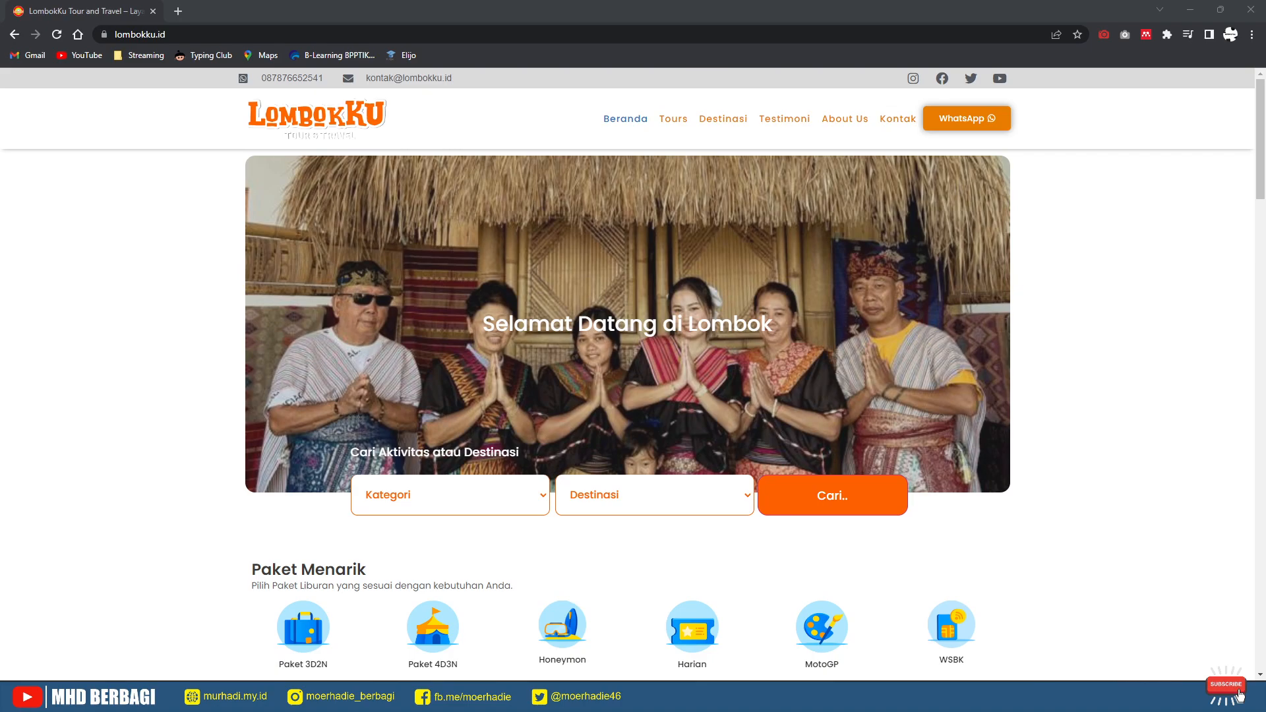
# Step: Scroll up and down through the LombokKu homepage to review its content
pyautogui.scroll(-10, 633, 369)
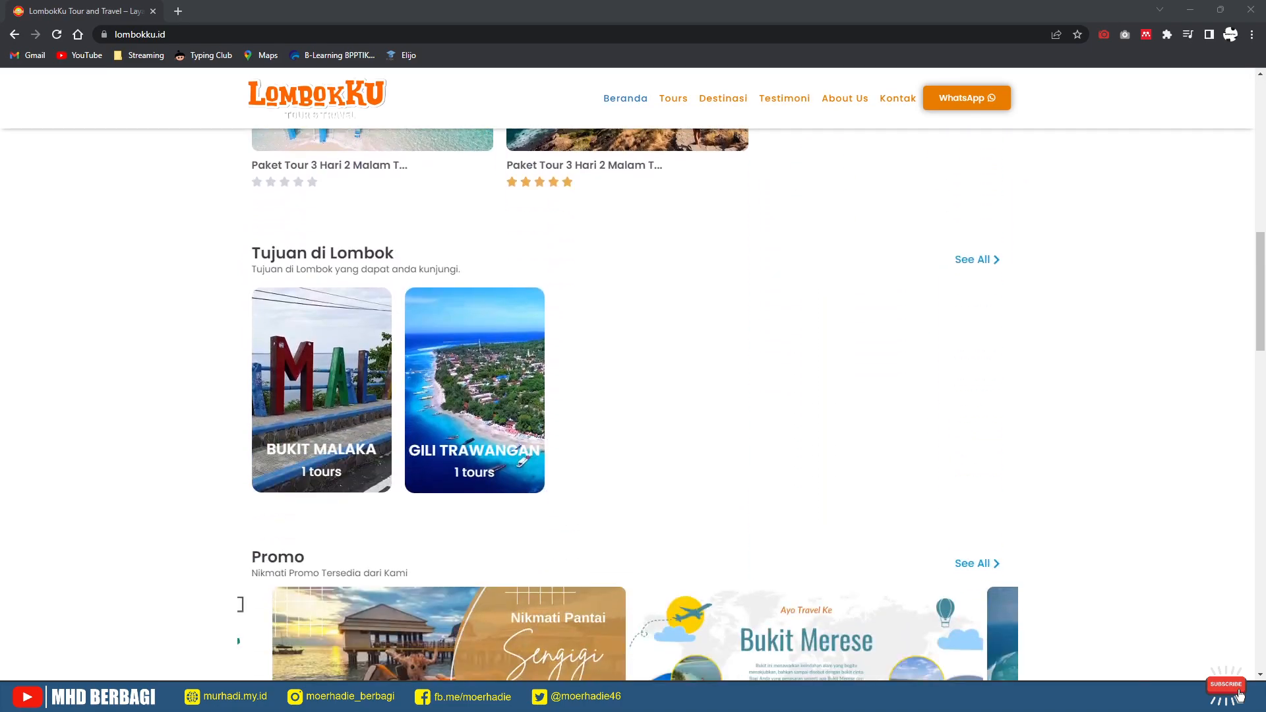
pyautogui.scroll(-8, 633, 396)
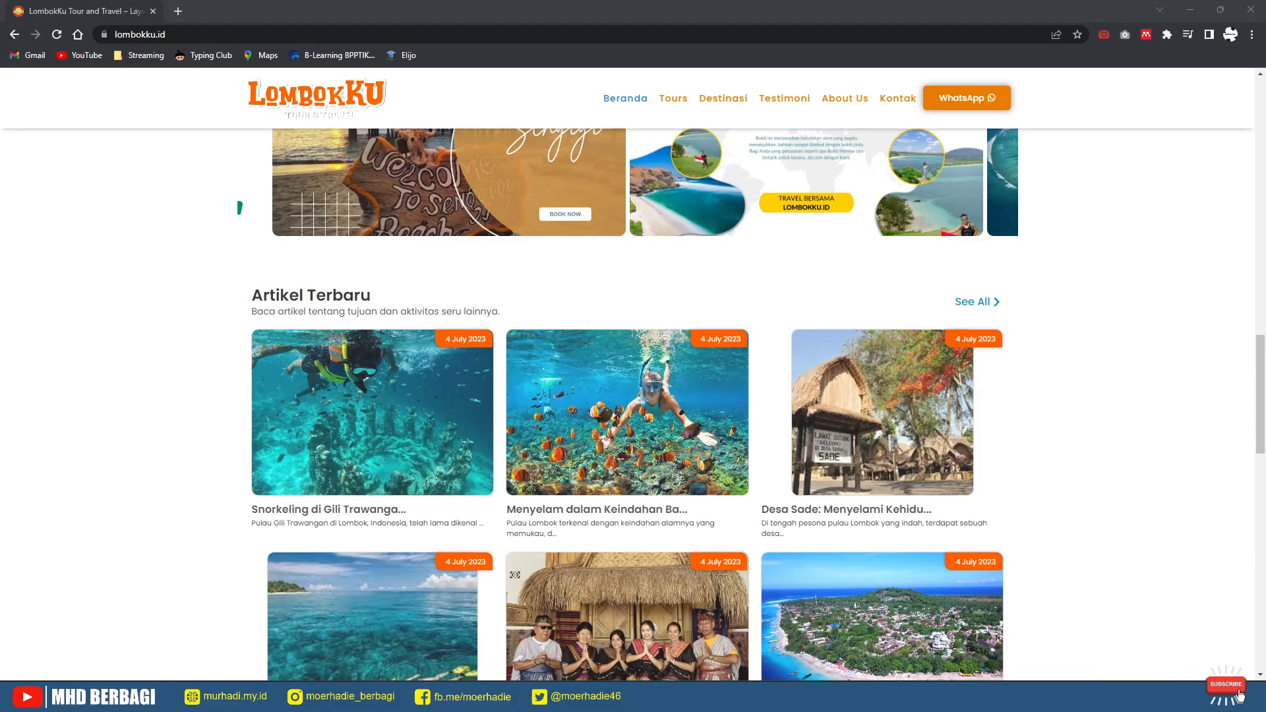
pyautogui.scroll(-7, 633, 403)
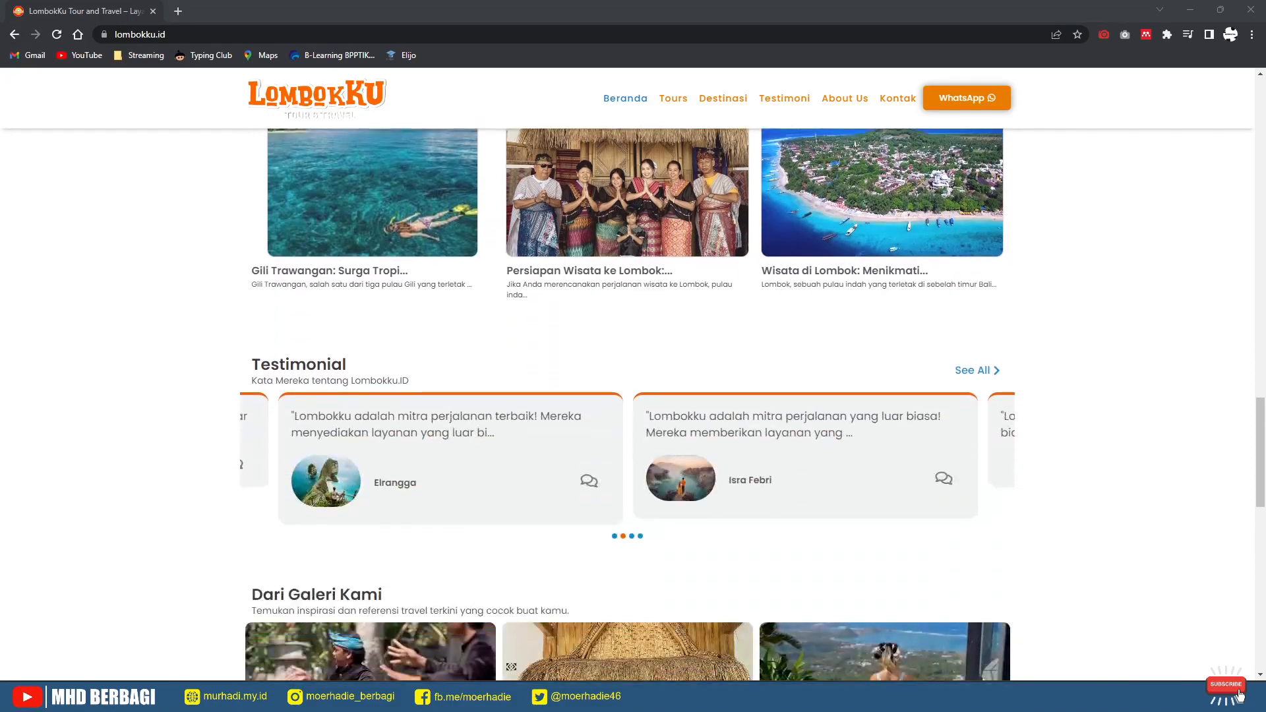
pyautogui.scroll(-8, 633, 403)
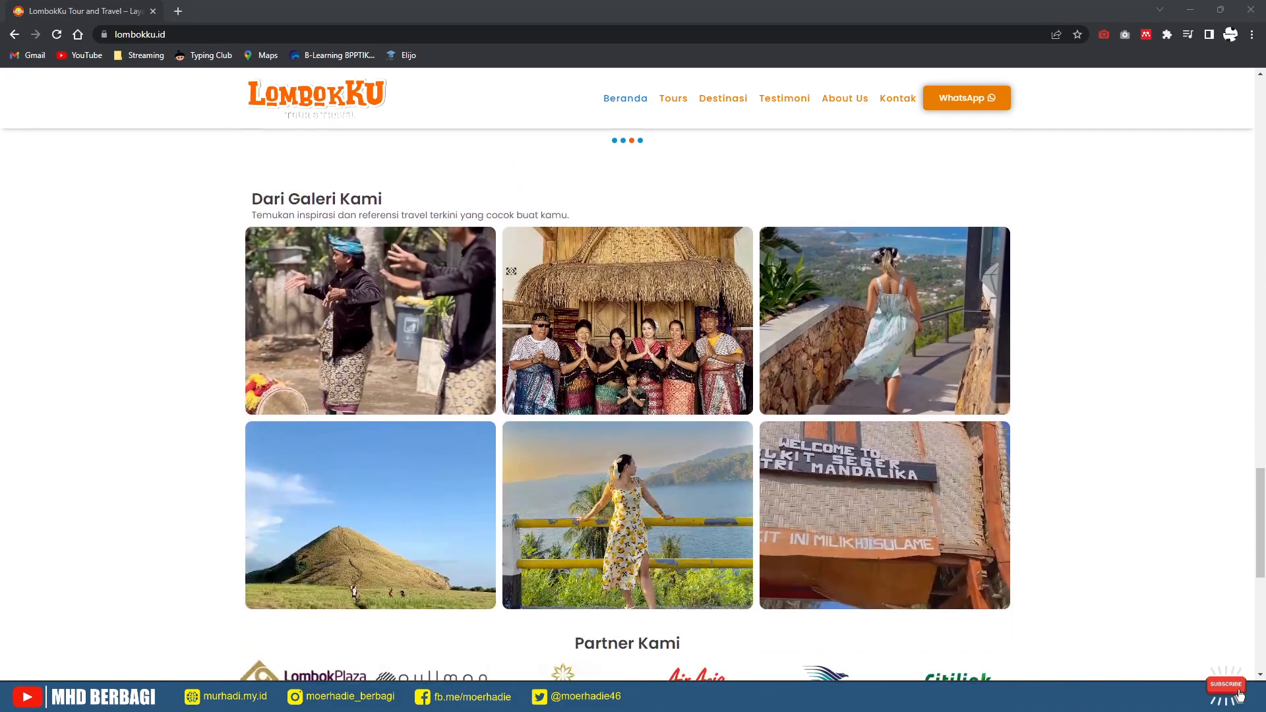
pyautogui.scroll(-6, 633, 403)
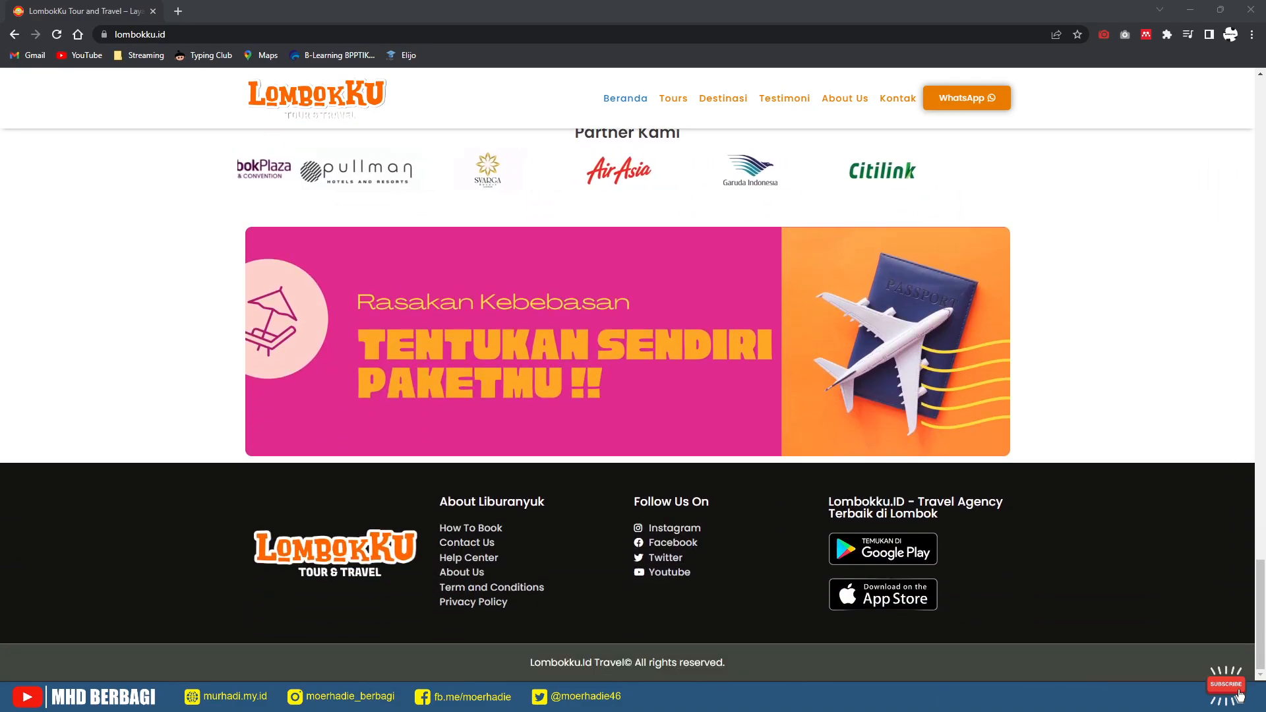
pyautogui.scroll(10, 633, 402)
pyautogui.scroll(4, 633, 402)
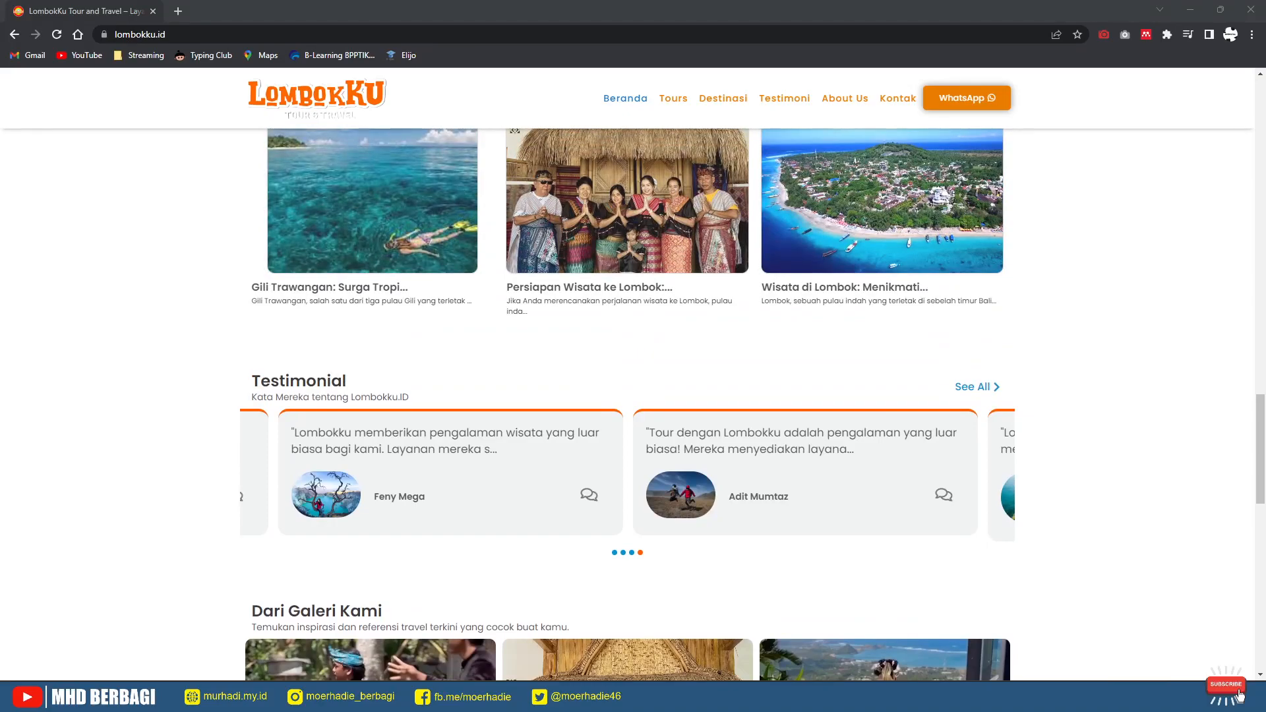
pyautogui.scroll(14, 634, 402)
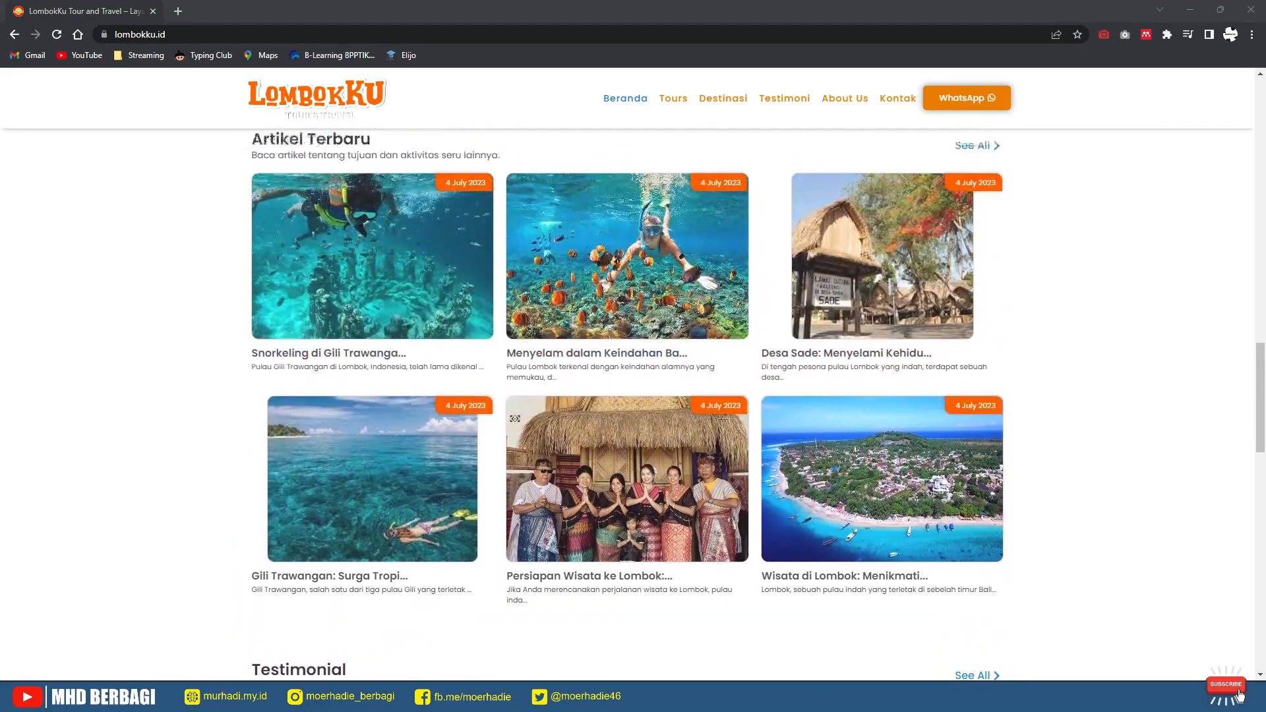
pyautogui.scroll(15, 633, 402)
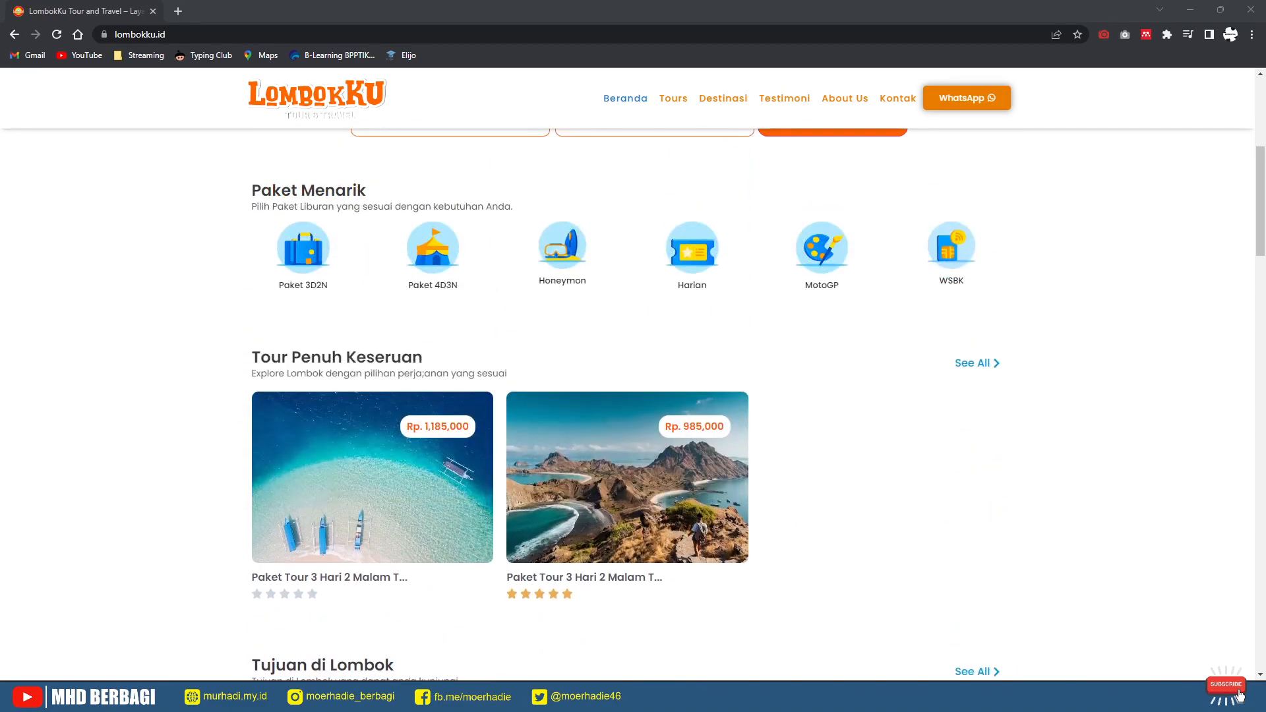
pyautogui.scroll(-8, 633, 403)
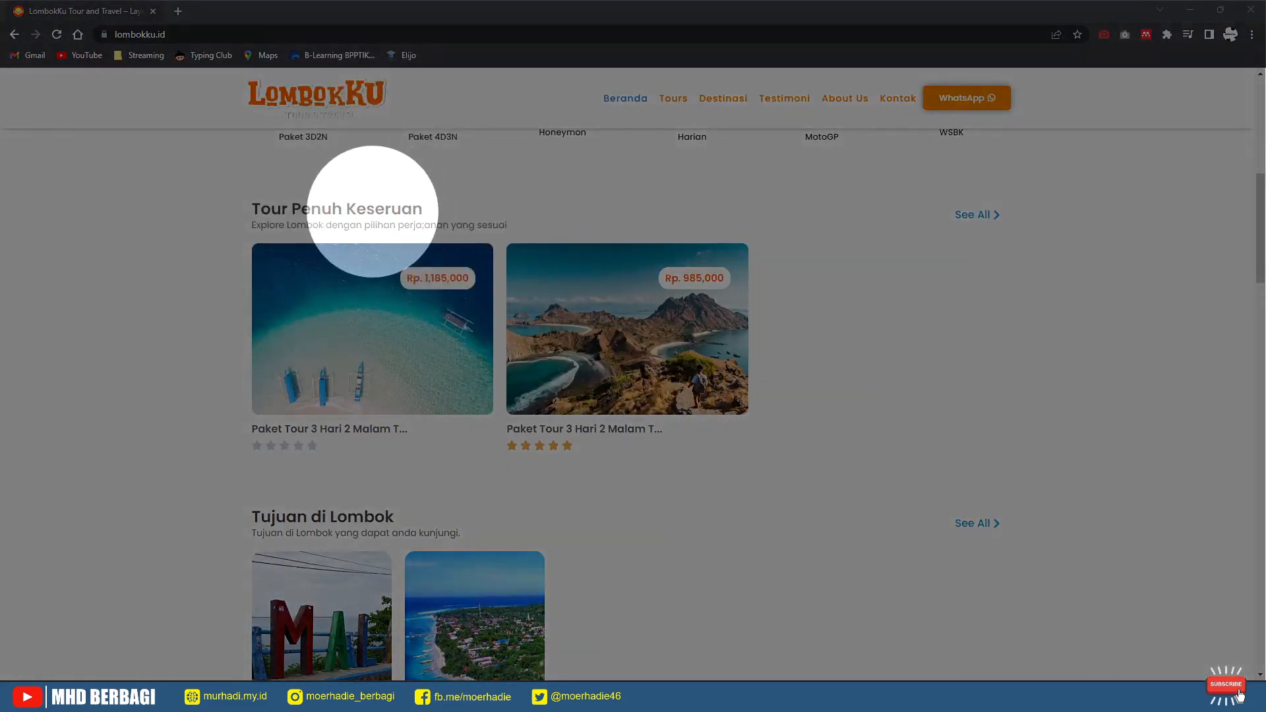
pyautogui.scroll(3, 433, 297)
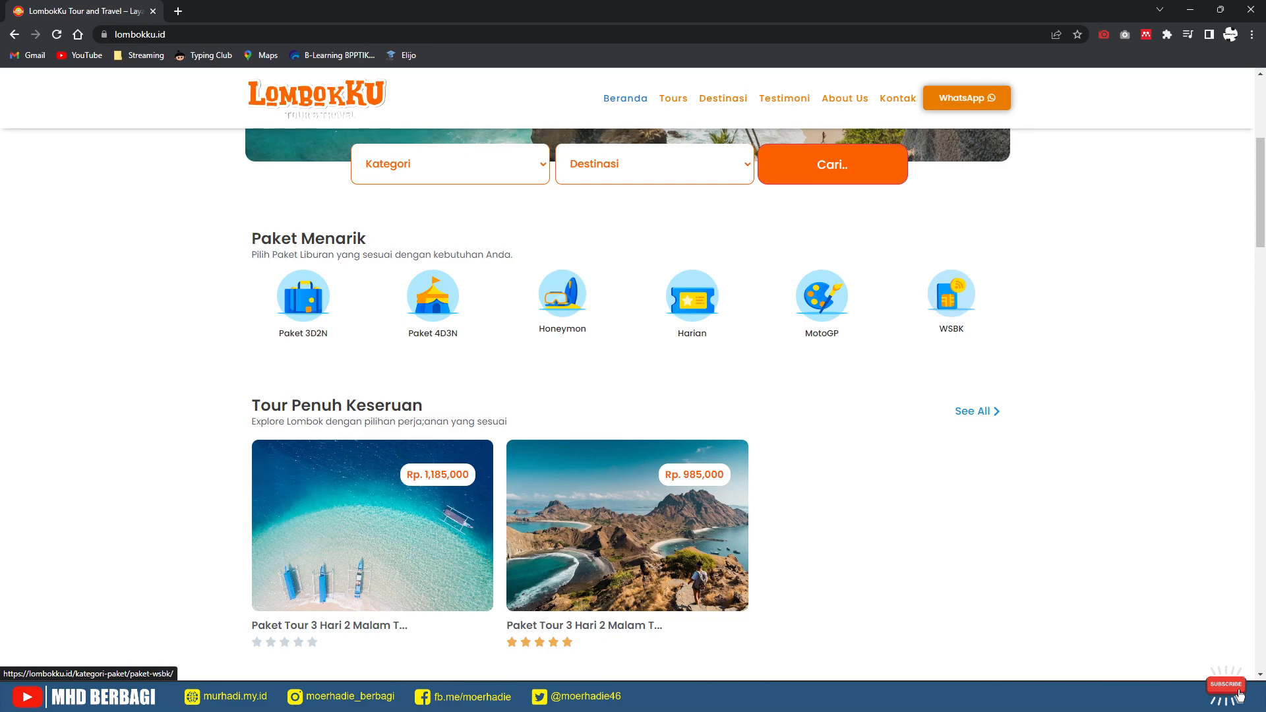
pyautogui.scroll(-4, 433, 296)
pyautogui.scroll(-3, 626, 396)
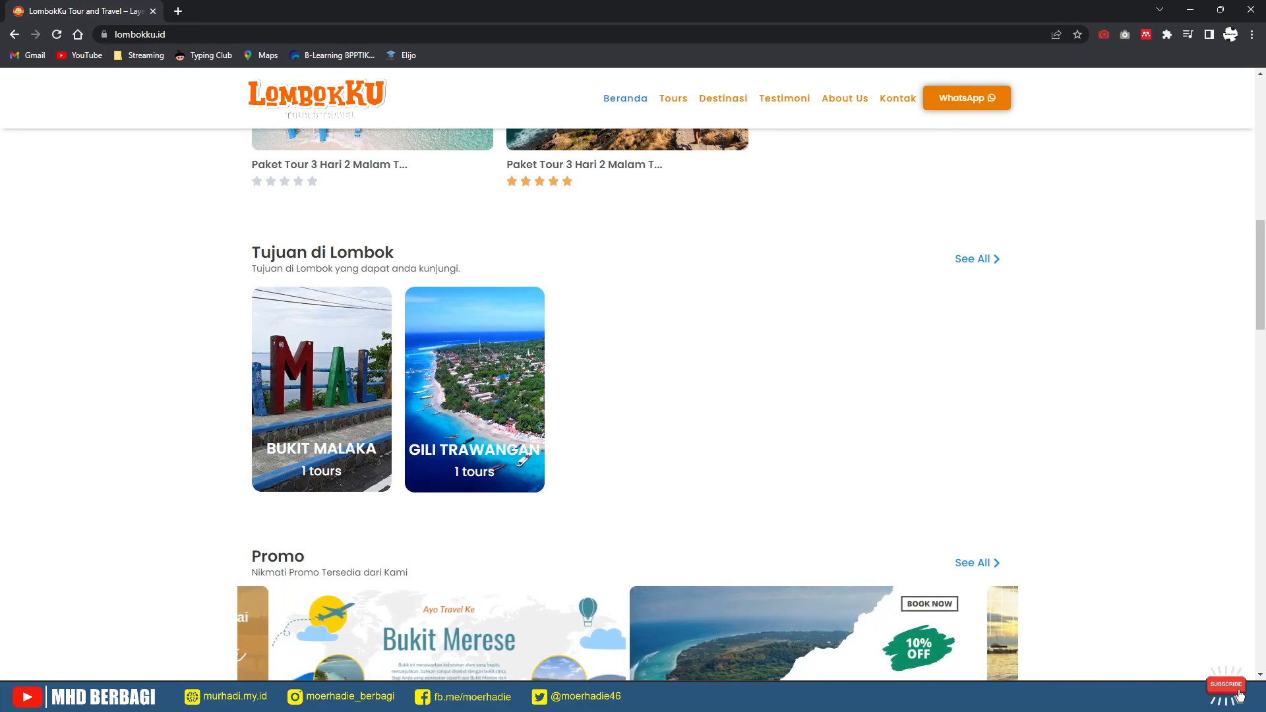
pyautogui.scroll(-1, 633, 402)
pyautogui.scroll(-5, 633, 403)
pyautogui.scroll(2, 633, 402)
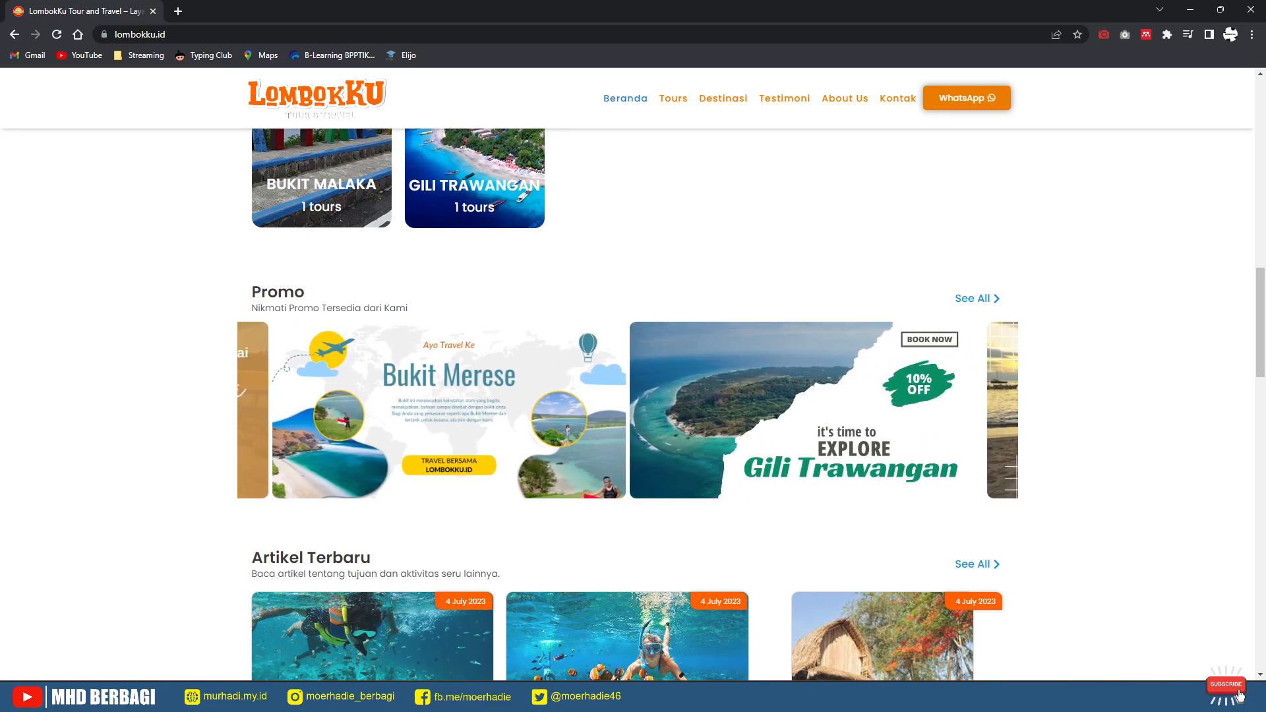
pyautogui.scroll(-3, 372, 475)
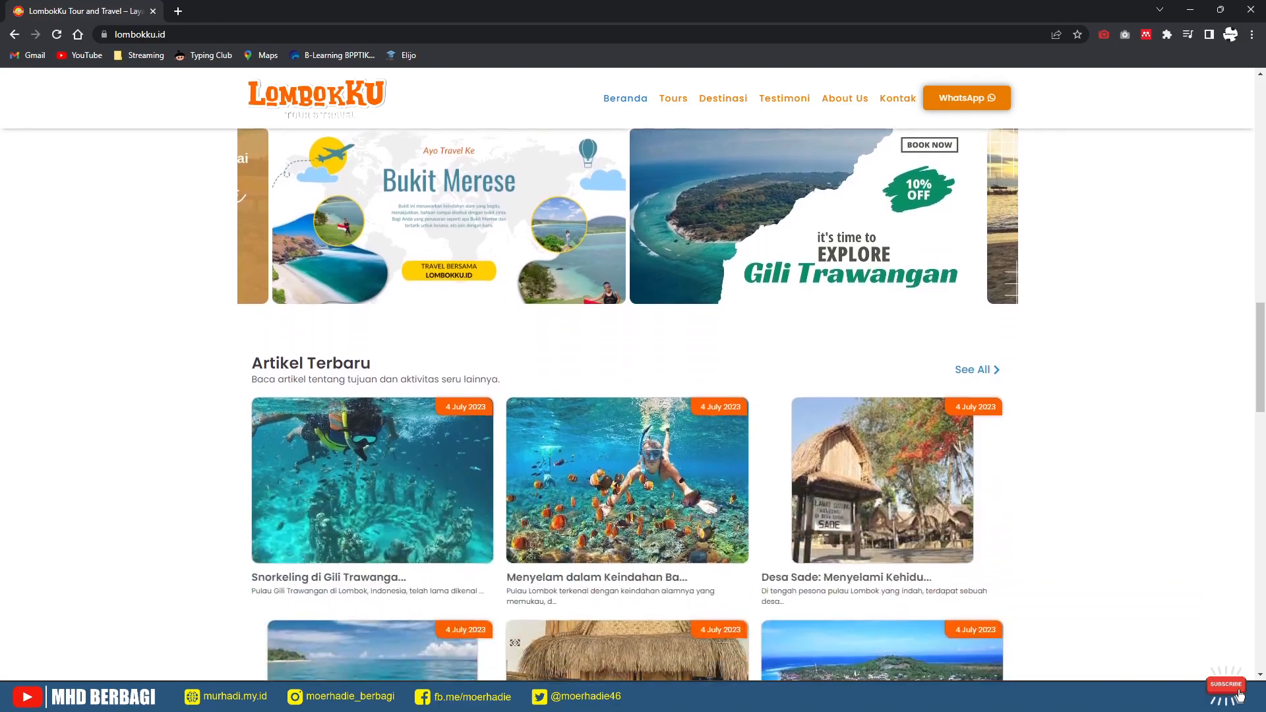
pyautogui.scroll(-3, 373, 474)
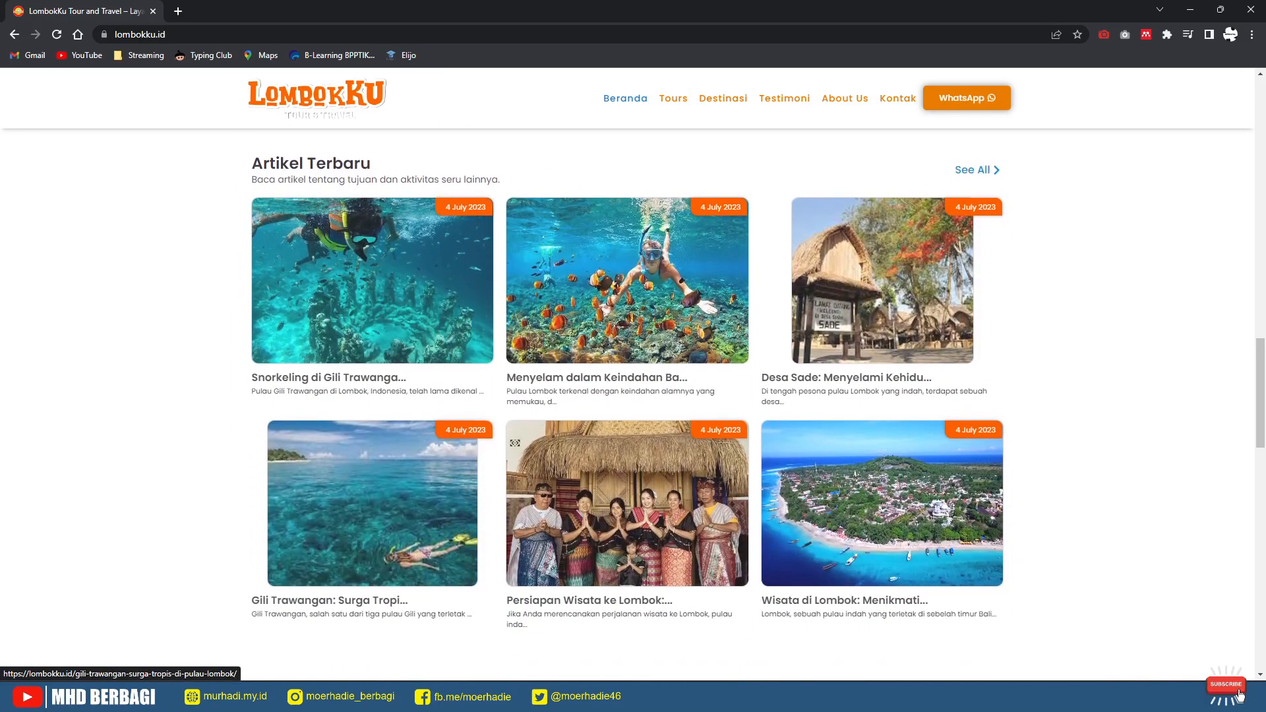
pyautogui.scroll(-3, 373, 475)
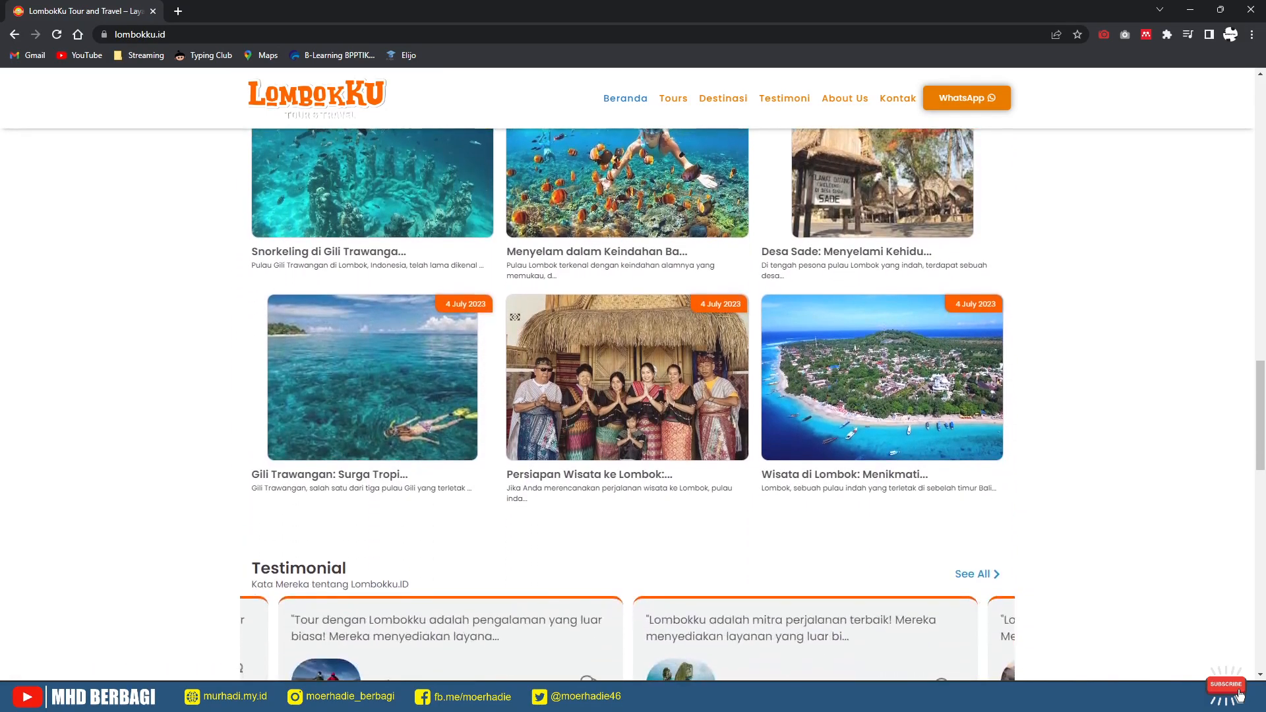
pyautogui.scroll(3, 373, 475)
pyautogui.scroll(-2, 627, 396)
pyautogui.scroll(-4, 627, 396)
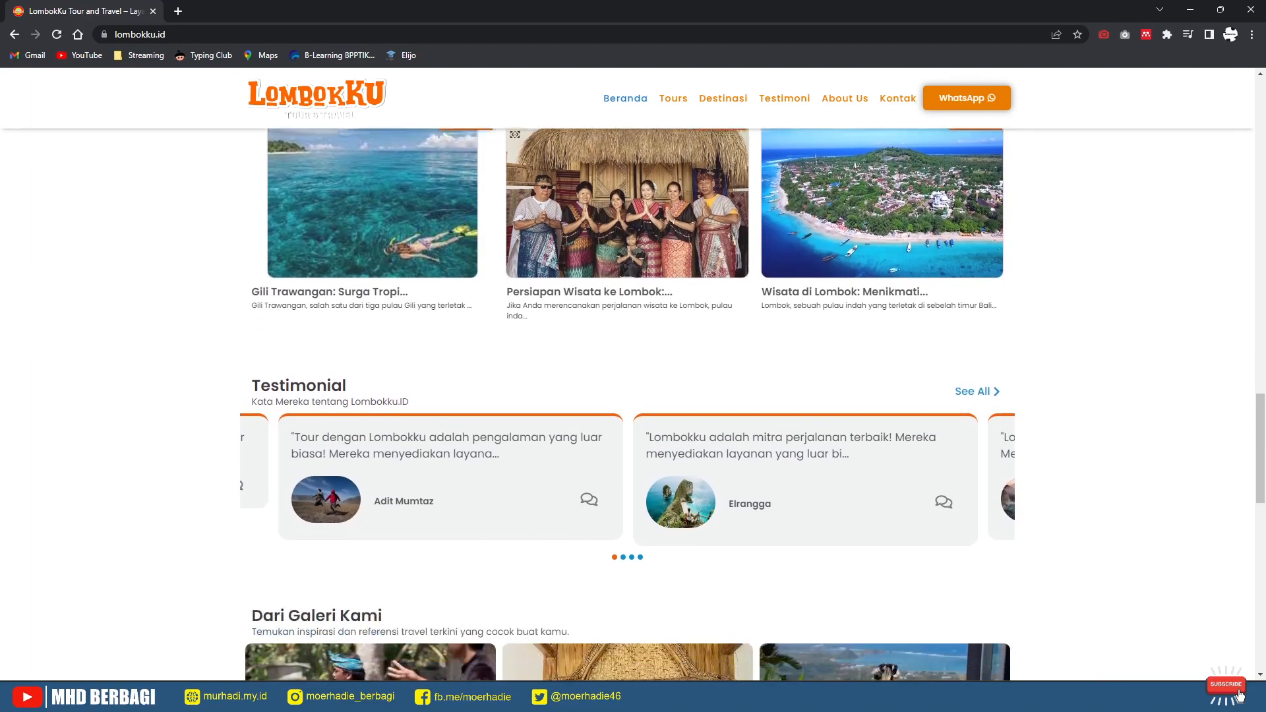
pyautogui.scroll(-3, 369, 594)
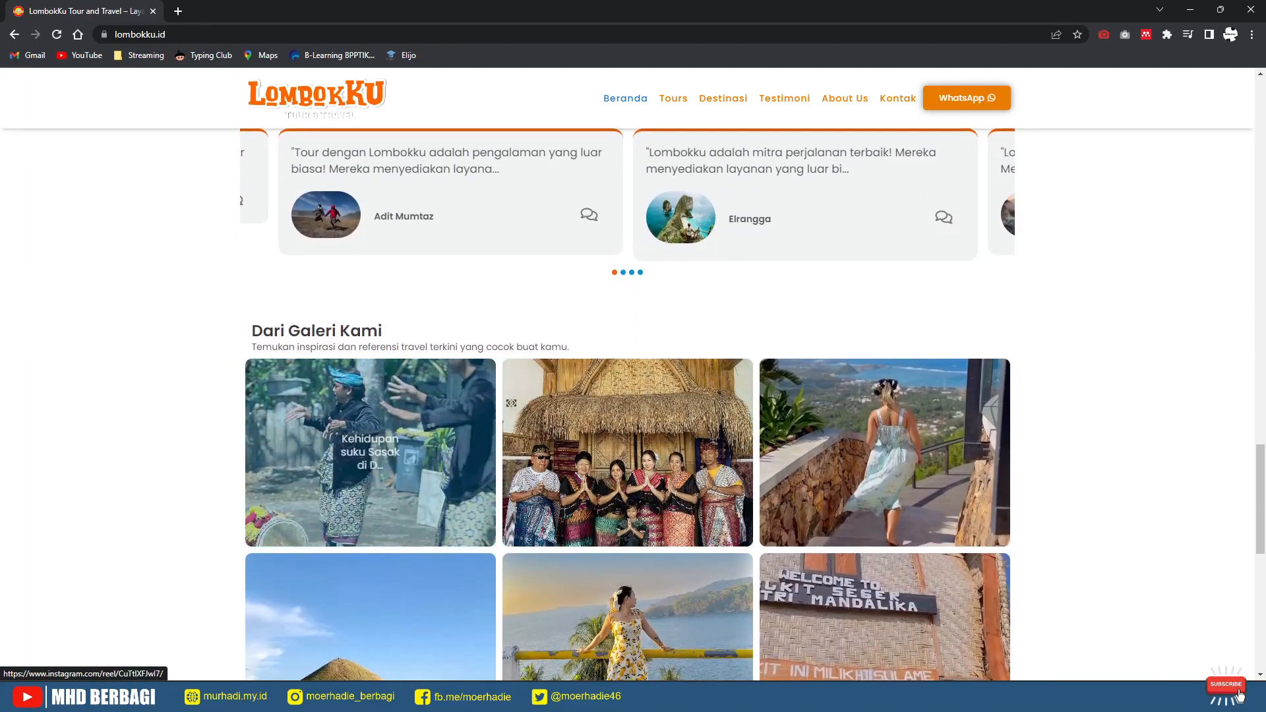
pyautogui.scroll(-2, 369, 462)
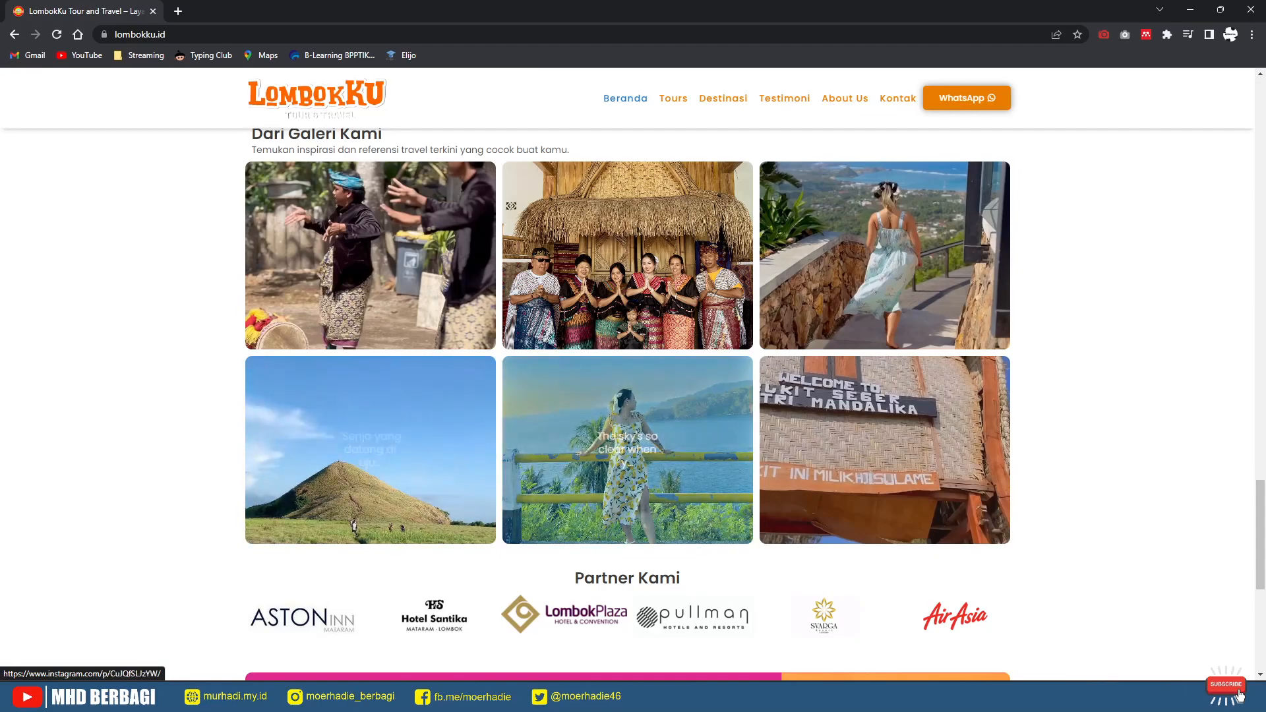
pyautogui.scroll(2, 369, 462)
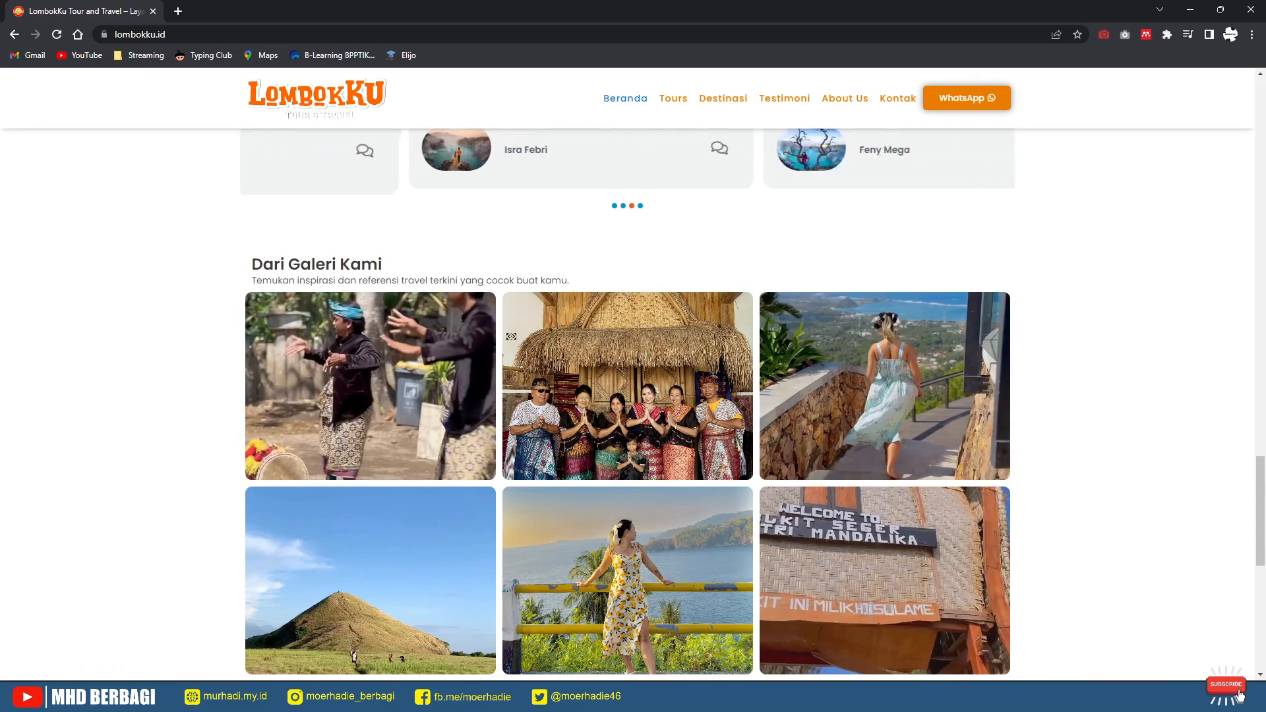
pyautogui.scroll(-7, 633, 404)
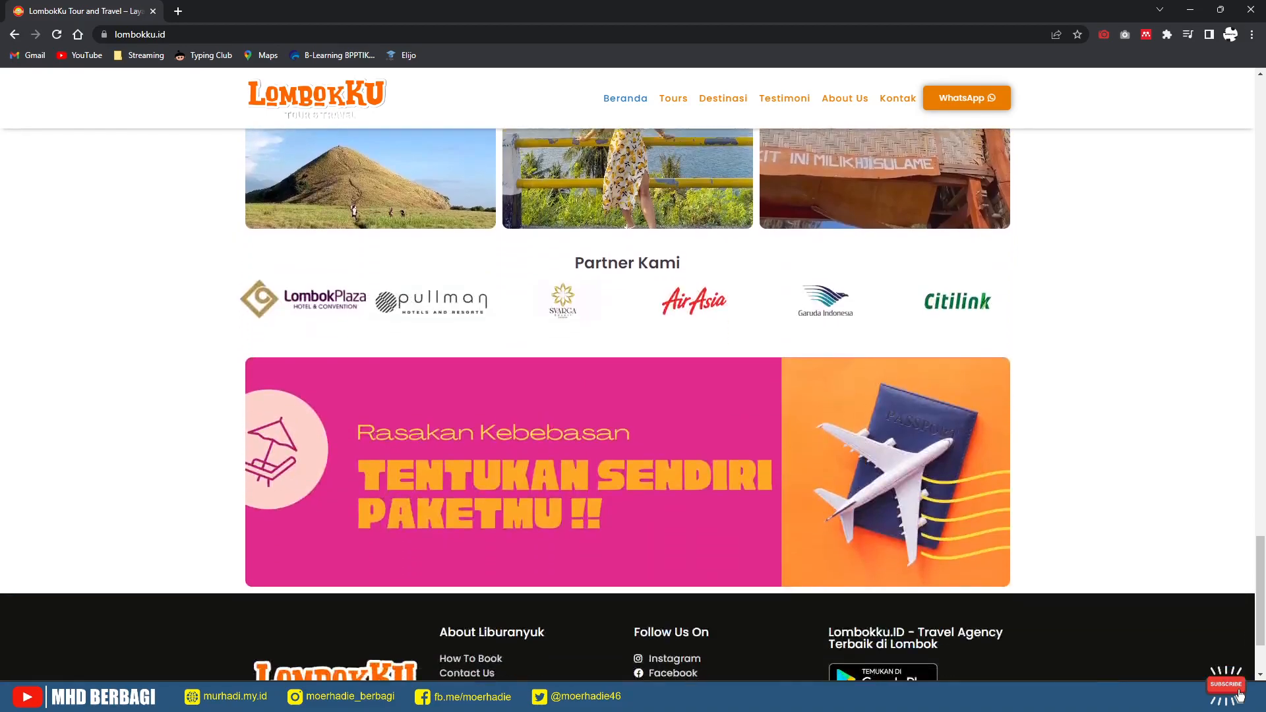
pyautogui.press('ctrl')
pyautogui.press('ctrl')
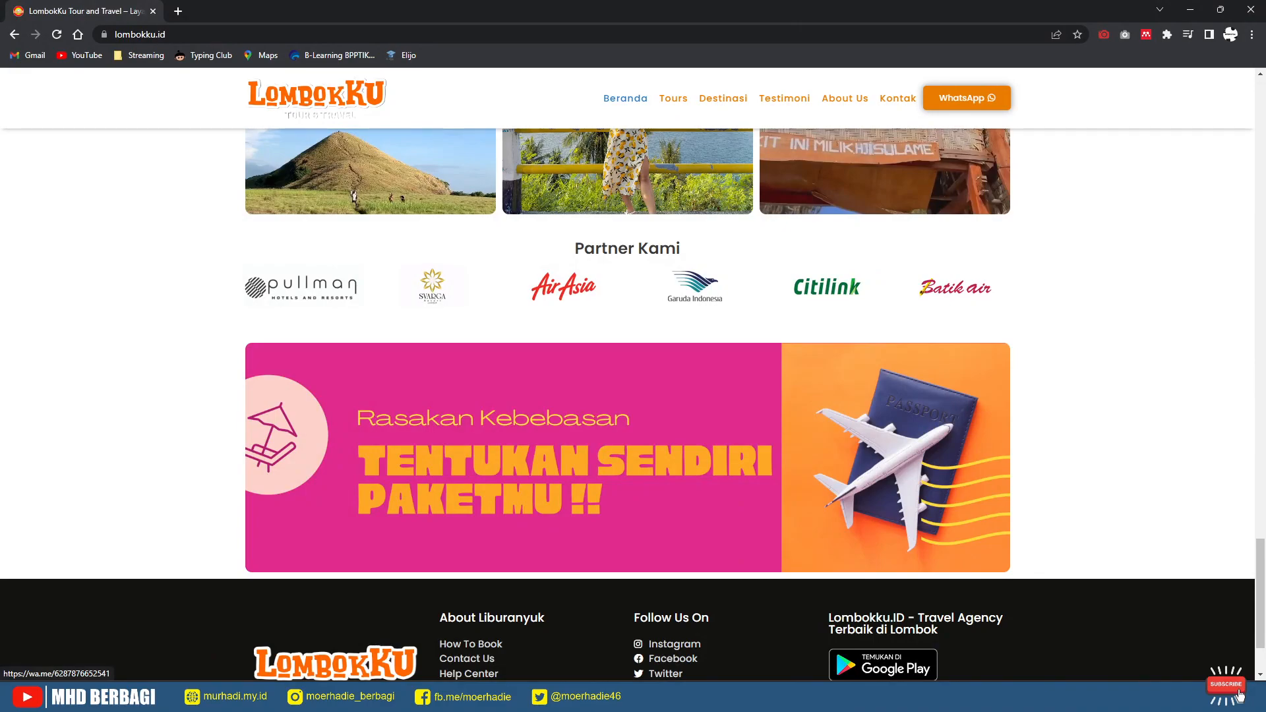
pyautogui.scroll(-2, 1240, 696)
pyautogui.scroll(15, 1240, 696)
pyautogui.scroll(15, 1240, 696)
pyautogui.scroll(1, 1240, 696)
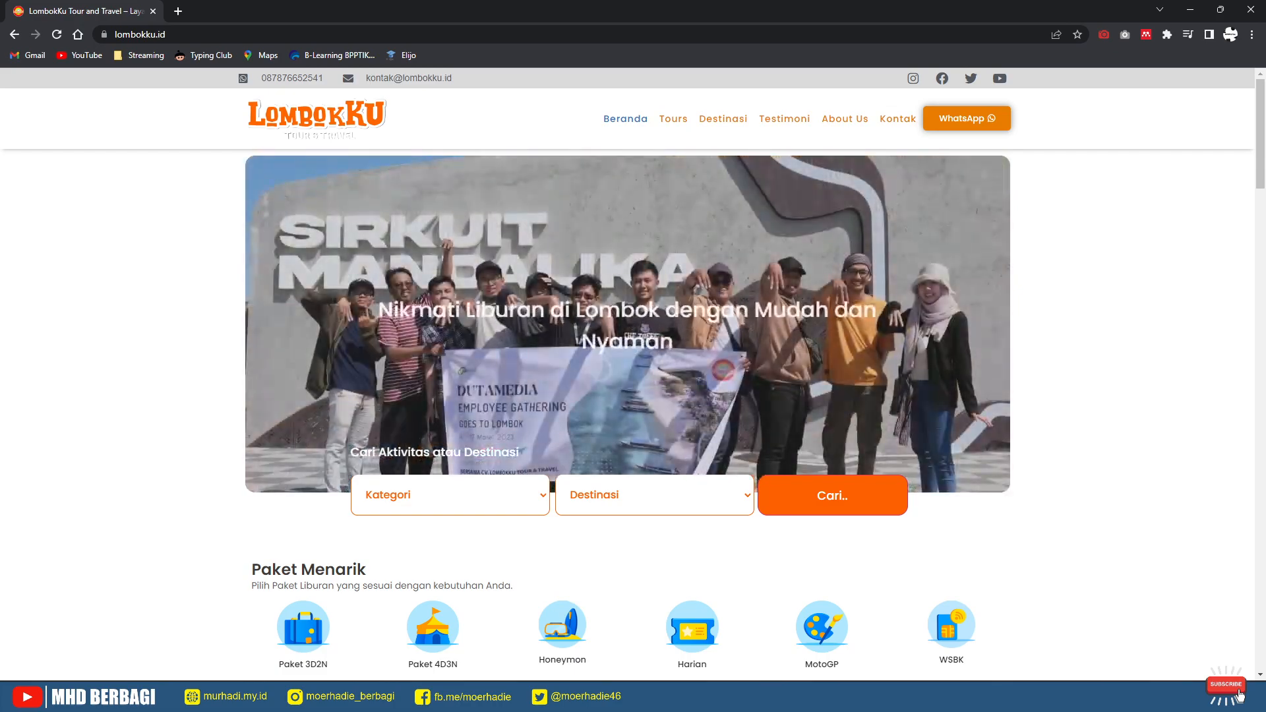
pyautogui.scroll(-3, 1240, 696)
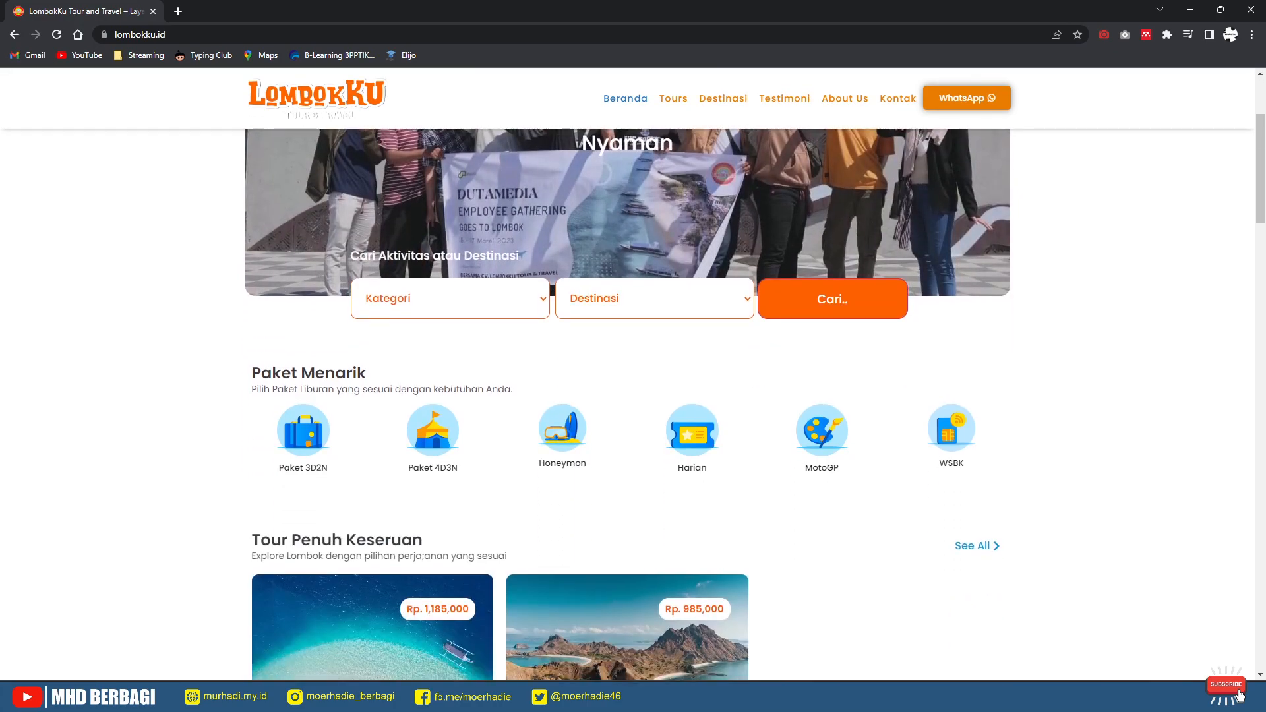
pyautogui.scroll(-3, 1240, 696)
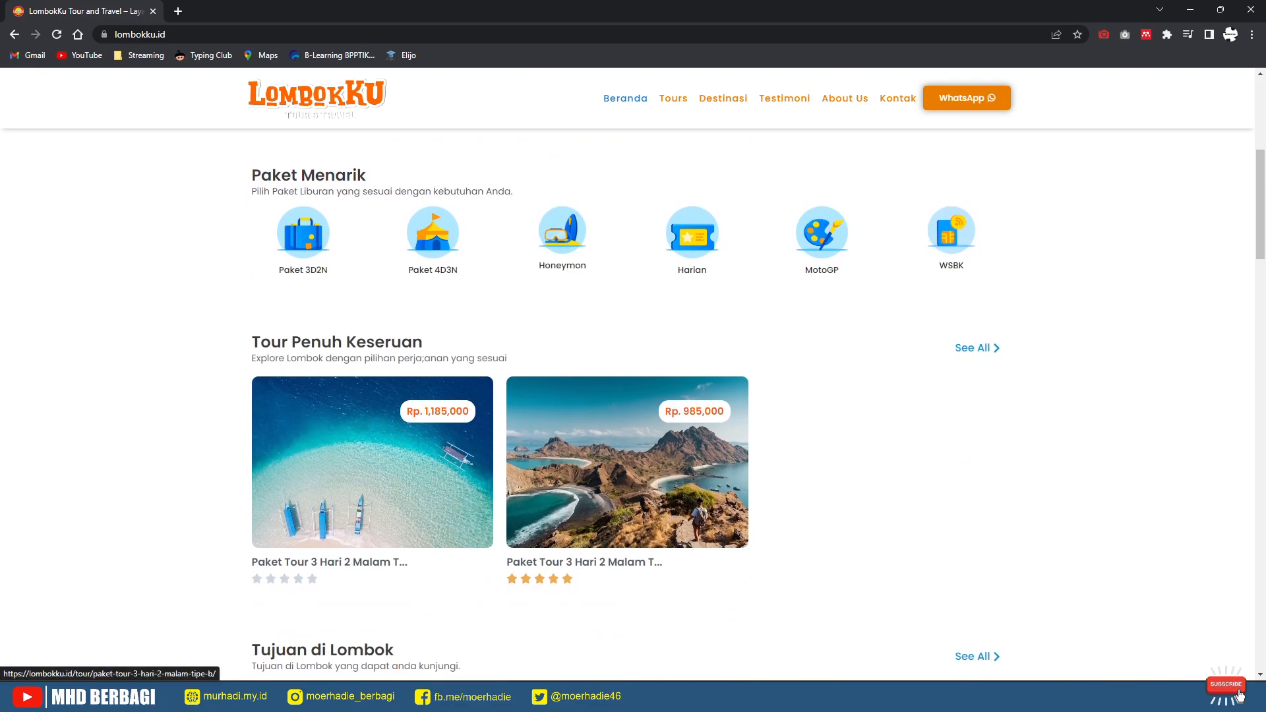
pyautogui.scroll(-10, 1240, 696)
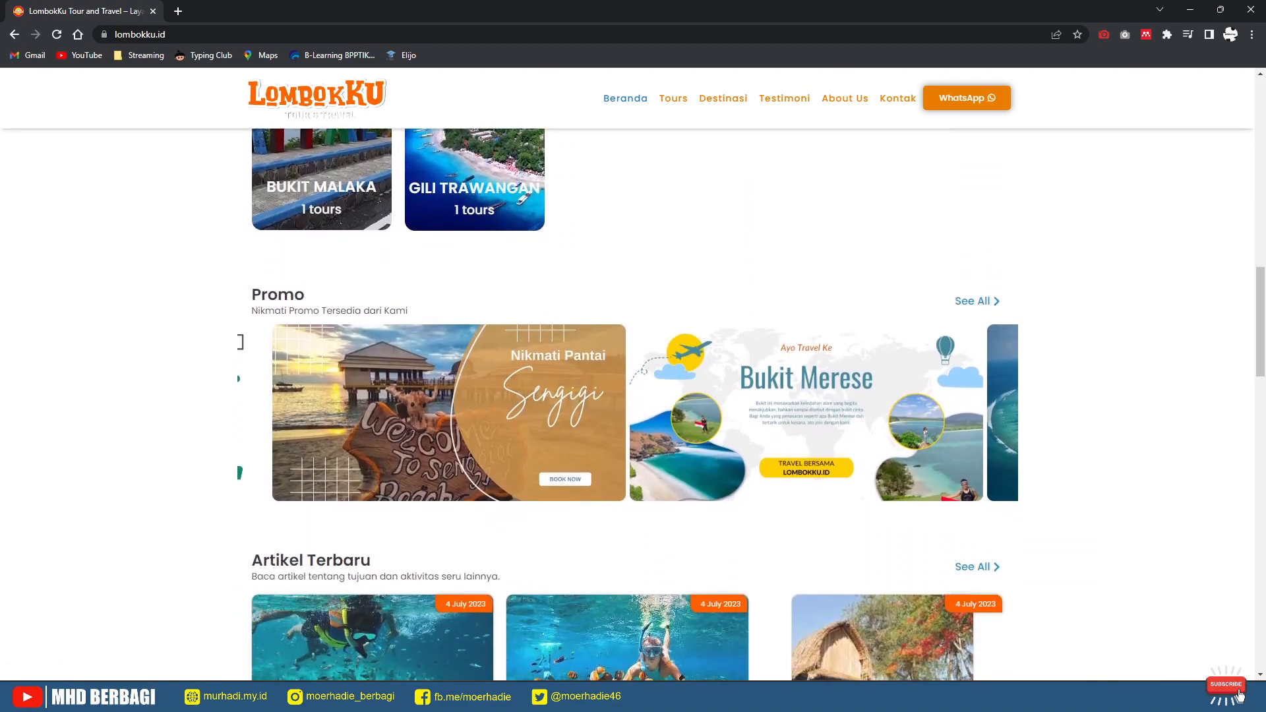
pyautogui.scroll(-10, 1240, 696)
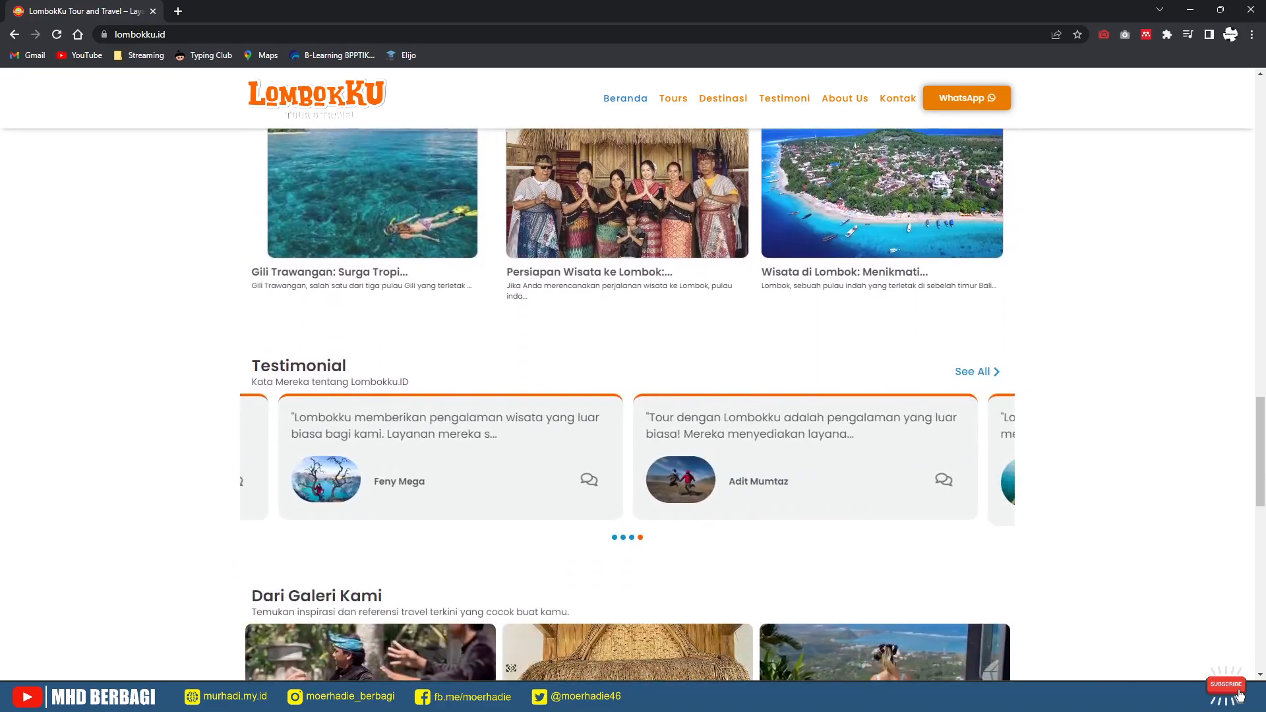
pyautogui.scroll(20, 1240, 696)
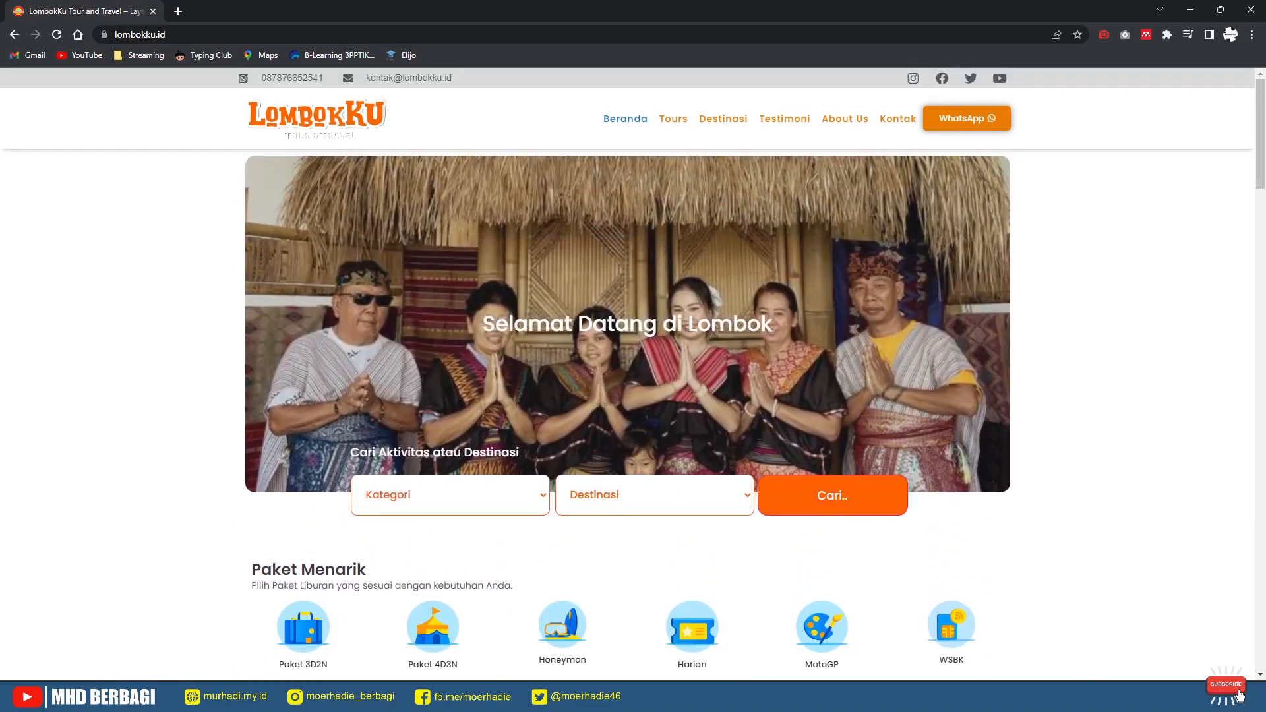
# Step: Go to the site's login page by appending /login to the web address
pyautogui.hotkey('ctrl', 'l')
pyautogui.press('End')
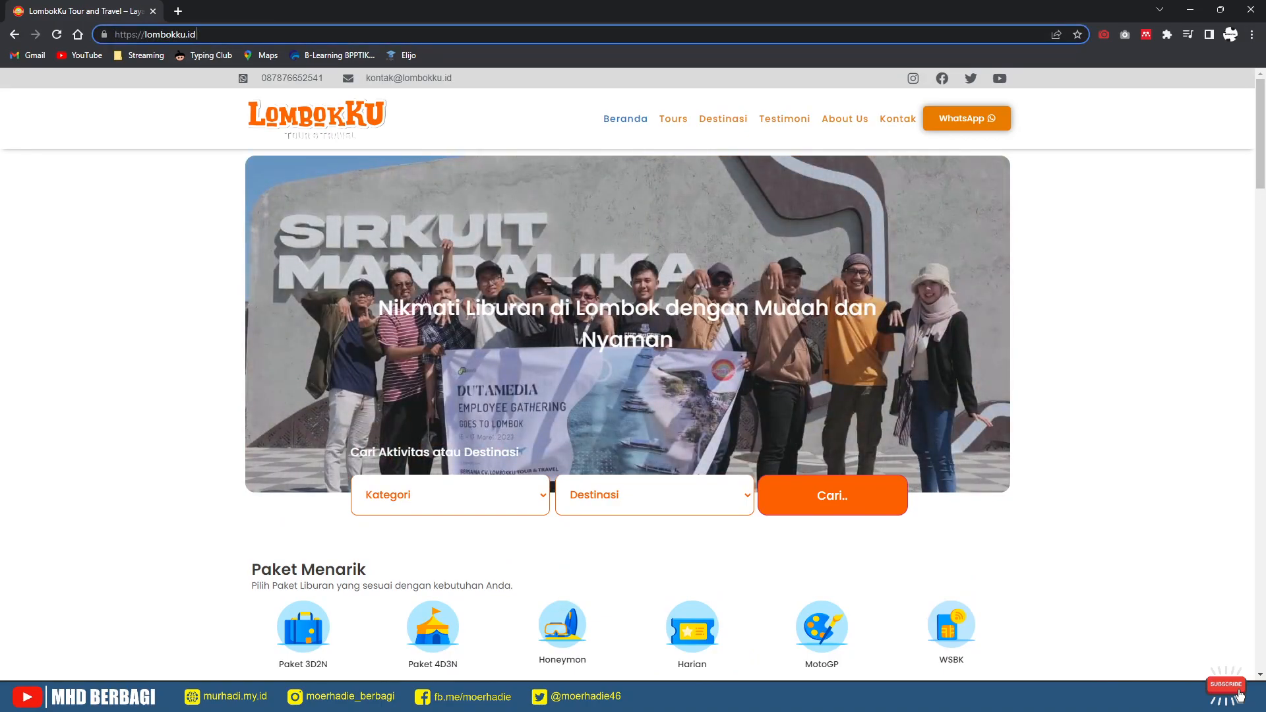
pyautogui.write('/')
pyautogui.write('log')
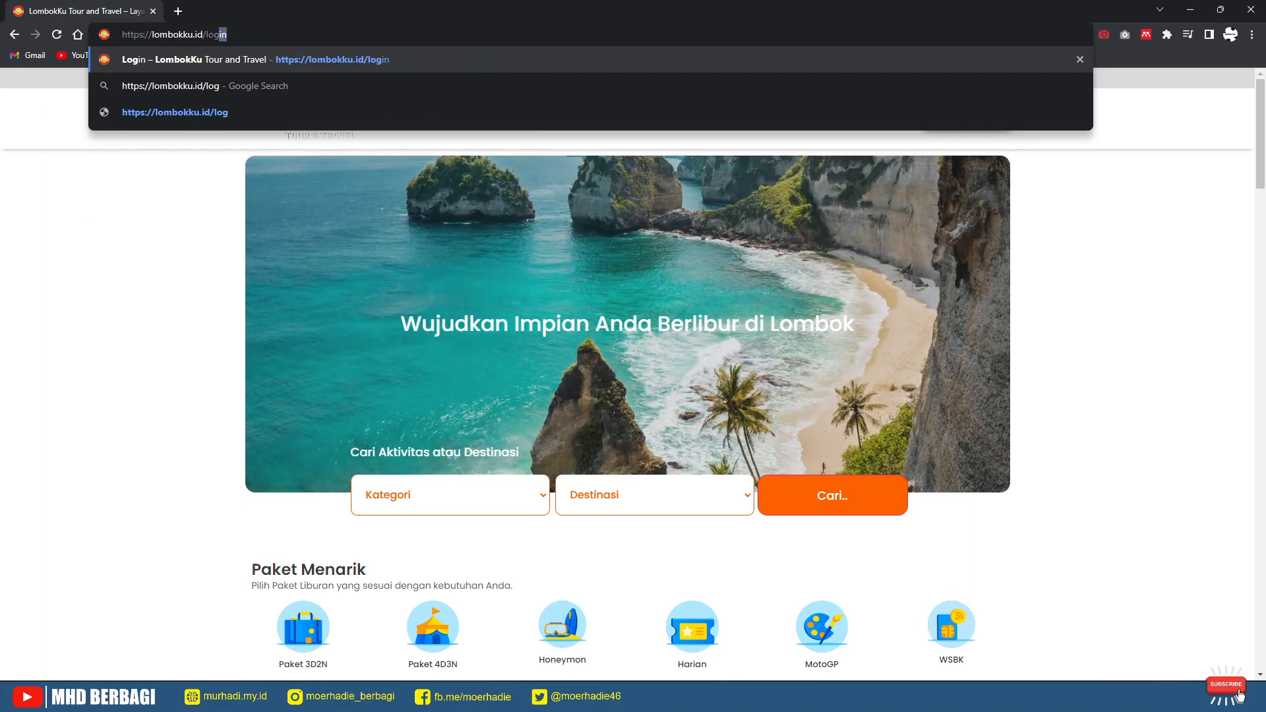
pyautogui.press('Return')
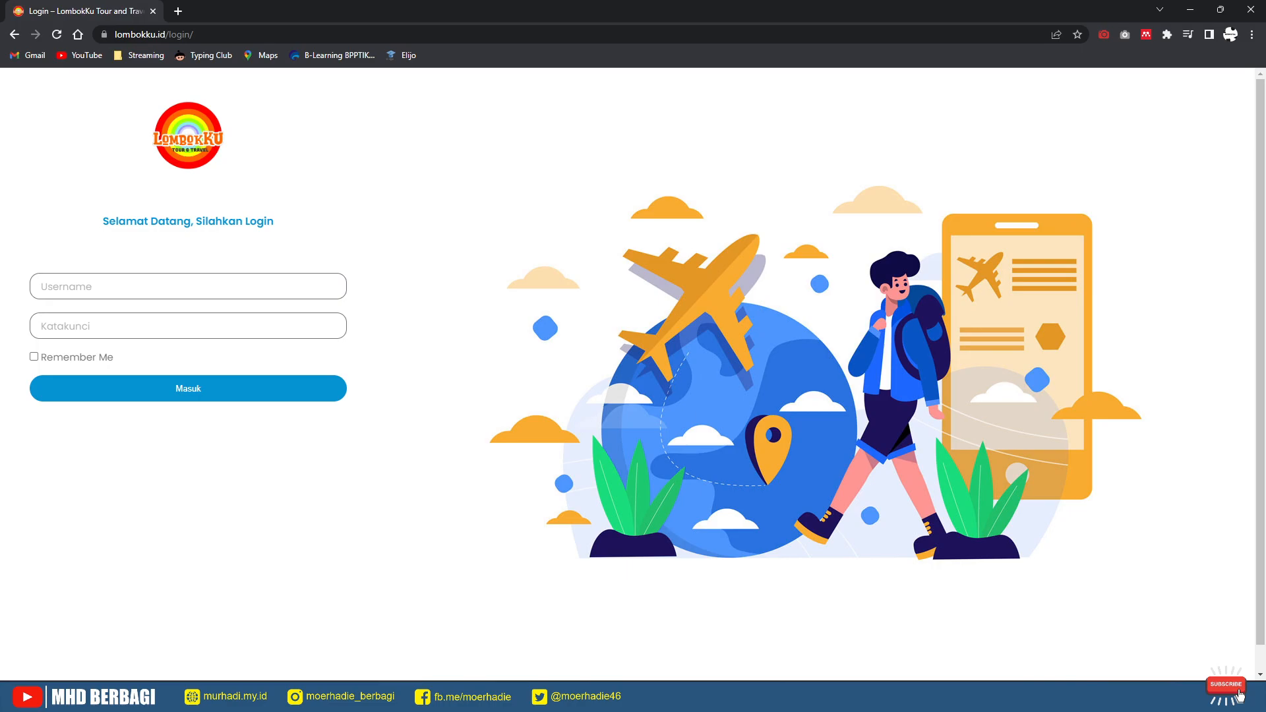
# Step: Fill in the account username and password on the login form
pyautogui.click(188, 287)
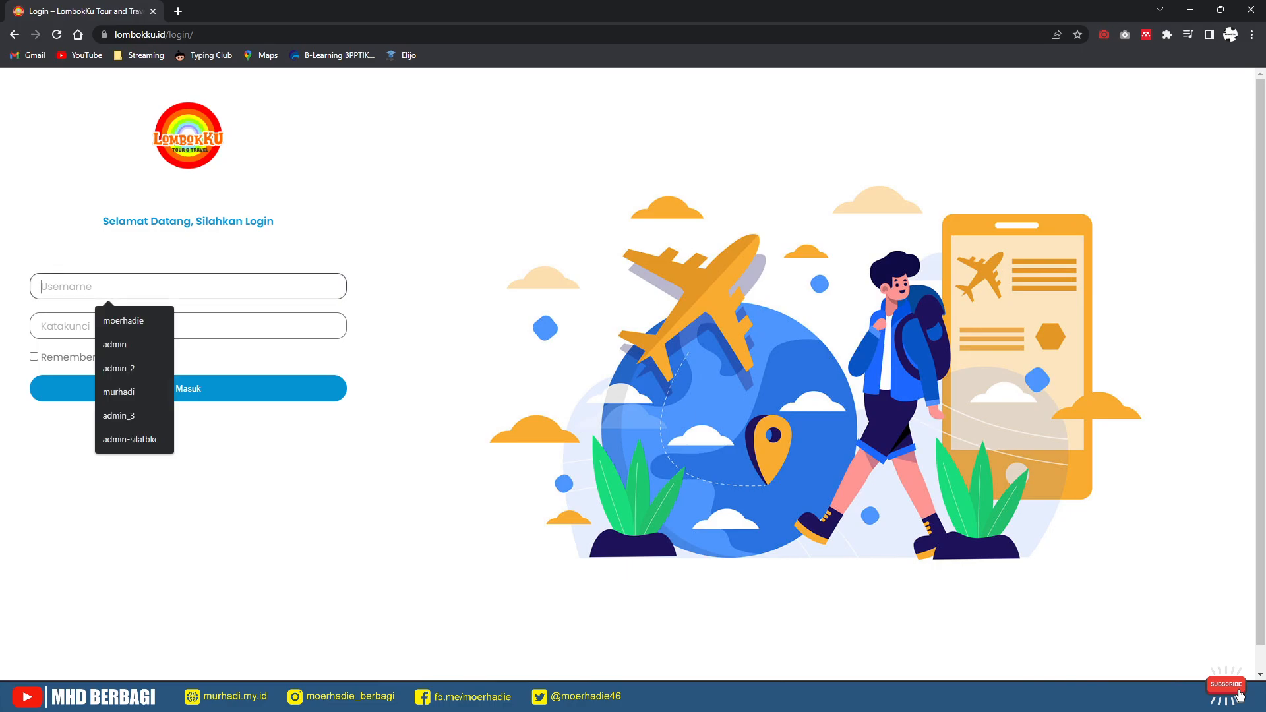
pyautogui.write('hendi')
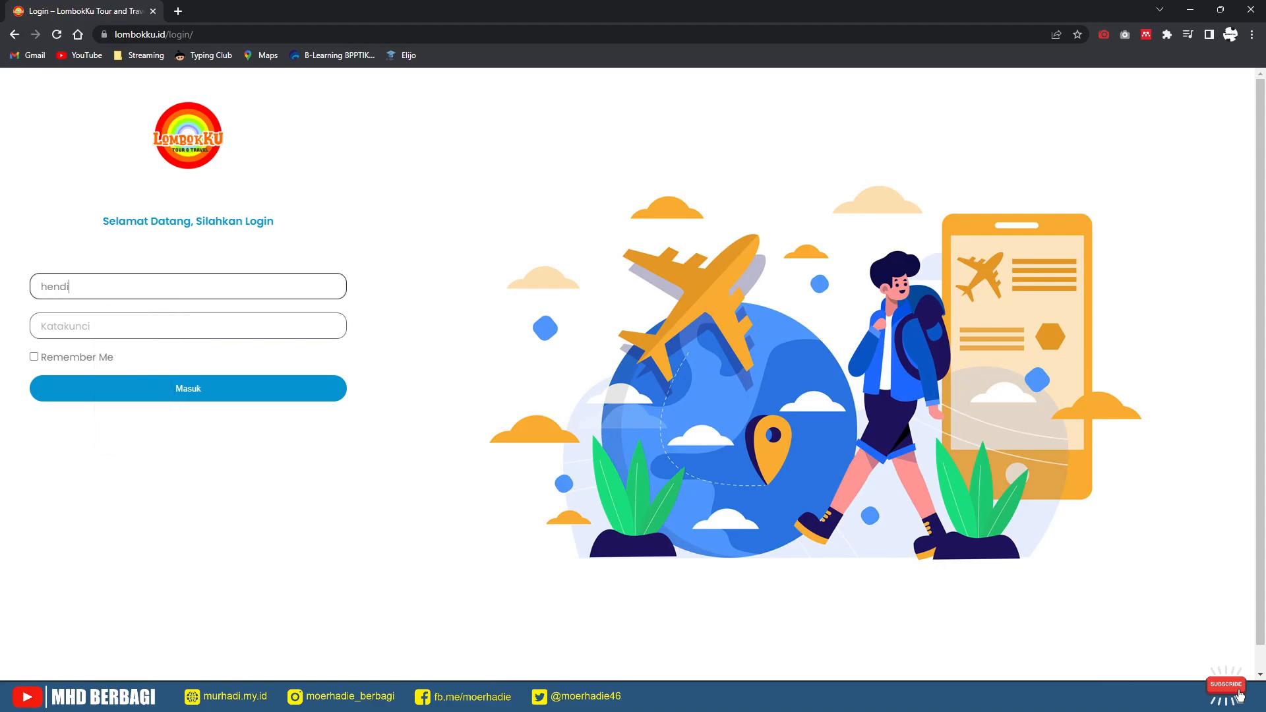
pyautogui.press('Tab')
pyautogui.hotkey('shift', 'Tab')
pyautogui.write('ri')
pyautogui.press('Tab')
pyautogui.write('1234567890')
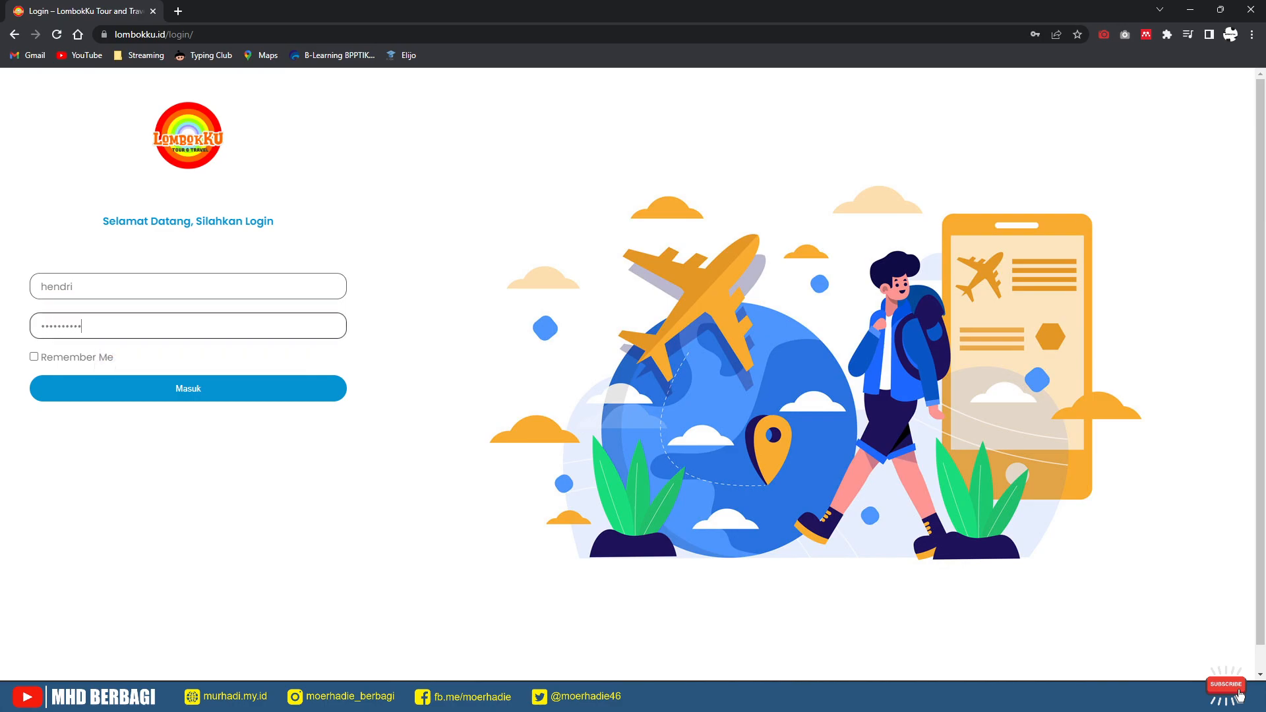
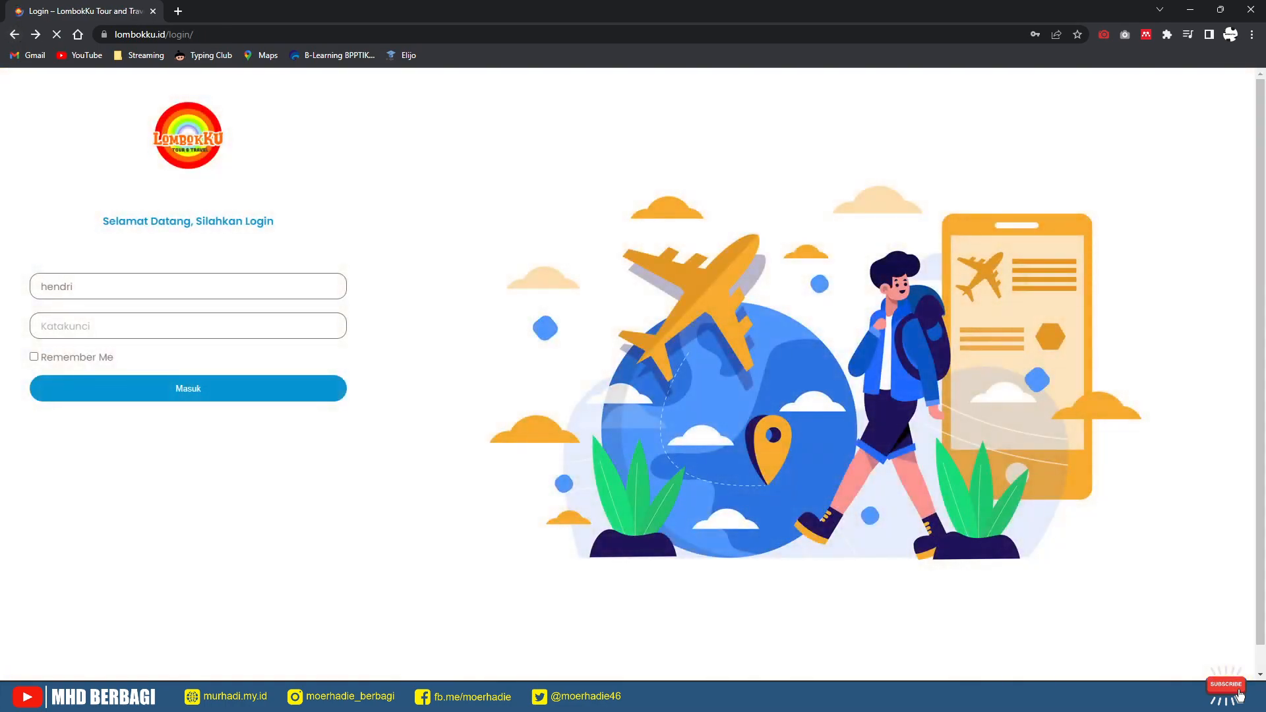
# Step: Enter the account password in the Katakunci field and submit to log in
pyautogui.click(188, 326)
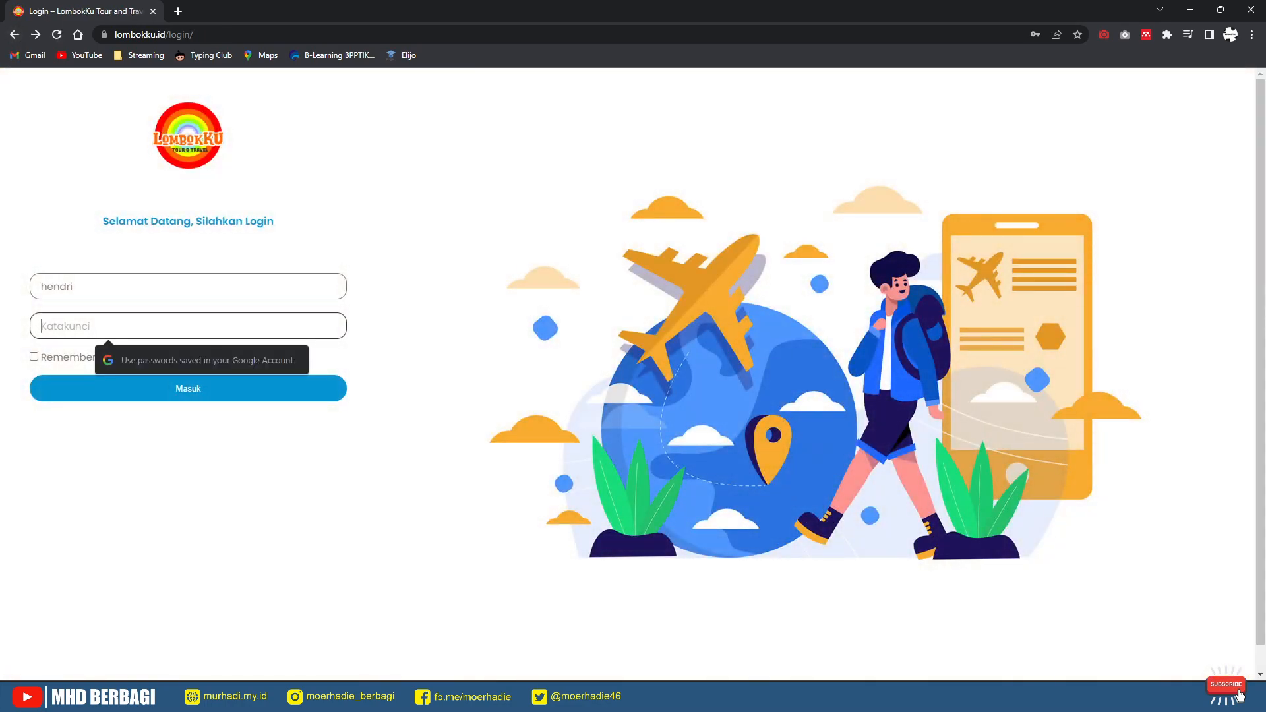
pyautogui.write('•••••••')
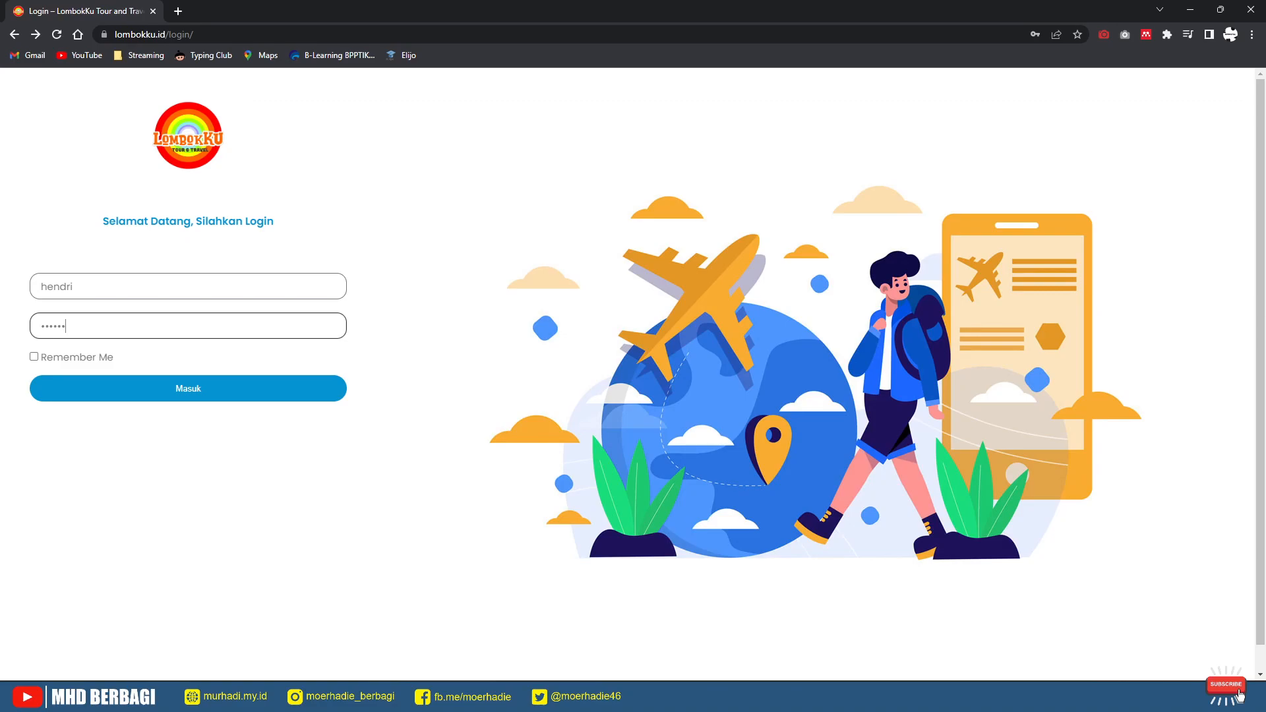
pyautogui.write('••••')
pyautogui.press('Return')
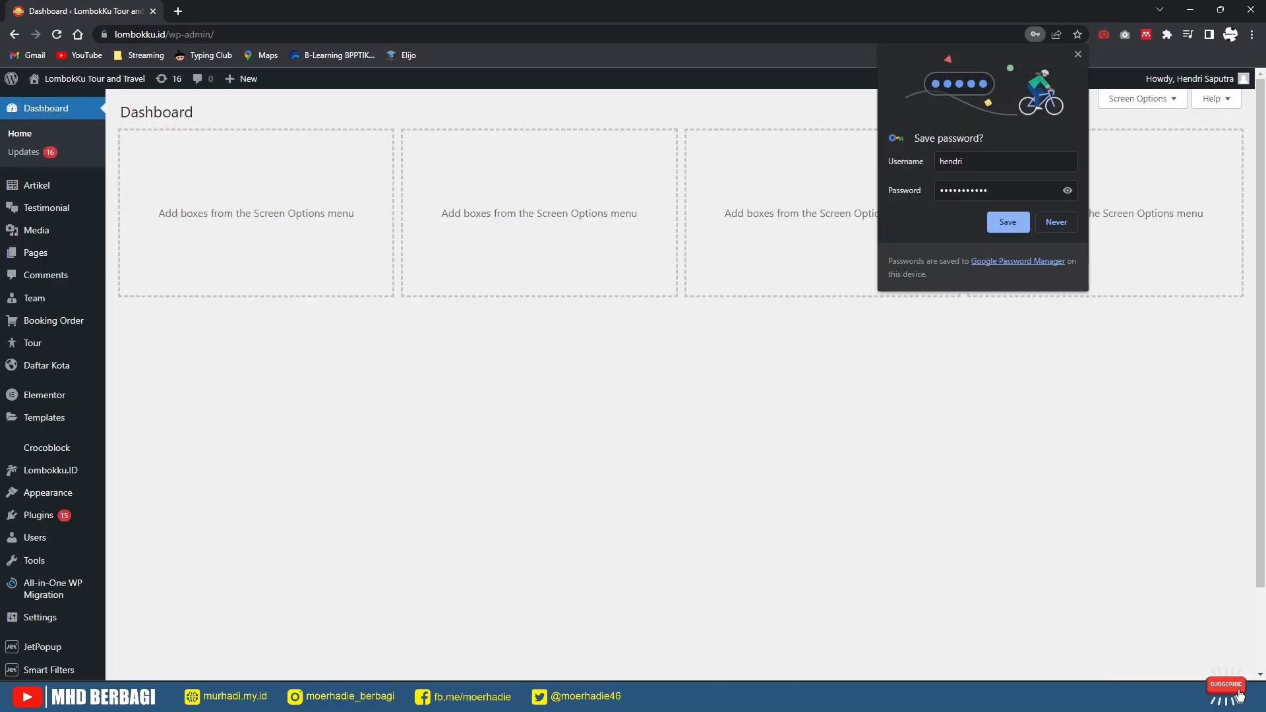
# Step: Dismiss the save-password offer and open the public site in a new tab via Visit Site
pyautogui.press('Escape')
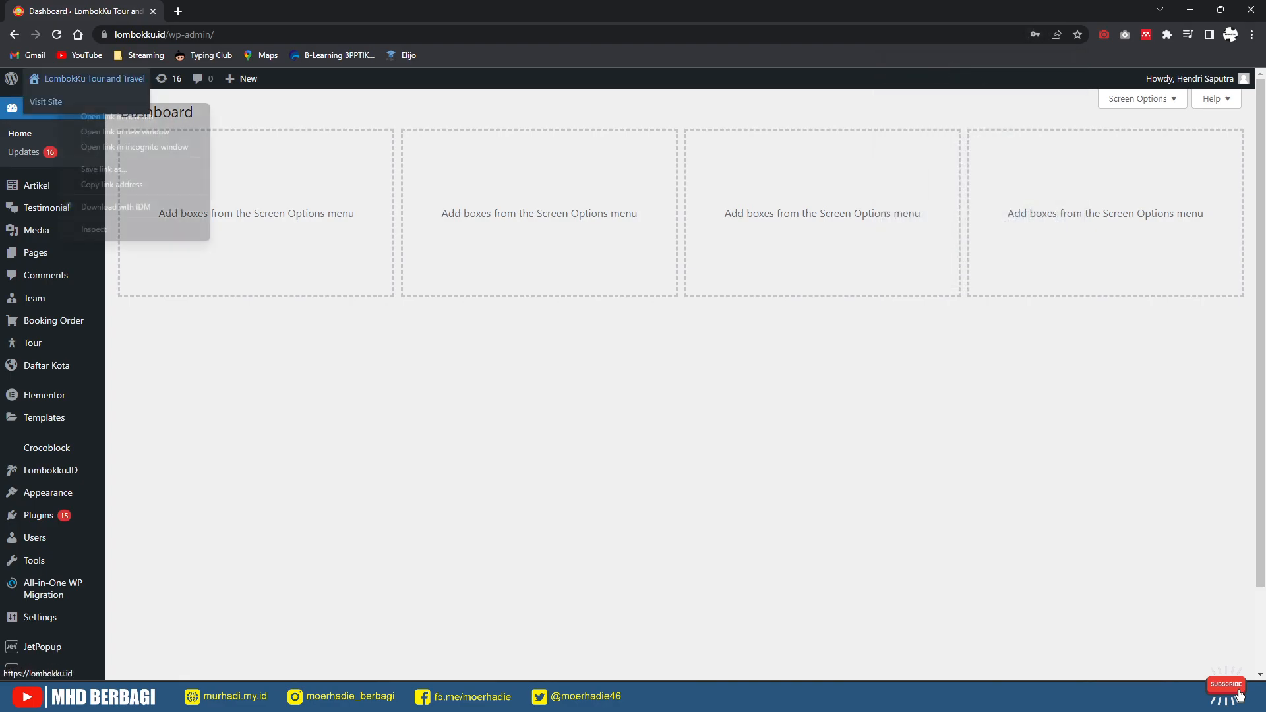
pyautogui.middleClick(92, 79)
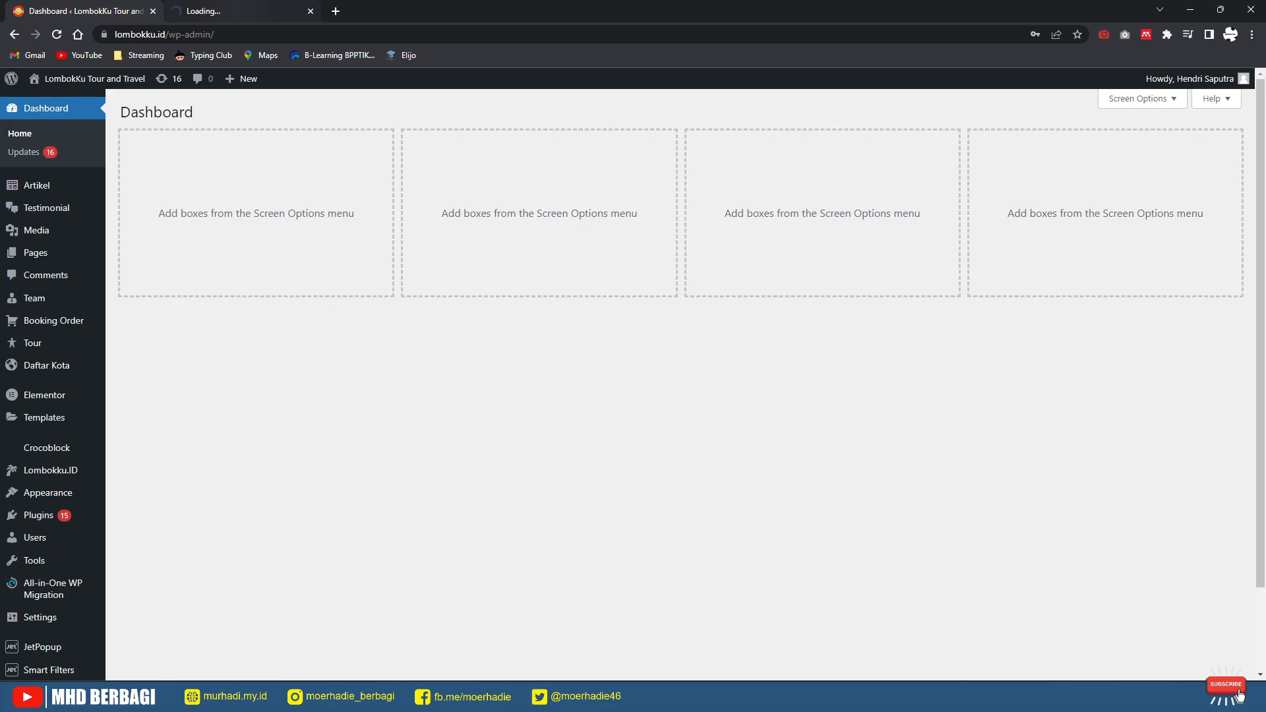
pyautogui.click(217, 11)
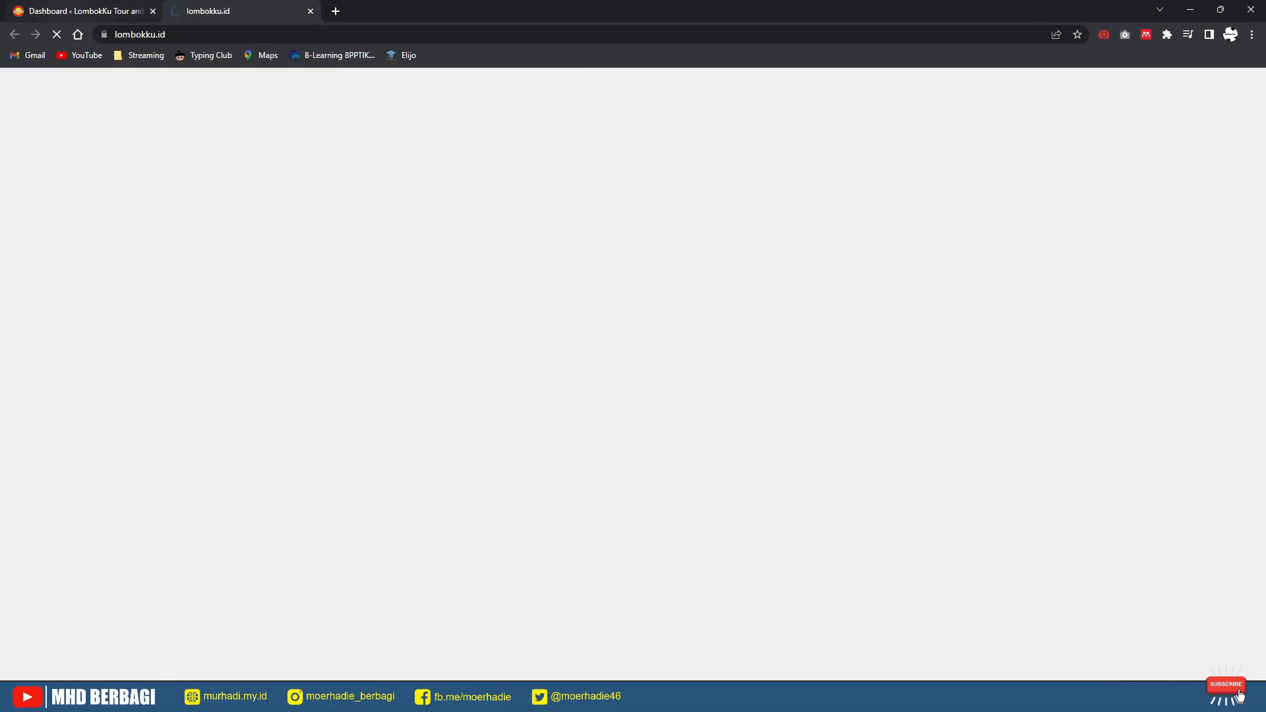
pyautogui.click(84, 11)
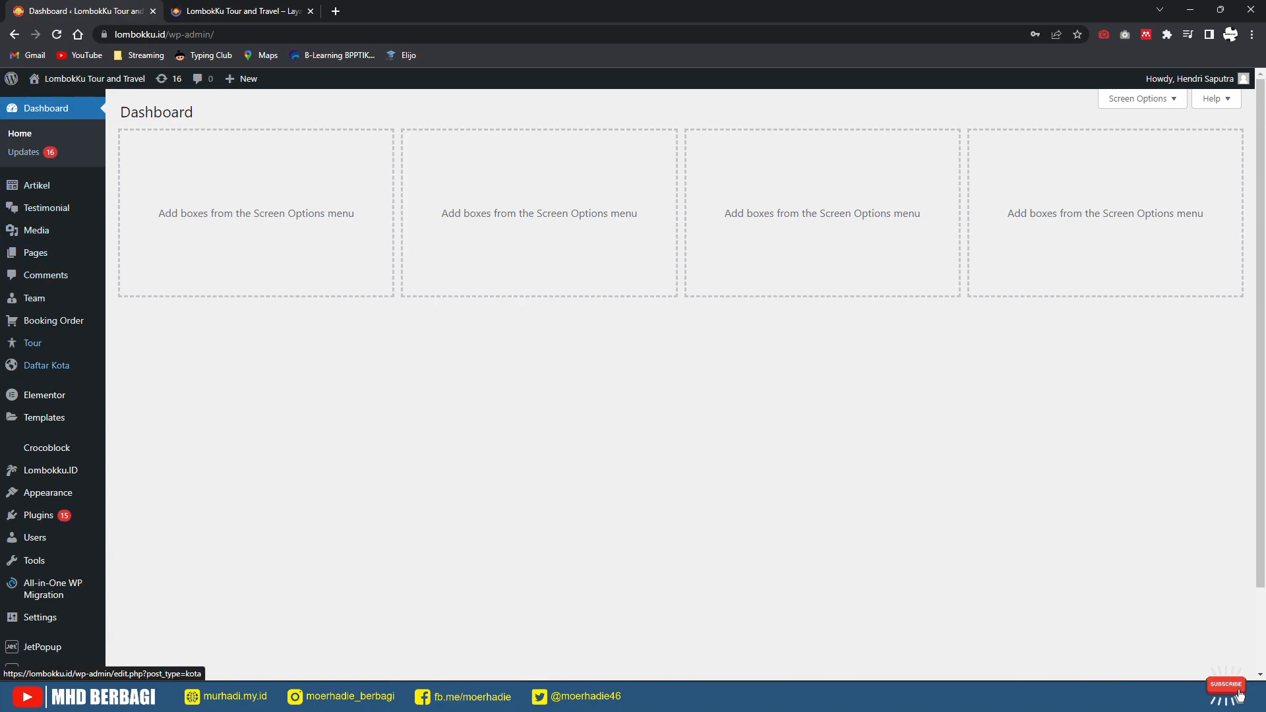
# Step: Close the promo popup on the live homepage tab and return to the Dashboard tab
pyautogui.scroll(-1, 53, 321)
pyautogui.scroll(-1, 633, 383)
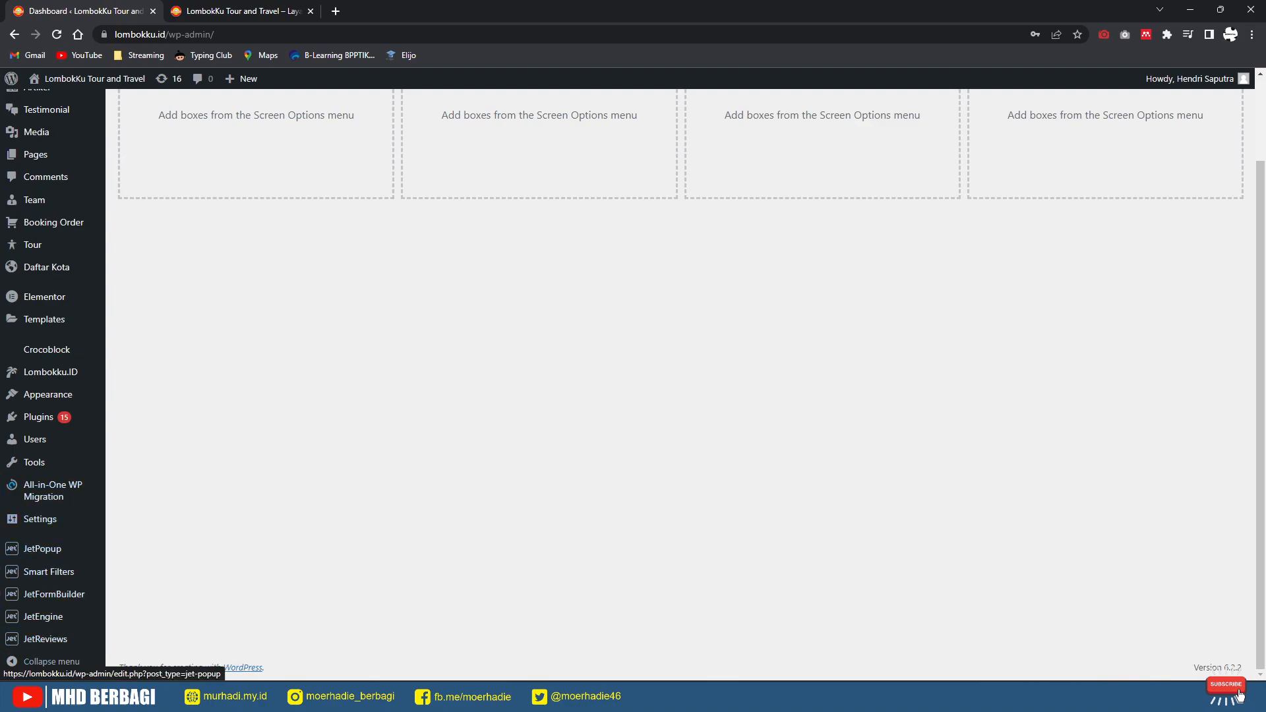
pyautogui.scroll(2, 47, 492)
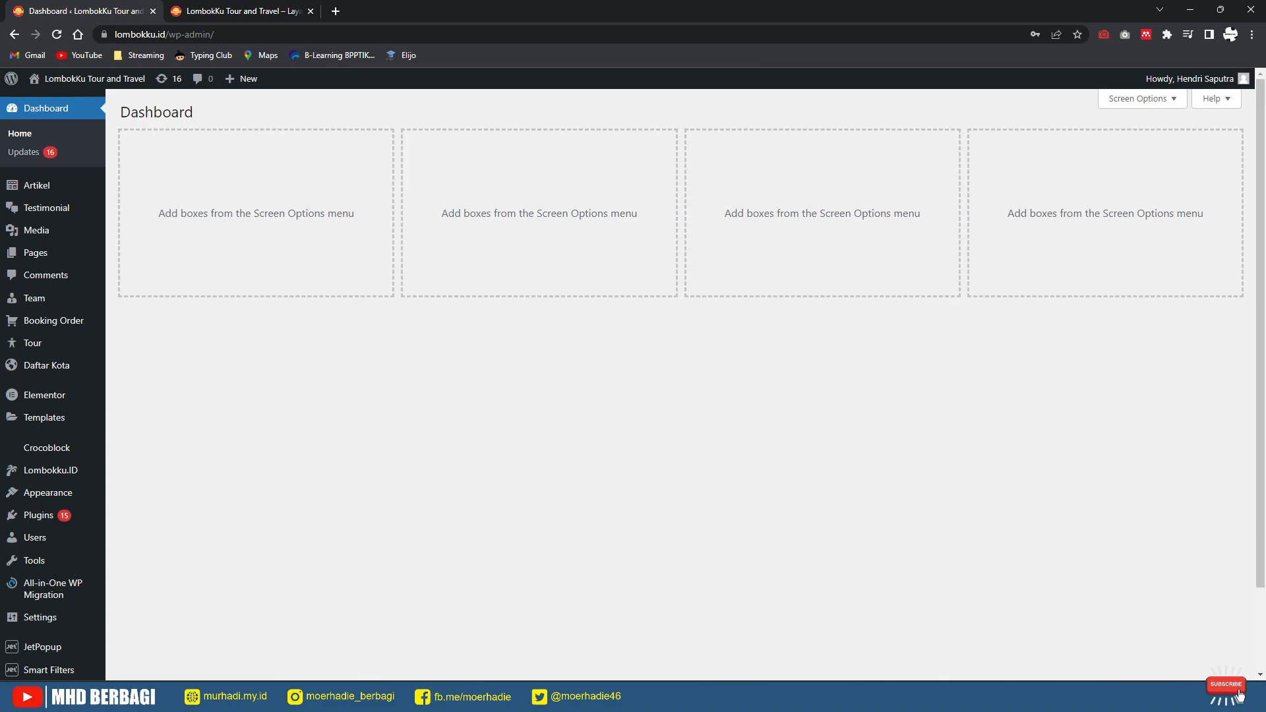
pyautogui.hotkey('ctrl', 'Tab')
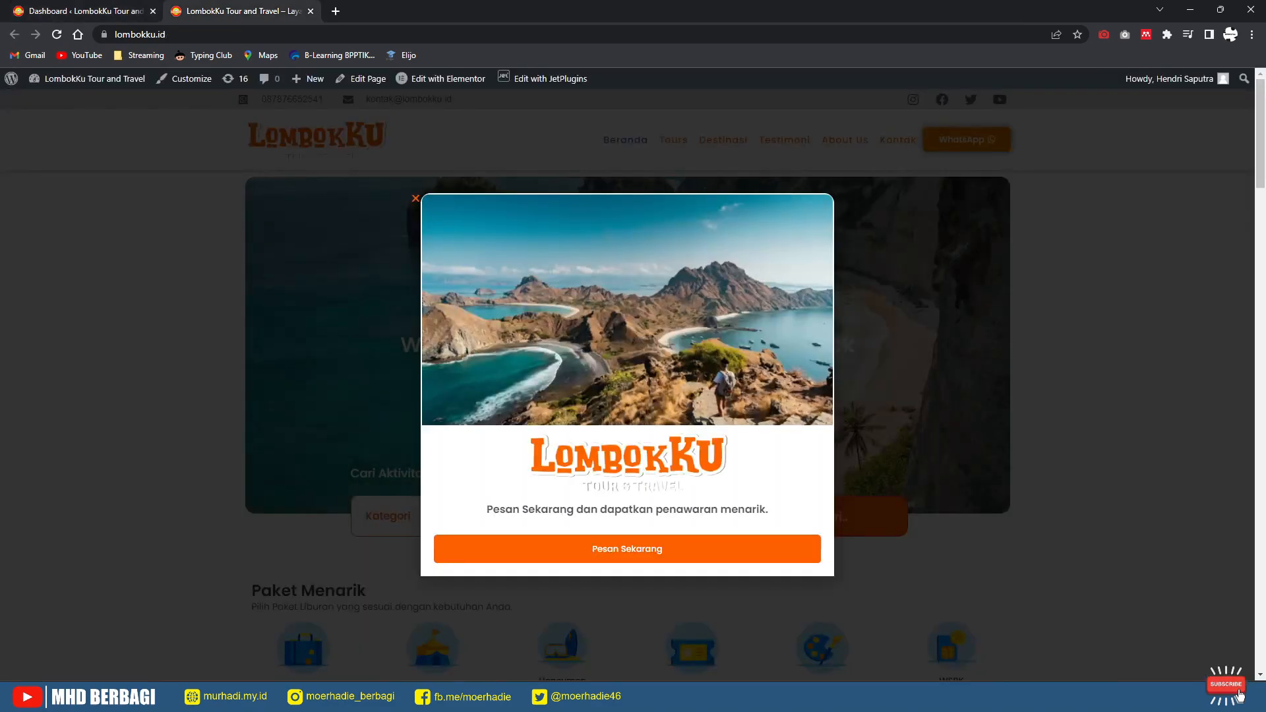
pyautogui.press('Escape')
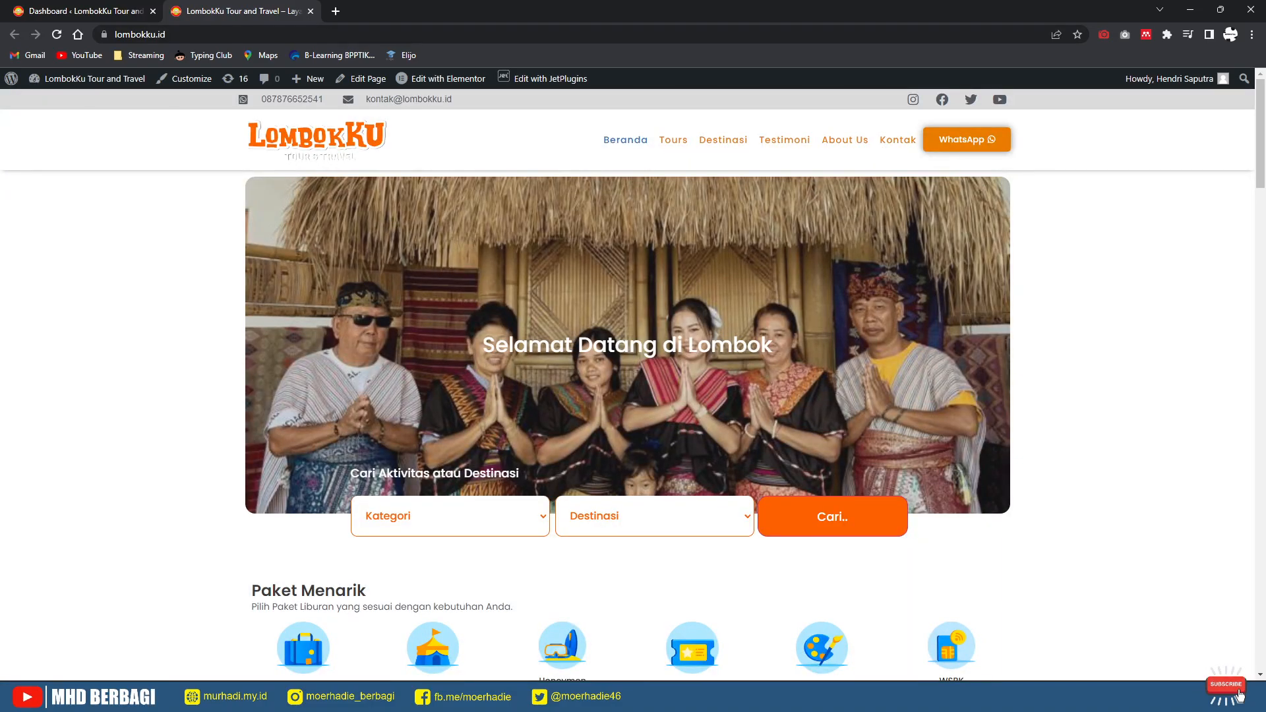
pyautogui.hotkey('ctrl', 'shift', 'Tab')
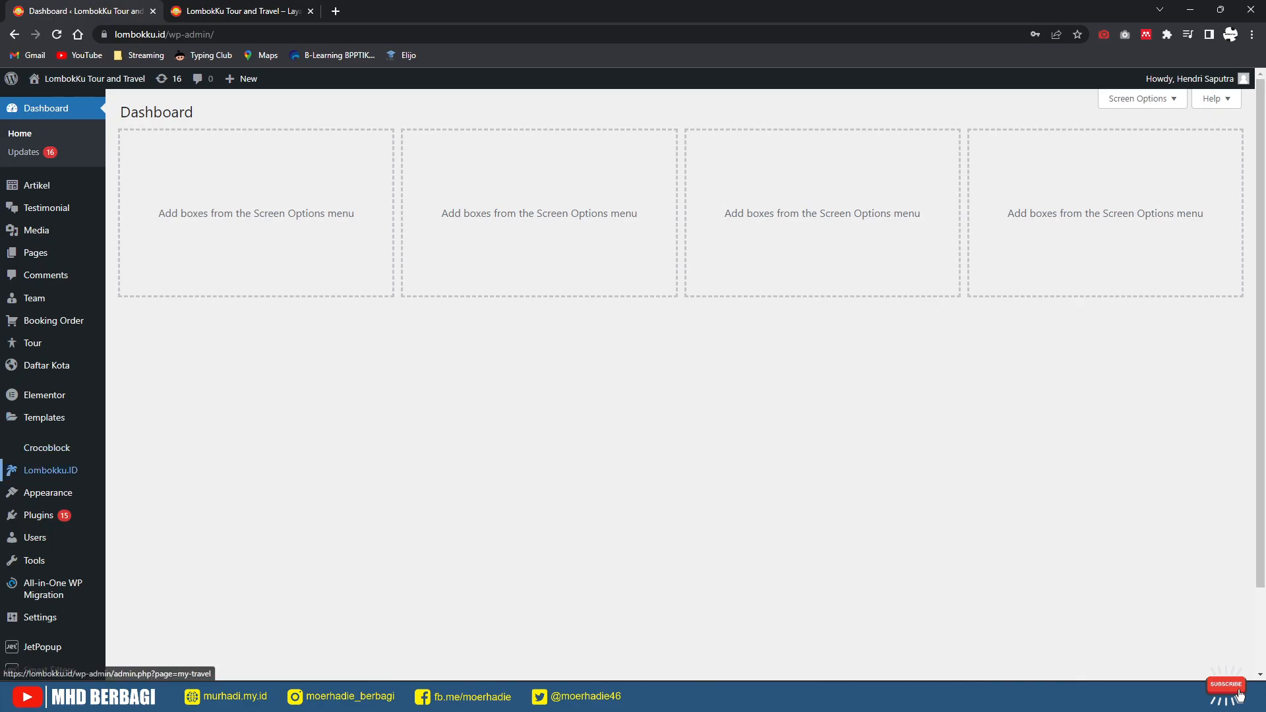
# Step: Open Lombokku.ID settings and review the Profil Travel name, SIUP, Alamat and Google Maps values
pyautogui.click(51, 470)
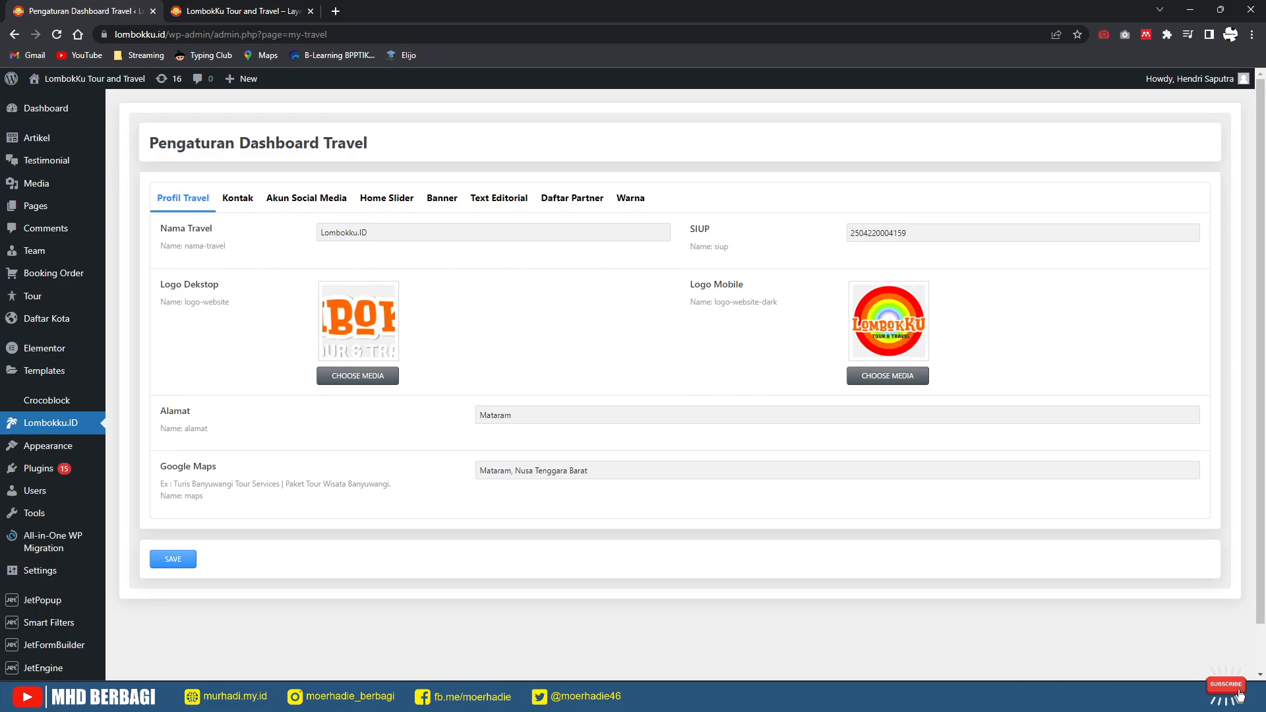
pyautogui.doubleClick(367, 232)
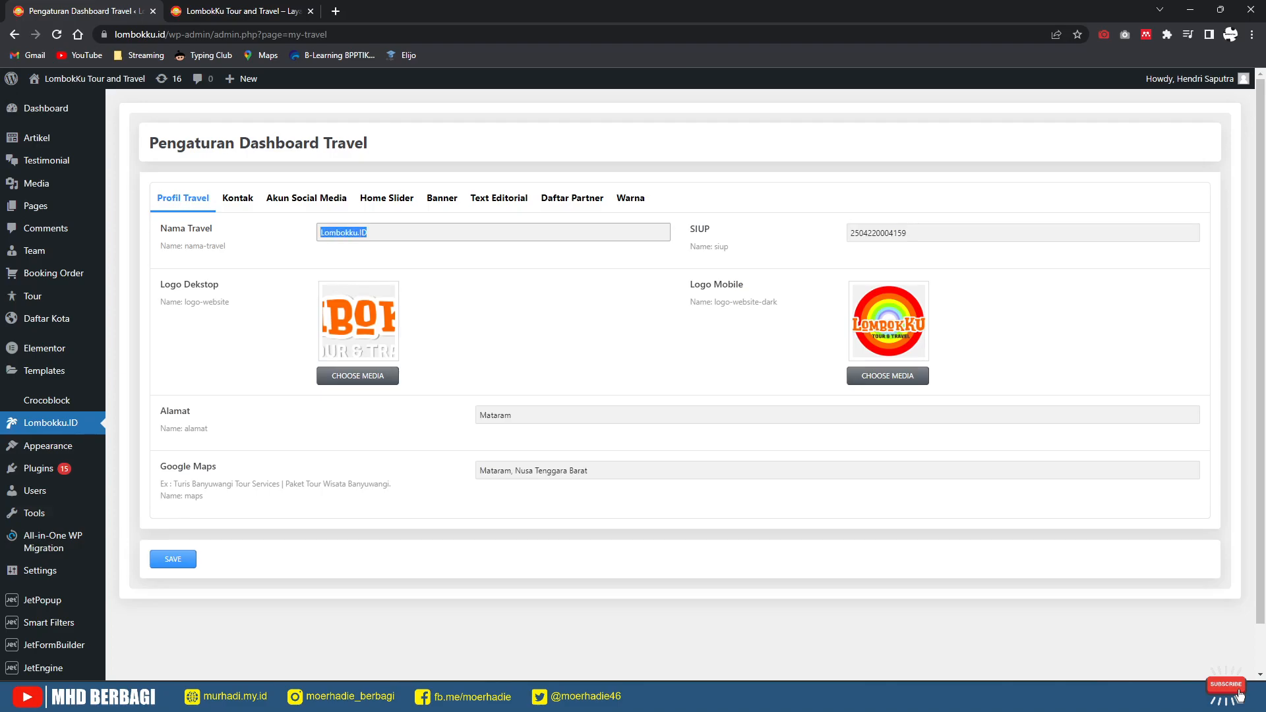
pyautogui.press('Tab')
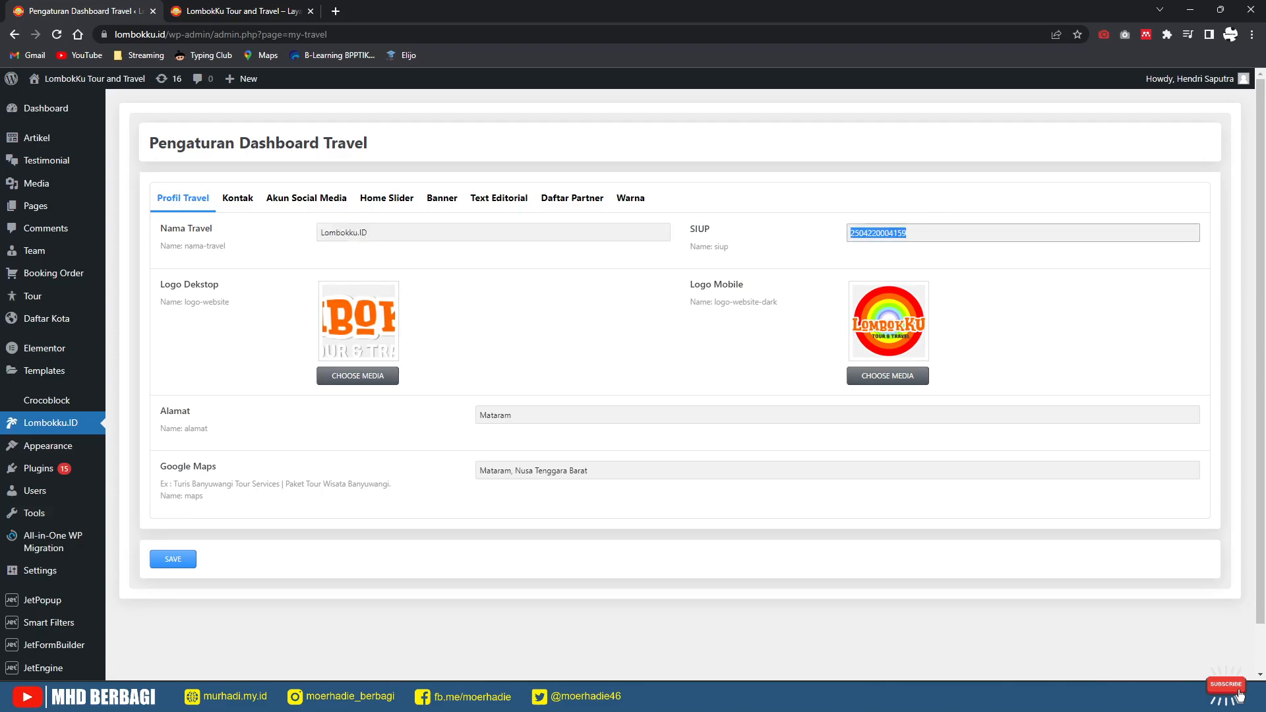
pyautogui.press('Tab')
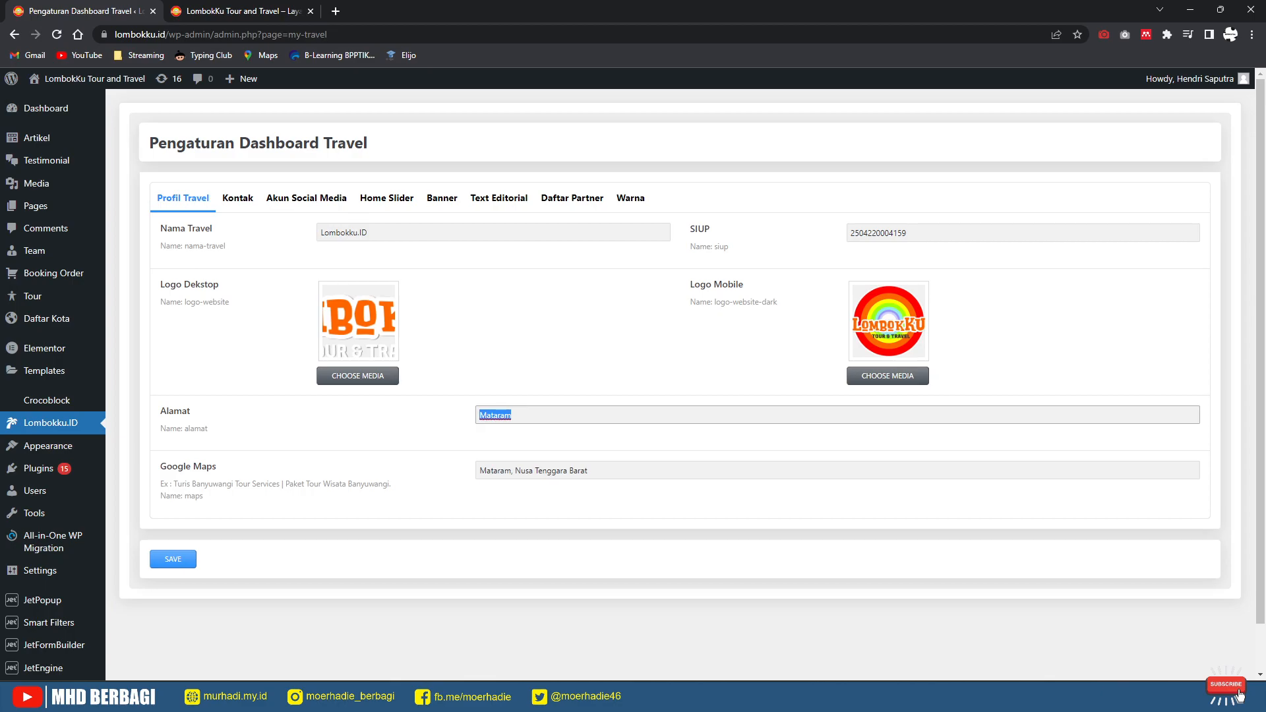
pyautogui.press('Tab')
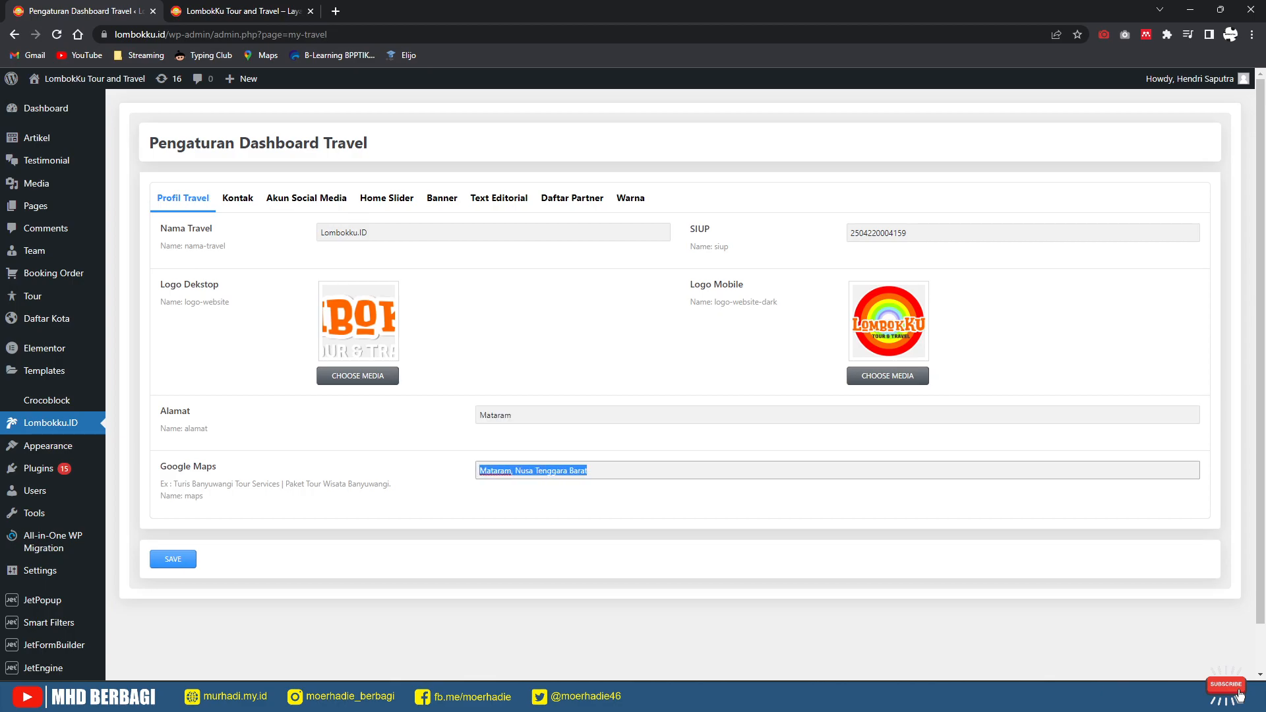
pyautogui.press('Tab')
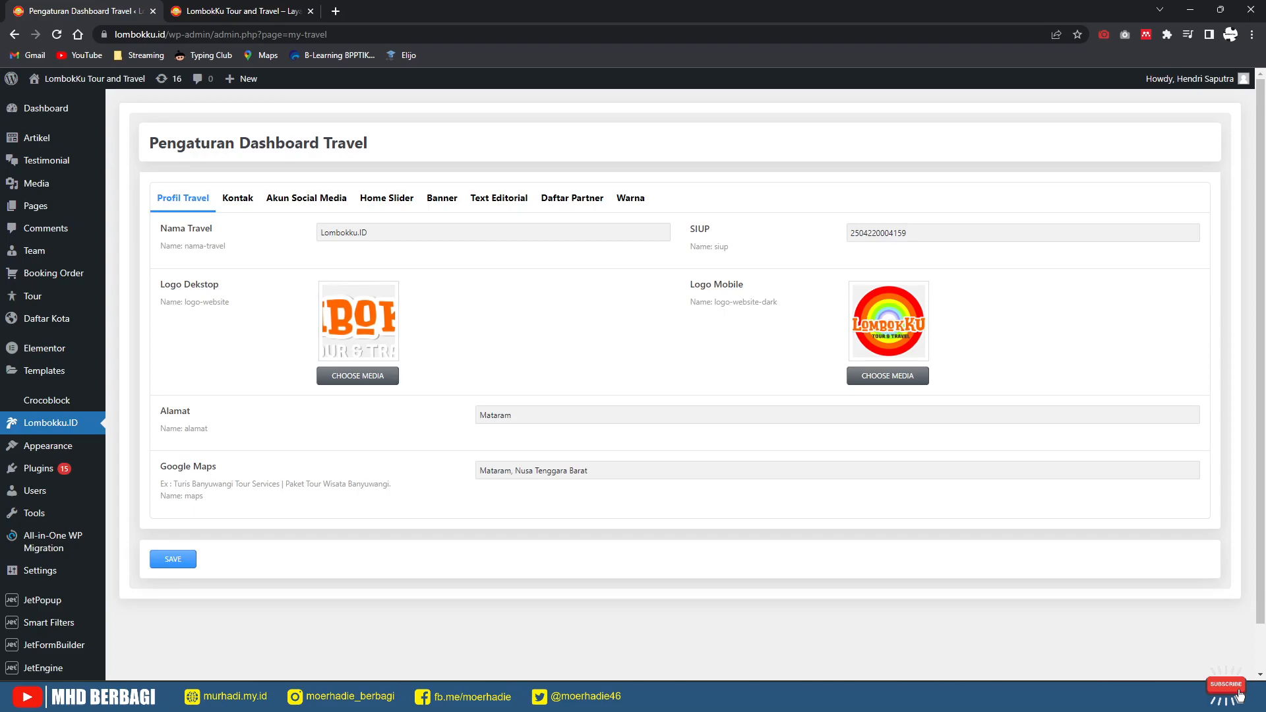
pyautogui.moveTo(590, 471); pyautogui.dragTo(487, 471)
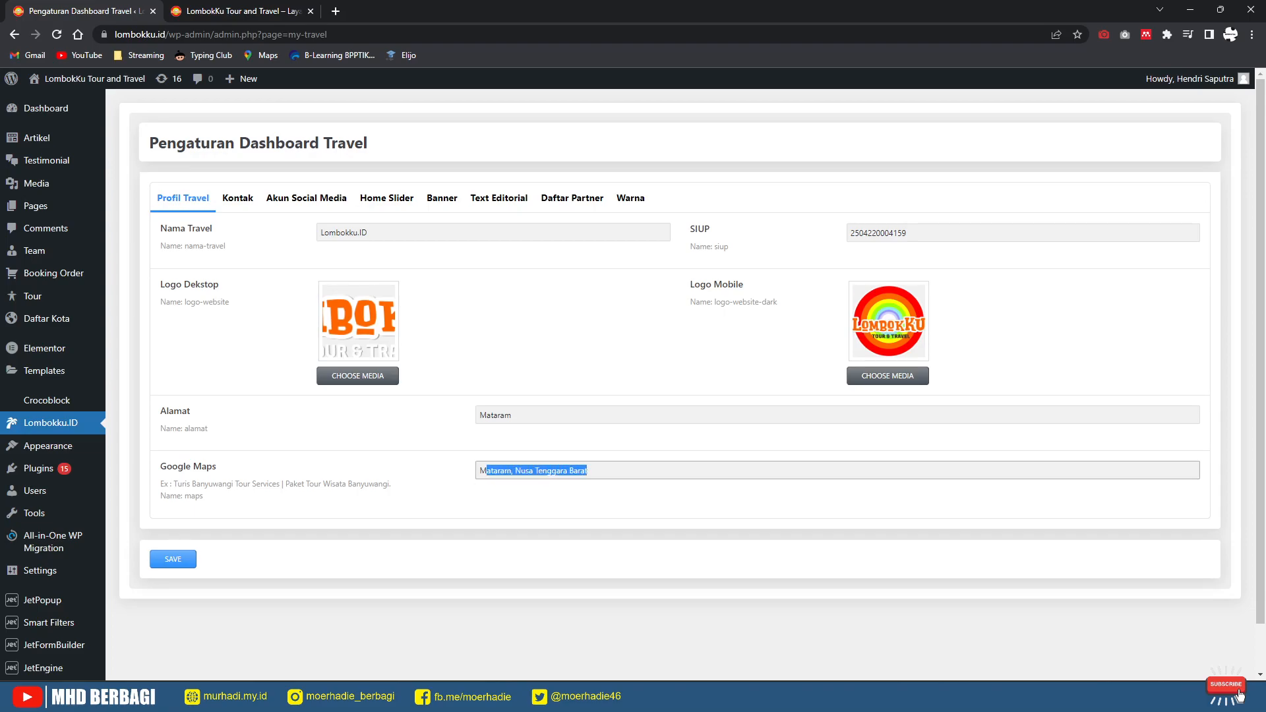
# Step: Review the Kontak tab's Telp, Email, Telegram and WhatsApp values
pyautogui.click(238, 198)
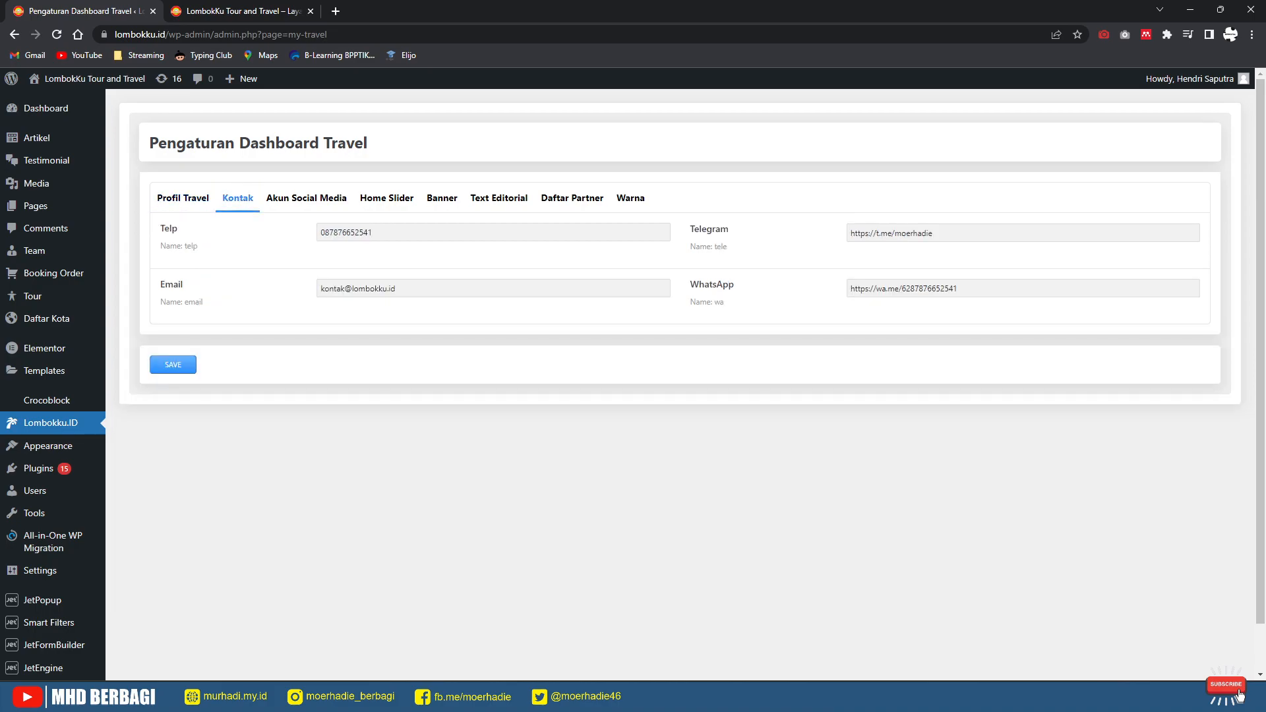
pyautogui.press('Tab')
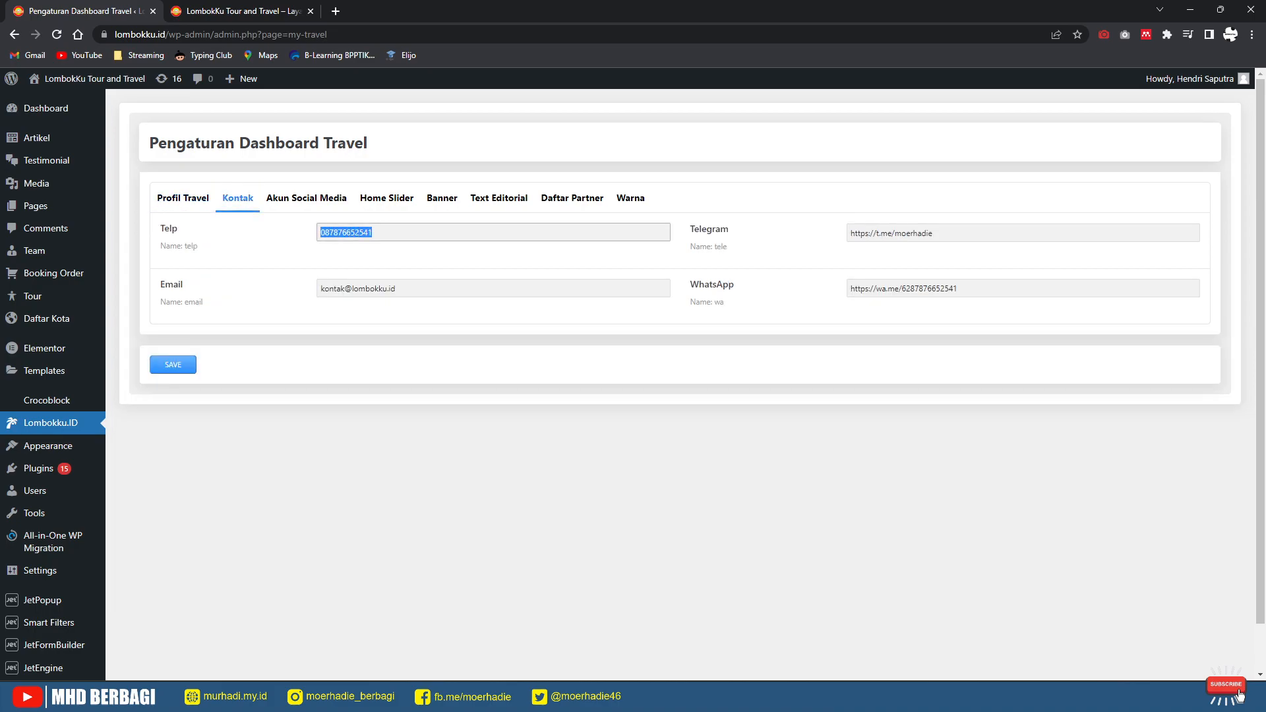
pyautogui.press('Tab')
pyautogui.press('Tab')
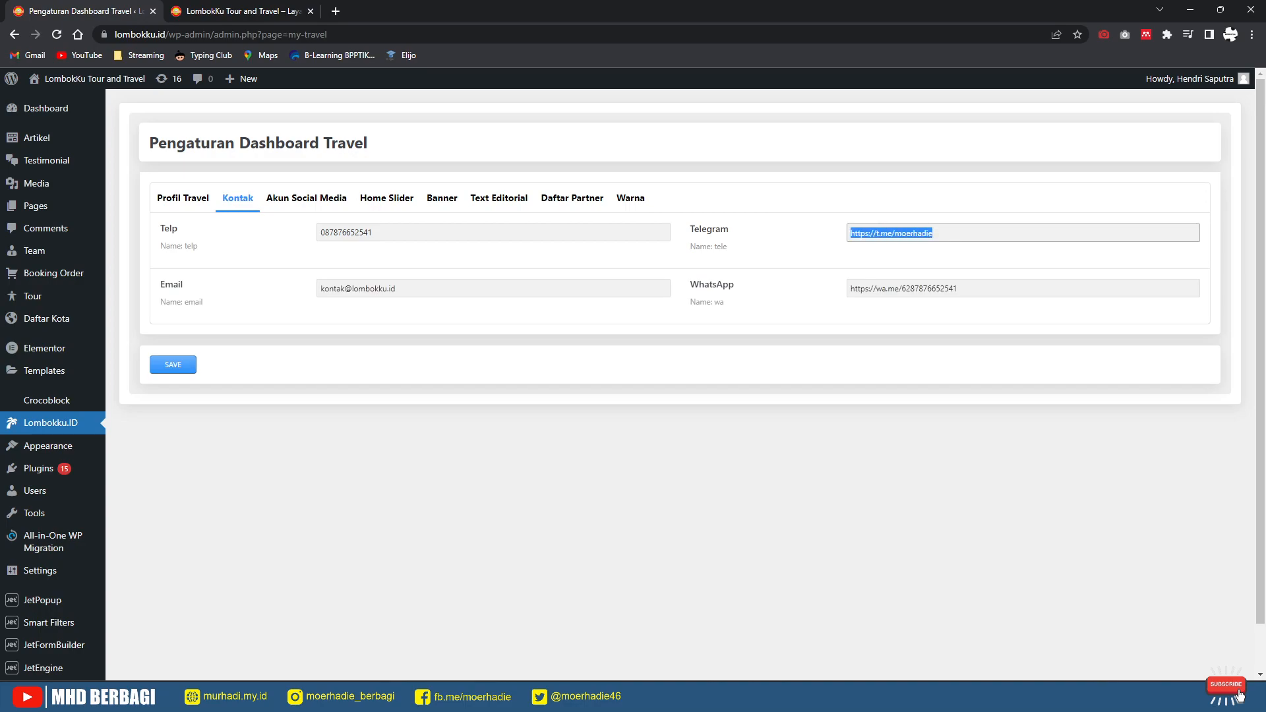
pyautogui.press('End')
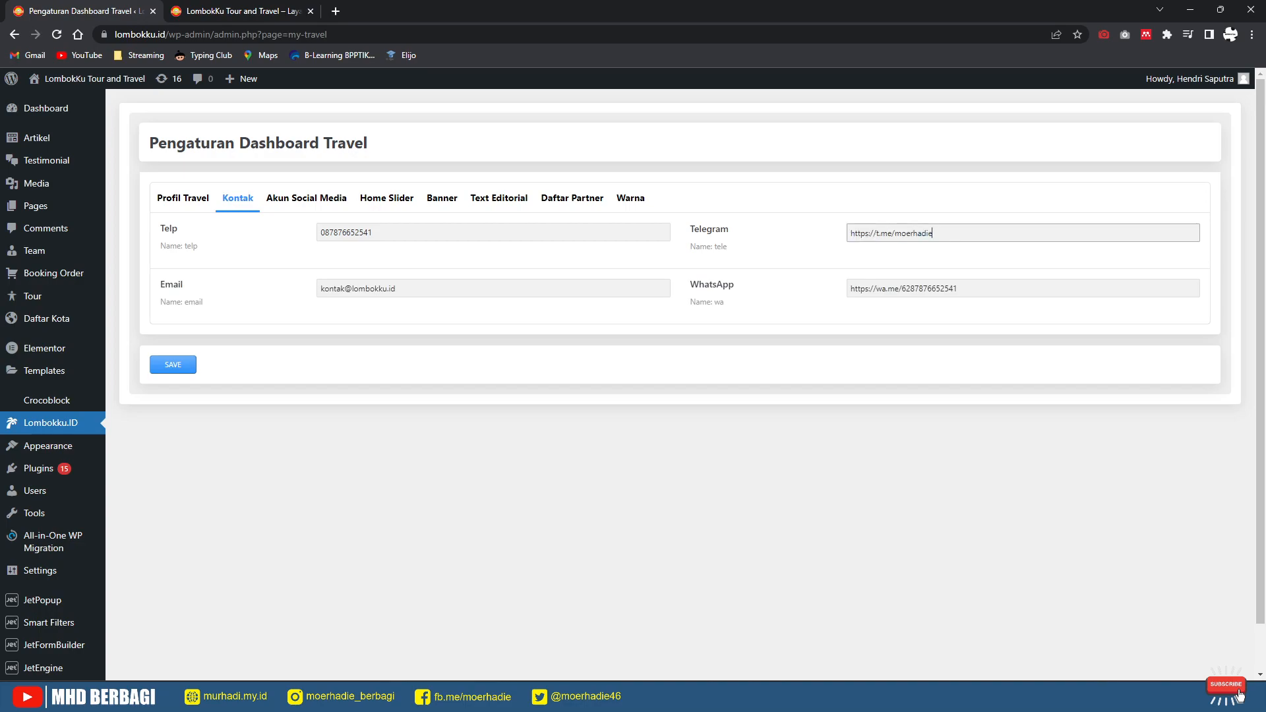
pyautogui.press('Tab')
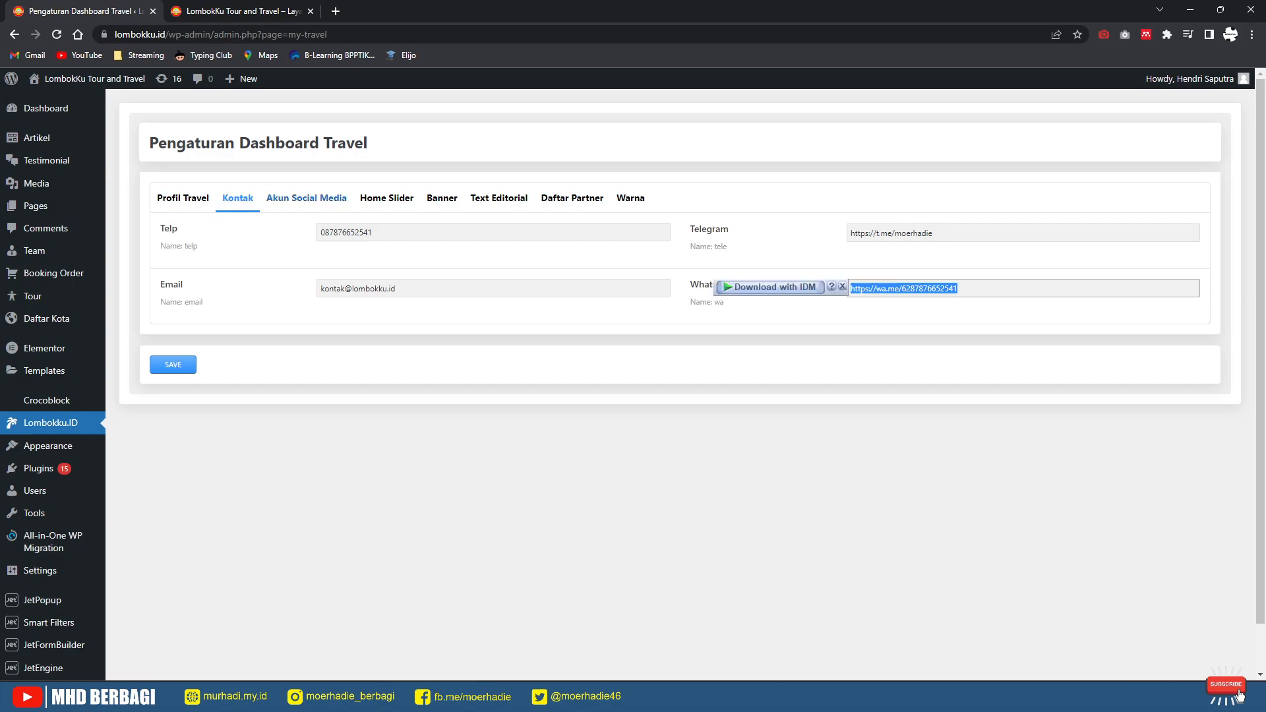
# Step: Look through the Akun Social Media settings
pyautogui.click(307, 199)
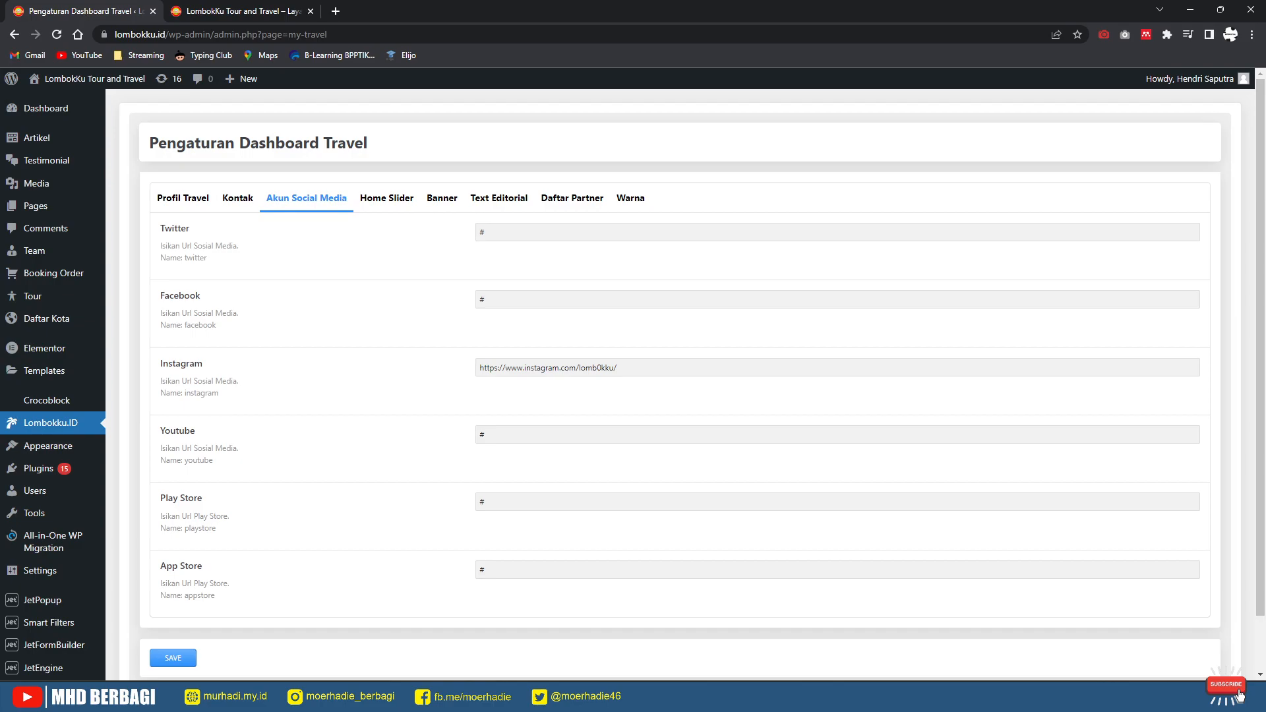
pyautogui.scroll(-2, 680, 384)
pyautogui.scroll(2, 679, 384)
# Step: Compare the Home Slider slides with the live homepage, then add a new empty slide item
pyautogui.click(387, 199)
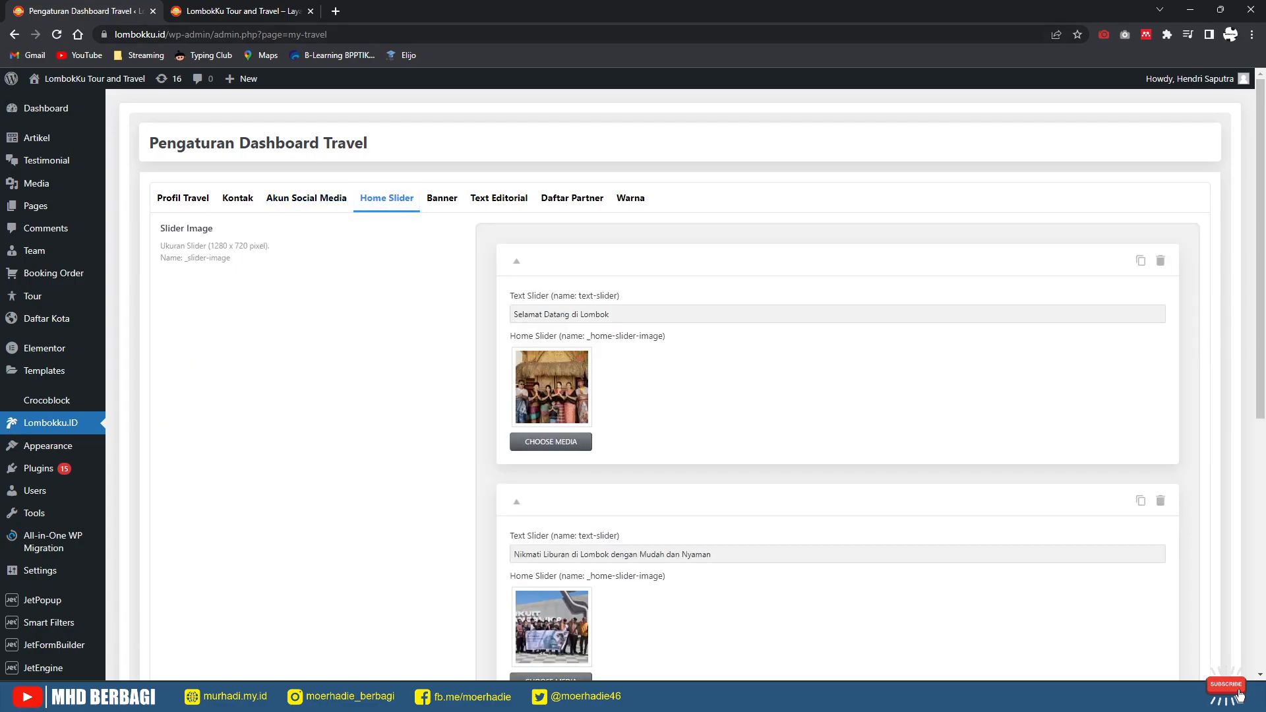
pyautogui.hotkey('ctrl', 'Tab')
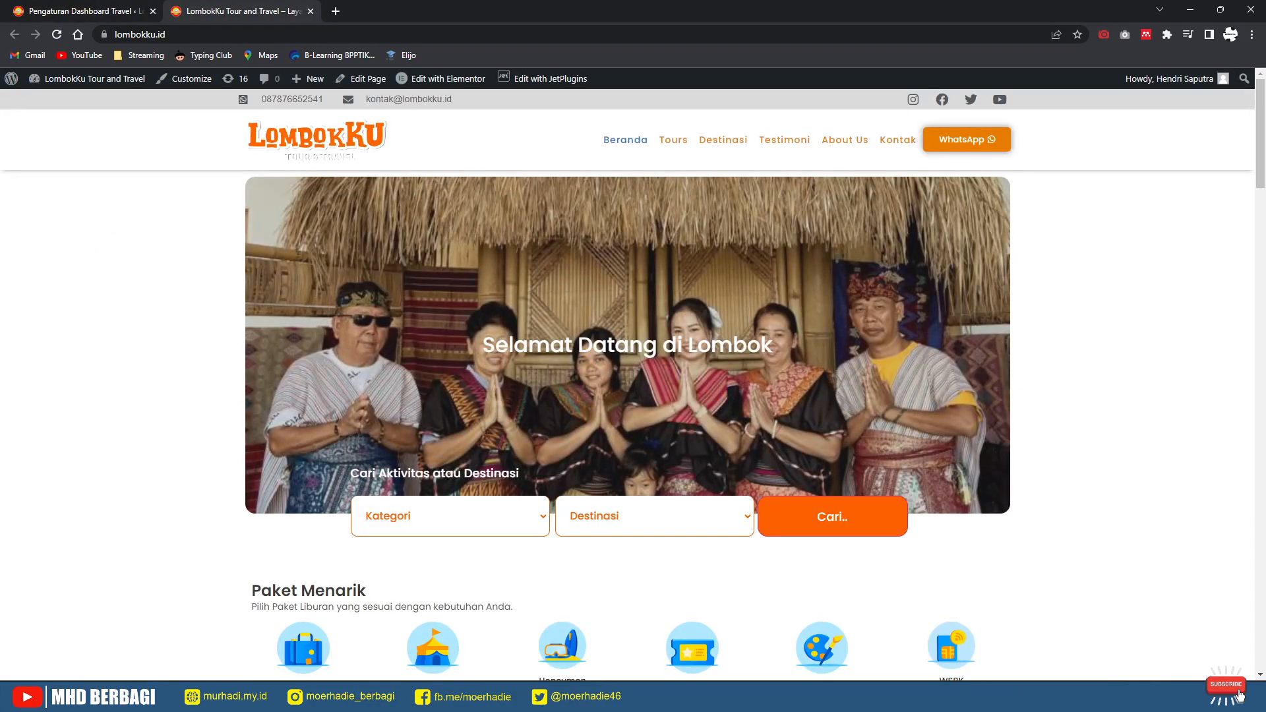
pyautogui.hotkey('ctrl', 'Tab')
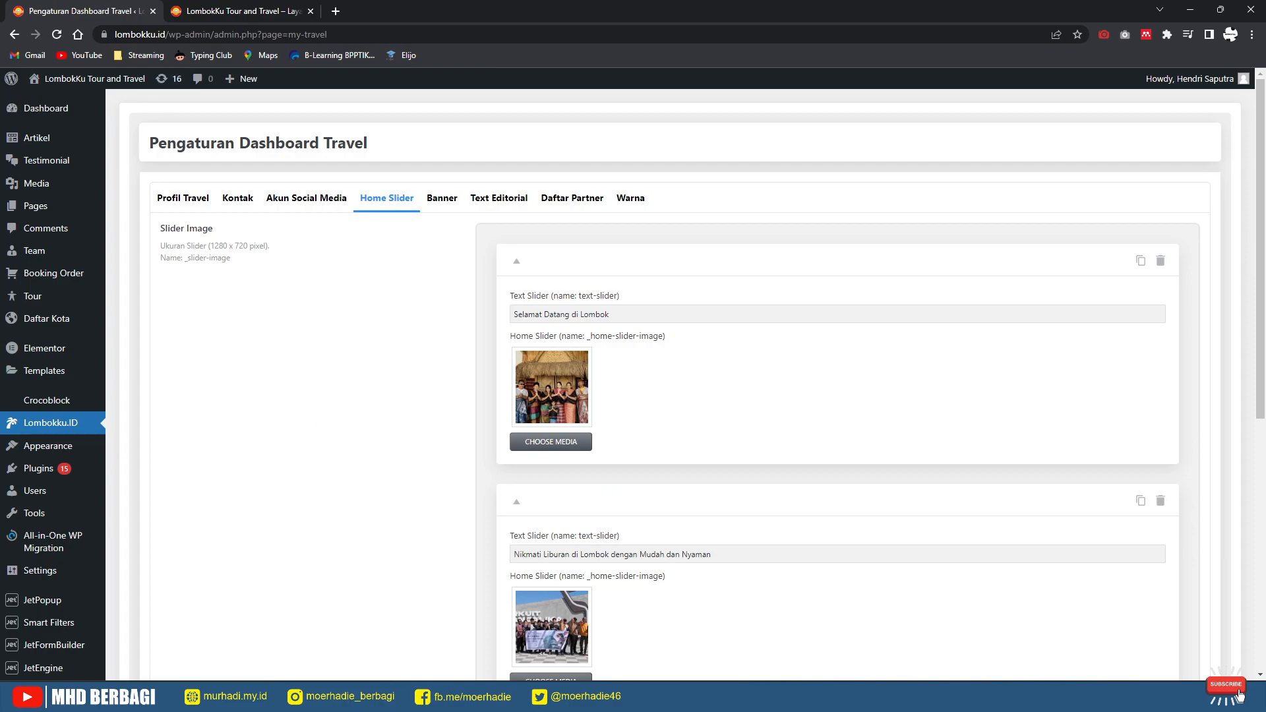
pyautogui.moveTo(609, 314); pyautogui.dragTo(513, 314)
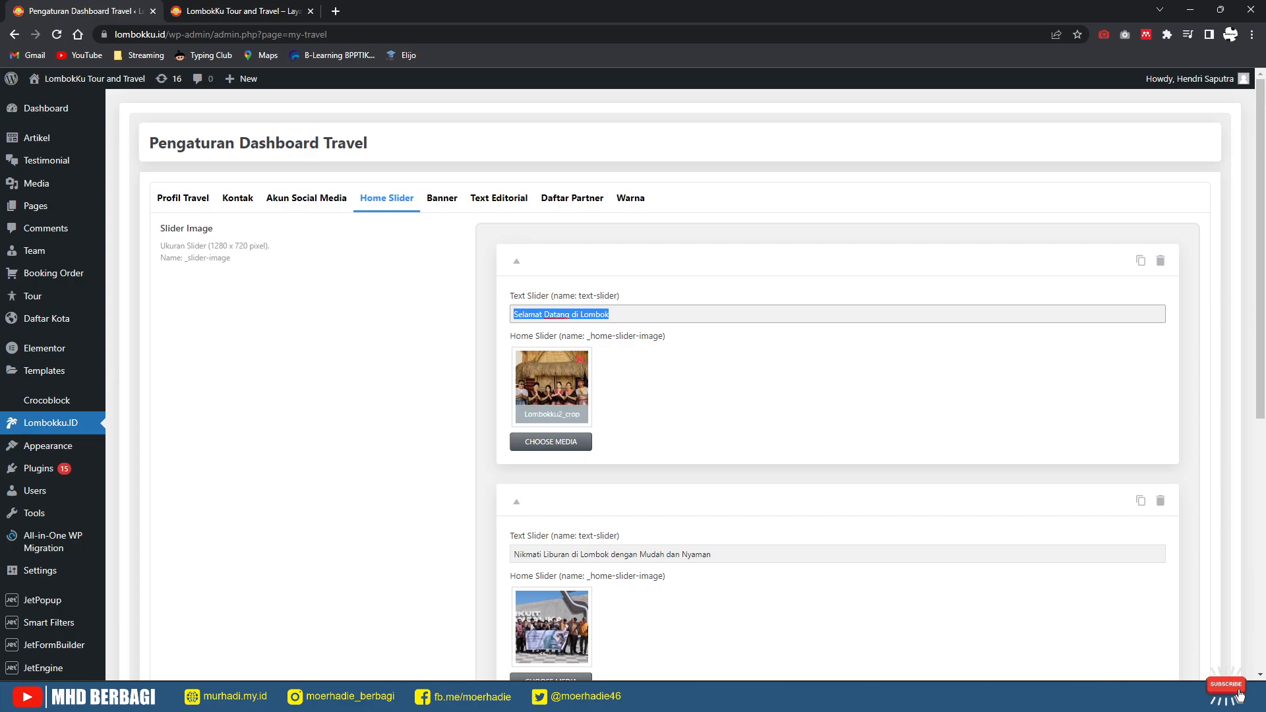
pyautogui.scroll(-3, 686, 382)
pyautogui.moveTo(711, 357); pyautogui.dragTo(520, 357)
pyautogui.scroll(-4, 518, 356)
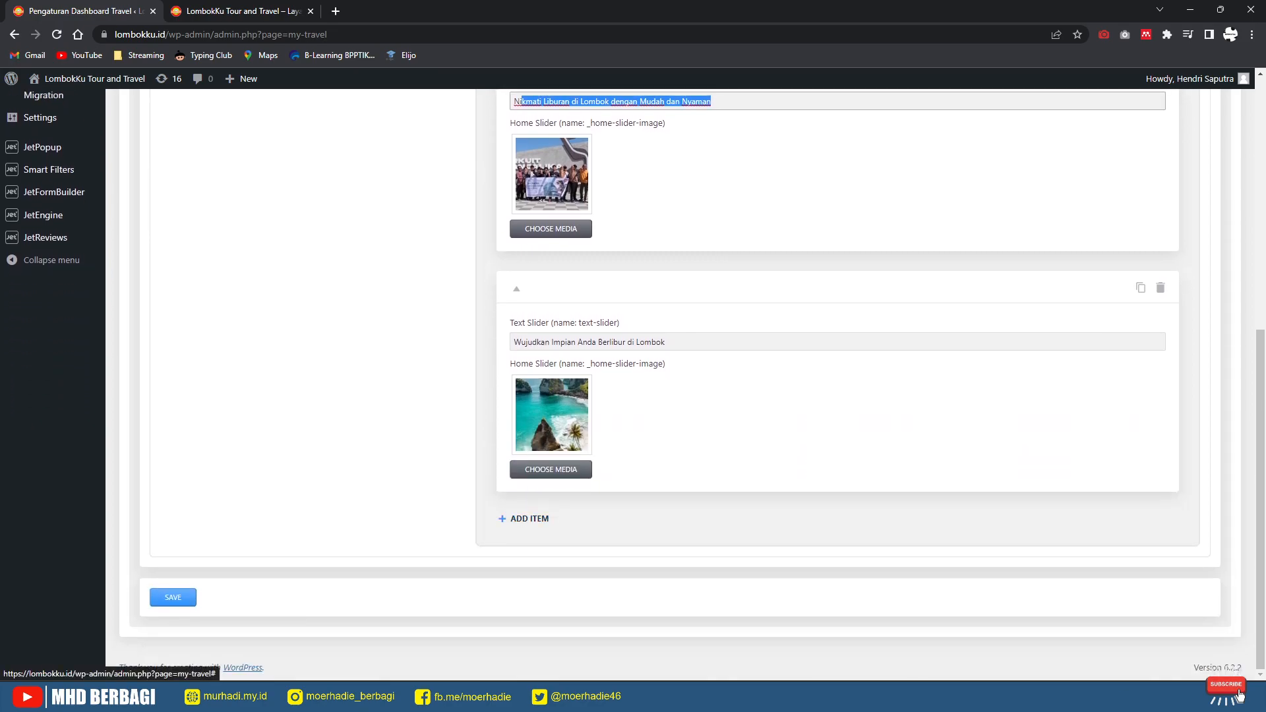
pyautogui.click(528, 518)
pyautogui.scroll(-3, 528, 518)
# Step: Give the new slide placeholder caption 'Teks' and the lombok-snowrkling.jpg image from the Media Library
pyautogui.click(534, 429)
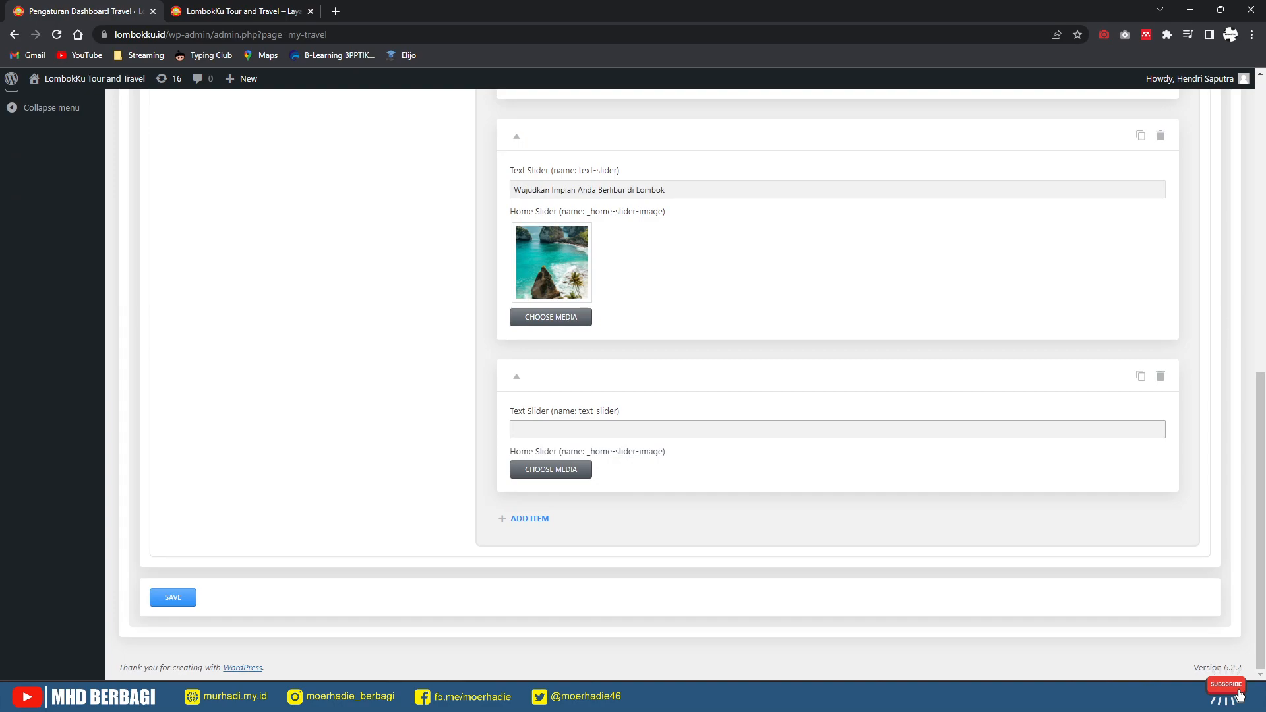
pyautogui.write('Teks')
pyautogui.click(551, 470)
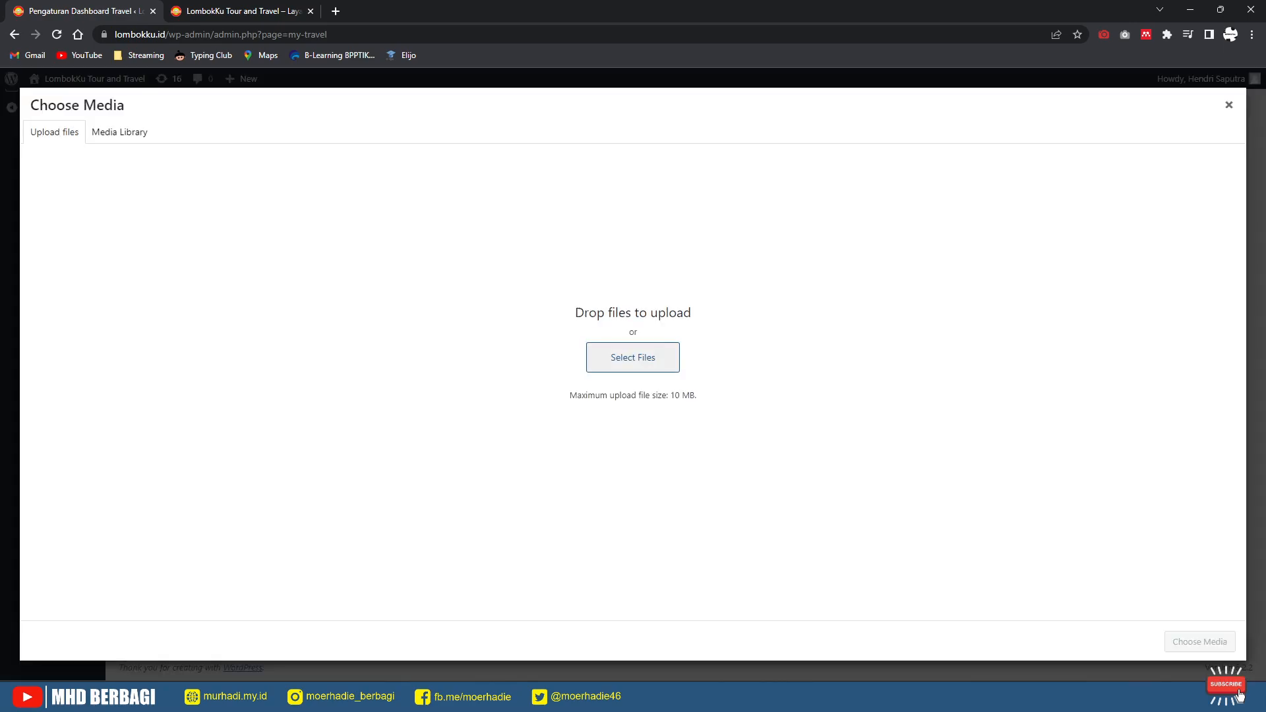
pyautogui.click(120, 132)
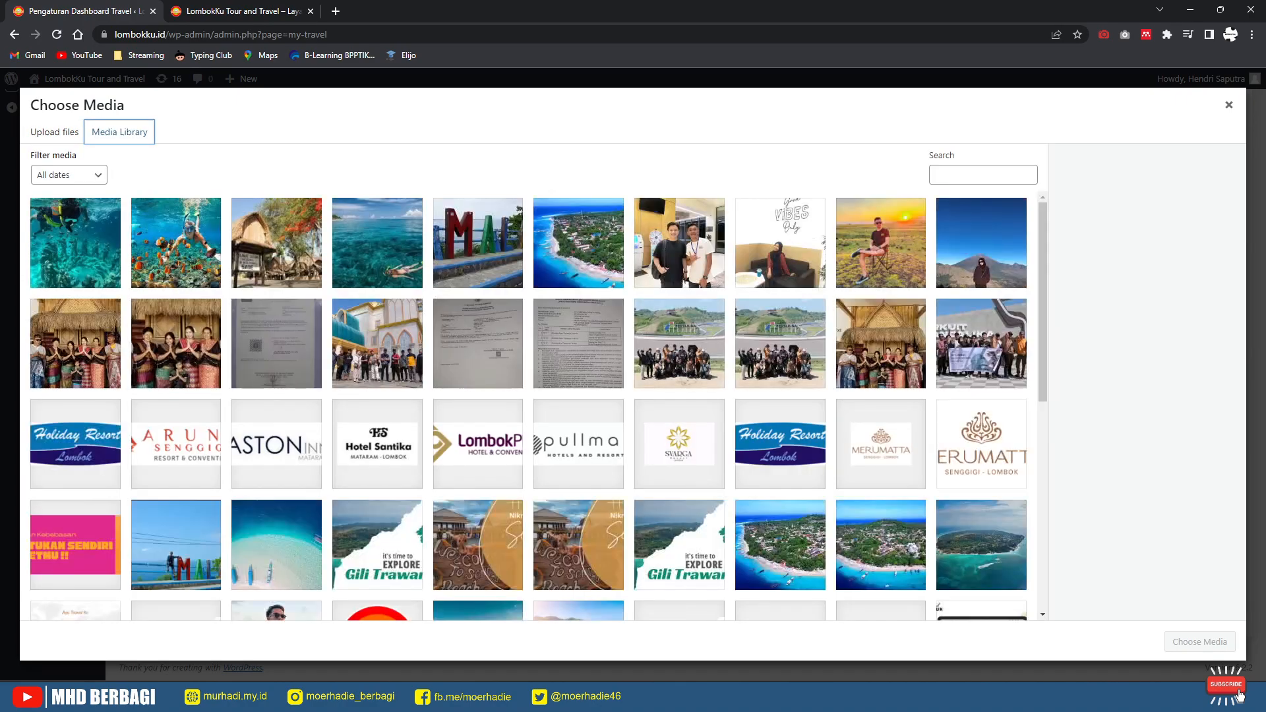
pyautogui.click(176, 243)
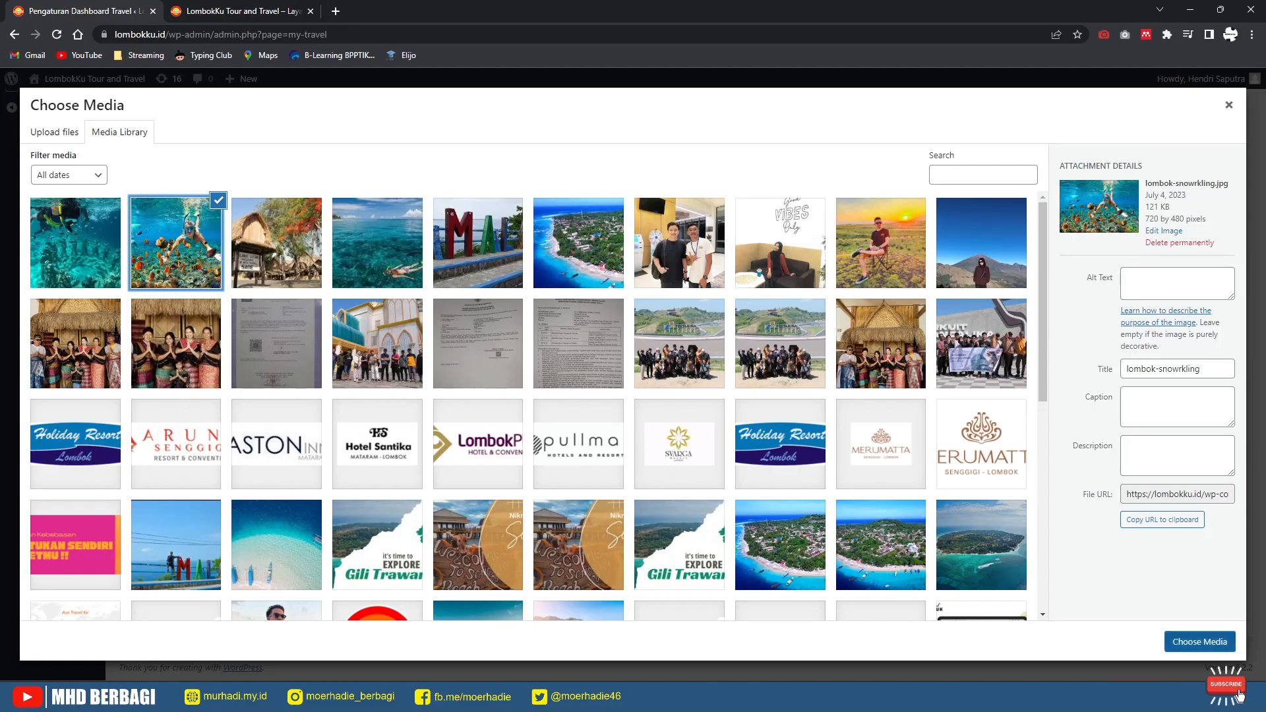
pyautogui.click(1200, 641)
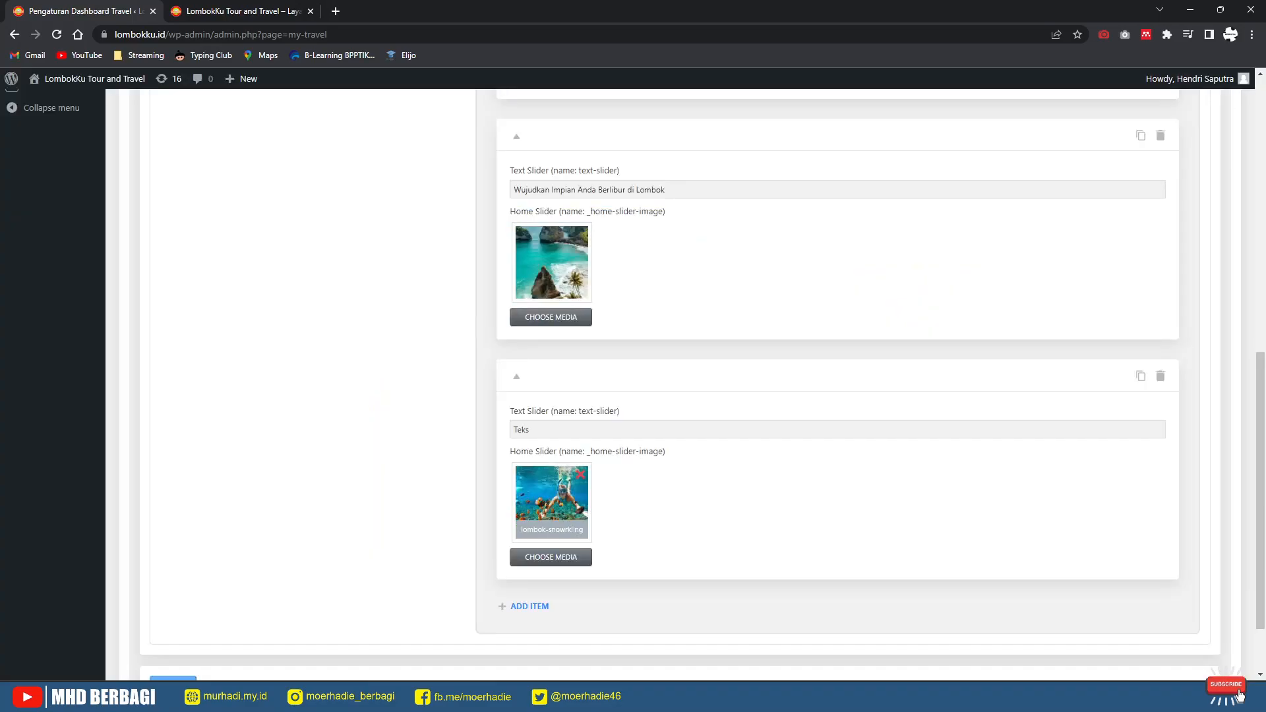
# Step: Change the slide caption to 'Snowrkling' and save the slider settings
pyautogui.doubleClick(525, 430)
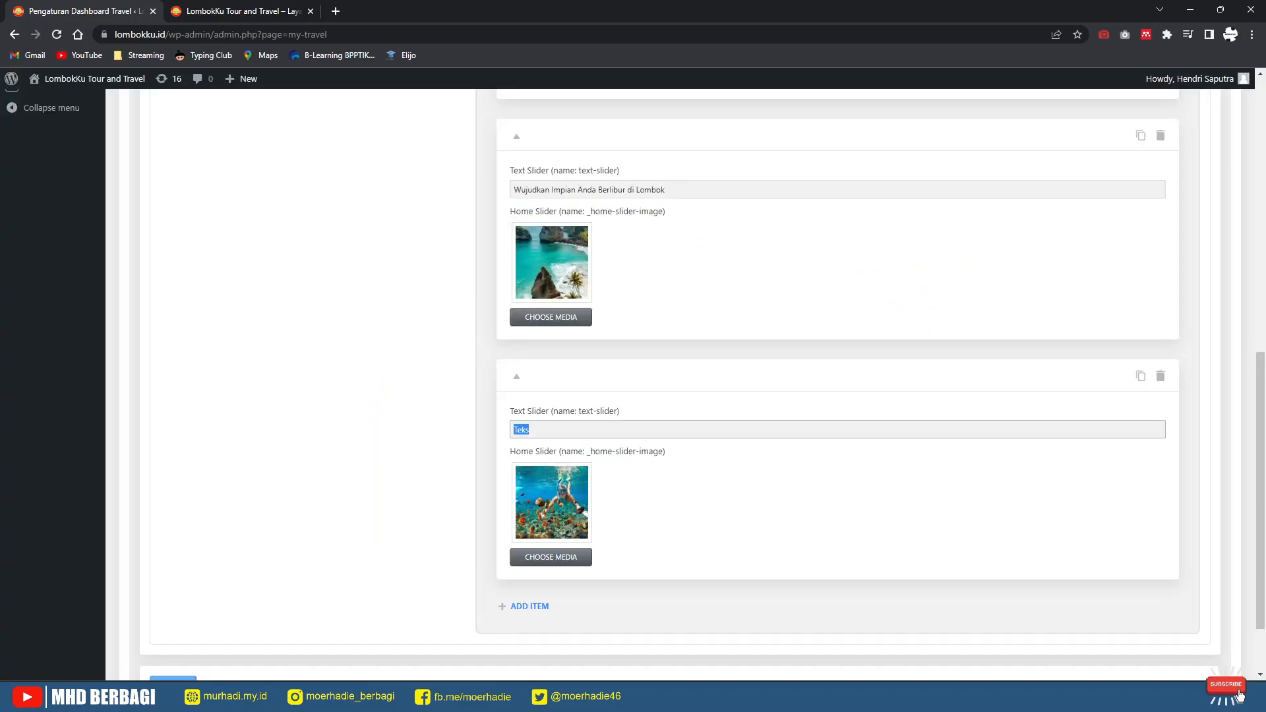
pyautogui.write('Snowrkling')
pyautogui.scroll(-2, 660, 386)
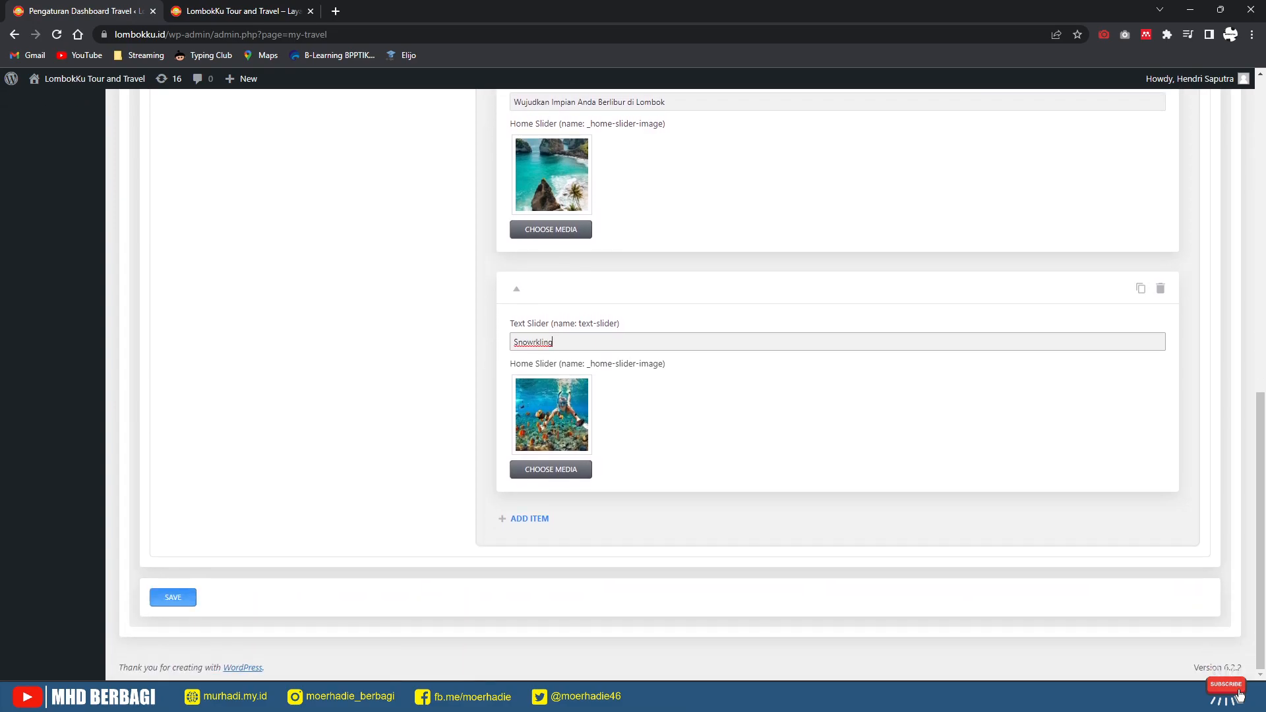
pyautogui.click(173, 597)
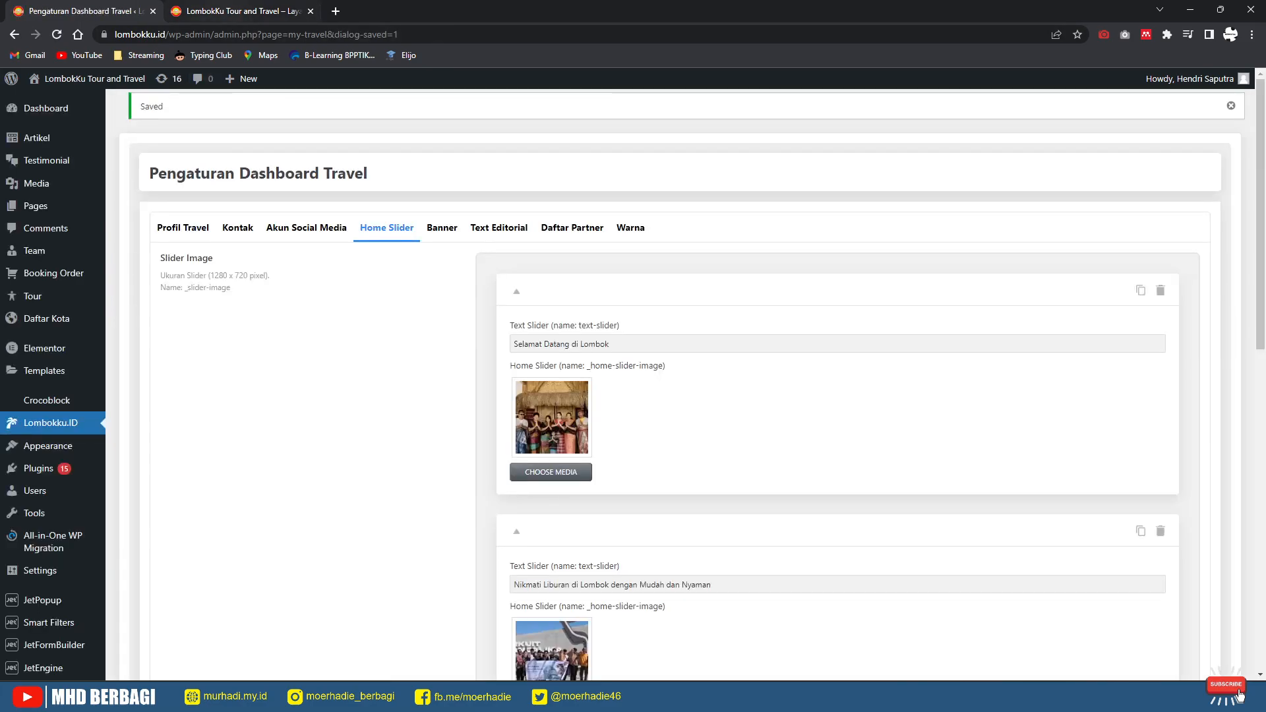
# Step: Reload the live homepage to see the Snowrkling slide, then go back to the slider settings
pyautogui.click(225, 11)
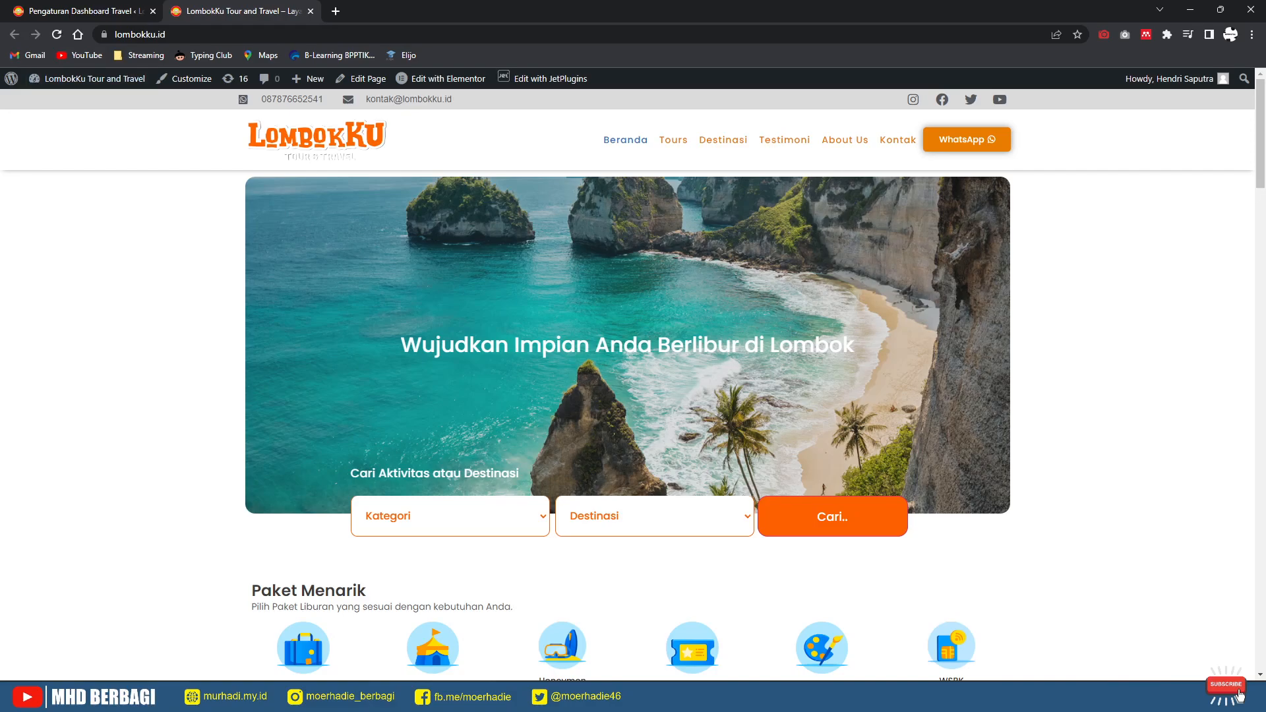
pyautogui.press('F5')
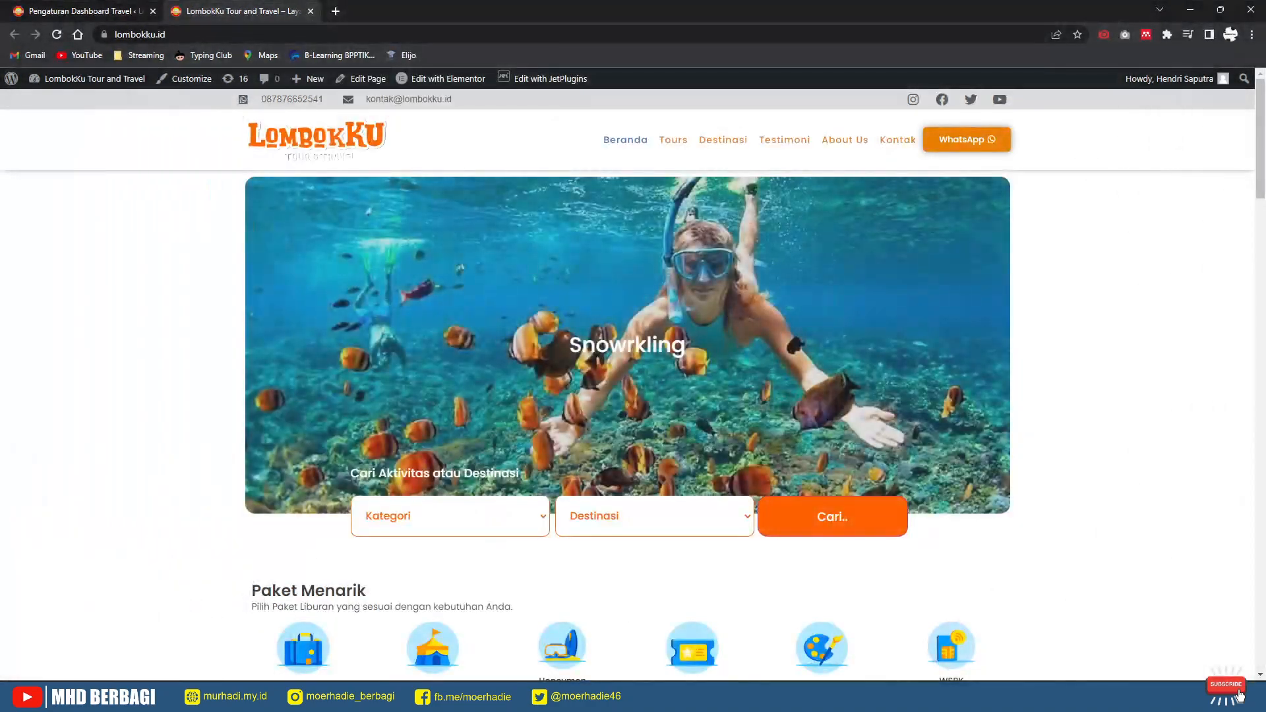
pyautogui.click(83, 11)
pyautogui.scroll(-11, 660, 382)
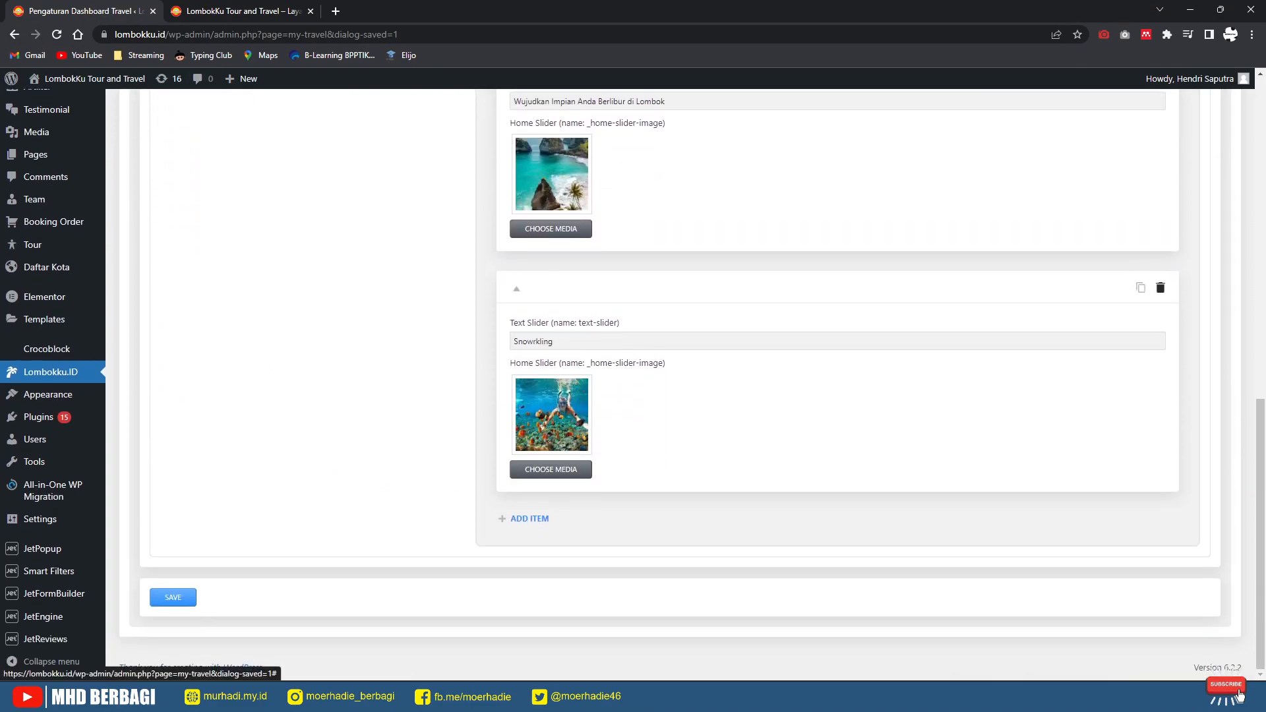
# Step: Delete the Snowrkling slide, confirming with Yes, and open the Banner tab
pyautogui.click(1161, 288)
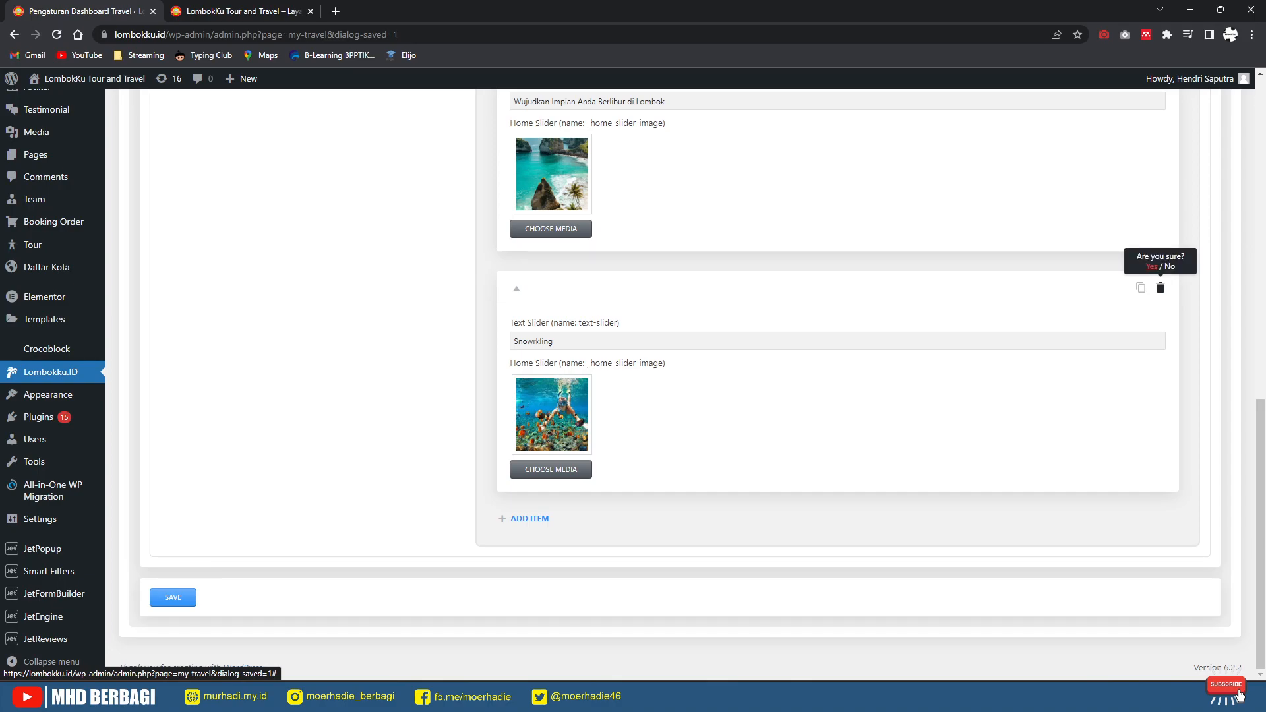
pyautogui.click(1152, 266)
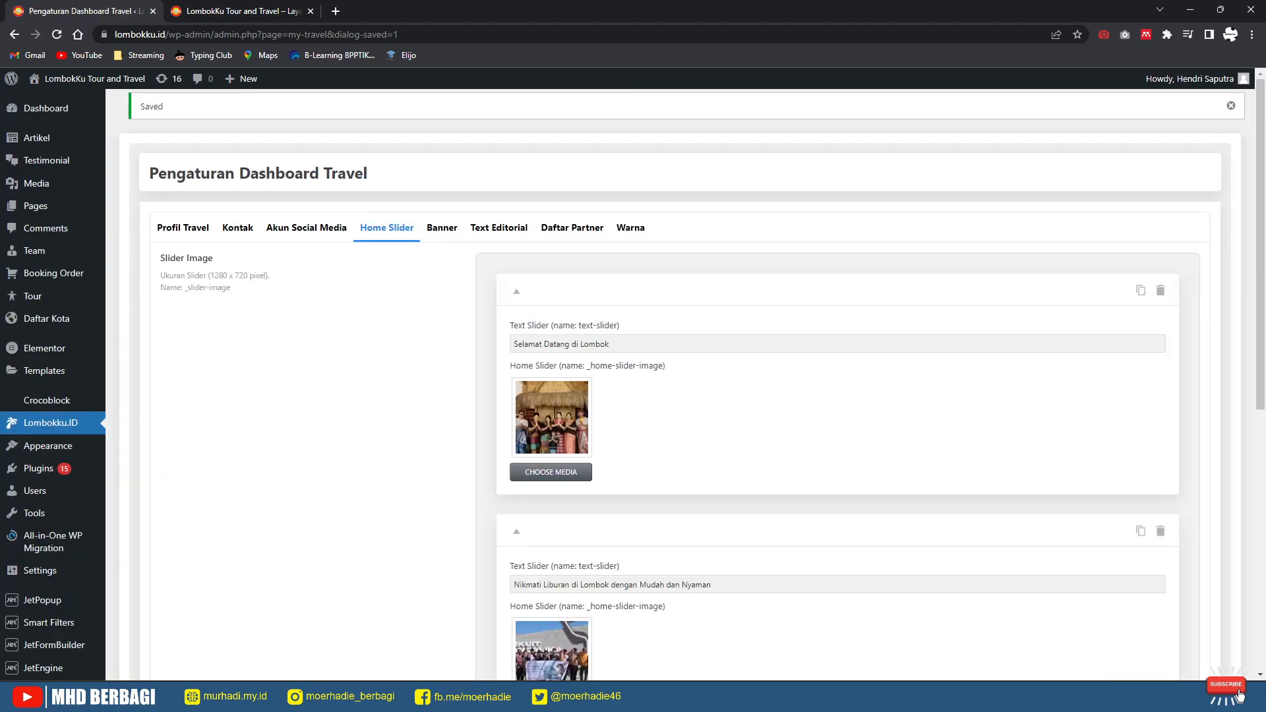
pyautogui.click(442, 228)
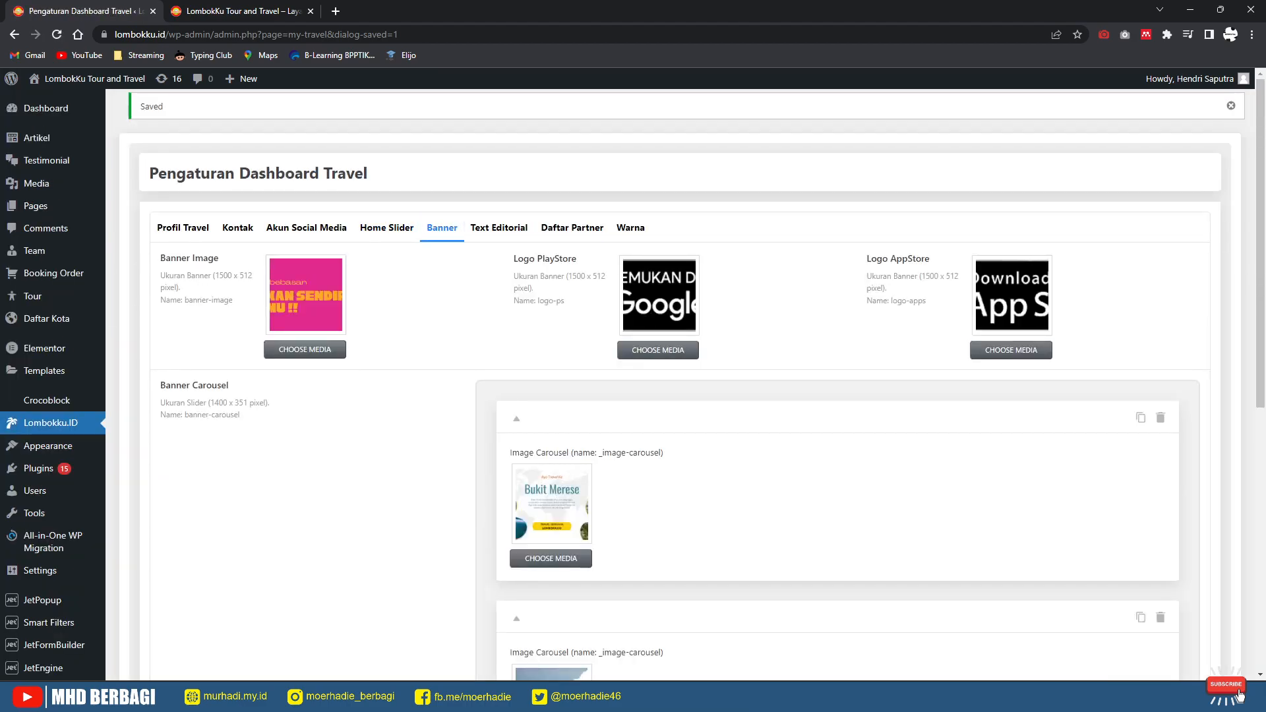
# Step: Compare the Bukit Merese, Gili Trawangan and Sengigi carousel banners with the live homepage
pyautogui.click(201, 11)
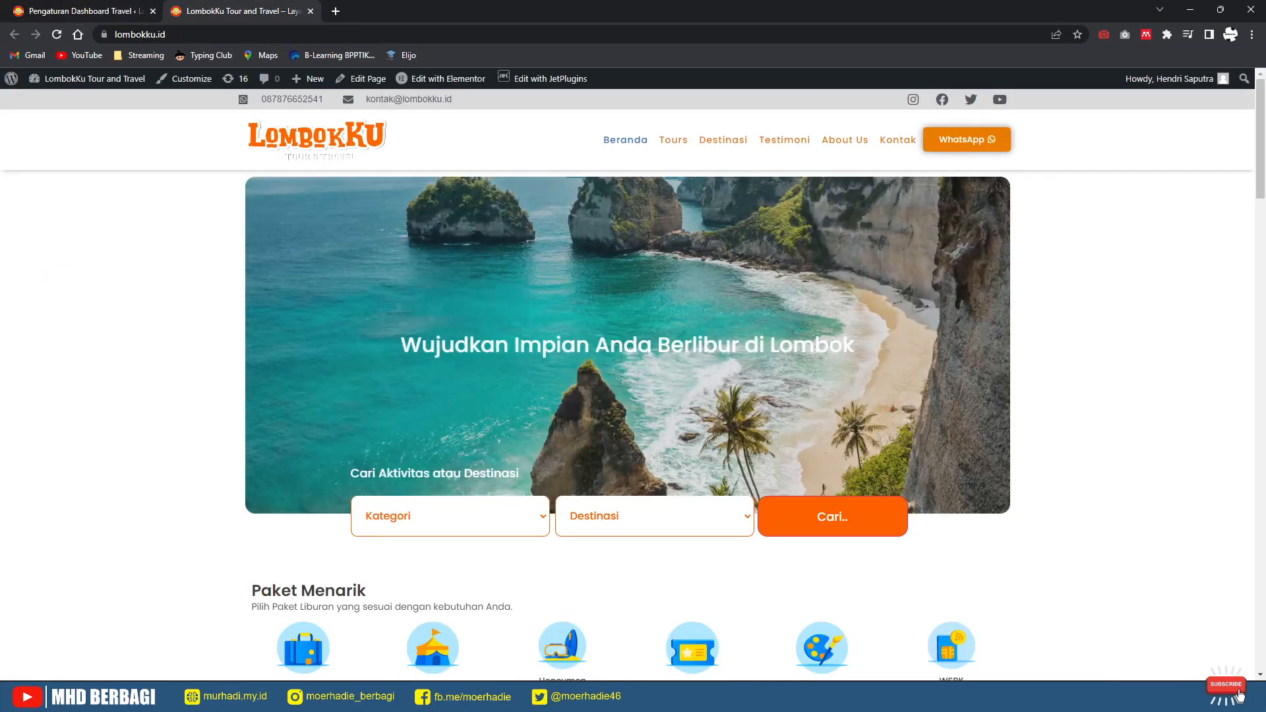
pyautogui.scroll(-1, 628, 382)
pyautogui.scroll(-15, 627, 395)
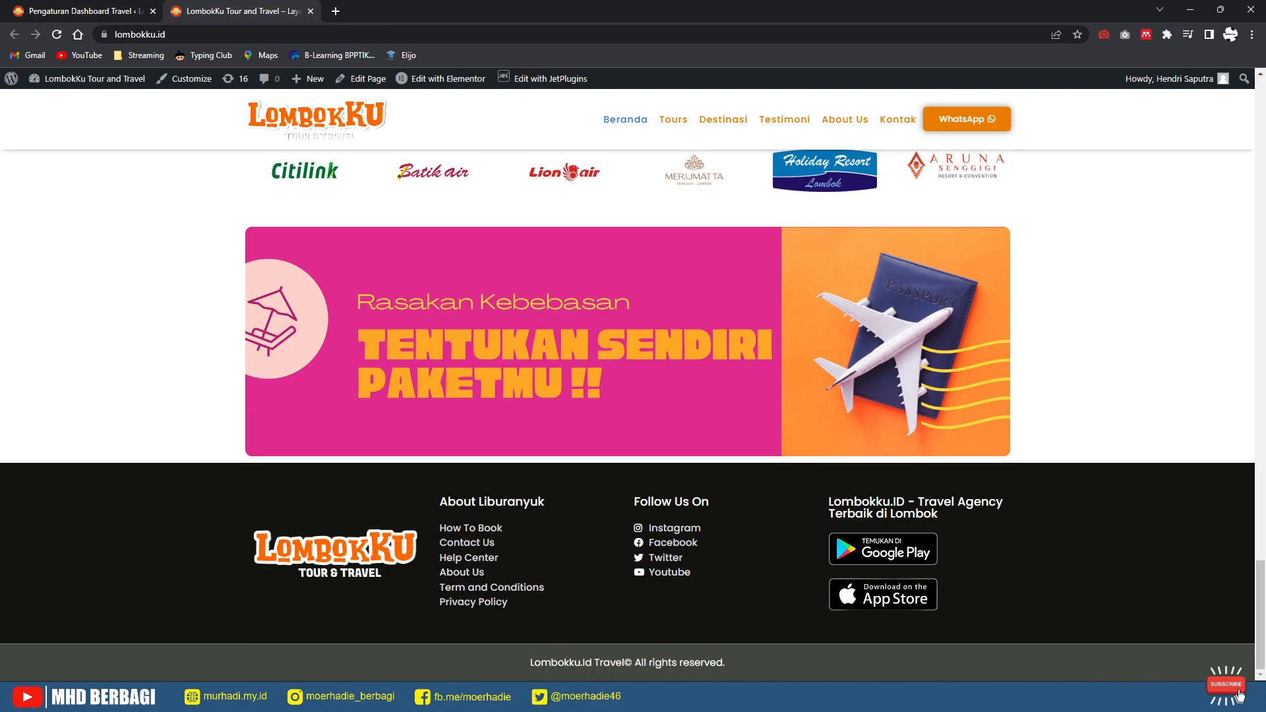
pyautogui.click(84, 12)
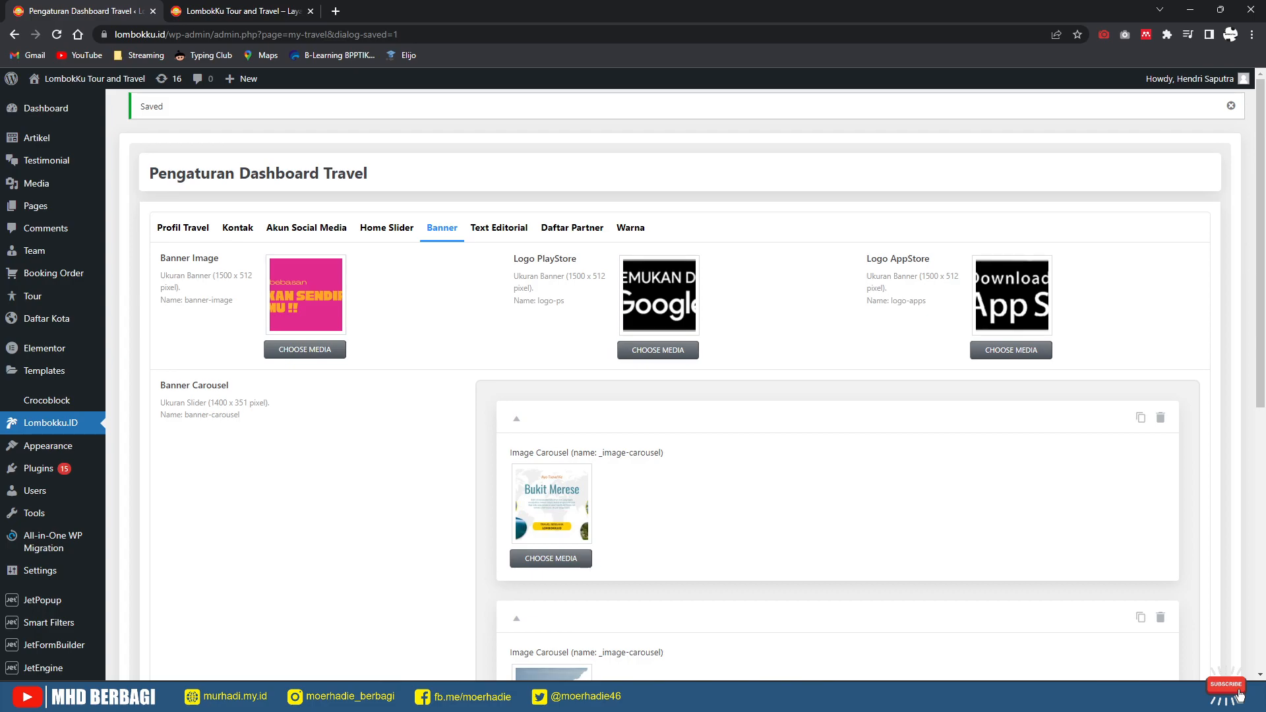
pyautogui.scroll(-5, 660, 383)
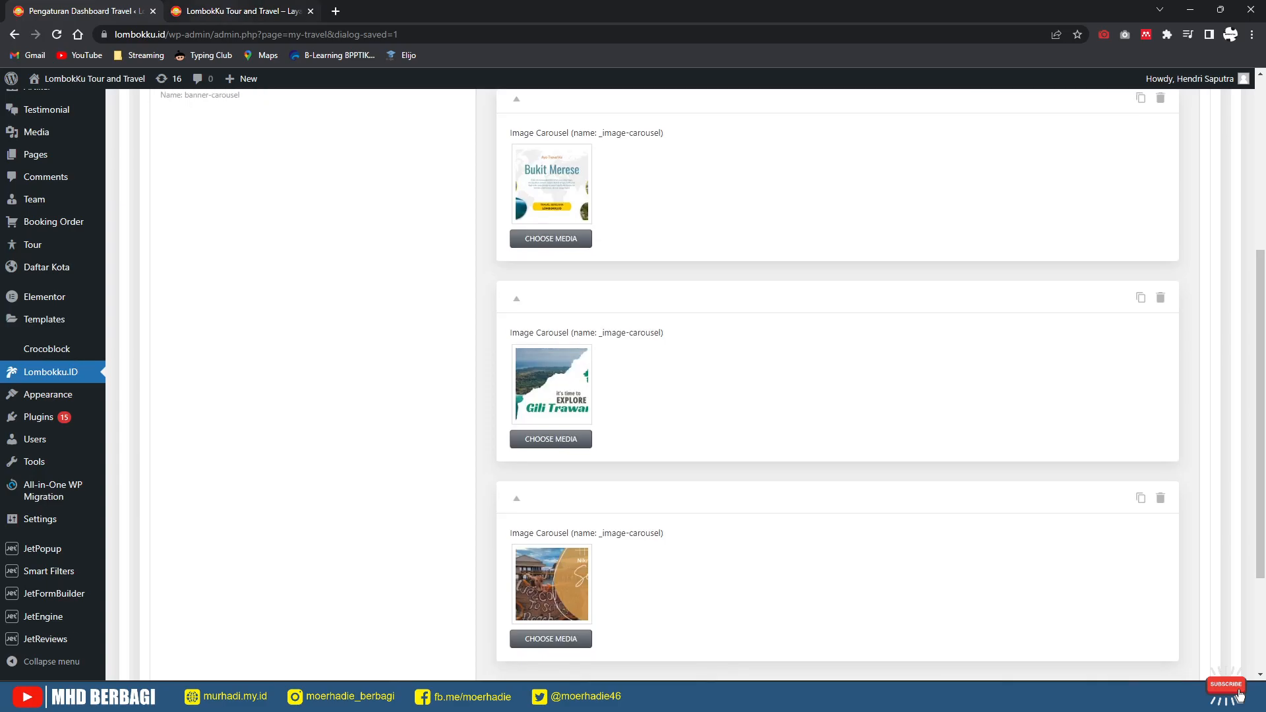
pyautogui.click(228, 11)
pyautogui.scroll(5, 633, 356)
pyautogui.scroll(10, 633, 396)
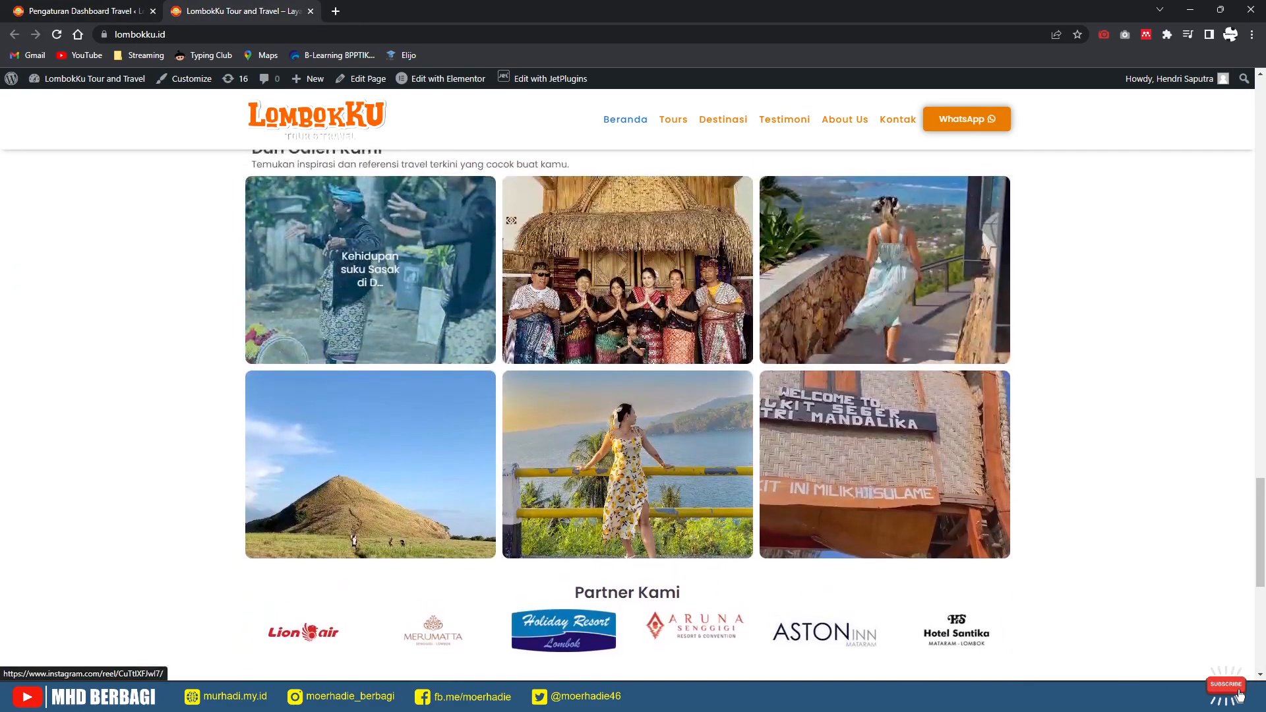
pyautogui.scroll(8, 633, 395)
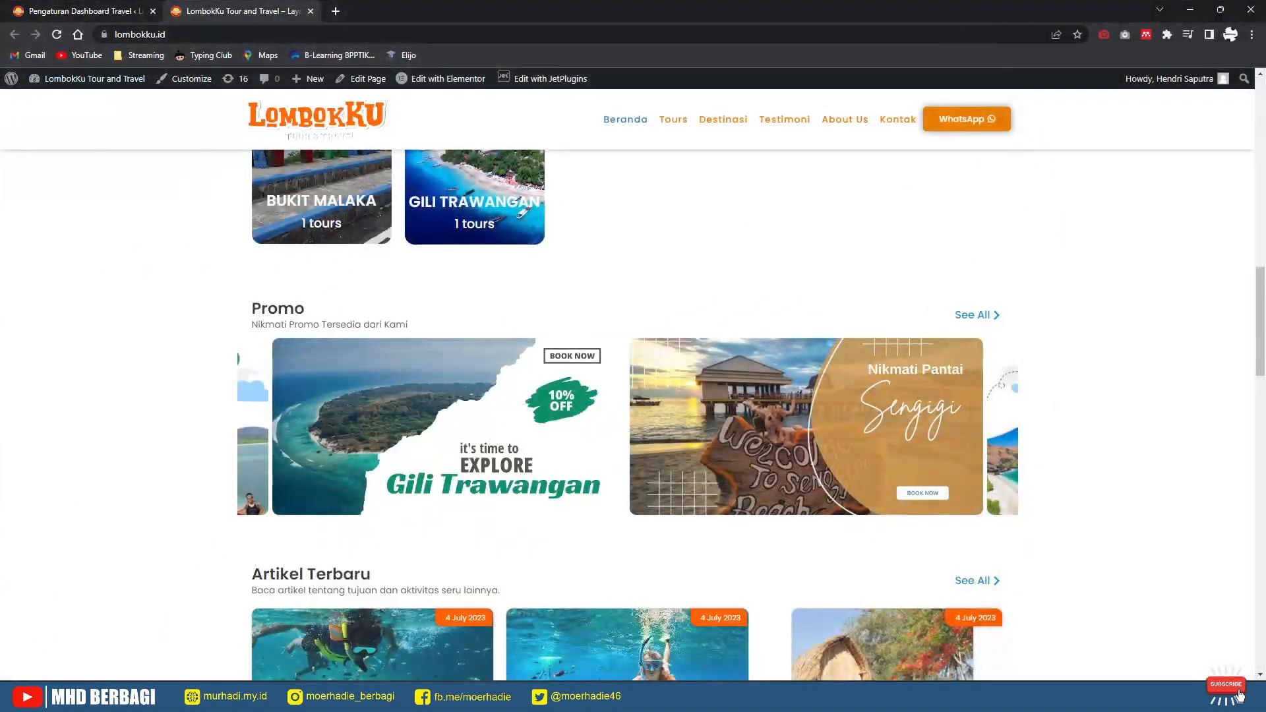
pyautogui.hotkey('ctrl', 'Tab')
pyautogui.scroll(-3, 838, 396)
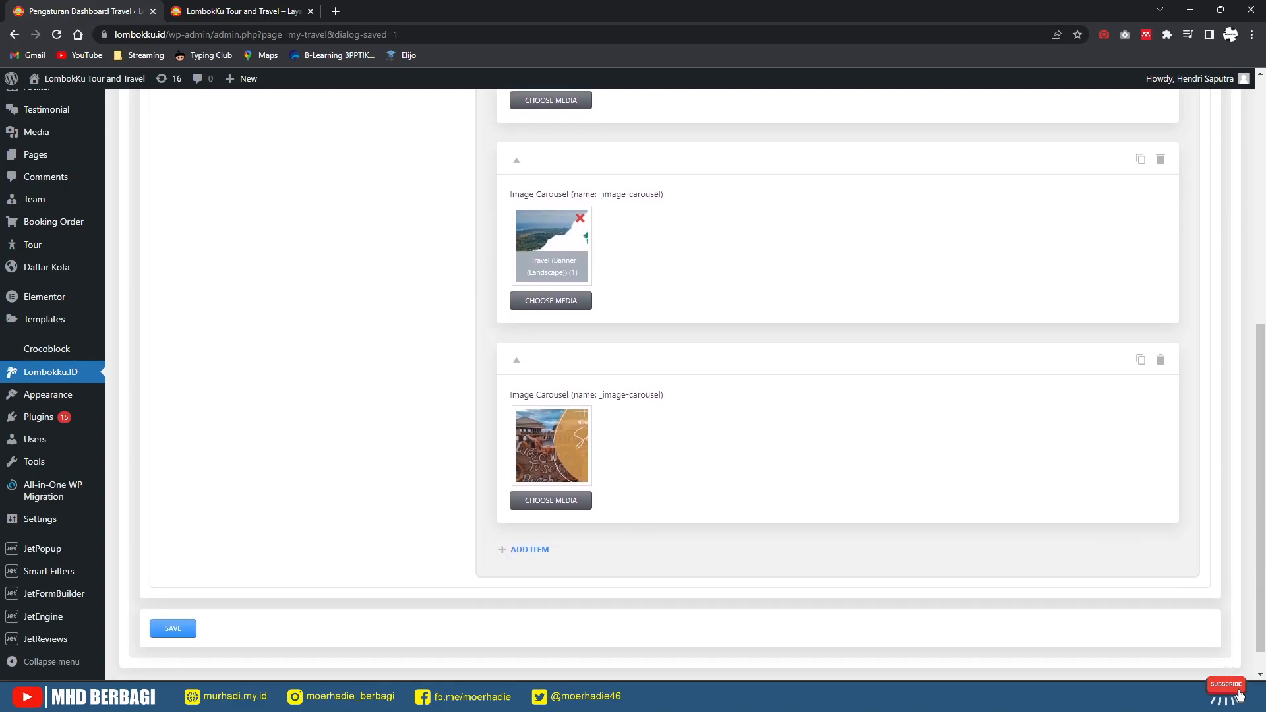
pyautogui.scroll(2, 838, 395)
pyautogui.scroll(10, 838, 396)
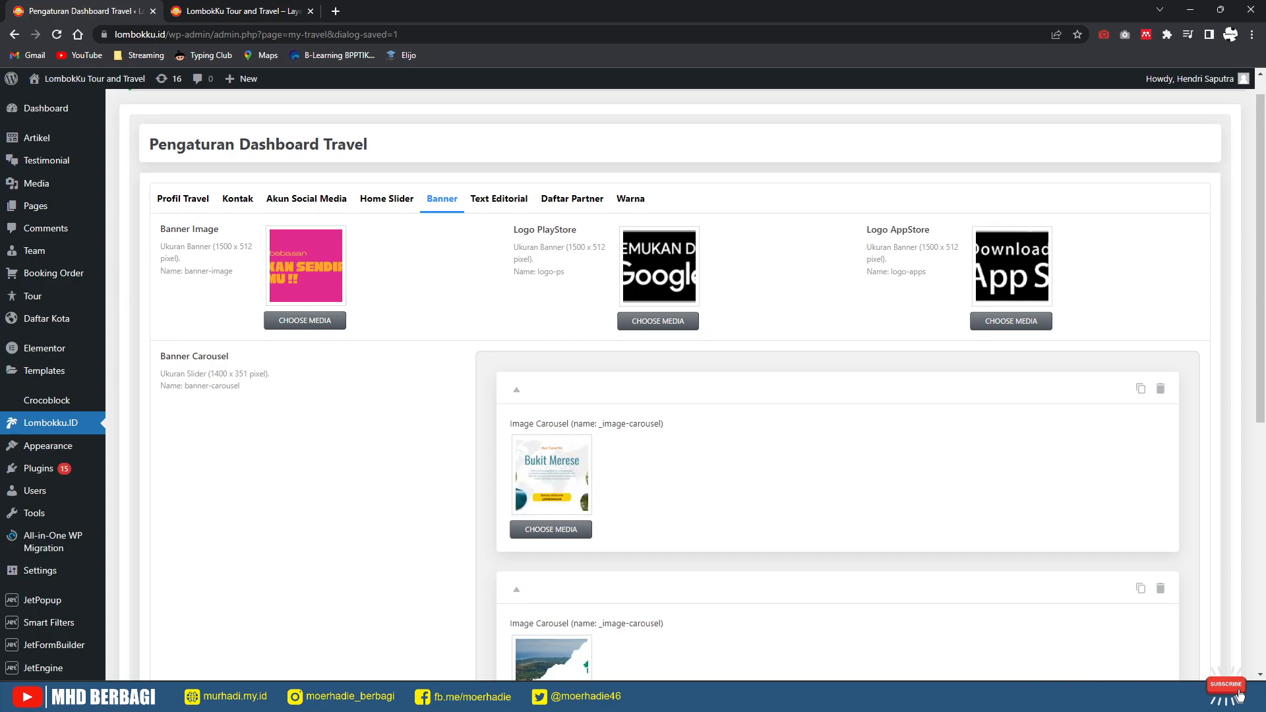
pyautogui.scroll(-7, 837, 396)
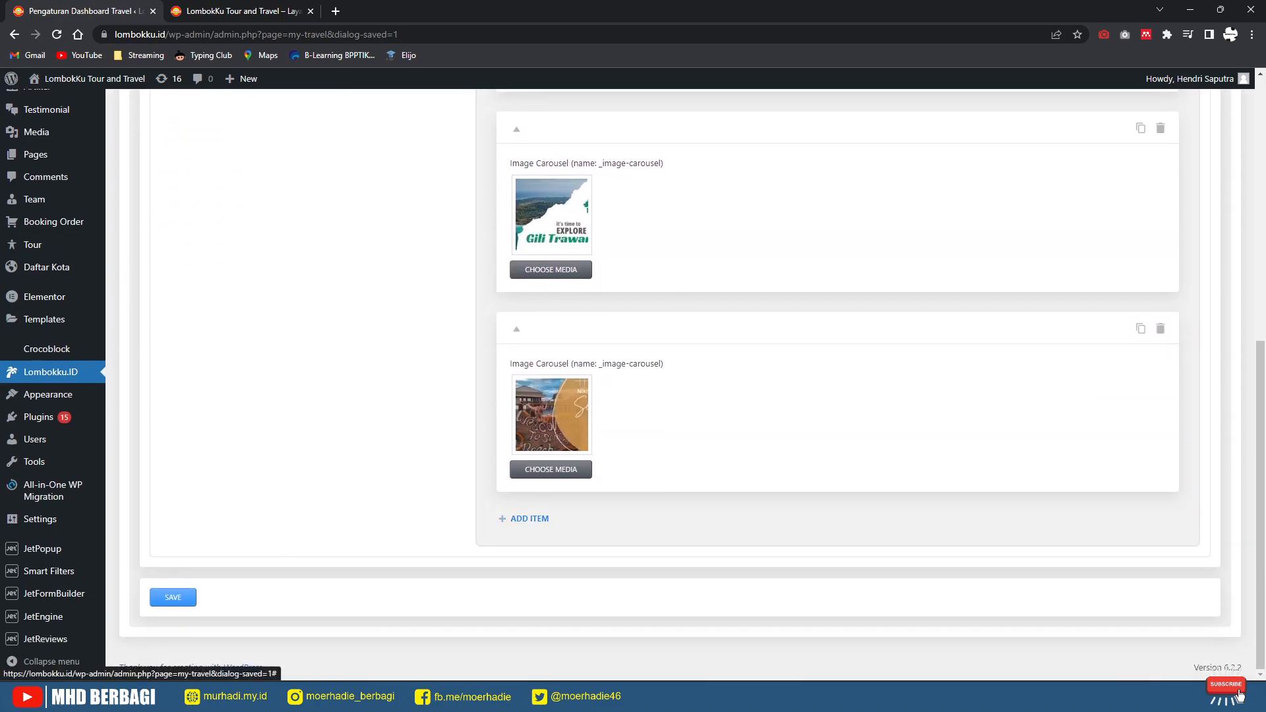
pyautogui.scroll(7, 530, 518)
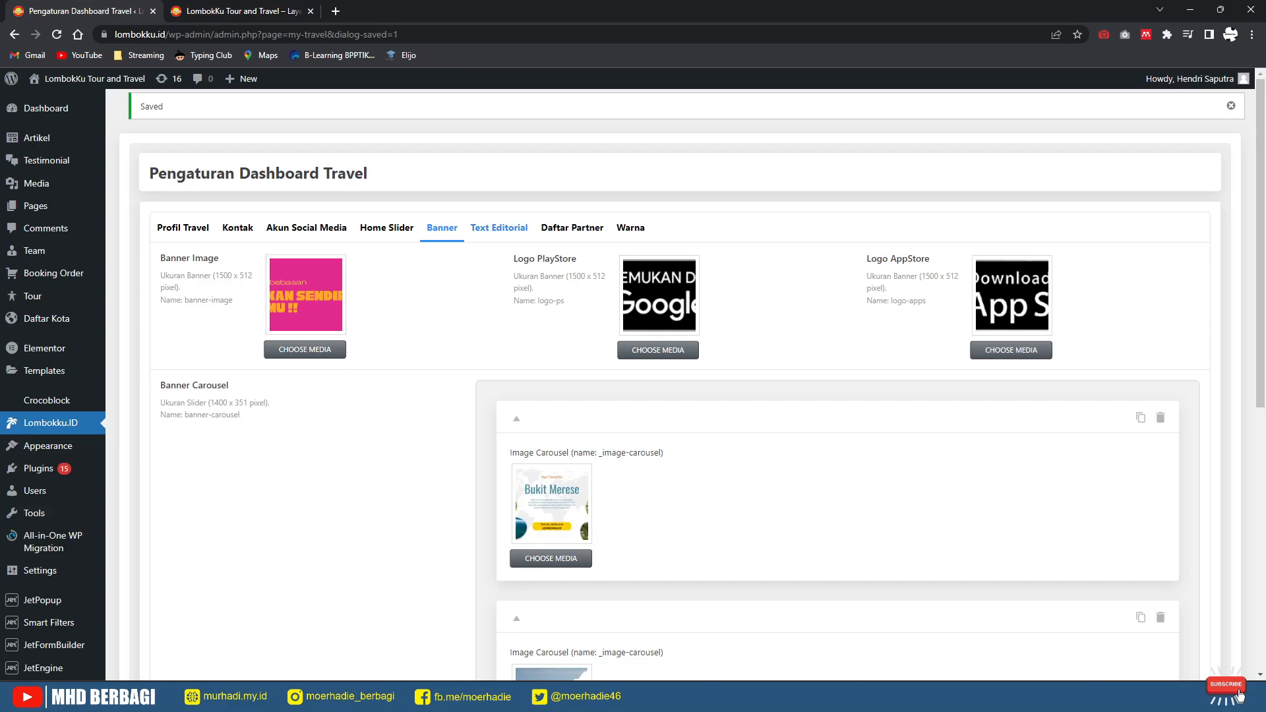
# Step: Open Text Editorial and review the Play Store description and copyright fields
pyautogui.click(499, 228)
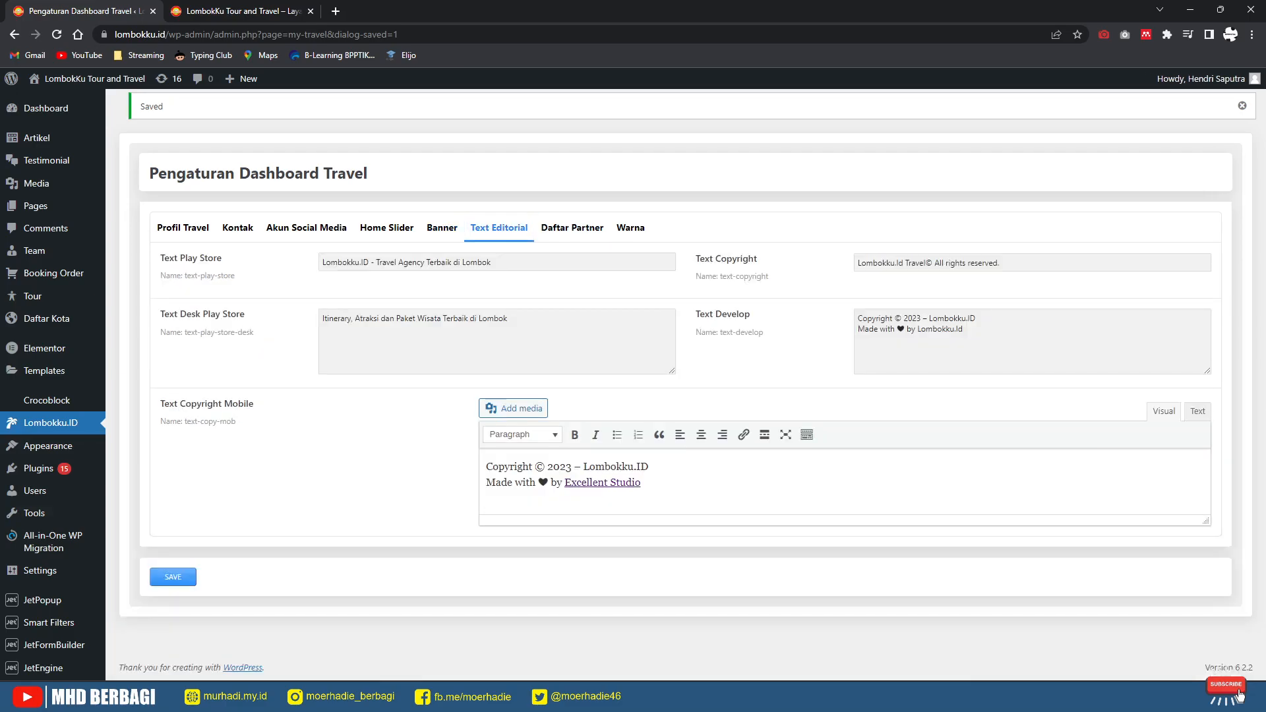
pyautogui.moveTo(508, 318); pyautogui.dragTo(324, 318)
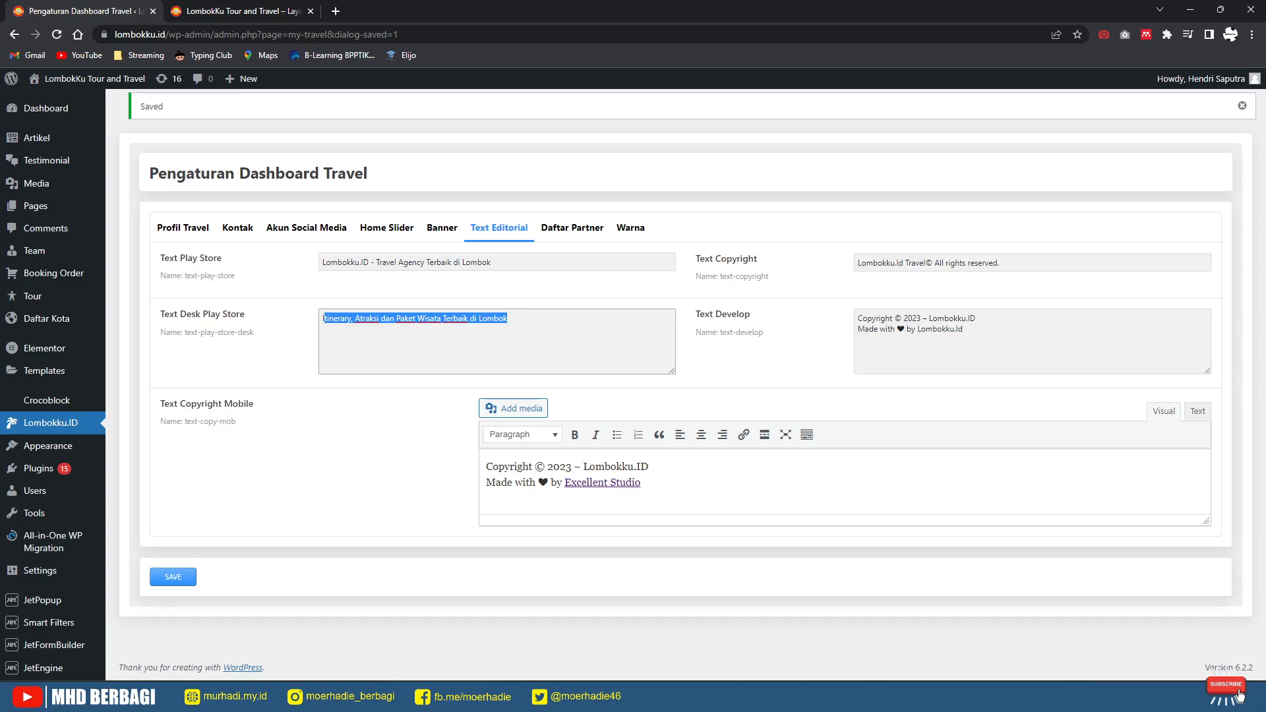
pyautogui.press('Tab')
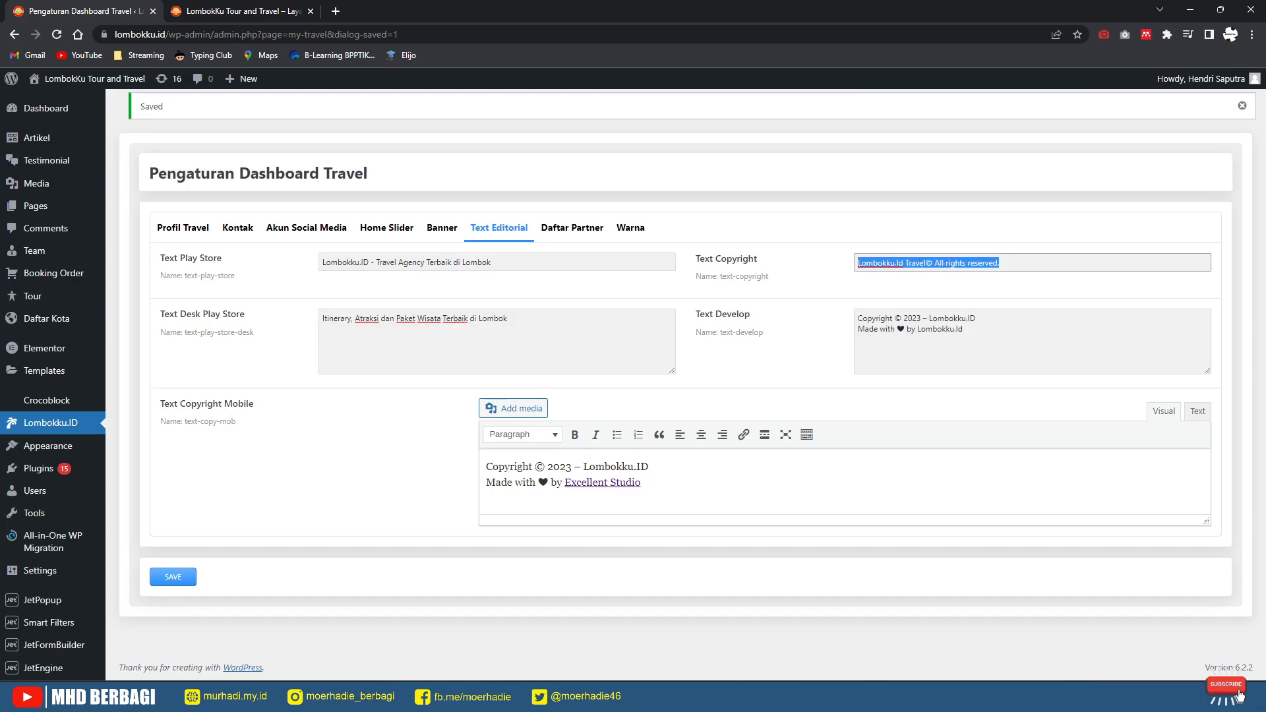
pyautogui.press('Tab')
# Step: Set Text Copyright to 'Copyright © 2023 – Lombokku.ID Made with ♥ by Excellent Studio'
pyautogui.hotkey('shift', 'Home')
pyautogui.hotkey('shift', 'Up')
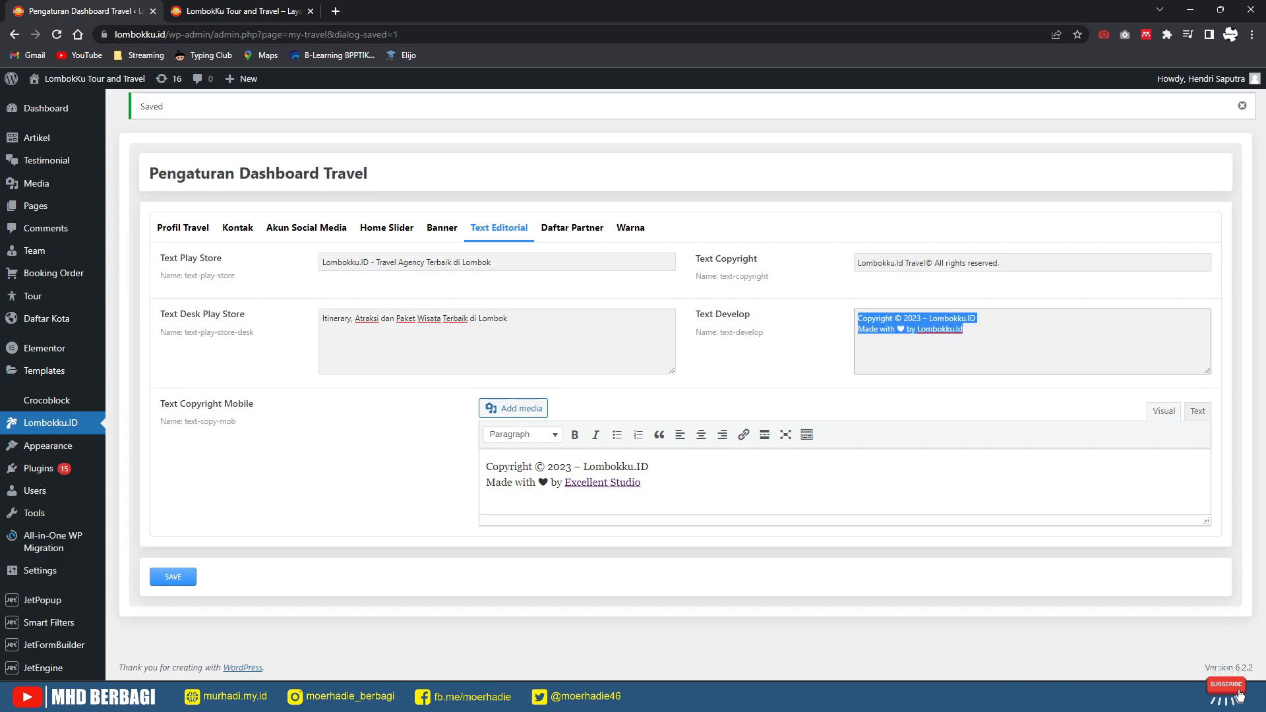
pyautogui.hotkey('ctrl', 'c')
pyautogui.hotkey('shift', 'Tab')
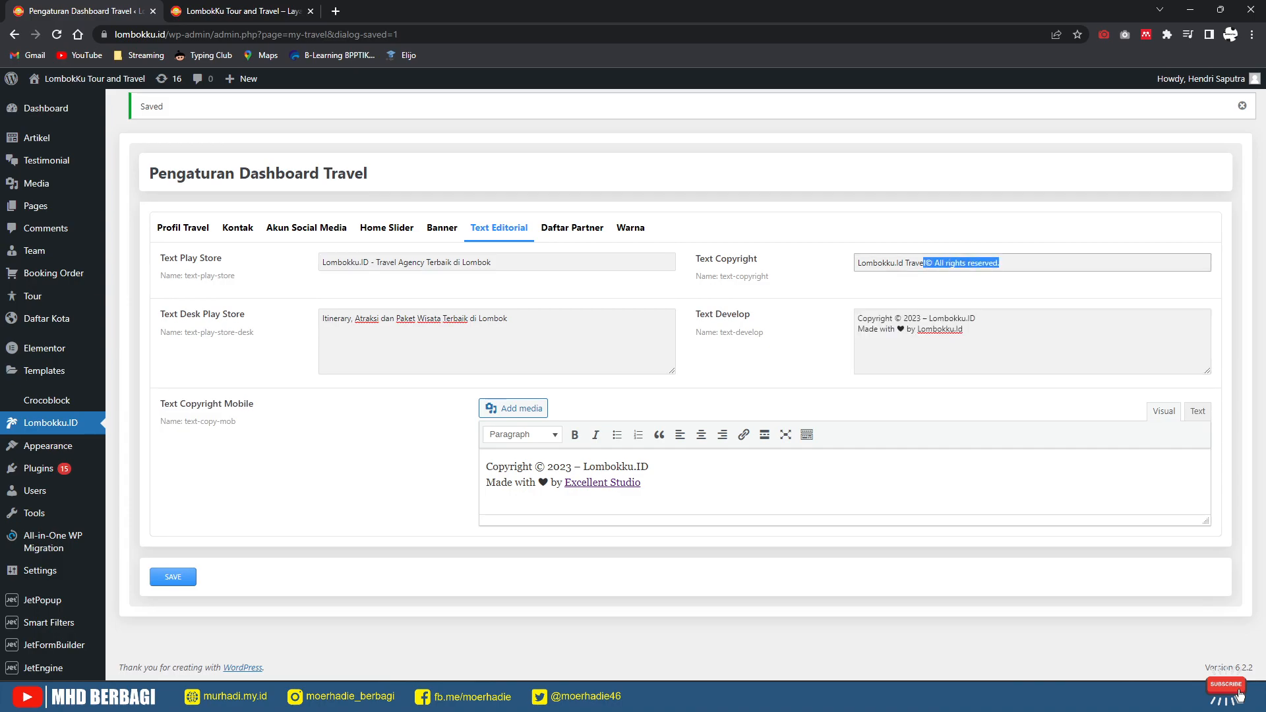
pyautogui.hotkey('ctrl', 'v')
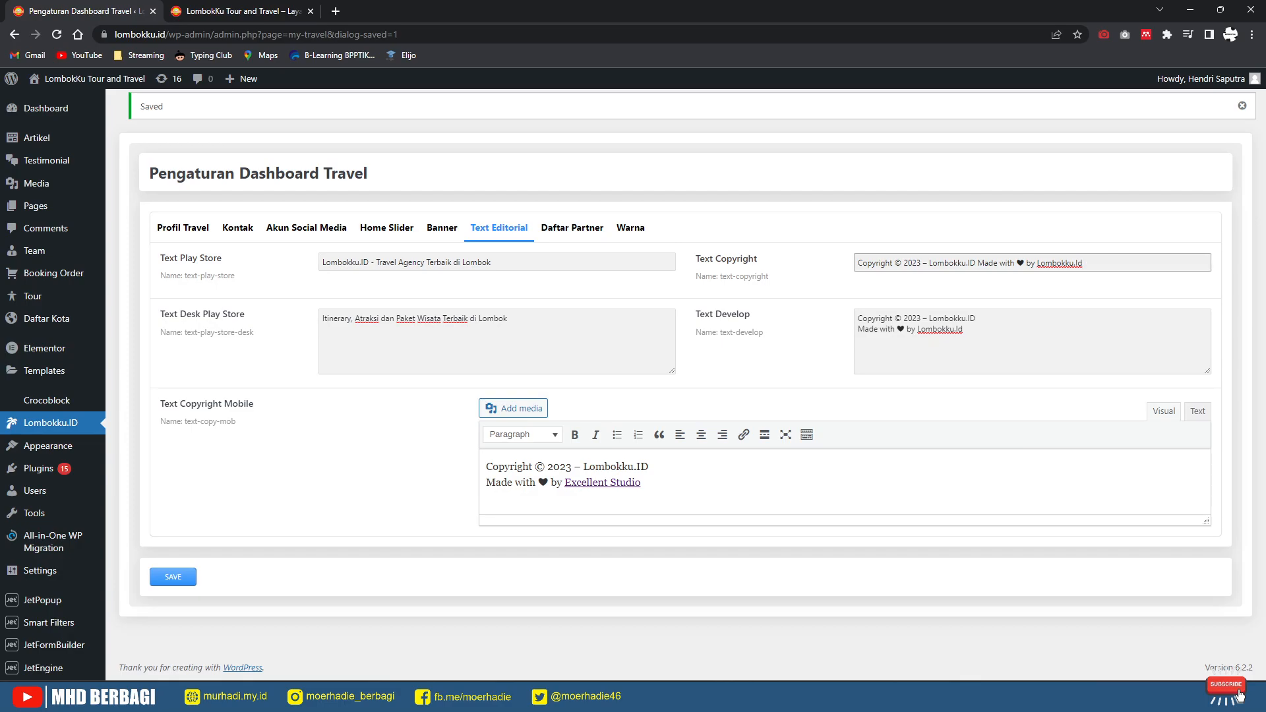
pyautogui.hotkey('ctrl', 'z')
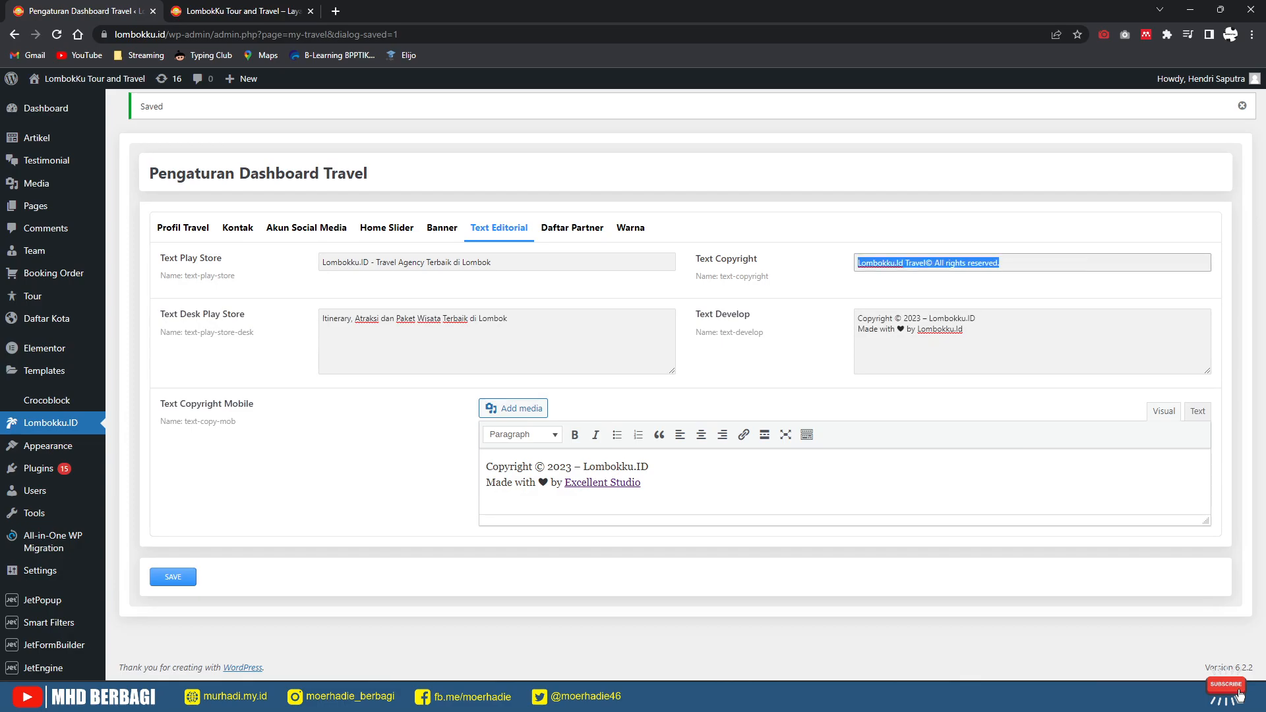
pyautogui.moveTo(642, 483); pyautogui.dragTo(487, 466)
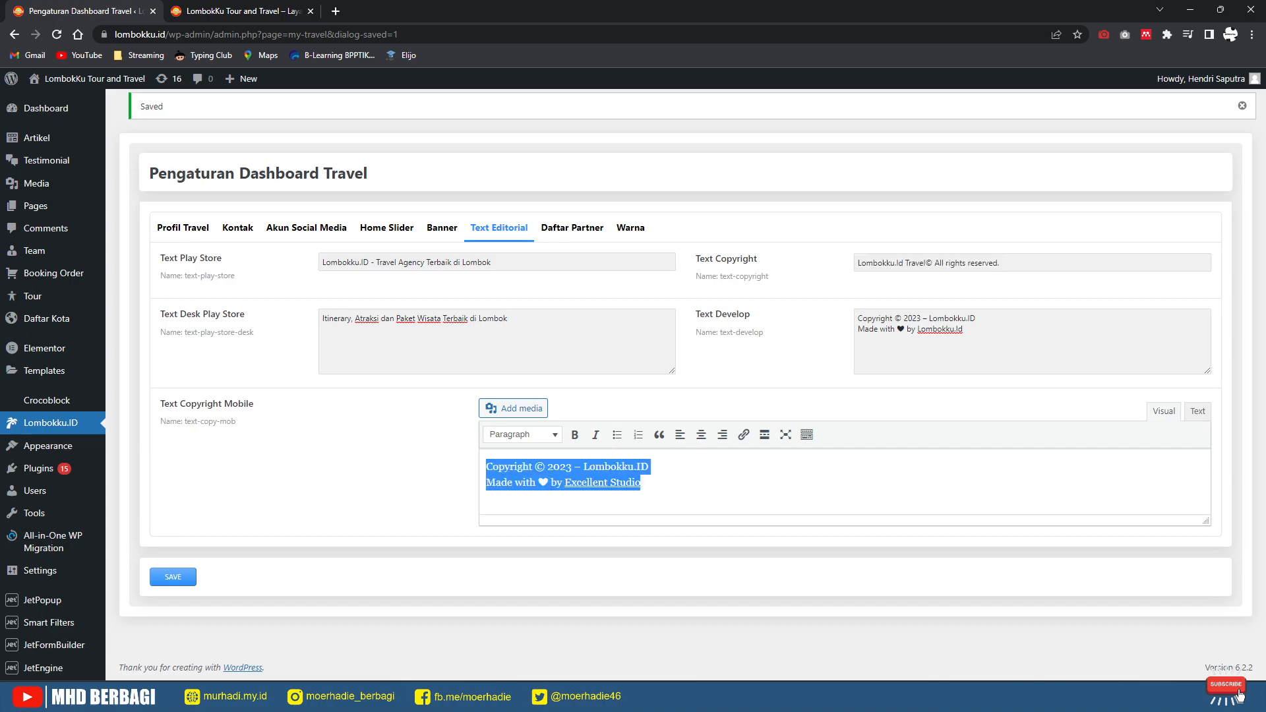
pyautogui.moveTo(1006, 263); pyautogui.dragTo(848, 263)
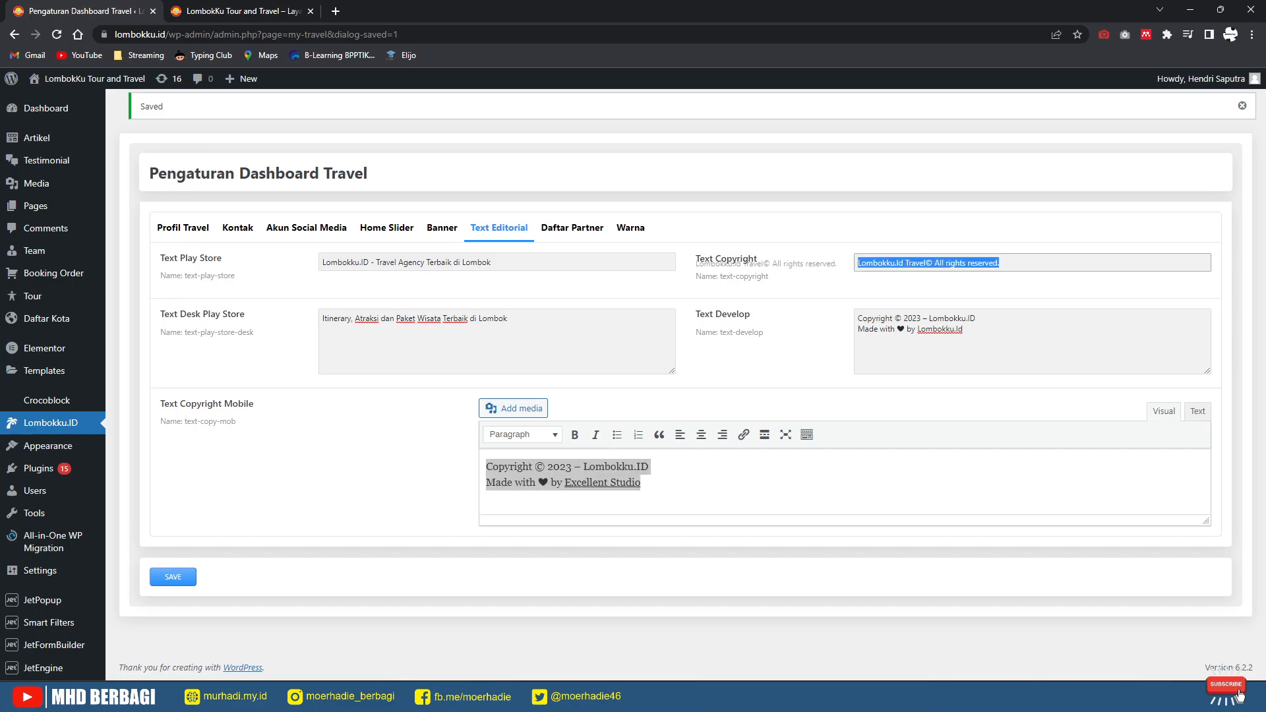
pyautogui.hotkey('ctrl', 'v')
pyautogui.click(172, 577)
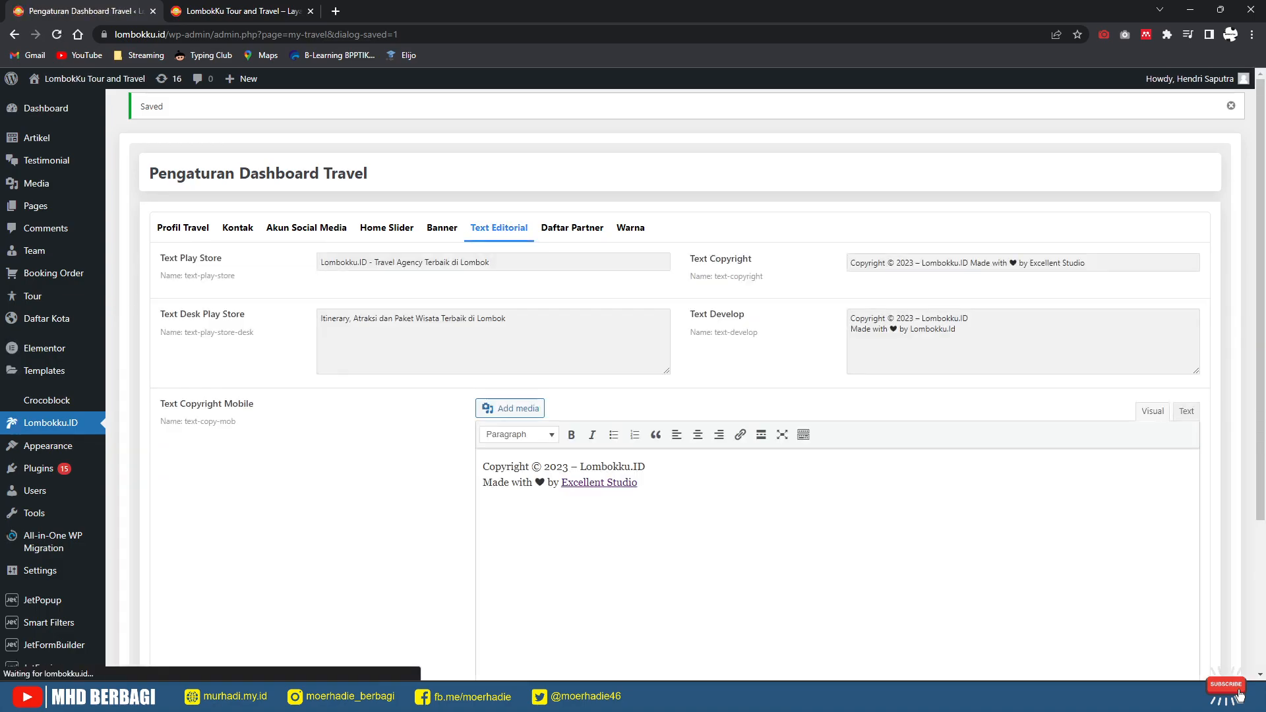
# Step: Open Daftar Partner and scroll through its partner logo items alongside the live site
pyautogui.click(572, 227)
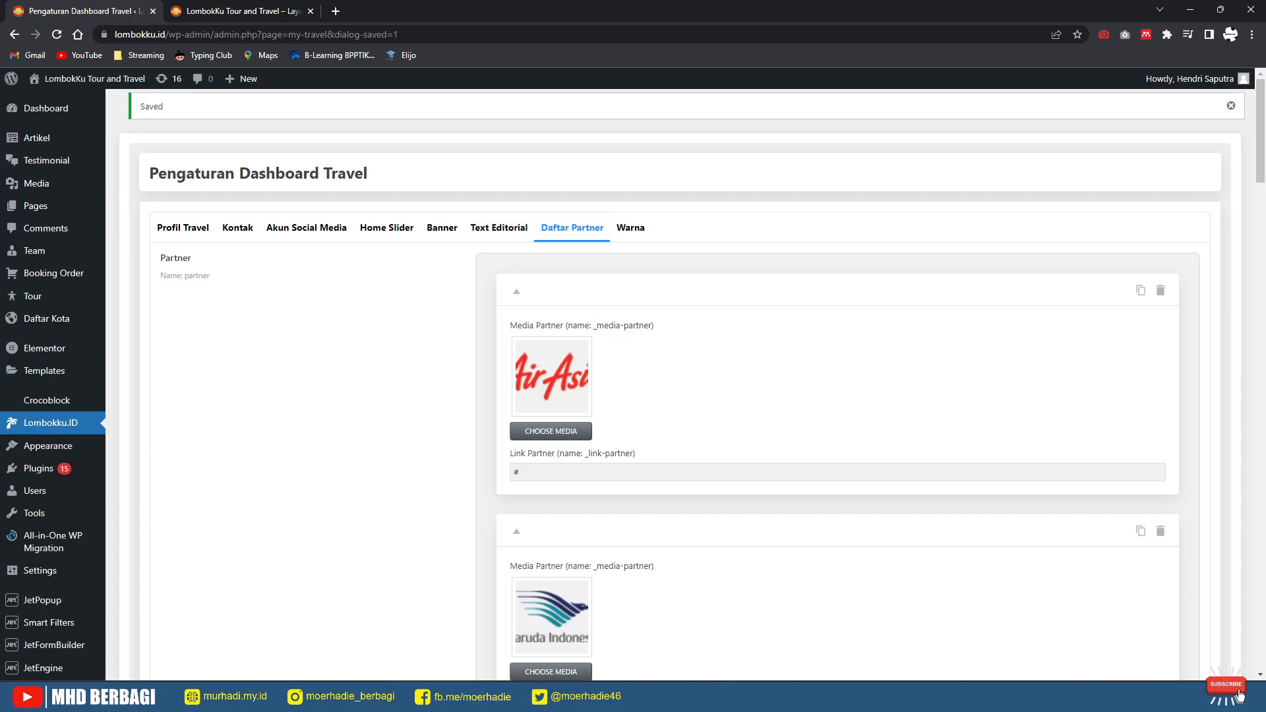
pyautogui.hotkey('ctrl', 'Tab')
pyautogui.scroll(-5, 627, 382)
pyautogui.scroll(-15, 627, 396)
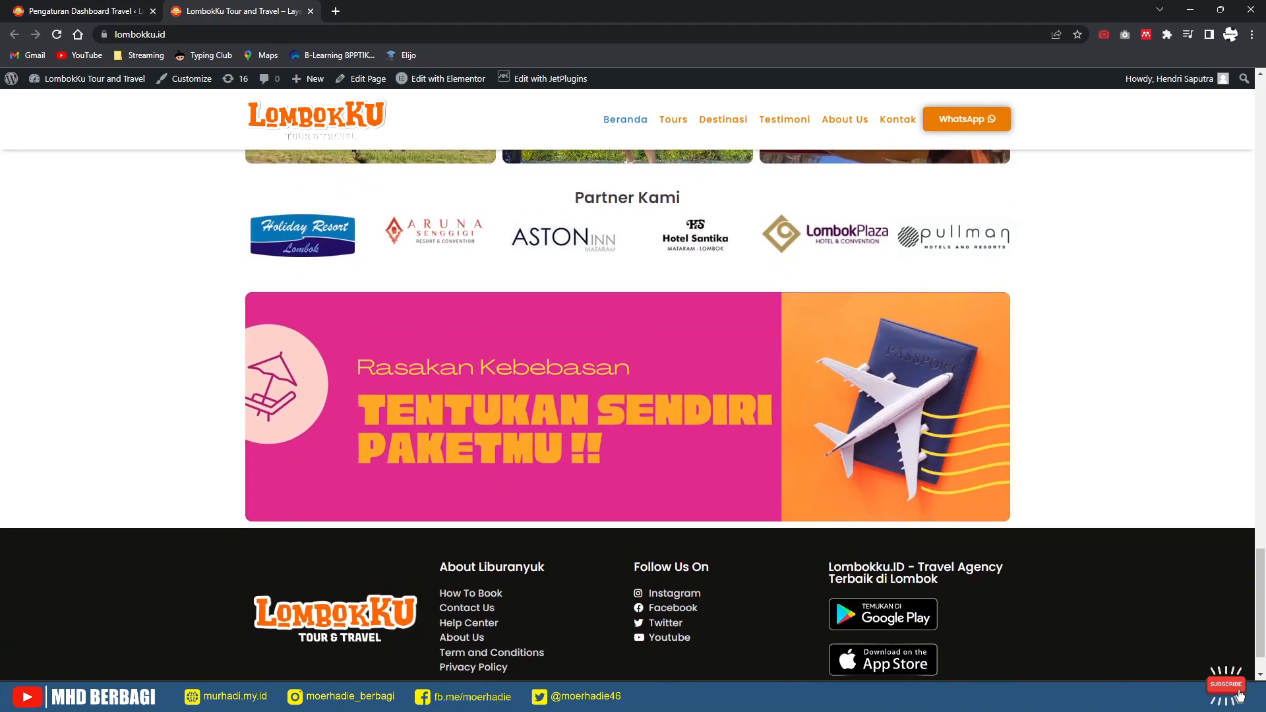
pyautogui.hotkey('ctrl', 'Tab')
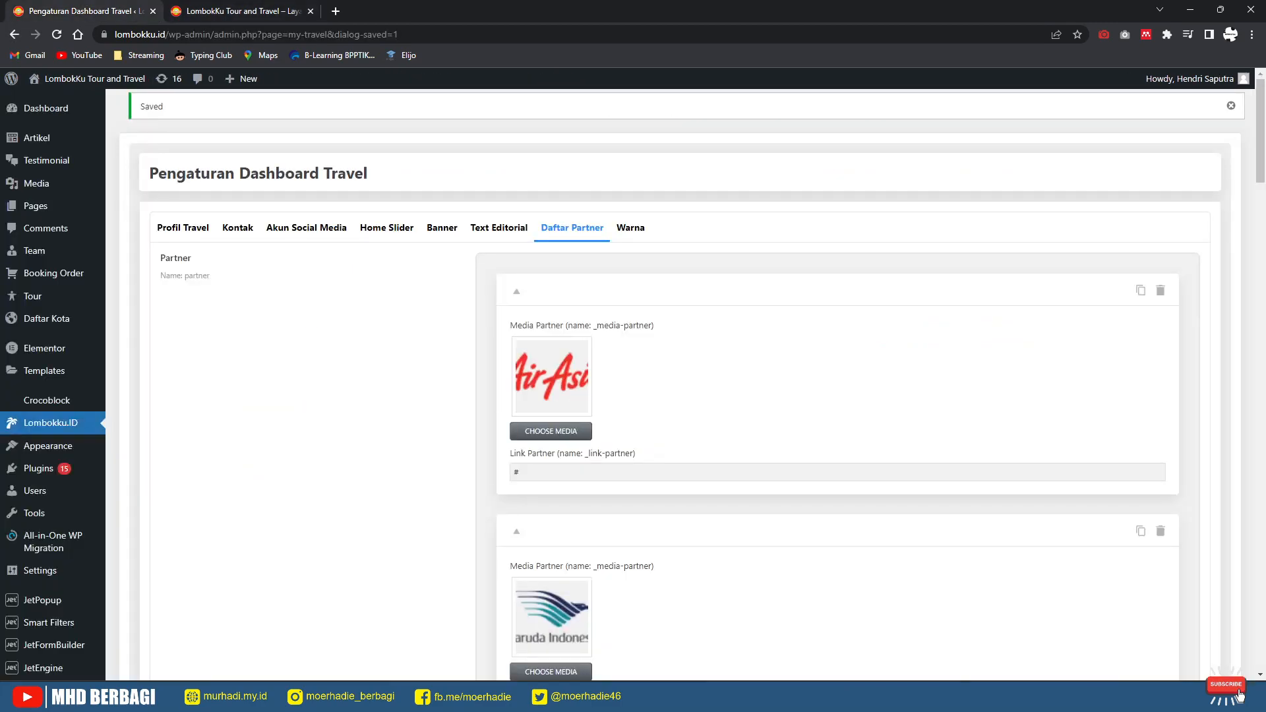
pyautogui.scroll(-7, 659, 383)
pyautogui.scroll(-20, 838, 384)
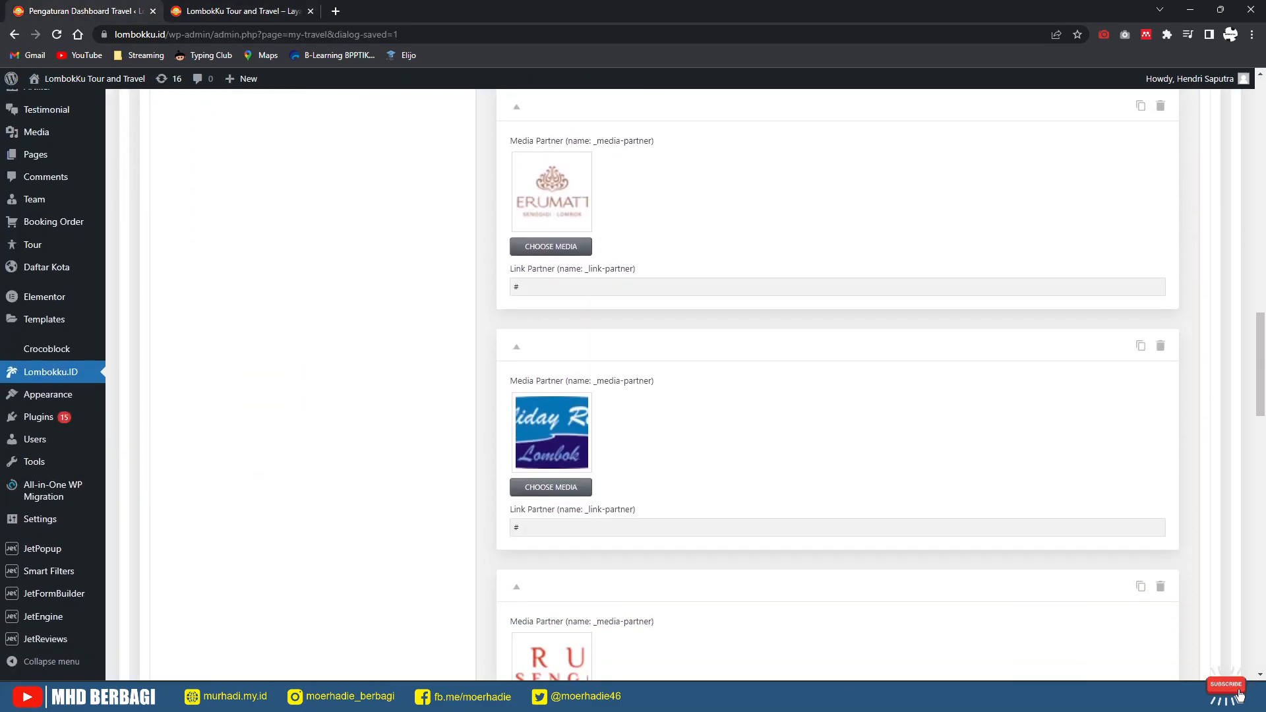
pyautogui.scroll(-10, 838, 384)
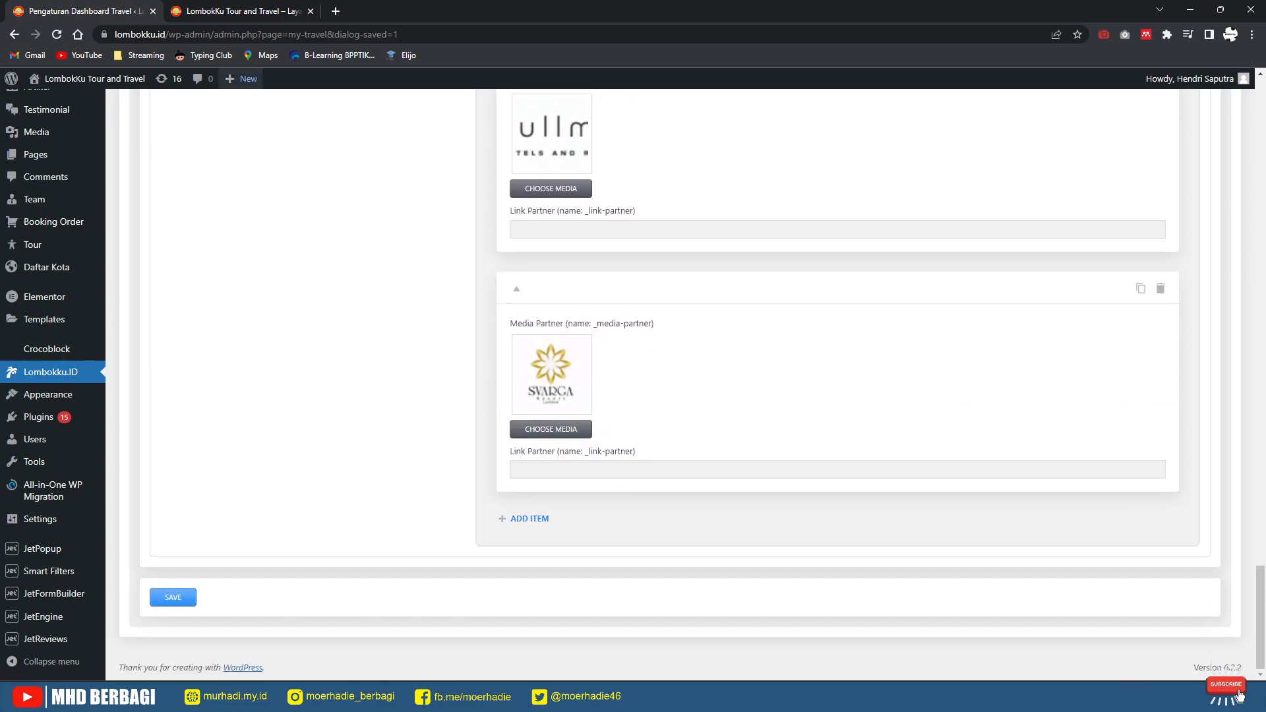
# Step: Check the AirAsia and Garuda Indonesia partner items against the site's Partner Kami section
pyautogui.hotkey('ctrl', 'Tab')
pyautogui.hotkey('ctrl', 'Tab')
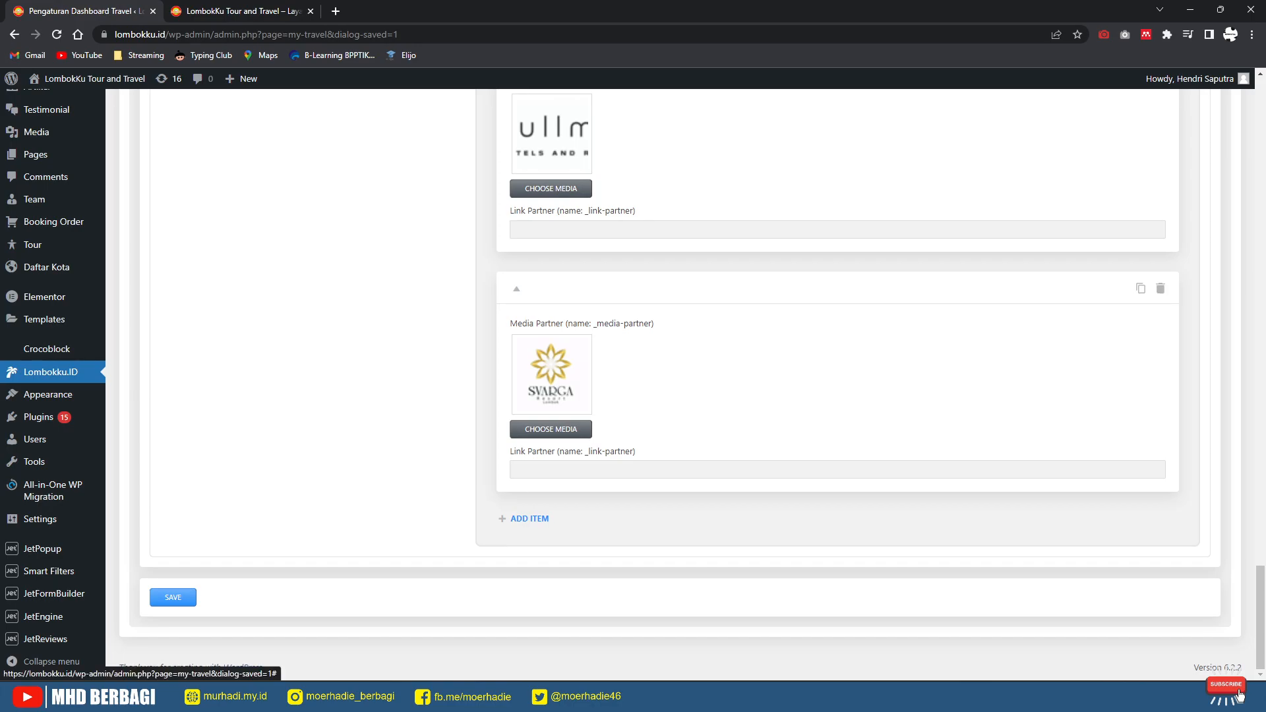
pyautogui.hotkey('ctrl', 'Tab')
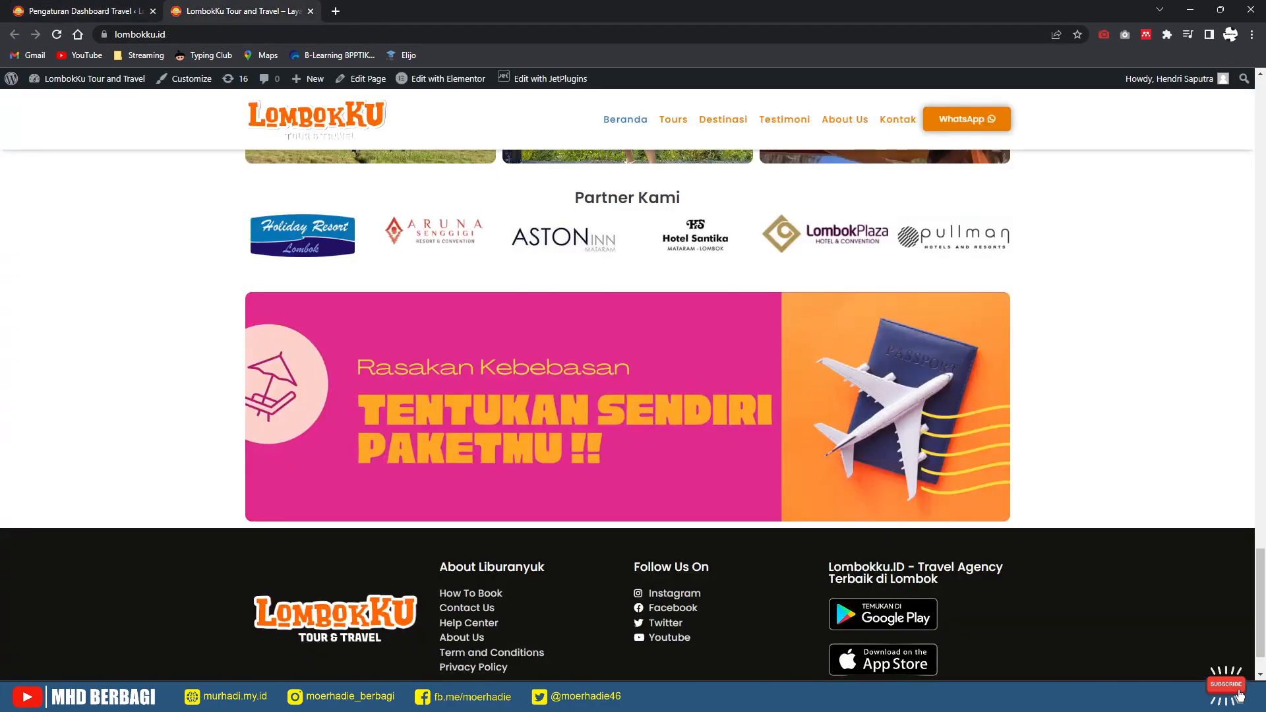
pyautogui.scroll(5, 1240, 659)
pyautogui.hotkey('ctrl', 'Tab')
pyautogui.scroll(10, 1240, 660)
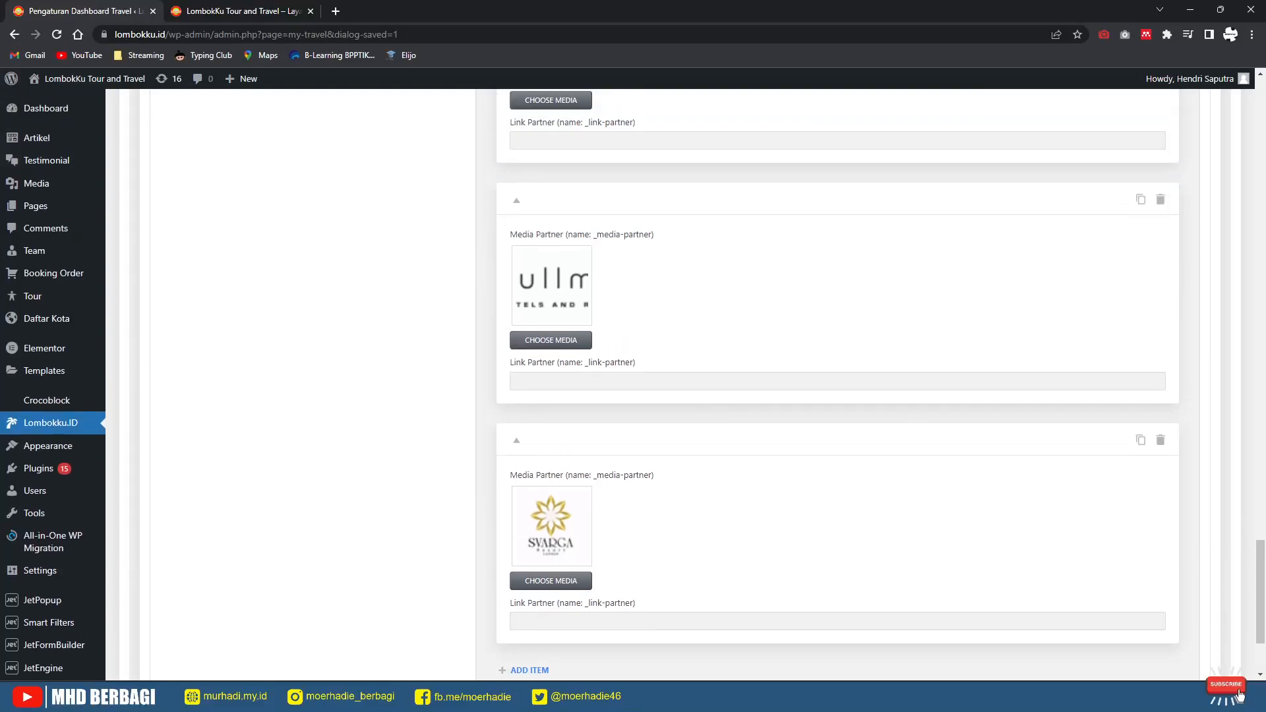
pyautogui.scroll(20, 1240, 694)
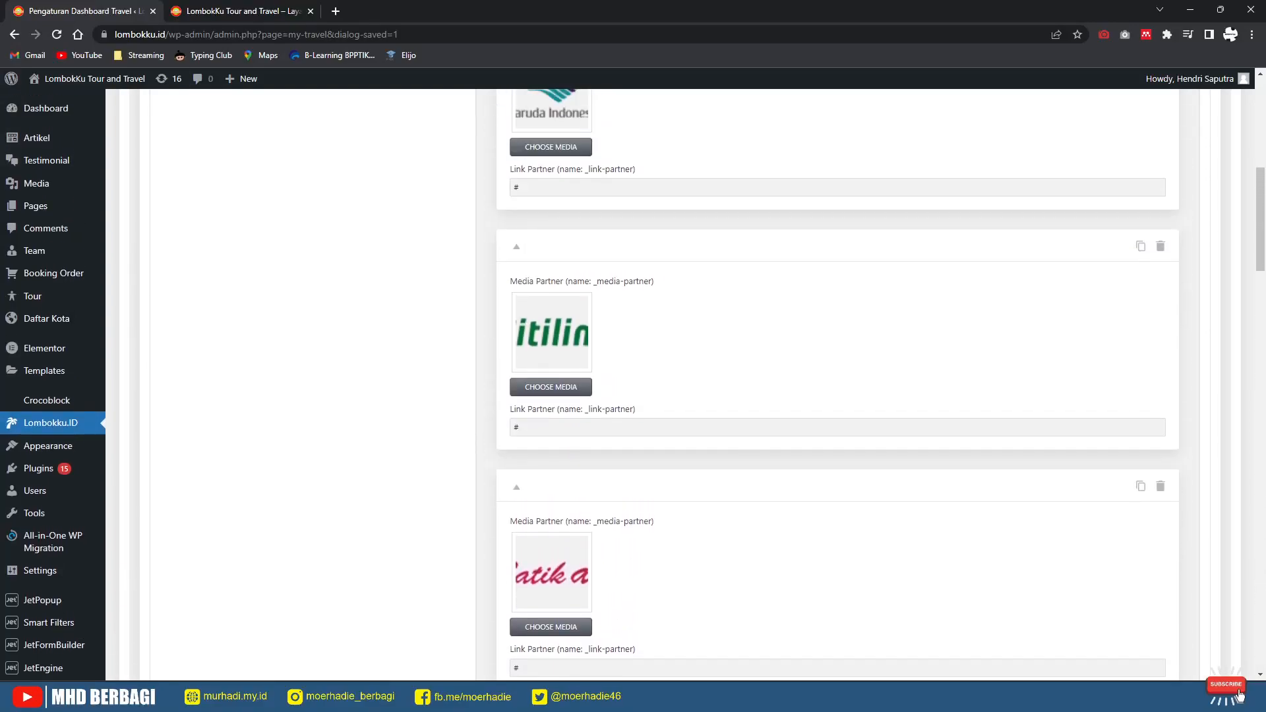
pyautogui.scroll(1, 1240, 694)
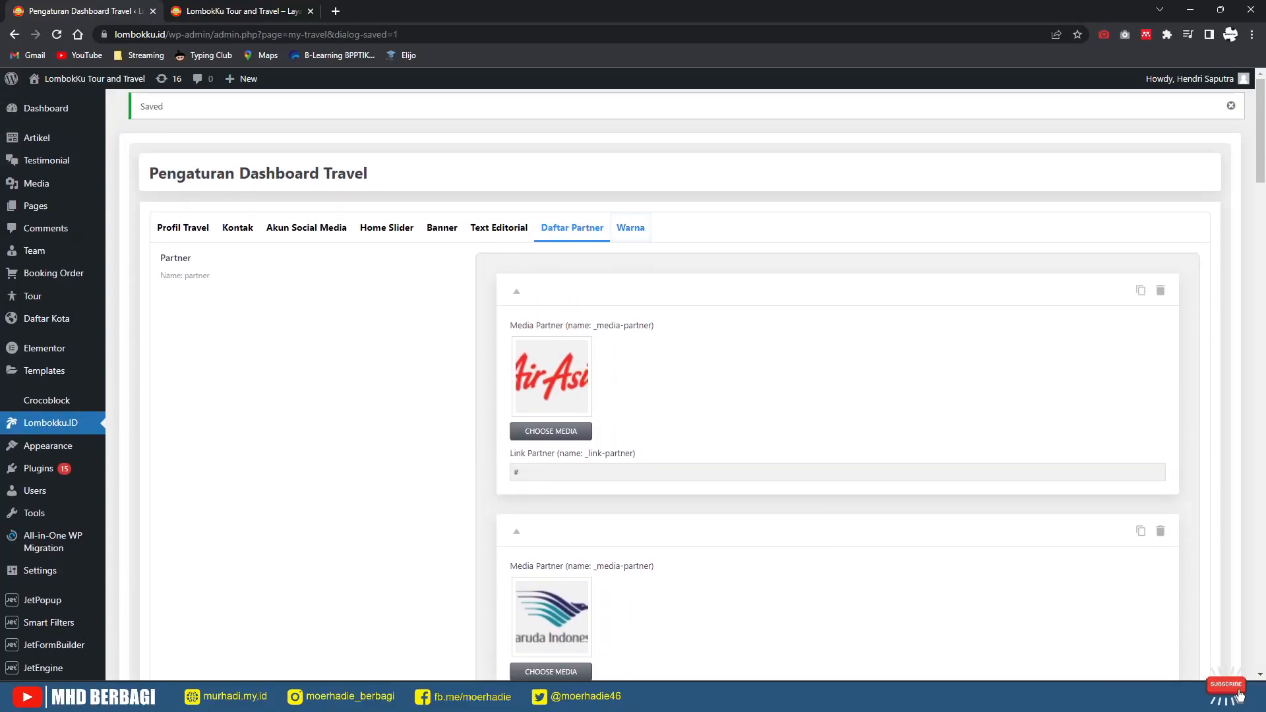
pyautogui.click(630, 228)
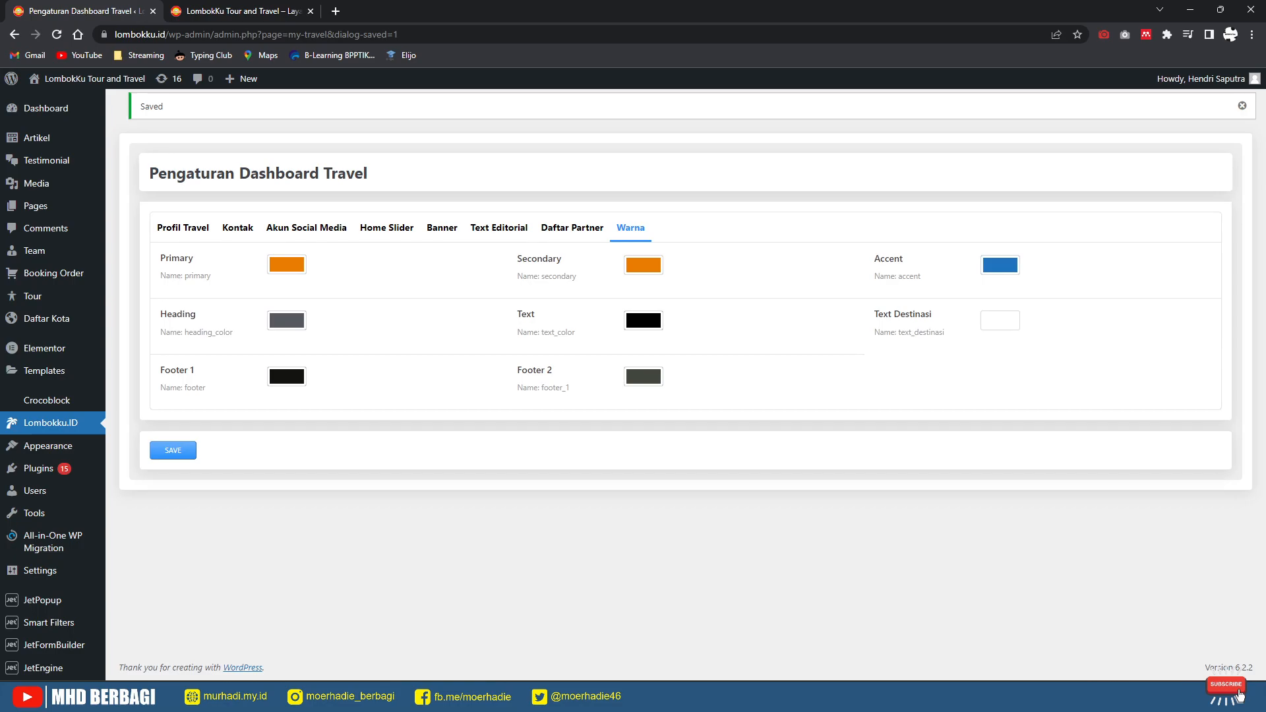
# Step: Show the Profil Travel settings and move to the live LombokKu site tab
pyautogui.click(183, 228)
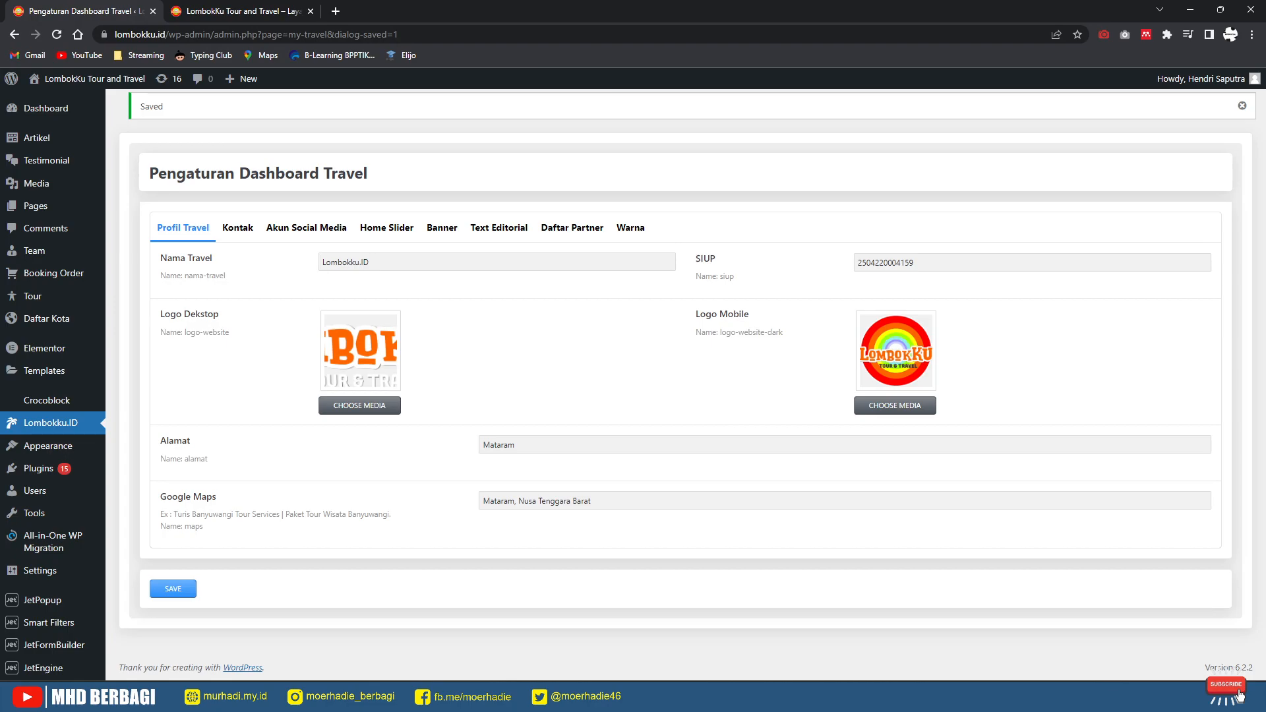
pyautogui.hotkey('ctrl', 't')
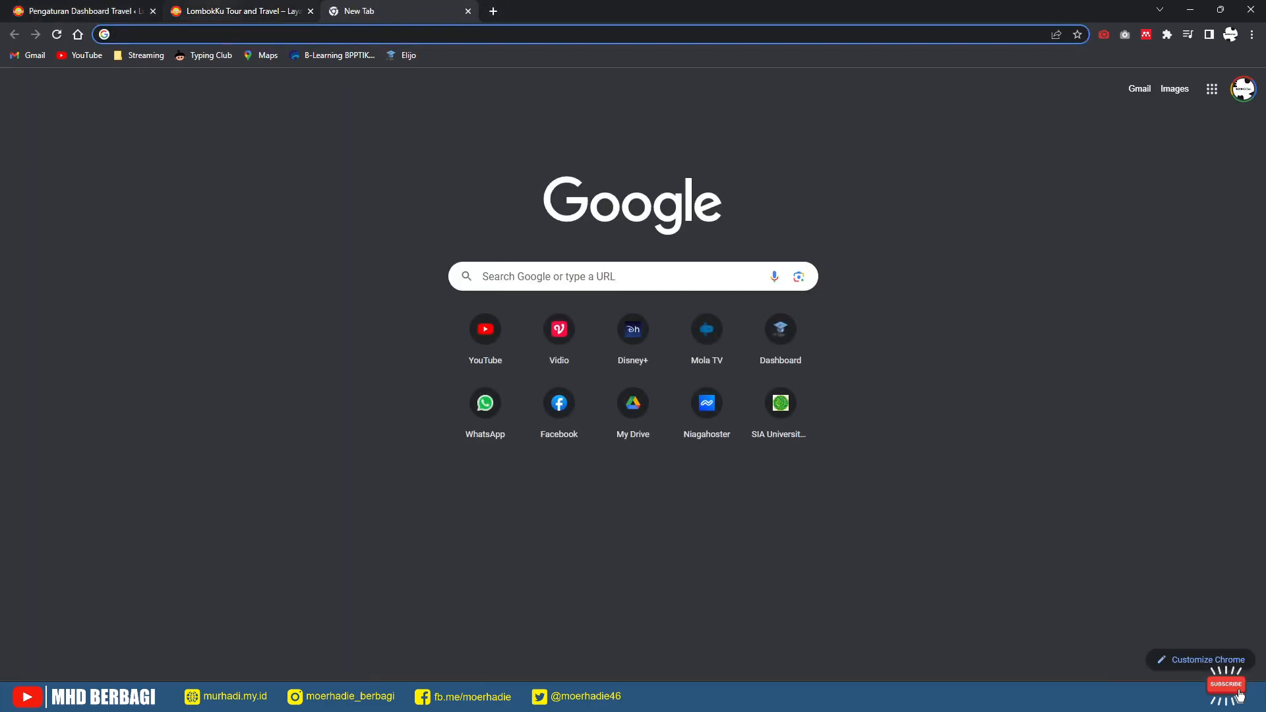
pyautogui.hotkey('ctrl', 'shift', 'Tab')
# Step: Scroll through the LombokKu homepage, then return to the dashboard settings tab
pyautogui.scroll(3, 627, 414)
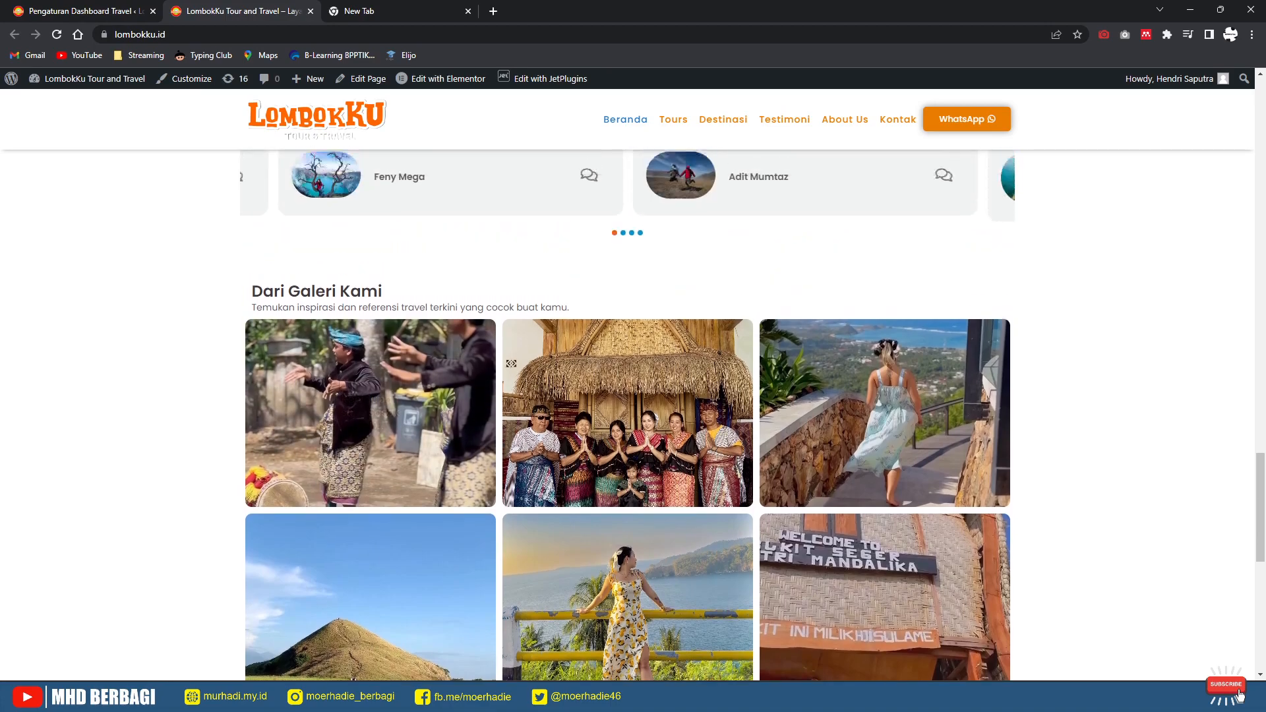
pyautogui.hotkey('ctrl', 'shift', 'Tab')
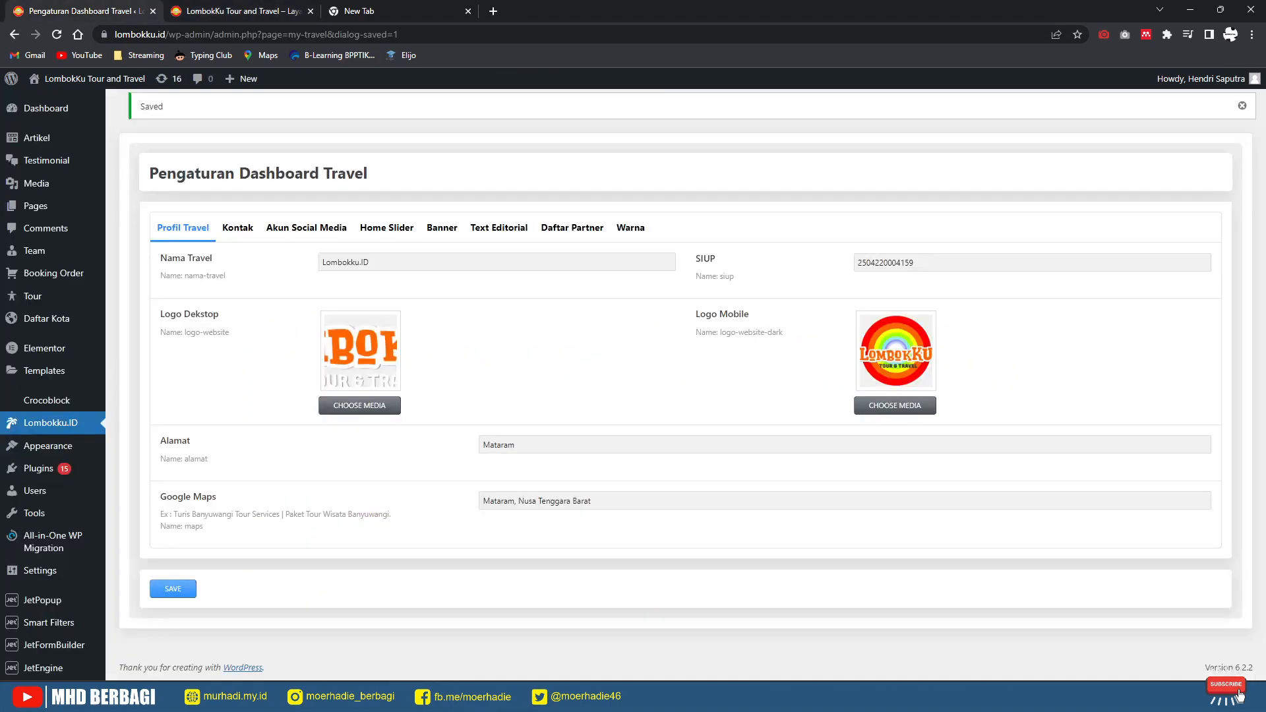
pyautogui.hotkey('ctrl', 'Tab')
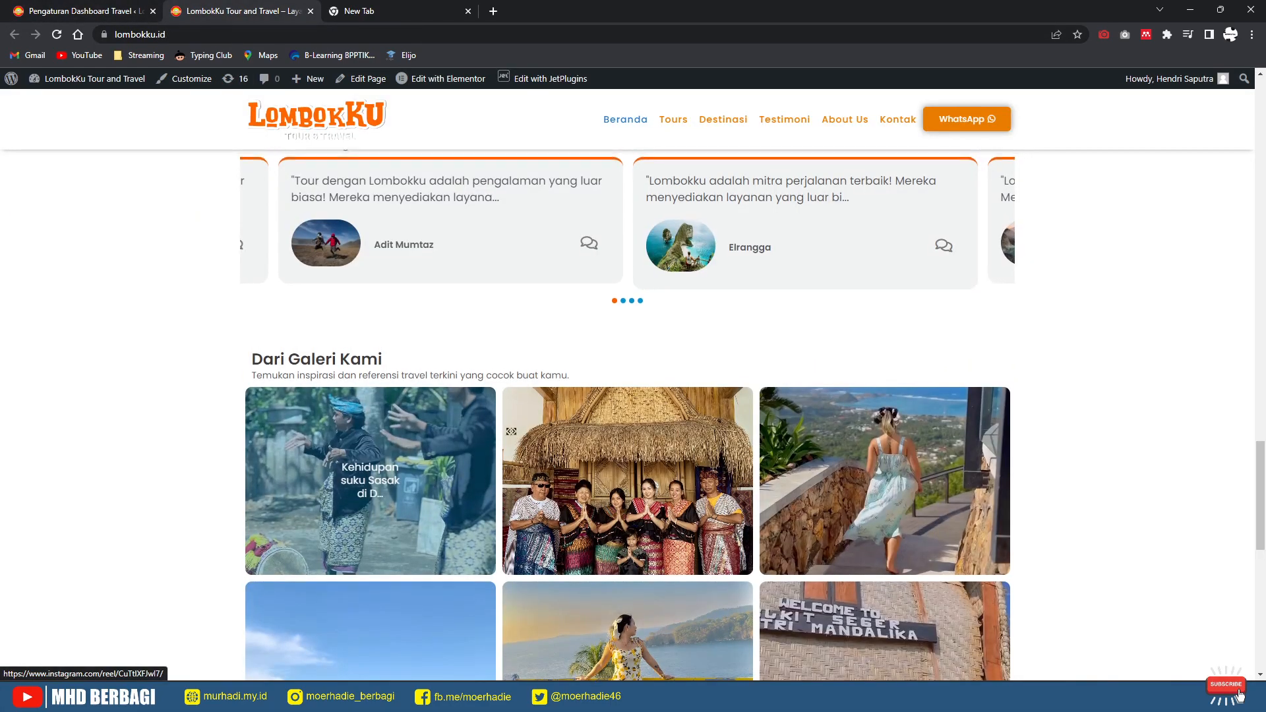
pyautogui.scroll(7, 511, 428)
pyautogui.scroll(15, 627, 415)
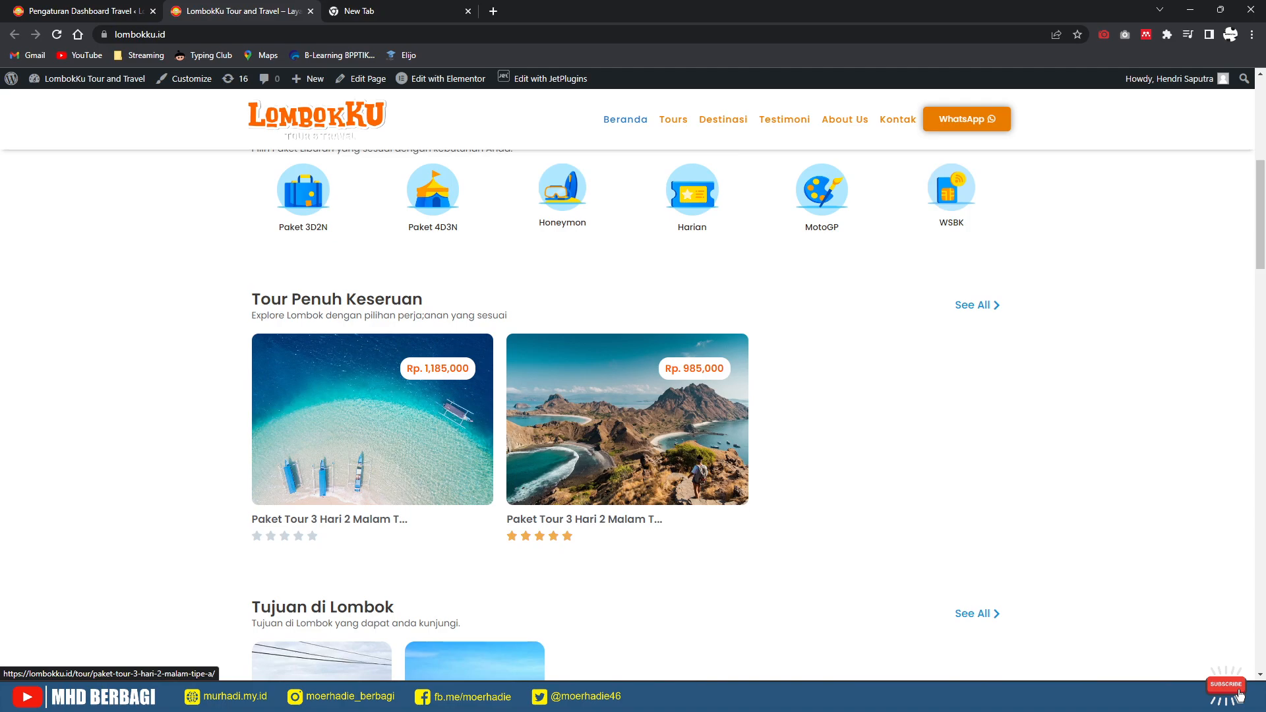
pyautogui.click(86, 11)
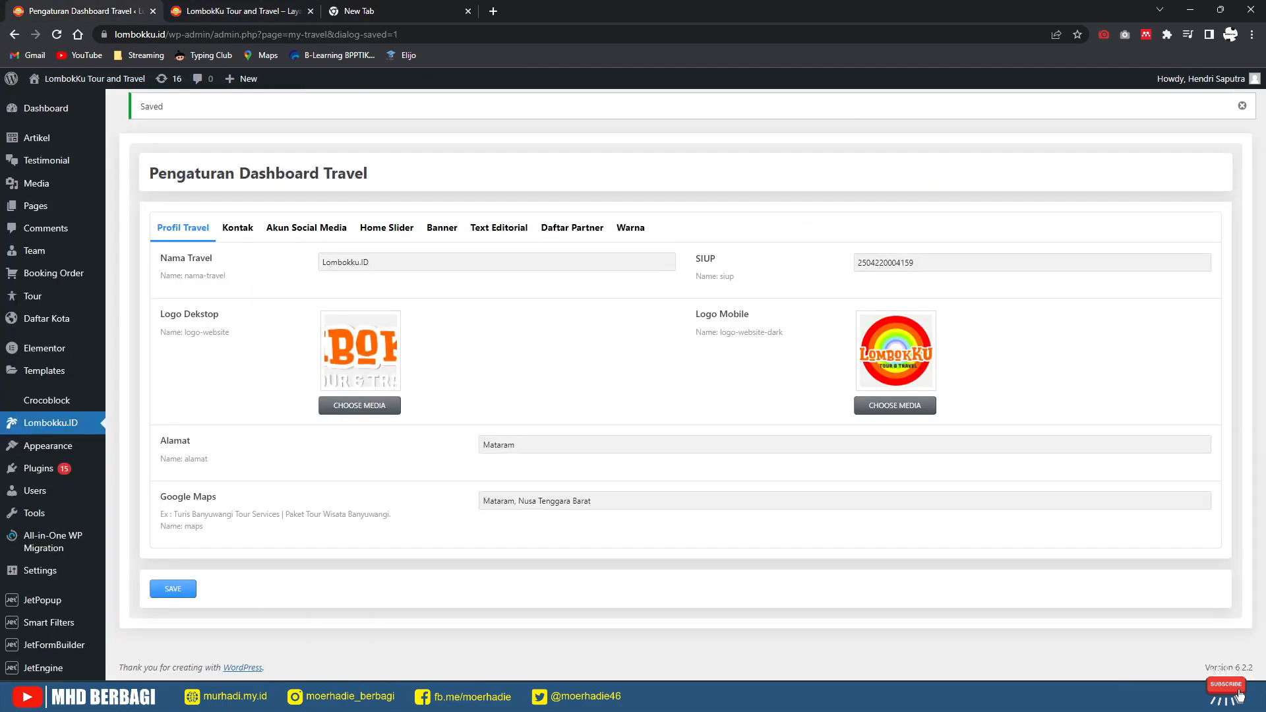
# Step: Show All Tour with its seven existing tours, then move to the empty new tab
pyautogui.moveTo(33, 296)
pyautogui.click(132, 298)
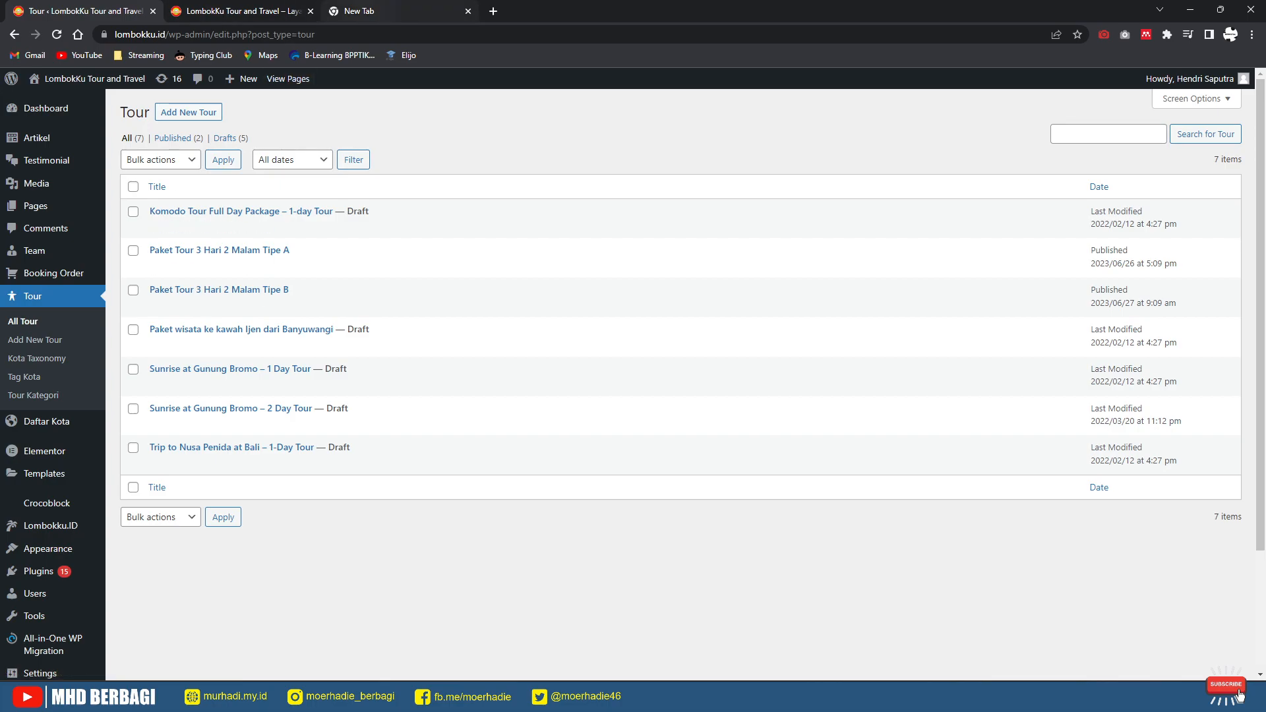
pyautogui.click(359, 11)
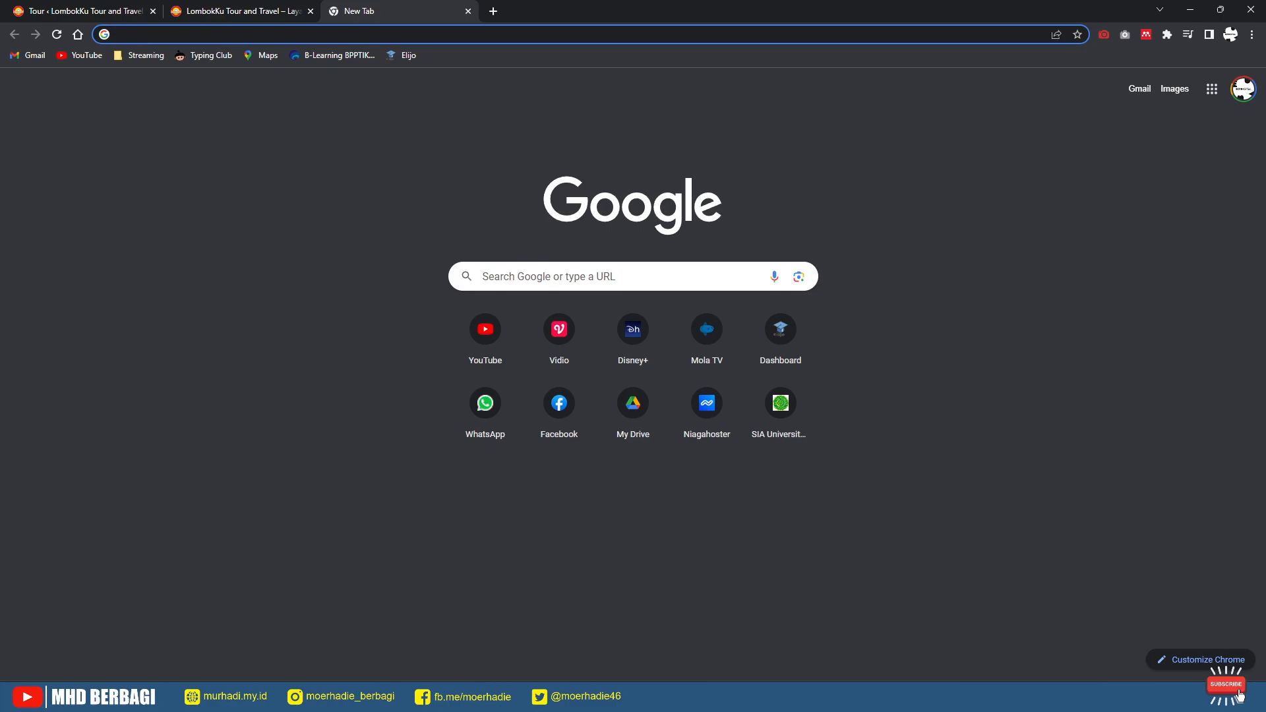
# Step: Load lombokku.my.id and open the Paket Tour 3 Hari 2 Malam Tipe C page from SEMUA TOUR
pyautogui.write('l')
pyautogui.press('Down')
pyautogui.press('Down')
pyautogui.press('Down')
pyautogui.press('Down')
pyautogui.press('Return')
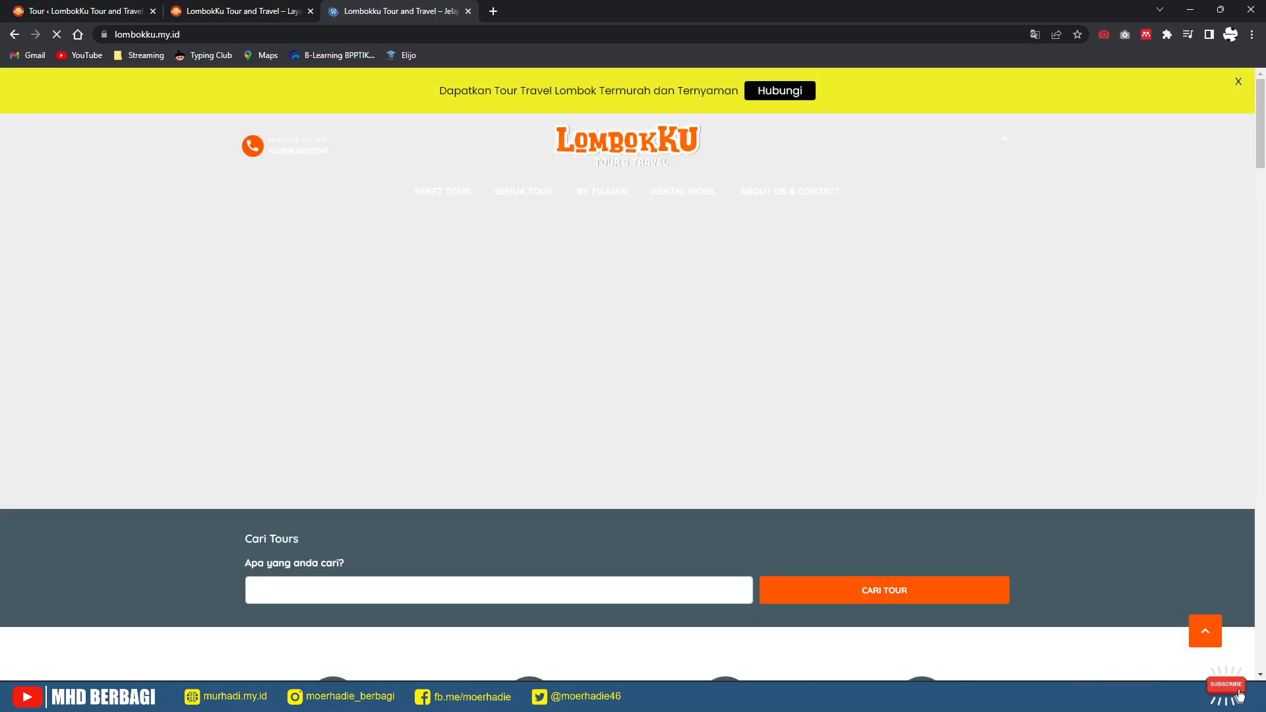
pyautogui.moveTo(524, 191)
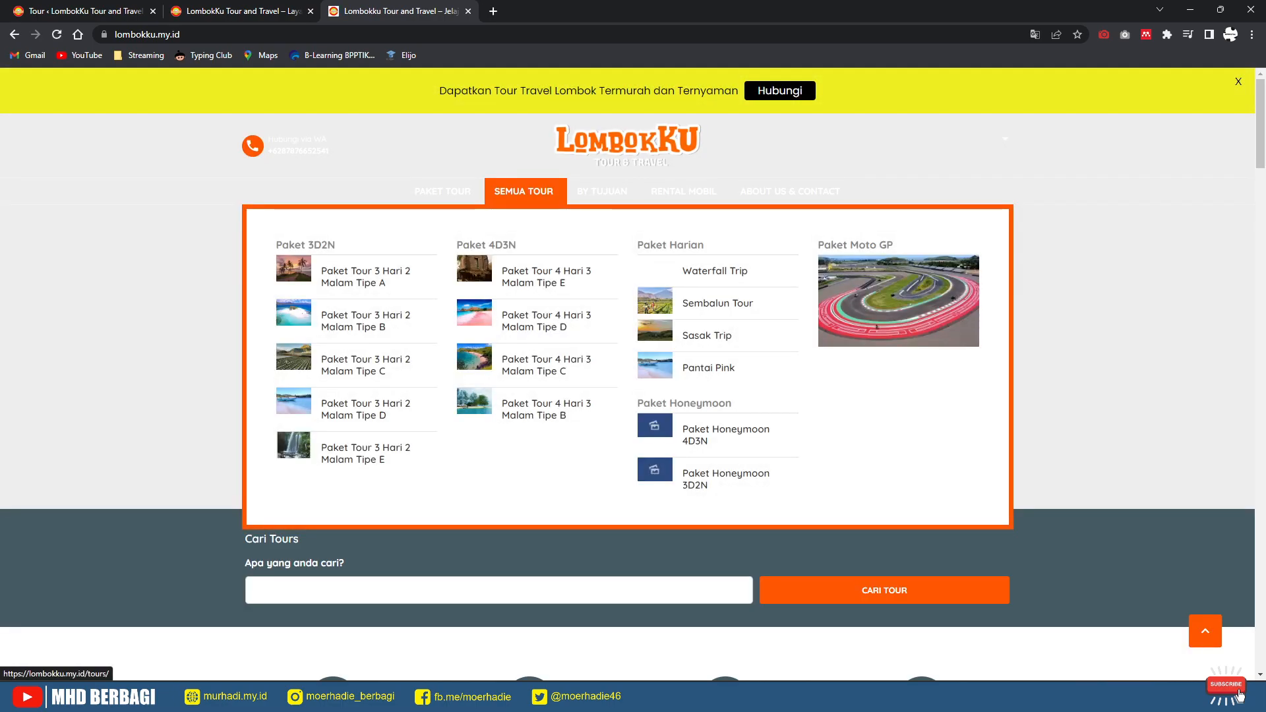
pyautogui.click(365, 365)
# Step: Scroll through the Tipe C itinerary, then go back to the LombokKu homepage tab
pyautogui.click(241, 11)
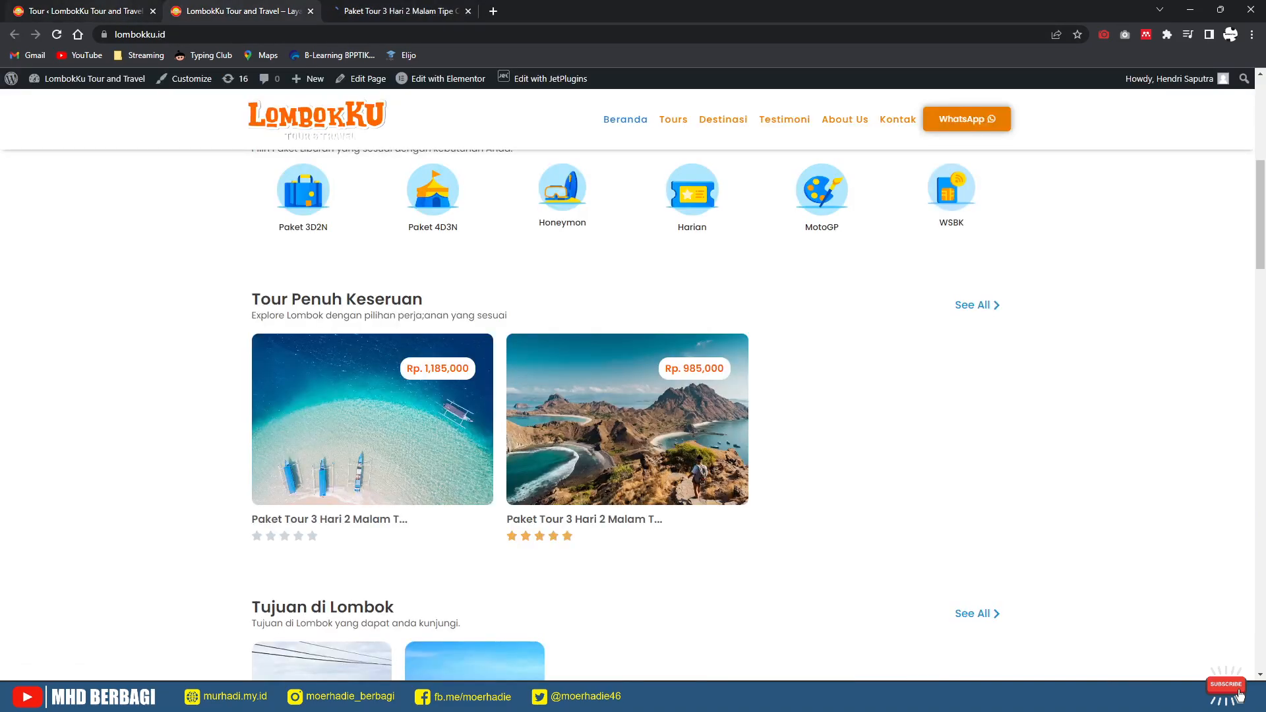
pyautogui.click(105, 12)
pyautogui.click(399, 11)
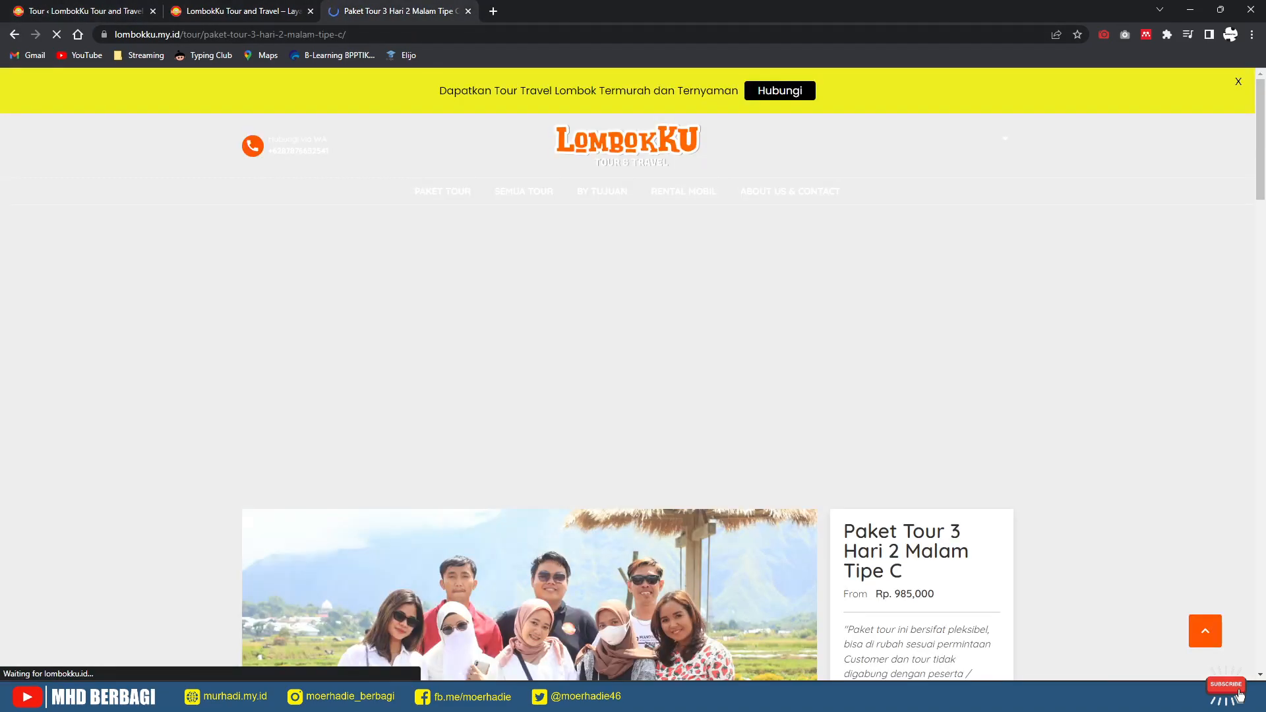
pyautogui.scroll(-7, 527, 396)
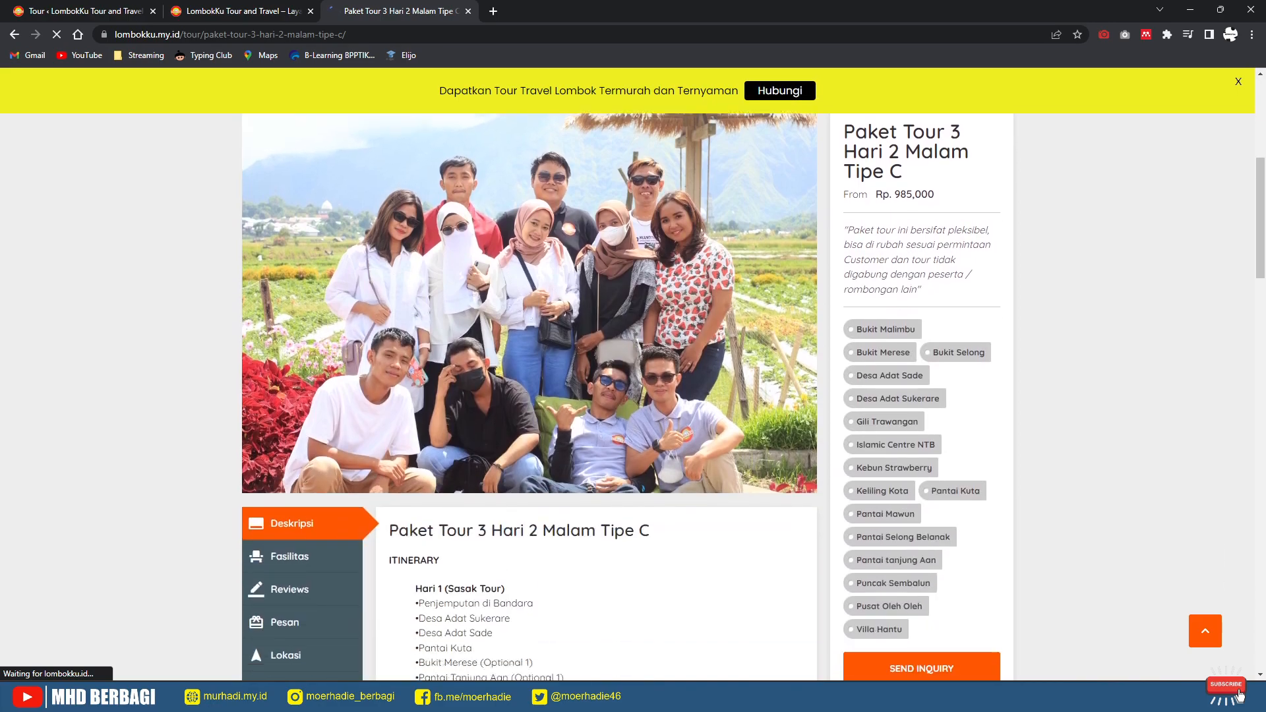
pyautogui.scroll(-3, 627, 396)
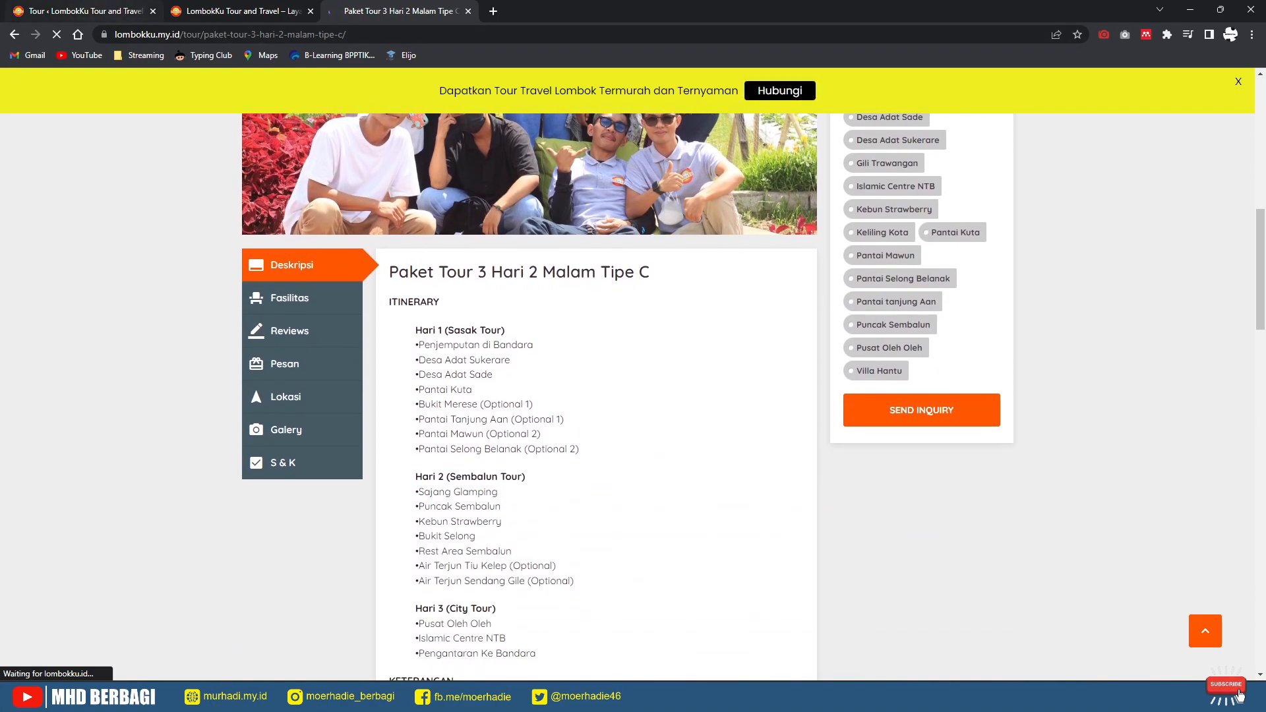
pyautogui.click(241, 12)
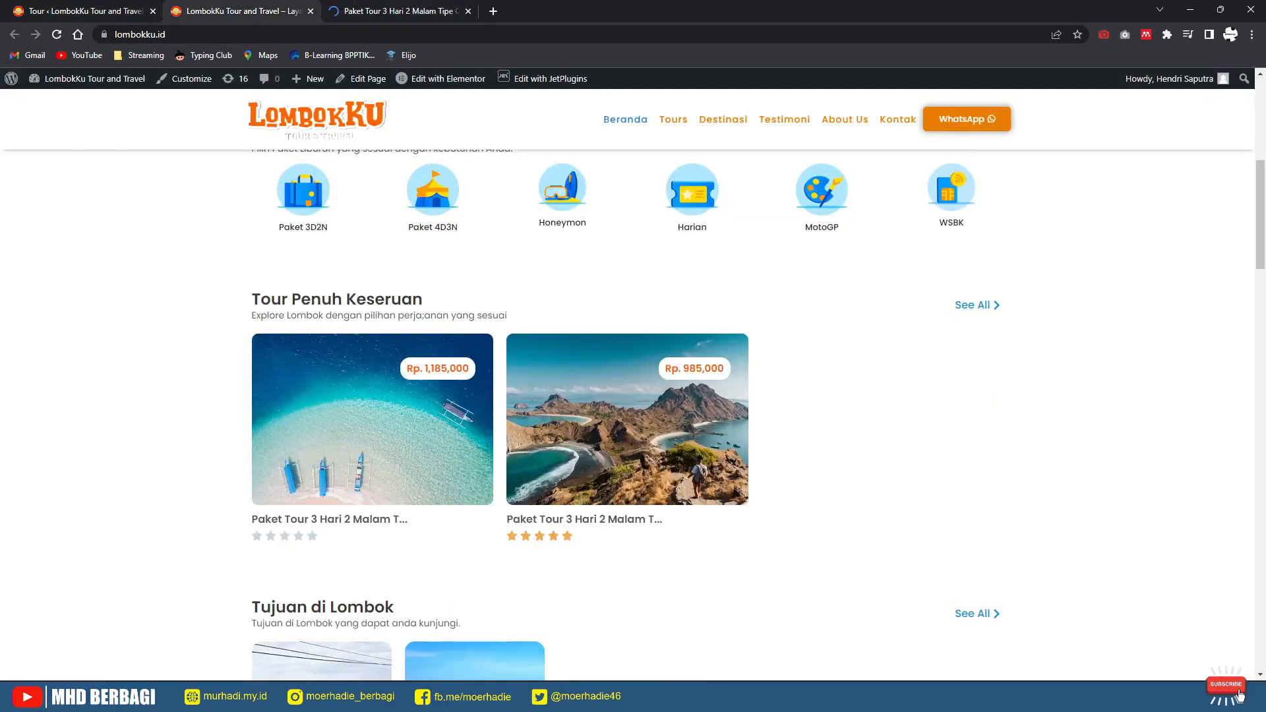
pyautogui.scroll(-2, 626, 422)
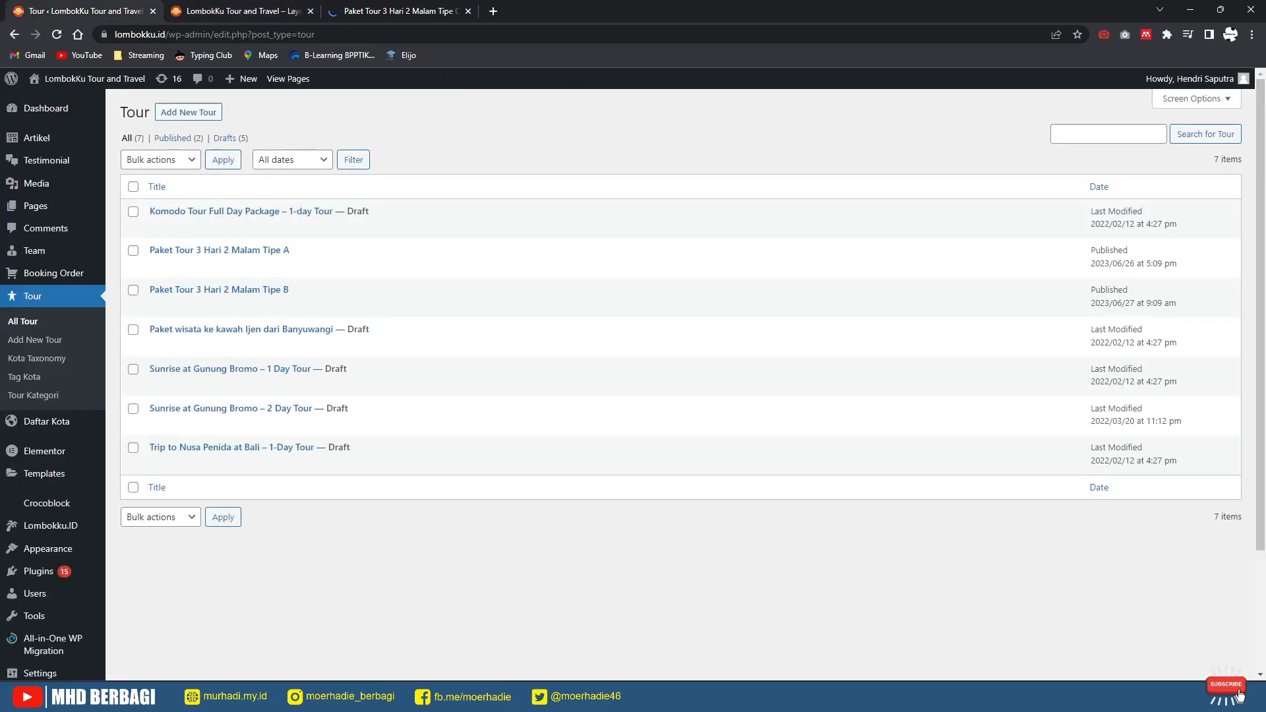
# Step: Go back to the WordPress Tour list and start a new tour with Add New Tour
pyautogui.click(72, 10)
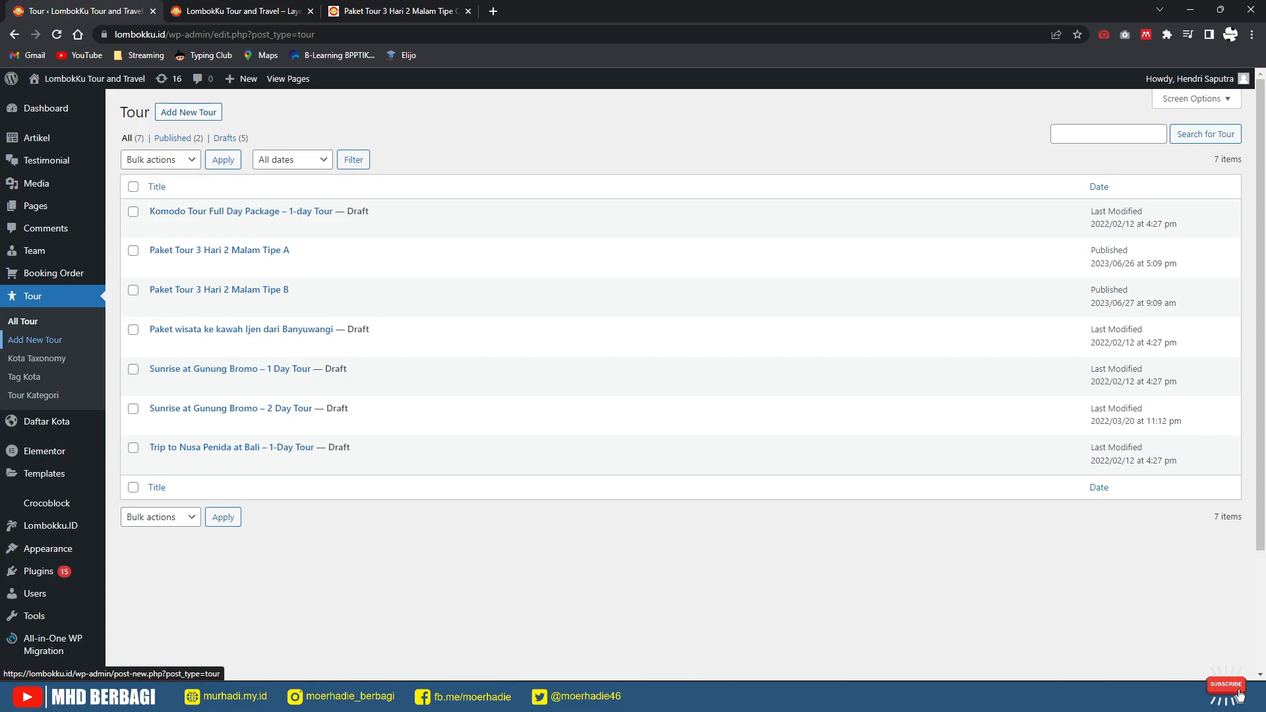
pyautogui.click(189, 112)
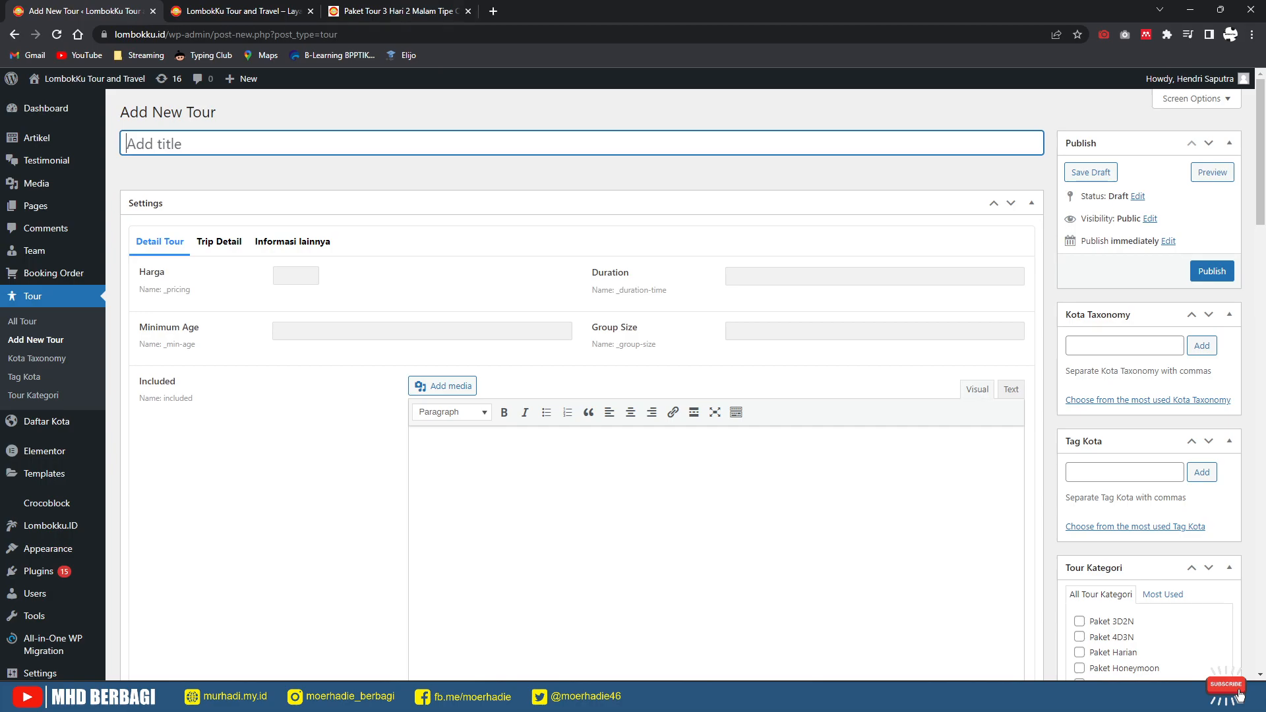
# Step: Copy the title 'Paket Tour 3 Hari 2 Malam Tipe C' from the reference page into the new tour
pyautogui.click(274, 11)
pyautogui.click(370, 11)
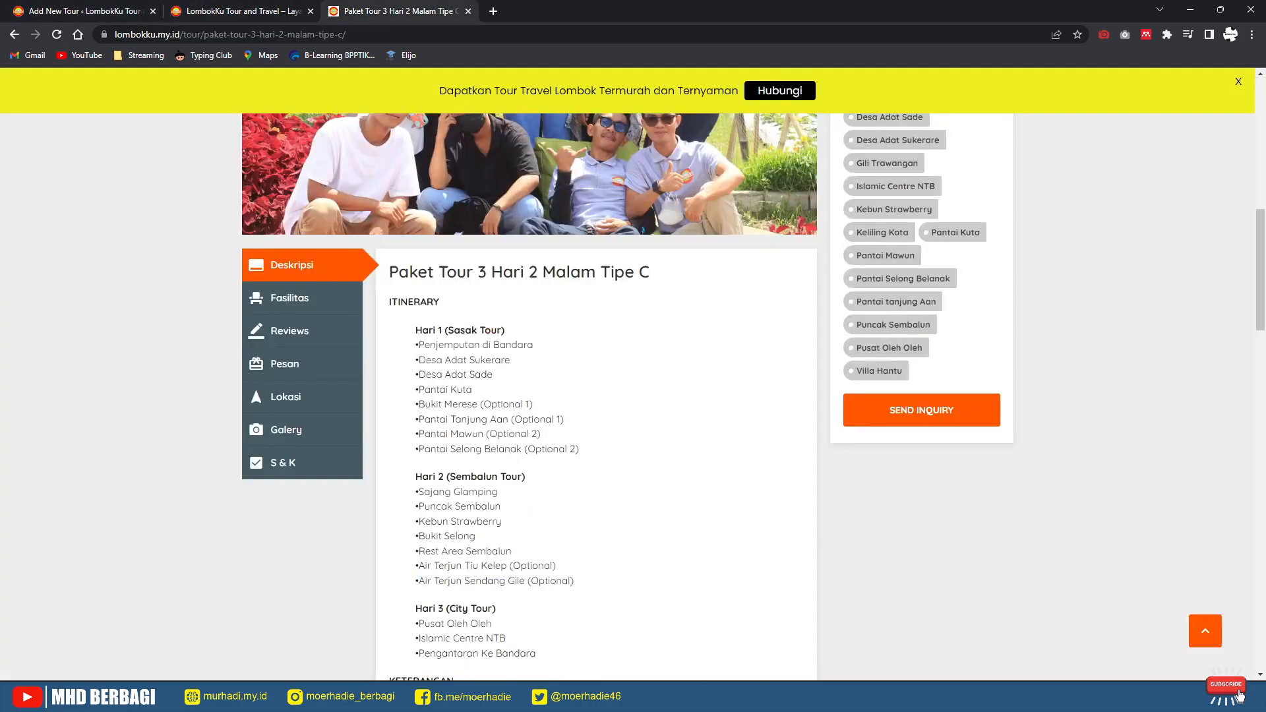
pyautogui.moveTo(651, 272); pyautogui.dragTo(389, 272)
pyautogui.hotkey('ctrl', 'c')
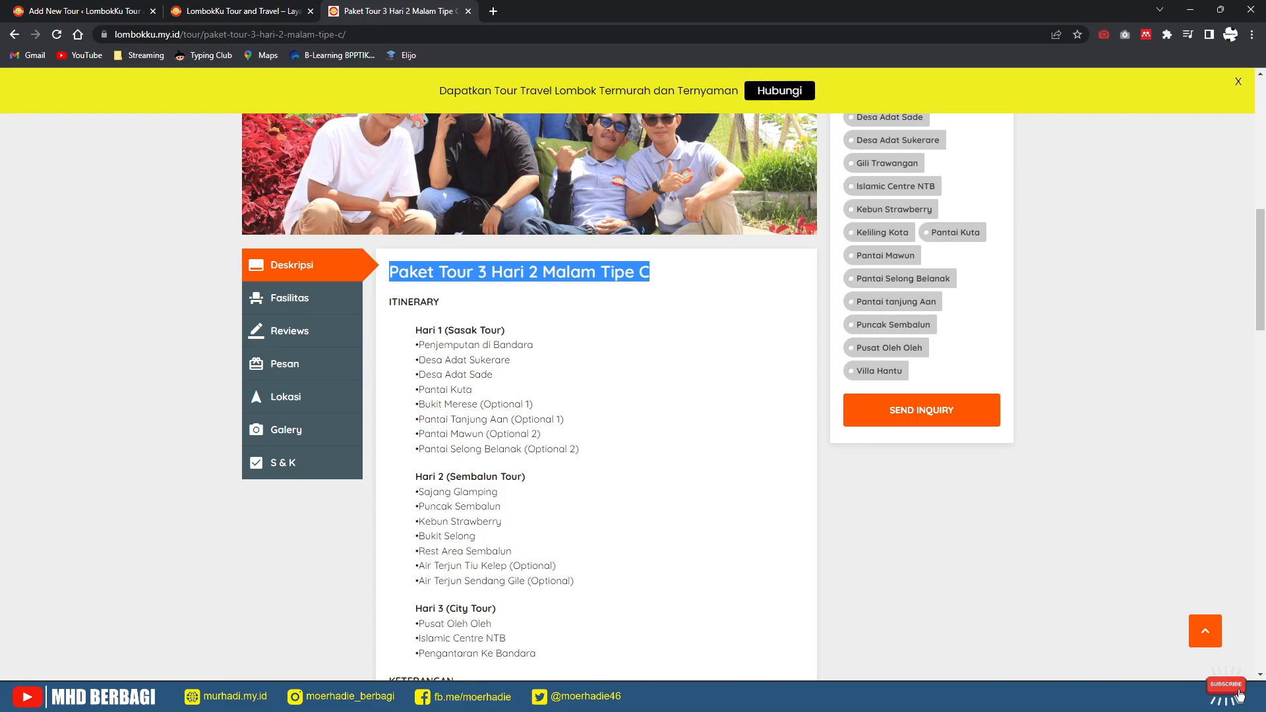
pyautogui.click(90, 12)
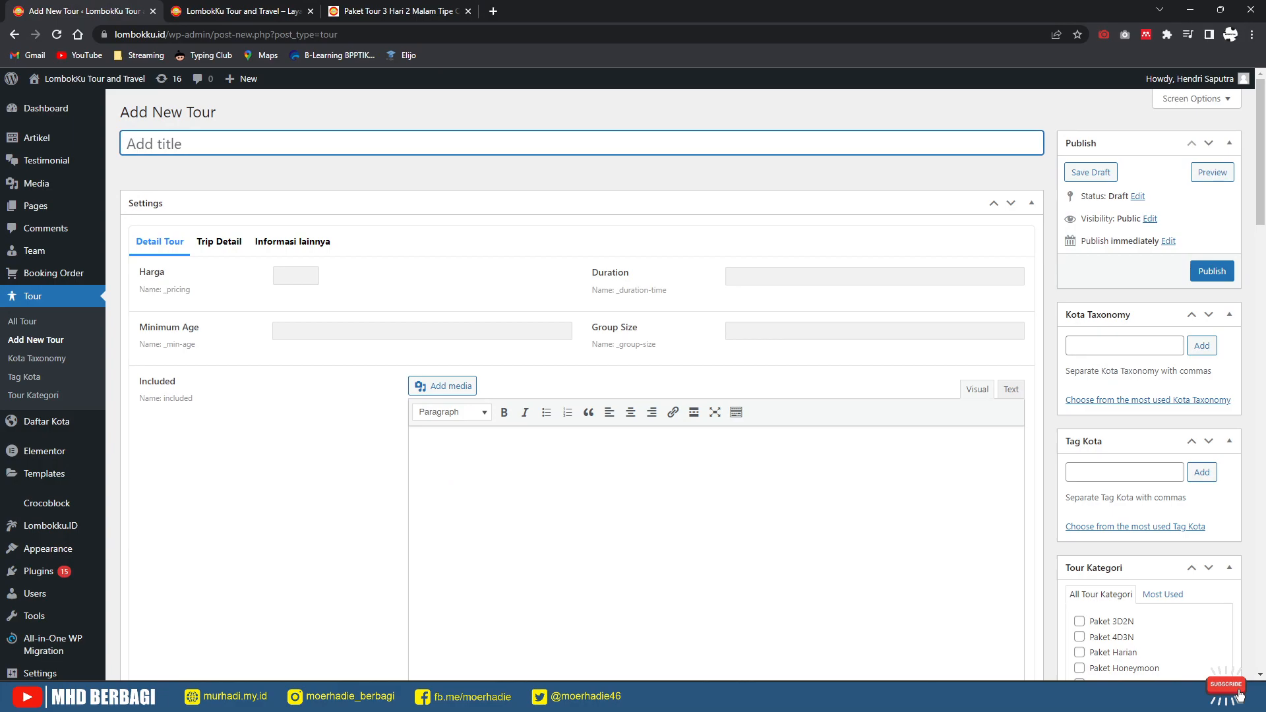
pyautogui.hotkey('ctrl', 'v')
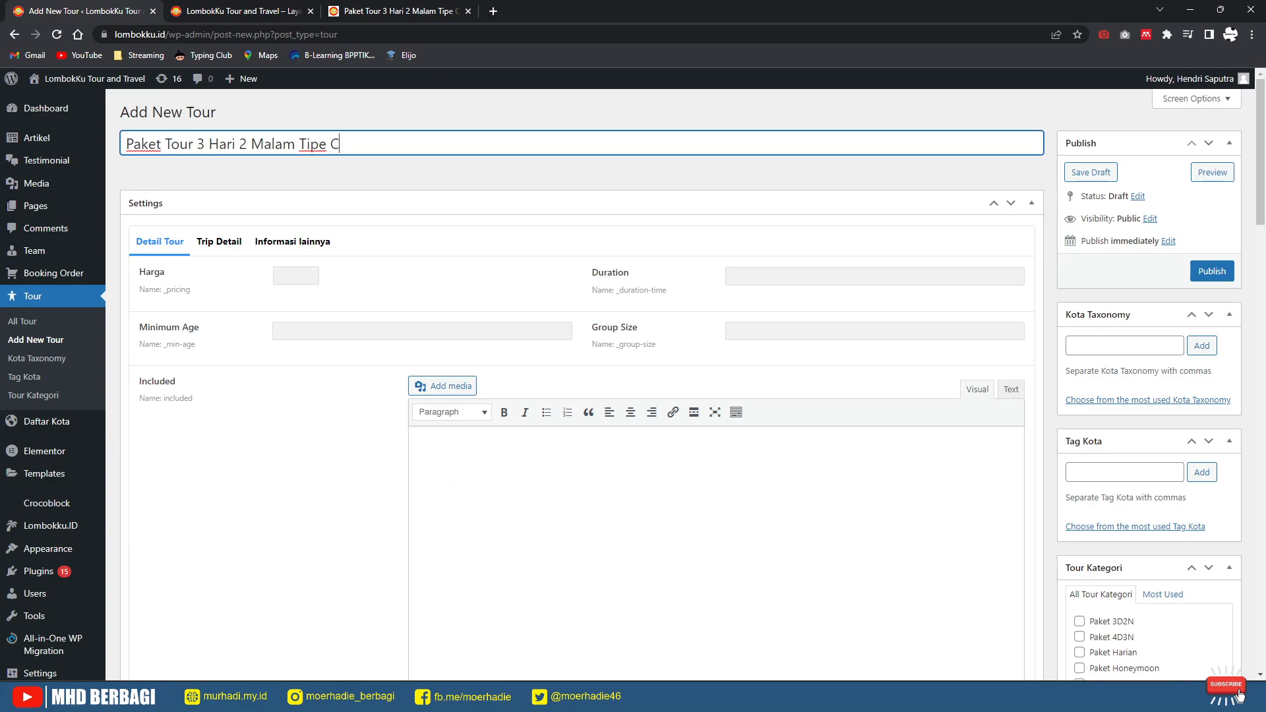
# Step: Copy the price 985,000 from the reference page into Harga as 985000
pyautogui.click(400, 11)
pyautogui.scroll(-3, 596, 396)
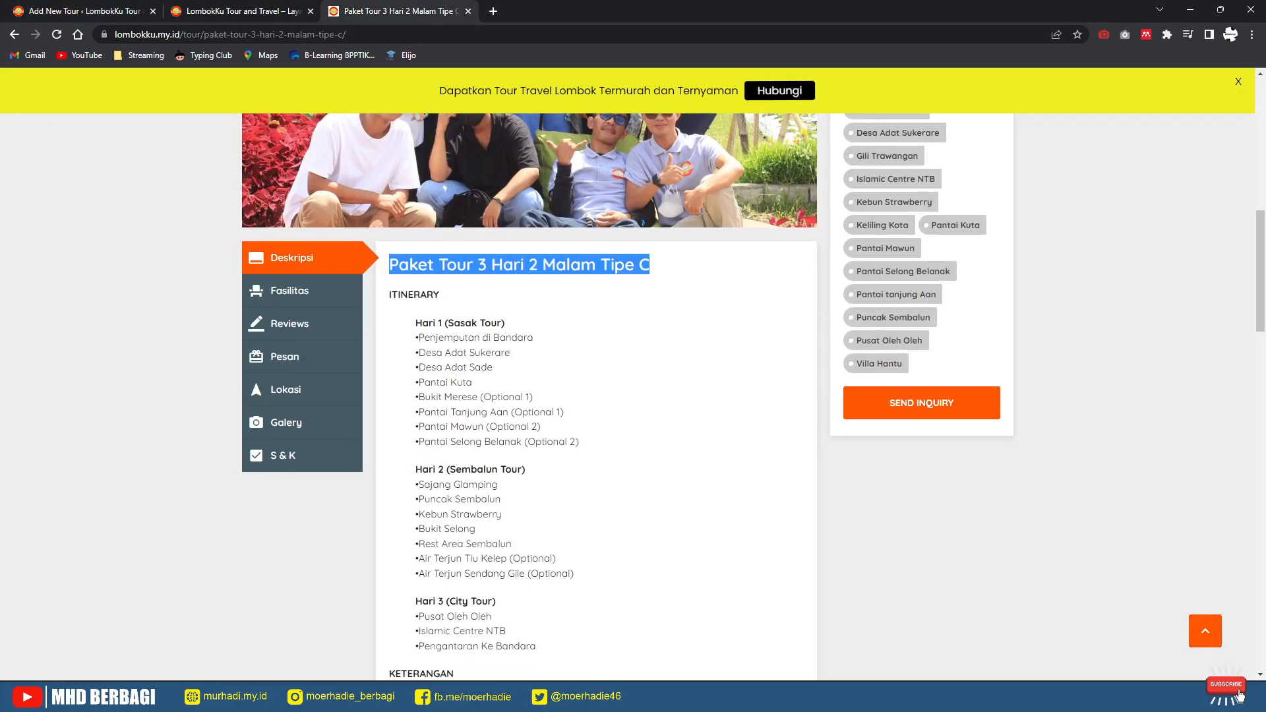
pyautogui.scroll(8, 597, 396)
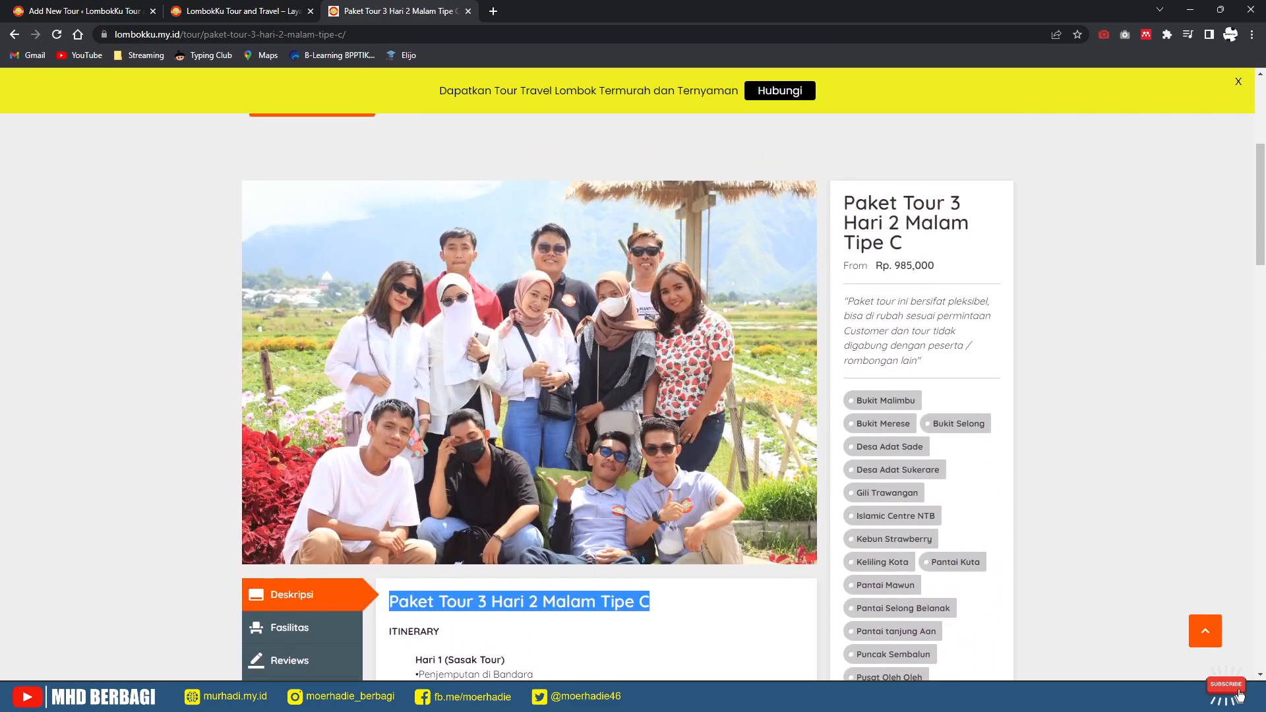
pyautogui.moveTo(937, 266); pyautogui.dragTo(895, 266)
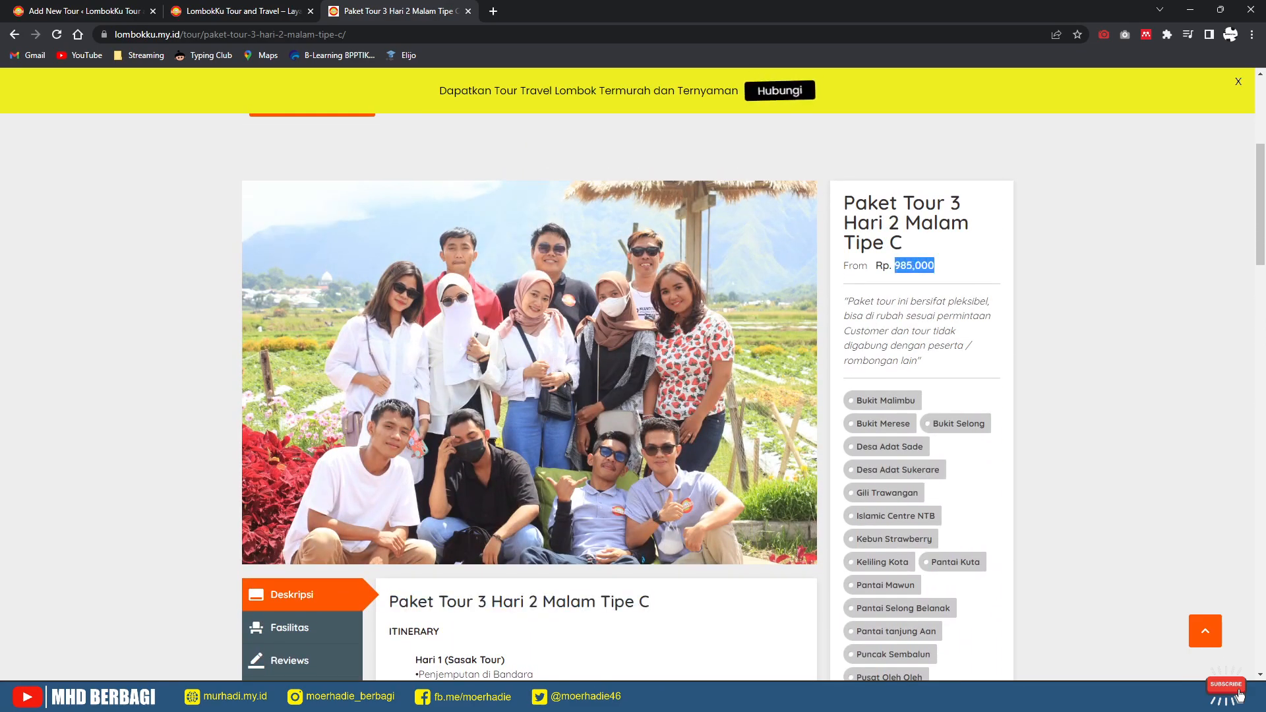
pyautogui.hotkey('ctrl', '1')
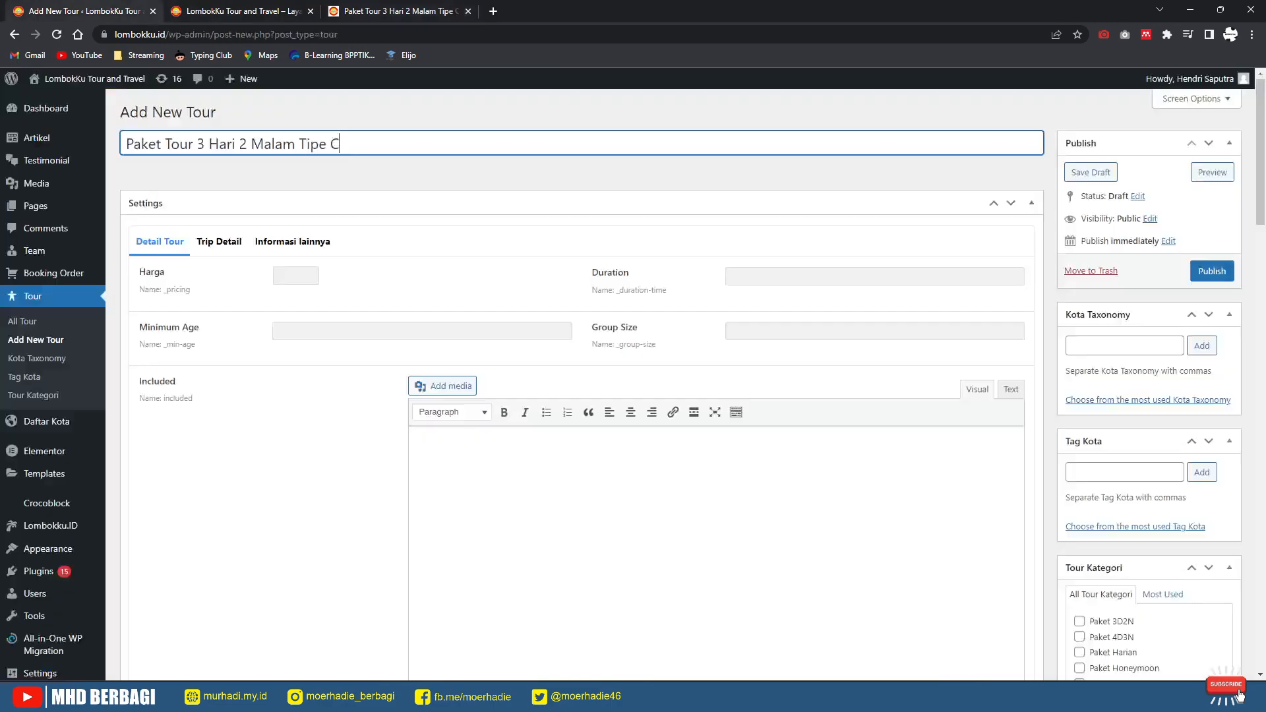
pyautogui.write('985000')
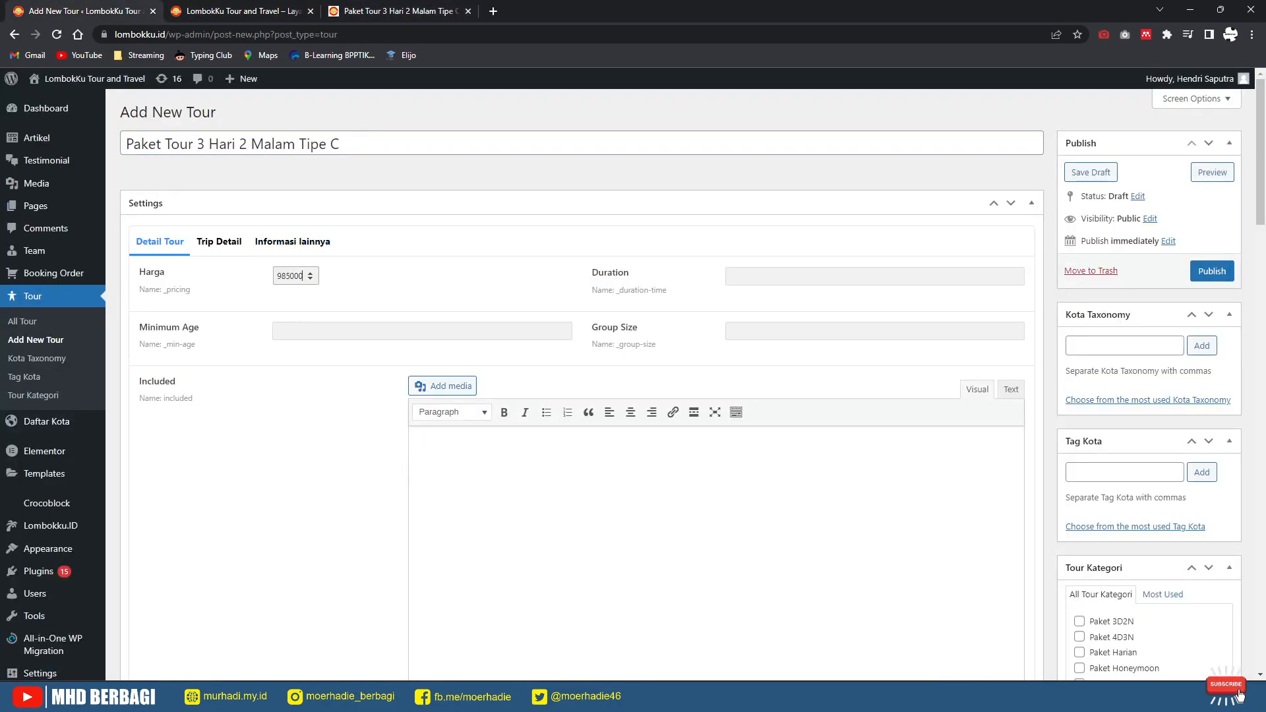
# Step: Set Minimum Age to 3 and keep Duration at 3 from the suggested values
pyautogui.press('Tab')
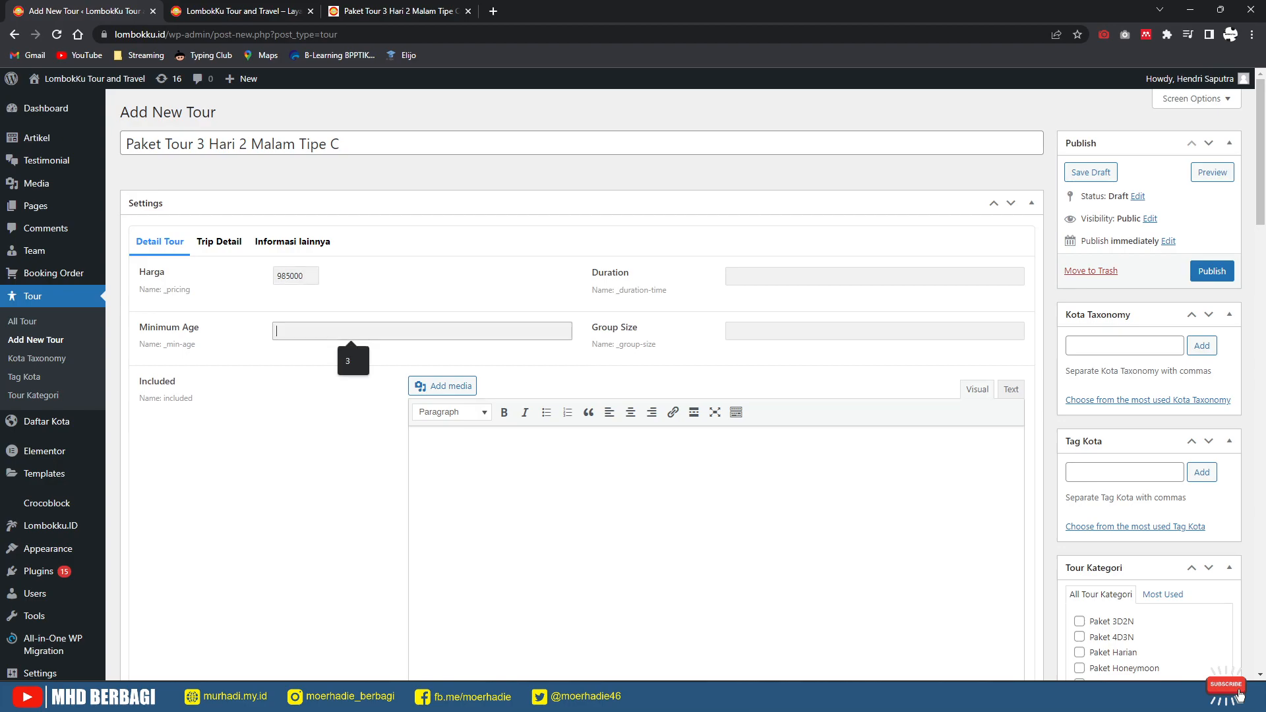
pyautogui.press('Down')
pyautogui.press('Return')
pyautogui.press('Tab')
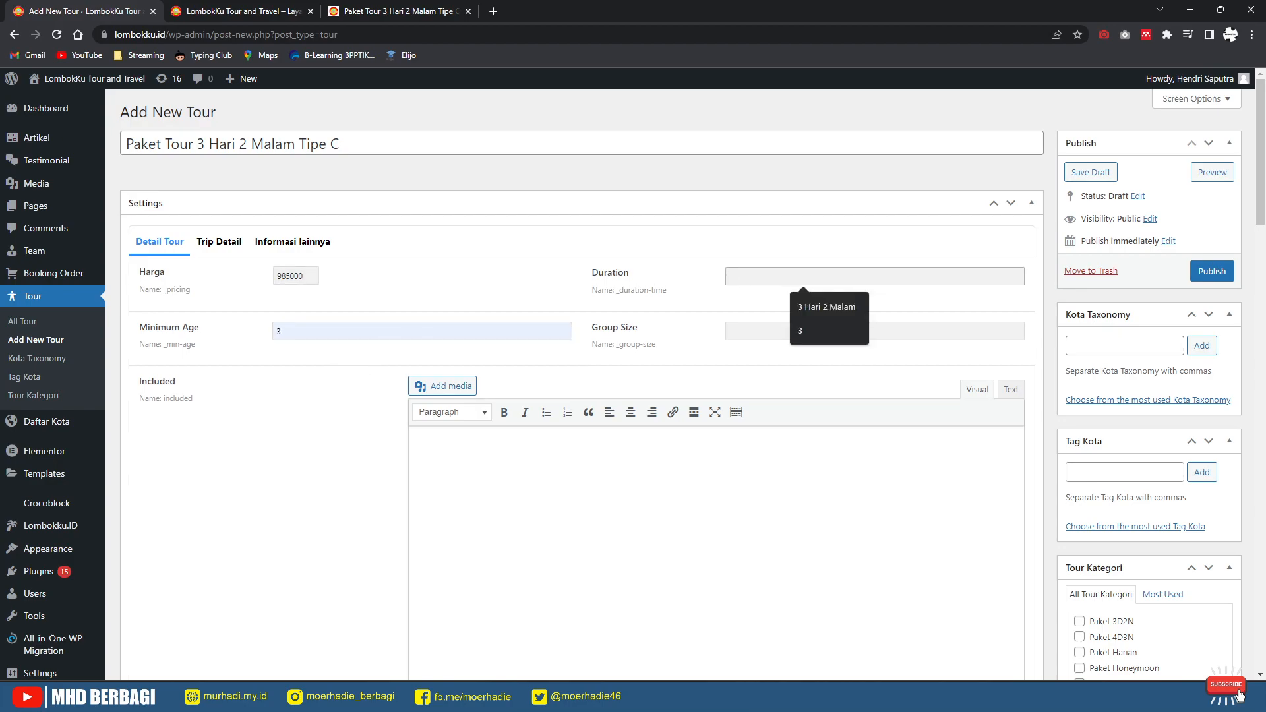
pyautogui.press('Tab')
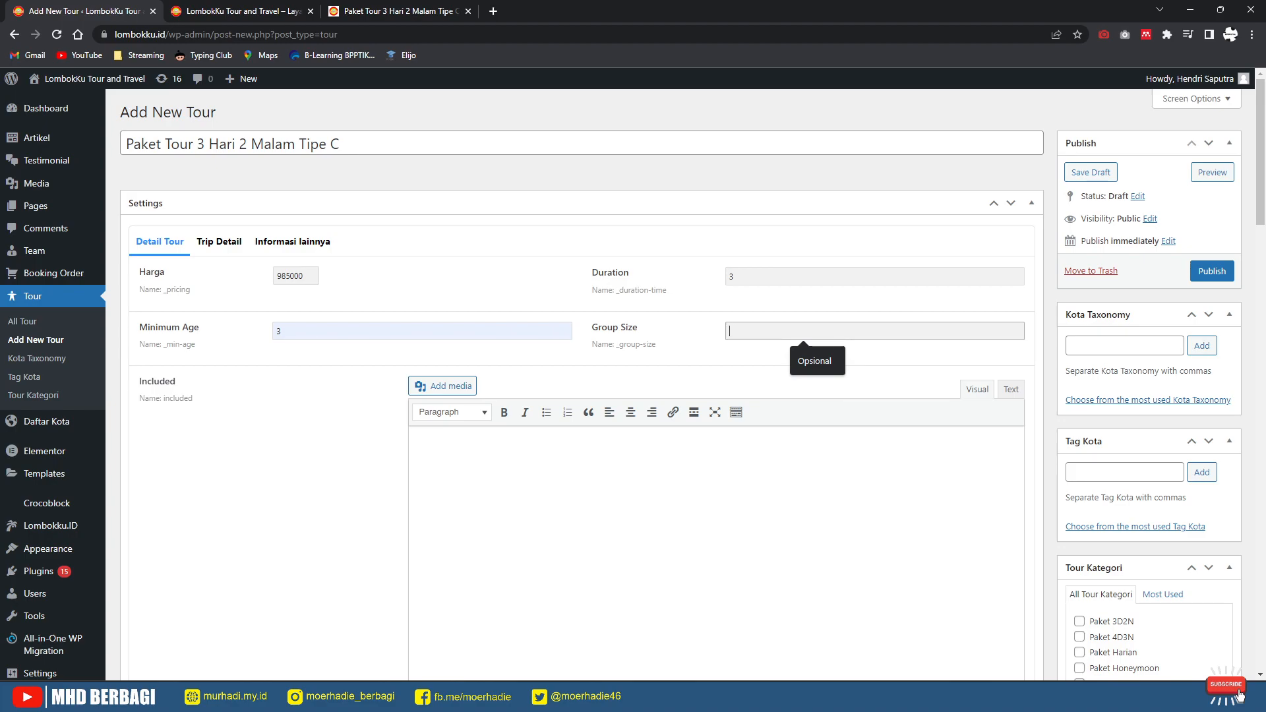
# Step: Enter Group Size, checking the reference page and correcting it from 20 to 10
pyautogui.write('20')
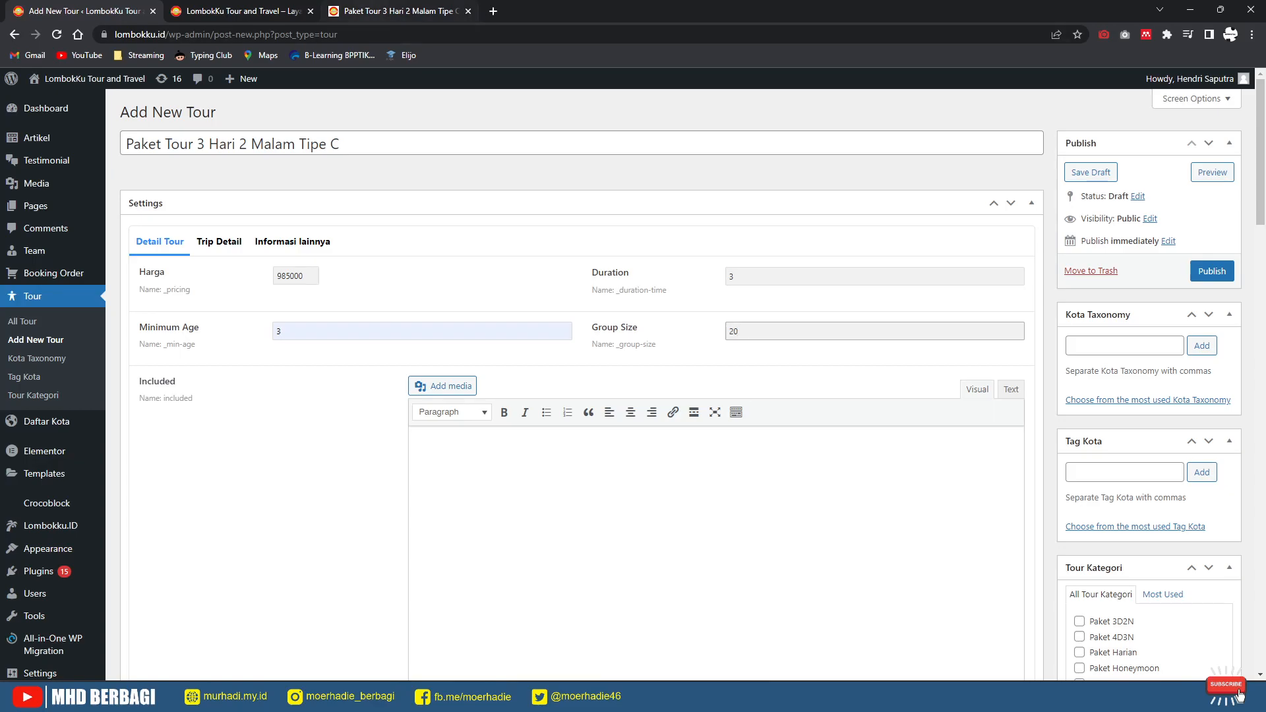
pyautogui.click(374, 11)
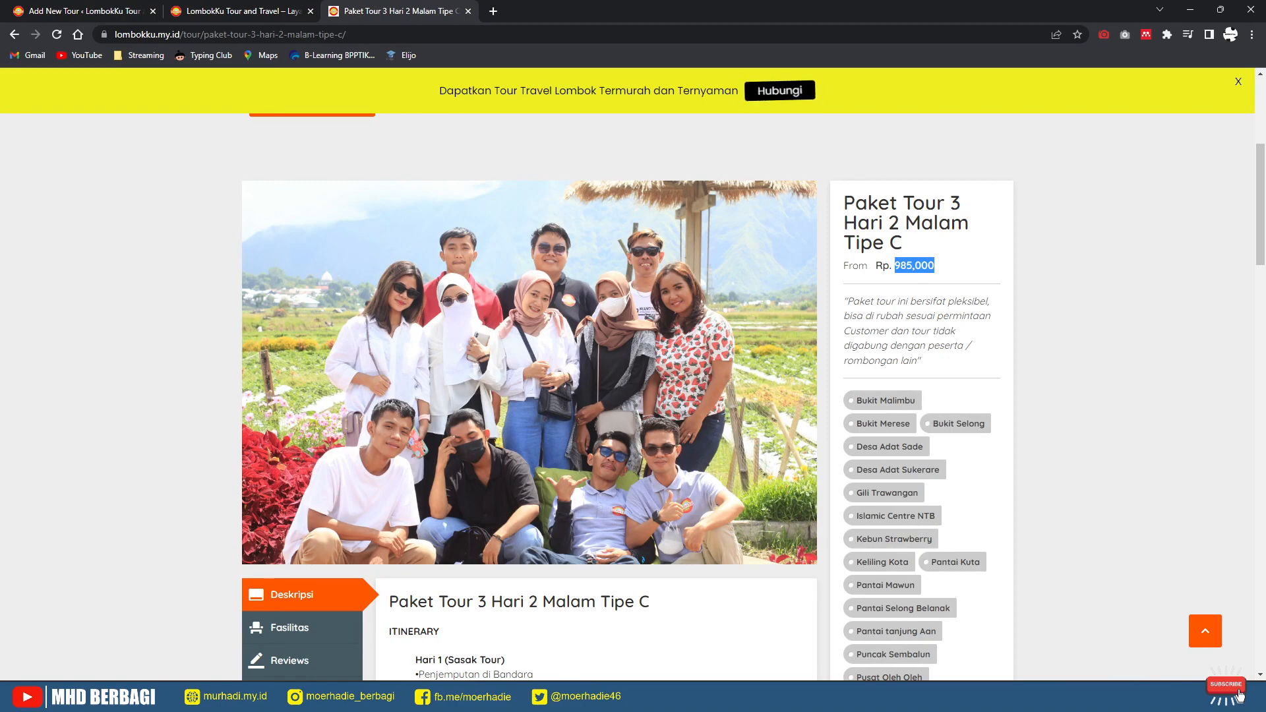
pyautogui.scroll(-2, 628, 395)
pyautogui.scroll(3, 628, 396)
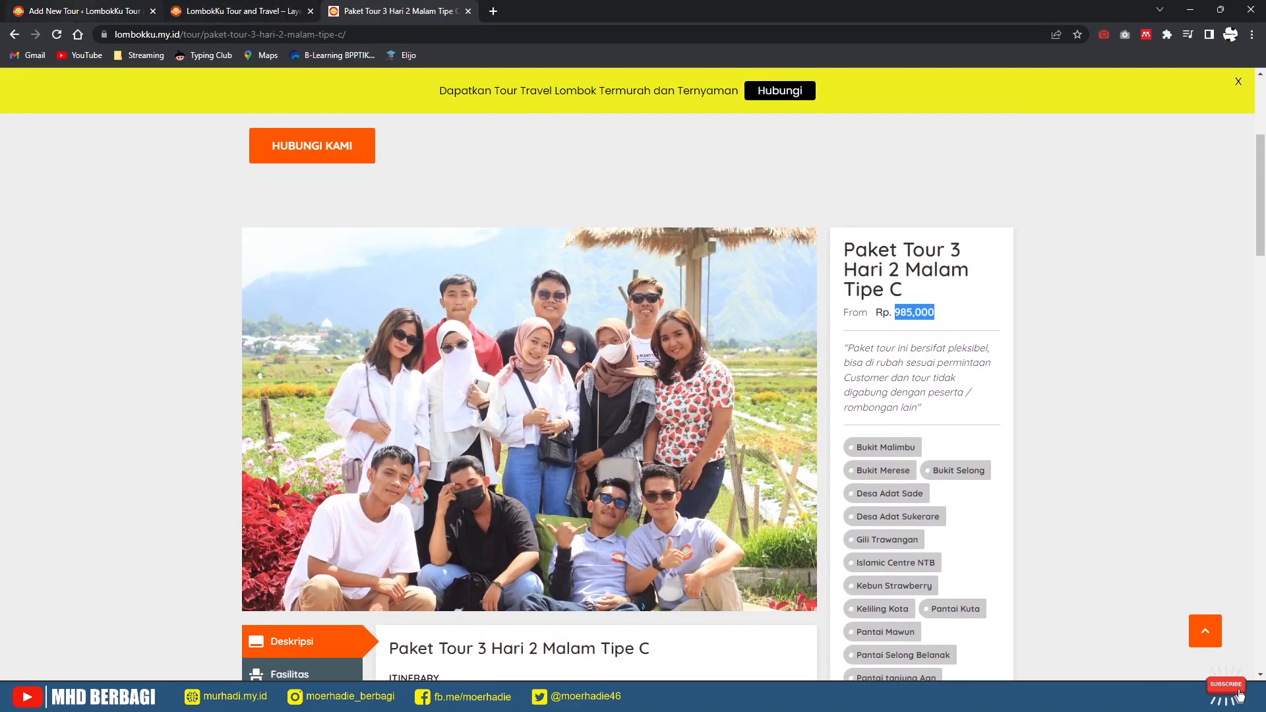
pyautogui.click(84, 11)
pyautogui.hotkey('ctrl', 'a')
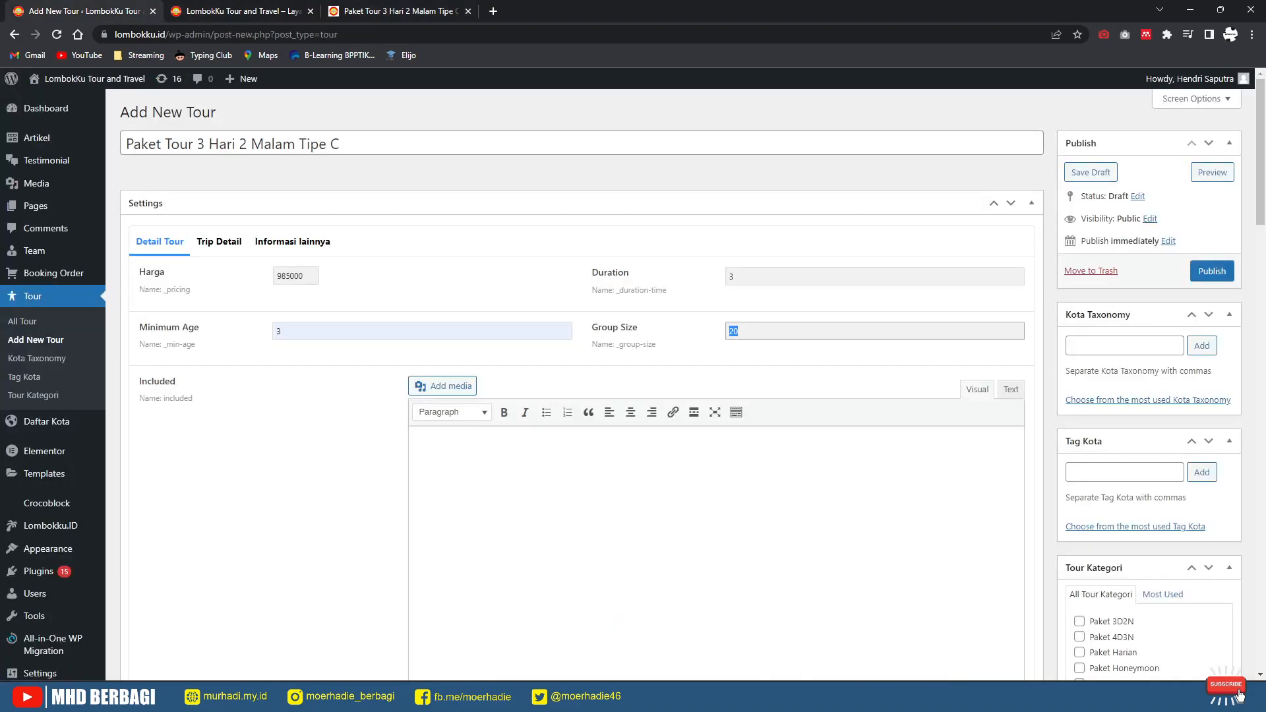
pyautogui.write('10')
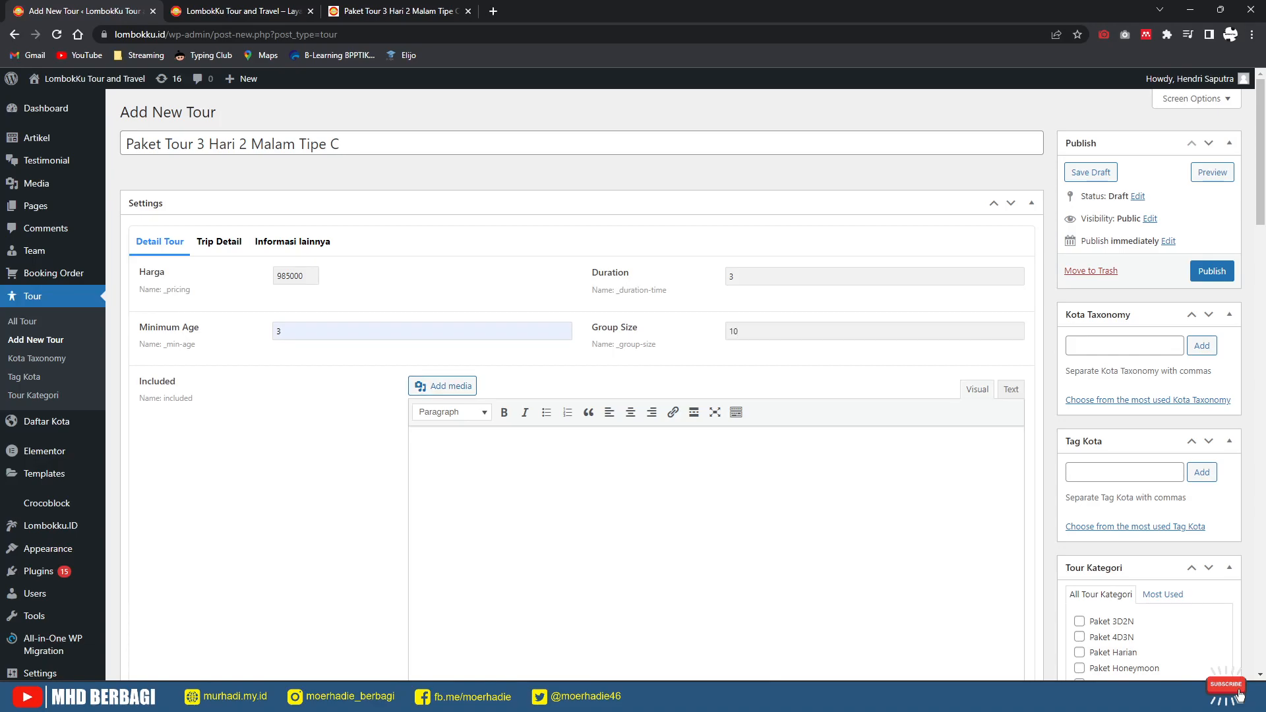
pyautogui.scroll(-2, 633, 380)
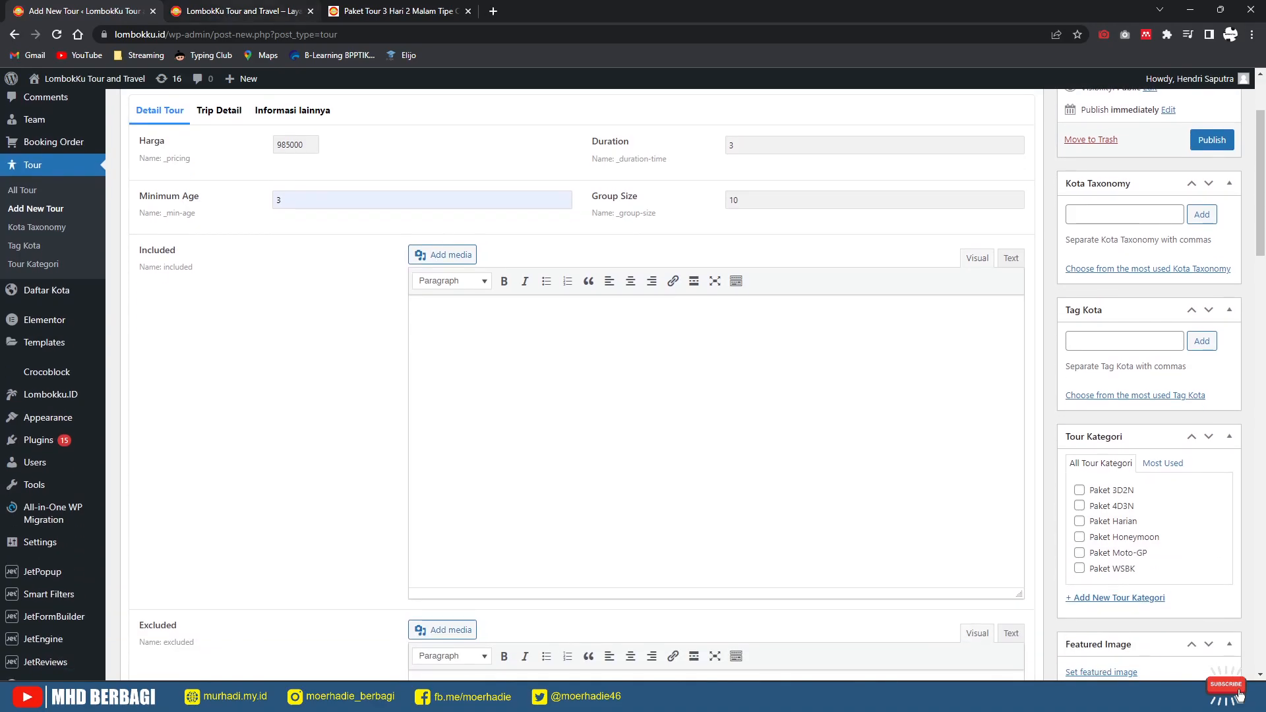
# Step: Copy the nine Paket Sudah Termasuk items from the Fasilitas section into Included
pyautogui.click(408, 11)
pyautogui.scroll(-7, 302, 313)
pyautogui.click(290, 214)
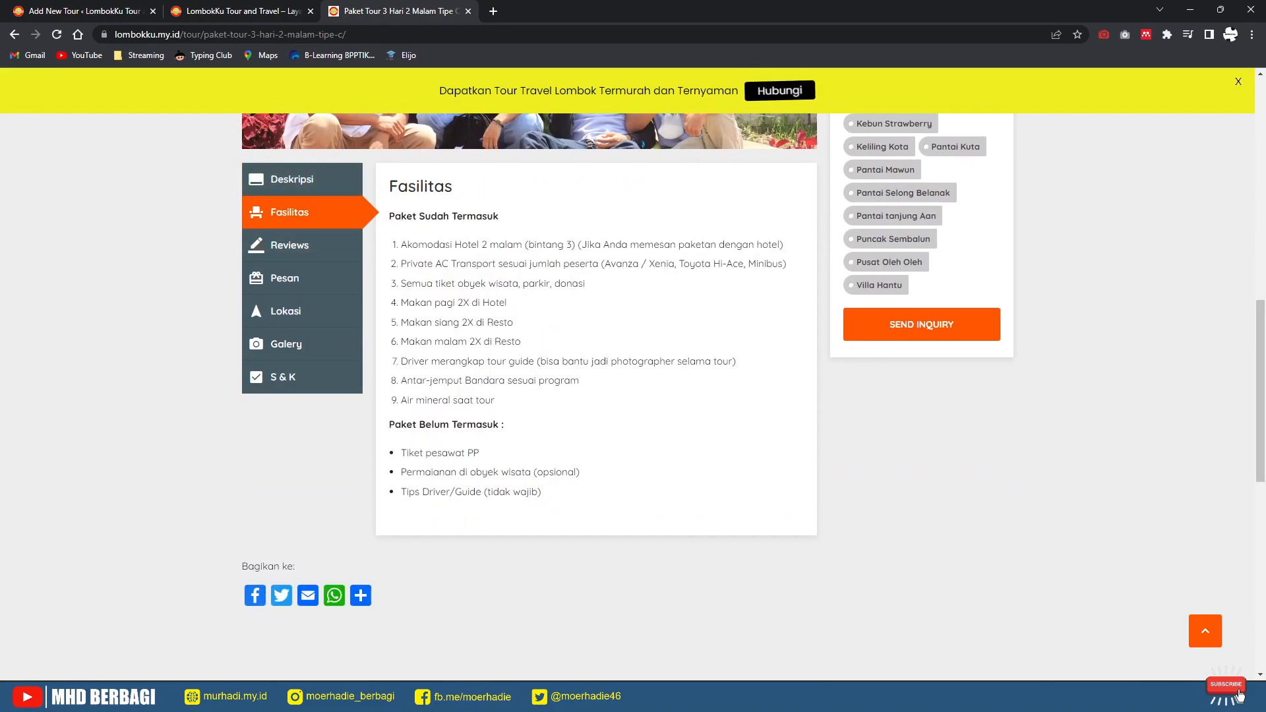
pyautogui.moveTo(495, 400); pyautogui.dragTo(401, 244)
pyautogui.hotkey('ctrl', 'c')
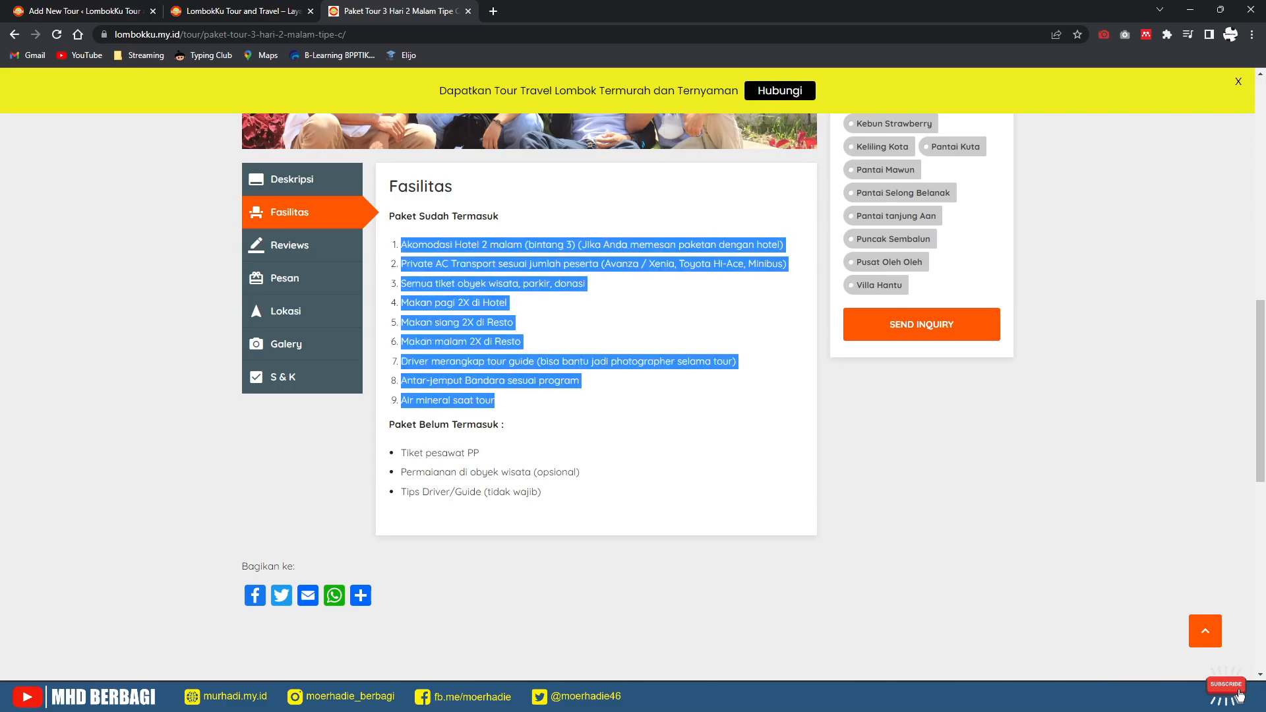
pyautogui.click(99, 13)
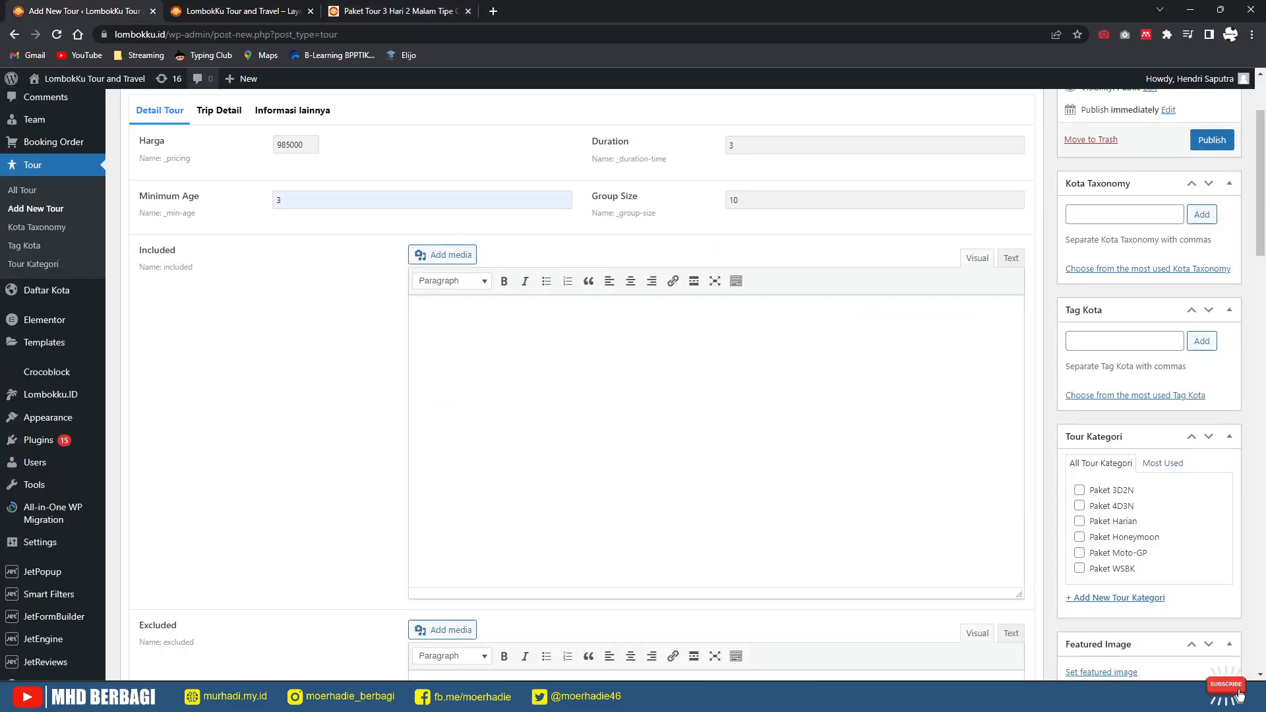
pyautogui.hotkey('ctrl', 'v')
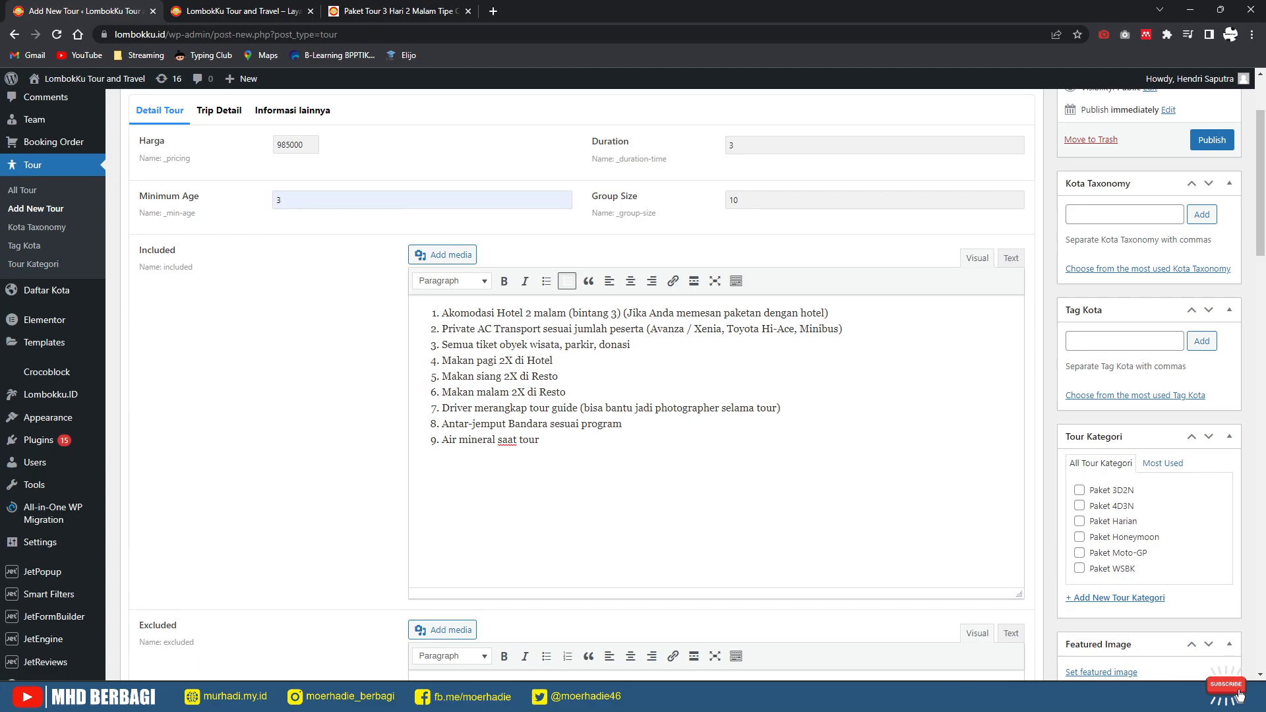
# Step: Format the pasted Included items as a bulleted list
pyautogui.hotkey('shift', 'Up')
pyautogui.hotkey('shift', 'Up')
pyautogui.hotkey('shift', 'Up')
pyautogui.hotkey('shift', 'Up')
pyautogui.hotkey('shift', 'Up')
pyautogui.hotkey('shift', 'Up')
pyautogui.hotkey('shift', 'Up')
pyautogui.hotkey('shift', 'Up')
pyautogui.hotkey('shift', 'Up')
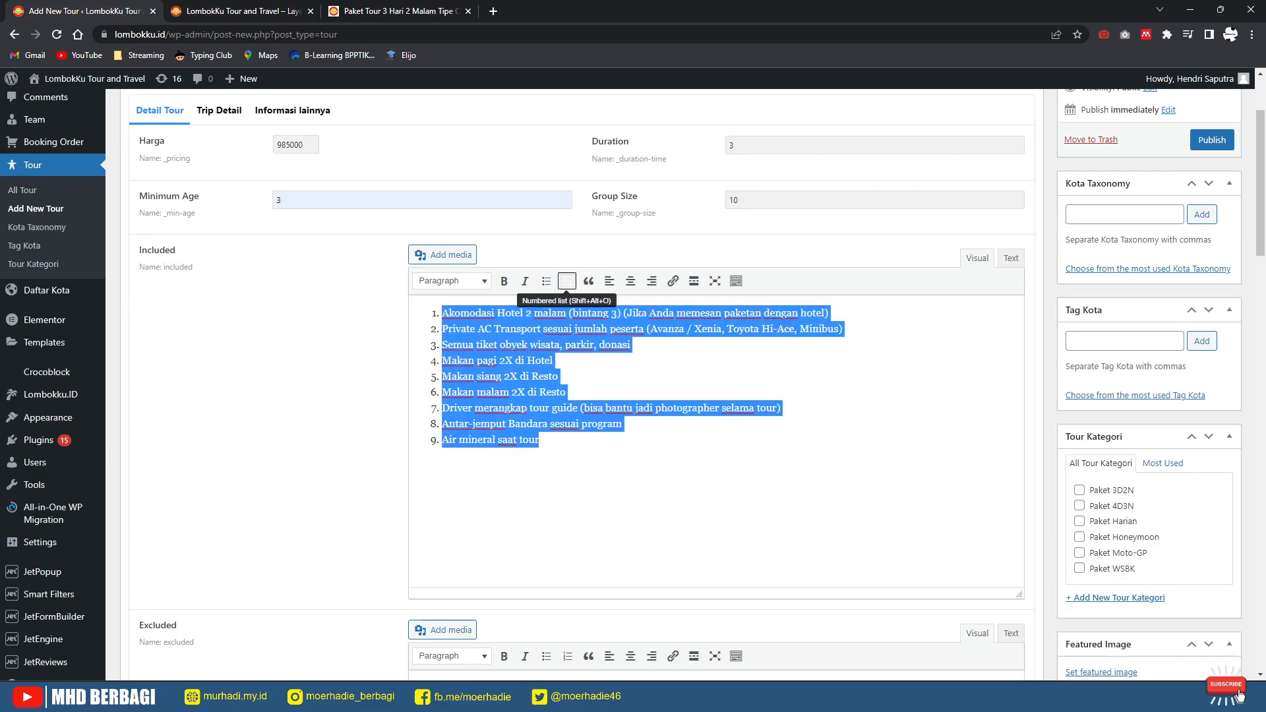
pyautogui.click(567, 282)
pyautogui.click(567, 281)
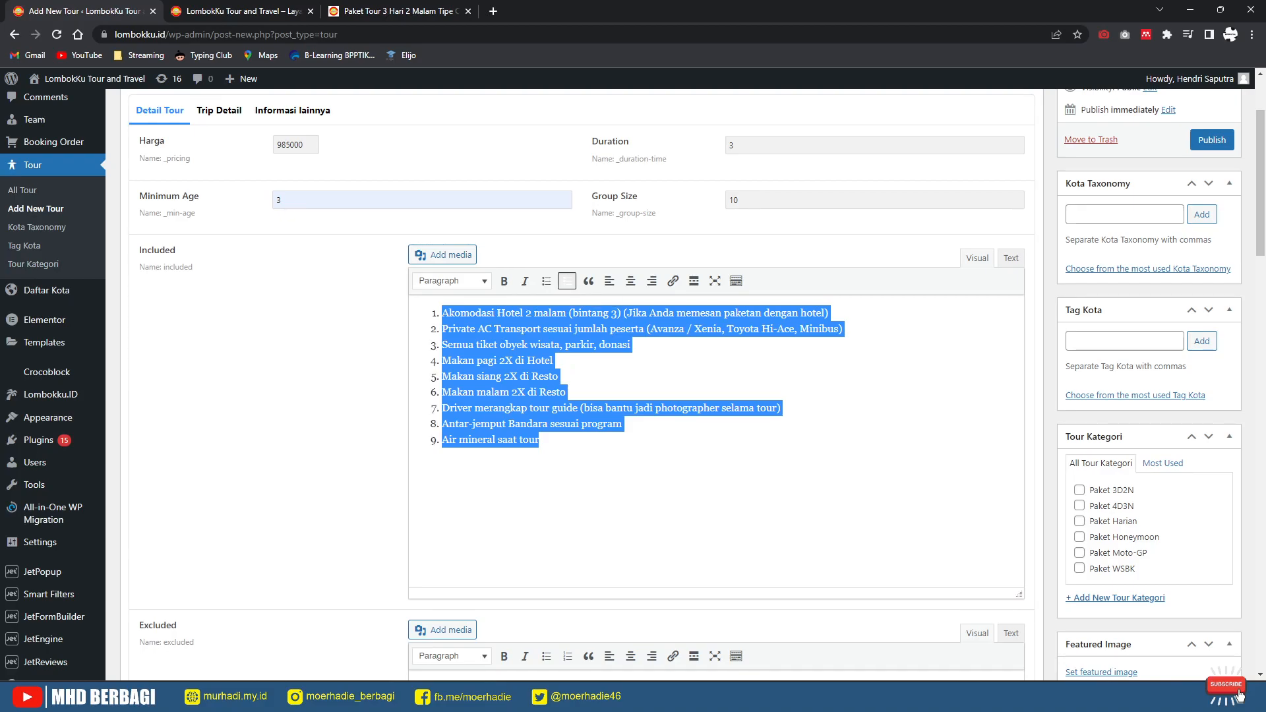
pyautogui.click(546, 281)
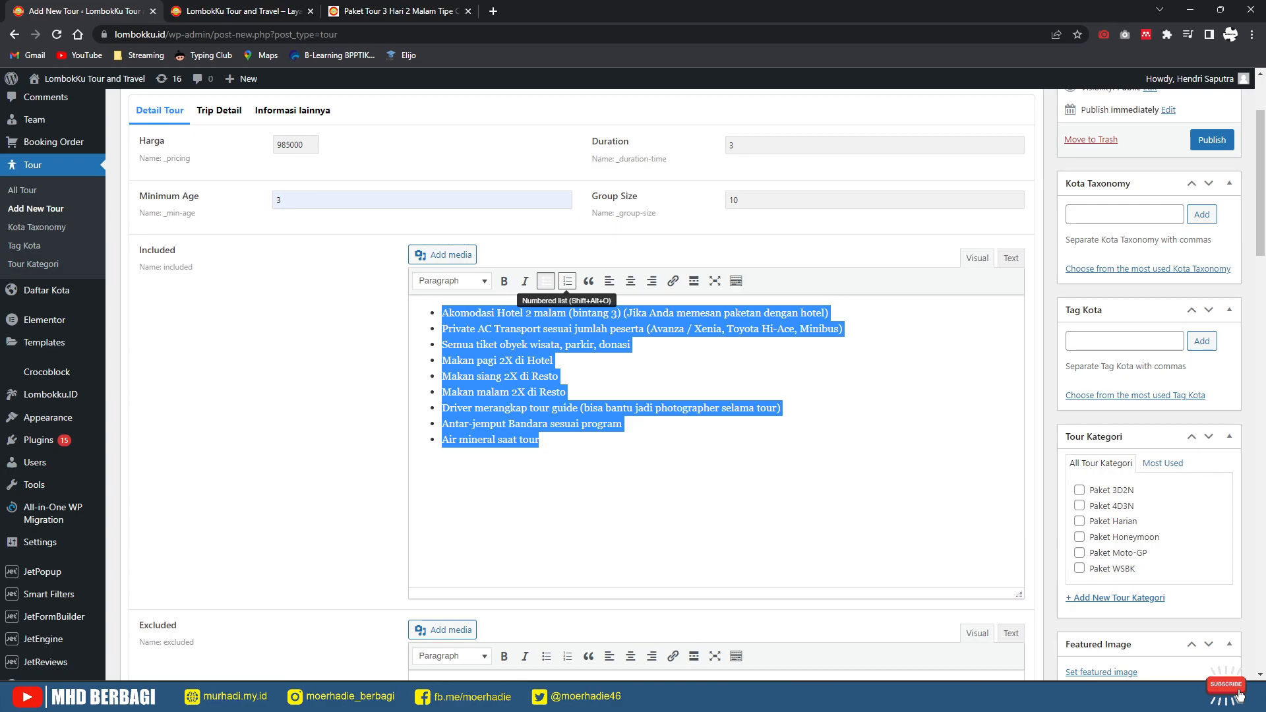
pyautogui.click(568, 281)
pyautogui.click(546, 281)
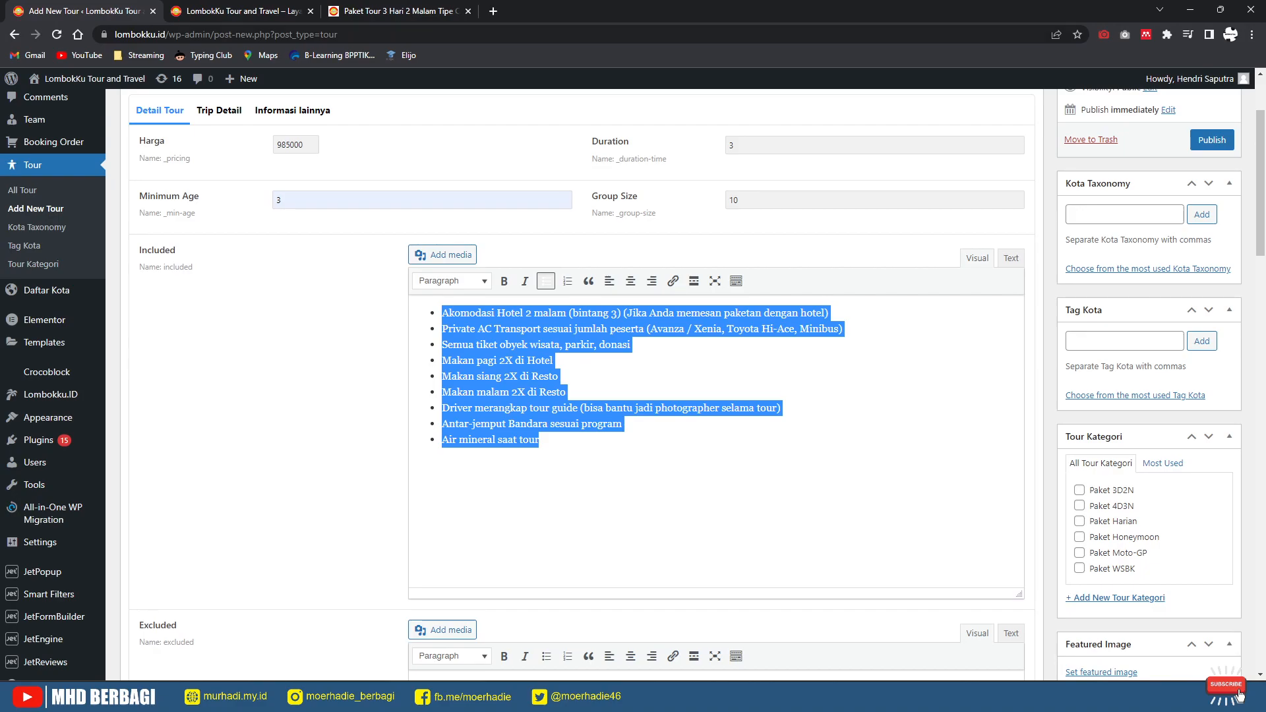
# Step: Copy the three Paket Belum Termasuk items from the reference tour page
pyautogui.click(377, 11)
pyautogui.moveTo(543, 493); pyautogui.dragTo(398, 450)
pyautogui.moveTo(391, 185); pyautogui.dragTo(399, 452)
pyautogui.hotkey('ctrl', 'c')
pyautogui.hotkey('ctrl', 'shift', 'Tab')
pyautogui.hotkey('ctrl', 'shift', 'Tab')
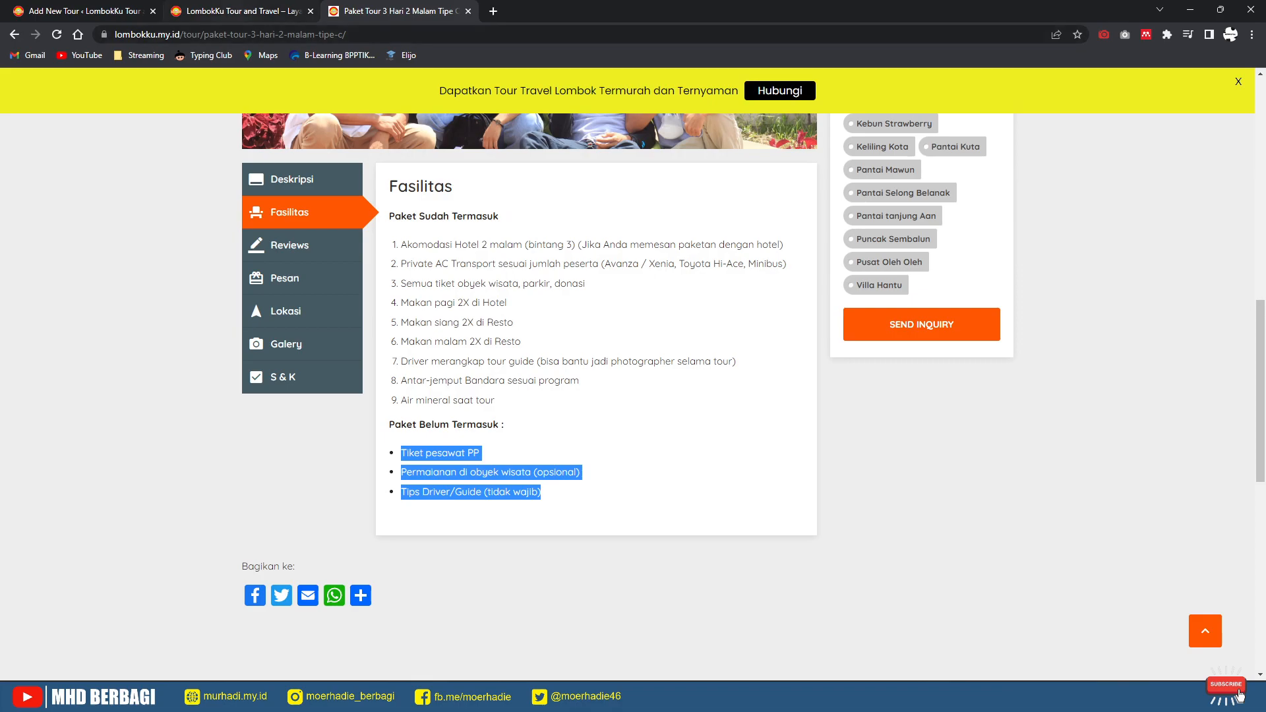
# Step: Paste the three not-included items, such as Tiket pesawat PP, into Excluded
pyautogui.scroll(-3, 717, 395)
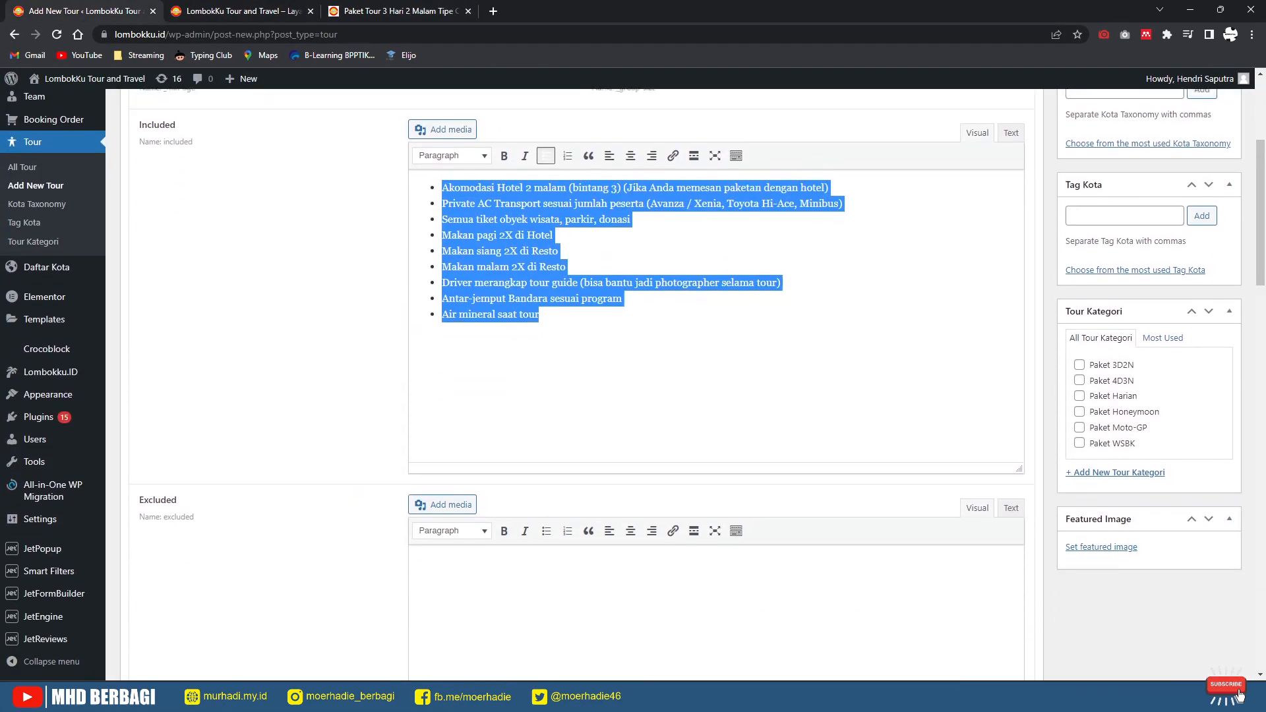
pyautogui.click(417, 490)
pyautogui.hotkey('ctrl', 'v')
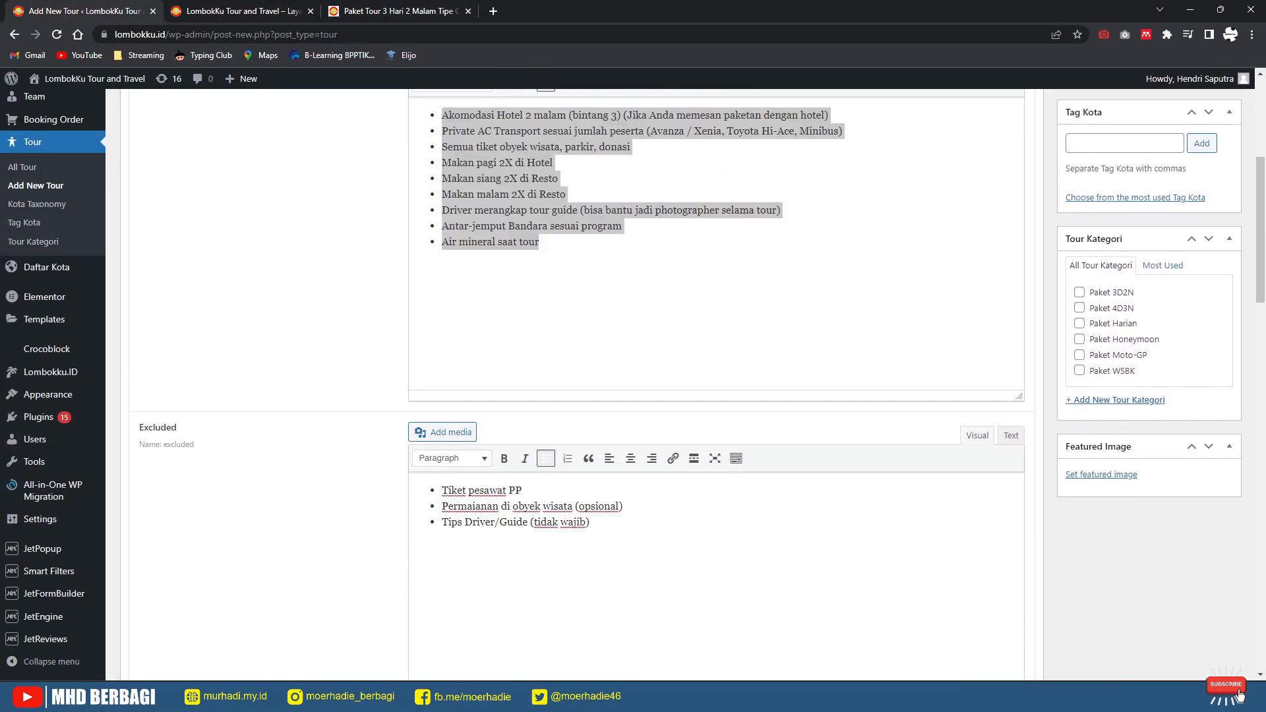
pyautogui.scroll(-3, 716, 382)
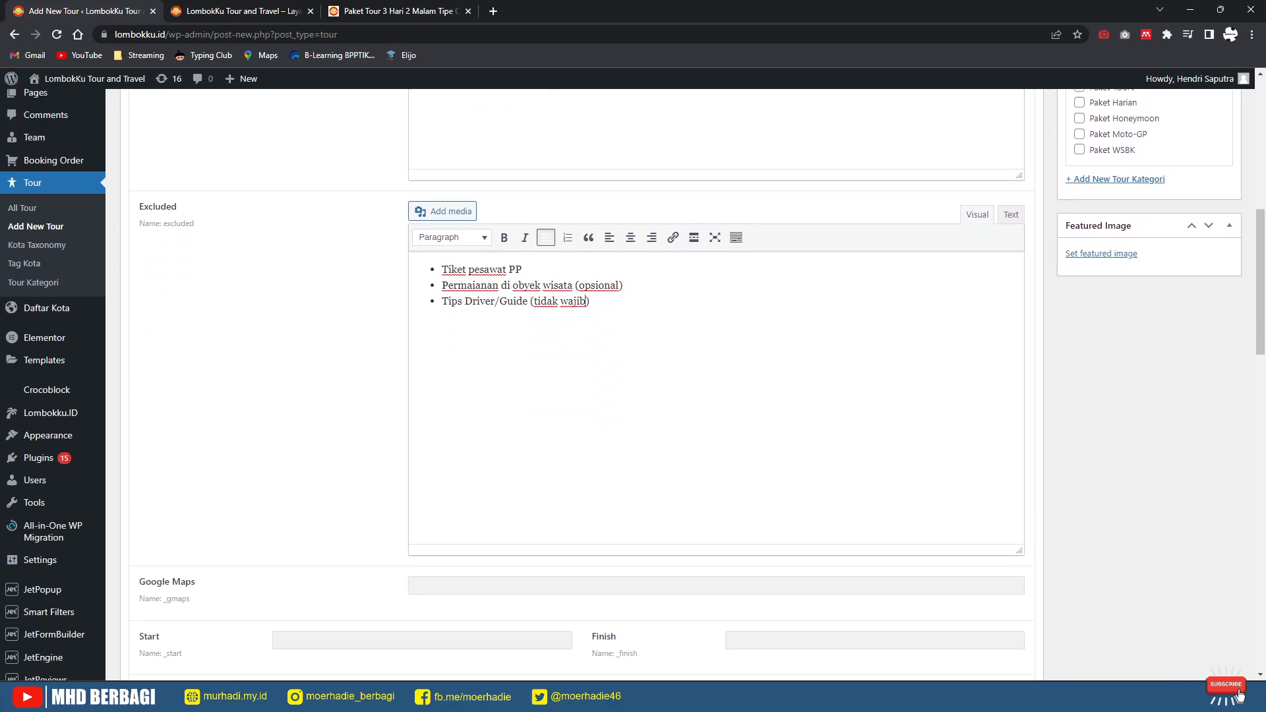
pyautogui.scroll(8, 716, 382)
pyautogui.scroll(1, 717, 383)
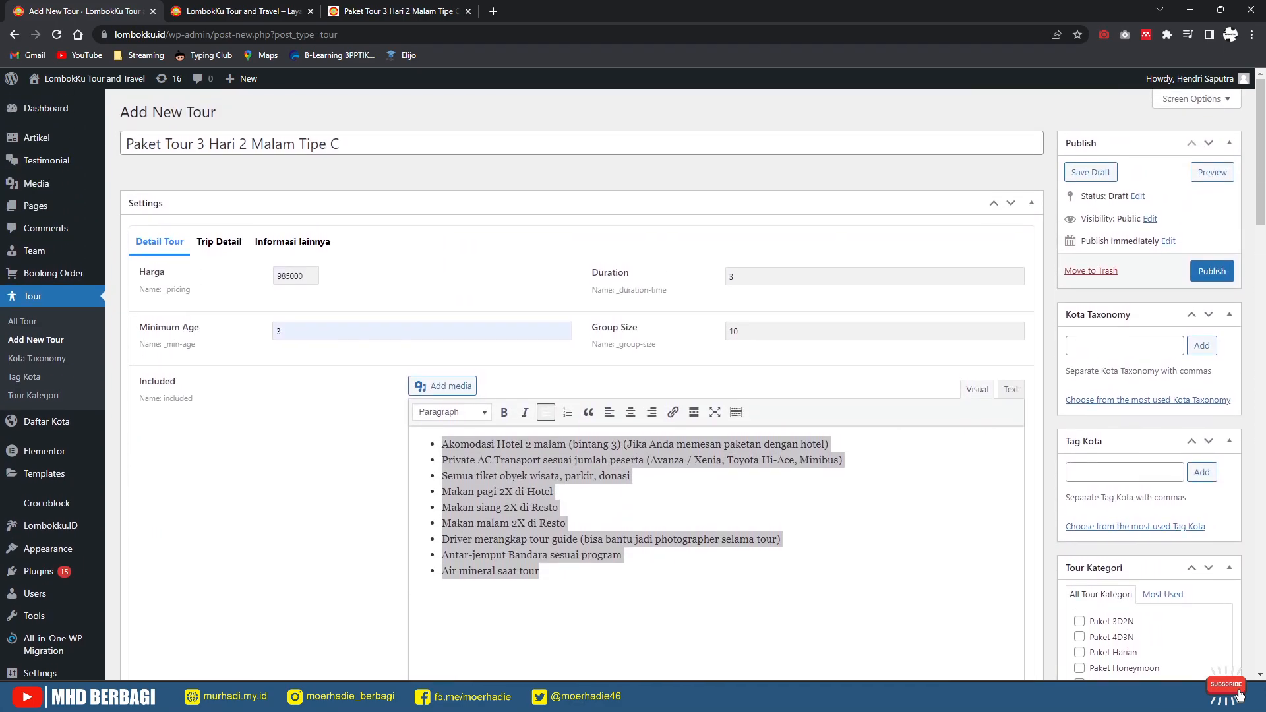
pyautogui.scroll(-10, 716, 383)
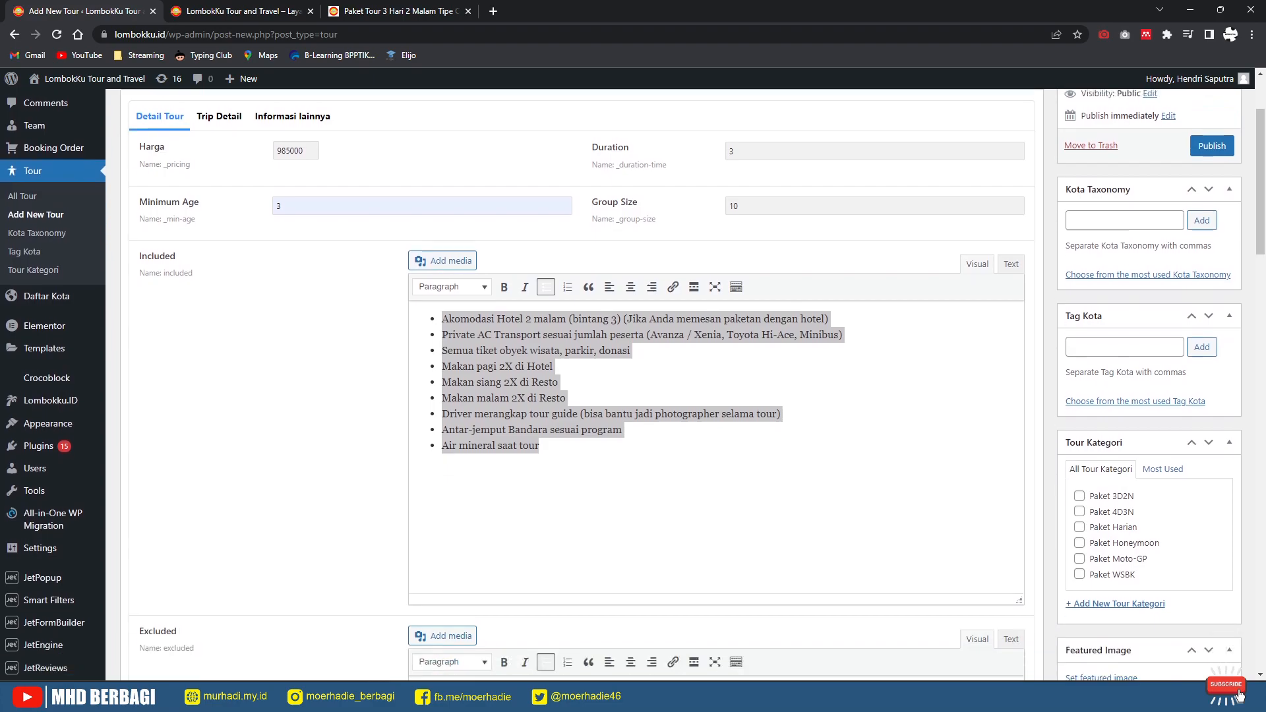
pyautogui.scroll(-7, 716, 383)
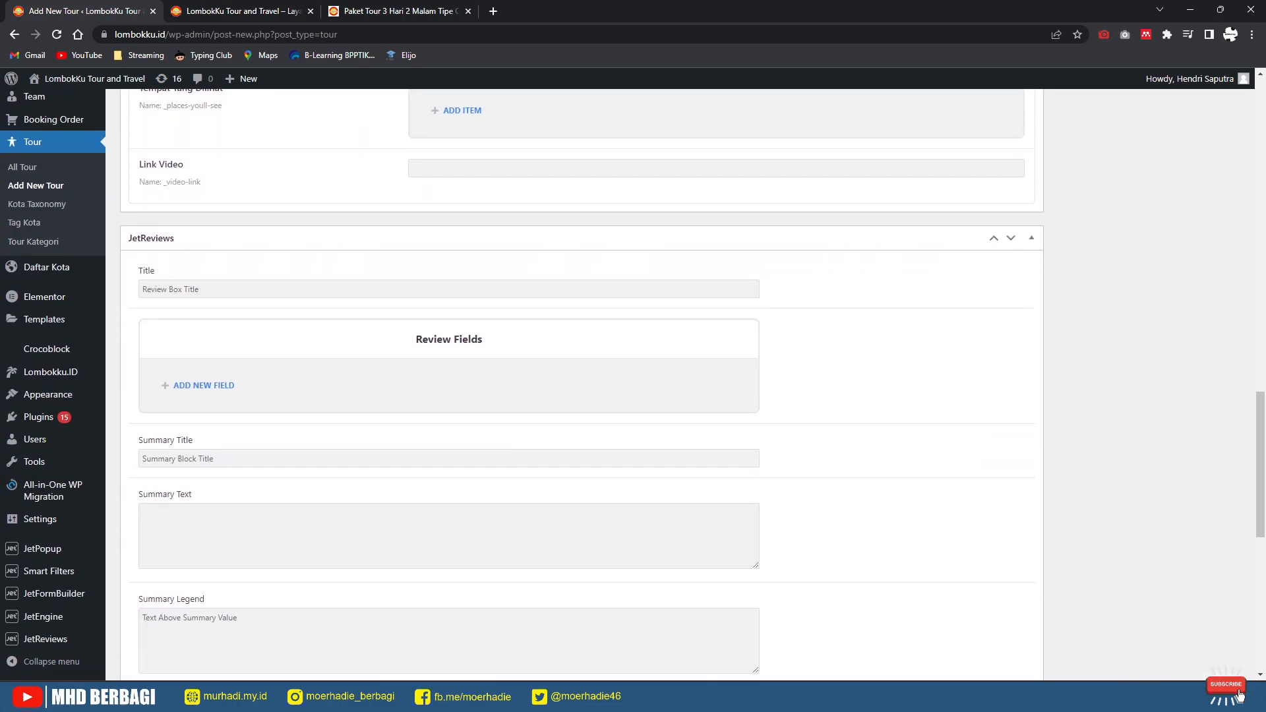
pyautogui.scroll(-3, 717, 382)
pyautogui.scroll(6, 716, 382)
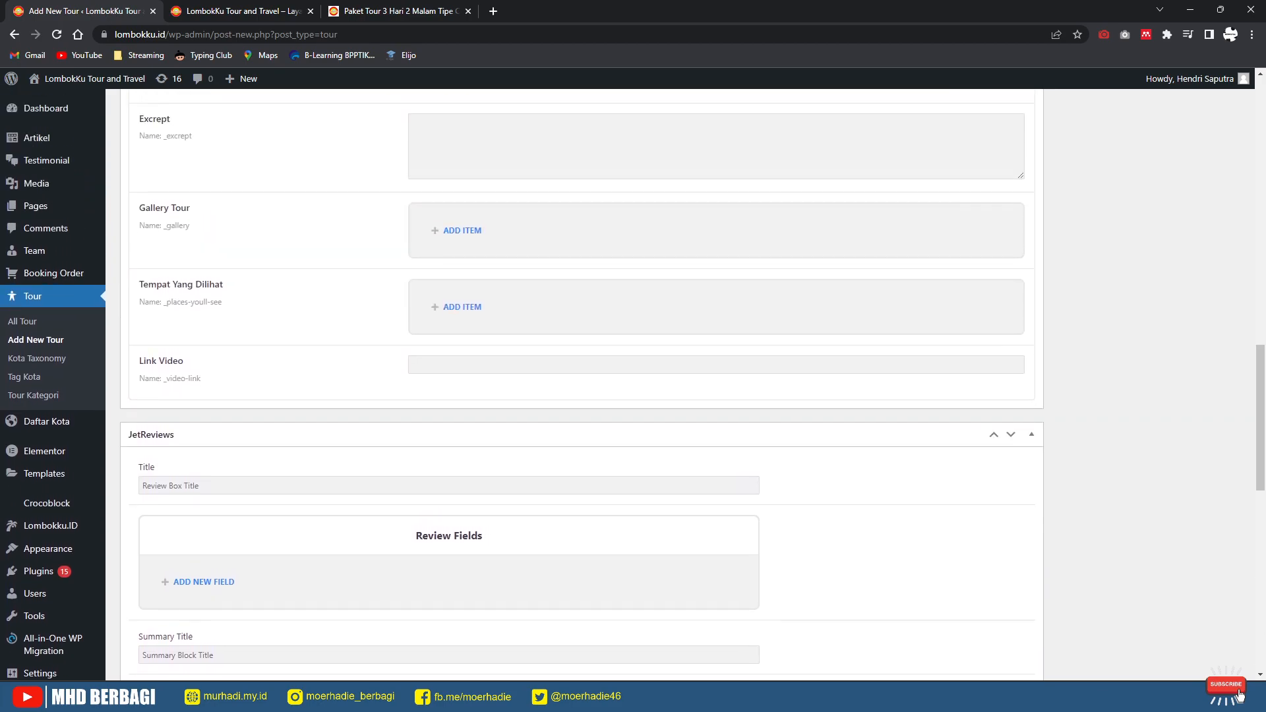
pyautogui.scroll(8, 717, 383)
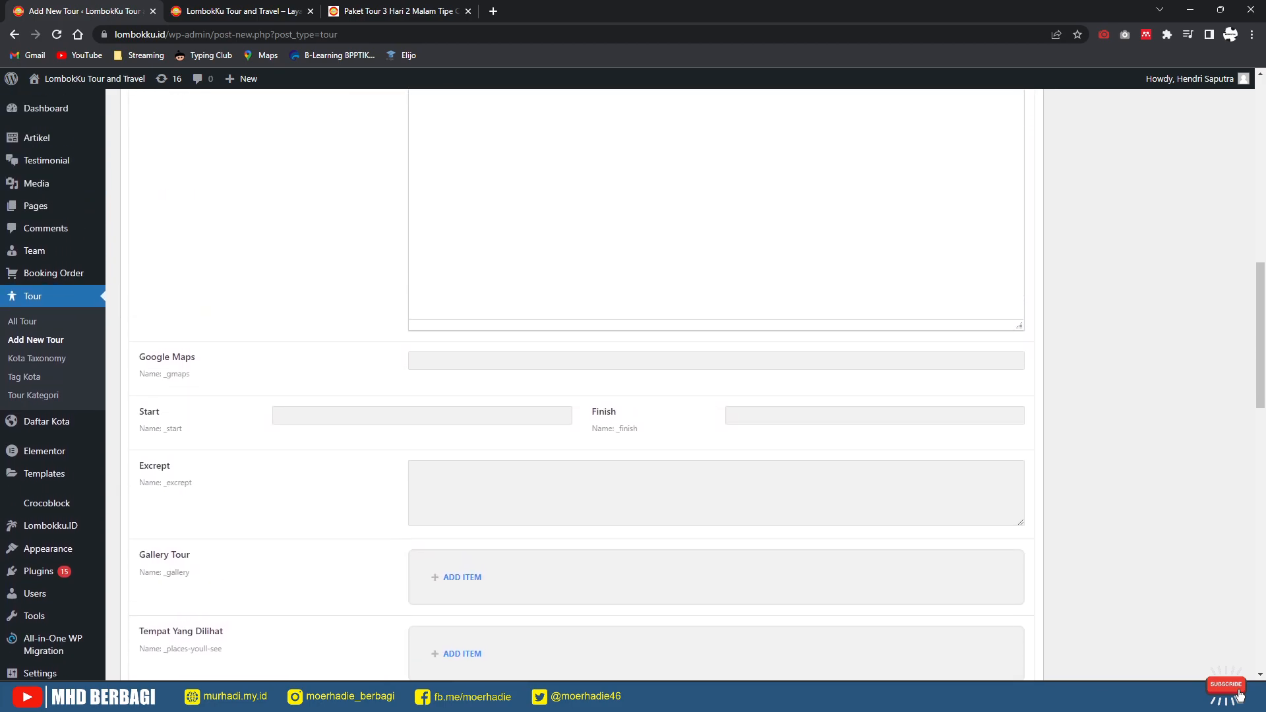
pyautogui.scroll(-3, 716, 383)
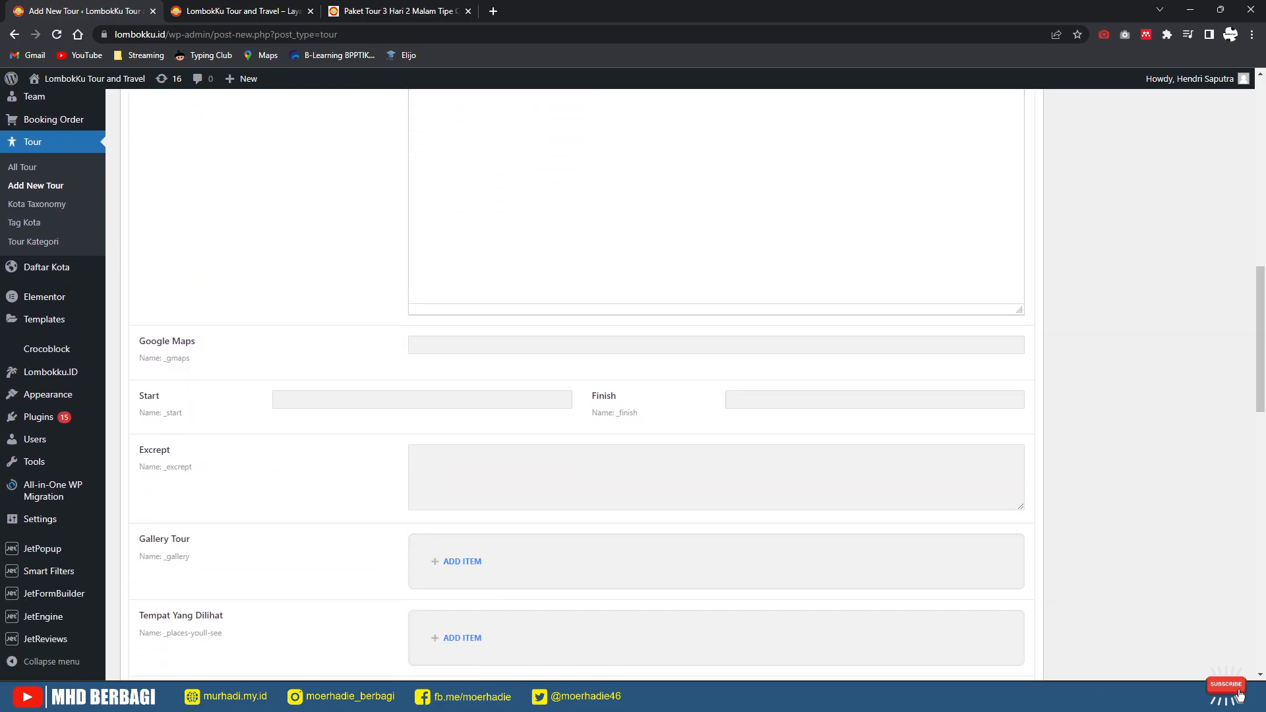
pyautogui.scroll(8, 717, 382)
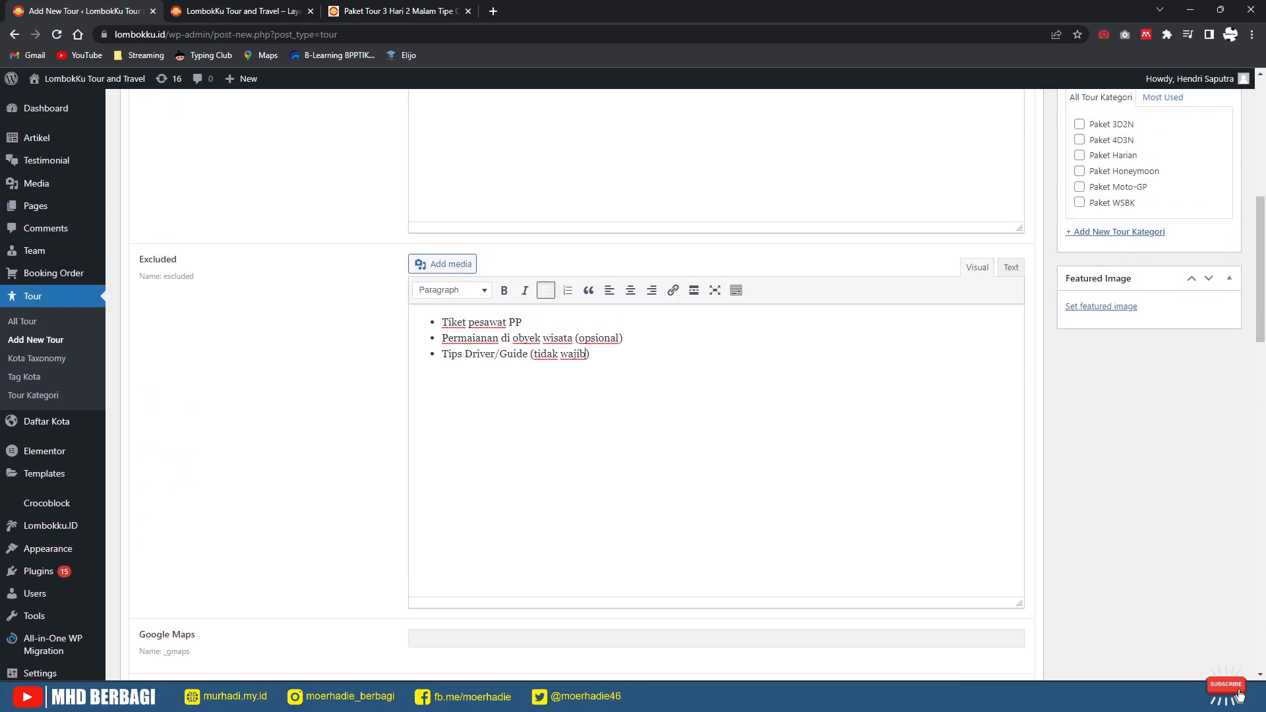
pyautogui.scroll(3, 717, 383)
# Step: Open the reference tour's Deskripsi itinerary and select 'Adat Sade' from day one
pyautogui.click(400, 11)
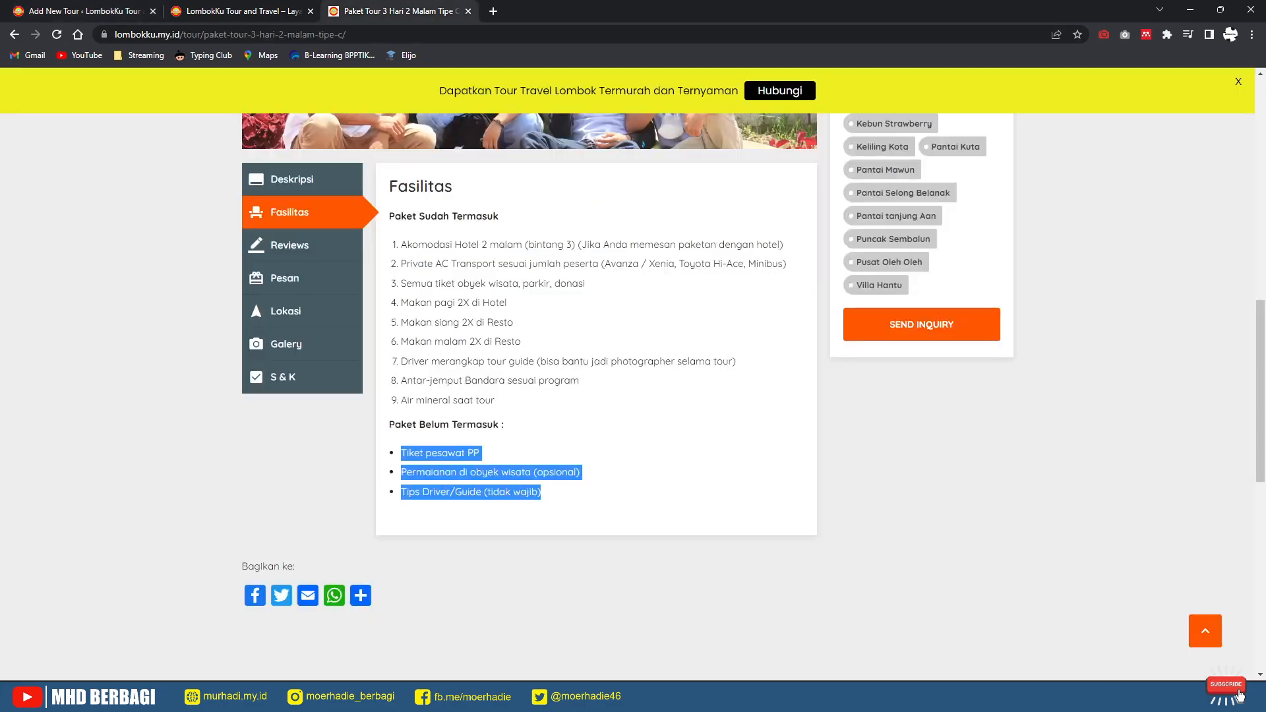
pyautogui.click(292, 180)
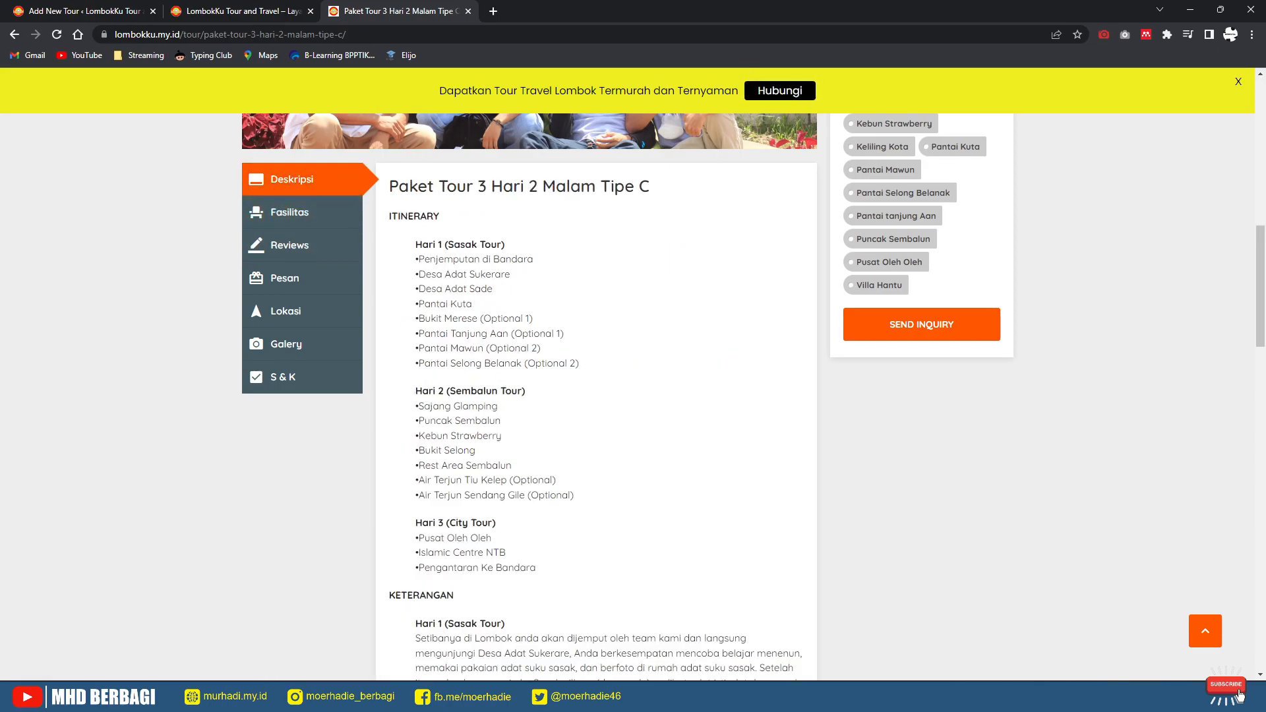
pyautogui.moveTo(493, 289); pyautogui.dragTo(442, 289)
# Step: Search YouTube for 'Adat Sade' in a new tab
pyautogui.hotkey('ctrl', 't')
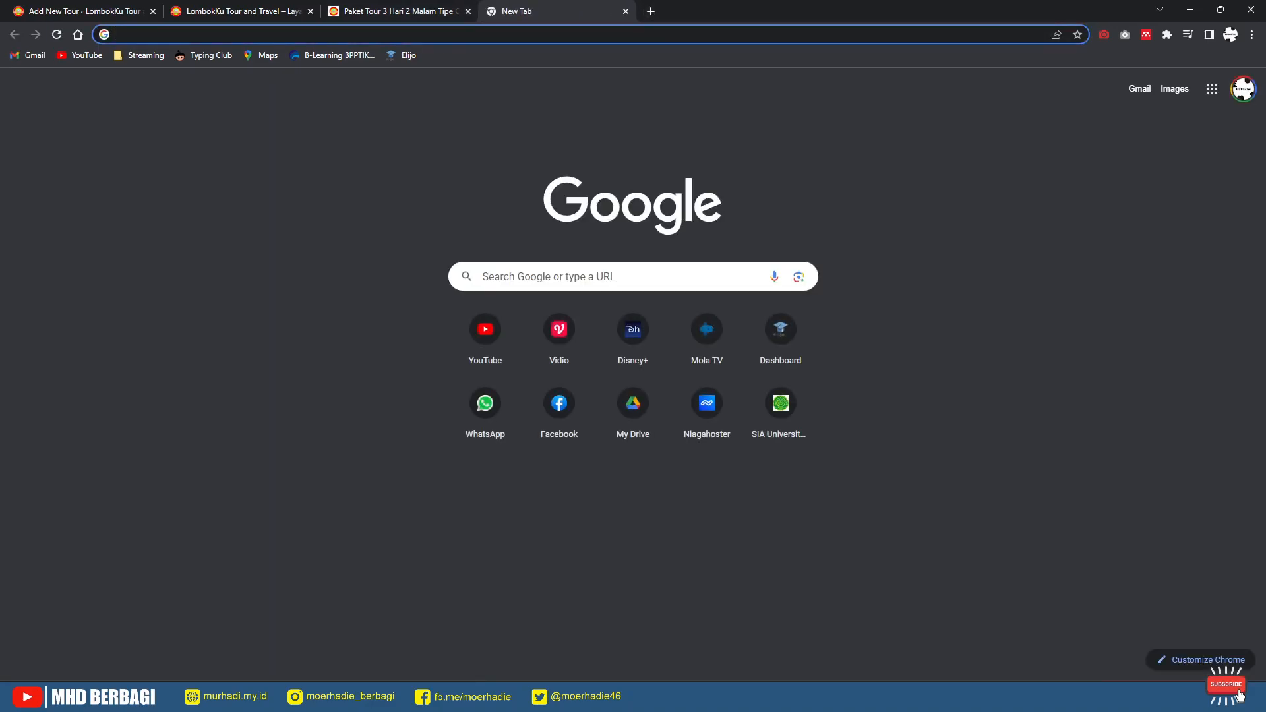
pyautogui.write('y')
pyautogui.press('Return')
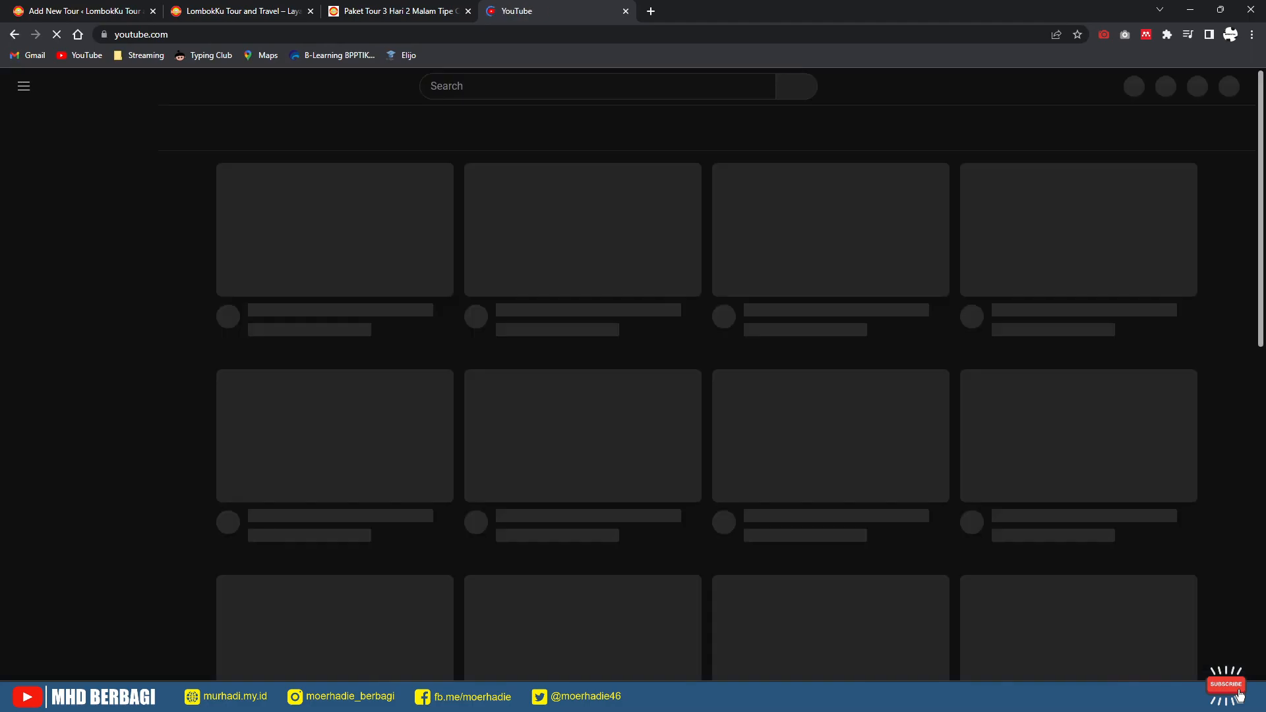
pyautogui.write('Adat Sade')
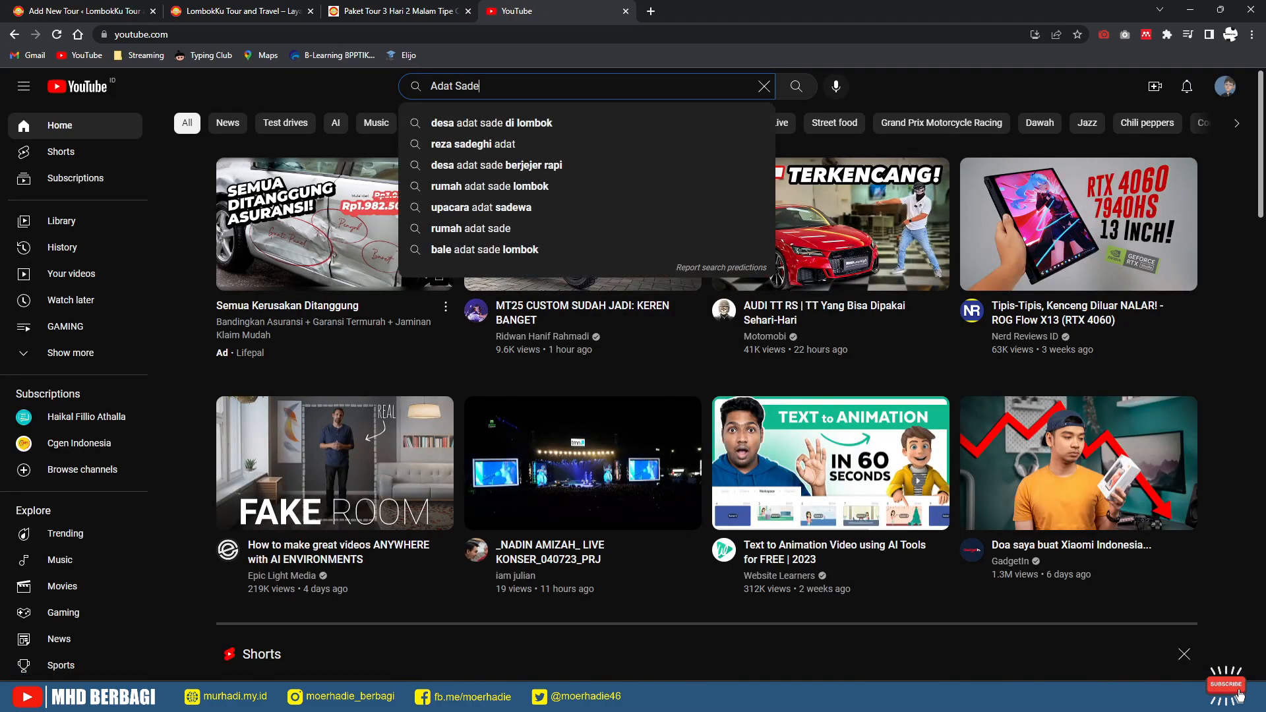
pyautogui.press('Return')
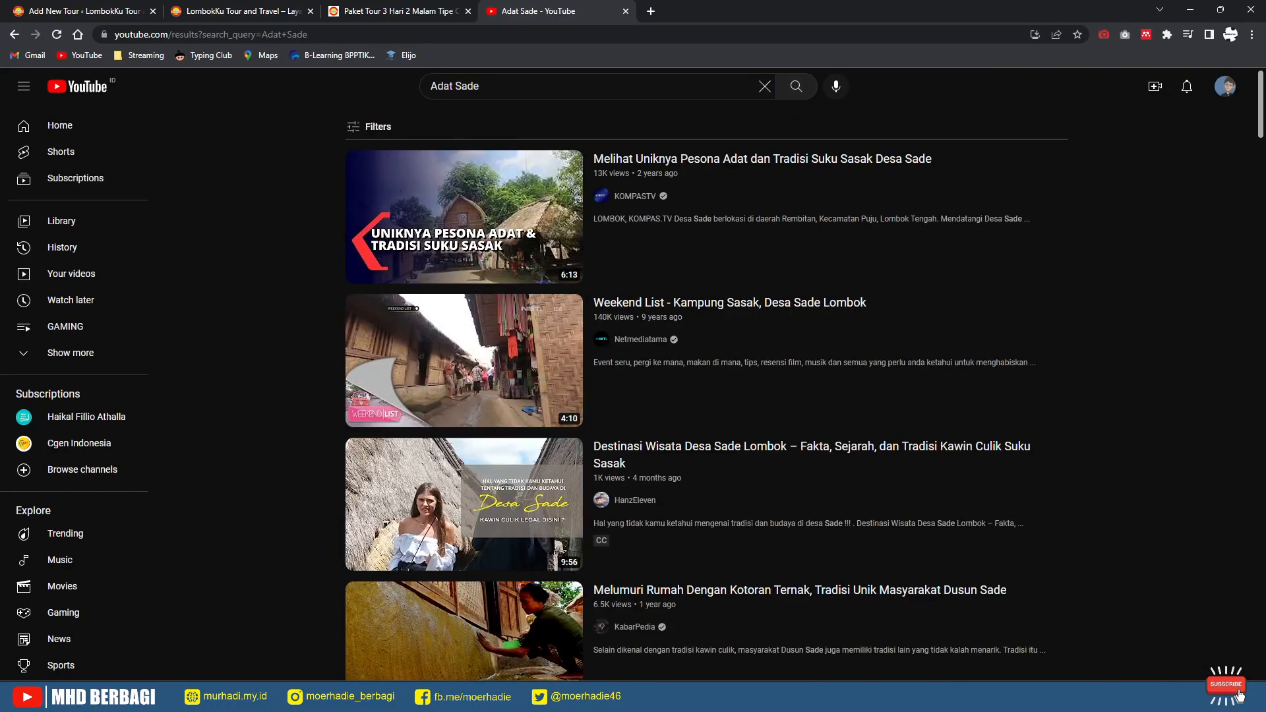
# Step: Copy the link of the Mengunjungi Desa Sade, Pulau Lombok (2022) video
pyautogui.scroll(-2, 462, 369)
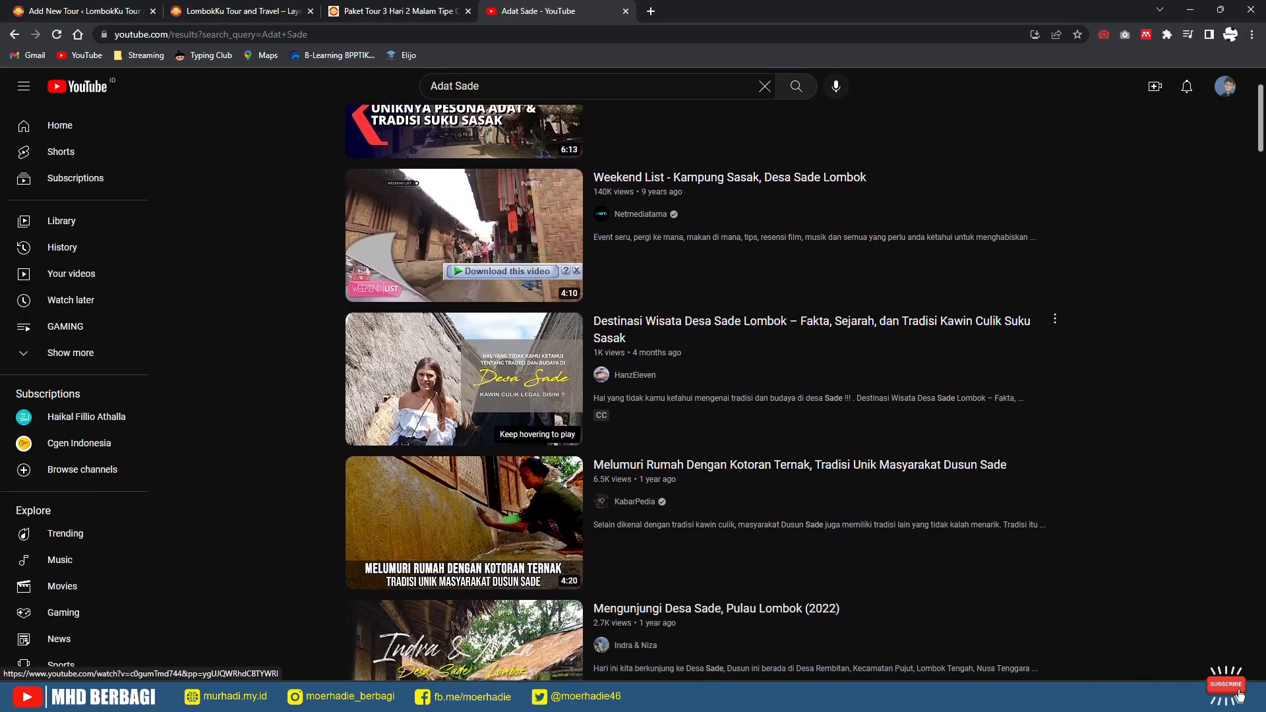
pyautogui.scroll(-3, 462, 396)
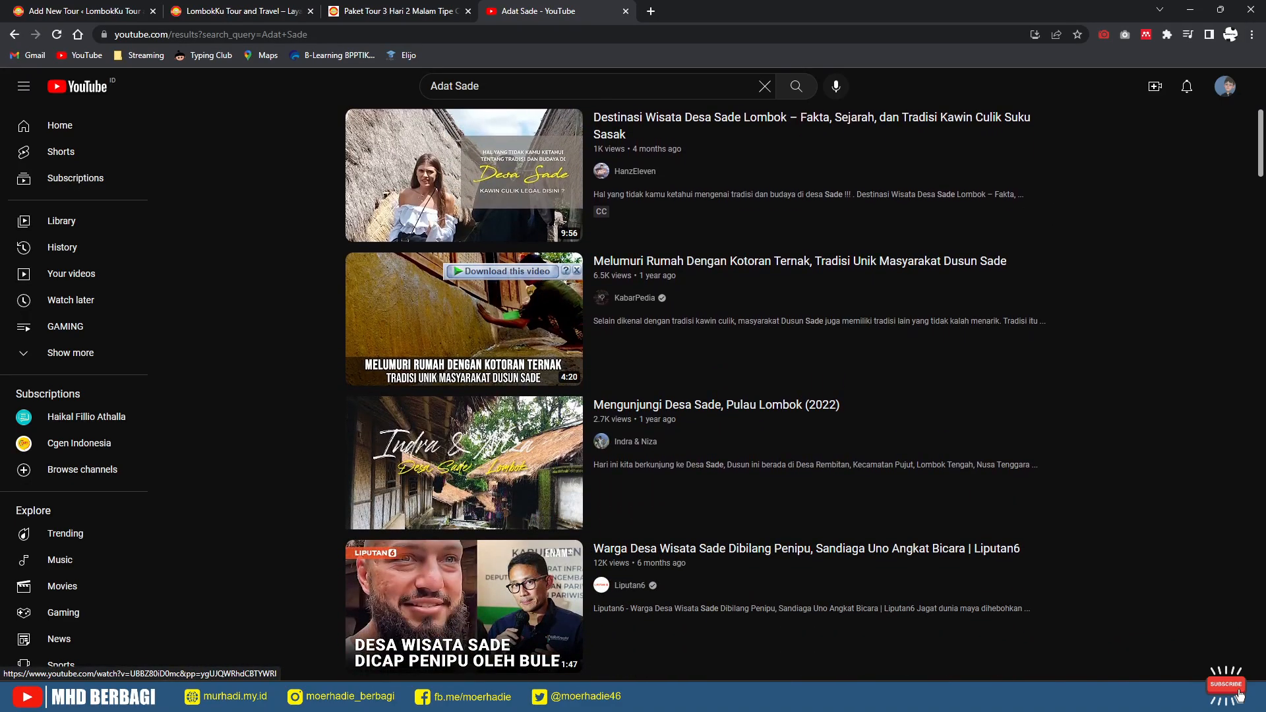
pyautogui.rightClick(508, 459)
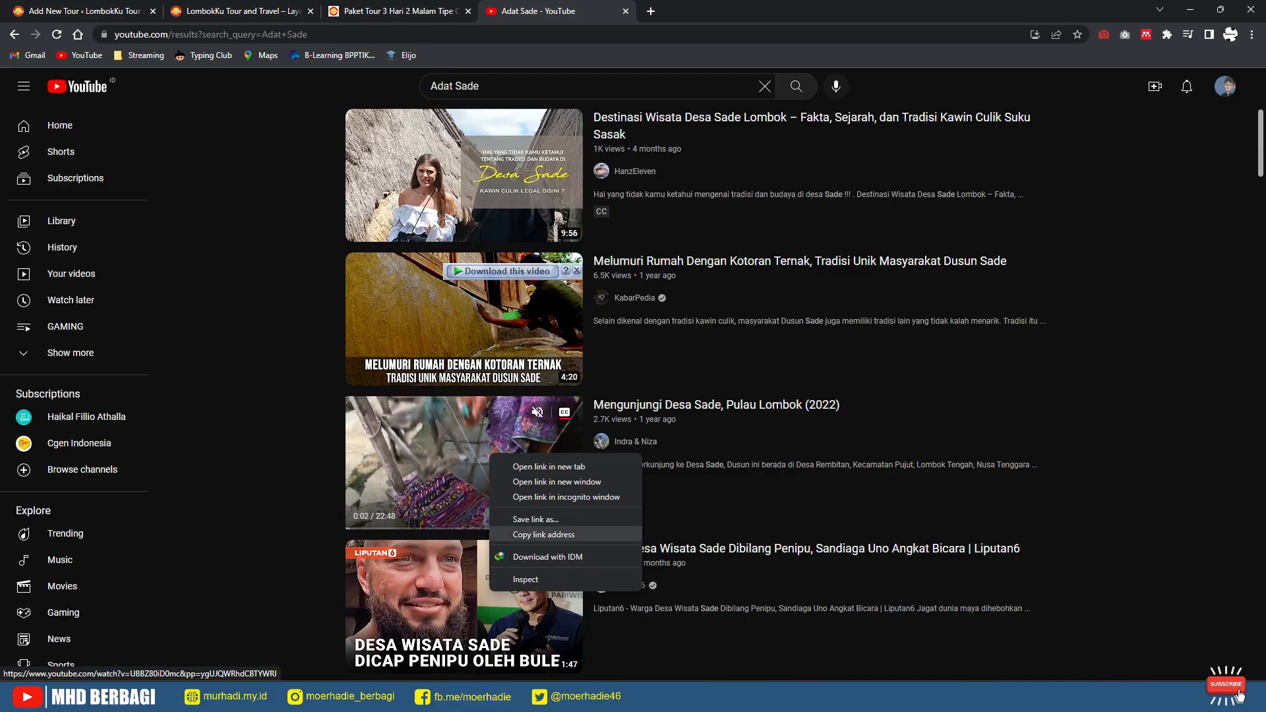
pyautogui.click(544, 535)
# Step: Paste the copied Desa Sade video link into the tour's Link Video field
pyautogui.click(85, 11)
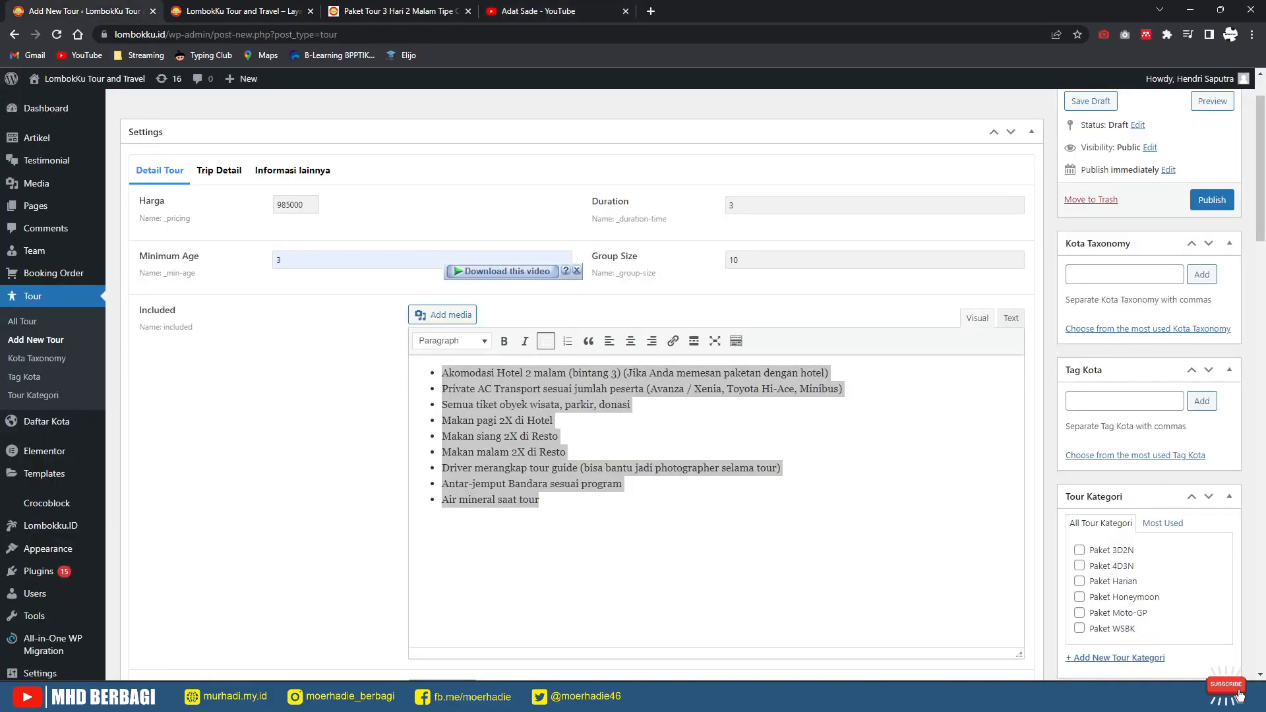
pyautogui.scroll(-10, 581, 382)
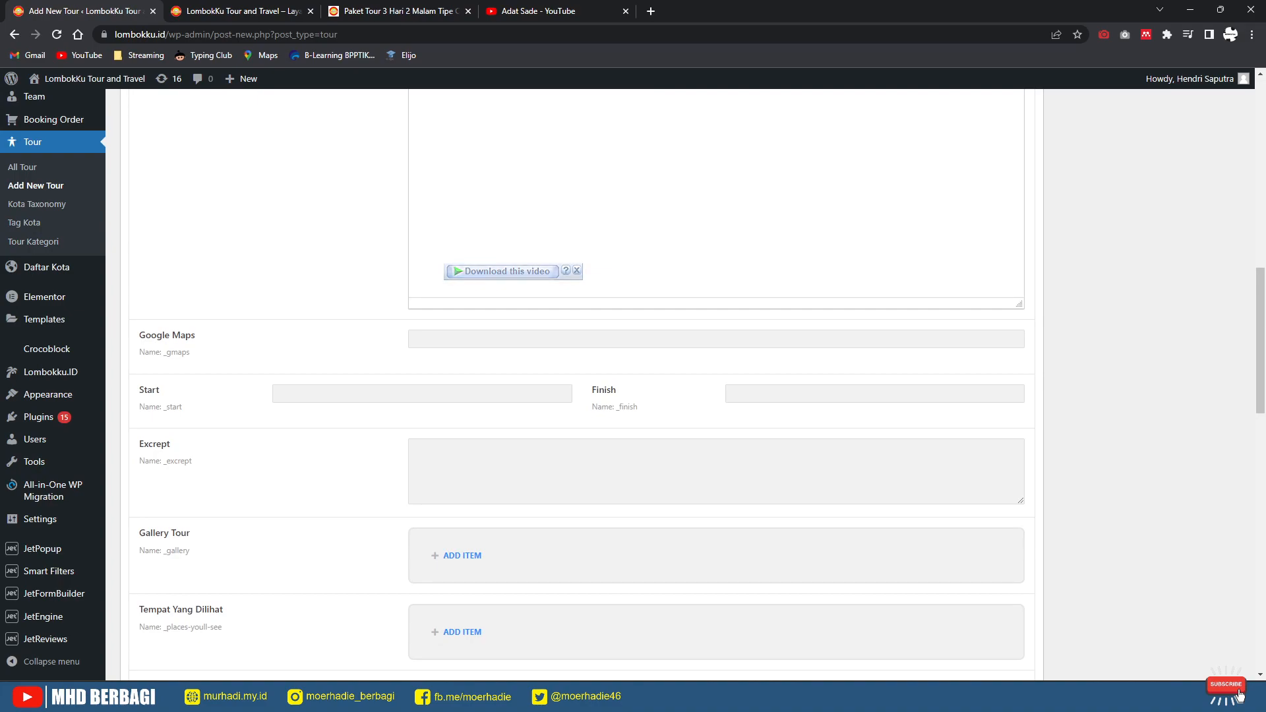
pyautogui.scroll(3, 581, 383)
pyautogui.scroll(-8, 580, 382)
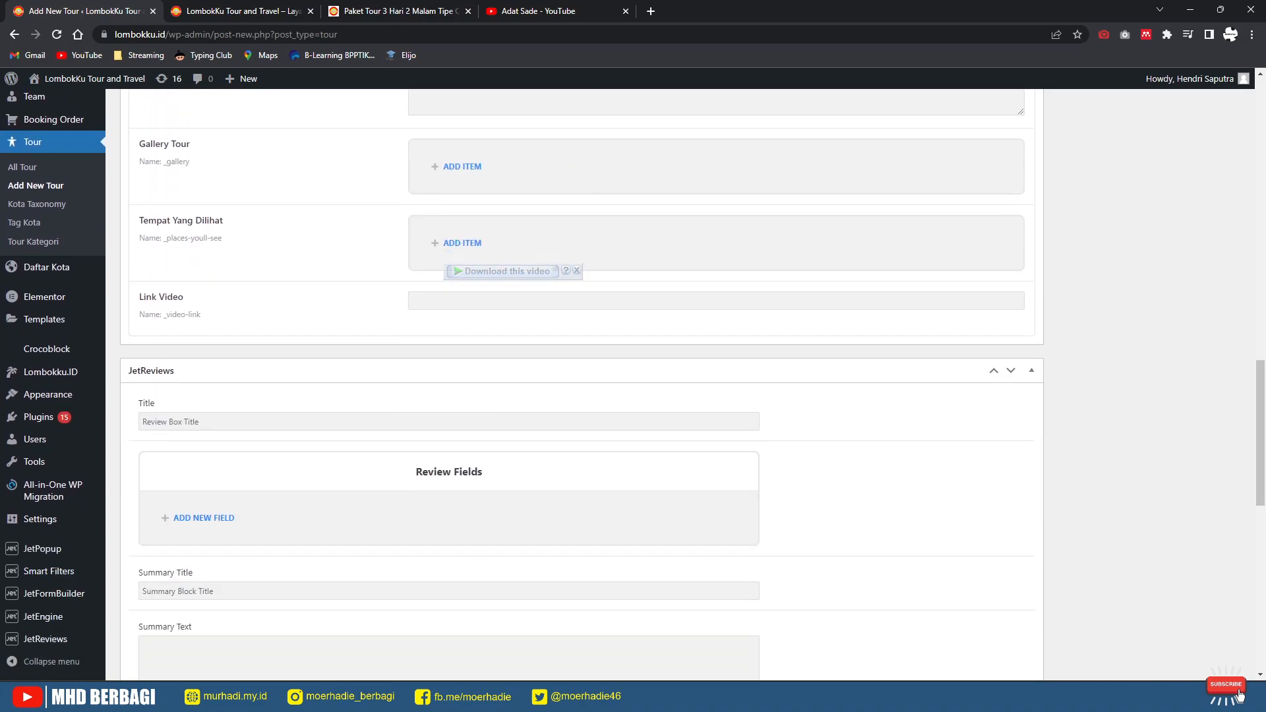
pyautogui.click(488, 294)
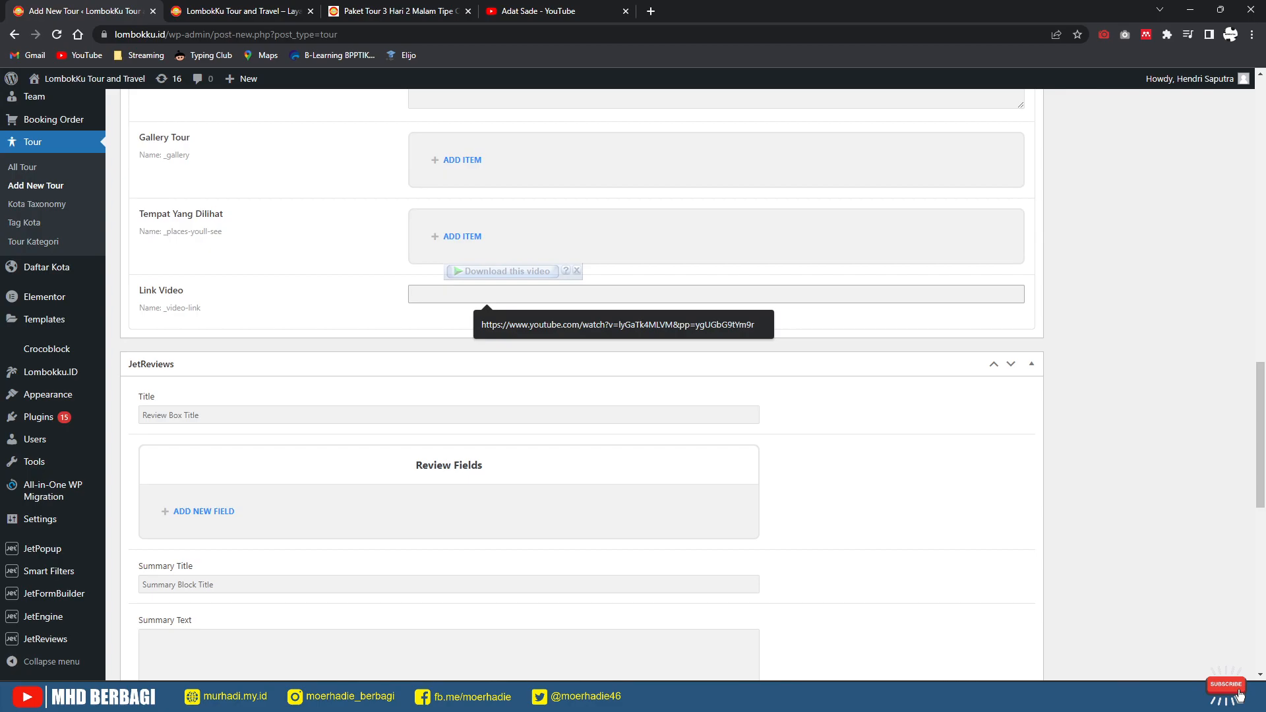
pyautogui.press('Down')
pyautogui.press('Return')
# Step: Place the cursor in the Google Maps field, then start a fresh browser tab
pyautogui.scroll(5, 580, 383)
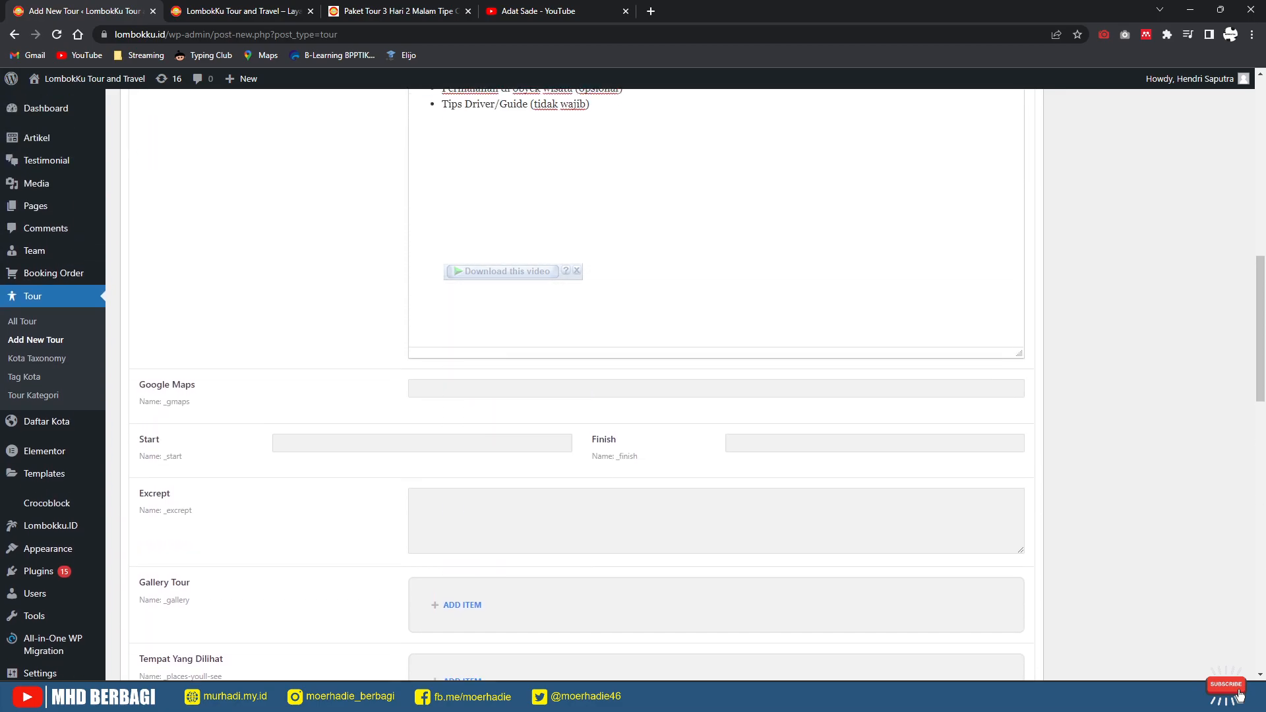
pyautogui.scroll(1, 698, 385)
pyautogui.click(422, 403)
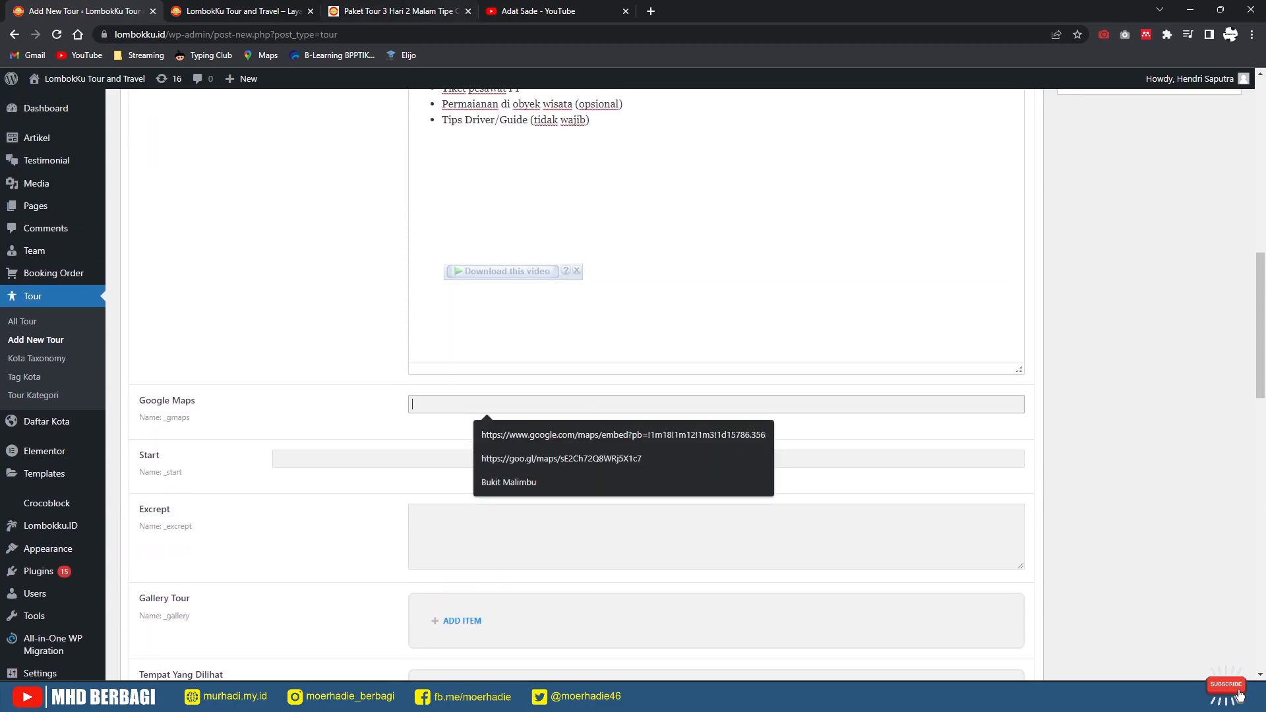
pyautogui.hotkey('ctrl', '4')
pyautogui.hotkey('ctrl', 't')
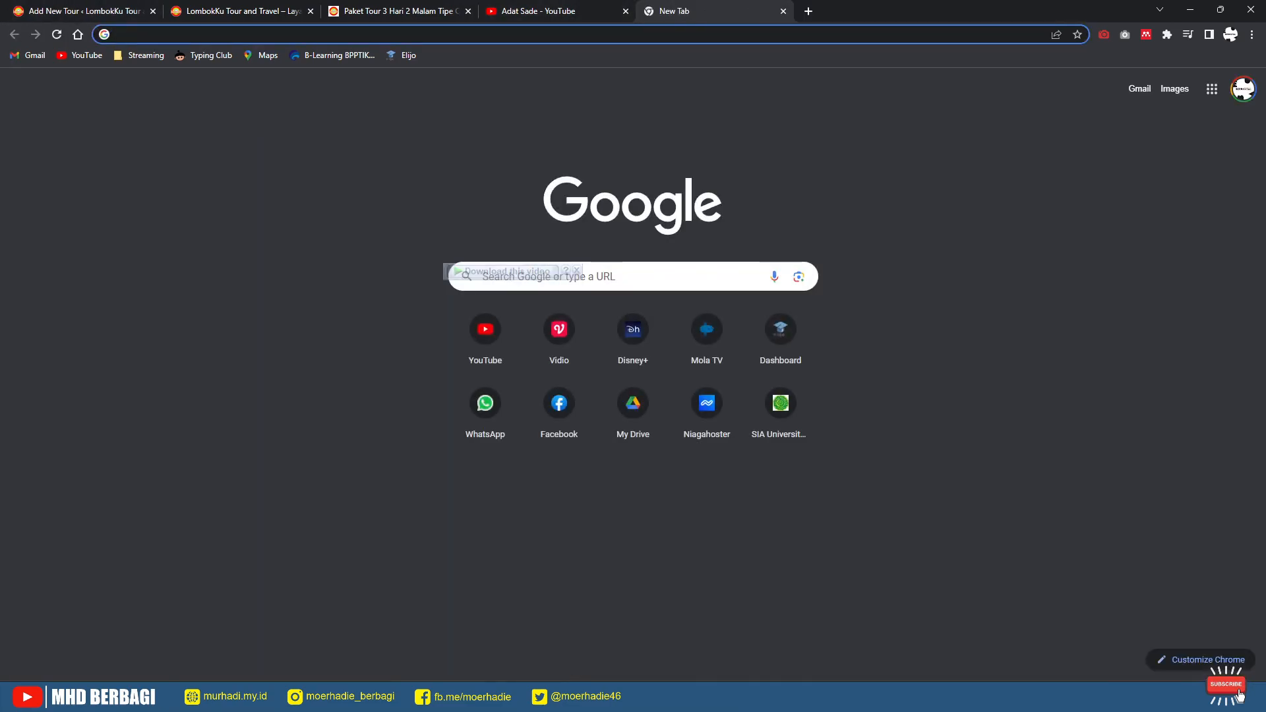
# Step: Copy the 'Adat Sade' search text from the YouTube results
pyautogui.write('des')
pyautogui.press('BackSpace')
pyautogui.press('BackSpace')
pyautogui.press('BackSpace')
pyautogui.hotkey('ctrl', 'v')
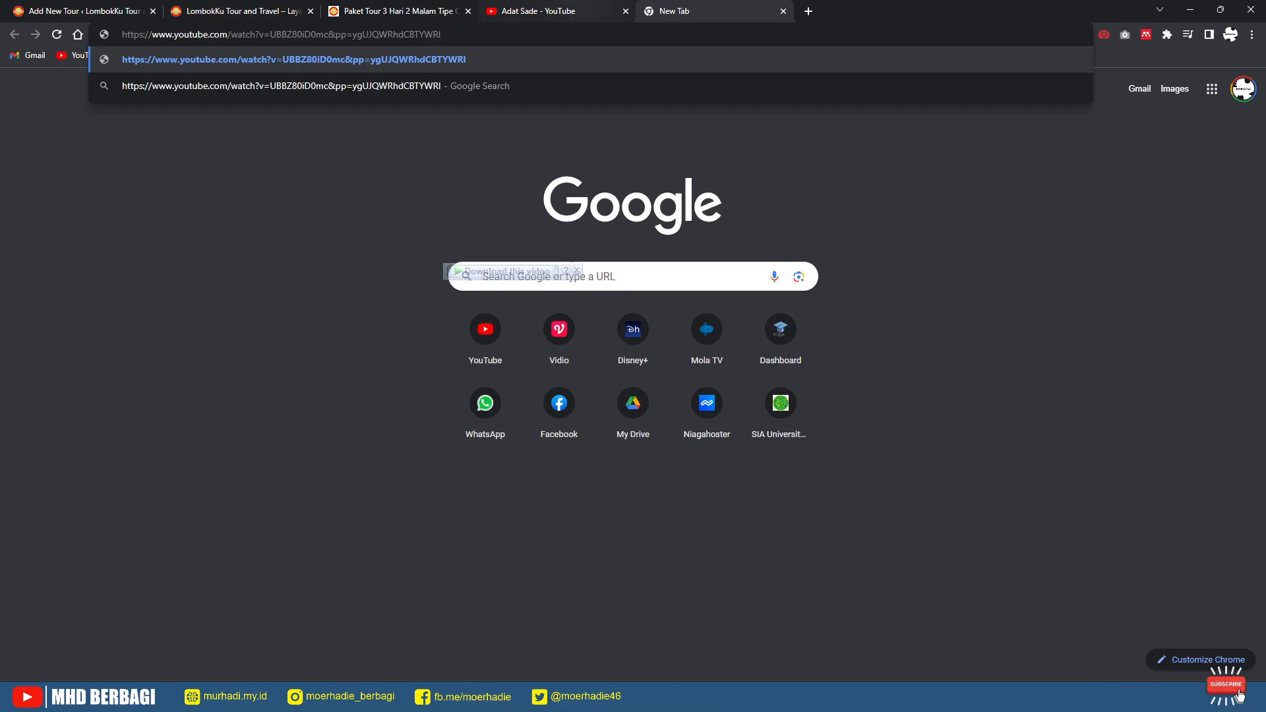
pyautogui.hotkey('ctrl', '4')
pyautogui.scroll(2, 465, 277)
pyautogui.tripleClick(456, 86)
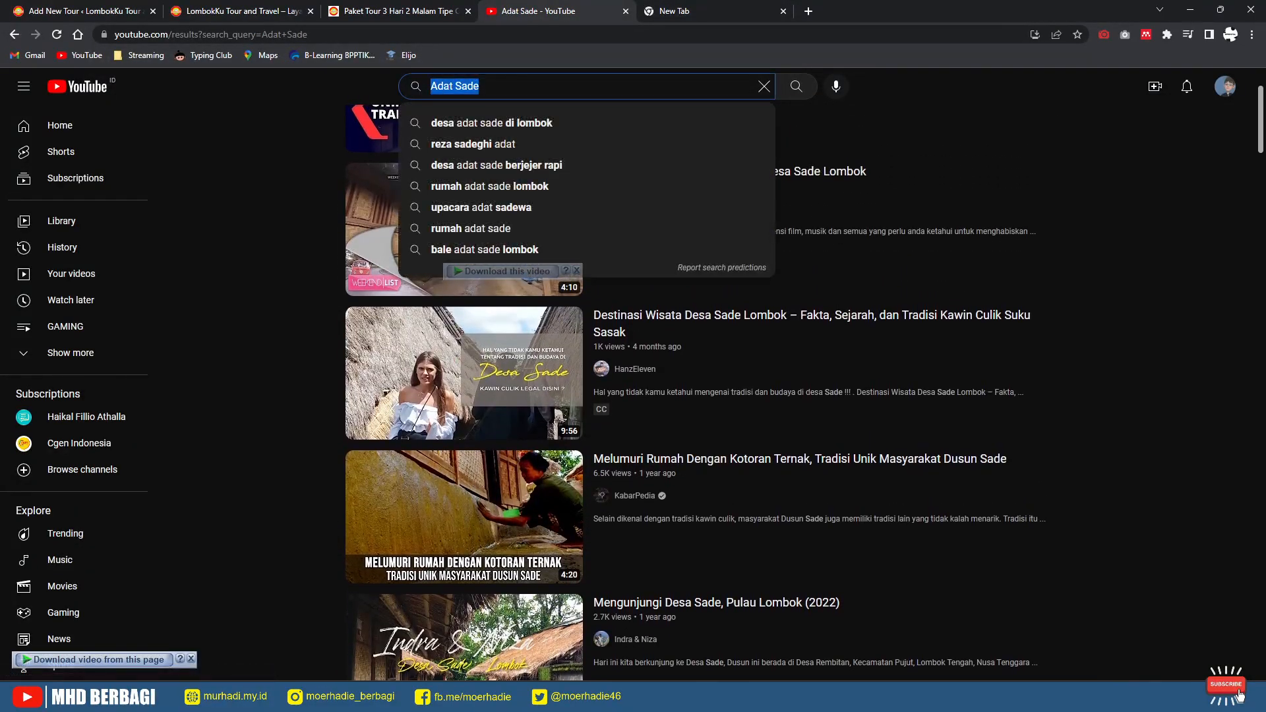
# Step: Search Google for 'Adat Sade' and switch to its Maps results
pyautogui.click(711, 11)
pyautogui.hotkey('ctrl', 'a')
pyautogui.hotkey('ctrl', 'v')
pyautogui.press('Return')
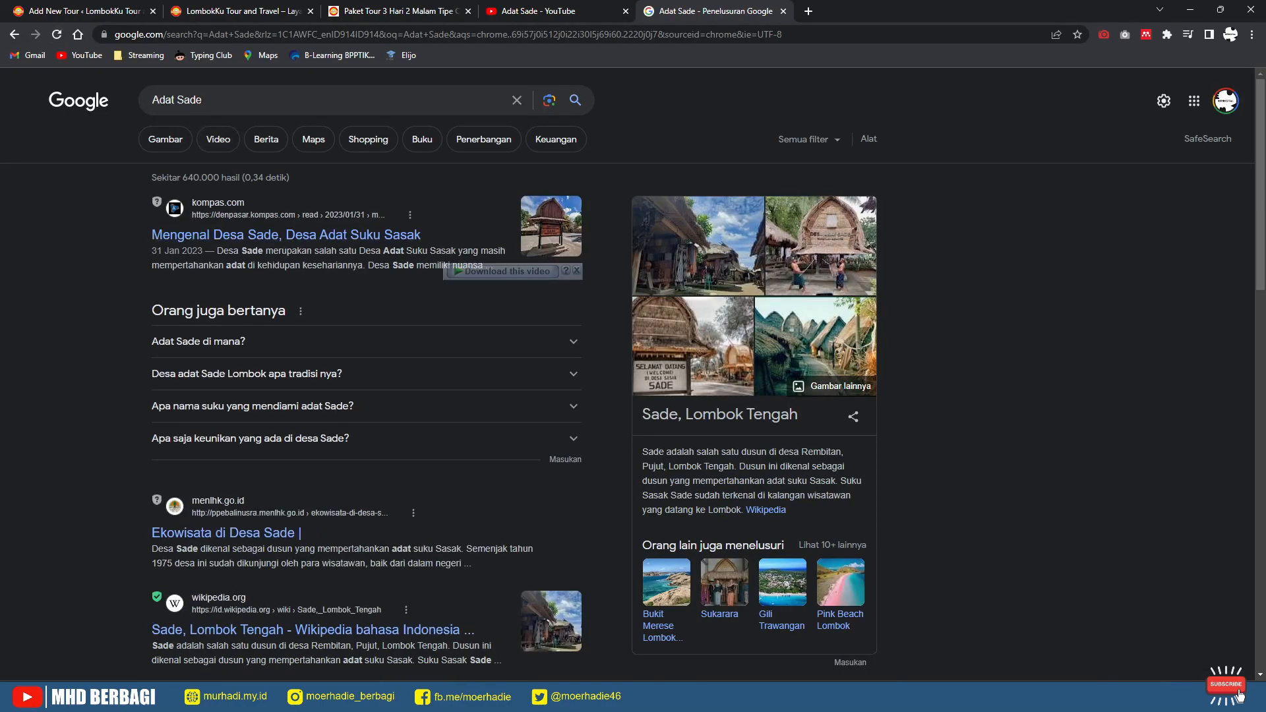
pyautogui.scroll(-3, 330, 432)
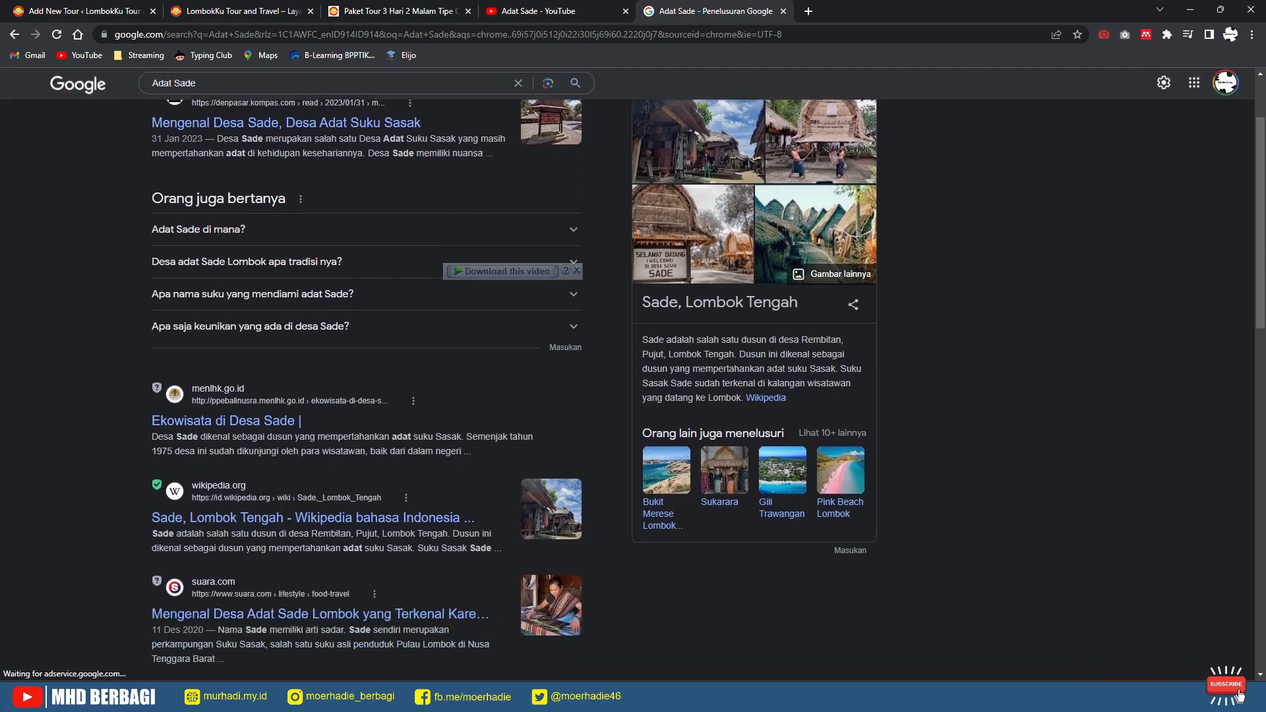
pyautogui.scroll(3, 330, 433)
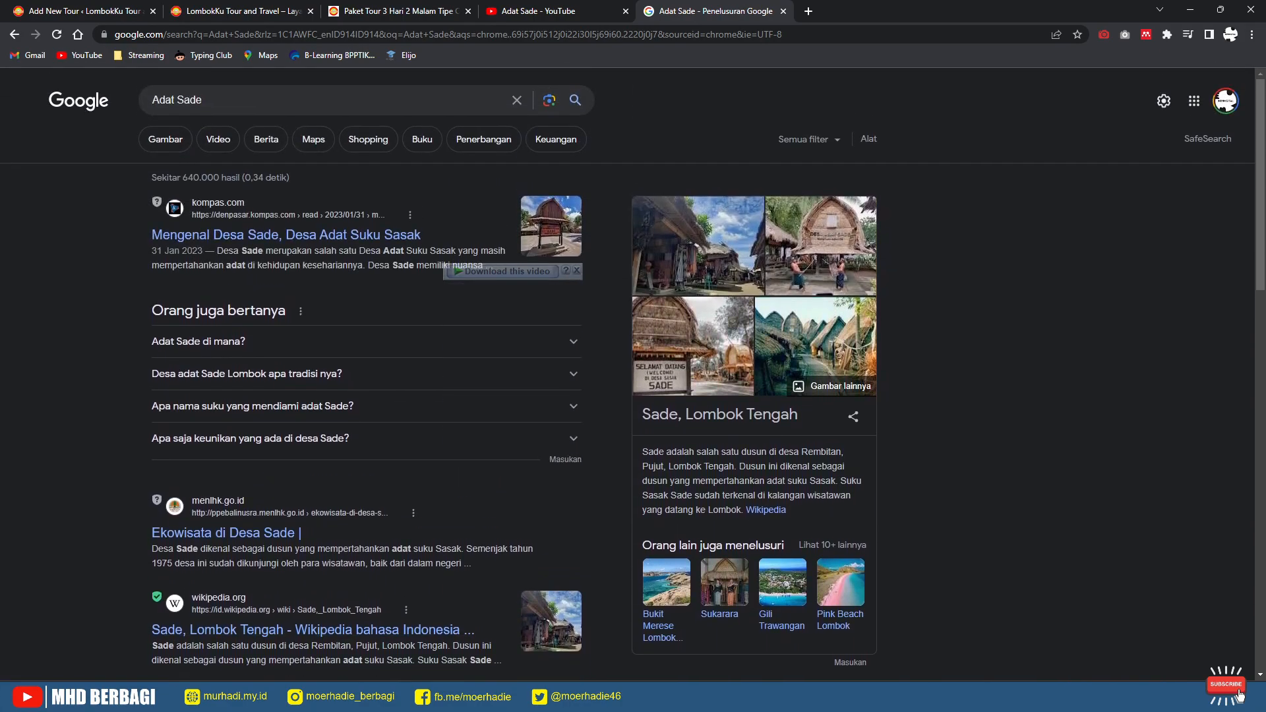
pyautogui.click(313, 140)
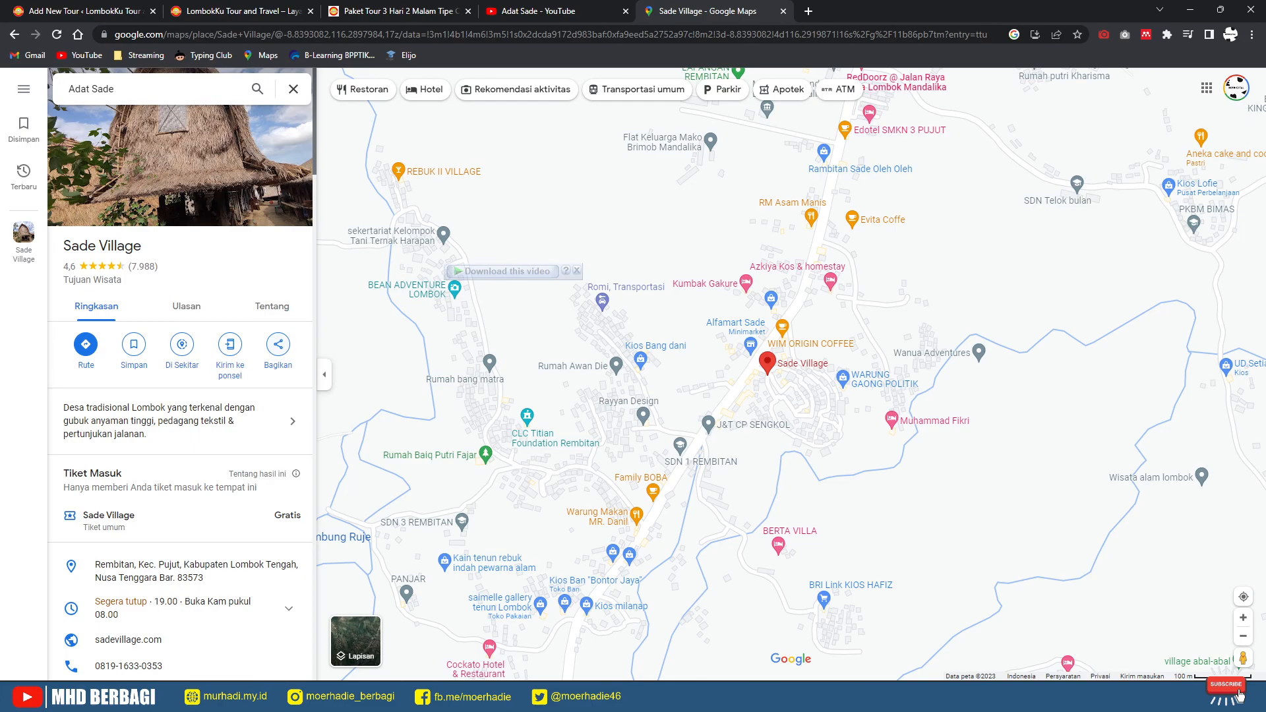
pyautogui.click(278, 344)
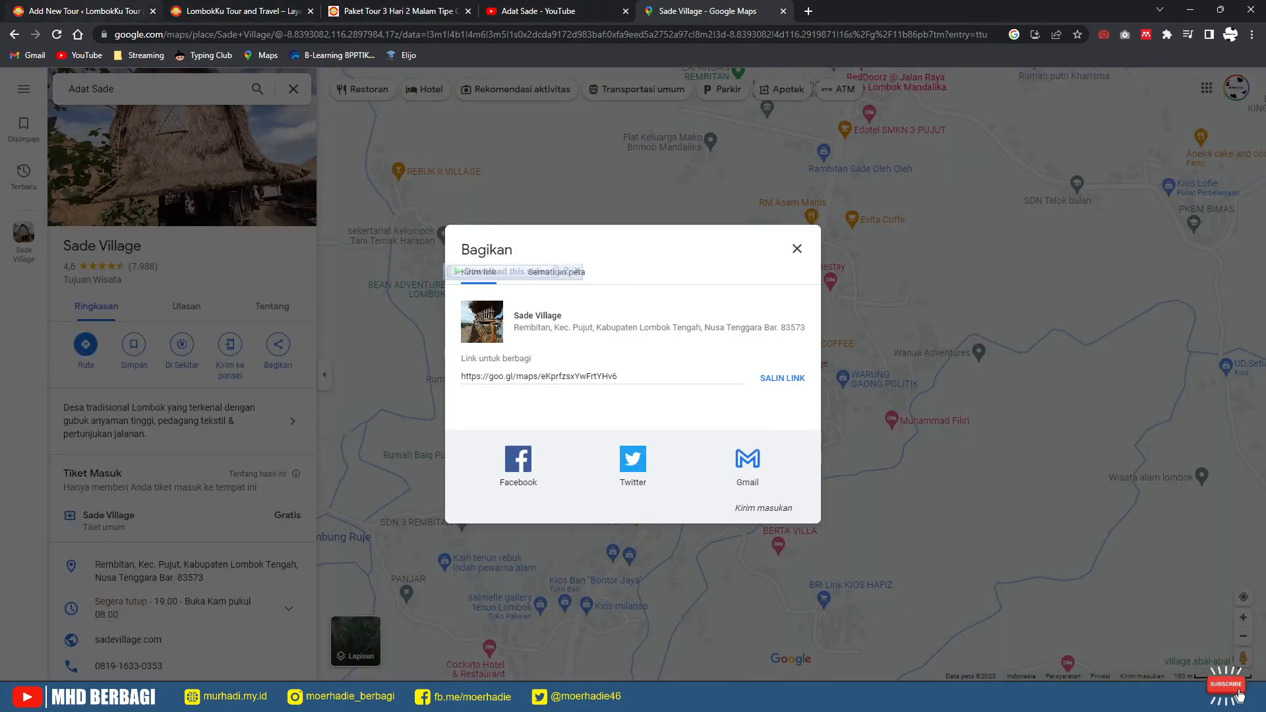
pyautogui.click(239, 11)
pyautogui.click(133, 10)
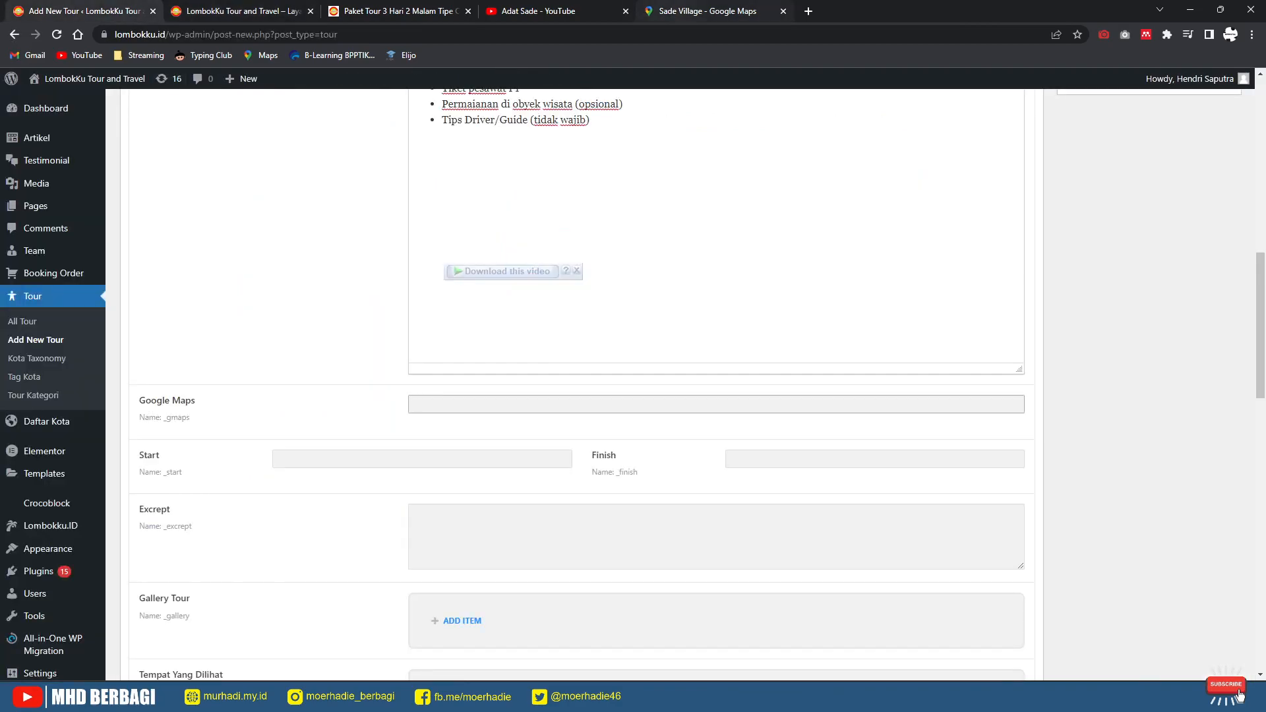
pyautogui.click(707, 11)
pyautogui.click(783, 378)
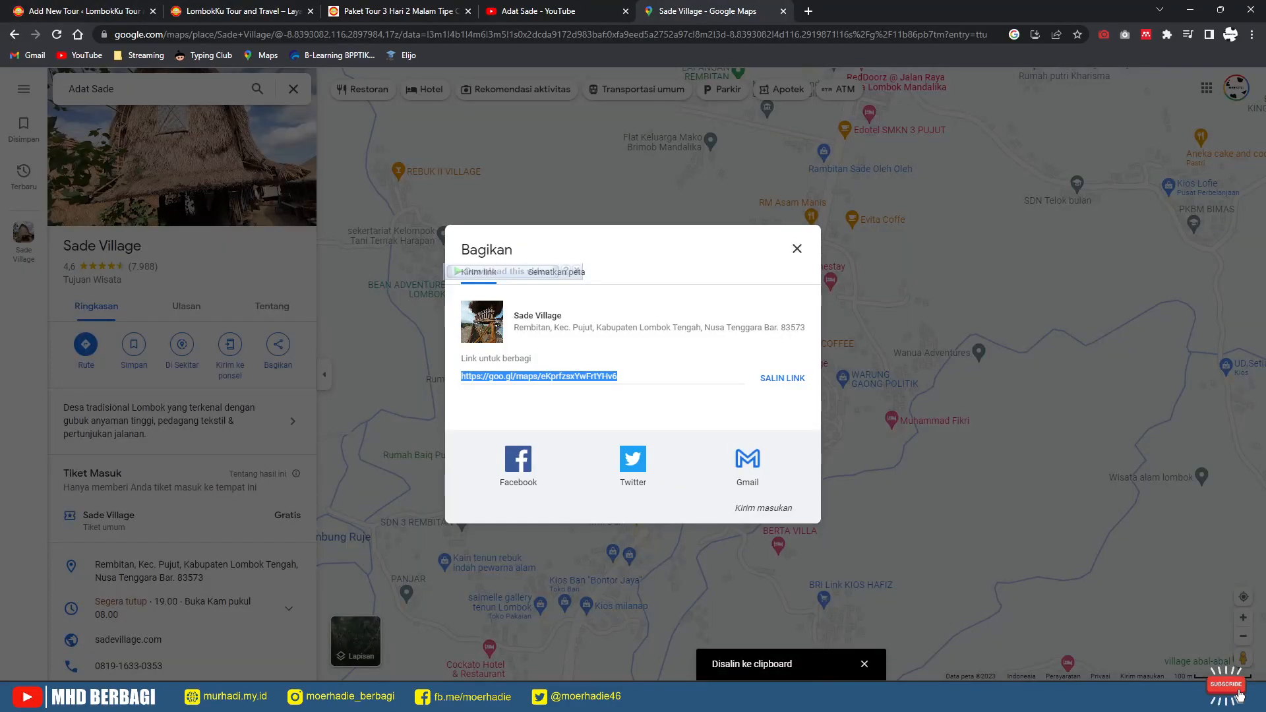
pyautogui.click(105, 11)
pyautogui.hotkey('ctrl', 'v')
# Step: Set the tour's Start to 'Desa Adat Sukerare', copied from the published itinerary
pyautogui.scroll(-3, 581, 396)
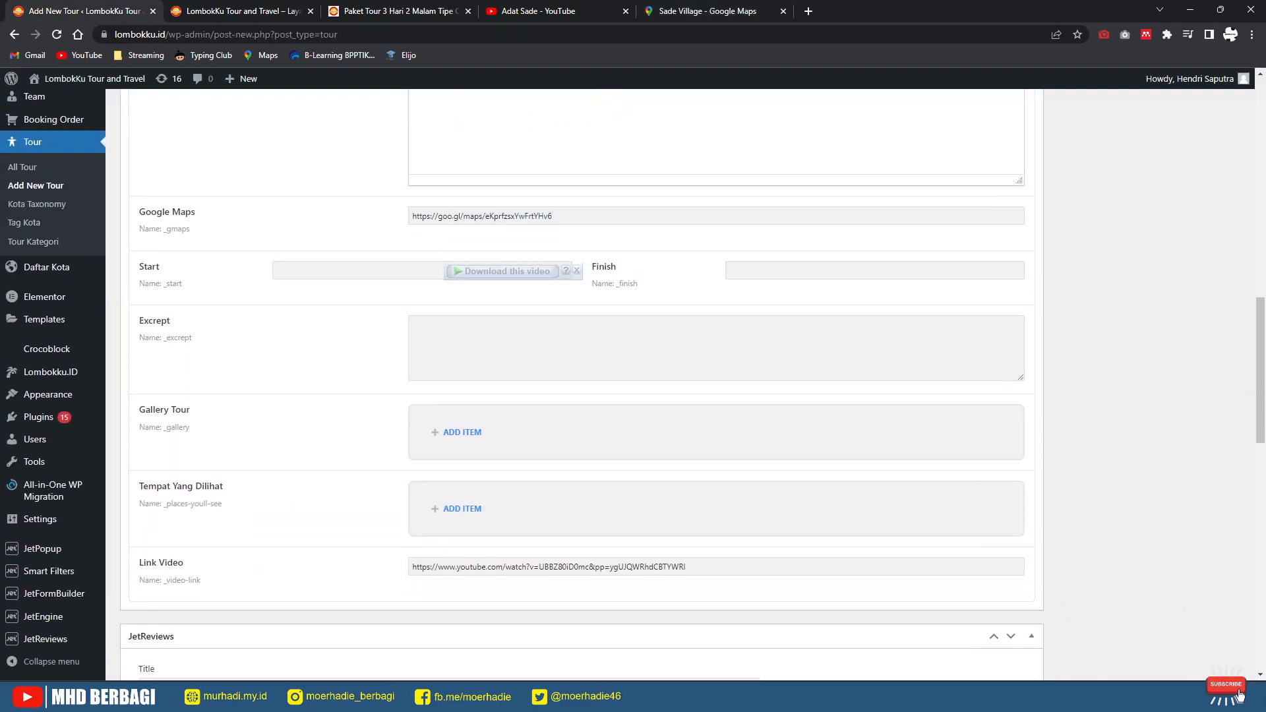
pyautogui.click(422, 262)
pyautogui.click(399, 12)
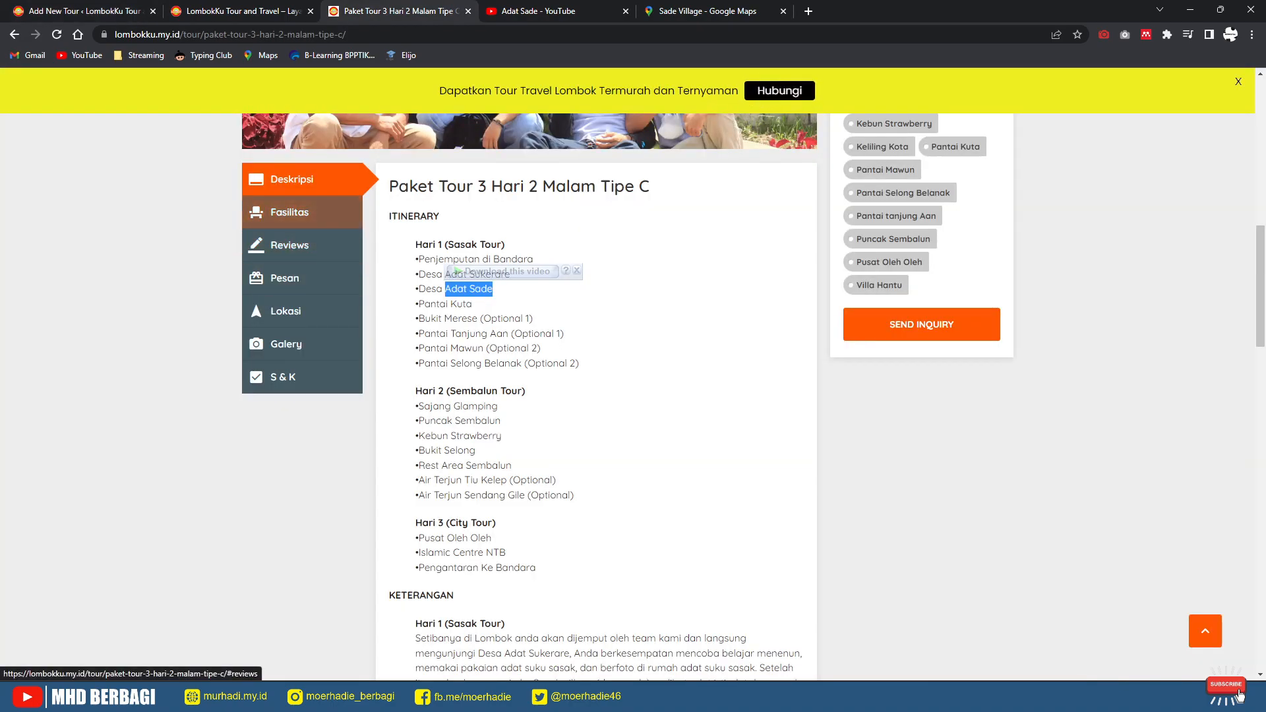
pyautogui.click(420, 304)
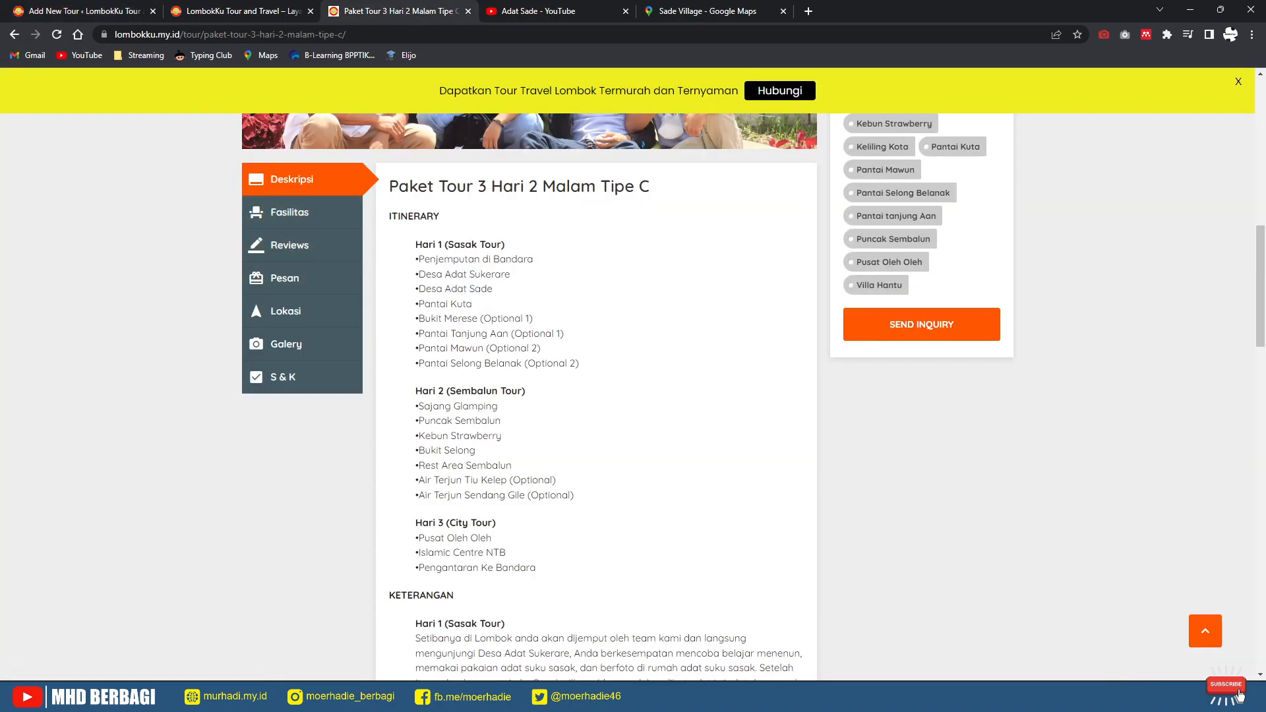
pyautogui.moveTo(510, 274); pyautogui.dragTo(419, 274)
pyautogui.hotkey('ctrl', 'c')
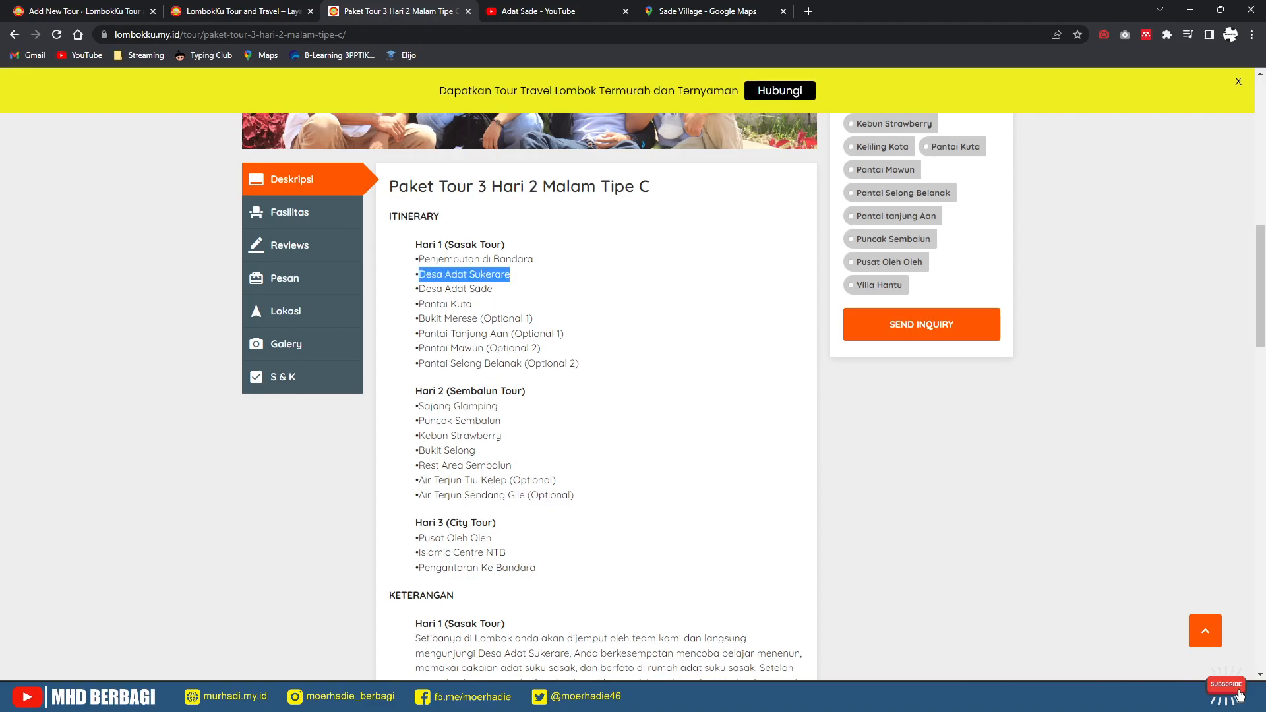
pyautogui.click(105, 11)
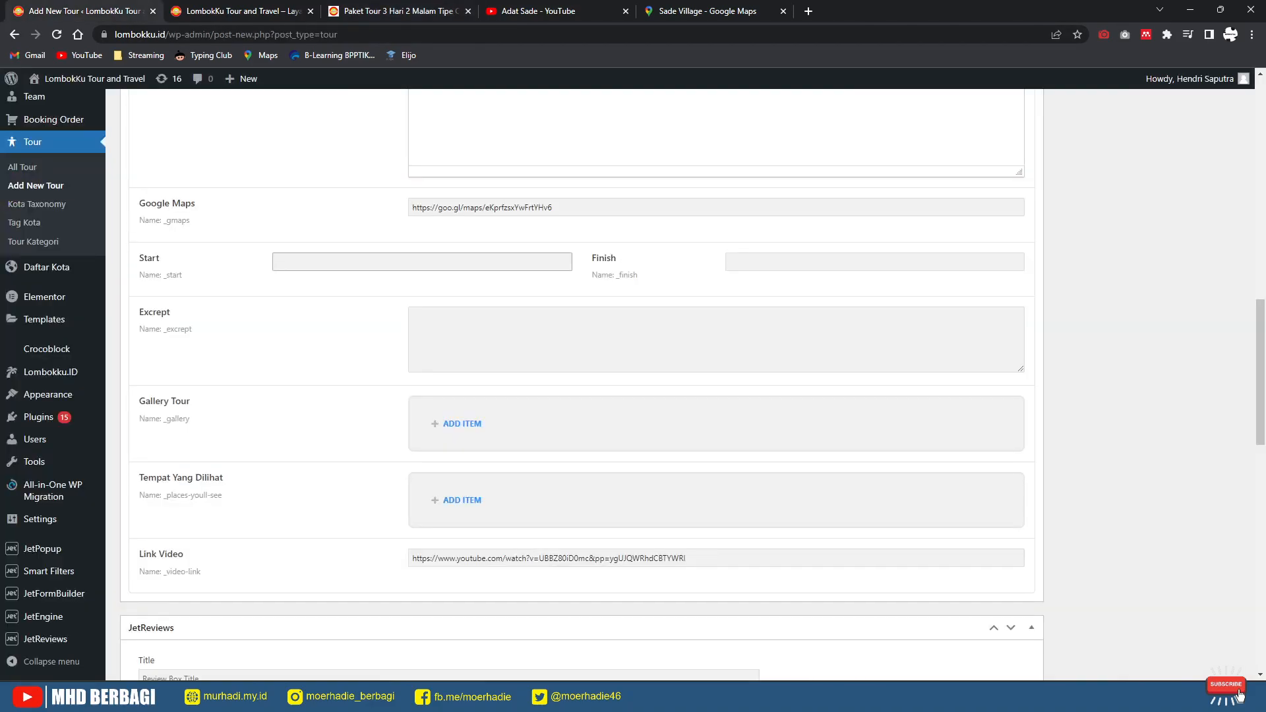
pyautogui.hotkey('ctrl', 'v')
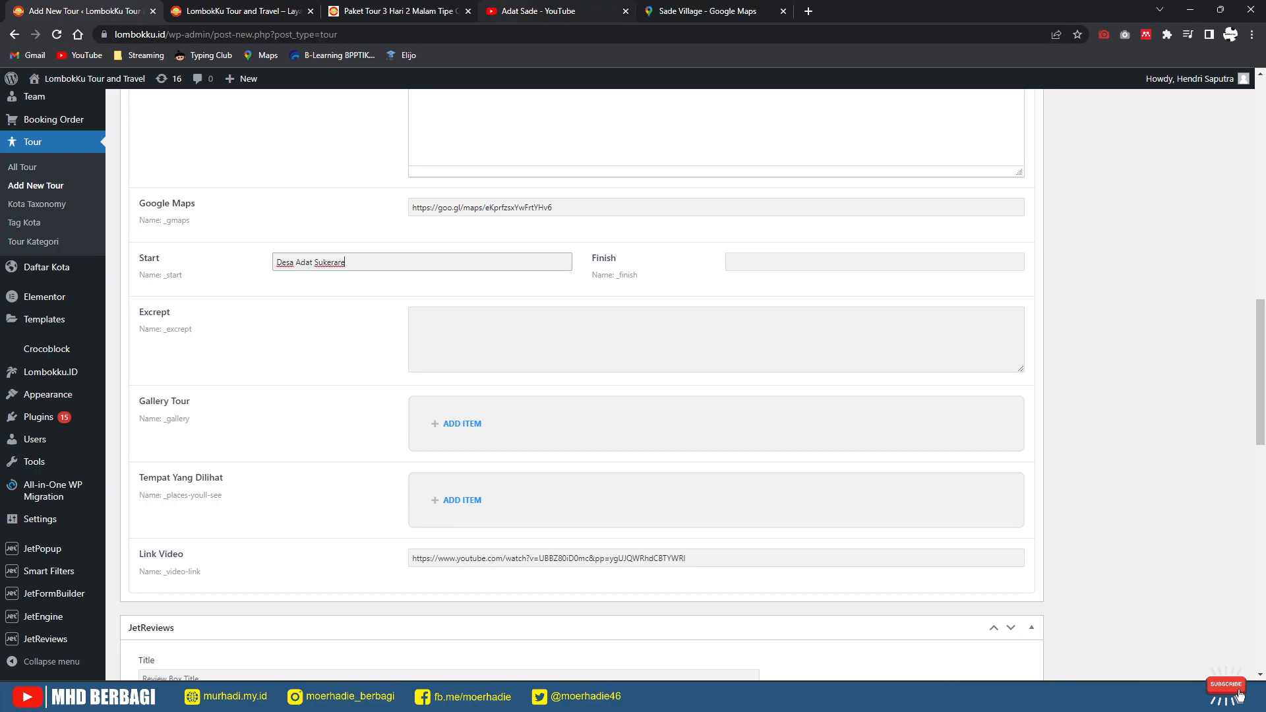
# Step: Set the tour's Finish to 'Islamic Centre NTB', copied from the itinerary
pyautogui.click(399, 11)
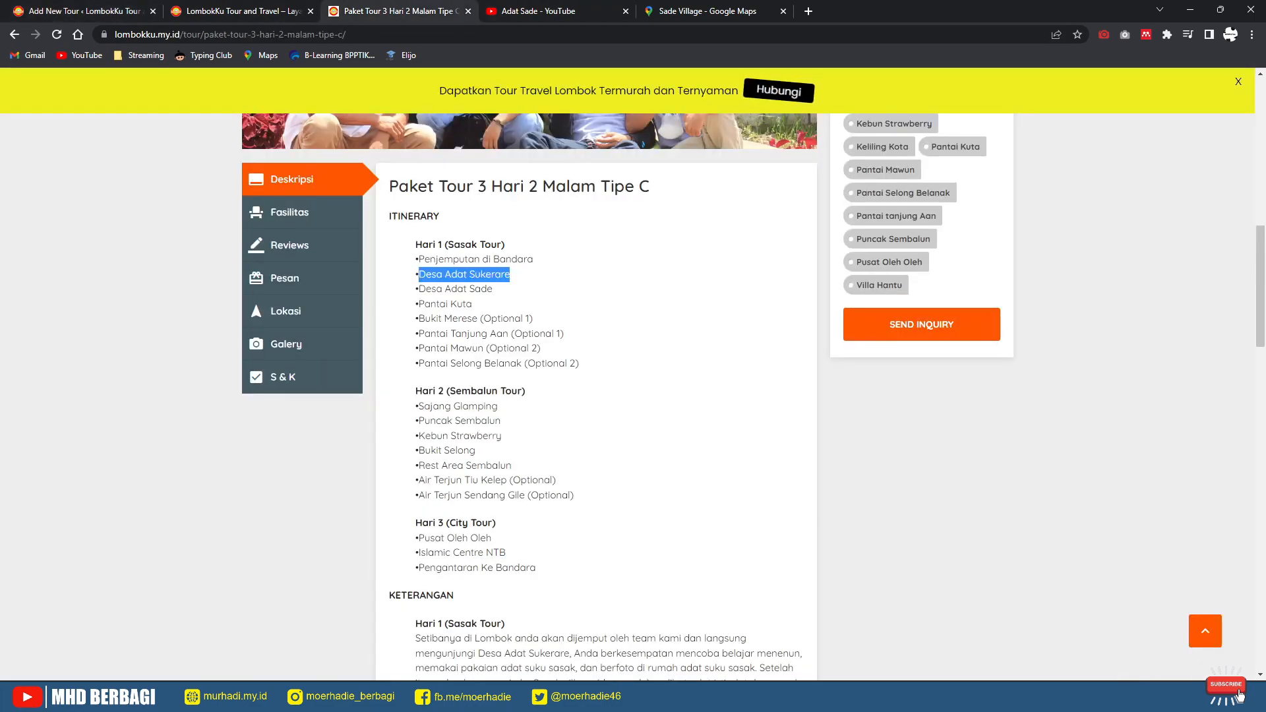
pyautogui.scroll(-3, 596, 396)
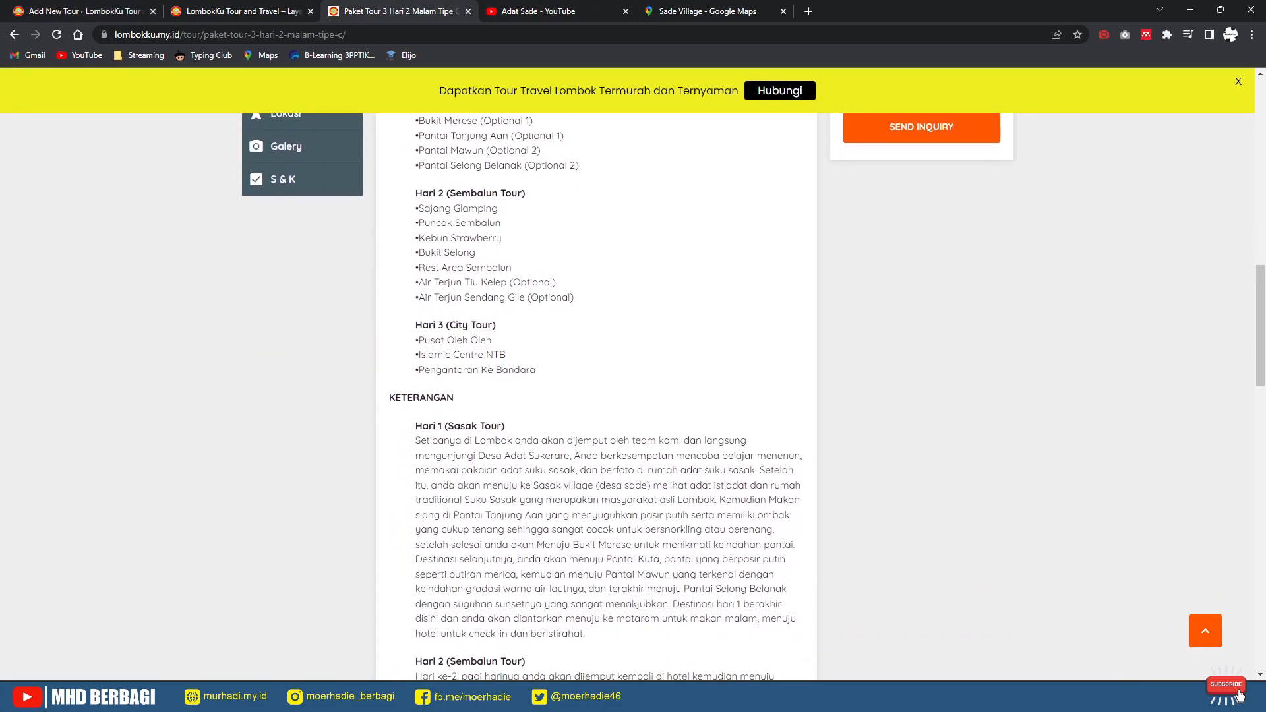
pyautogui.moveTo(484, 355); pyautogui.dragTo(419, 355)
pyautogui.hotkey('ctrl', 'c')
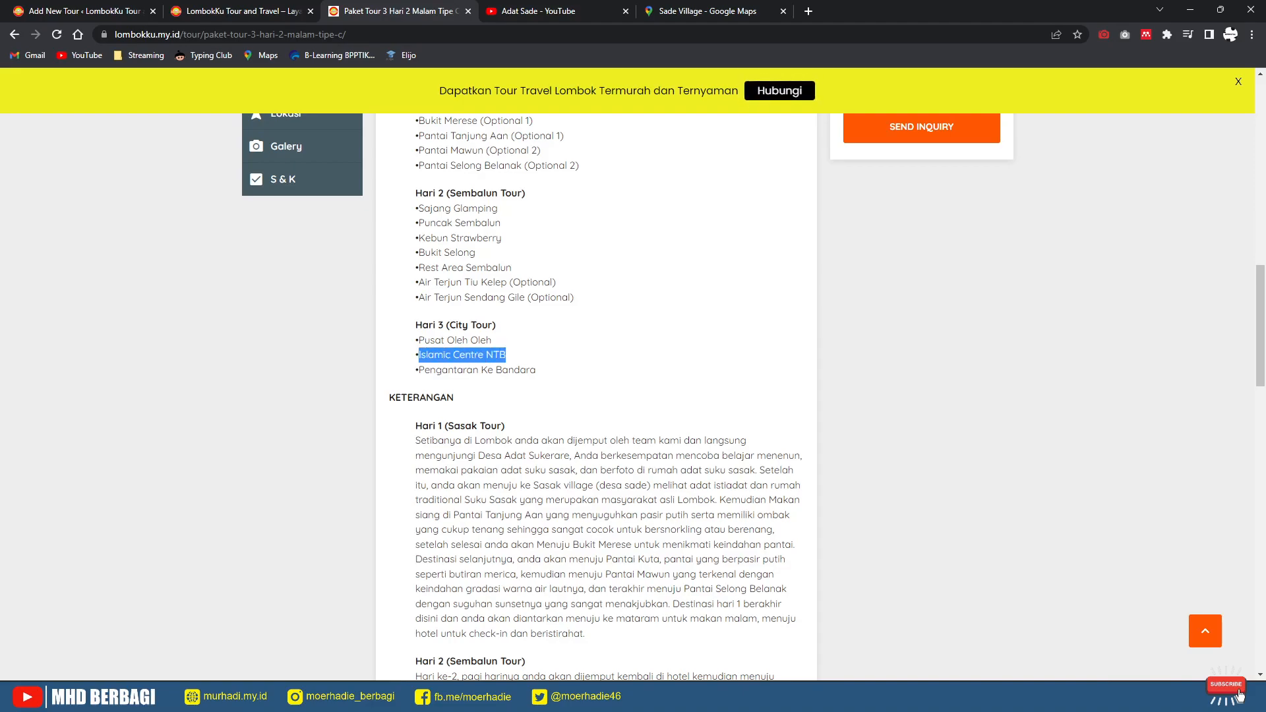
pyautogui.click(37, 12)
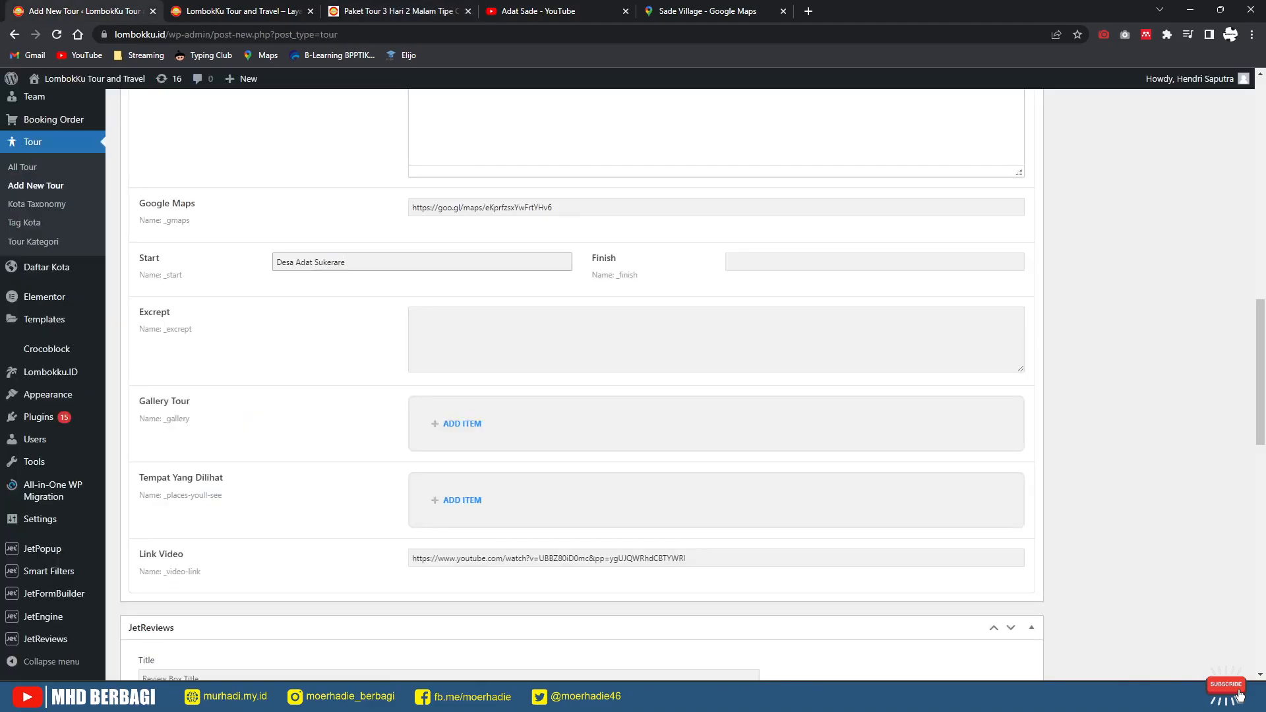
pyautogui.click(792, 262)
pyautogui.hotkey('ctrl', 'v')
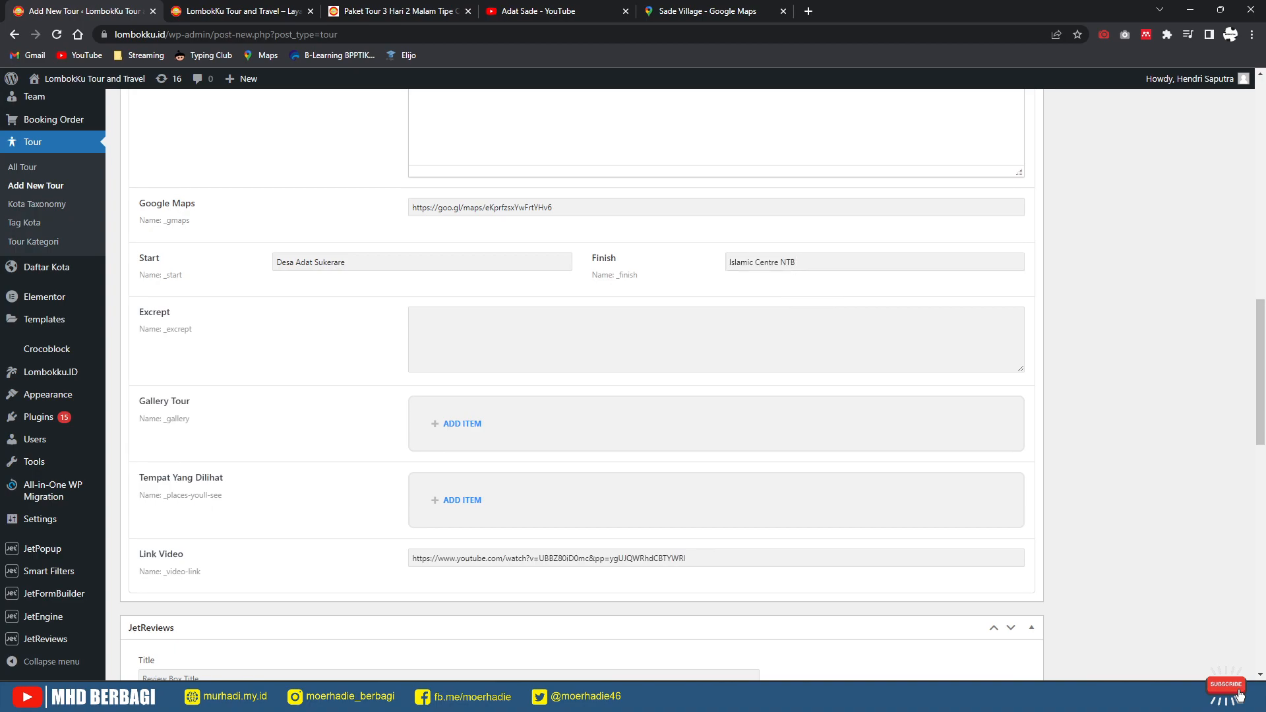
pyautogui.scroll(6, 633, 386)
# Step: Add desa-sade.jpg as the first Gallery Tour item
pyautogui.scroll(-4, 634, 386)
pyautogui.scroll(-4, 580, 386)
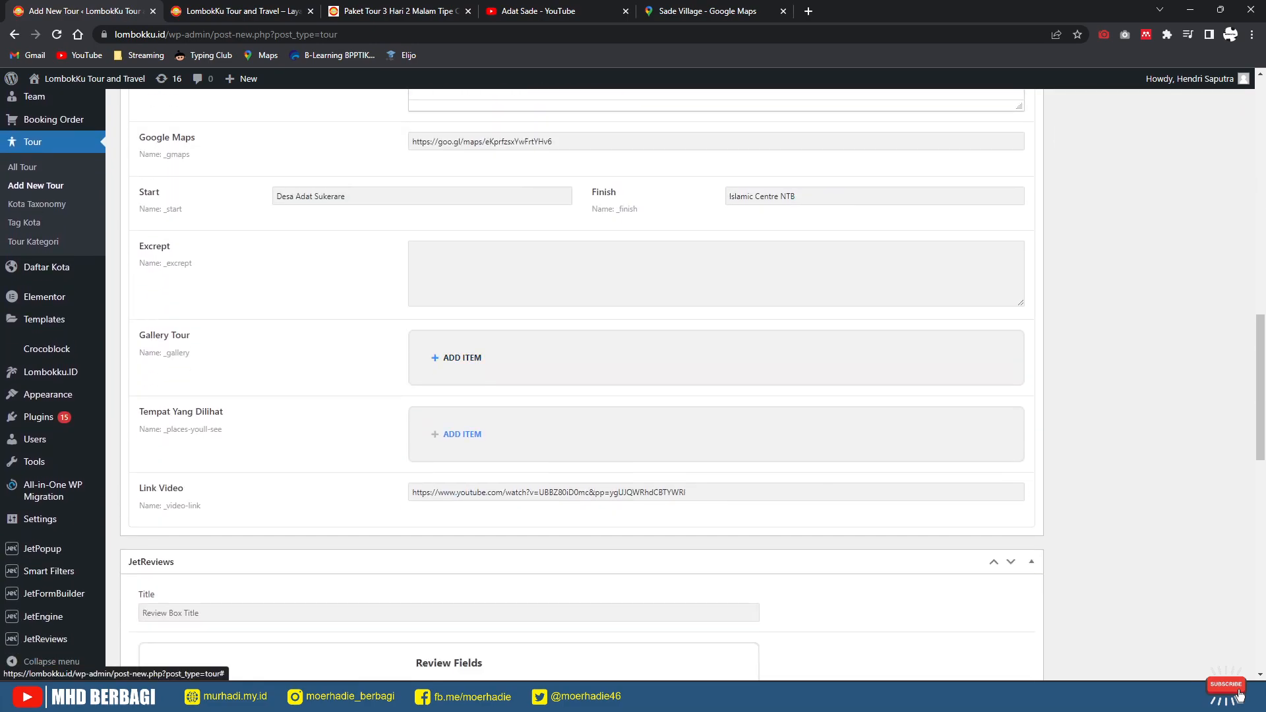
pyautogui.click(456, 358)
pyautogui.click(484, 422)
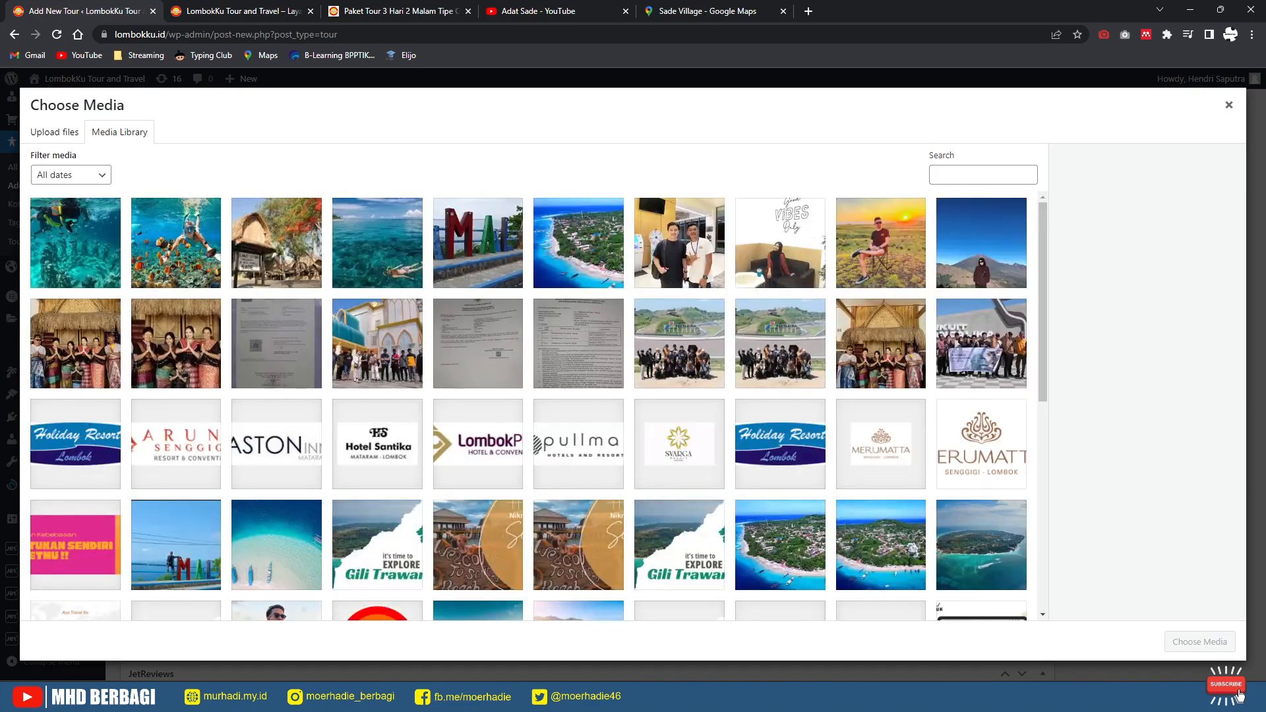
pyautogui.click(276, 244)
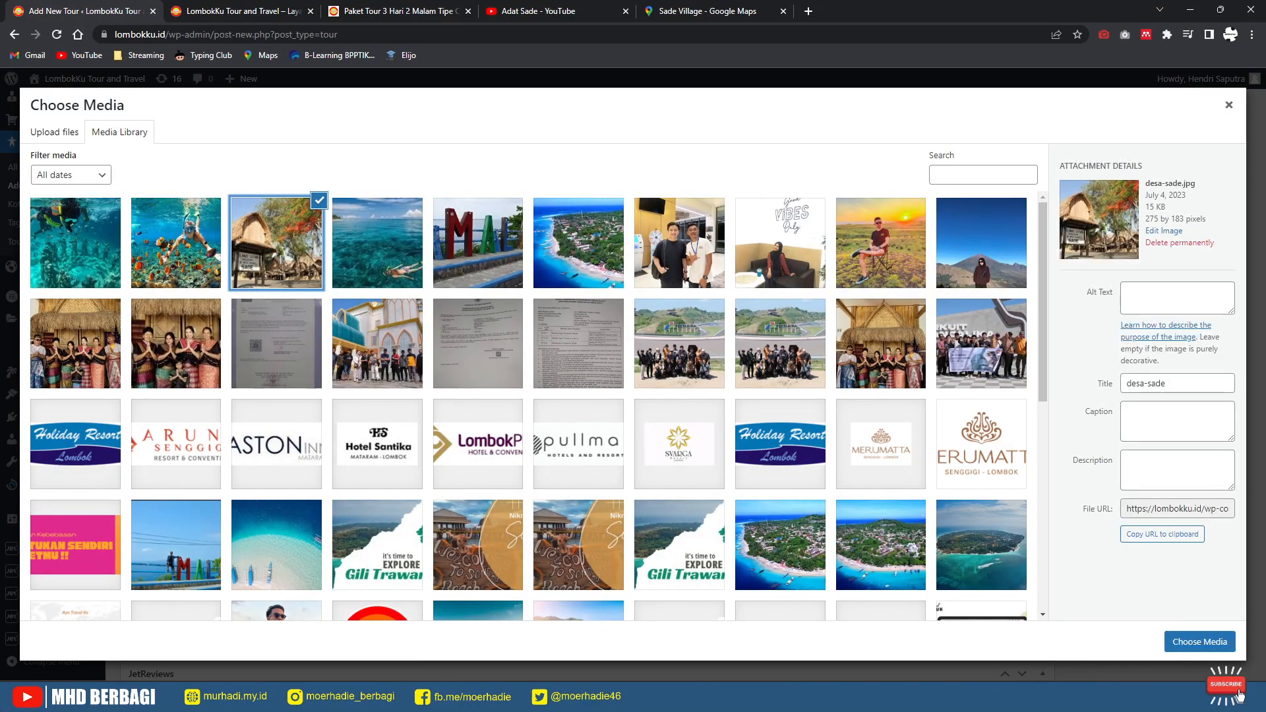
pyautogui.click(1200, 642)
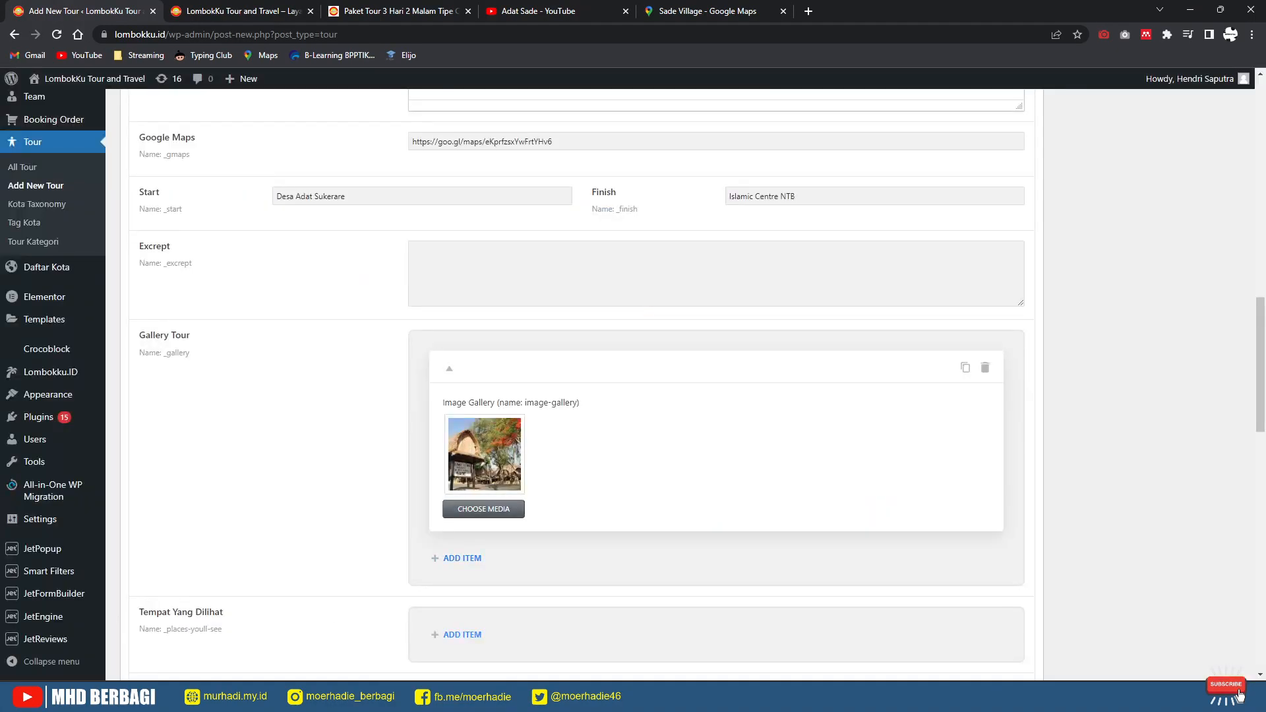
# Step: Add the Lombokku2_crop.jpeg group photo as a second gallery item
pyautogui.click(463, 558)
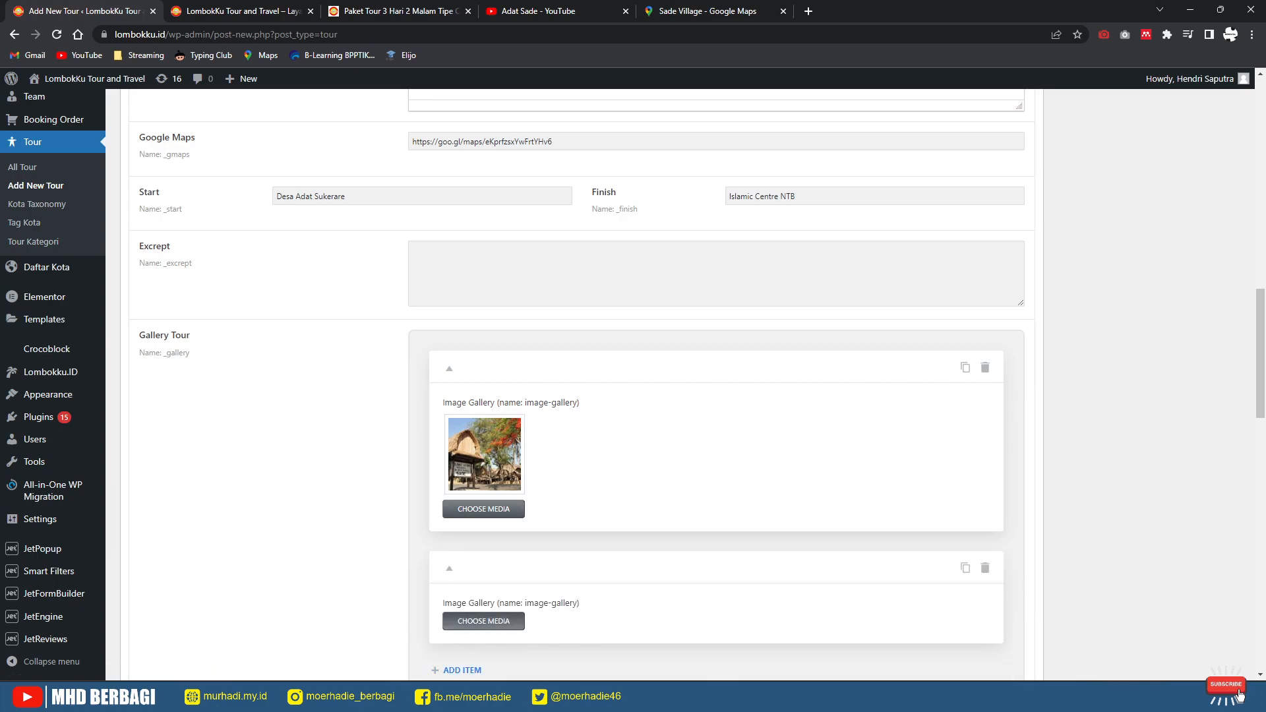
pyautogui.click(484, 622)
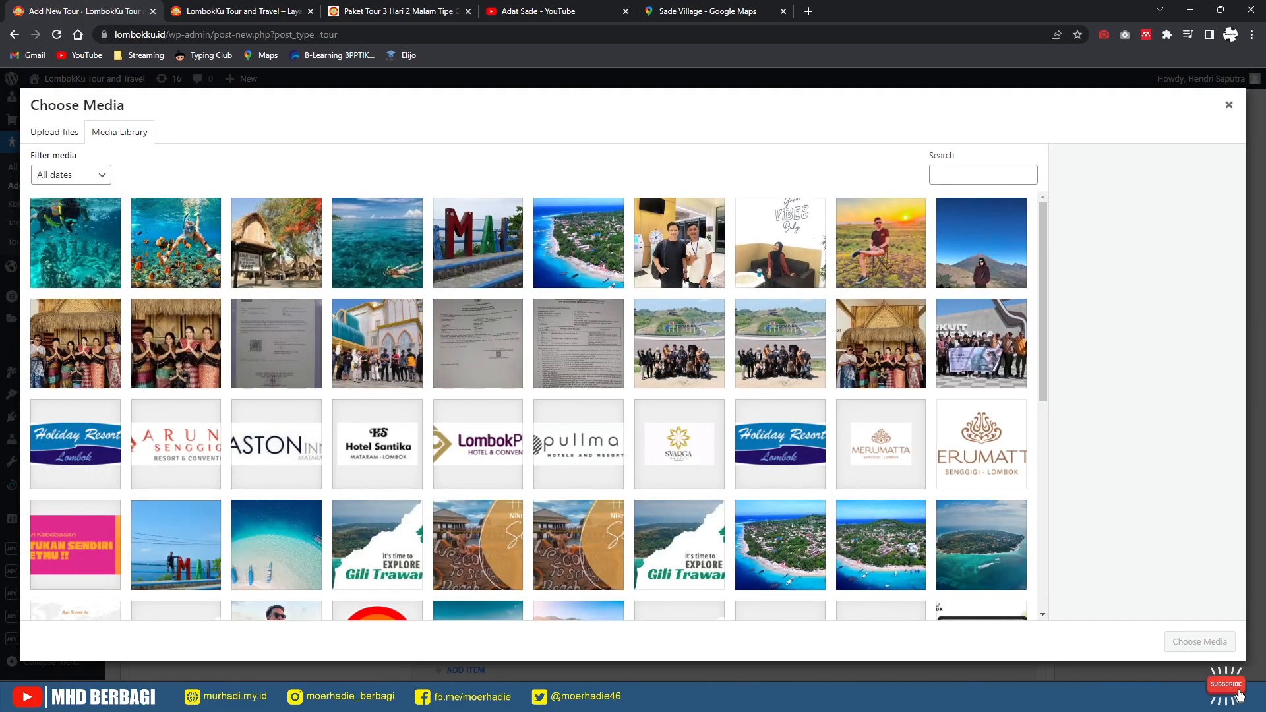
pyautogui.click(881, 344)
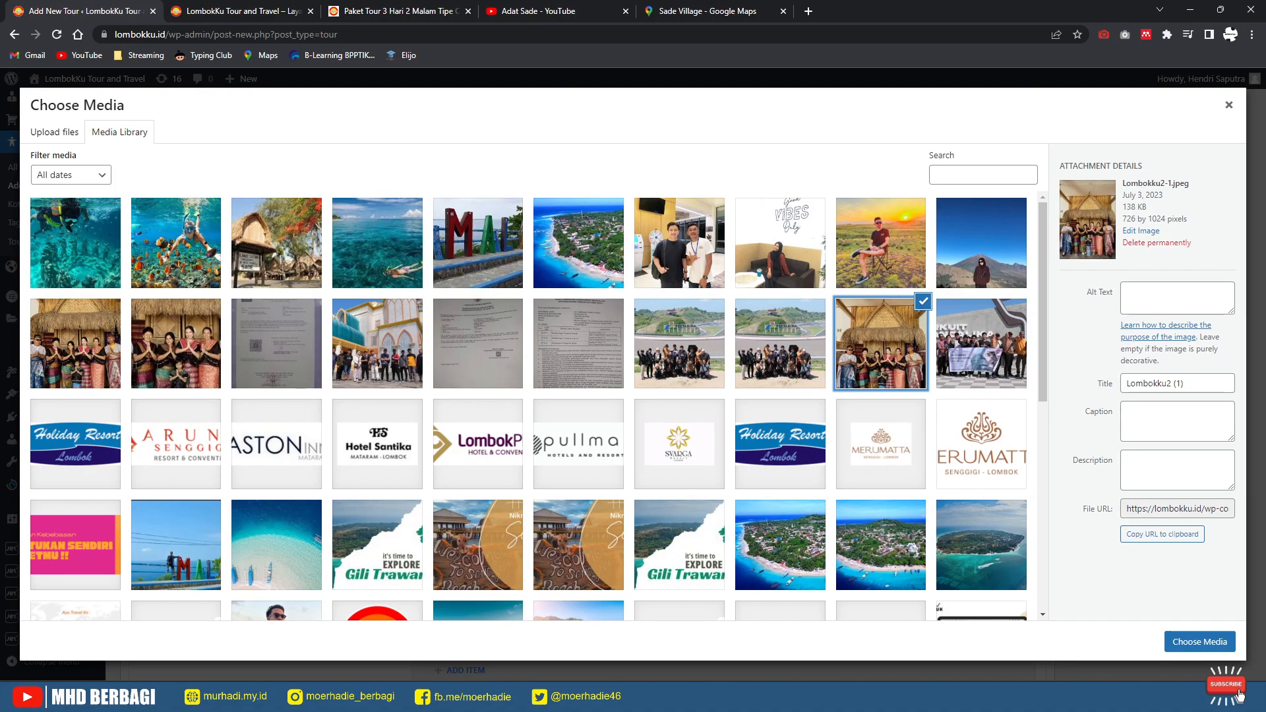
pyautogui.click(75, 344)
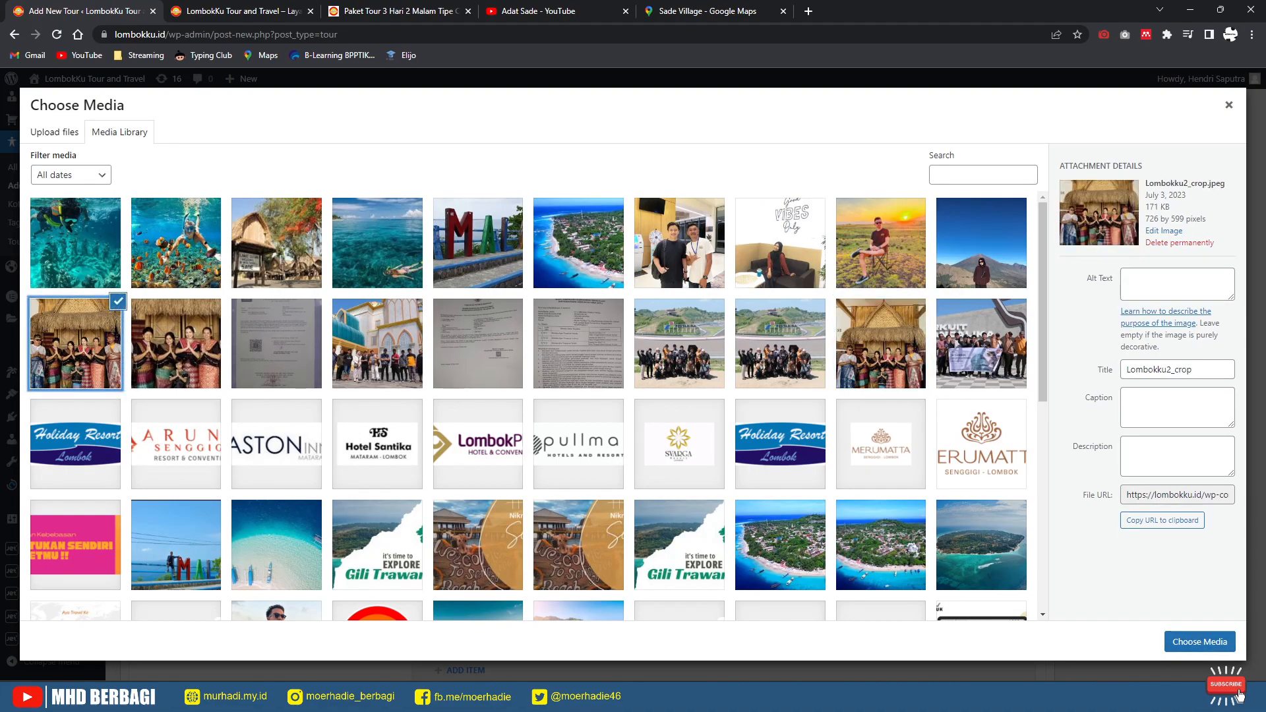
pyautogui.click(1199, 641)
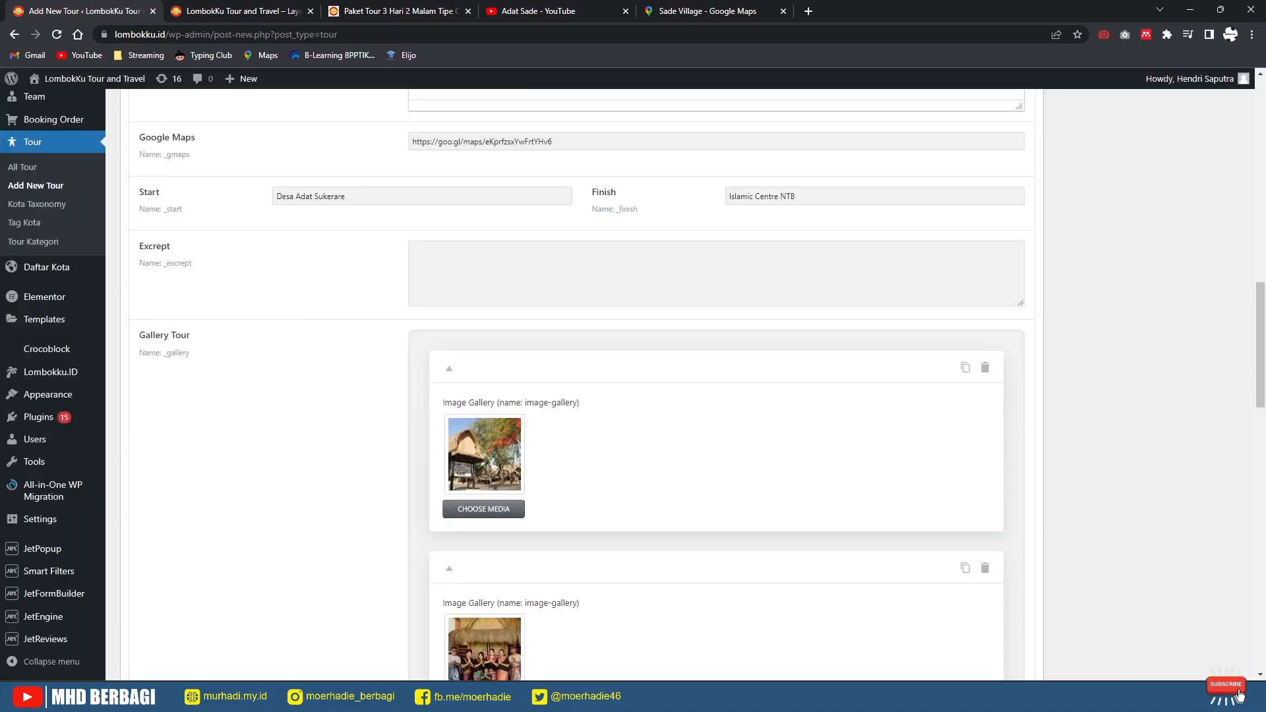
pyautogui.scroll(-7, 574, 383)
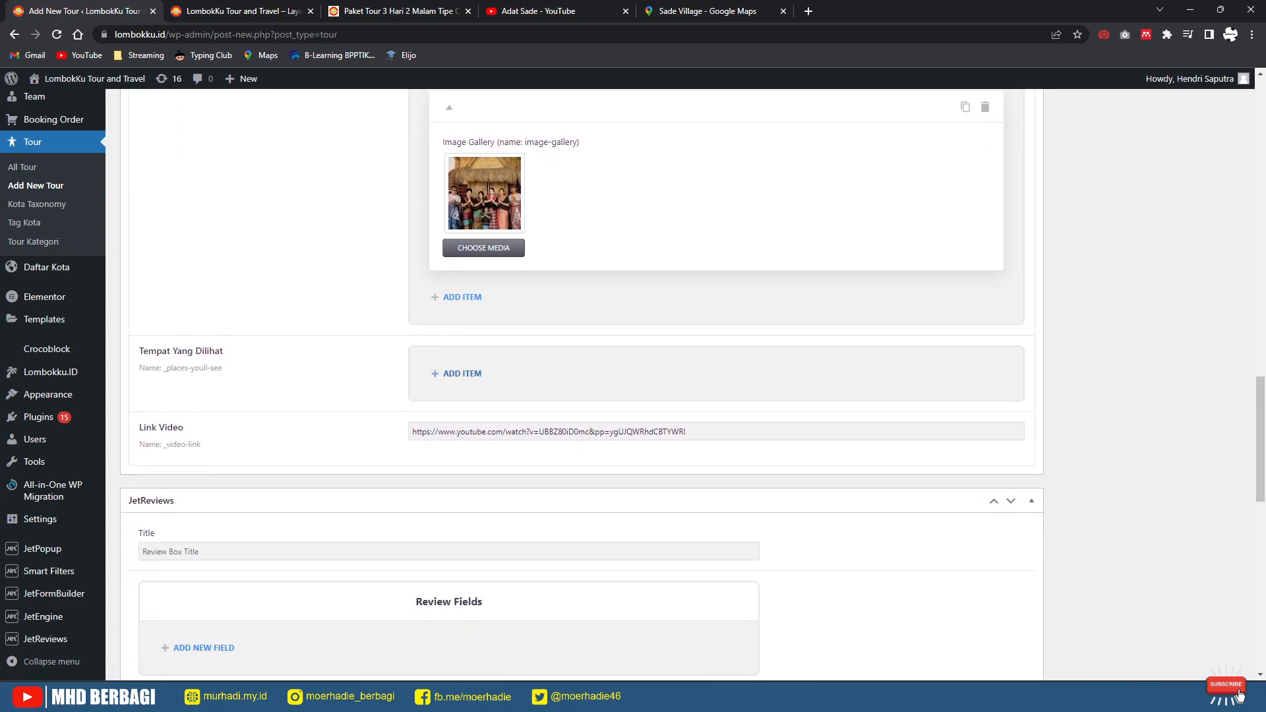
pyautogui.scroll(-3, 574, 382)
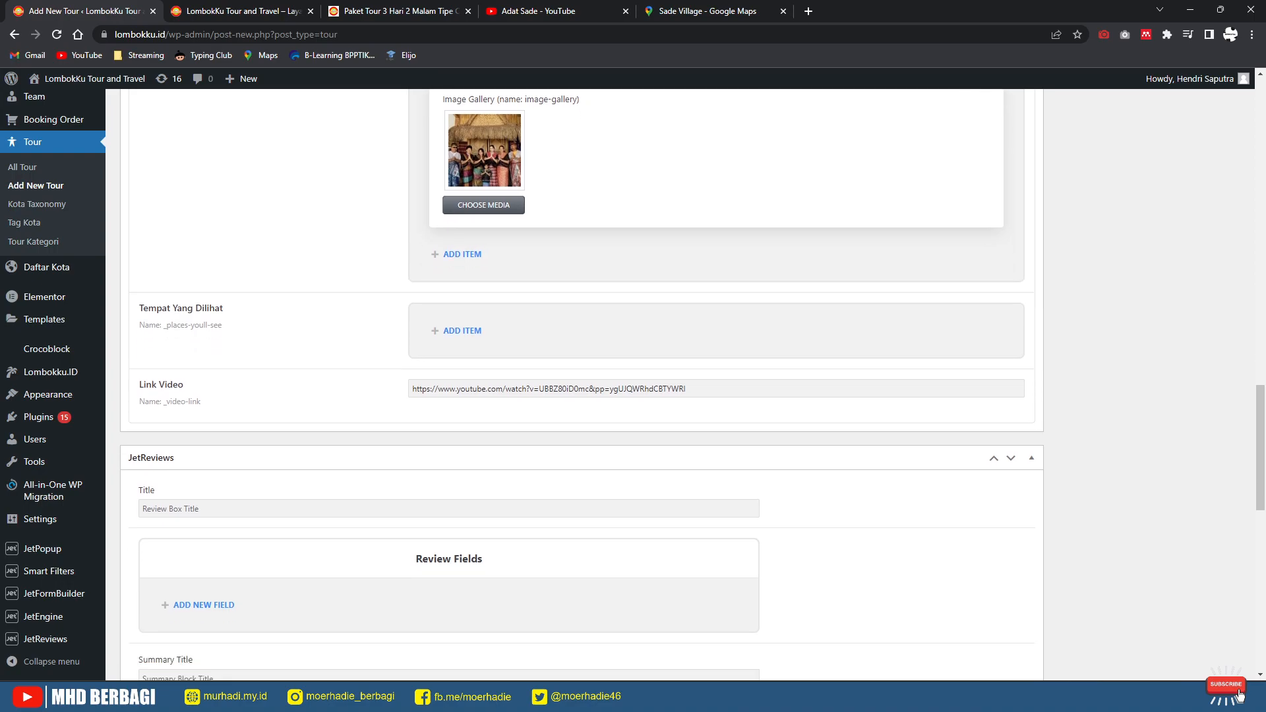
pyautogui.scroll(12, 574, 382)
pyautogui.scroll(12, 574, 383)
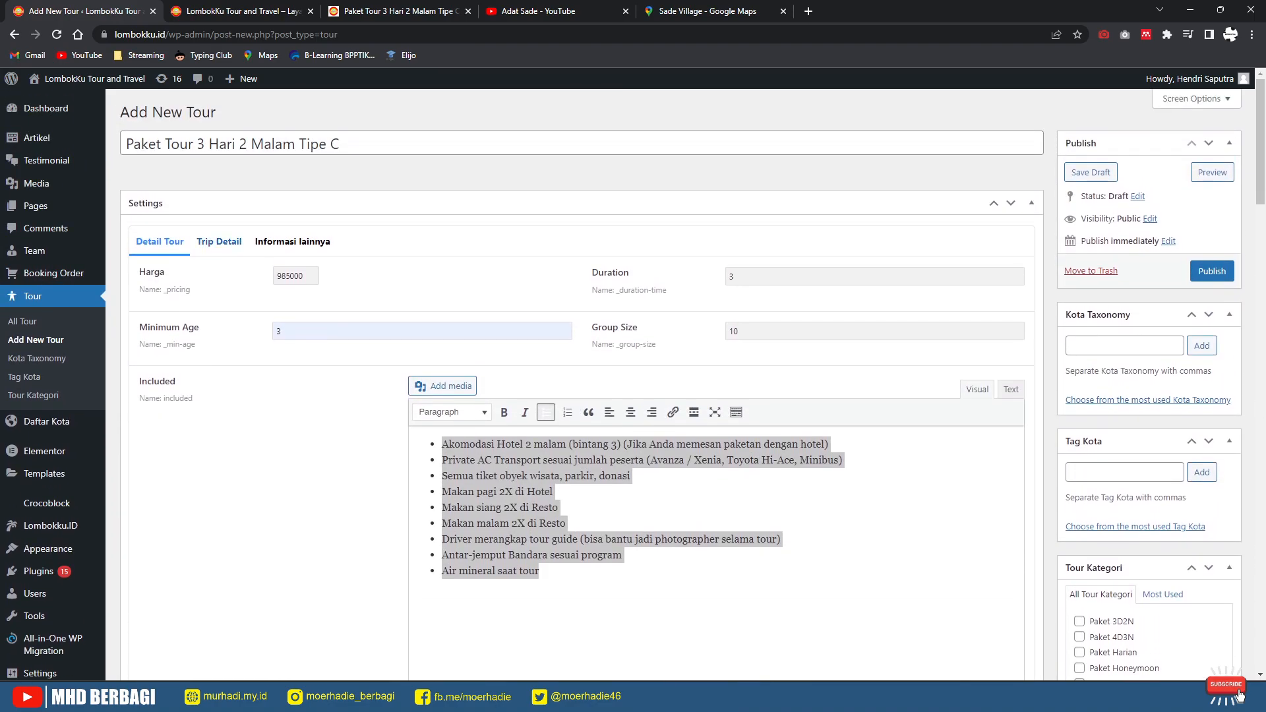
# Step: Paste the Hari 1–3 itinerary from the published tour into Ringkasan Tour on Trip Detail
pyautogui.click(219, 239)
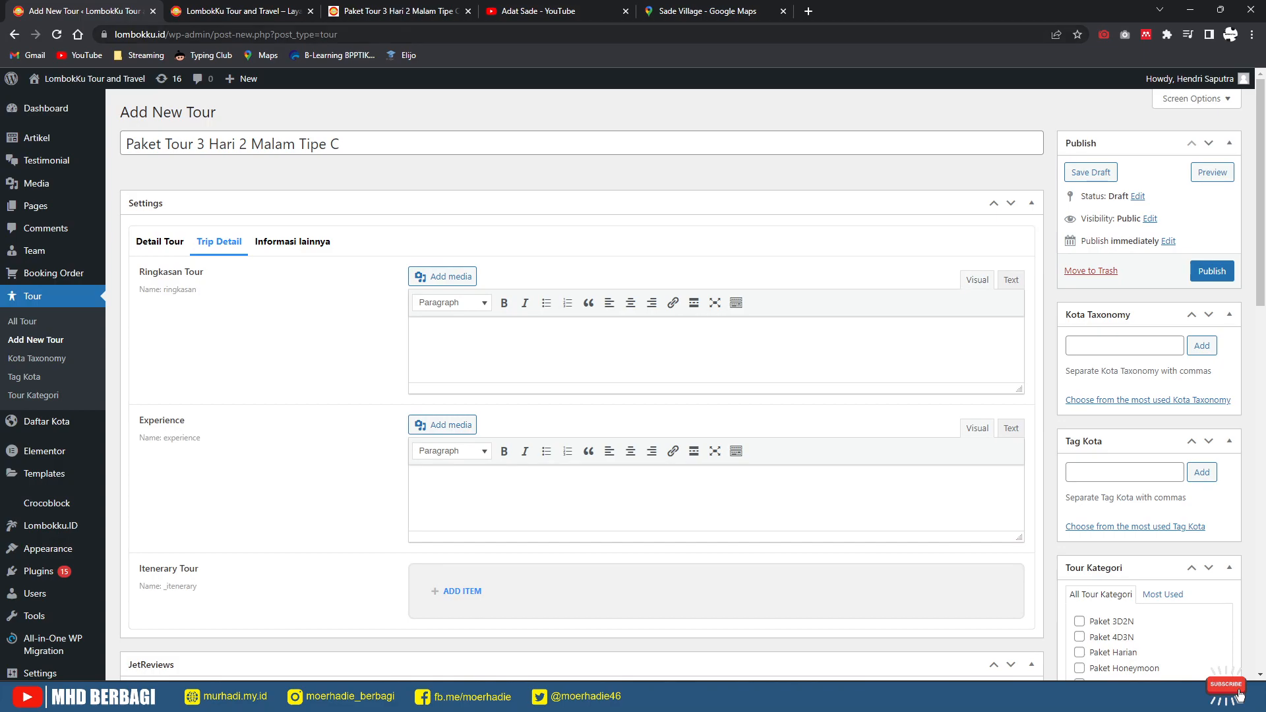
pyautogui.click(400, 11)
pyautogui.scroll(7, 317, 416)
pyautogui.scroll(-1, 317, 416)
pyautogui.scroll(-3, 316, 415)
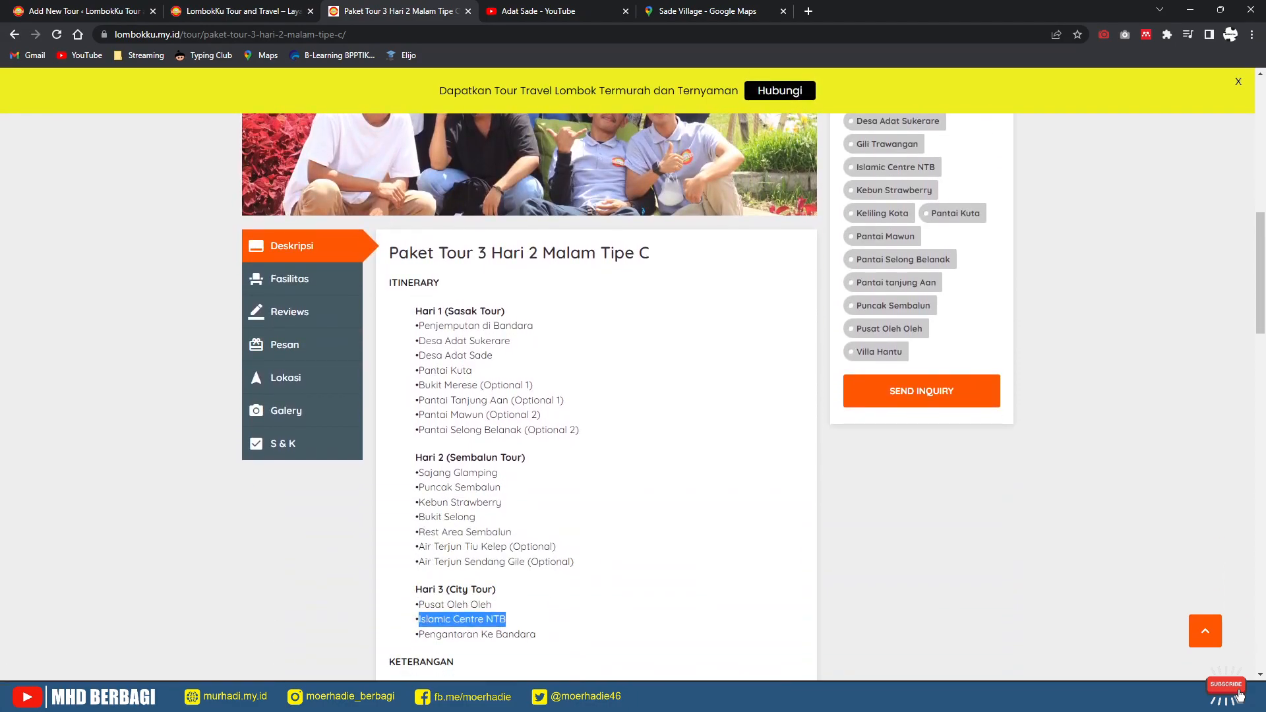
pyautogui.moveTo(415, 311); pyautogui.dragTo(536, 633)
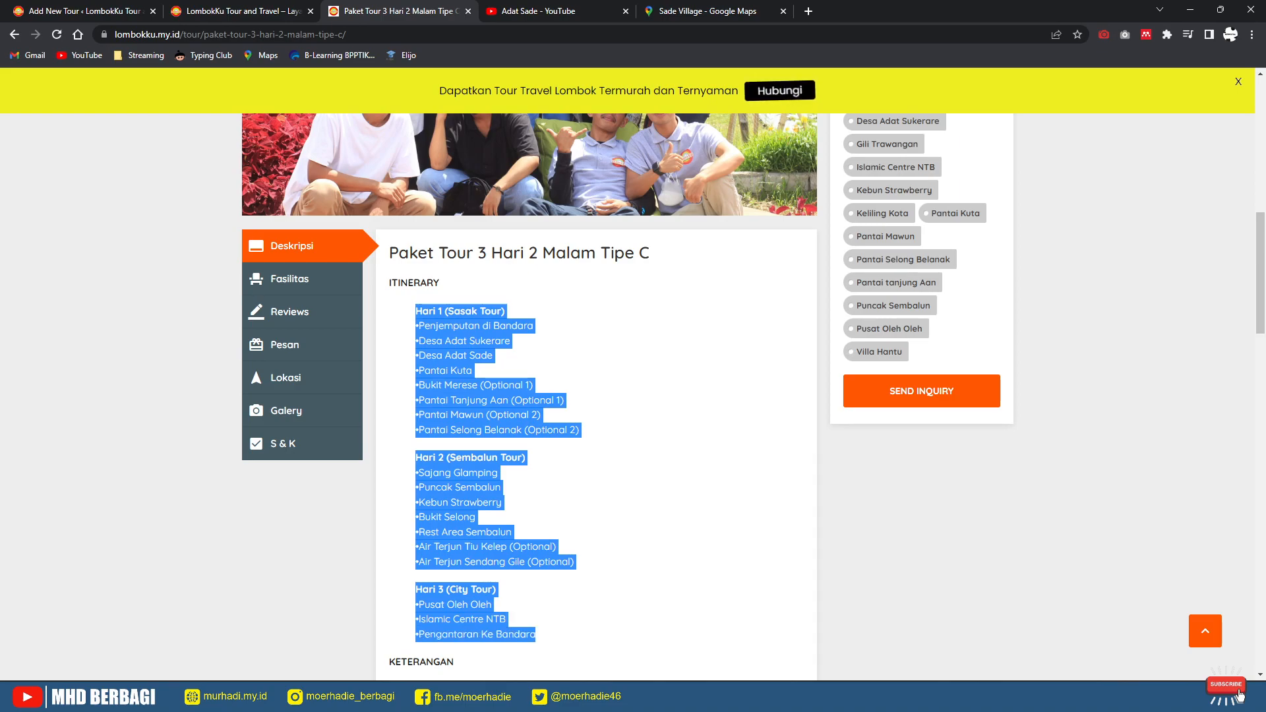
pyautogui.click(416, 335)
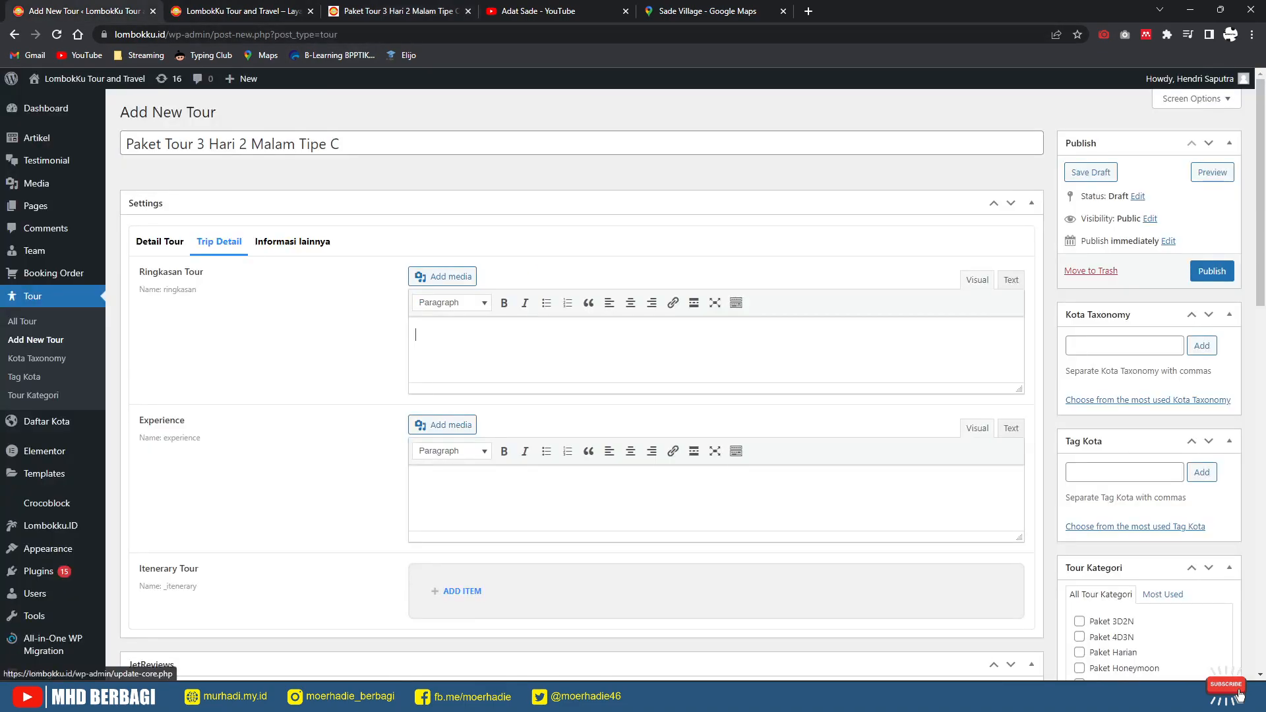
pyautogui.hotkey('ctrl', 'v')
# Step: Add an Itenerary Tour day item with Days Number 'Hari 1 (Sasak Tour)'
pyautogui.scroll(10, 712, 349)
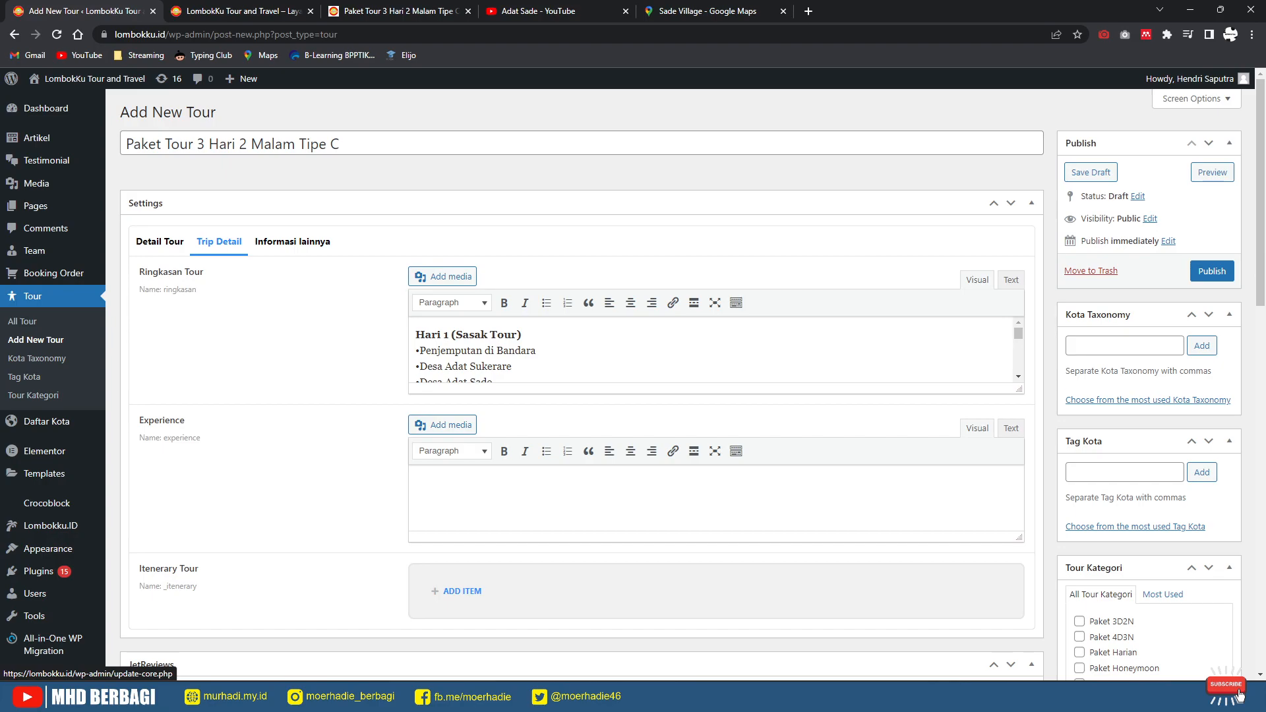
pyautogui.scroll(-2, 461, 460)
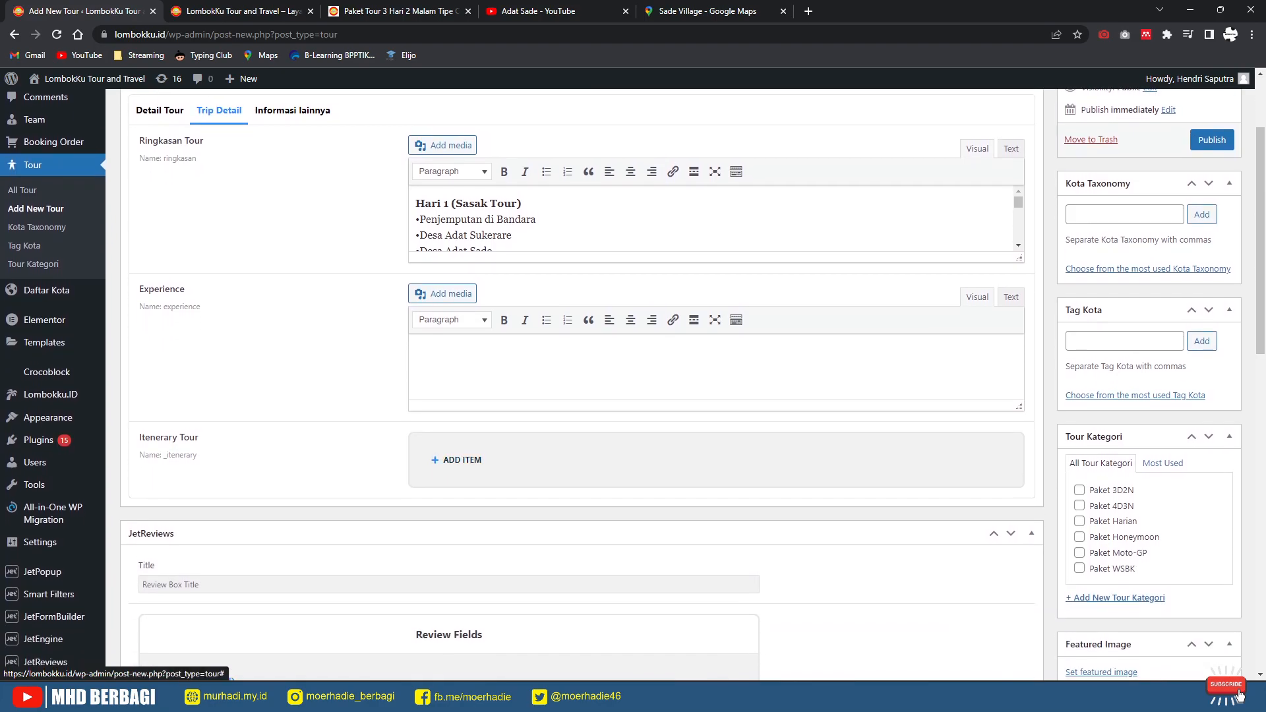
pyautogui.click(462, 460)
pyautogui.click(501, 524)
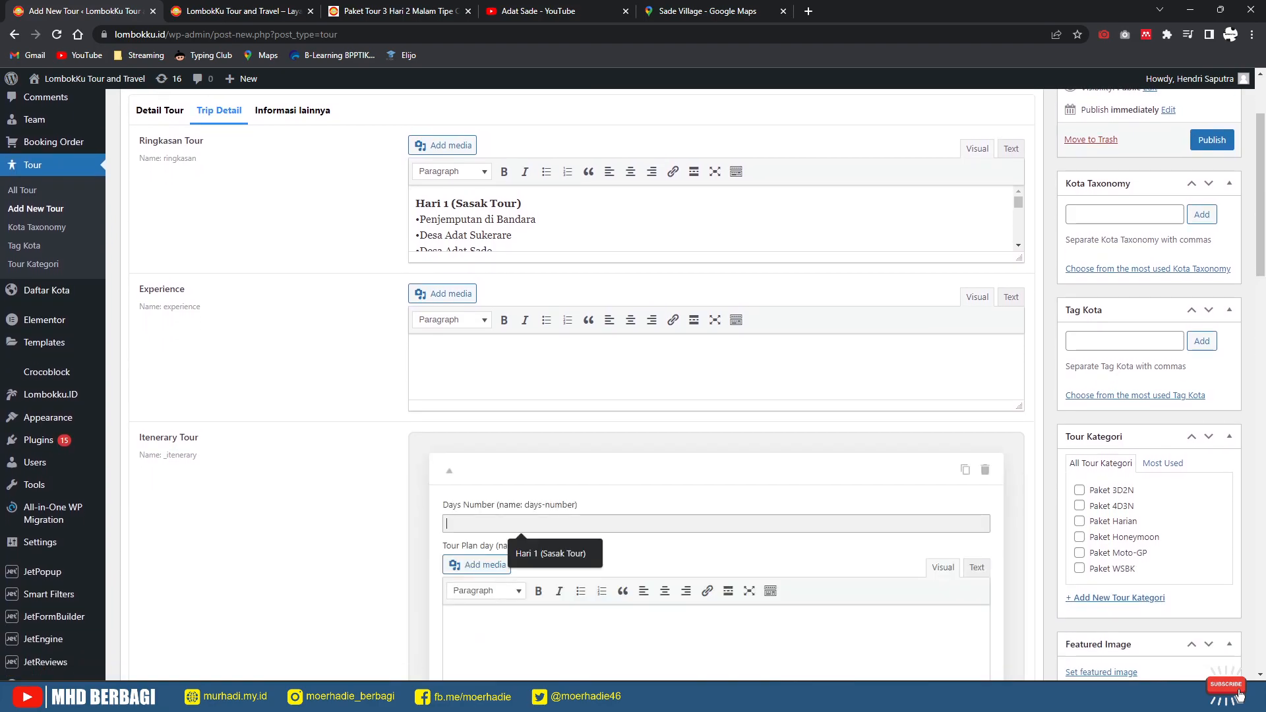
pyautogui.click(538, 555)
pyautogui.click(537, 11)
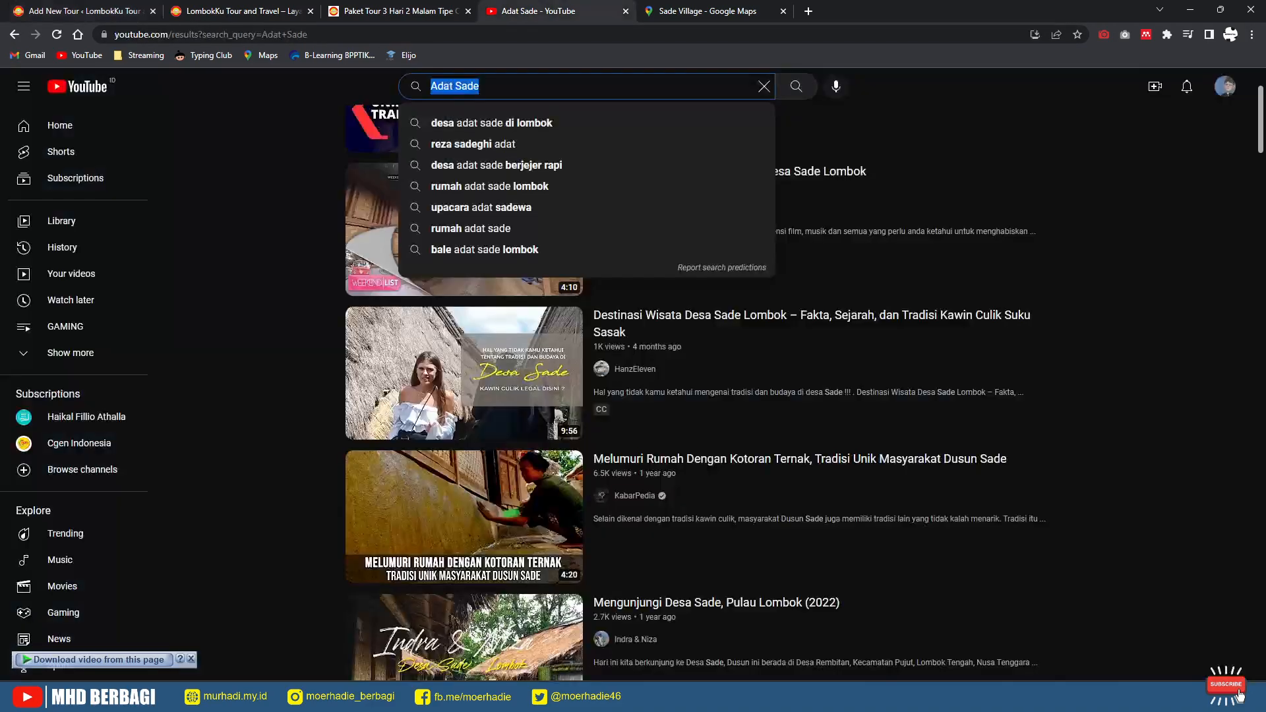
pyautogui.click(402, 11)
pyautogui.scroll(-7, 567, 370)
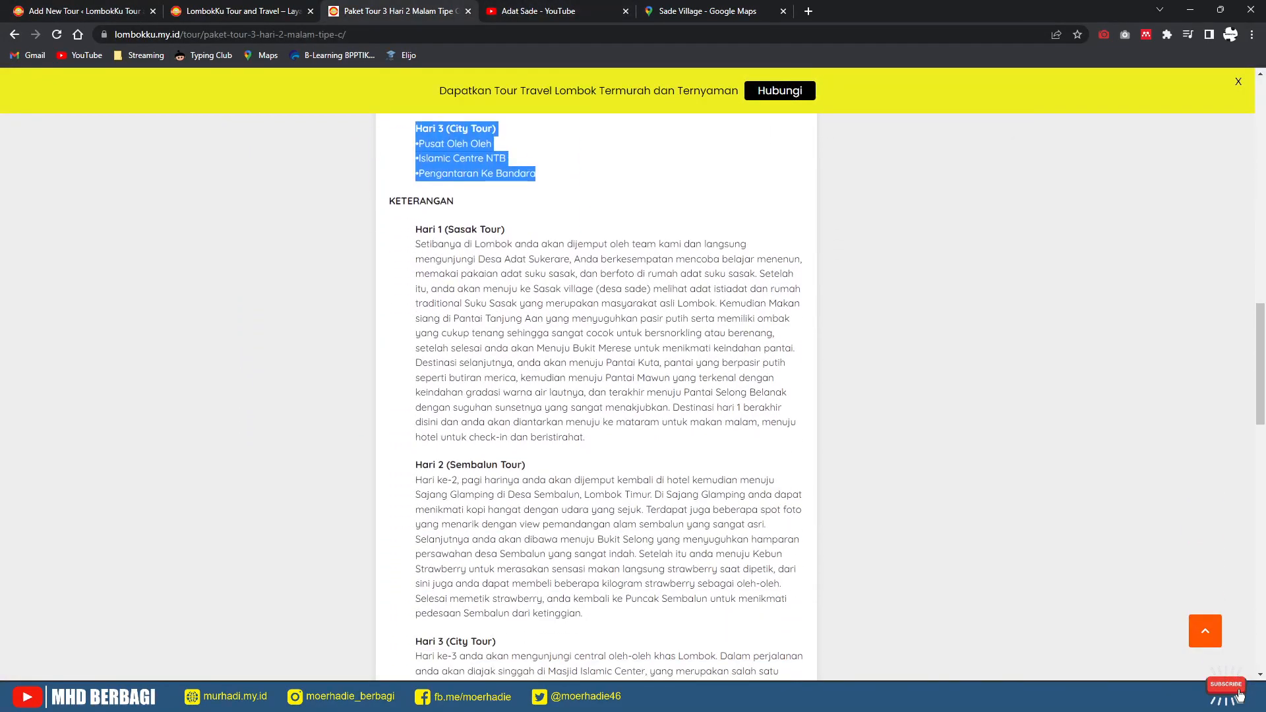
# Step: Paste the Hari 1 description into the day's Tour Plan text
pyautogui.moveTo(585, 437); pyautogui.dragTo(416, 243)
pyautogui.hotkey('ctrl', 'c')
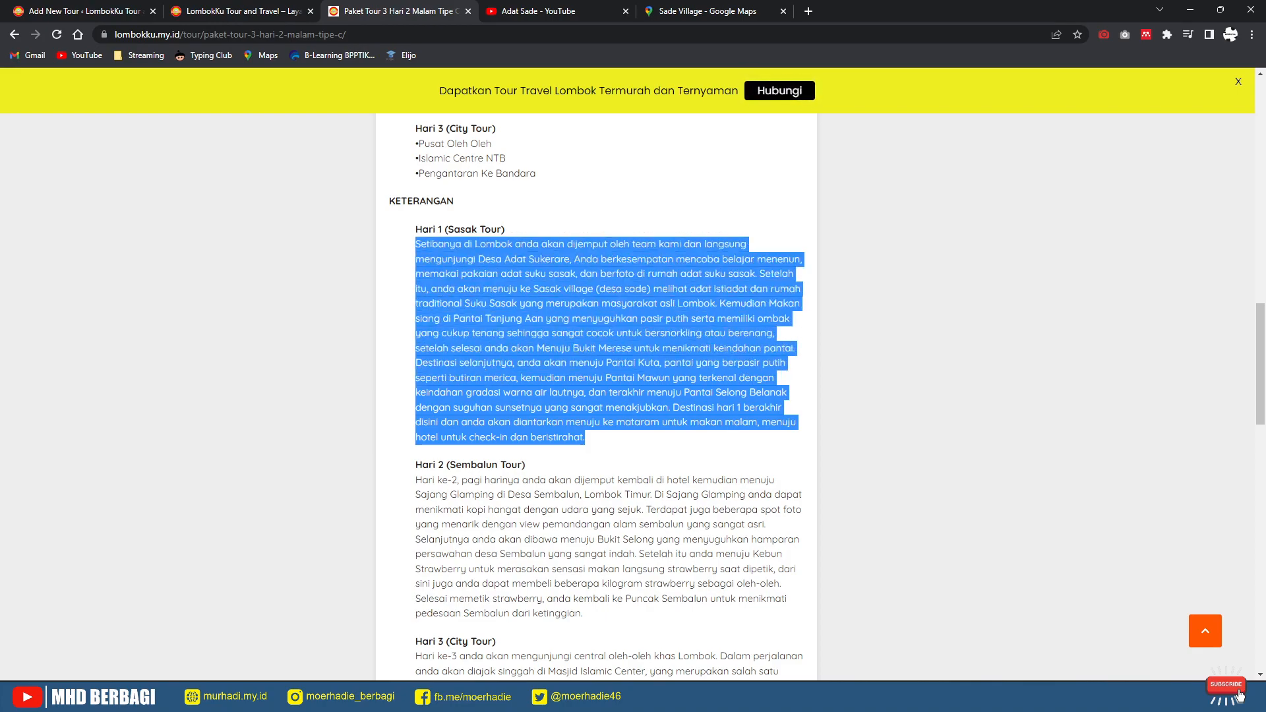
pyautogui.click(85, 11)
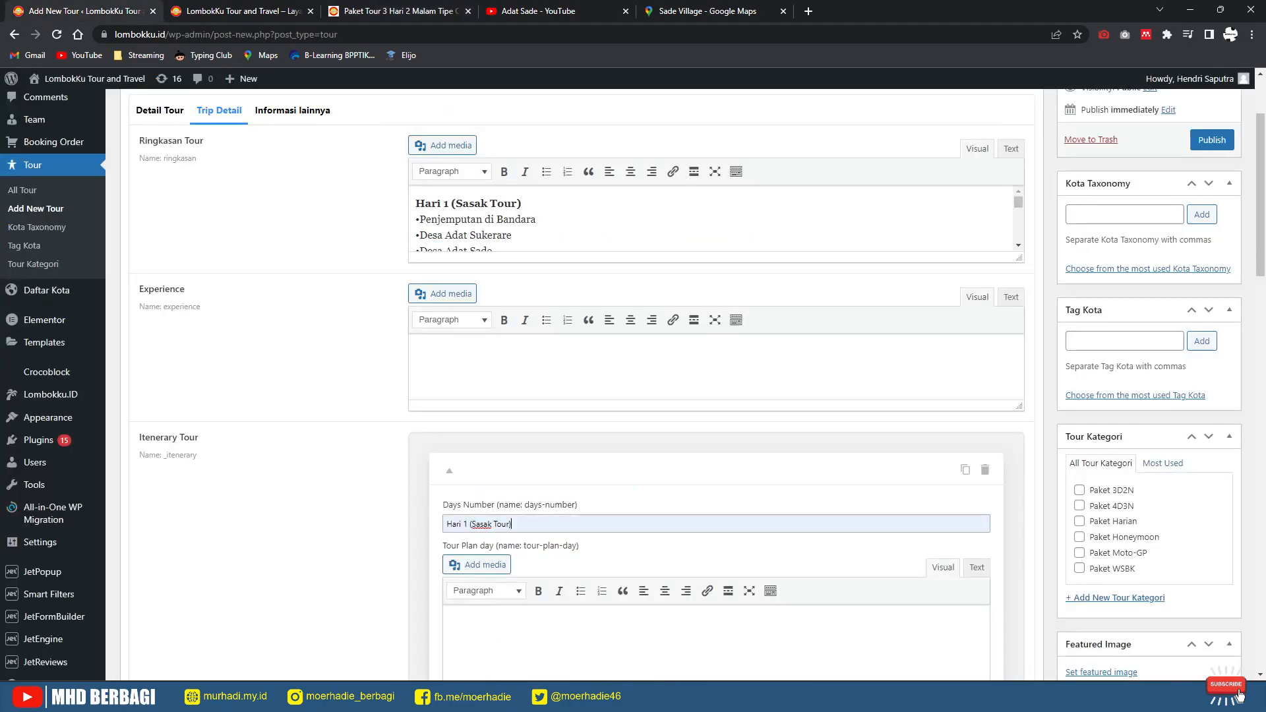
pyautogui.scroll(-3, 578, 384)
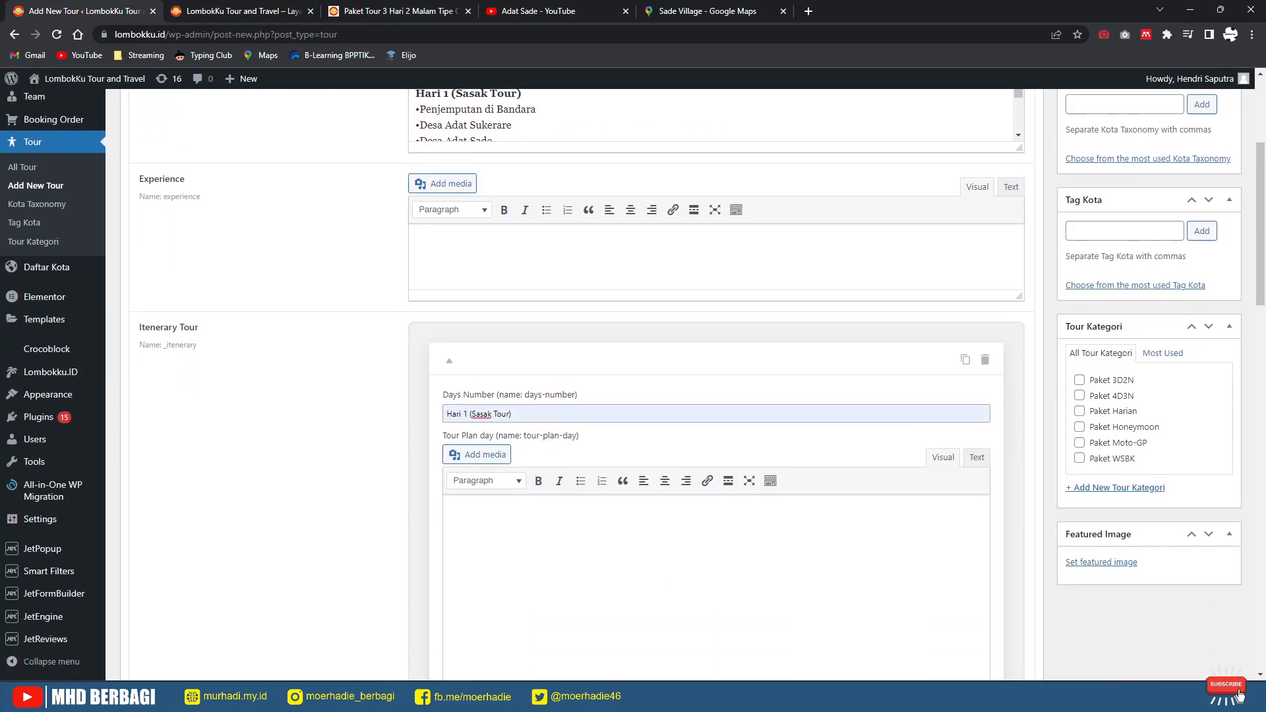
pyautogui.click(451, 426)
pyautogui.hotkey('ctrl', 'v')
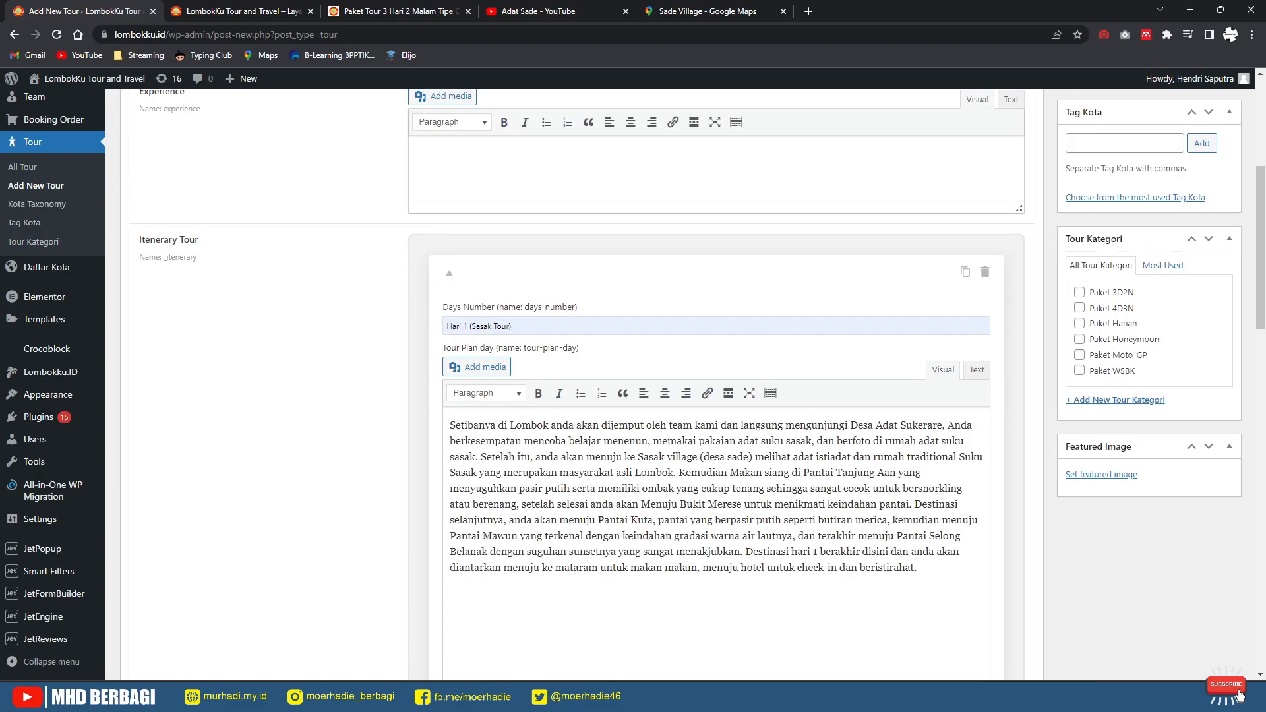
pyautogui.scroll(-6, 716, 383)
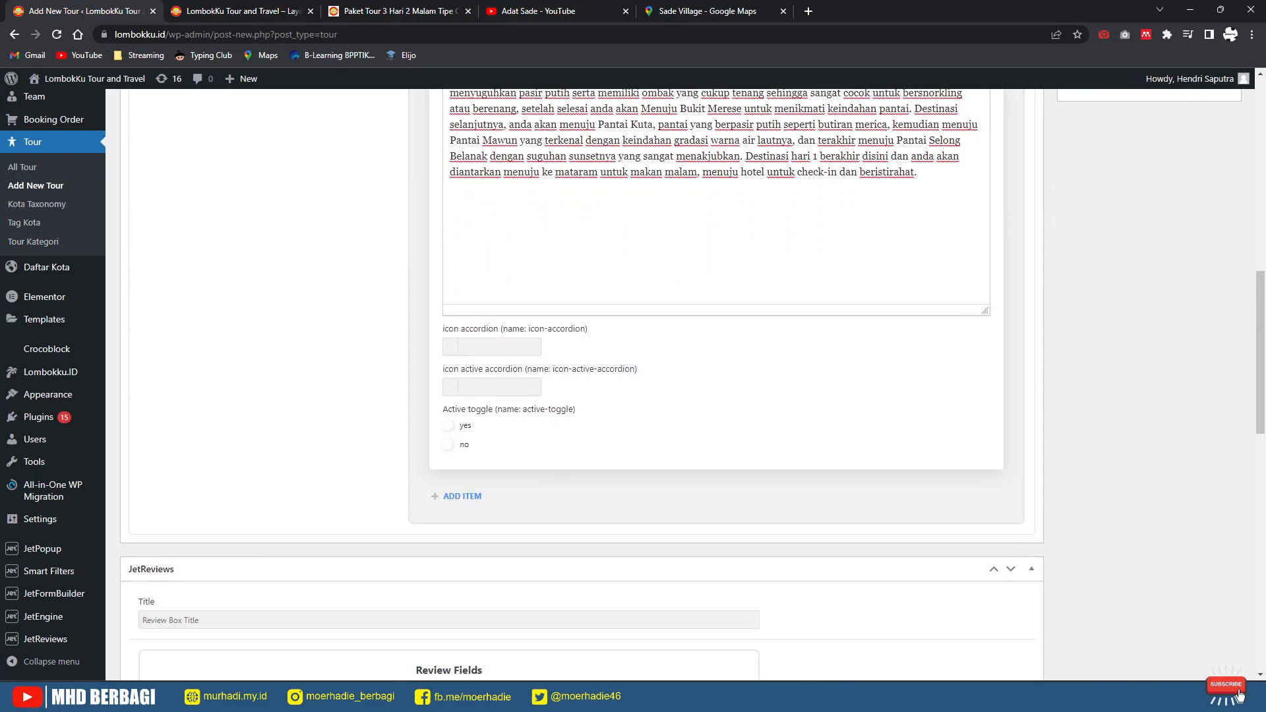
# Step: Set the accordion icon to fa-plane and choose the plane icon as the active icon
pyautogui.click(488, 347)
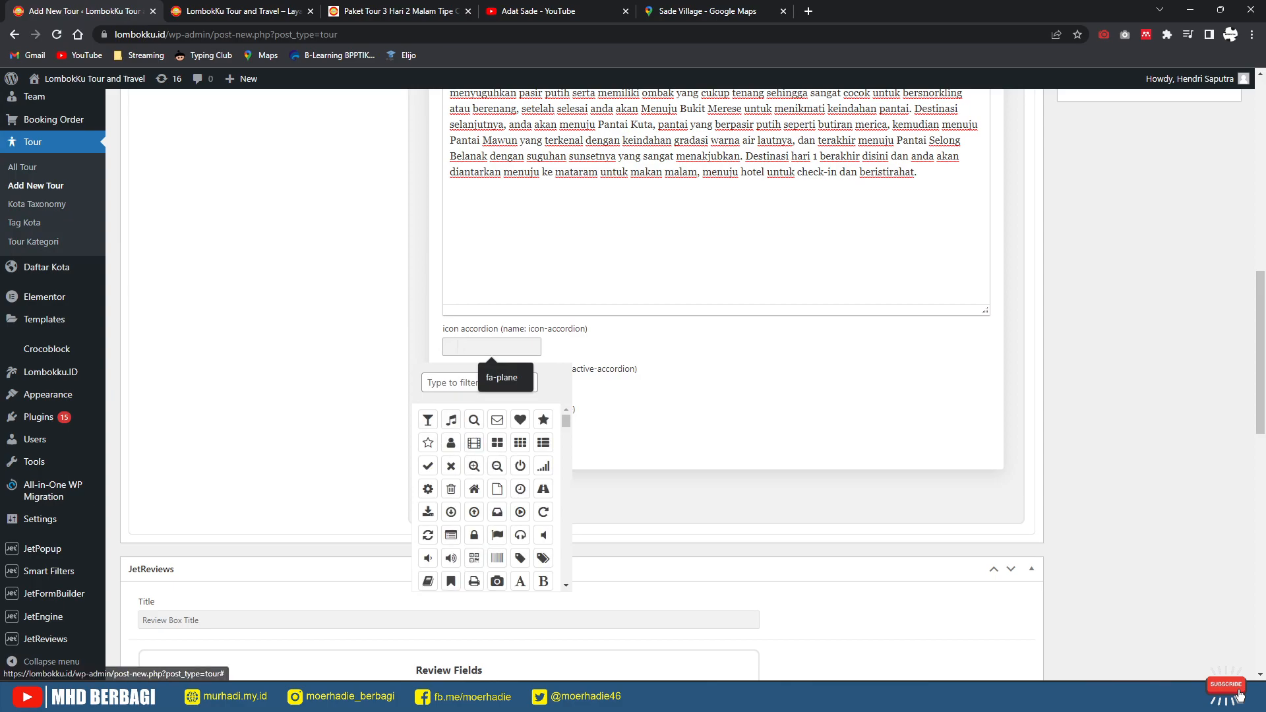
pyautogui.click(504, 378)
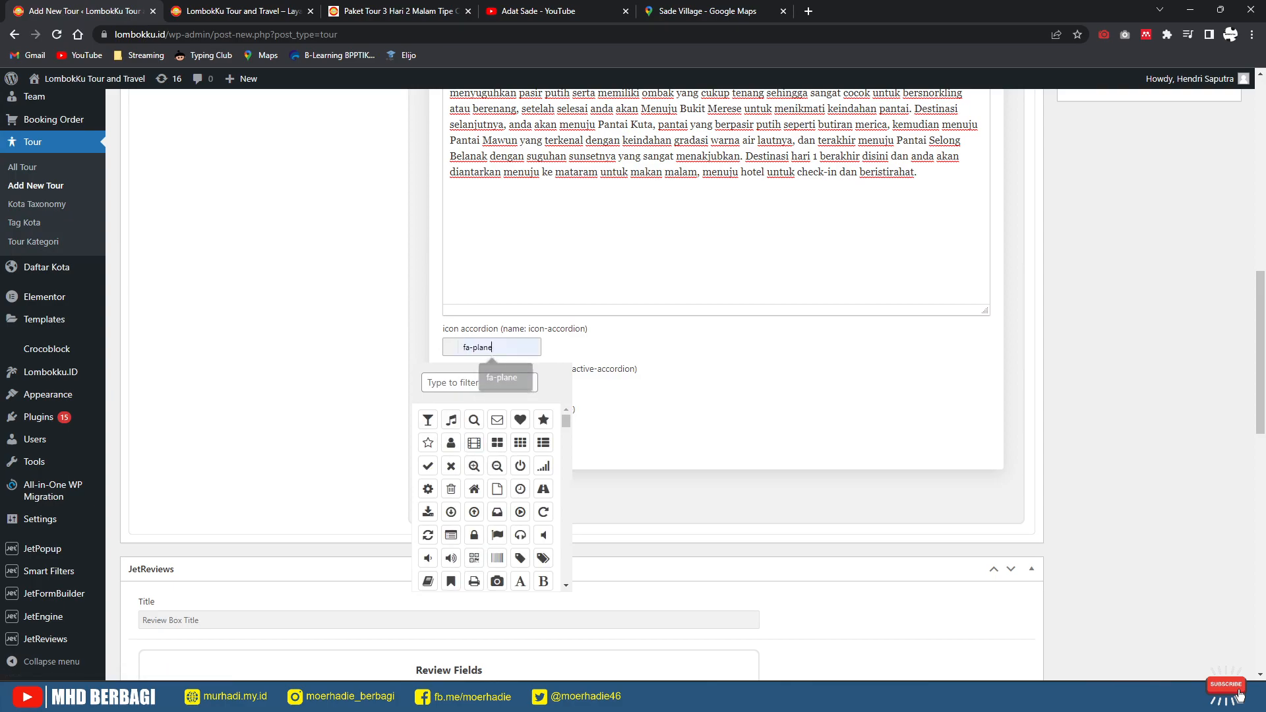
pyautogui.click(686, 415)
pyautogui.moveTo(503, 348); pyautogui.dragTo(432, 348)
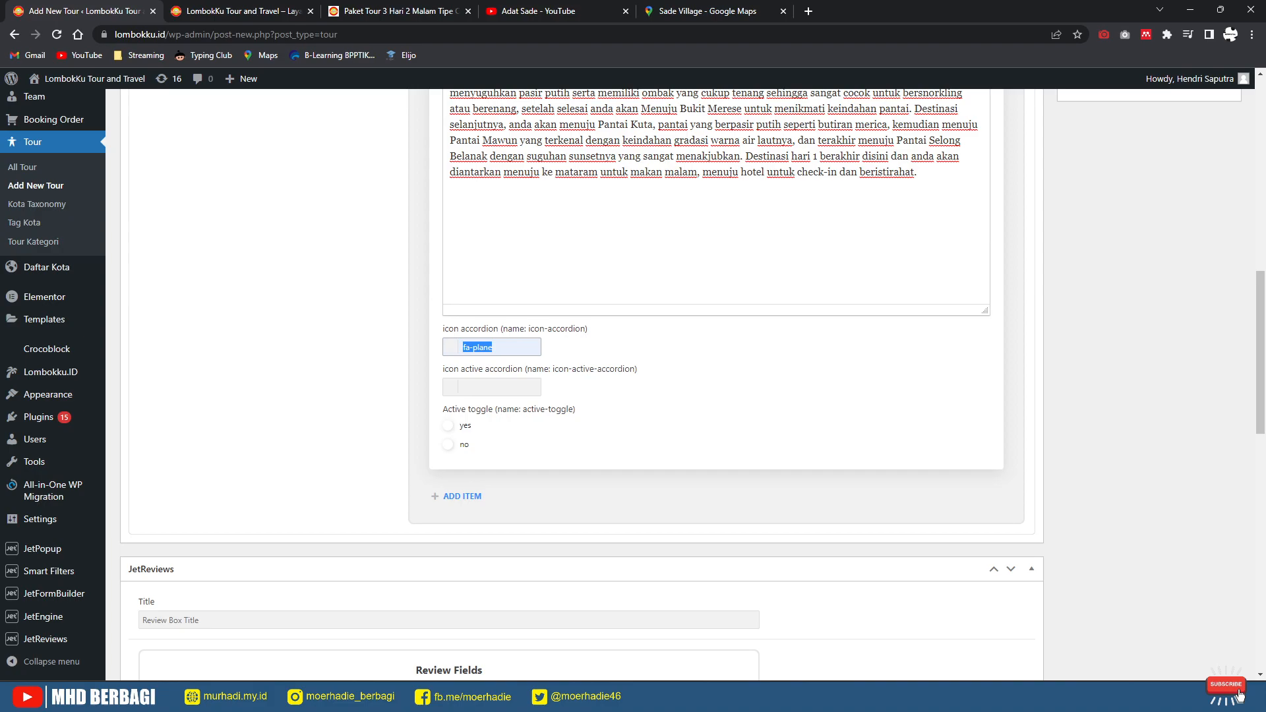
pyautogui.press('BackSpace')
pyautogui.write('fa-plane')
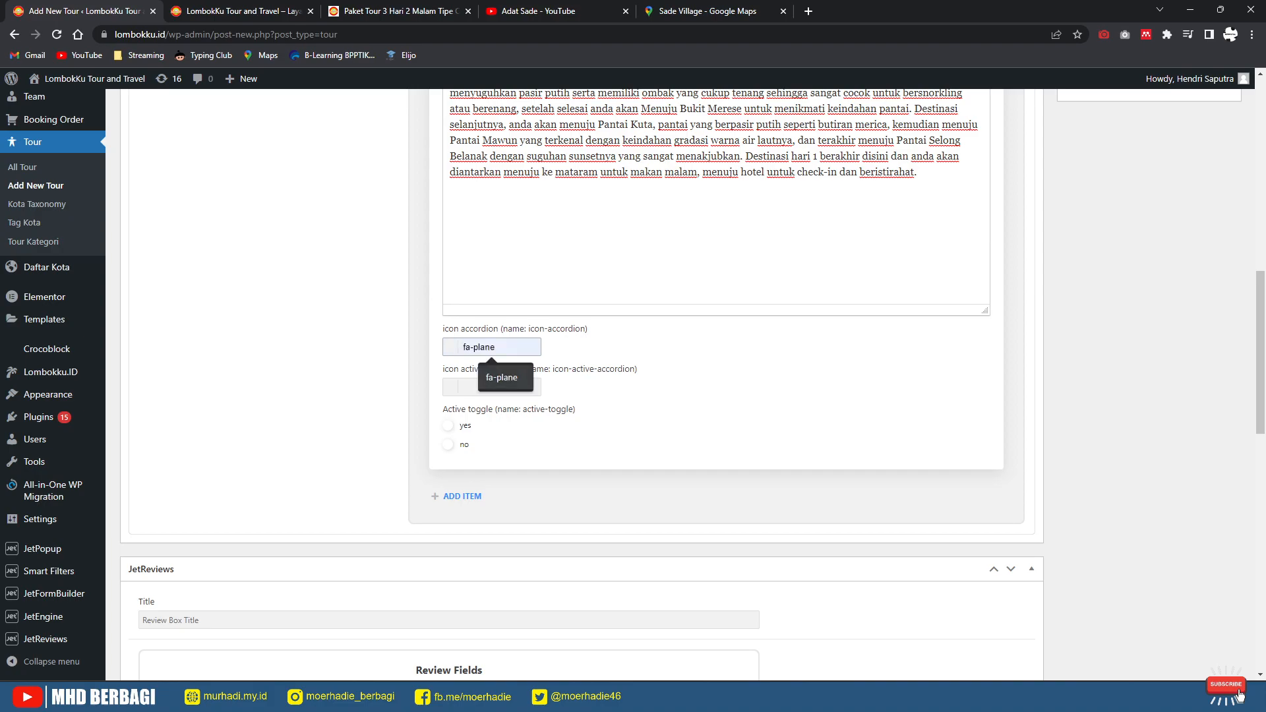
pyautogui.press('Tab')
pyautogui.press('Tab')
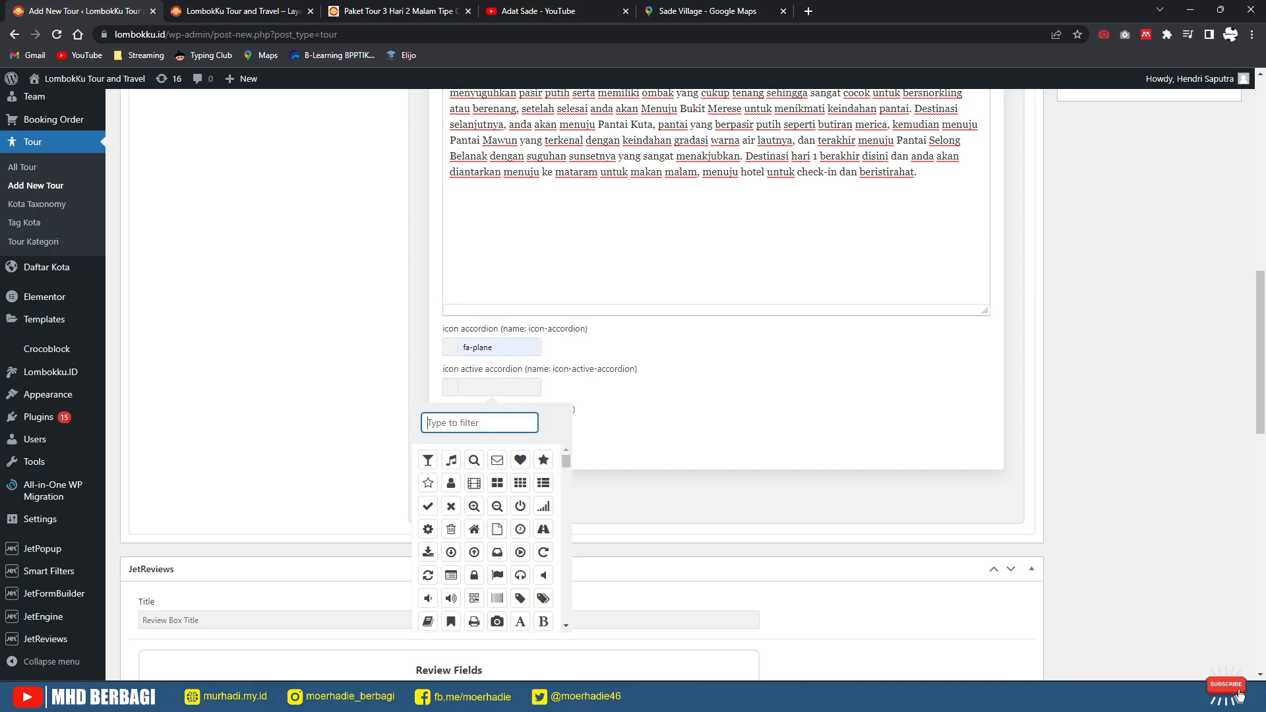
pyautogui.write('ai')
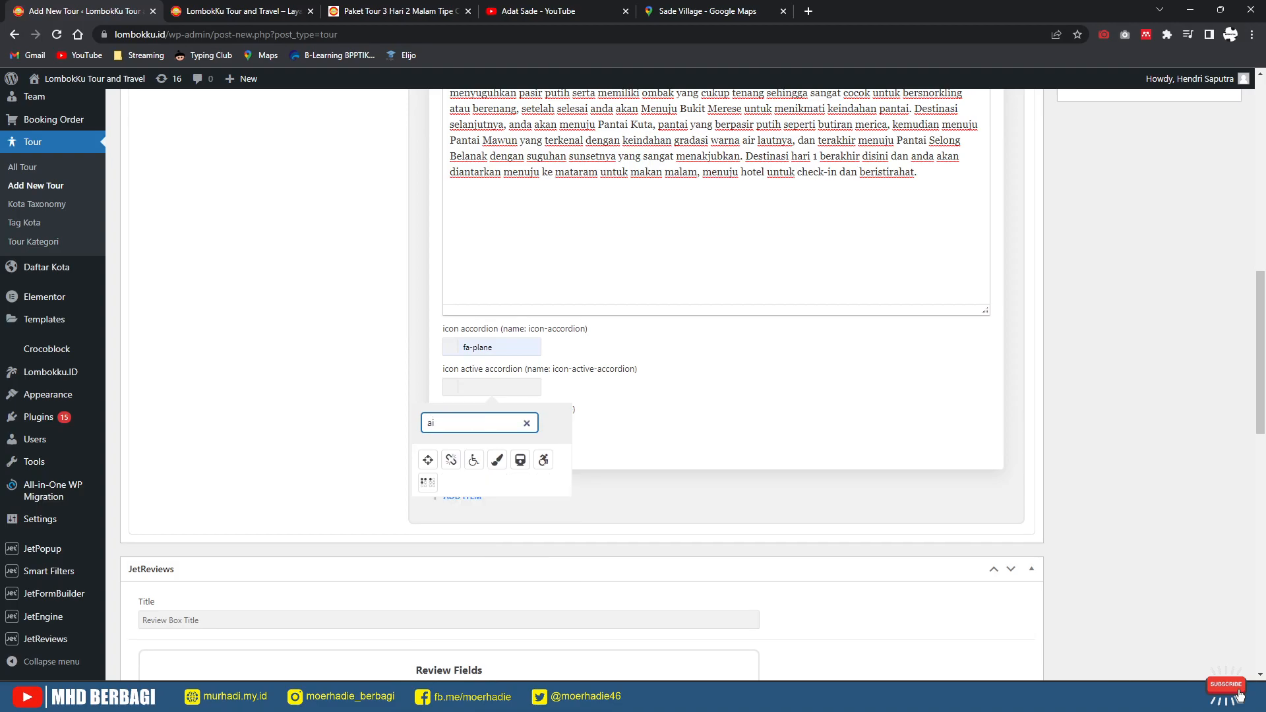
pyautogui.press('BackSpace')
pyautogui.press('BackSpace')
pyautogui.write('ai')
pyautogui.press('BackSpace')
pyautogui.press('BackSpace')
pyautogui.write('pla')
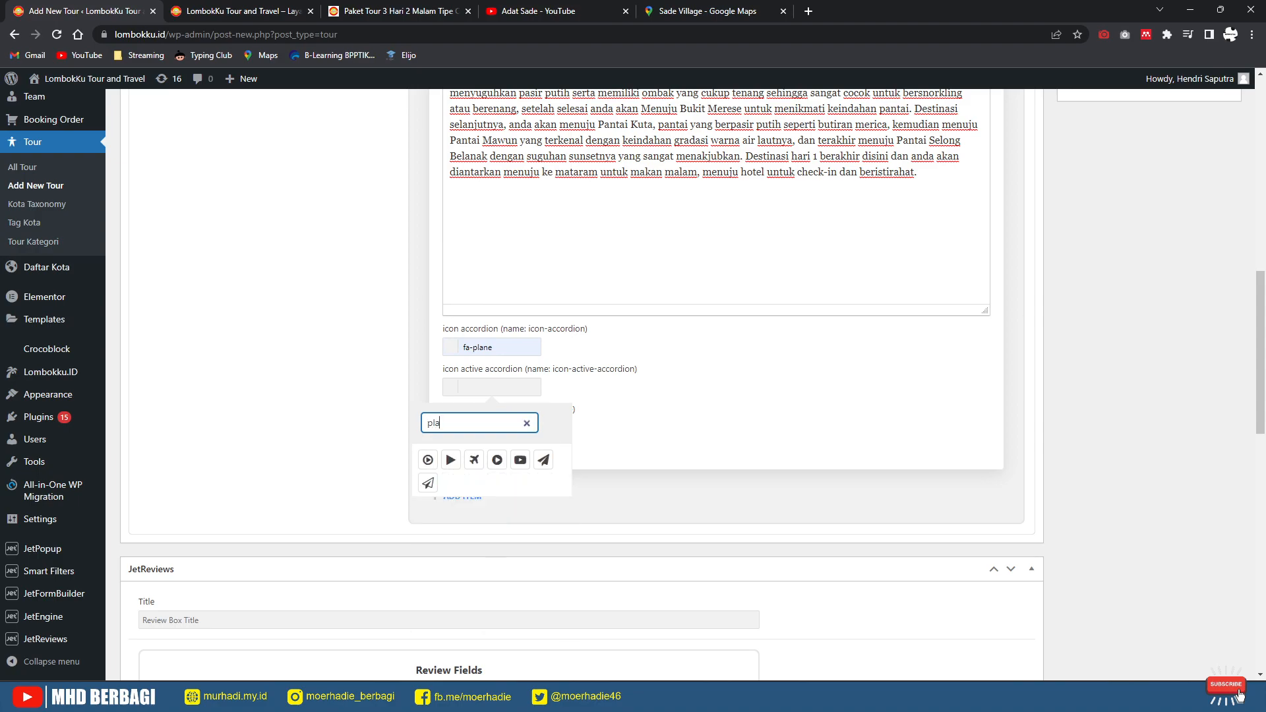
pyautogui.click(474, 459)
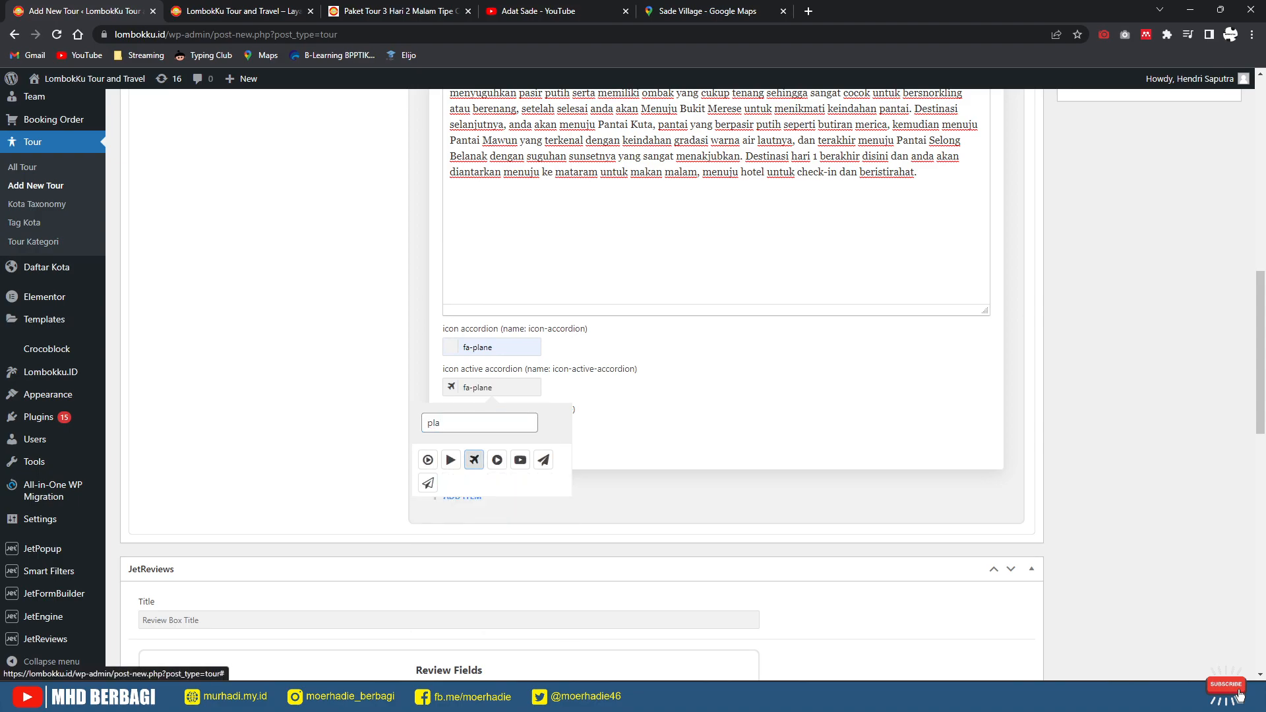
# Step: Change the collapsed accordion icon to fa-paper-plane and add another itinerary day
pyautogui.click(496, 348)
pyautogui.moveTo(494, 347); pyautogui.dragTo(432, 348)
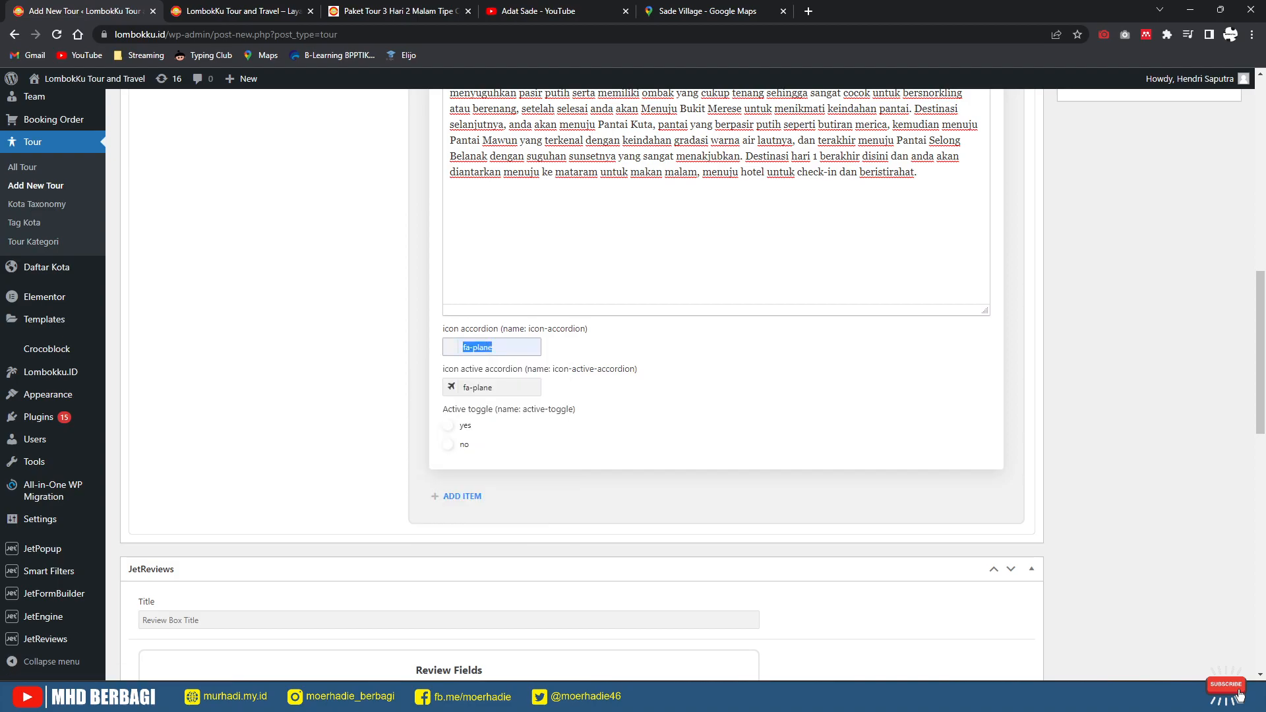
pyautogui.press('BackSpace')
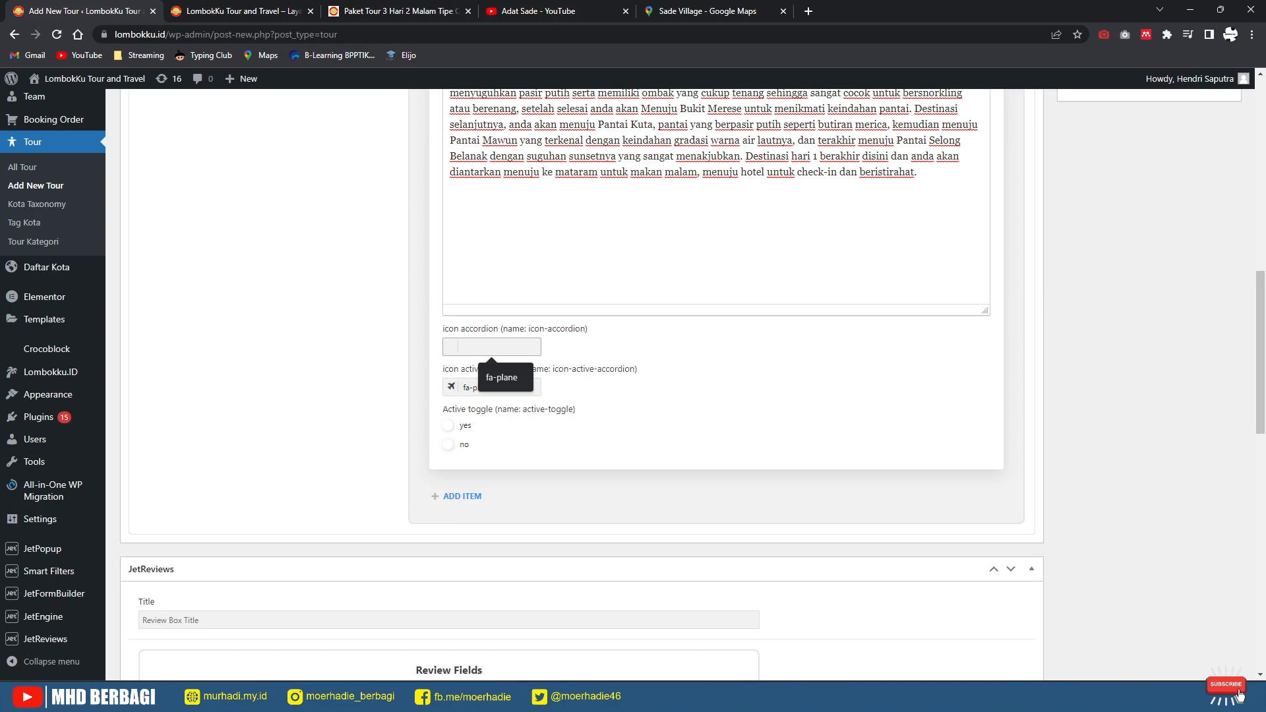
pyautogui.write('air')
pyautogui.click(452, 347)
pyautogui.click(479, 382)
pyautogui.write('ai')
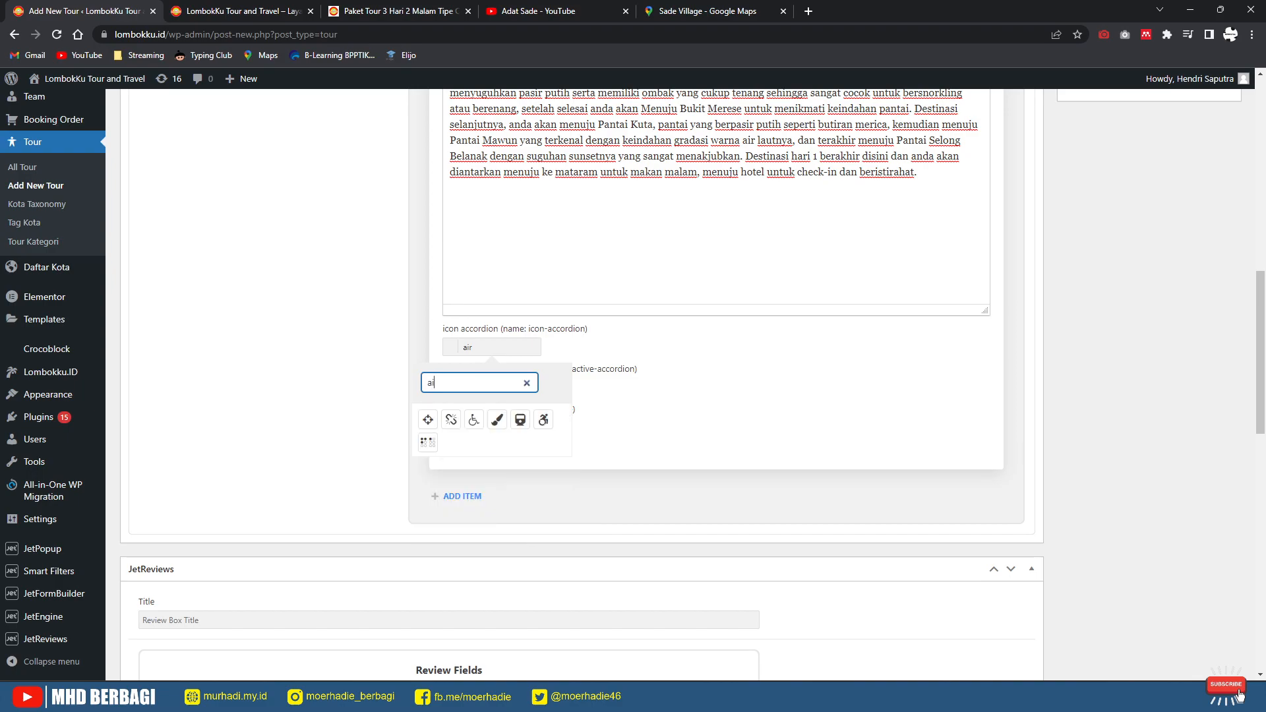
pyautogui.write('ir')
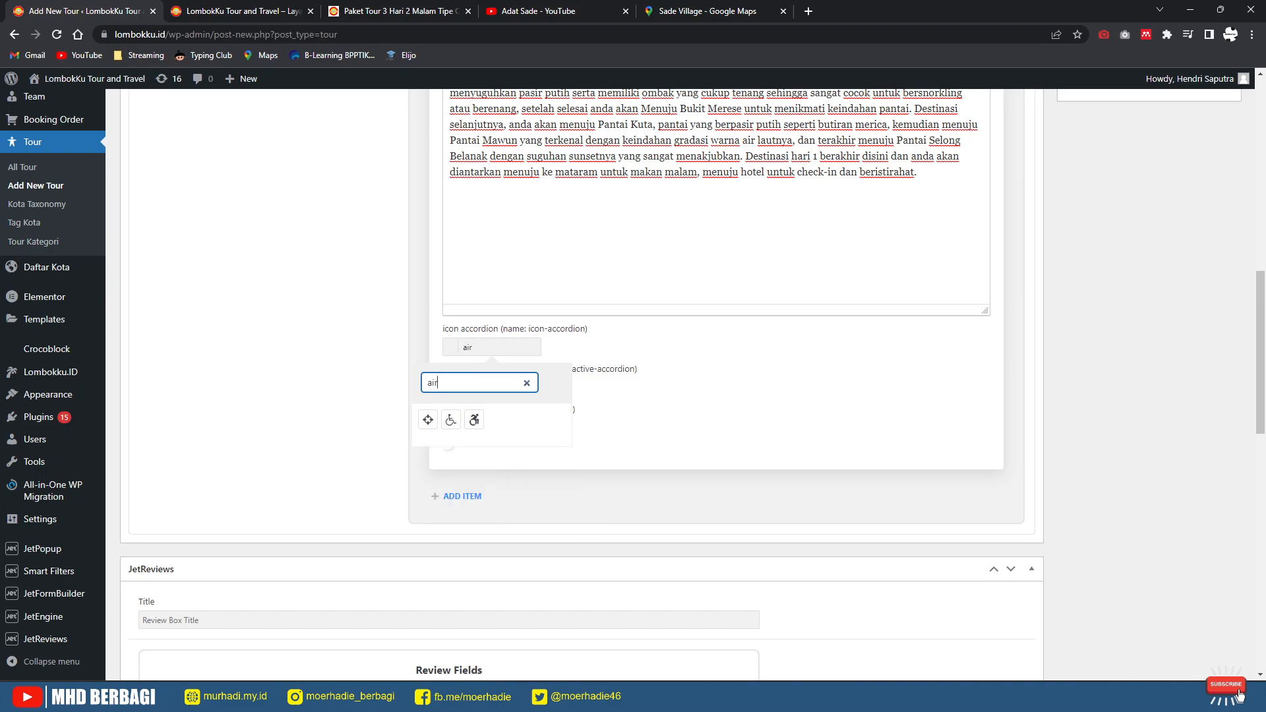
pyautogui.press('BackSpace')
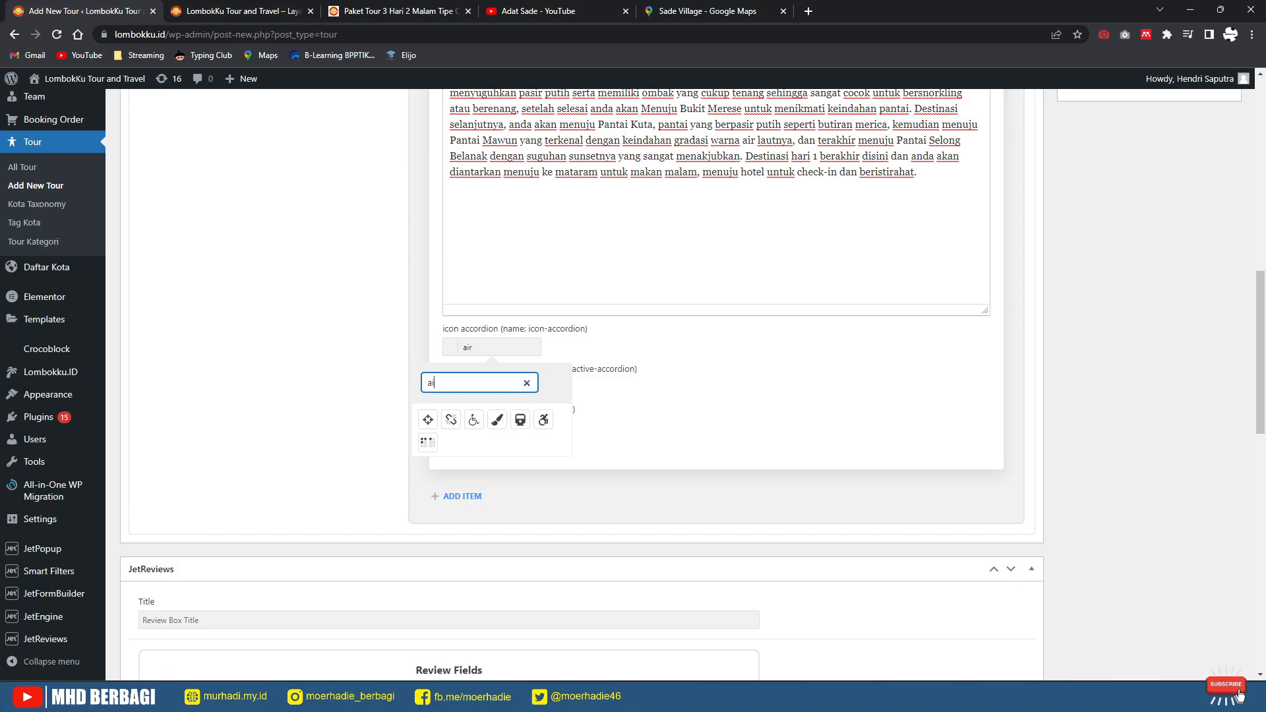
pyautogui.press('BackSpace')
pyautogui.press('BackSpace')
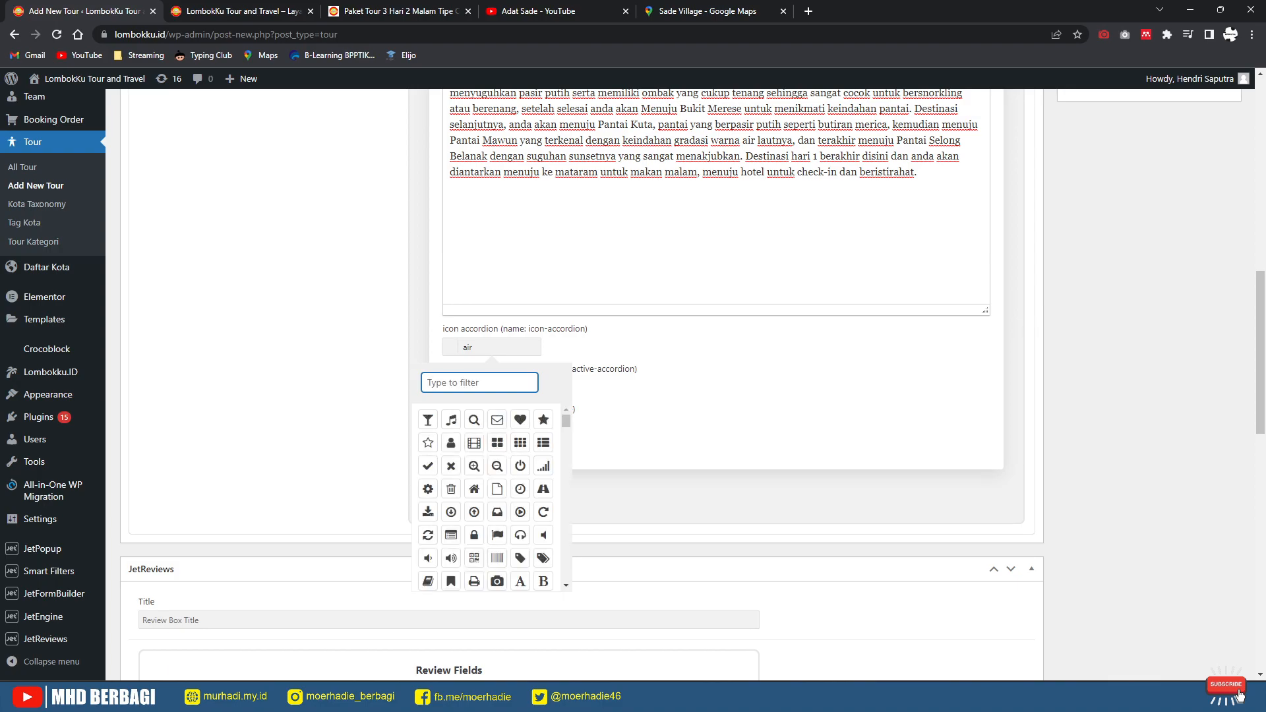
pyautogui.write('pla')
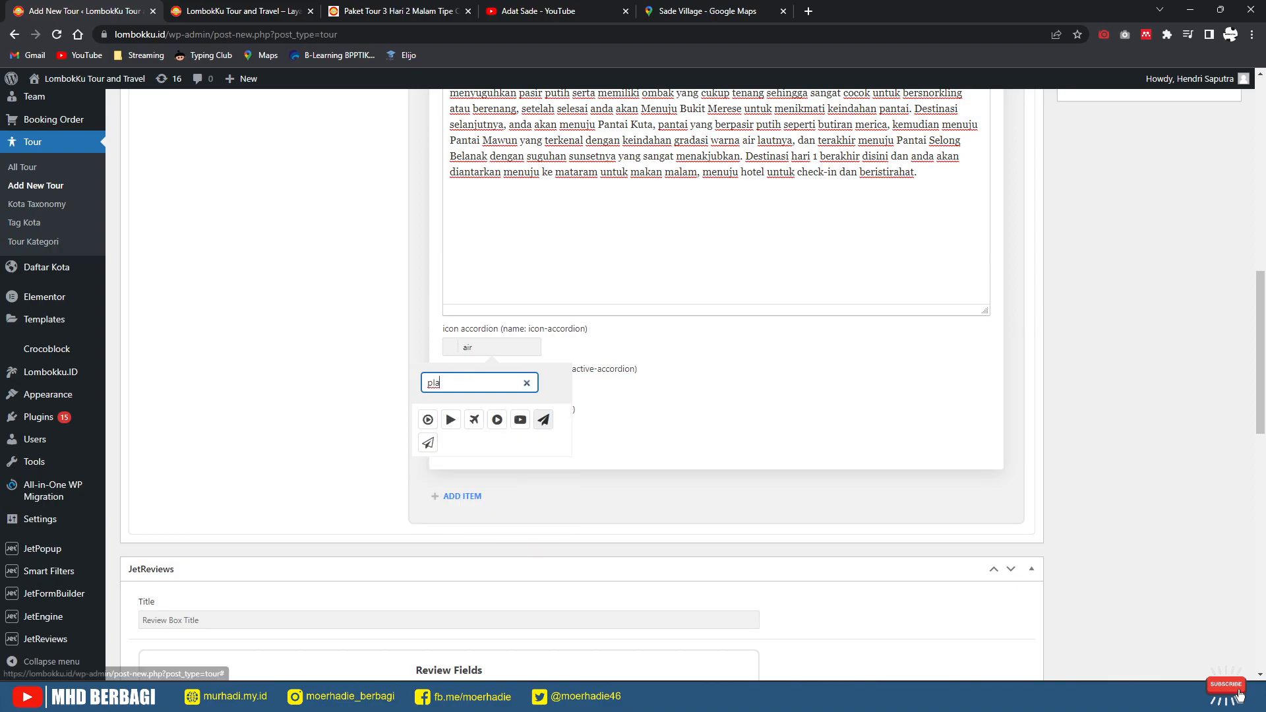
pyautogui.click(543, 420)
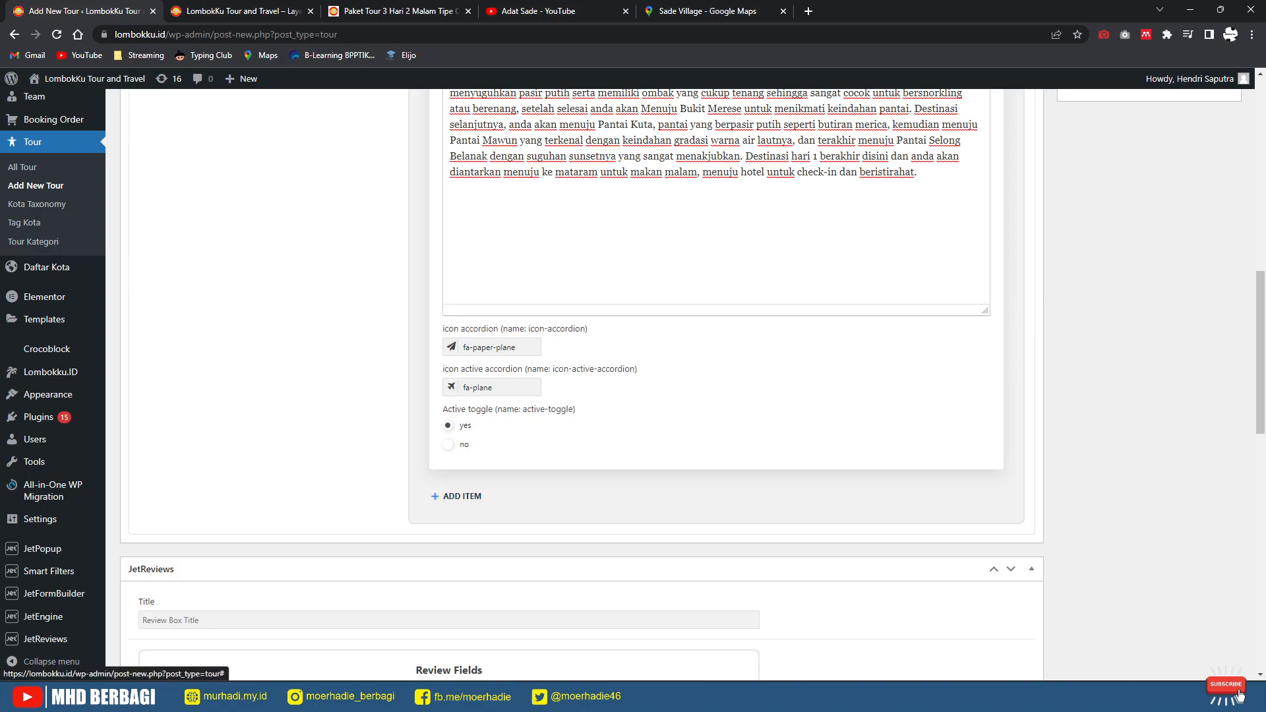
pyautogui.click(461, 496)
# Step: Title the new day 'Hari 2 (Sembalun Tour)', copied from the reference page
pyautogui.hotkey('ctrl', '3')
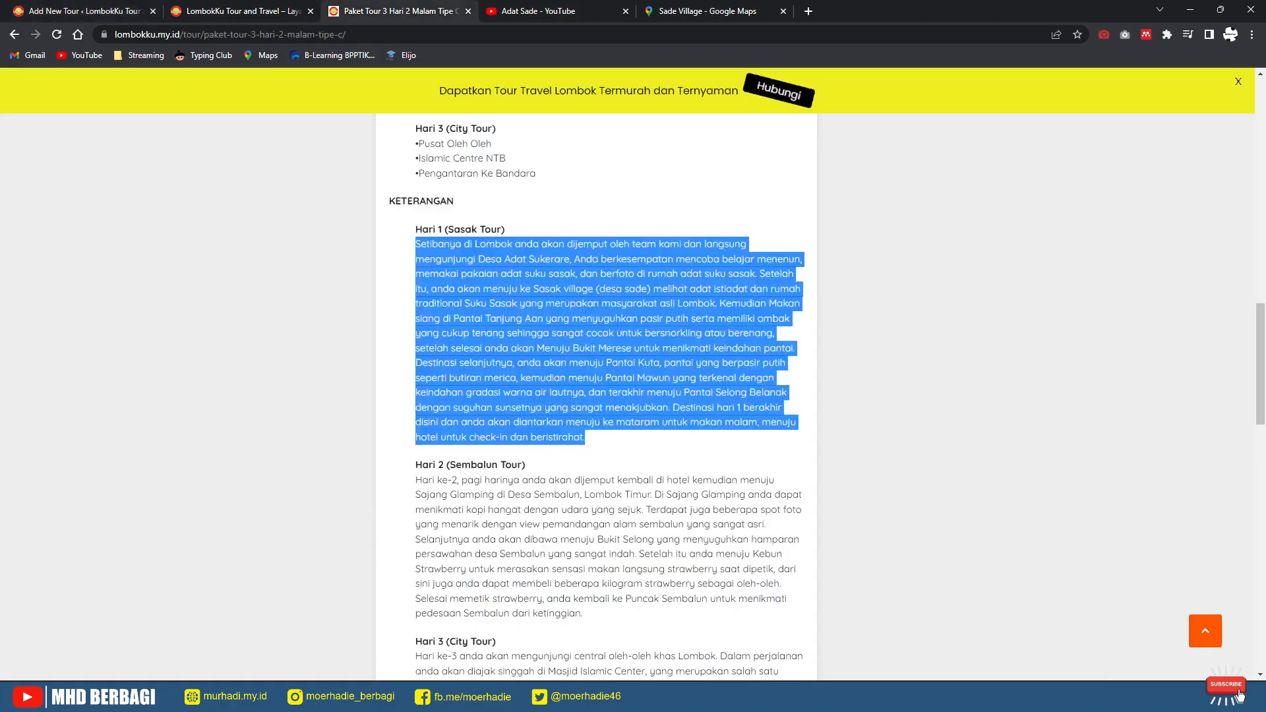
pyautogui.scroll(-3, 597, 396)
pyautogui.moveTo(526, 267); pyautogui.dragTo(415, 267)
pyautogui.hotkey('ctrl', 'c')
pyautogui.hotkey('ctrl', '1')
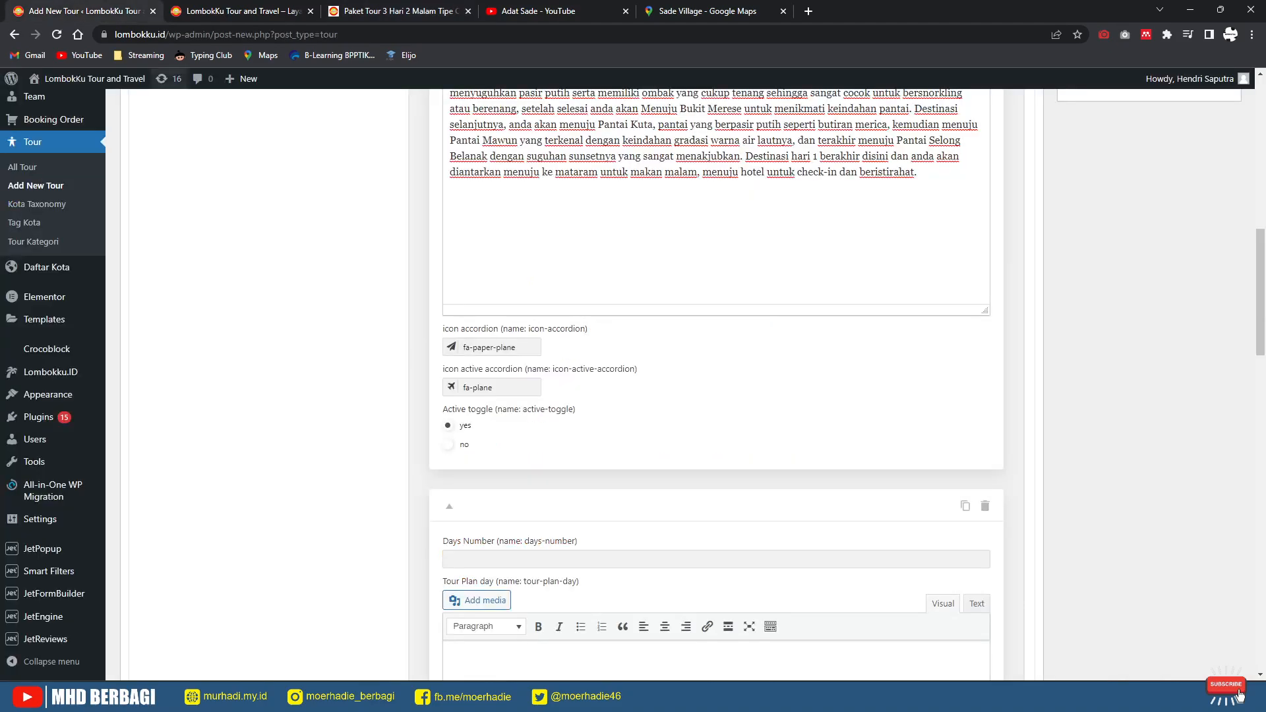
pyautogui.scroll(-3, 521, 361)
pyautogui.click(522, 361)
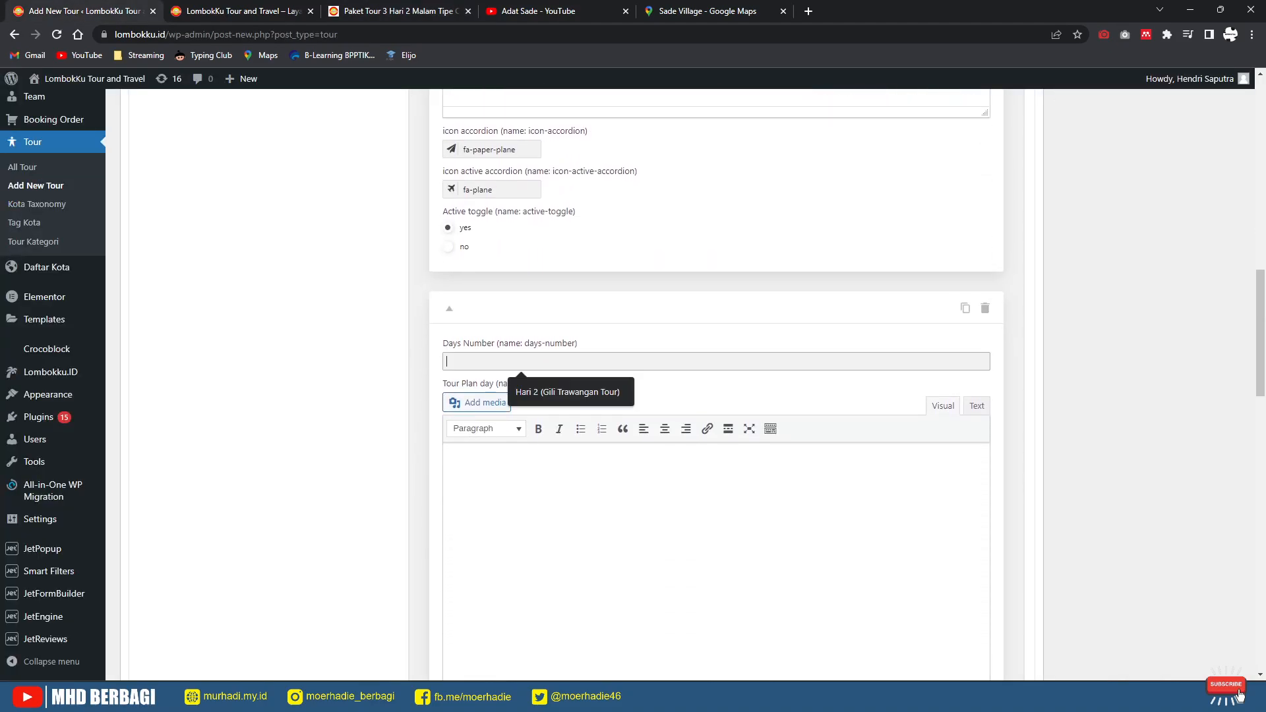
pyautogui.hotkey('ctrl', 'v')
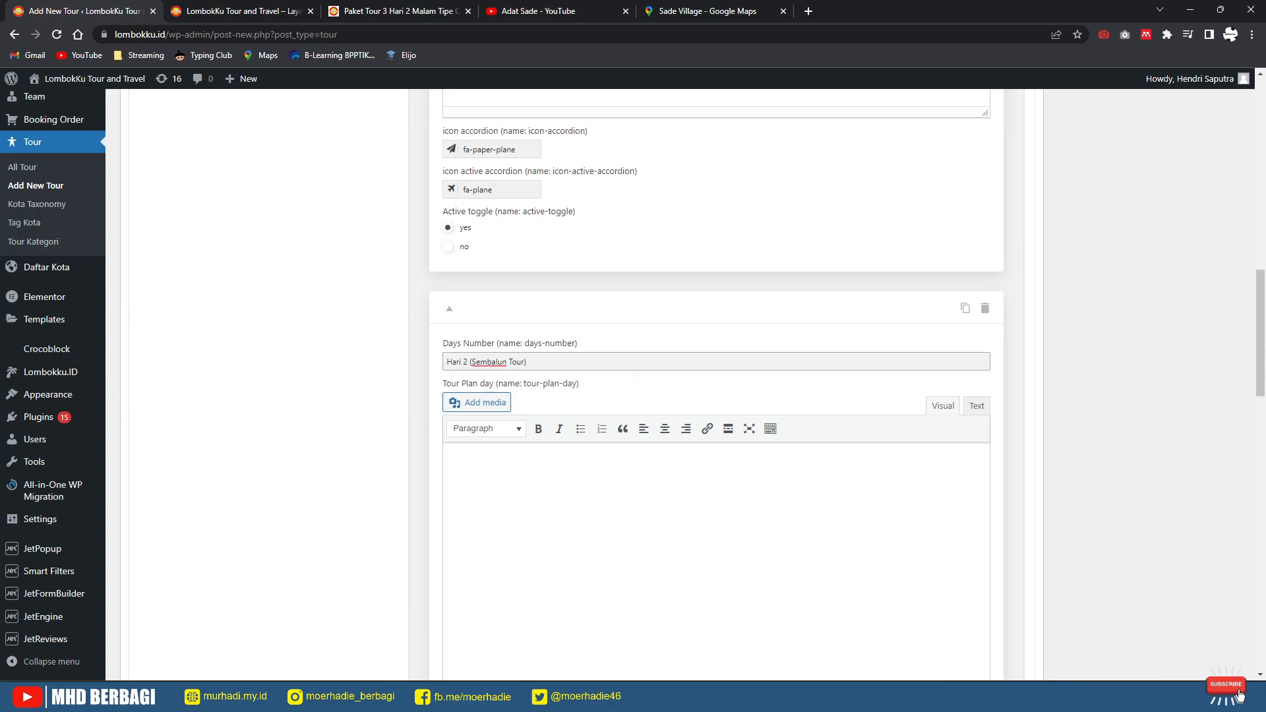
# Step: Paste the Hari 2 description into the day's Tour Plan text
pyautogui.hotkey('ctrl', '3')
pyautogui.moveTo(583, 416); pyautogui.dragTo(415, 282)
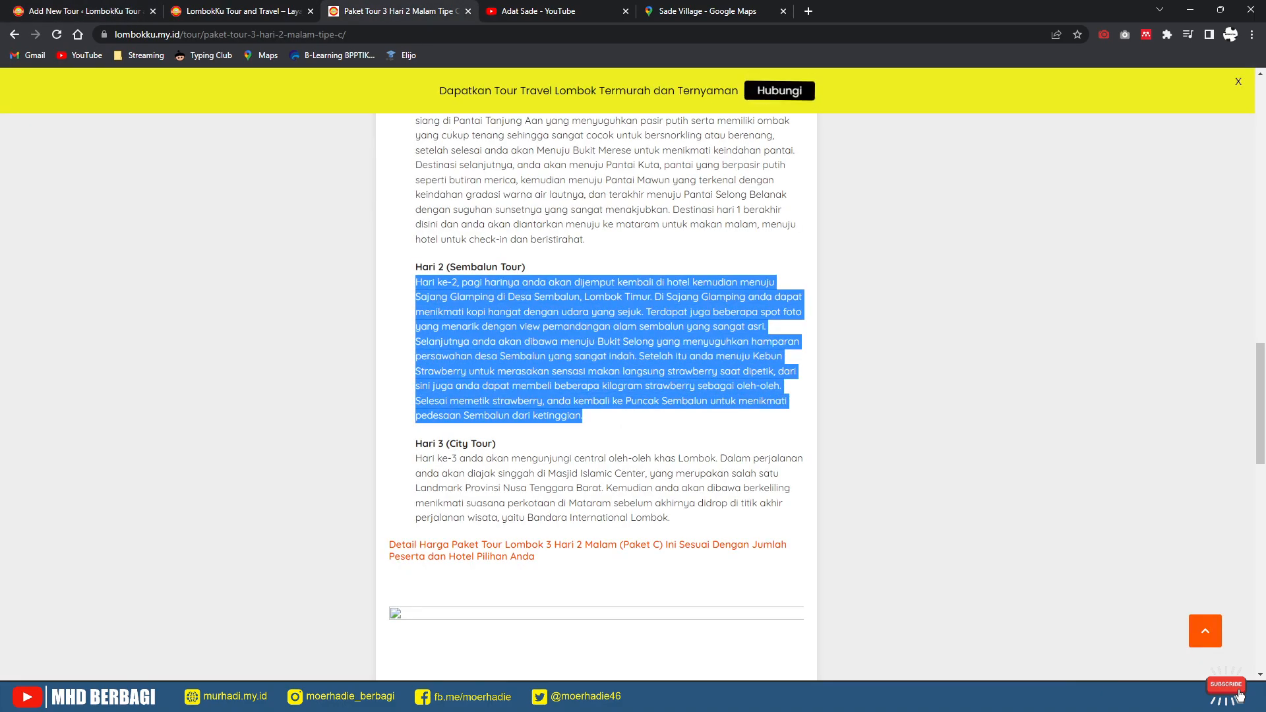
pyautogui.hotkey('ctrl', '1')
pyautogui.hotkey('ctrl', 'v')
pyautogui.scroll(-8, 716, 383)
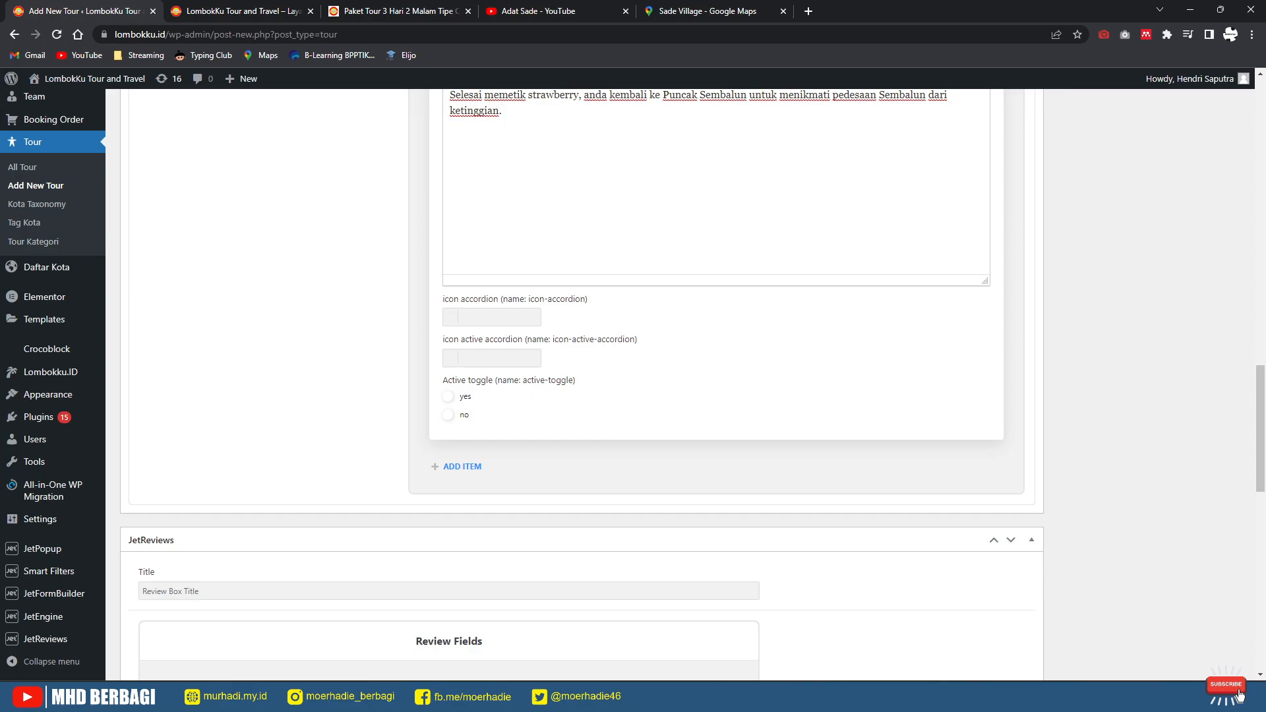
# Step: Give Hari 2 fa-plane and fa-paper-plane icons, then add a third itinerary day
pyautogui.click(499, 317)
pyautogui.click(480, 353)
pyautogui.write('pla')
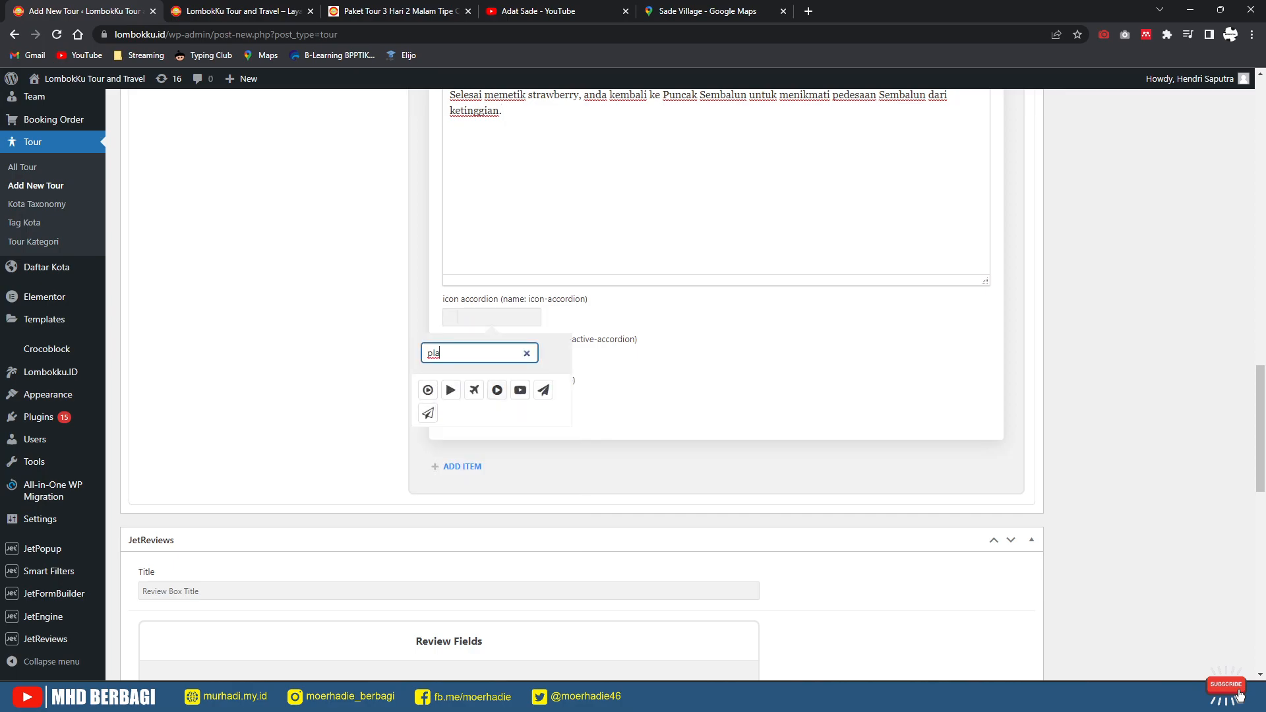
pyautogui.click(474, 390)
pyautogui.click(624, 393)
pyautogui.click(498, 359)
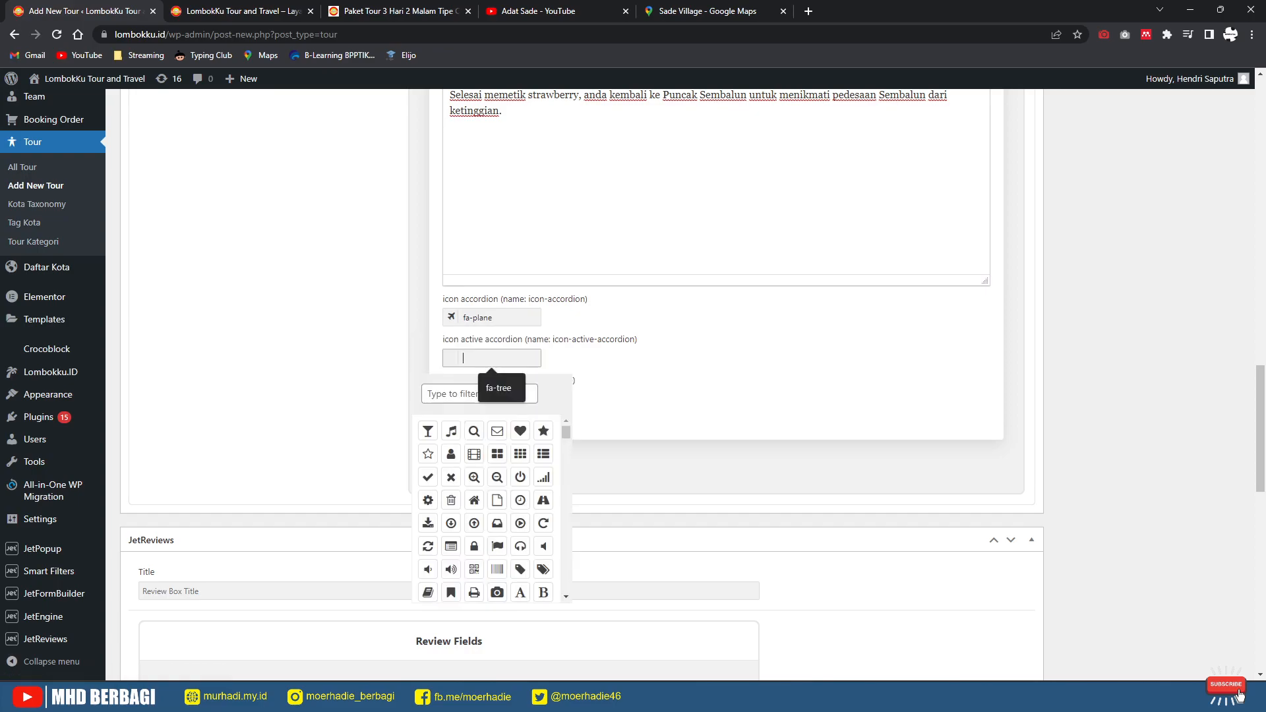
pyautogui.click(480, 394)
pyautogui.write('plan')
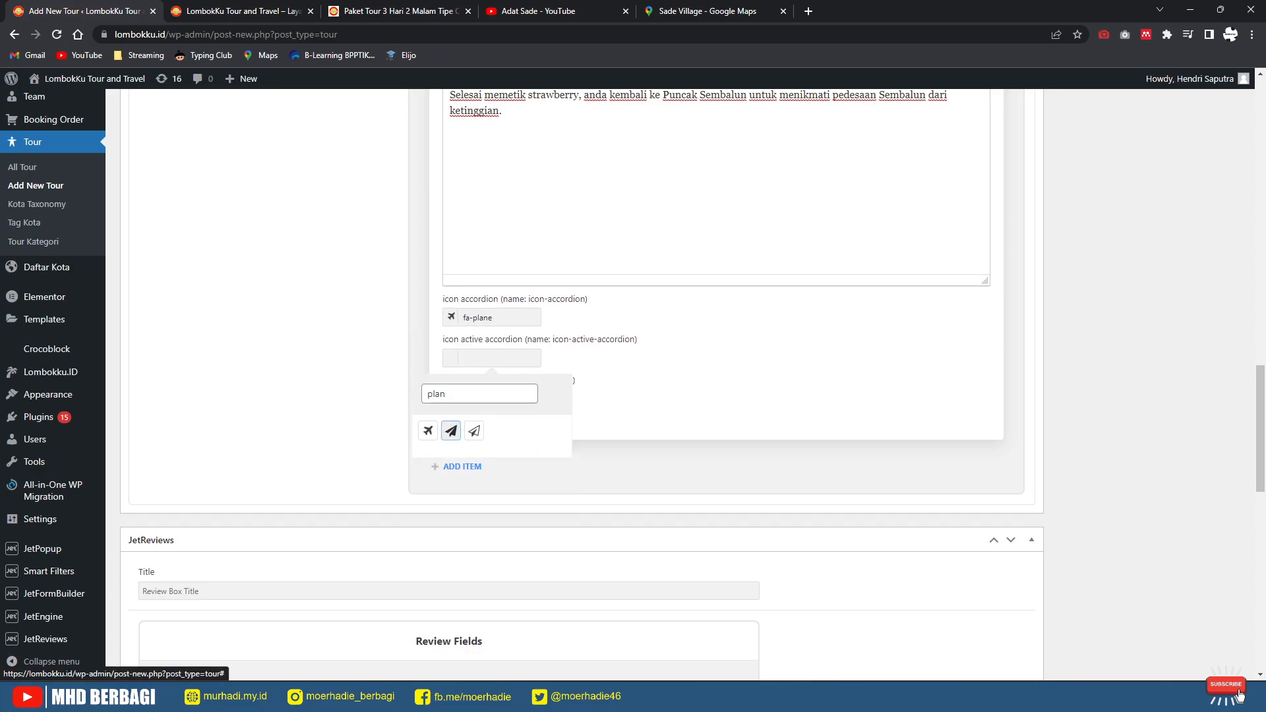
pyautogui.click(451, 431)
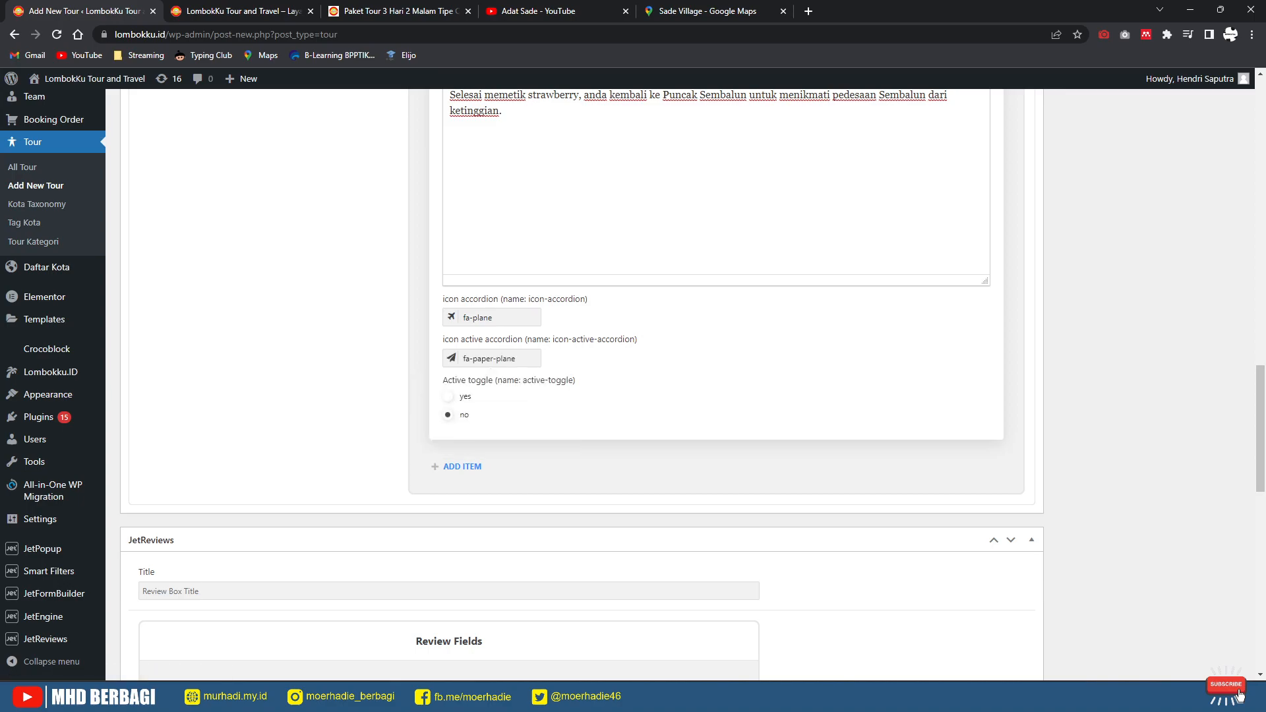
pyautogui.click(462, 467)
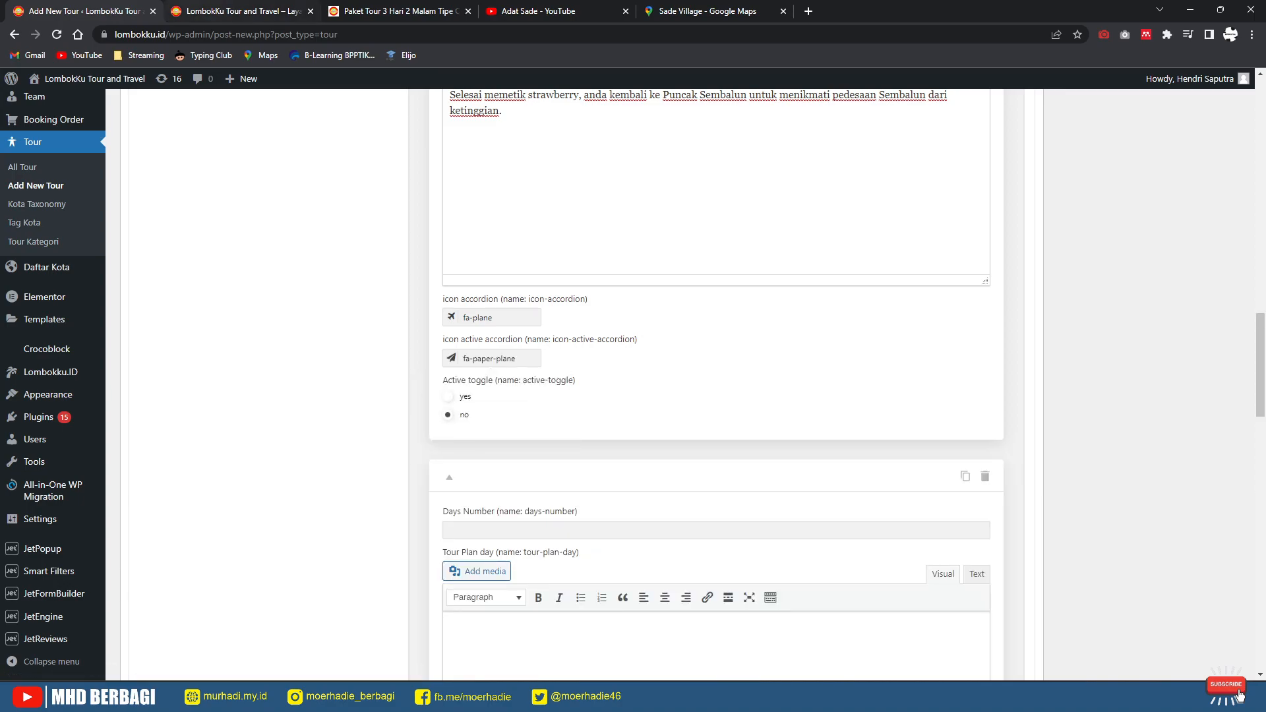
# Step: Copy 'Hari 3 (City Tour)' from the reference page into the third day's title
pyautogui.click(367, 11)
pyautogui.moveTo(497, 445); pyautogui.dragTo(415, 444)
pyautogui.hotkey('ctrl', 'c')
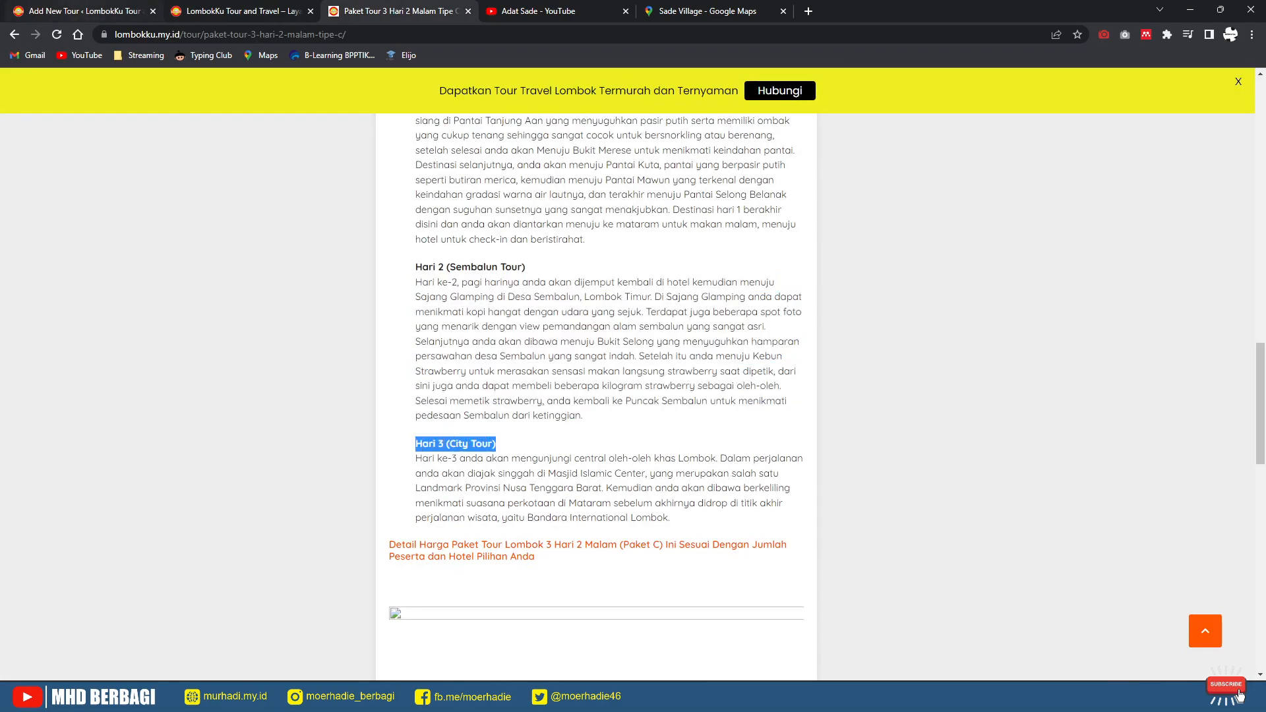
pyautogui.click(77, 11)
pyautogui.click(521, 531)
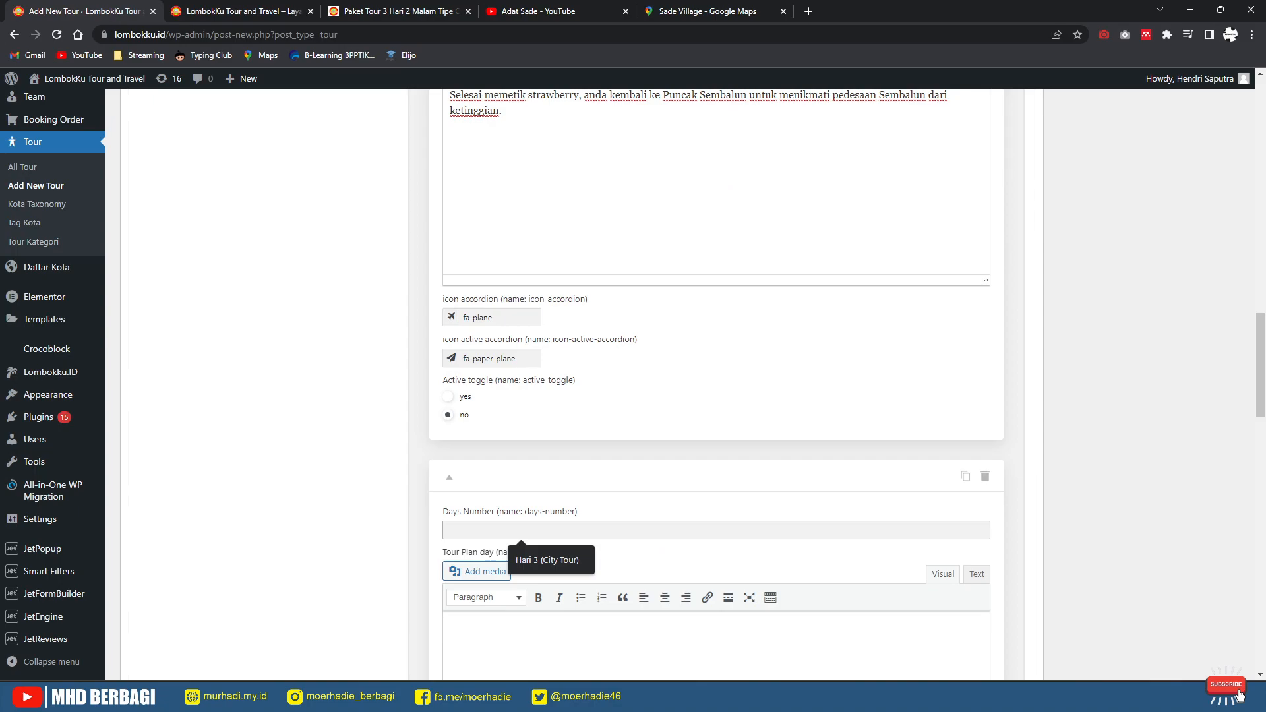
pyautogui.hotkey('ctrl', 'v')
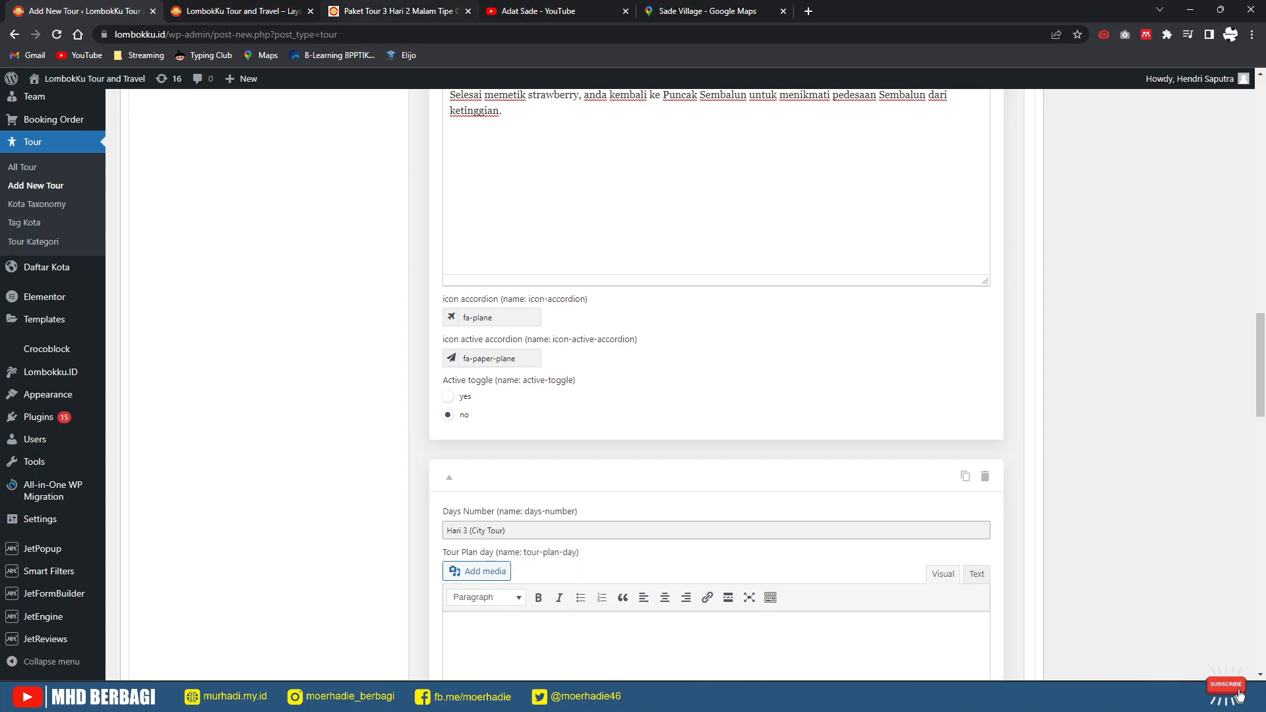
# Step: Paste the Hari 3 description paragraph from the reference page into the day's description
pyautogui.click(400, 11)
pyautogui.moveTo(671, 518); pyautogui.dragTo(416, 458)
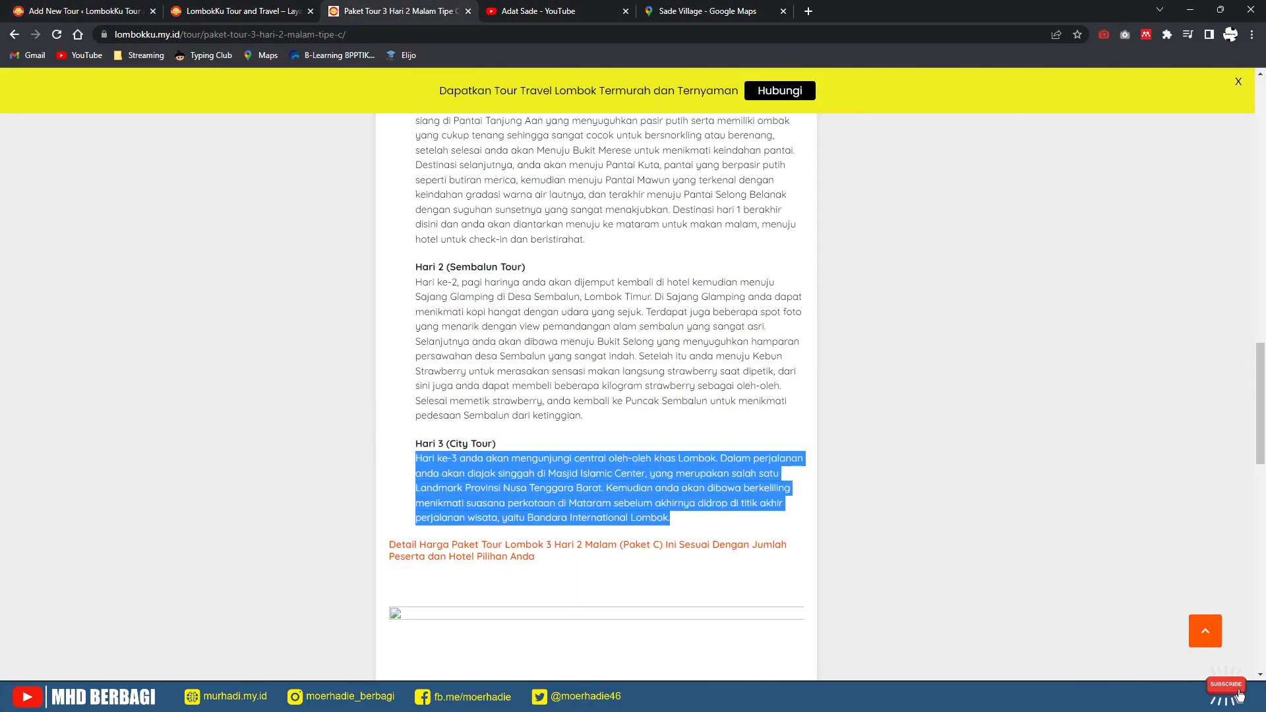
pyautogui.click(91, 11)
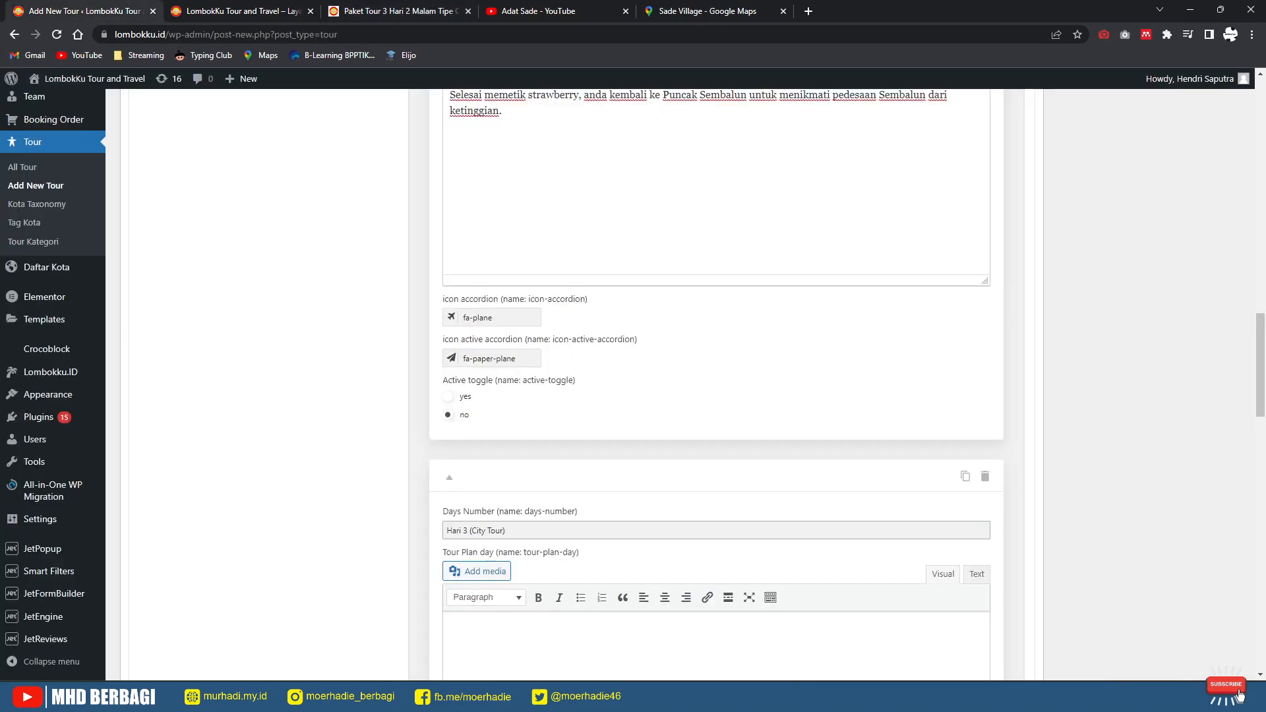
pyautogui.scroll(-3, 539, 598)
pyautogui.click(539, 585)
pyautogui.write('Hari ke-3 anda akan mengunjungi central oleh-oleh khas Lombok. Dalam perjalanan anda akan diajak singgah di Masjid Islamic Center, yang merupakan salah satu Landmark Provinsi Nusa Tenggara Barat. Kemudian anda akan dibawa berkeliling menikmati suasana perkotaan di Mataram sebelum akhirnya didrop di titik akhir perjalanan wisata, yaitu Bandara International Lombok.')
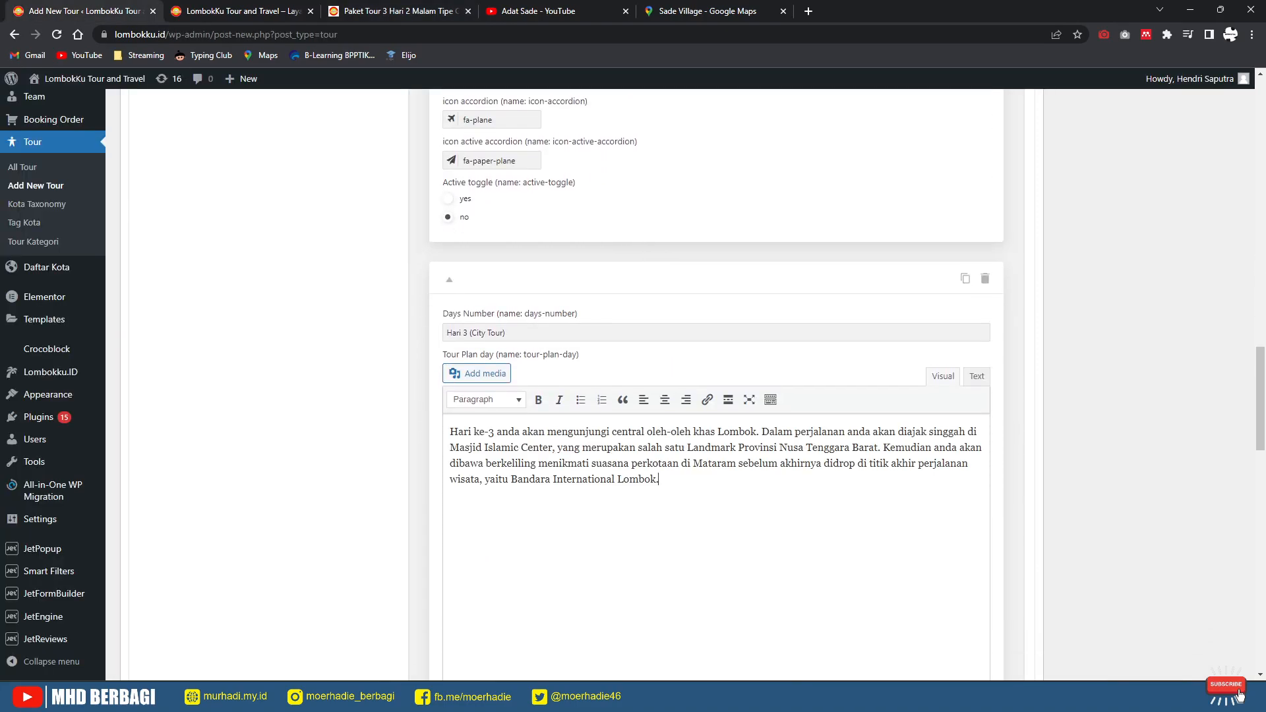
# Step: Set the day's accordion icon to fa-plane
pyautogui.scroll(-10, 716, 383)
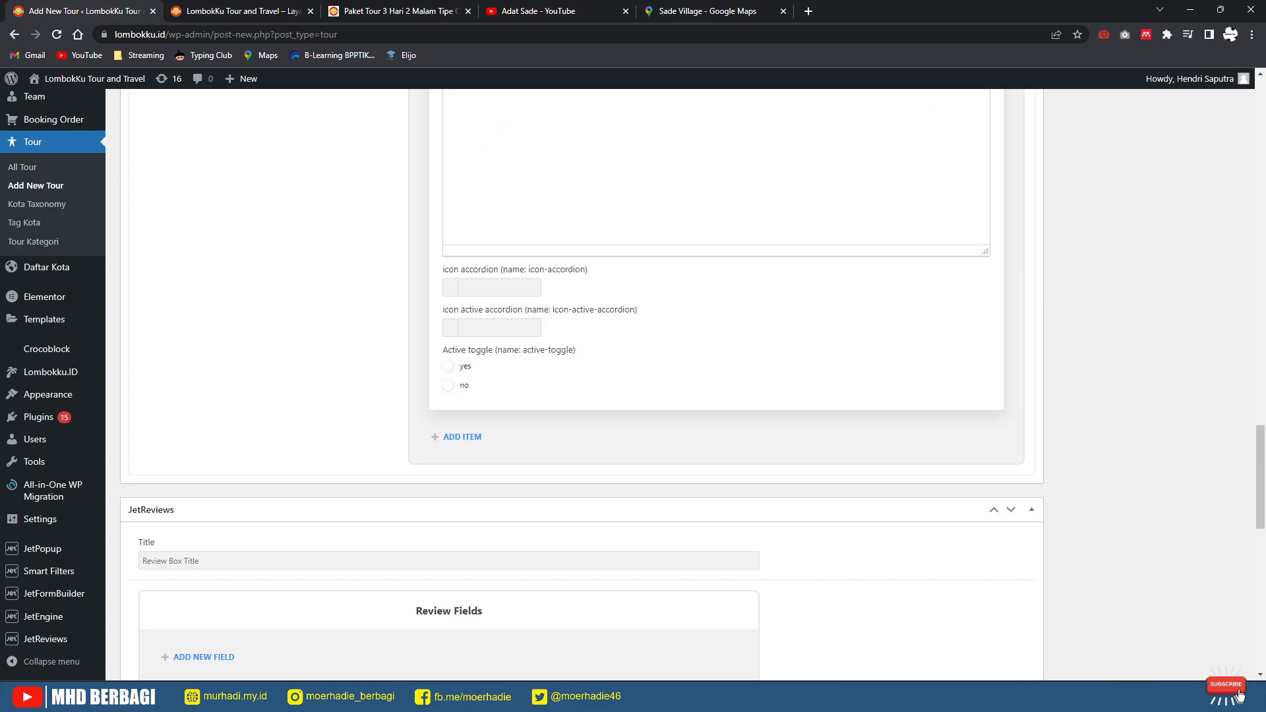
pyautogui.click(492, 288)
pyautogui.write('pan')
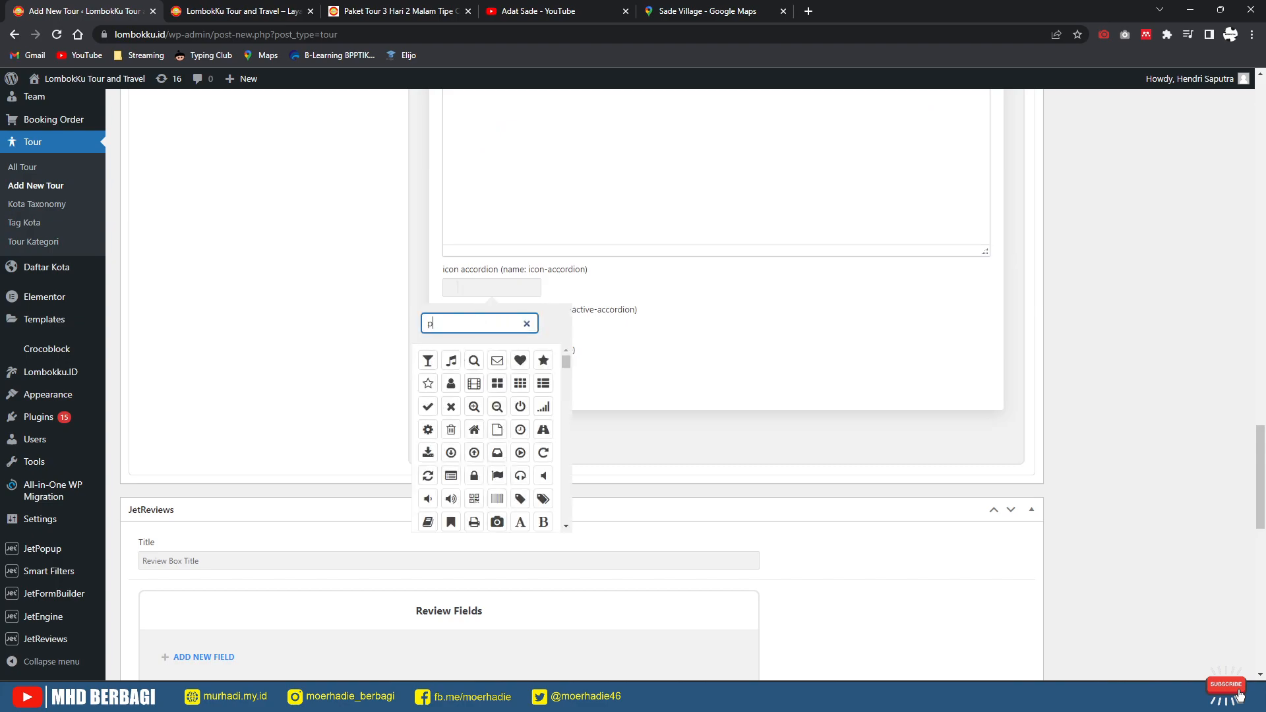
pyautogui.press('BackSpace')
pyautogui.press('BackSpace')
pyautogui.press('BackSpace')
pyautogui.write('pp')
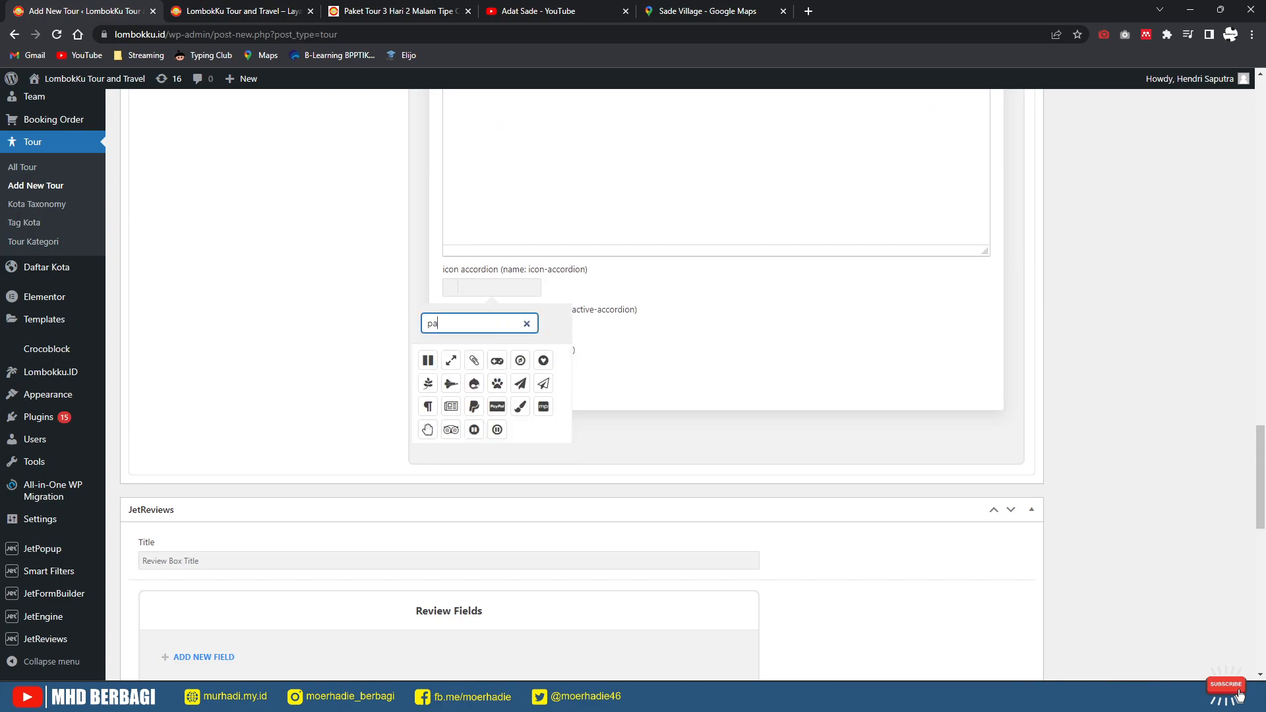
pyautogui.press('BackSpace')
pyautogui.write('la')
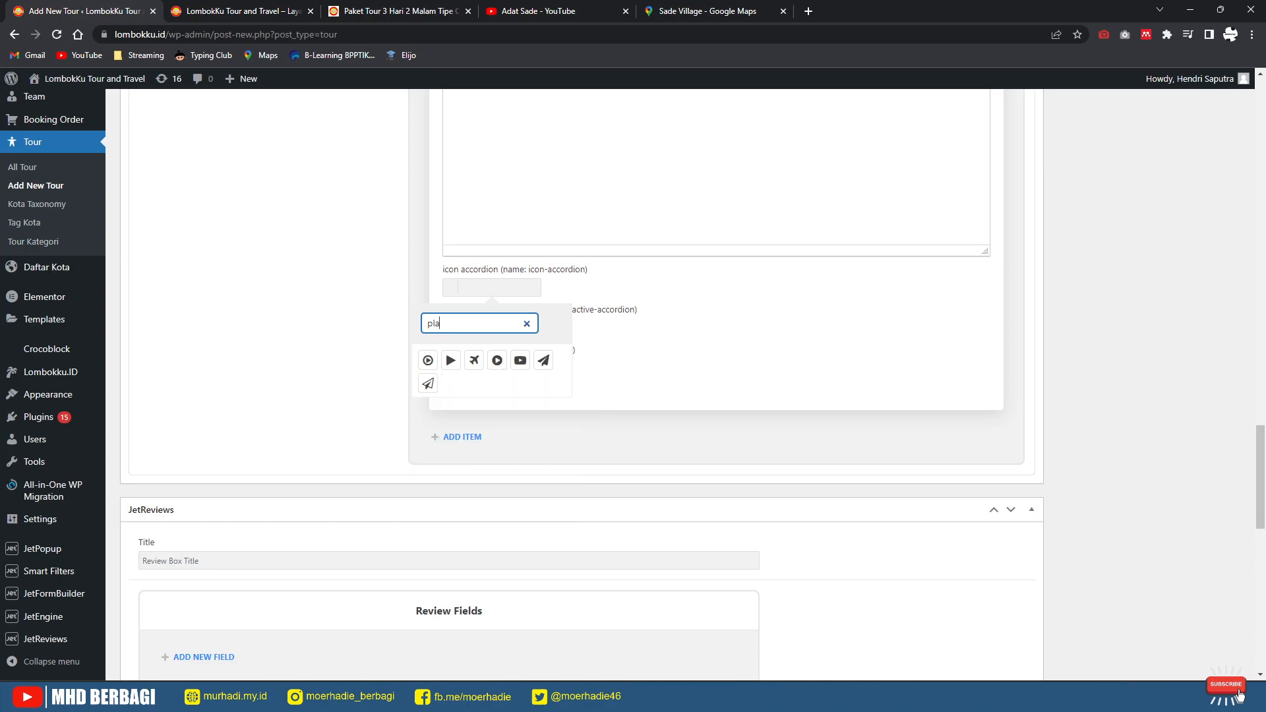
pyautogui.click(474, 360)
# Step: Set the active accordion icon to fa-paper-plane
pyautogui.click(650, 352)
pyautogui.click(492, 327)
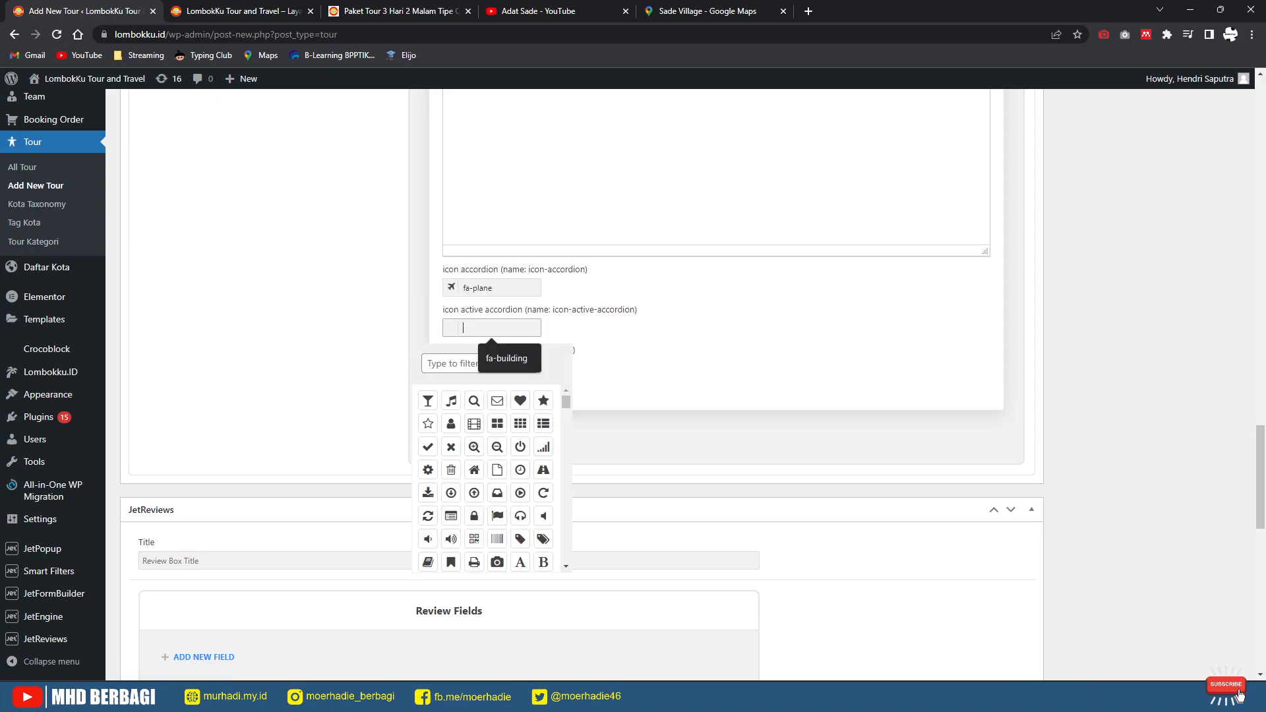
pyautogui.write('pa')
pyautogui.write('la')
pyautogui.press('BackSpace')
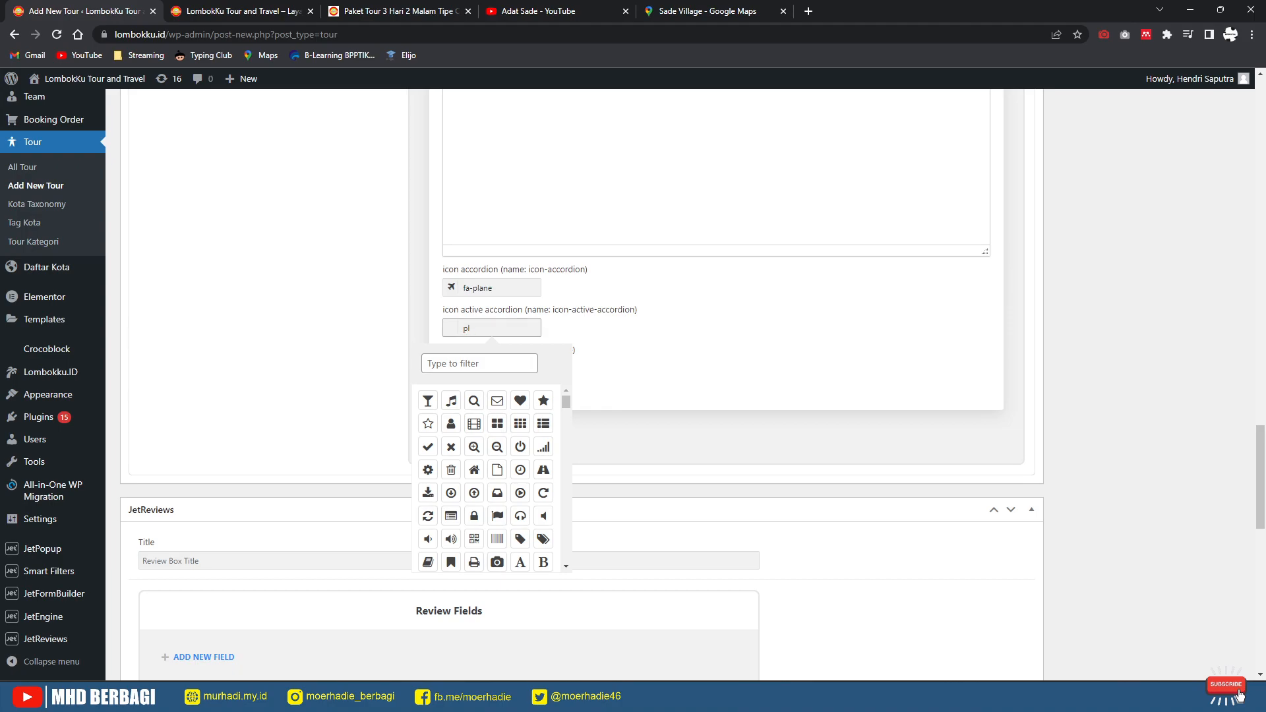
pyautogui.press('Tab')
pyautogui.write('pla')
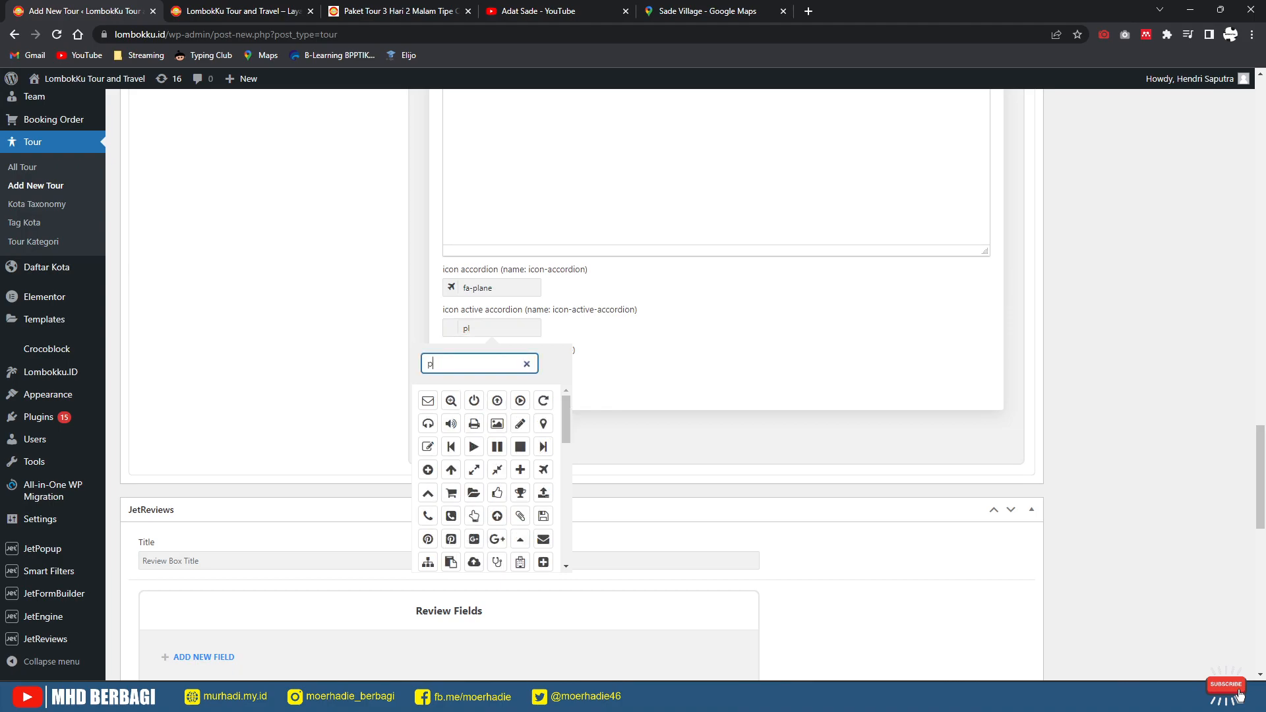
pyautogui.click(544, 401)
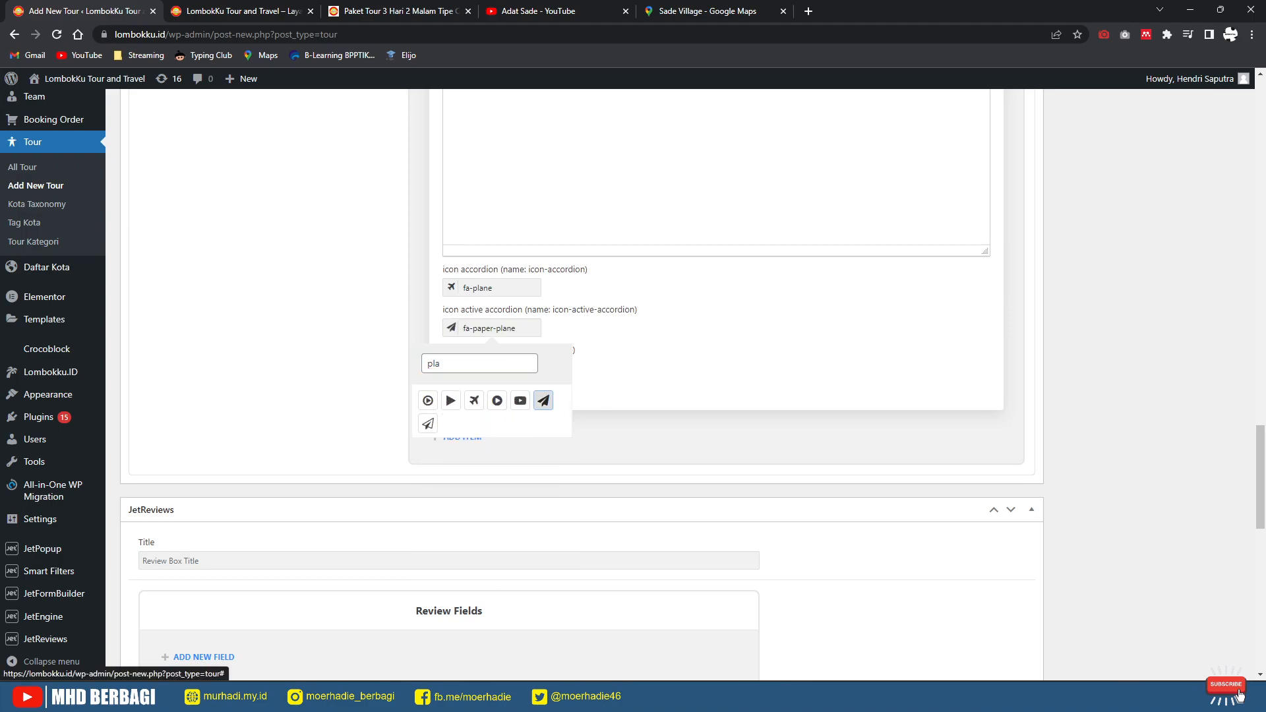
pyautogui.click(627, 389)
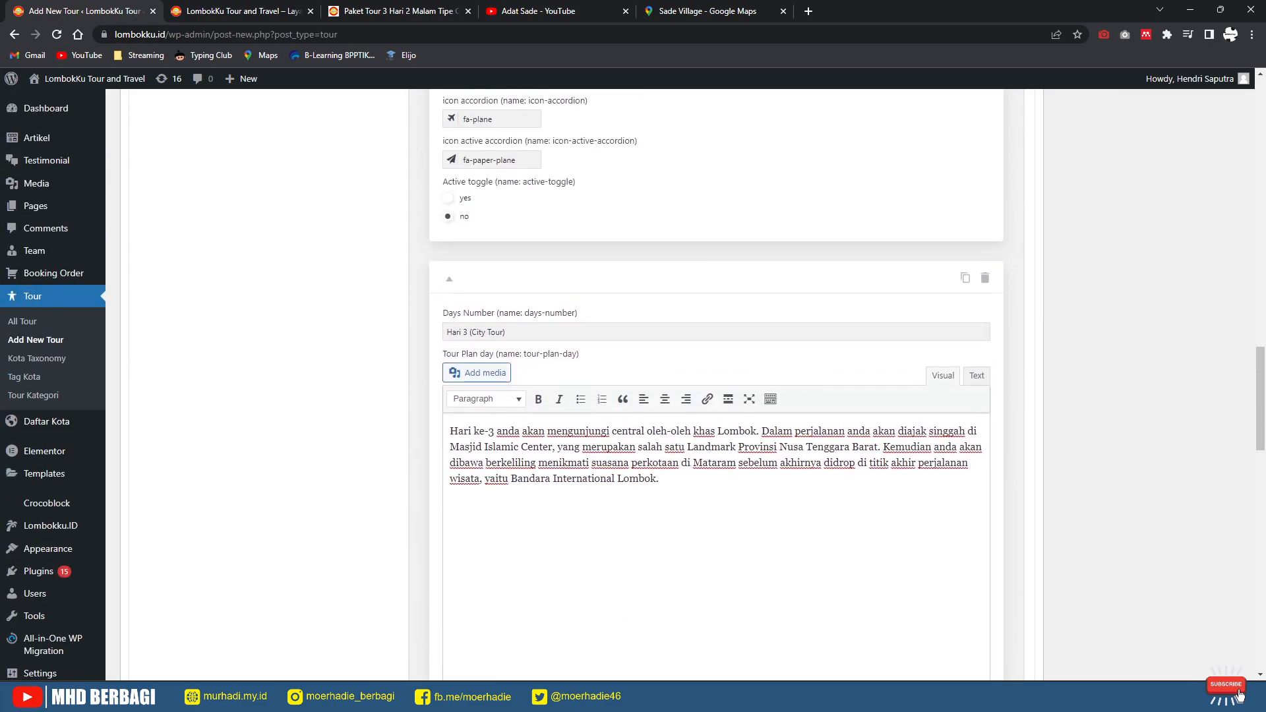
pyautogui.scroll(-9, 573, 383)
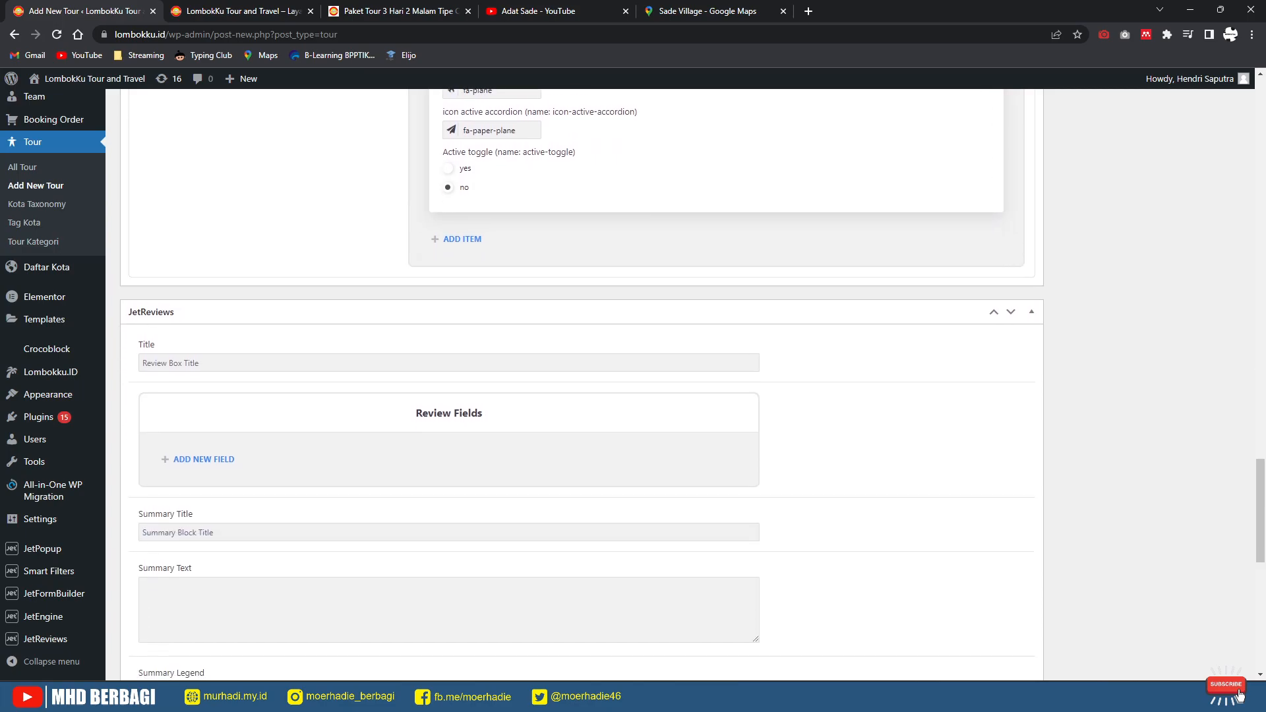
pyautogui.scroll(1, 574, 382)
pyautogui.scroll(-10, 574, 382)
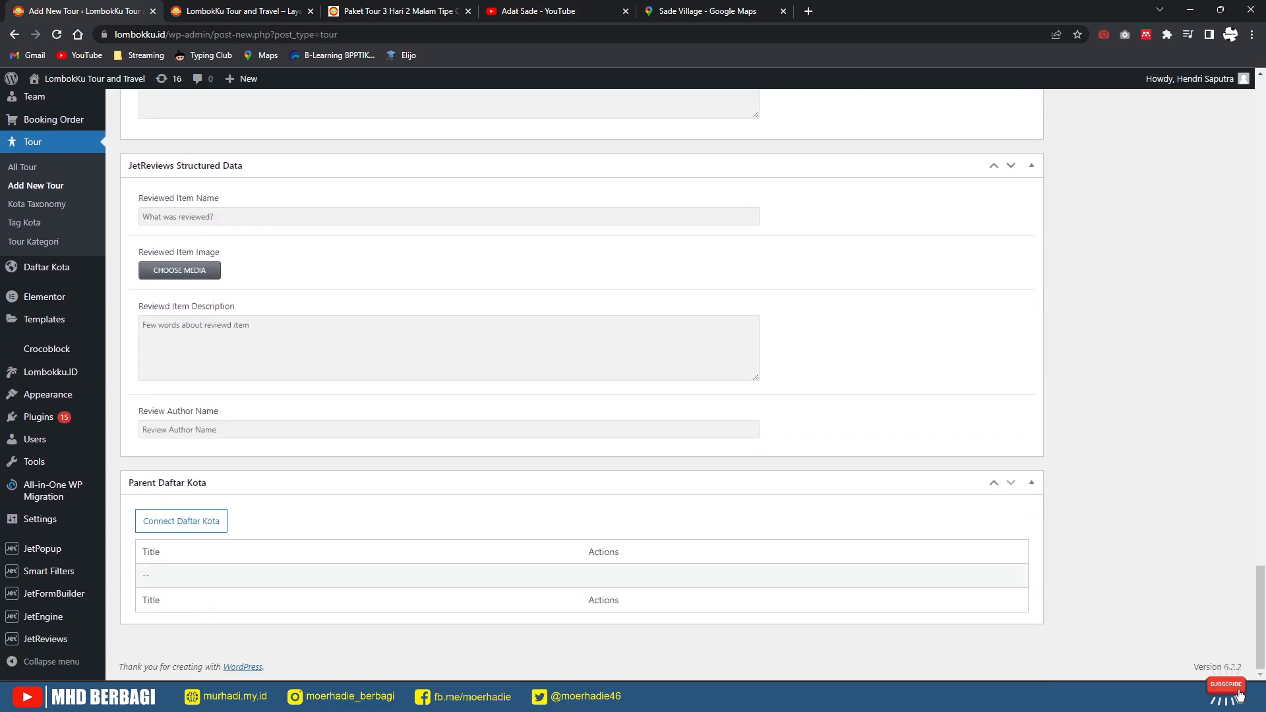
pyautogui.scroll(3, 574, 382)
pyautogui.scroll(9, 574, 382)
pyautogui.scroll(-7, 573, 383)
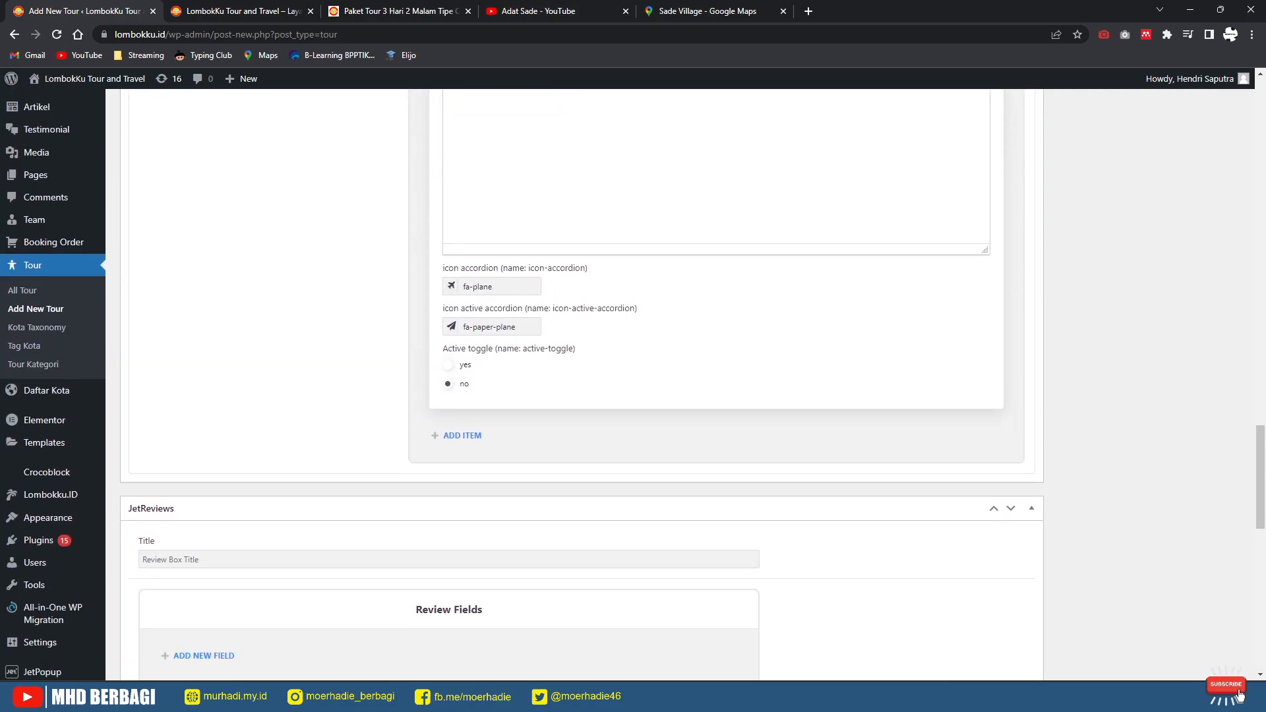
pyautogui.scroll(-5, 574, 383)
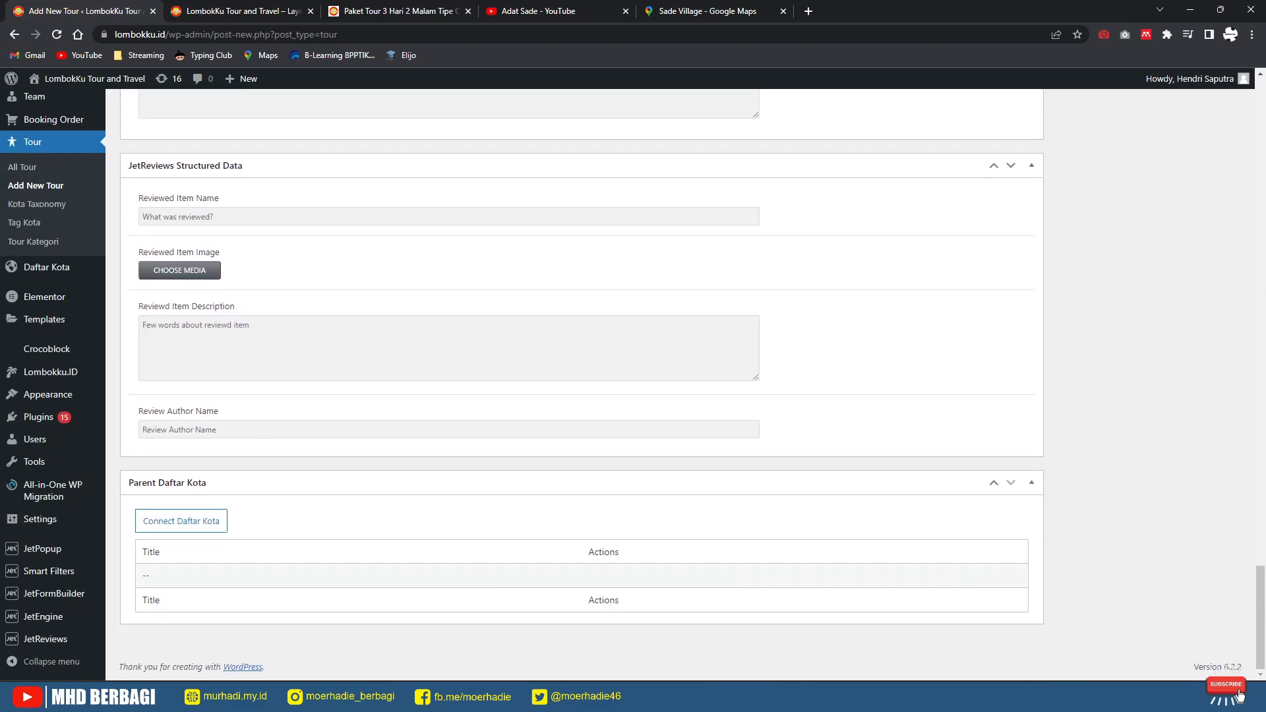
pyautogui.scroll(12, 574, 383)
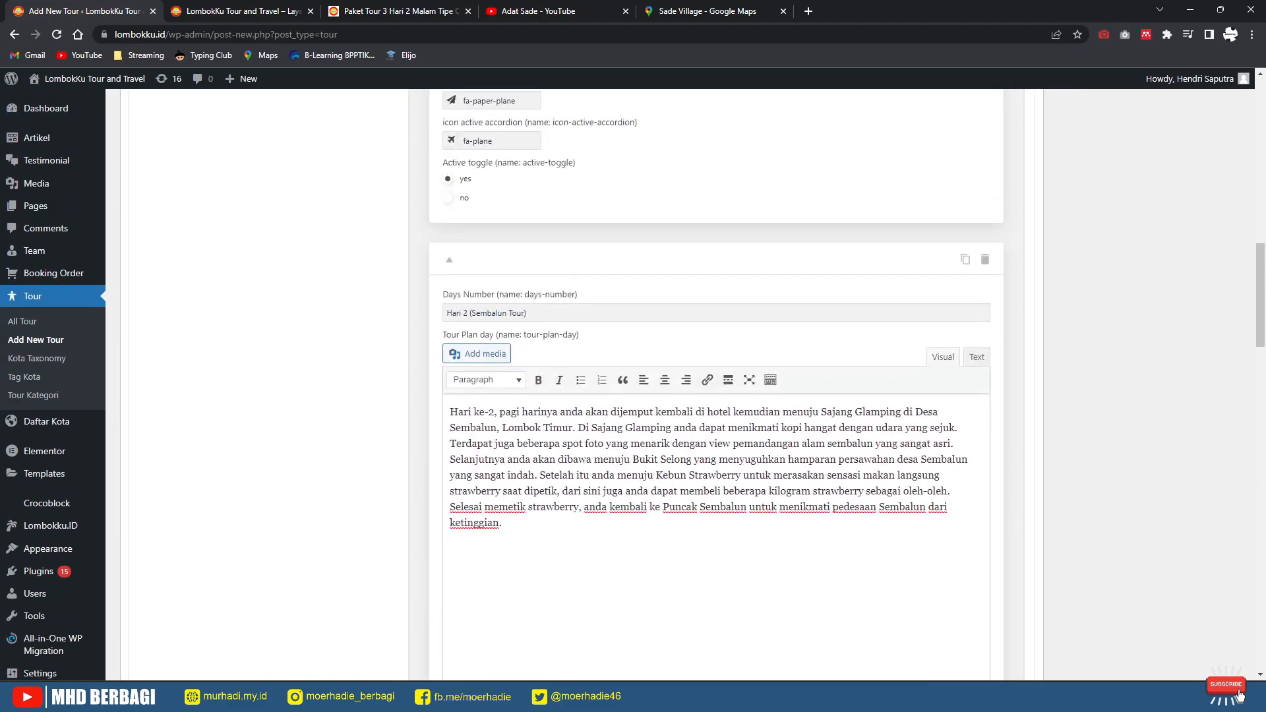
pyautogui.scroll(8, 574, 382)
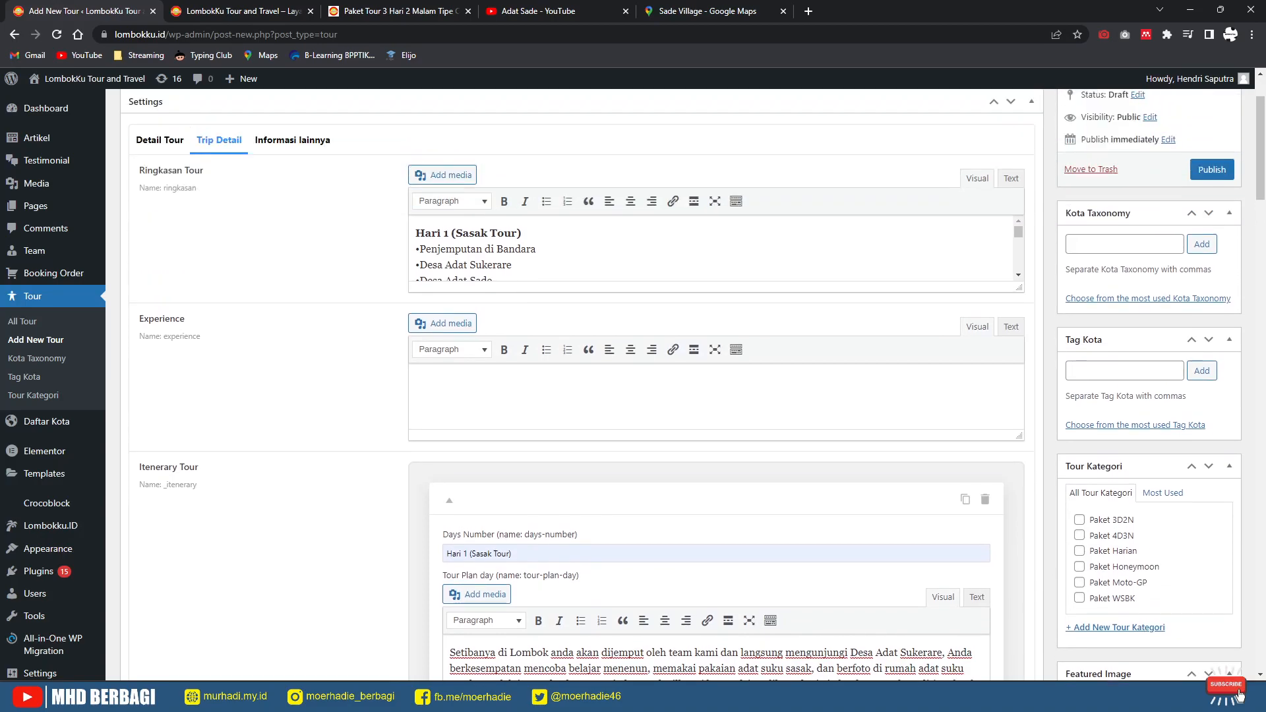
pyautogui.scroll(2, 573, 382)
# Step: Show the Informasi lainnya fields and locate Syarat & Ketentuan on the reference page
pyautogui.click(292, 242)
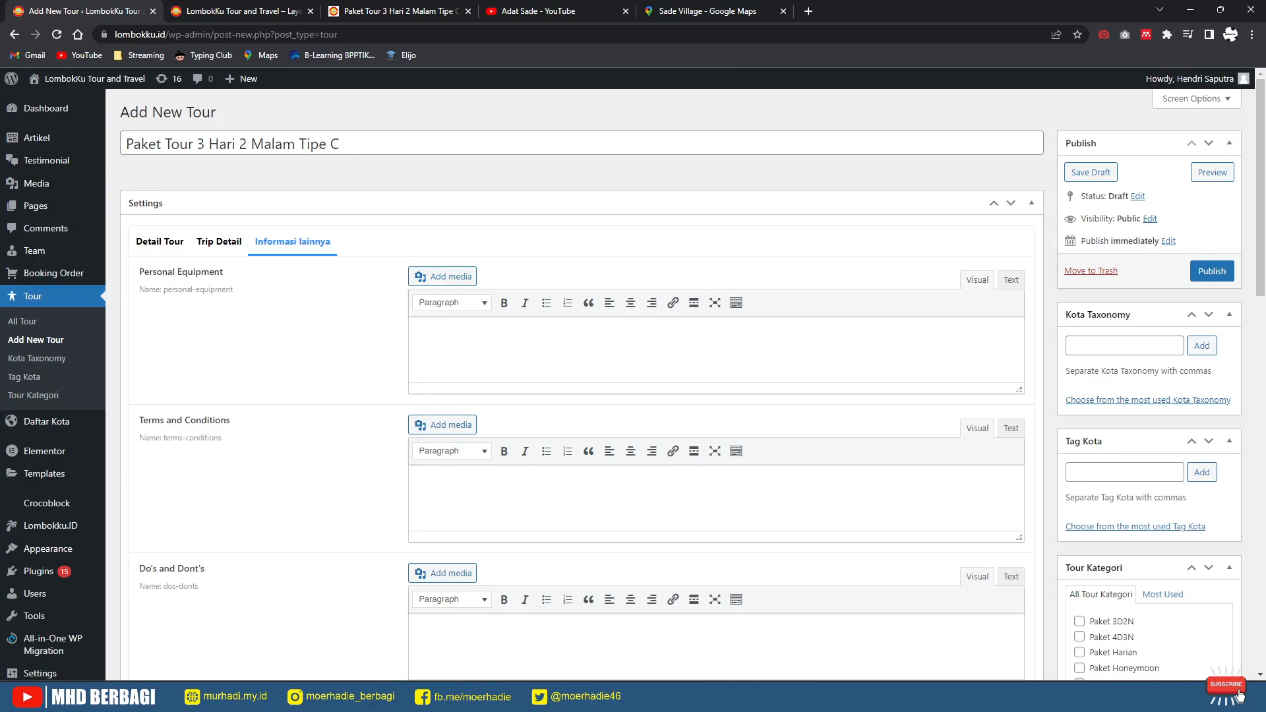
pyautogui.click(396, 12)
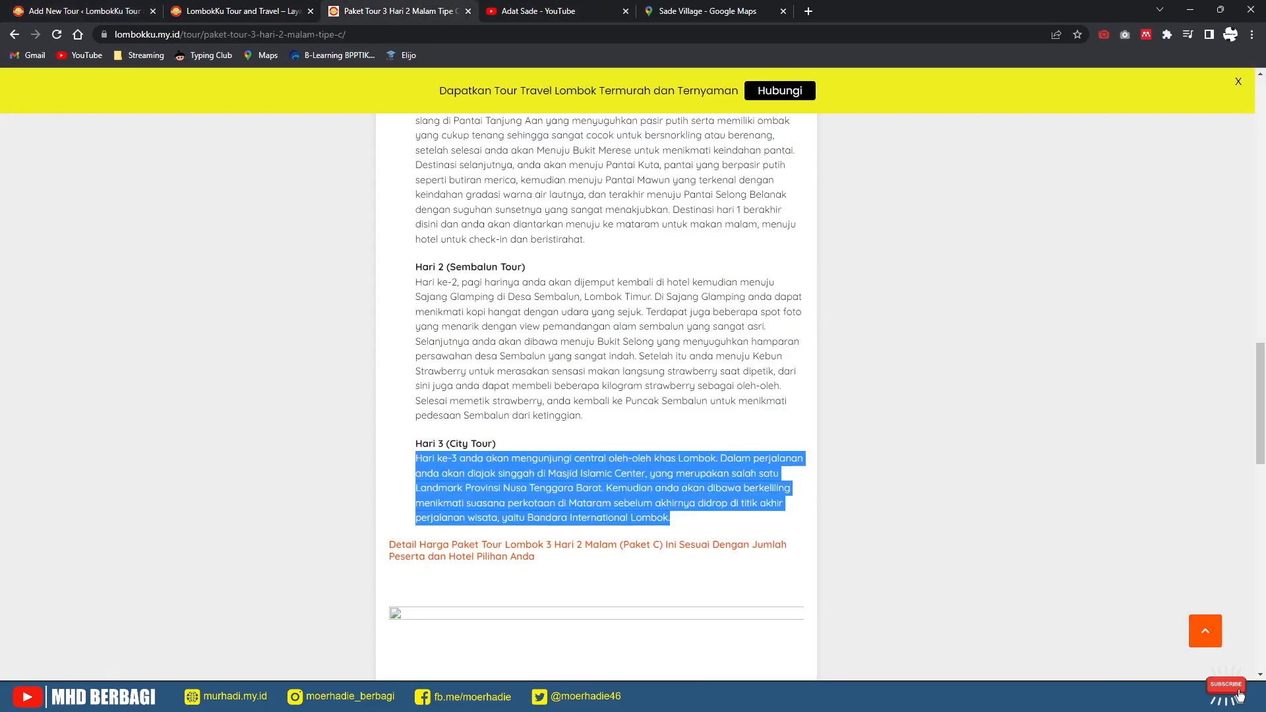
pyautogui.scroll(-6, 596, 395)
pyautogui.scroll(10, 597, 396)
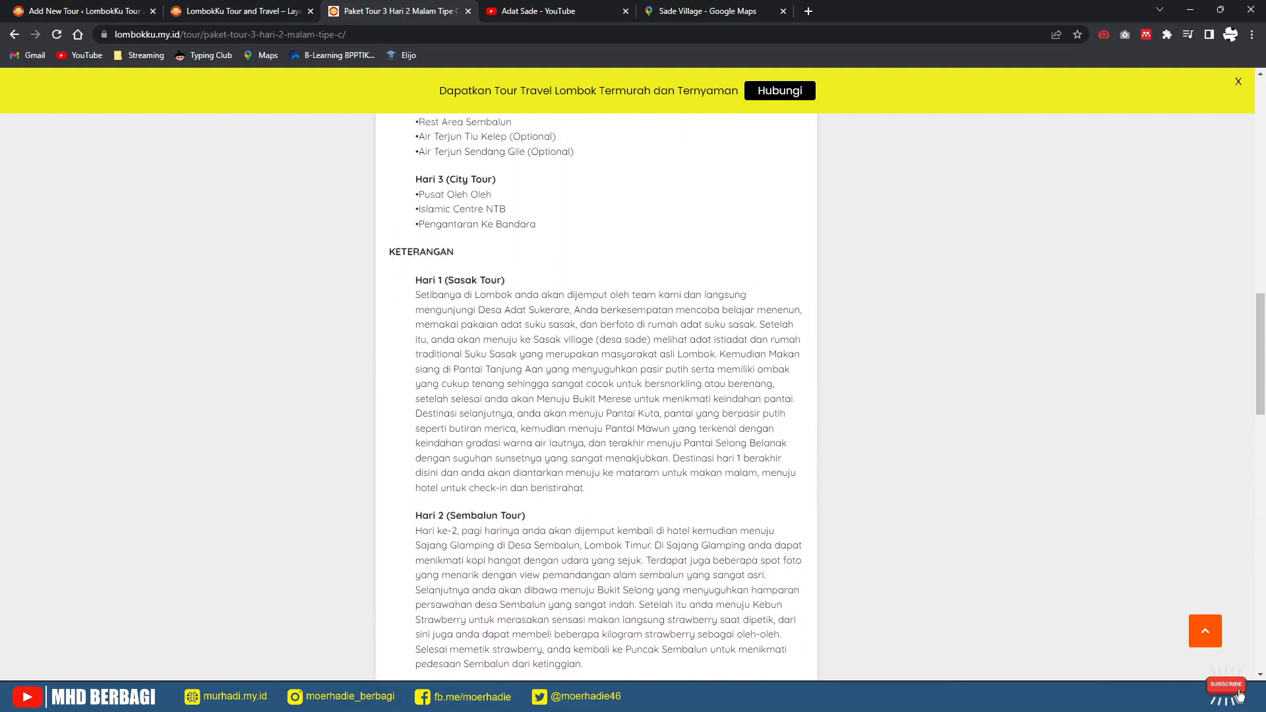
pyautogui.scroll(10, 597, 396)
pyautogui.click(289, 346)
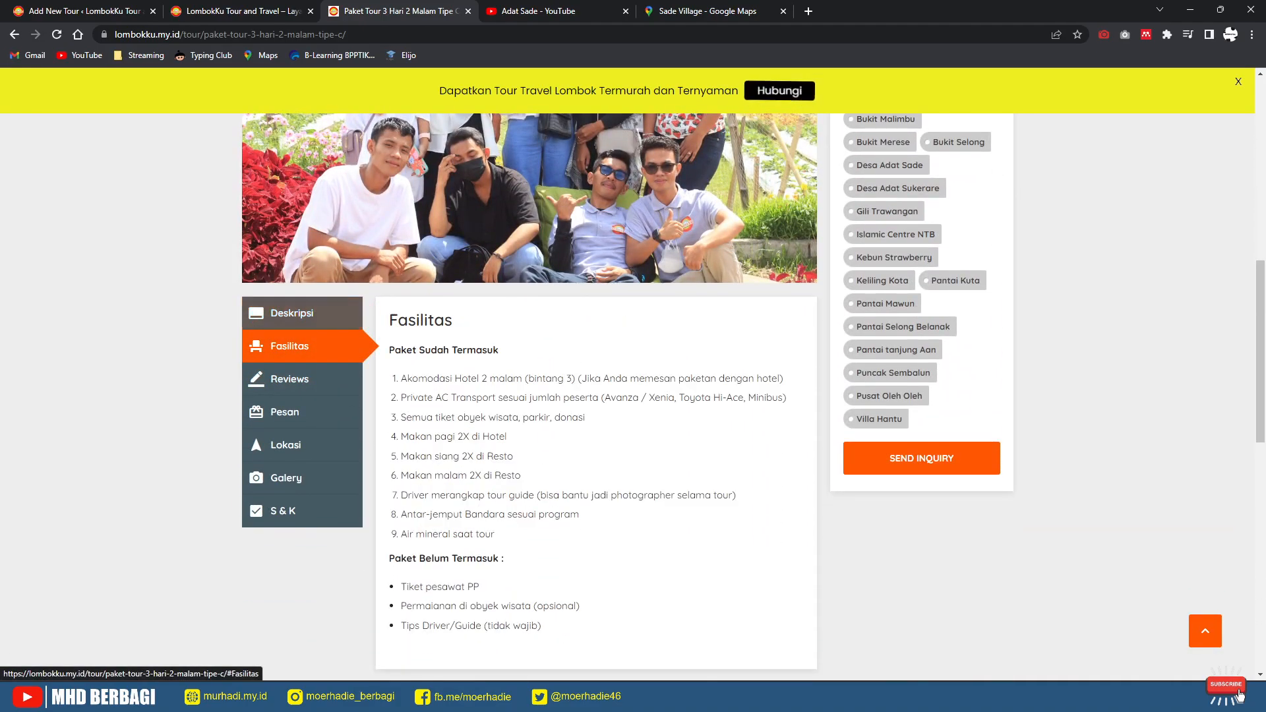
pyautogui.click(289, 378)
pyautogui.click(285, 412)
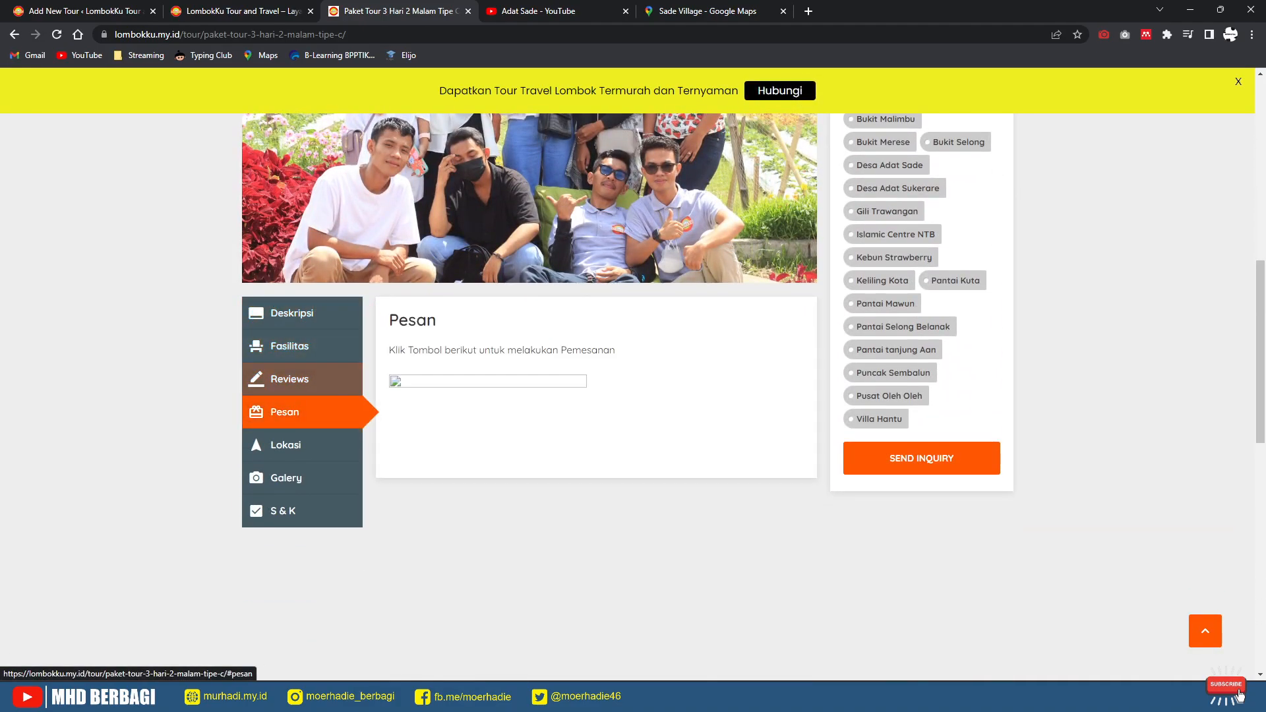
pyautogui.click(286, 444)
pyautogui.click(283, 511)
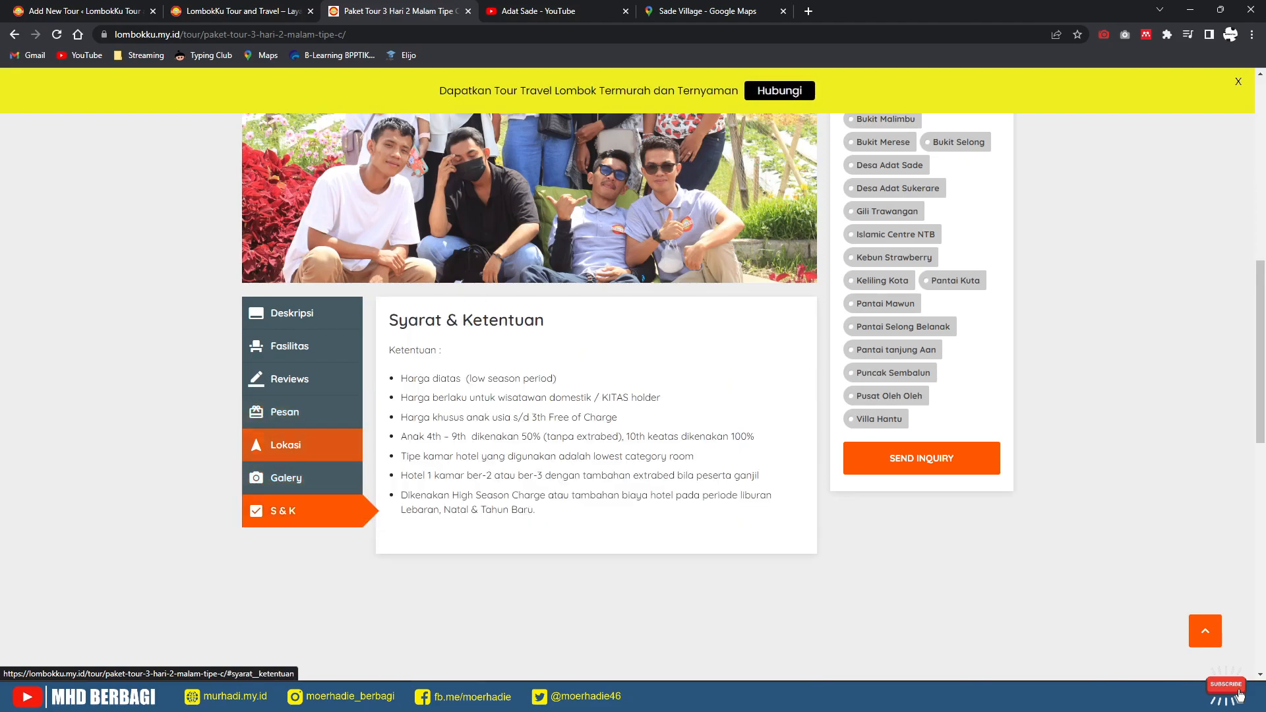
# Step: Paste the copied Syarat & Ketentuan bullet list into Terms and Conditions
pyautogui.moveTo(535, 510); pyautogui.dragTo(401, 378)
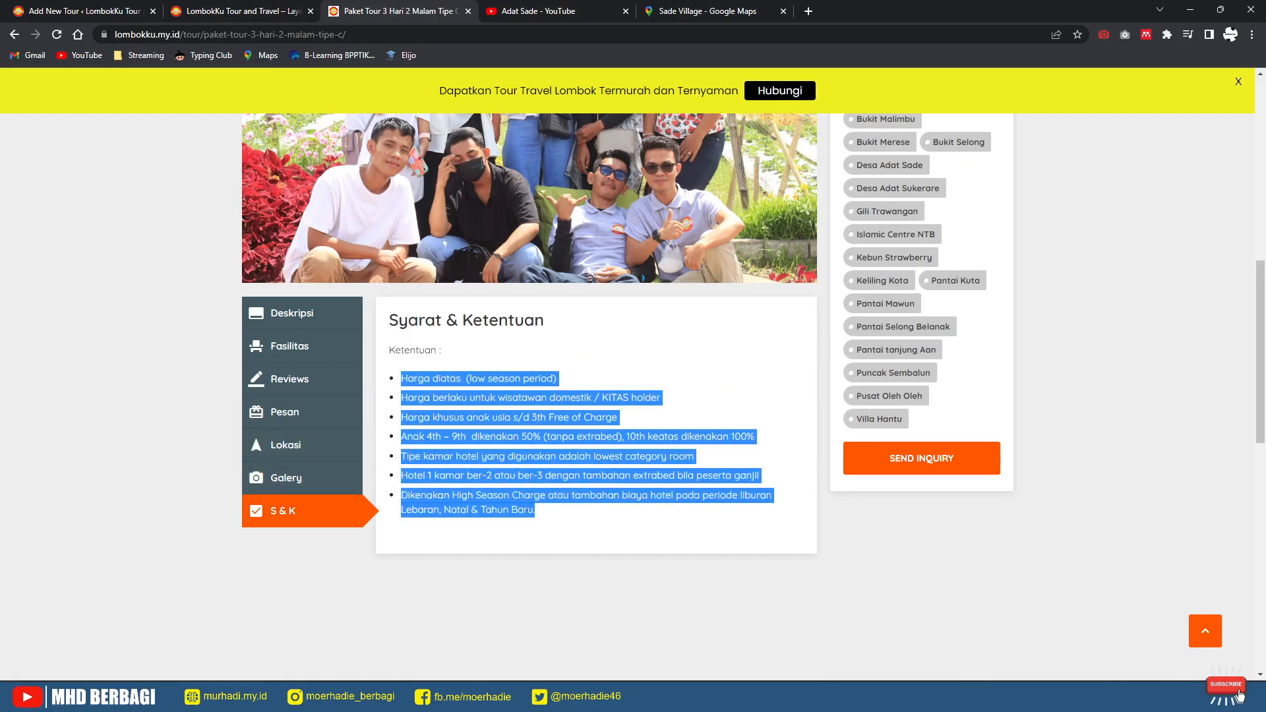
pyautogui.click(83, 11)
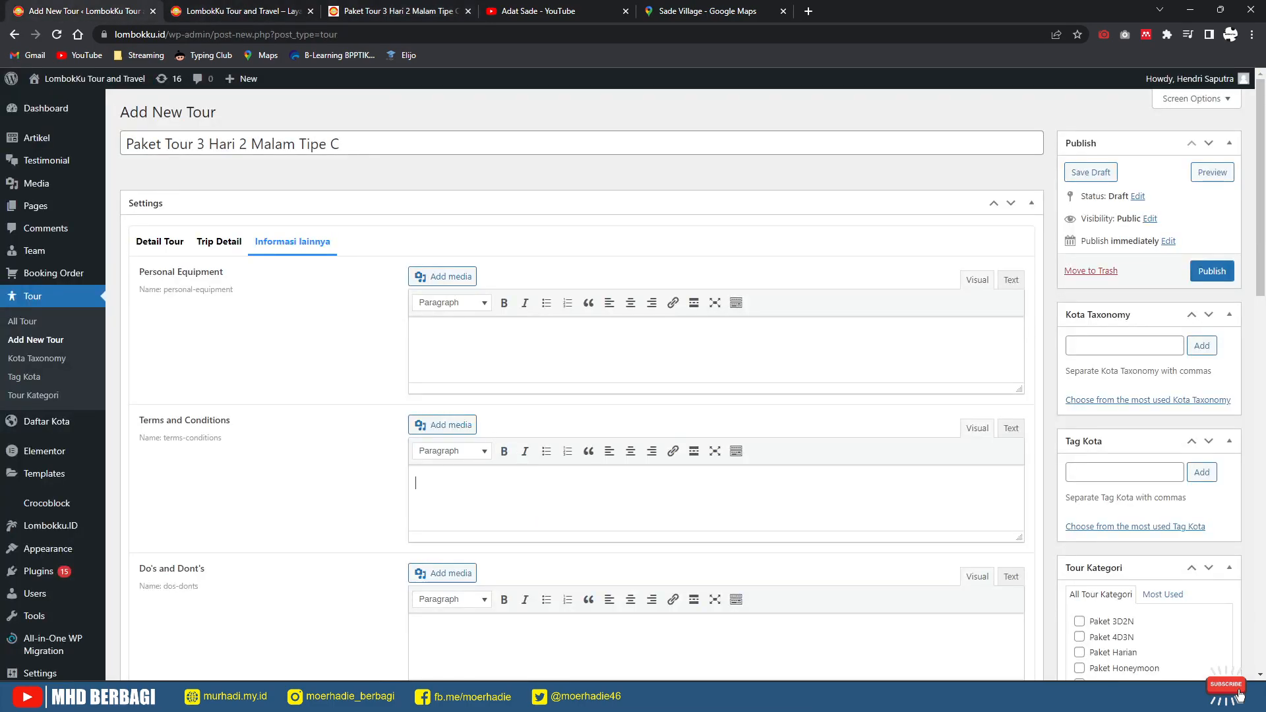
pyautogui.hotkey('ctrl', 'v')
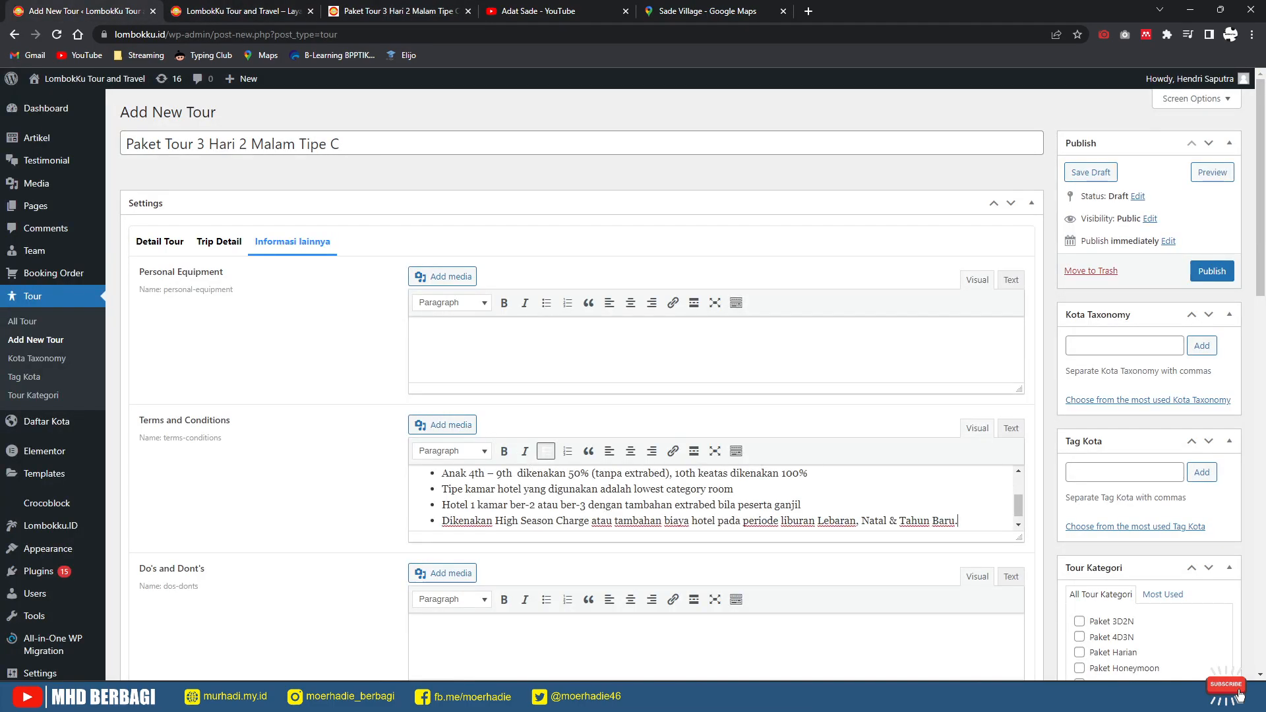
pyautogui.scroll(-2, 622, 385)
pyautogui.click(416, 501)
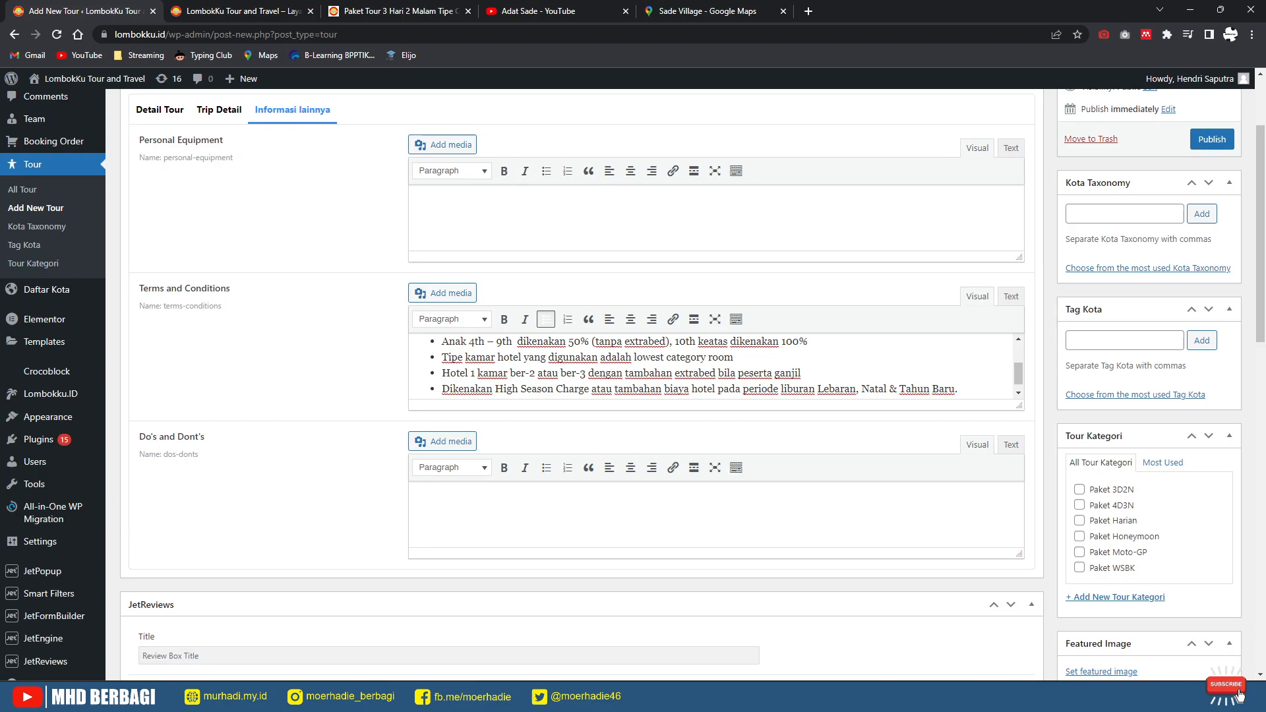
# Step: Connect Bukit Malaka, then Gili Trawangan, as the tour's parent Daftar Kota
pyautogui.scroll(-11, 574, 382)
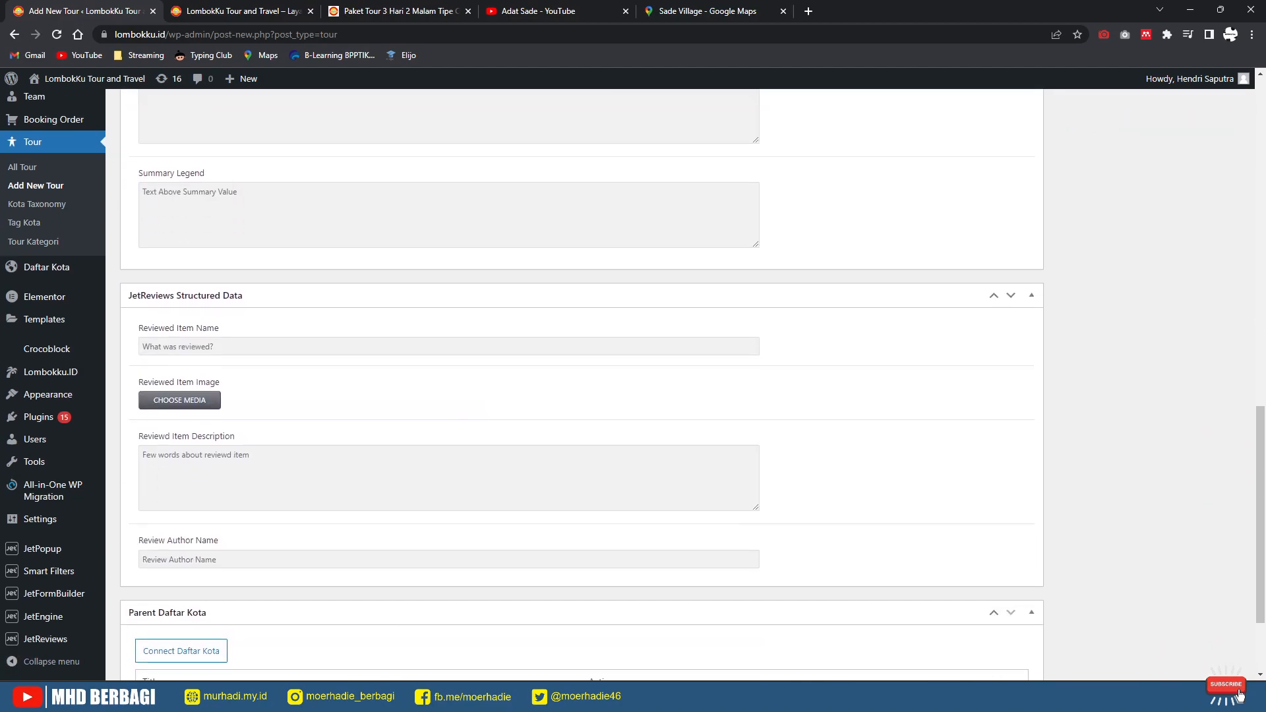
pyautogui.scroll(-2, 574, 382)
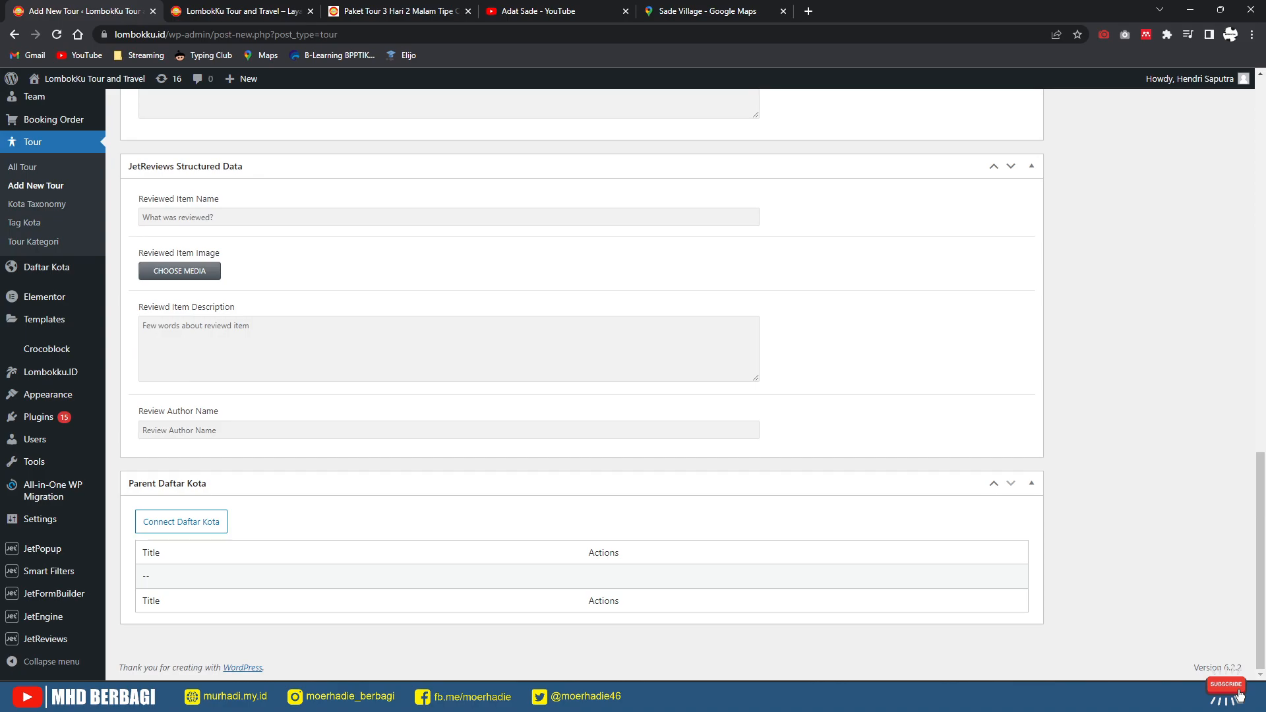
pyautogui.click(182, 522)
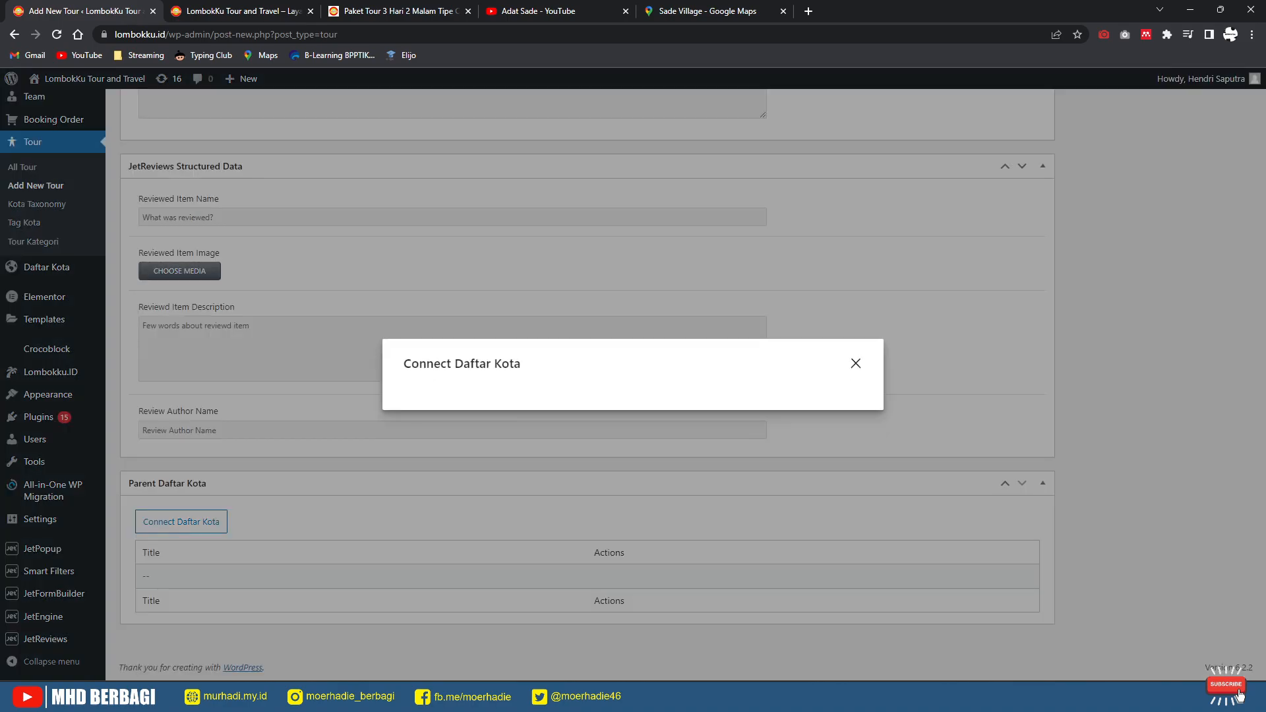
pyautogui.click(462, 382)
pyautogui.click(449, 385)
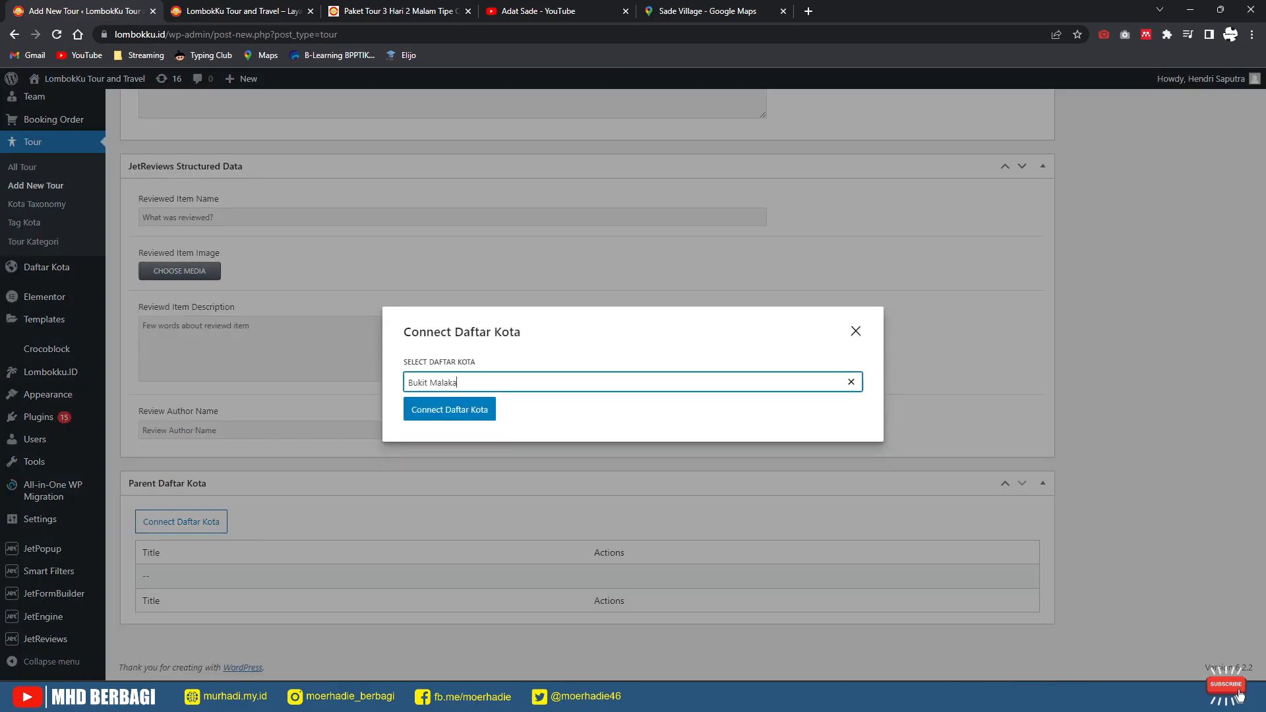
pyautogui.click(449, 409)
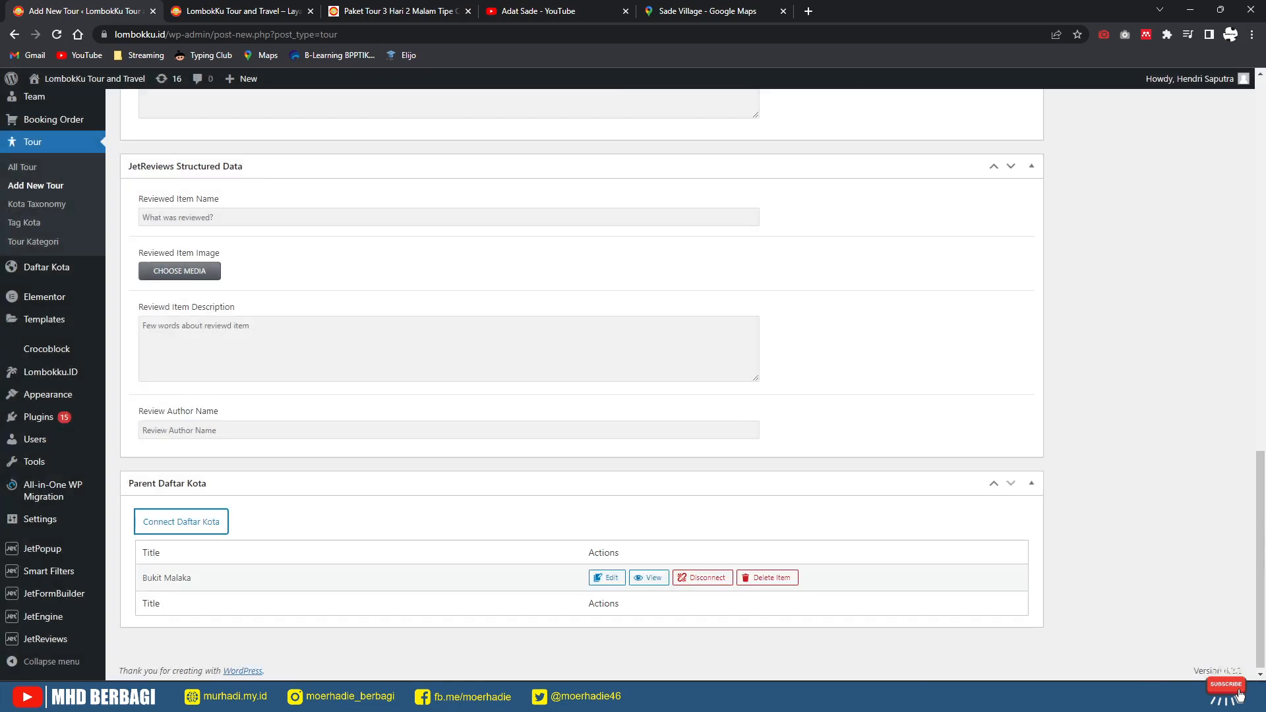
pyautogui.click(181, 521)
pyautogui.click(461, 374)
pyautogui.click(437, 391)
pyautogui.click(449, 410)
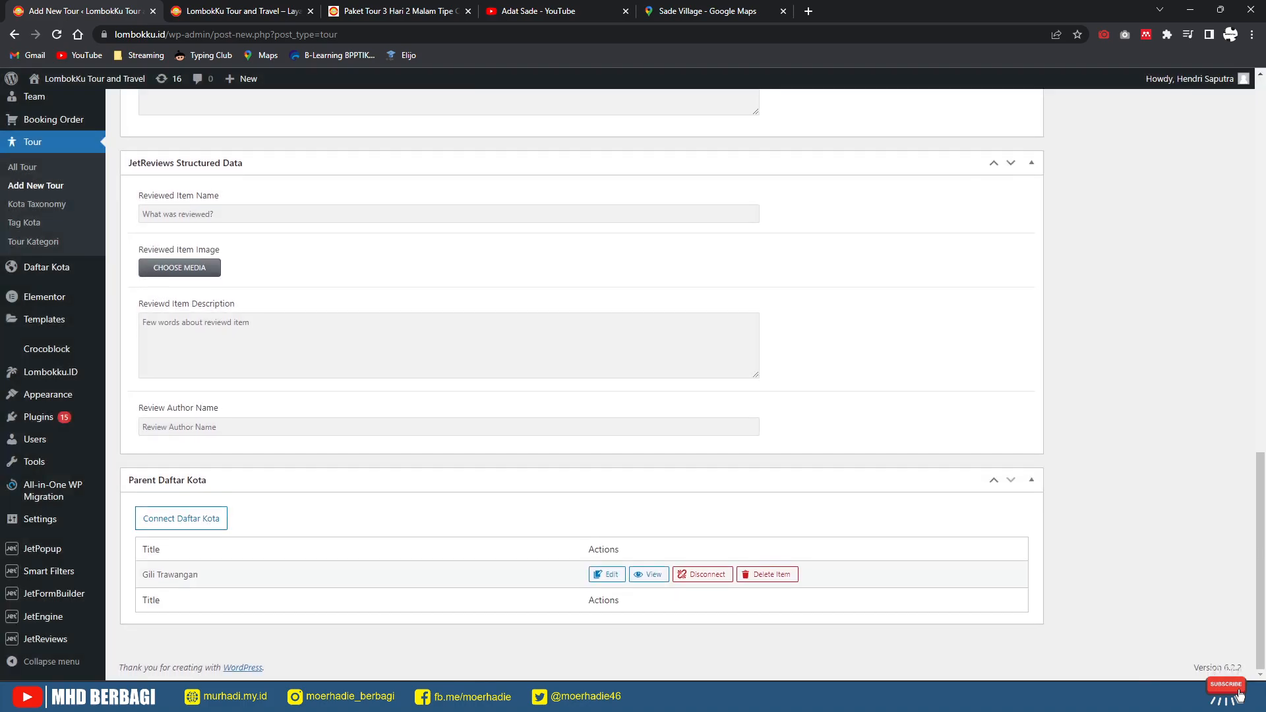
# Step: Reconnect Bukit Malaka briefly, then settle on Gili Trawangan as parent Daftar Kota
pyautogui.click(182, 519)
pyautogui.click(461, 380)
pyautogui.click(455, 392)
pyautogui.click(449, 410)
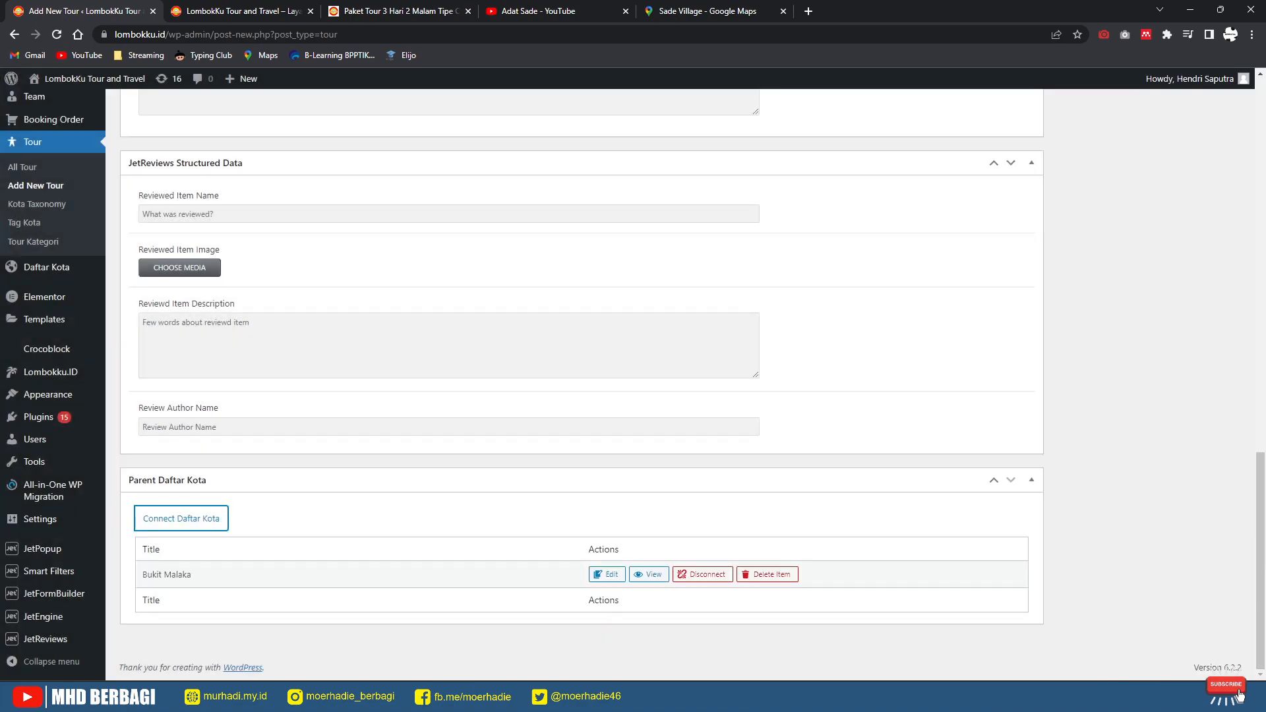
pyautogui.click(182, 519)
pyautogui.click(475, 382)
pyautogui.click(475, 392)
pyautogui.click(449, 409)
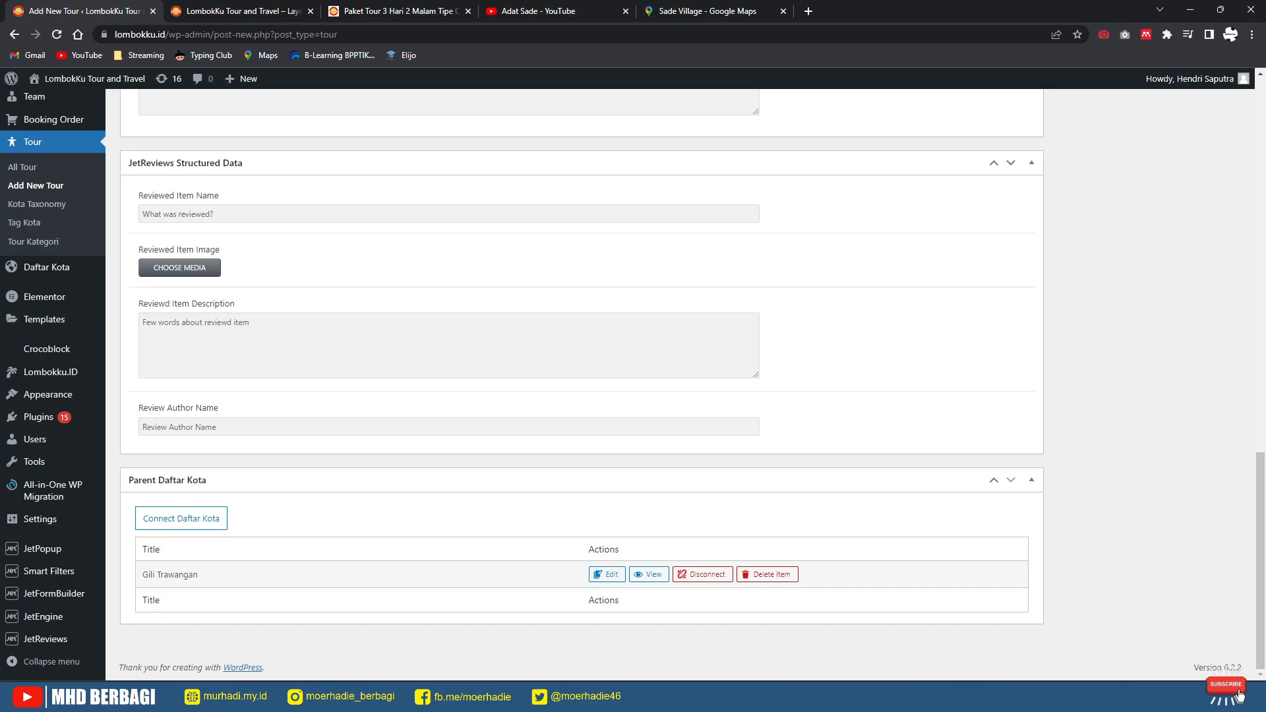
pyautogui.scroll(8, 580, 382)
pyautogui.scroll(3, 581, 383)
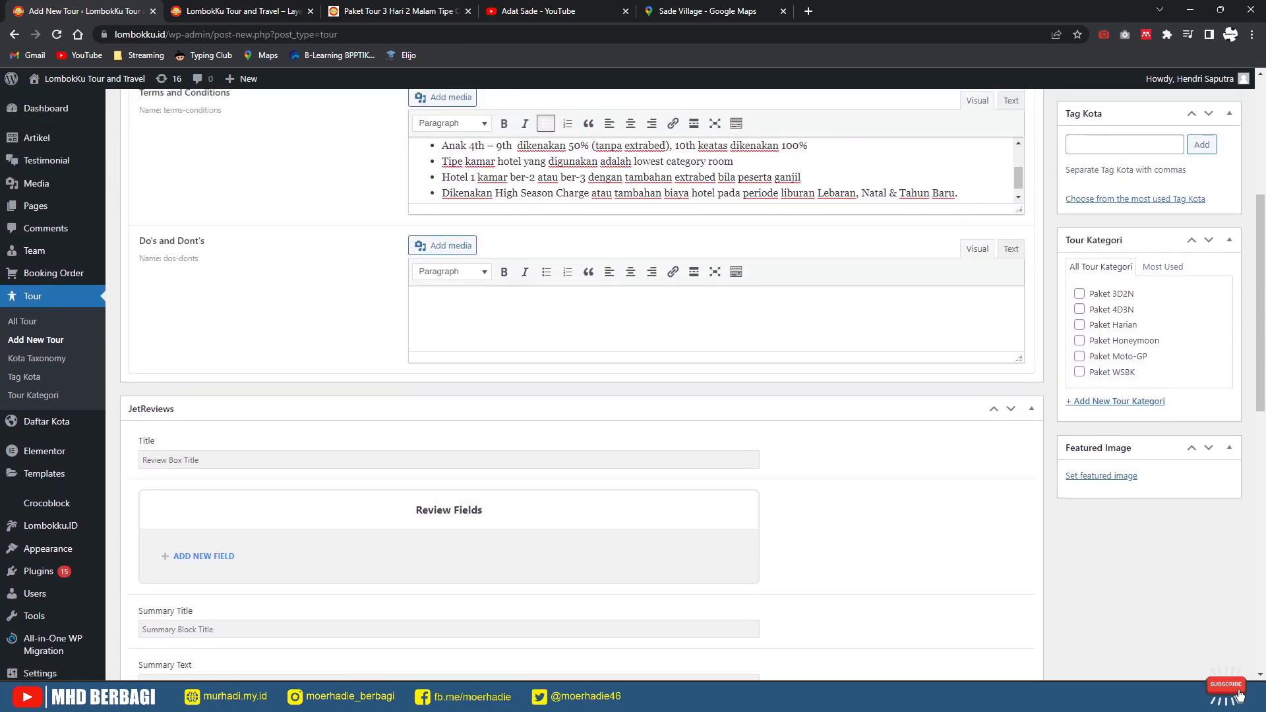
# Step: Add Kota Taxonomy terms Desa Adat Sukerare, Bukit Malaka, Gili Nanggu and Gili Sudak
pyautogui.scroll(5, 581, 383)
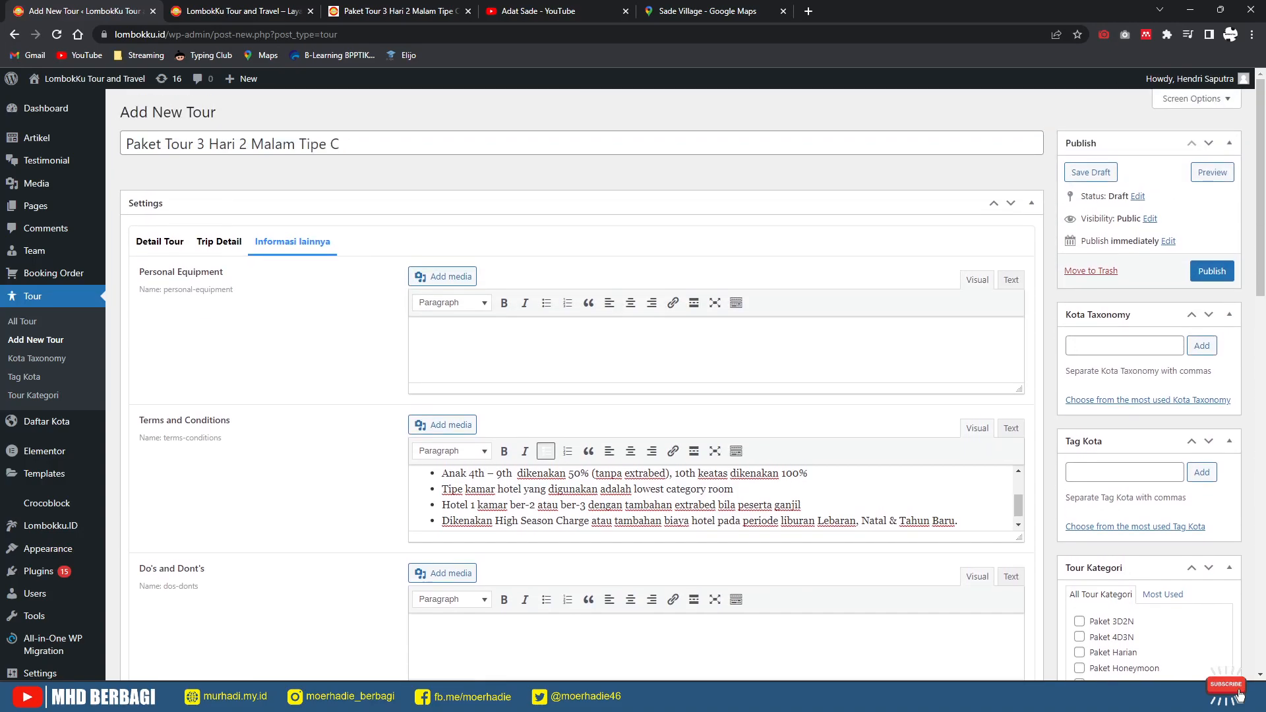
pyautogui.click(1124, 346)
pyautogui.click(1148, 400)
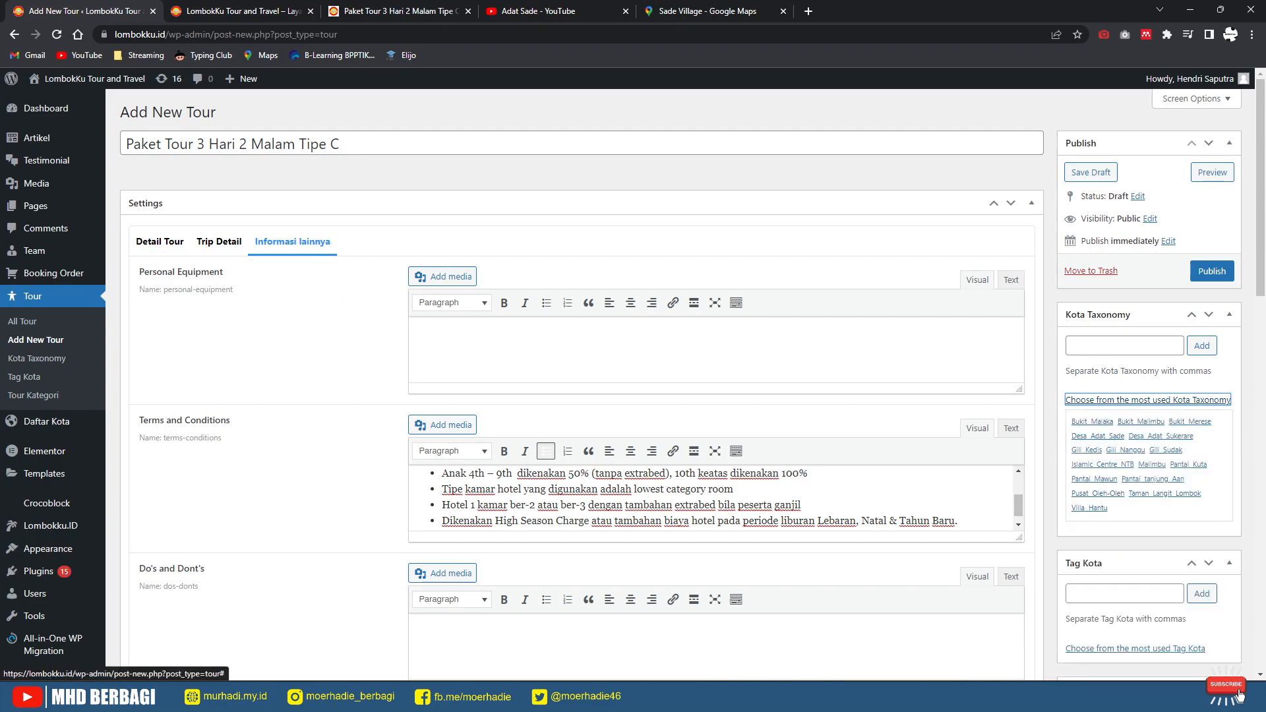
pyautogui.click(1161, 436)
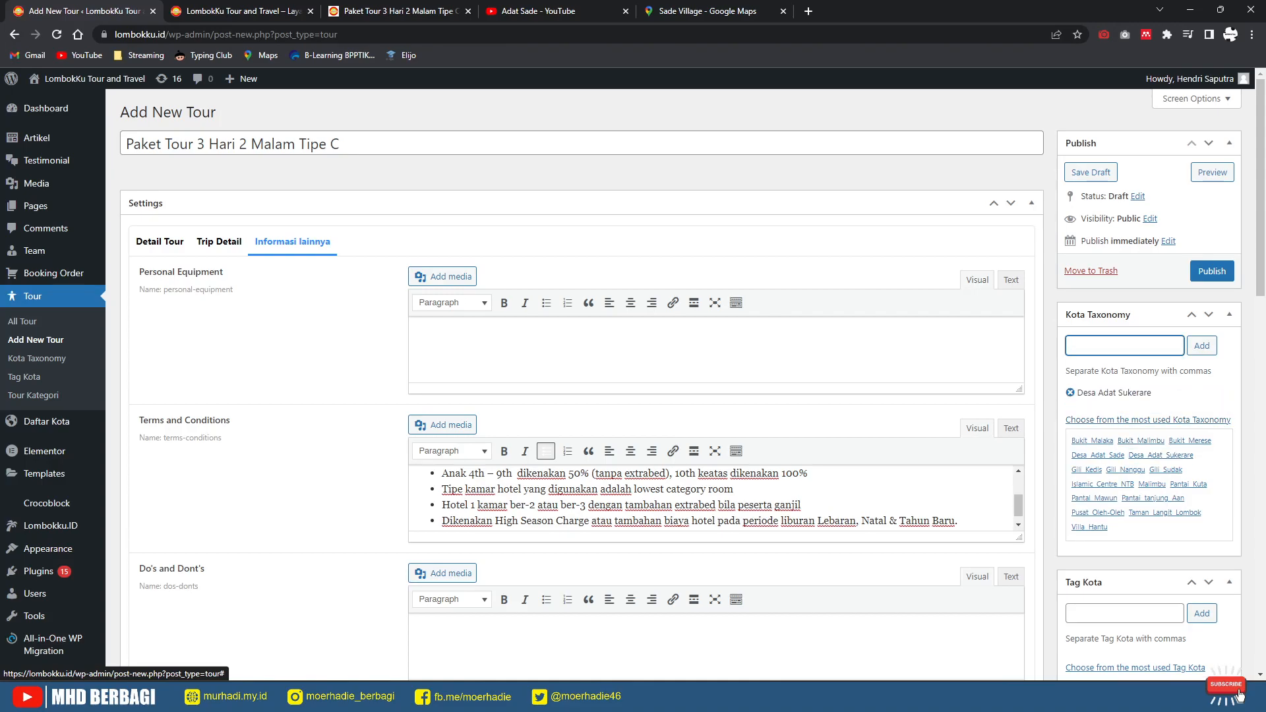
pyautogui.click(1093, 441)
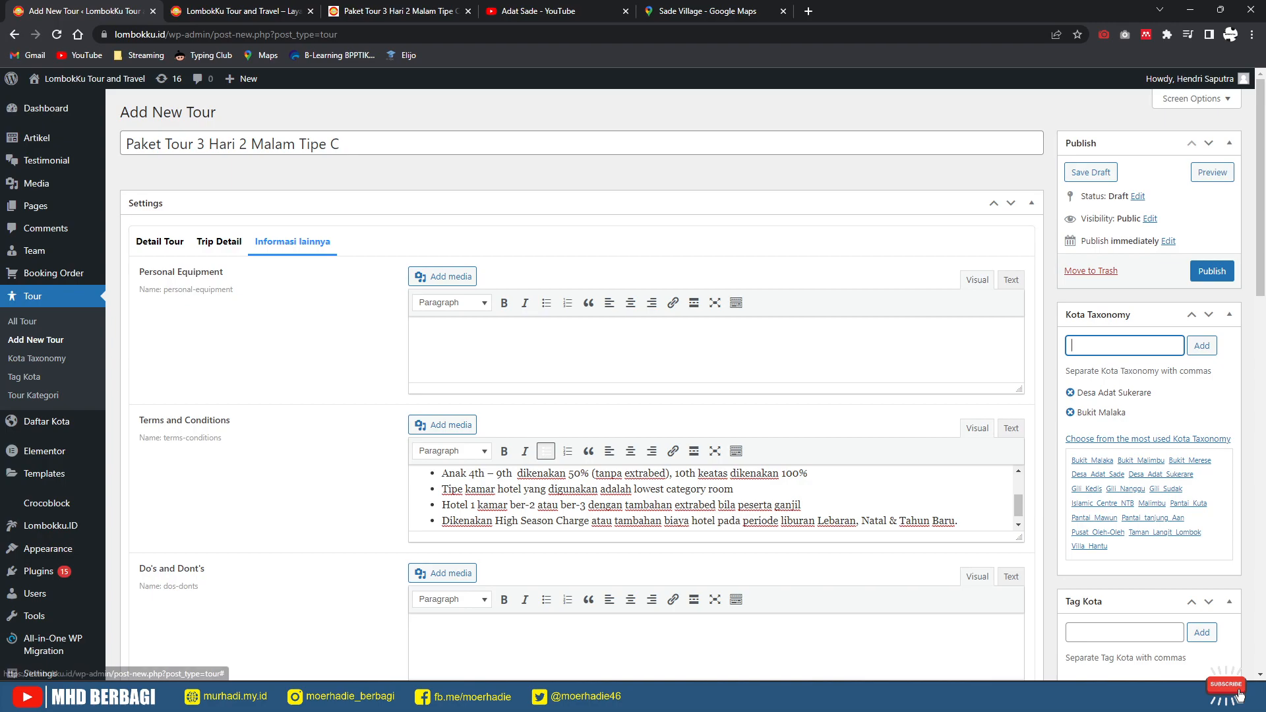
pyautogui.click(1126, 489)
pyautogui.click(1167, 489)
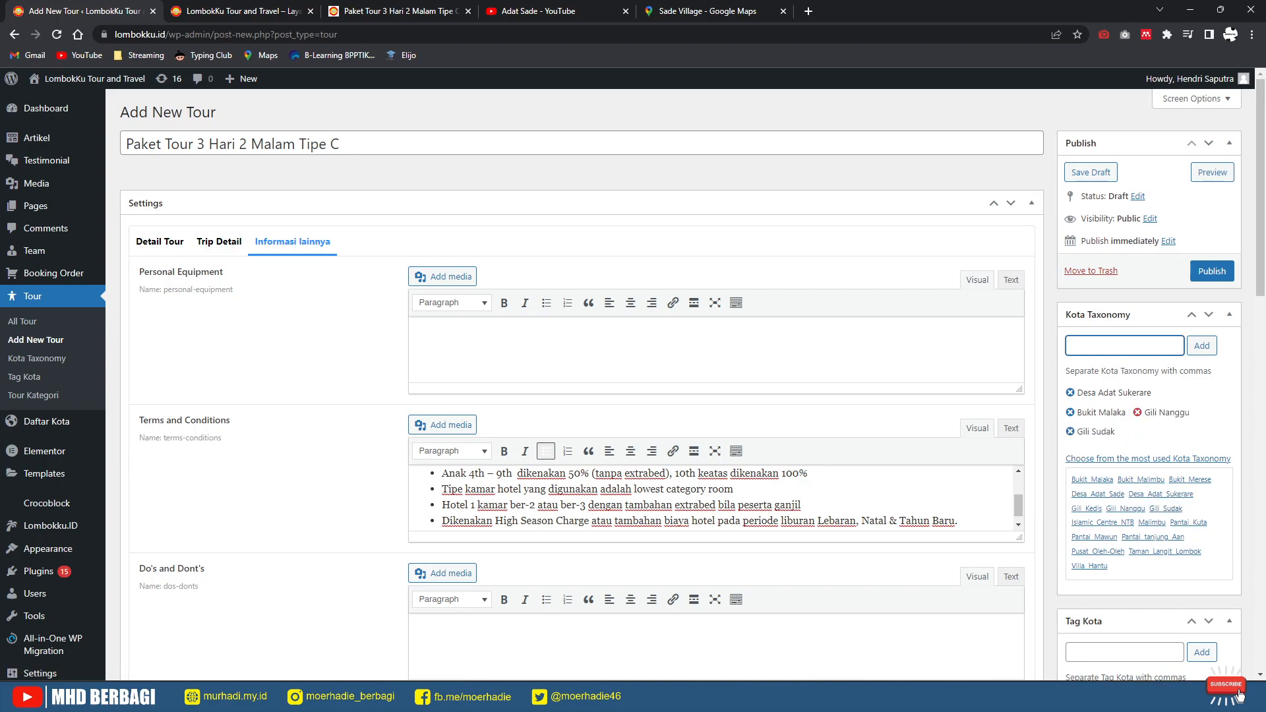
pyautogui.click(1180, 432)
# Step: Add Gili Trawangan as the Tag Kota term
pyautogui.scroll(-3, 1148, 435)
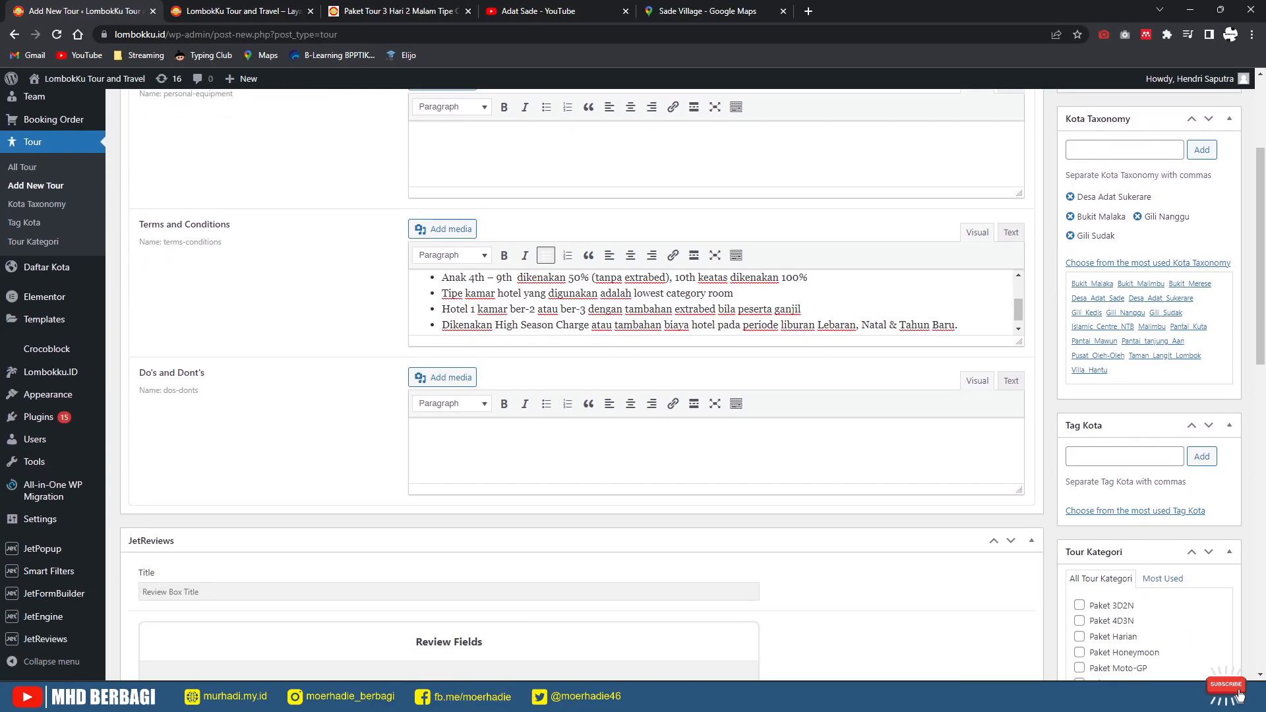
pyautogui.click(1124, 456)
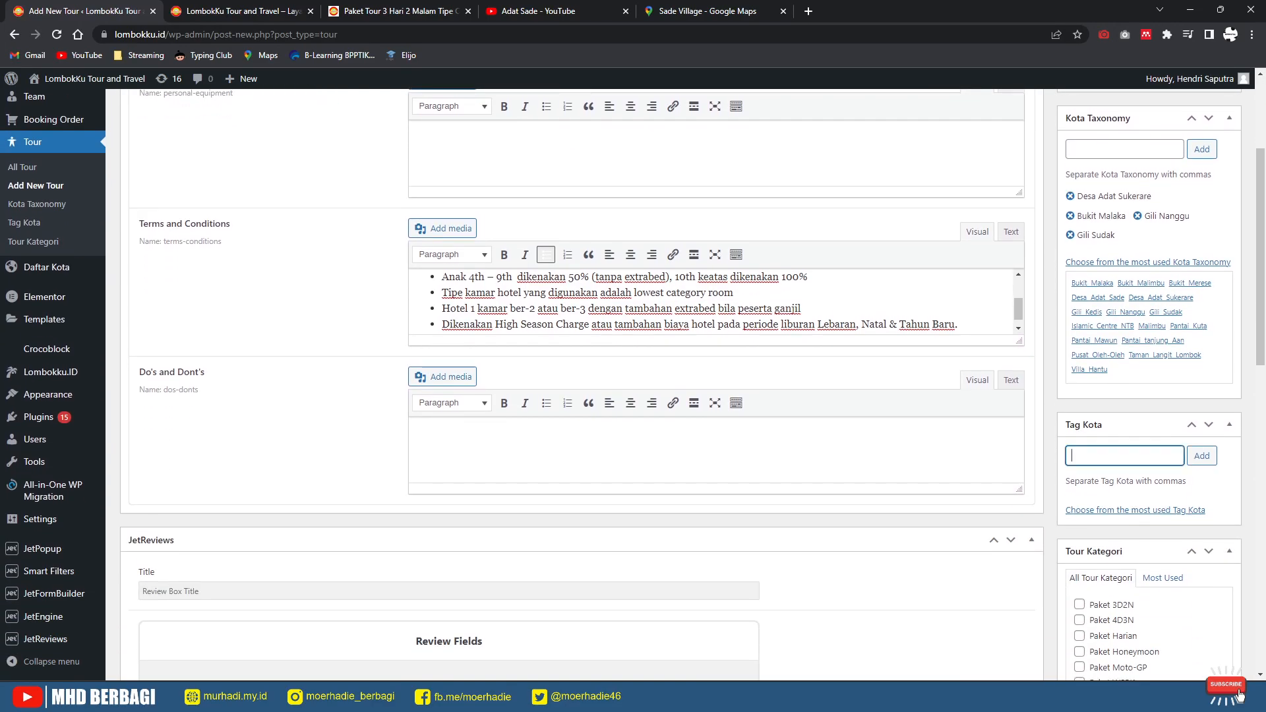
pyautogui.write('gili')
pyautogui.press('Down')
pyautogui.press('Down')
pyautogui.press('Down')
pyautogui.press('Down')
pyautogui.press('Return')
pyautogui.press('Return')
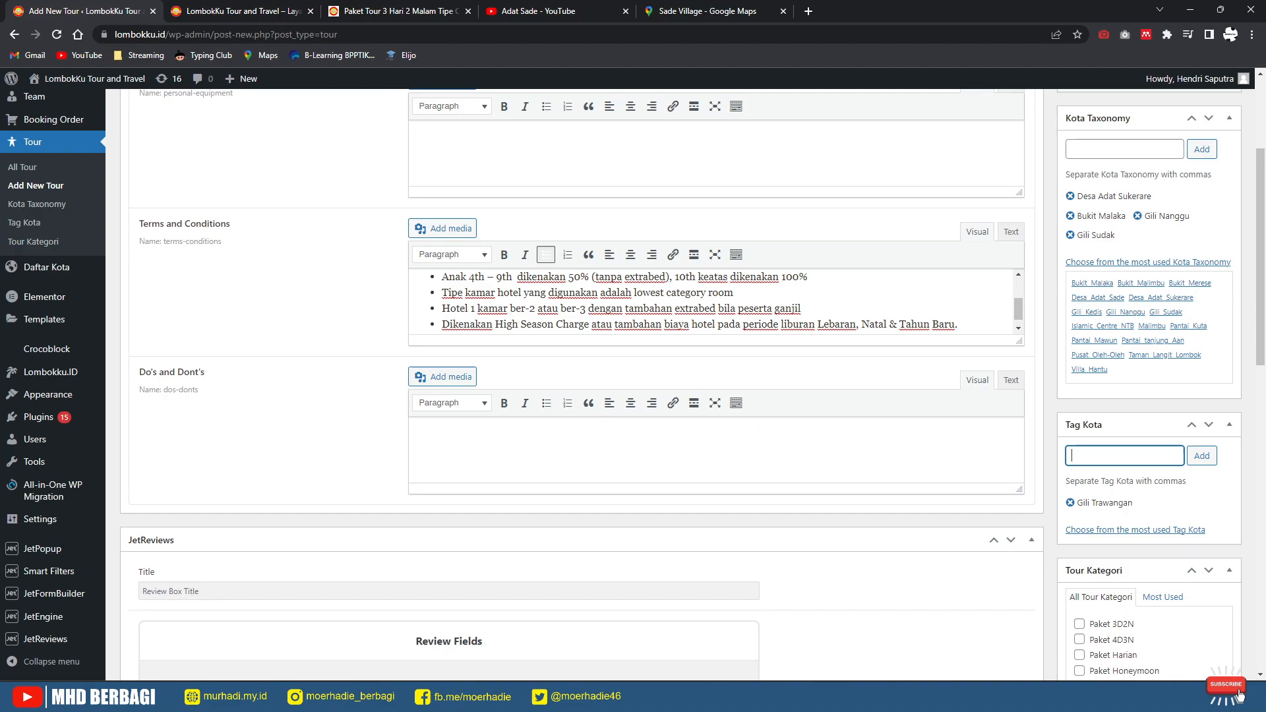
pyautogui.scroll(-2, 581, 382)
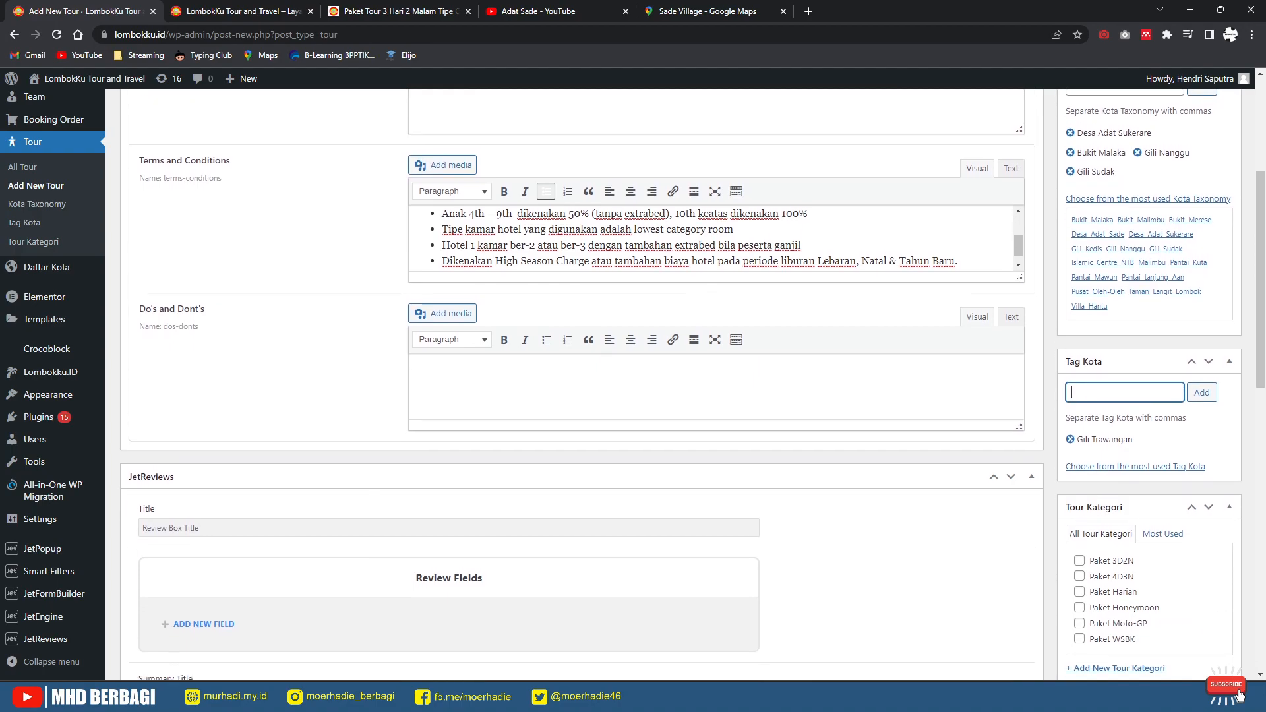
pyautogui.scroll(-2, 581, 382)
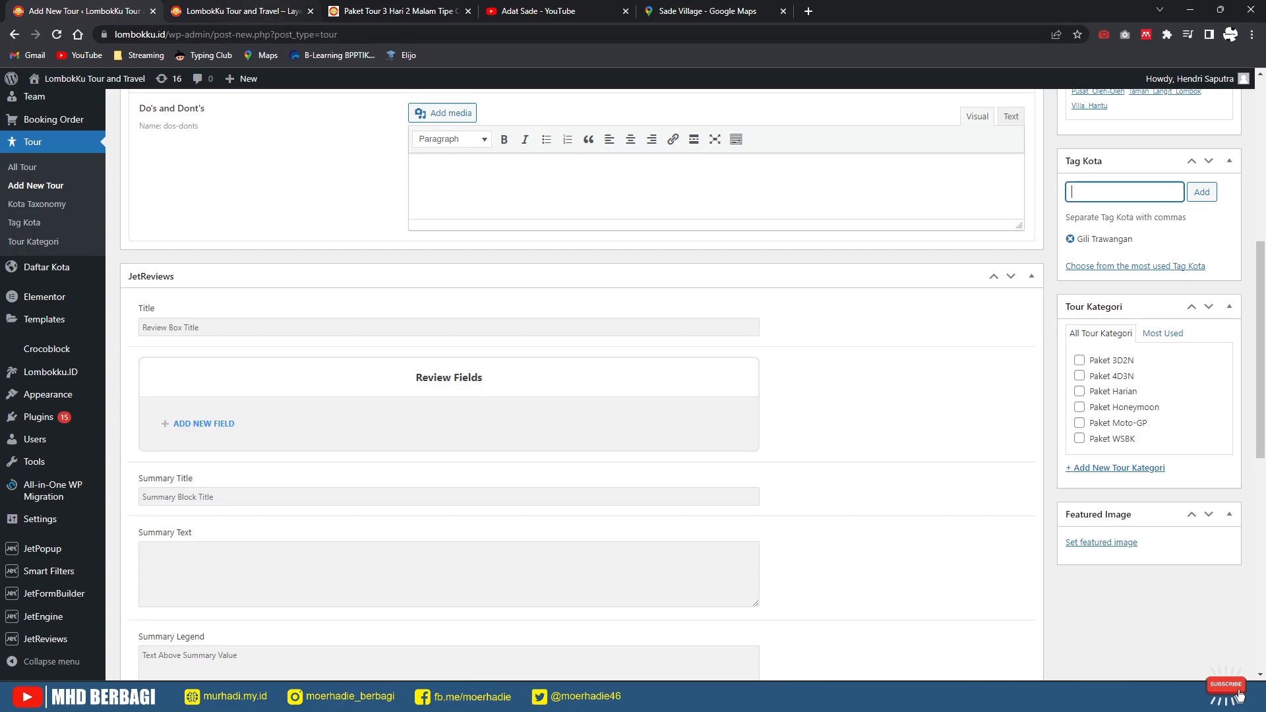
pyautogui.click(359, 11)
# Step: Tick Paket 3D2N under Tour Kategori
pyautogui.scroll(4, 580, 383)
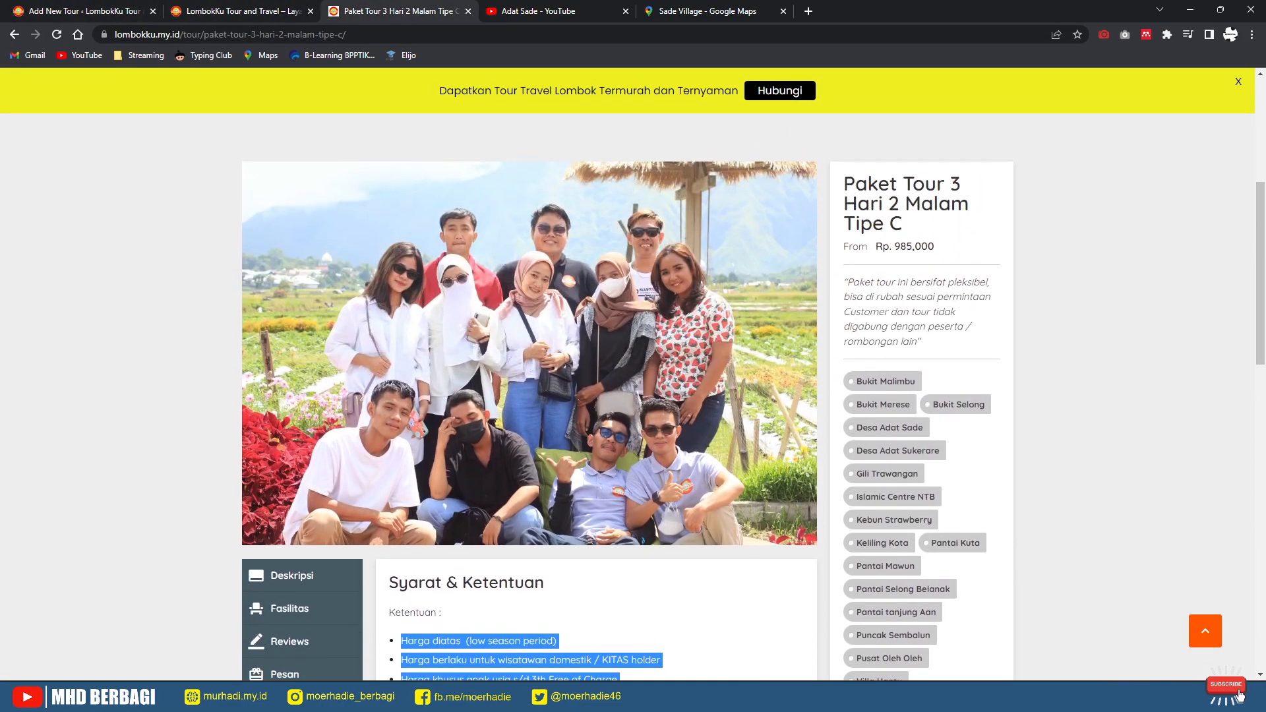
pyautogui.scroll(5, 634, 395)
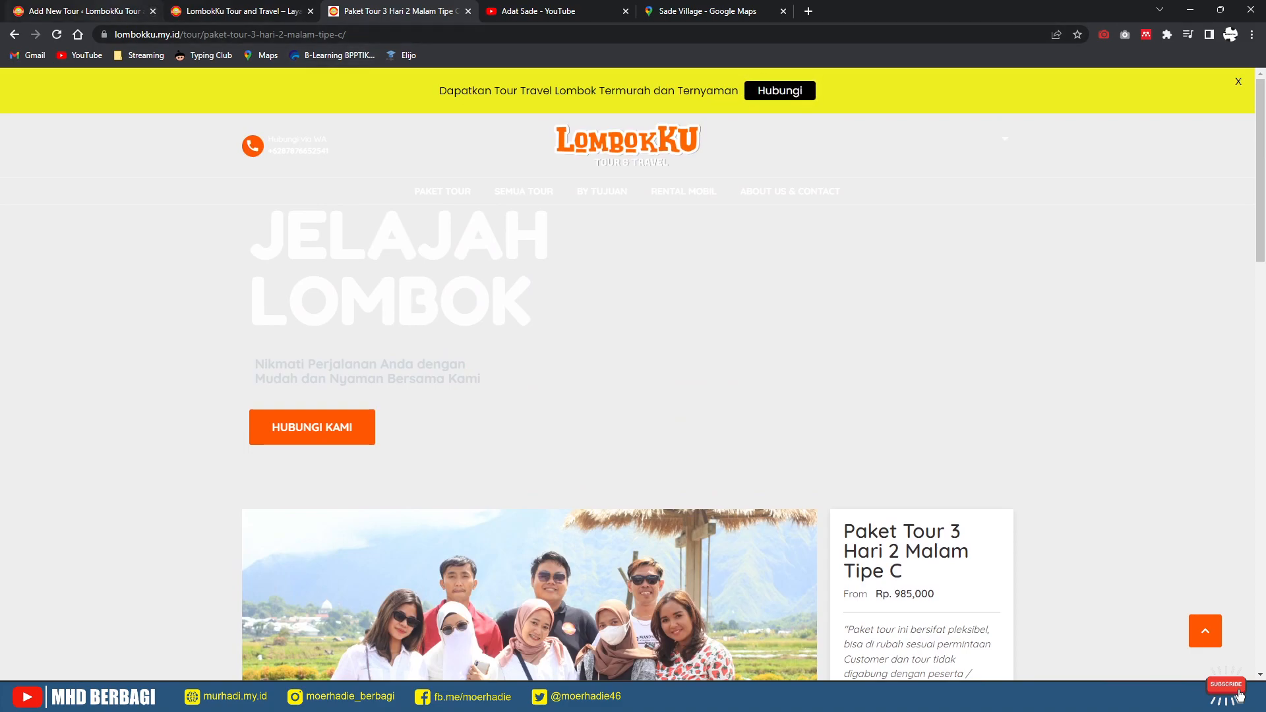
pyautogui.click(86, 12)
pyautogui.click(1080, 360)
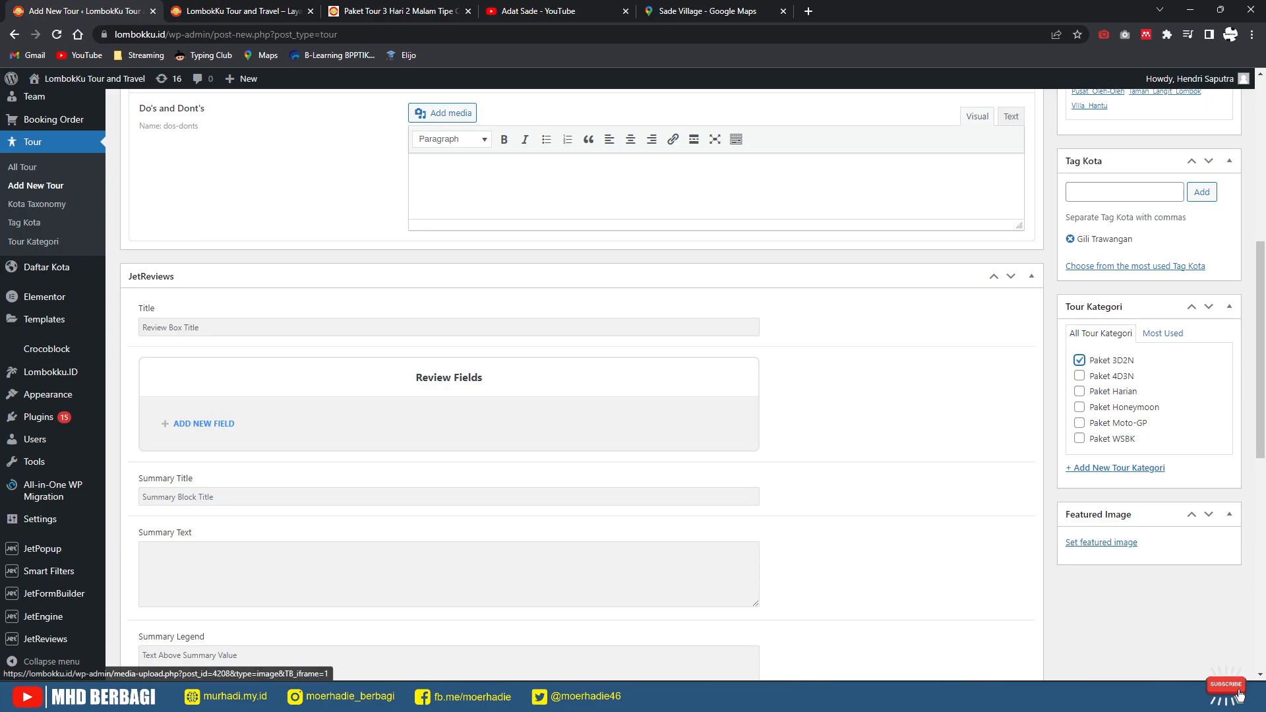
# Step: Set desa-sade.jpg from the Media Library as the featured image
pyautogui.click(1101, 543)
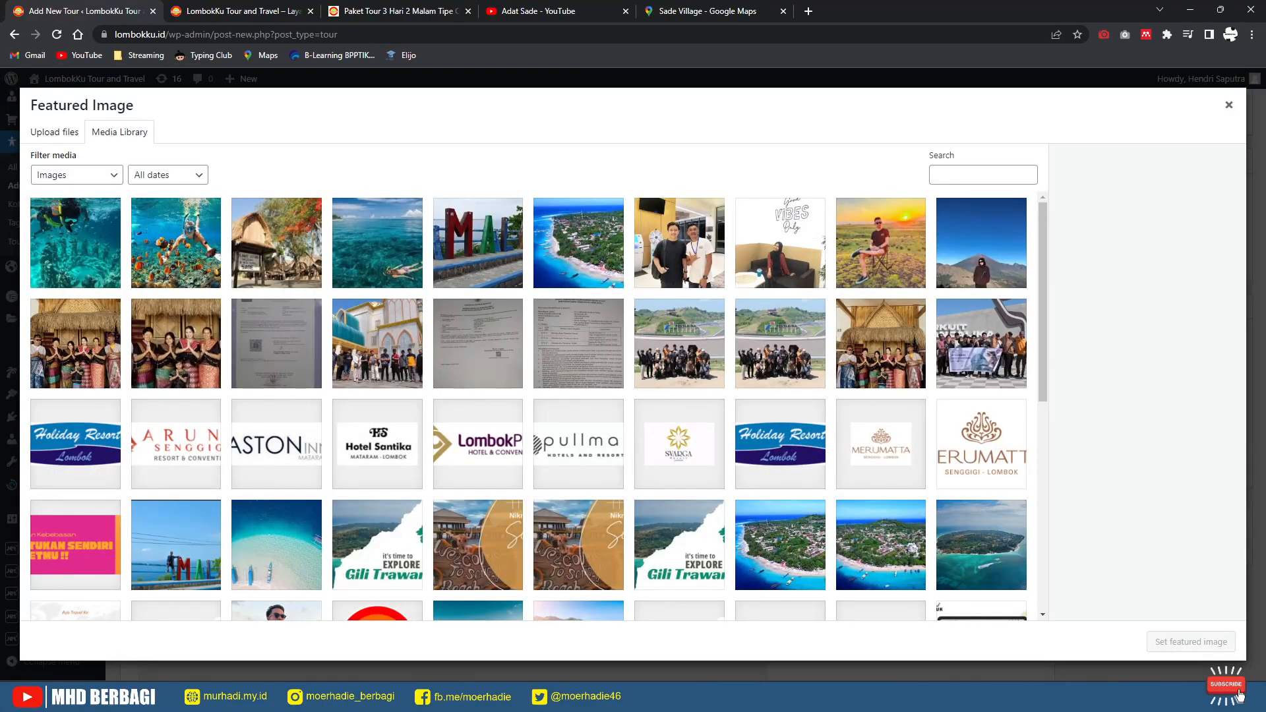
pyautogui.click(276, 242)
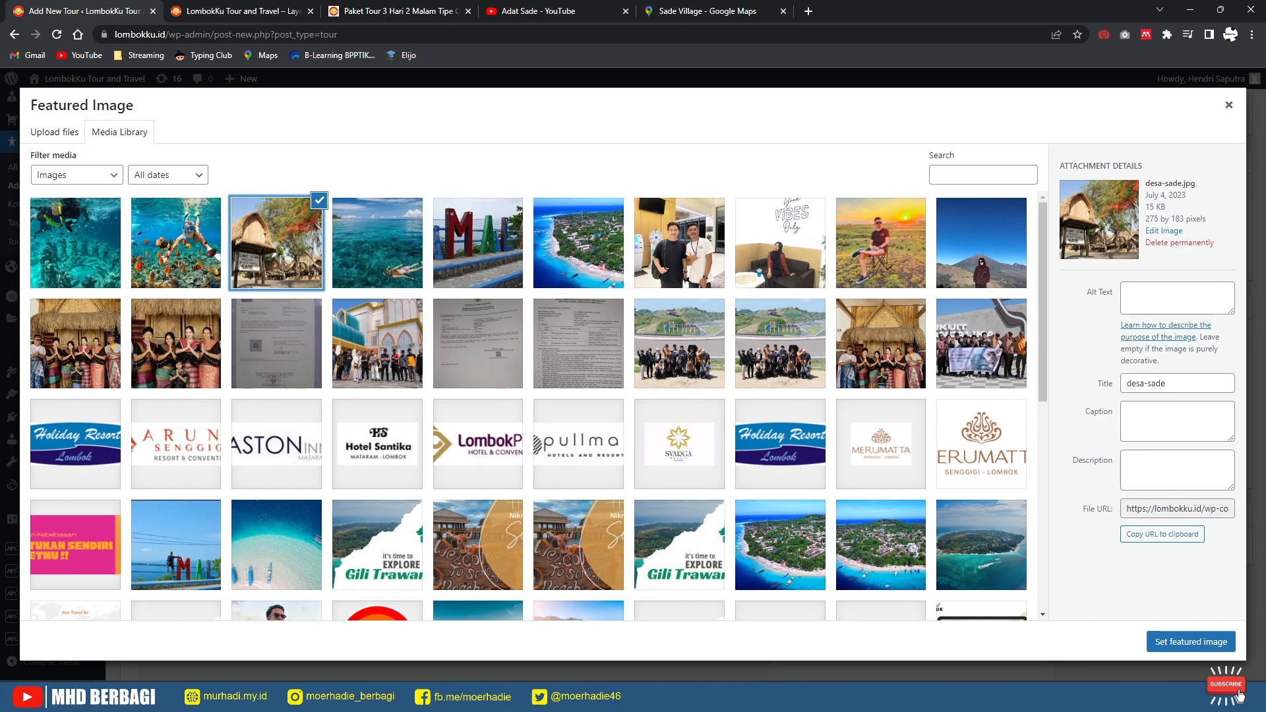
pyautogui.click(1192, 642)
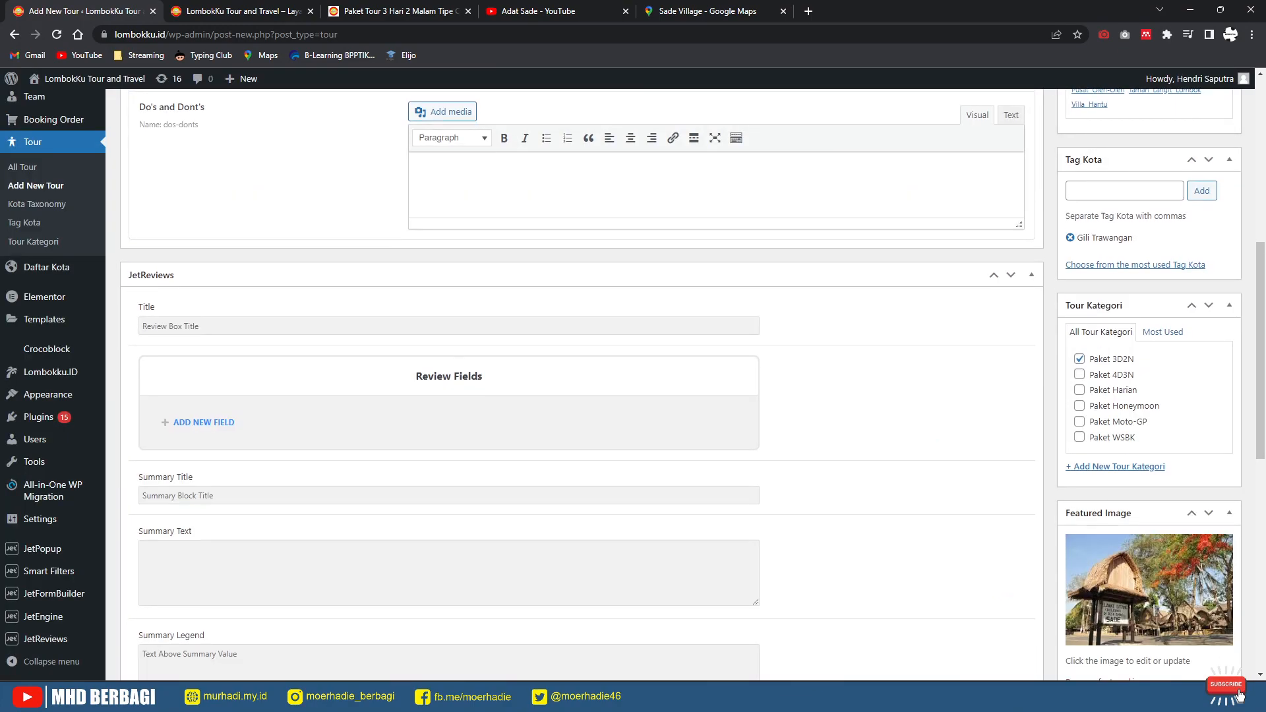
pyautogui.scroll(-7, 1240, 696)
pyautogui.scroll(-2, 1240, 696)
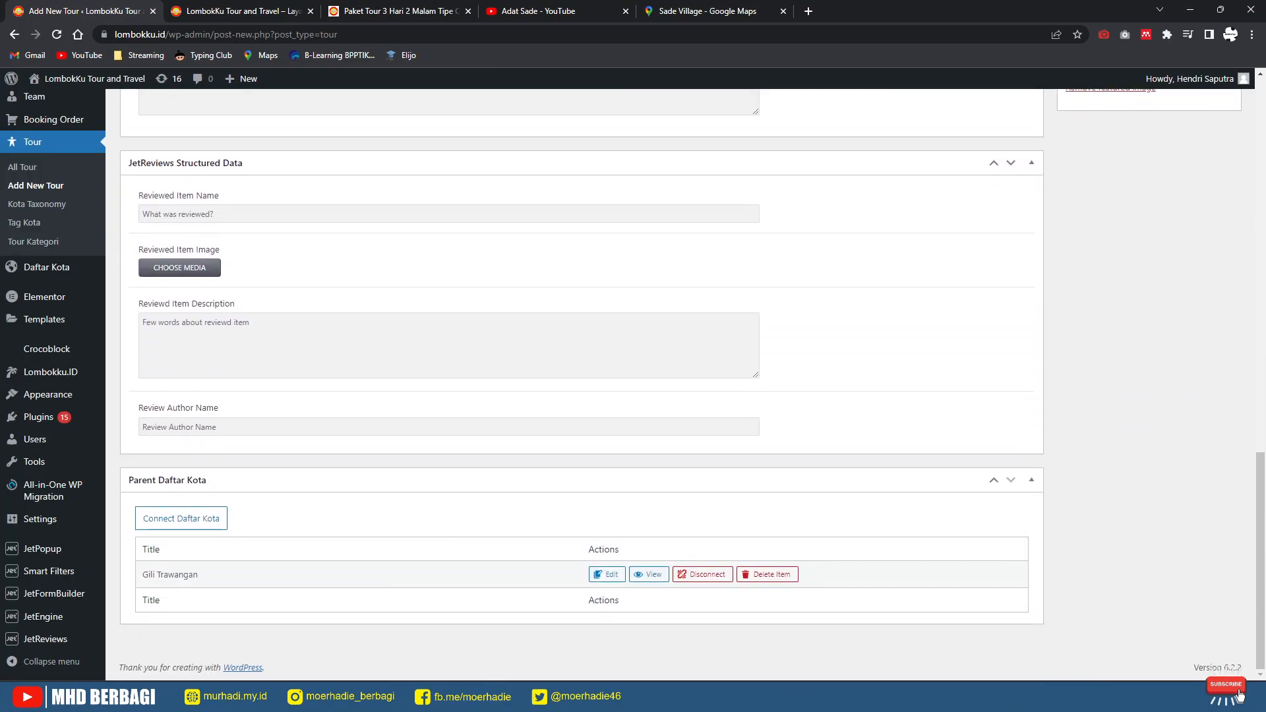
pyautogui.scroll(15, 1240, 695)
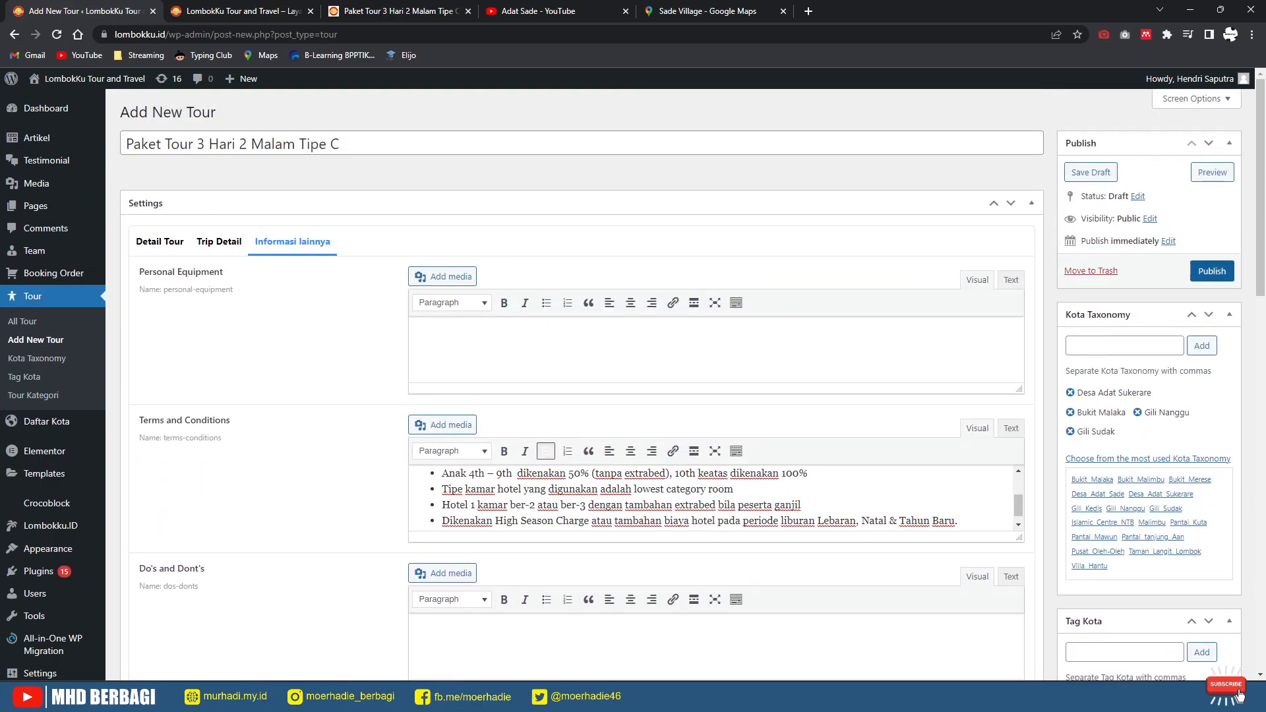
# Step: Publish 'Paket Tour 3 Hari 2 Malam Tipe C' and view its live page in a new tab
pyautogui.click(1213, 271)
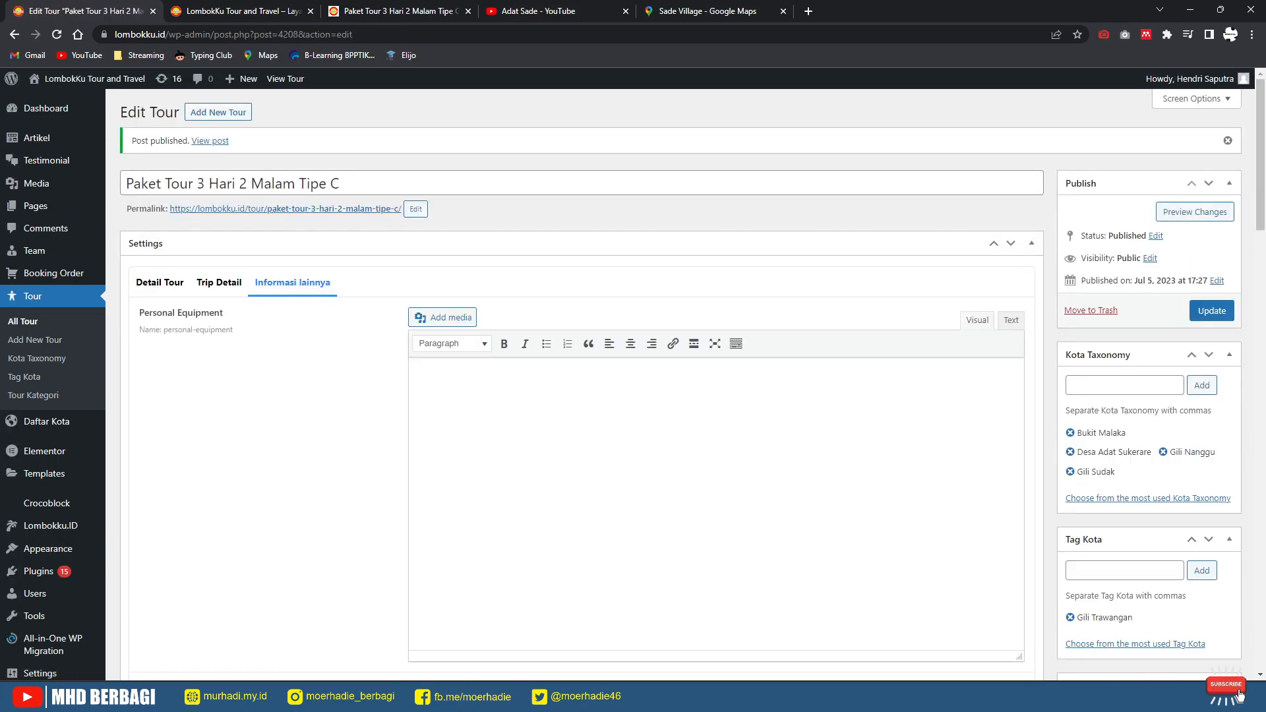
pyautogui.rightClick(214, 141)
pyautogui.click(284, 156)
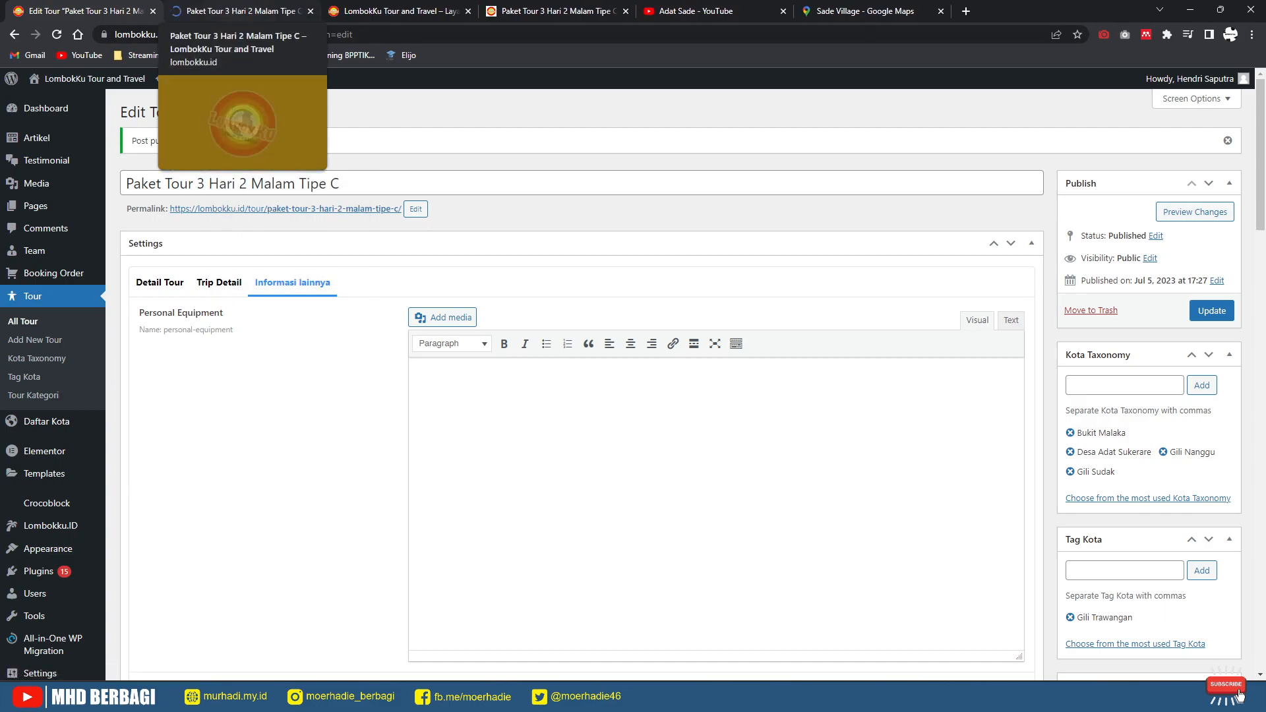
pyautogui.click(225, 11)
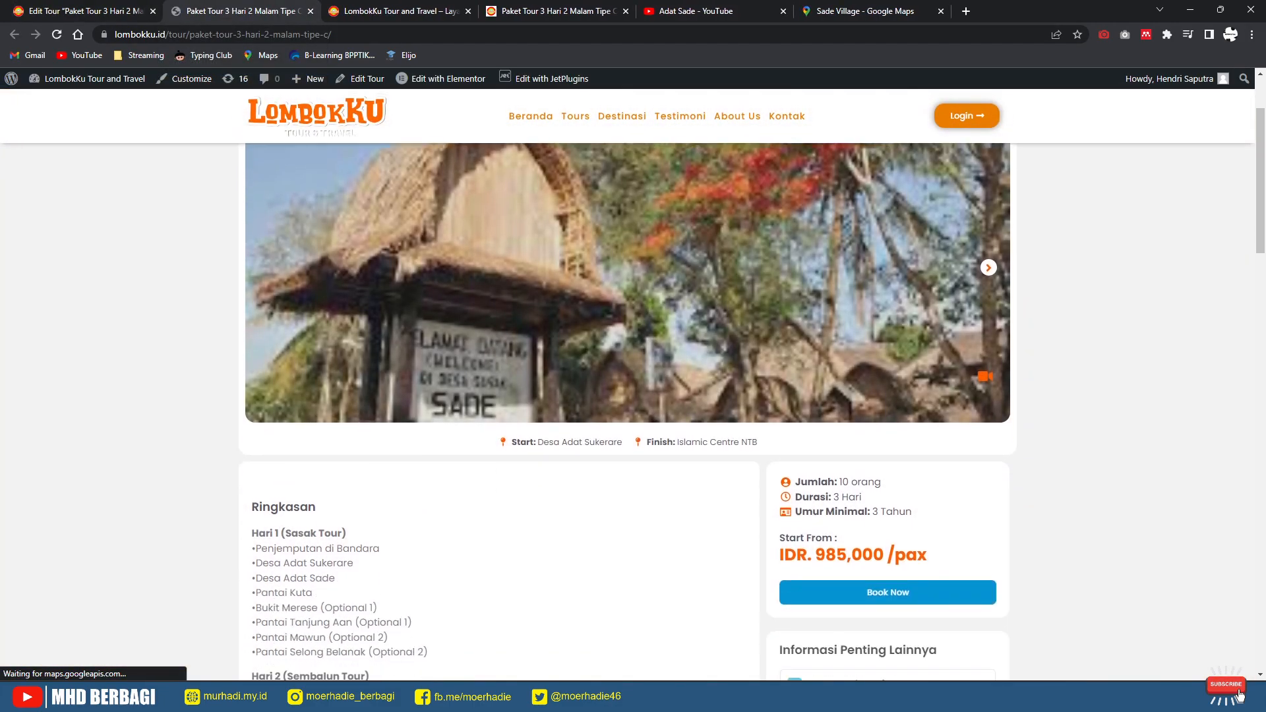
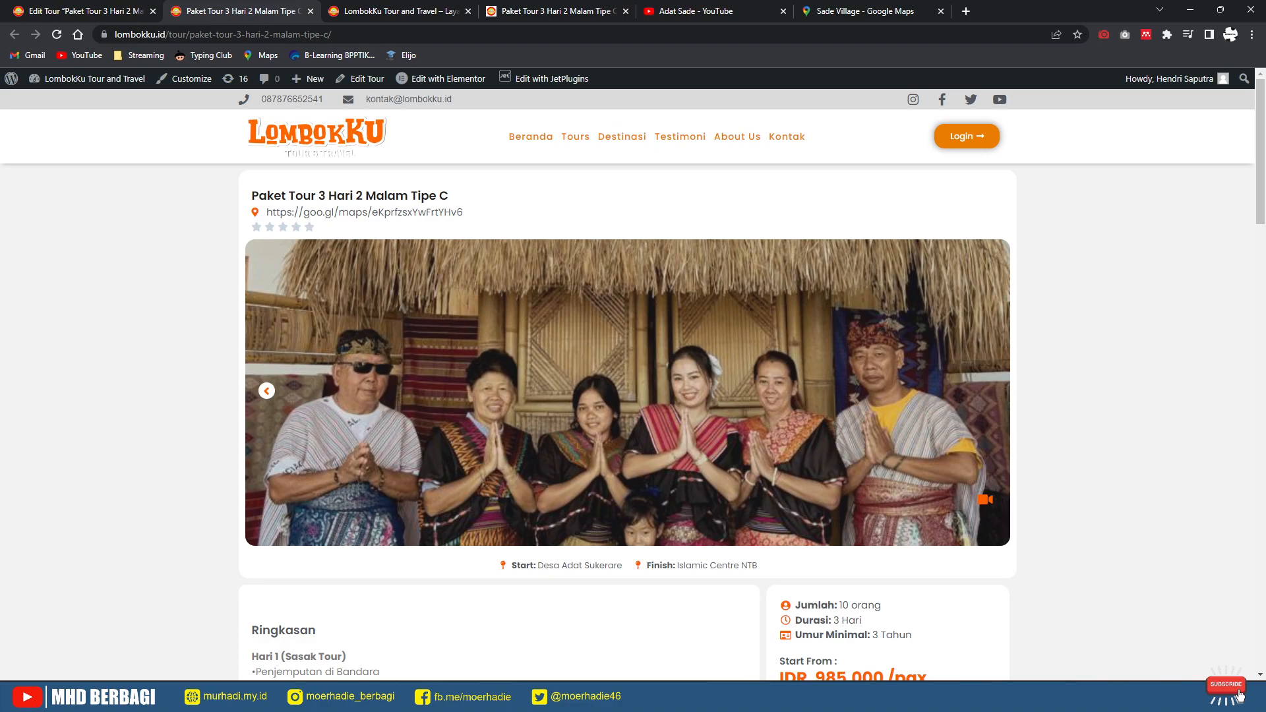
# Step: Select the existing Google Maps short link in the tour's detail fields
pyautogui.click(81, 9)
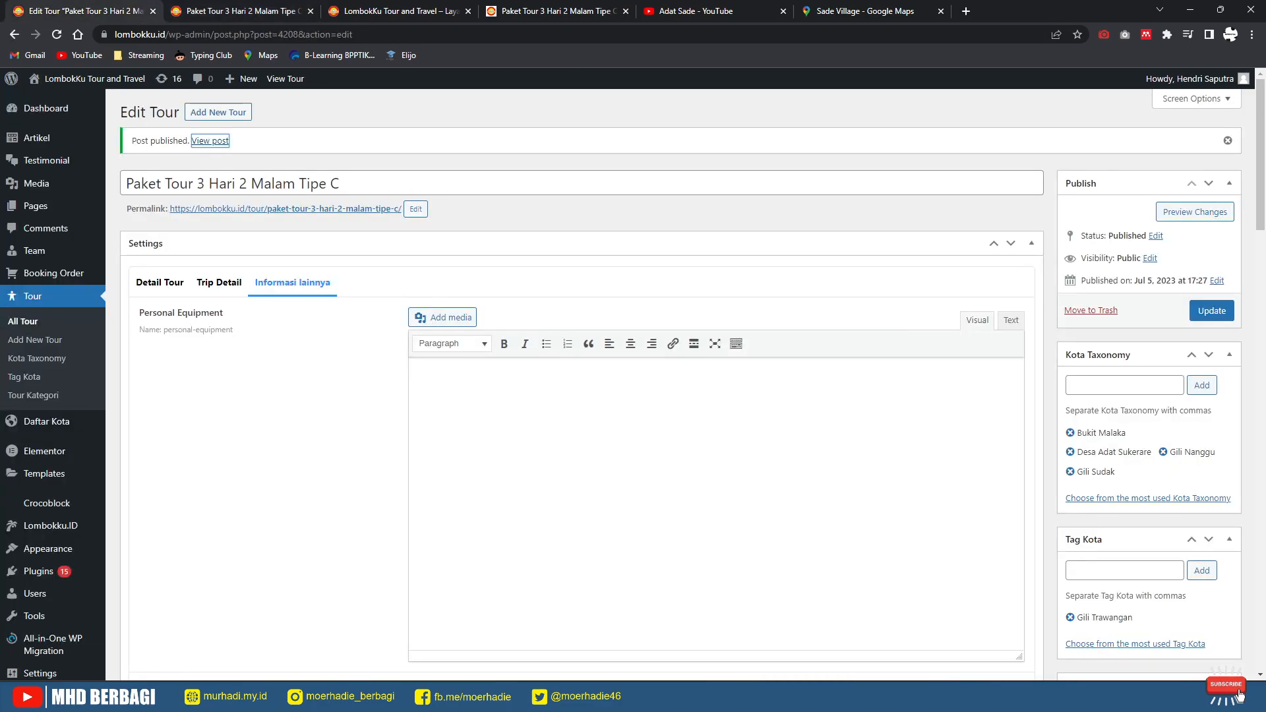
pyautogui.click(160, 282)
pyautogui.scroll(-7, 159, 282)
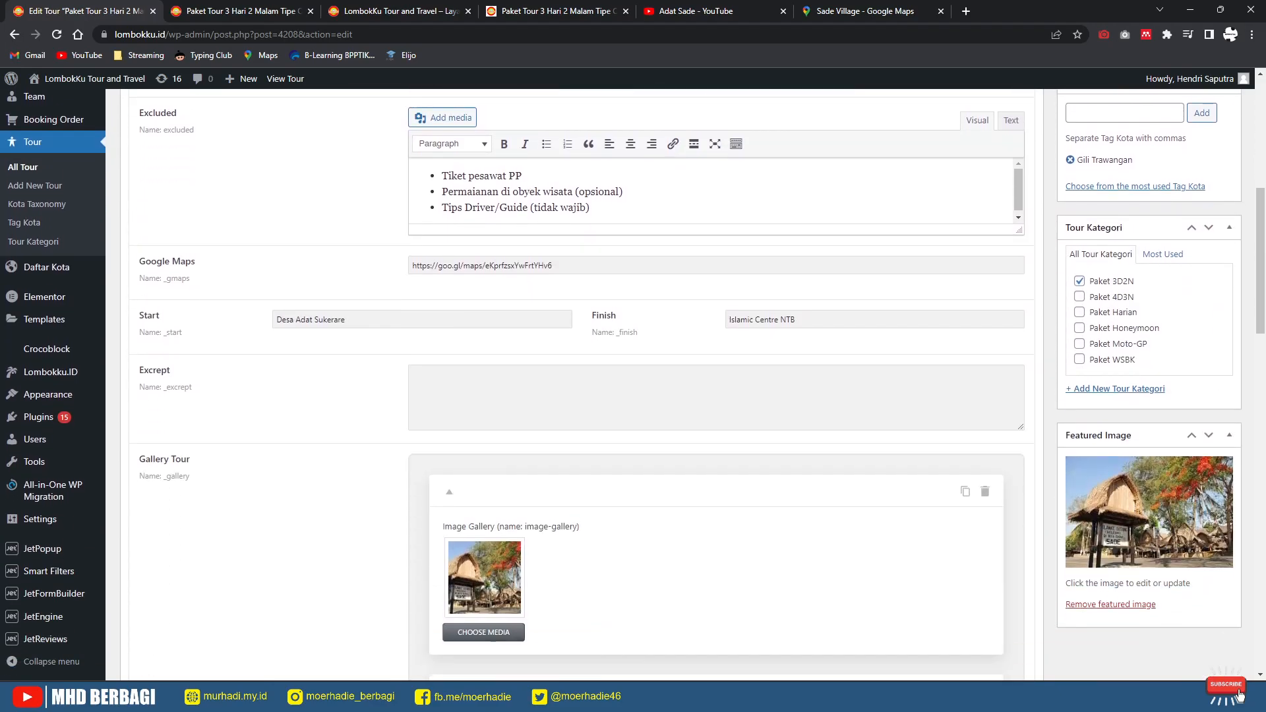
pyautogui.scroll(-3, 574, 383)
pyautogui.scroll(3, 574, 382)
pyautogui.click(573, 262)
pyautogui.hotkey('ctrl', 'a')
pyautogui.scroll(3, 574, 262)
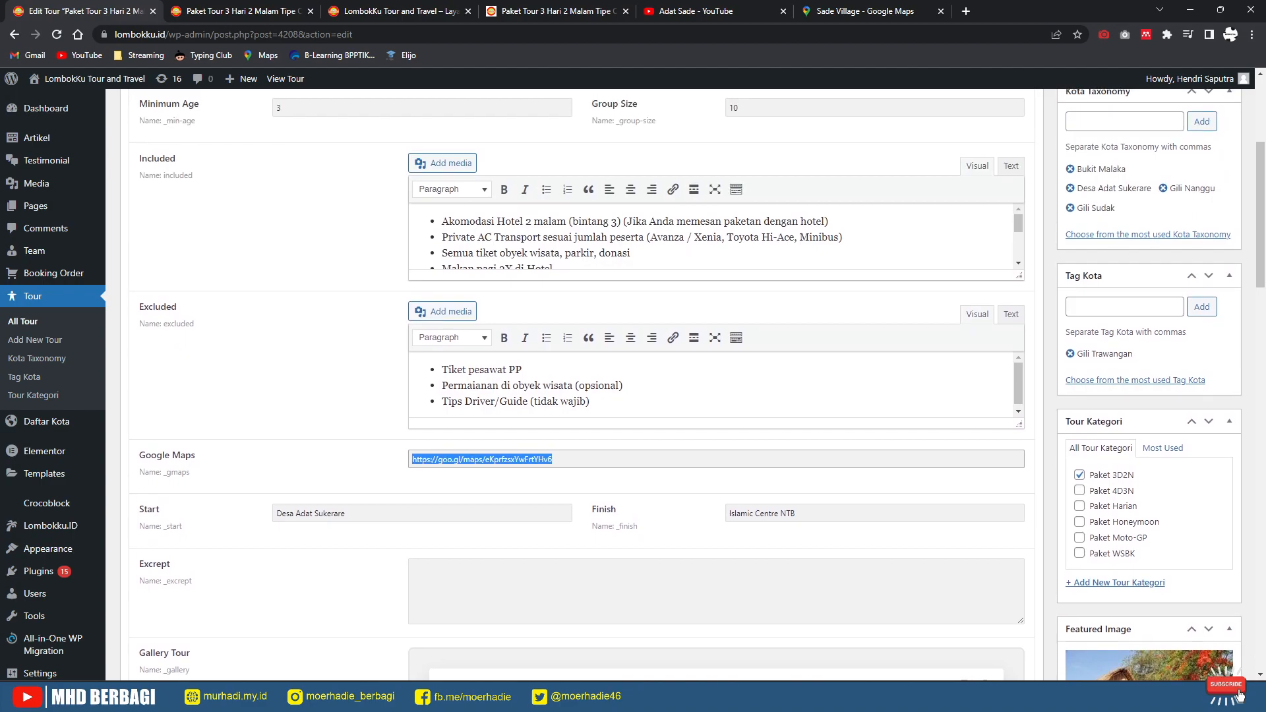
pyautogui.scroll(2, 574, 382)
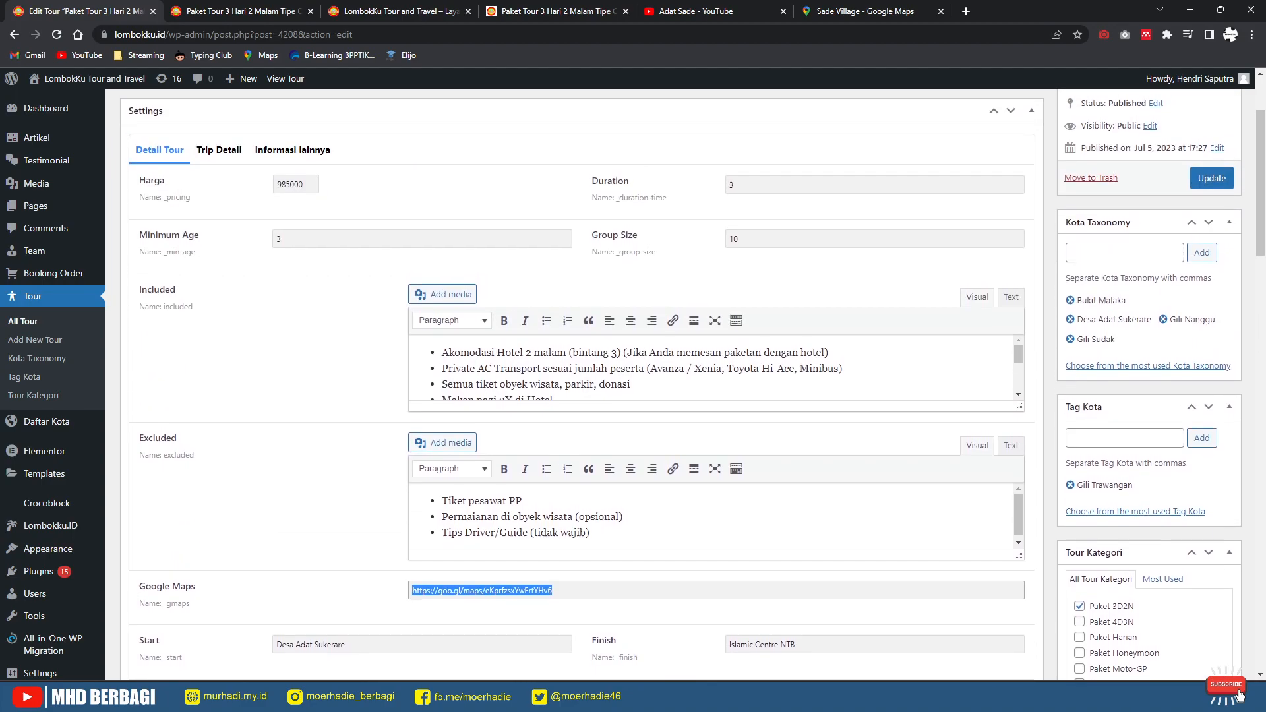
# Step: Copy 'Desa Adat Sukerare' from the Ringkasan Tour summary
pyautogui.click(219, 150)
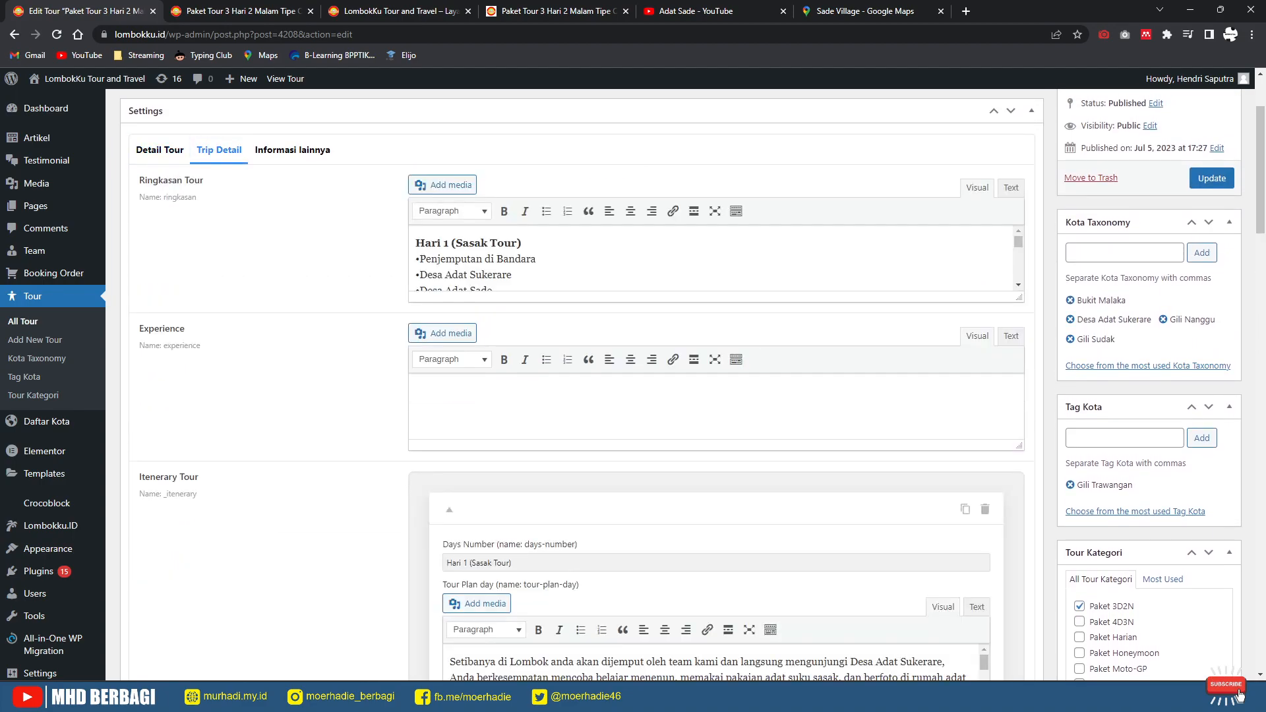
pyautogui.scroll(-3, 712, 258)
pyautogui.scroll(3, 712, 259)
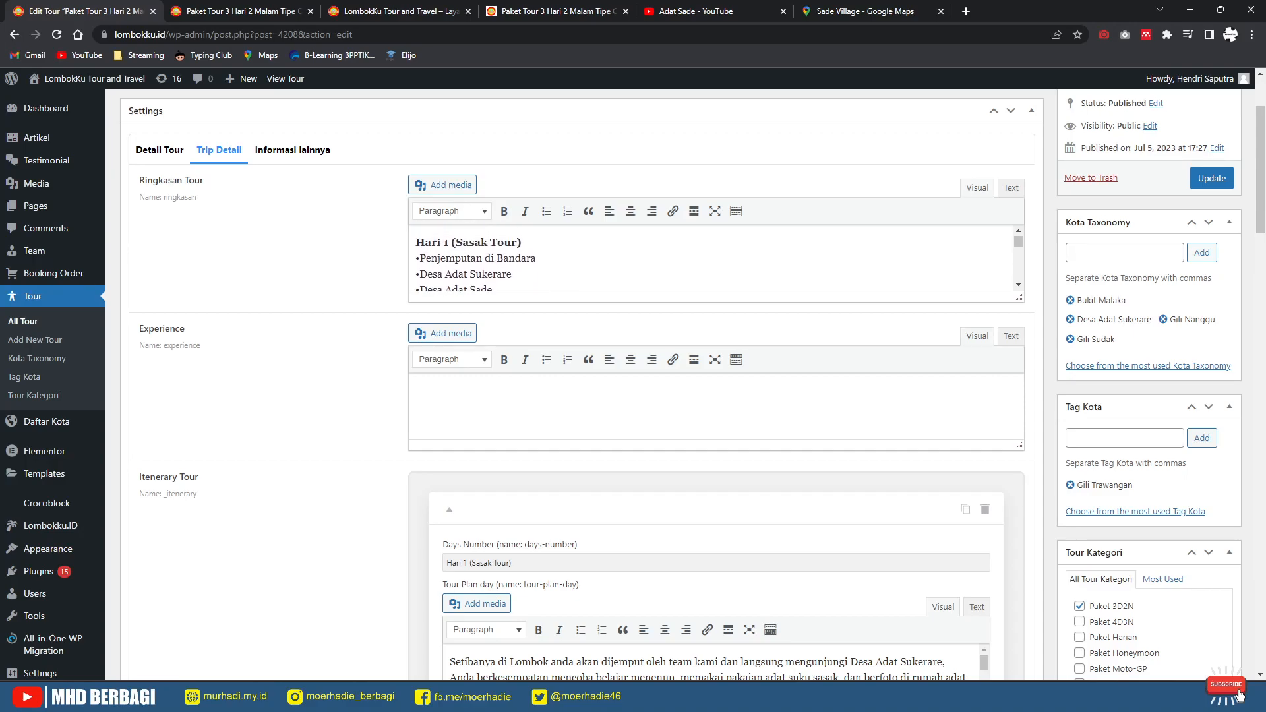
pyautogui.scroll(-3, 712, 258)
pyautogui.moveTo(488, 258); pyautogui.dragTo(454, 275)
pyautogui.click(521, 275)
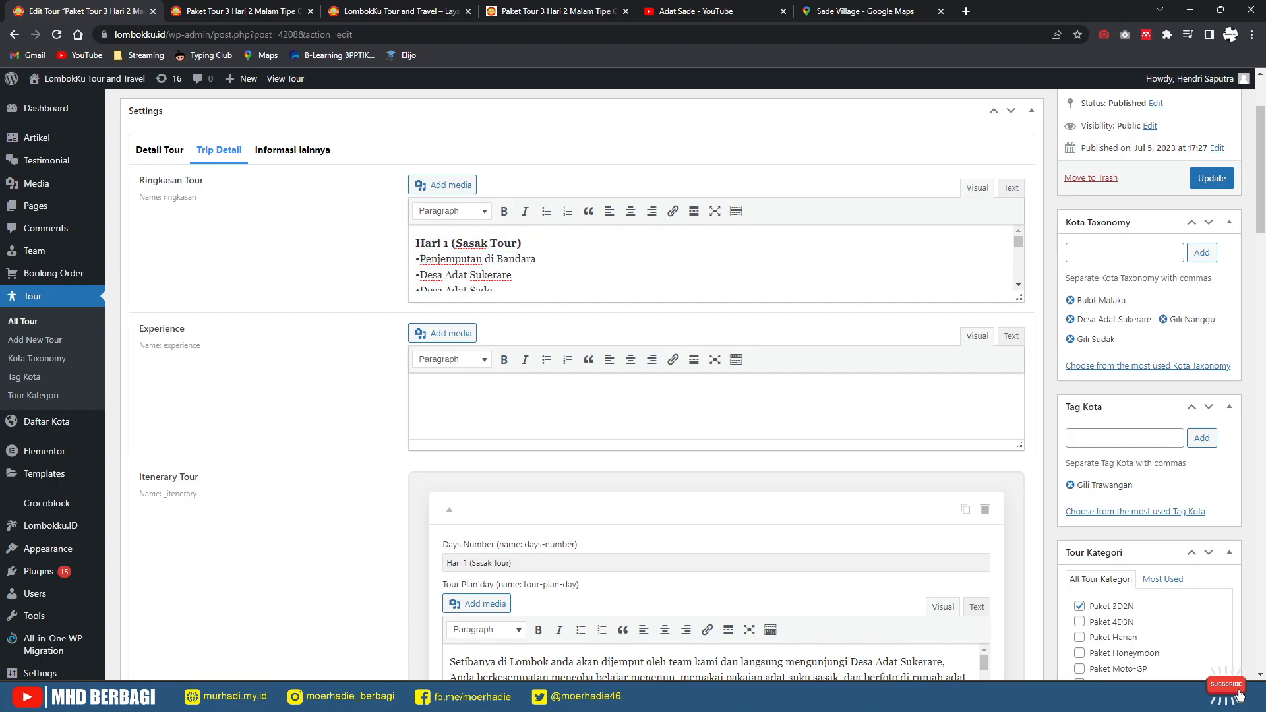
pyautogui.moveTo(1019, 298); pyautogui.dragTo(1019, 380)
pyautogui.hotkey('shift', 'Left')
pyautogui.hotkey('shift', 'Left')
pyautogui.hotkey('shift', 'Left')
pyautogui.hotkey('shift', 'Left')
pyautogui.hotkey('shift', 'Left')
pyautogui.hotkey('shift', 'Left')
pyautogui.hotkey('shift', 'Left')
pyautogui.hotkey('shift', 'Left')
pyautogui.hotkey('shift', 'Left')
pyautogui.hotkey('shift', 'Left')
pyautogui.hotkey('shift', 'Left')
pyautogui.hotkey('shift', 'Left')
pyautogui.hotkey('shift', 'Left')
pyautogui.hotkey('shift', 'Left')
pyautogui.hotkey('shift', 'Left')
pyautogui.hotkey('shift', 'Left')
pyautogui.hotkey('shift', 'Left')
pyautogui.hotkey('shift', 'Left')
pyautogui.hotkey('ctrl', 'c')
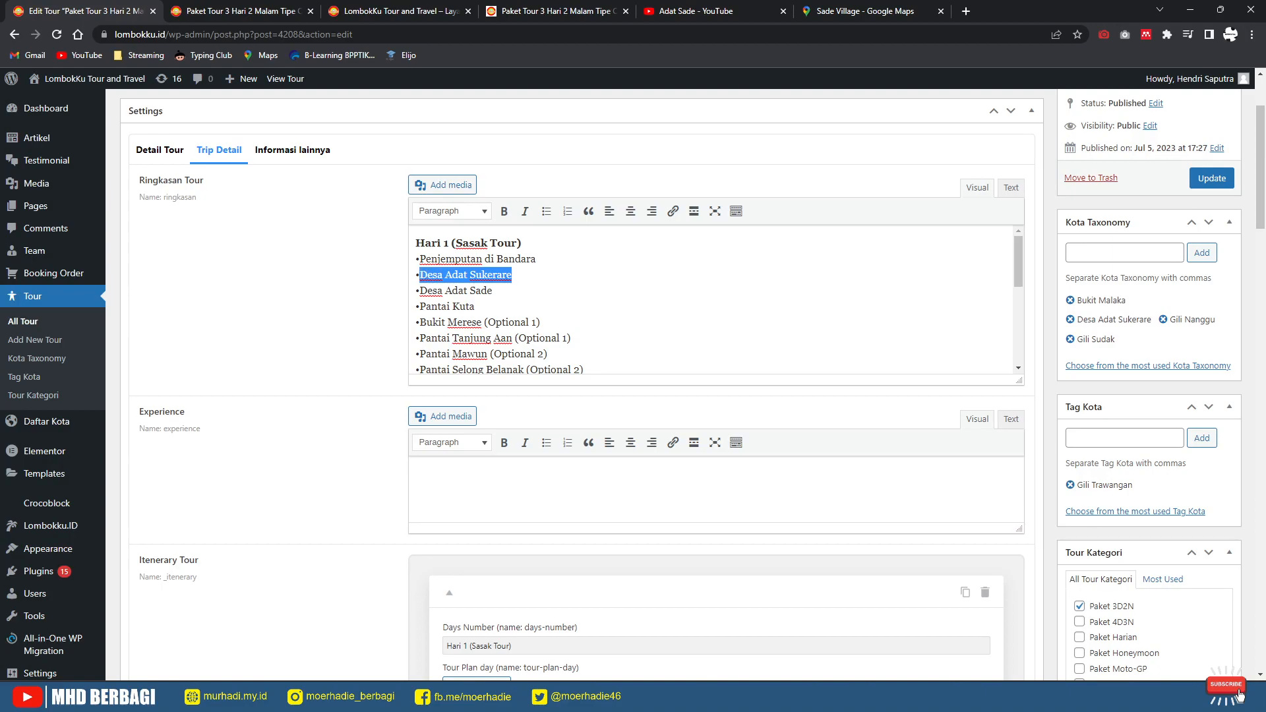
# Step: Paste 'Desa Adat Sukerare' over the Google Maps link and view the published tour page
pyautogui.click(242, 12)
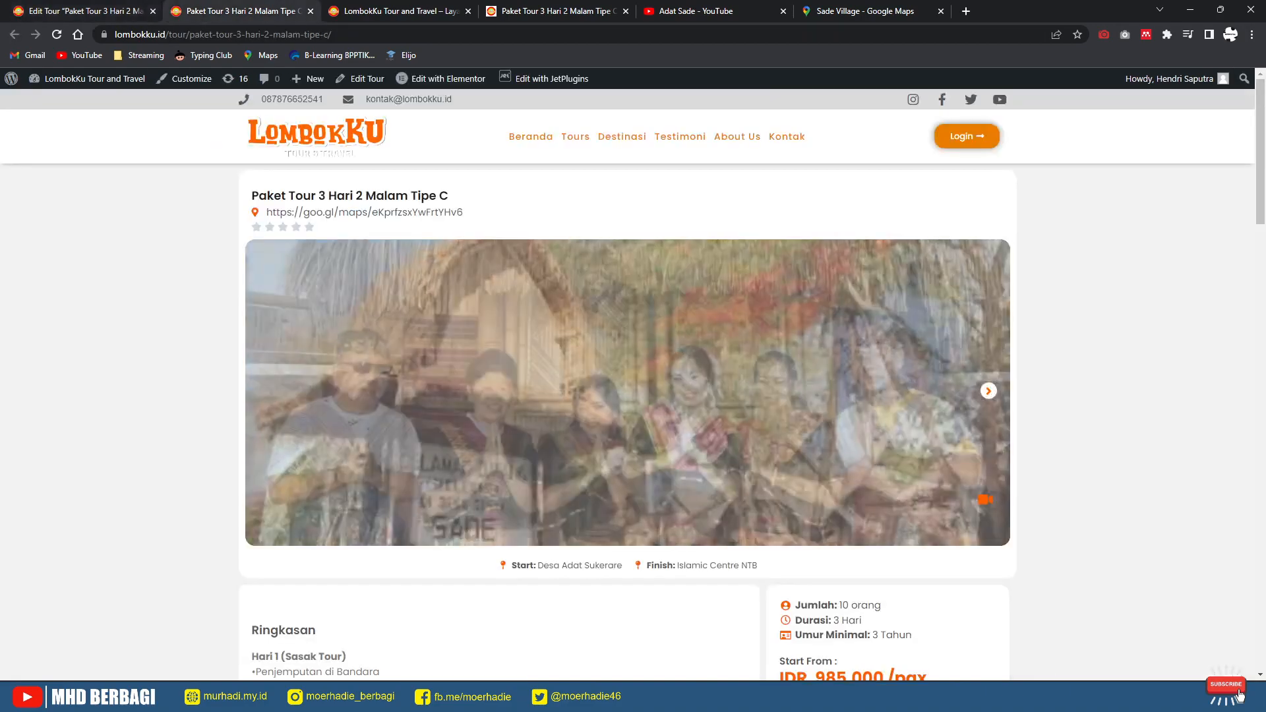
pyautogui.click(99, 11)
pyautogui.scroll(-7, 1240, 694)
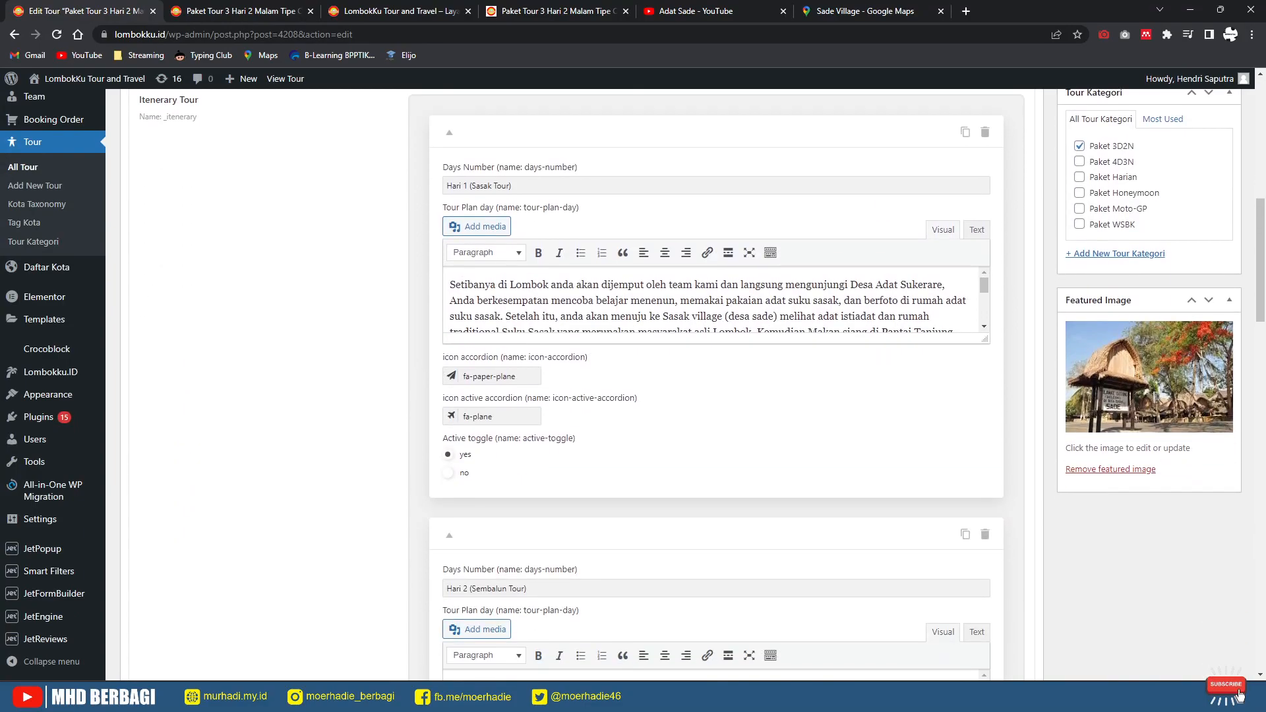
pyautogui.scroll(5, 1240, 695)
pyautogui.scroll(3, 577, 383)
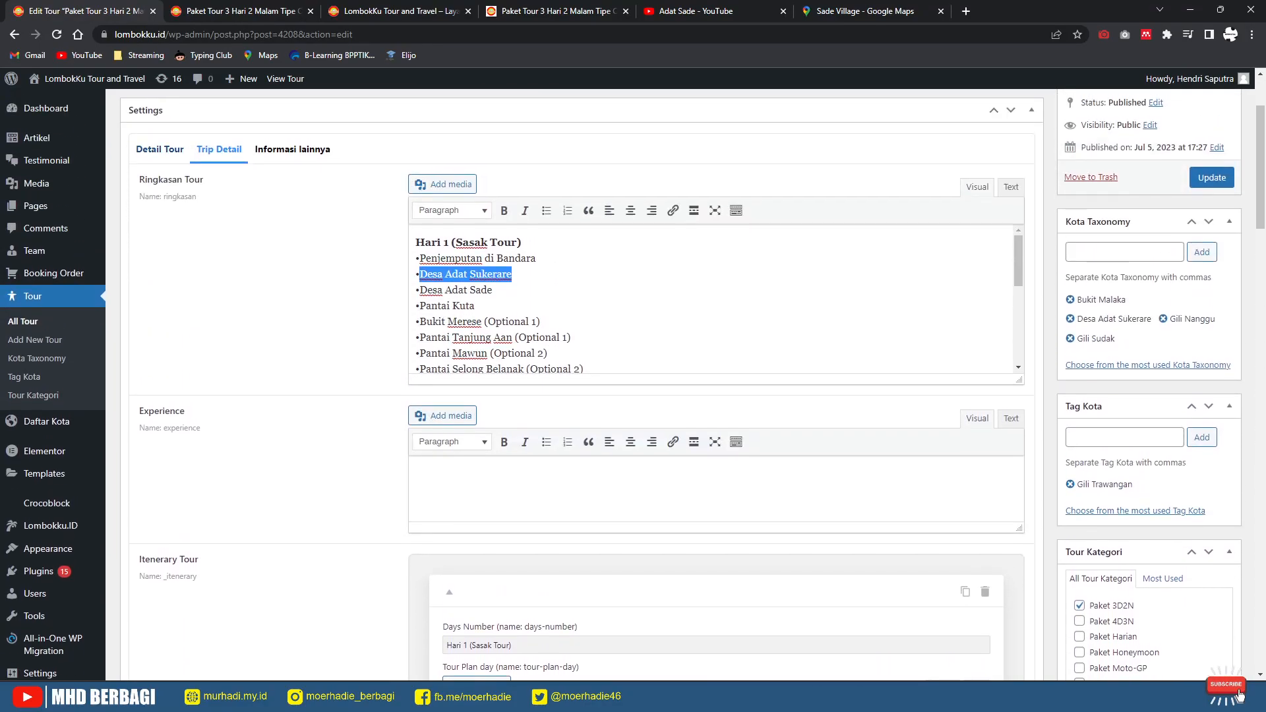
pyautogui.click(292, 148)
pyautogui.scroll(-3, 442, 441)
pyautogui.scroll(-2, 443, 303)
pyautogui.moveTo(555, 327); pyautogui.dragTo(336, 315)
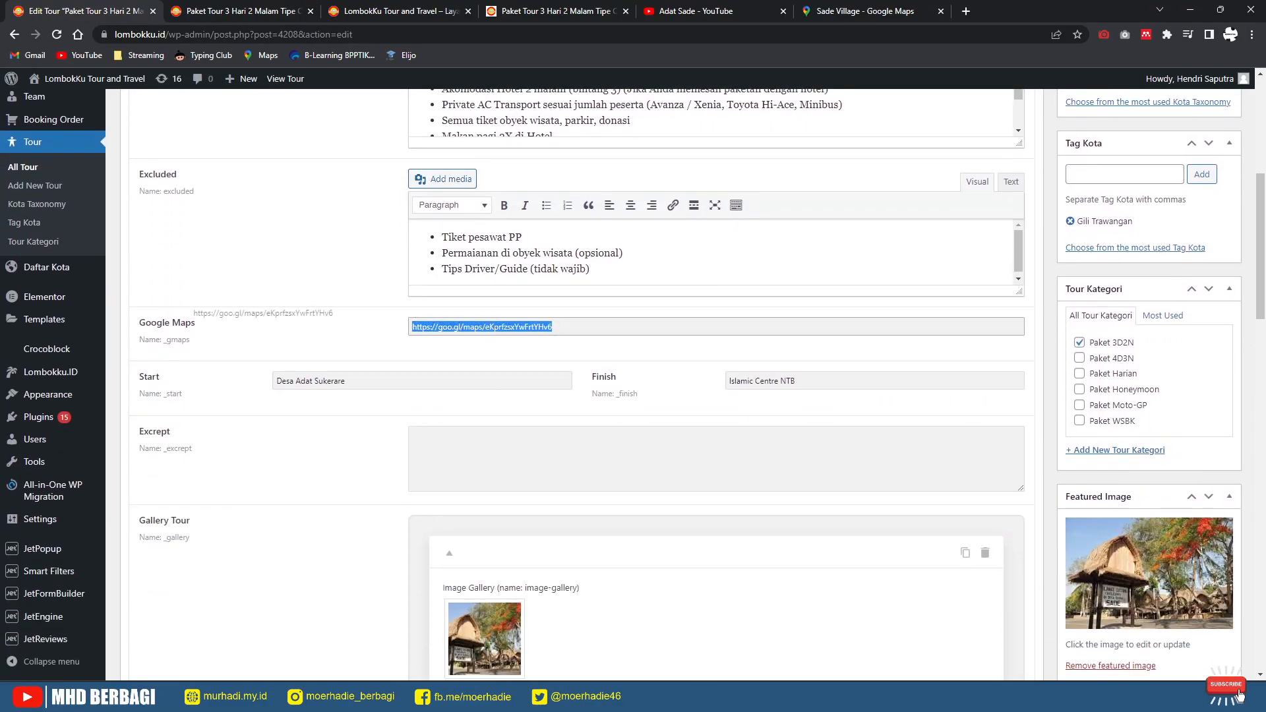
pyautogui.hotkey('ctrl', 'v')
pyautogui.click(336, 330)
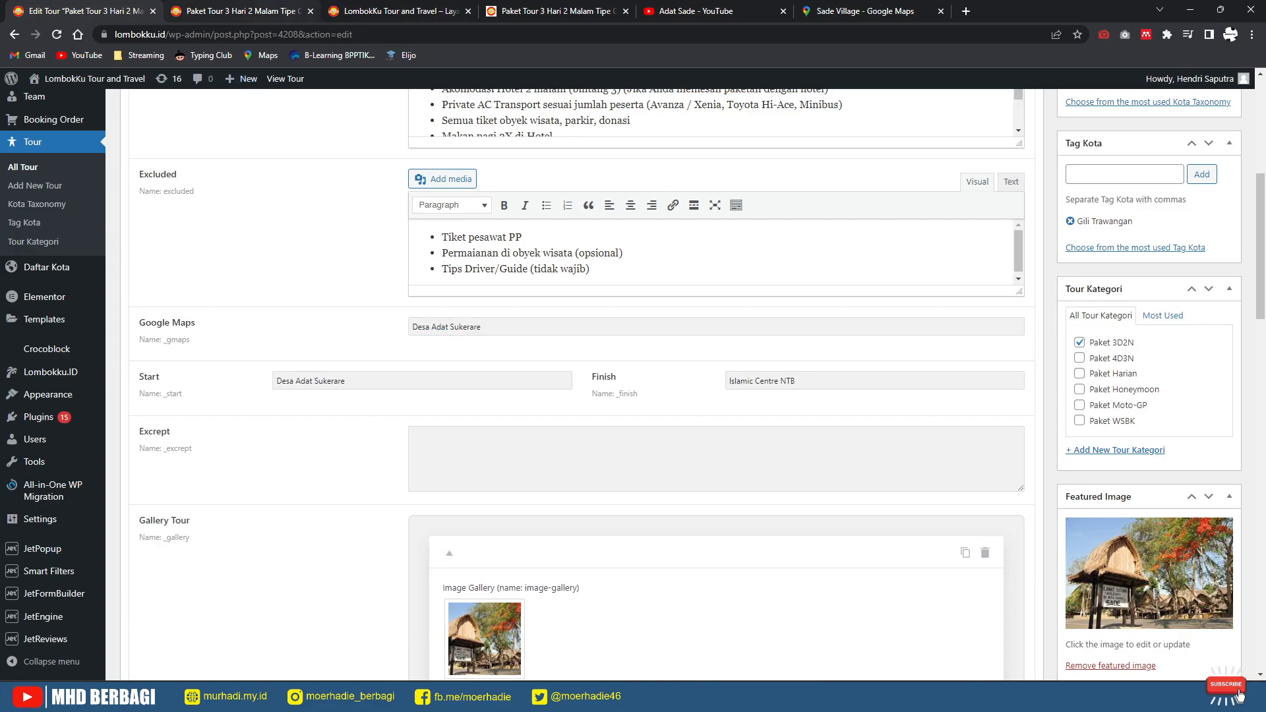
pyautogui.click(280, 11)
pyautogui.scroll(-5, 628, 382)
# Step: Expand Terms & Conditions on the live tour page and check the Detail Lokasi map
pyautogui.scroll(-1, 628, 382)
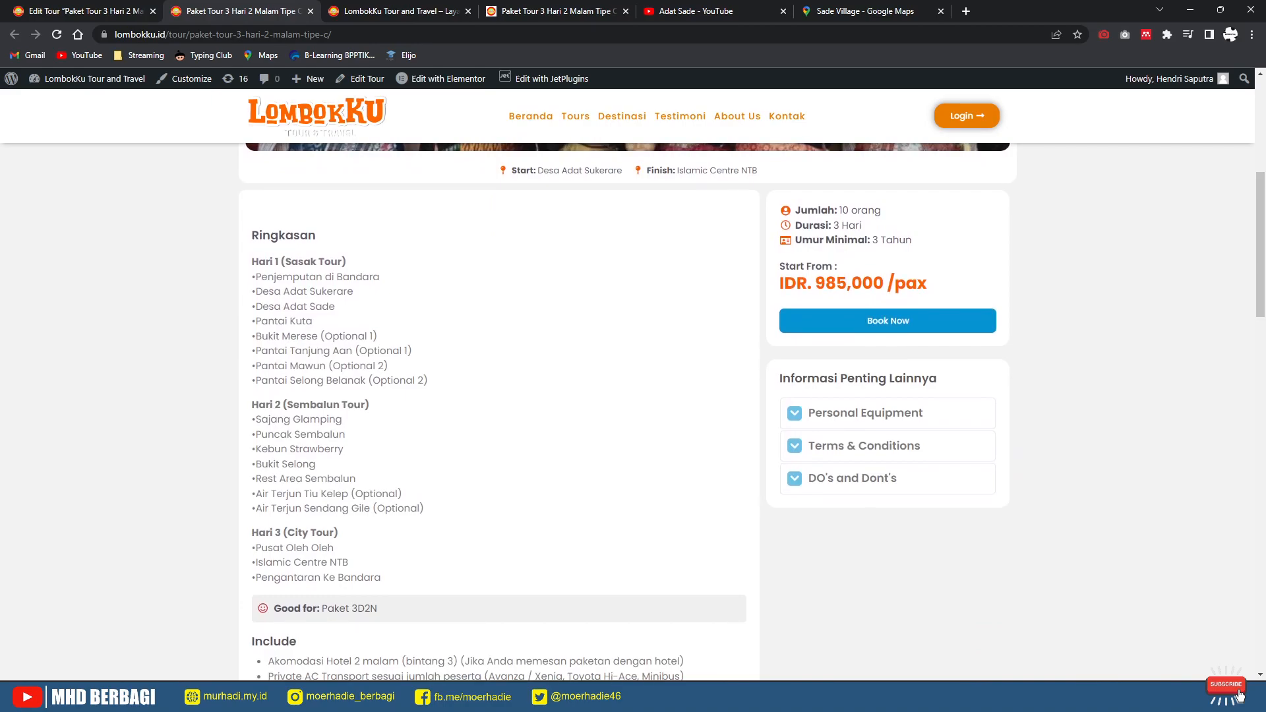
pyautogui.scroll(-4, 499, 409)
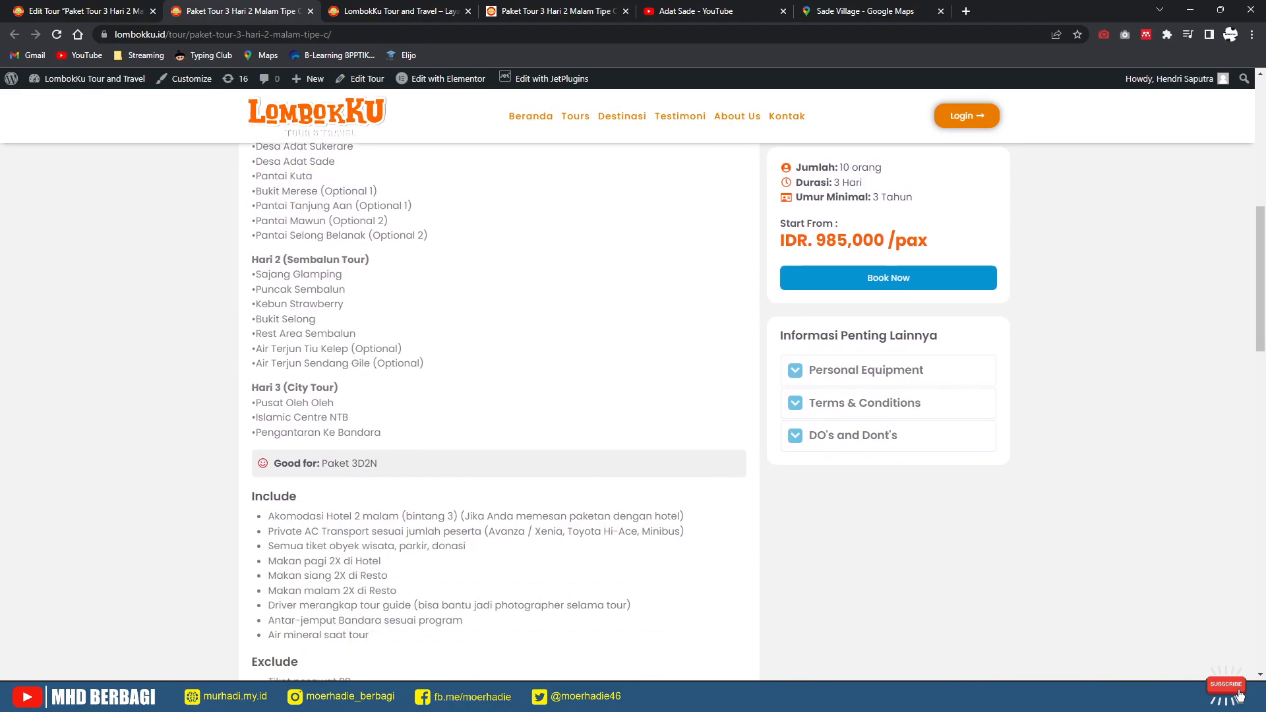
pyautogui.scroll(3, 498, 409)
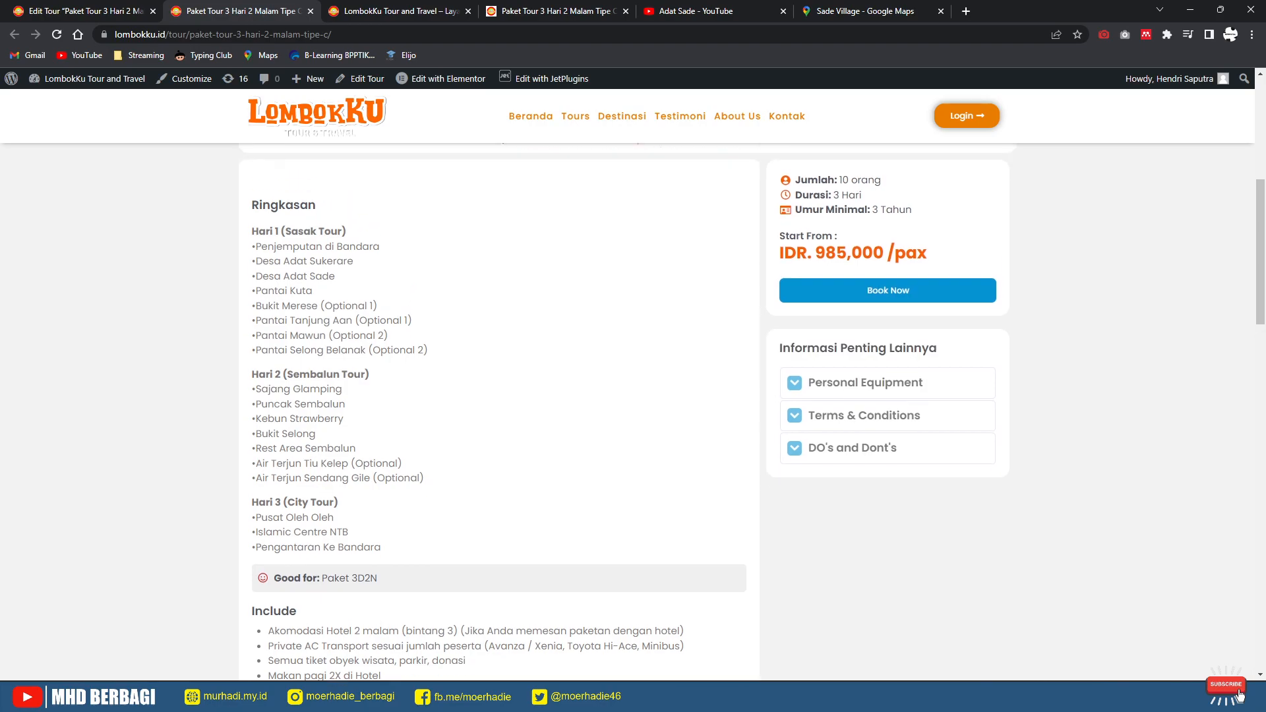
pyautogui.scroll(2, 498, 409)
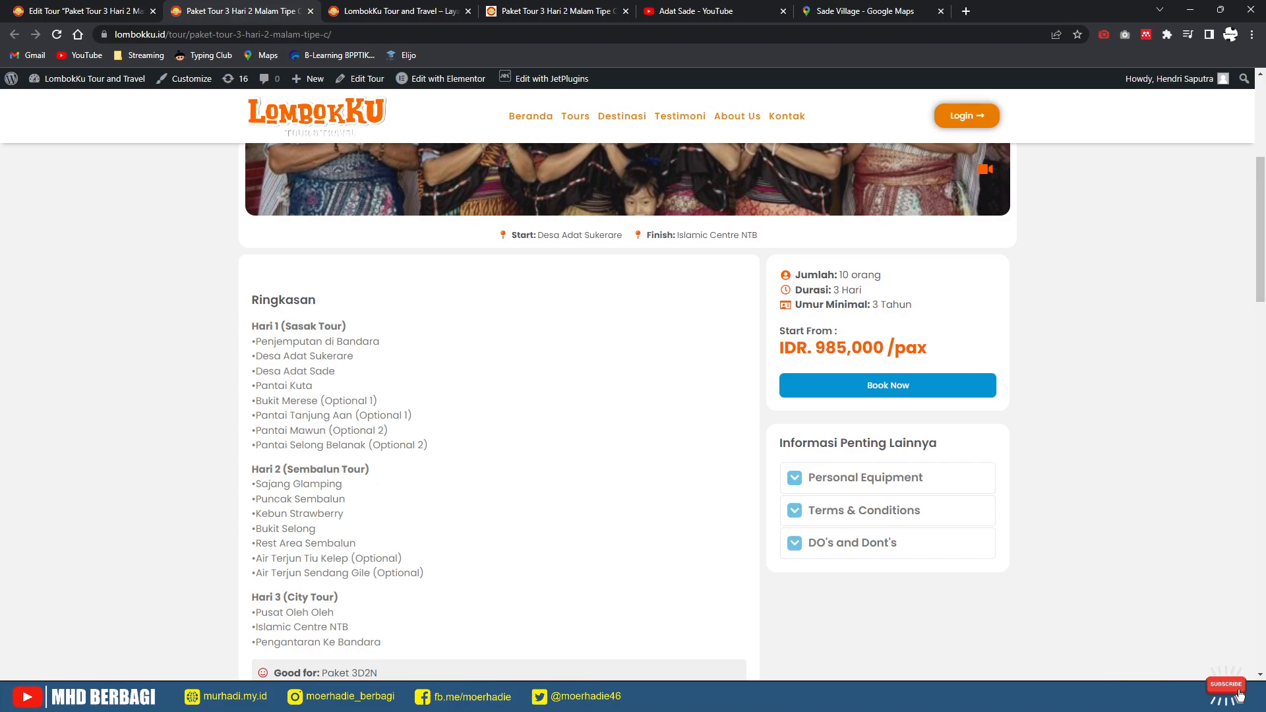
pyautogui.click(864, 510)
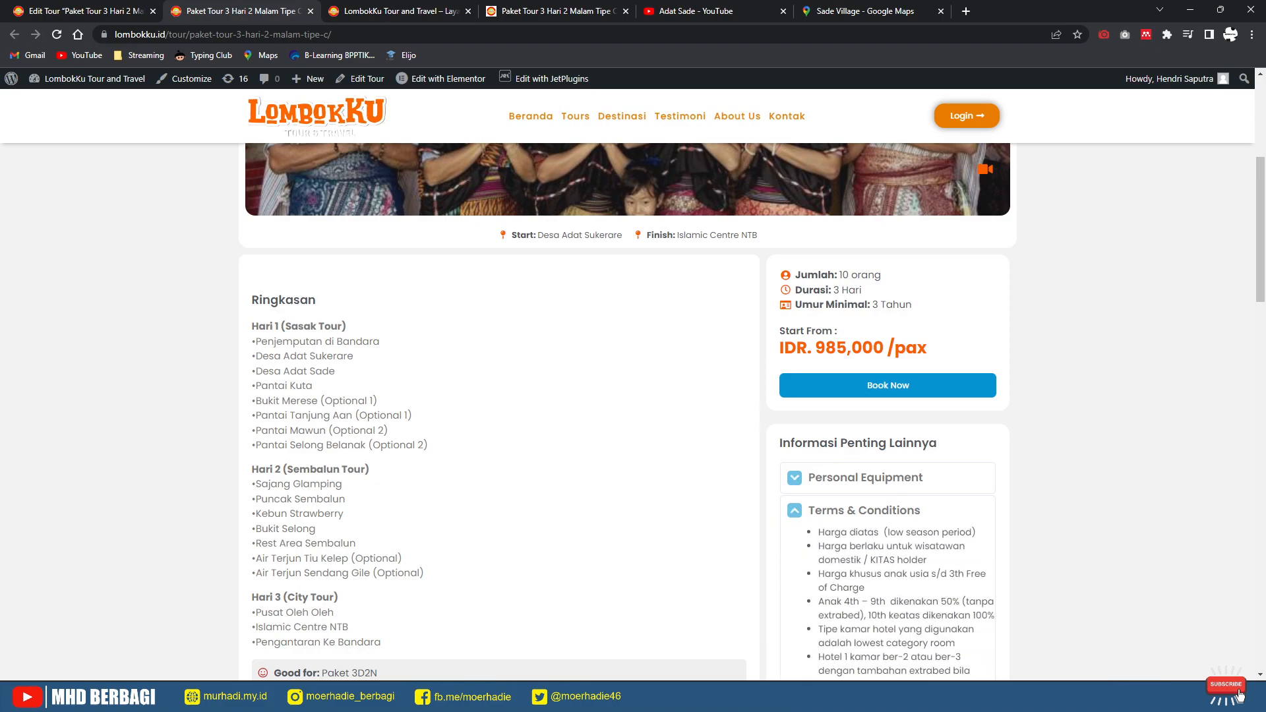
pyautogui.scroll(-3, 864, 510)
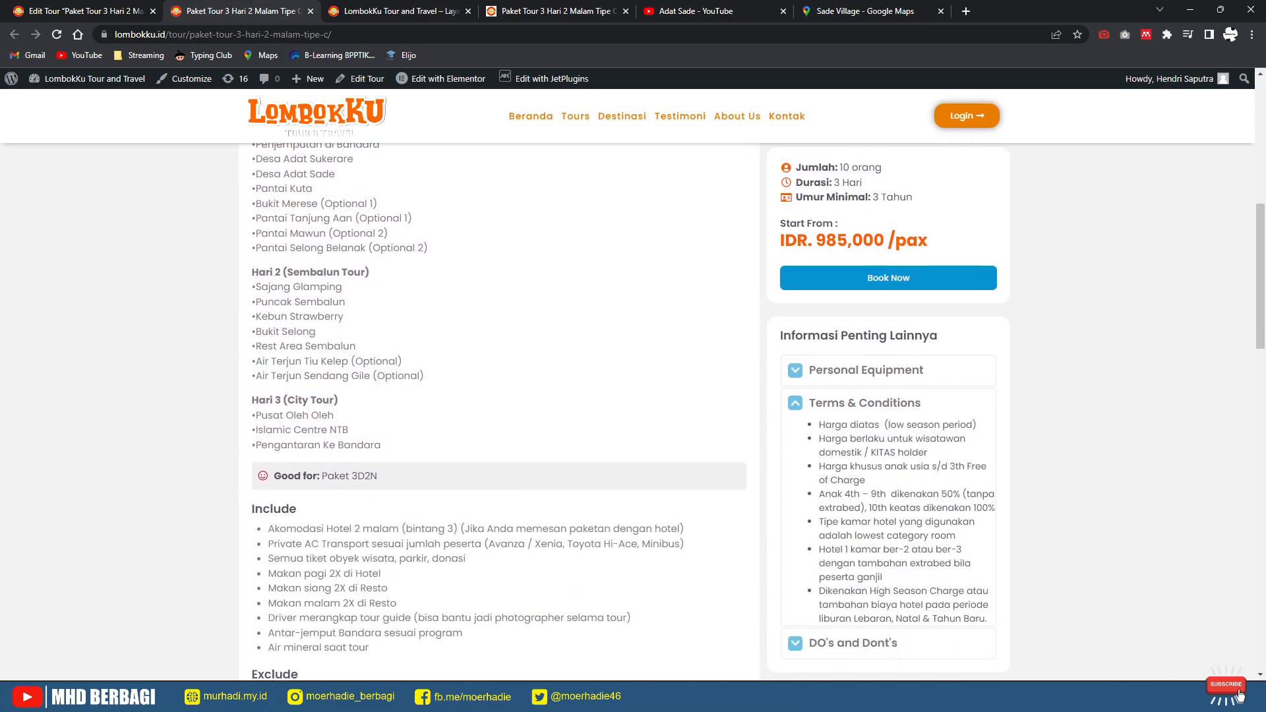
pyautogui.scroll(-9, 499, 409)
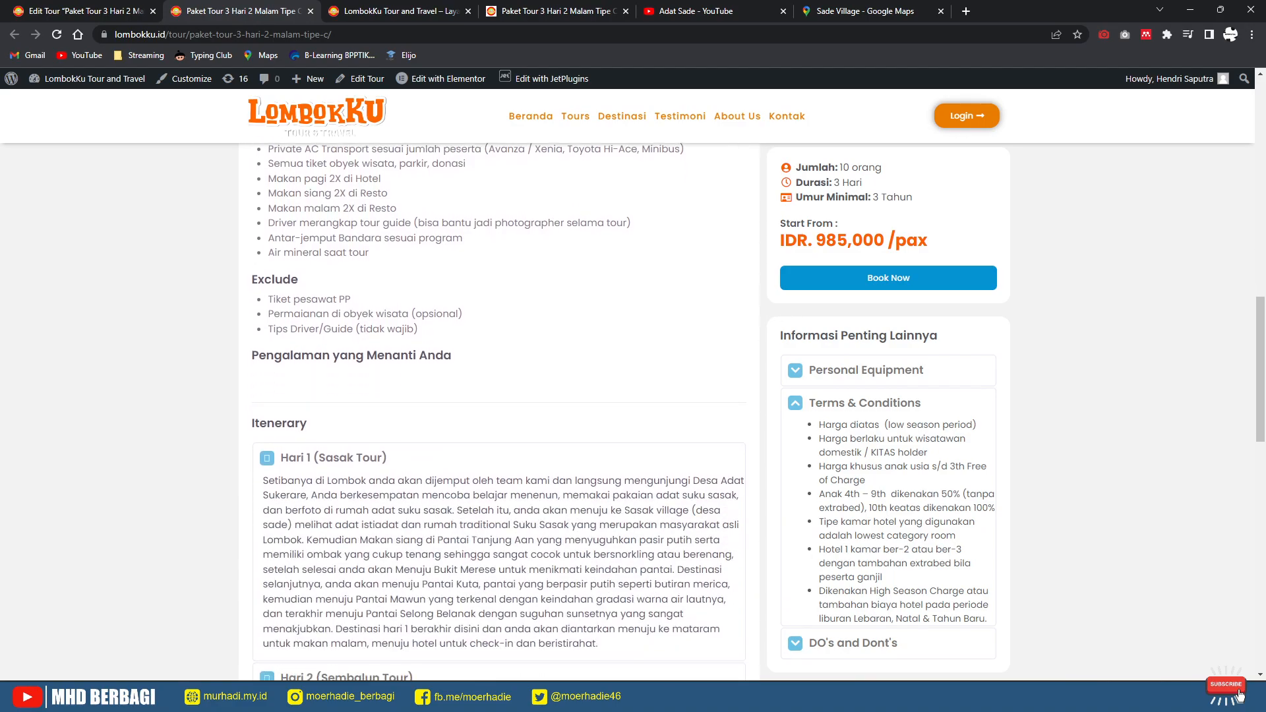
pyautogui.scroll(-6, 498, 409)
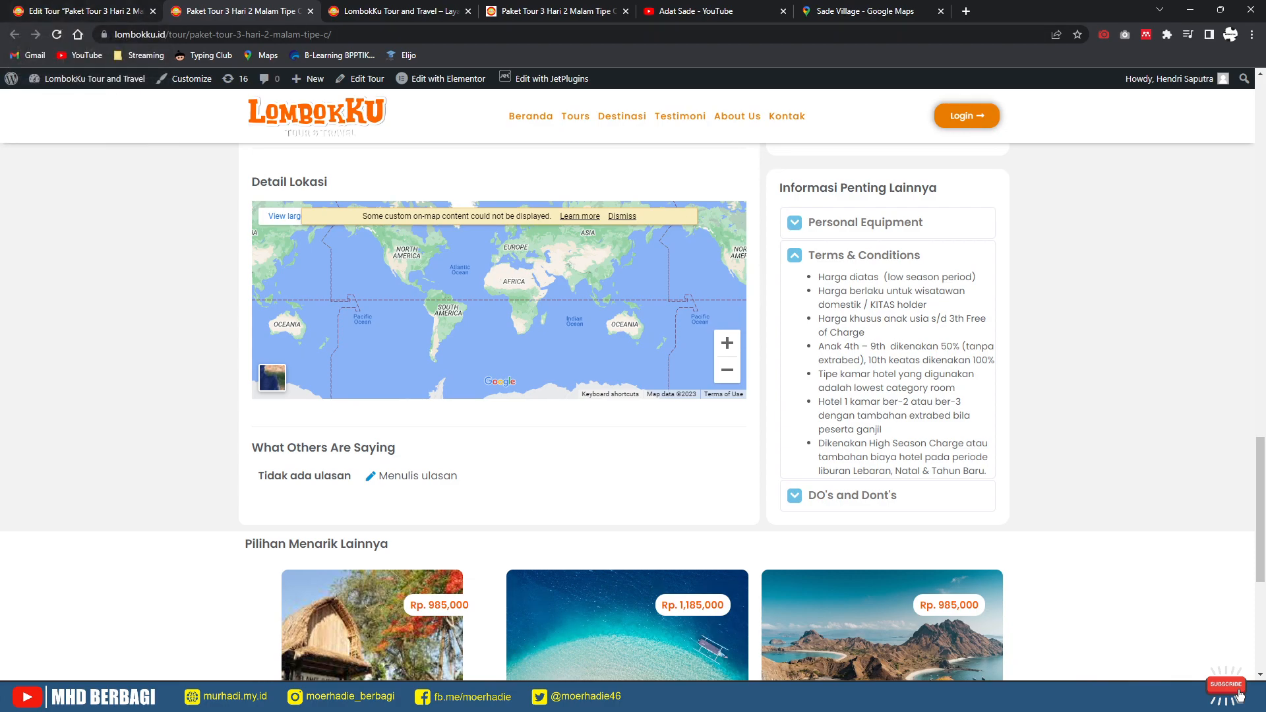
pyautogui.click(94, 11)
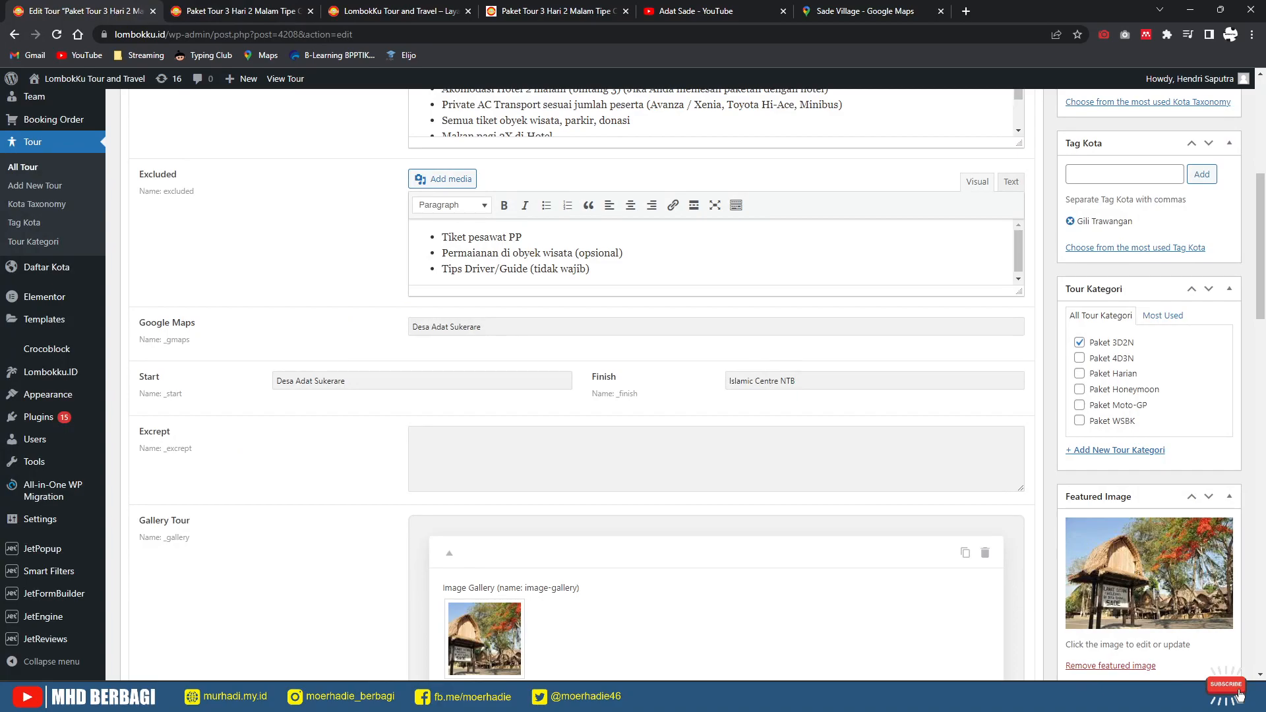
# Step: Update the tour to save the new Google Maps value
pyautogui.scroll(3, 580, 383)
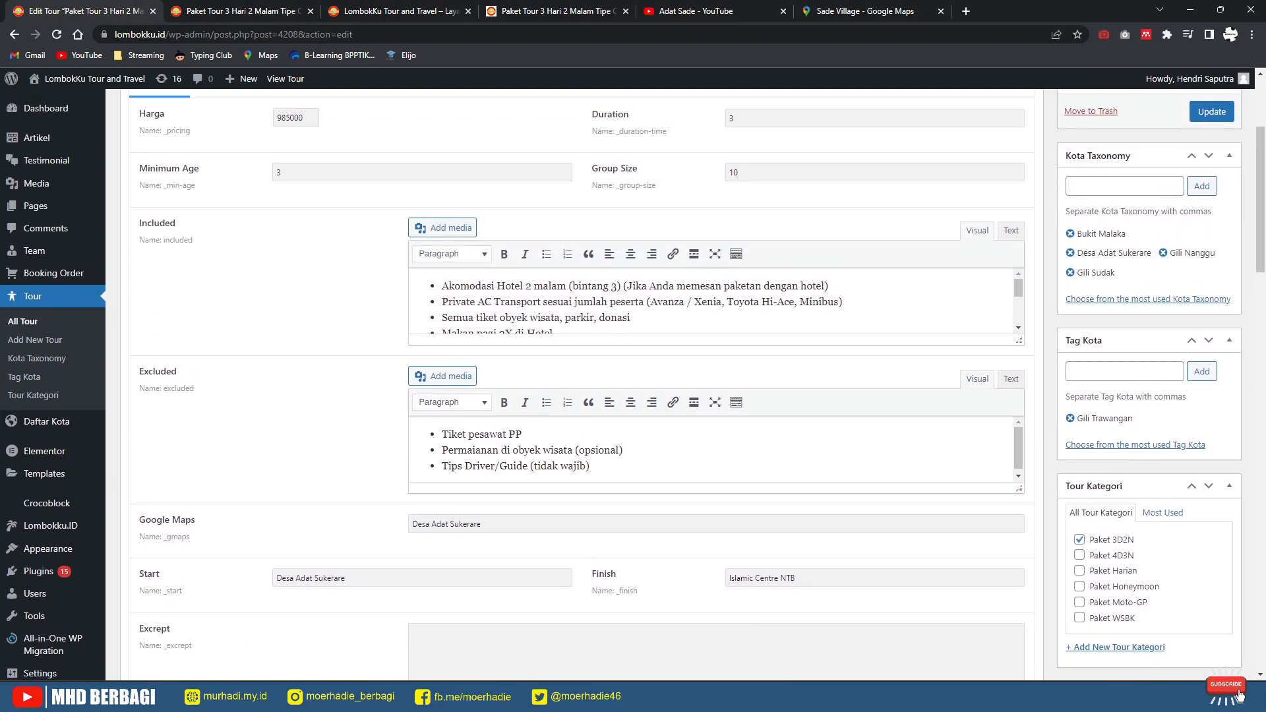
pyautogui.scroll(-1, 580, 383)
pyautogui.scroll(-1, 634, 383)
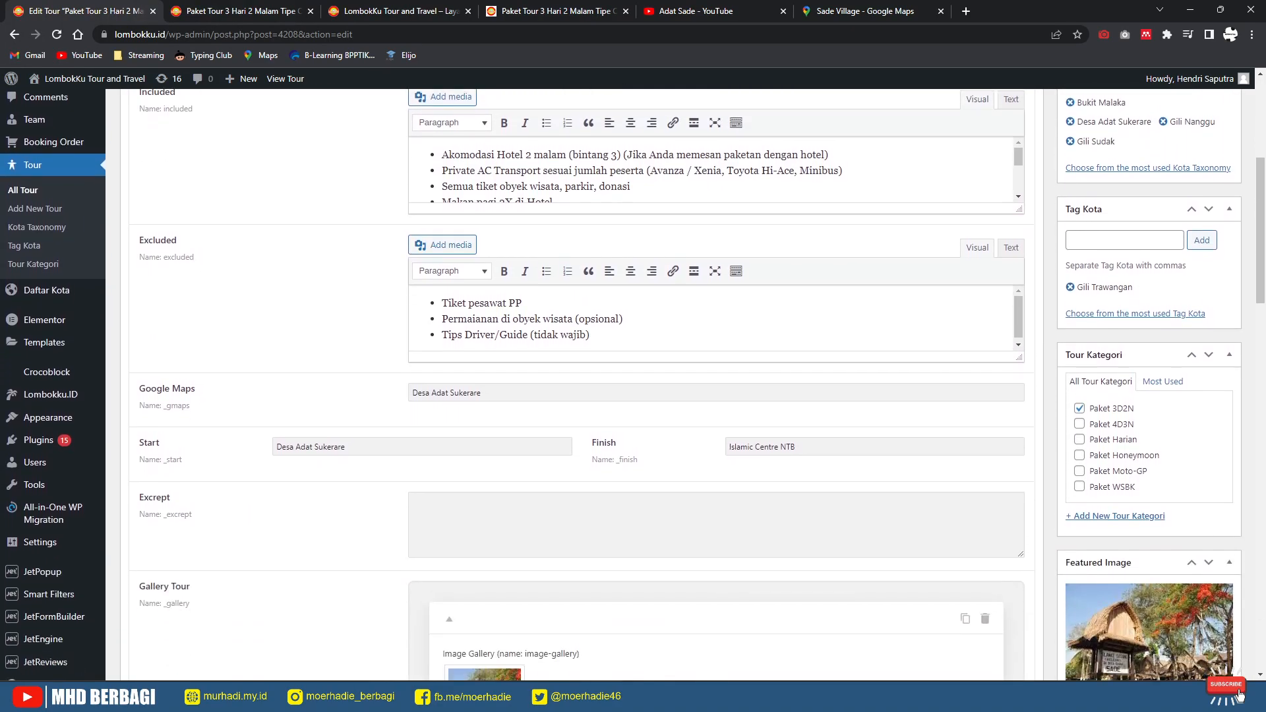
pyautogui.scroll(5, 581, 383)
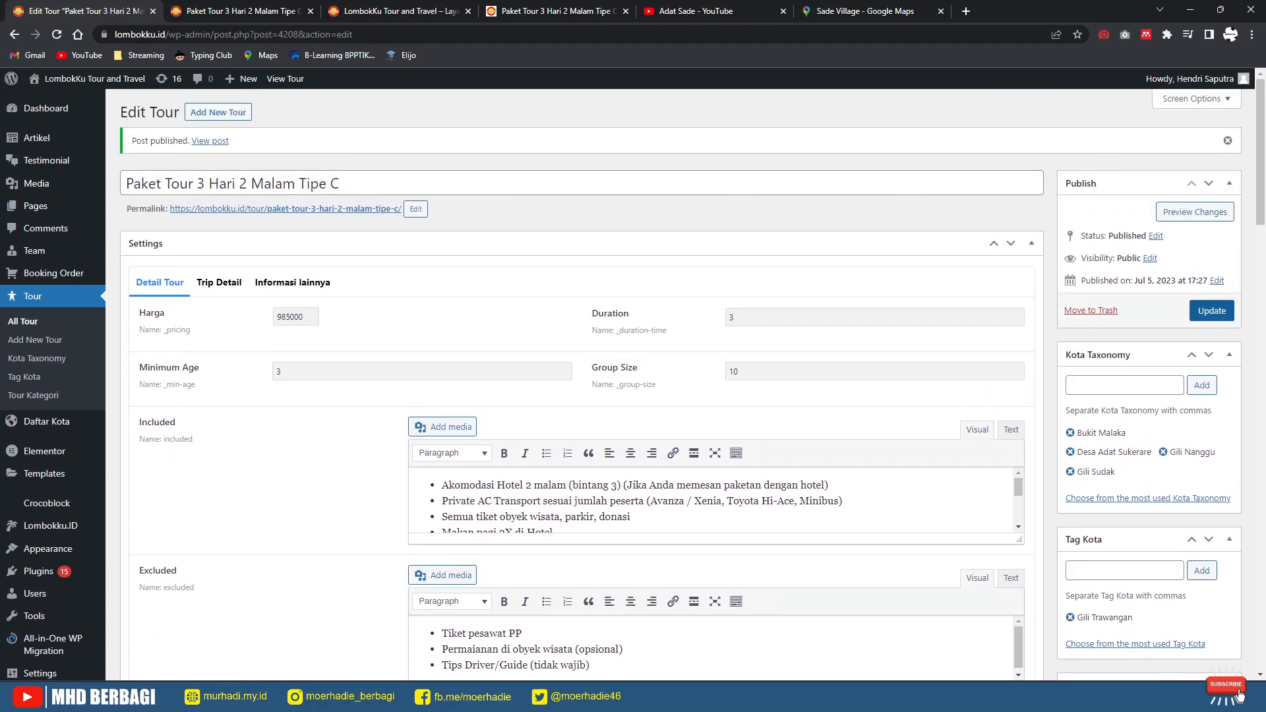
pyautogui.click(1212, 311)
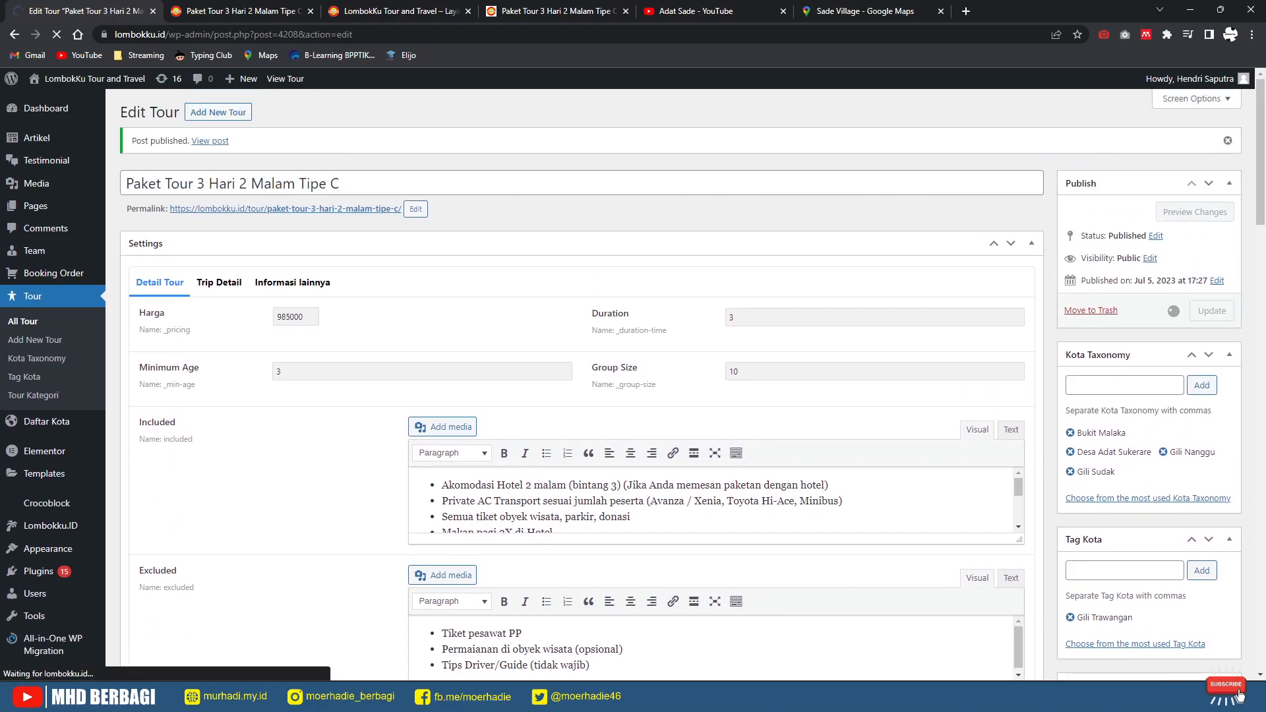
# Step: Reload the live tour page to confirm the map now centres on Sukarara
pyautogui.click(254, 12)
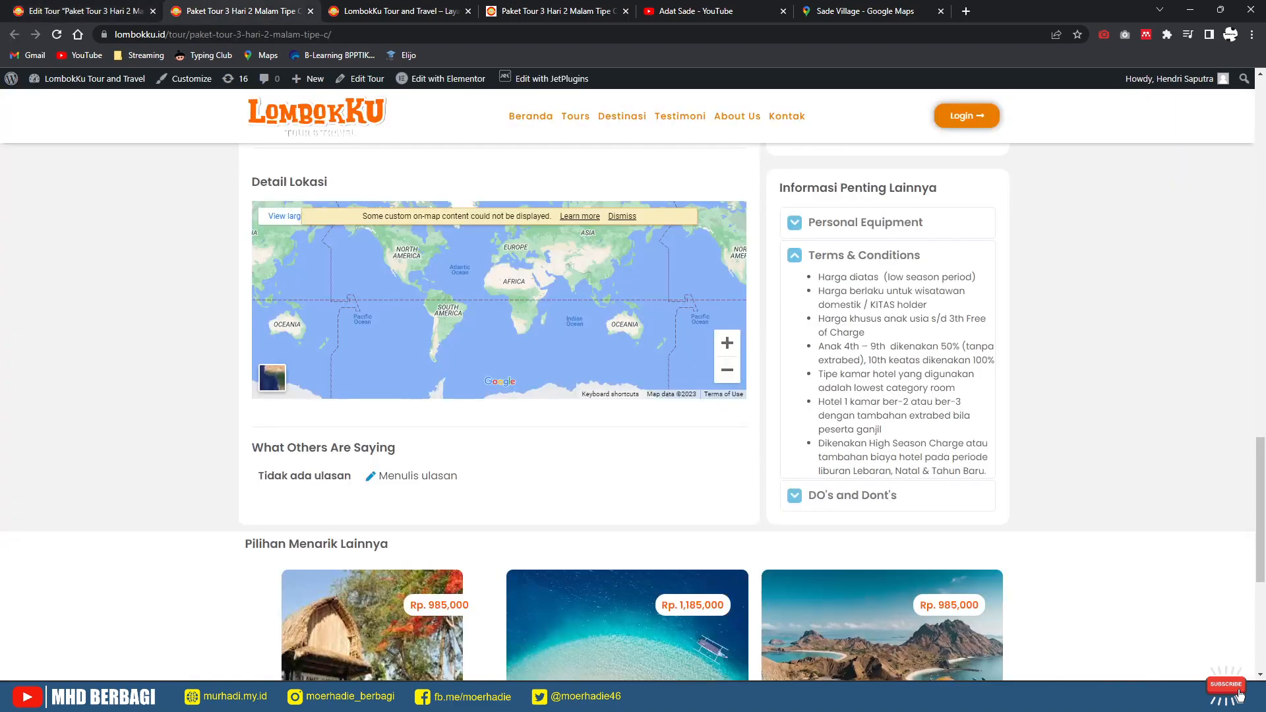
pyautogui.click(56, 35)
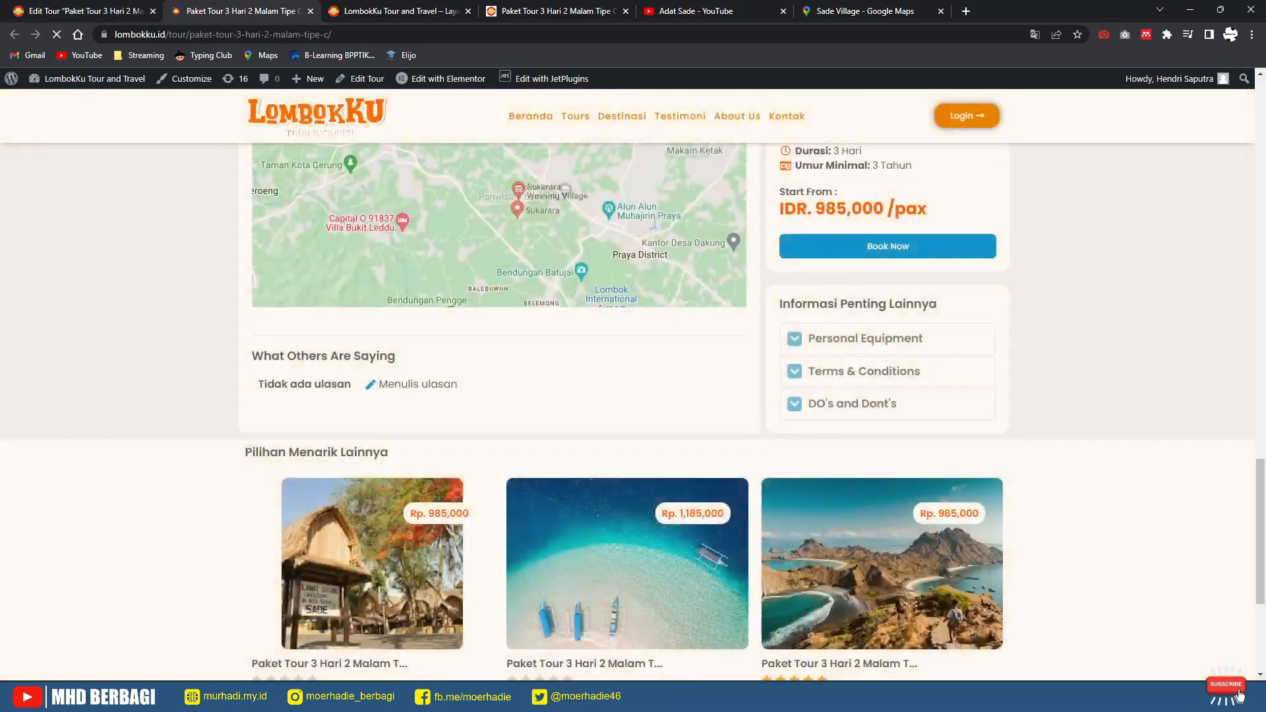
pyautogui.scroll(2, 499, 340)
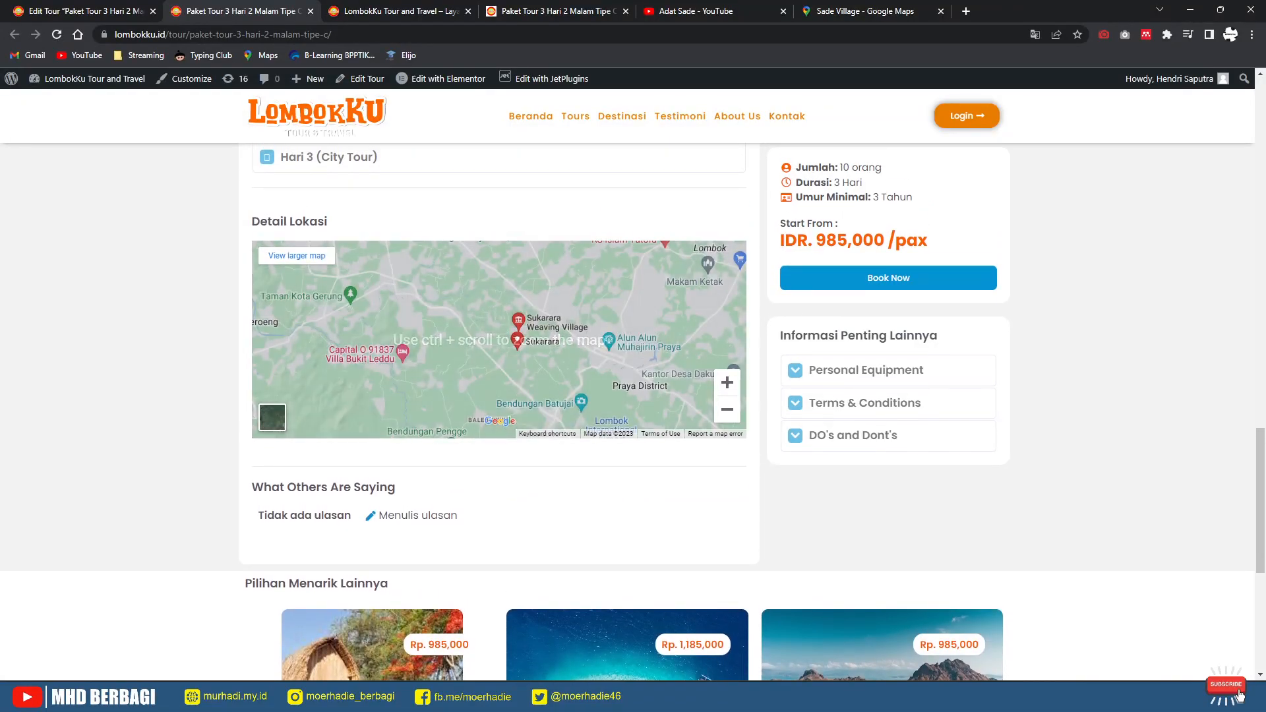
pyautogui.scroll(4, 500, 340)
pyautogui.scroll(15, 500, 339)
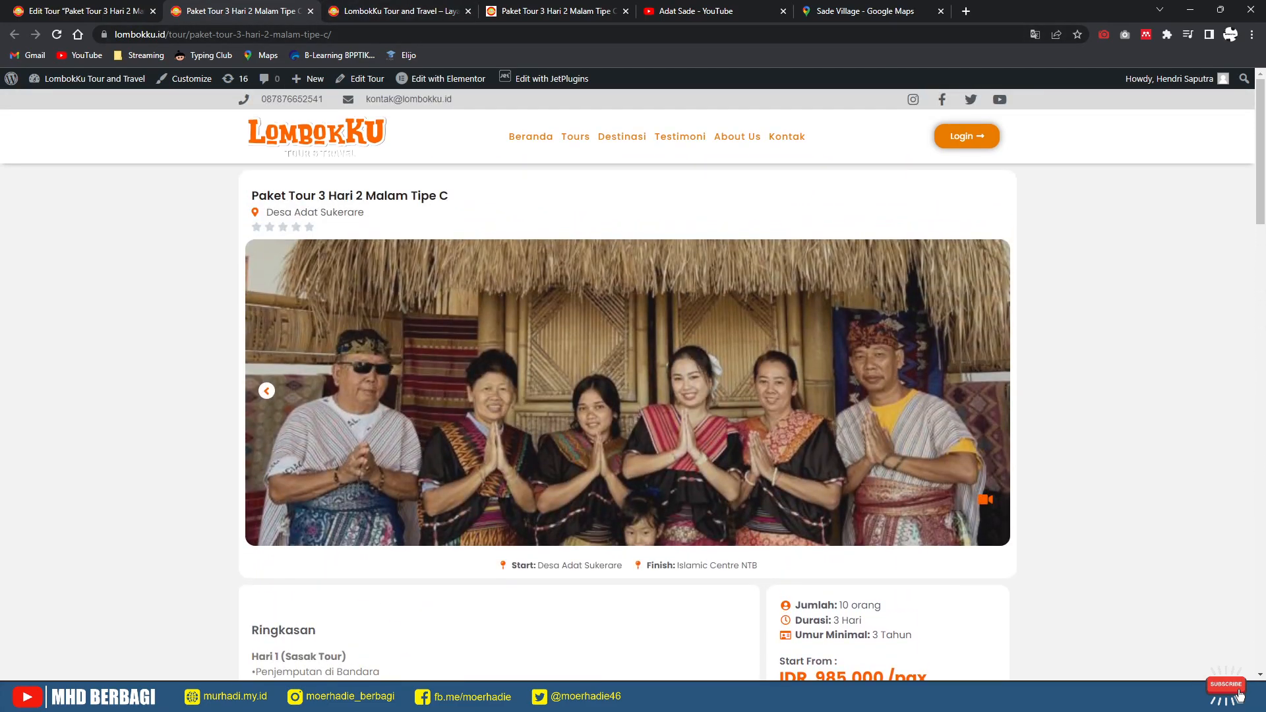
pyautogui.hotkey('ctrl', 'Tab')
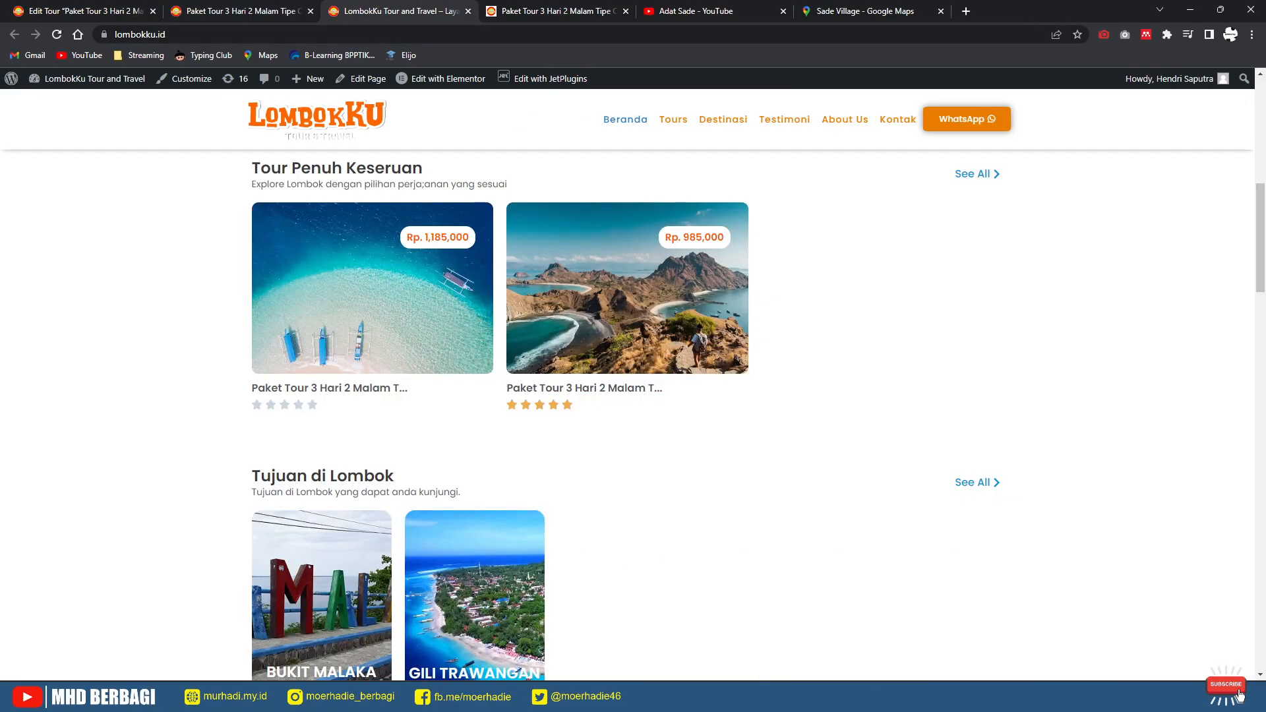
# Step: Reload the LombokKu homepage, dismiss the promo popup and scan the tour listings
pyautogui.press('F5')
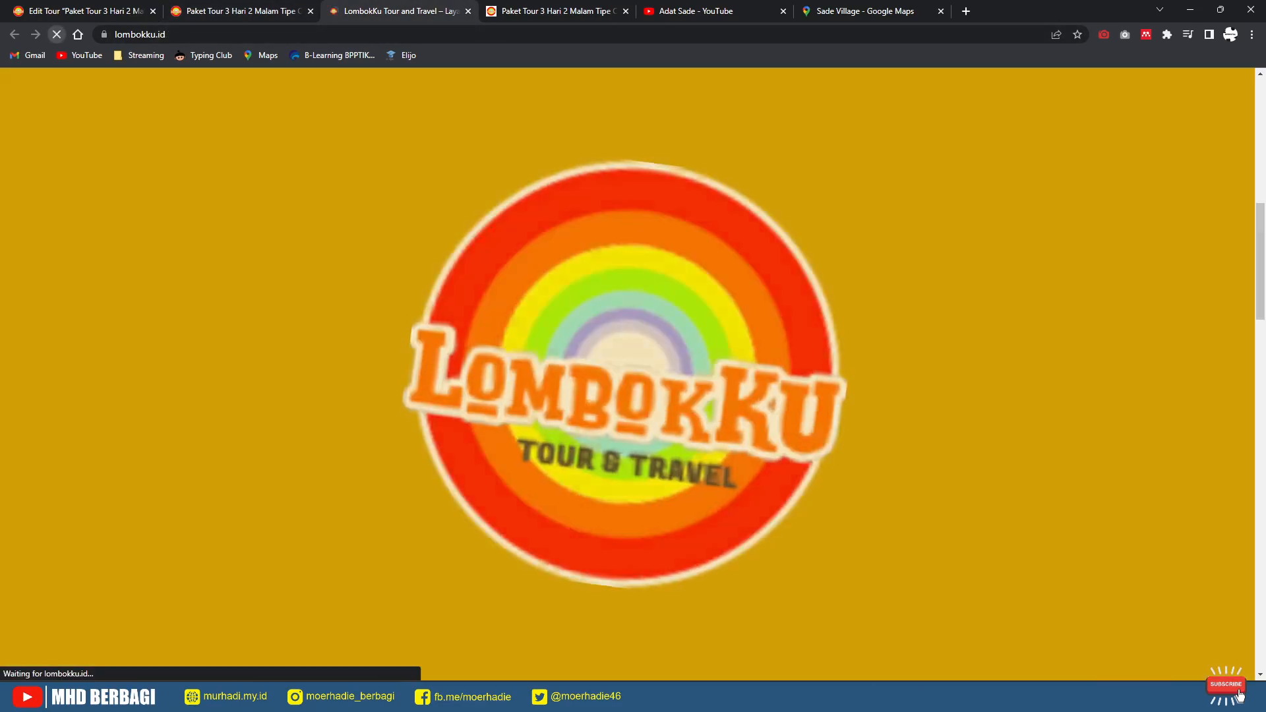
pyautogui.press('Escape')
pyautogui.scroll(3, 628, 416)
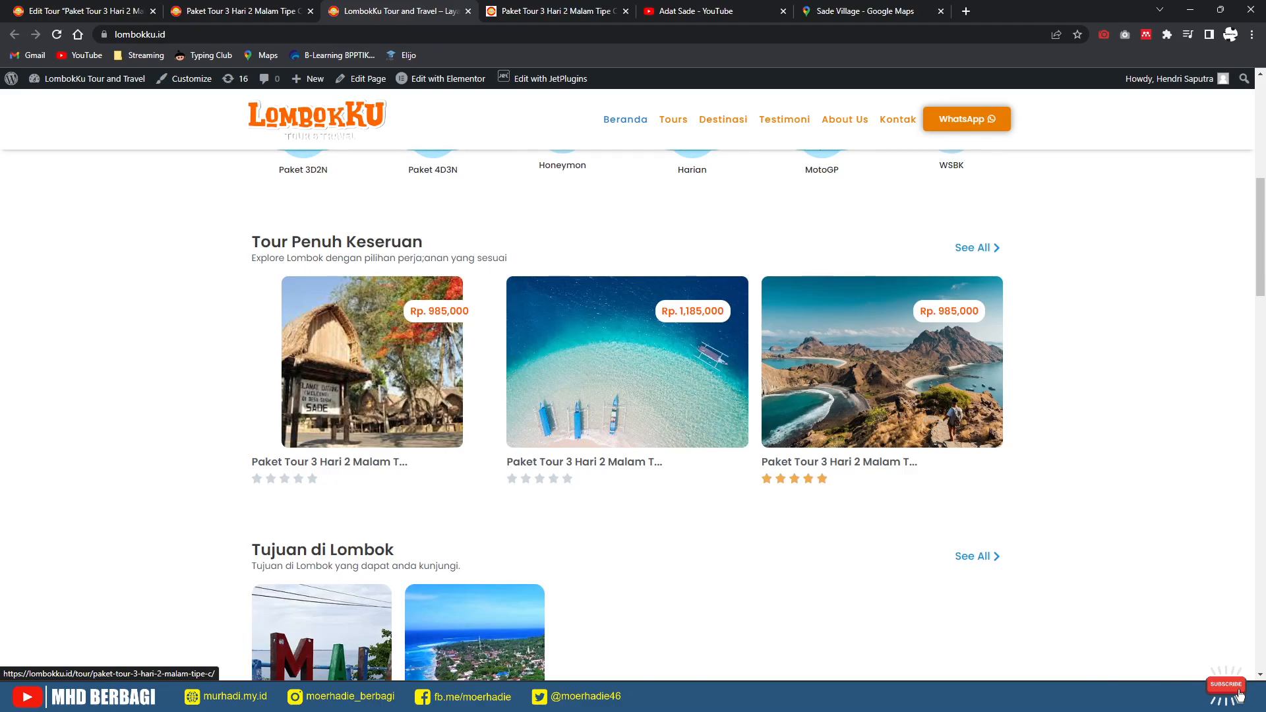
pyautogui.scroll(-1, 628, 415)
pyautogui.scroll(-1, 628, 415)
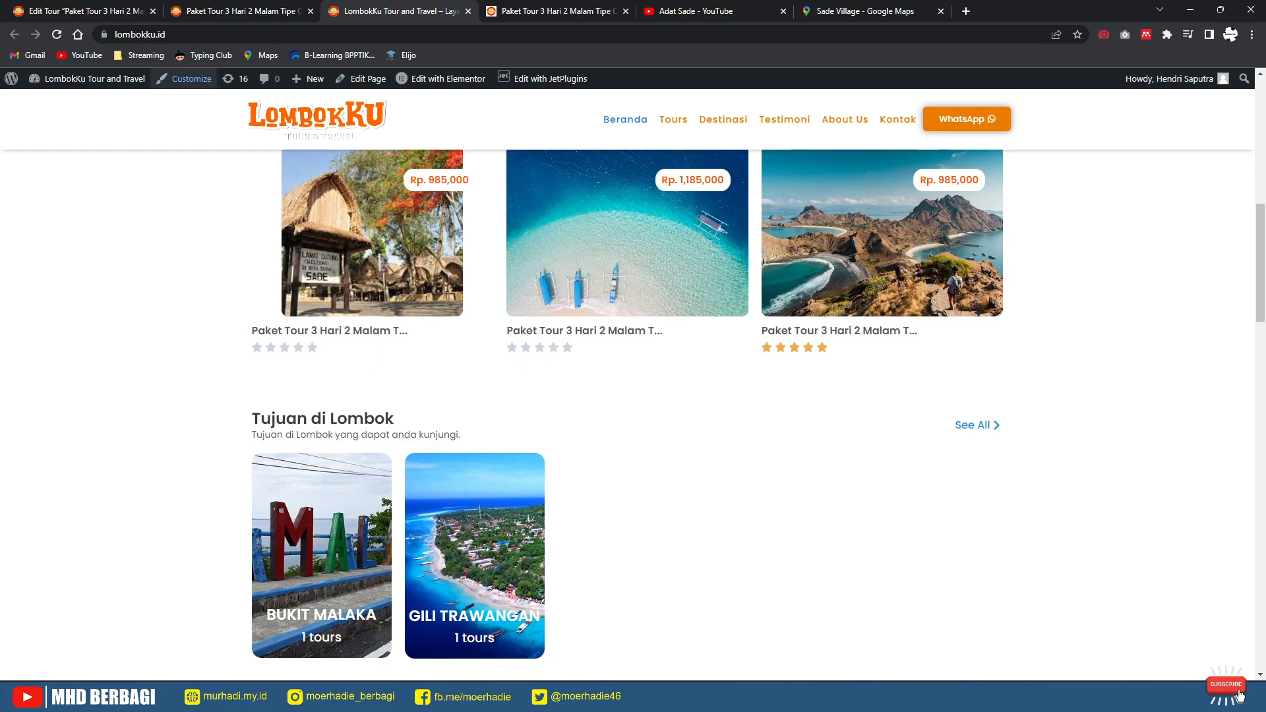
pyautogui.click(84, 12)
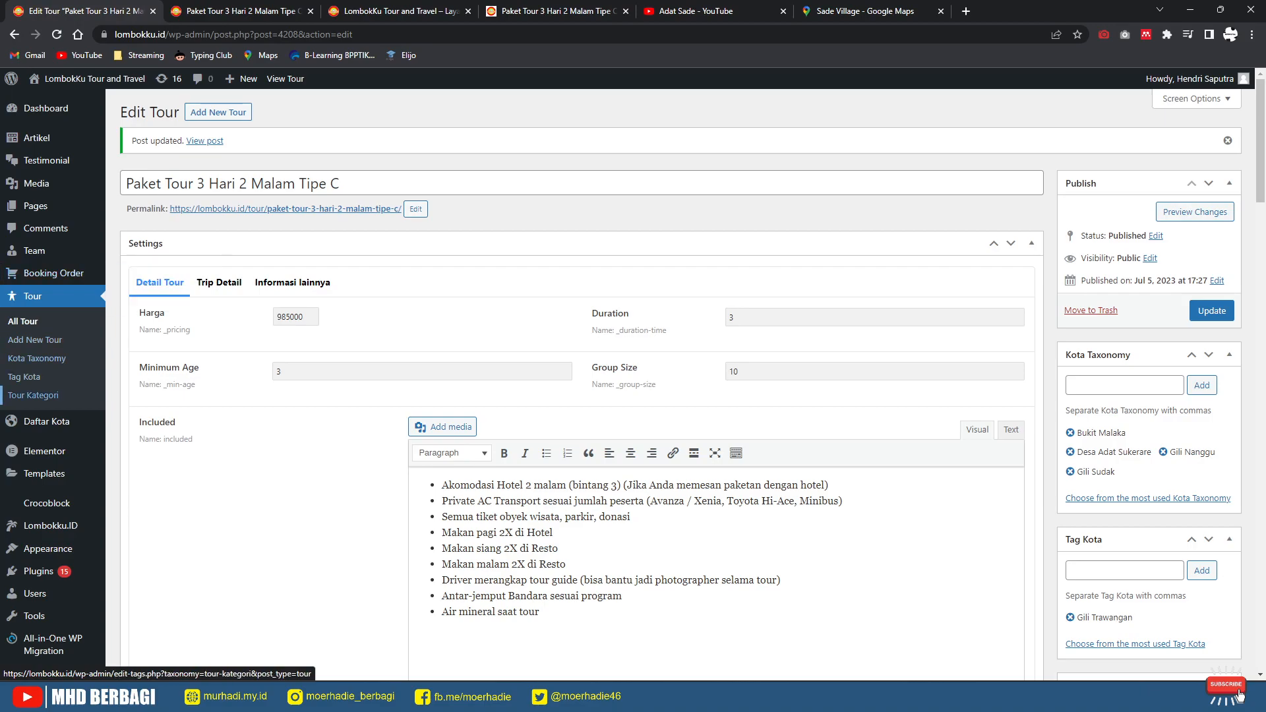
# Step: Review Tour Kategori, then open the Paket 3D2N category from the live tour and return home
pyautogui.moveTo(46, 421)
pyautogui.click(33, 395)
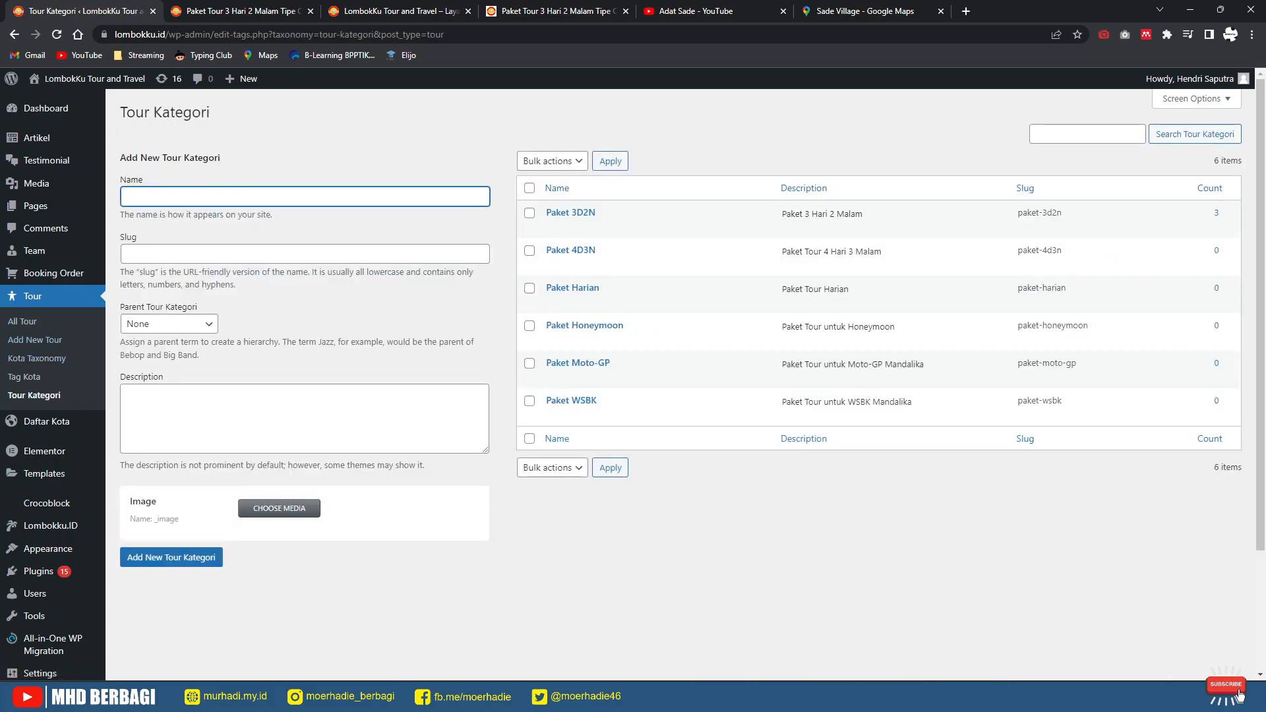
pyautogui.click(264, 11)
pyautogui.scroll(-10, 627, 396)
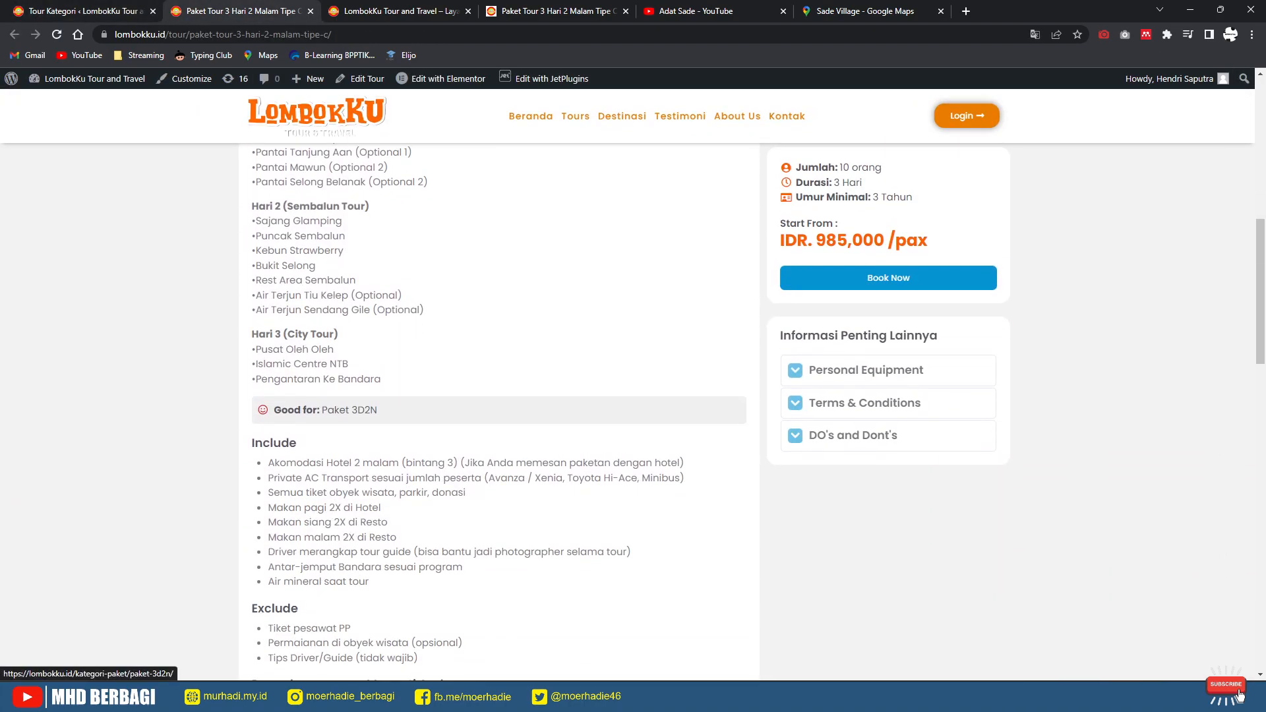
pyautogui.click(349, 410)
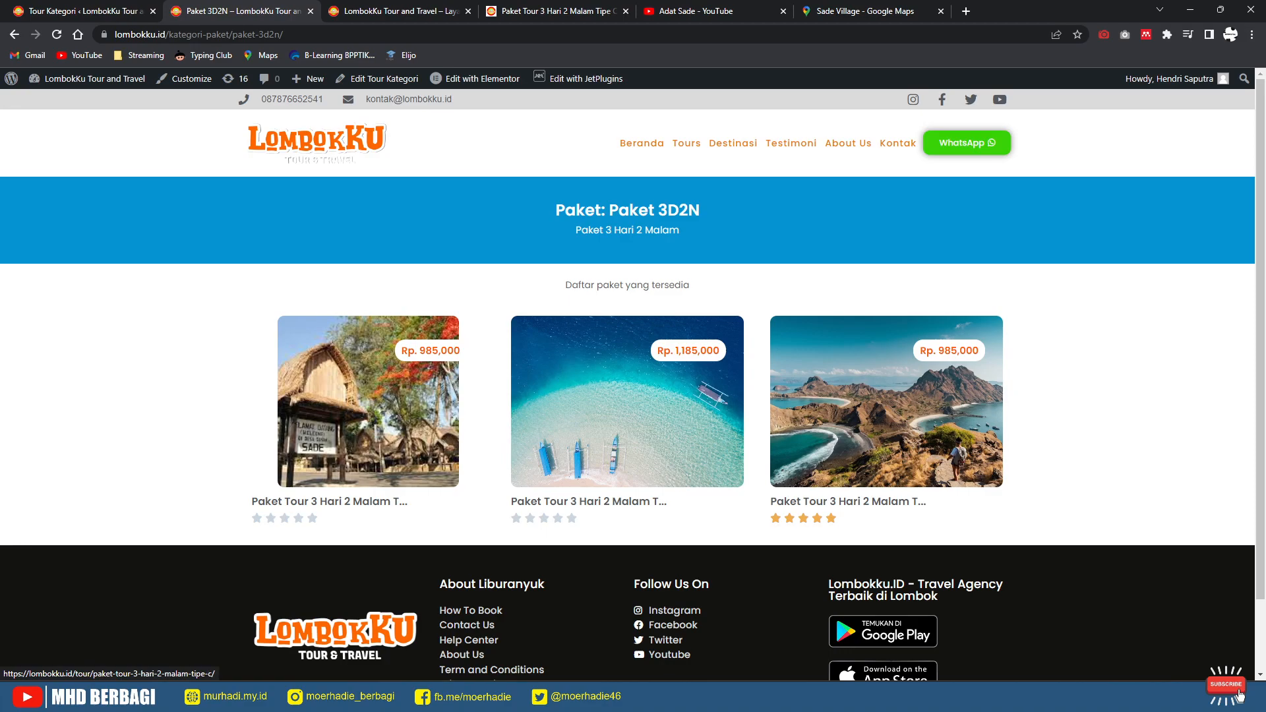
pyautogui.click(646, 143)
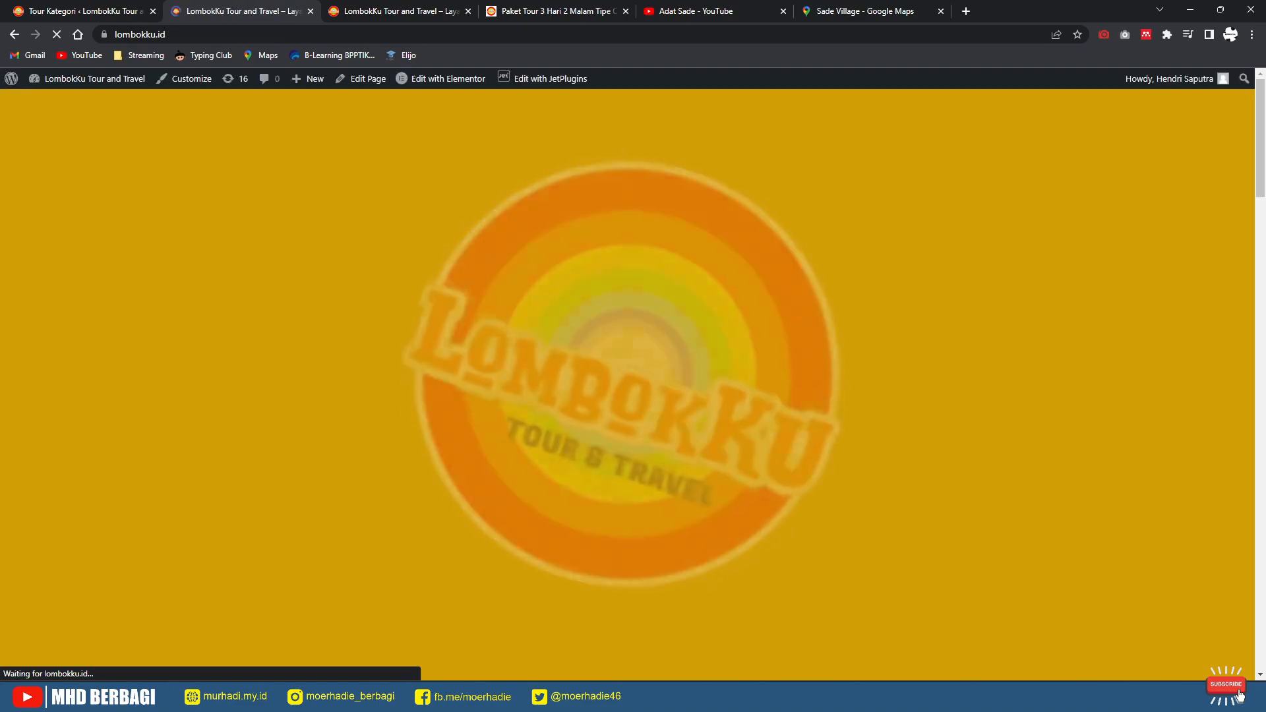
# Step: Try the homepage search form with Paket 3D2N as category, leaving destination unset
pyautogui.press('Escape')
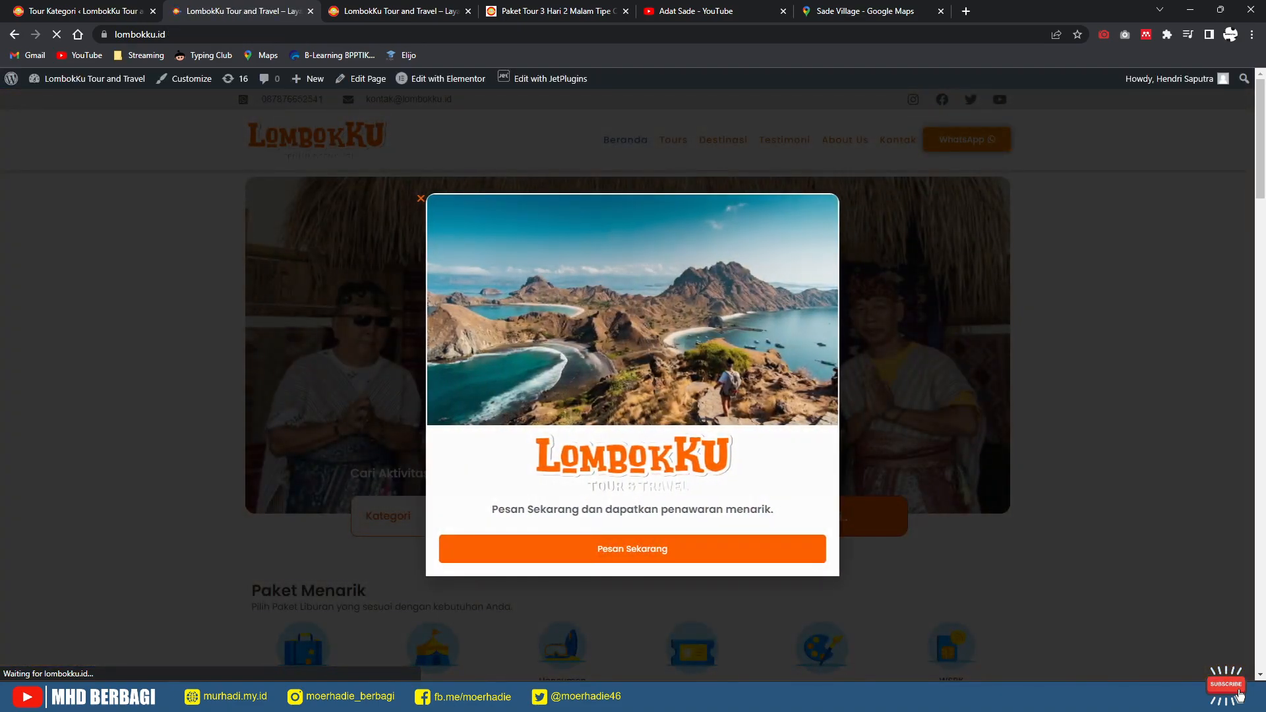
pyautogui.scroll(-3, 627, 384)
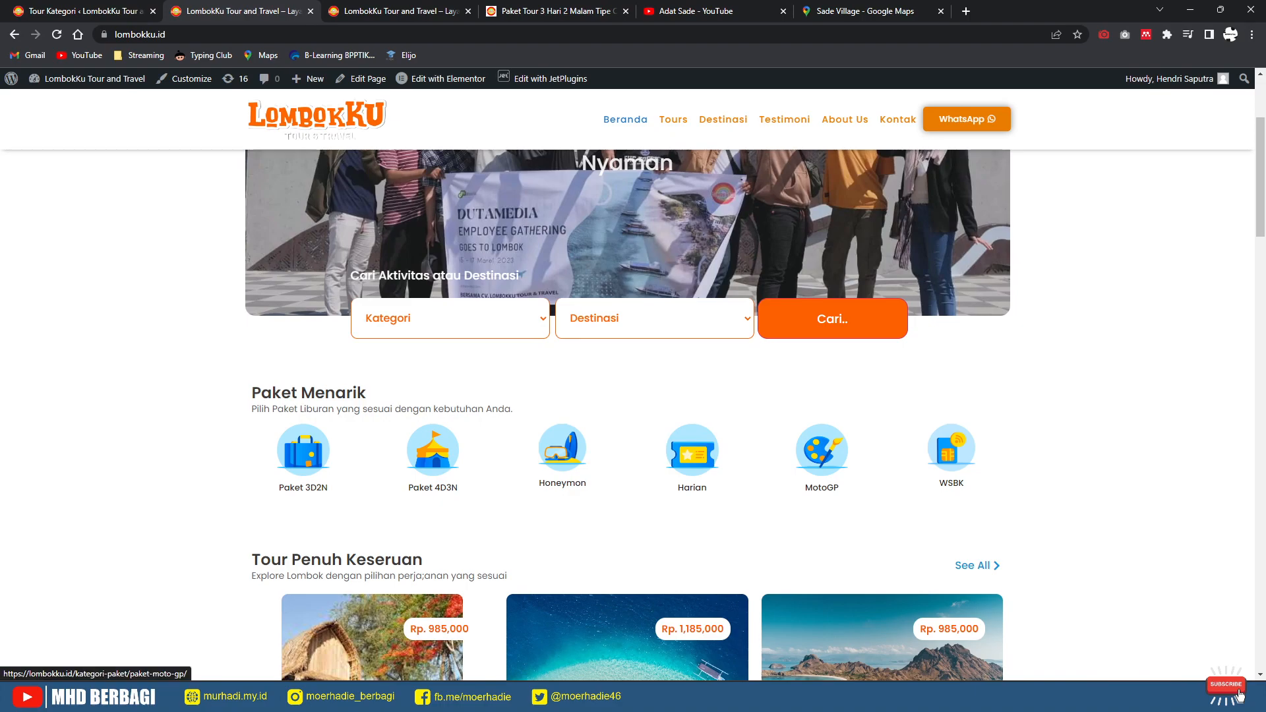
pyautogui.click(450, 319)
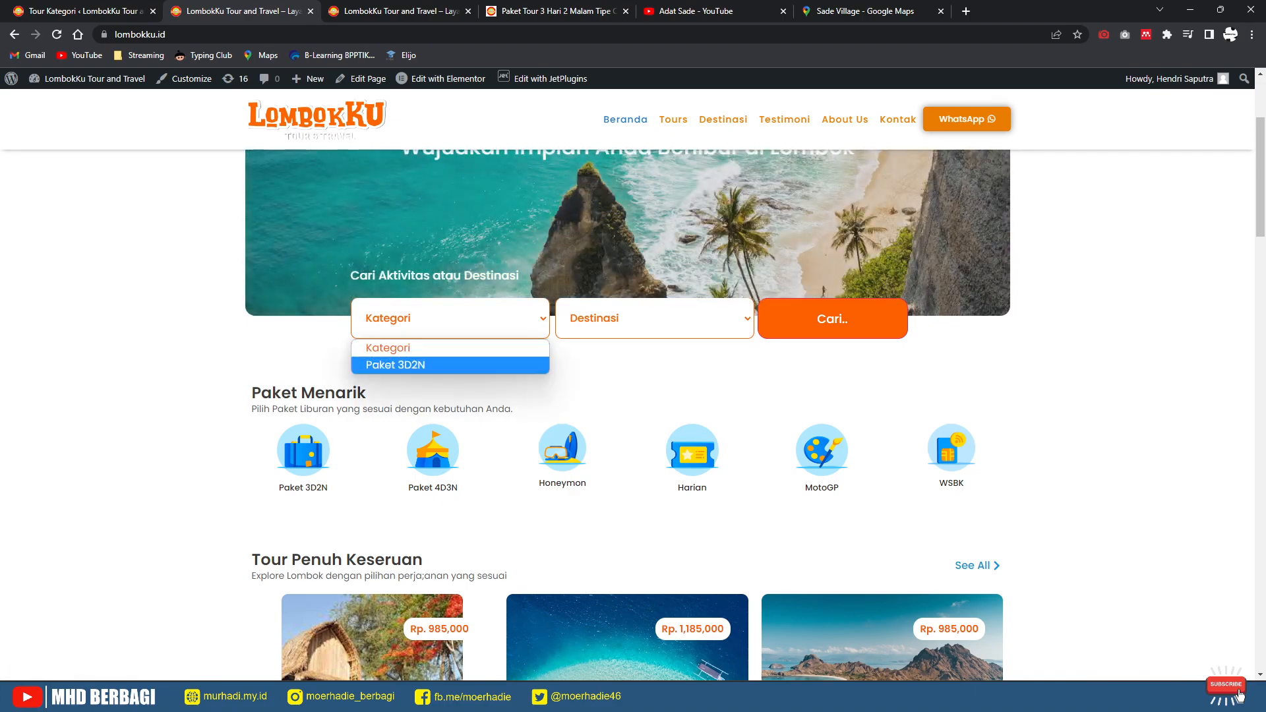
pyautogui.press('Return')
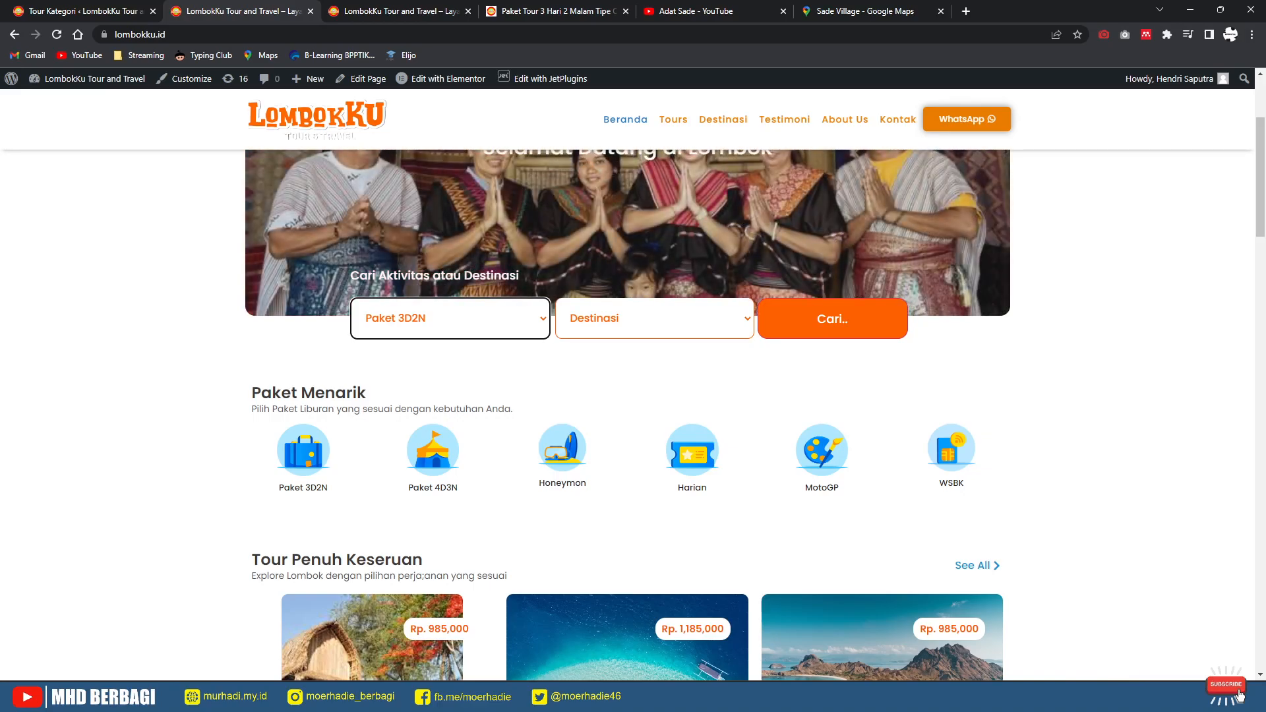
pyautogui.click(655, 319)
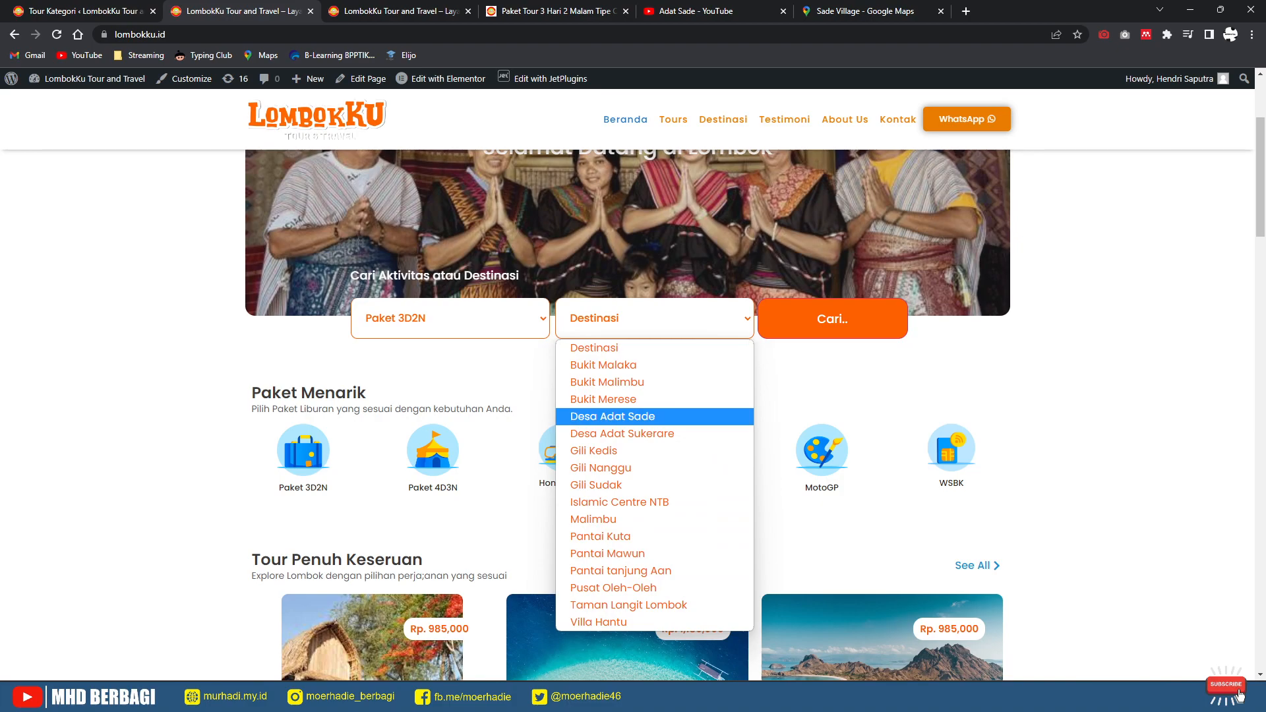
pyautogui.press('Escape')
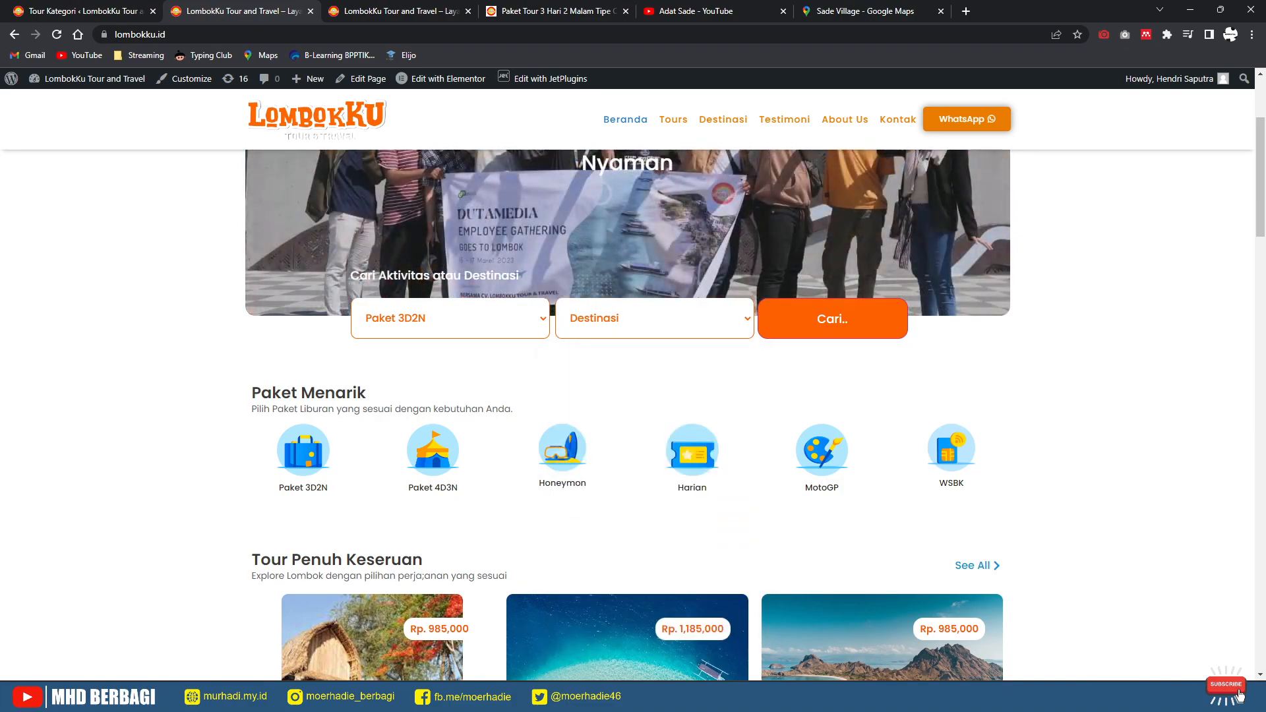
# Step: Open the Paket 4D3N category page, which lists no tours
pyautogui.scroll(-3, 433, 264)
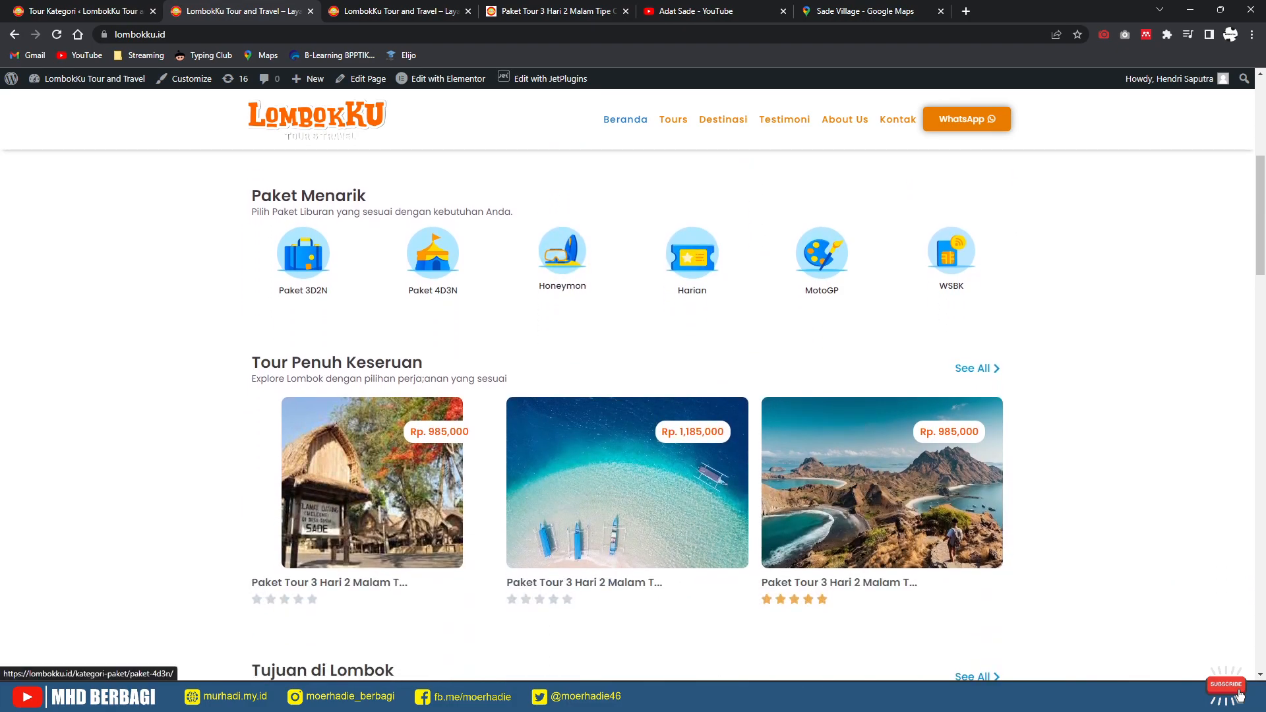
pyautogui.click(433, 257)
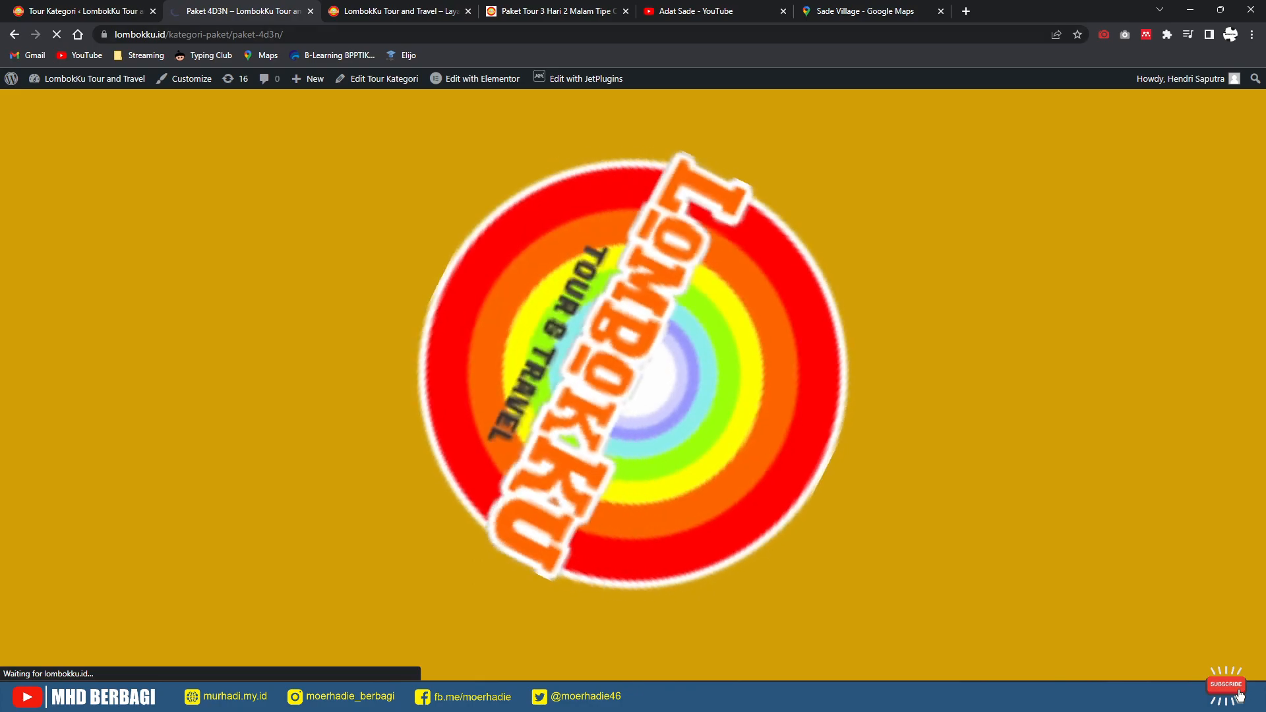
pyautogui.click(81, 11)
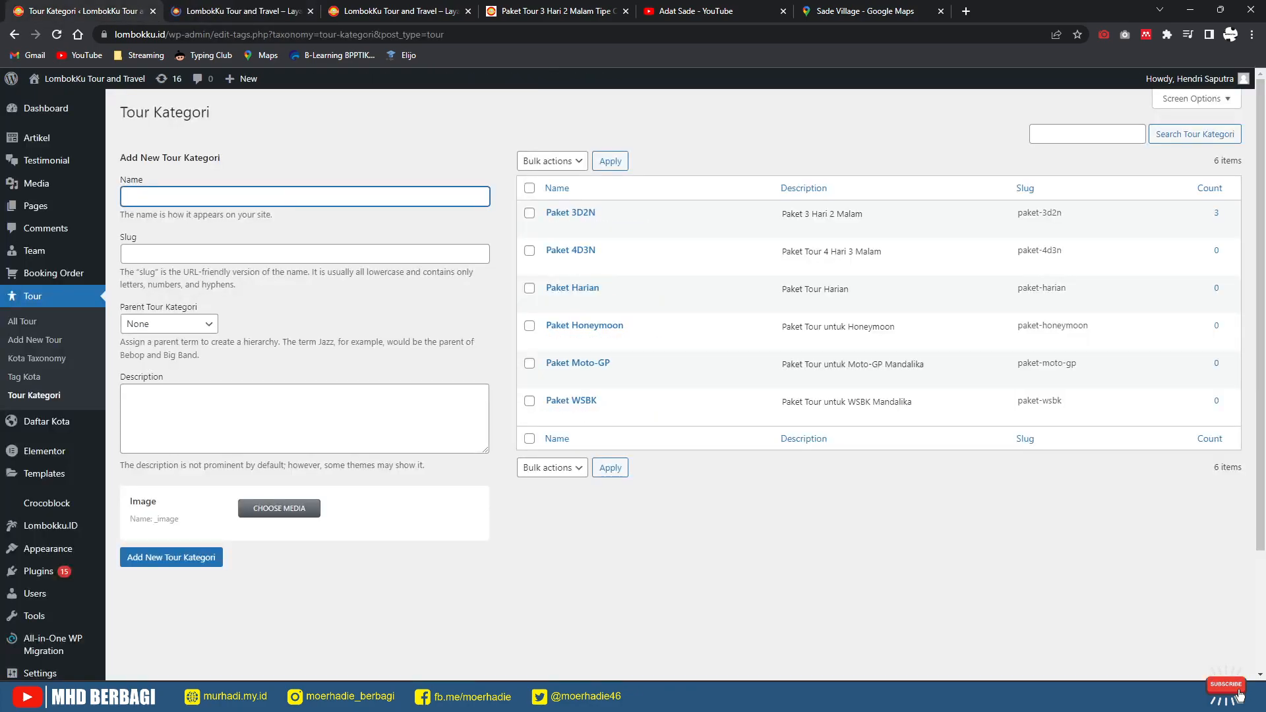
# Step: Trash the Bali, Banyuwangi, Labuhan Bajo and Pasuruan drafts in All Daftar Kota
pyautogui.moveTo(46, 422)
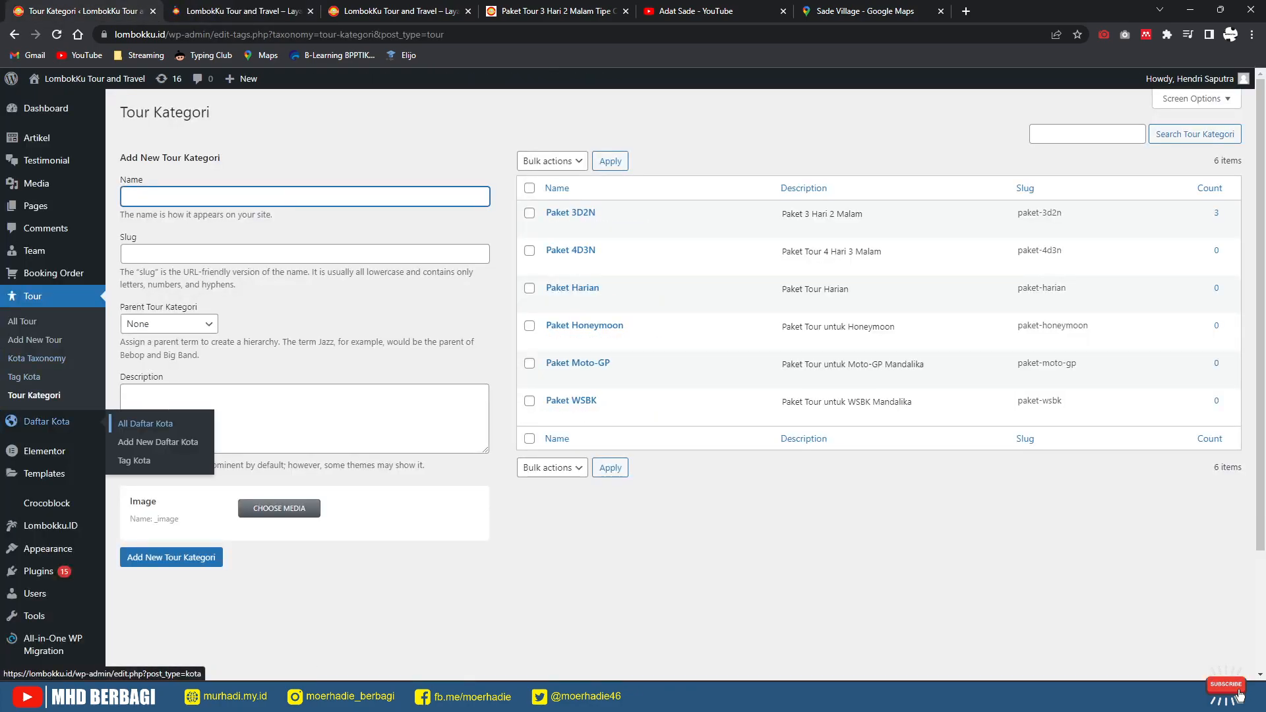
pyautogui.click(145, 424)
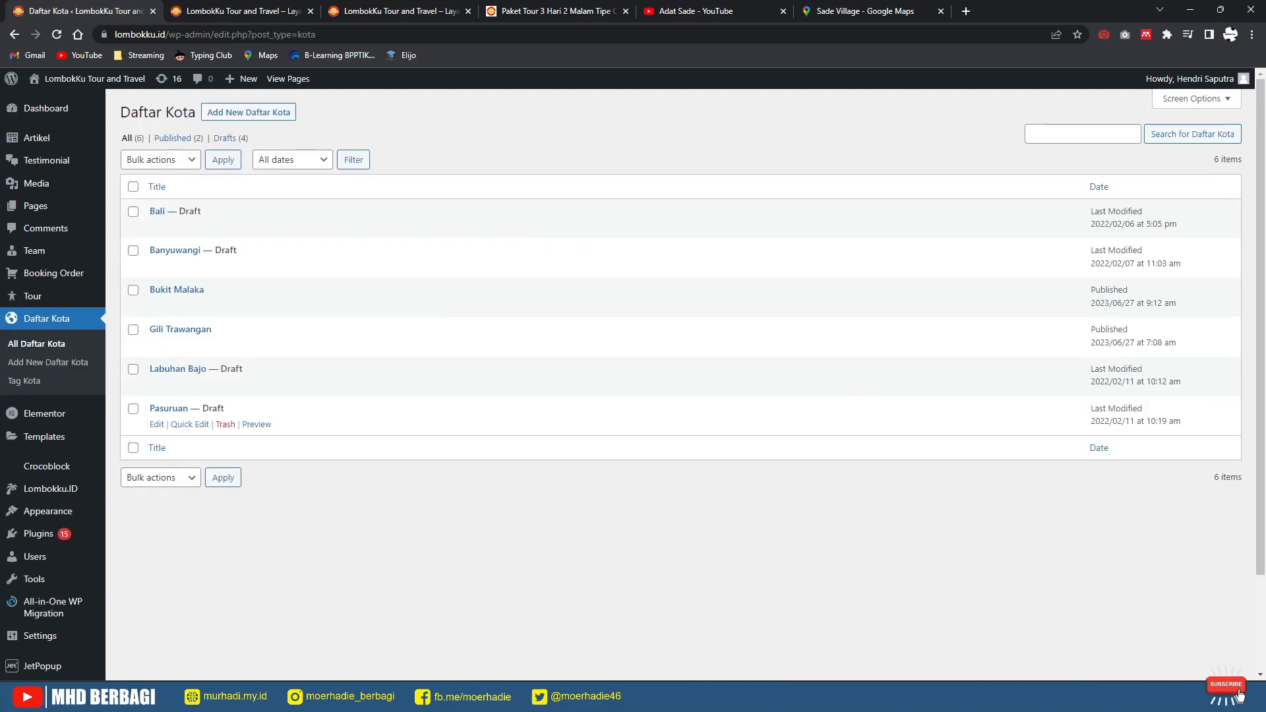
pyautogui.click(225, 227)
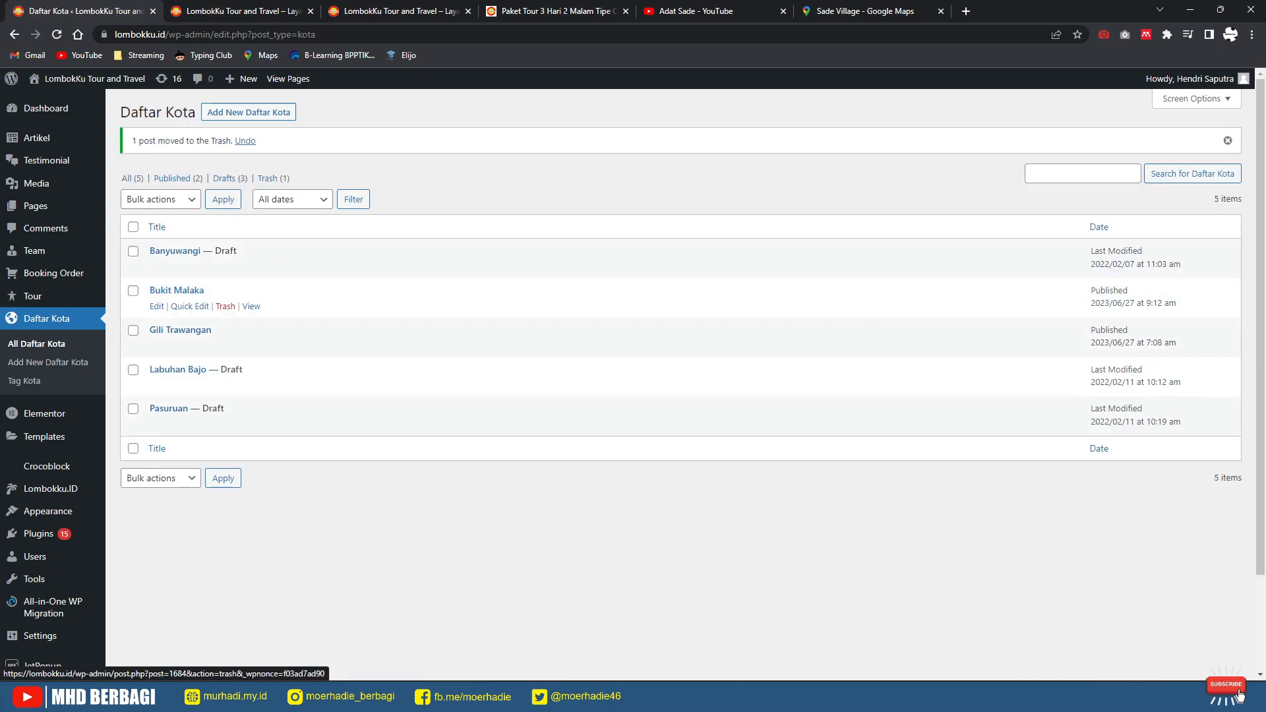
pyautogui.click(225, 266)
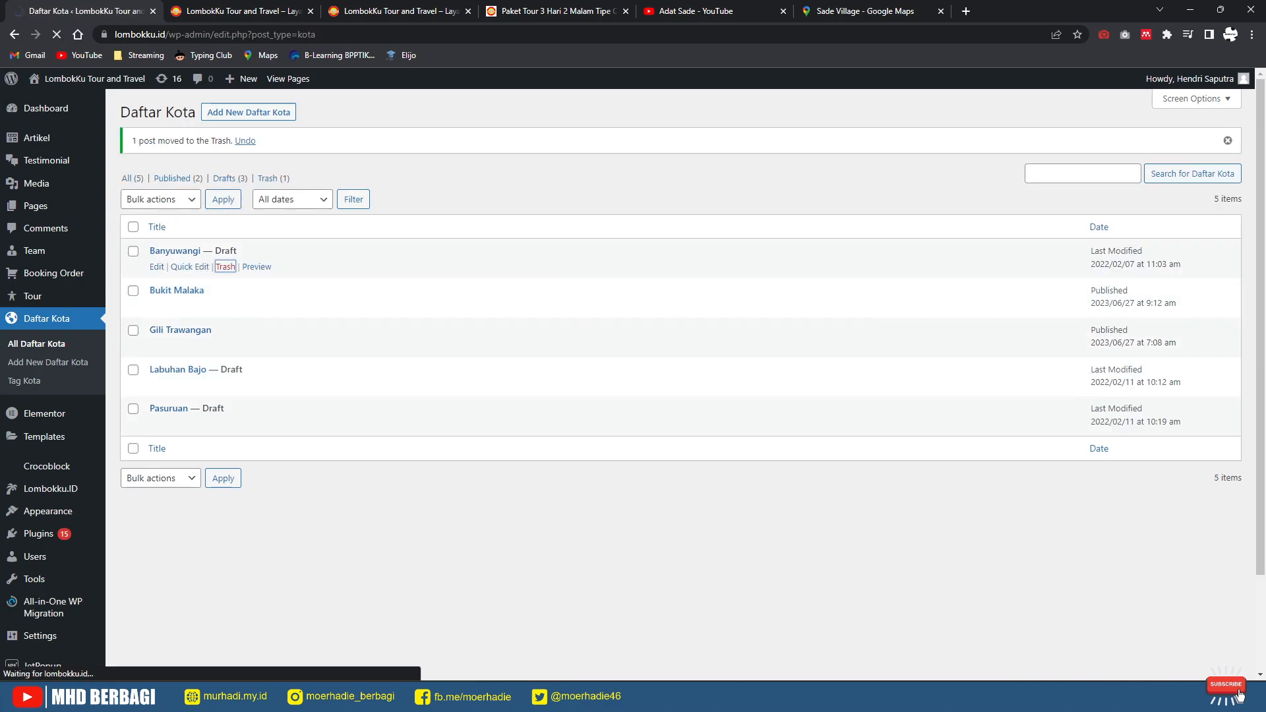
pyautogui.click(225, 345)
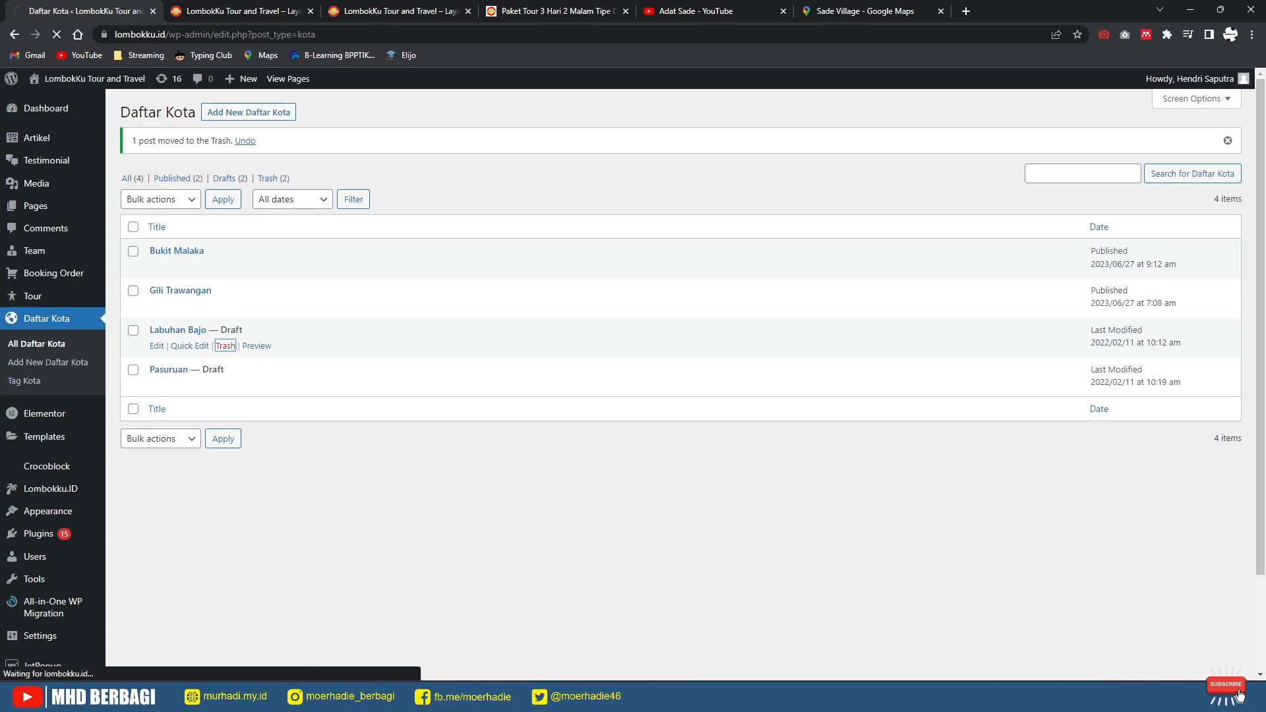
pyautogui.click(224, 345)
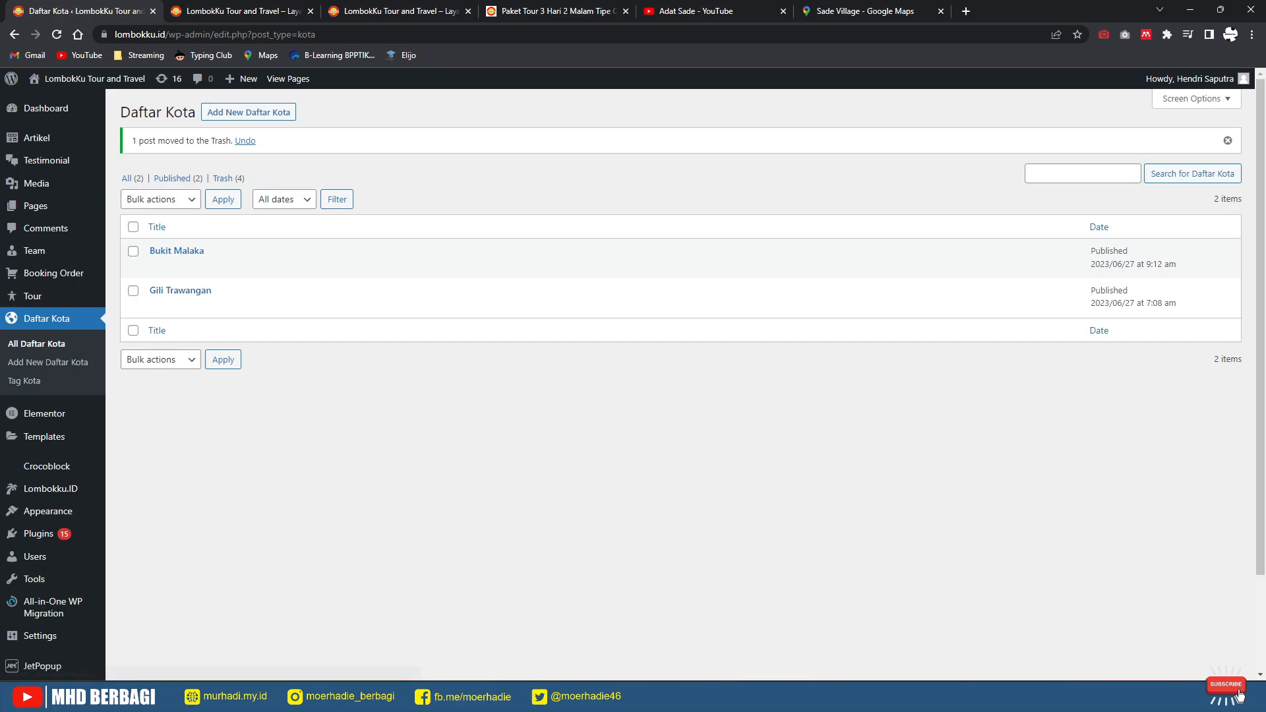
pyautogui.hotkey('ctrl', '3')
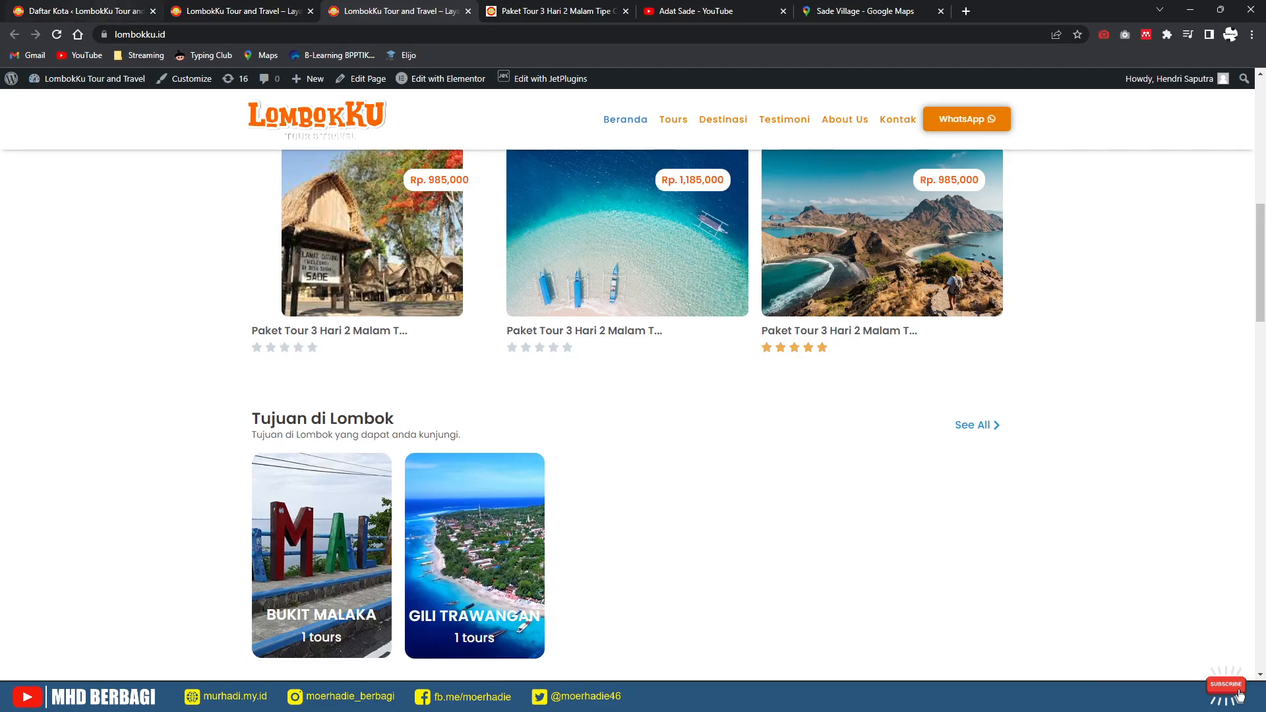
pyautogui.hotkey('ctrl', '1')
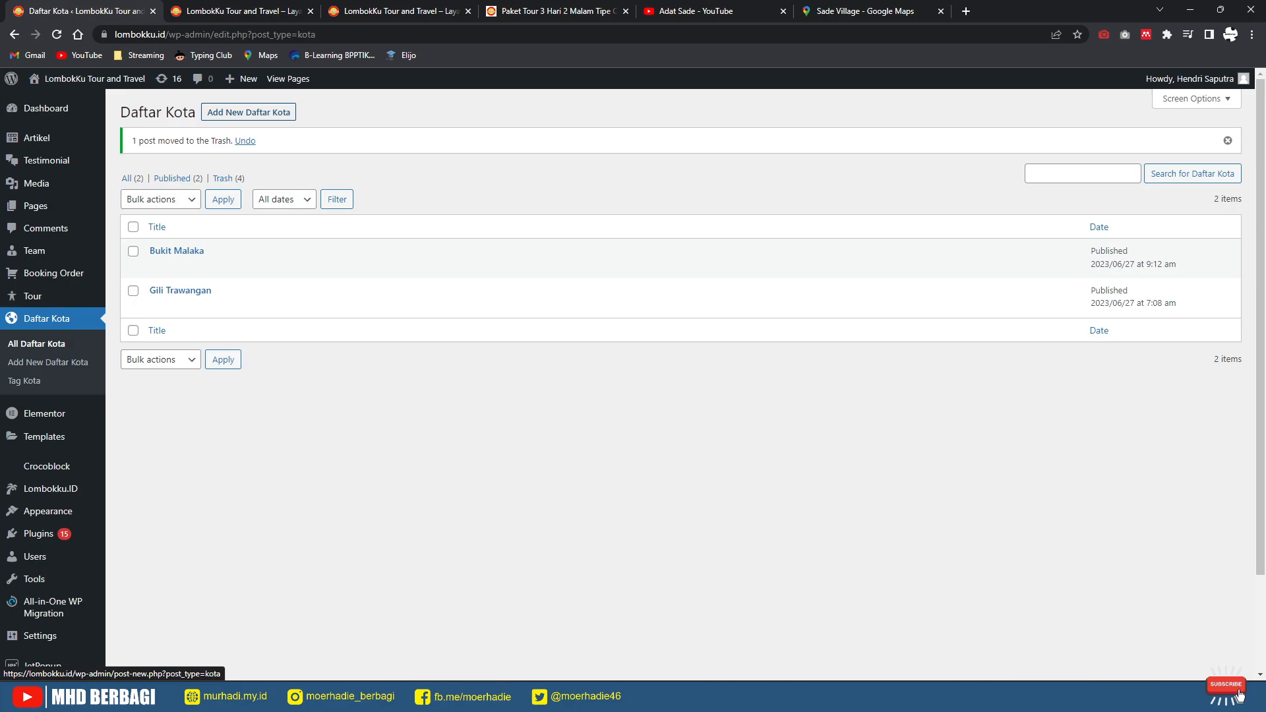
# Step: Create a Daftar Kota entry 'Desa Adat Sukerare' with desa-sade as header image and Foto Kota
pyautogui.click(248, 112)
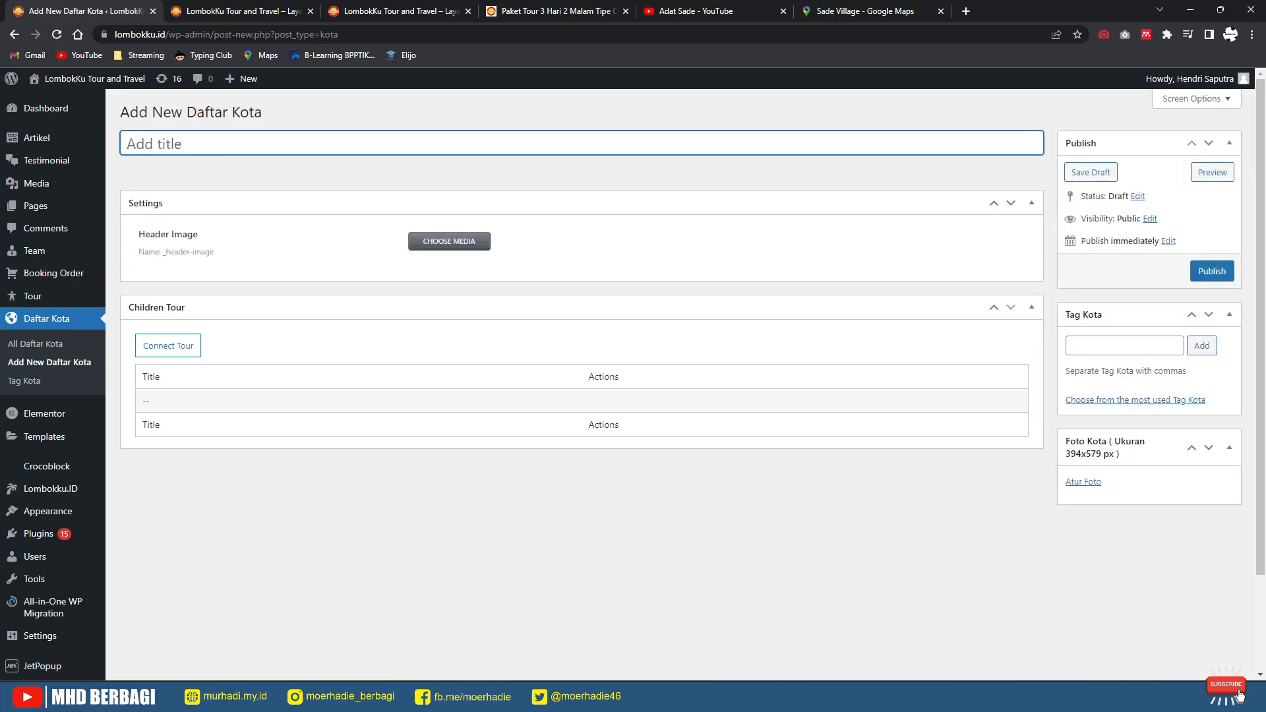
pyautogui.write('Desa Adat Sukerare')
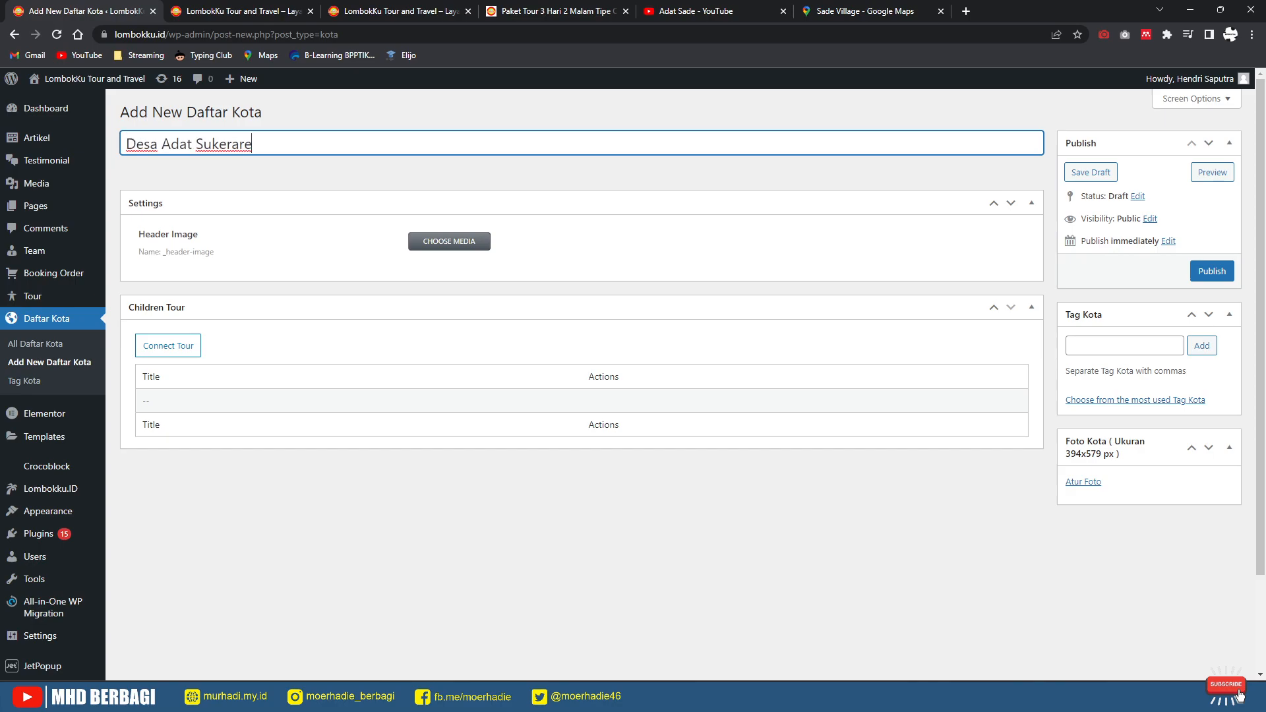
pyautogui.click(449, 242)
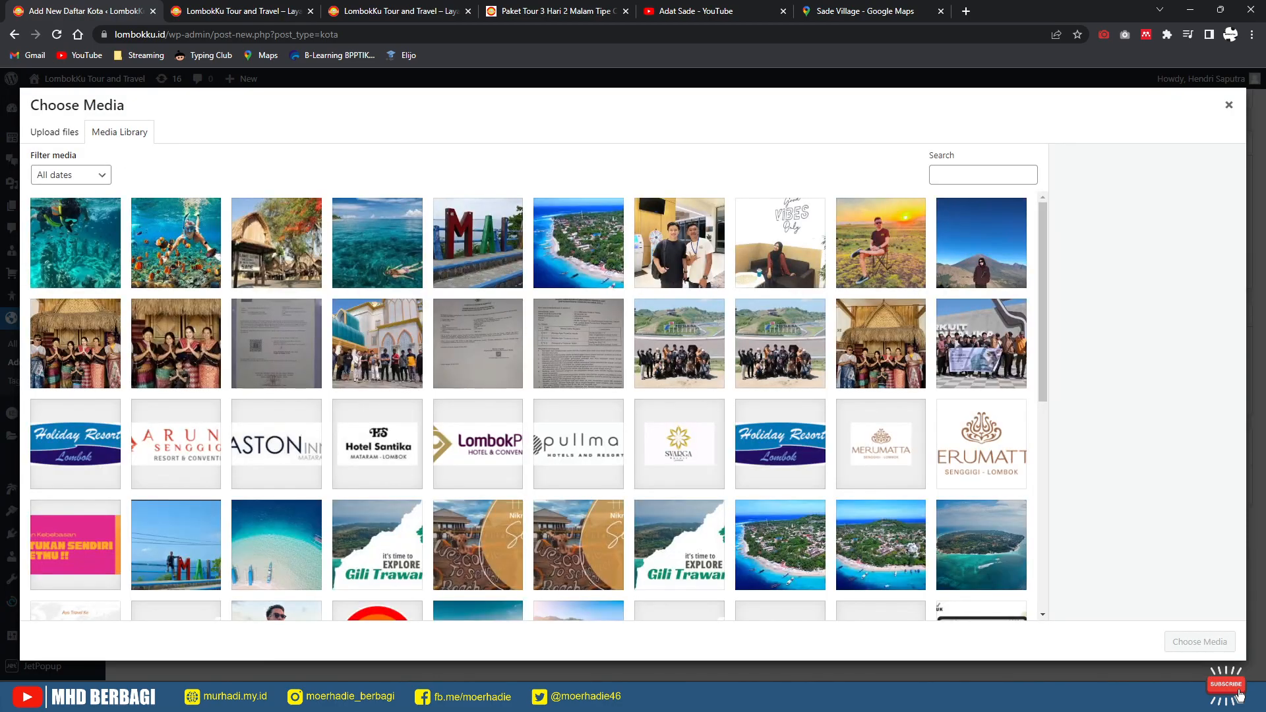
pyautogui.click(277, 243)
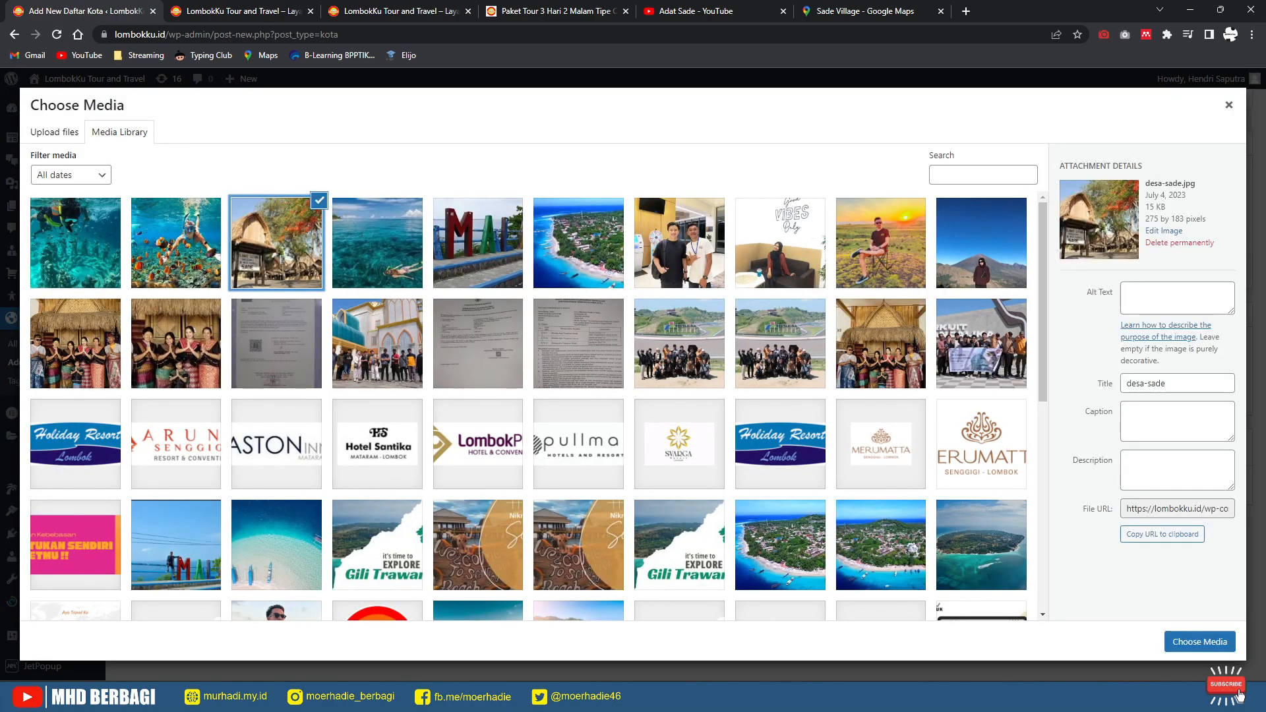
pyautogui.click(1200, 641)
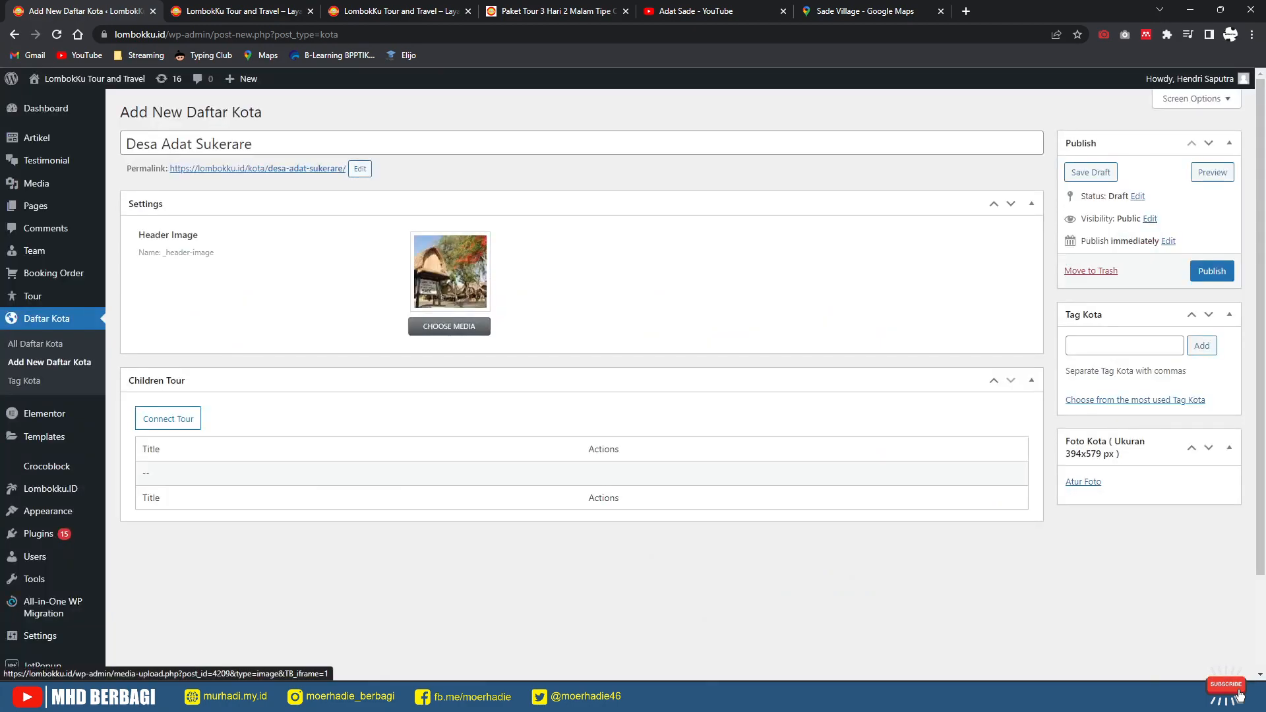
pyautogui.click(1084, 482)
pyautogui.click(276, 244)
pyautogui.click(1210, 642)
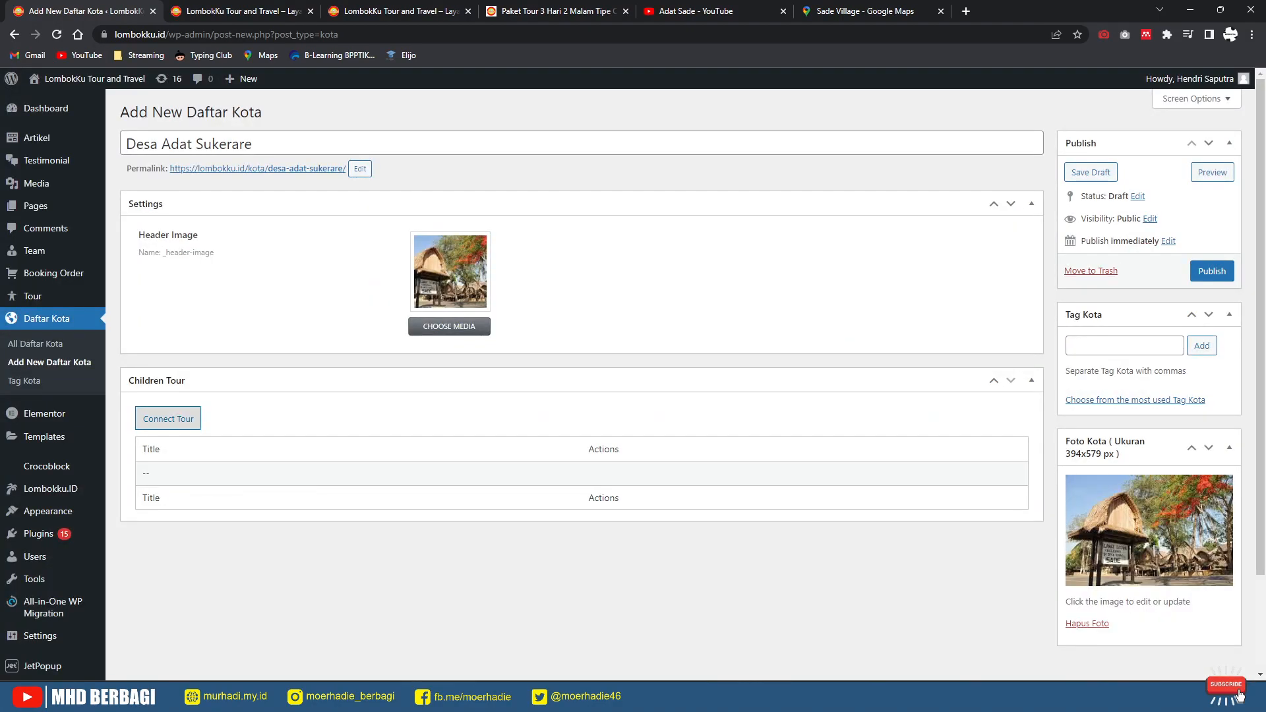
# Step: Connect the 3 Hari 2 Malam Tipe C, B and A tours, then publish the entry
pyautogui.click(168, 418)
pyautogui.click(501, 382)
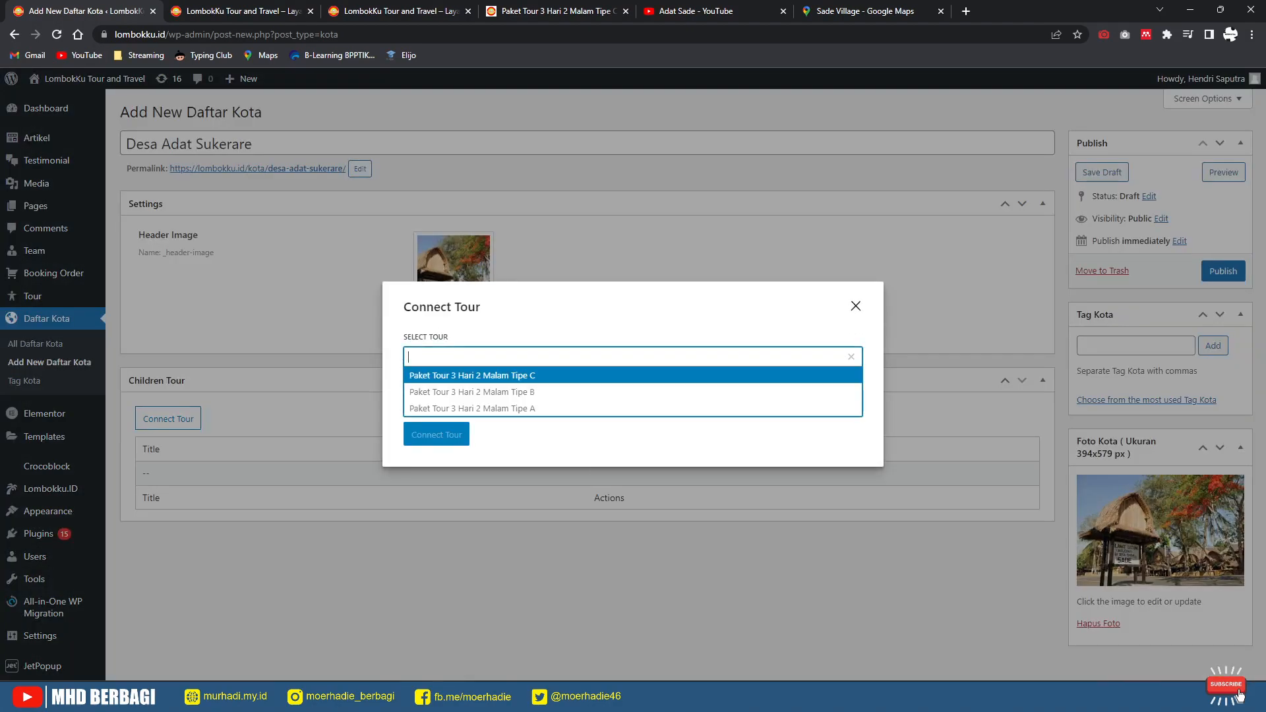
pyautogui.click(473, 376)
pyautogui.click(436, 409)
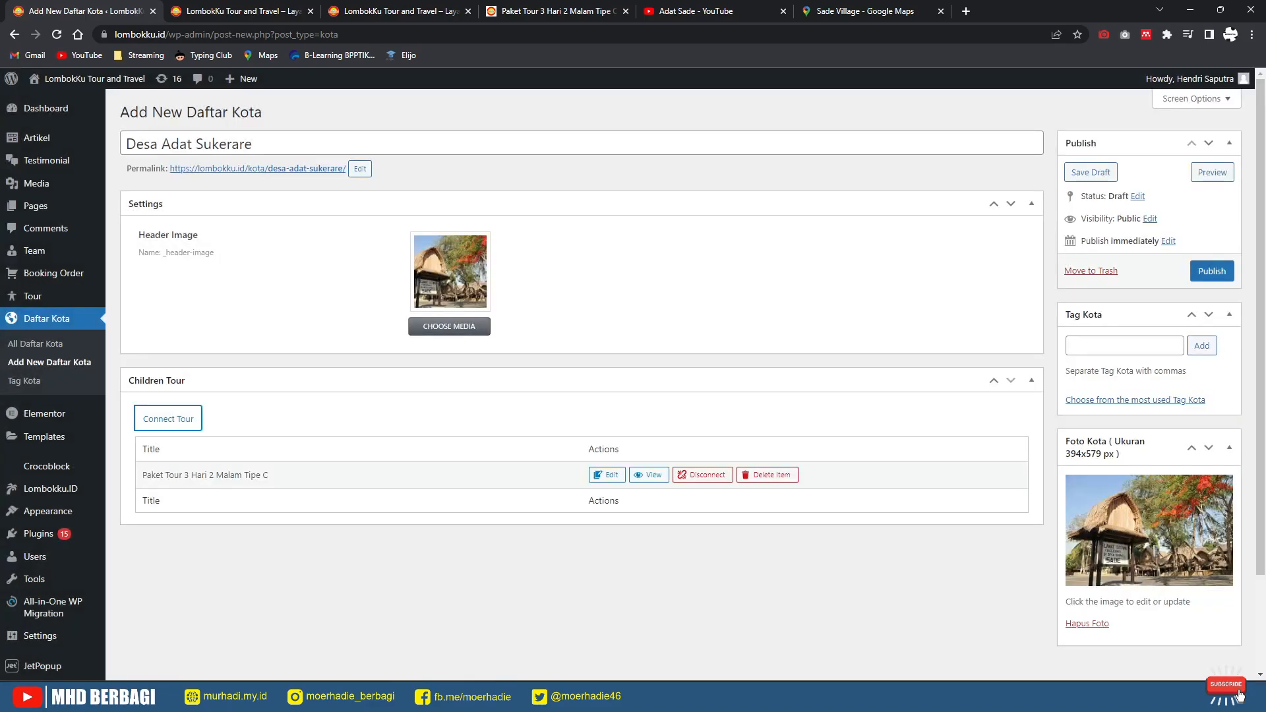
pyautogui.click(168, 419)
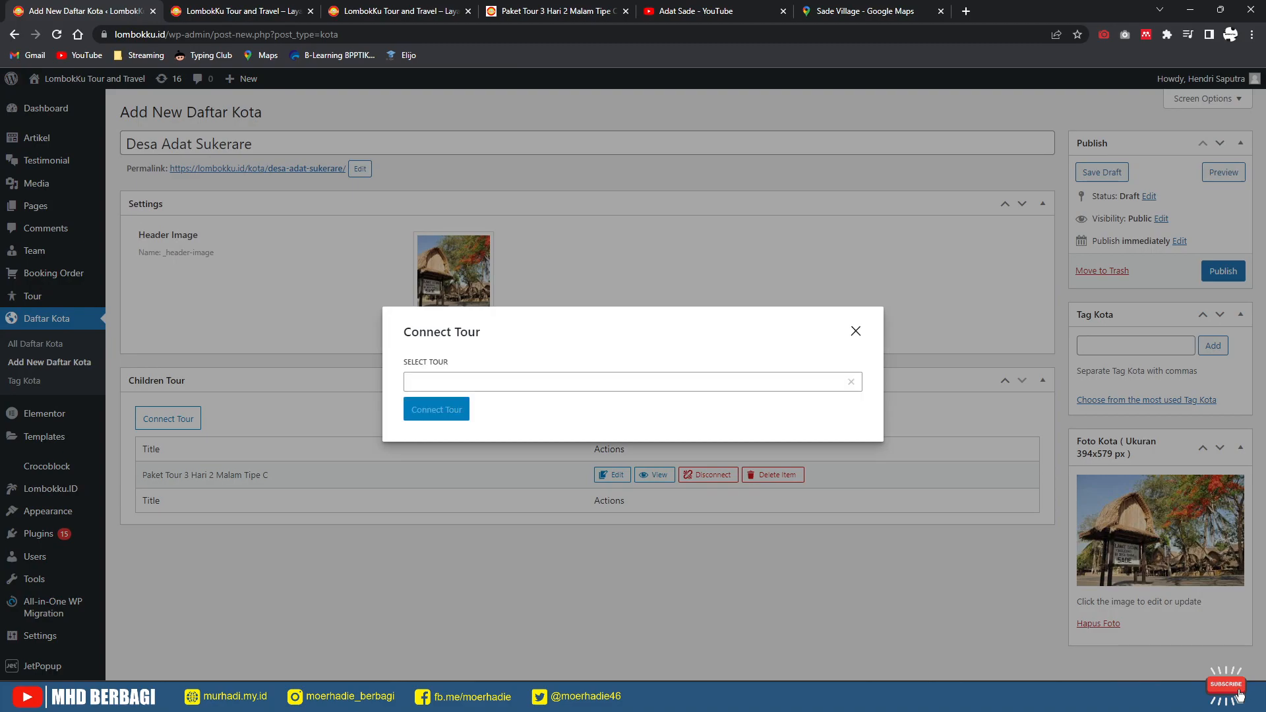
pyautogui.click(501, 382)
pyautogui.click(472, 384)
pyautogui.click(437, 409)
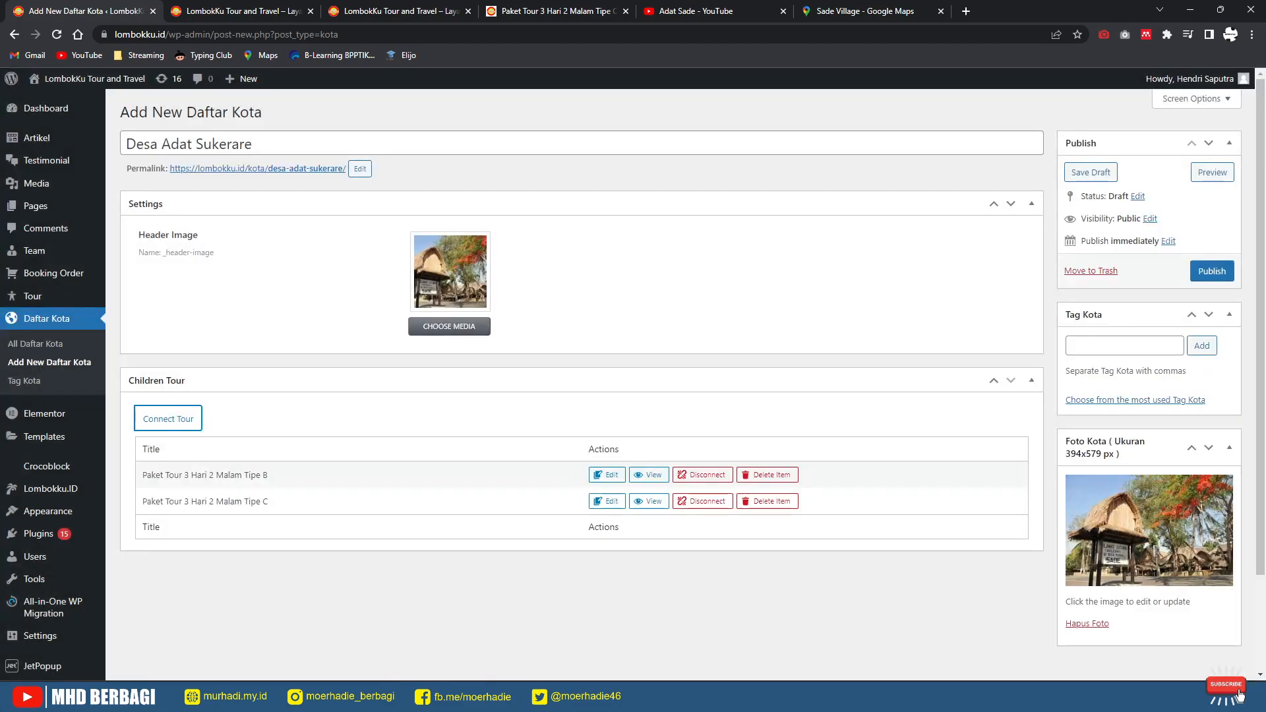
pyautogui.click(168, 419)
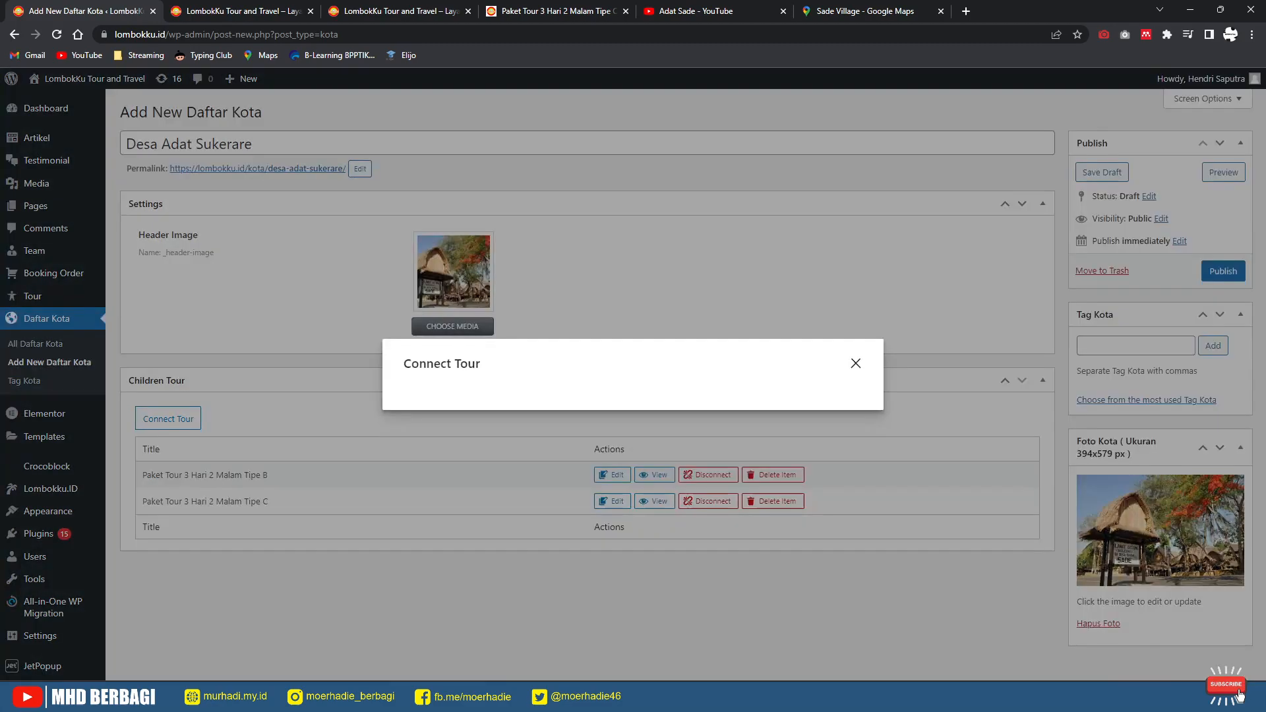
pyautogui.click(501, 382)
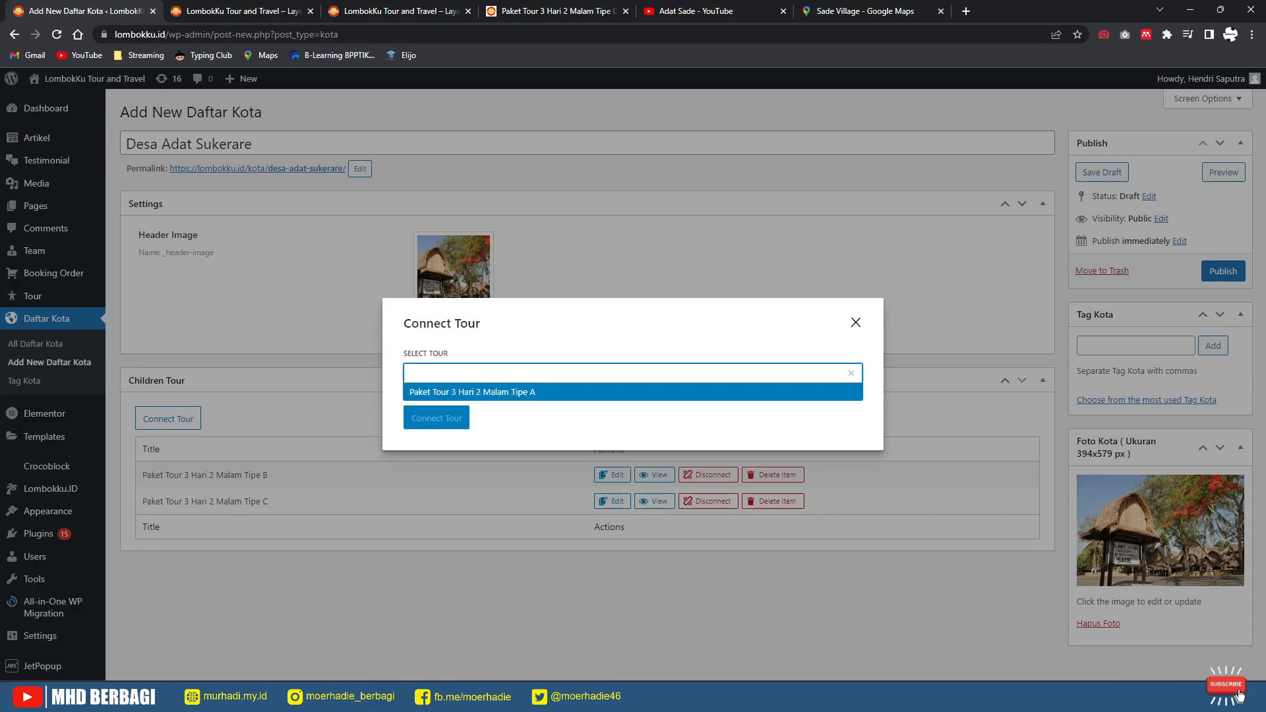
pyautogui.click(472, 392)
pyautogui.click(437, 418)
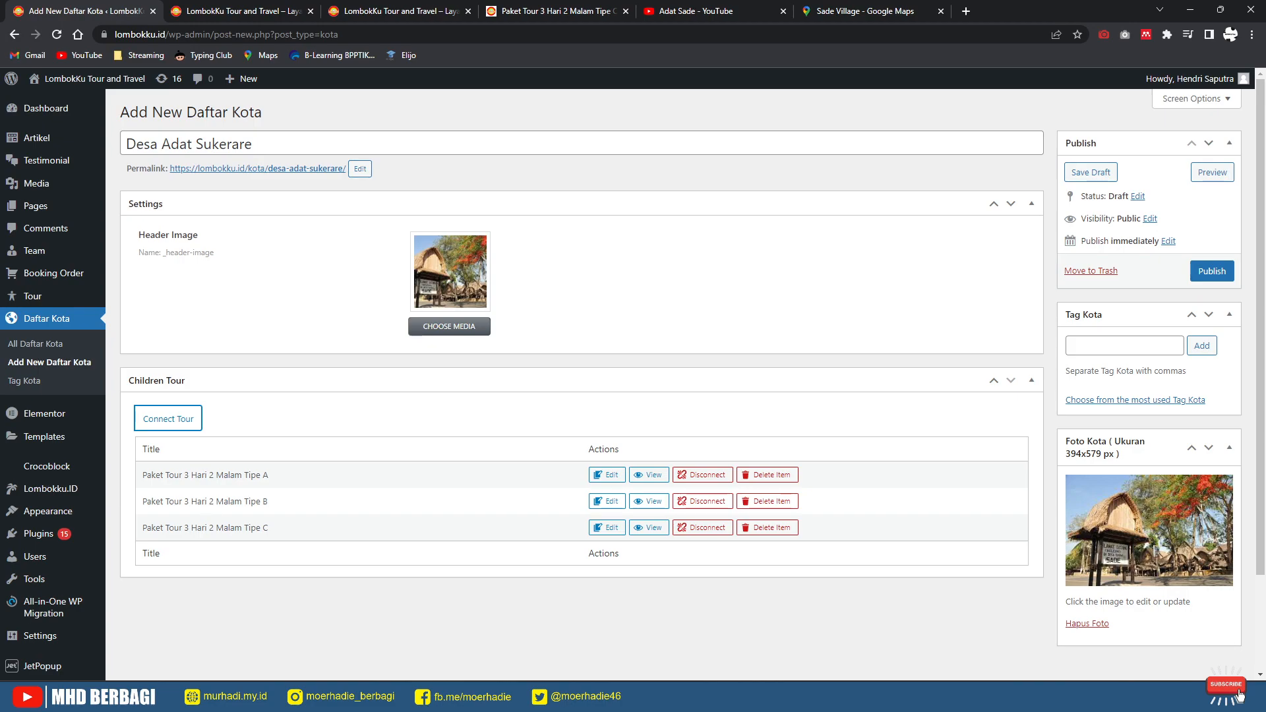
pyautogui.click(1212, 271)
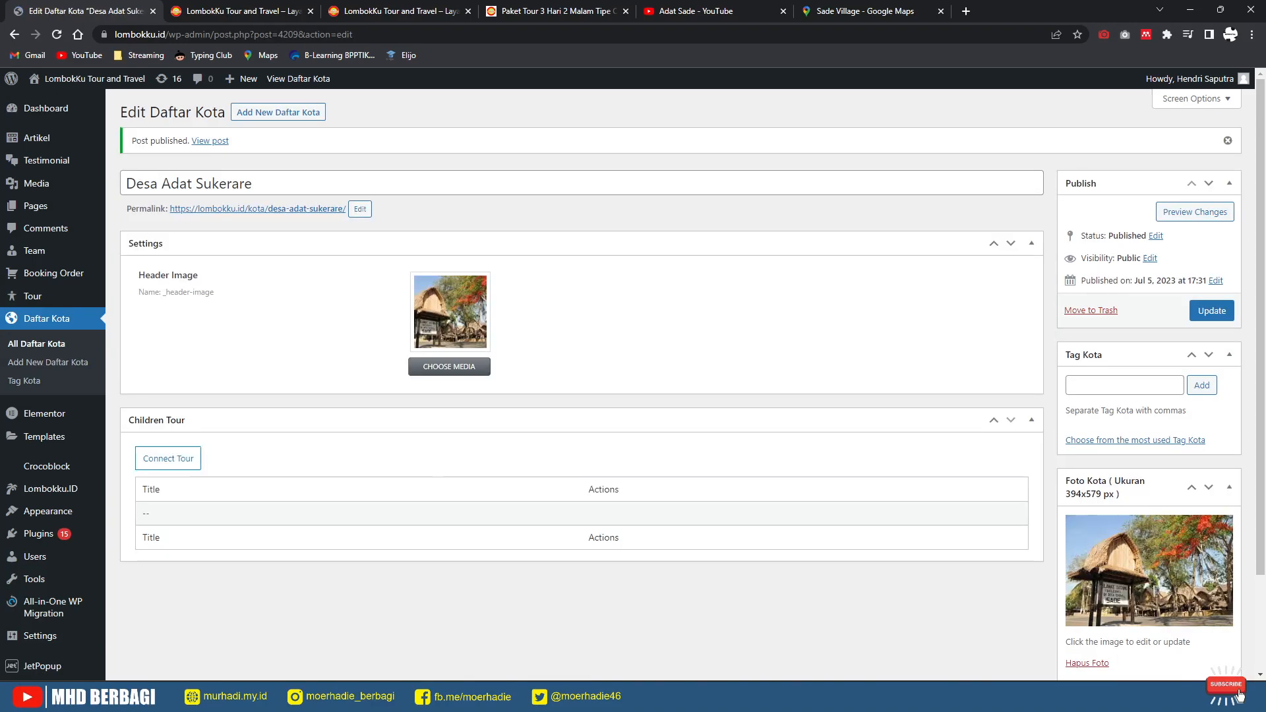
# Step: Reload the LombokKu homepage and confirm Desa Adat Sukerare appears under Tujuan di Lombok
pyautogui.click(435, 11)
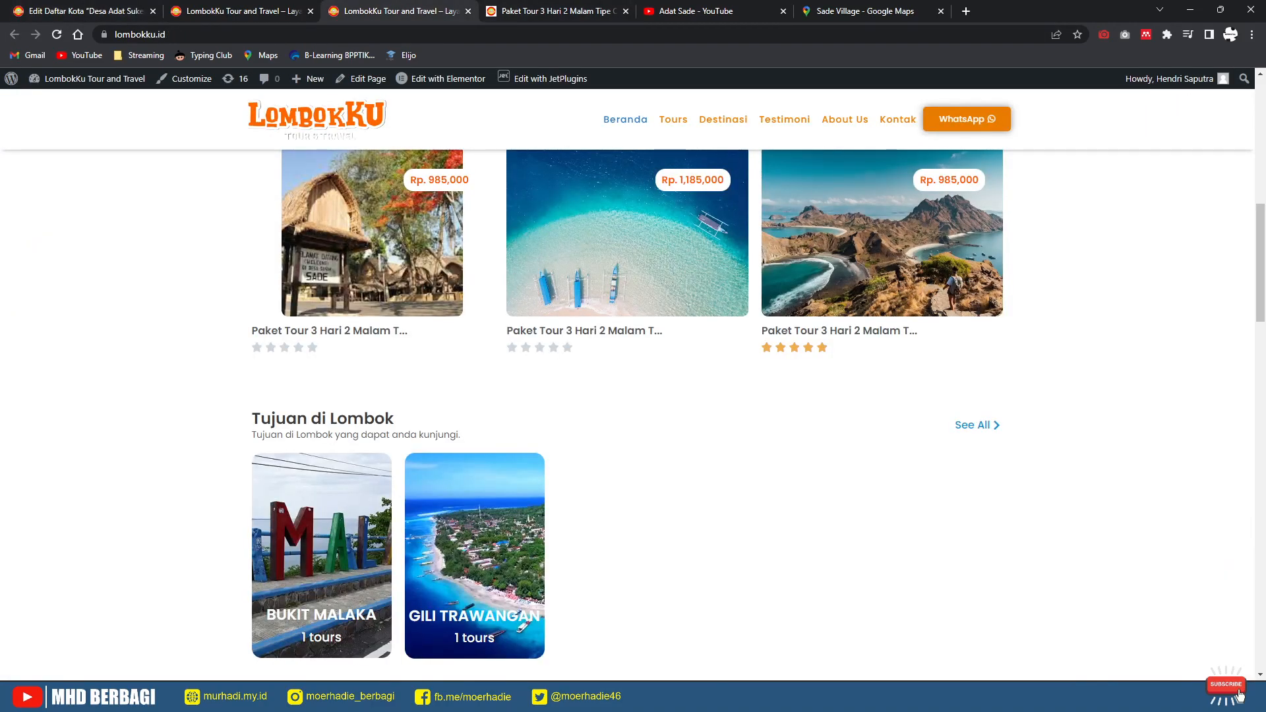
pyautogui.press('F5')
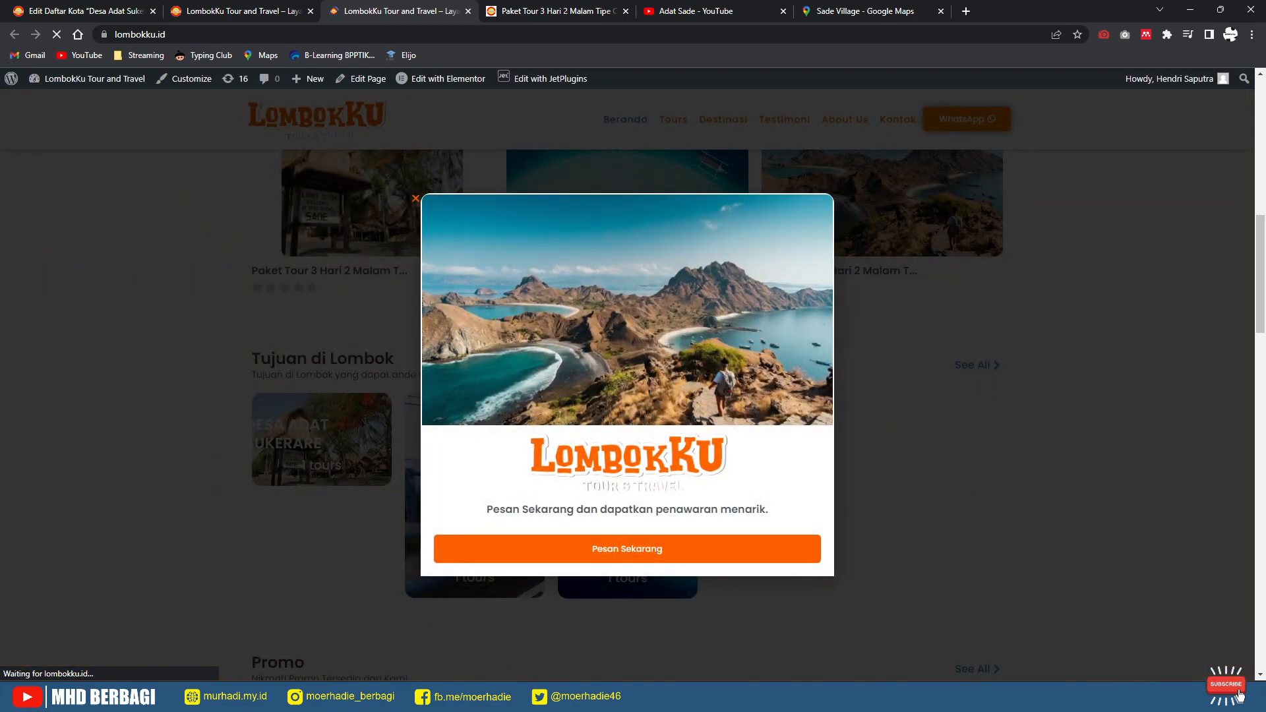
pyautogui.press('Escape')
pyautogui.scroll(1, 627, 384)
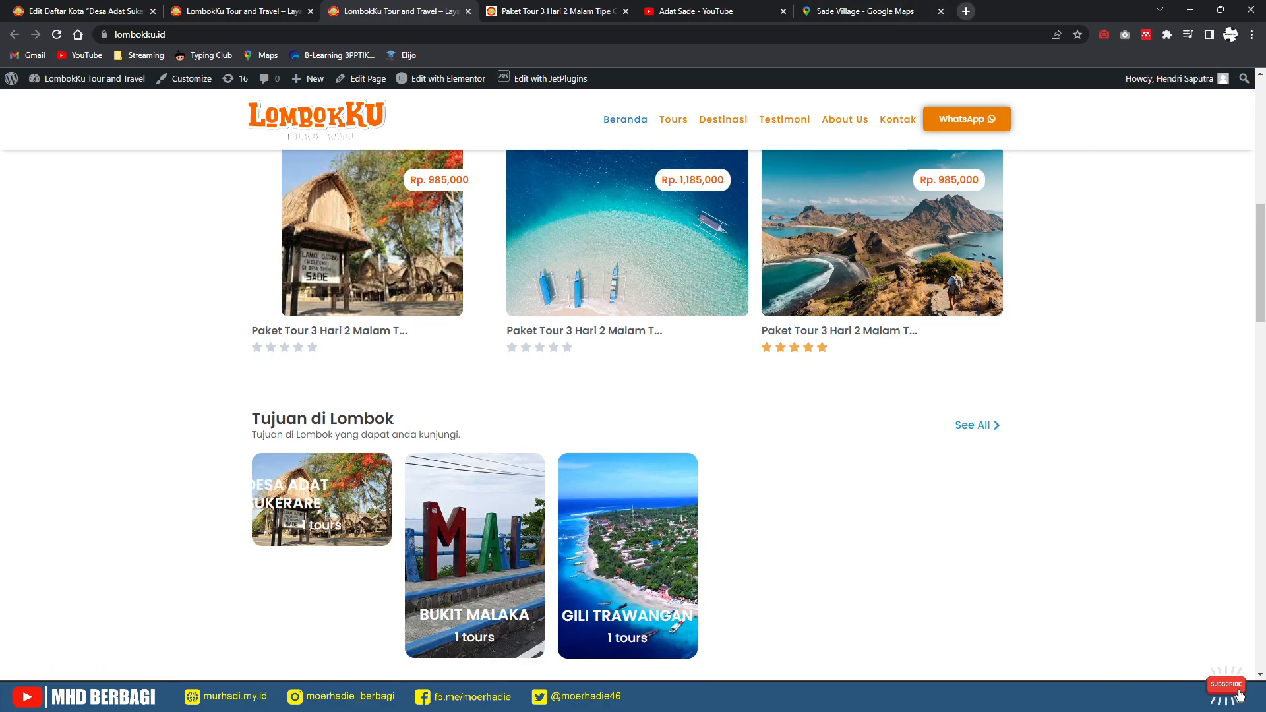
pyautogui.click(966, 11)
# Step: Search Google Images for 'Desa Adat Sukerare', filtered to large sizes
pyautogui.write('Desa Adat Sukerare')
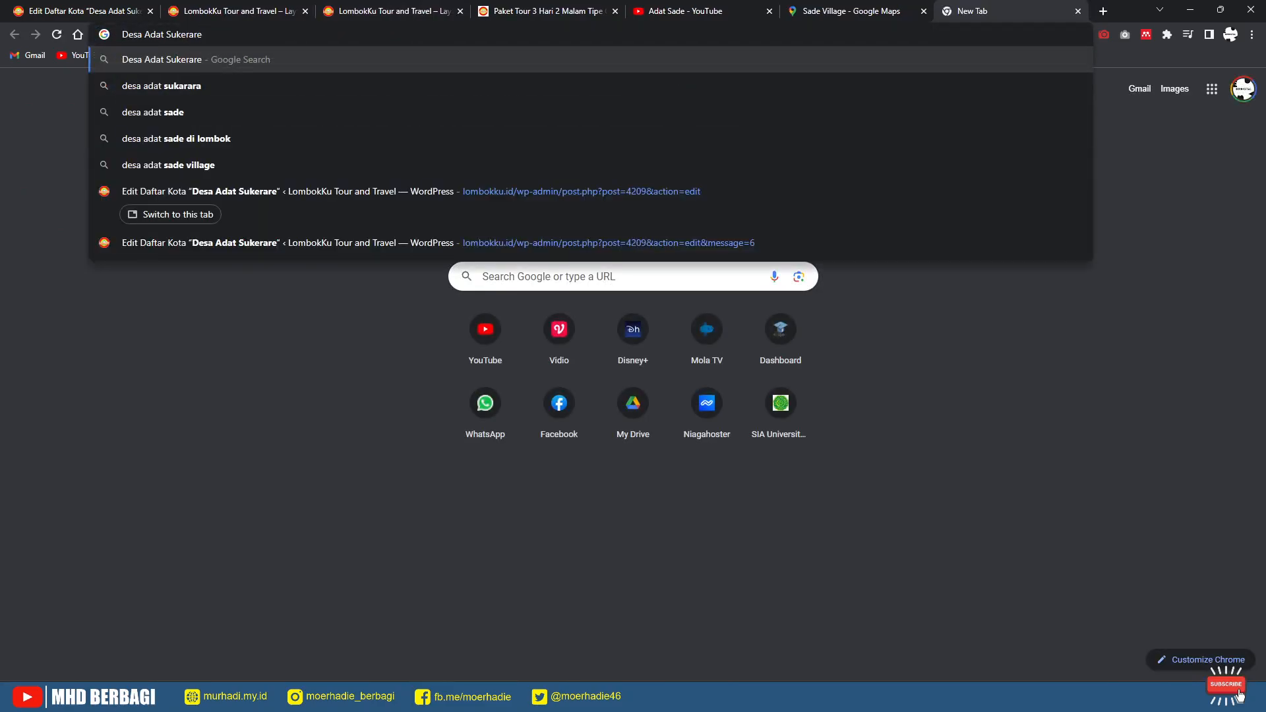
pyautogui.press('Return')
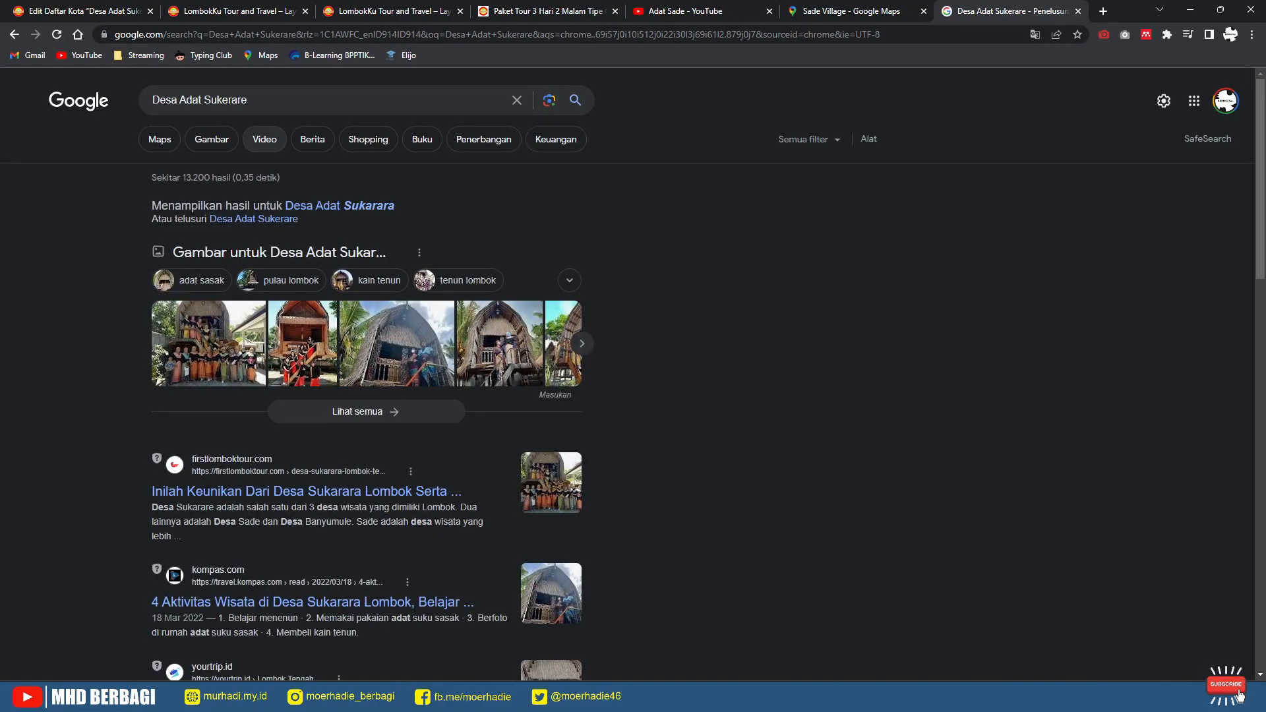
pyautogui.click(212, 140)
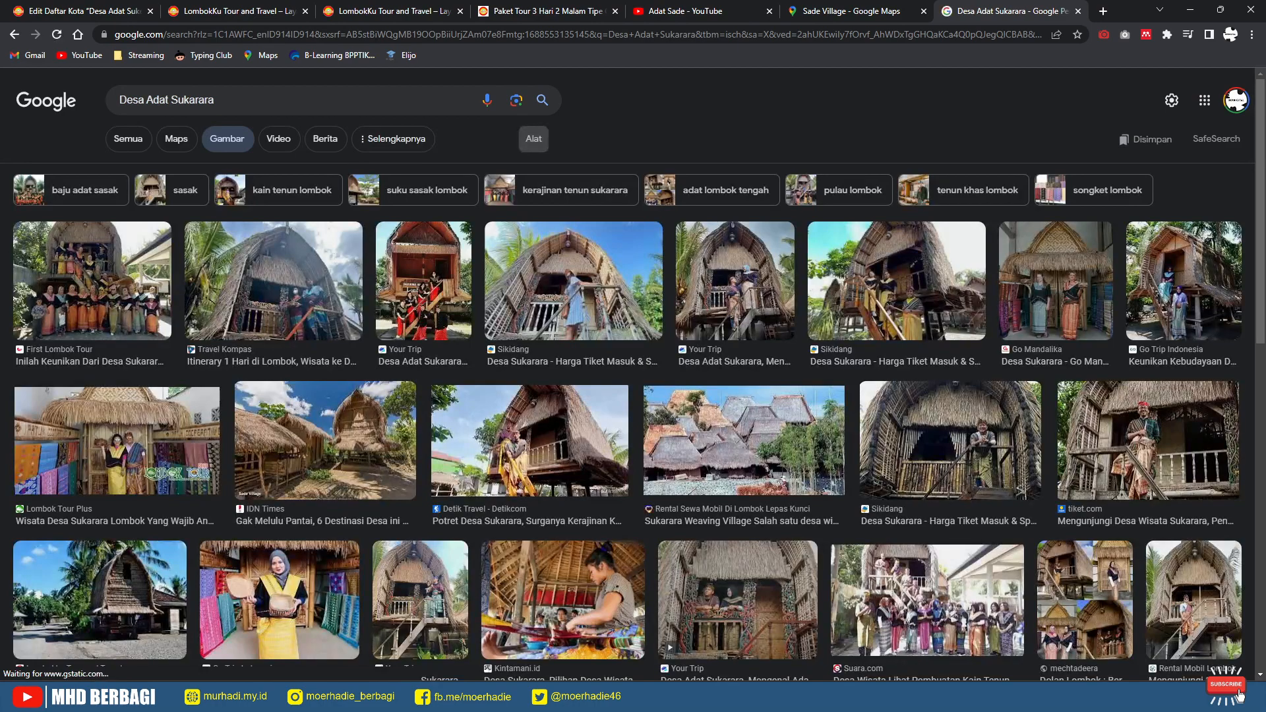
pyautogui.click(534, 139)
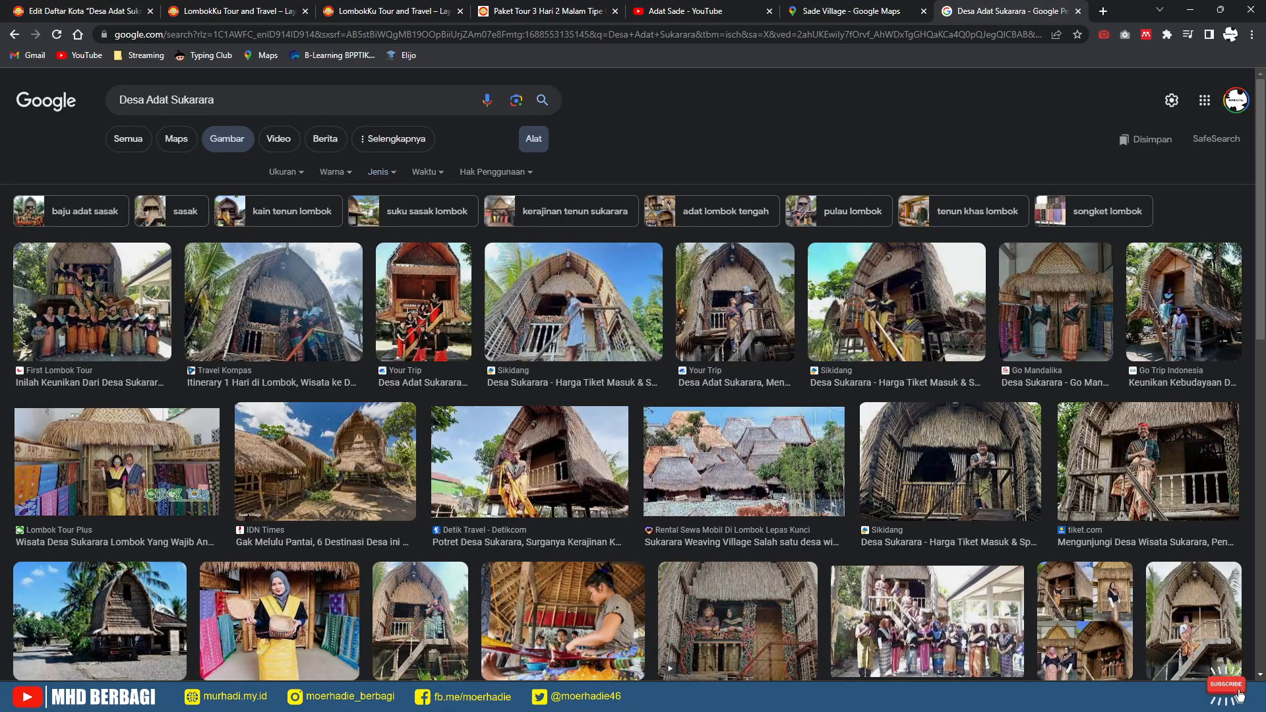
pyautogui.click(335, 171)
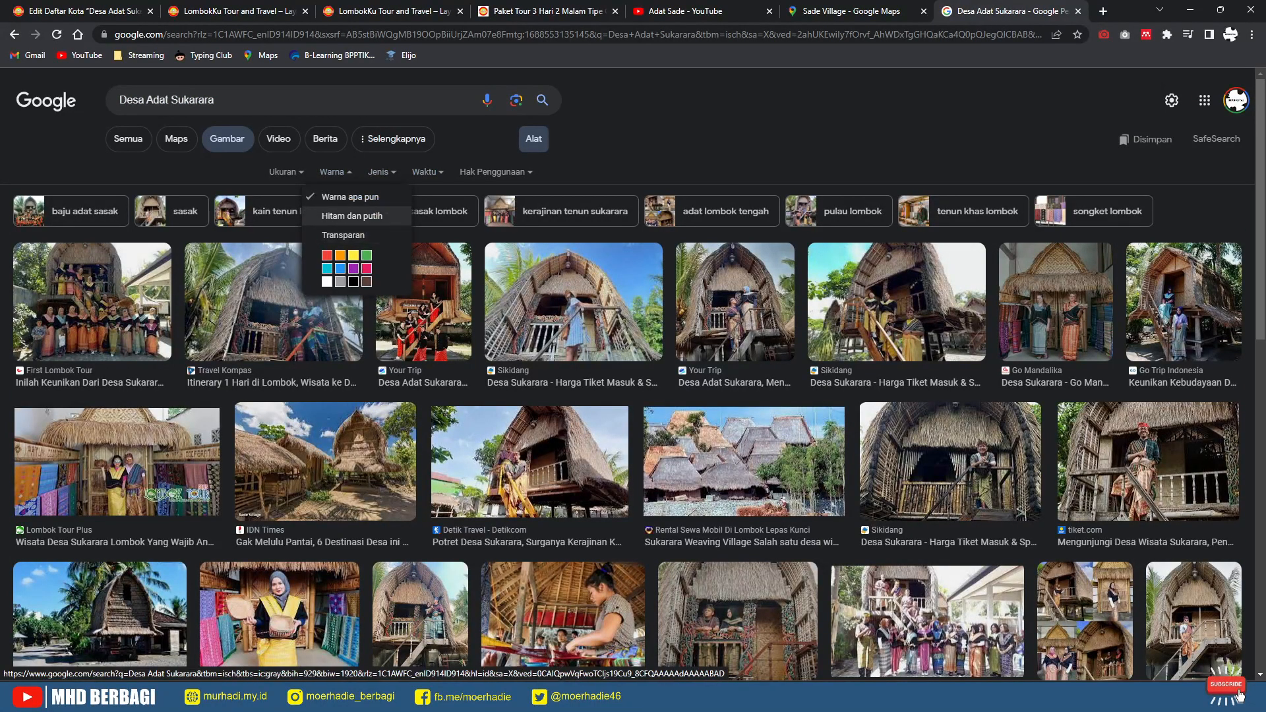
pyautogui.click(286, 171)
pyautogui.click(286, 172)
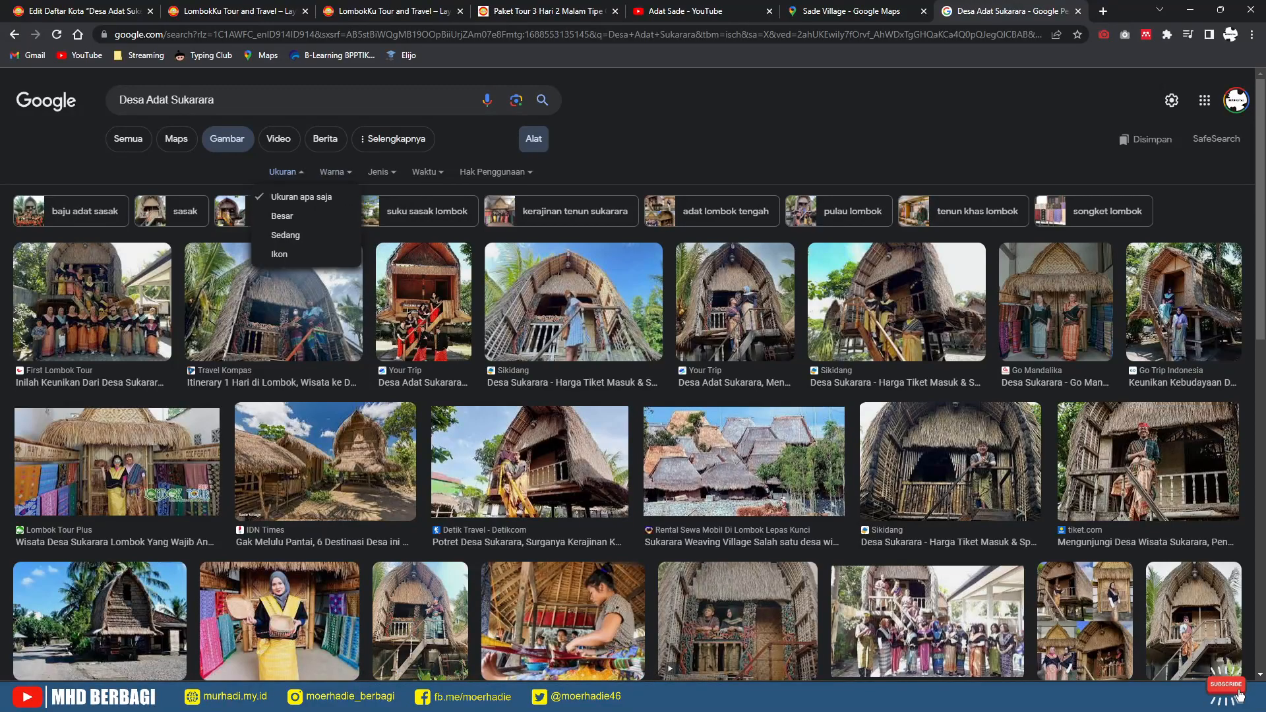
pyautogui.click(284, 216)
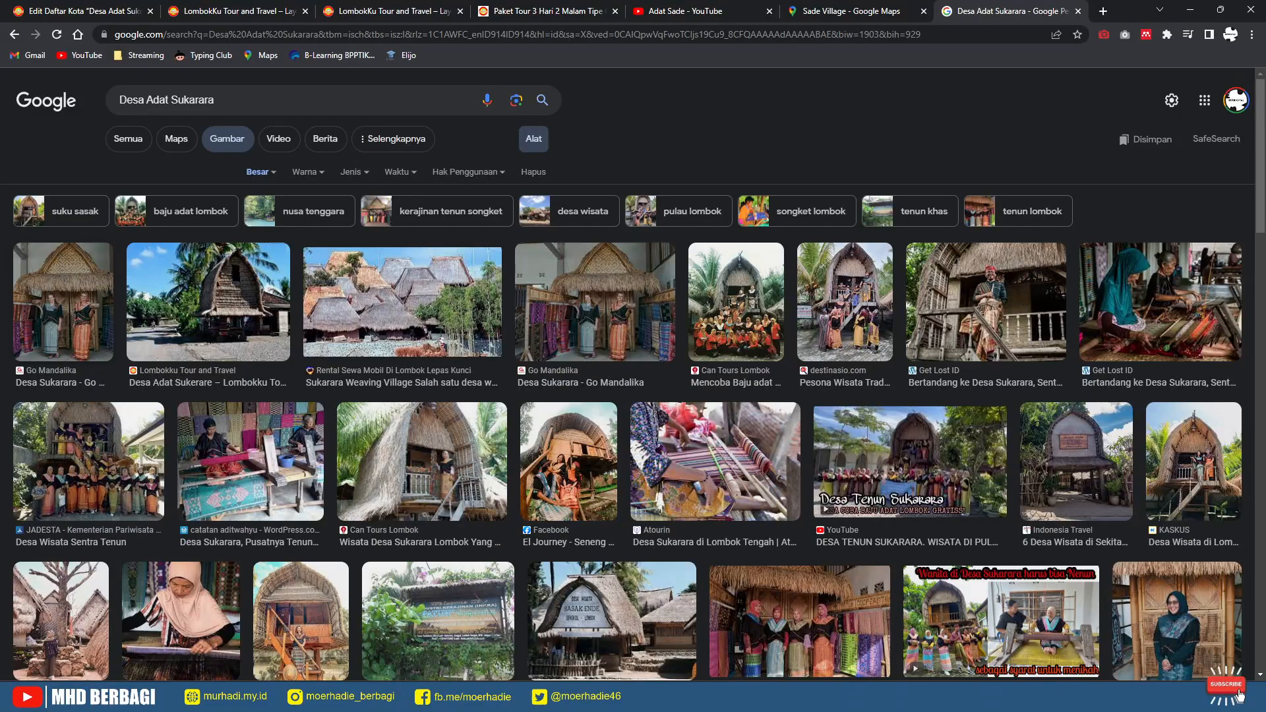
# Step: Save the Go Mandalika Sukarara photo as Ekonomi-Kreatif-Loteng-8-960x1000.jpg, then return to the editor
pyautogui.click(63, 302)
pyautogui.rightClick(929, 357)
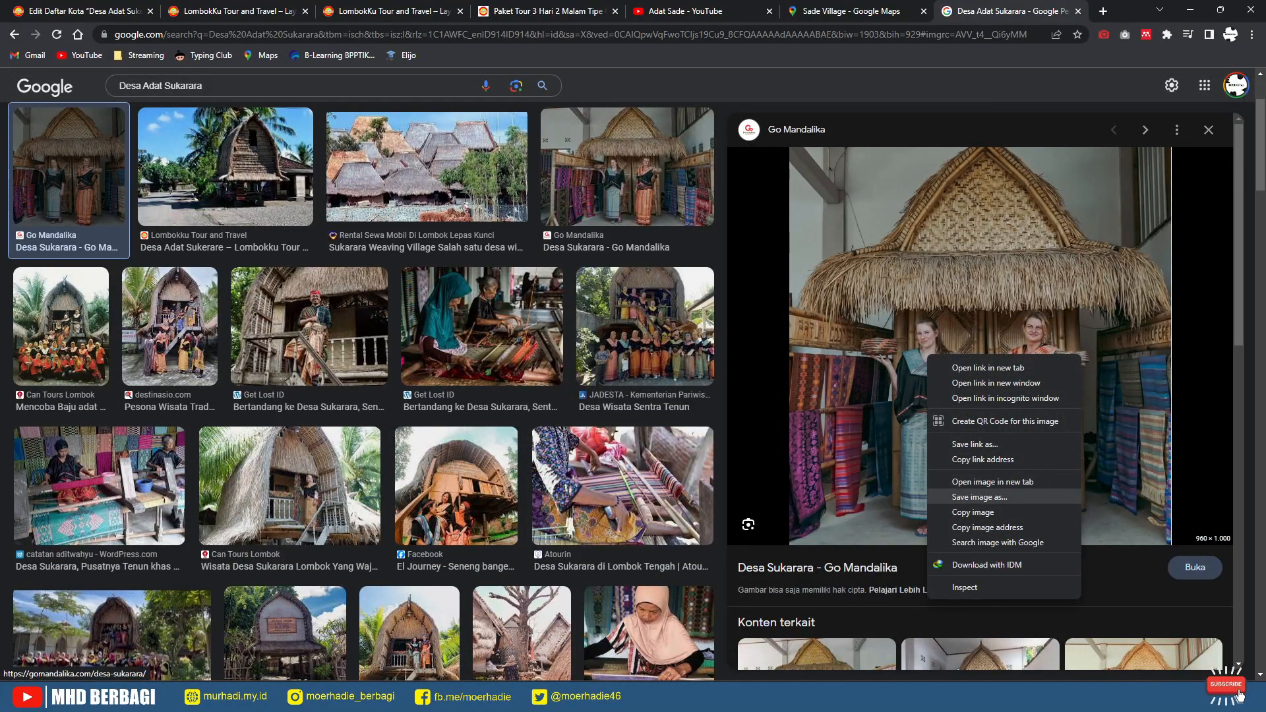
pyautogui.click(979, 497)
pyautogui.press('Return')
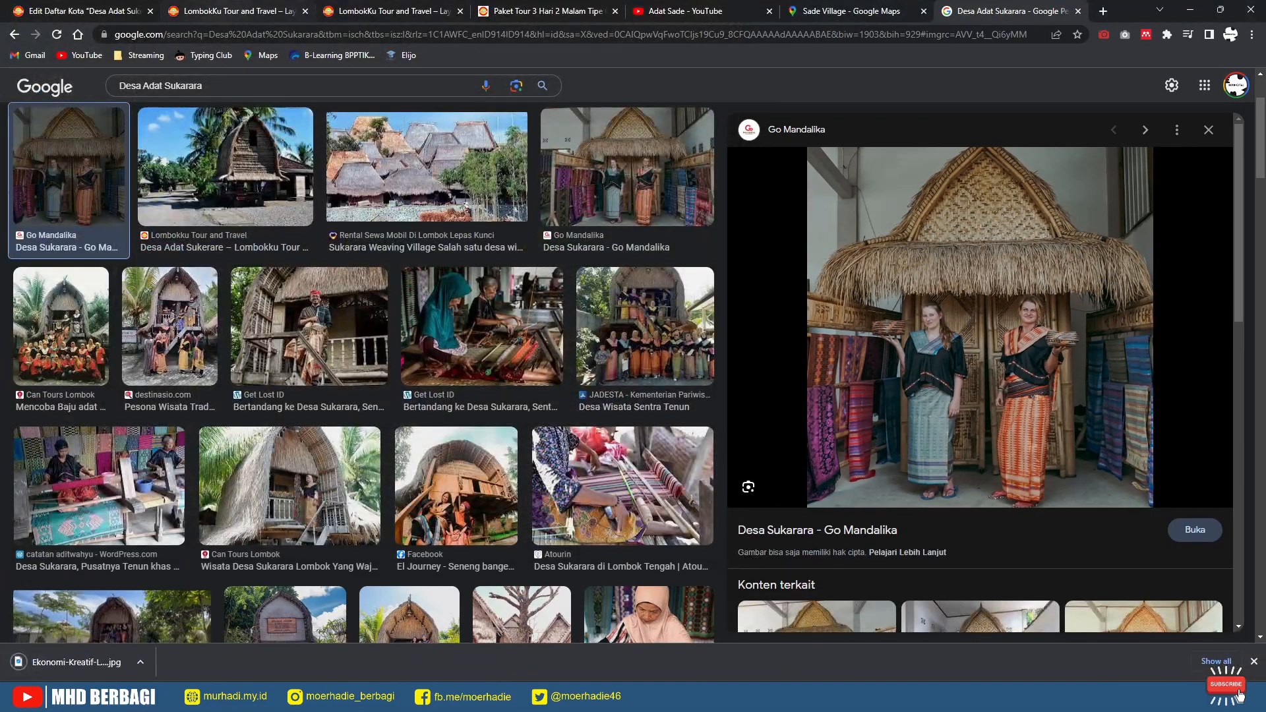
pyautogui.click(231, 11)
pyautogui.click(83, 11)
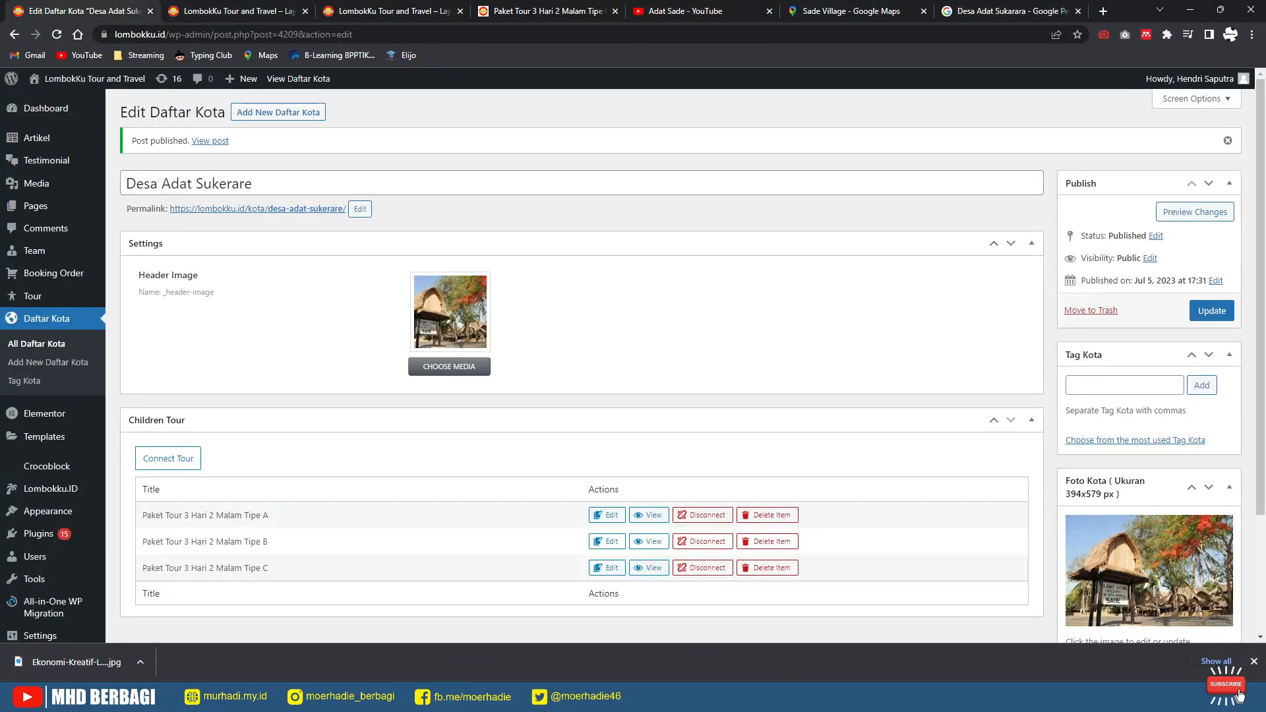
# Step: Replace the Foto Kota image with the uploaded Ekonomi-Kreatif-Loteng-8-960x1000.jpg photo
pyautogui.scroll(-3, 1108, 475)
pyautogui.click(1087, 508)
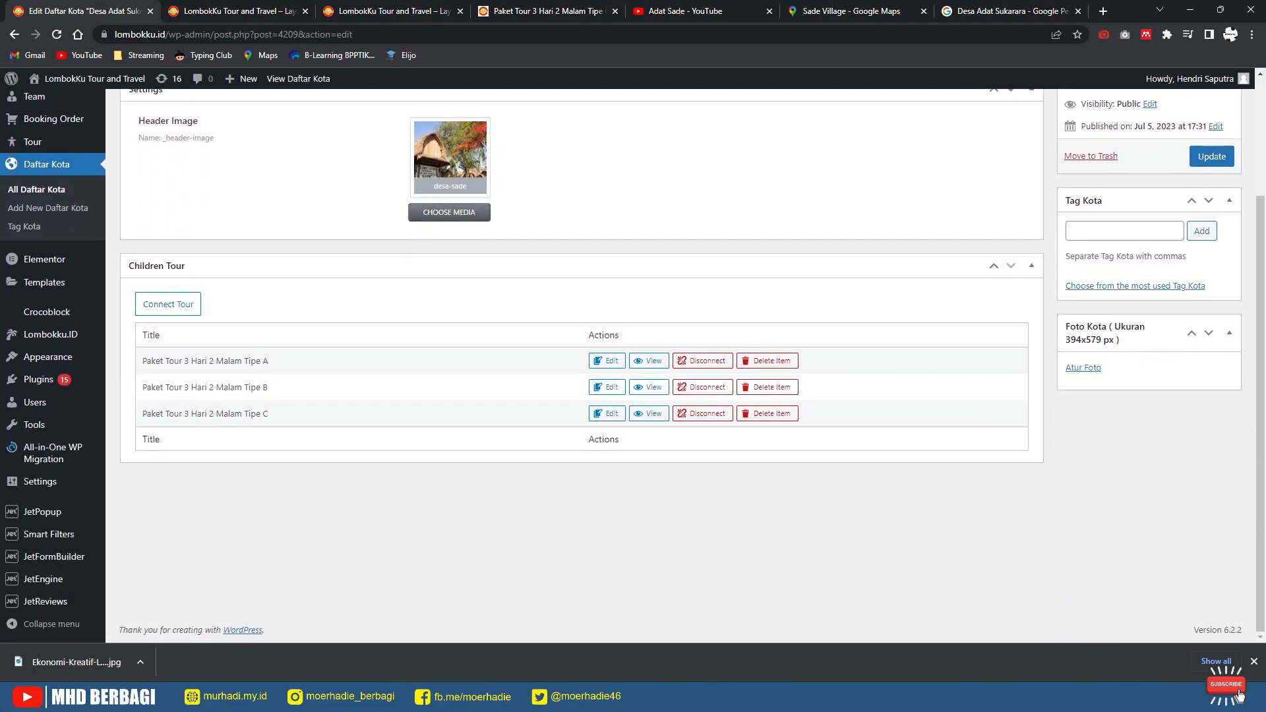
pyautogui.click(1083, 367)
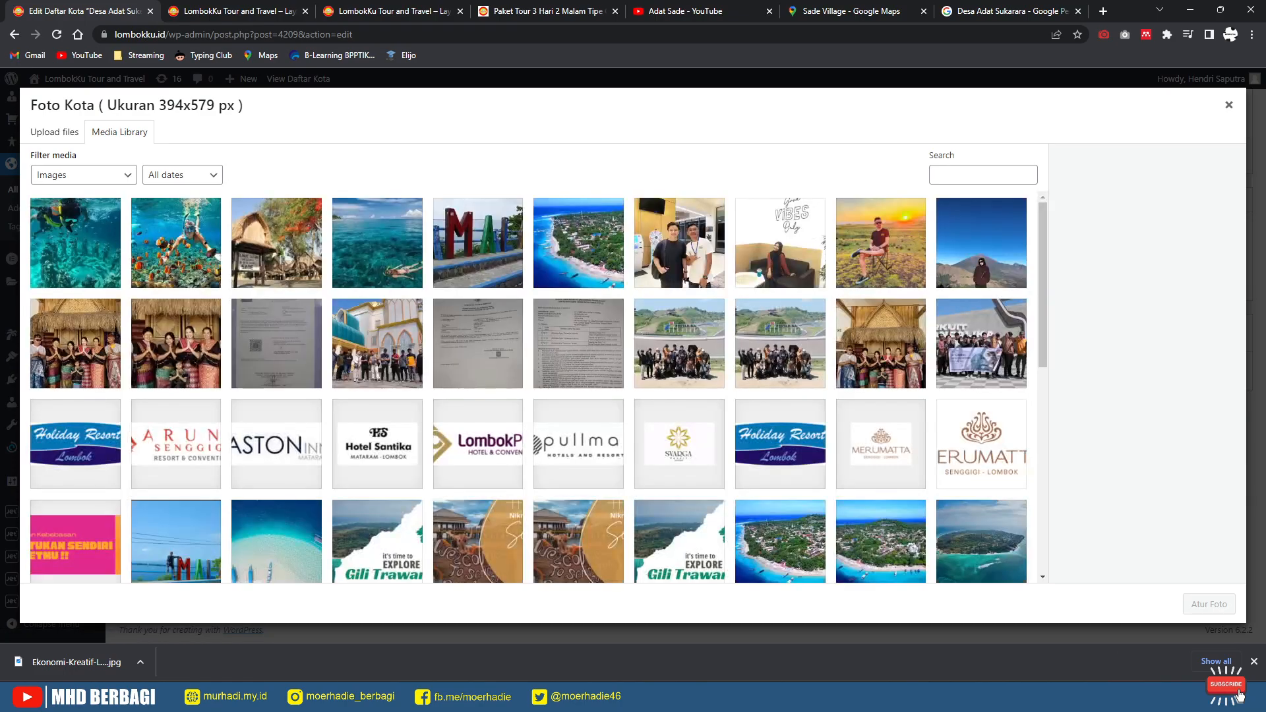
pyautogui.moveTo(76, 663); pyautogui.dragTo(198, 399)
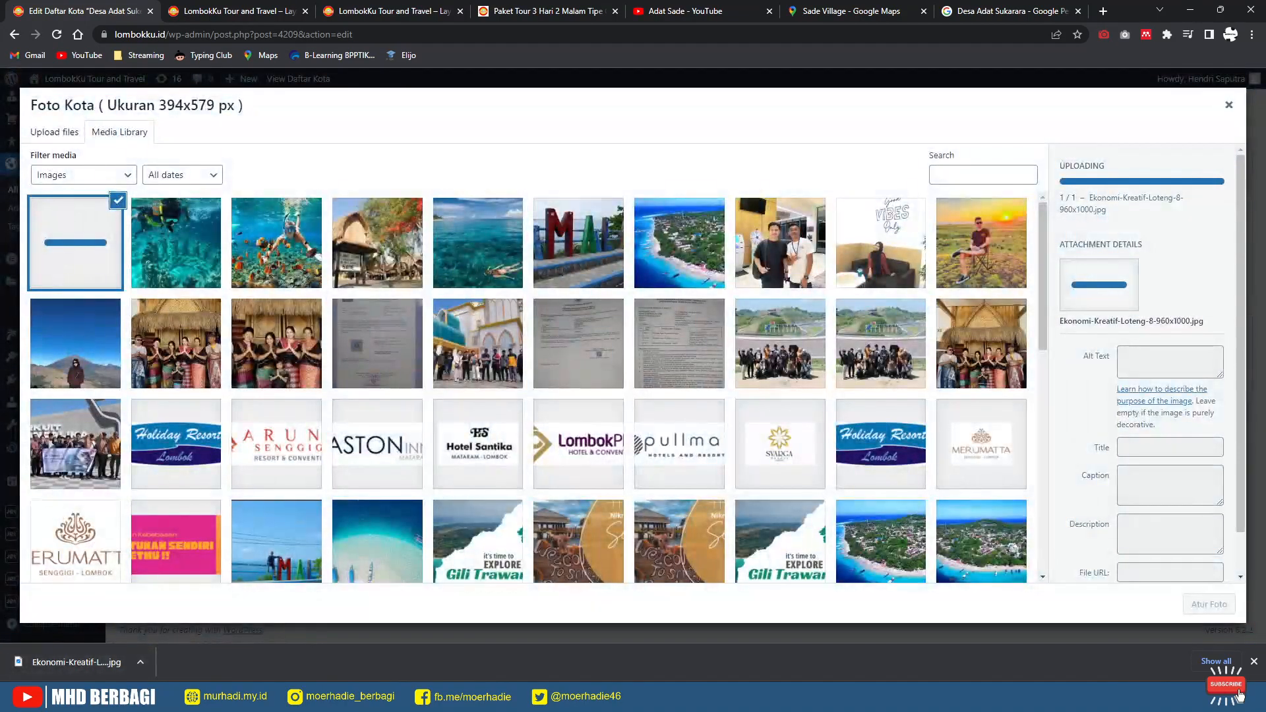
pyautogui.click(1209, 605)
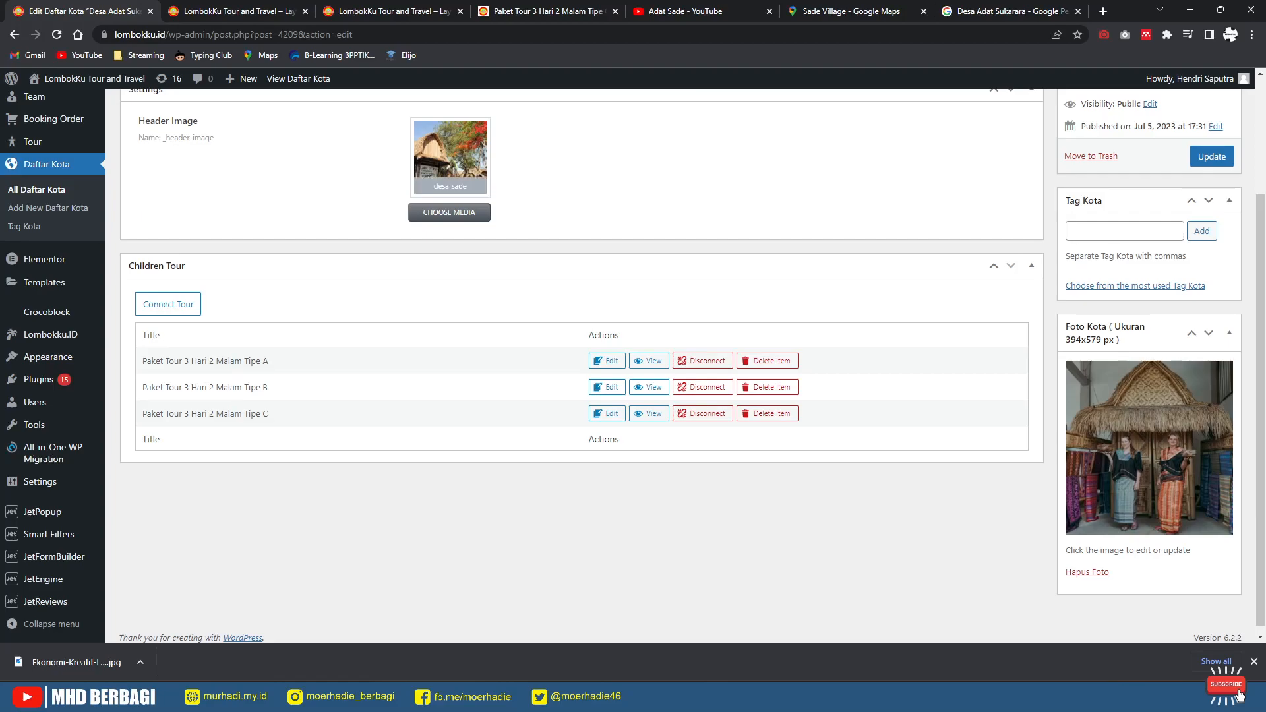
# Step: Swap the header image for the thatched-house photo and update the post
pyautogui.click(479, 129)
pyautogui.click(456, 127)
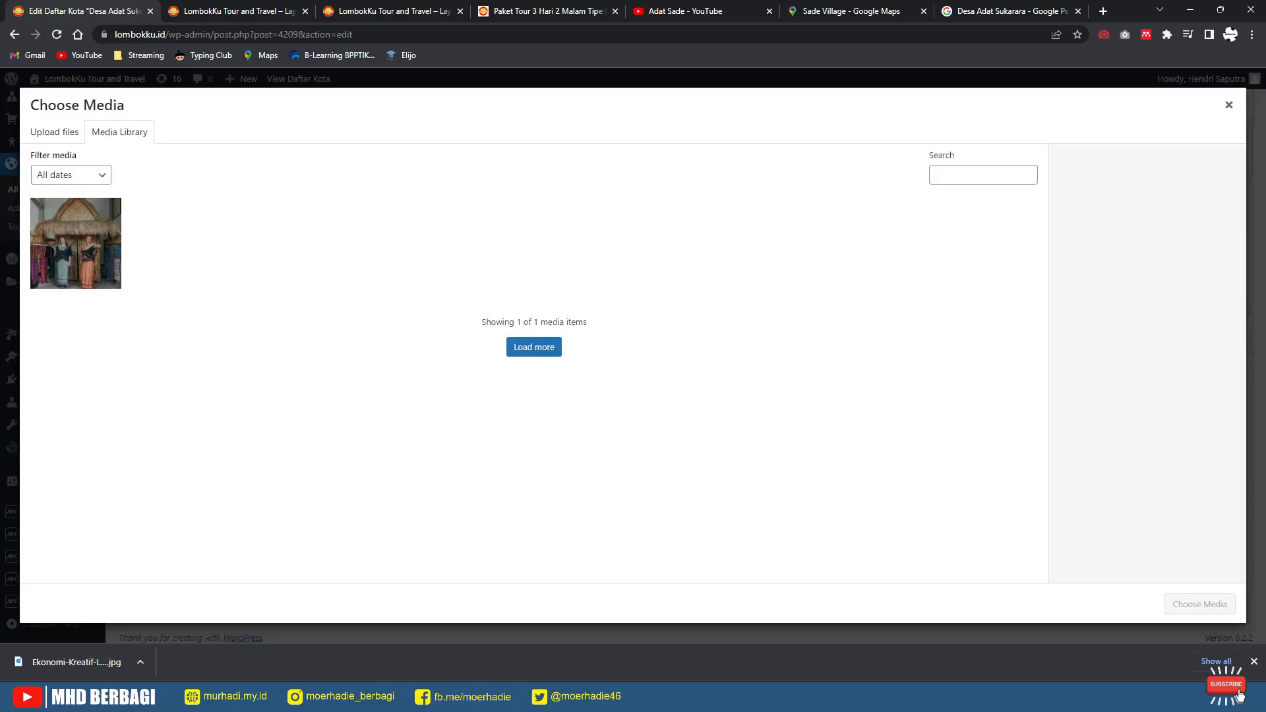
pyautogui.click(75, 244)
pyautogui.click(1200, 604)
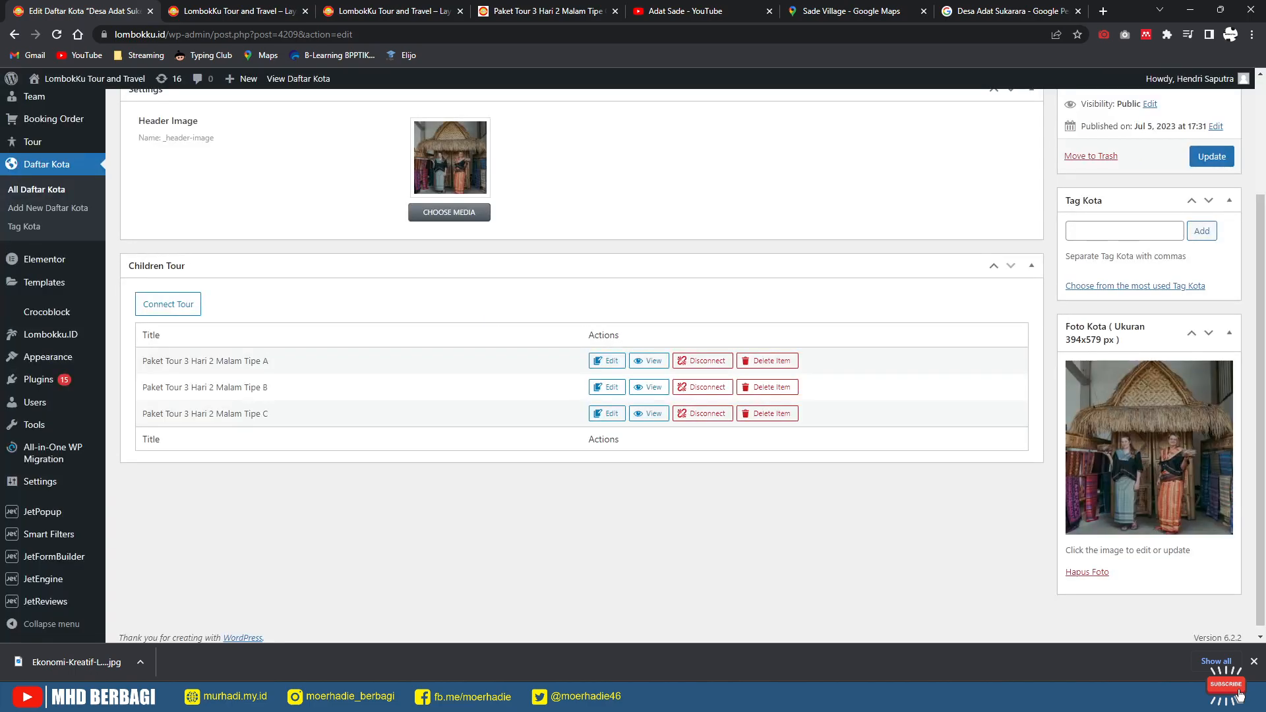
pyautogui.click(1212, 156)
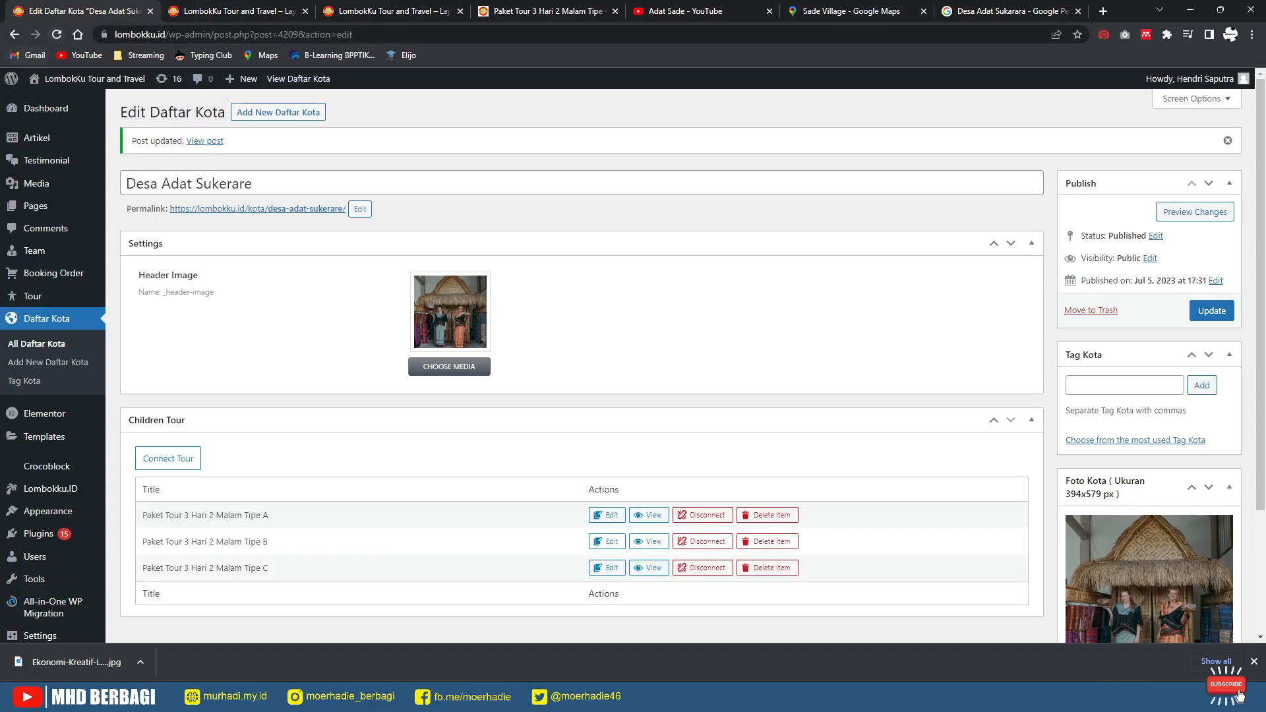
# Step: Reload the LombokKu homepage past the promo popup and scroll to the Desa Adat Sukerare card
pyautogui.click(232, 12)
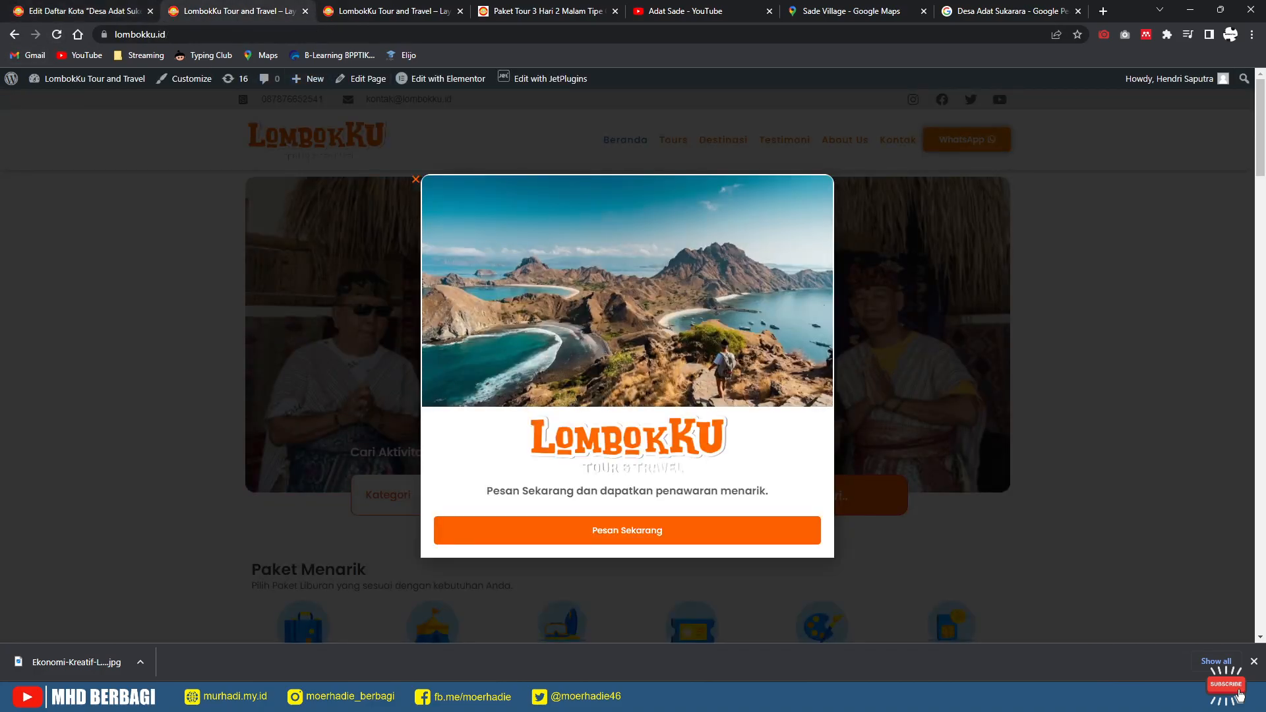
pyautogui.click(416, 180)
pyautogui.click(57, 35)
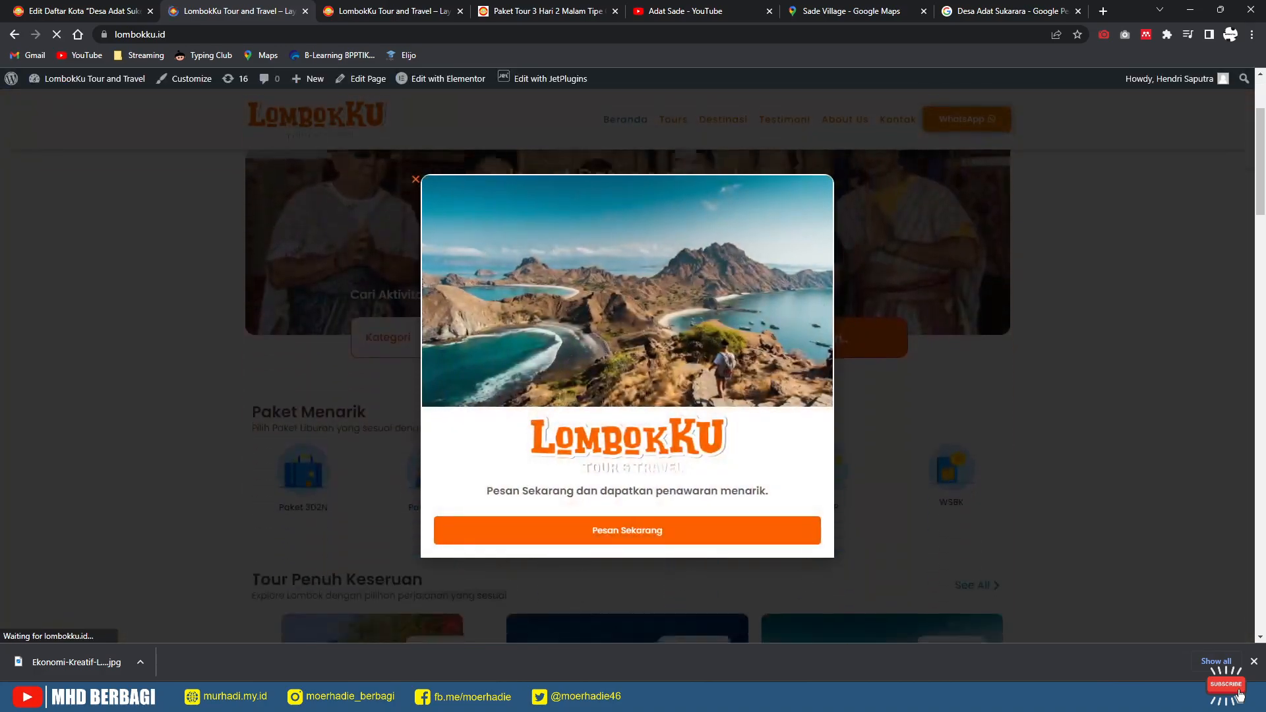
pyautogui.scroll(-2, 627, 369)
pyautogui.click(415, 179)
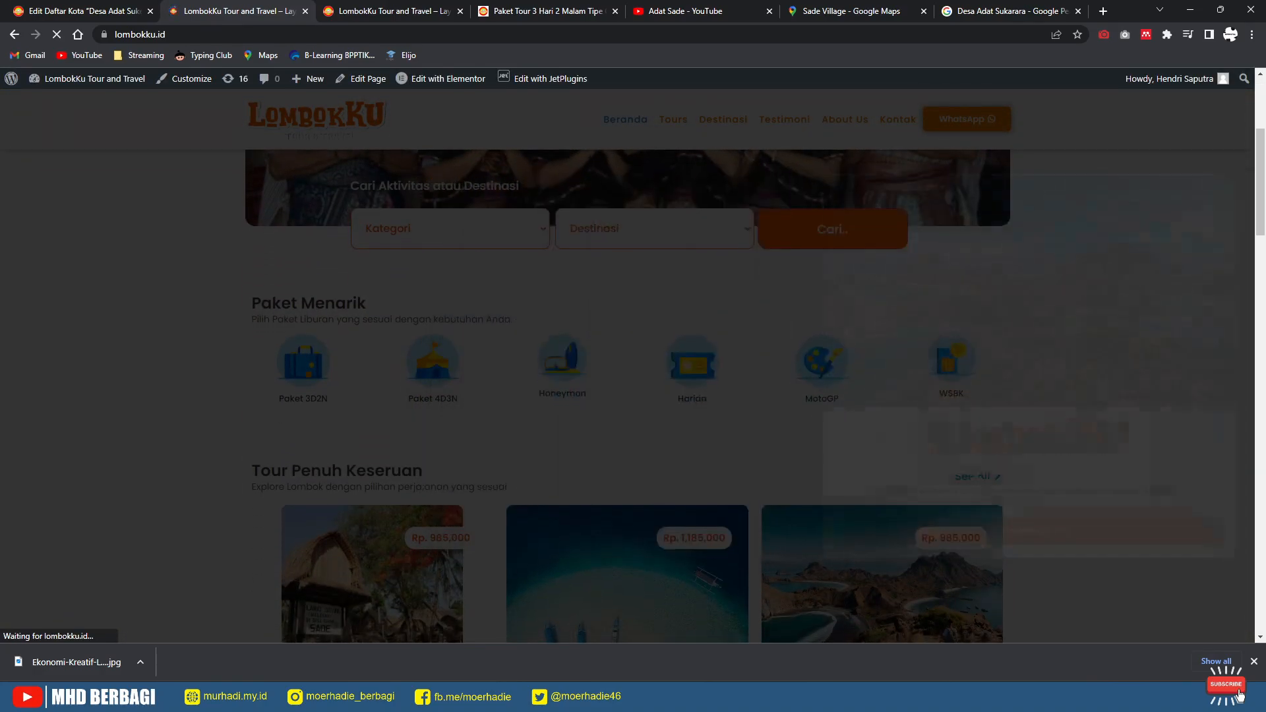
pyautogui.scroll(-10, 628, 369)
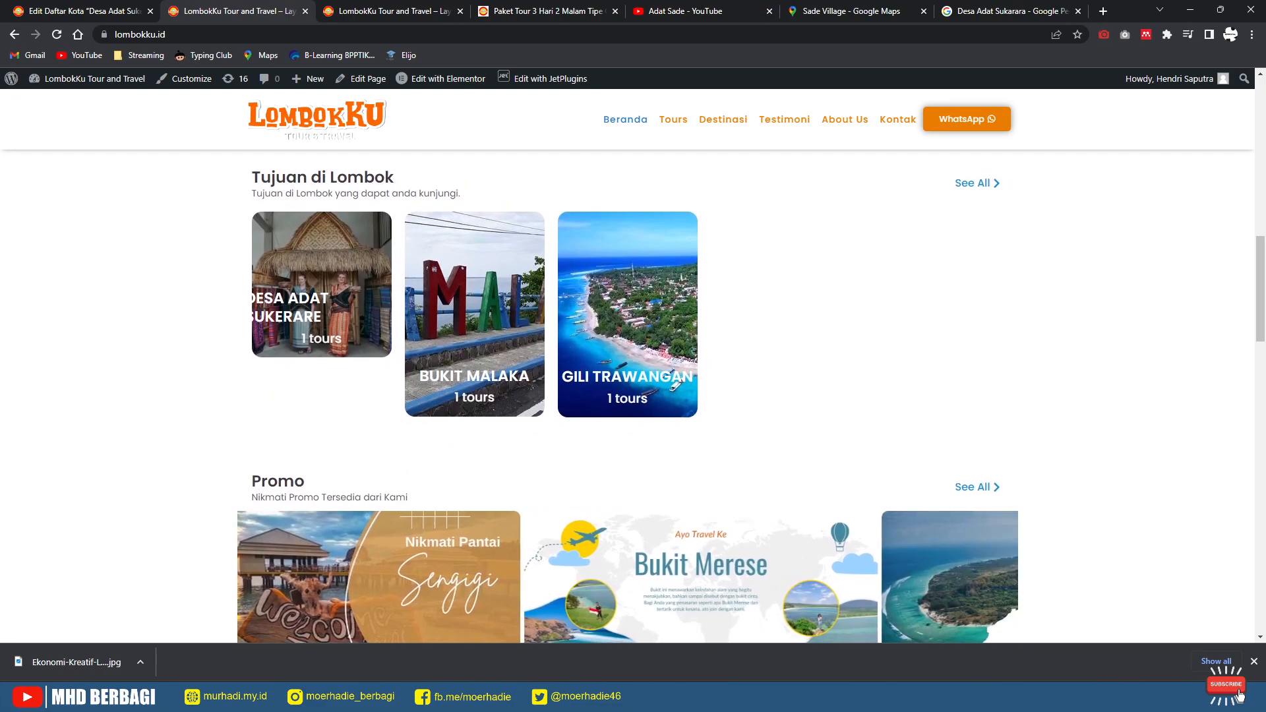
# Step: Go back to the Desa Adat Sukerare edit page, then bring up the Sade Village map
pyautogui.click(83, 11)
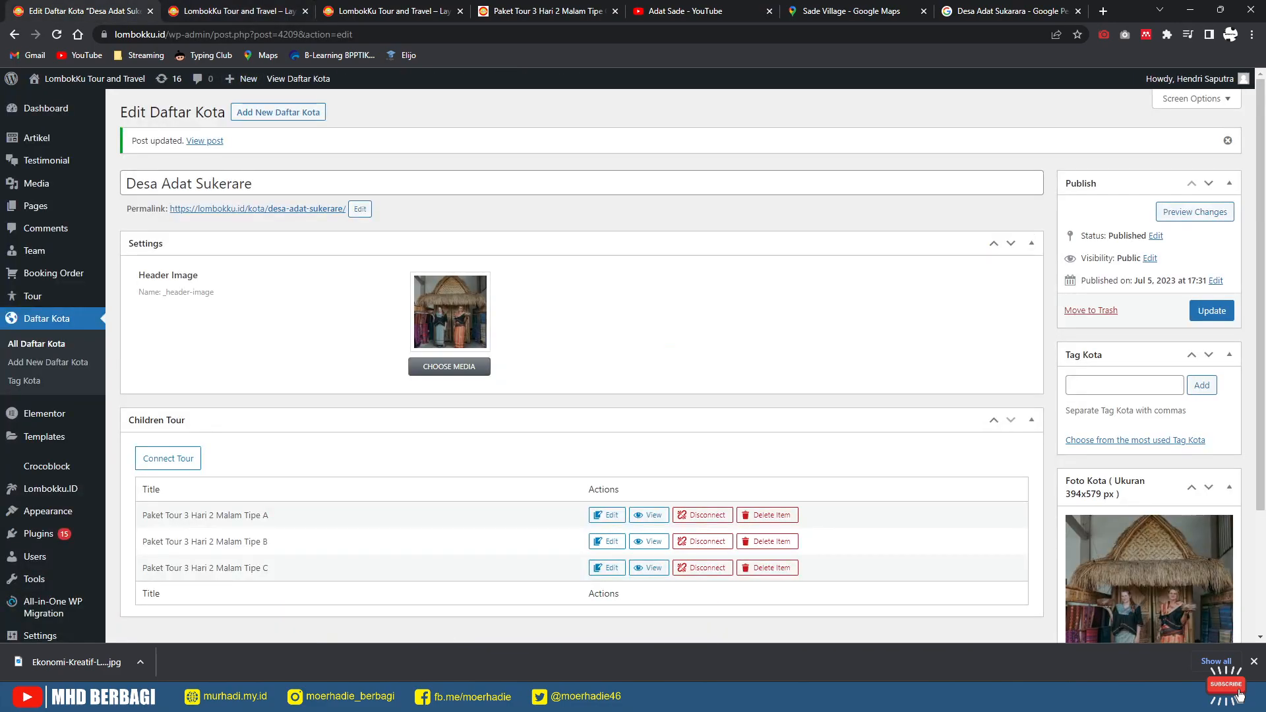
pyautogui.scroll(-3, 1115, 422)
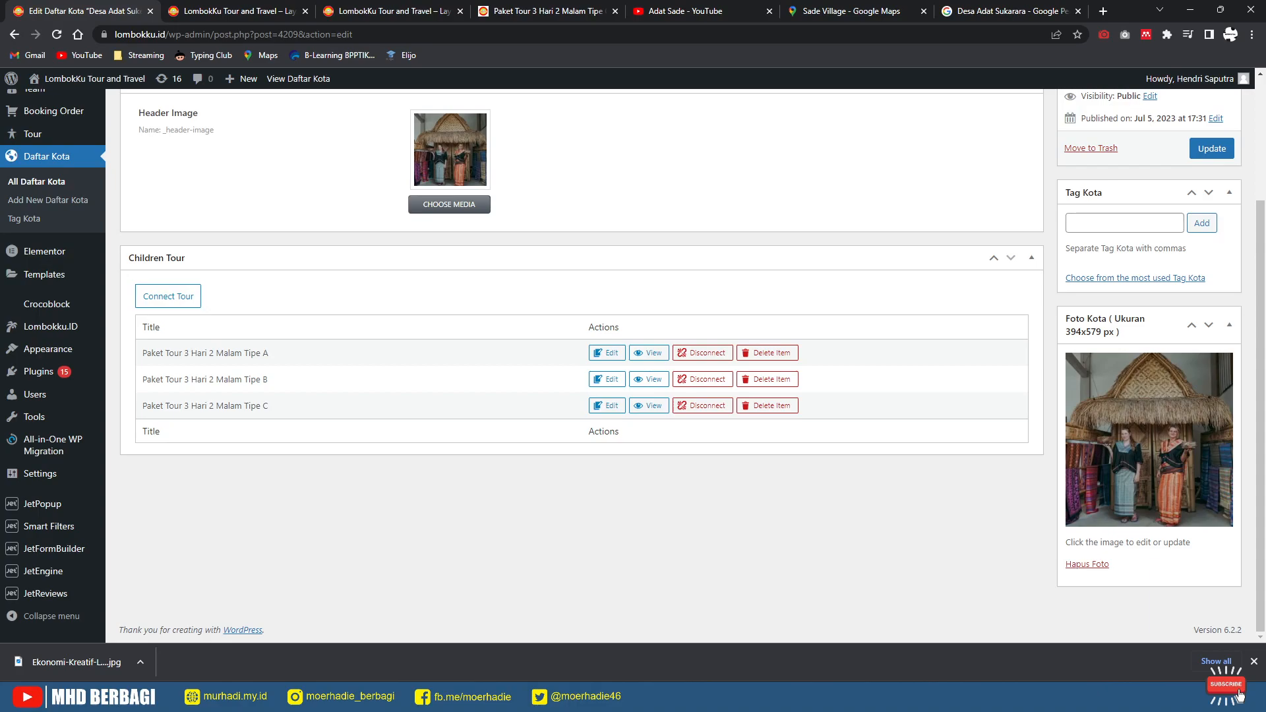
pyautogui.click(851, 11)
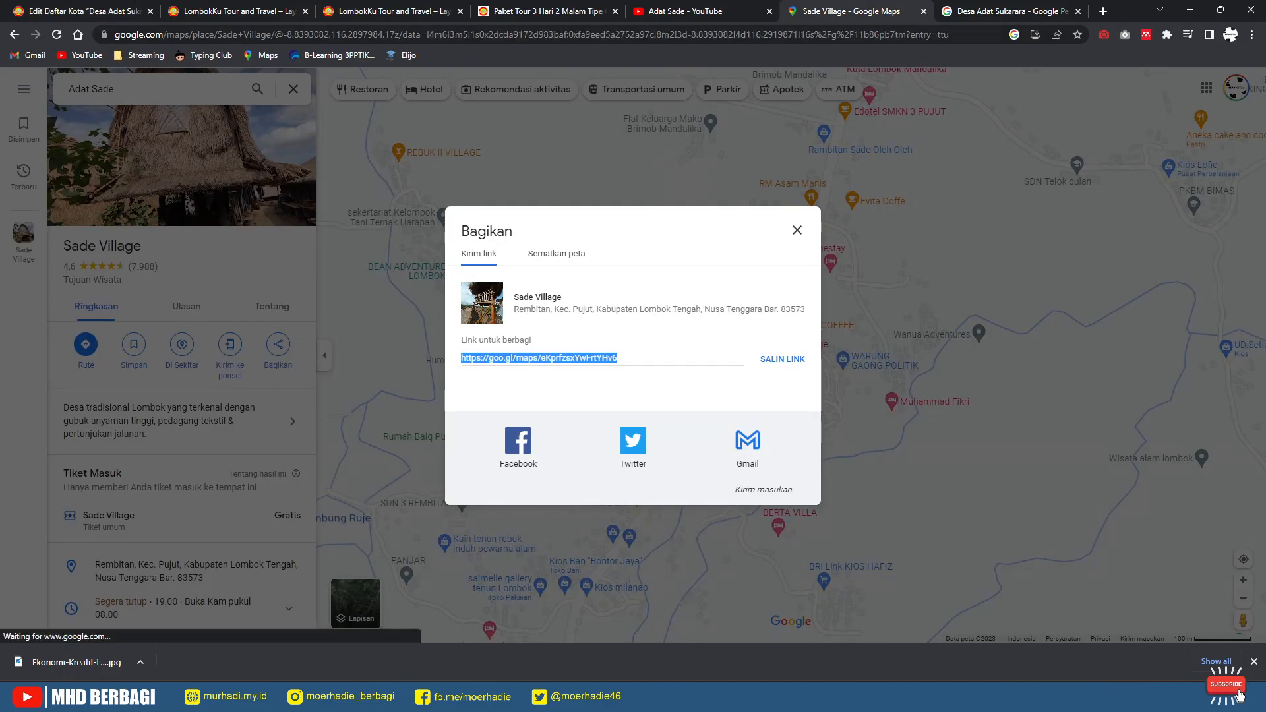
# Step: Search Google for 'image compressor', then 'image resizer', and open the imageresizer.com result
pyautogui.click(759, 34)
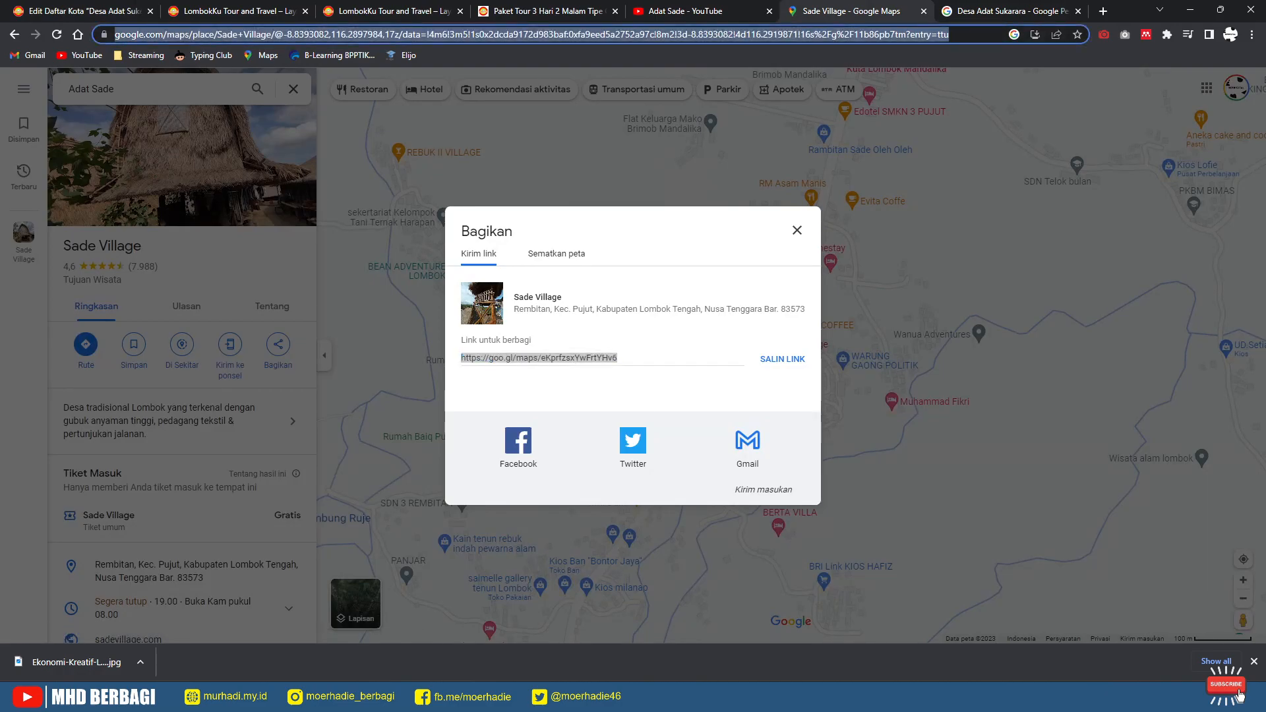
pyautogui.write('im')
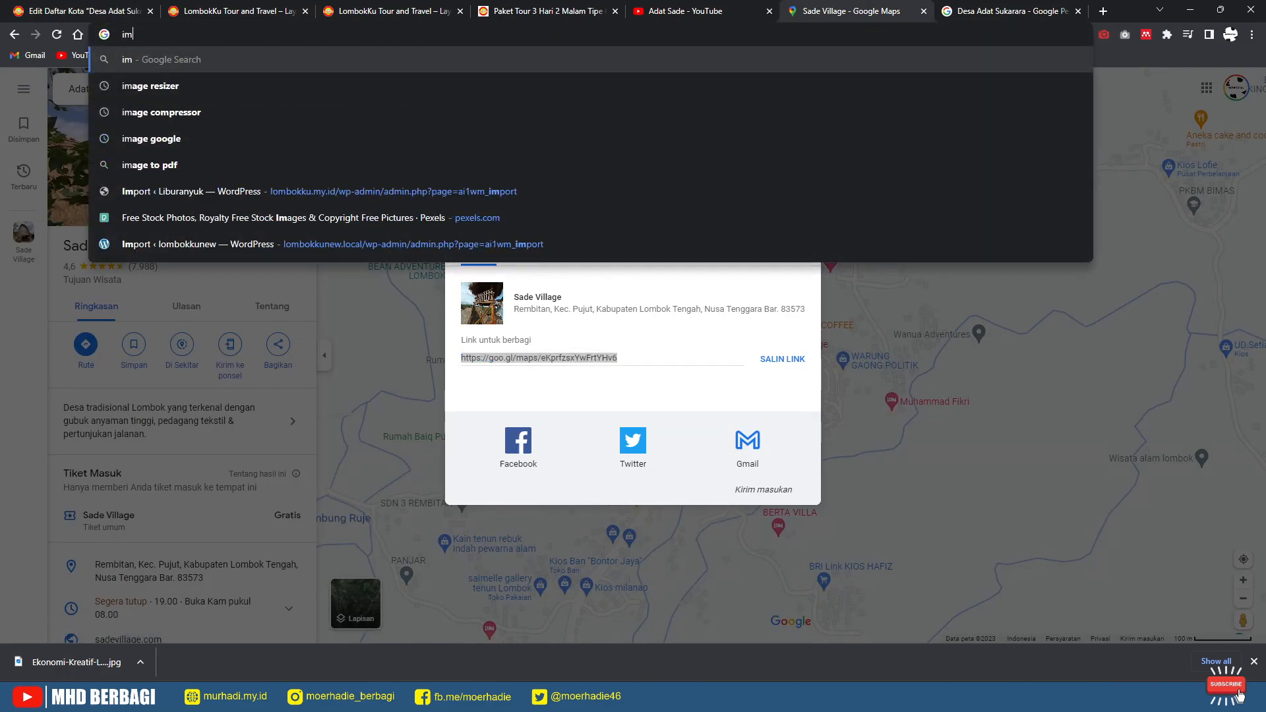
pyautogui.press('Down')
pyautogui.press('Down')
pyautogui.press('Return')
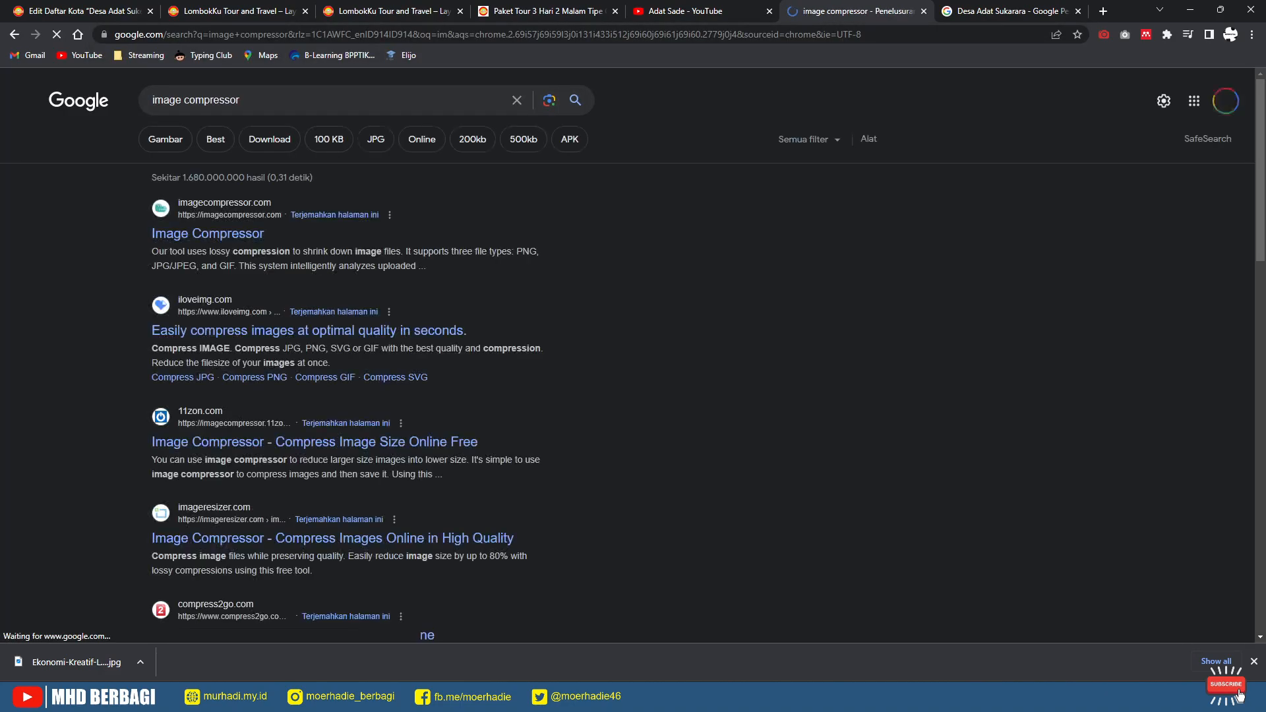
pyautogui.moveTo(246, 101); pyautogui.dragTo(149, 100)
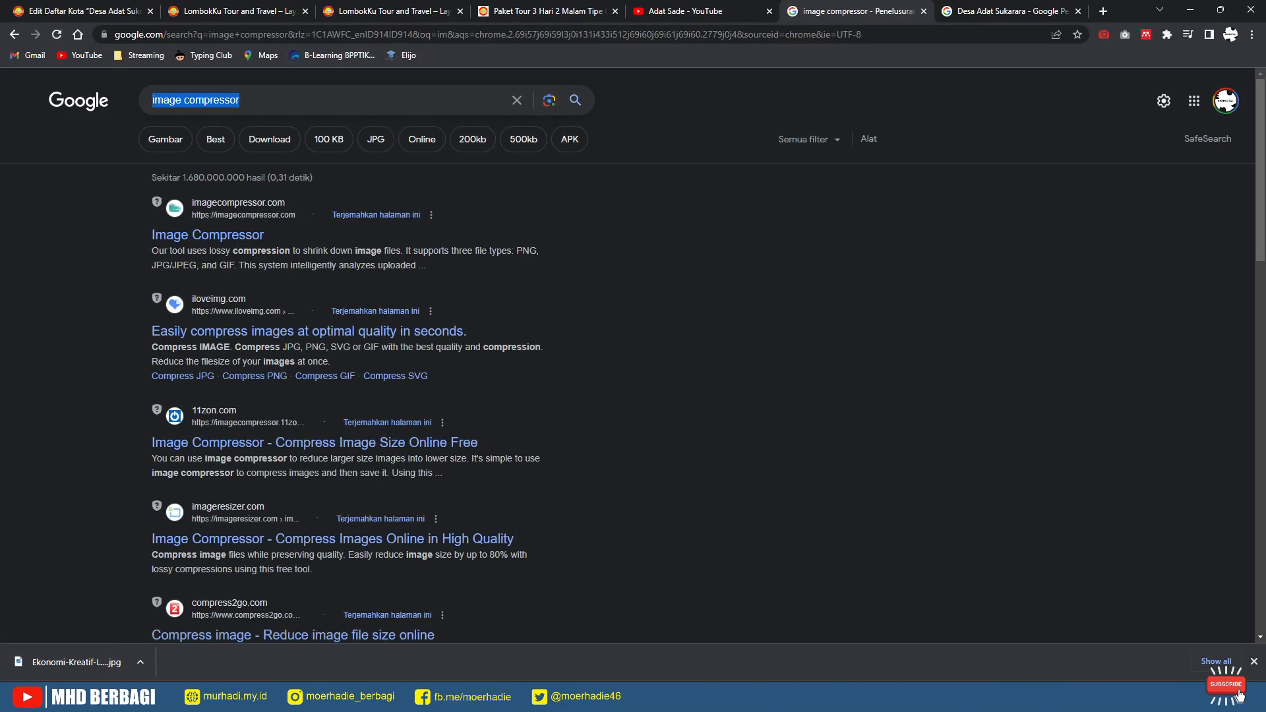
pyautogui.write('image')
pyautogui.press('Down')
pyautogui.press('Down')
pyautogui.press('Return')
pyautogui.click(312, 233)
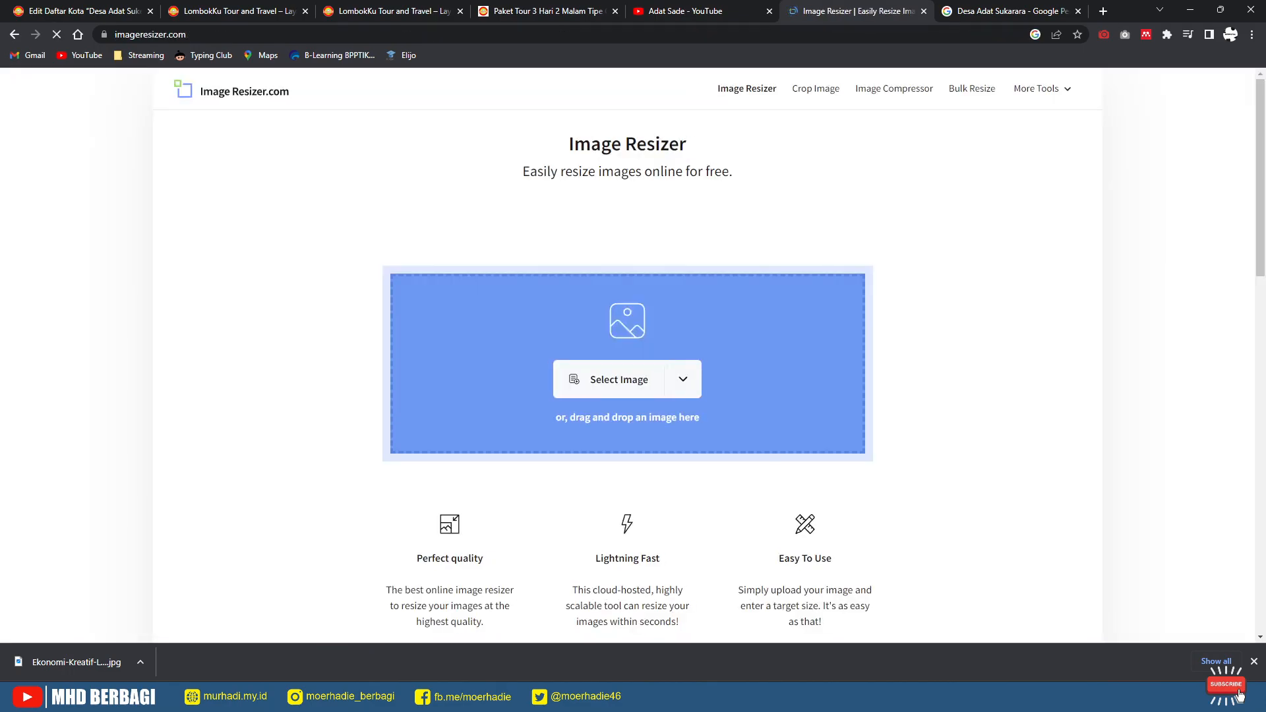
# Step: Upload the downloaded Ekonomi-Kreatif-Loteng photo to the resizer, check the required size, and switch to Crop
pyautogui.moveTo(76, 662); pyautogui.dragTo(613, 376)
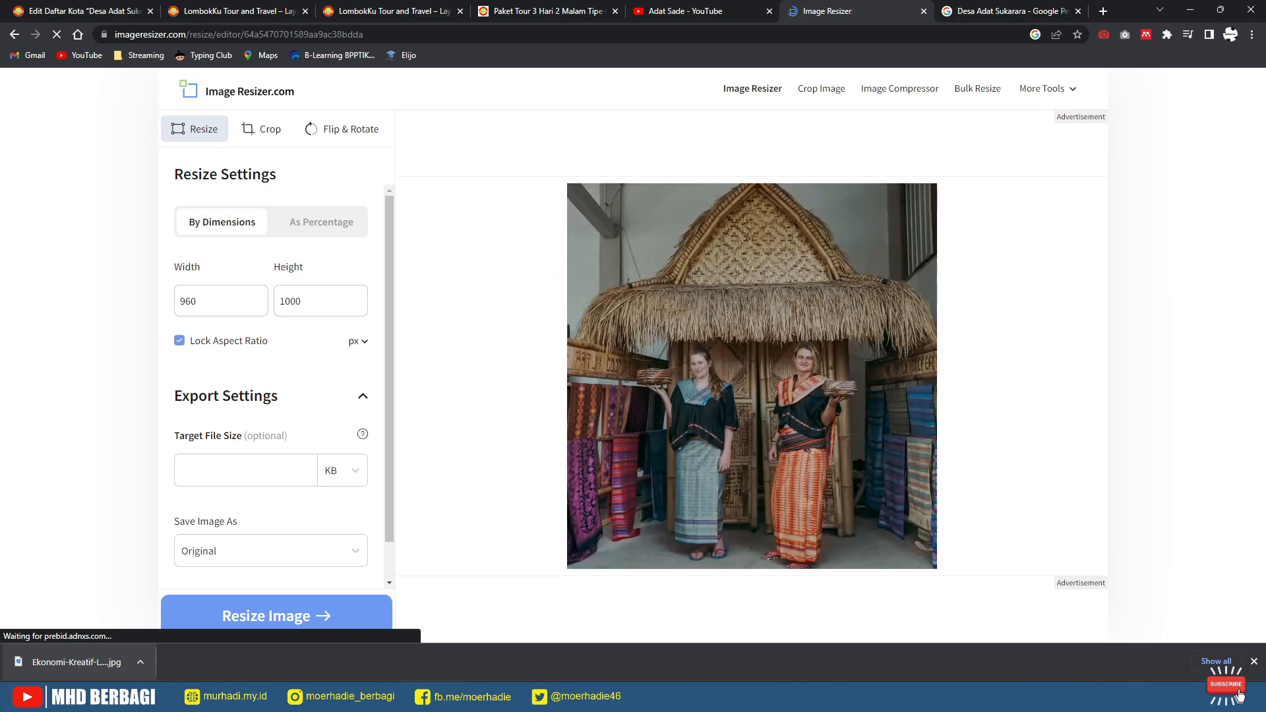
pyautogui.hotkey('ctrl', '1')
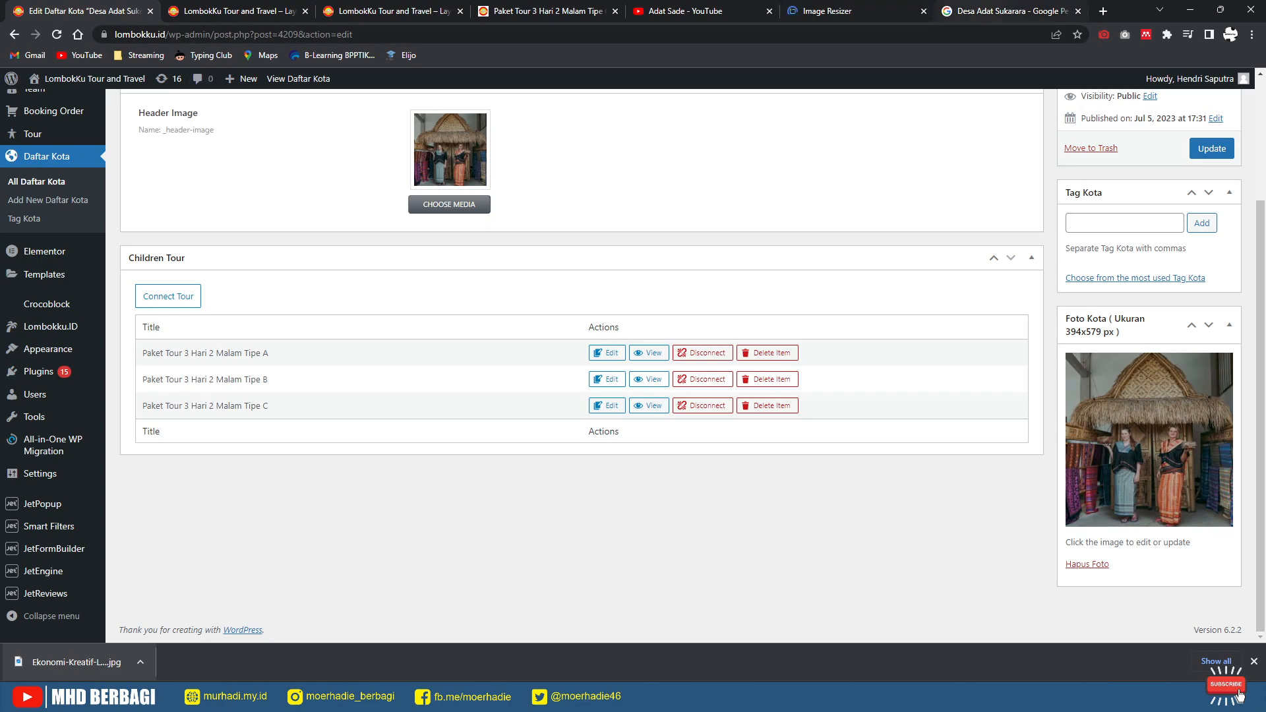
pyautogui.hotkey('ctrl', '6')
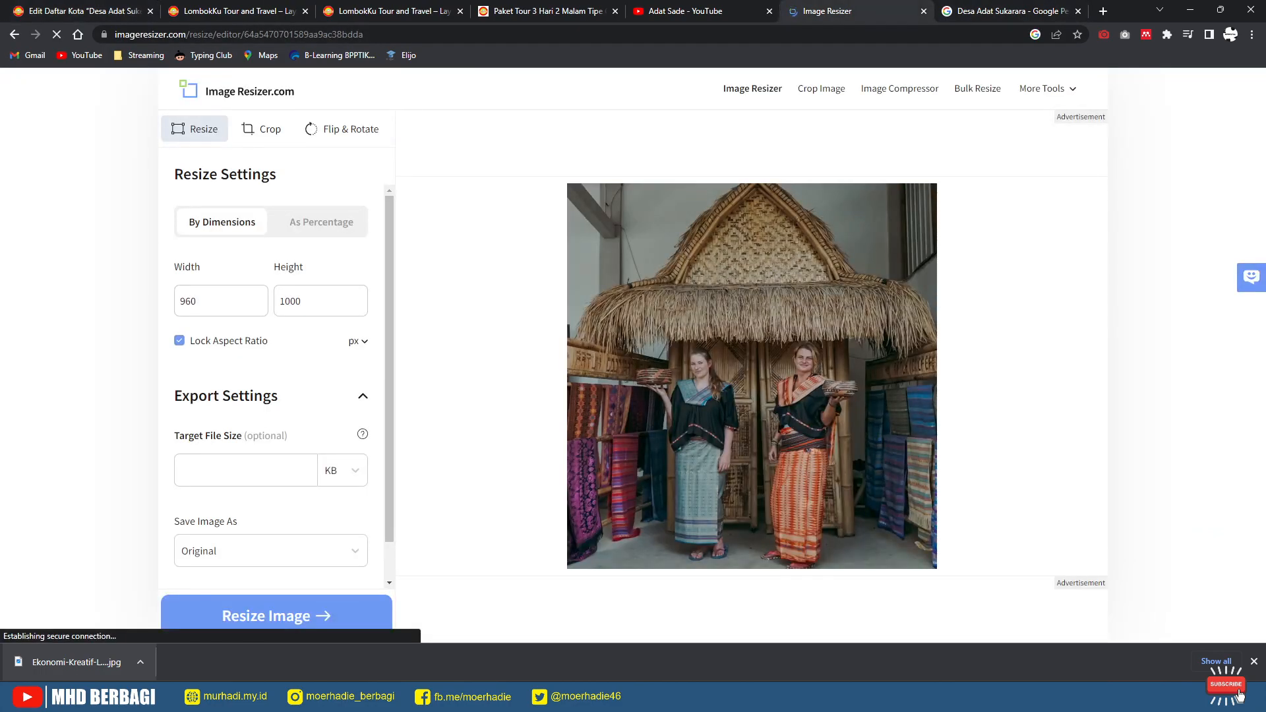
pyautogui.click(262, 129)
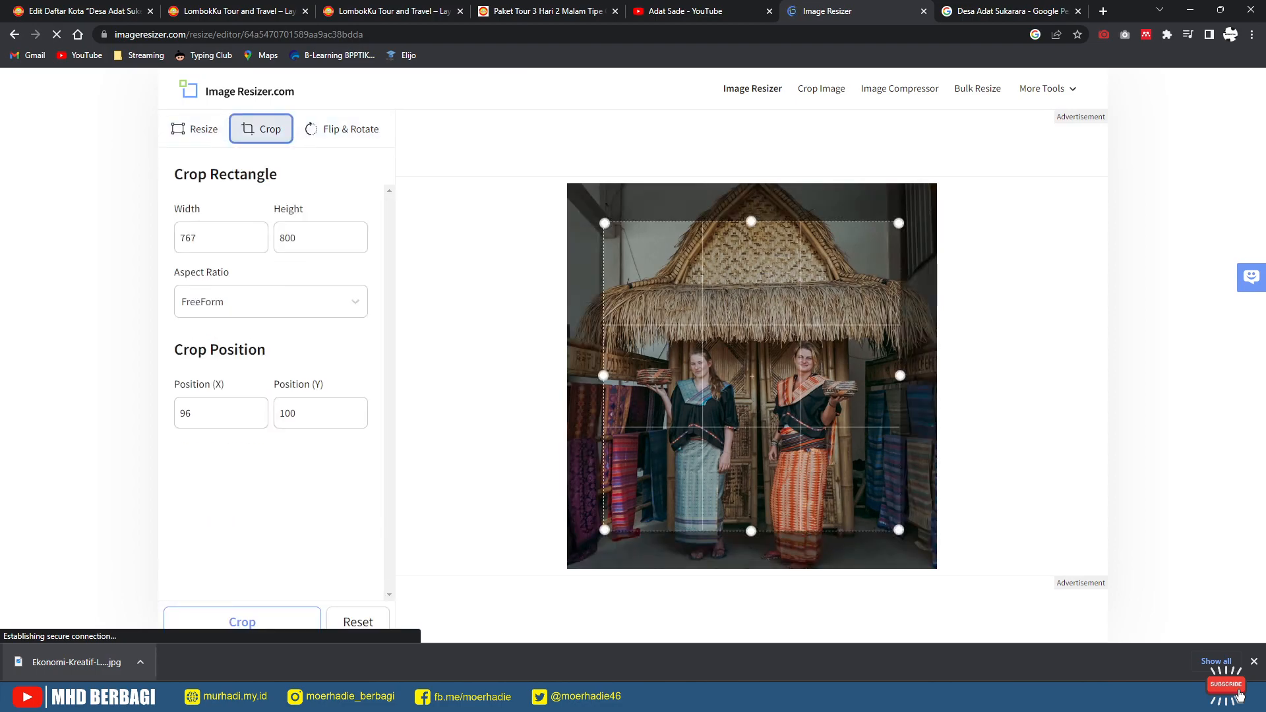
# Step: Enter an initial 579 × 579 crop size after checking the required photo size in WordPress
pyautogui.hotkey('ctrl', '1')
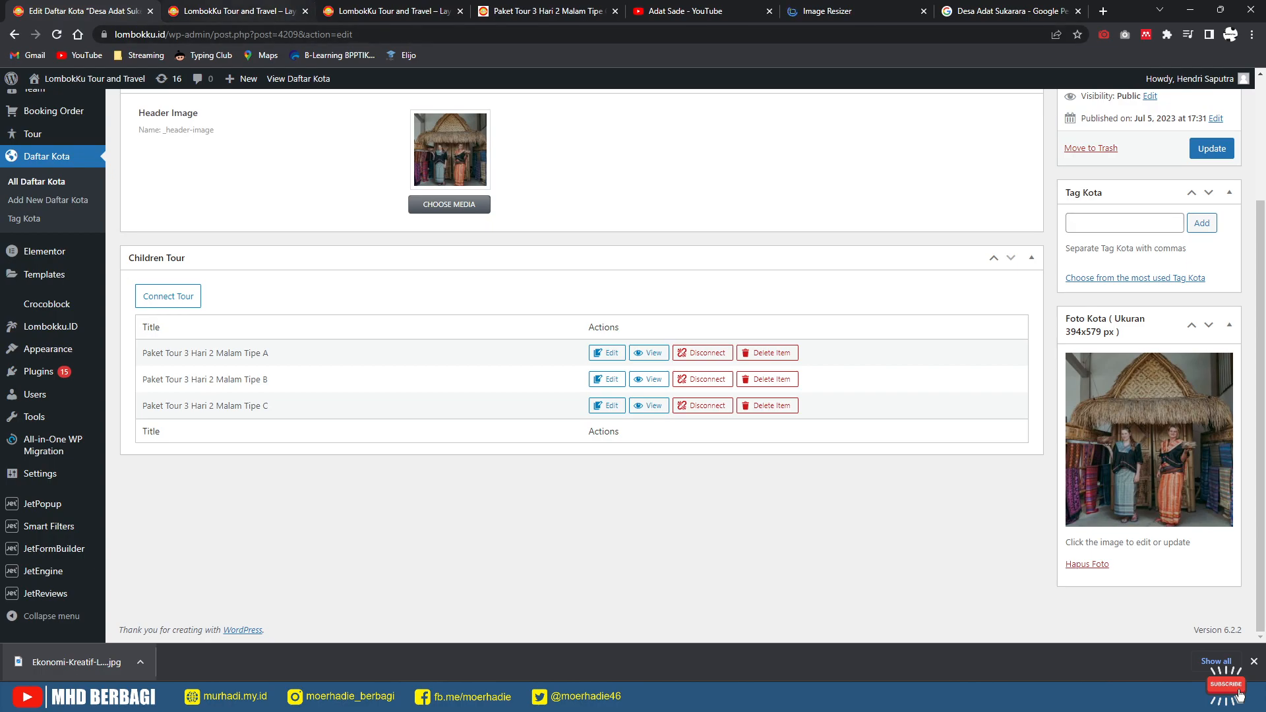
pyautogui.hotkey('ctrl', '6')
pyautogui.press('Tab')
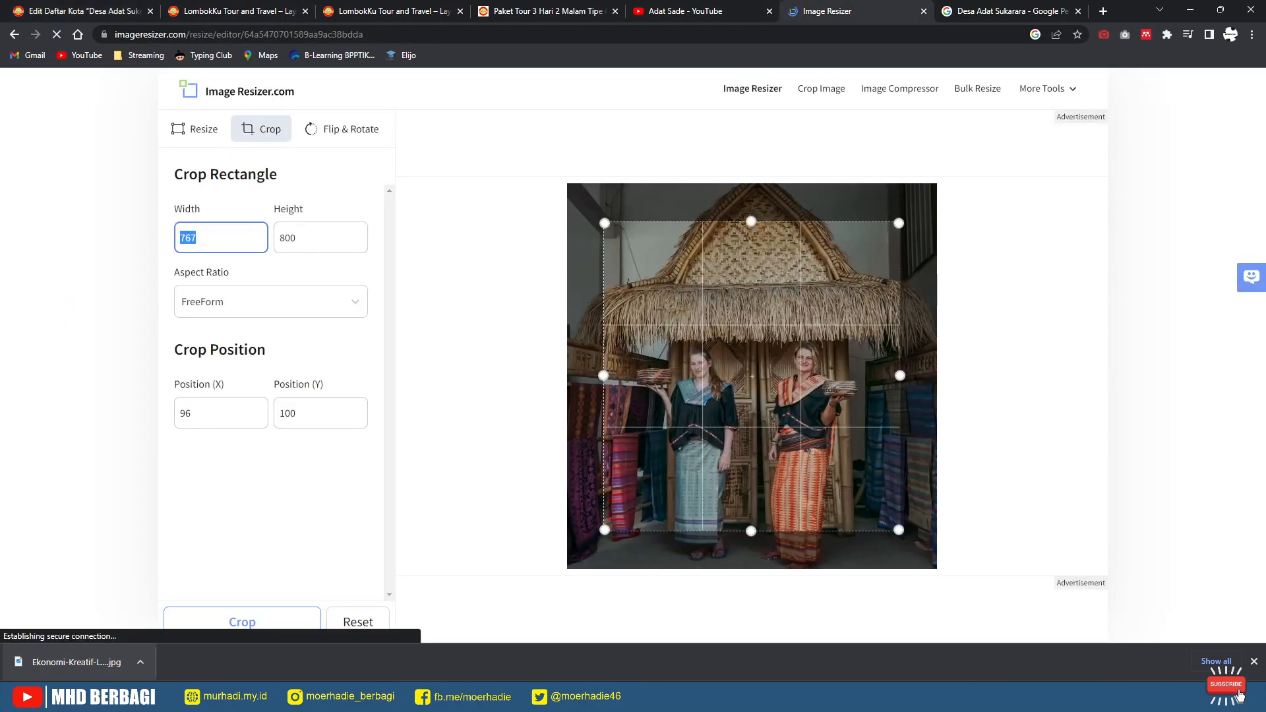
pyautogui.write('394')
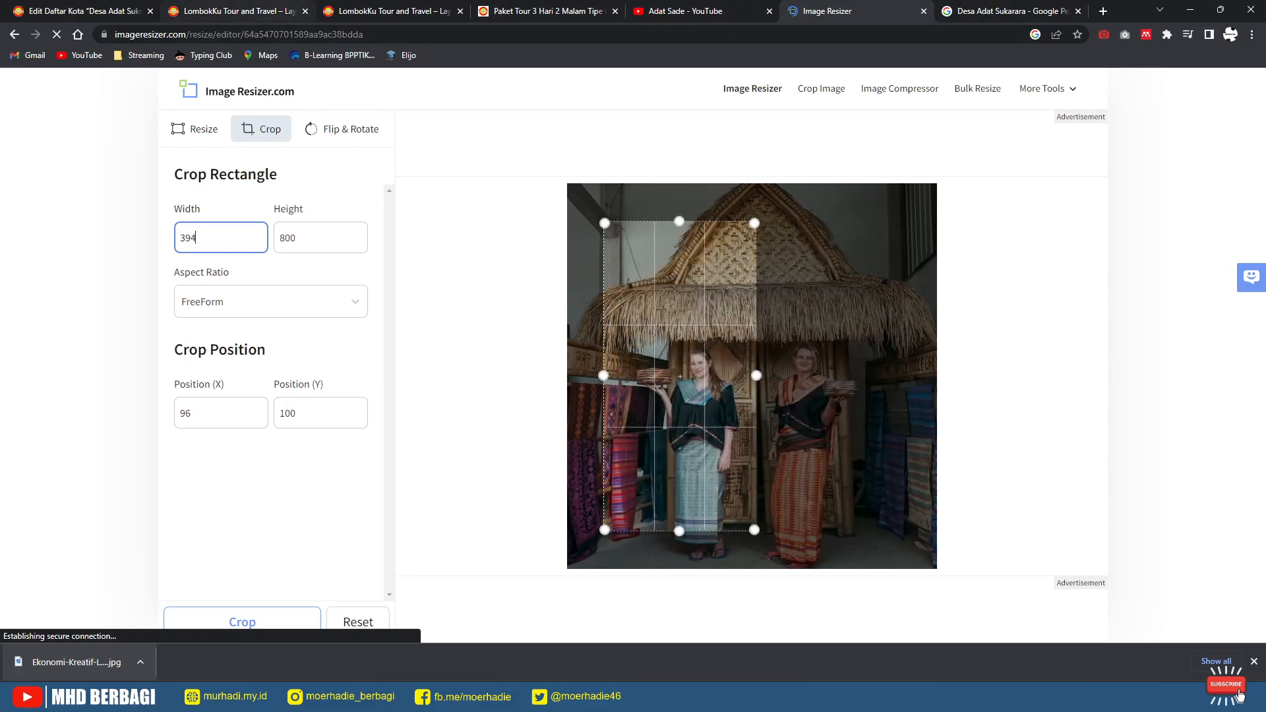
pyautogui.hotkey('ctrl', '2')
pyautogui.scroll(-3, 633, 396)
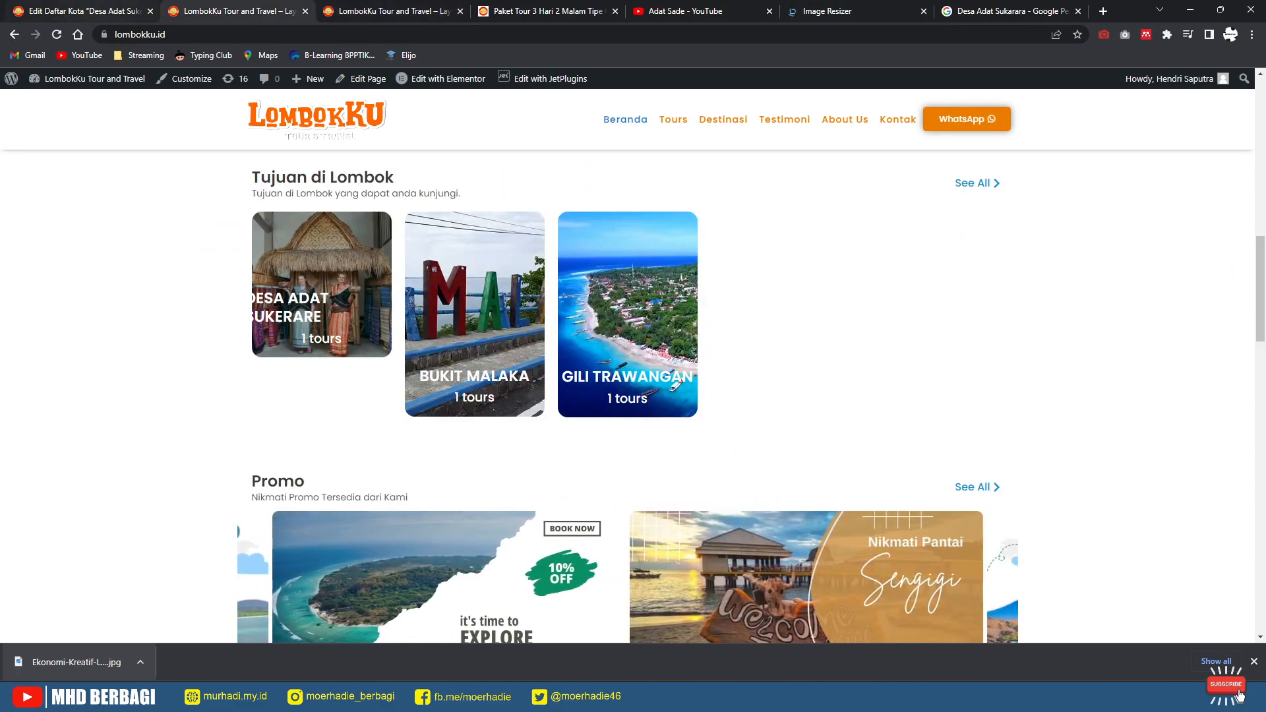
pyautogui.hotkey('ctrl', '1')
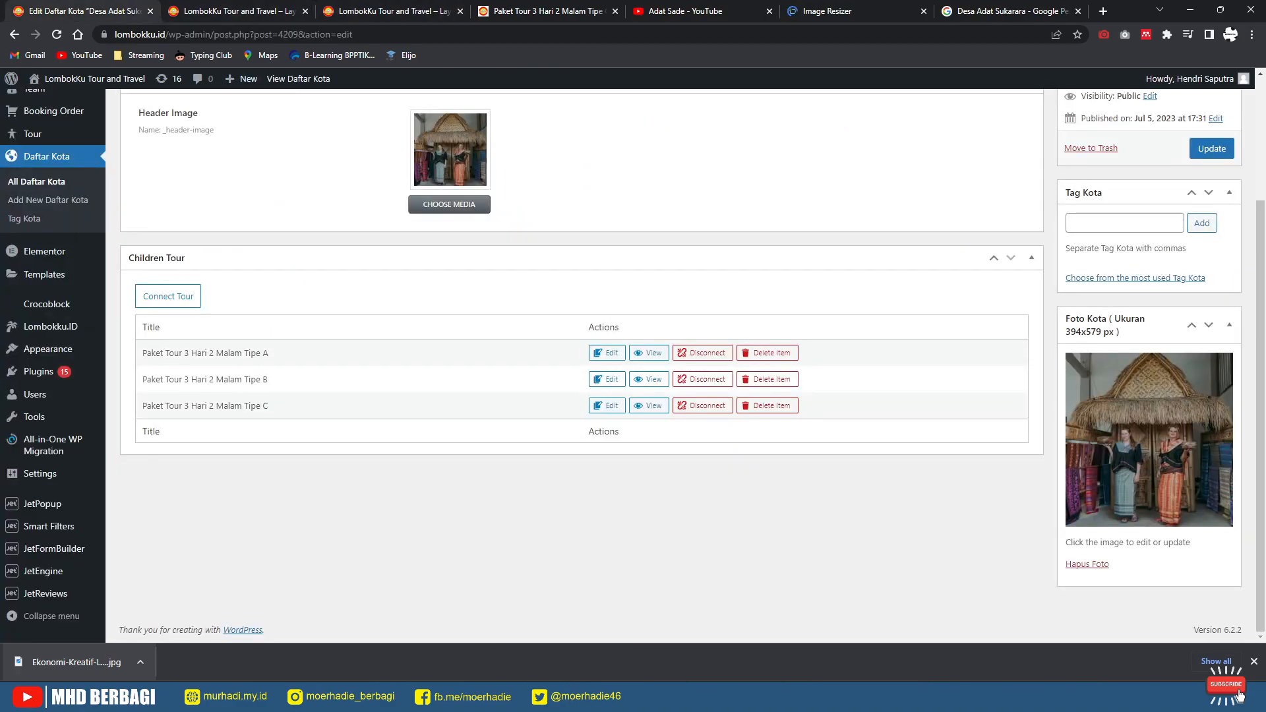
pyautogui.hotkey('ctrl', '6')
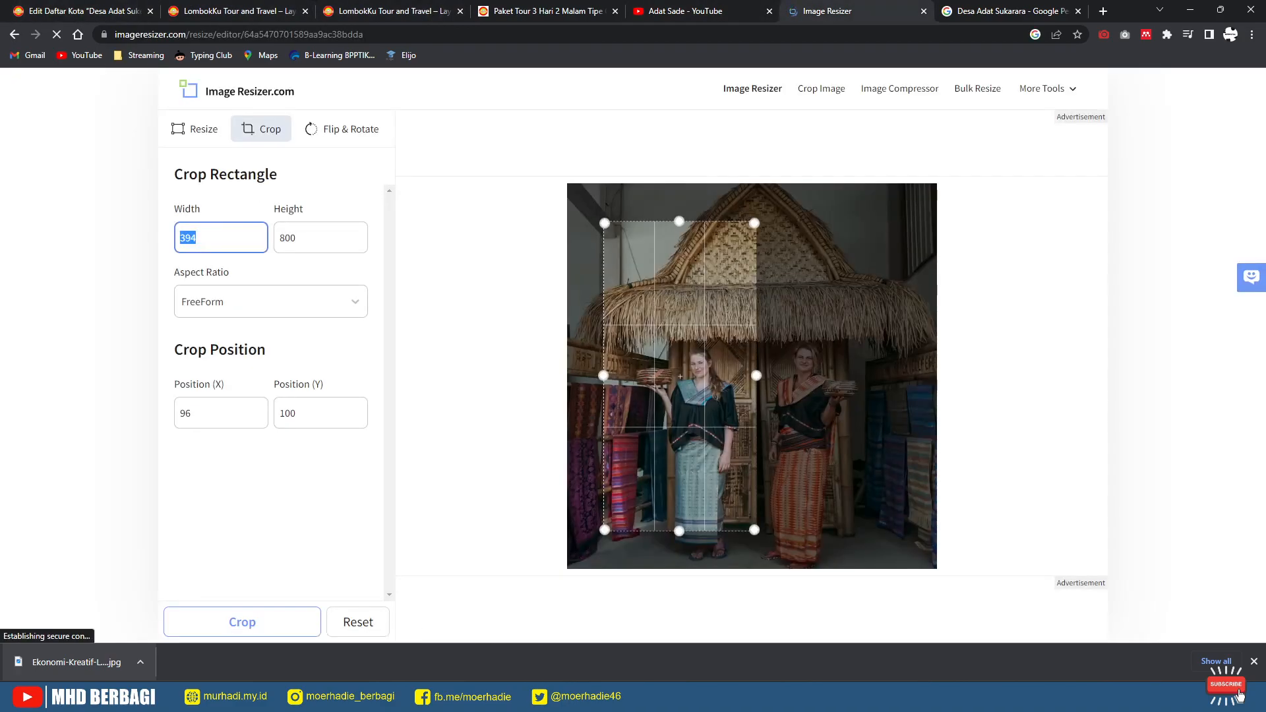
pyautogui.write('0')
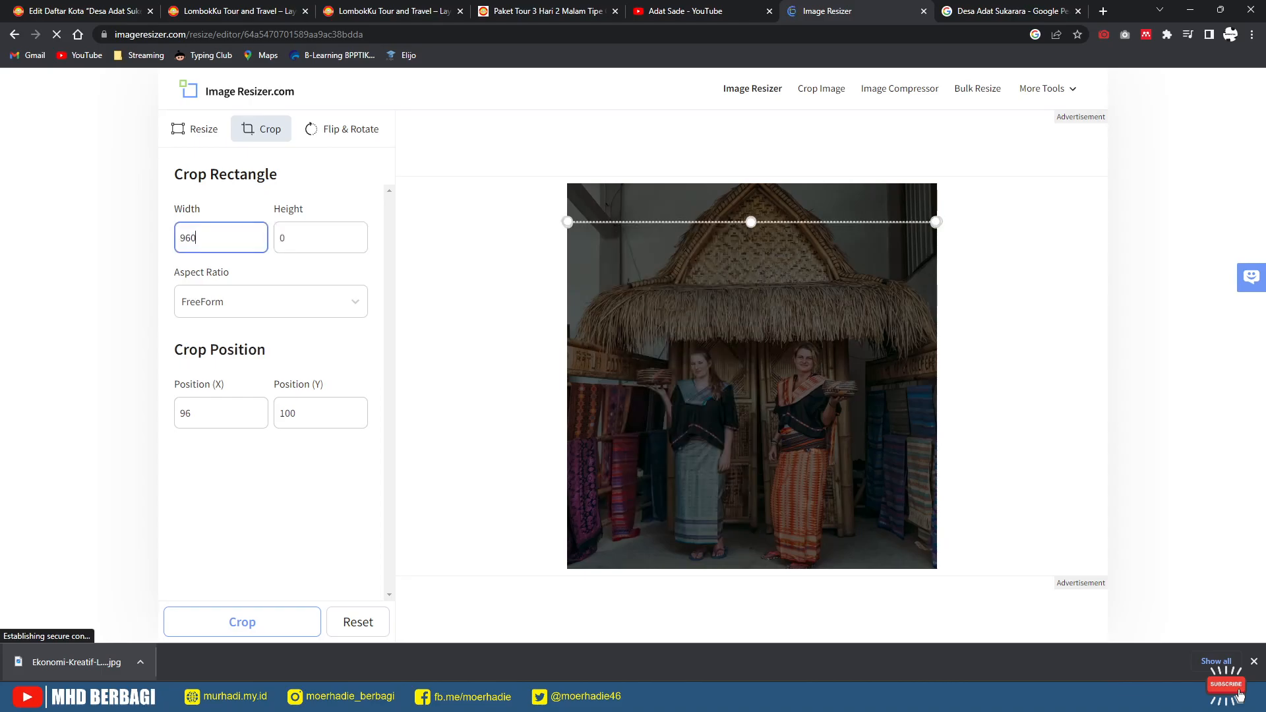
pyautogui.press('Tab')
pyautogui.hotkey('shift', 'Tab')
pyautogui.write('5')
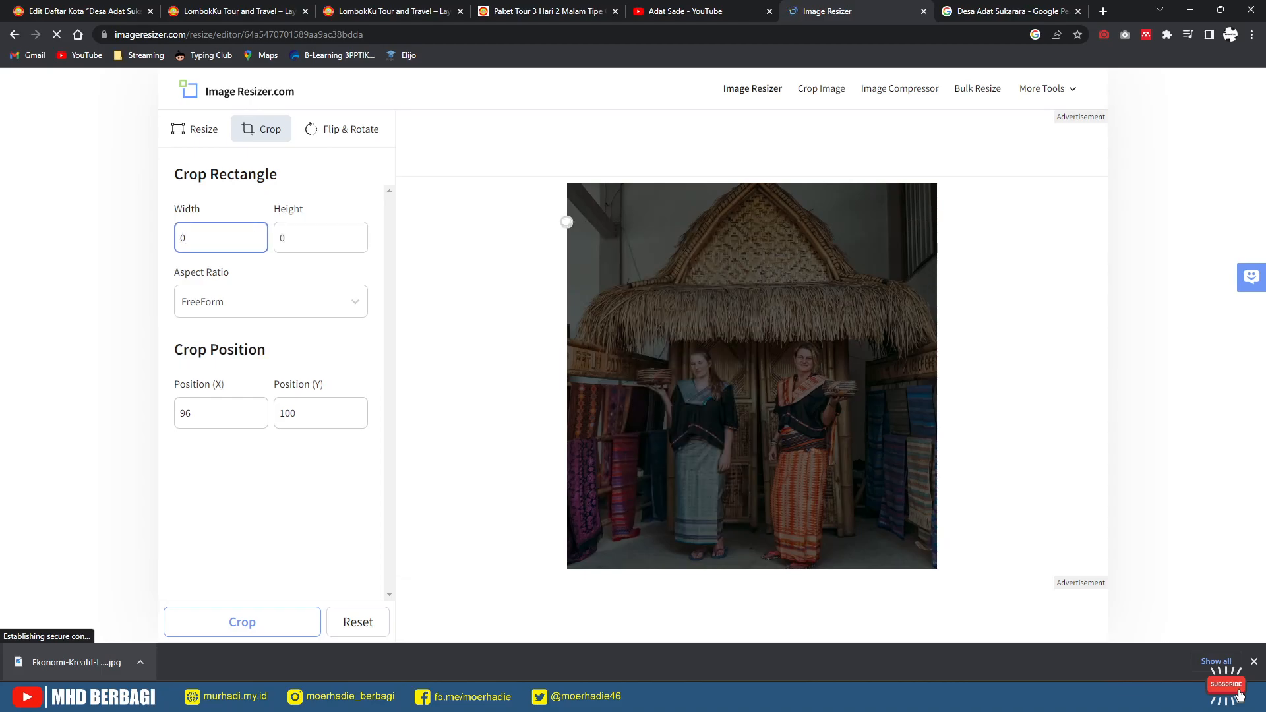
pyautogui.write('79')
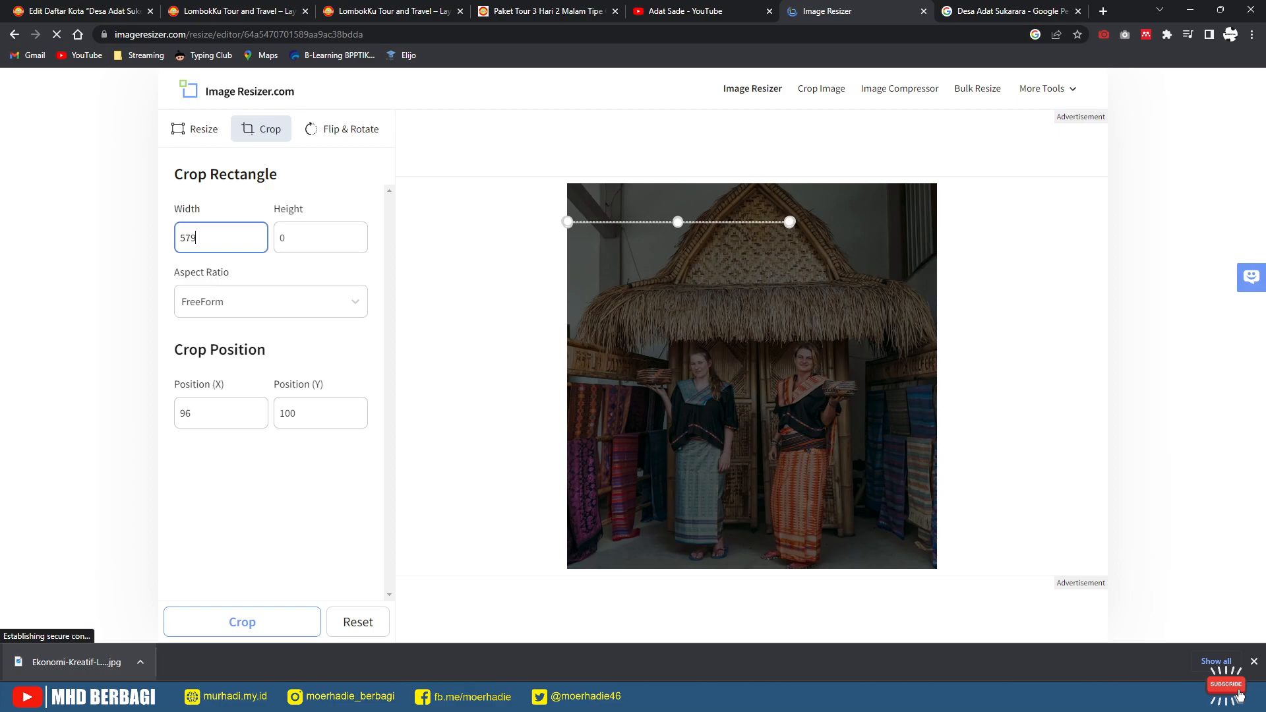
pyautogui.press('Tab')
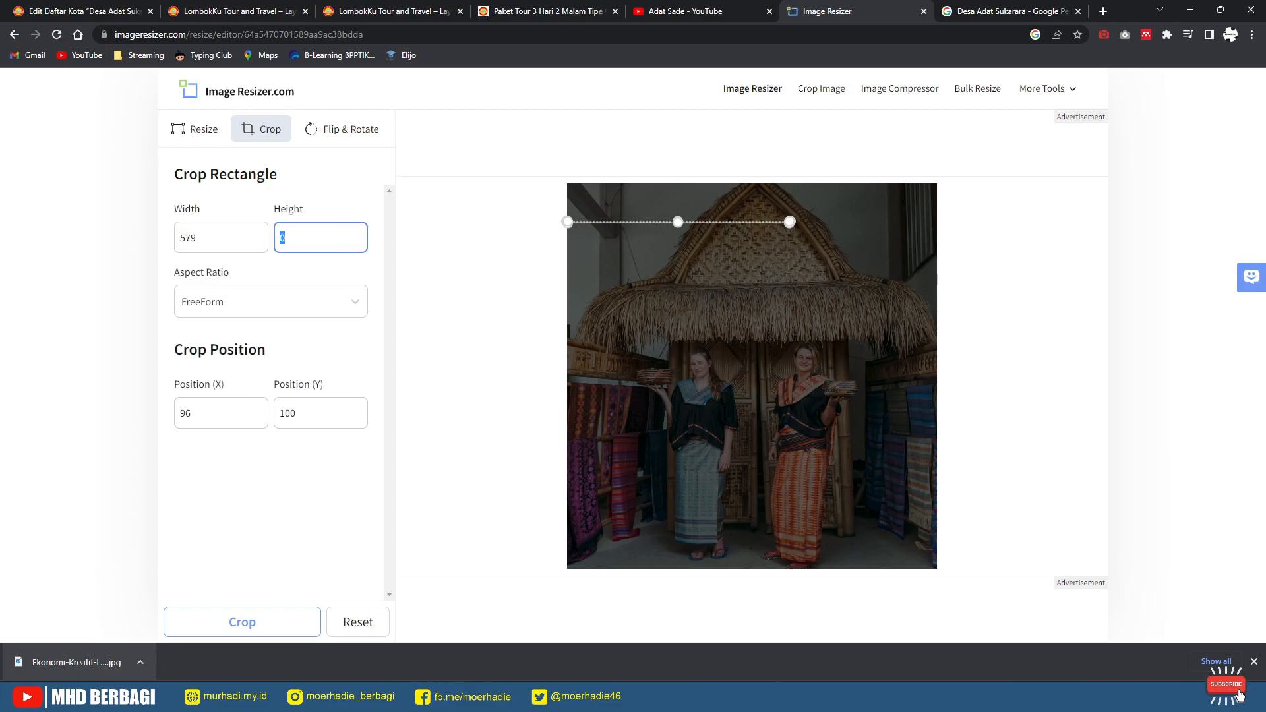
pyautogui.write('579')
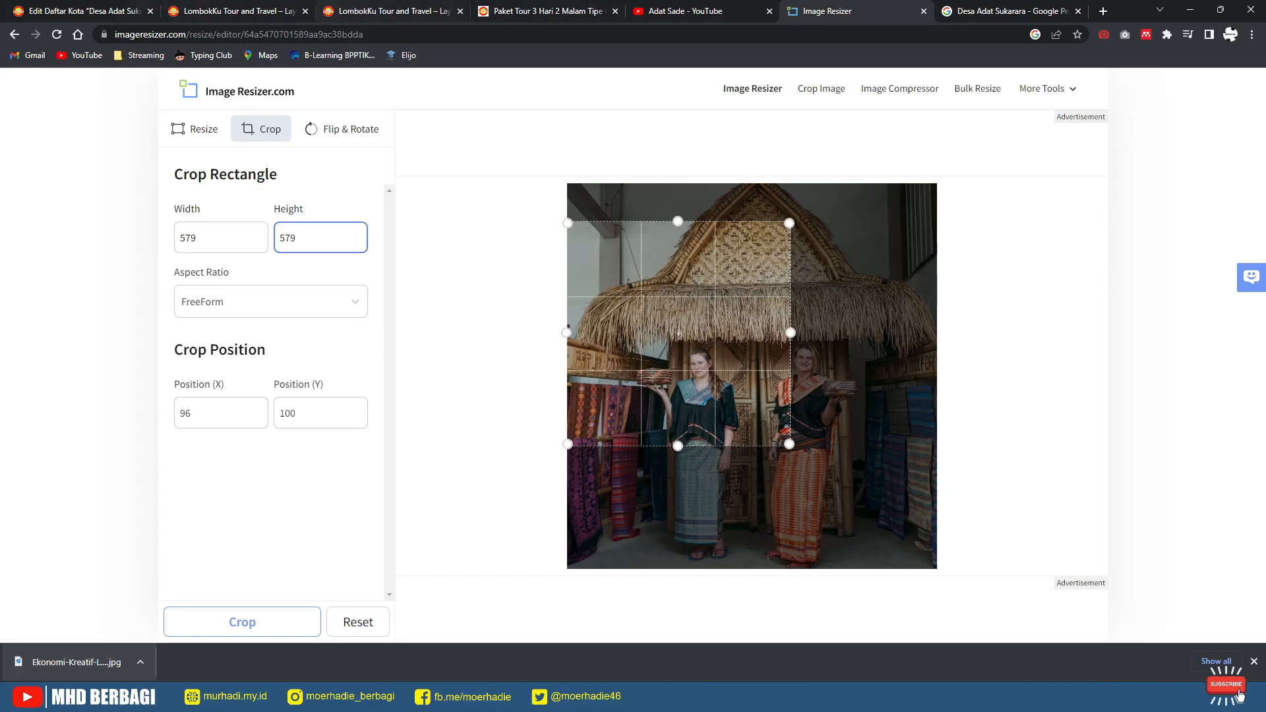
# Step: Widen the crop to 594, then 666, and position it over the two women at full height
pyautogui.hotkey('ctrl', '1')
pyautogui.hotkey('ctrl', '6')
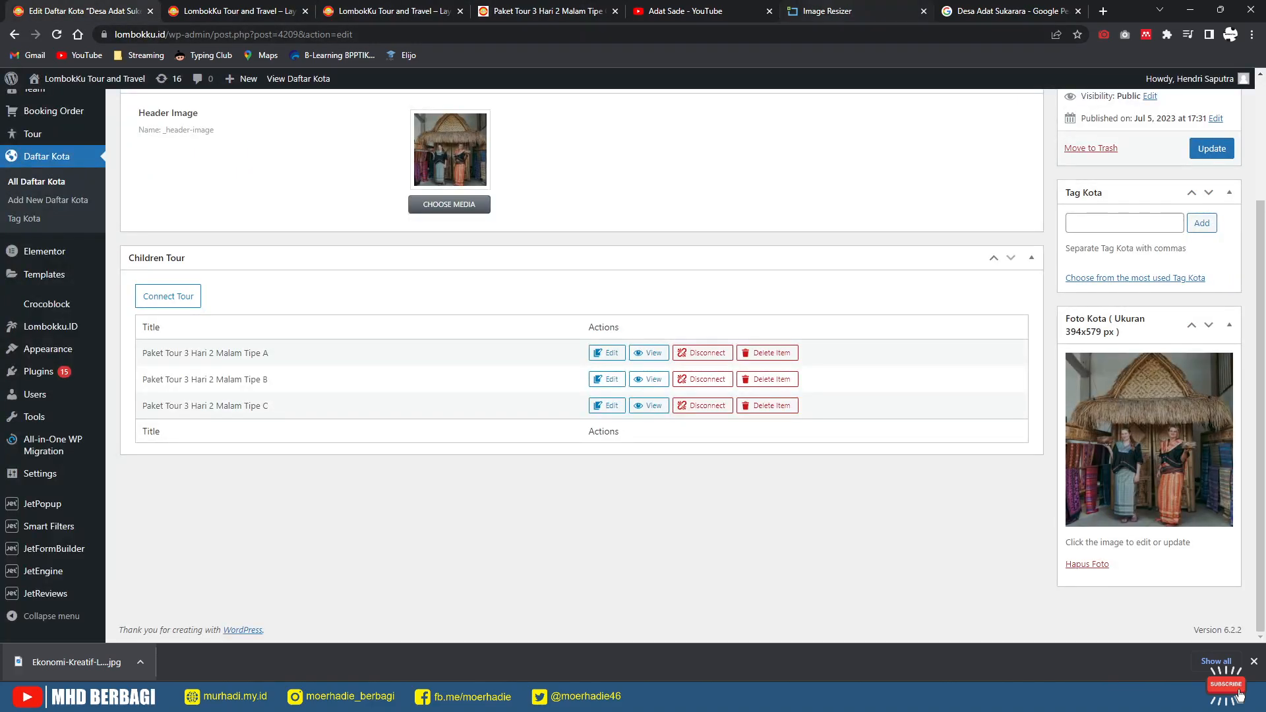
pyautogui.hotkey('shift', 'Tab')
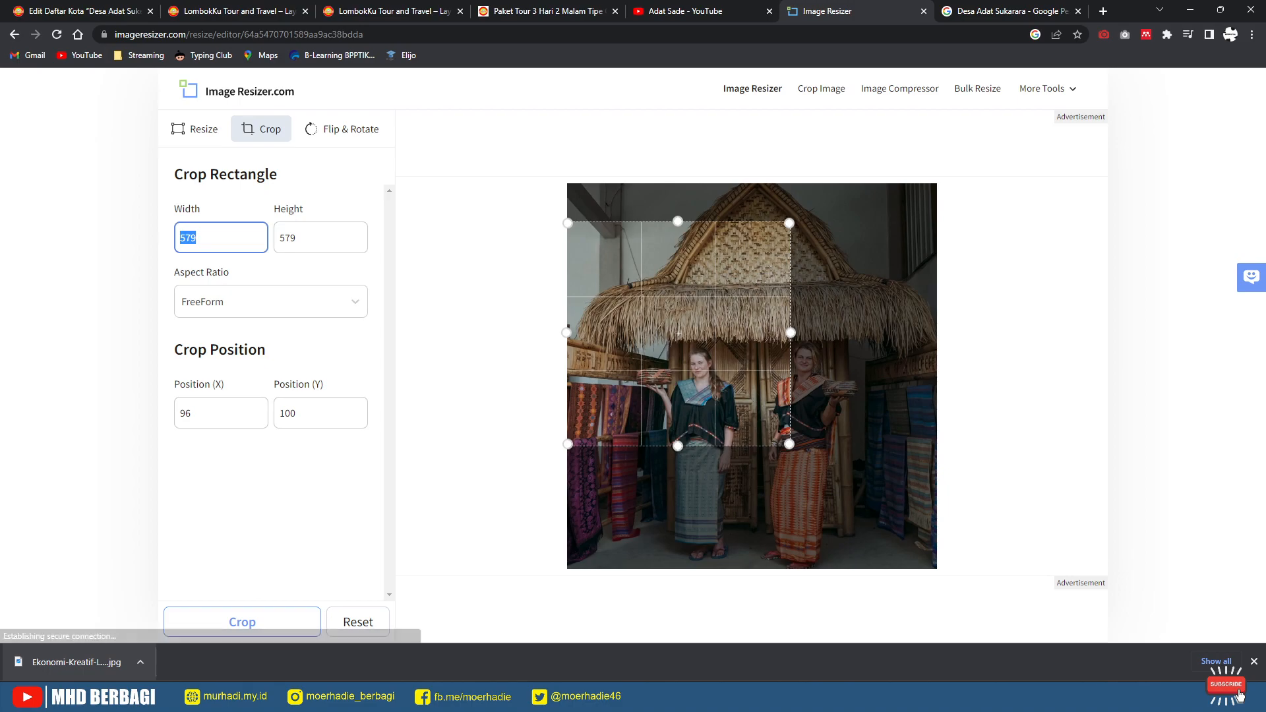
pyautogui.write('394')
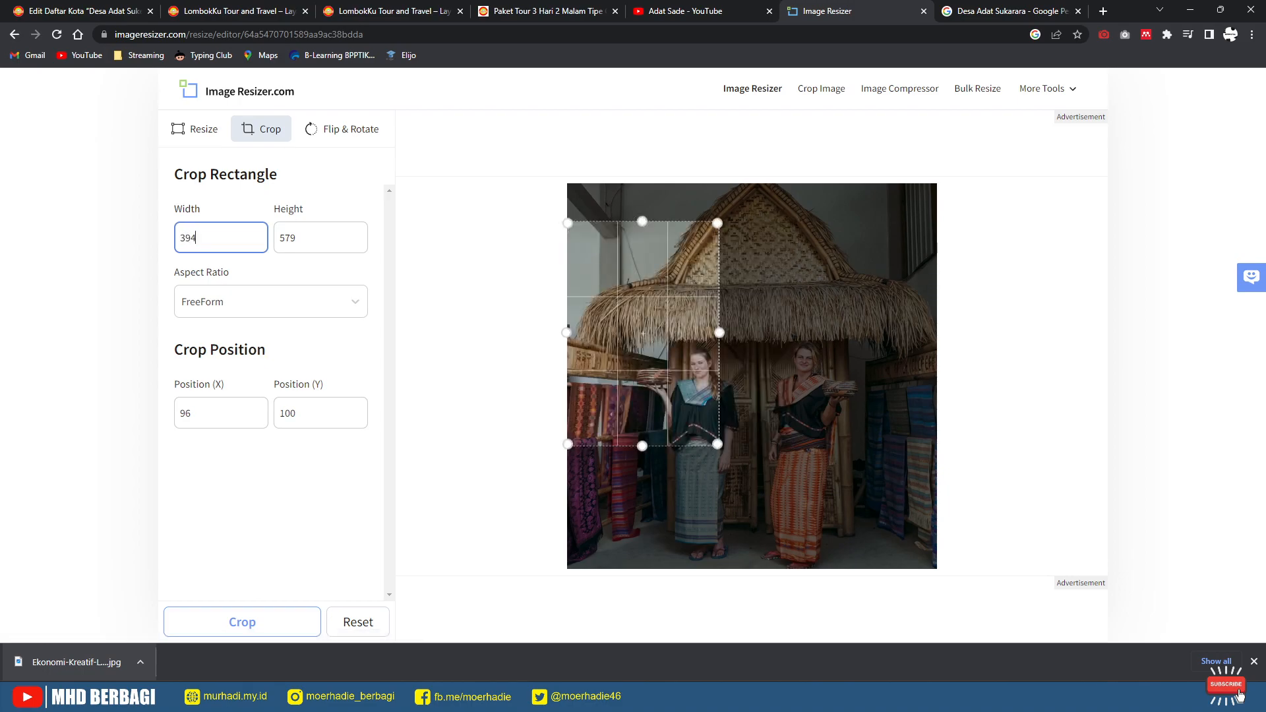
pyautogui.press('BackSpace')
pyautogui.press('BackSpace')
pyautogui.press('BackSpace')
pyautogui.write('594')
pyautogui.moveTo(682, 396); pyautogui.dragTo(733, 358)
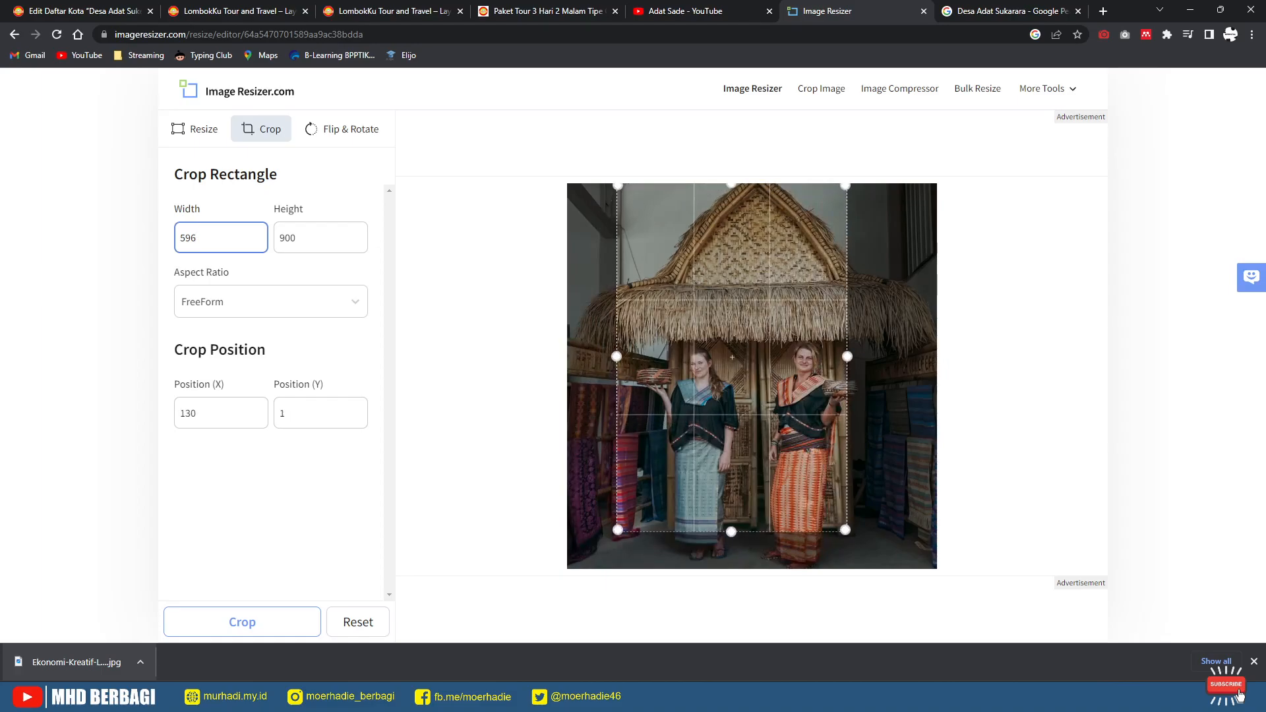
pyautogui.press('BackSpace')
pyautogui.press('BackSpace')
pyautogui.press('BackSpace')
pyautogui.write('666')
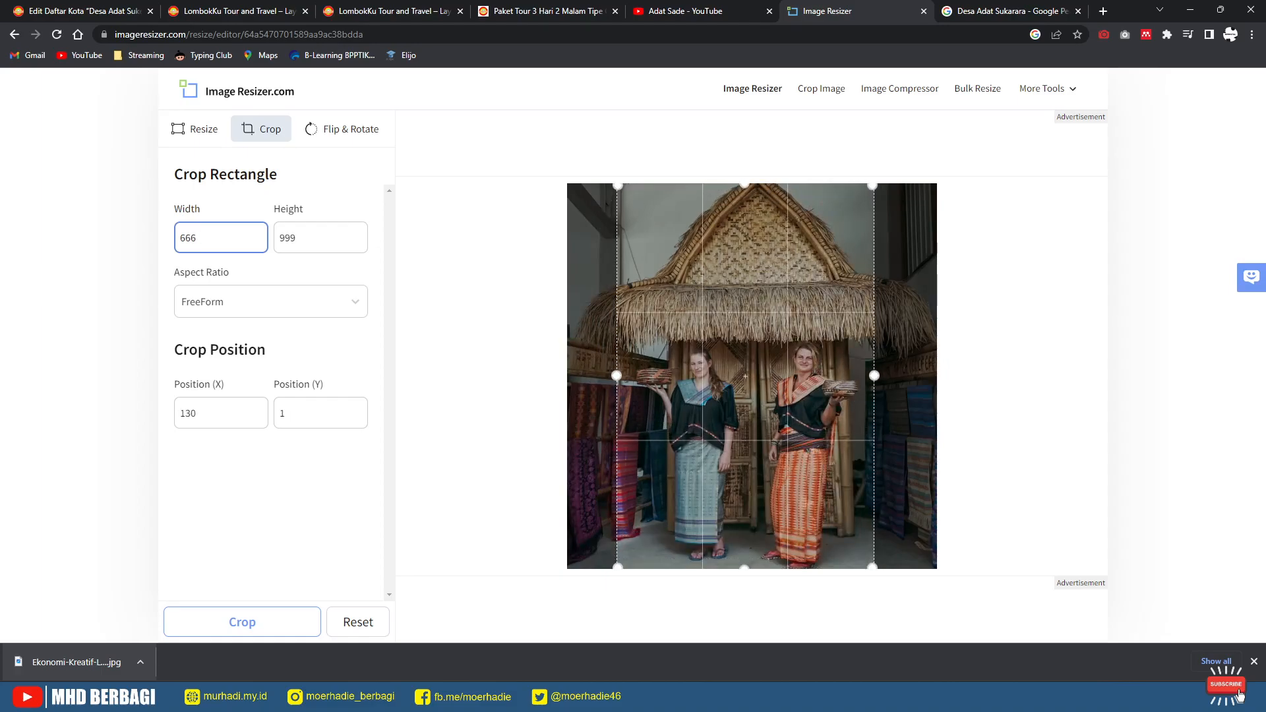
pyautogui.moveTo(873, 185); pyautogui.dragTo(863, 186)
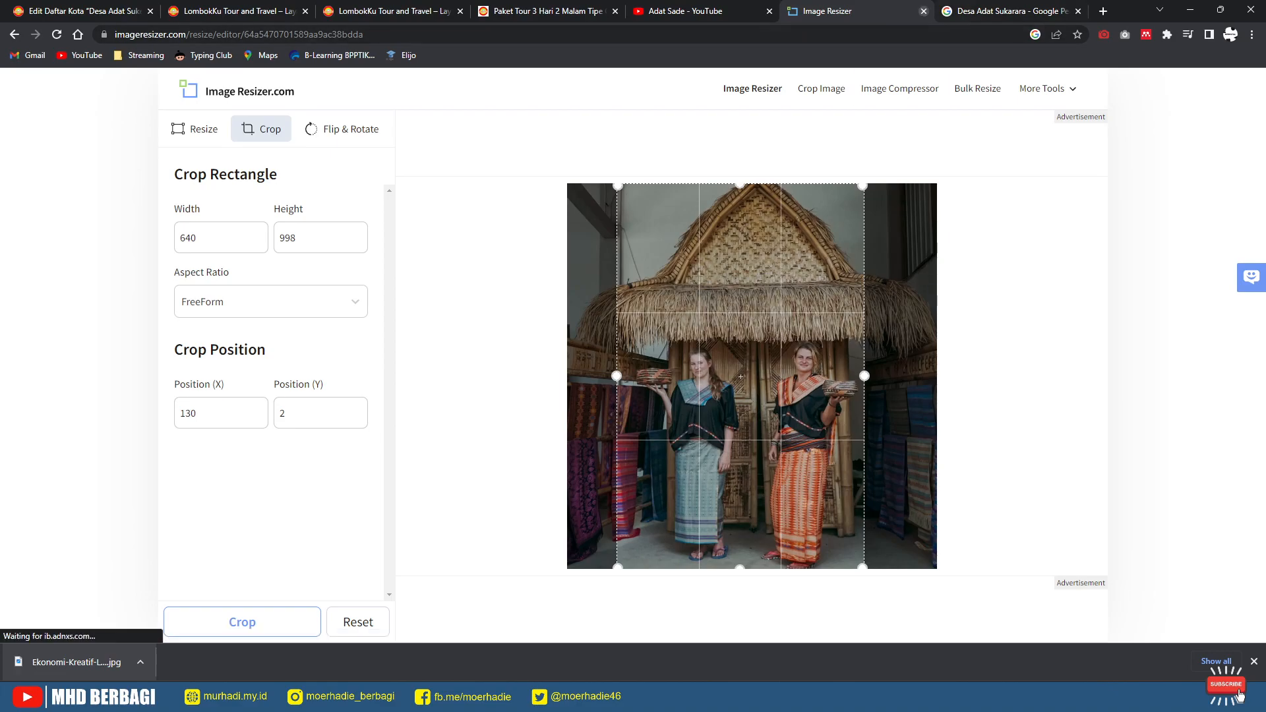
# Step: Change the crop width to 394 and the height to 579 after rechecking the required size
pyautogui.click(82, 12)
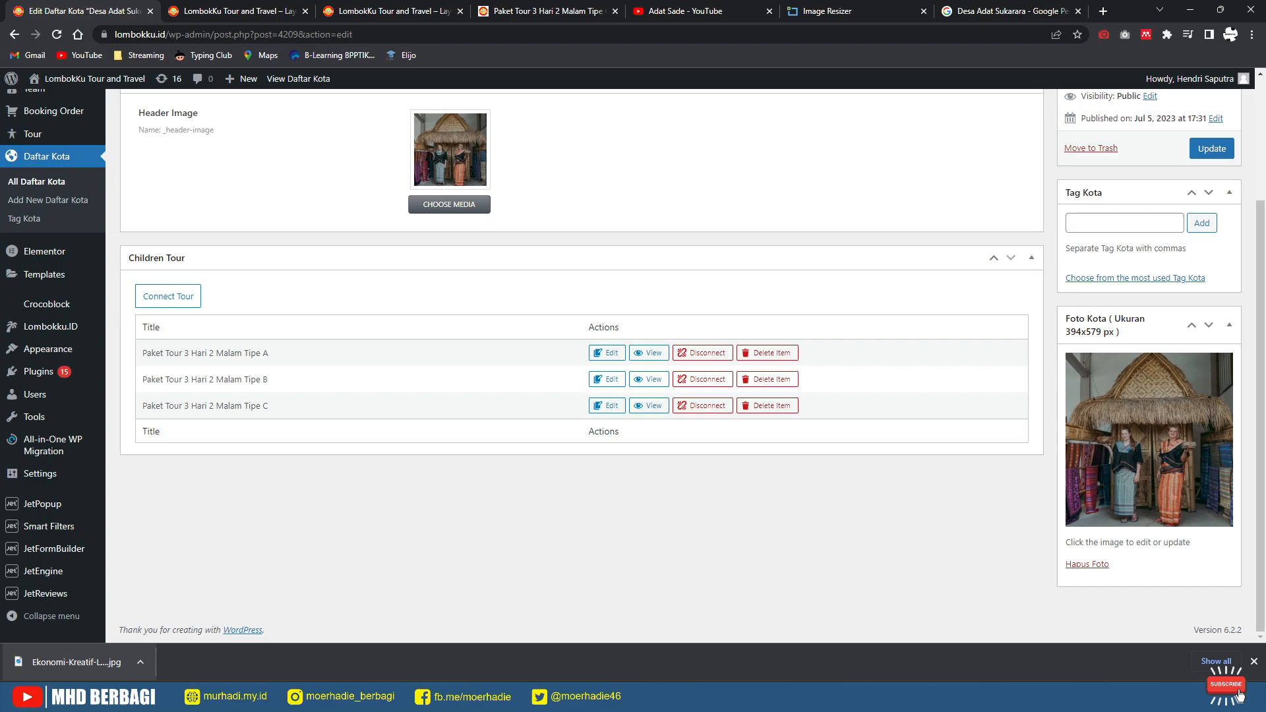
pyautogui.click(857, 11)
pyautogui.moveTo(196, 238); pyautogui.dragTo(163, 238)
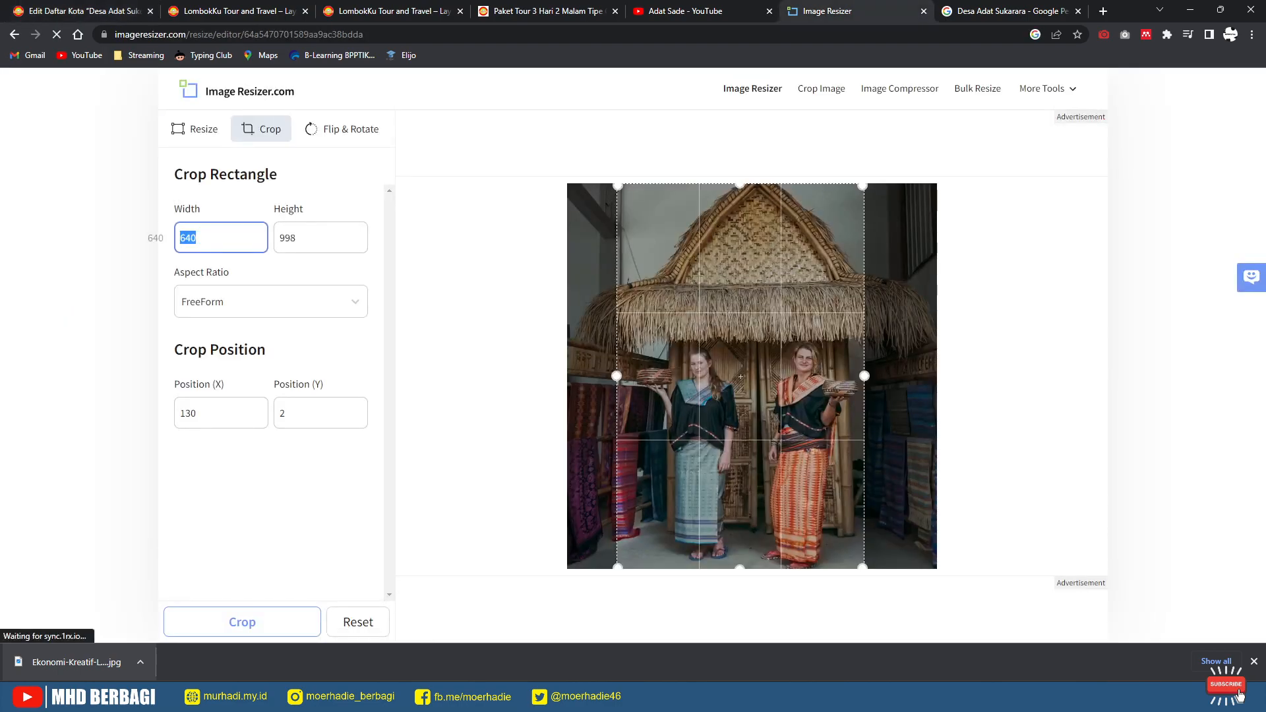
pyautogui.write('394')
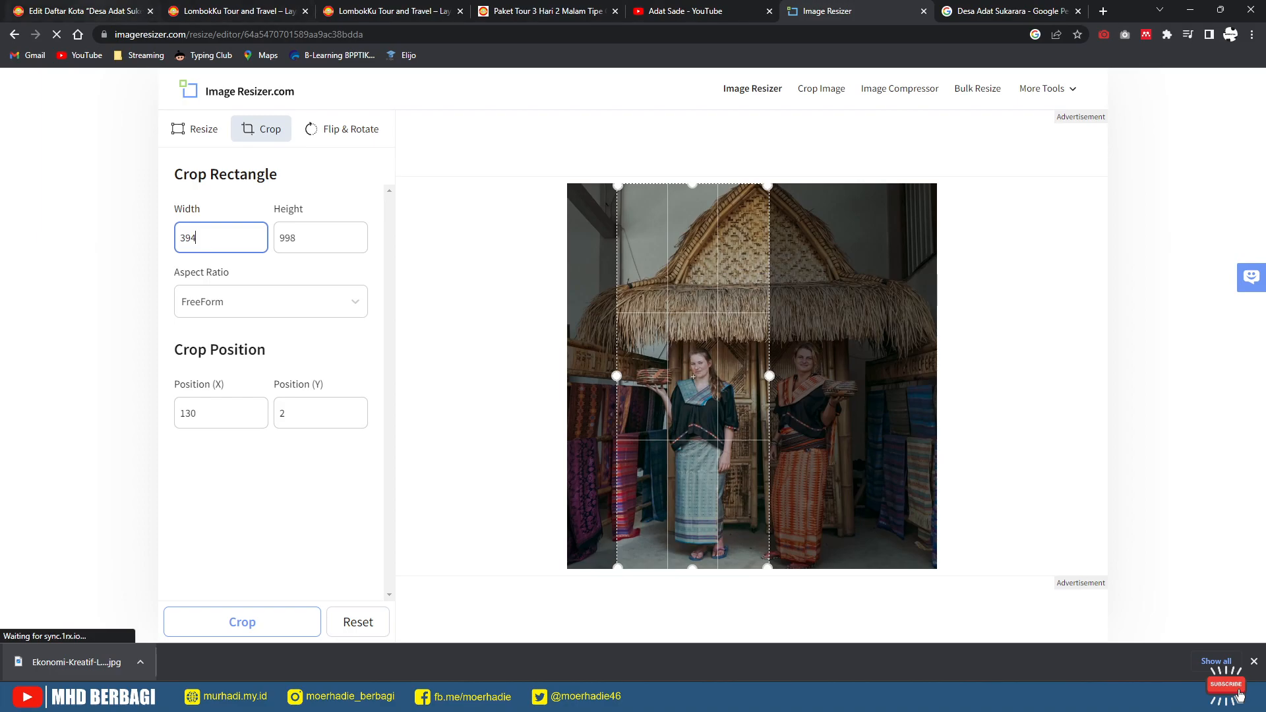
pyautogui.click(92, 11)
pyautogui.click(858, 11)
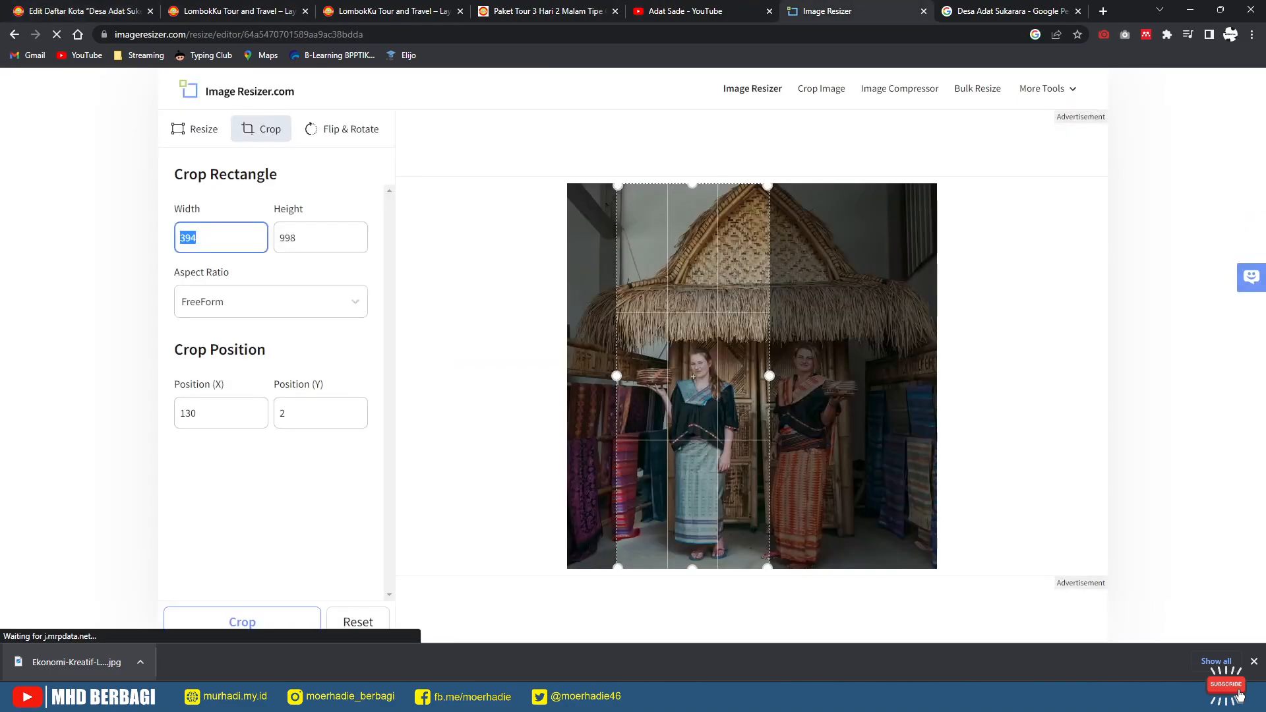
pyautogui.press('Tab')
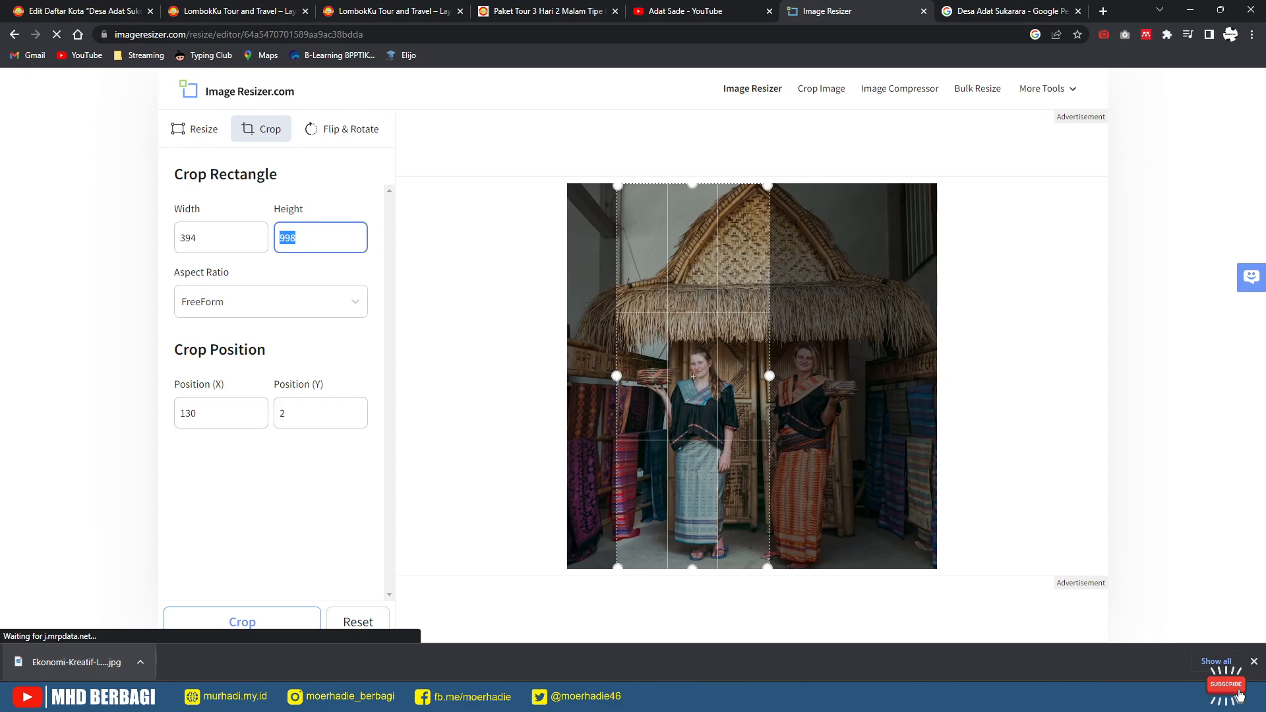
pyautogui.write('579')
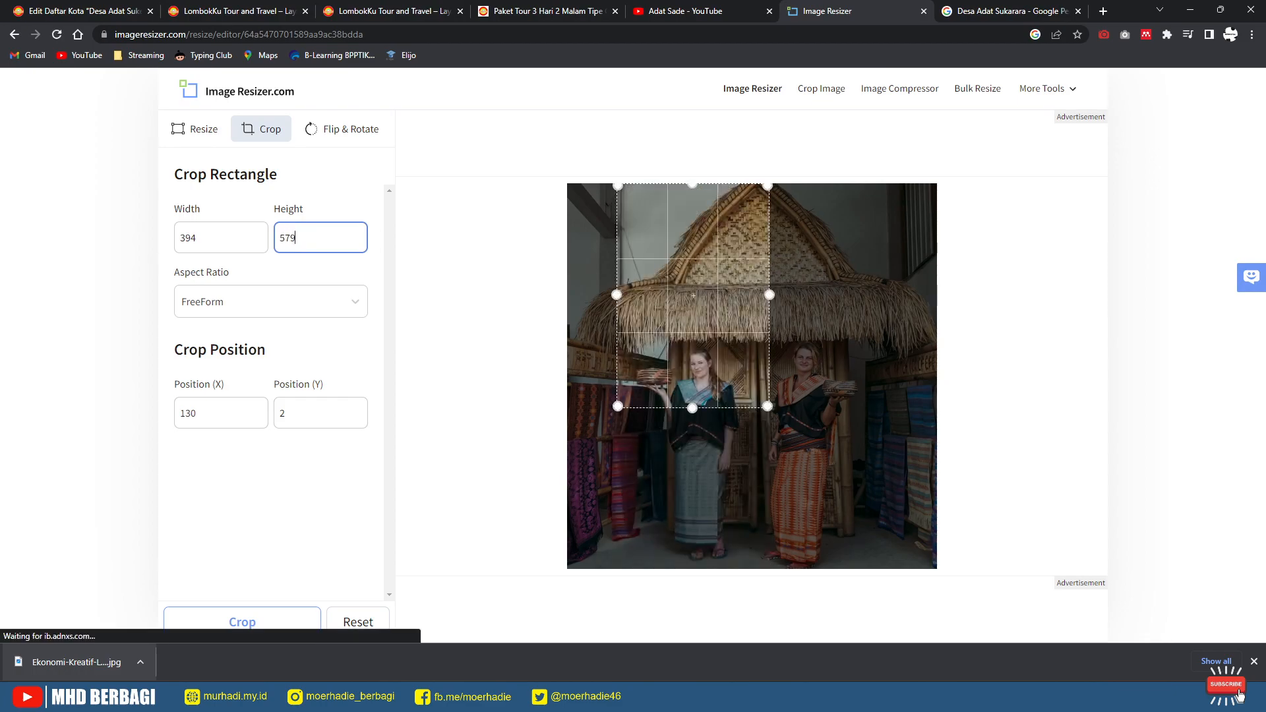
# Step: Raise the crop height step by step through 670, 939, 976 and 990 to 992, then apply the crop
pyautogui.press('BackSpace')
pyautogui.press('BackSpace')
pyautogui.press('BackSpace')
pyautogui.write('670')
pyautogui.press('BackSpace')
pyautogui.press('BackSpace')
pyautogui.press('BackSpace')
pyautogui.write('939')
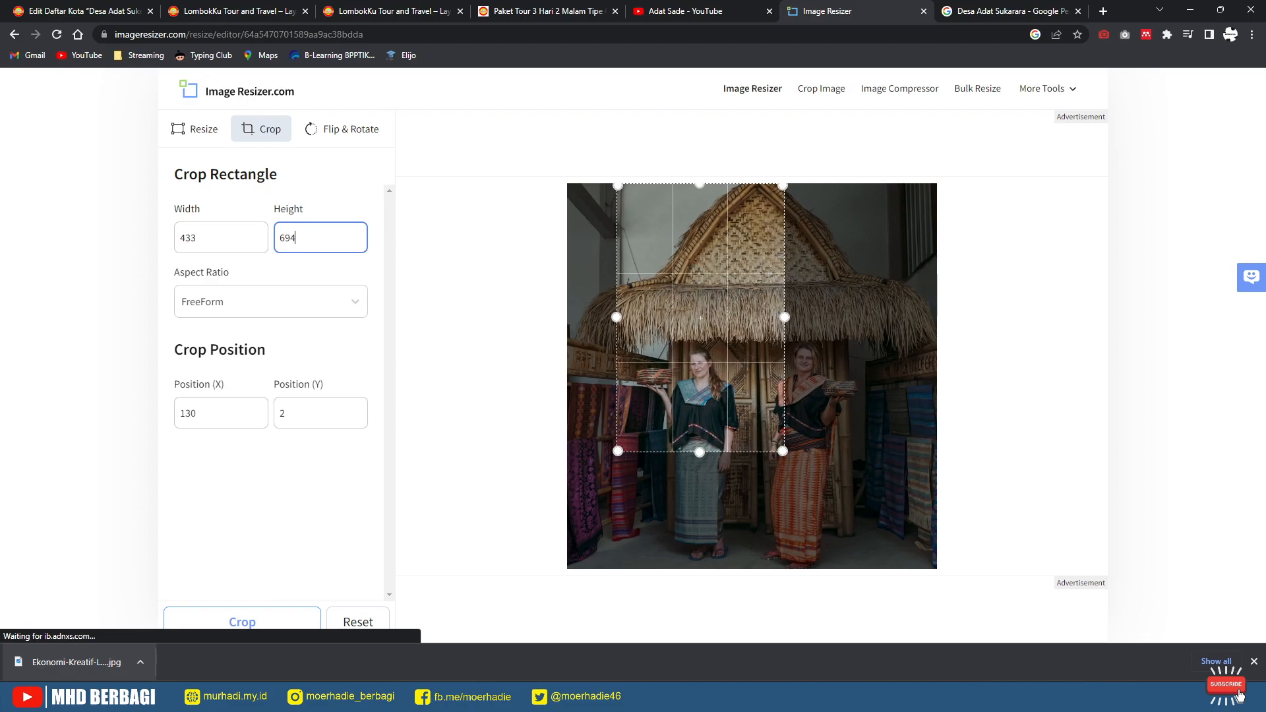
pyautogui.press('BackSpace')
pyautogui.press('BackSpace')
pyautogui.press('BackSpace')
pyautogui.write('976')
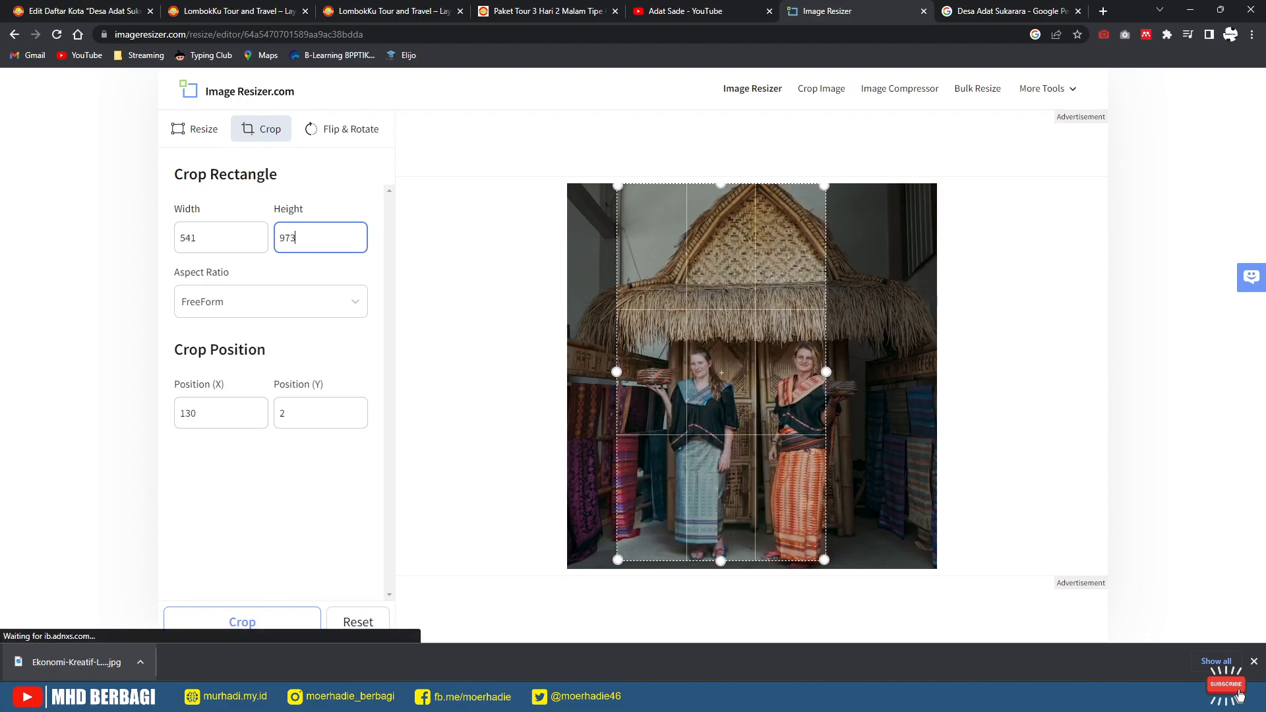
pyautogui.press('BackSpace')
pyautogui.press('BackSpace')
pyautogui.press('BackSpace')
pyautogui.write('990')
pyautogui.press('BackSpace')
pyautogui.write('2')
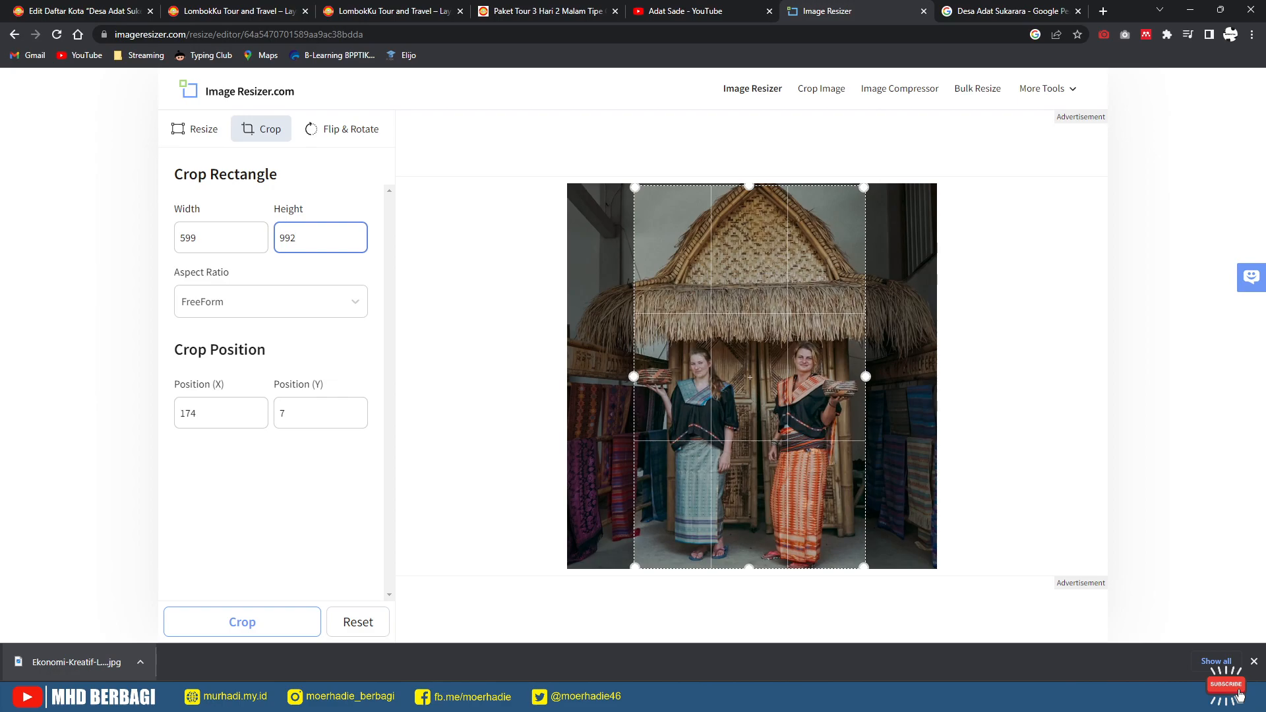
pyautogui.click(242, 622)
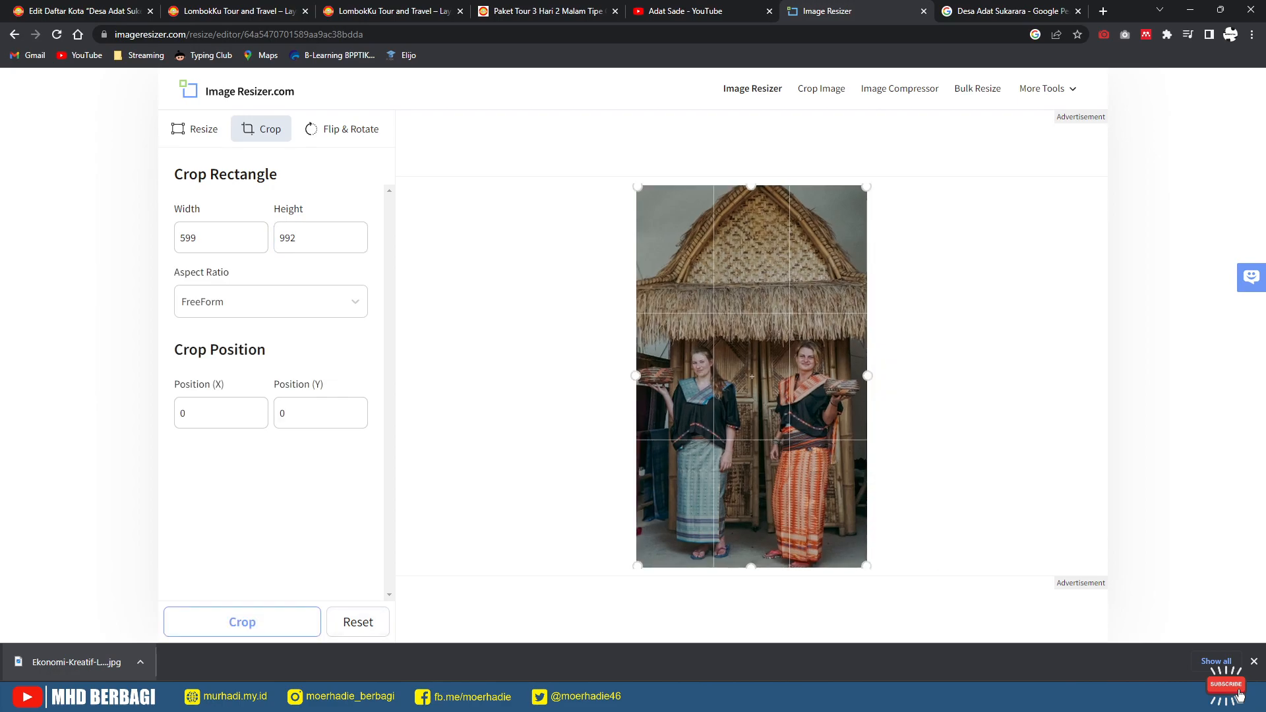
pyautogui.click(195, 129)
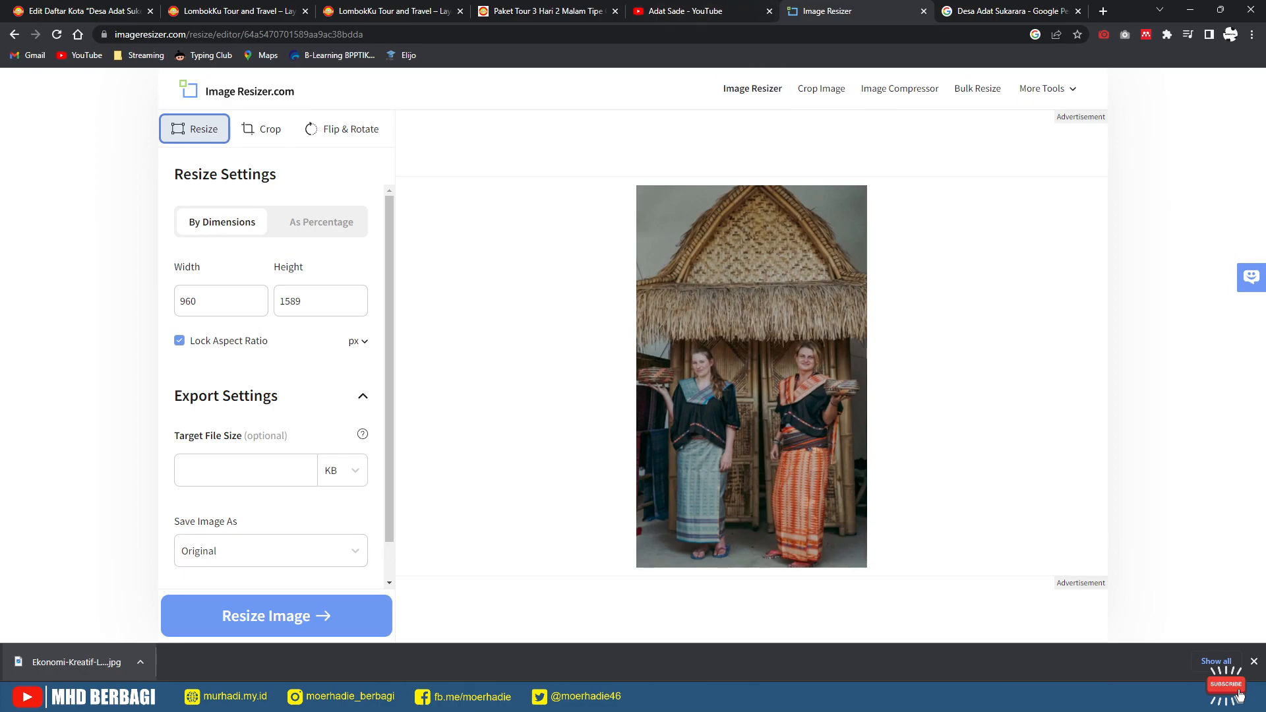
# Step: Resize the cropped photo to 350 × 579 with aspect ratio locked, then return to the WordPress edit page
pyautogui.doubleClick(290, 302)
pyautogui.hotkey('ctrl', 'c')
pyautogui.doubleClick(189, 302)
pyautogui.hotkey('ctrl', 'v')
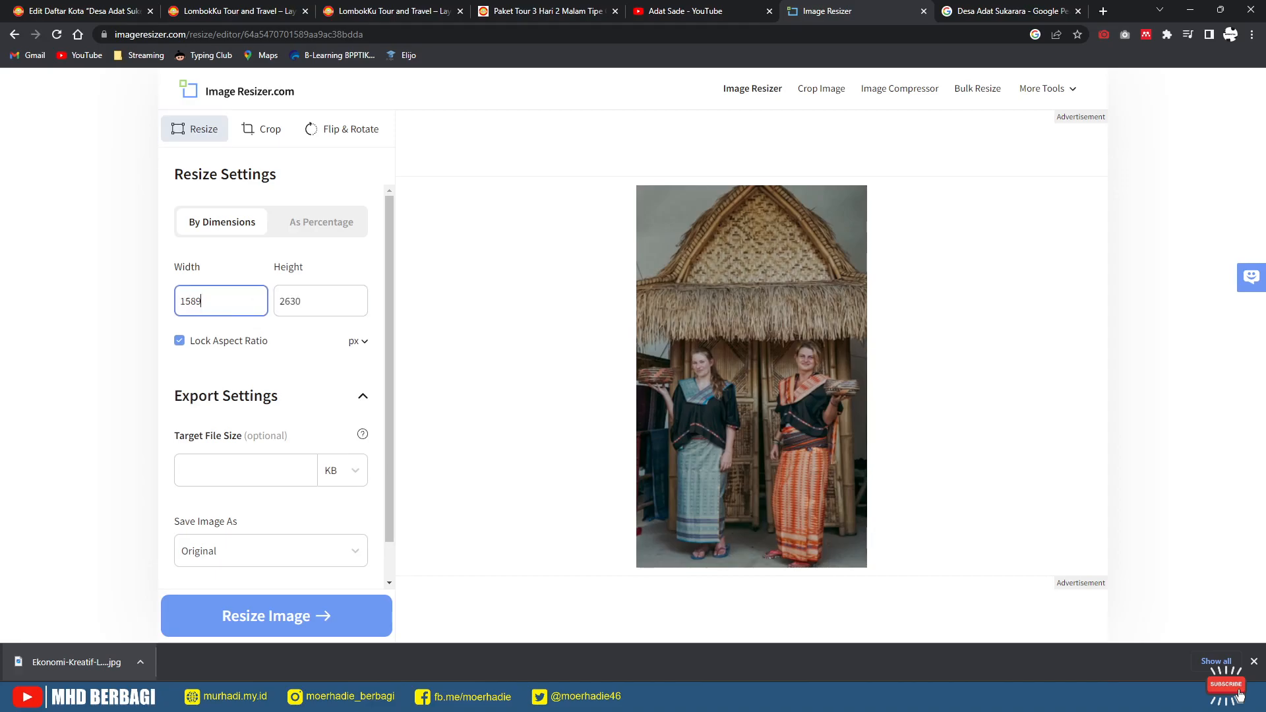
pyautogui.write('579')
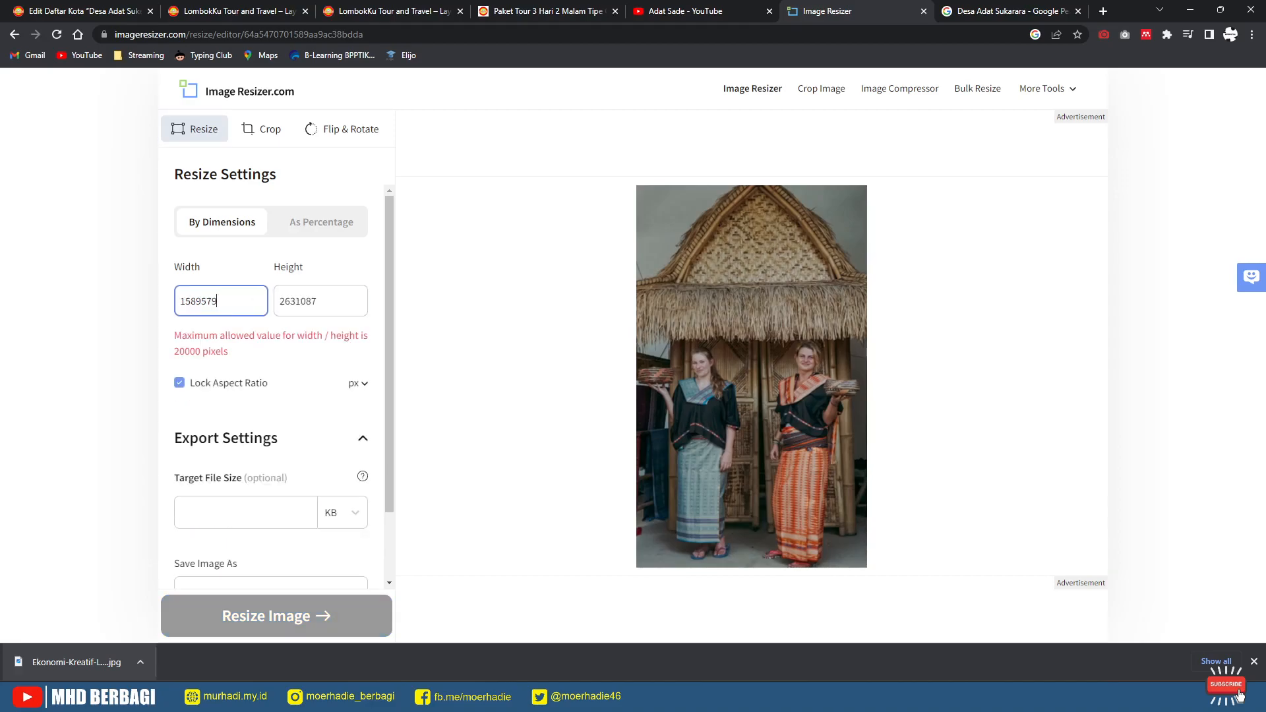
pyautogui.press('Tab')
pyautogui.write('579')
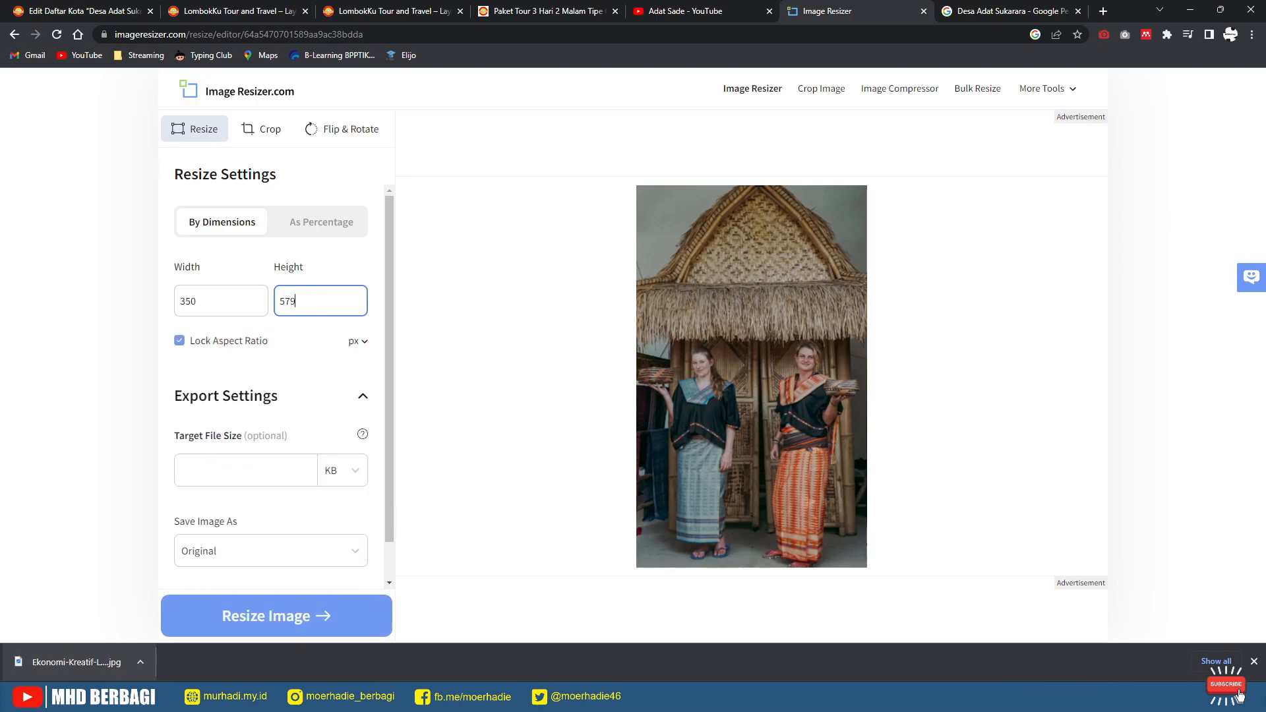
pyautogui.press('Return')
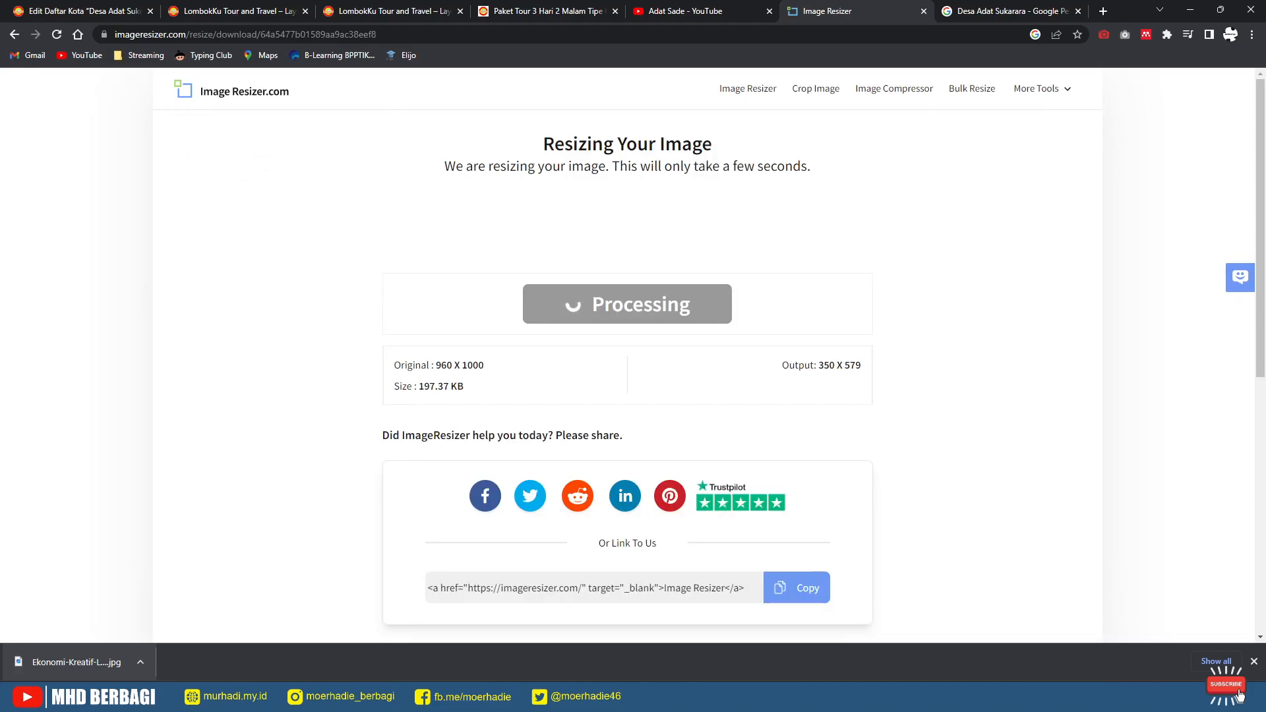
pyautogui.click(105, 11)
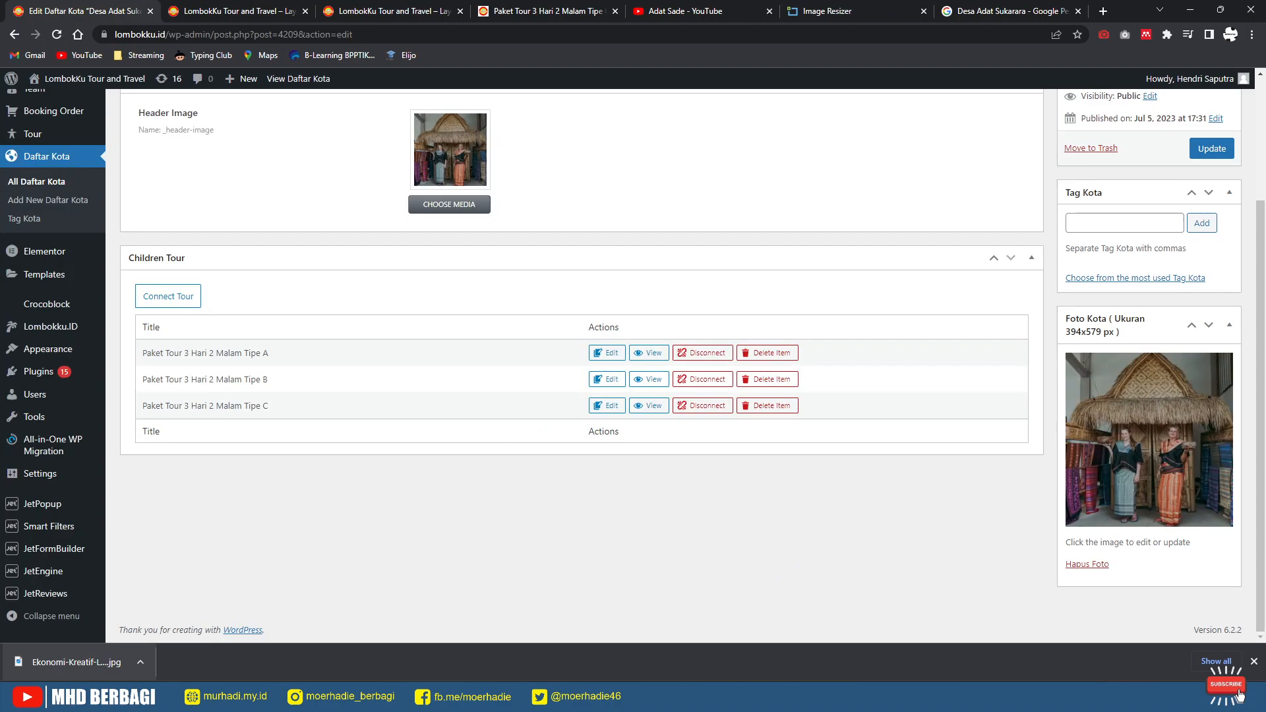
# Step: Download the resized 350 × 579 image from Image Resizer
pyautogui.click(1006, 12)
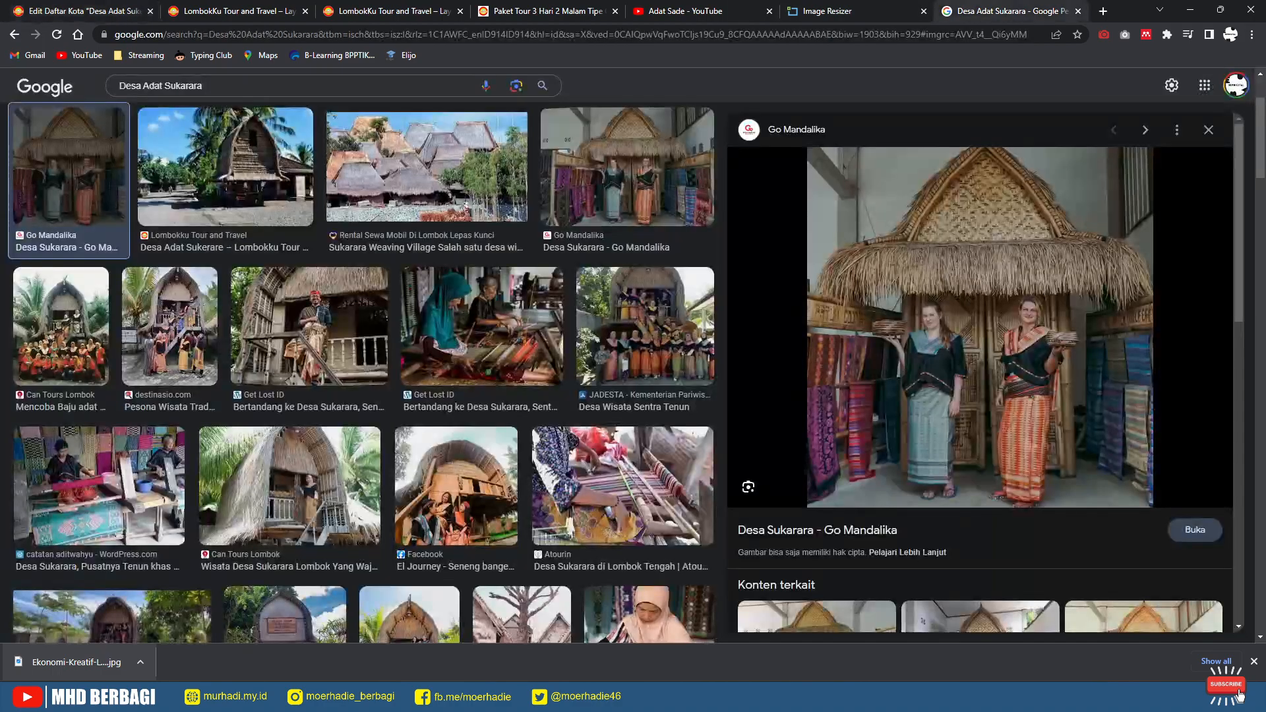
pyautogui.click(109, 12)
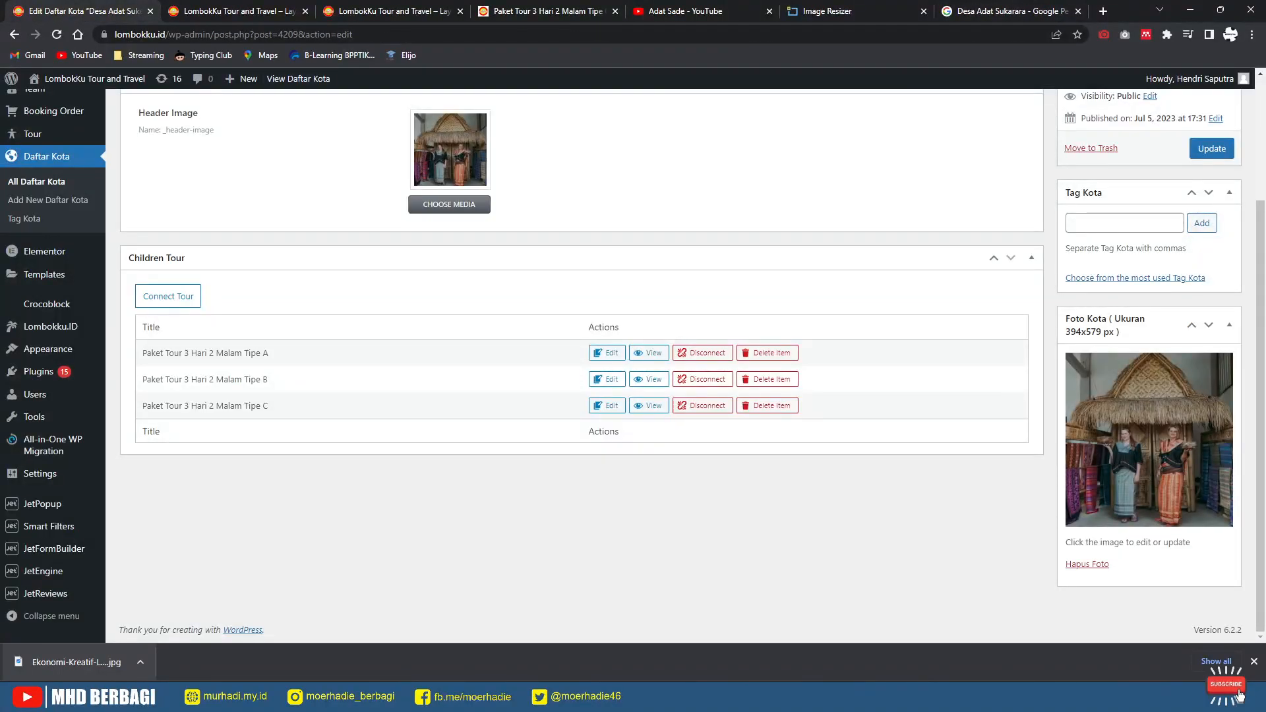
pyautogui.click(844, 11)
pyautogui.click(628, 304)
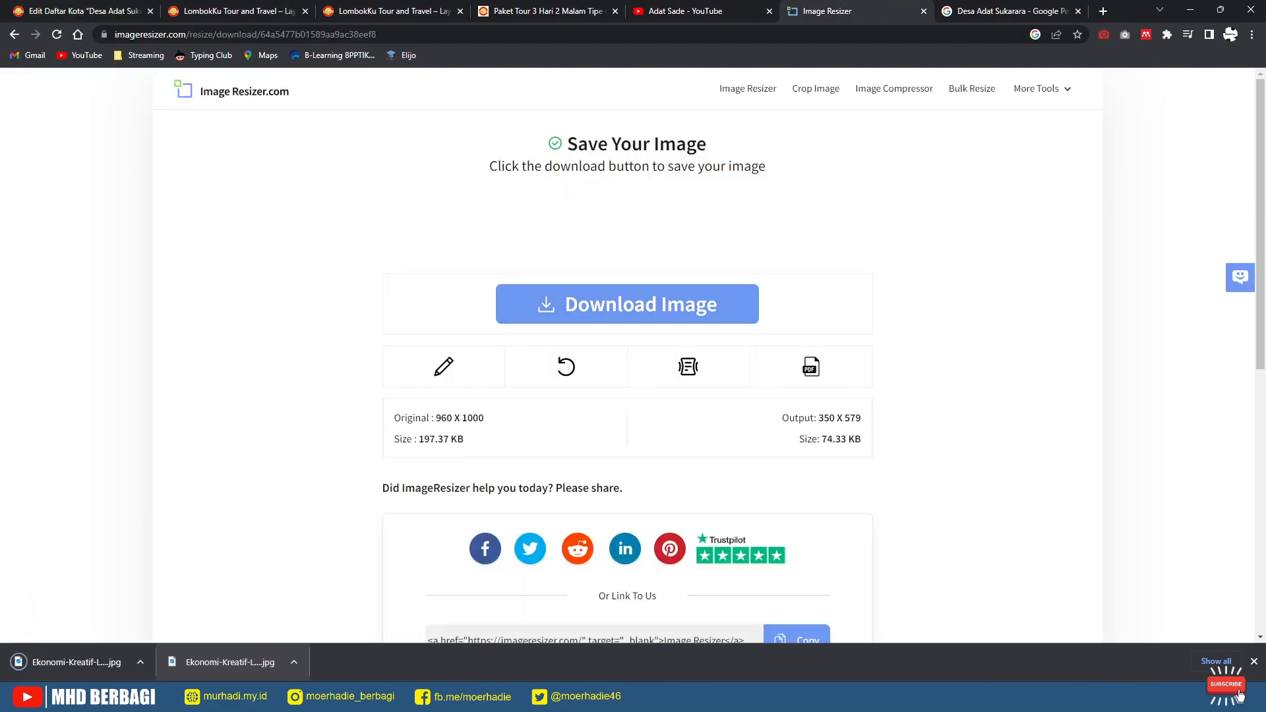
pyautogui.hotkey('ctrl', '1')
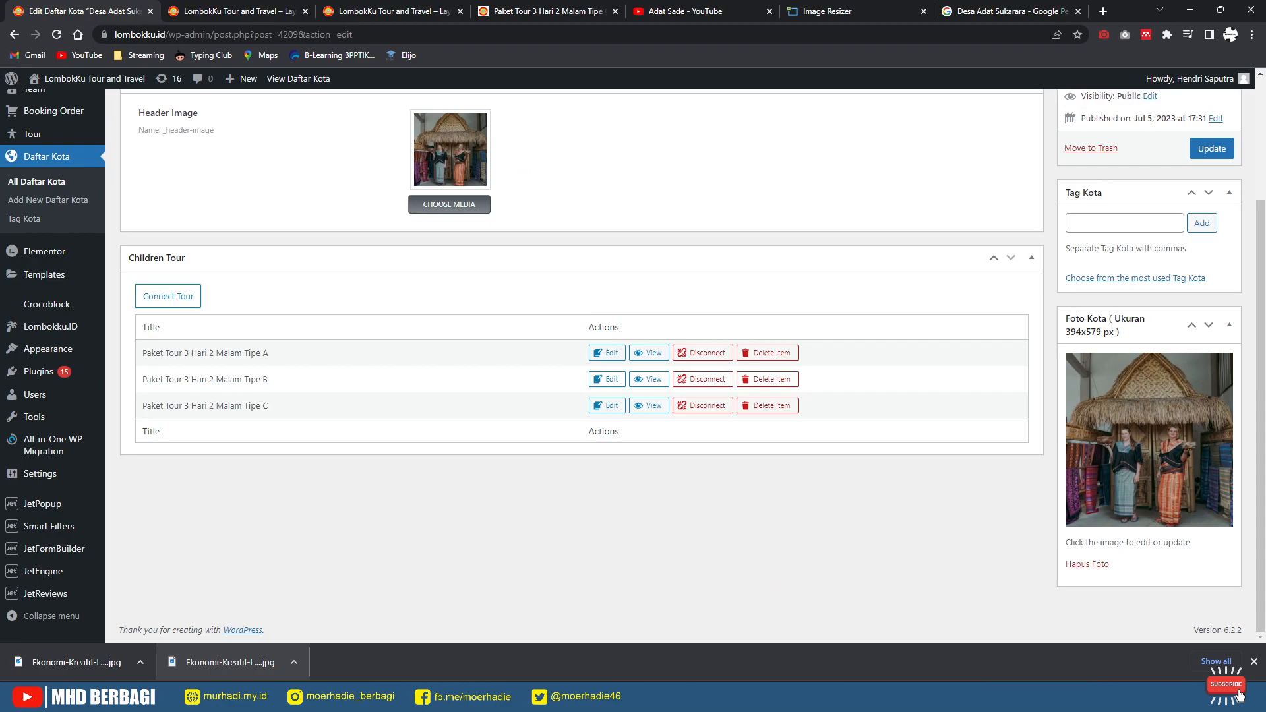
# Step: Upload the downloaded photo as Desa Adat Sukerare's Foto Kota and update the post
pyautogui.click(1088, 564)
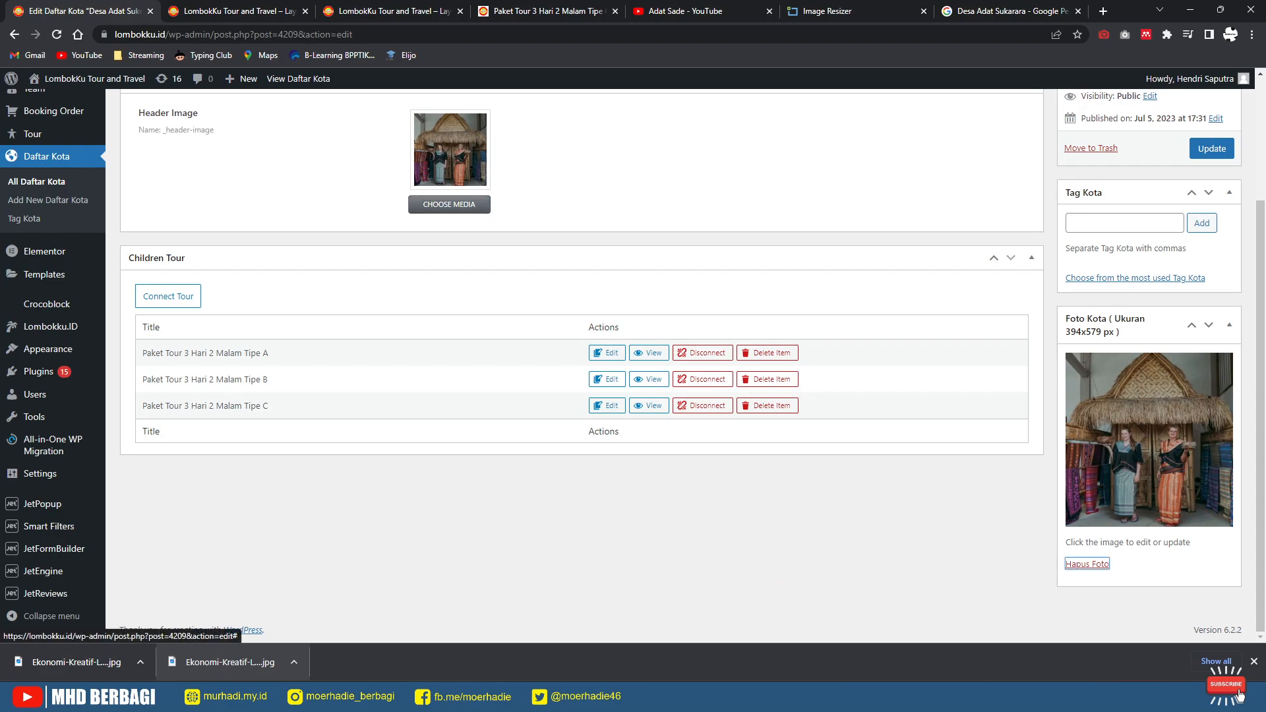
pyautogui.click(1084, 368)
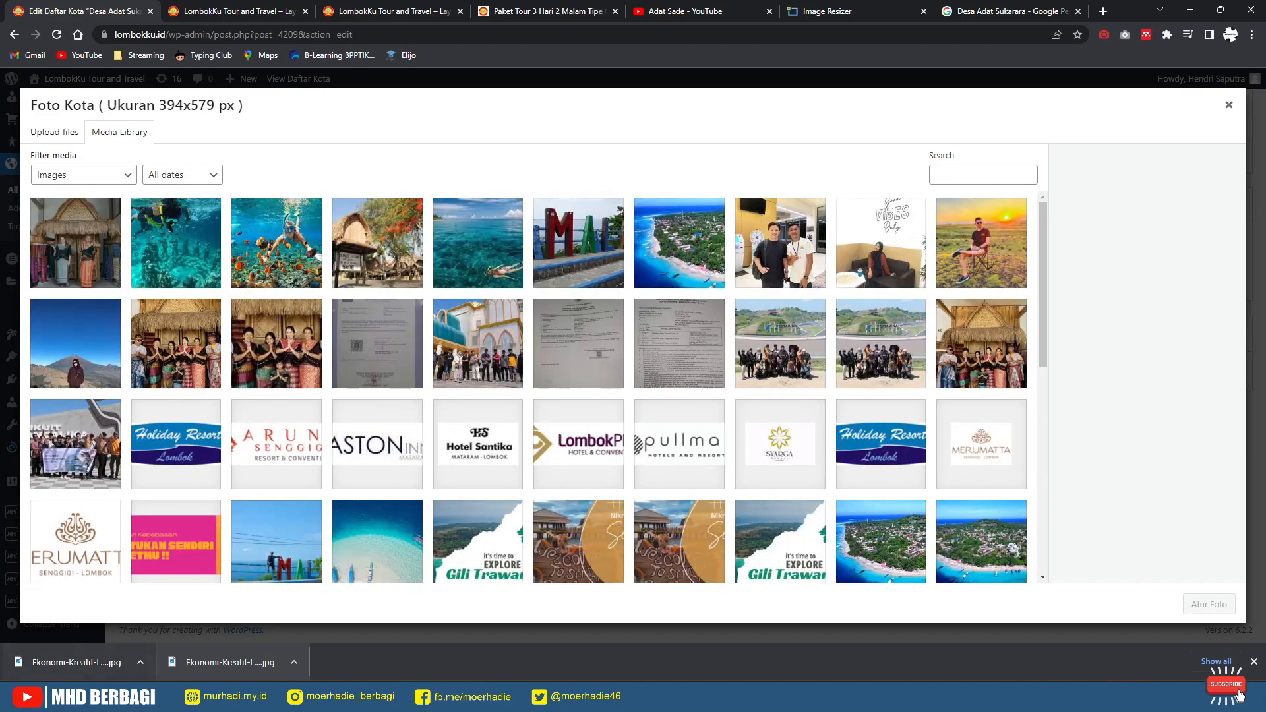
pyautogui.moveTo(76, 662); pyautogui.dragTo(270, 427)
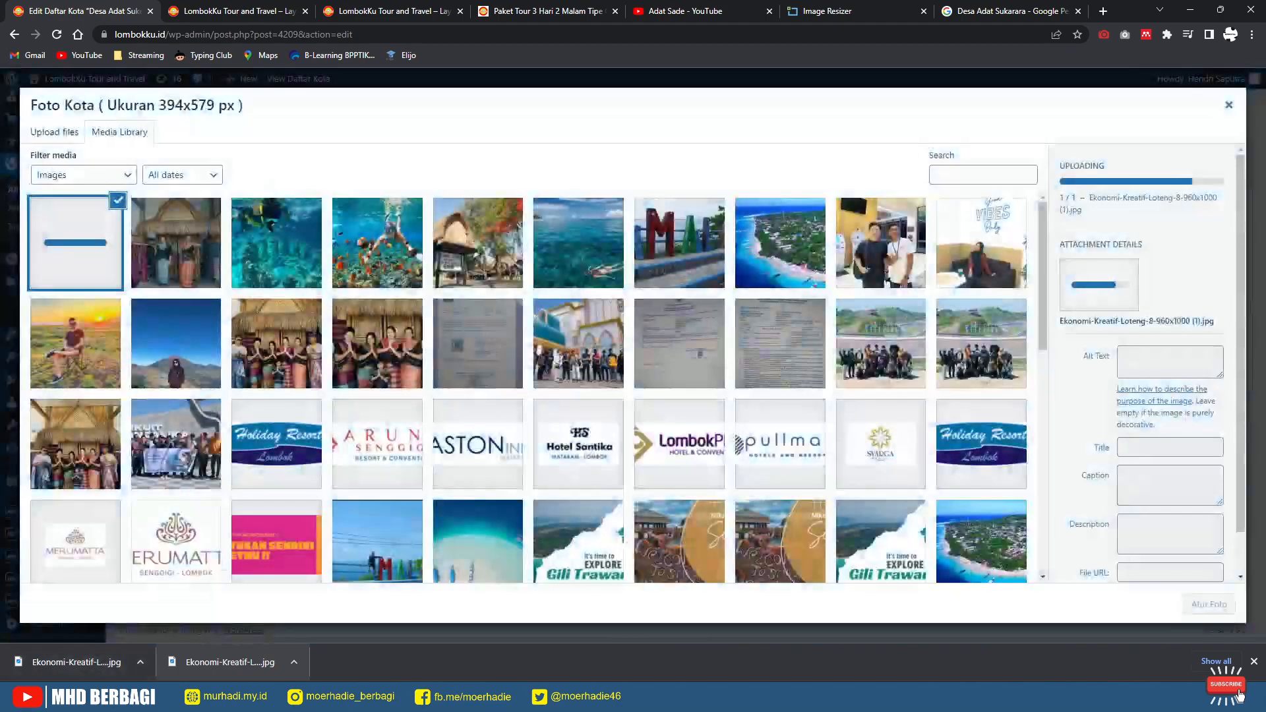
pyautogui.click(1209, 605)
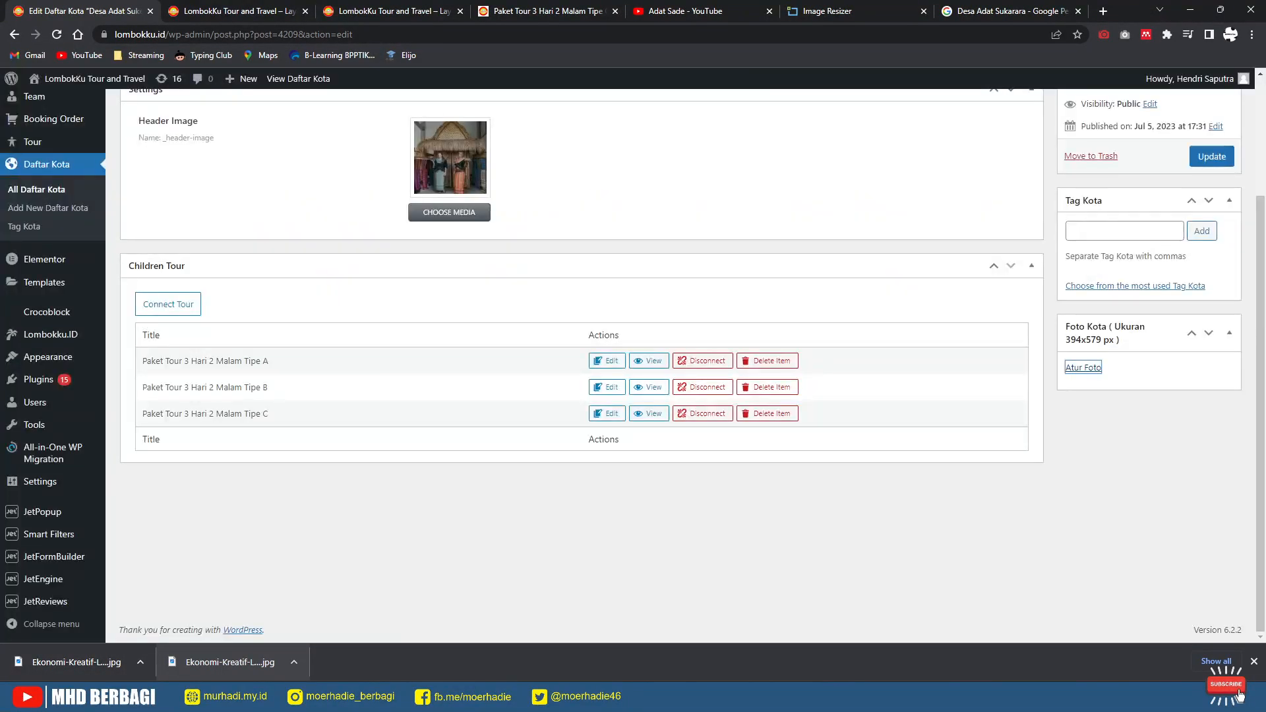
pyautogui.click(1212, 157)
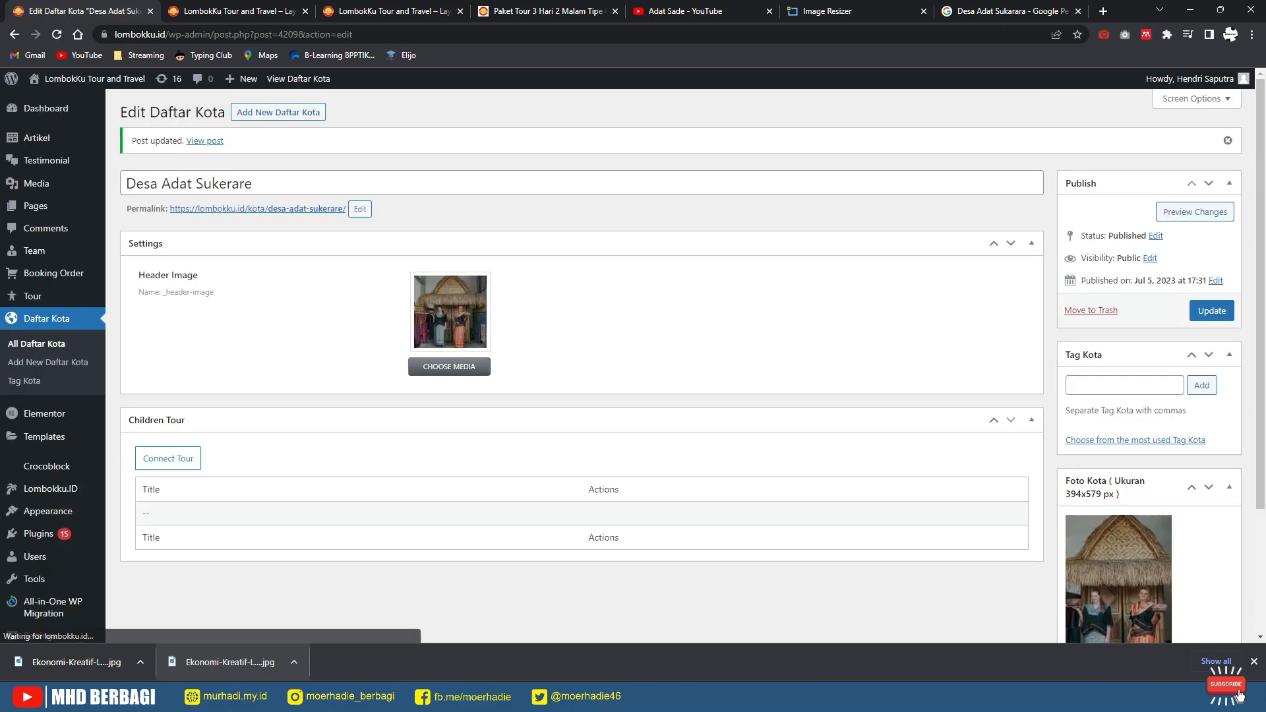
pyautogui.hotkey('ctrl', '2')
# Step: Reload the live front page past the popup to check the Sukerare card, then reopen the resizer download page
pyautogui.press('F5')
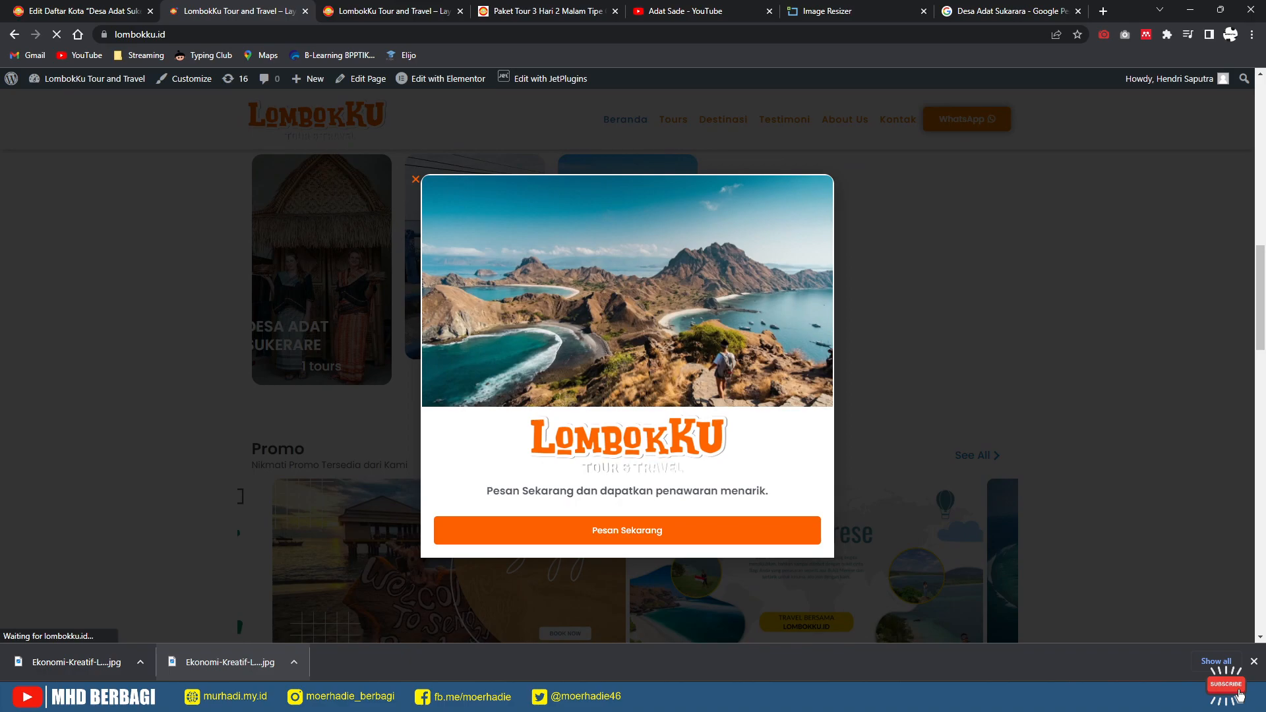
pyautogui.press('Escape')
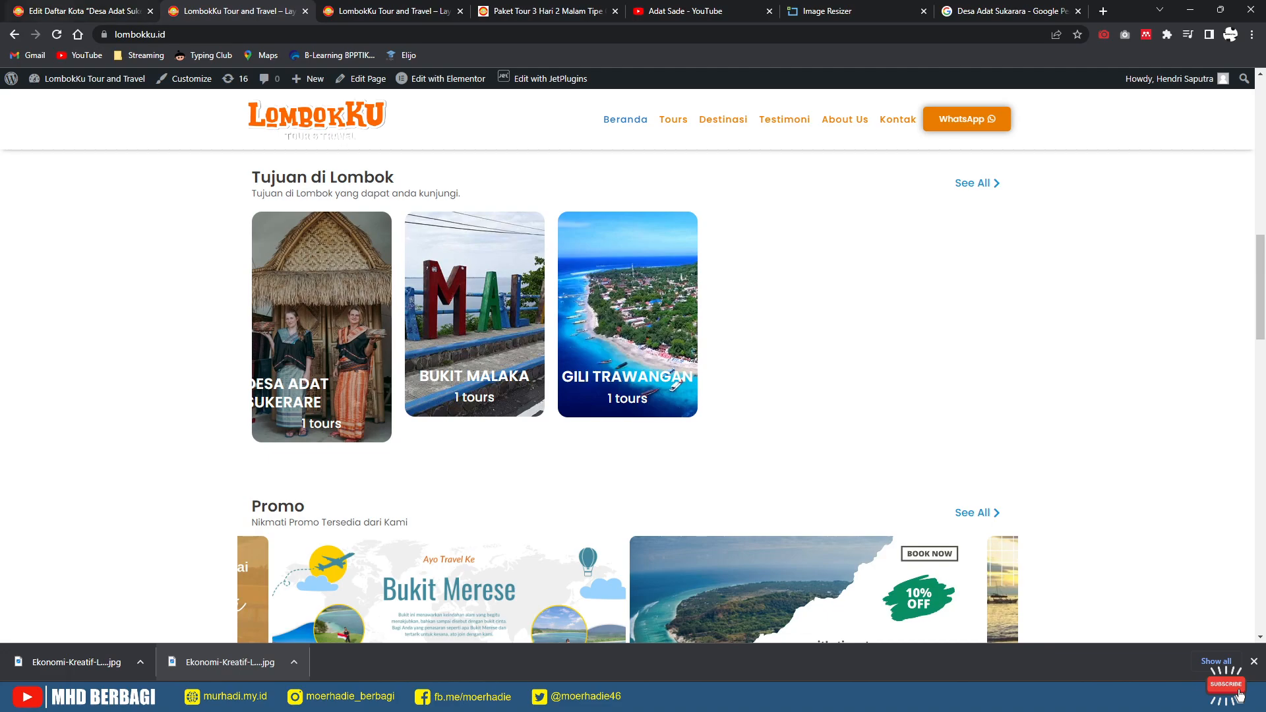
pyautogui.click(79, 11)
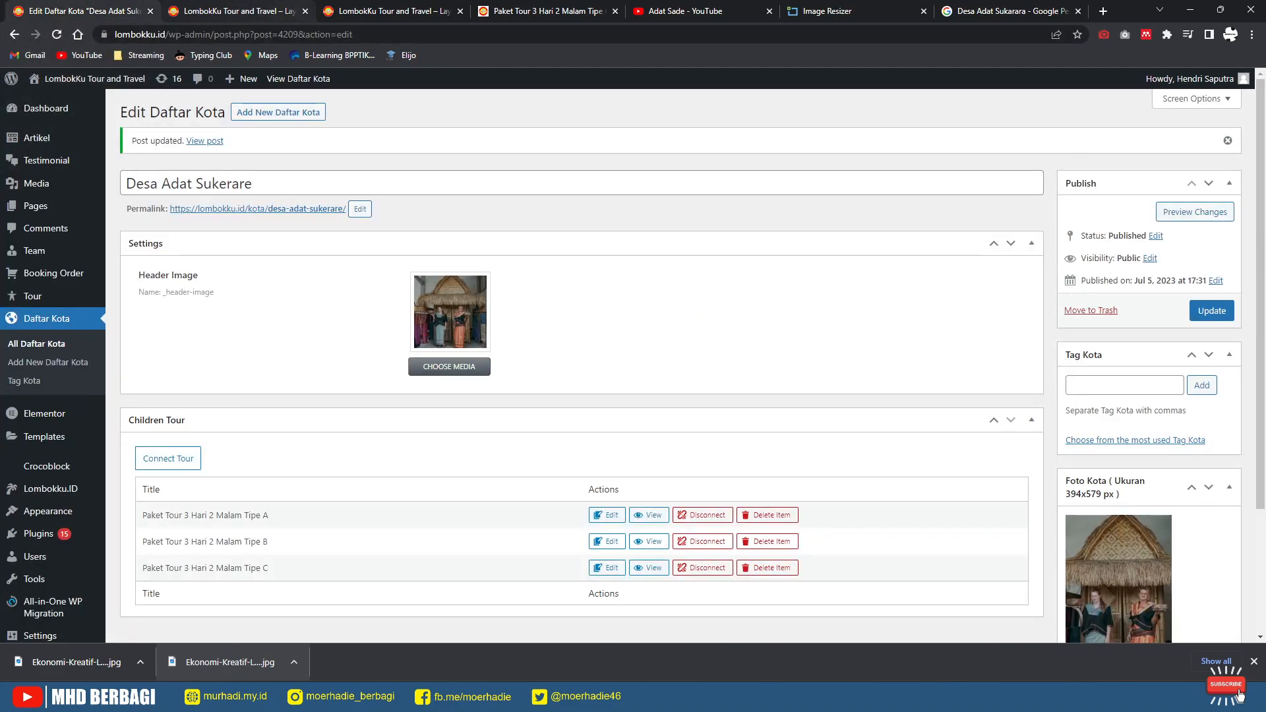
pyautogui.moveTo(234, 11)
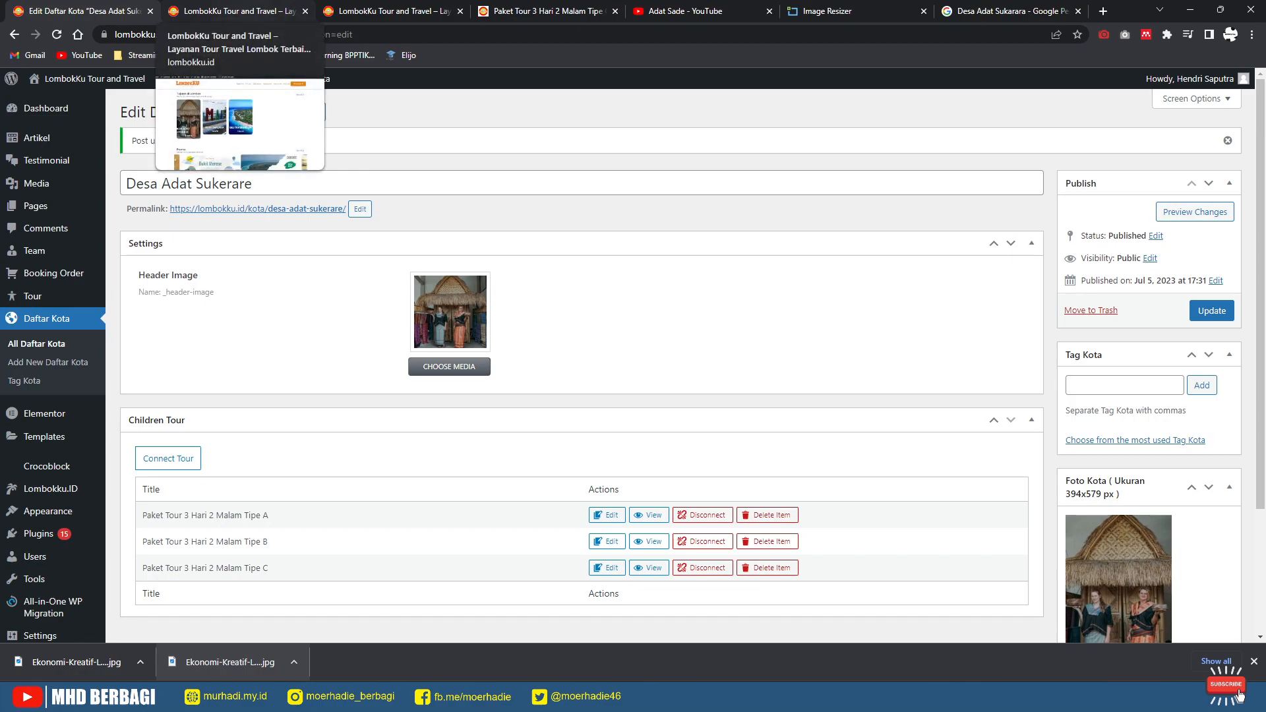
pyautogui.click(848, 11)
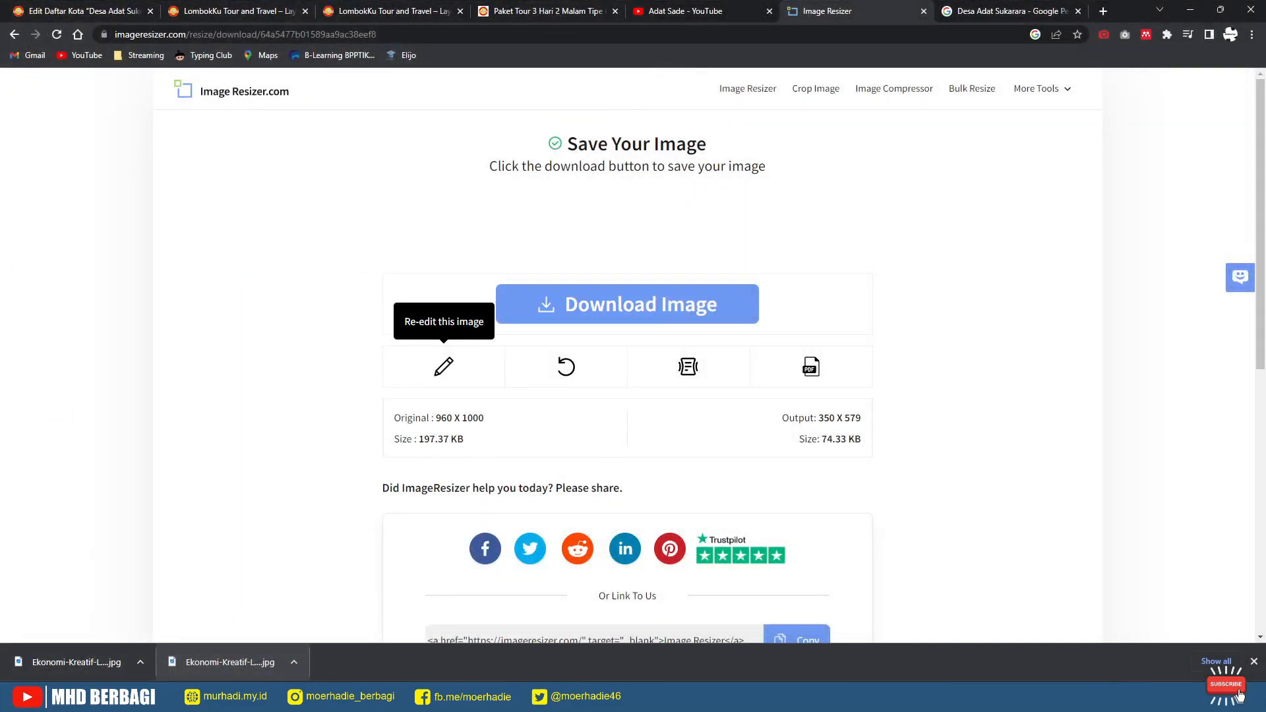
# Step: Reopen the resized photo for editing, keep the aspect ratio locked, and switch to cropping
pyautogui.click(444, 367)
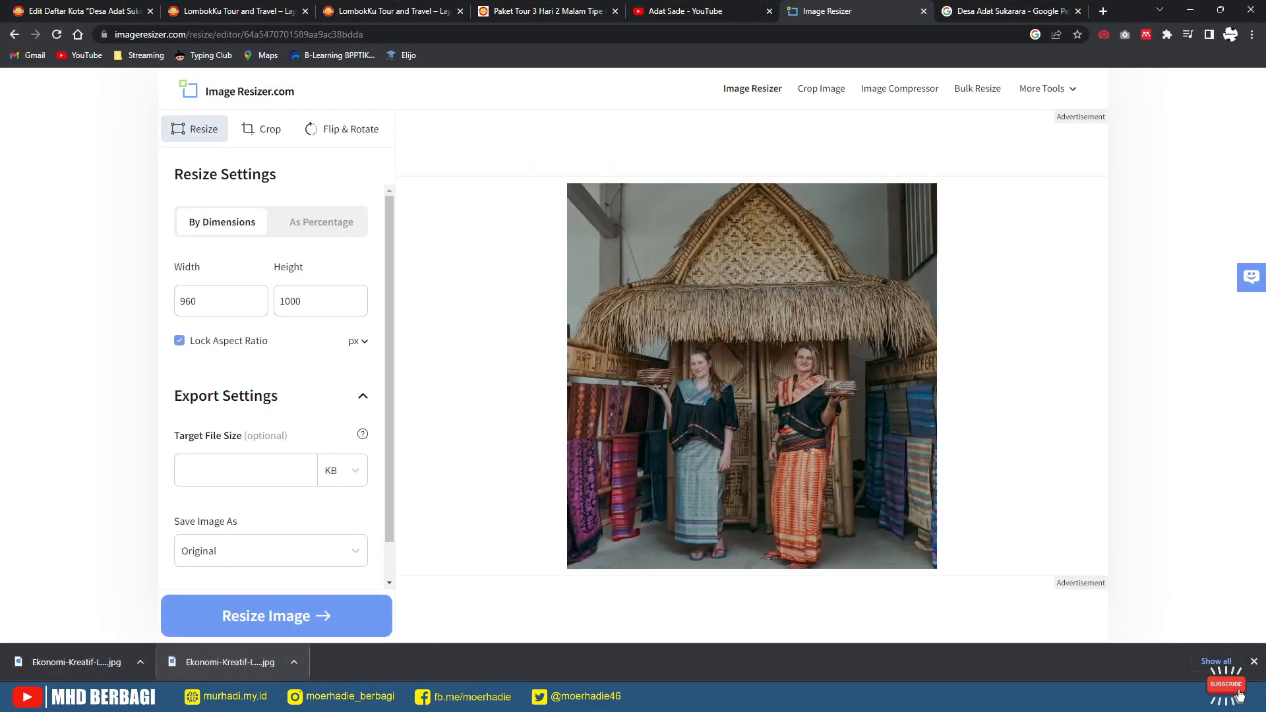
pyautogui.click(179, 341)
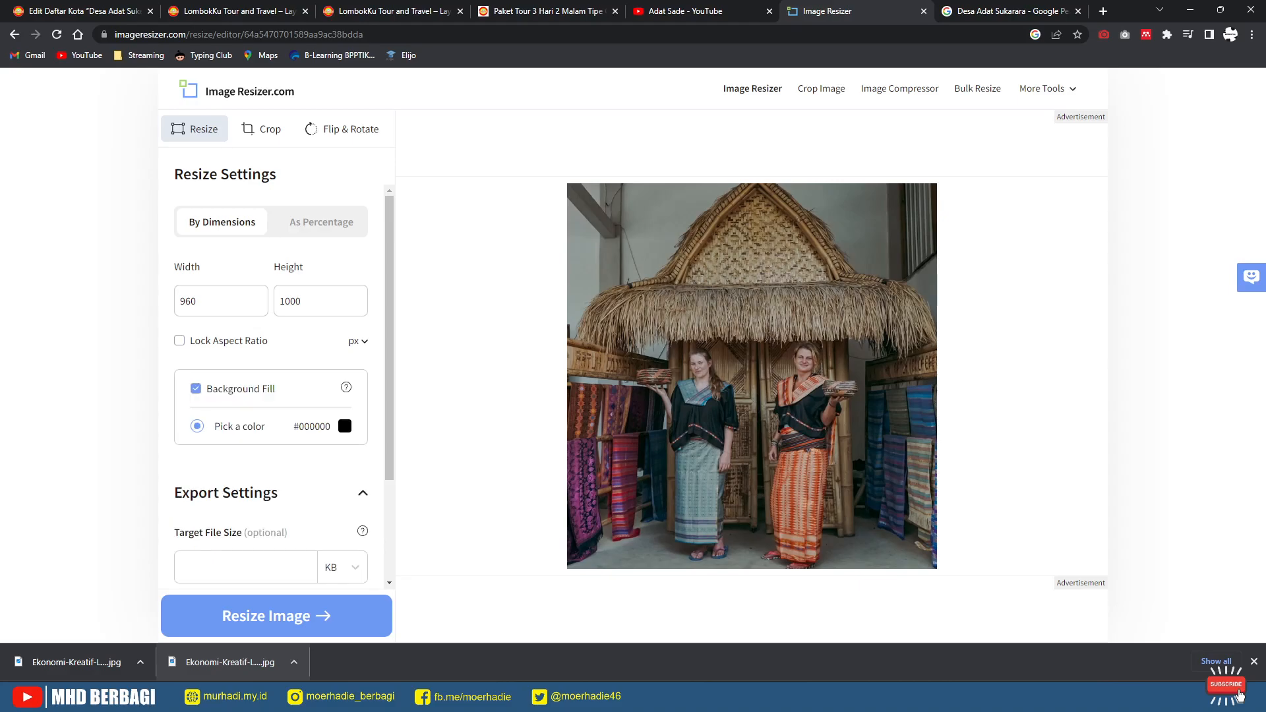
pyautogui.click(180, 341)
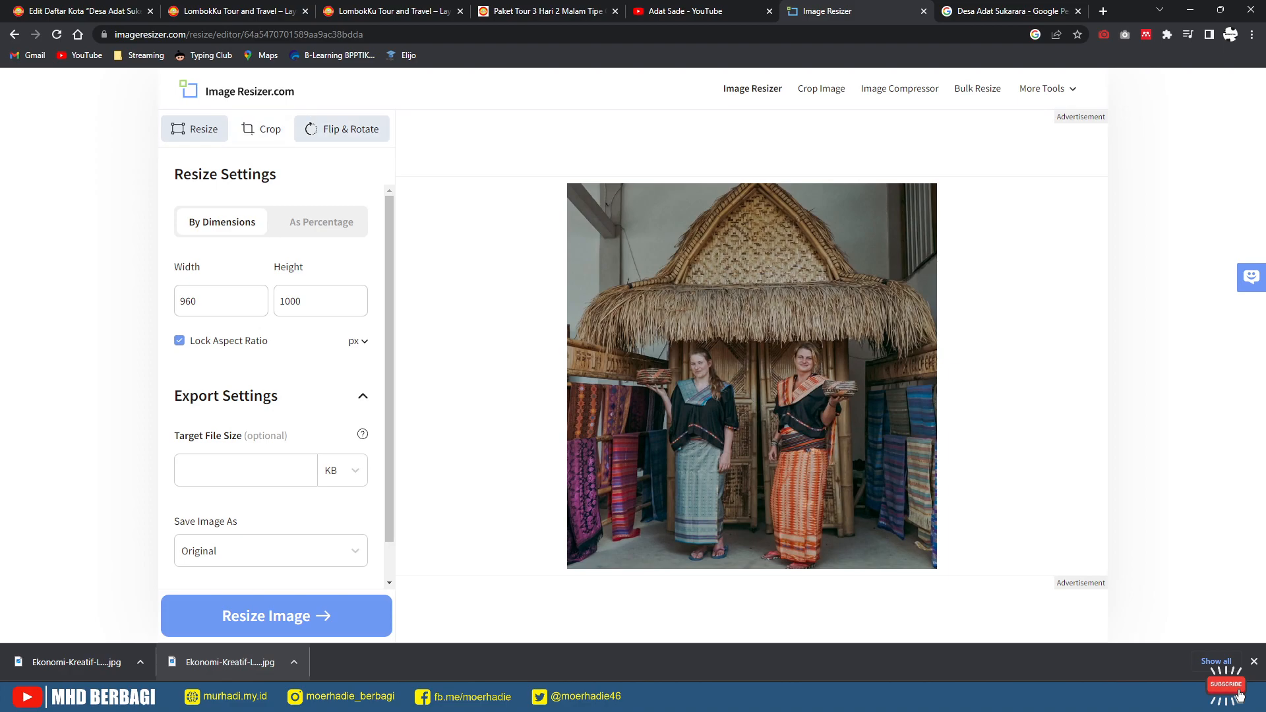
pyautogui.click(261, 128)
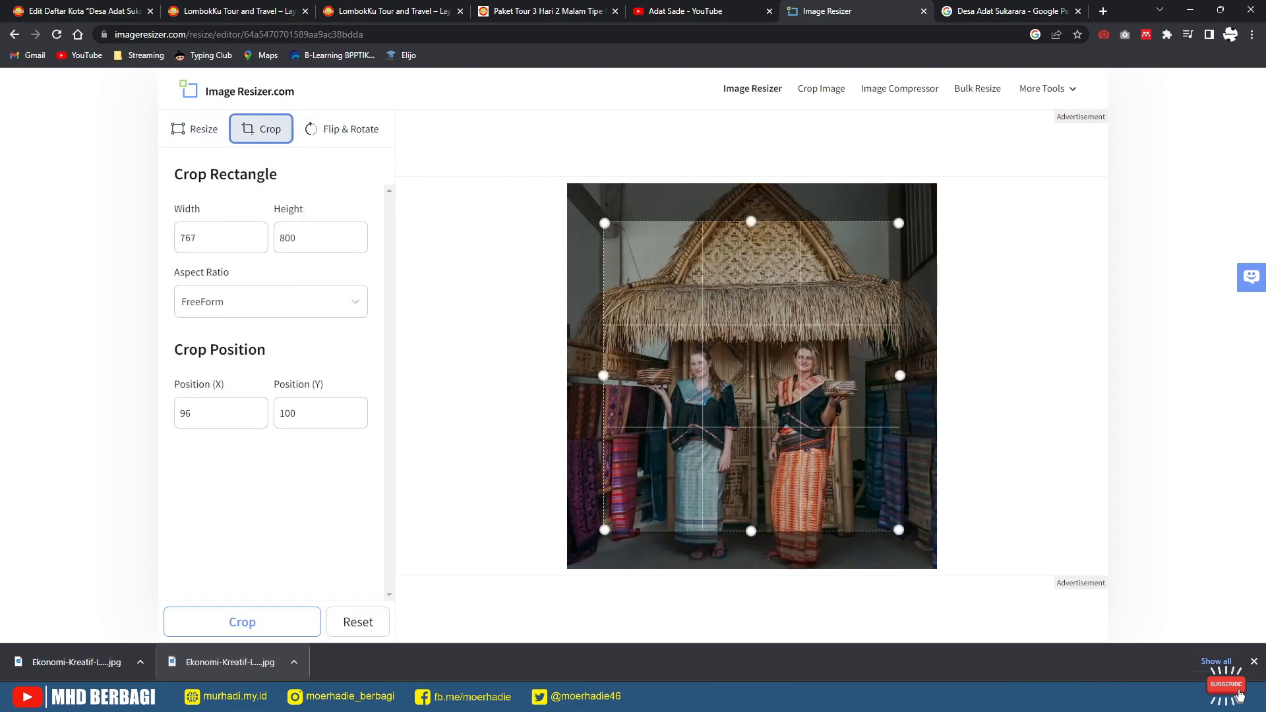
pyautogui.doubleClick(287, 238)
pyautogui.moveTo(288, 238); pyautogui.dragTo(217, 239)
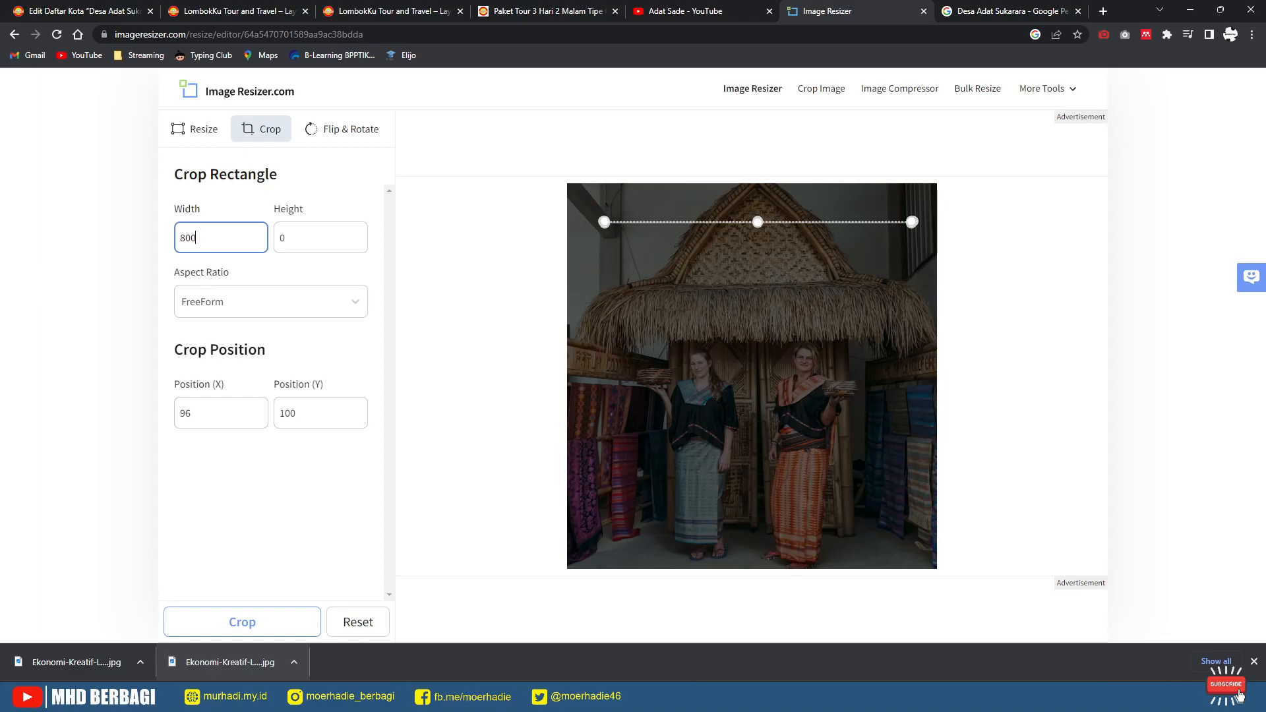
# Step: Set the crop width to 394 and height to 579 after checking the required size in WordPress
pyautogui.click(99, 11)
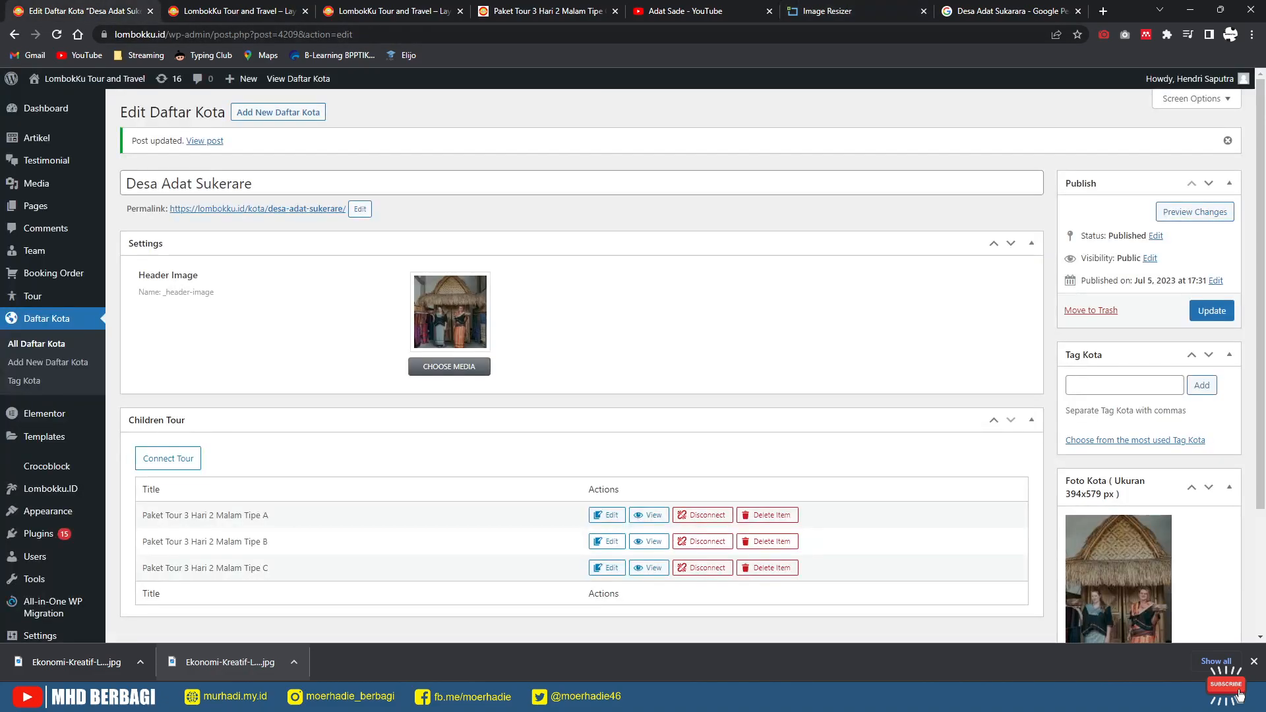
pyautogui.click(837, 11)
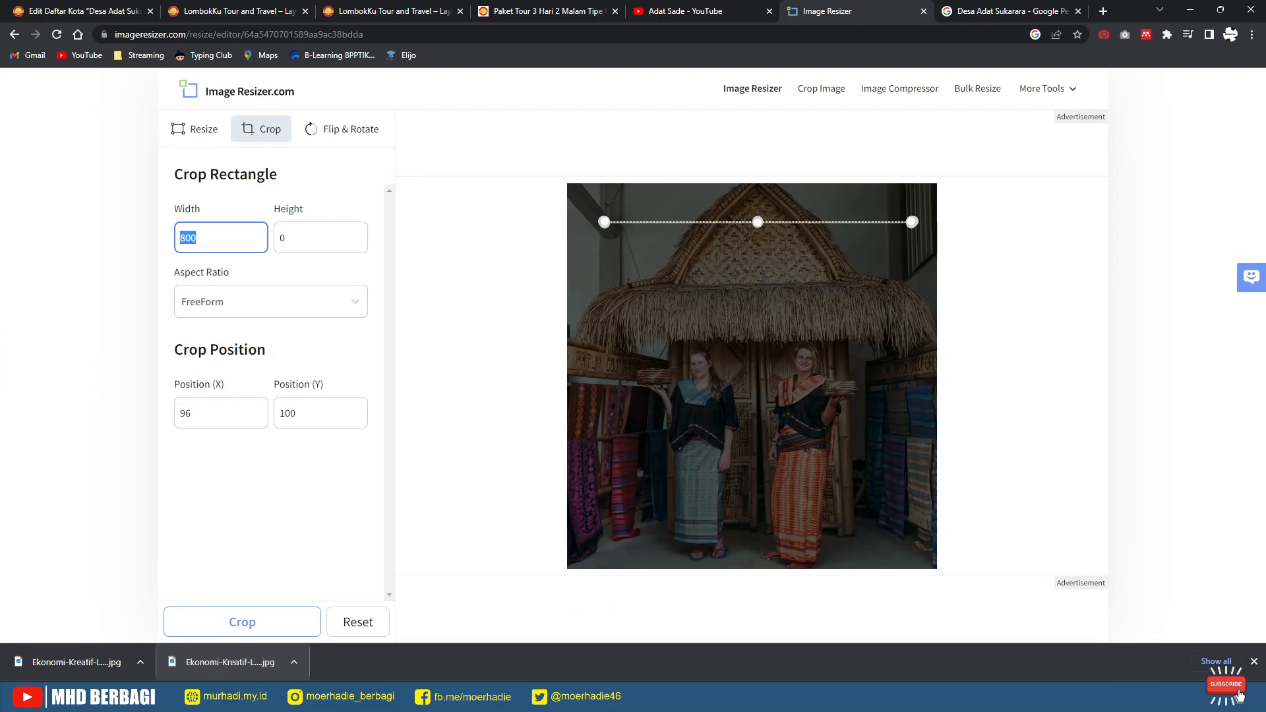
pyautogui.write('396')
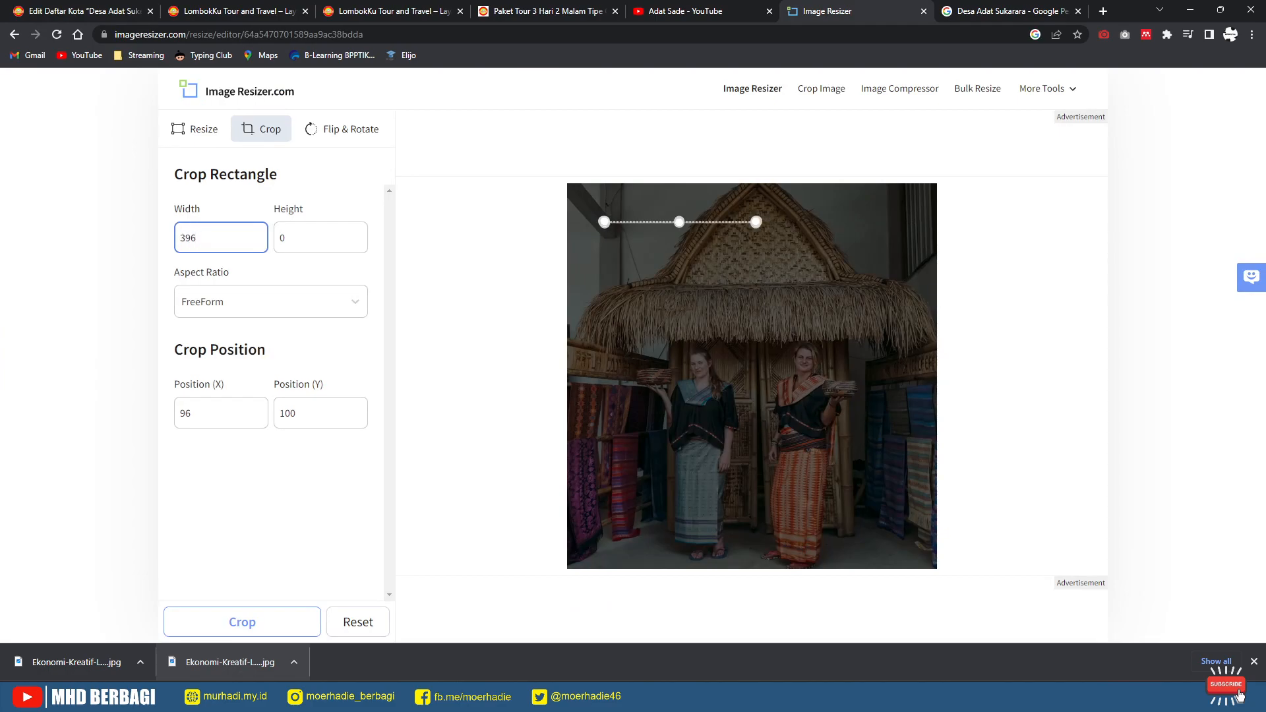
pyautogui.press('BackSpace')
pyautogui.write('4')
pyautogui.hotkey('ctrl', '1')
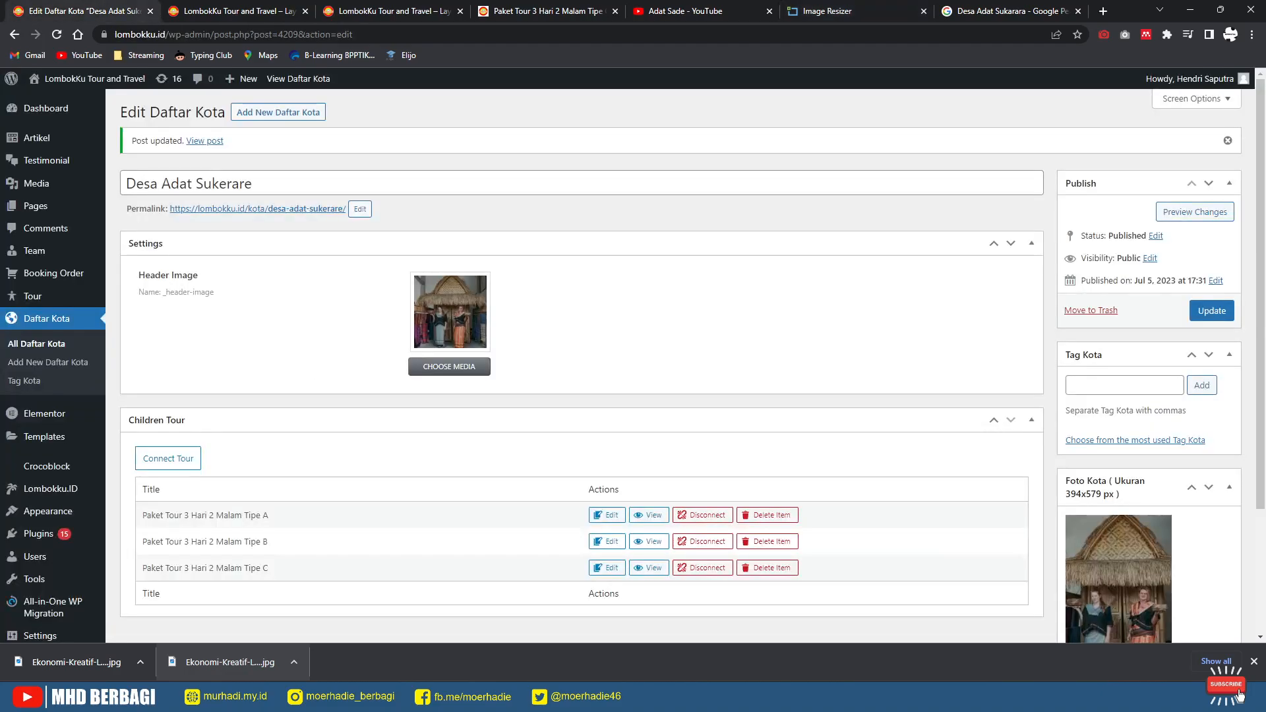
pyautogui.hotkey('ctrl', '6')
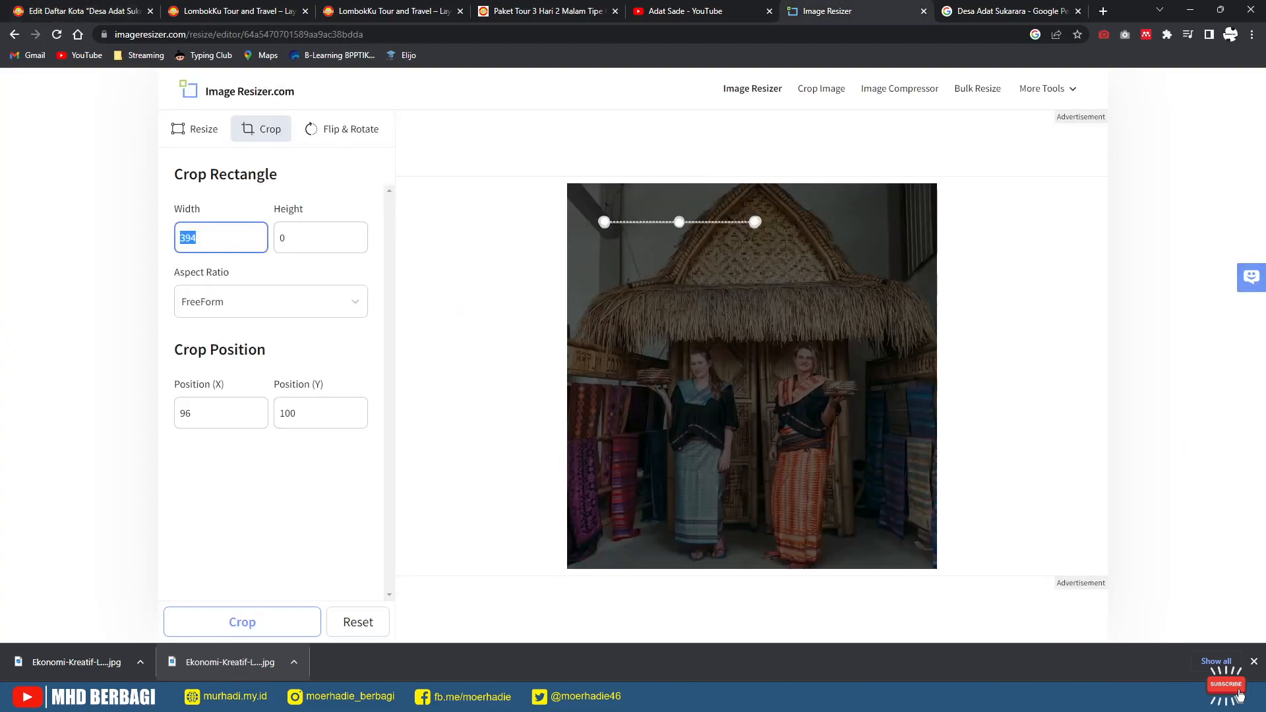
pyautogui.press('Tab')
pyautogui.write('579')
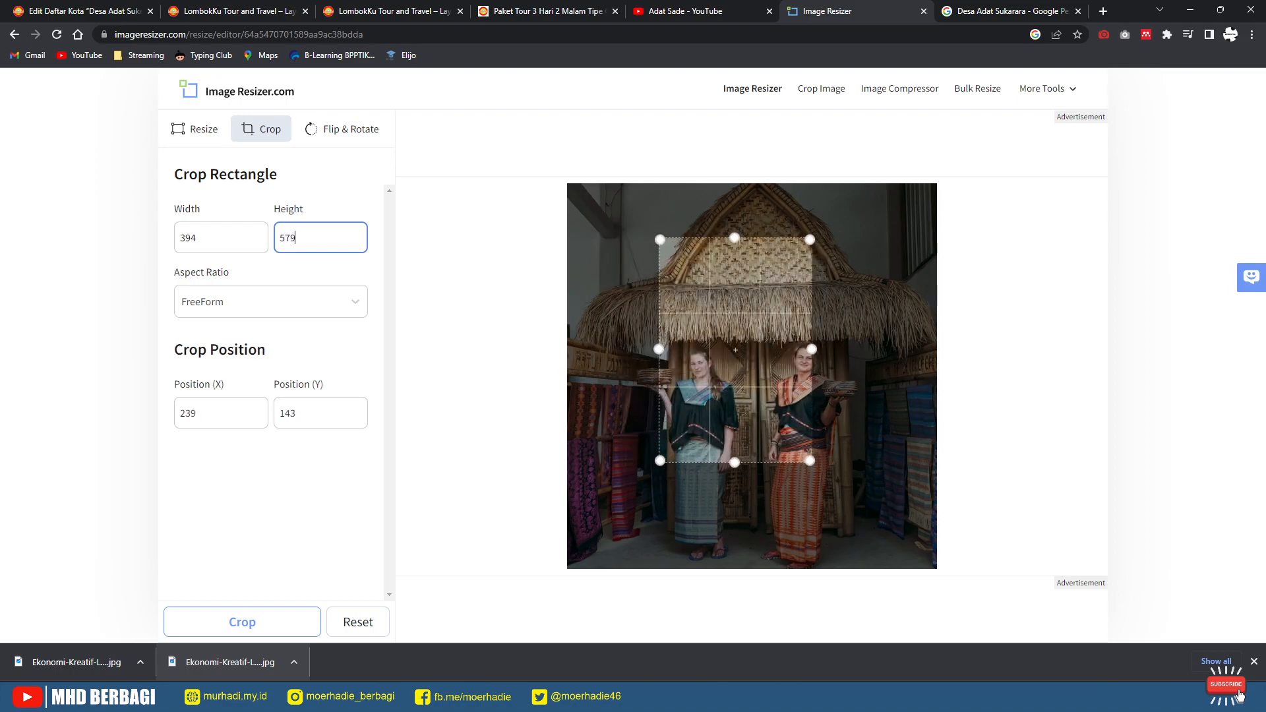
# Step: Reset the crop, re-enter 579 height and 394 width, frame the two women, and apply it
pyautogui.click(194, 129)
pyautogui.click(262, 129)
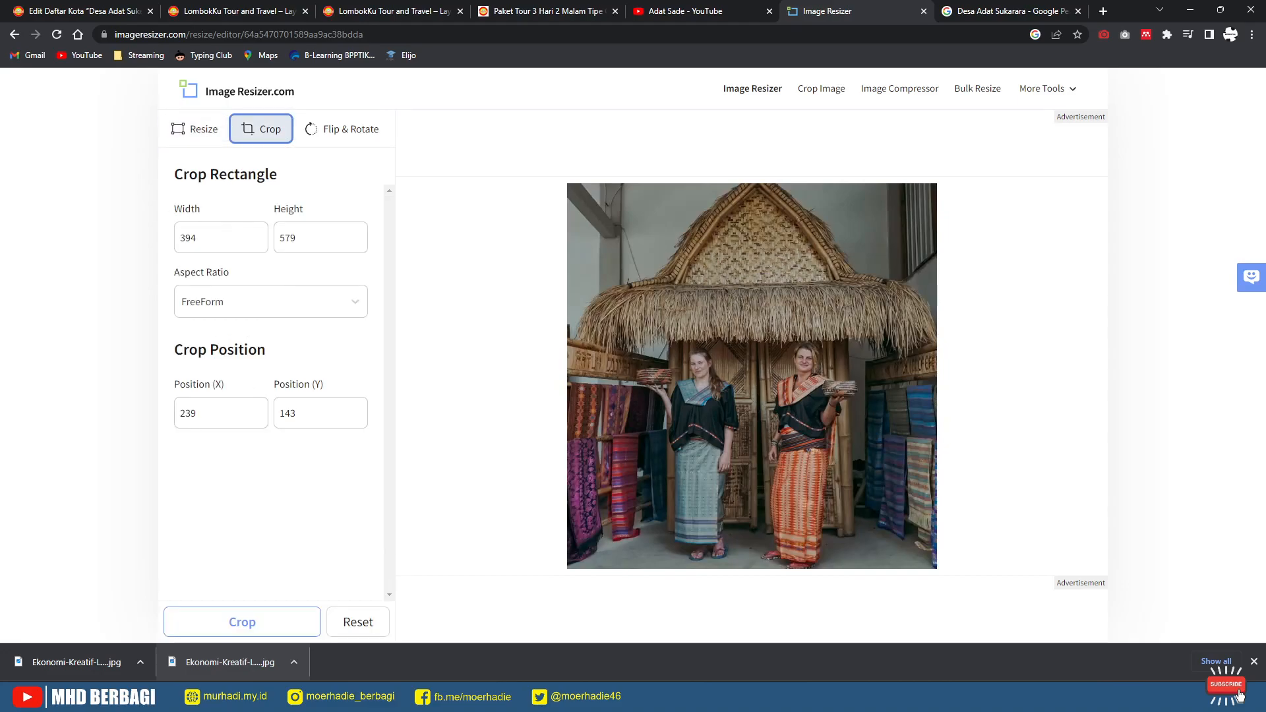
pyautogui.doubleClick(290, 238)
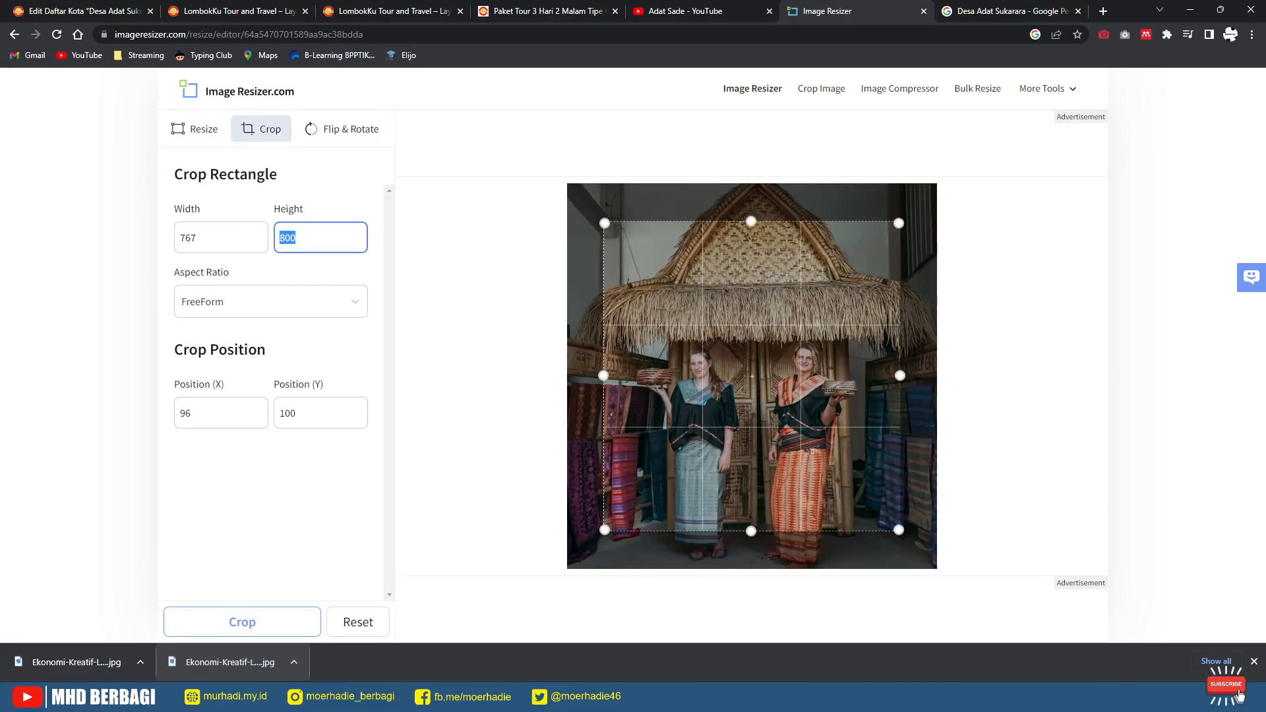
pyautogui.write('579')
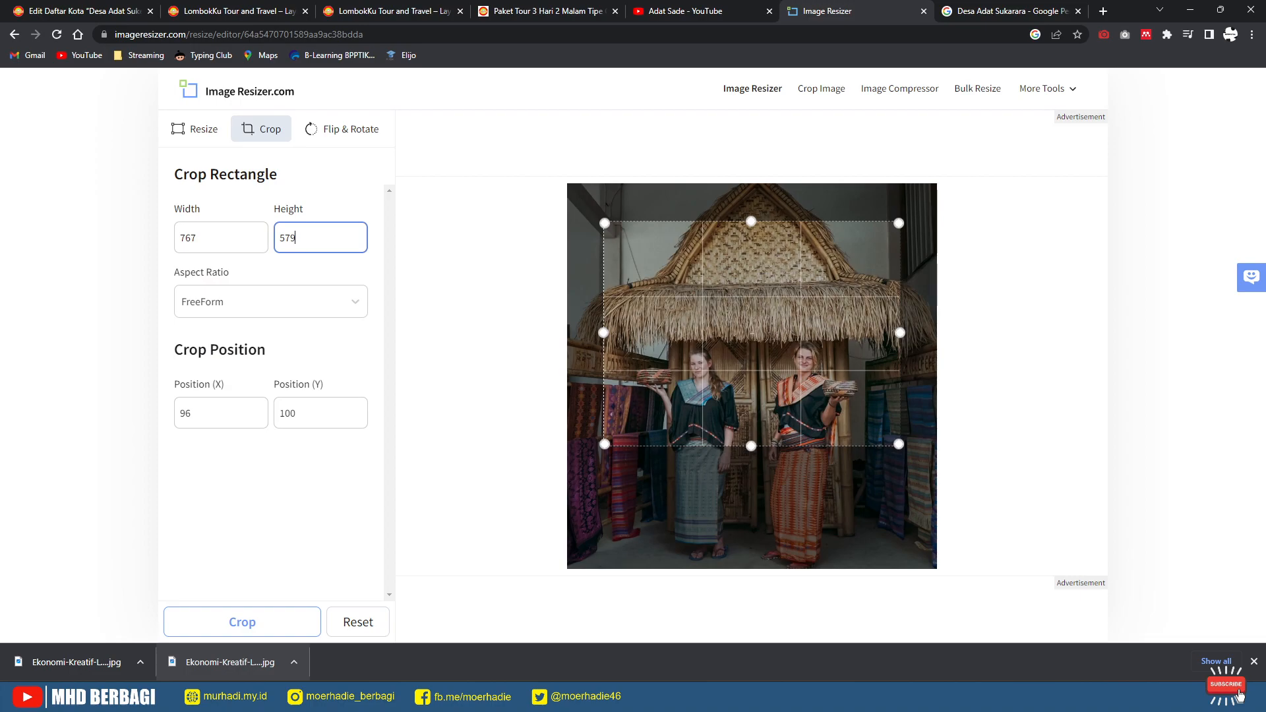
pyautogui.click(84, 11)
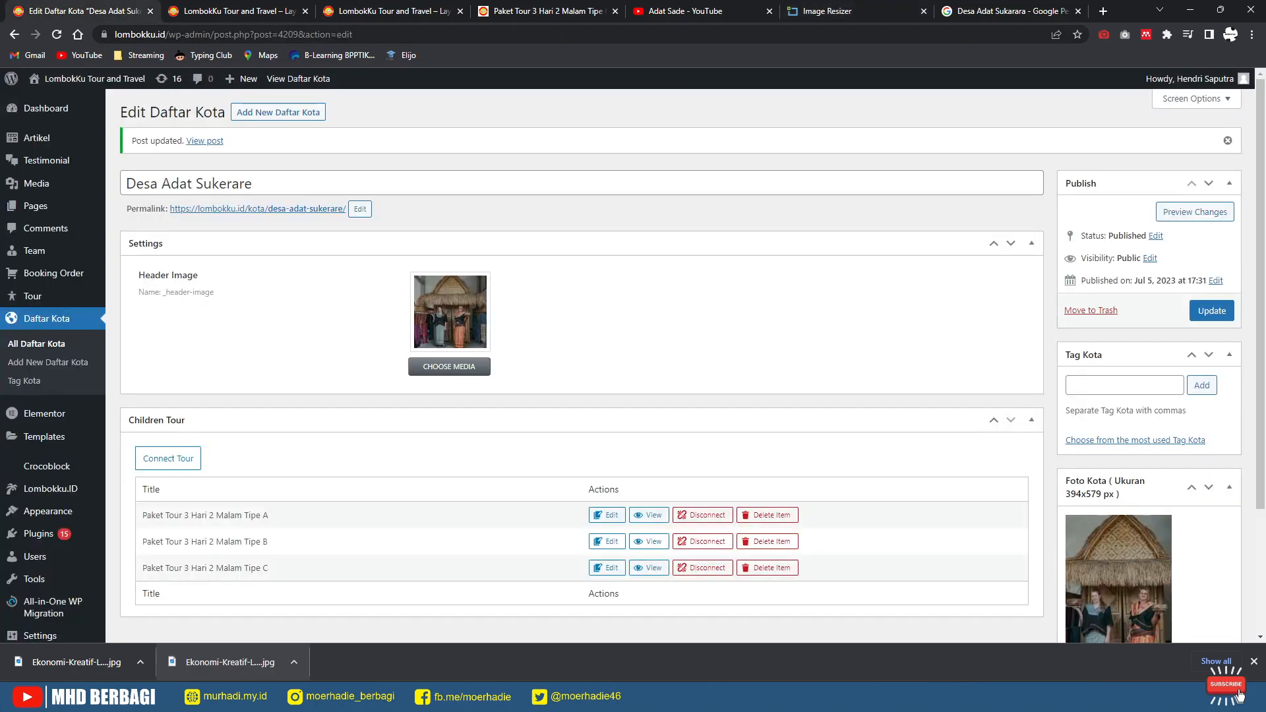
pyautogui.click(827, 11)
pyautogui.doubleClick(188, 238)
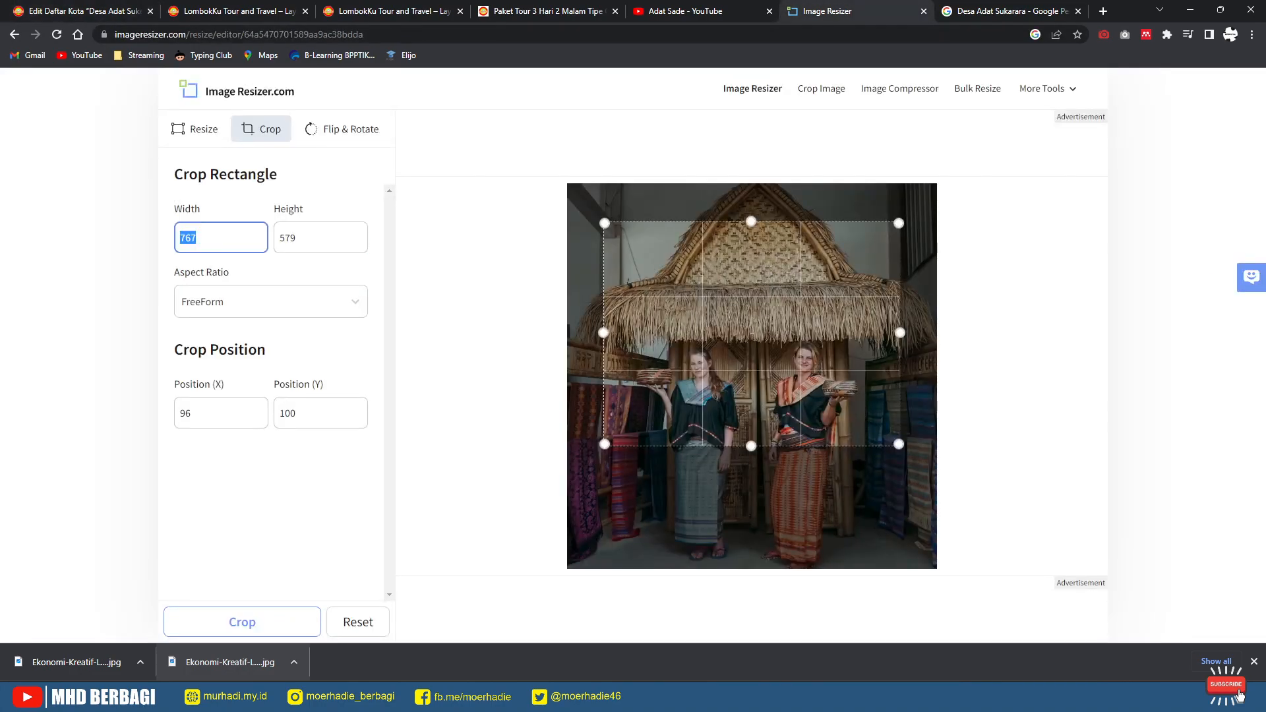
pyautogui.write('394')
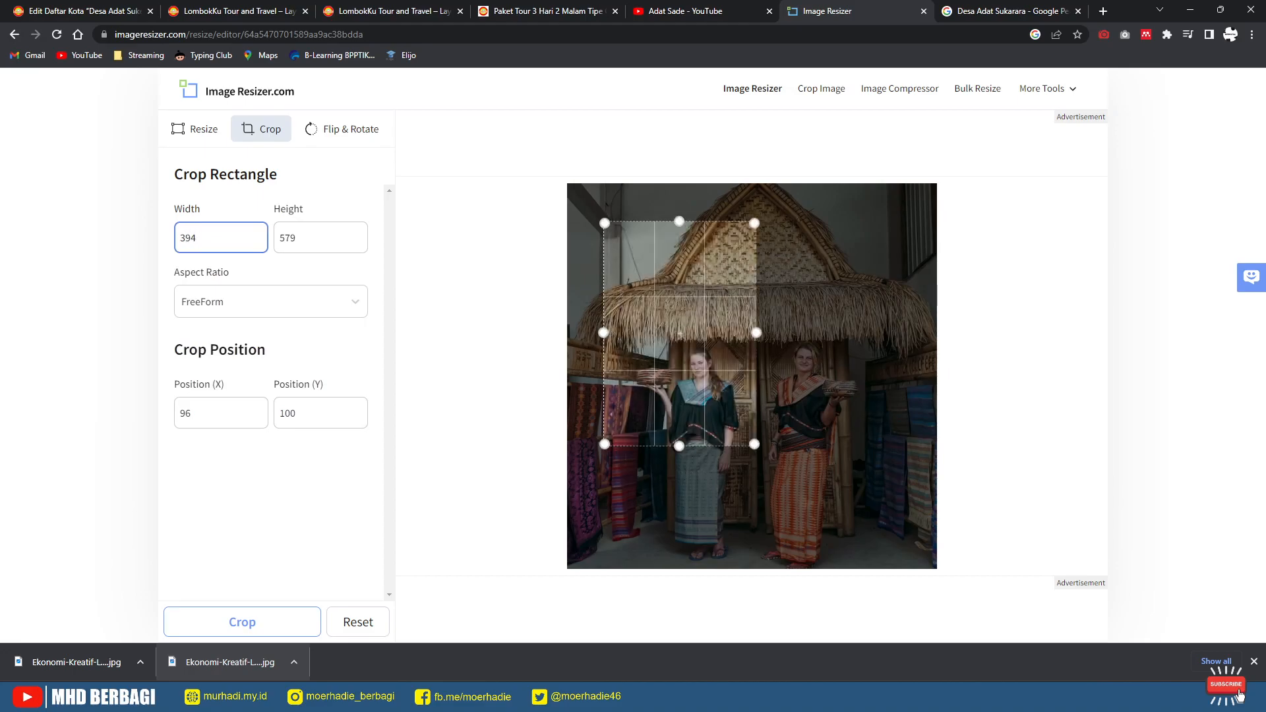
pyautogui.moveTo(680, 334); pyautogui.dragTo(746, 377)
pyautogui.click(243, 622)
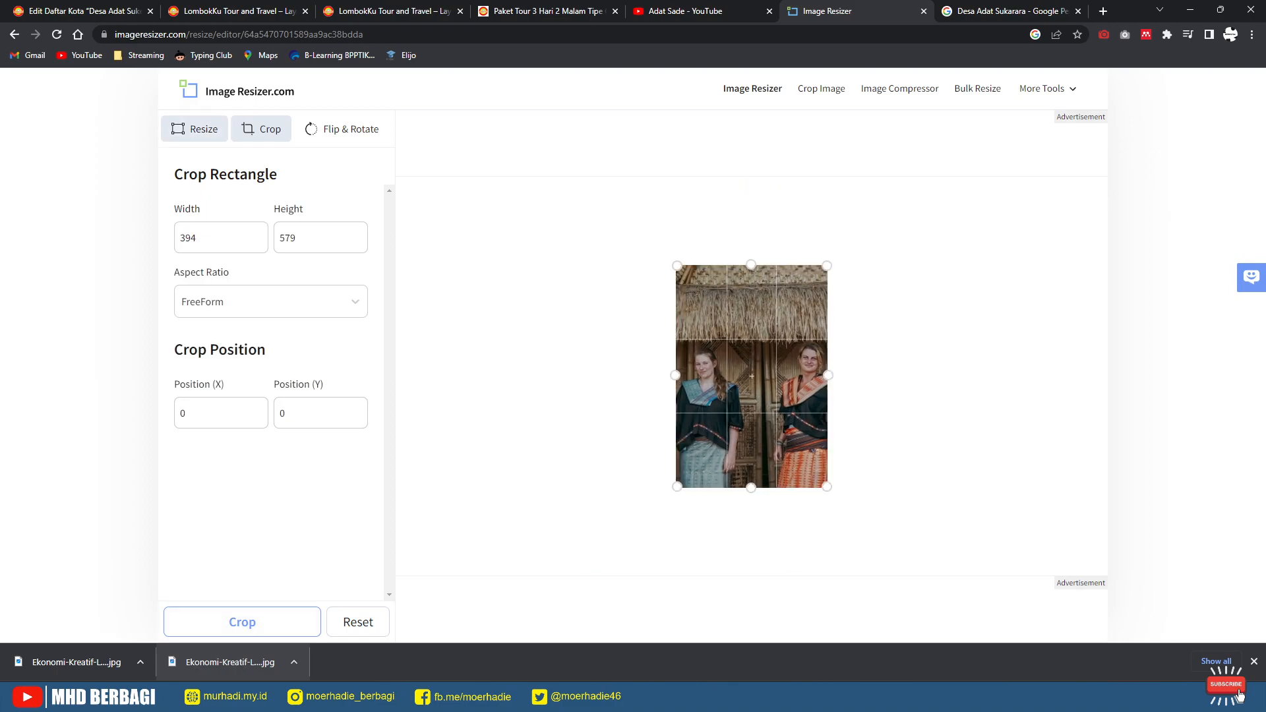
pyautogui.doubleClick(189, 301)
# Step: Resize the photo to 394 × 579, download the 67.98 KB result, and return to the Sukerare editor
pyautogui.press('Tab')
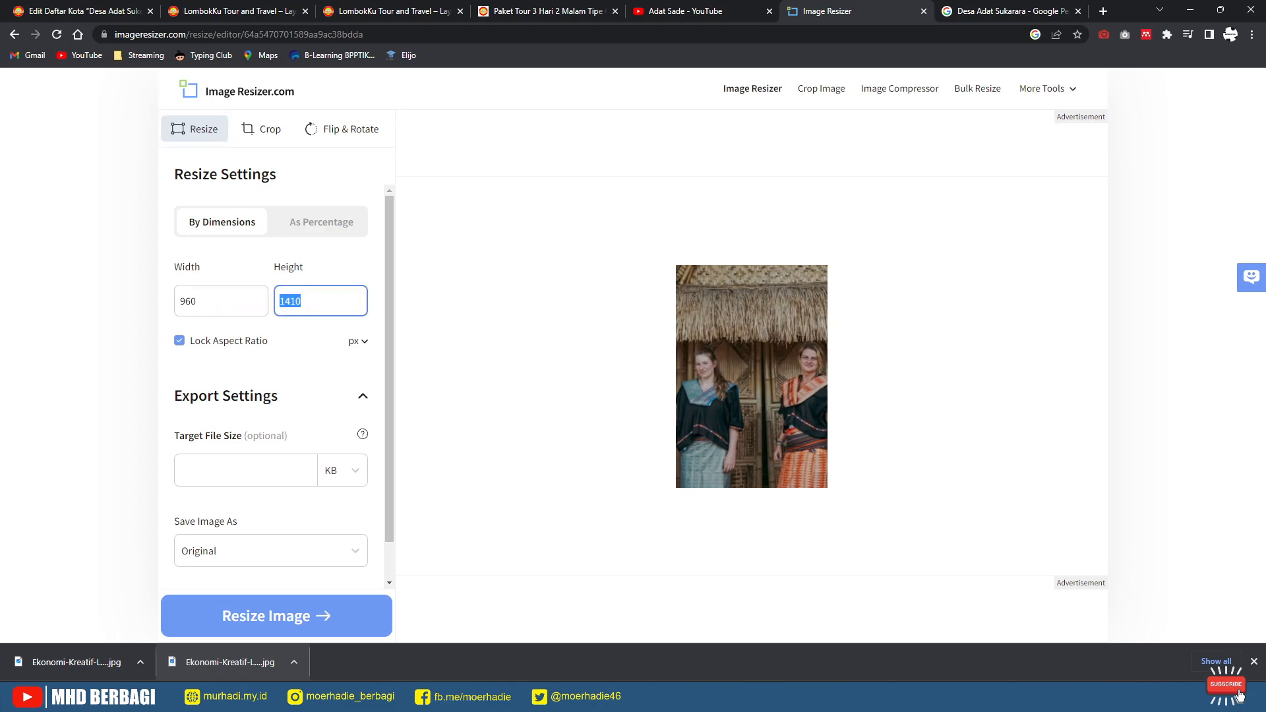
pyautogui.write('597')
pyautogui.hotkey('ctrl', '1')
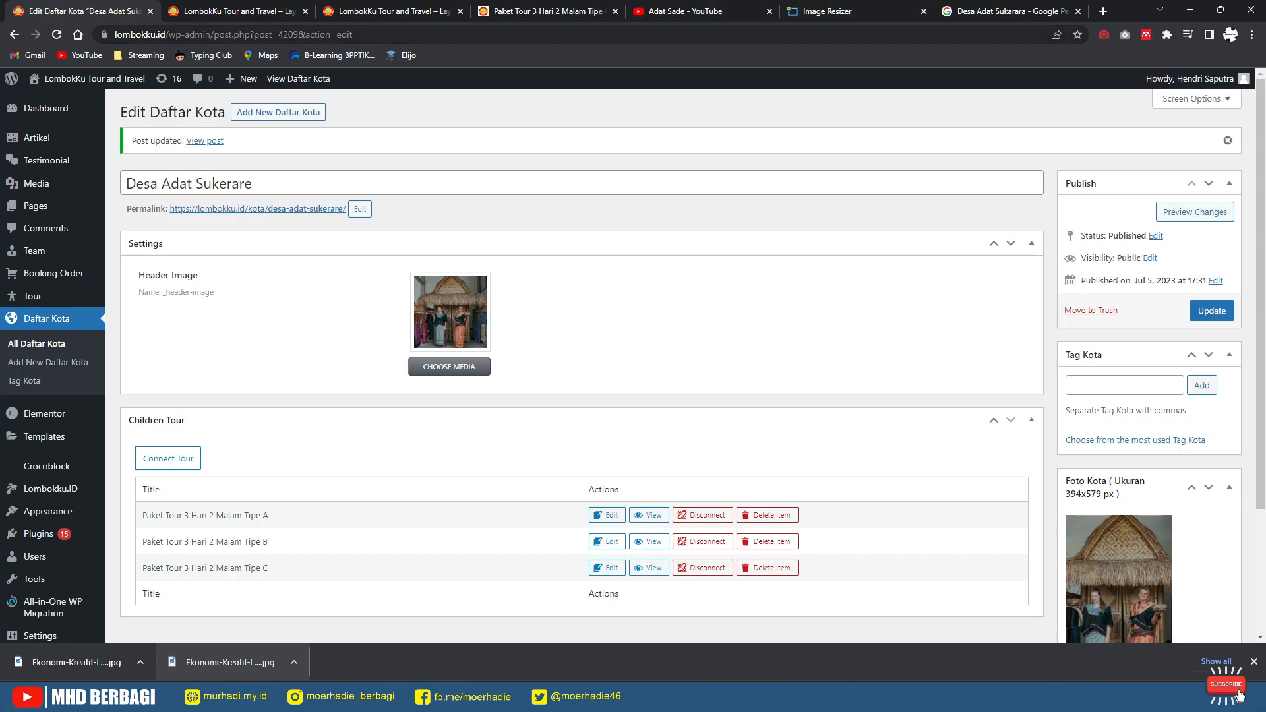
pyautogui.click(825, 10)
pyautogui.write('4')
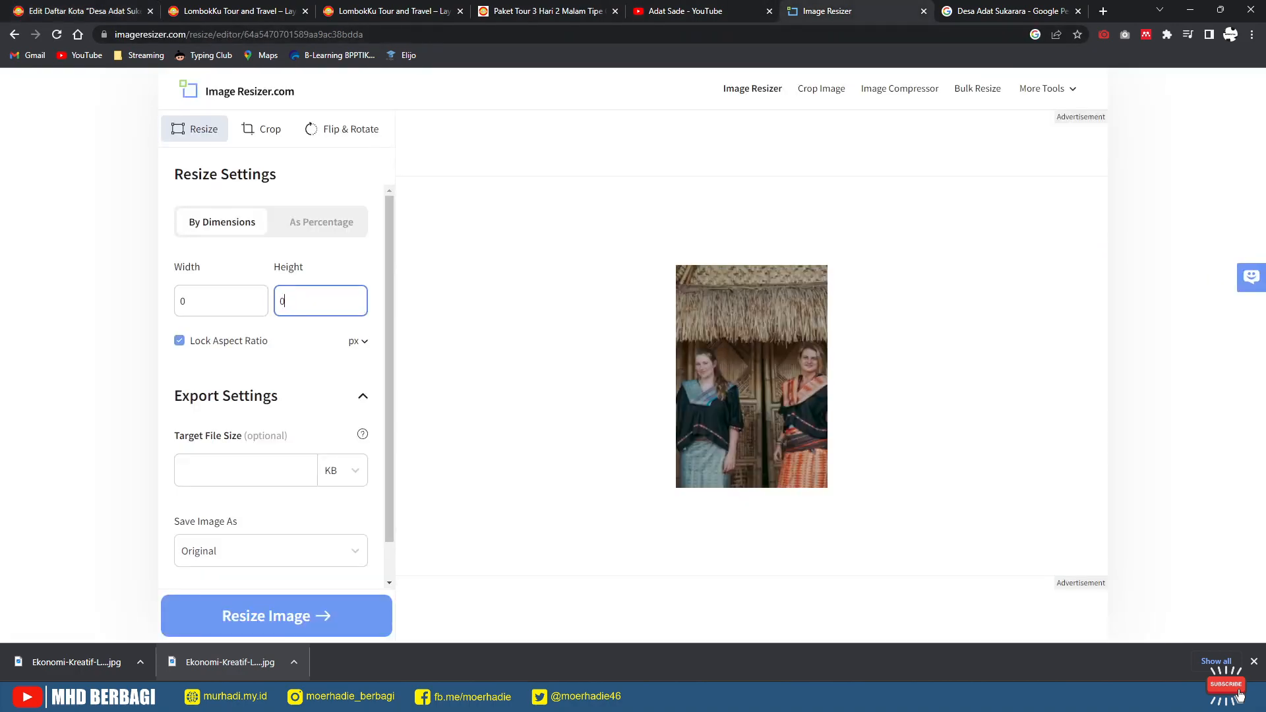
pyautogui.write('79')
pyautogui.press('Return')
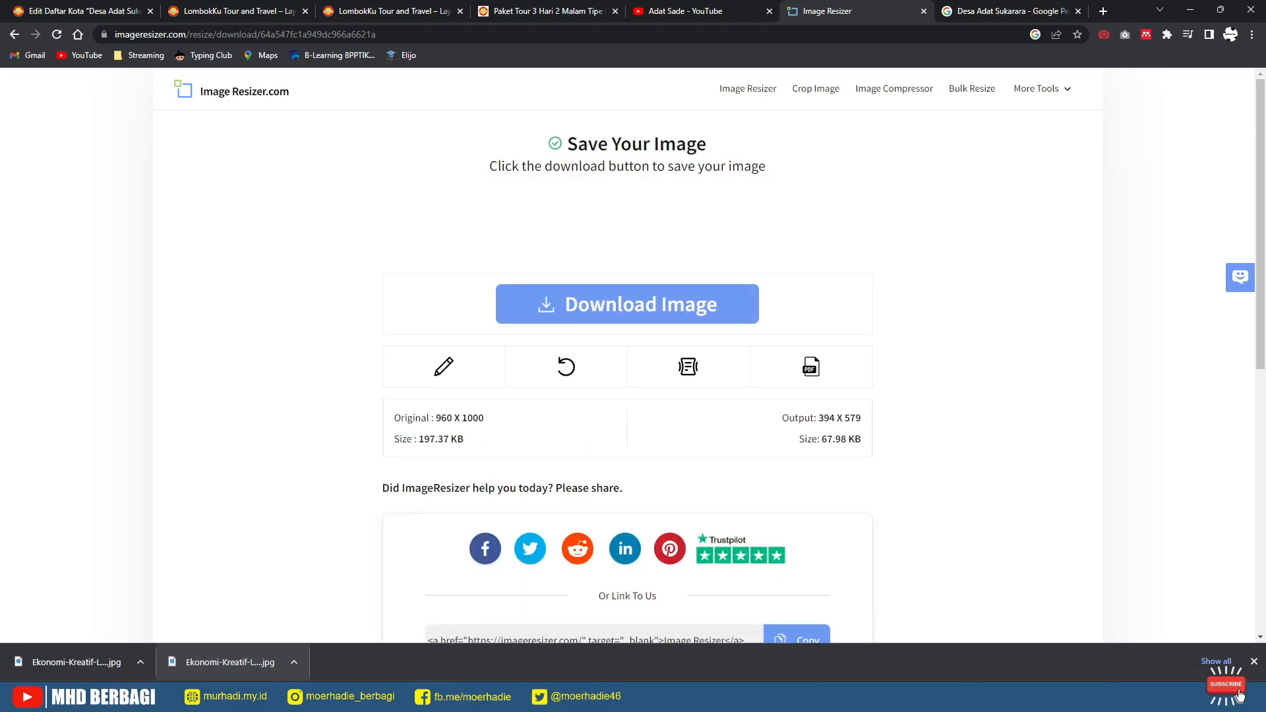
pyautogui.click(627, 304)
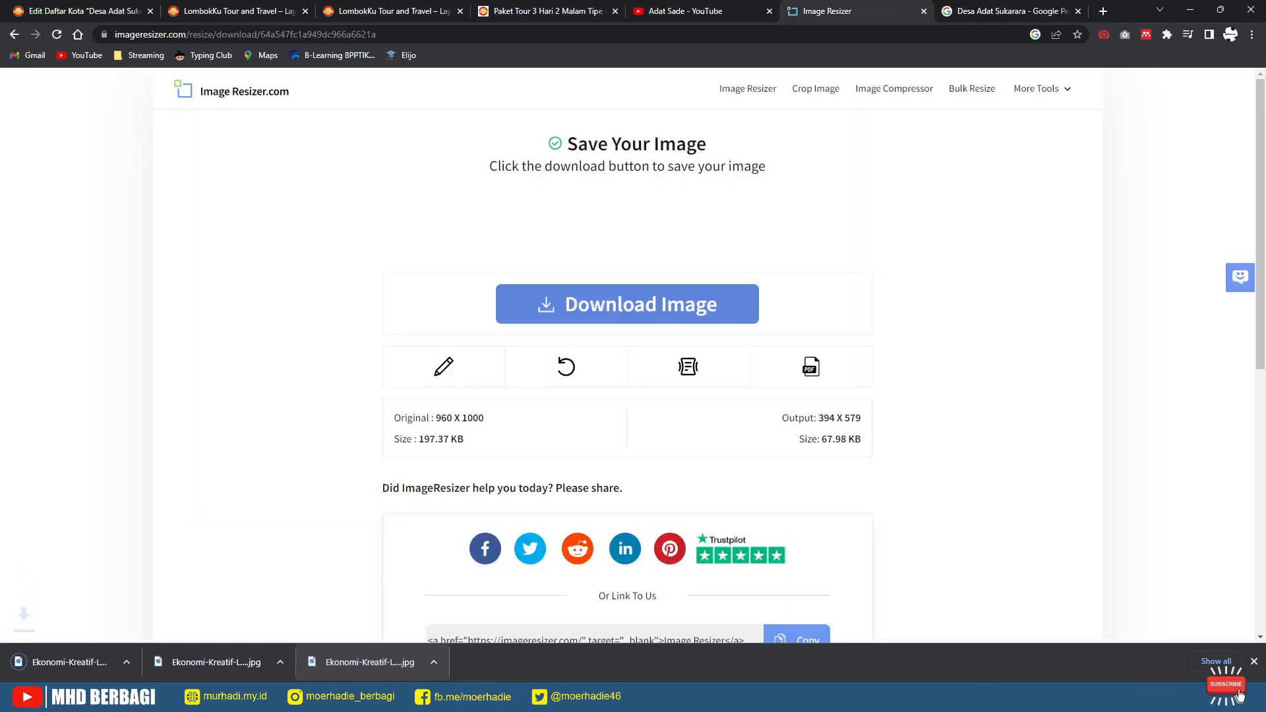
pyautogui.click(84, 11)
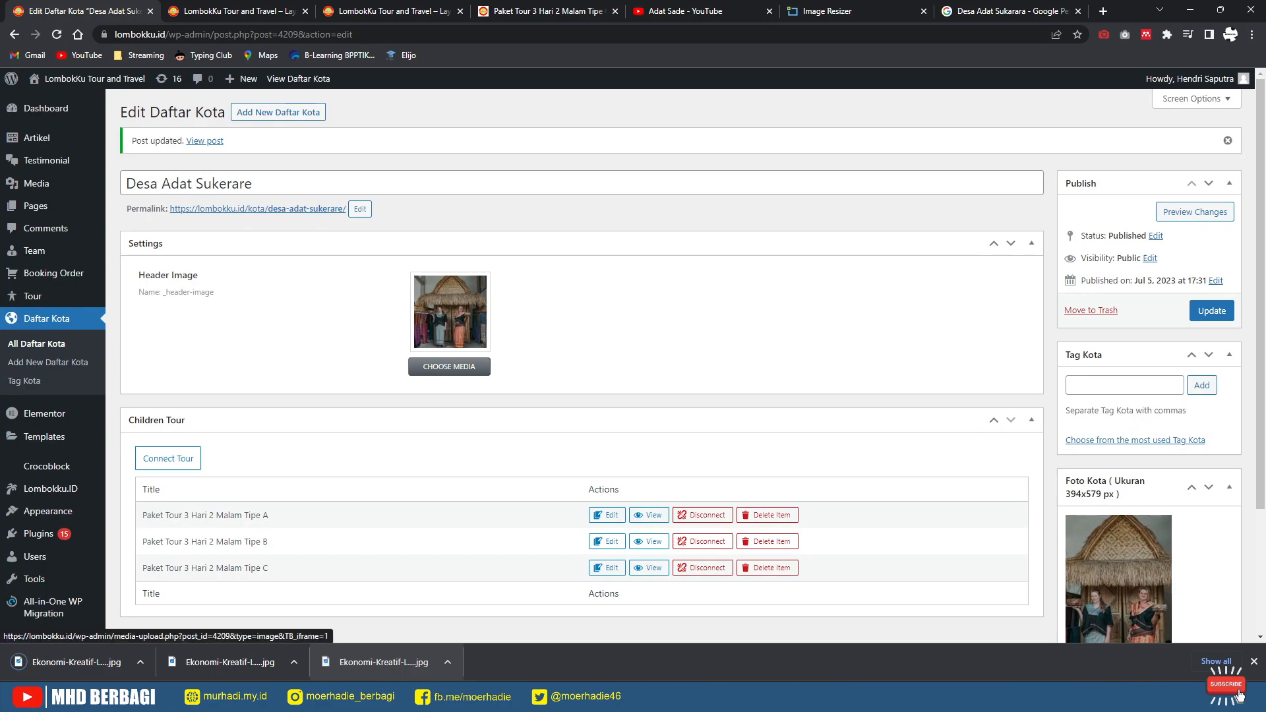
# Step: Swap the Desa Adat Sukerare Foto Kota for the uploaded 394 x 579 photo and update the entry
pyautogui.scroll(-3, 1119, 581)
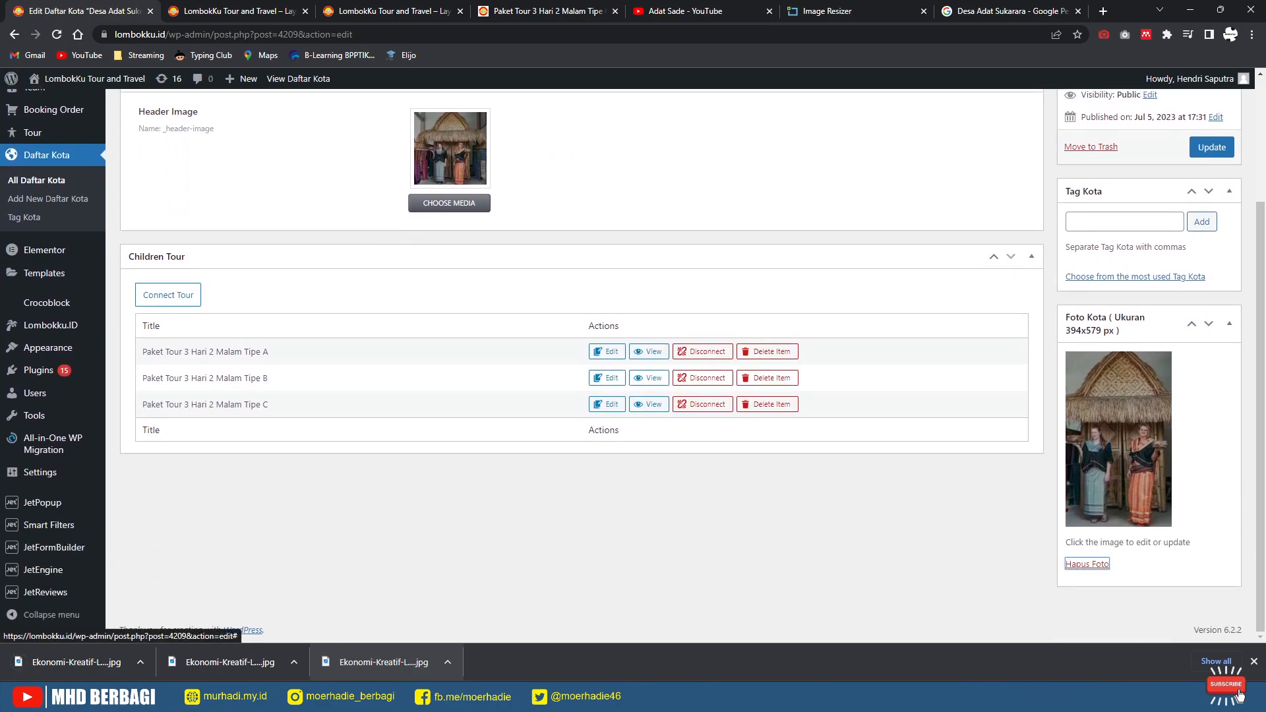
pyautogui.click(1087, 564)
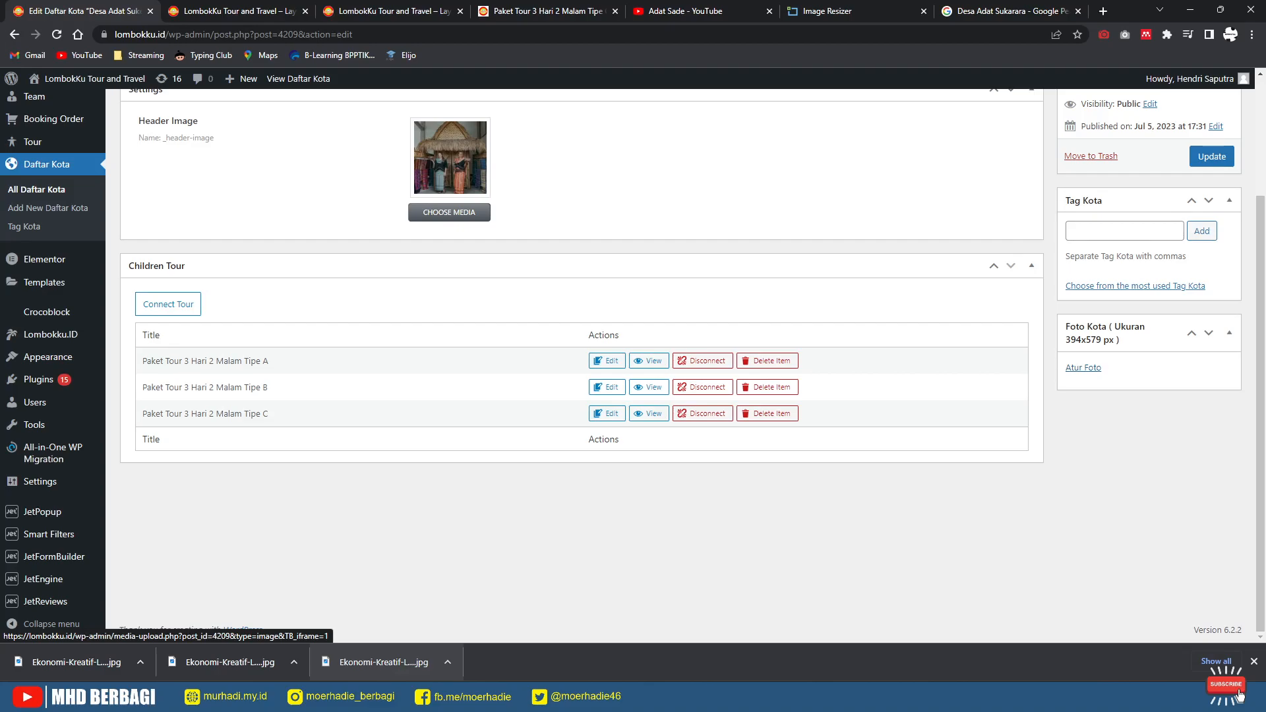
pyautogui.click(1084, 368)
pyautogui.moveTo(76, 662); pyautogui.dragTo(294, 447)
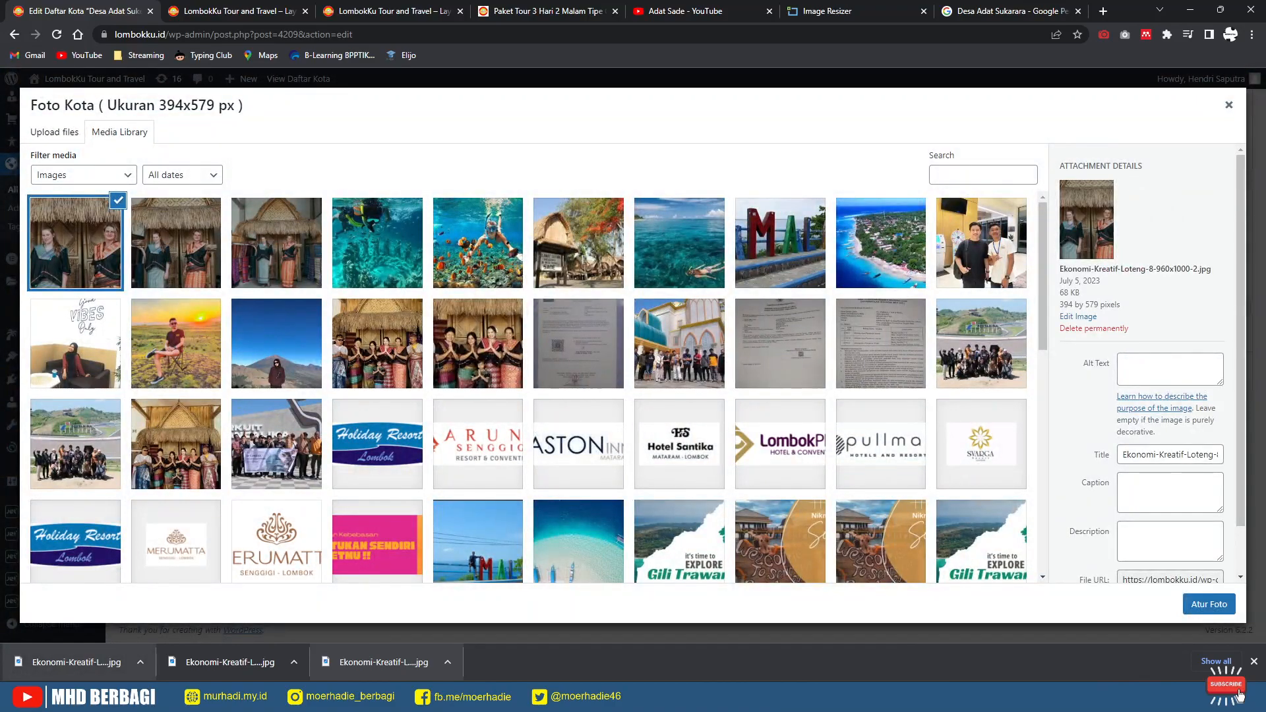
pyautogui.click(1210, 604)
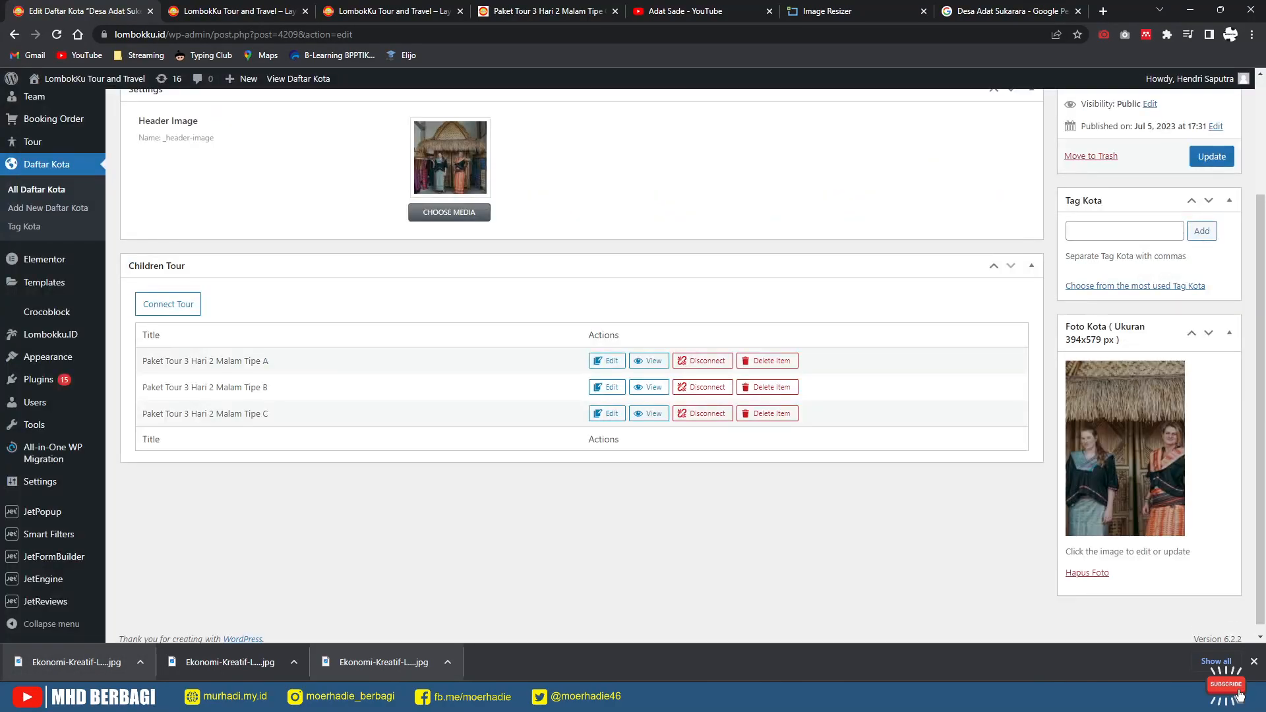
pyautogui.click(1212, 156)
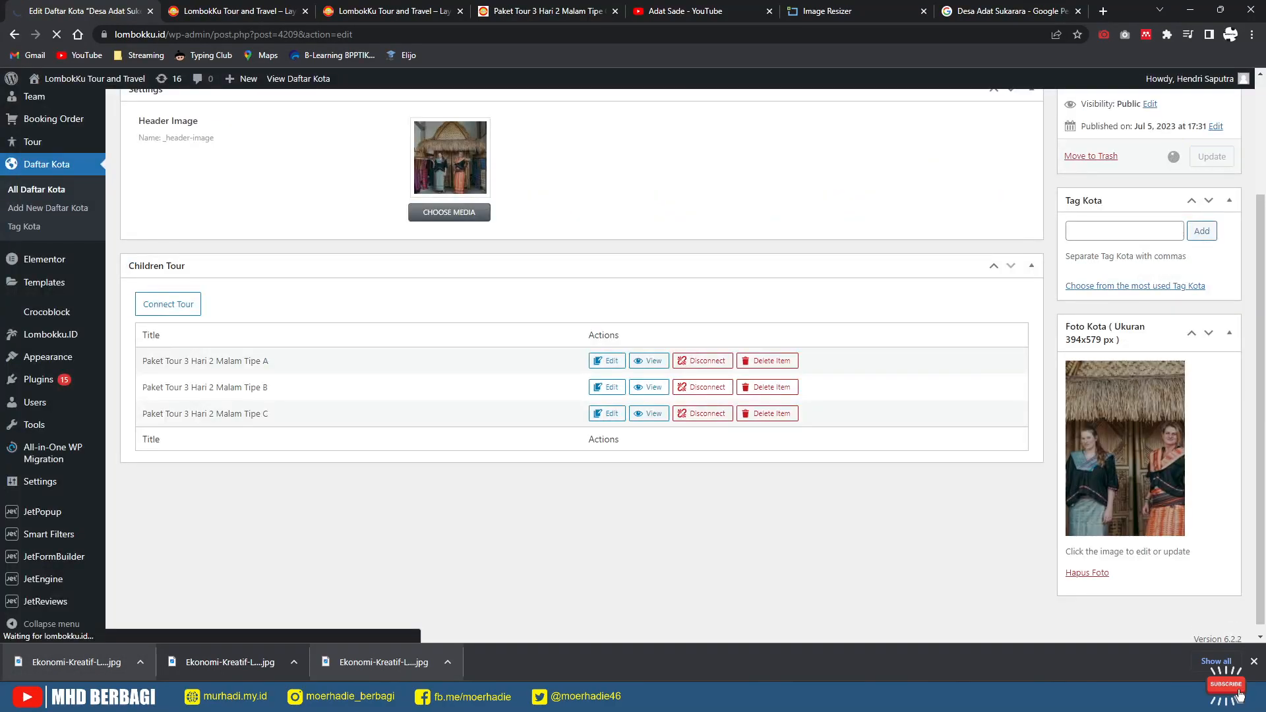
# Step: Reload the live homepage to check the new photo, then return to the edit page
pyautogui.hotkey('ctrl', '3')
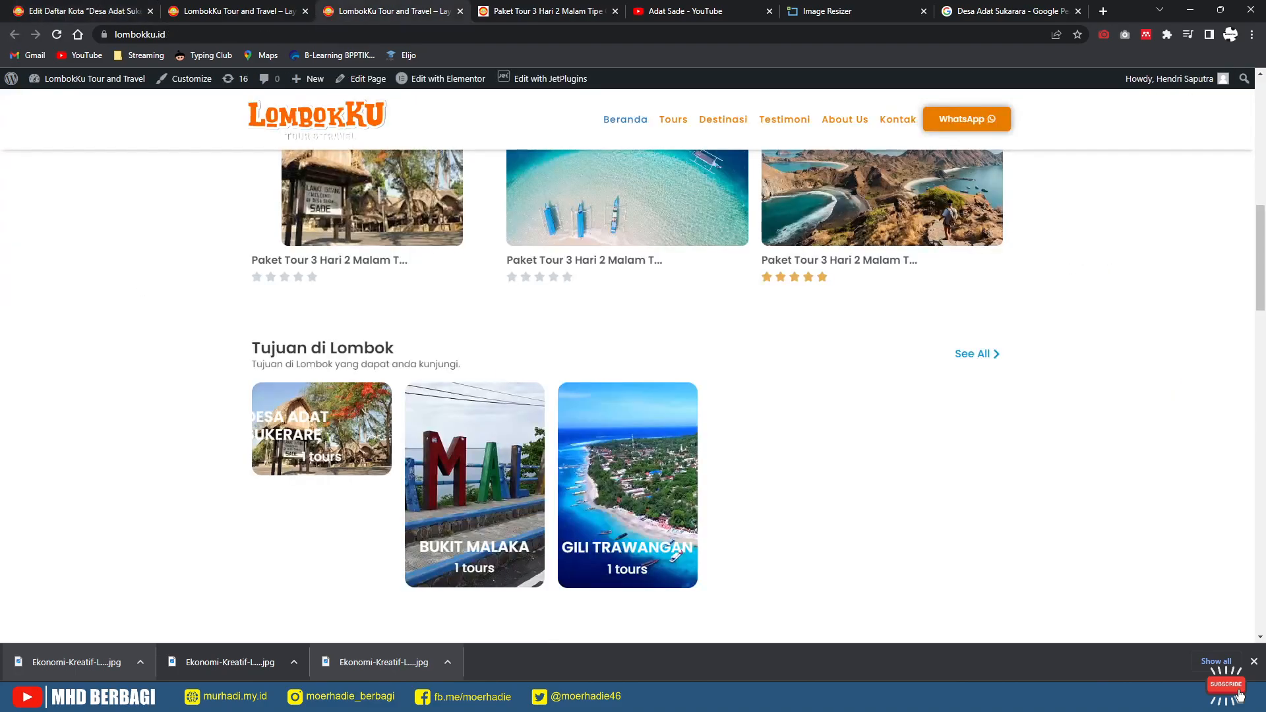
pyautogui.press('F5')
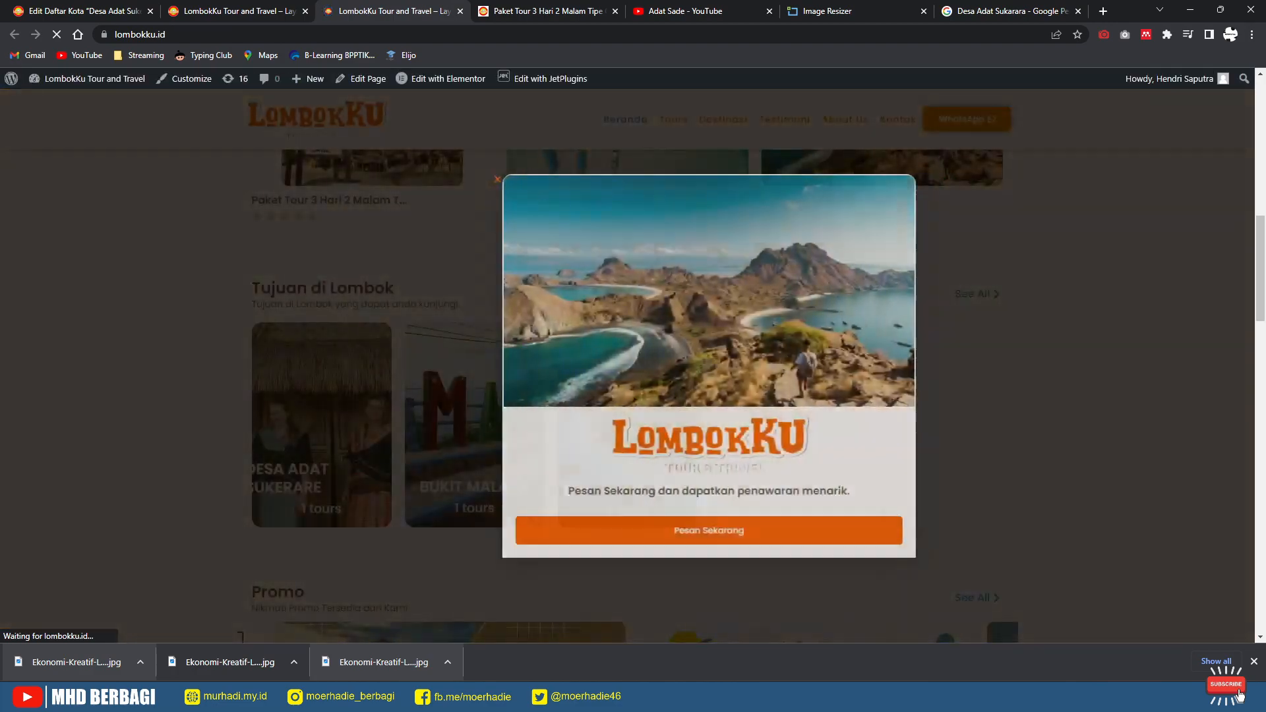
pyautogui.press('Escape')
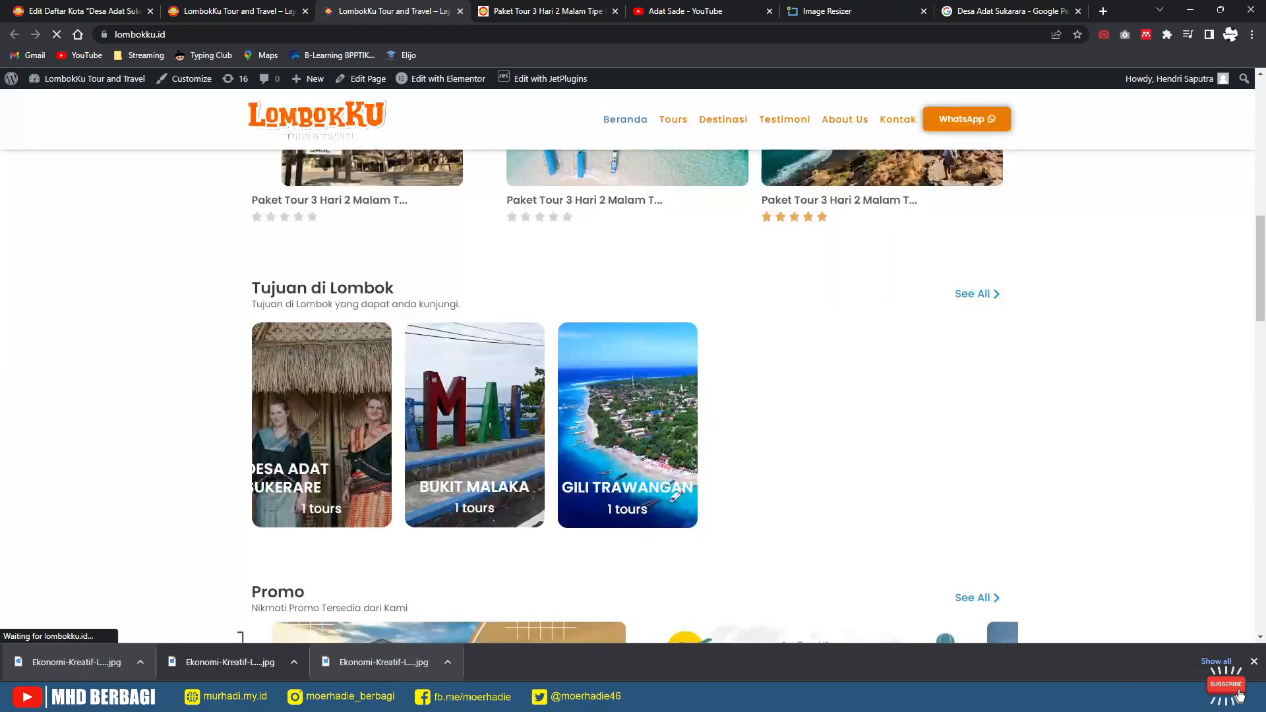
pyautogui.click(116, 11)
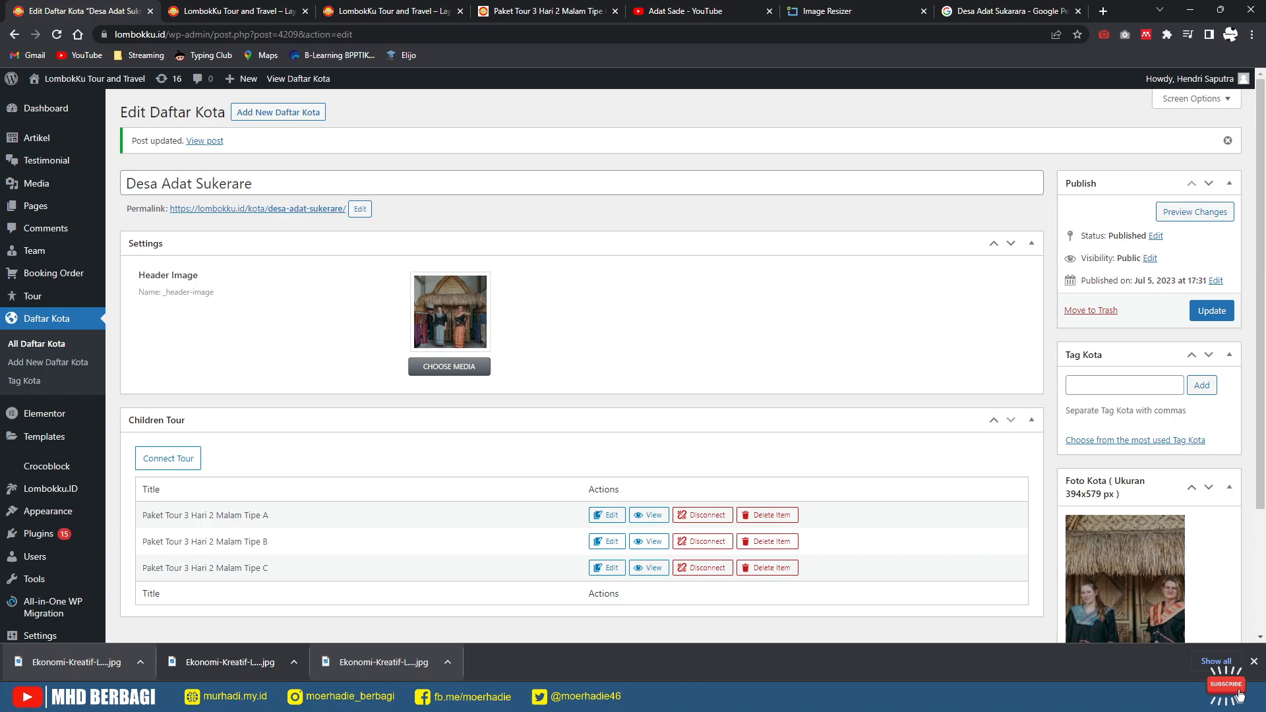
# Step: Delete 'Adat' from the title so it reads Desa Sukerare
pyautogui.doubleClick(176, 183)
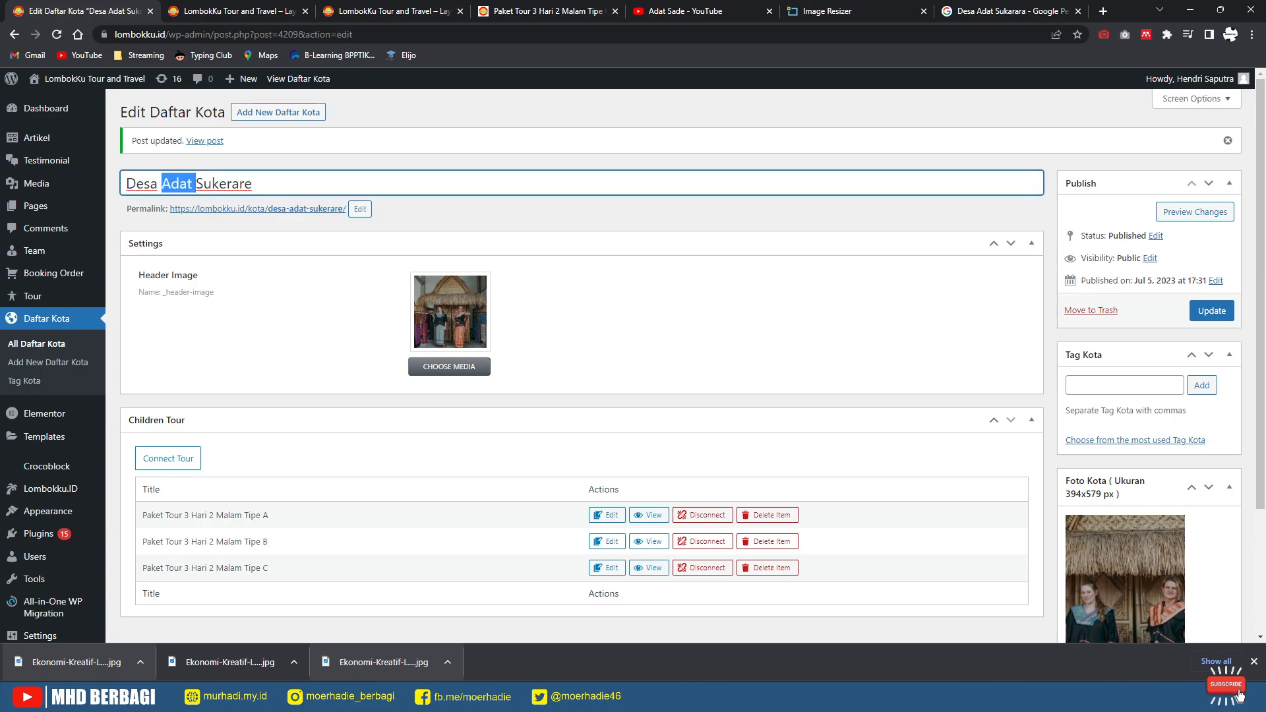
pyautogui.press('BackSpace')
pyautogui.press('BackSpace')
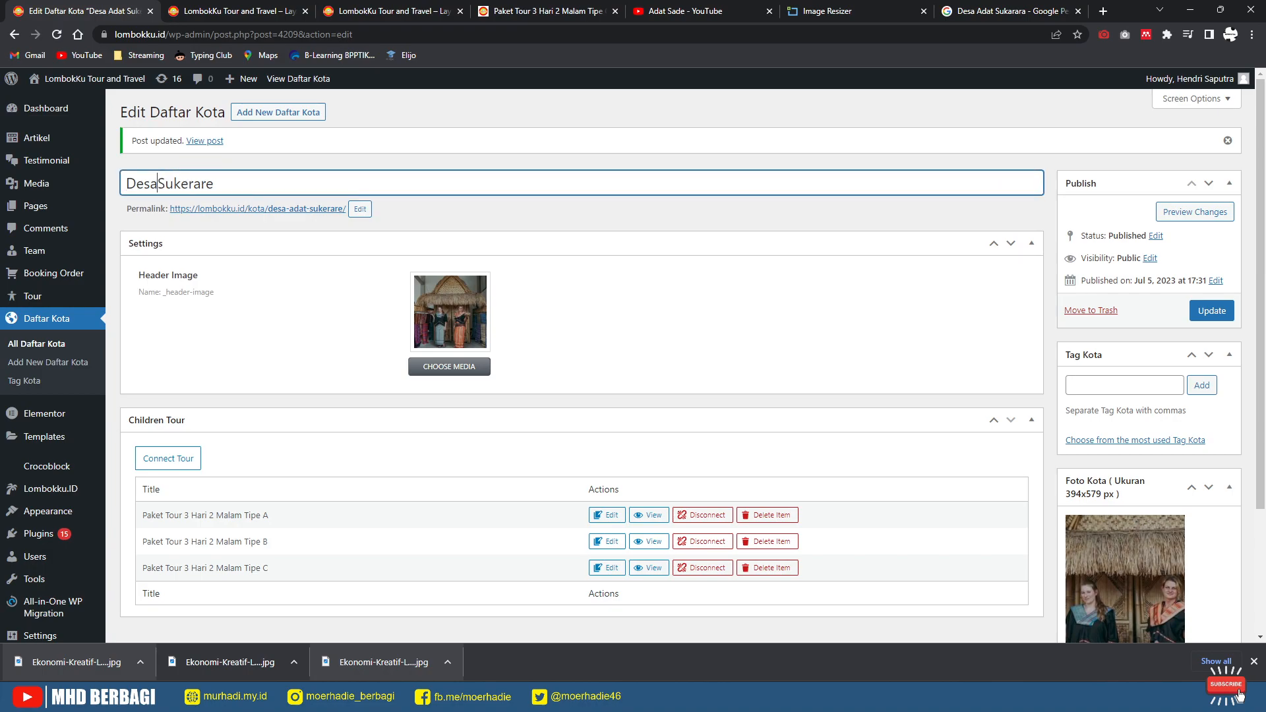
pyautogui.press('Return')
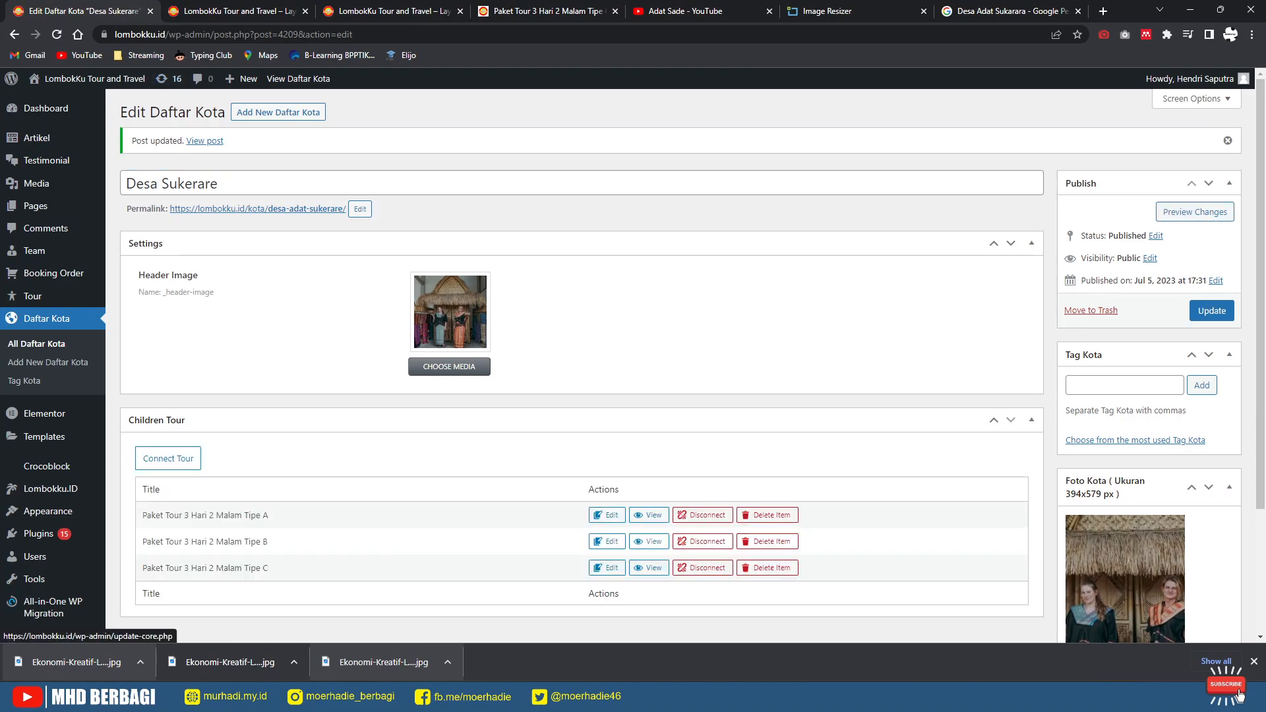
# Step: Reload the homepage to check the Desa Sukerare card, then return to its edit page
pyautogui.click(217, 11)
pyautogui.click(57, 34)
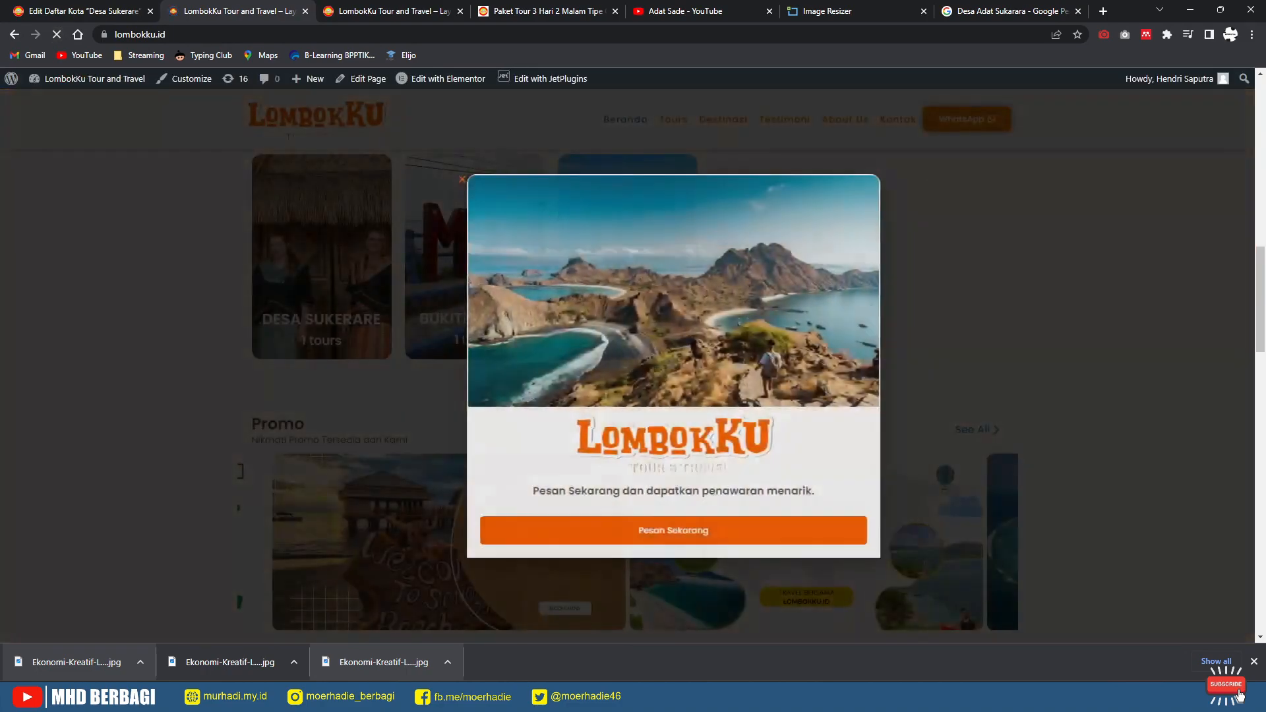
pyautogui.click(416, 179)
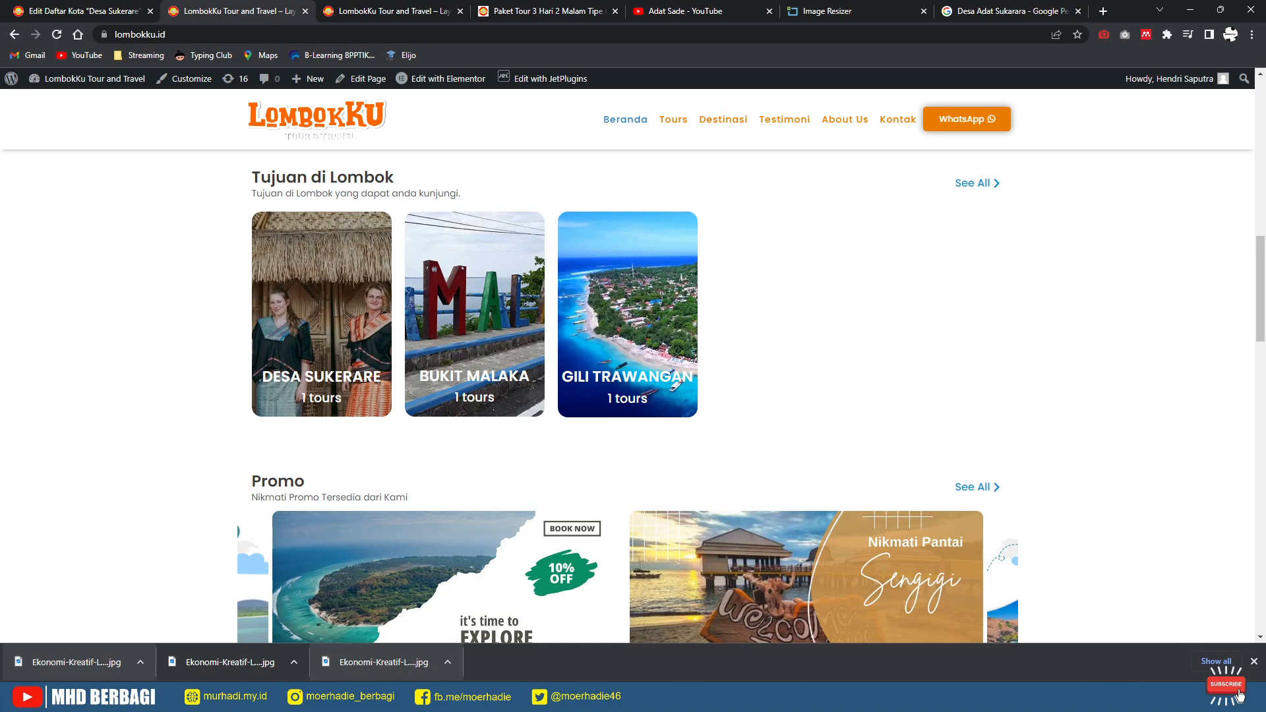
pyautogui.scroll(8, 633, 396)
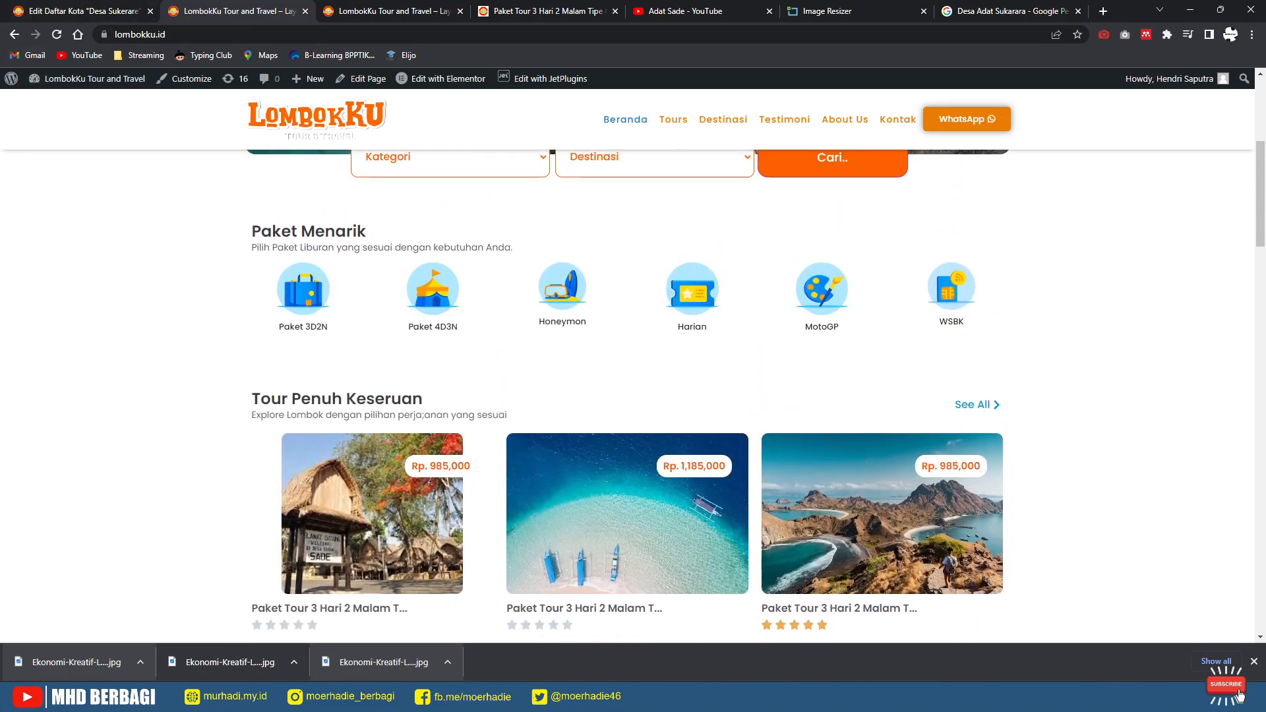
pyautogui.scroll(-5, 633, 396)
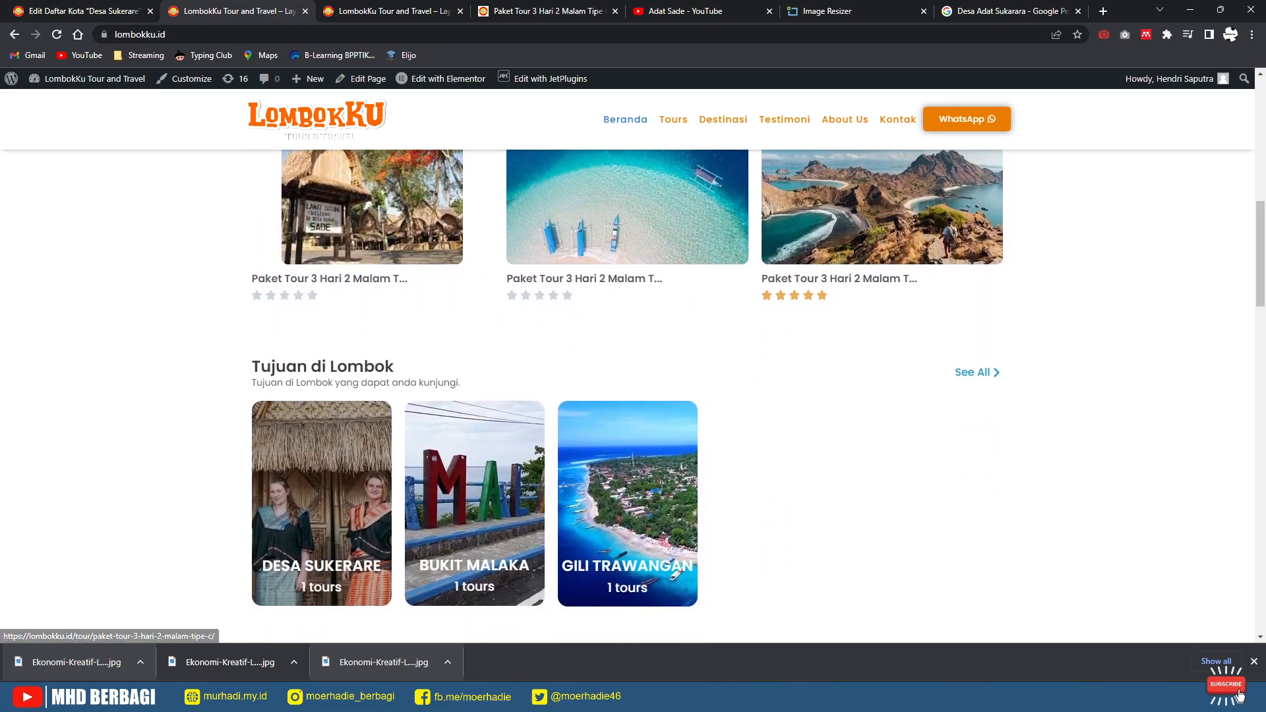
pyautogui.click(79, 10)
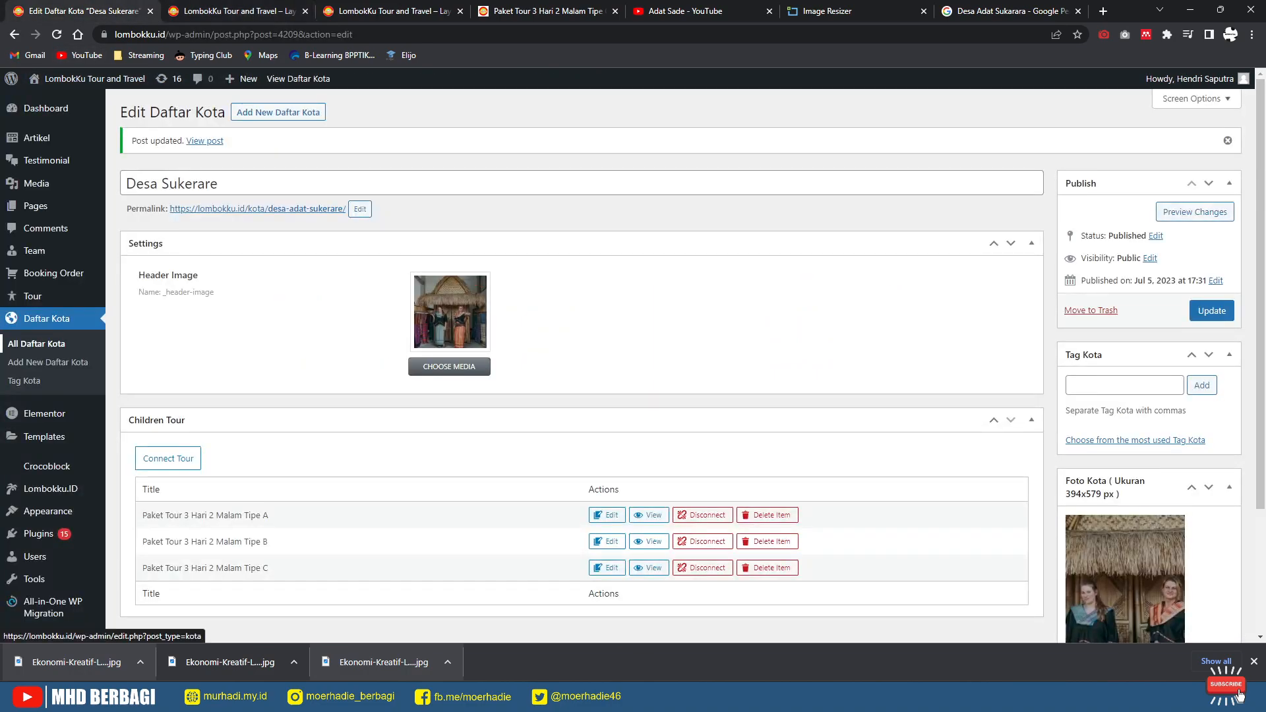
# Step: Browse all Daftar Kota entries and move on to the Tag Kota city tags
pyautogui.click(37, 344)
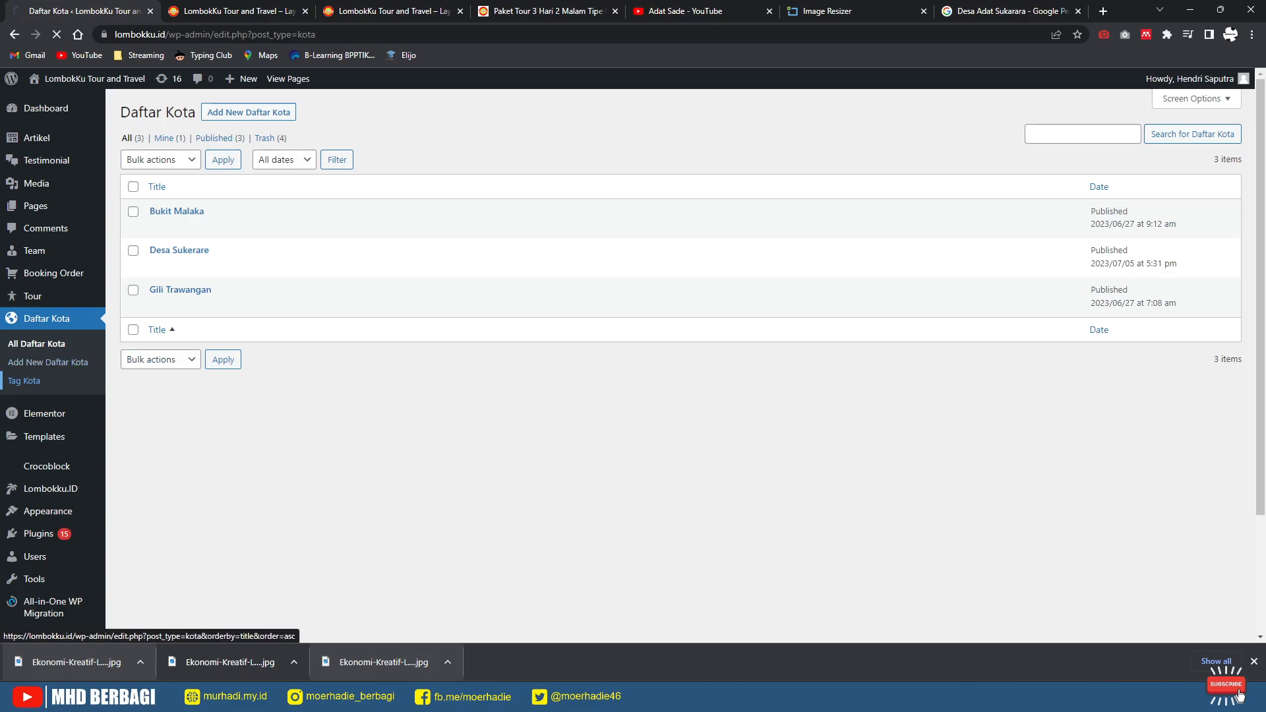
pyautogui.scroll(-1, 652, 374)
pyautogui.scroll(-3, 577, 357)
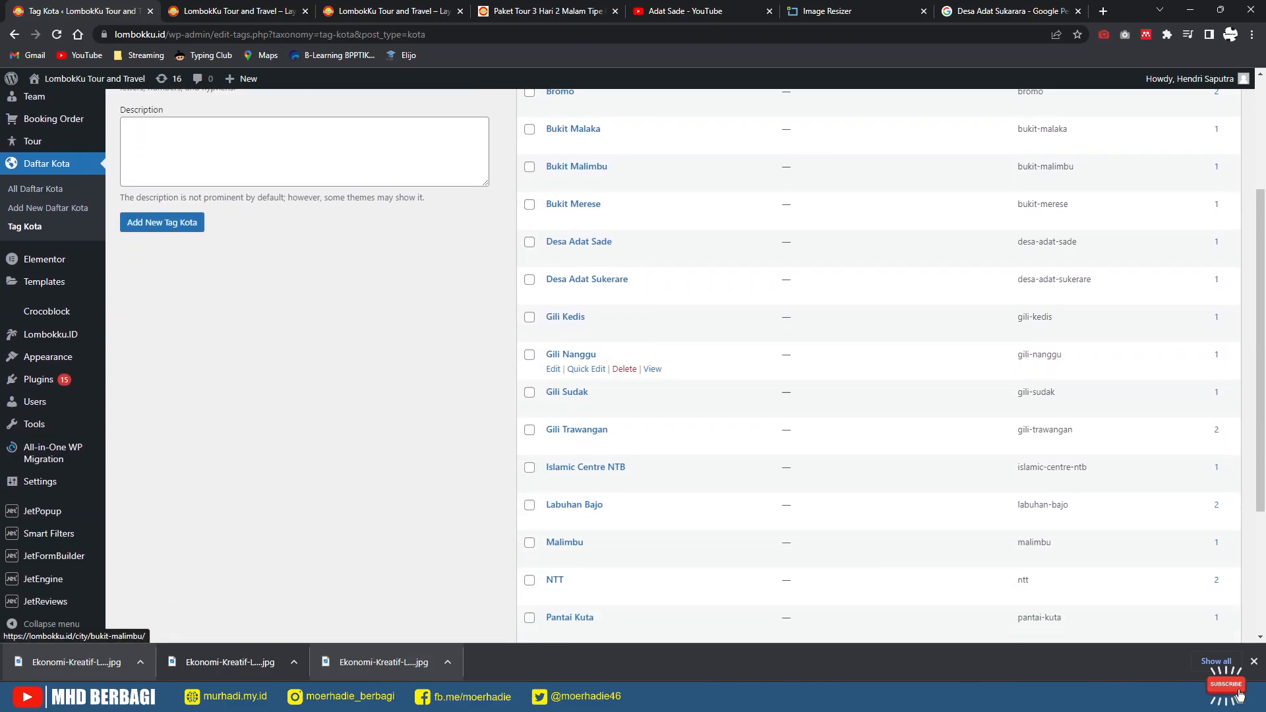
pyautogui.scroll(3, 577, 297)
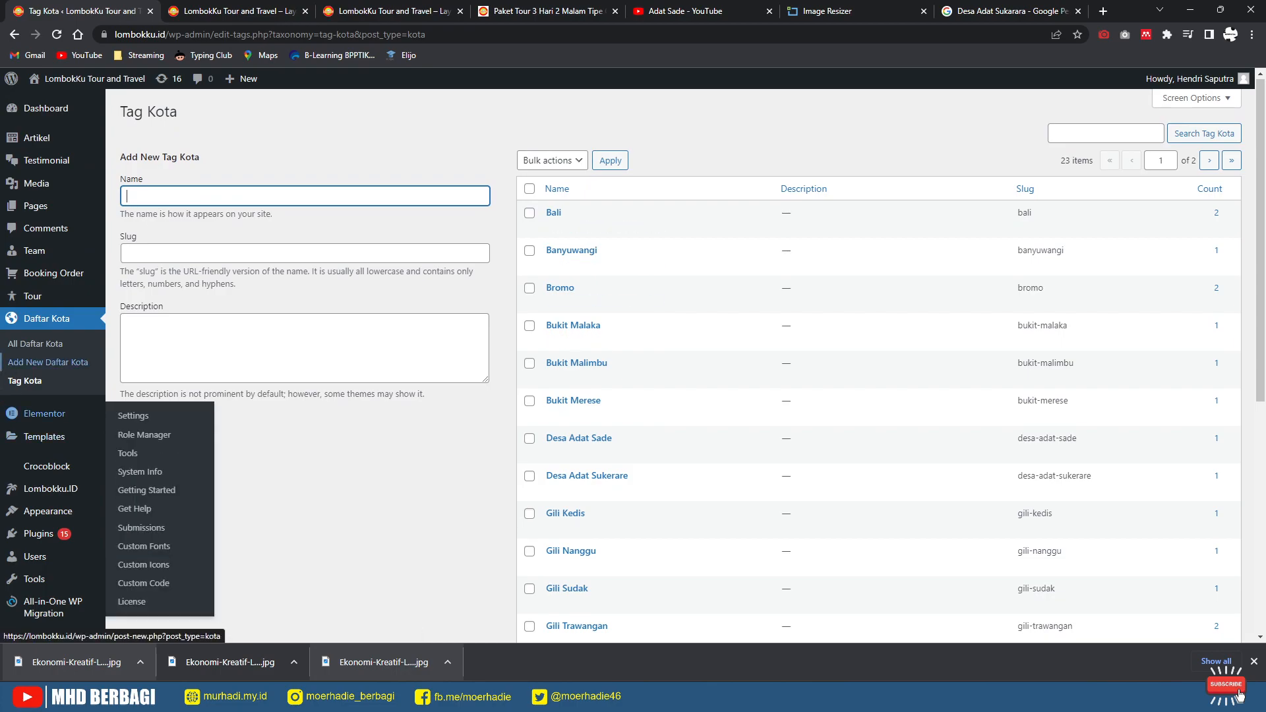
pyautogui.moveTo(33, 296)
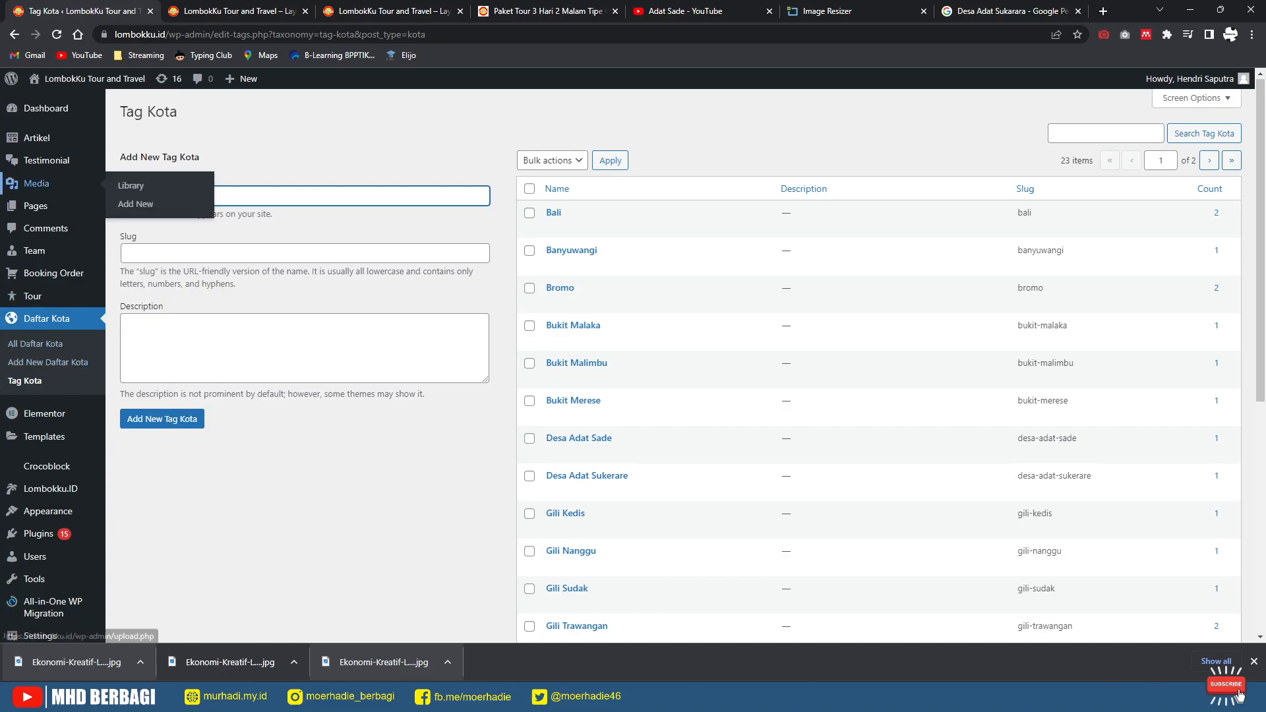
pyautogui.moveTo(37, 138)
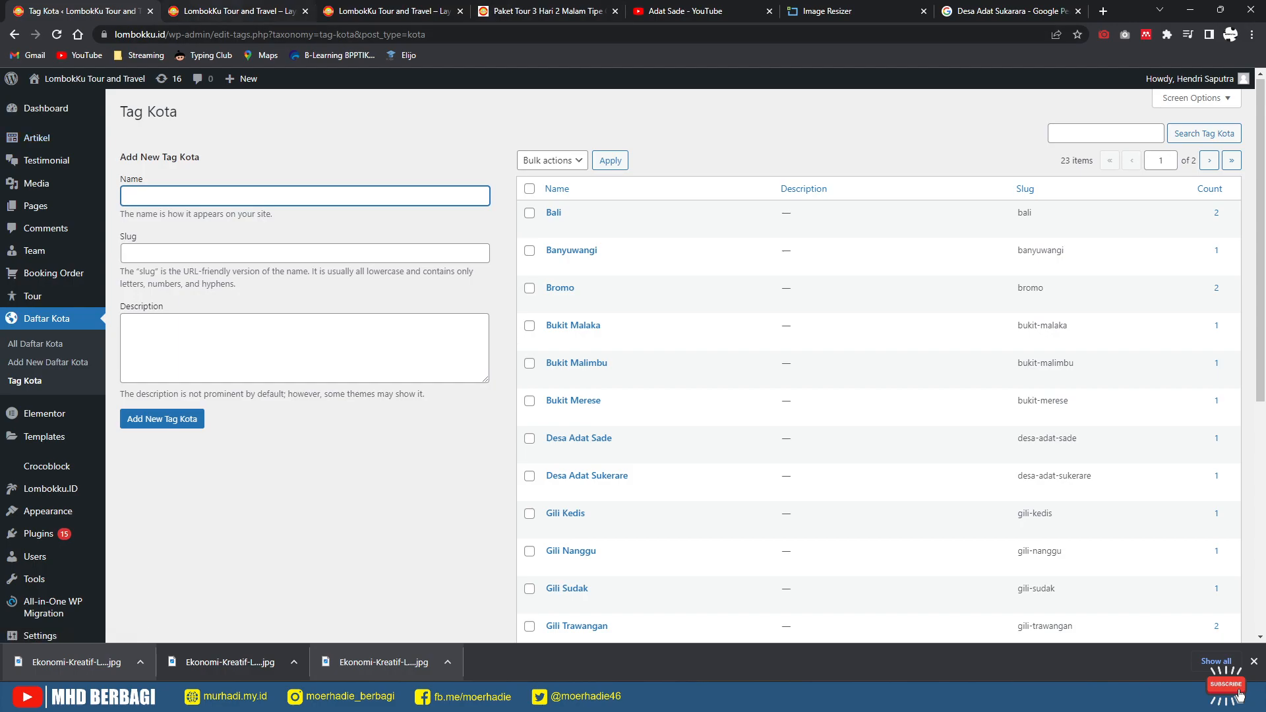
# Step: Scroll through the live homepage, then return to the Tag Kota admin page
pyautogui.click(225, 12)
pyautogui.scroll(-3, 633, 396)
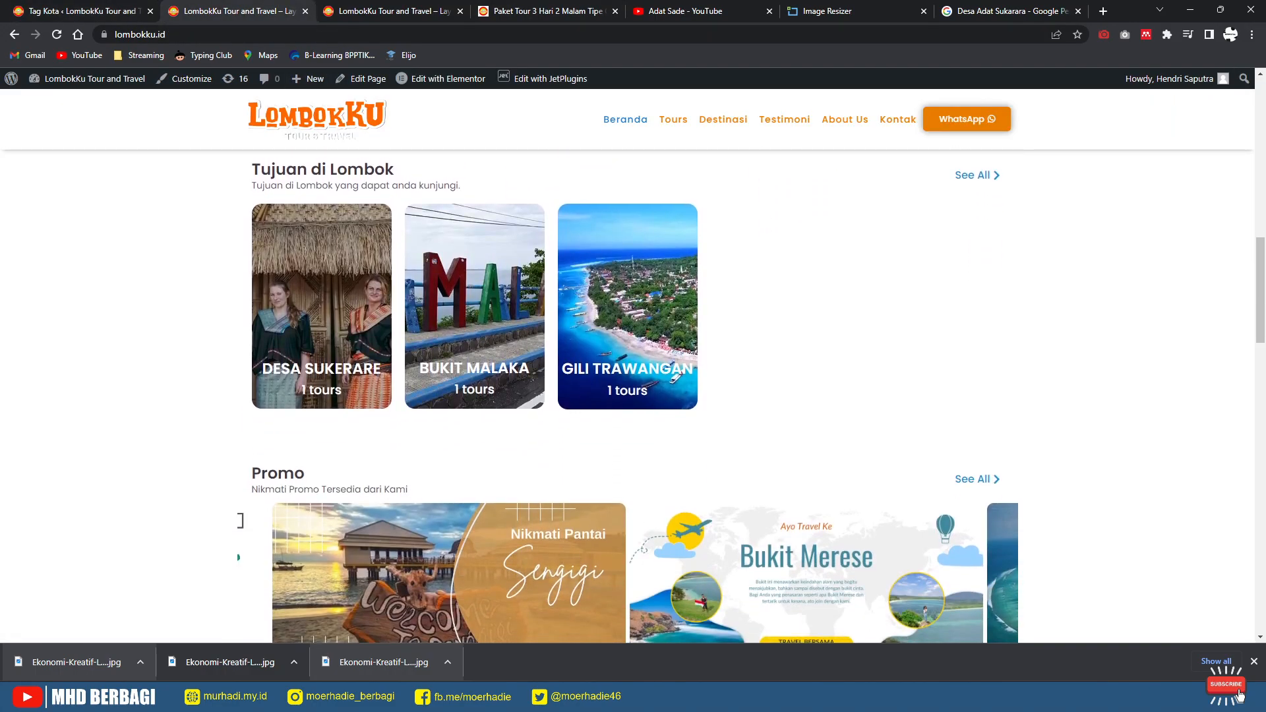
pyautogui.scroll(-5, 633, 396)
pyautogui.scroll(-1, 634, 396)
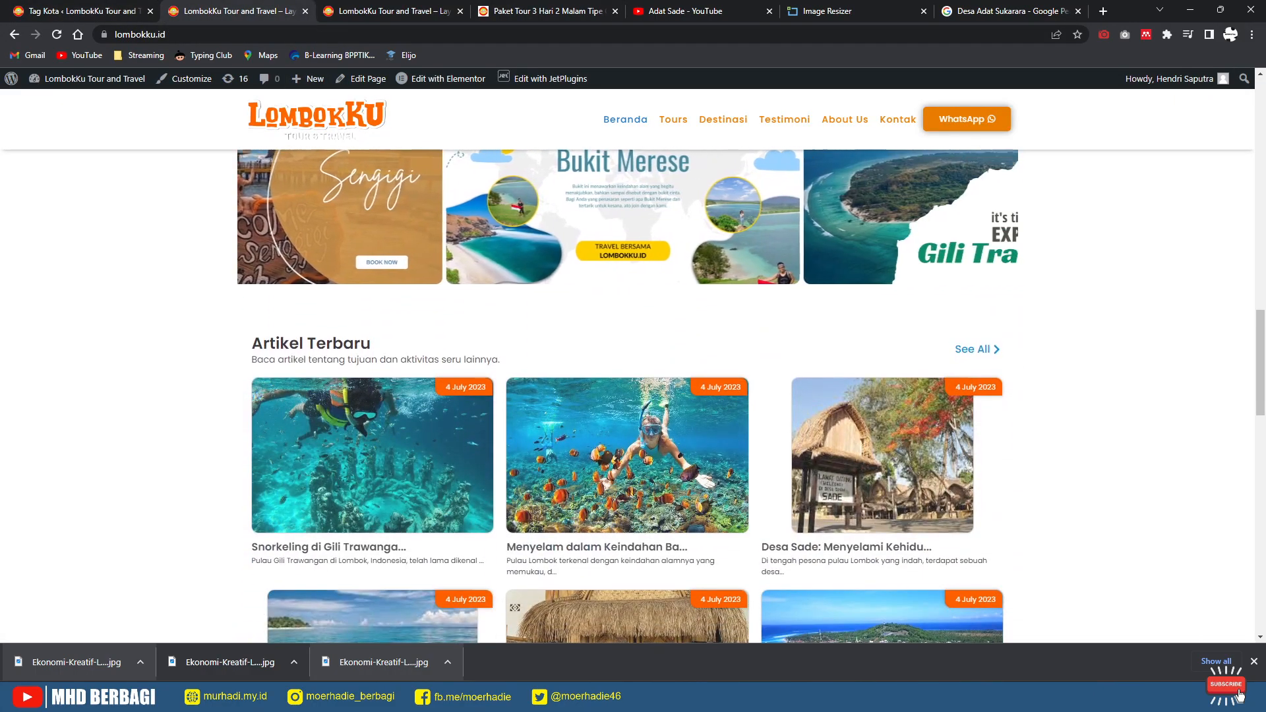
pyautogui.click(74, 11)
# Step: Trash the five draft articles, including Kenapa Cappadocia, Saya Pilih Liburan and Sudah Vaksin
pyautogui.moveTo(37, 138)
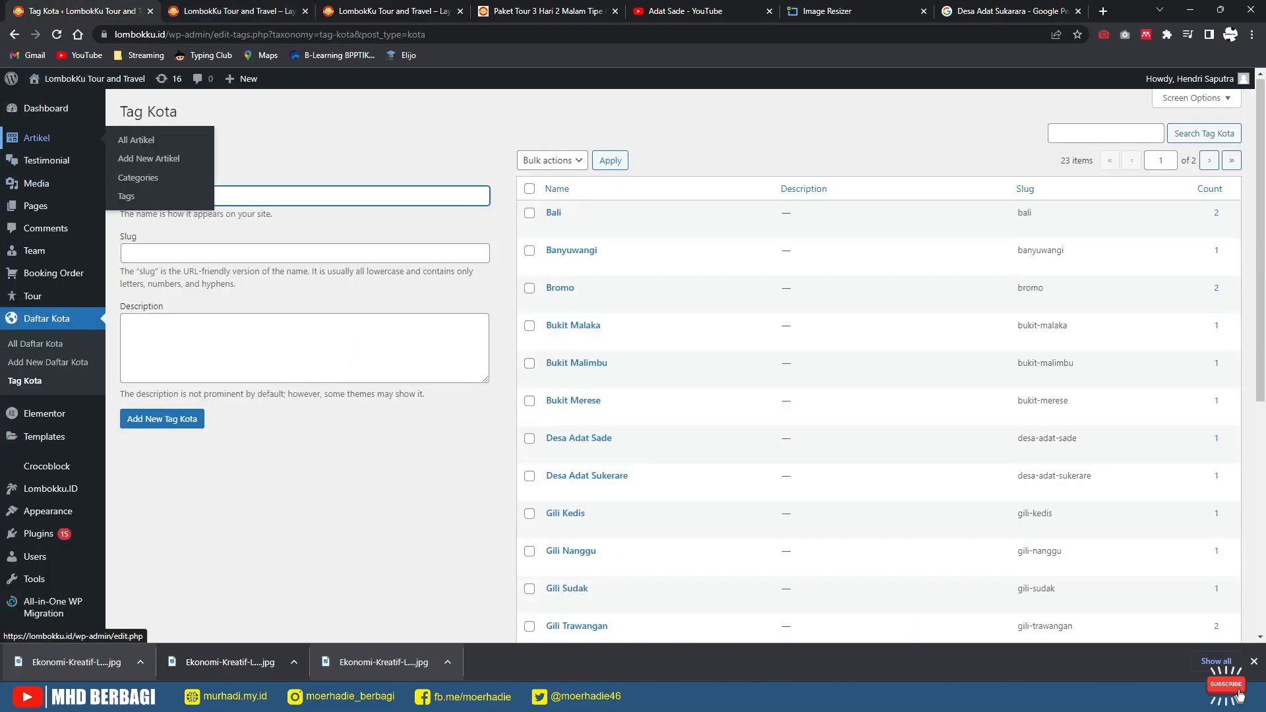
pyautogui.click(136, 139)
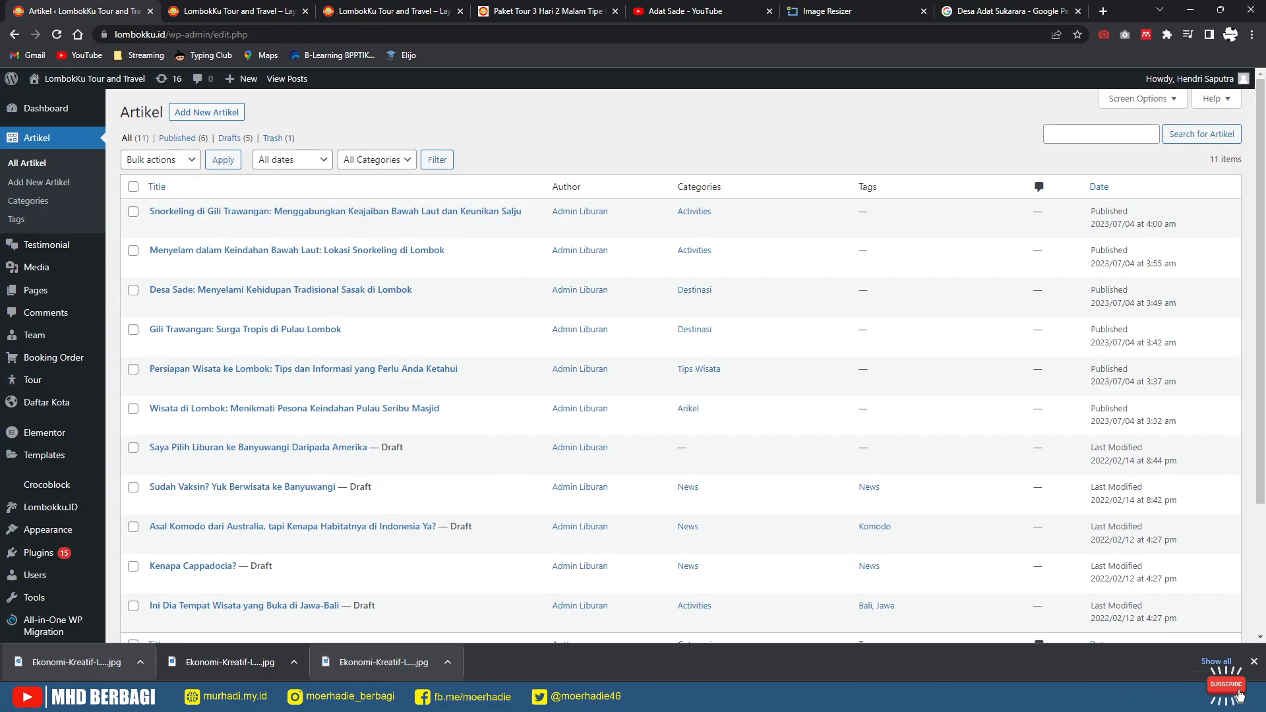
pyautogui.scroll(-3, 633, 363)
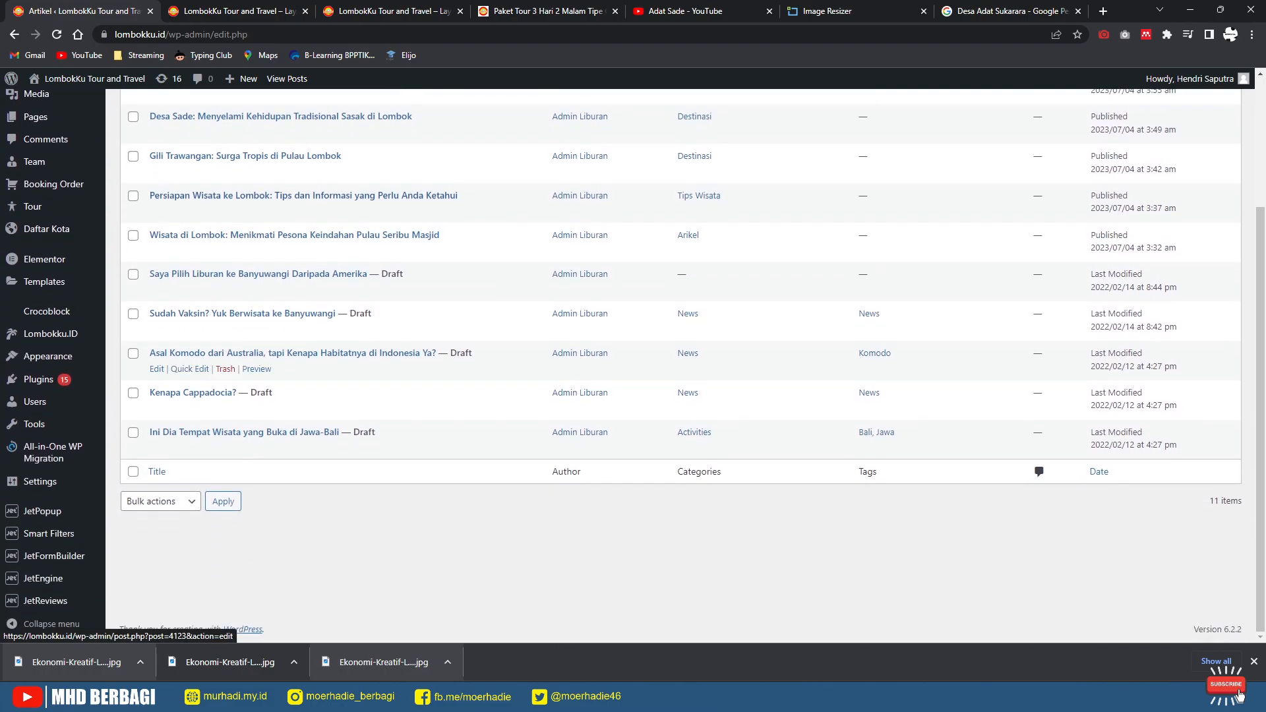
pyautogui.click(225, 408)
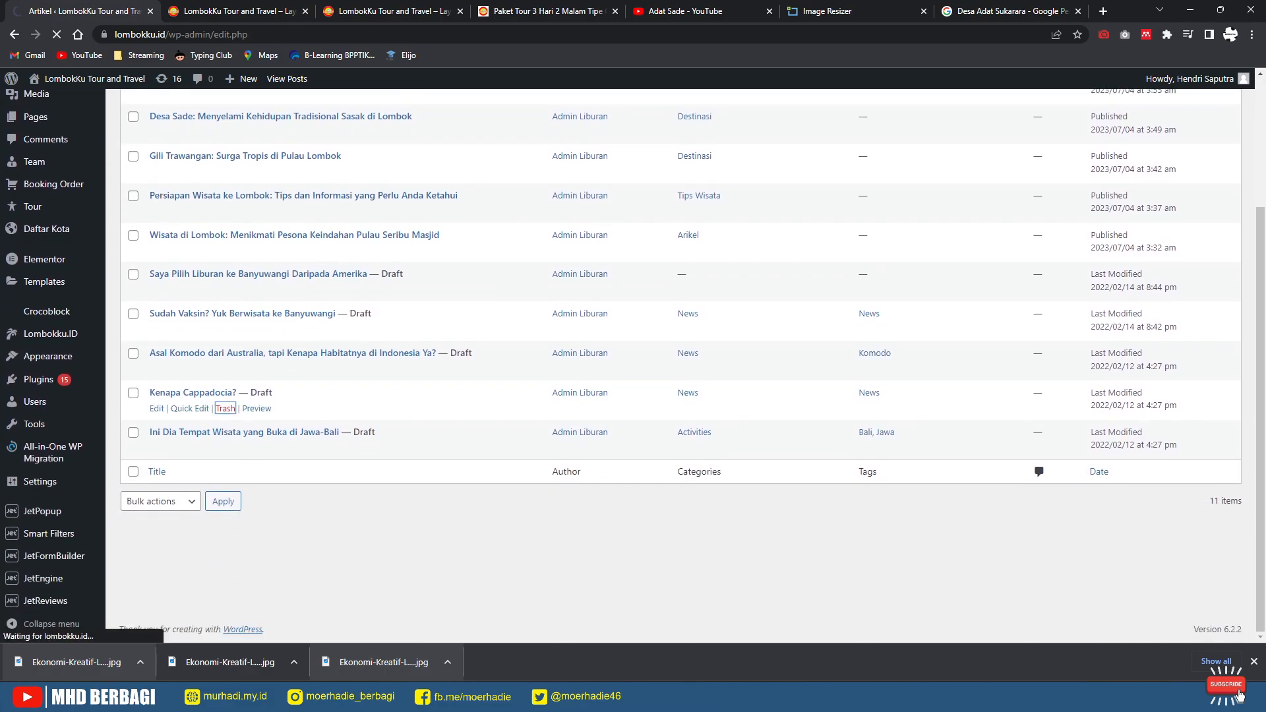
pyautogui.scroll(-5, 633, 329)
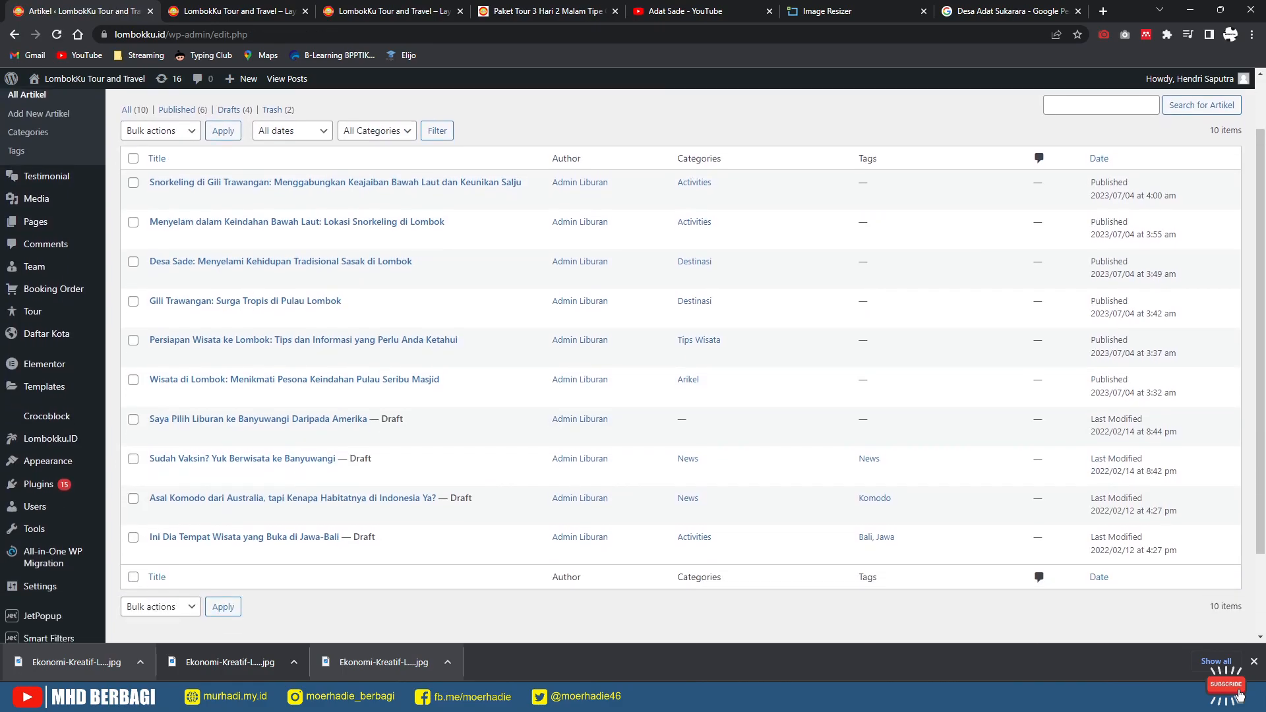
pyautogui.click(225, 330)
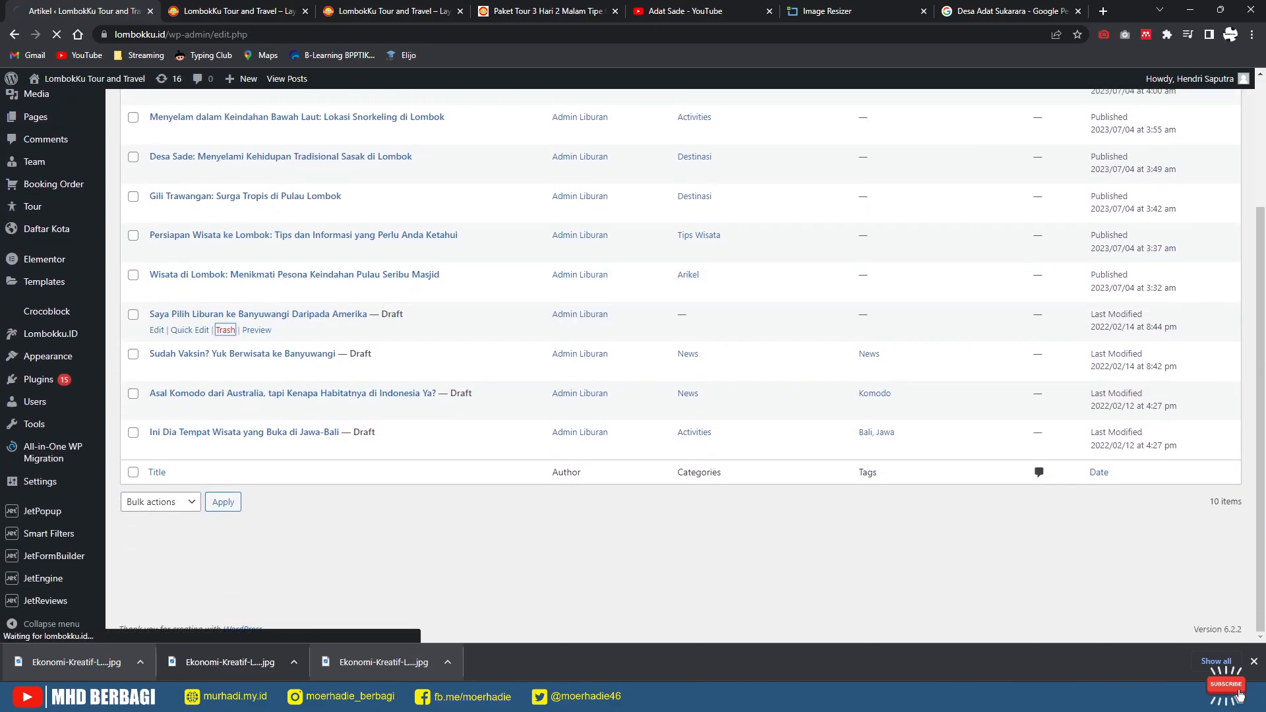
pyautogui.scroll(-5, 679, 363)
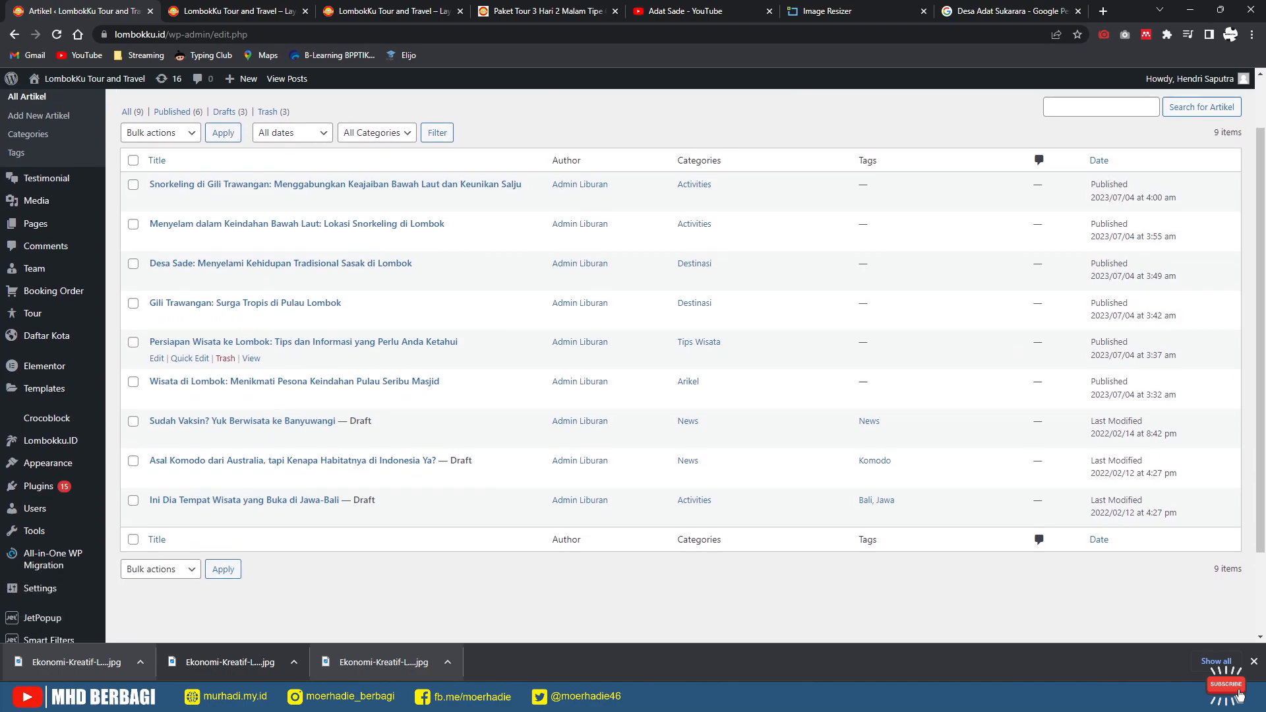
pyautogui.click(225, 329)
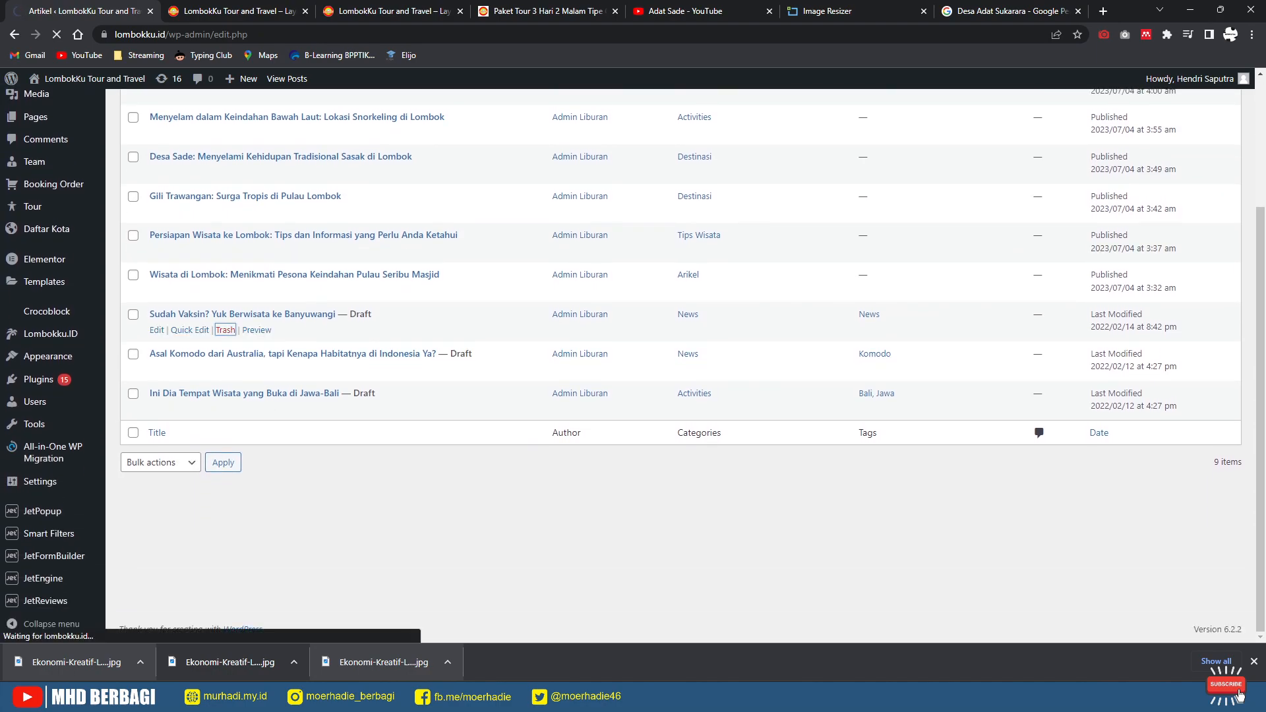
pyautogui.scroll(-5, 225, 396)
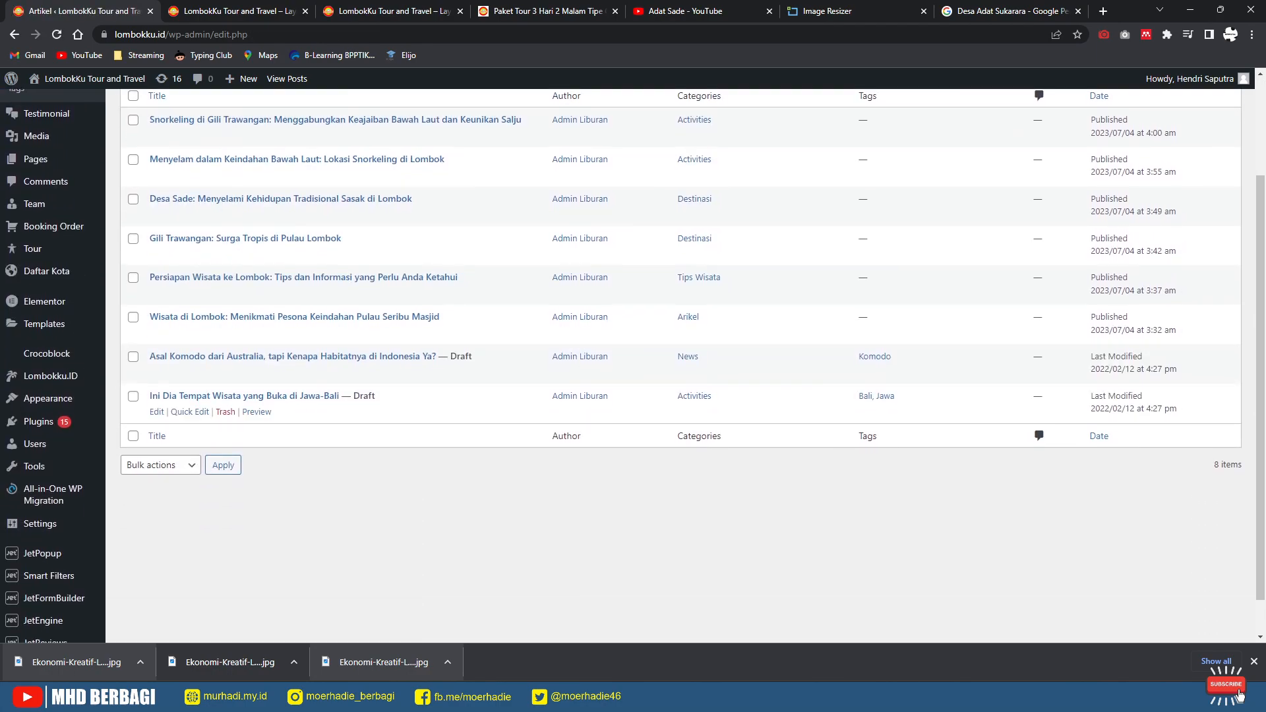
pyautogui.click(225, 411)
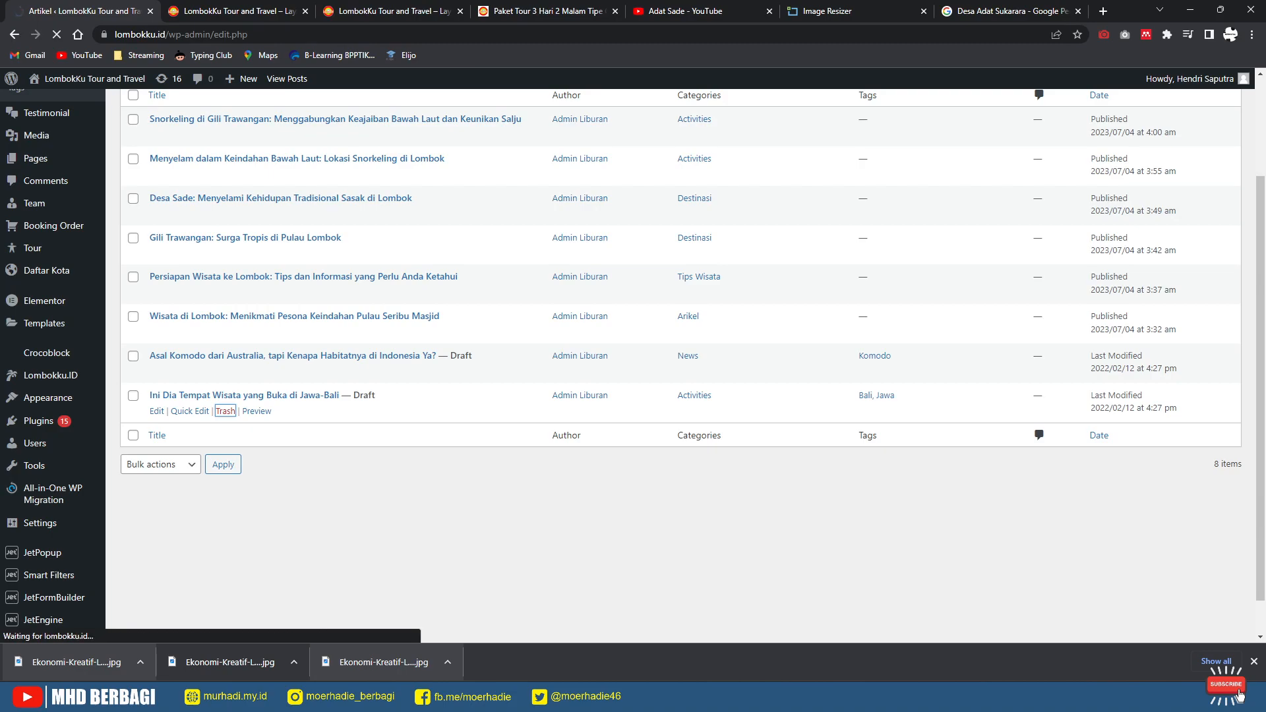
pyautogui.click(225, 504)
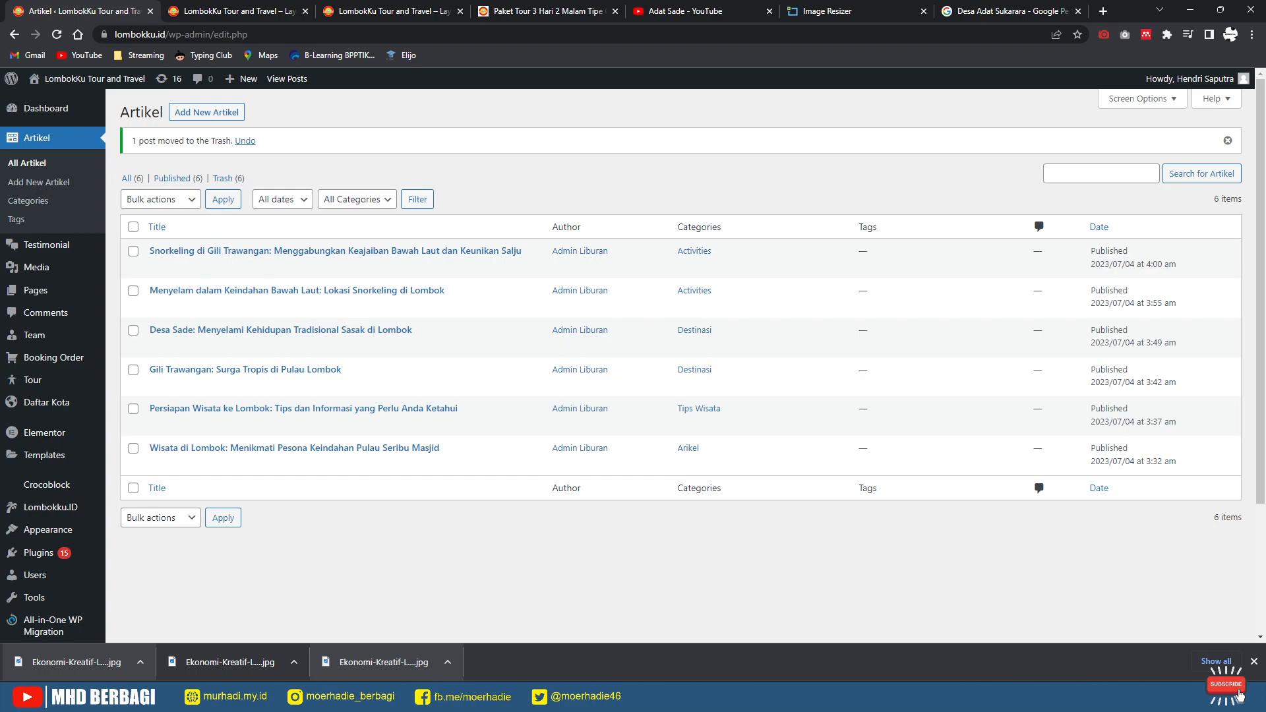
# Step: Open the testimonial list, glance at the live homepage, and come back to the list
pyautogui.moveTo(46, 244)
pyautogui.click(149, 247)
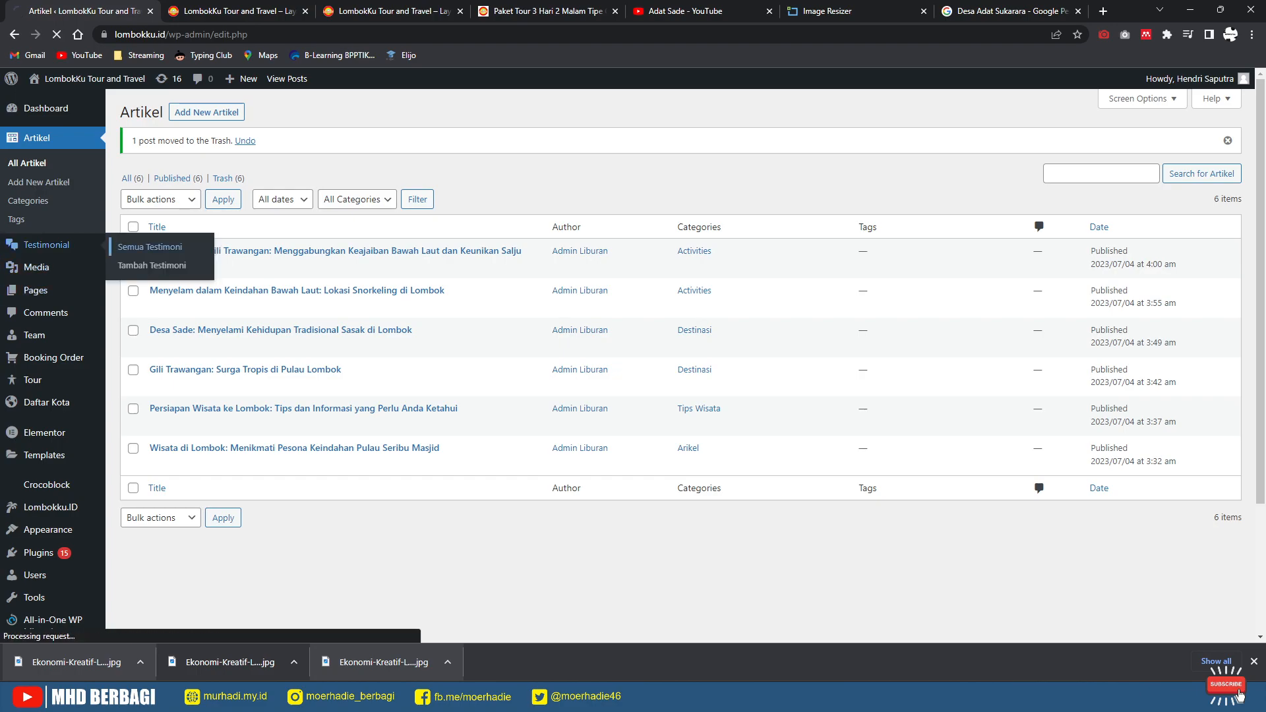
pyautogui.click(240, 11)
pyautogui.scroll(-2, 396, 356)
pyautogui.scroll(-8, 627, 396)
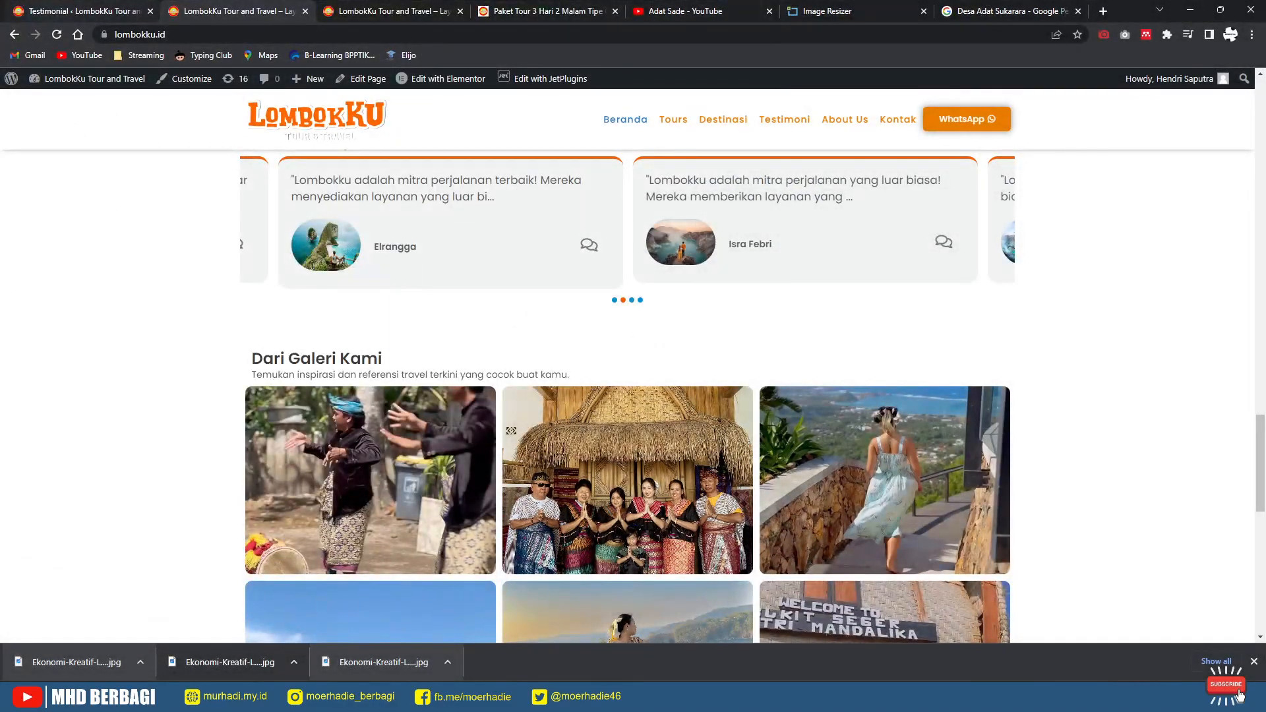
pyautogui.click(83, 11)
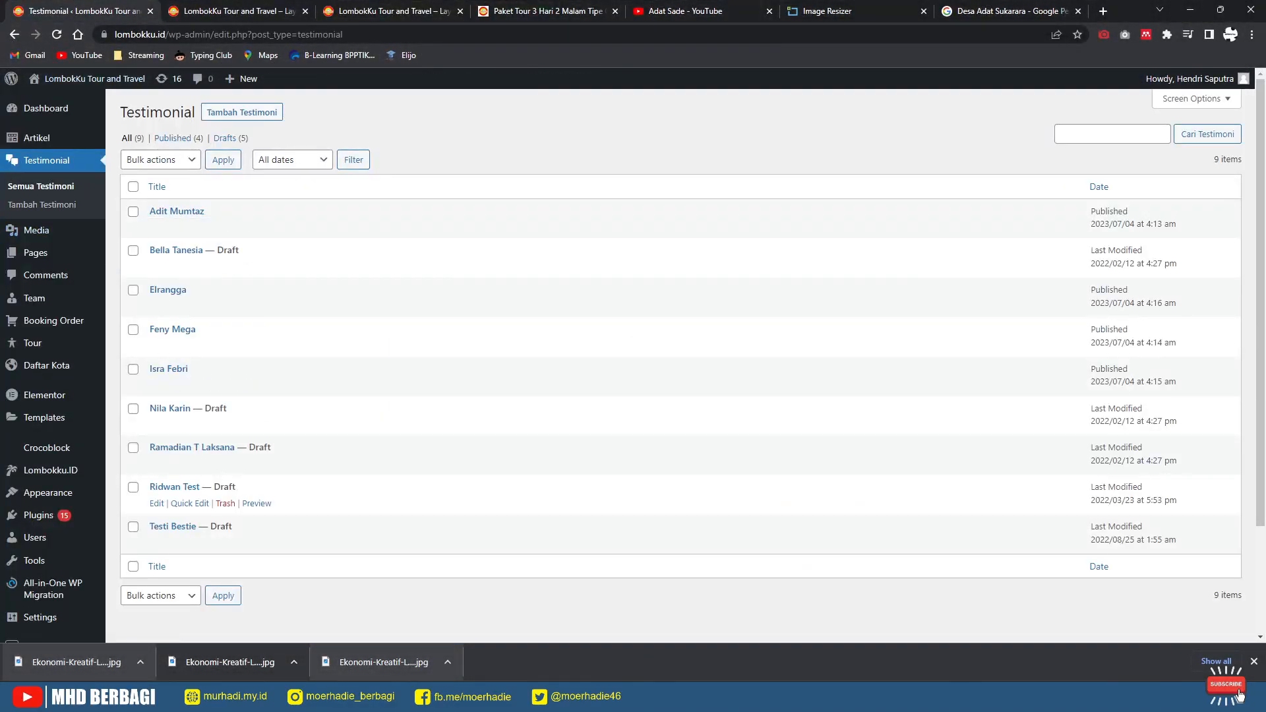
# Step: Trash the draft testimonials one by one, starting with Testi Bestie
pyautogui.click(225, 542)
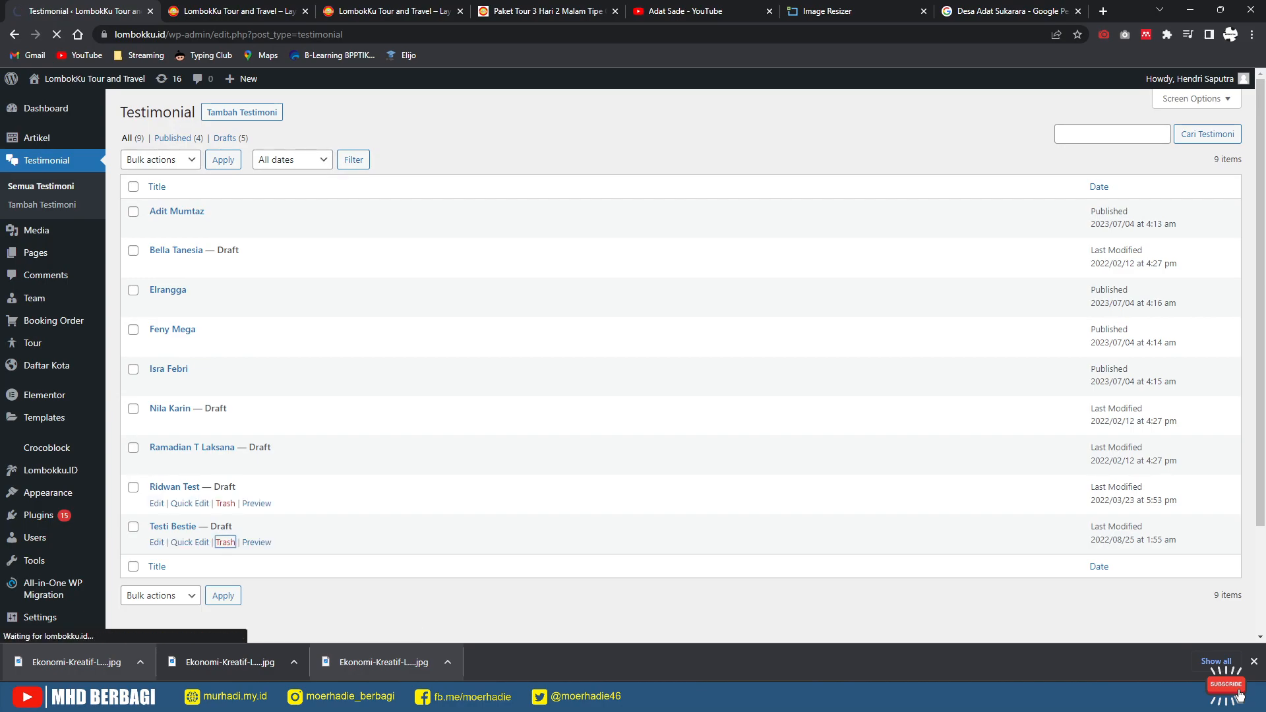
pyautogui.click(225, 543)
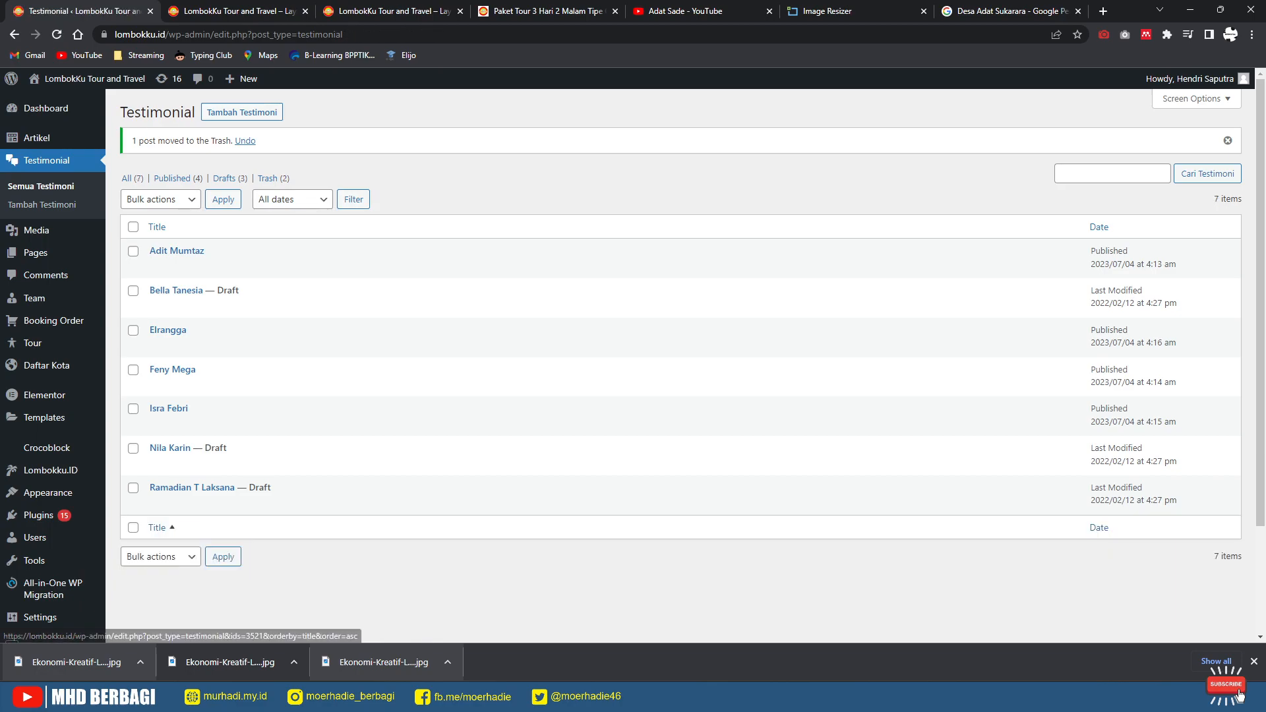
pyautogui.click(225, 503)
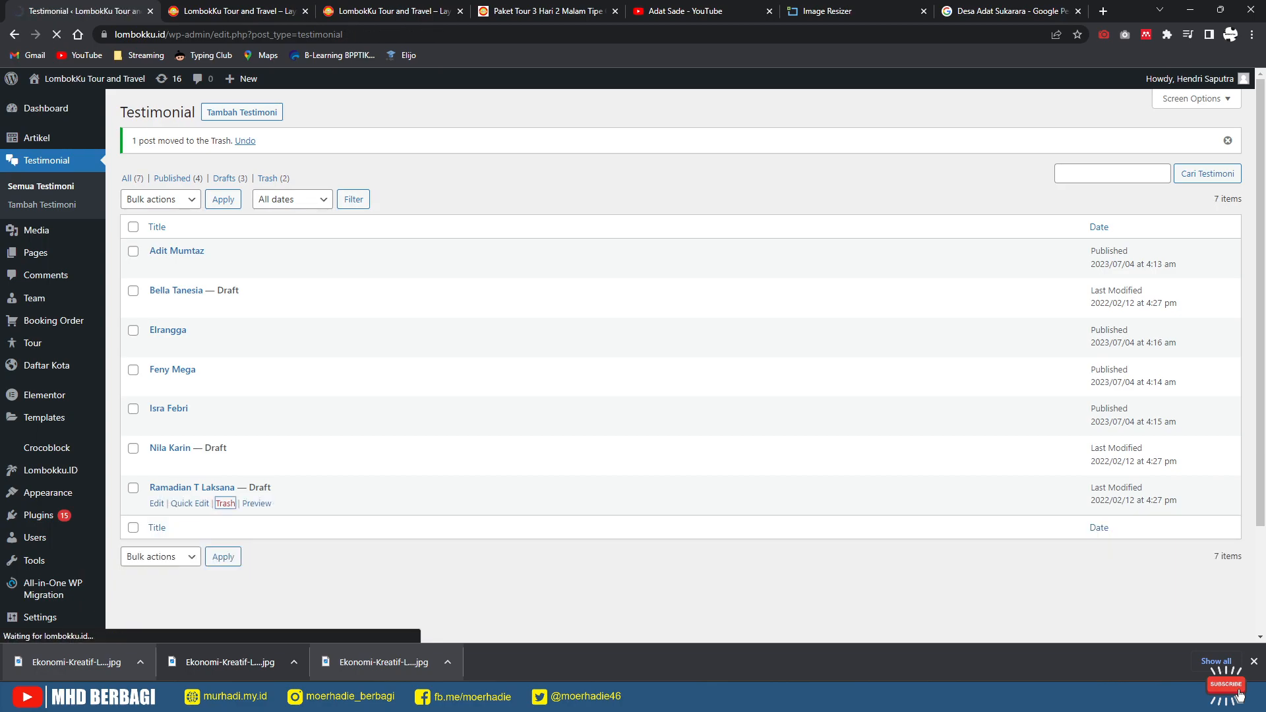
pyautogui.click(225, 463)
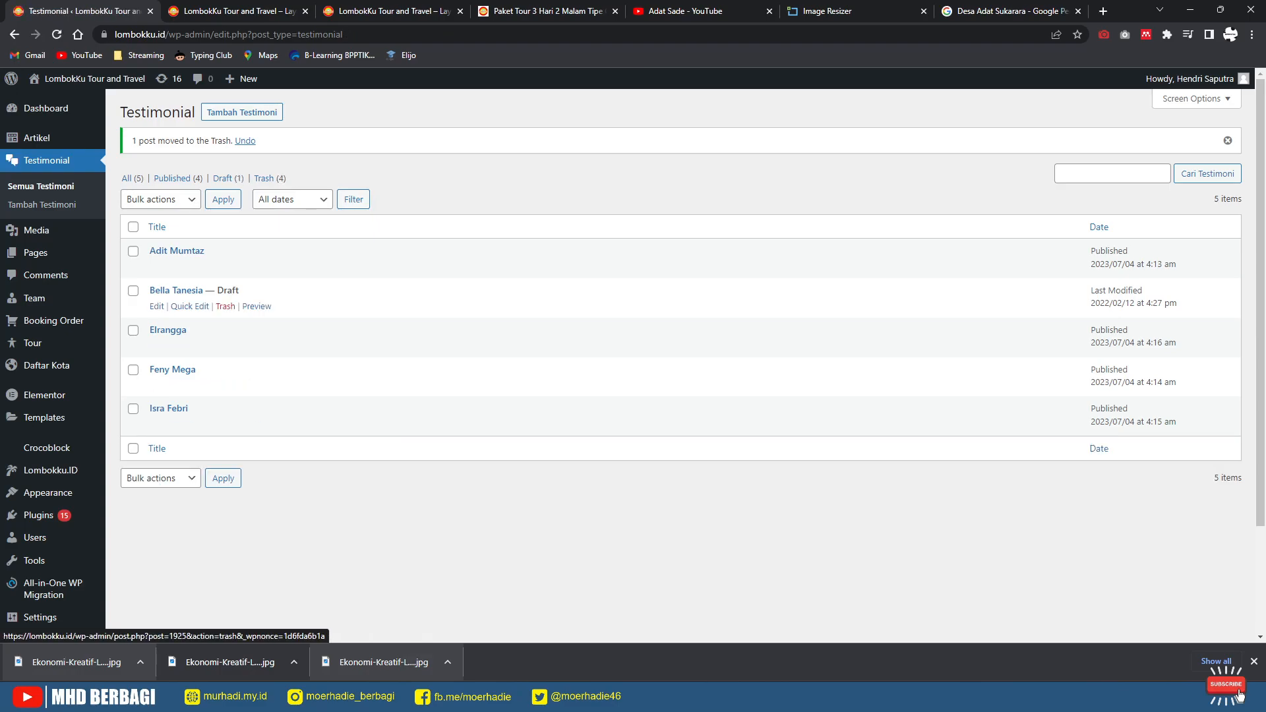
pyautogui.click(225, 306)
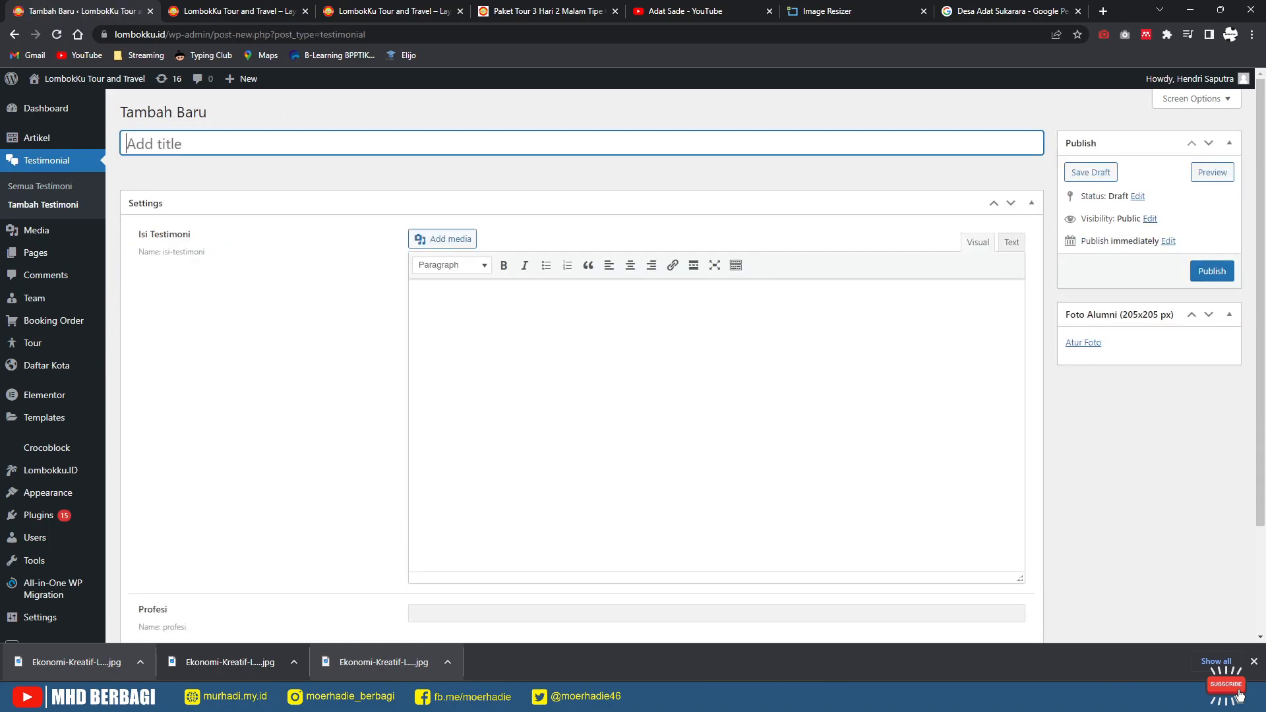
# Step: Enter the reviewer's name as title and 'Isi Testimoni' as the testimonial text
pyautogui.write('Udin')
pyautogui.press('Tab')
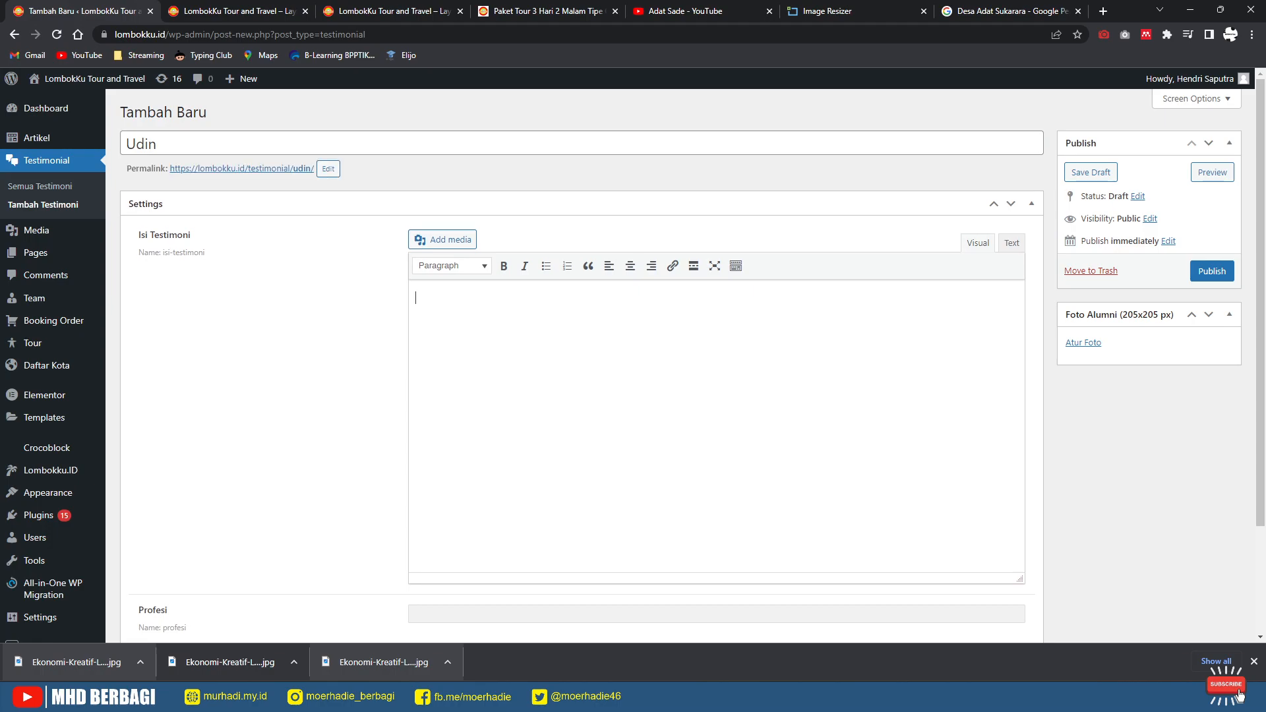
pyautogui.scroll(-3, 686, 362)
pyautogui.scroll(3, 686, 363)
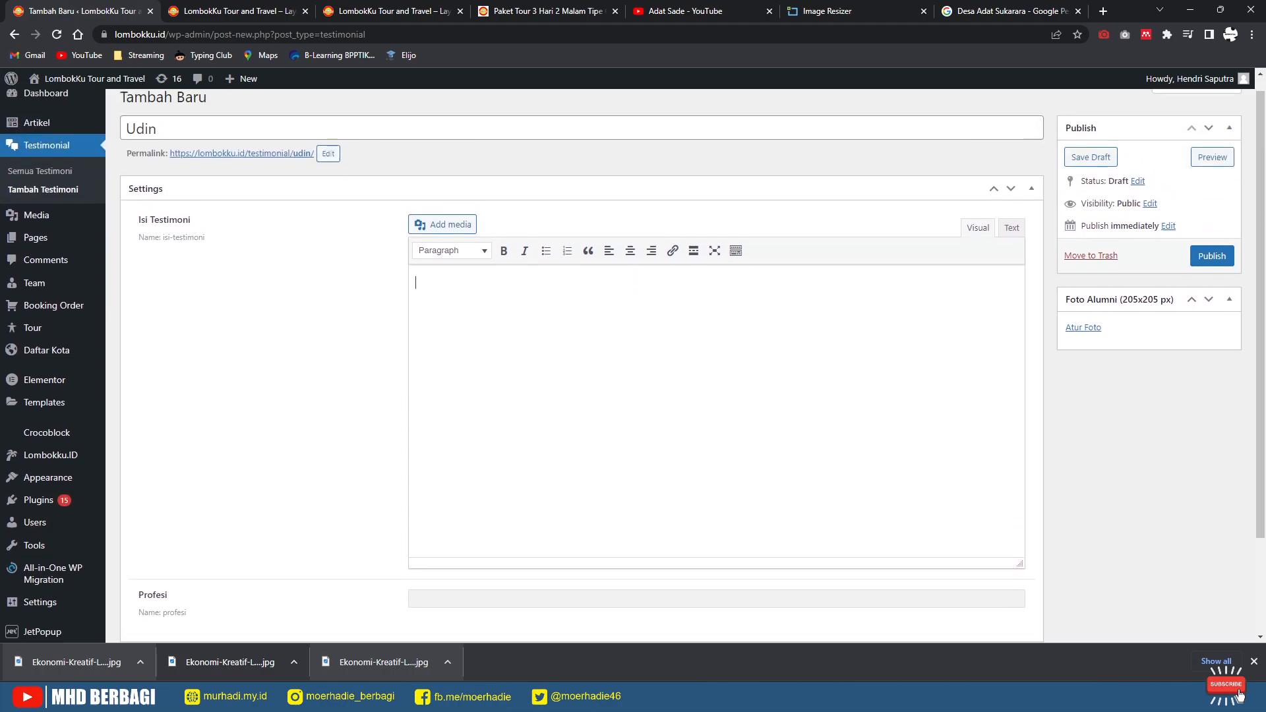
pyautogui.write('Isi Testimoni')
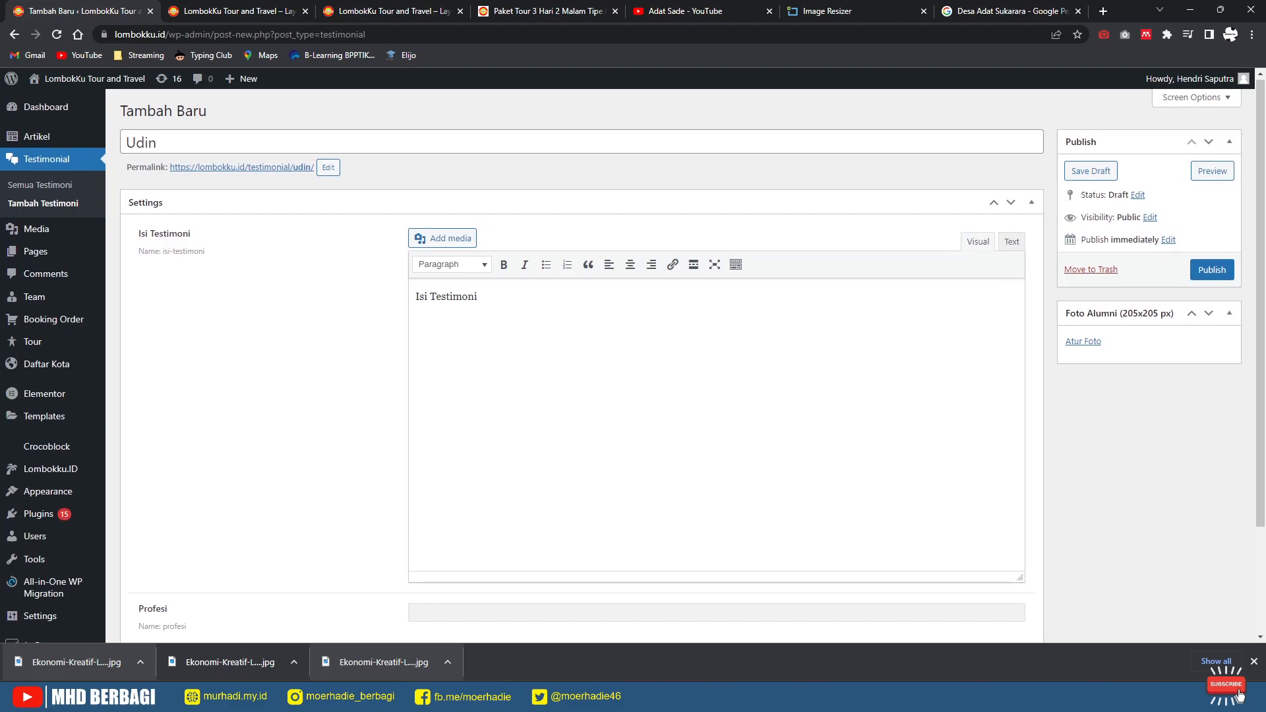
pyautogui.press('Tab')
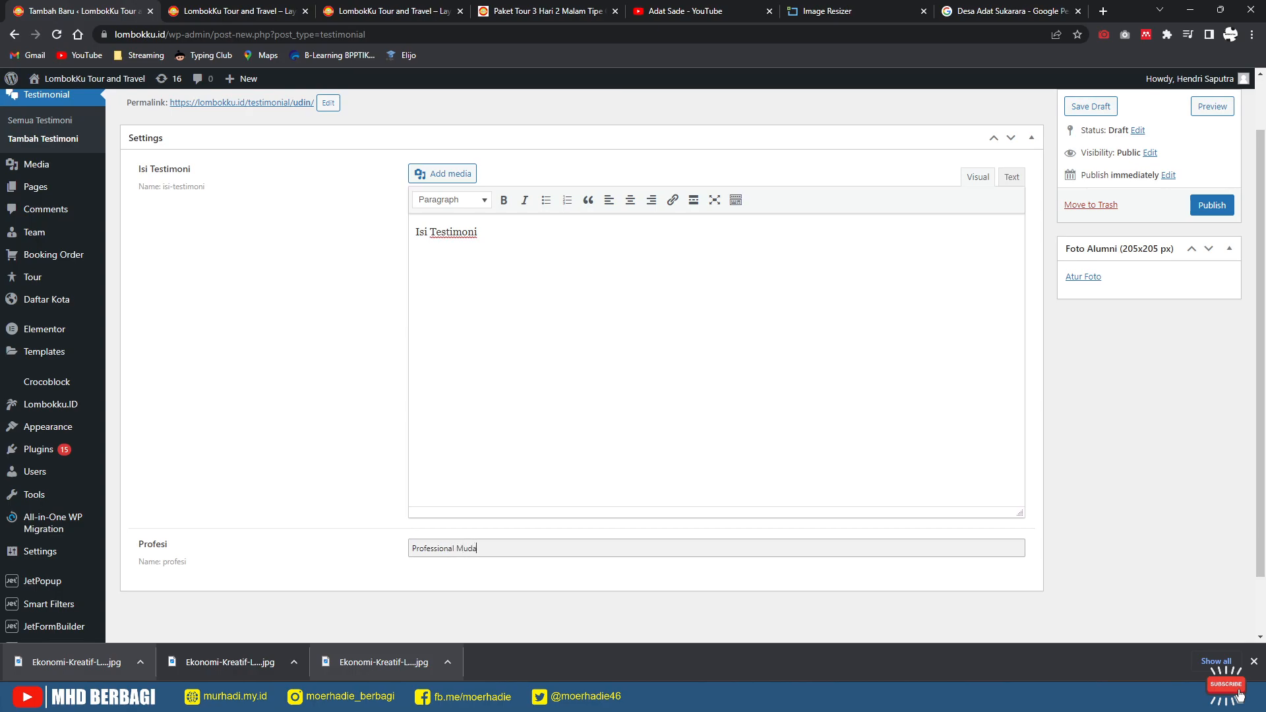
# Step: Set the sunset photo of a seated man as Foto Alumni and publish the testimonial
pyautogui.click(1084, 277)
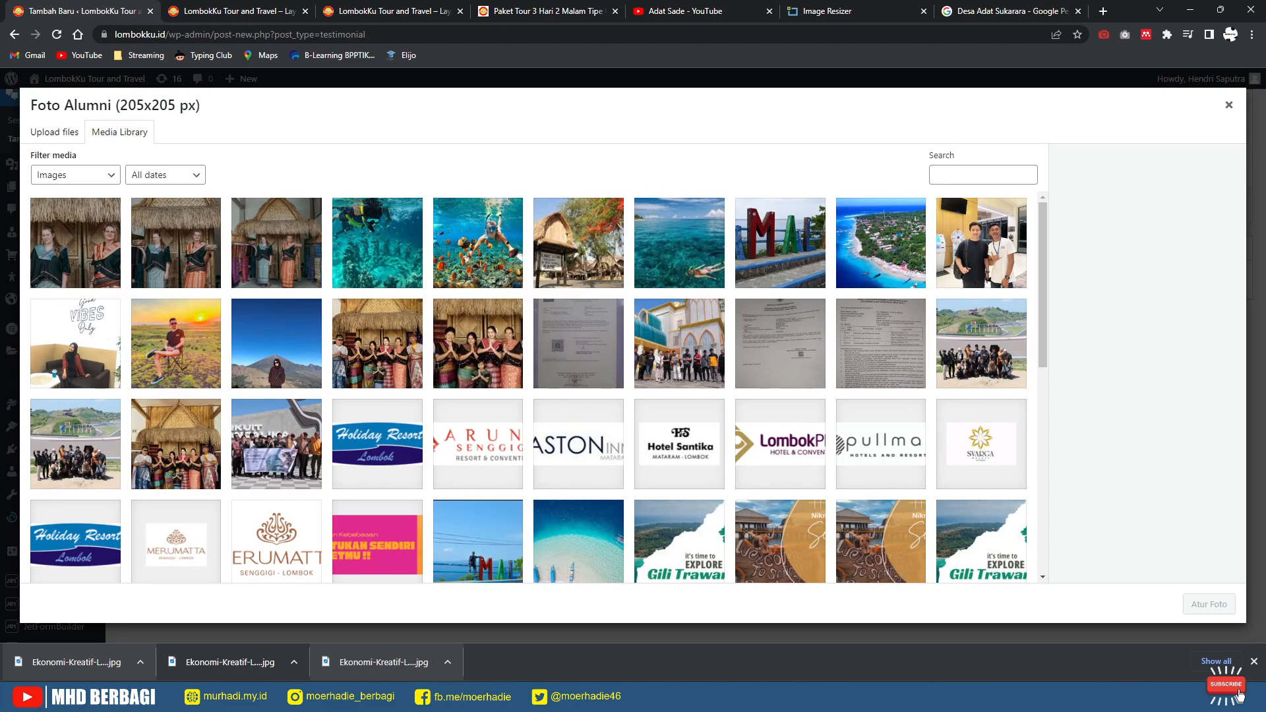
pyautogui.click(176, 344)
pyautogui.click(1209, 604)
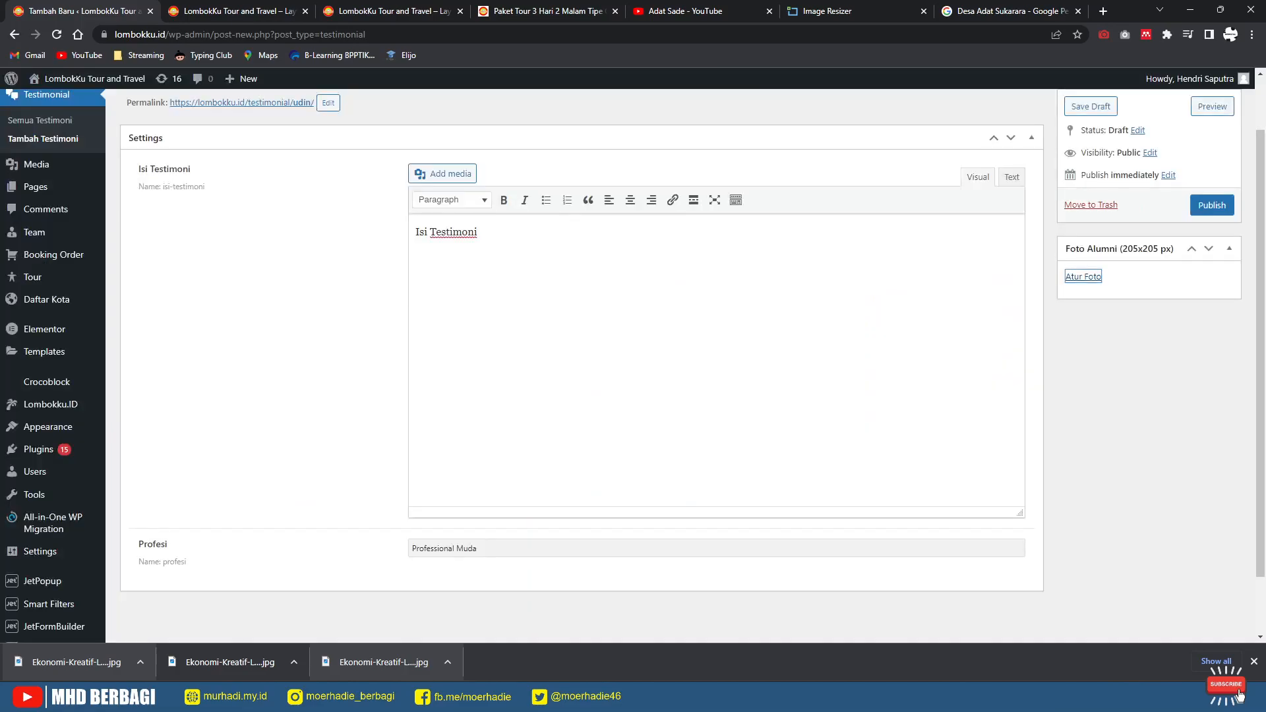
pyautogui.click(1212, 205)
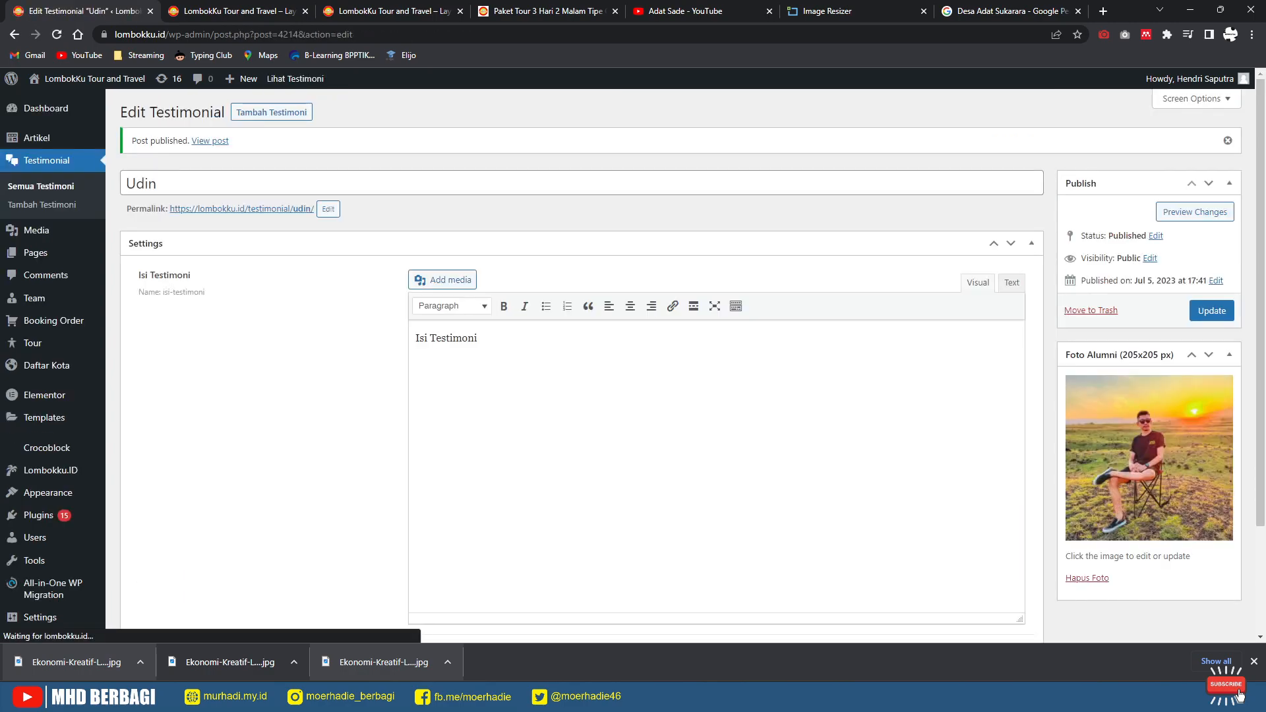
# Step: Reload the live homepage and dismiss the promo popup to see the new Isi Testimoni card
pyautogui.click(230, 11)
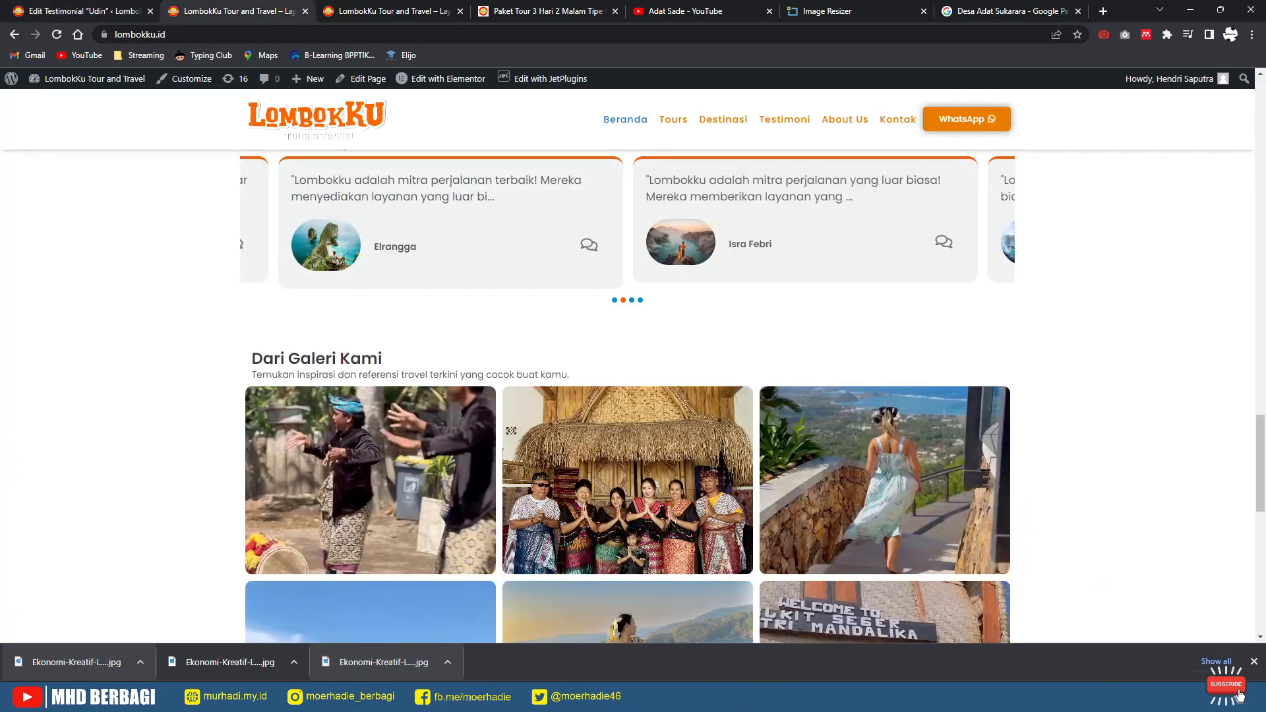
pyautogui.click(57, 35)
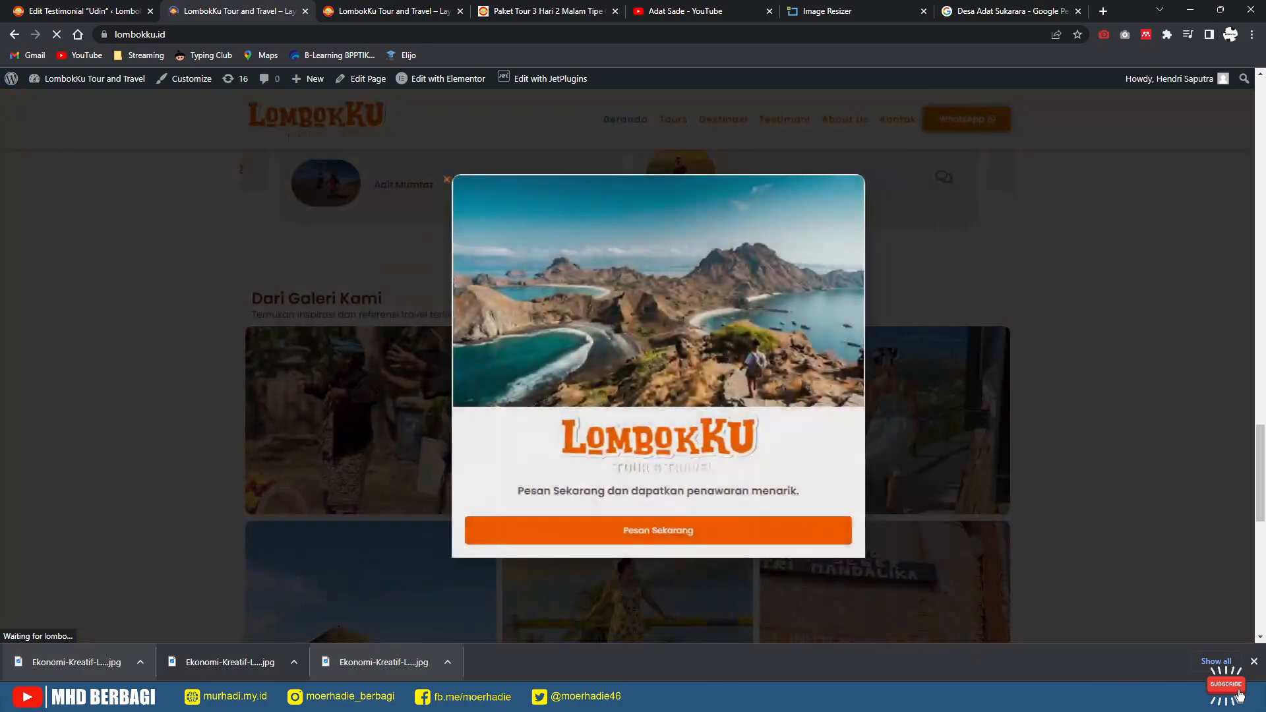
pyautogui.click(416, 179)
pyautogui.scroll(3, 628, 366)
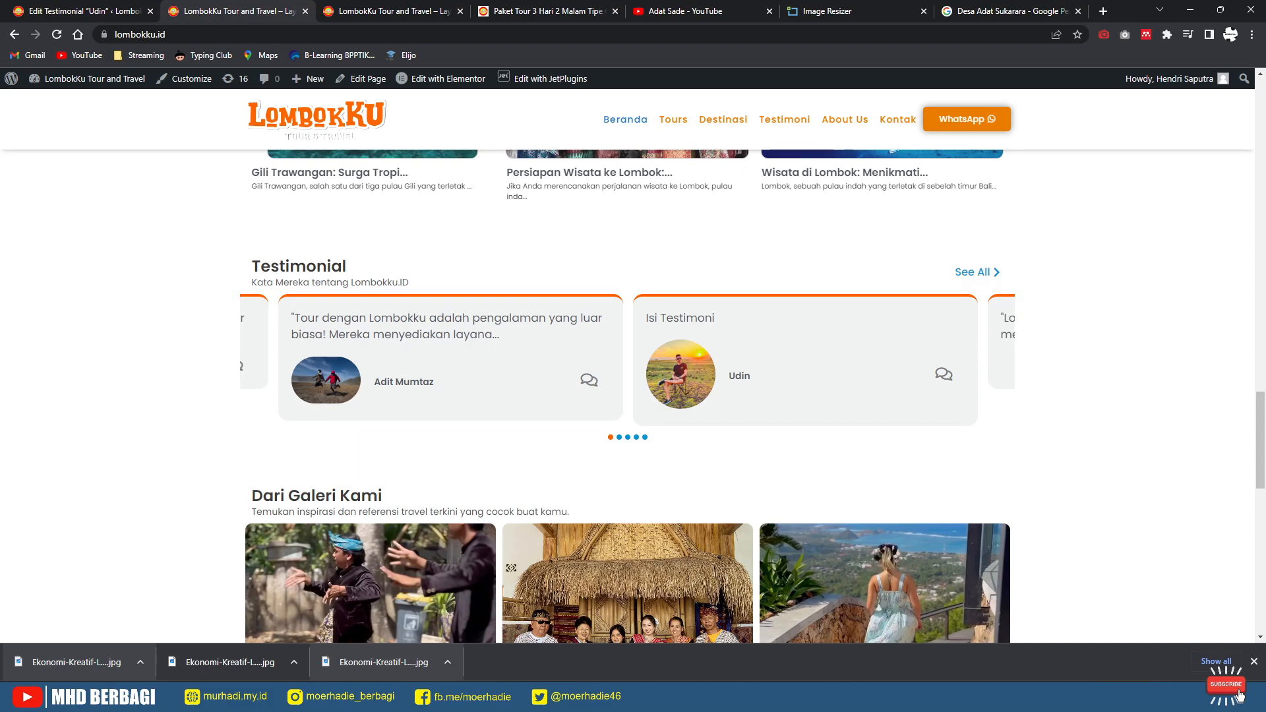
# Step: Move the sample testimonial to the trash
pyautogui.click(99, 12)
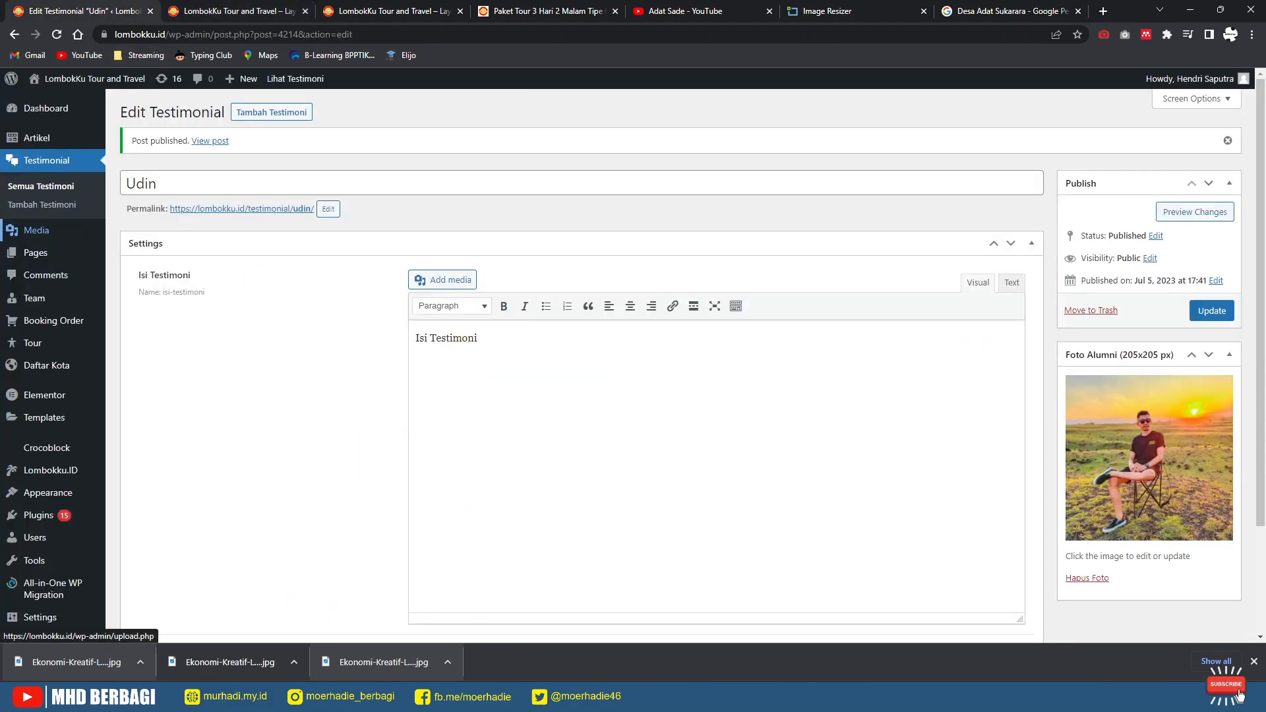
pyautogui.click(41, 204)
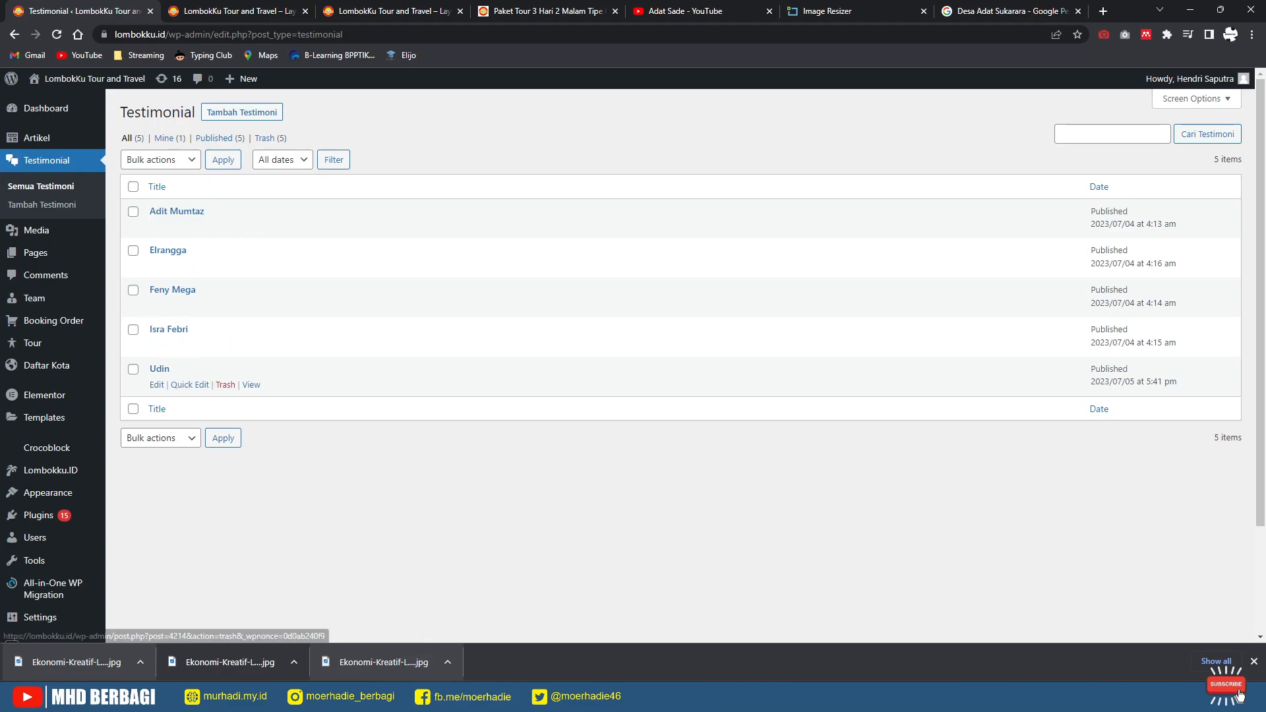
pyautogui.click(225, 385)
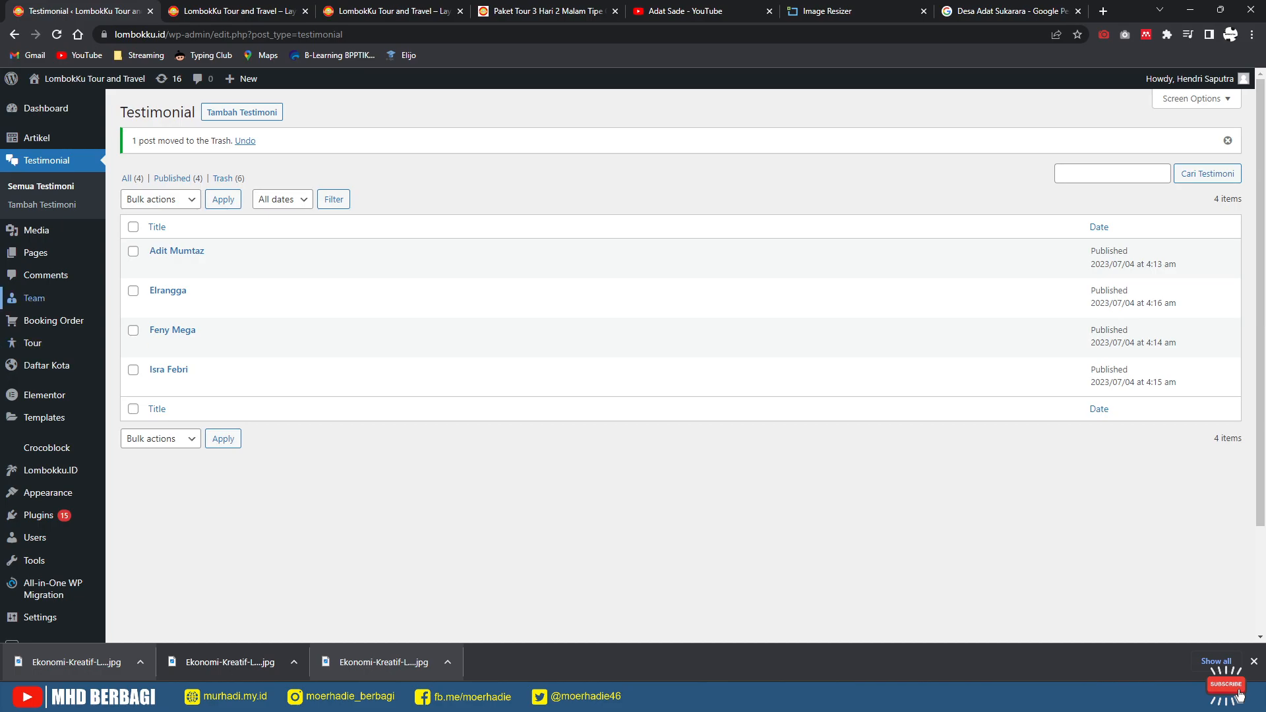
# Step: Verify the homepage testimonials, then open the Lombokku.ID travel dashboard settings
pyautogui.click(231, 12)
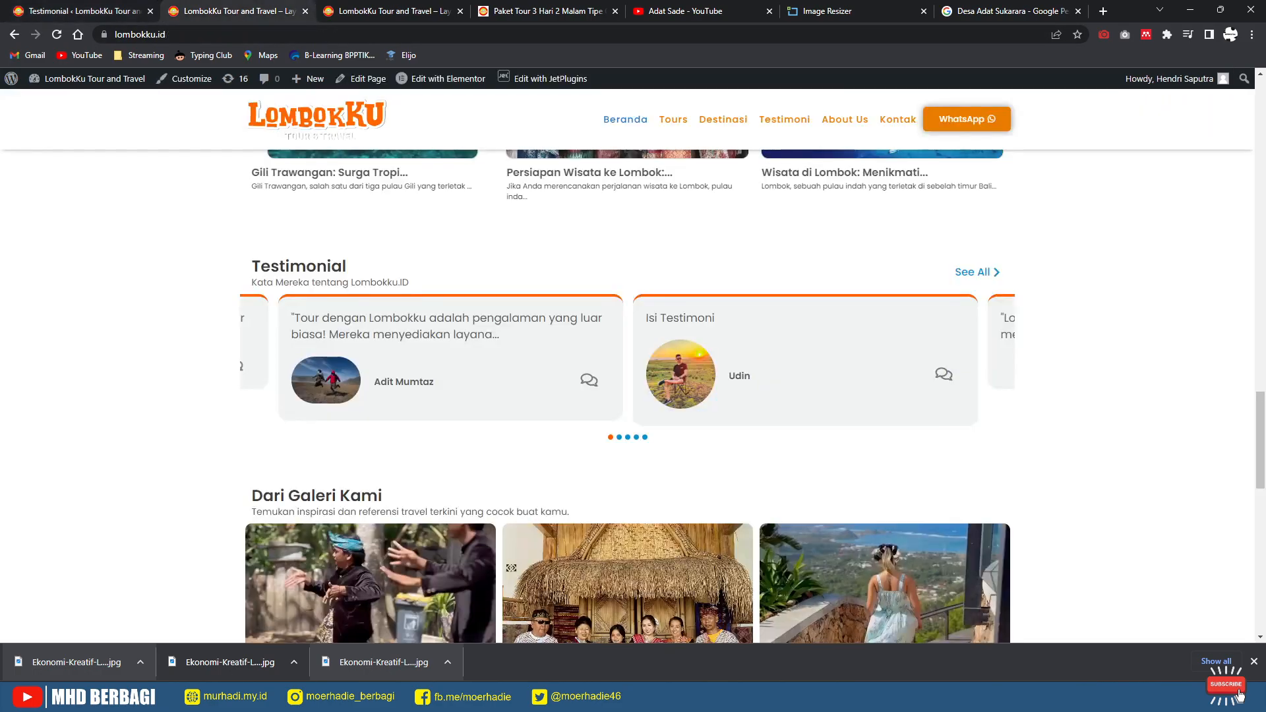
pyautogui.scroll(-7, 627, 396)
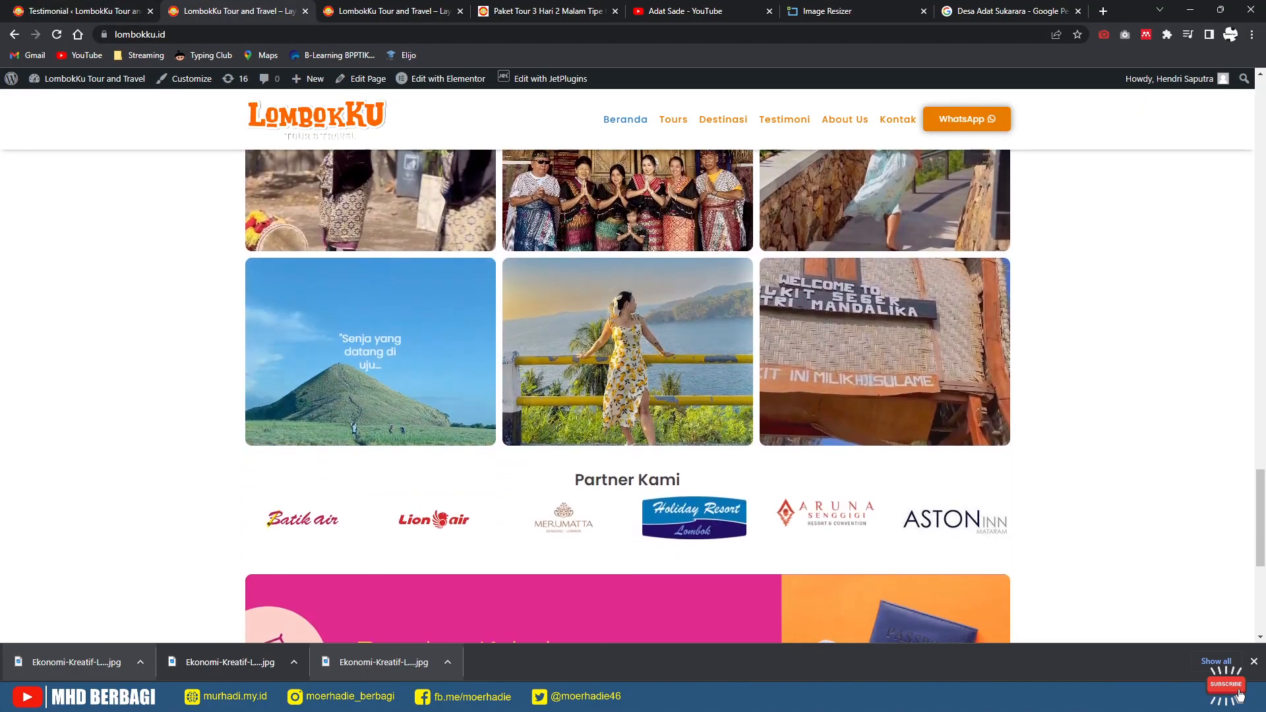
pyautogui.scroll(-3, 626, 396)
pyautogui.click(85, 11)
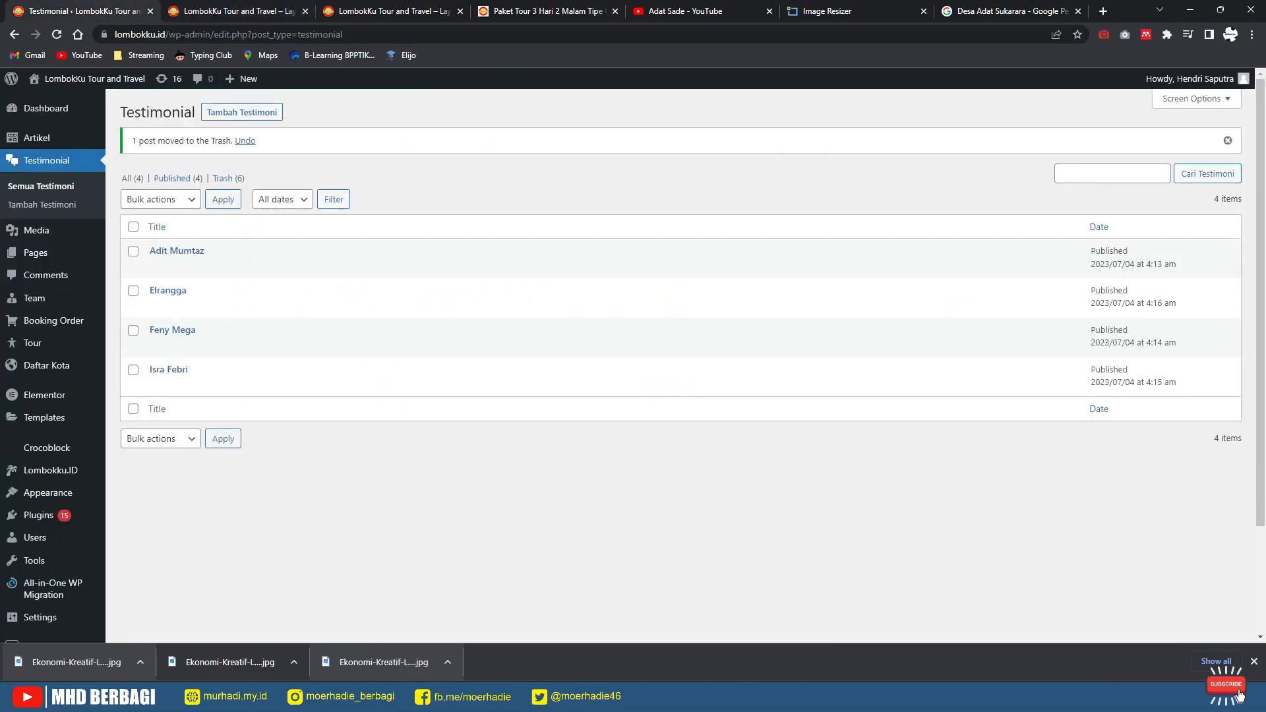
pyautogui.scroll(-2, 40, 409)
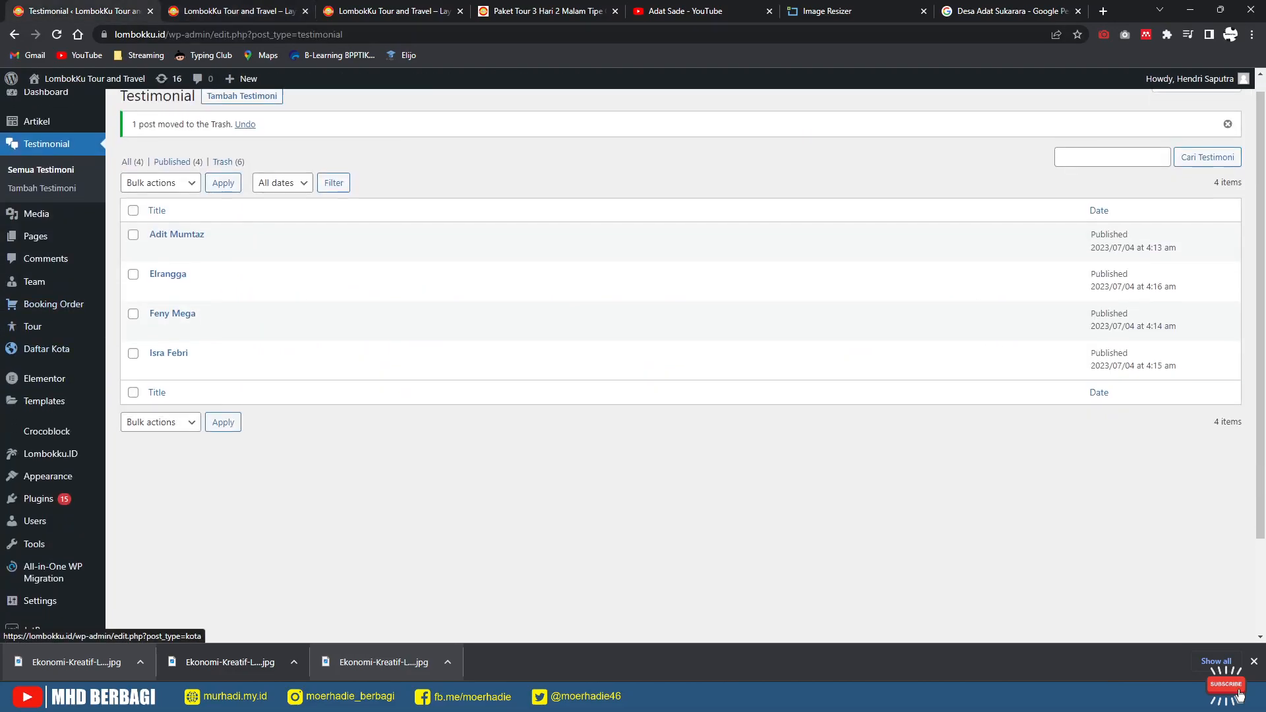
pyautogui.moveTo(47, 361)
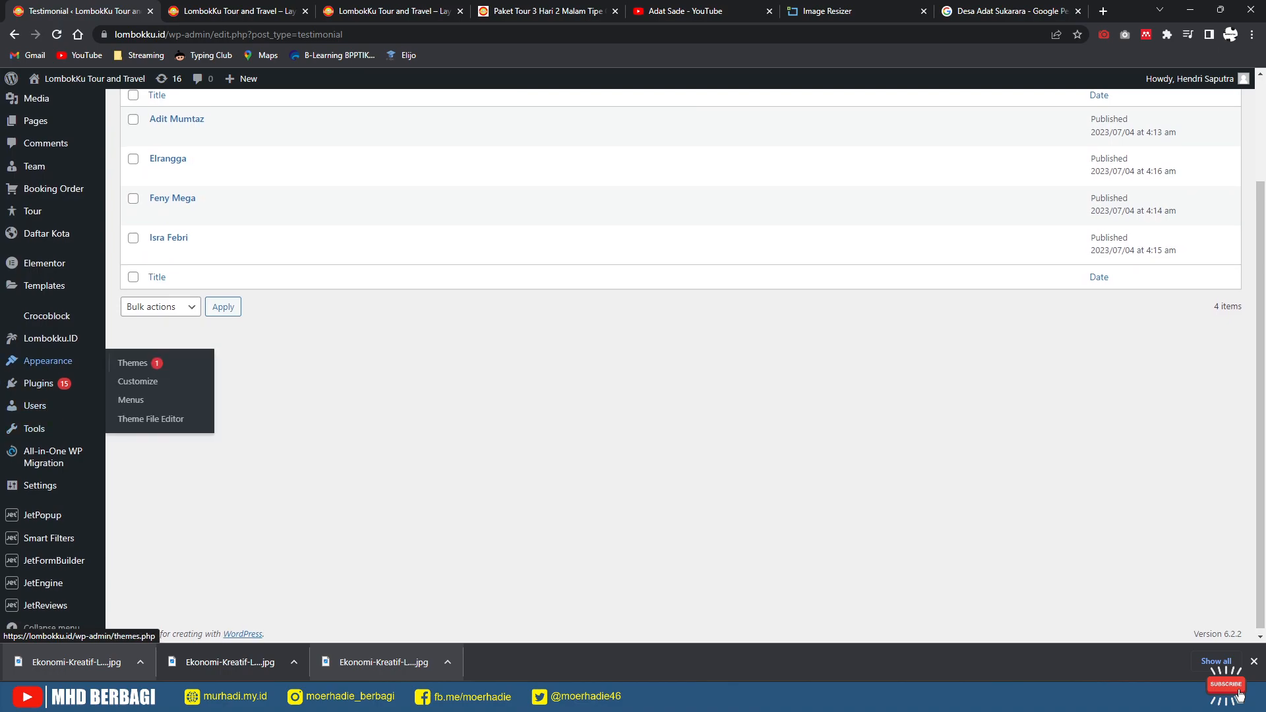
pyautogui.scroll(2, 52, 462)
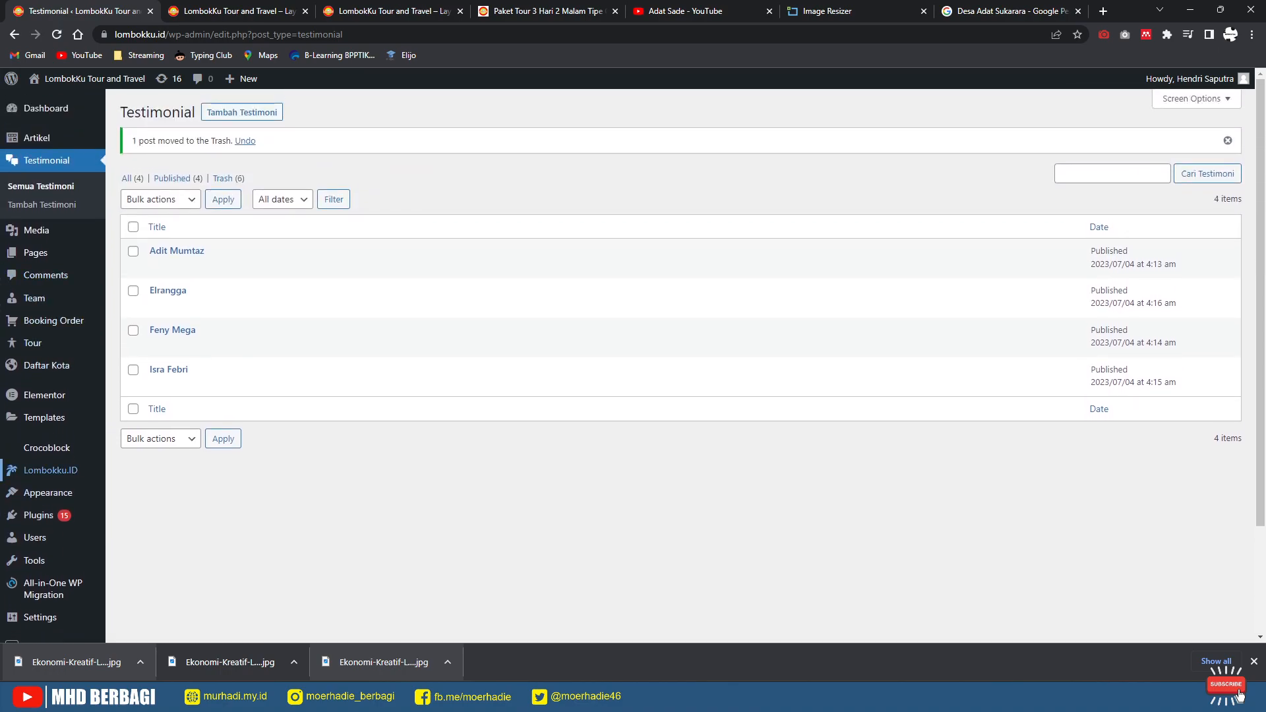
pyautogui.click(51, 471)
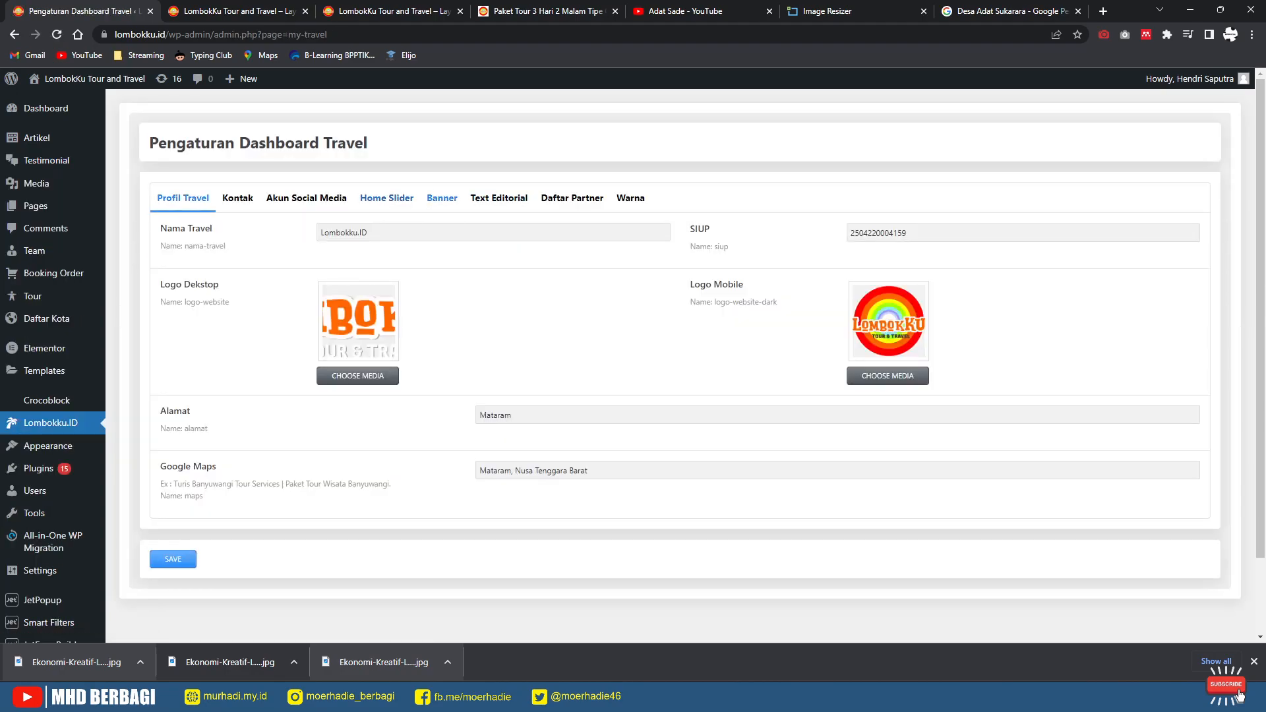
# Step: Show the Daftar Partner list and compare it with the partners on the live homepage
pyautogui.click(572, 198)
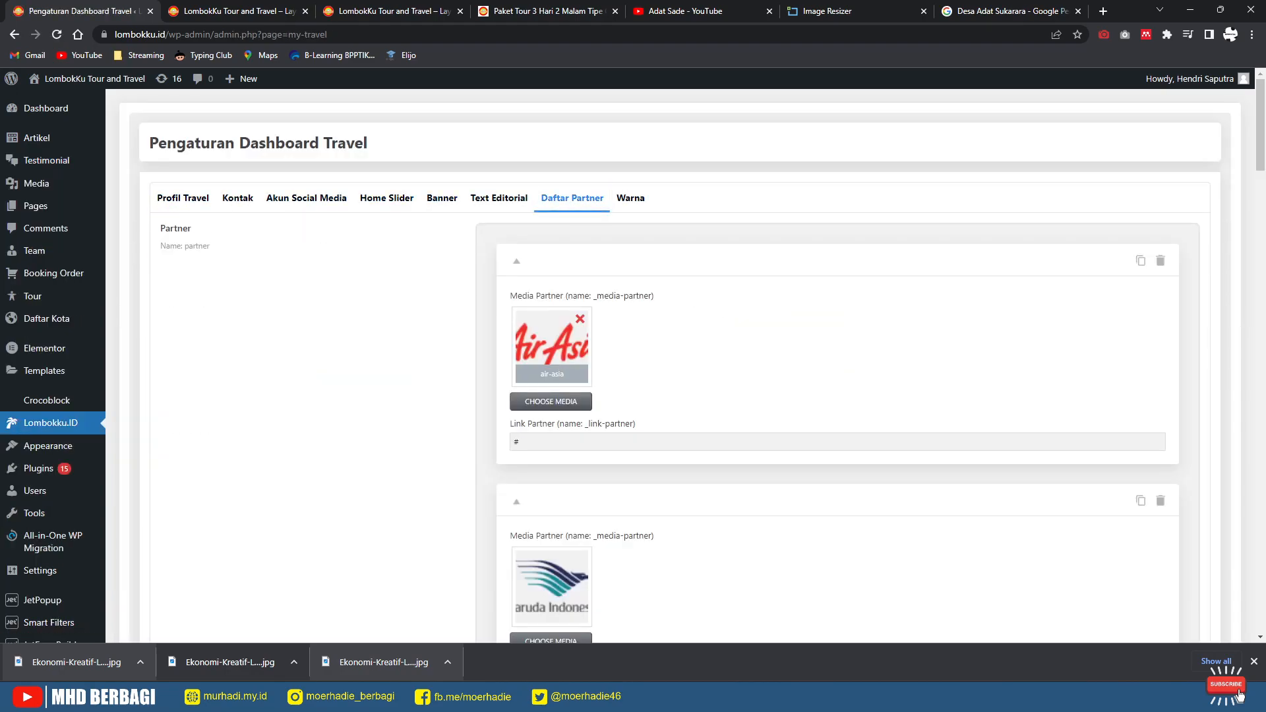
pyautogui.click(245, 11)
pyautogui.scroll(-2, 627, 396)
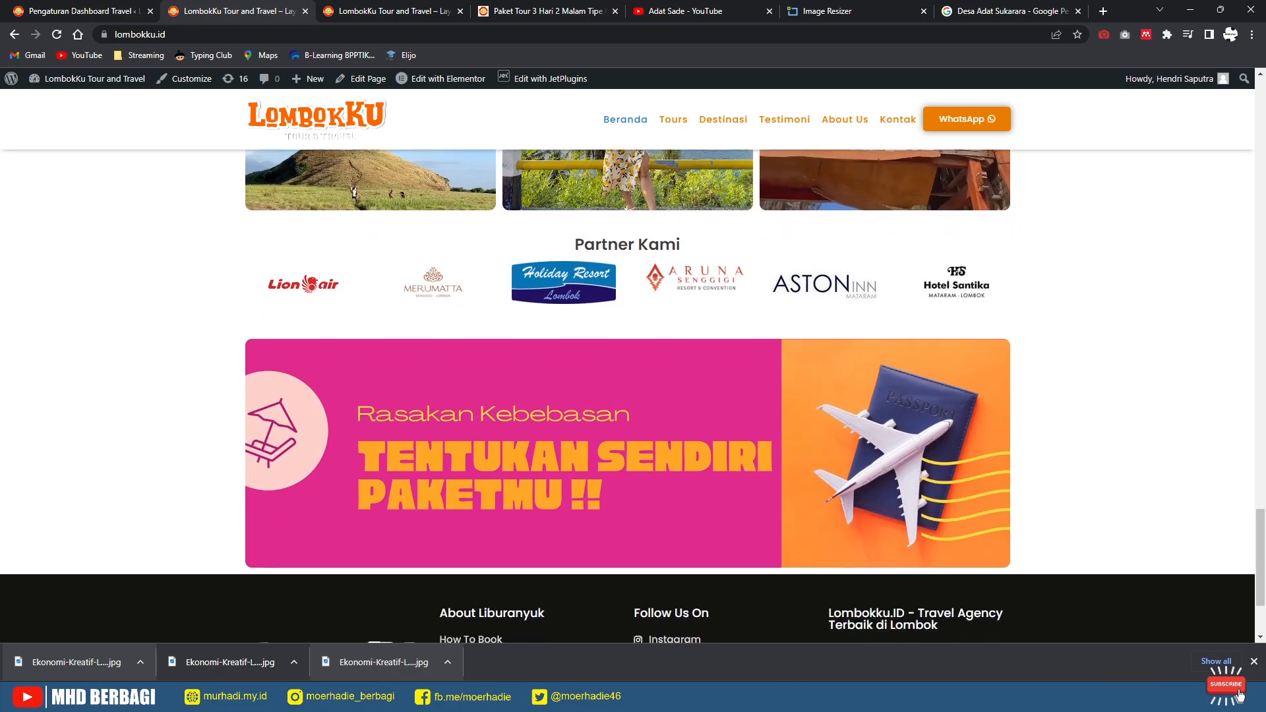
pyautogui.scroll(6, 627, 395)
pyautogui.scroll(7, 628, 396)
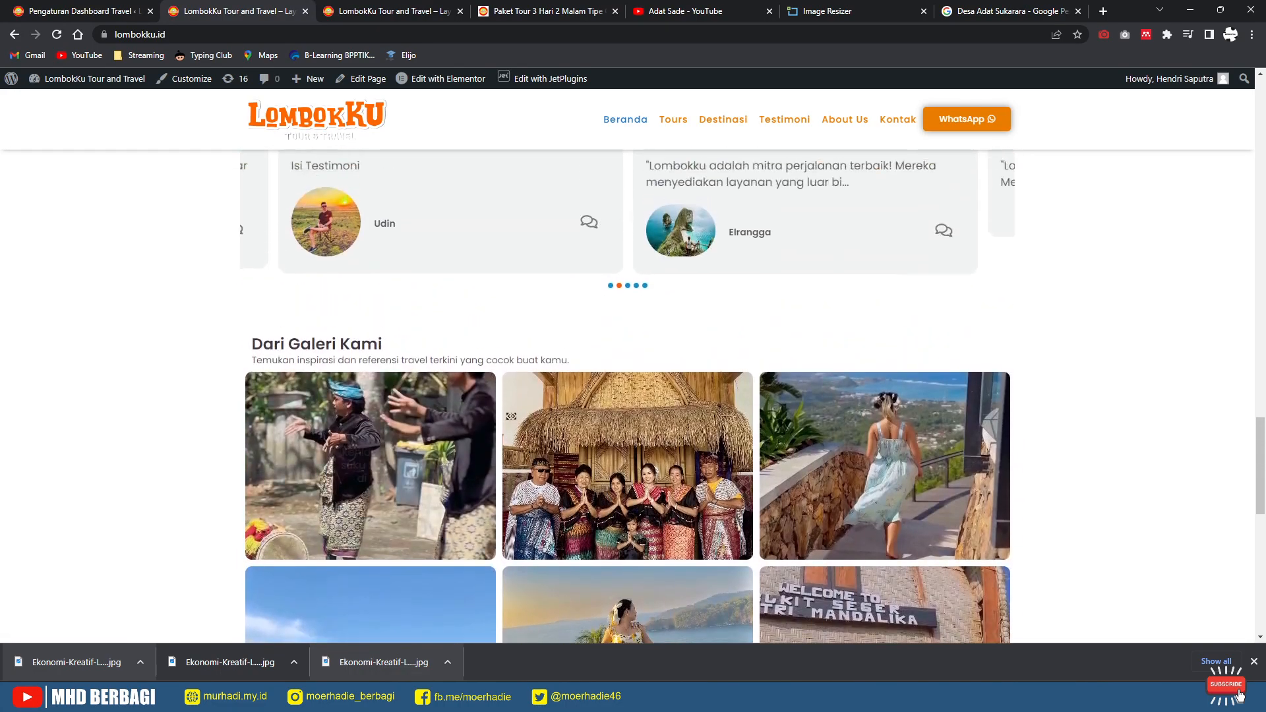
pyautogui.scroll(7, 627, 396)
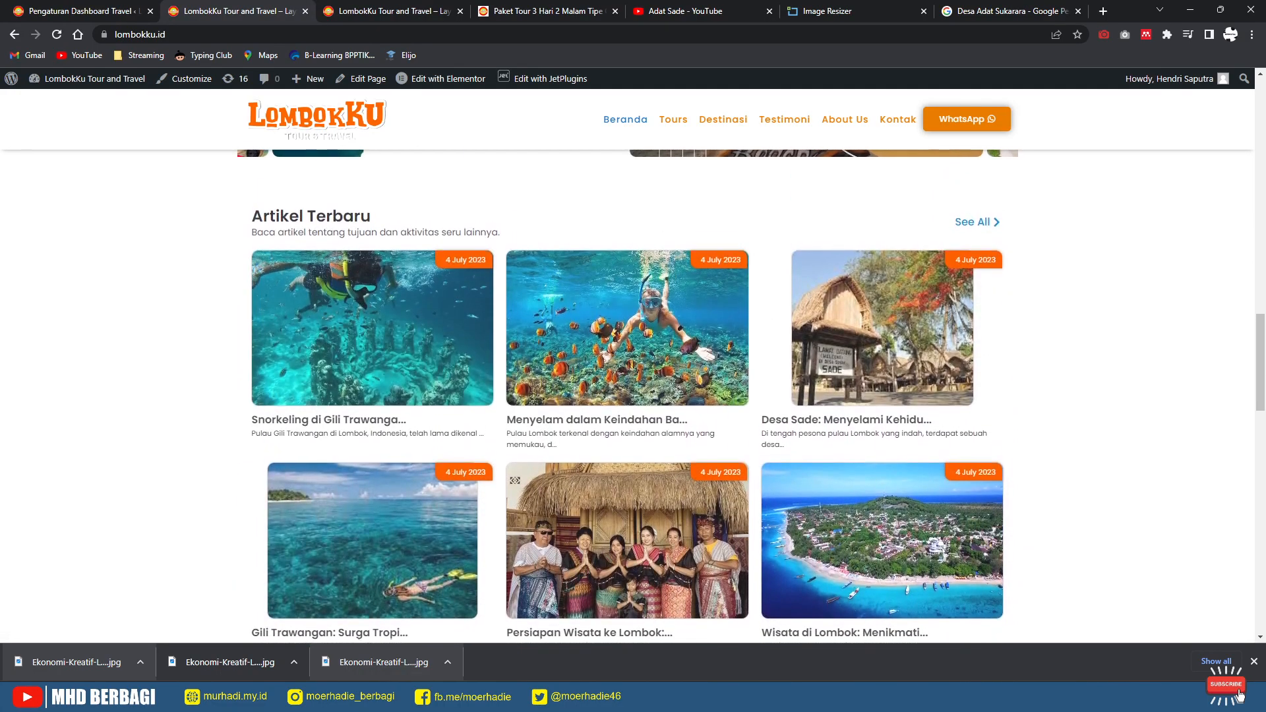
pyautogui.scroll(10, 628, 396)
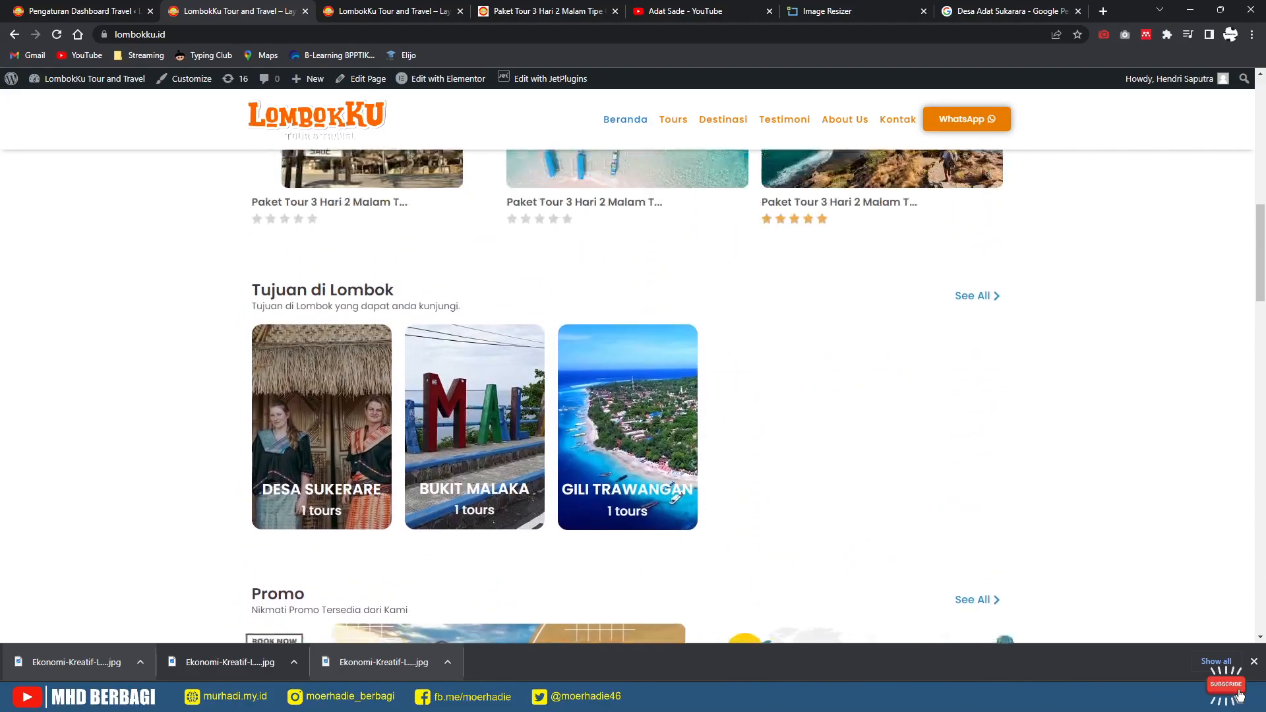
pyautogui.scroll(3, 627, 396)
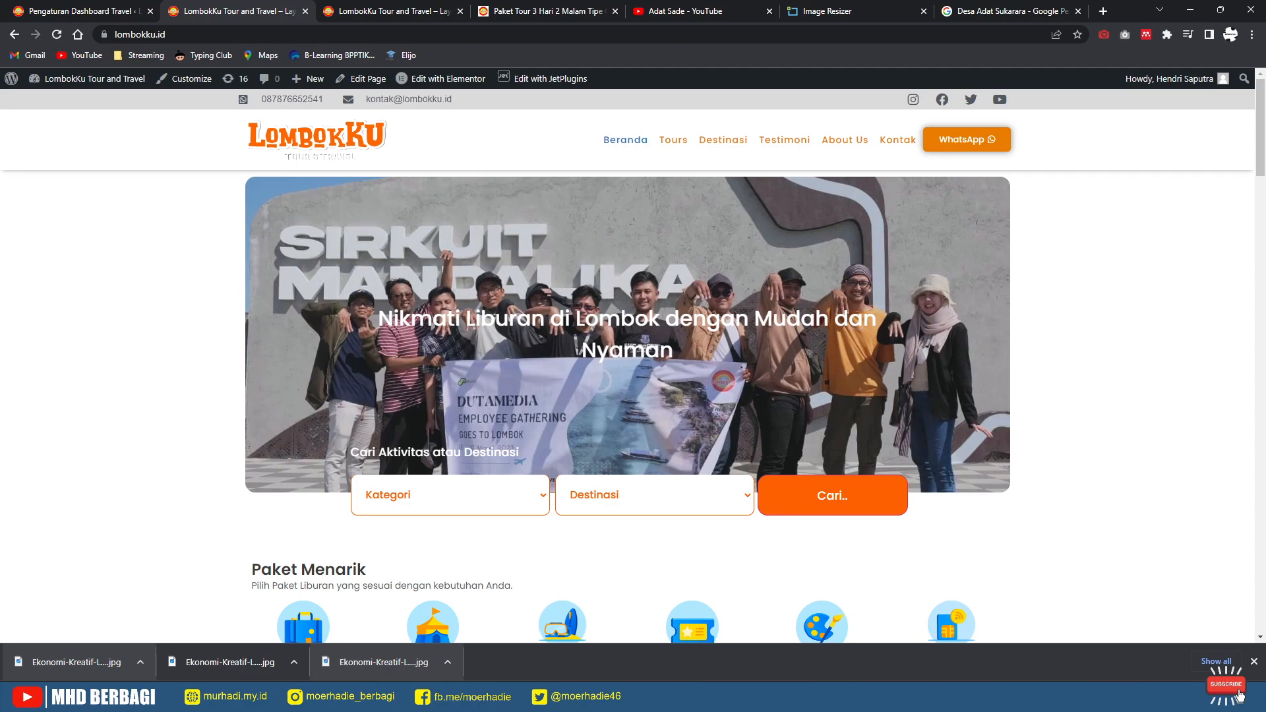
pyautogui.click(1255, 662)
pyautogui.scroll(-3, 628, 396)
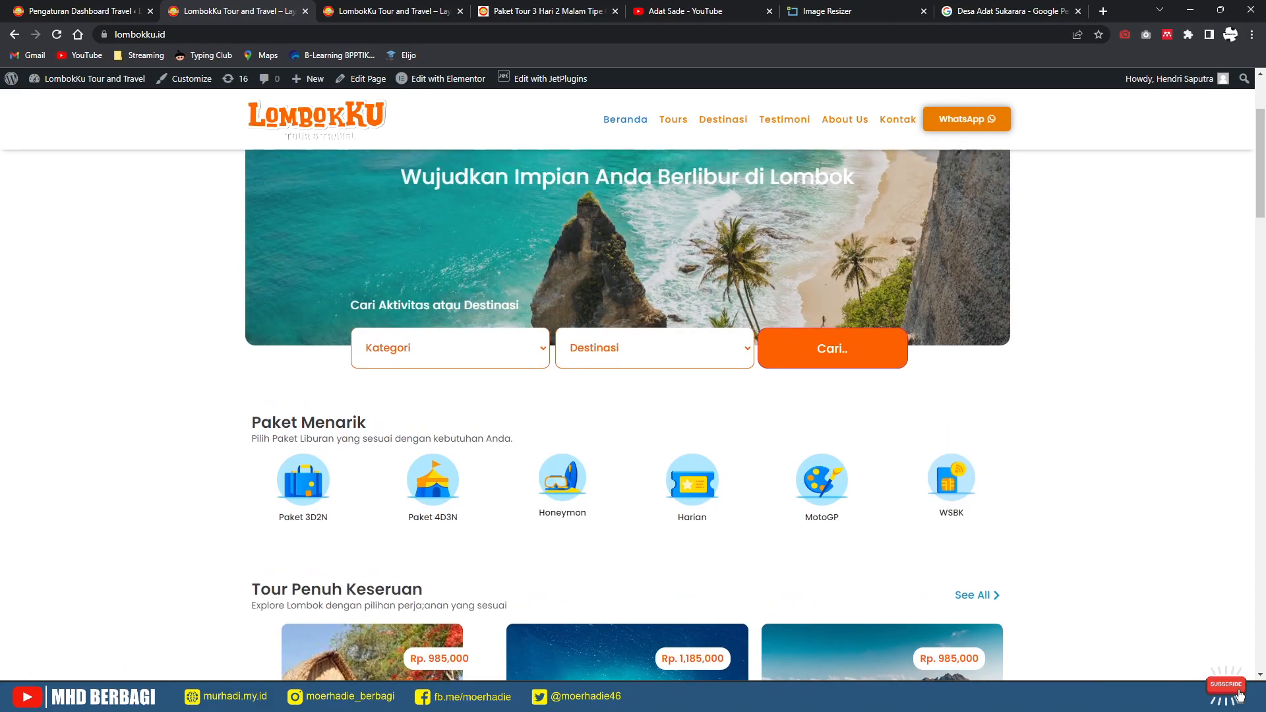
pyautogui.scroll(3, 627, 395)
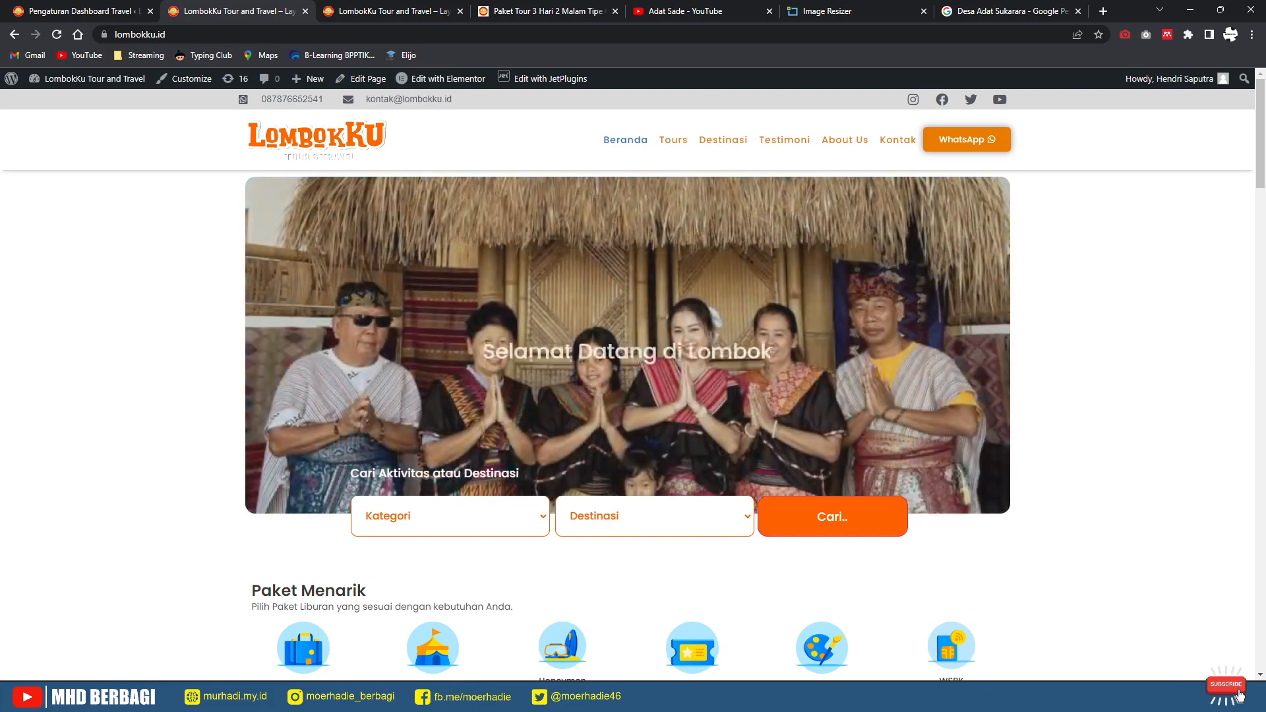
pyautogui.click(91, 14)
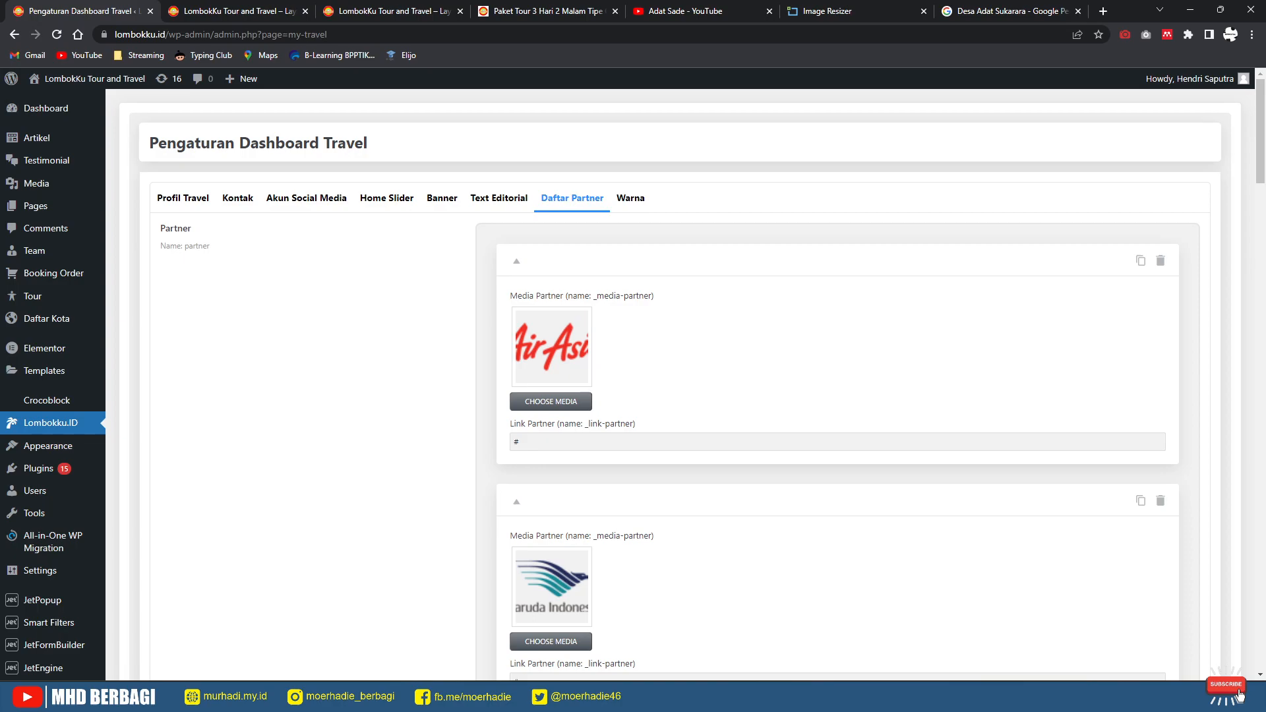
# Step: Go to Semua Team and start a new entry with Tambah Team
pyautogui.moveTo(34, 250)
pyautogui.click(142, 253)
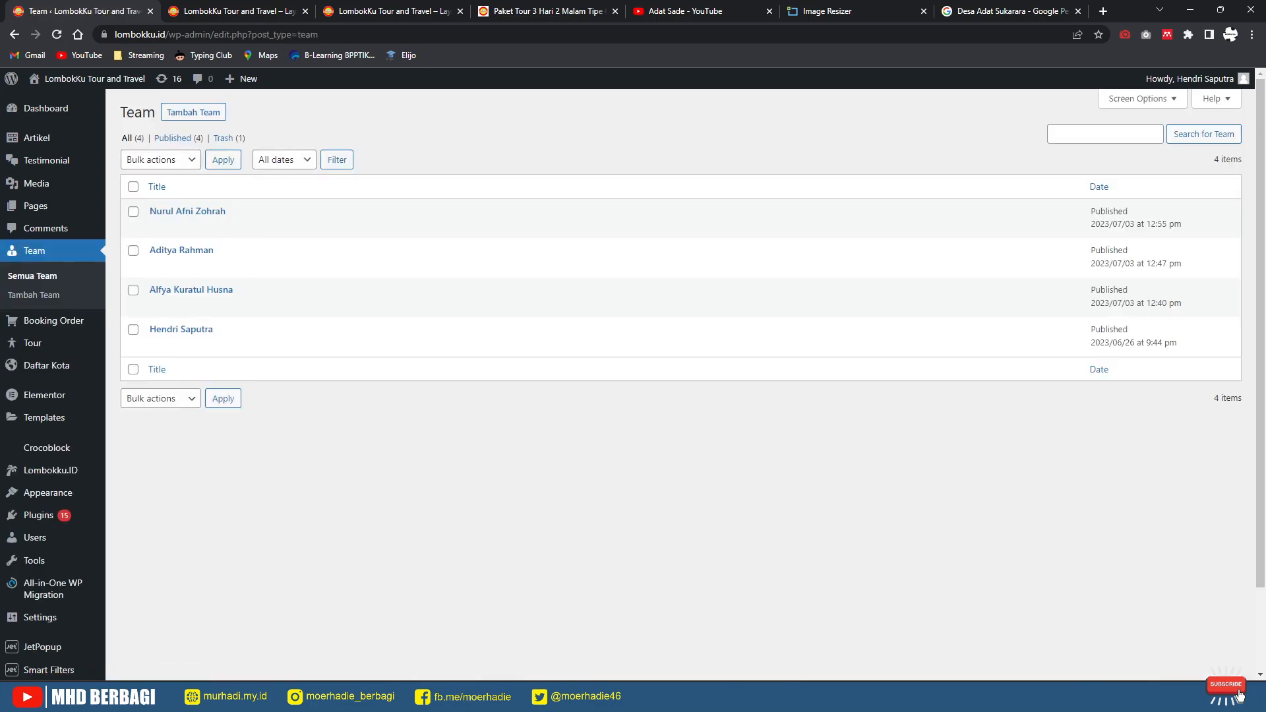
pyautogui.click(193, 112)
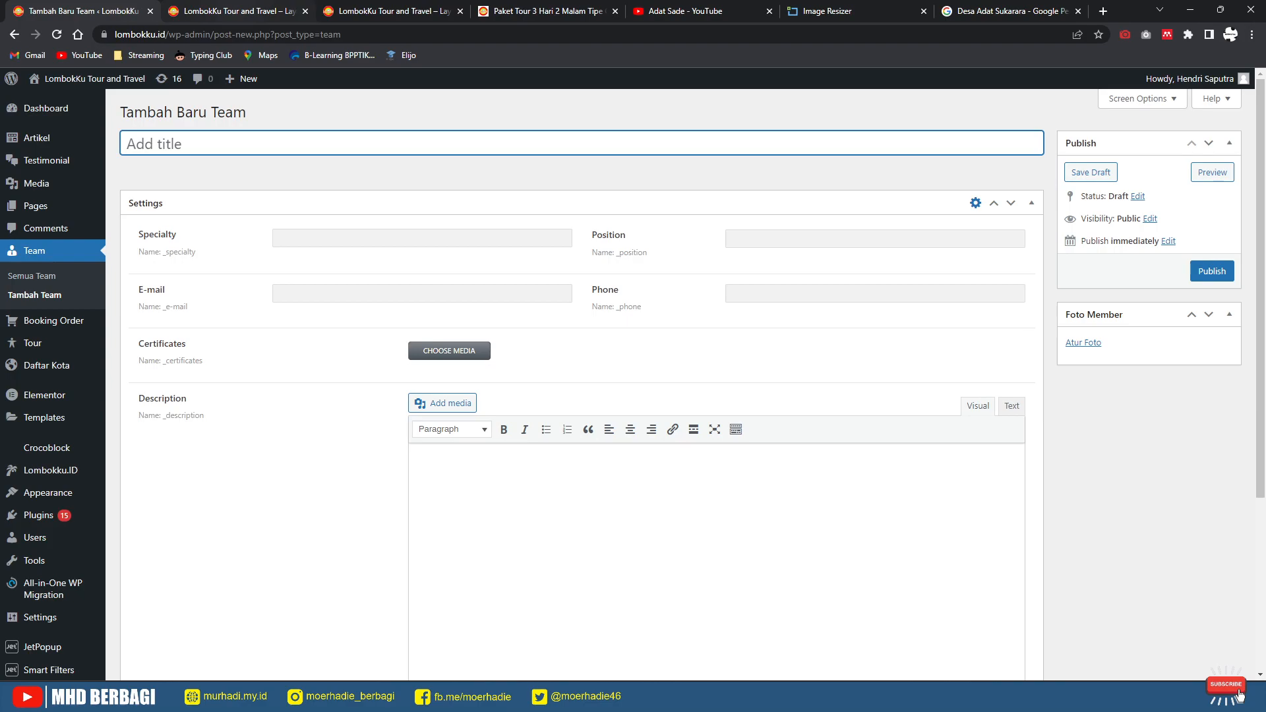
# Step: Check the four team members on the live About Us page, then return to the form
pyautogui.click(238, 11)
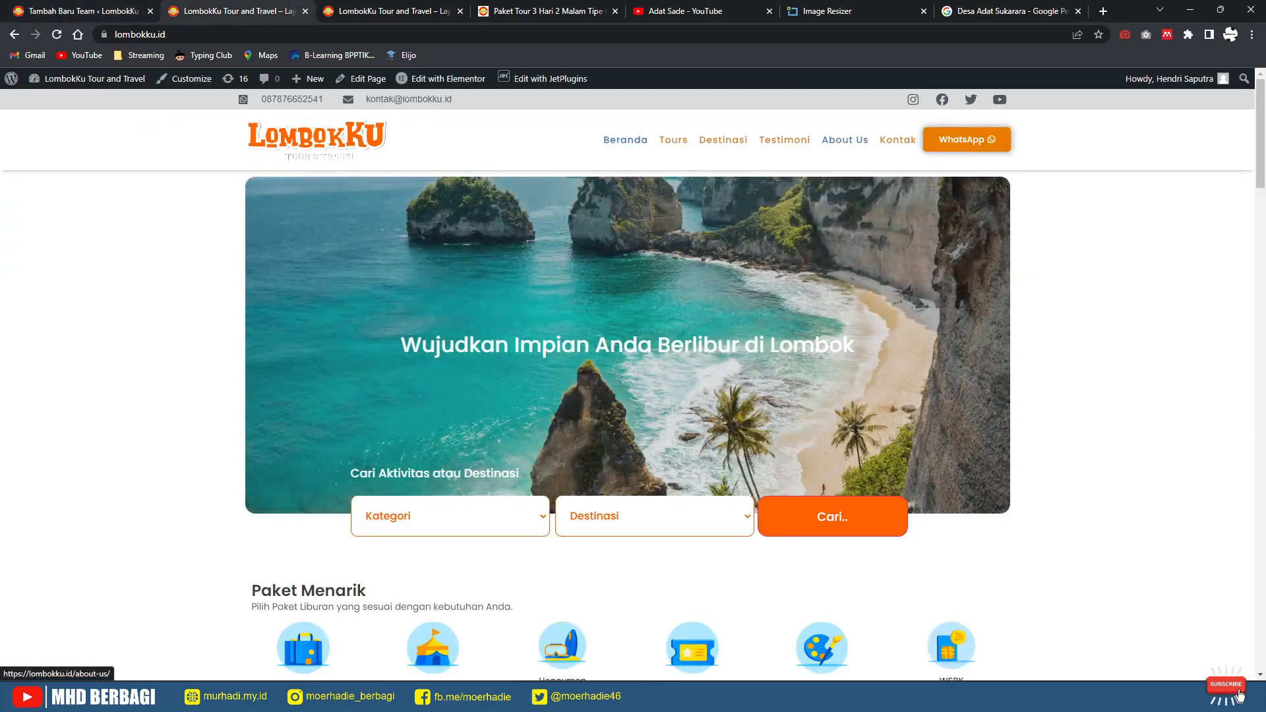
pyautogui.click(845, 140)
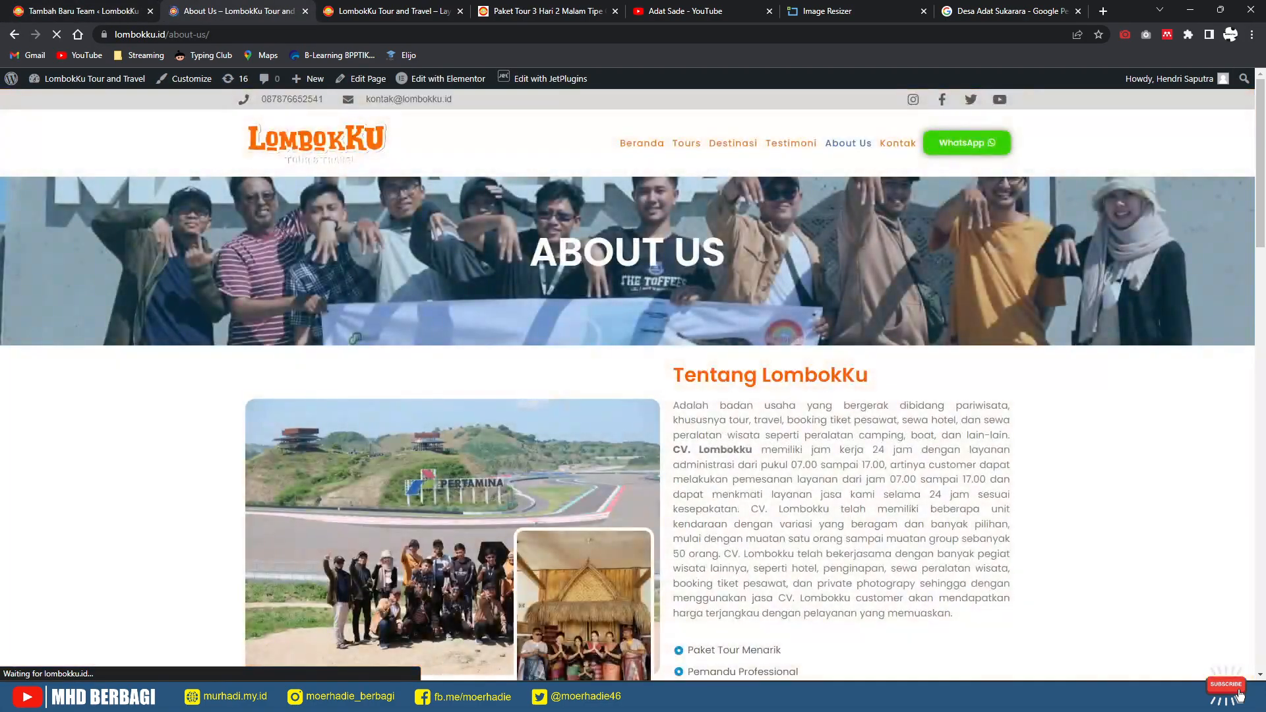
pyautogui.scroll(-10, 626, 382)
pyautogui.scroll(-4, 627, 396)
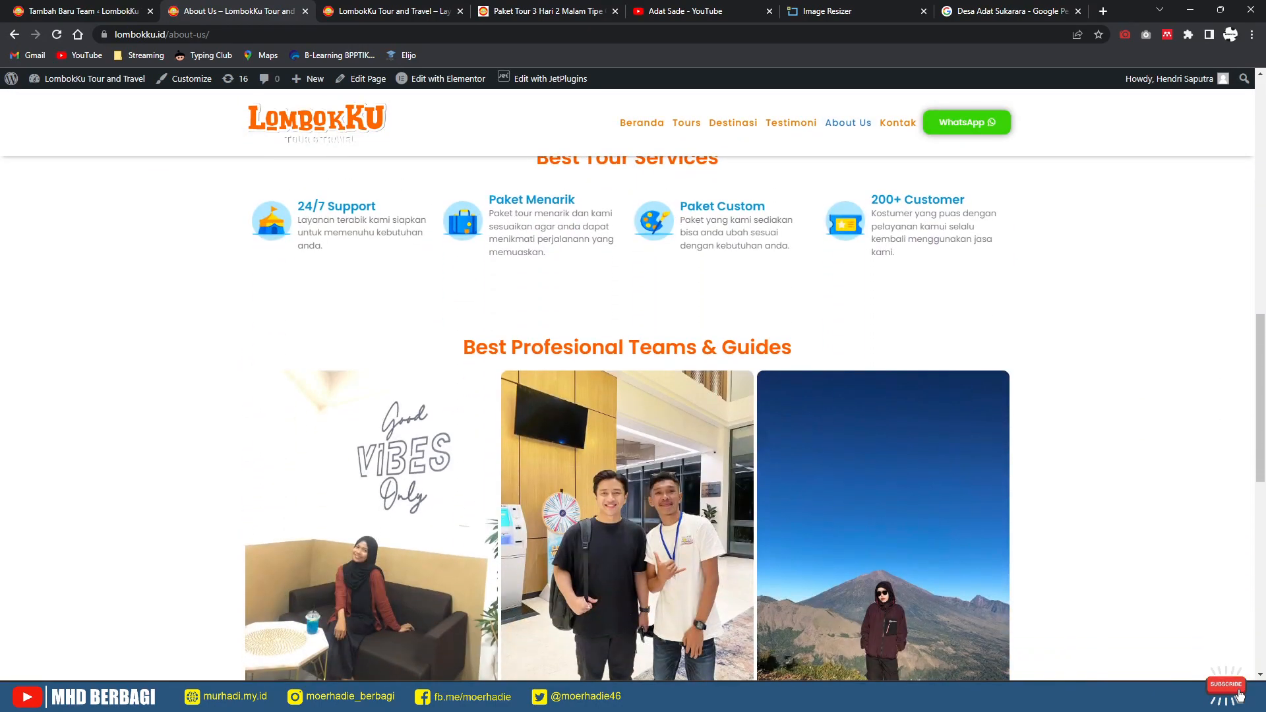
pyautogui.scroll(-5, 627, 396)
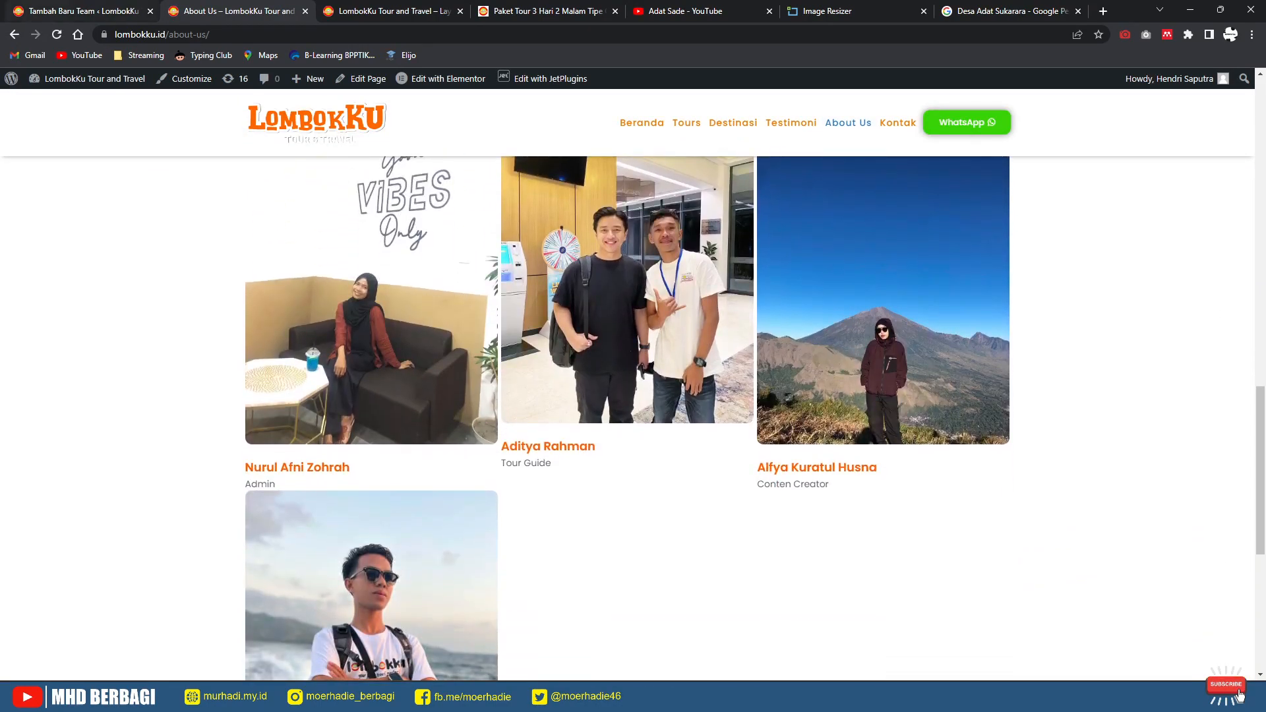
pyautogui.click(81, 11)
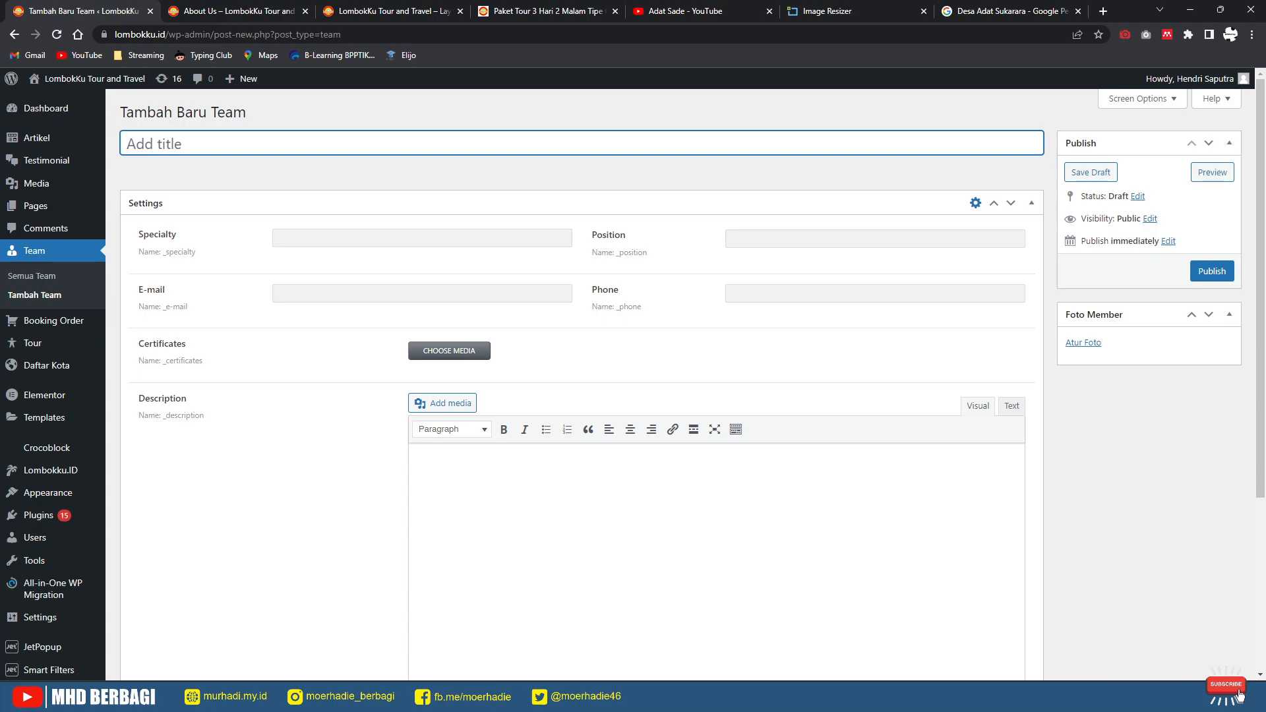
# Step: Leave the blank Tambah Team form and open the Semua Team list of four members
pyautogui.click(436, 463)
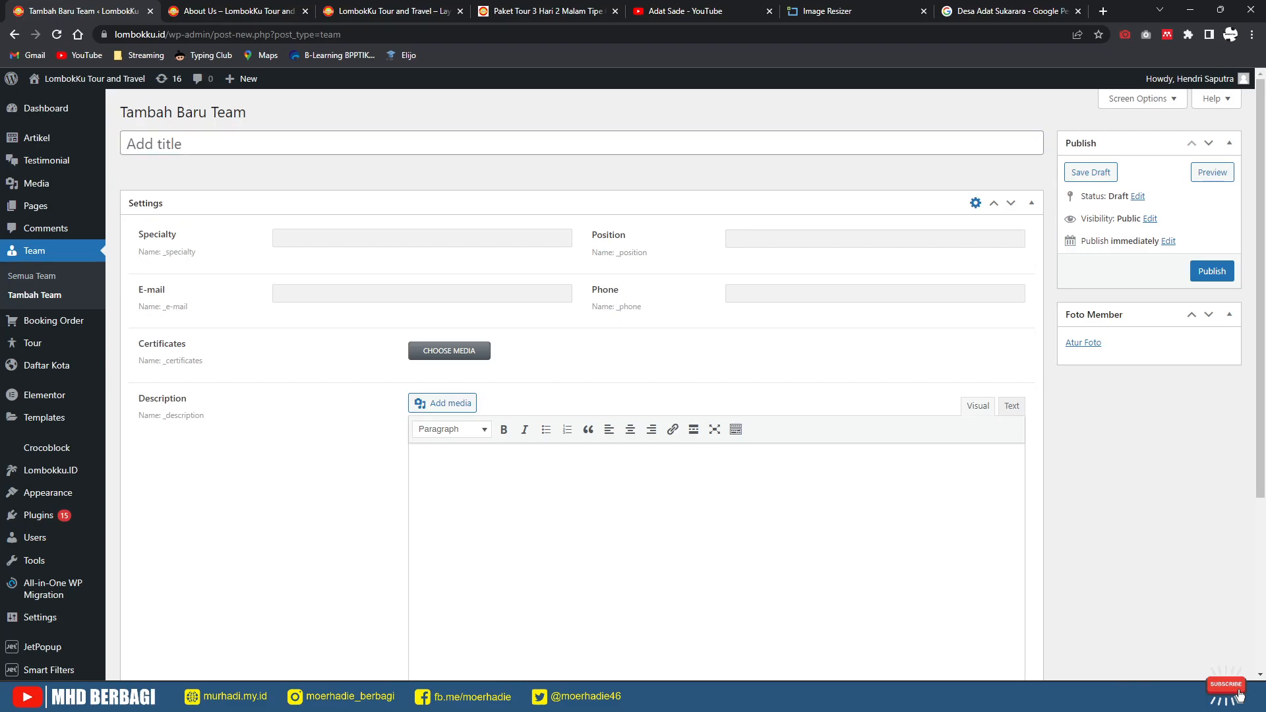
pyautogui.click(32, 275)
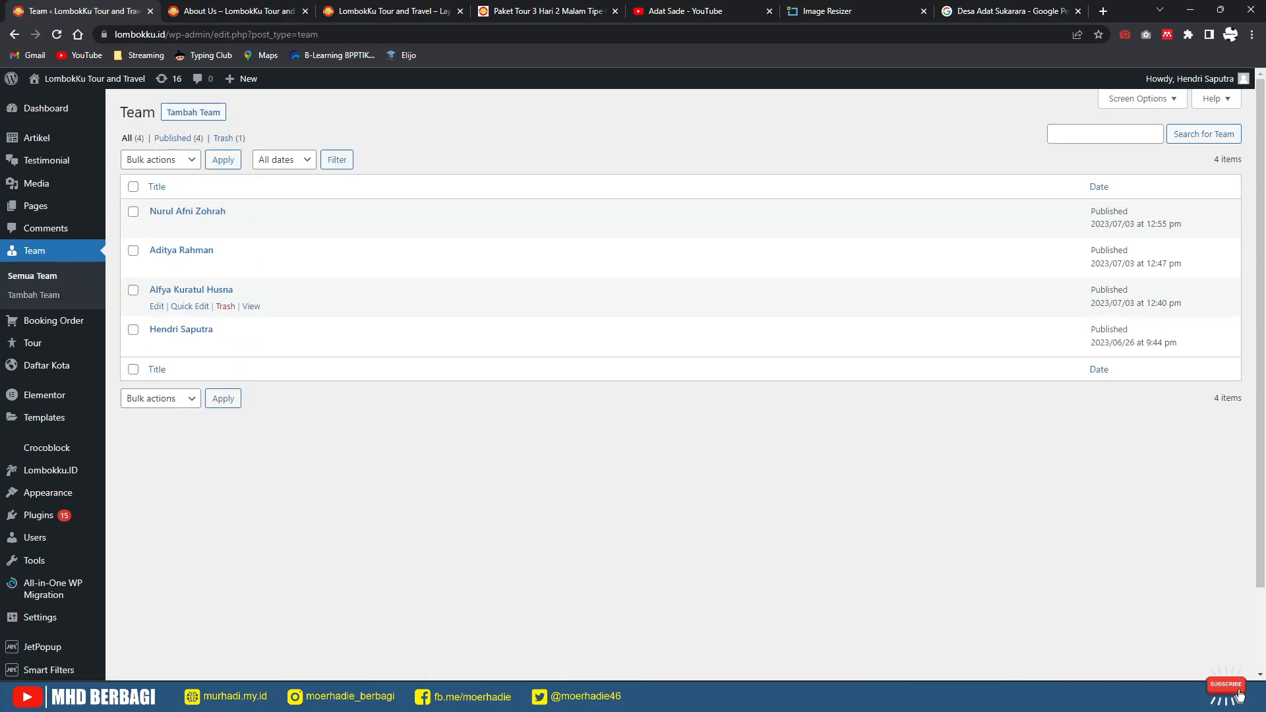
pyautogui.click(237, 10)
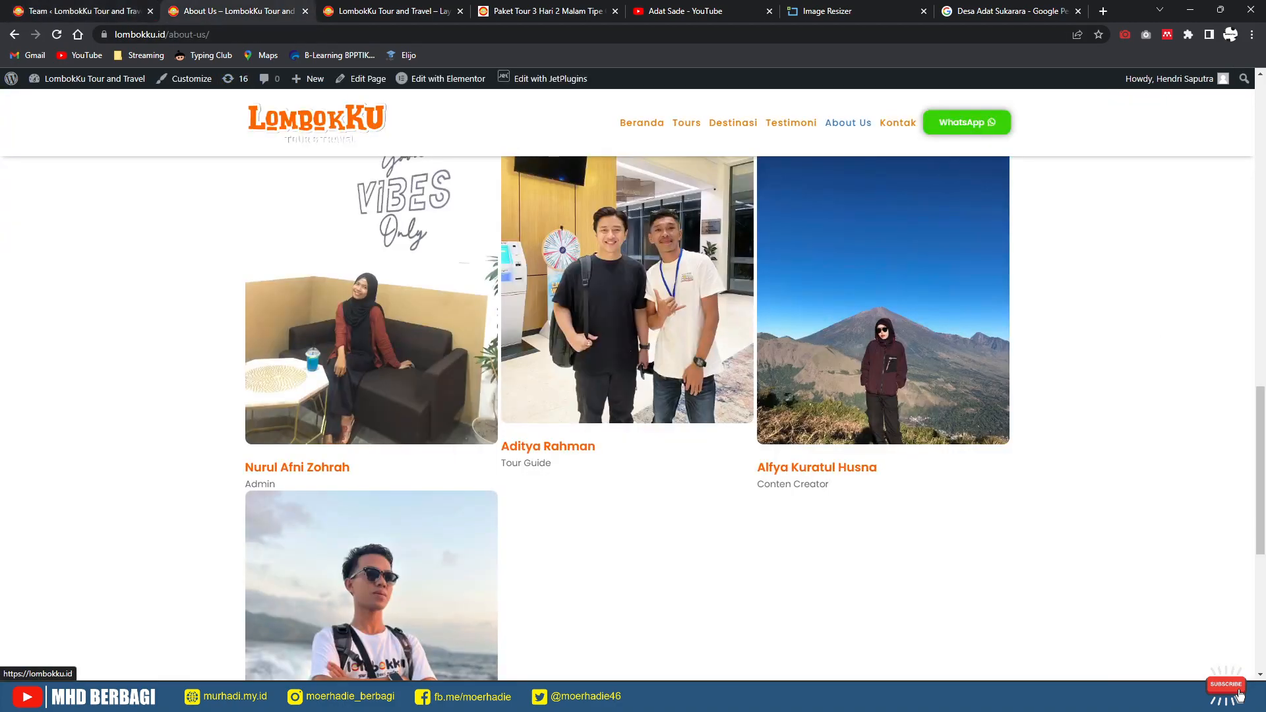
pyautogui.scroll(10, 626, 416)
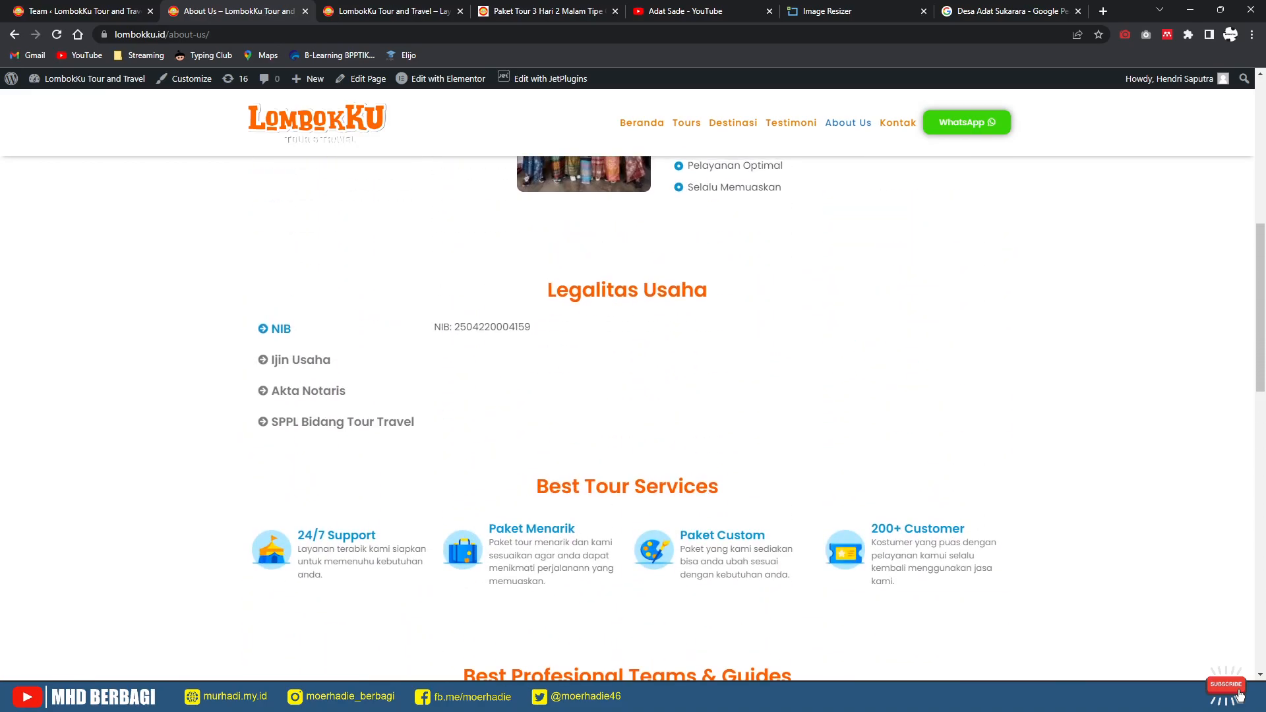
pyautogui.click(83, 11)
pyautogui.moveTo(33, 343)
pyautogui.click(237, 10)
pyautogui.scroll(15, 626, 415)
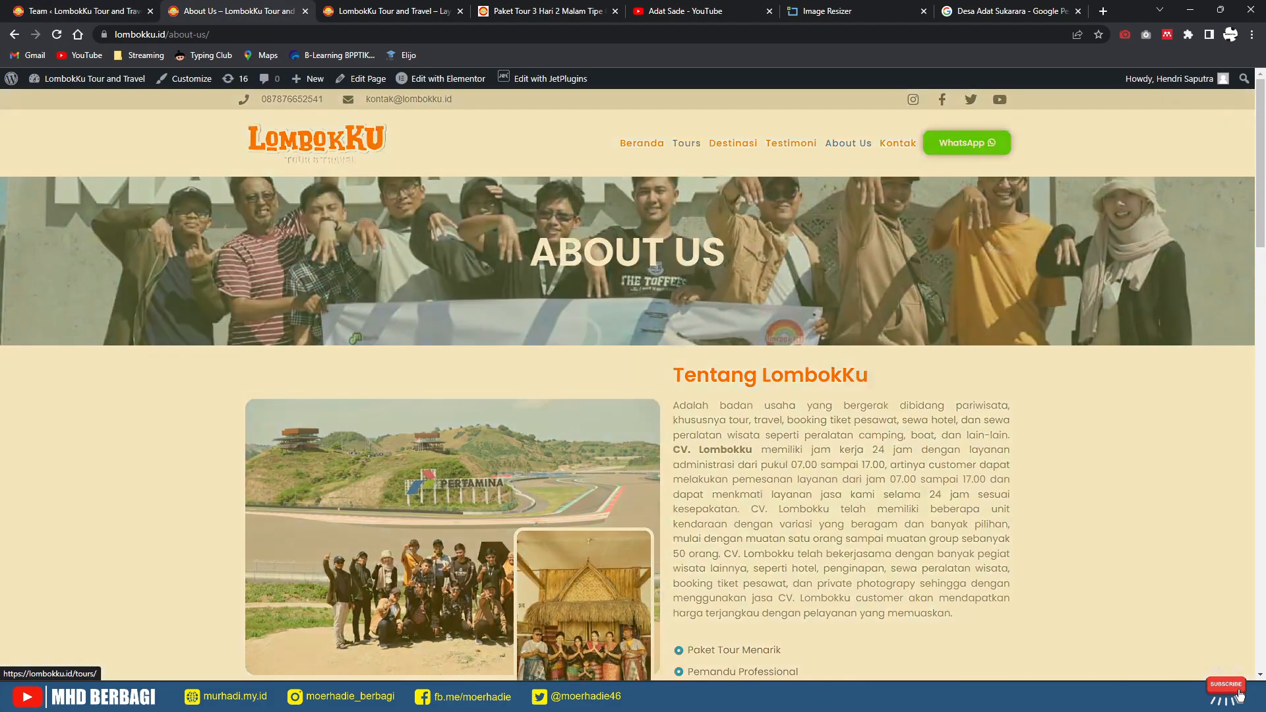
pyautogui.press('F5')
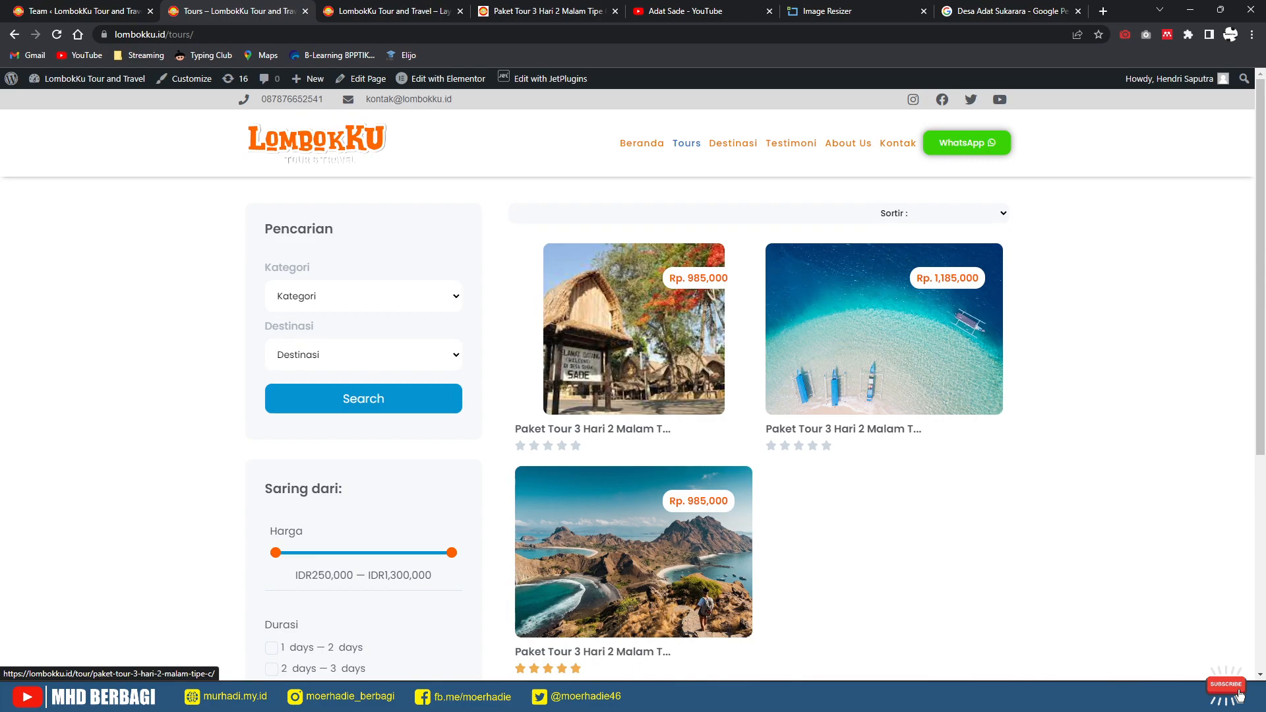
pyautogui.click(83, 11)
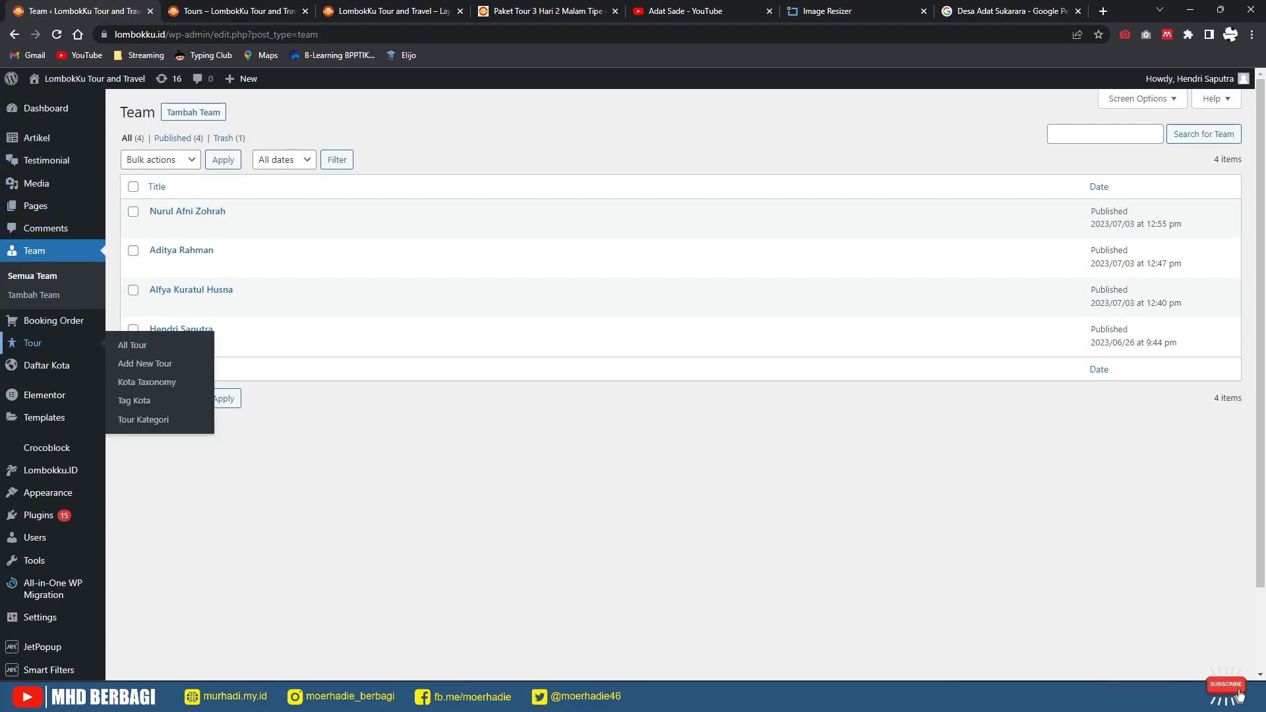
# Step: Trash the Komodo, Ijen, both Bromo and Nusa Penida draft tours, then edit Tipe C
pyautogui.click(132, 345)
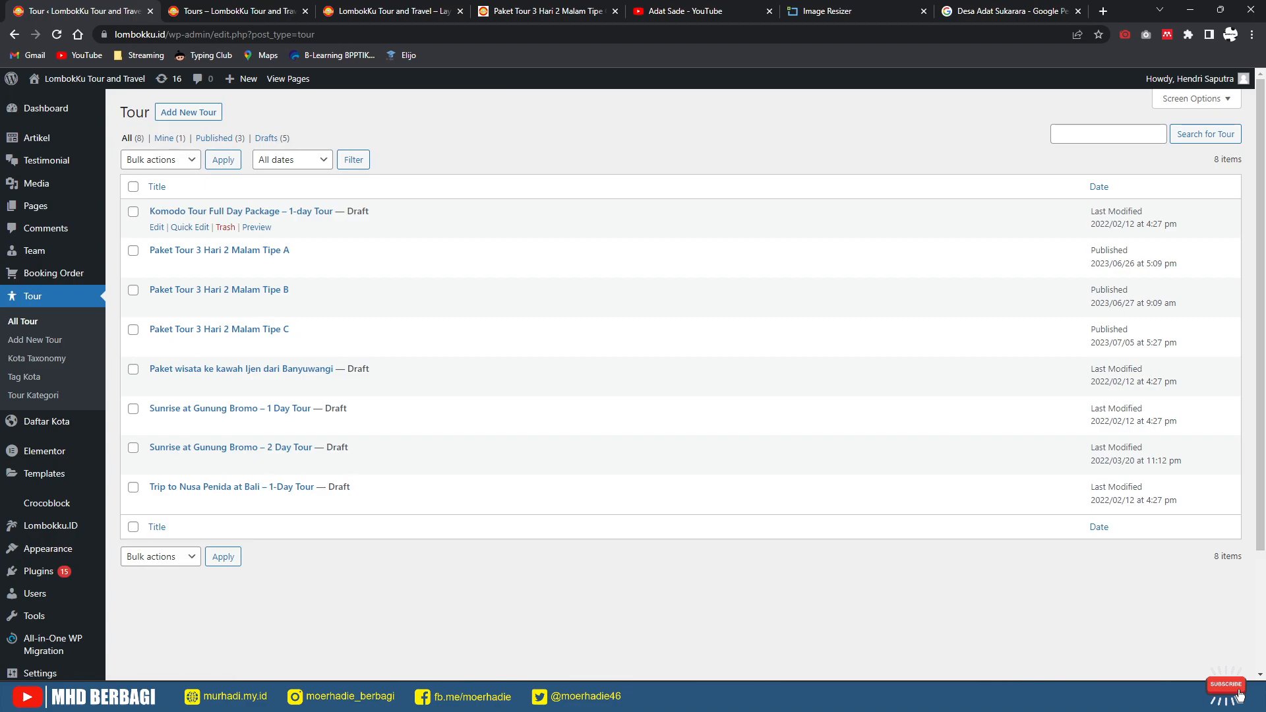
pyautogui.click(226, 227)
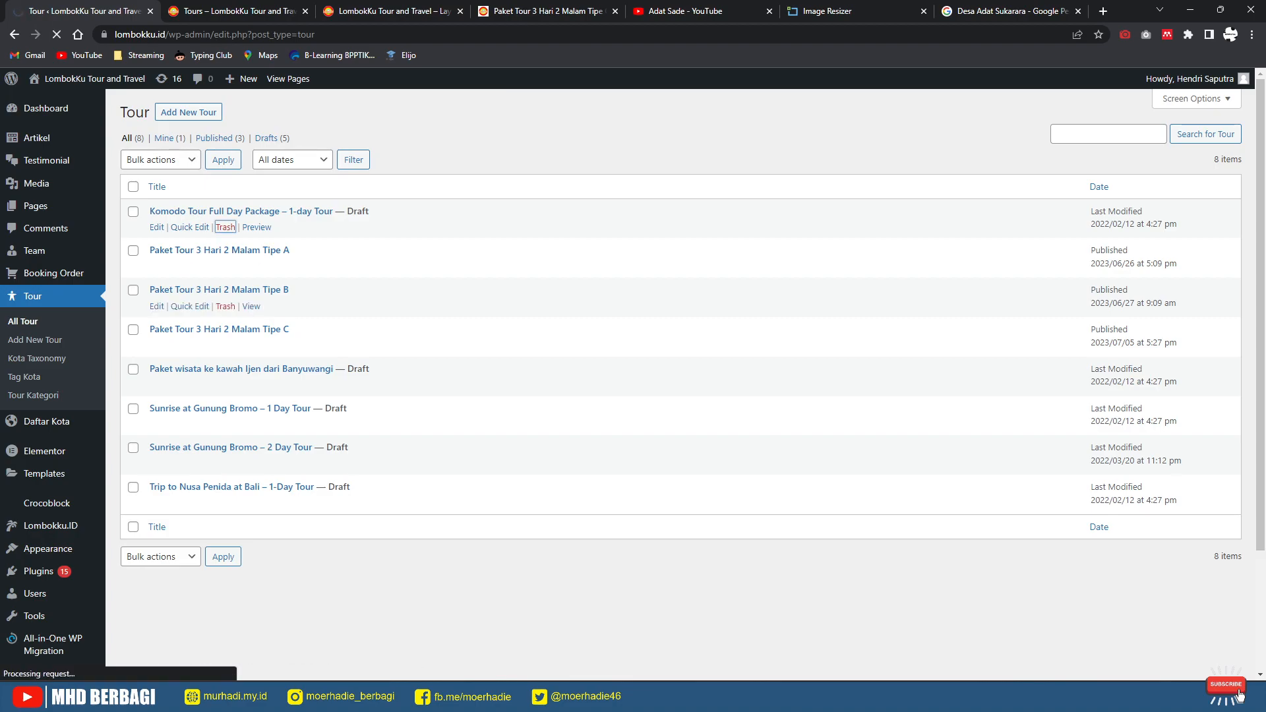
pyautogui.click(226, 385)
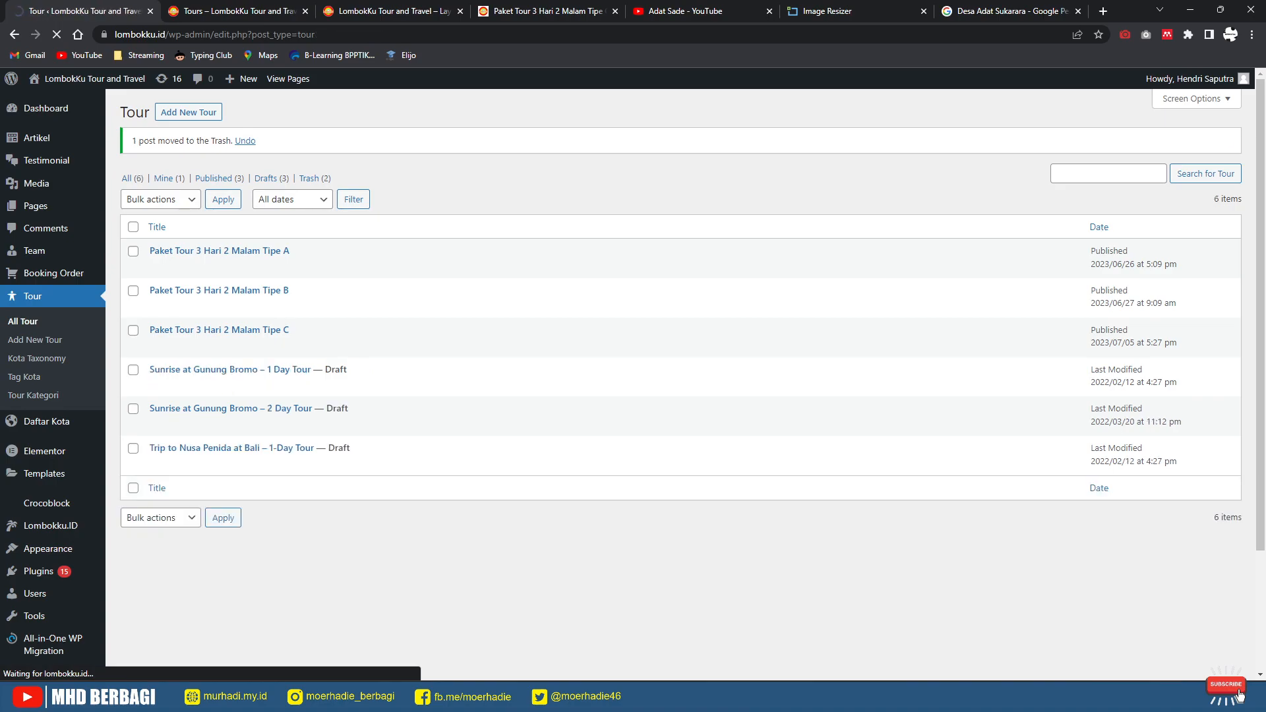
pyautogui.click(225, 386)
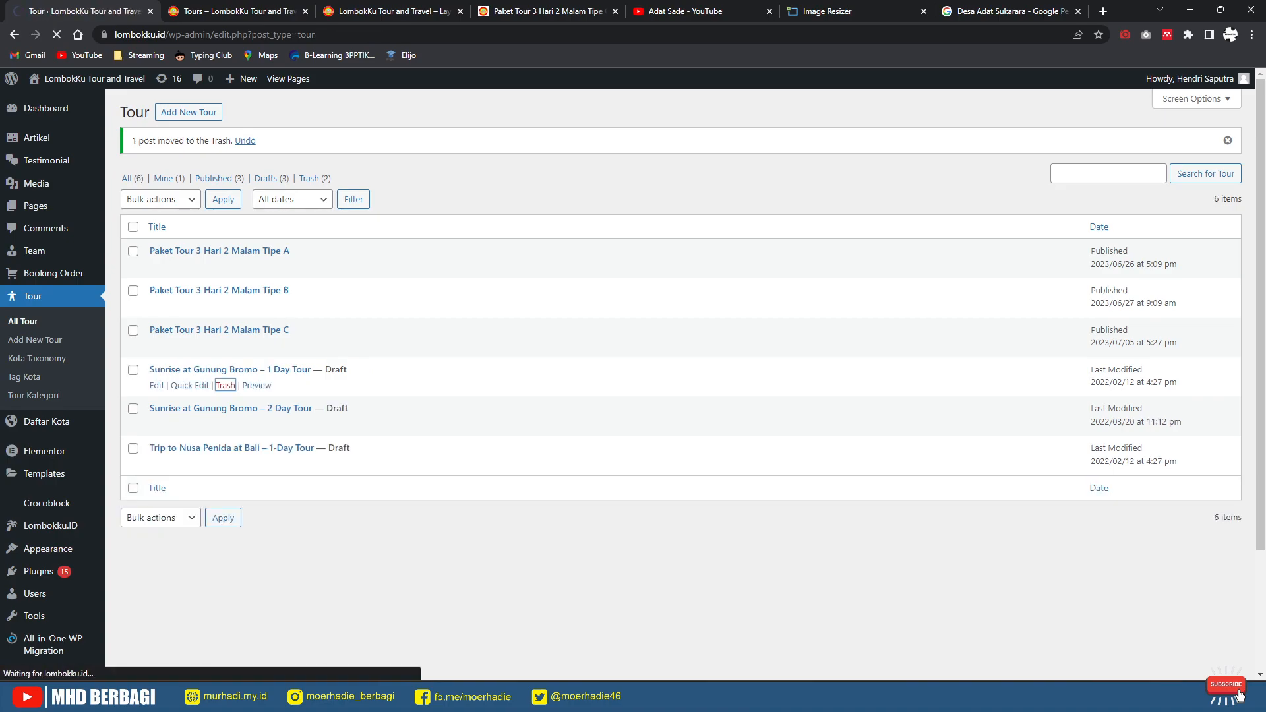
pyautogui.click(226, 385)
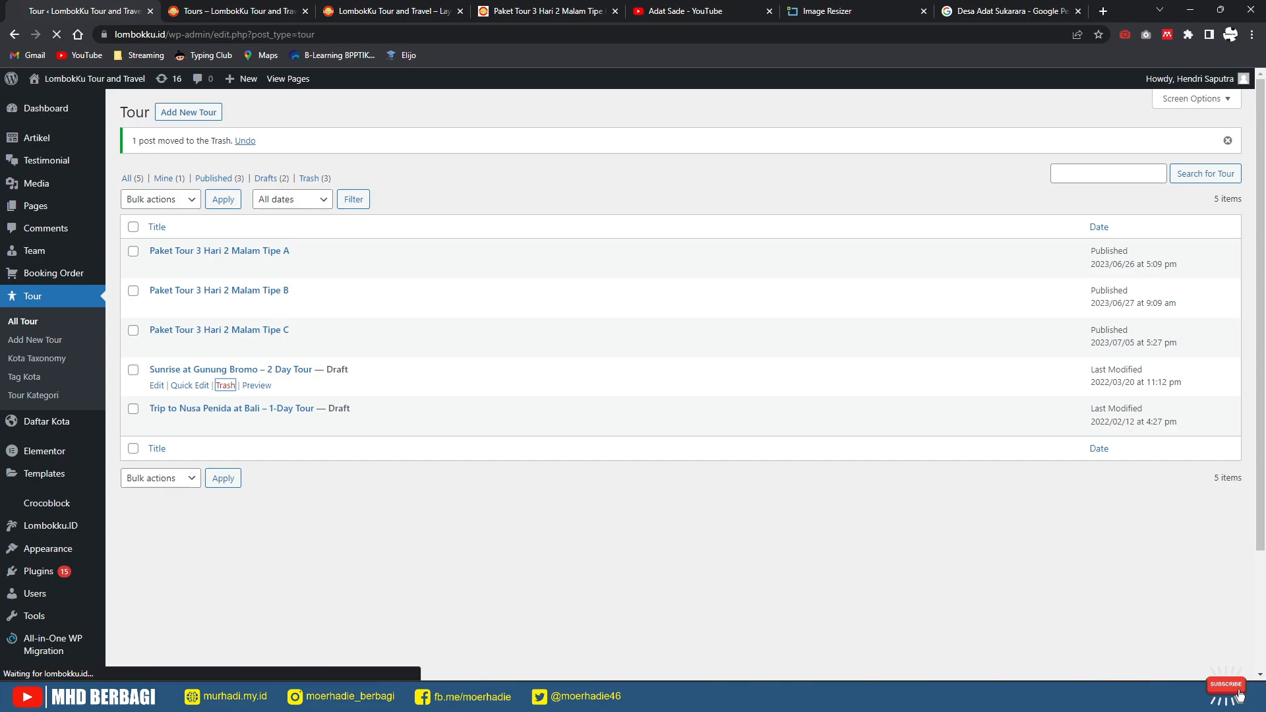
pyautogui.click(225, 385)
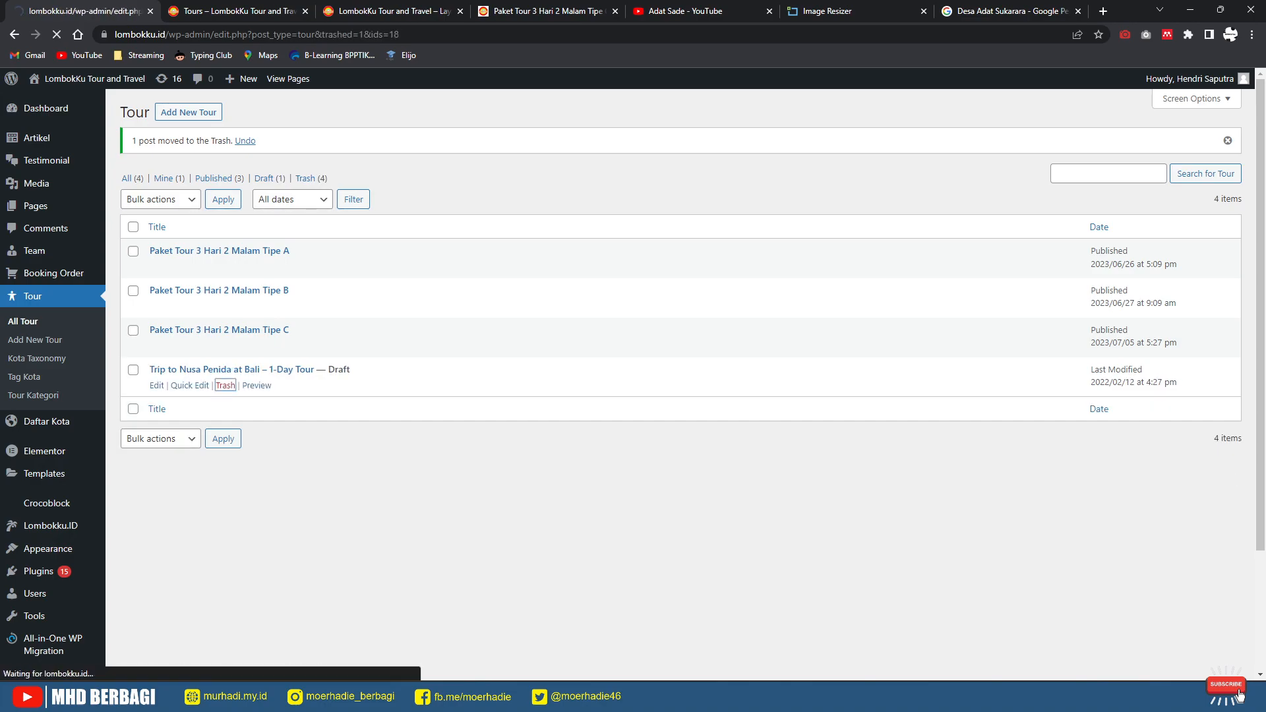
pyautogui.click(156, 346)
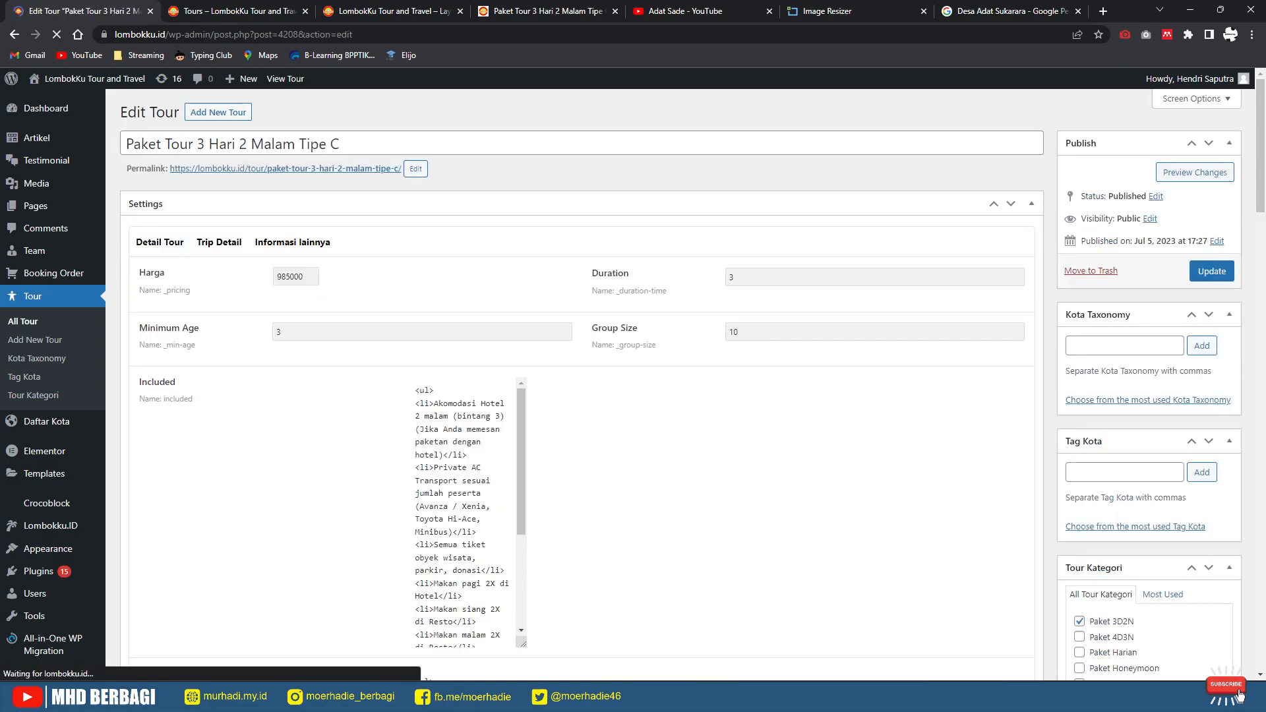
# Step: Remove the Tipe C tour's featured image and open the media picker for a replacement
pyautogui.scroll(-2, 1240, 694)
pyautogui.scroll(-10, 1241, 695)
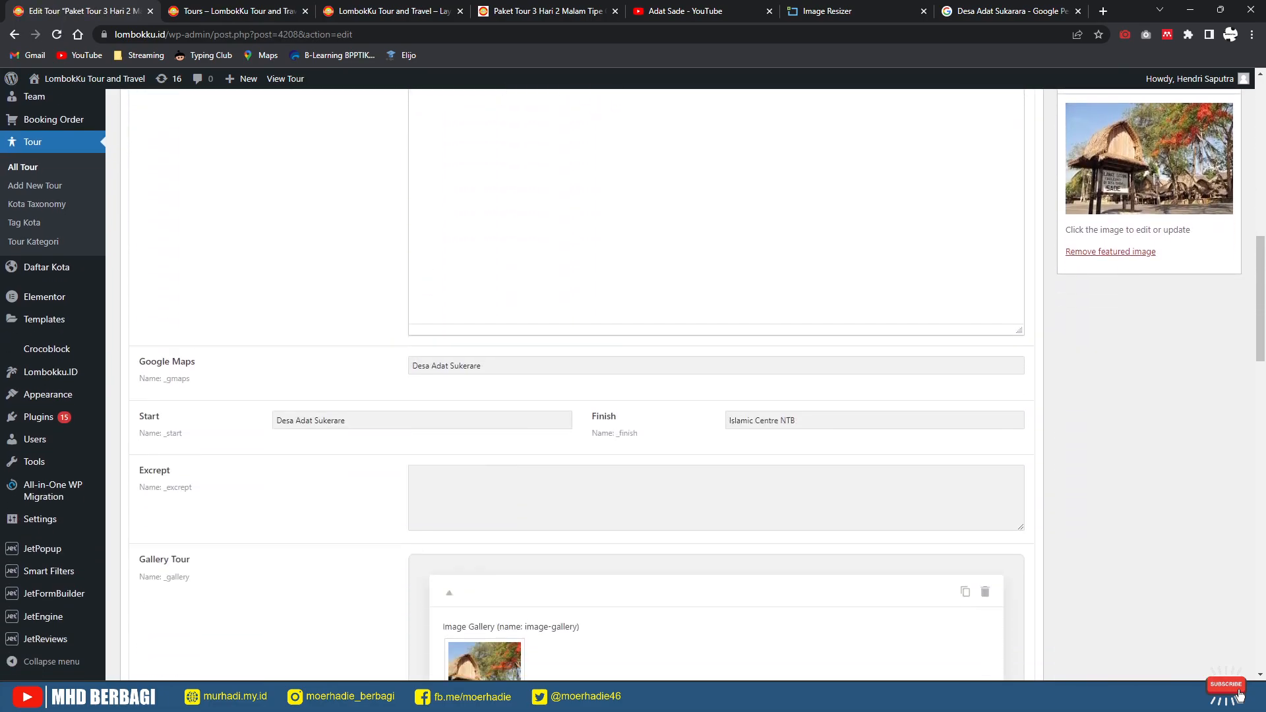
pyautogui.scroll(5, 1241, 695)
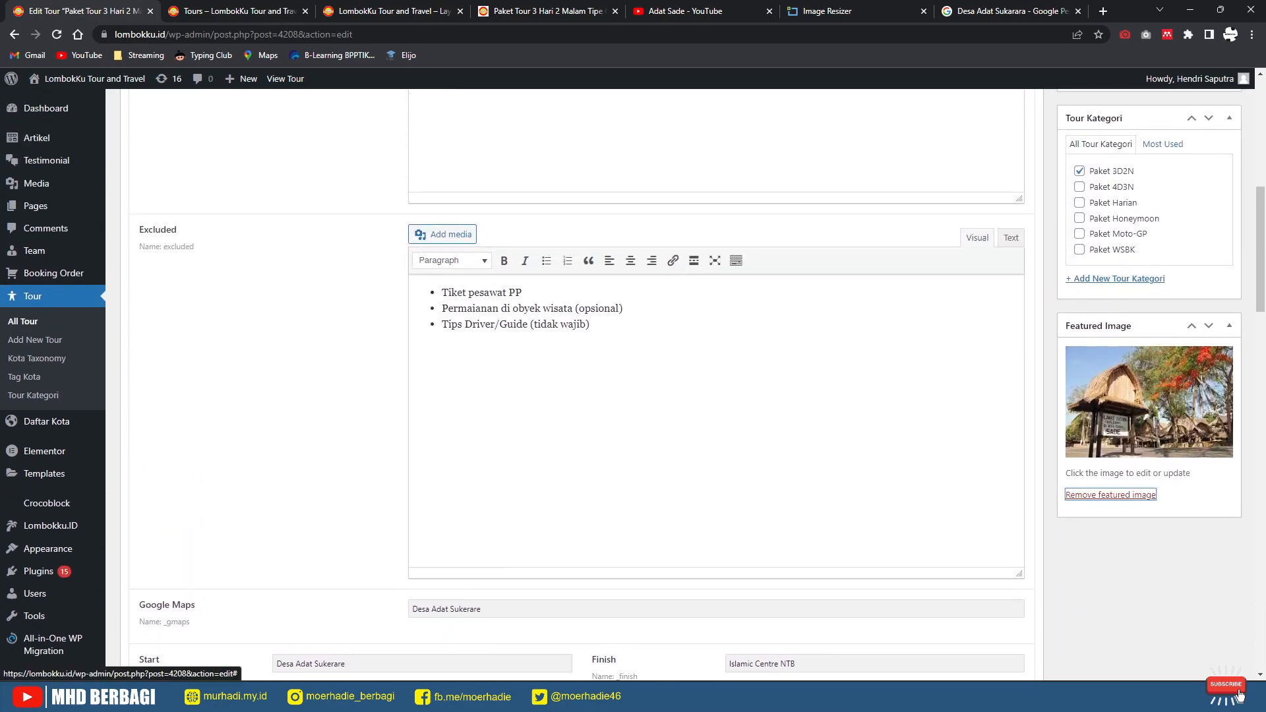
pyautogui.click(1111, 495)
pyautogui.click(1102, 353)
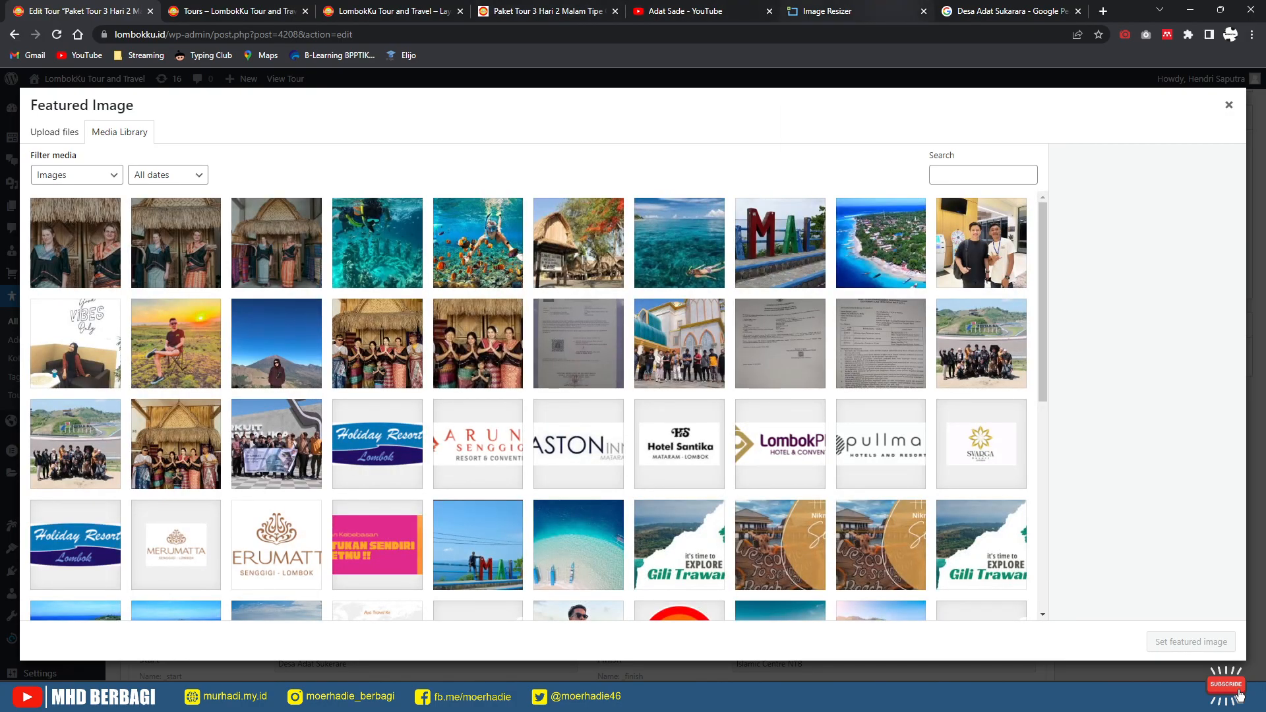
# Step: Save the Sikidang traditional-house photo from the Desa Adat Sukarara search as Desa-Sukarara-Lombok-Tengah.jpg
pyautogui.click(1009, 11)
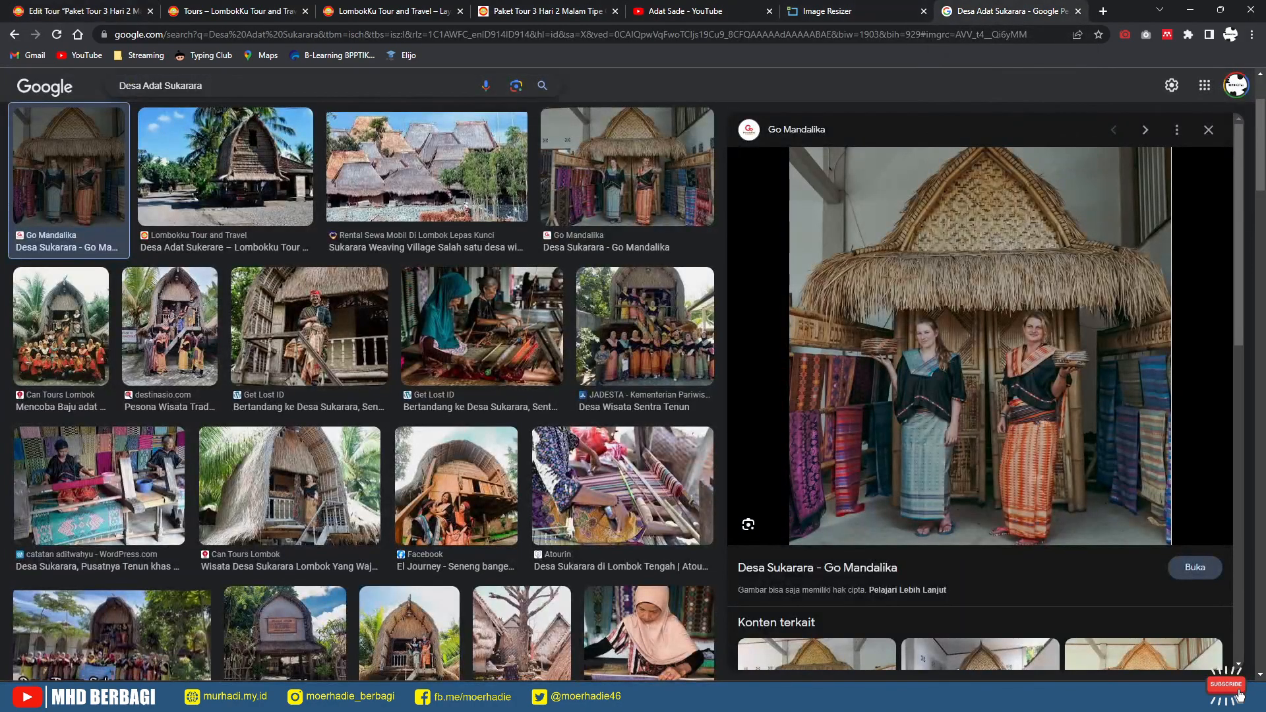
pyautogui.click(277, 86)
pyautogui.press('Return')
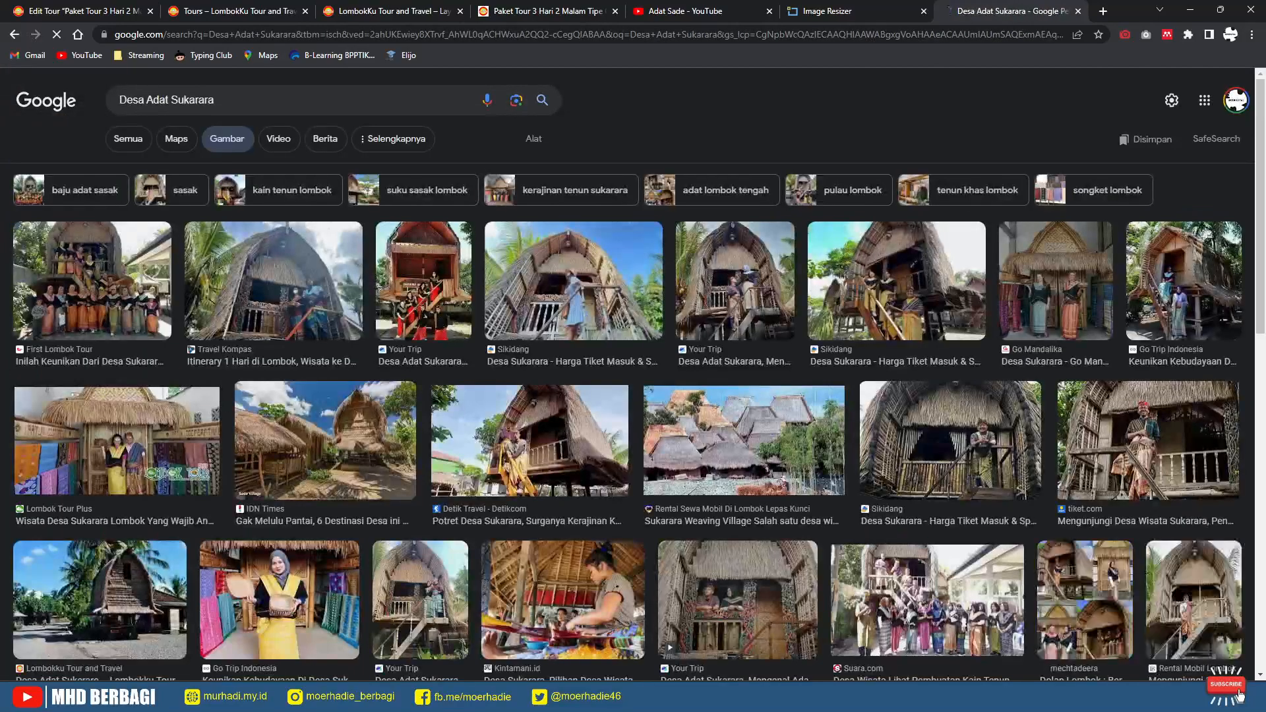
pyautogui.click(573, 280)
pyautogui.rightClick(913, 288)
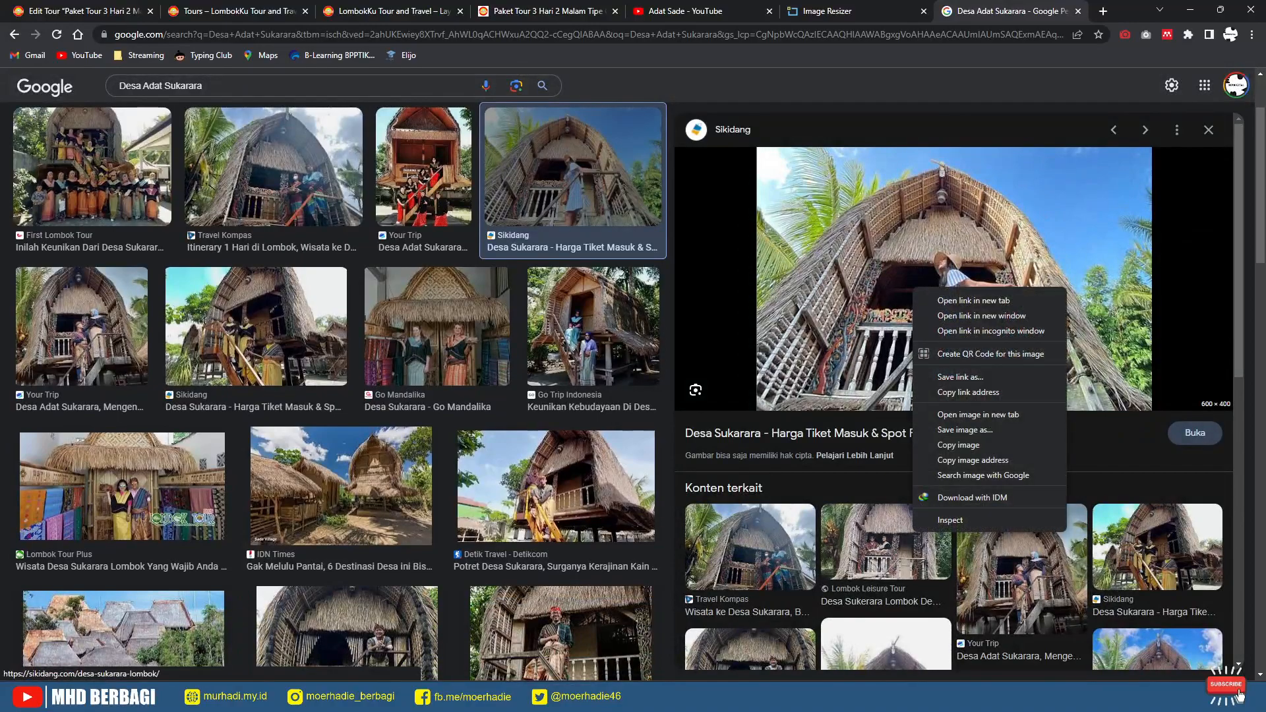
pyautogui.click(965, 430)
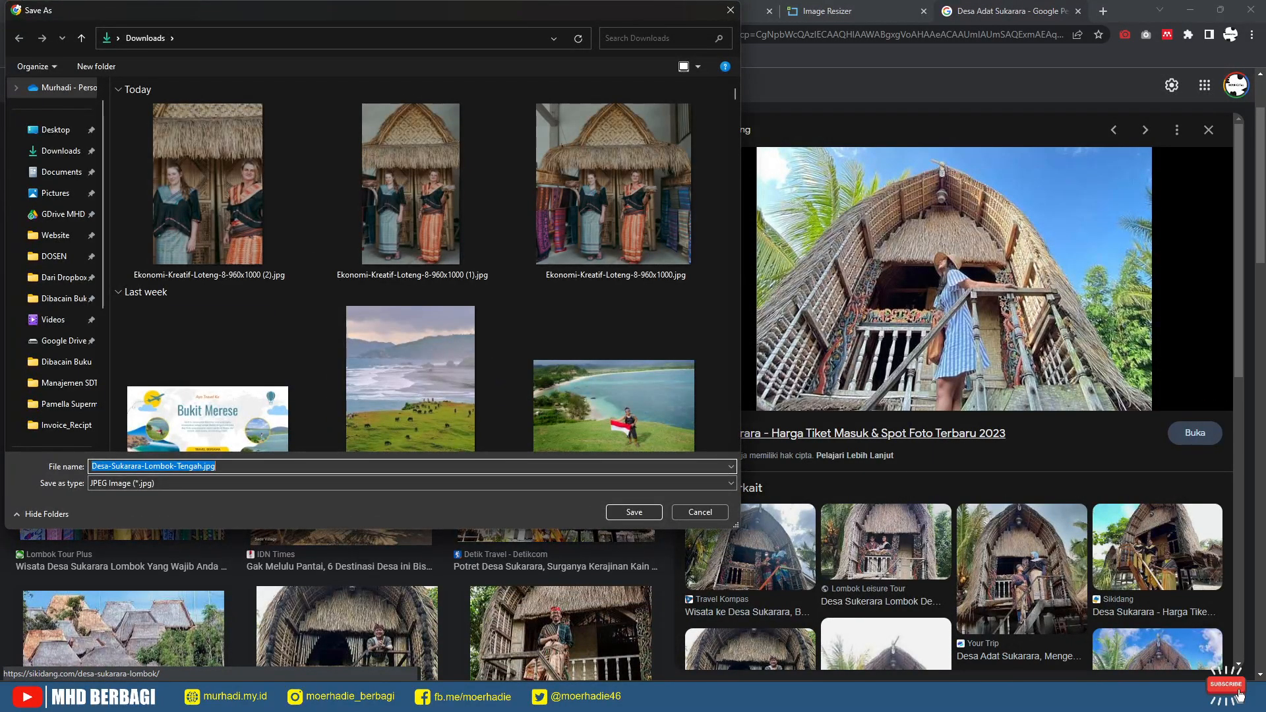
pyautogui.press('Return')
# Step: Upload Desa-Sukarara-Lombok-Tengah.jpg, set it as Tipe C's featured image, and update the tour
pyautogui.hotkey('ctrl', 'Tab')
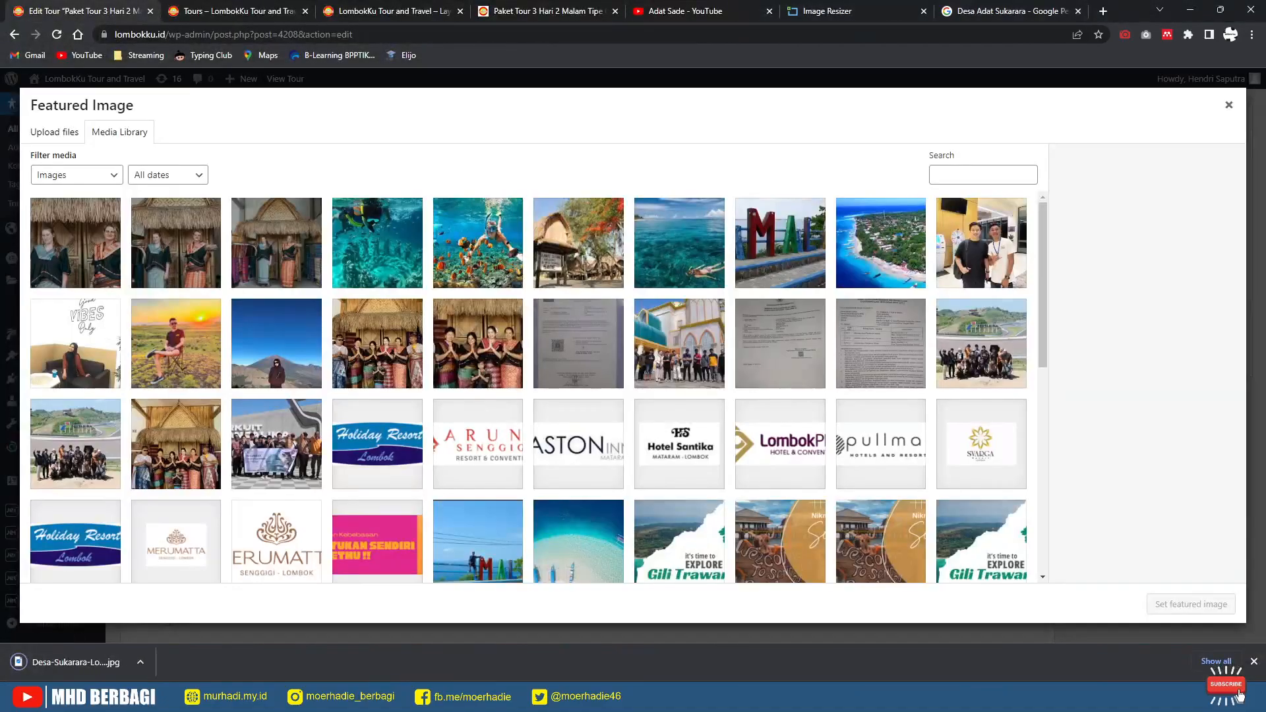
pyautogui.moveTo(76, 662); pyautogui.dragTo(277, 436)
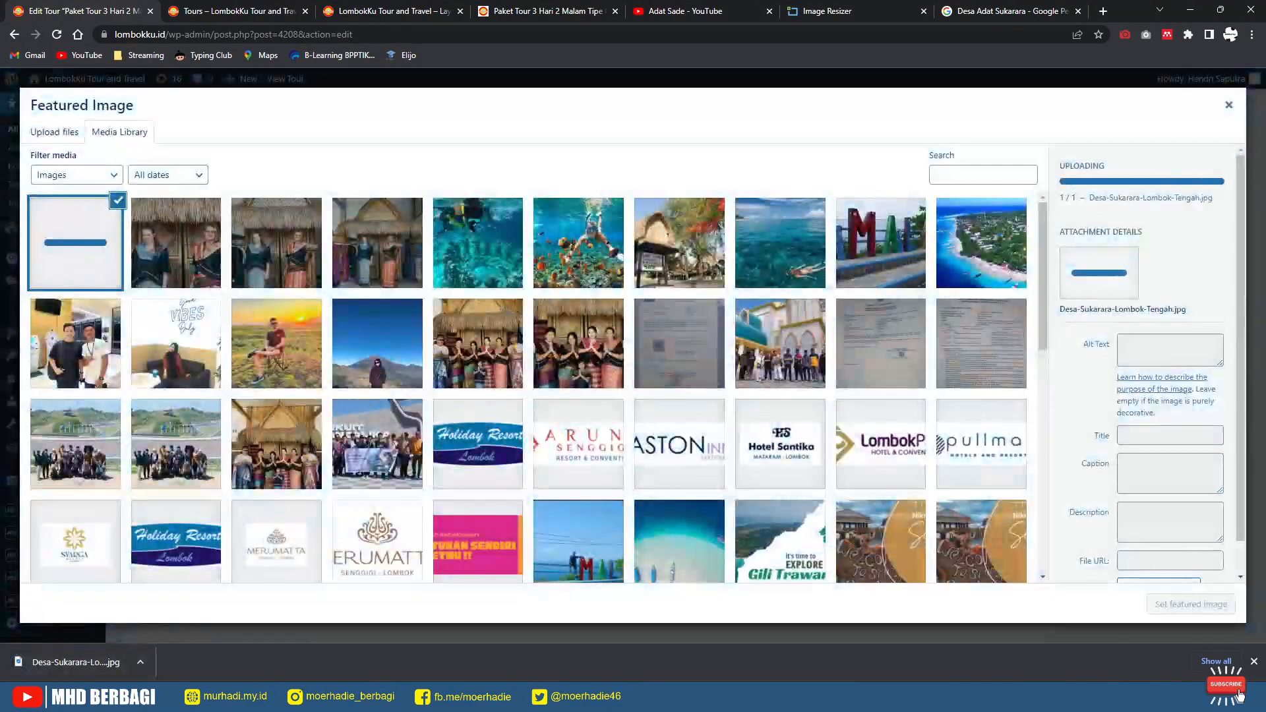
pyautogui.click(1191, 604)
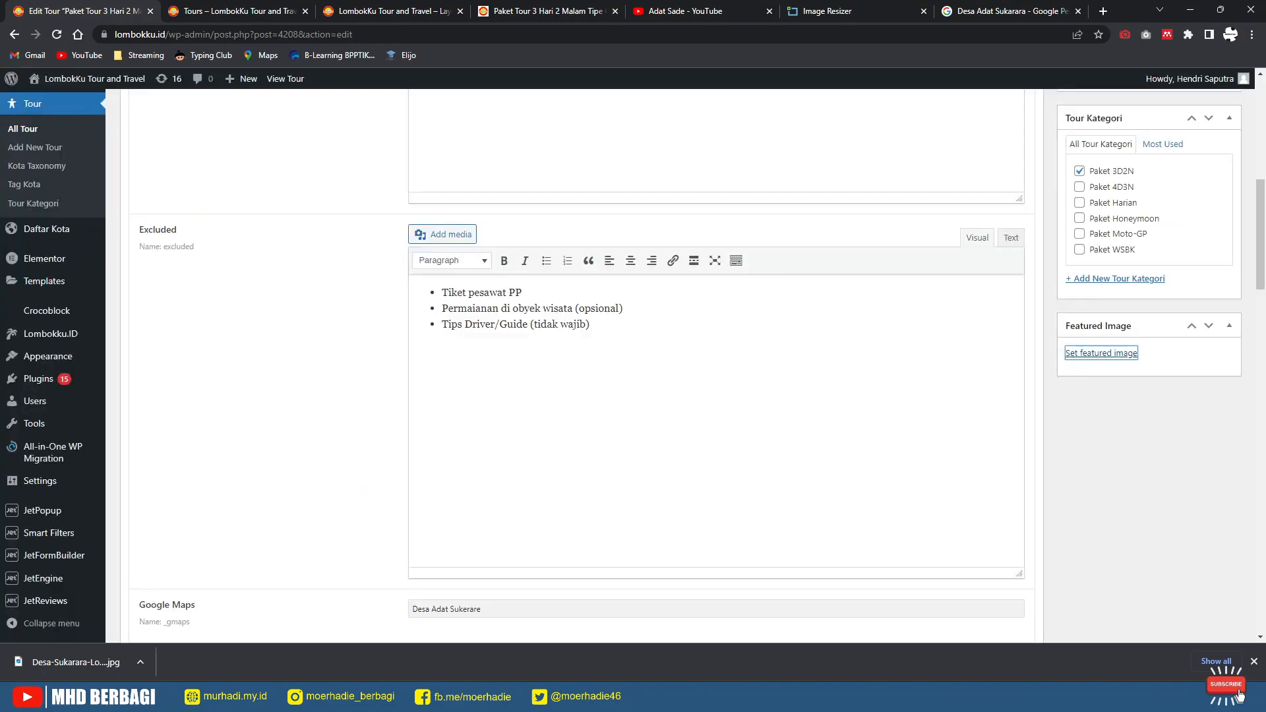
pyautogui.scroll(8, 693, 366)
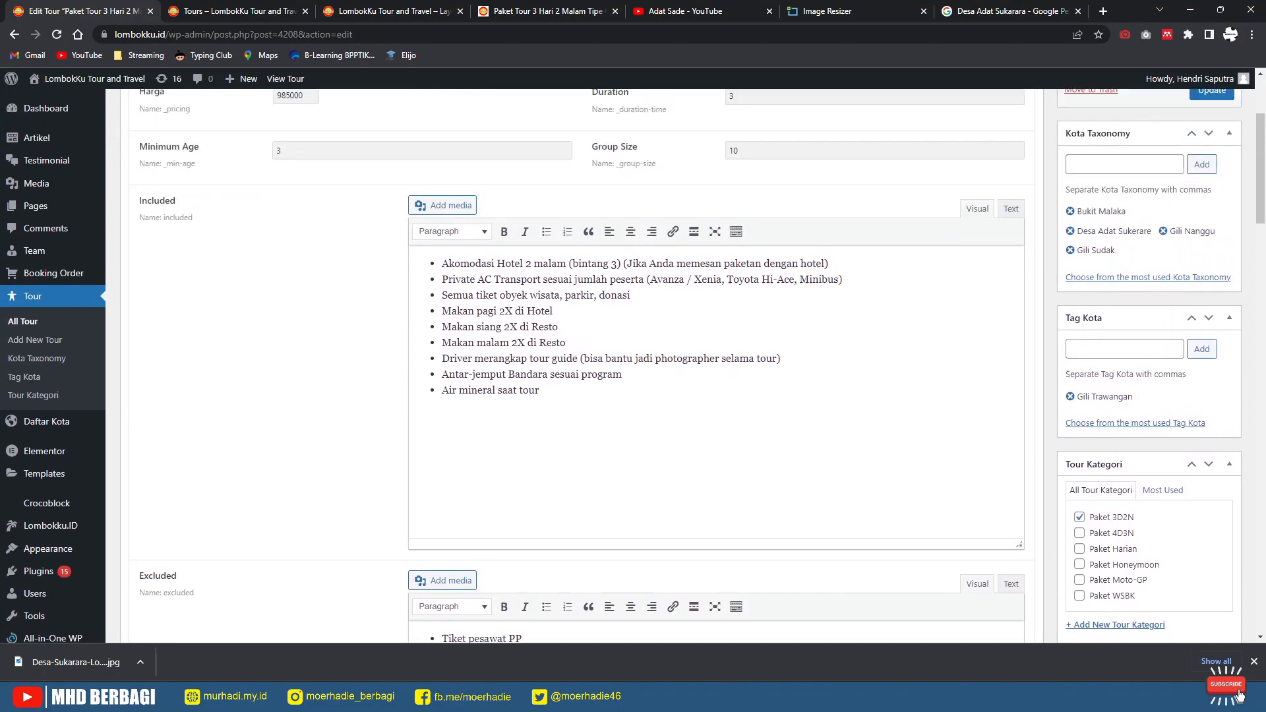
pyautogui.click(1212, 271)
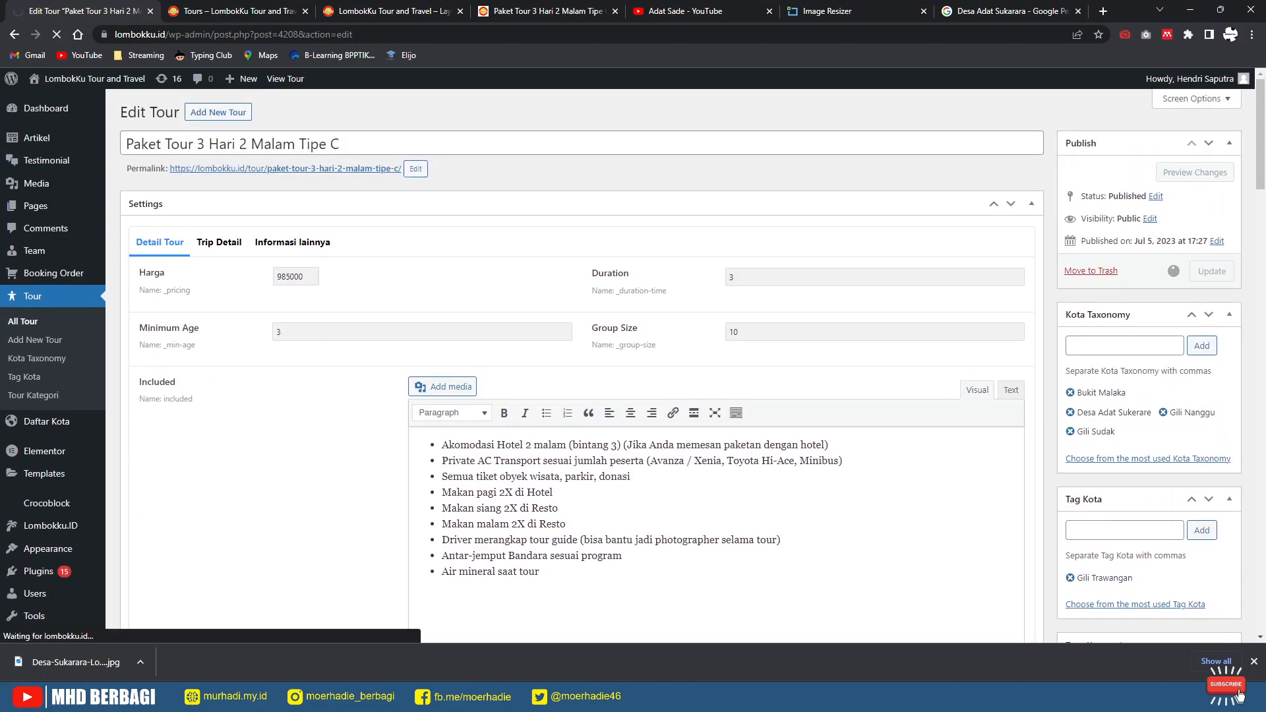
# Step: Reload the live homepage to see the new photo and dismiss the Pesan Sekarang popup
pyautogui.click(394, 11)
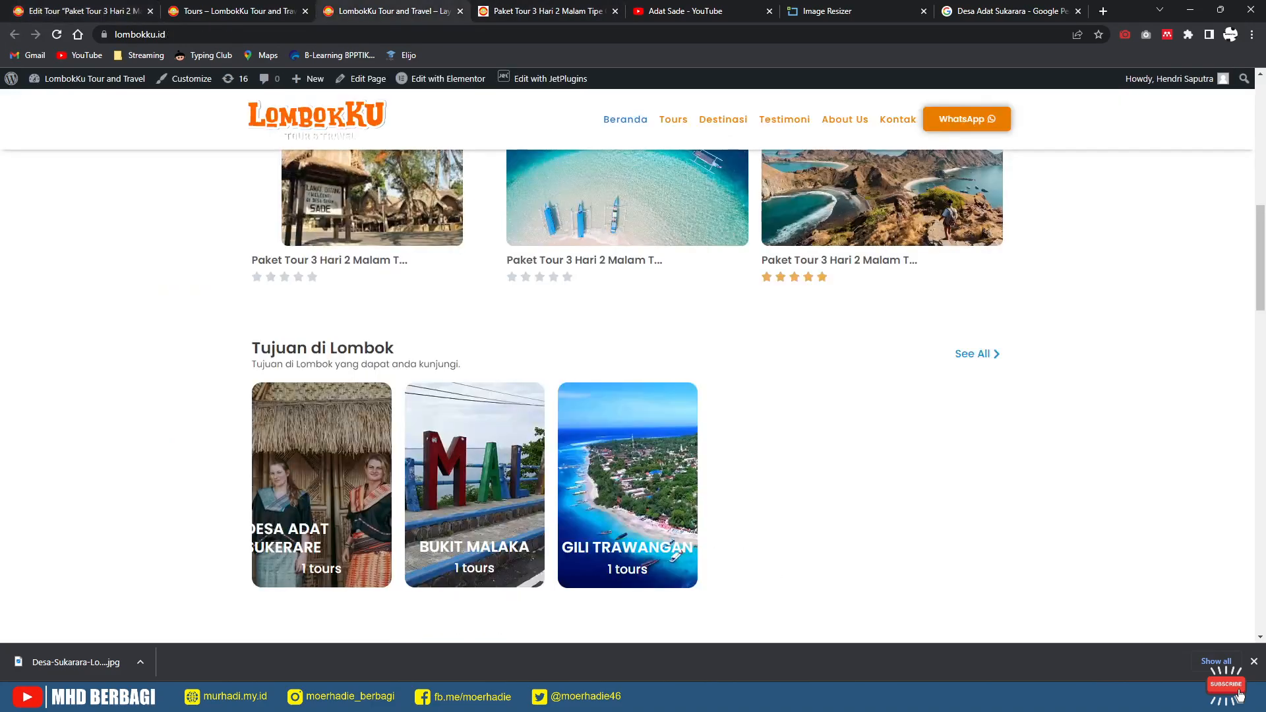
pyautogui.press('F5')
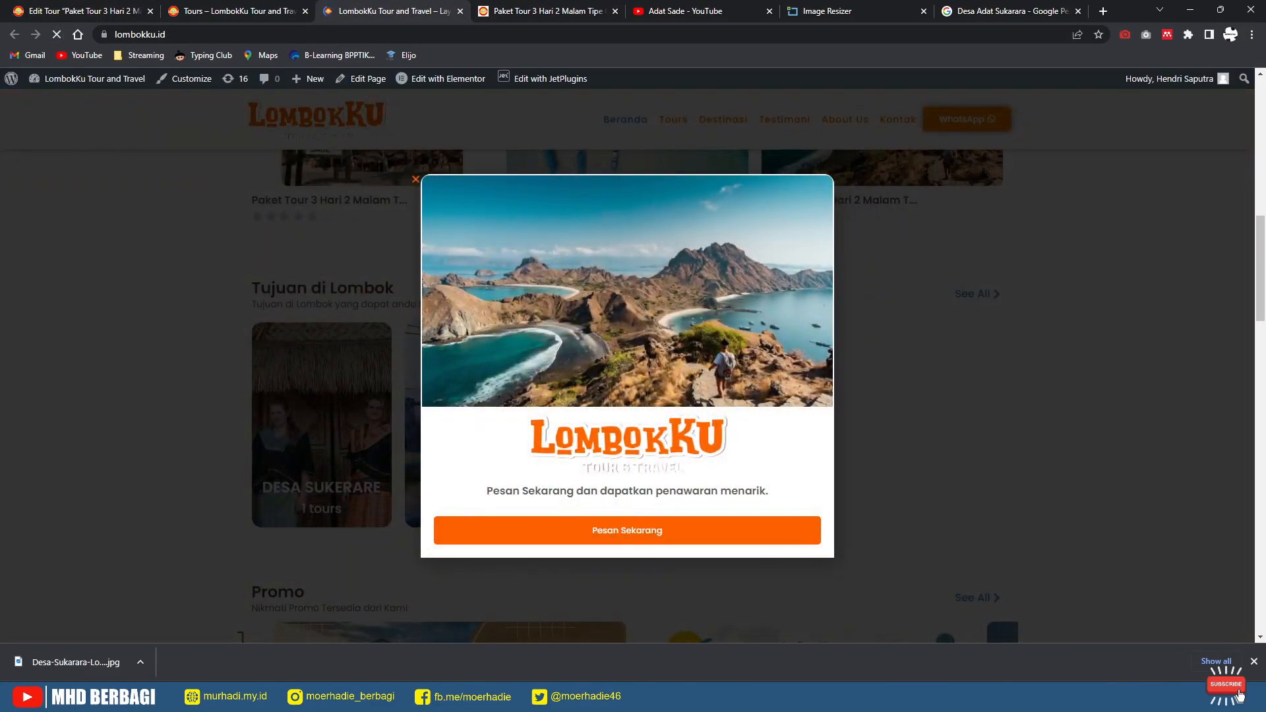
pyautogui.click(415, 179)
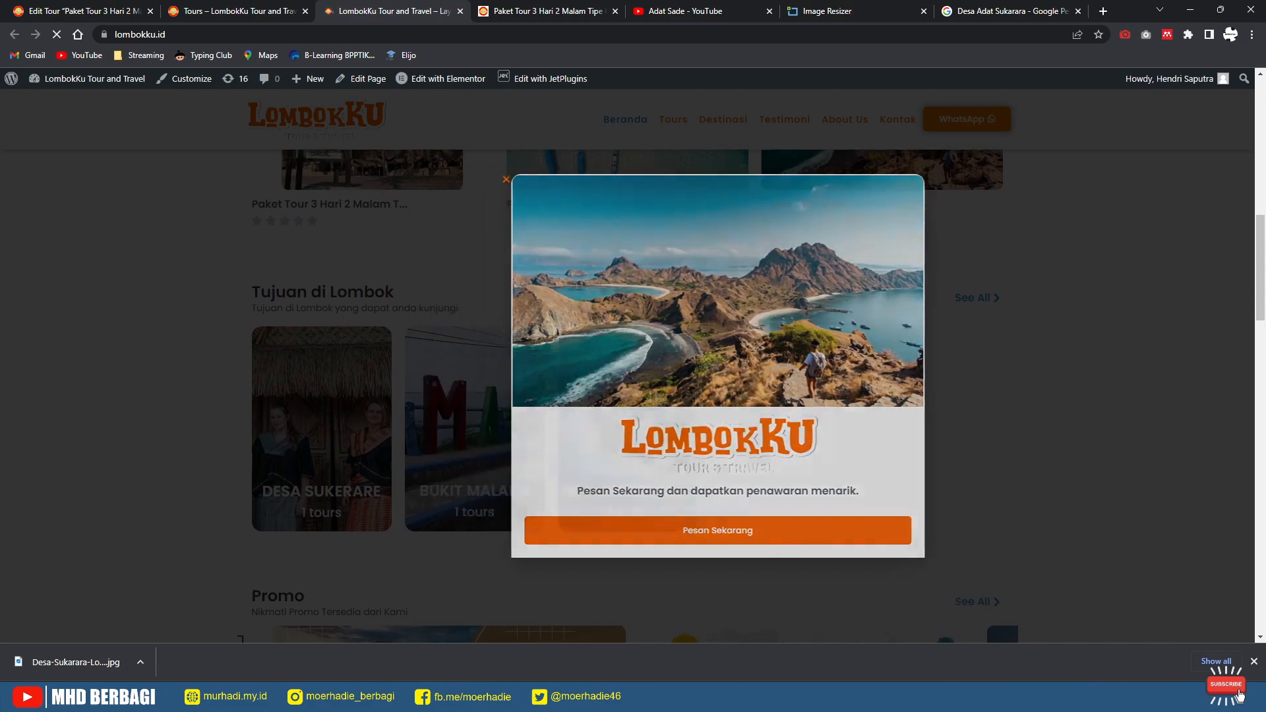
pyautogui.scroll(3, 627, 366)
pyautogui.click(57, 34)
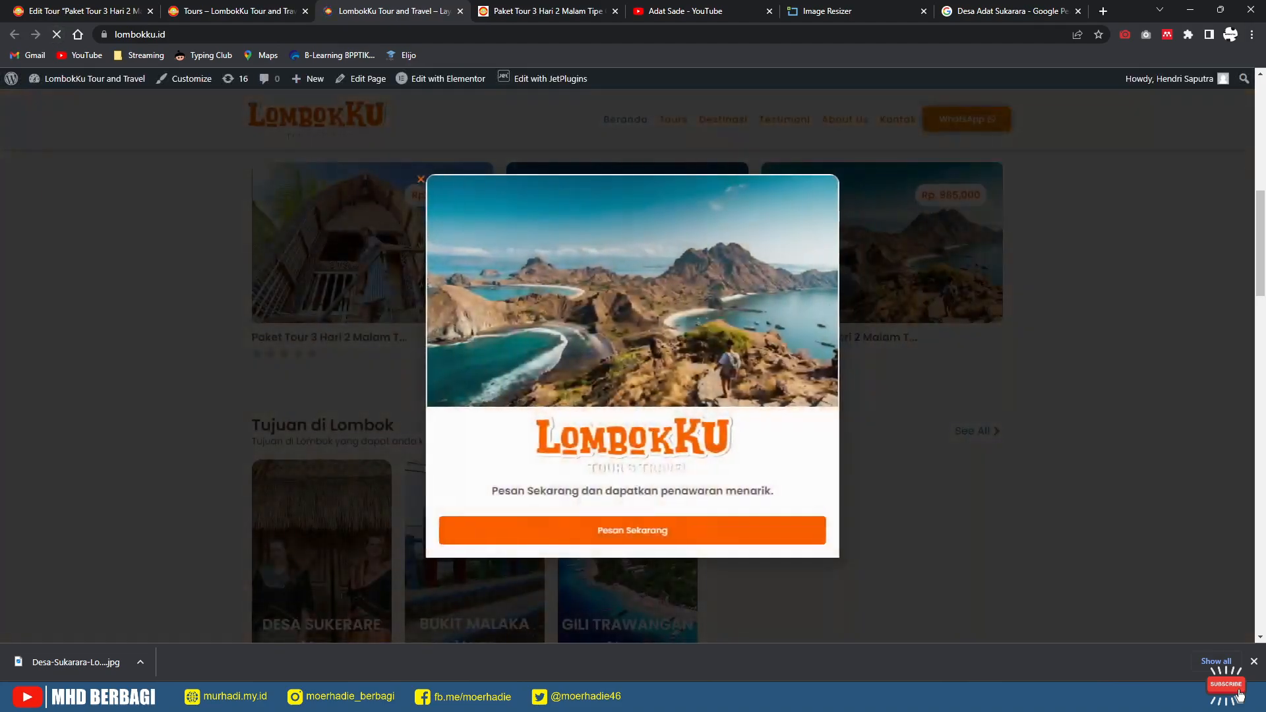
pyautogui.click(415, 179)
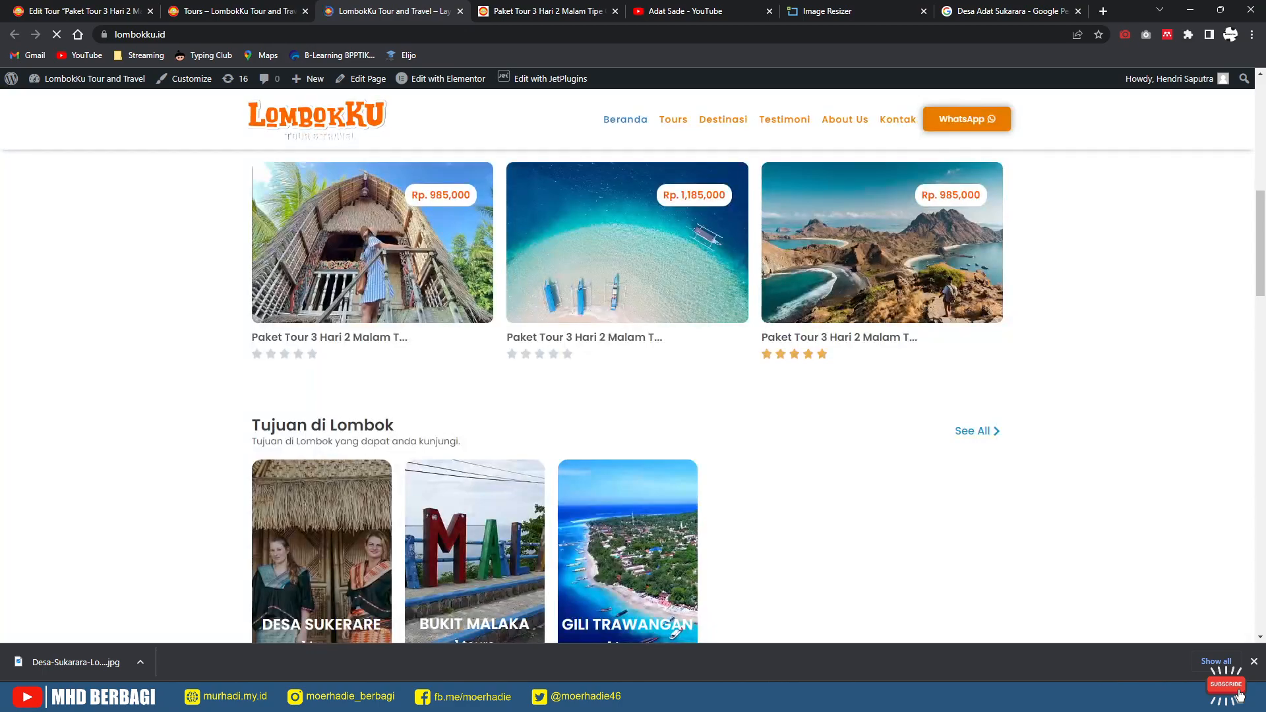
pyautogui.scroll(3, 415, 455)
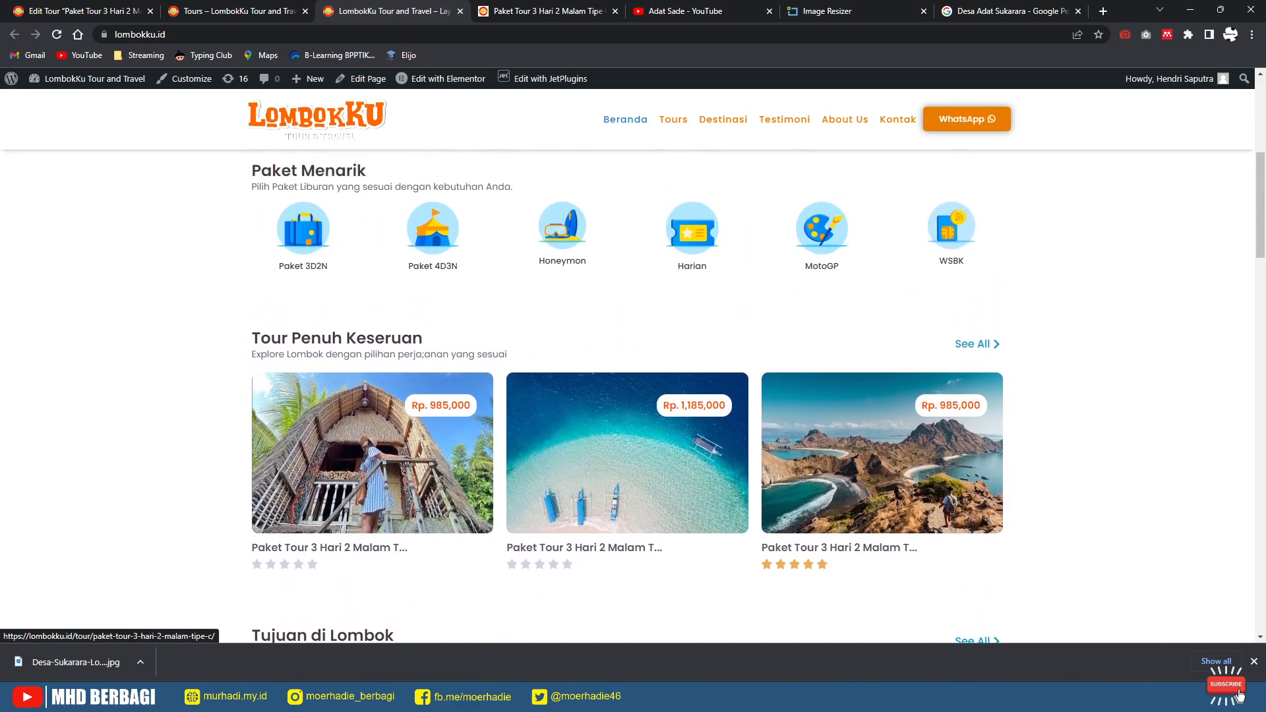
pyautogui.scroll(-2, 415, 455)
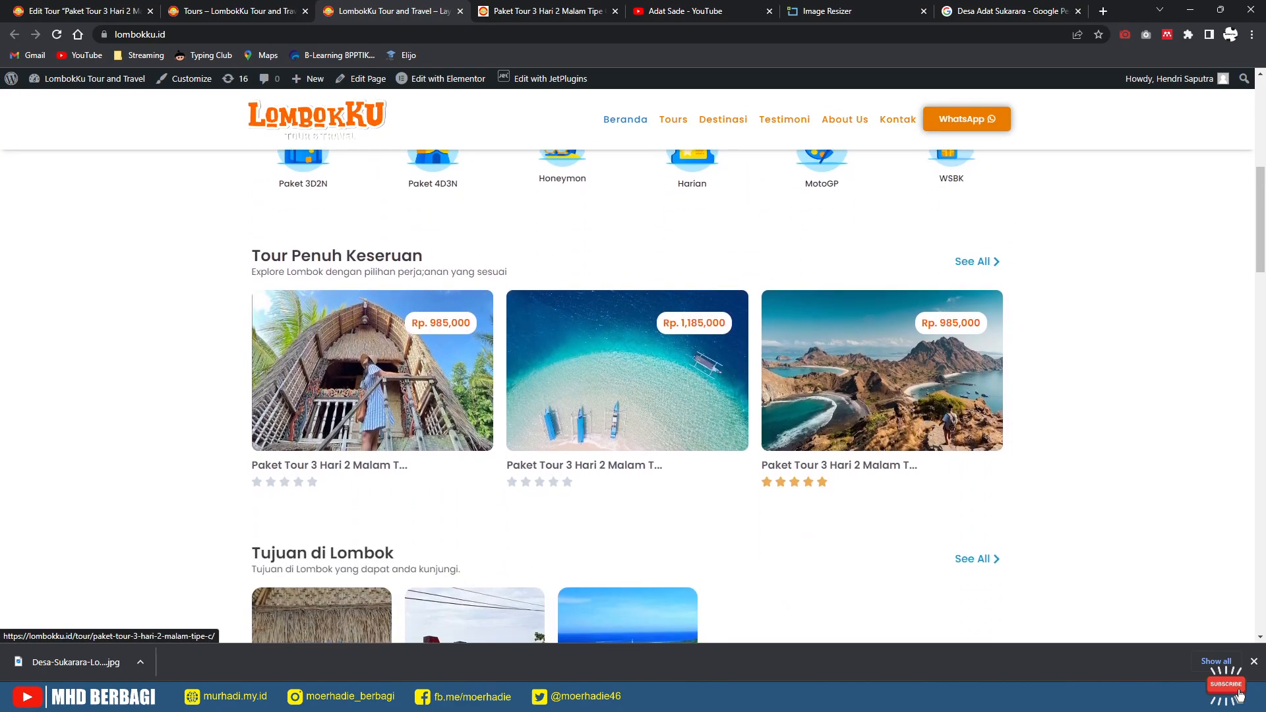
# Step: View the Tipe C tour page, then return to its editor at the Gallery Tour section
pyautogui.click(412, 423)
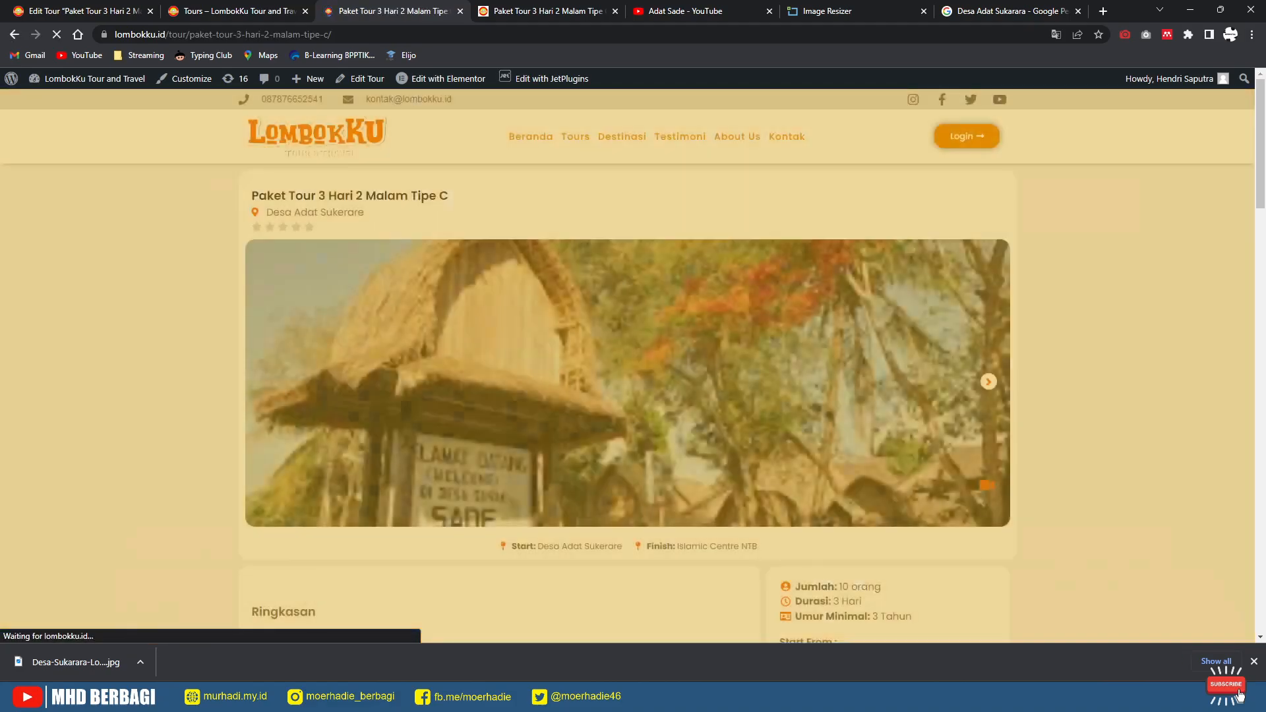
pyautogui.scroll(-6, 634, 396)
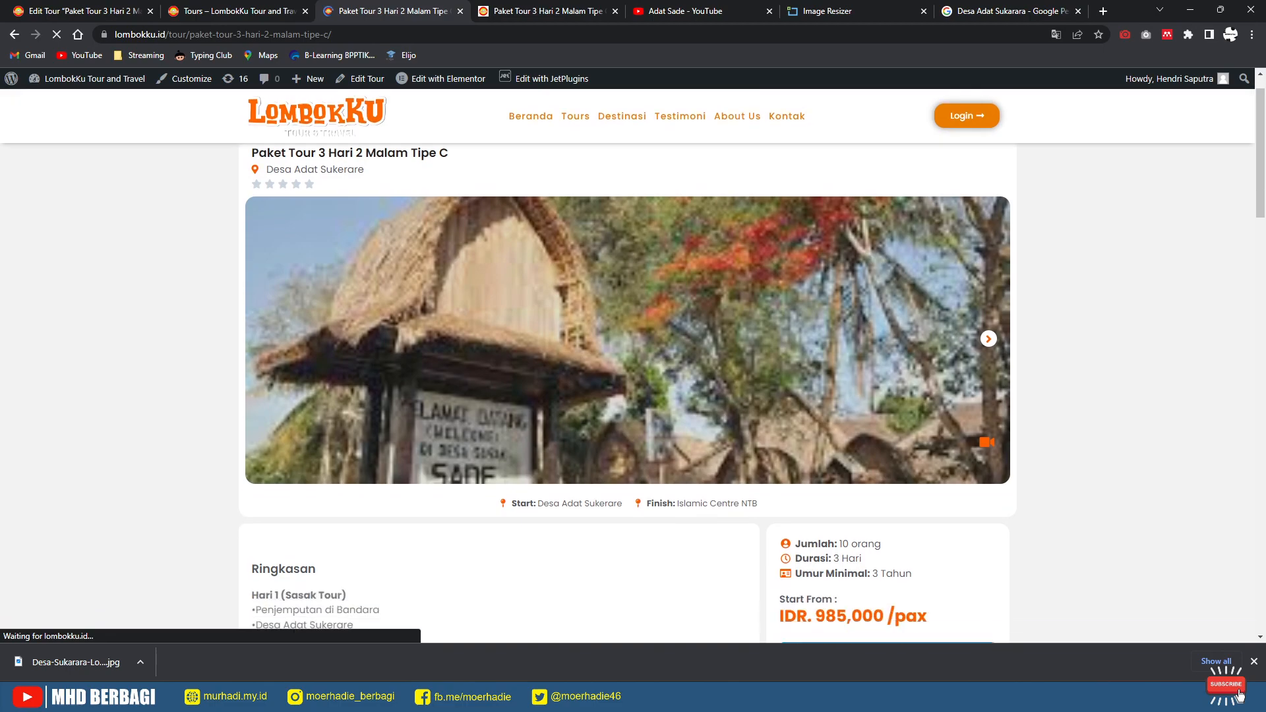
pyautogui.click(81, 11)
pyautogui.scroll(-10, 580, 370)
pyautogui.scroll(-8, 581, 370)
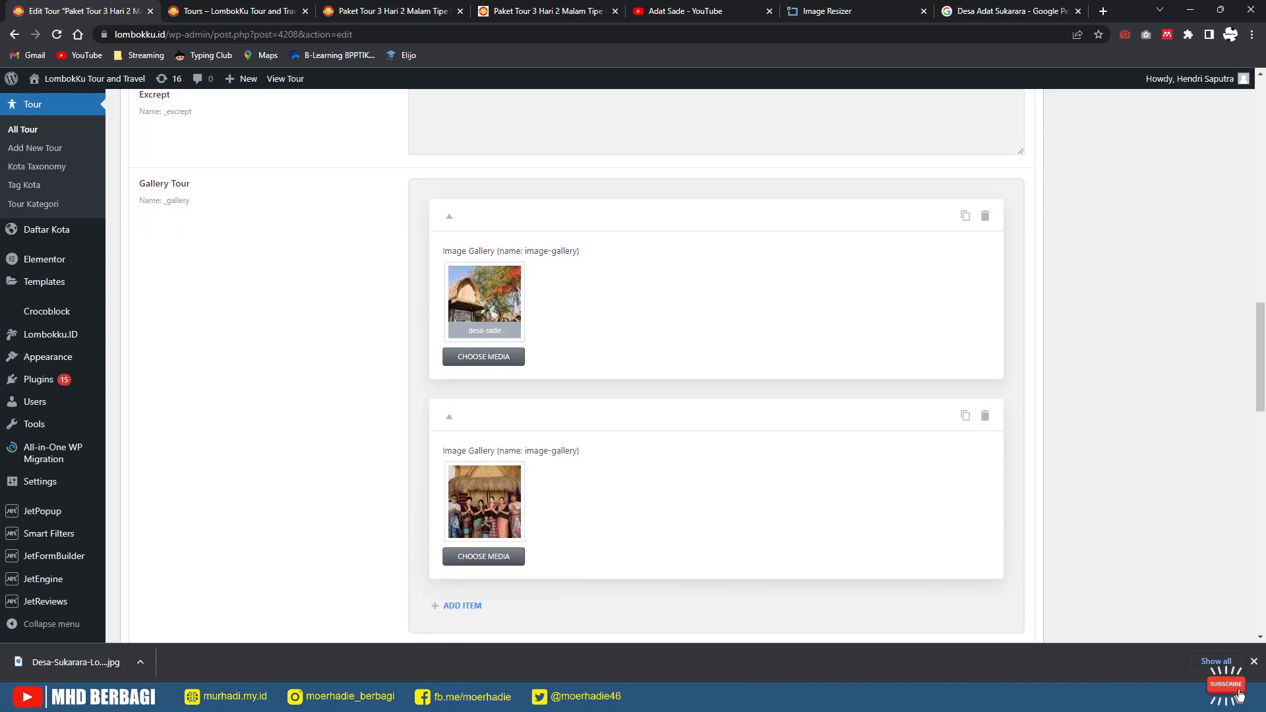
# Step: Replace the first gallery image with the Desa-Sukarara-Lombok-Tengah photo
pyautogui.click(483, 357)
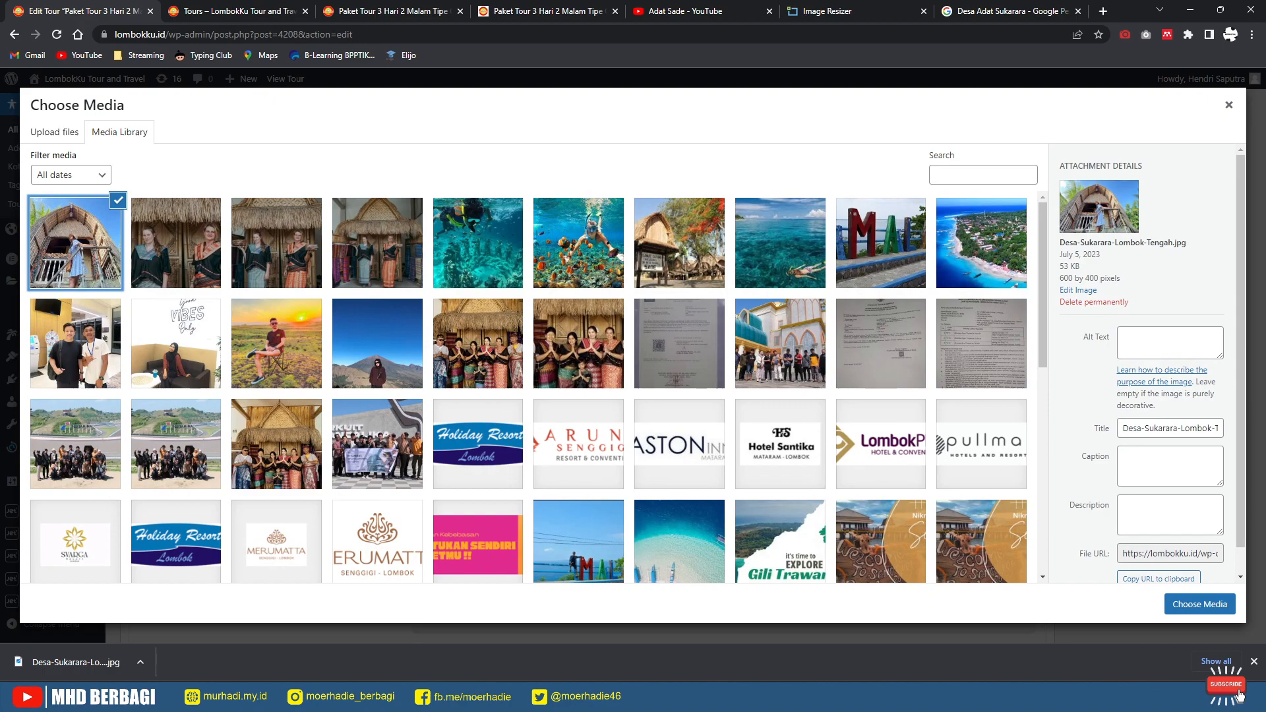
pyautogui.click(1200, 605)
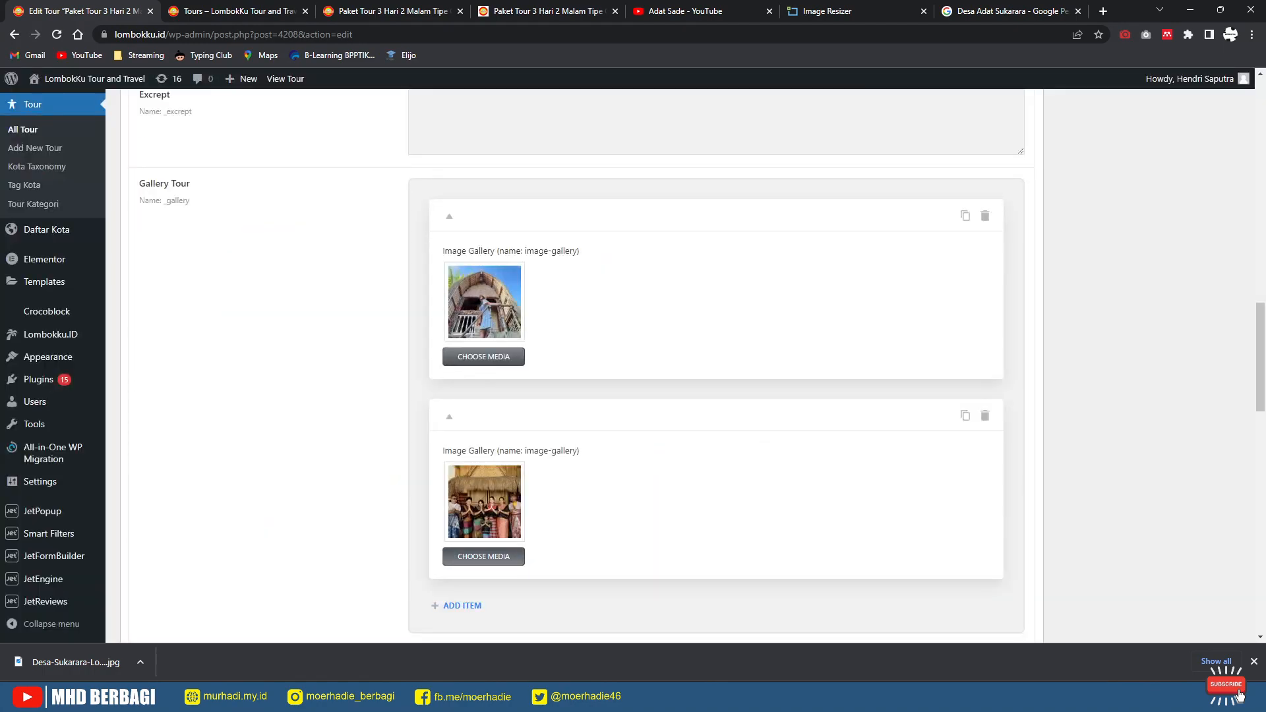
pyautogui.scroll(-6, 580, 363)
pyautogui.scroll(-10, 581, 362)
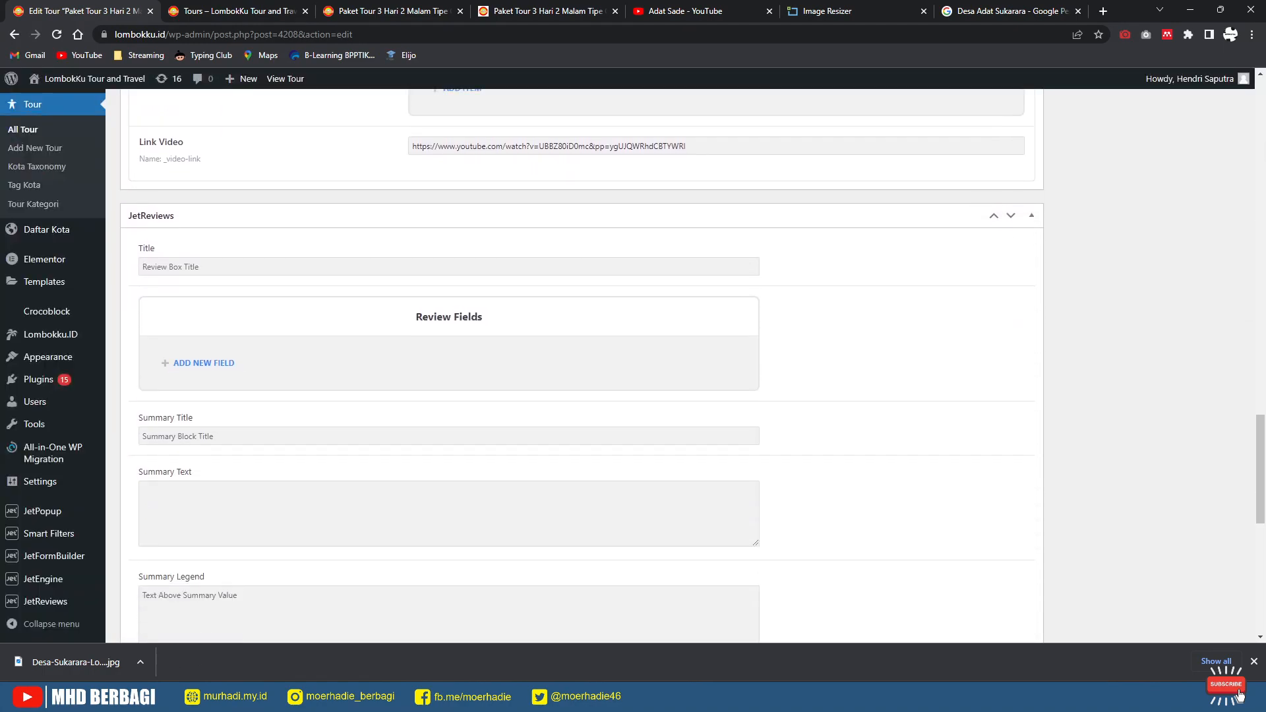
pyautogui.scroll(-2, 580, 363)
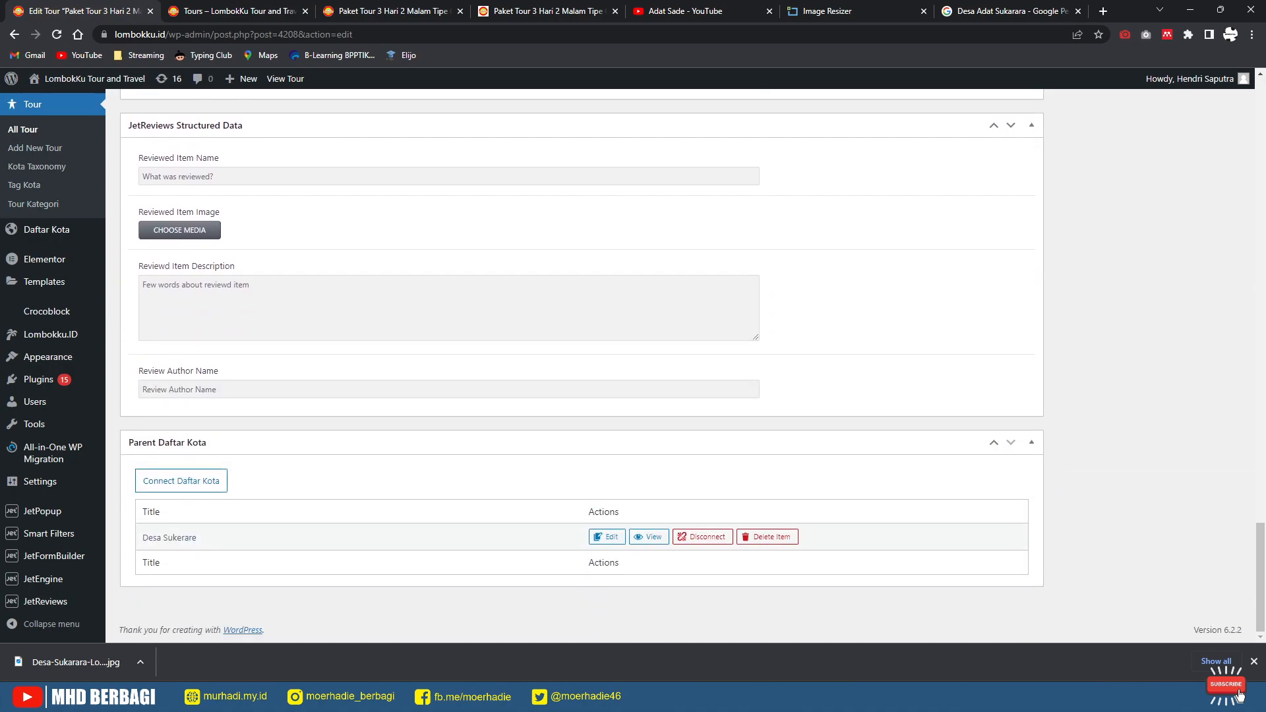
# Step: Browse the Connect Daftar Kota city list and cancel without linking another city
pyautogui.click(182, 481)
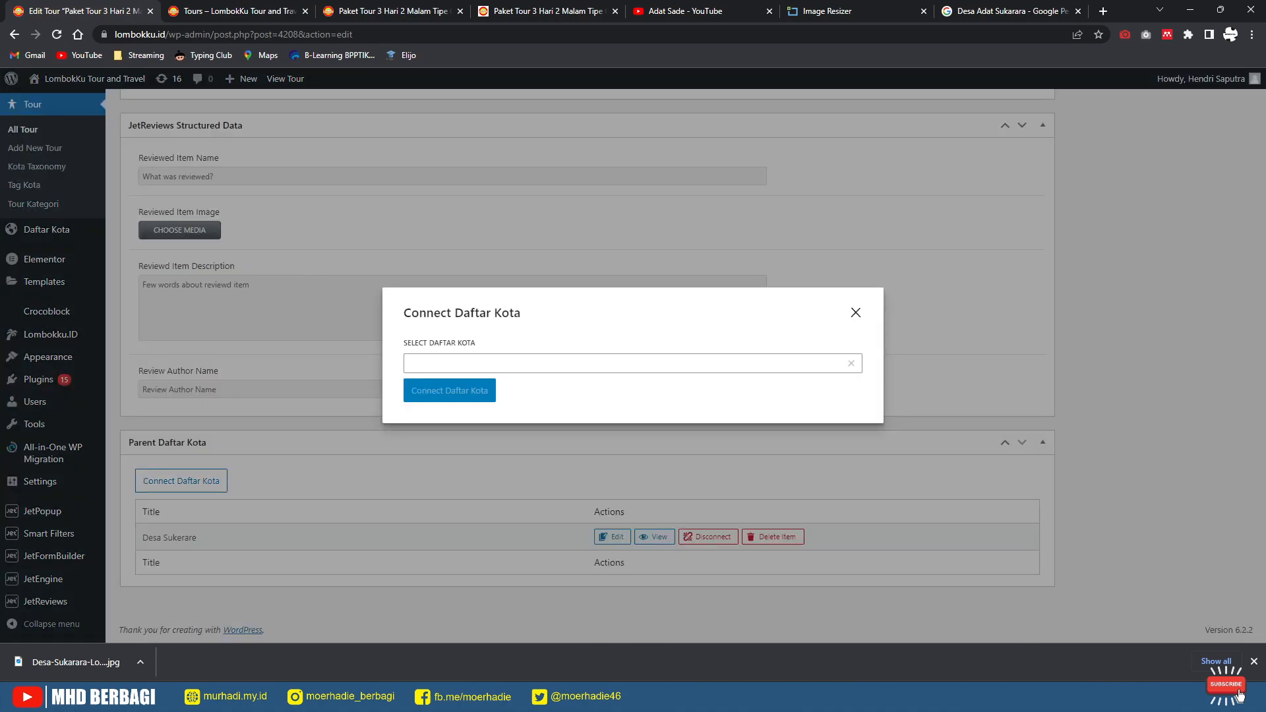
pyautogui.click(527, 362)
pyautogui.press('Down')
pyautogui.press('Up')
pyautogui.press('Down')
pyautogui.click(856, 296)
pyautogui.scroll(16, 587, 366)
# Step: Open the updated Tipe C tour's live page in a new tab and scroll through it
pyautogui.scroll(15, 587, 366)
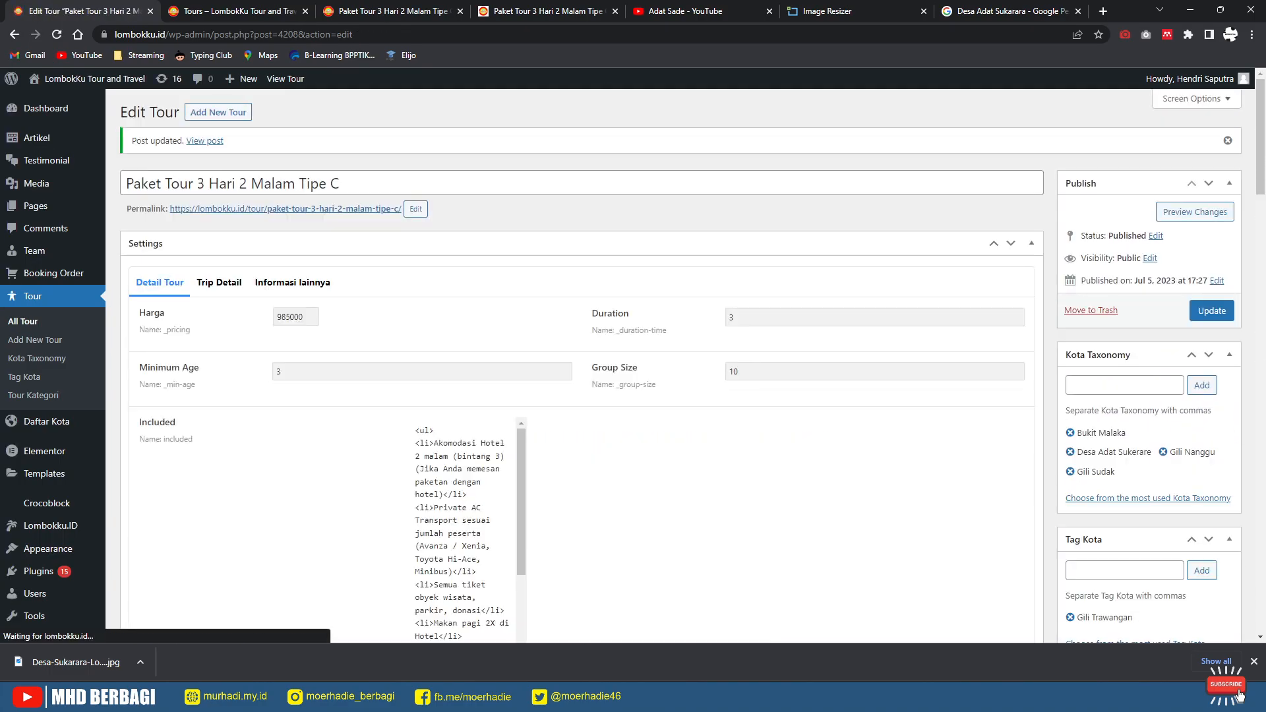
pyautogui.rightClick(205, 141)
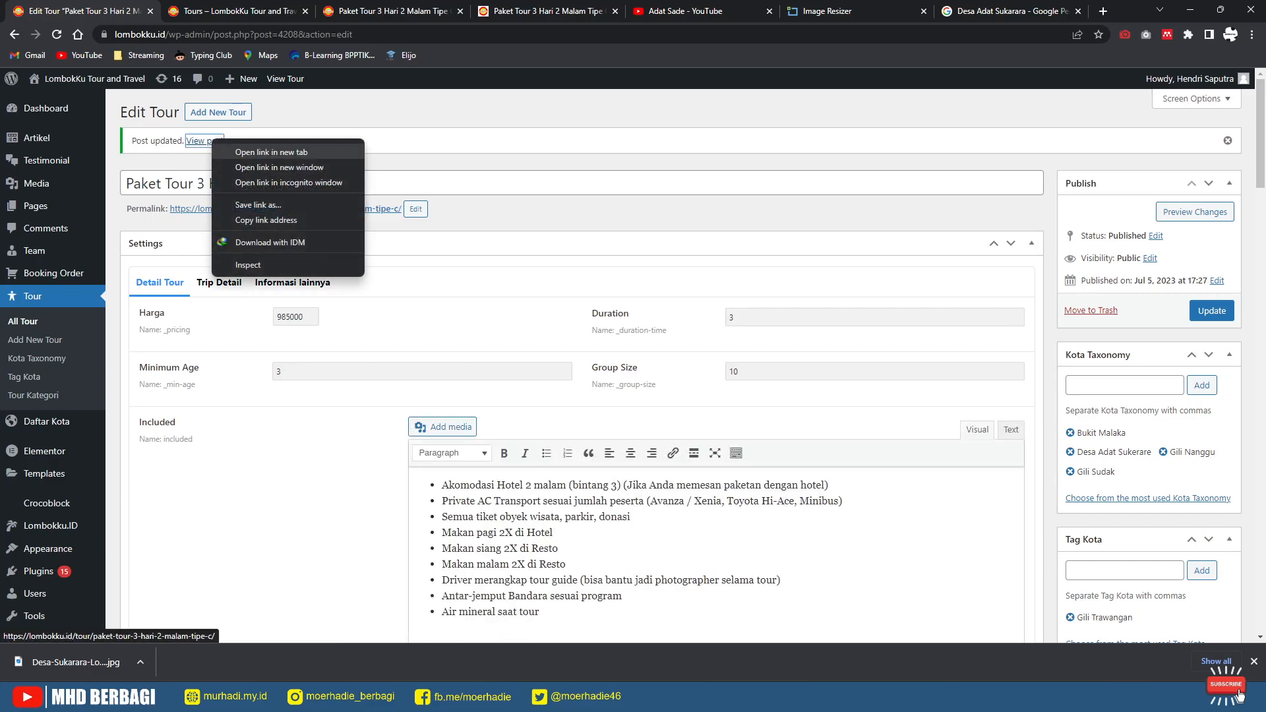
pyautogui.click(254, 151)
pyautogui.click(191, 11)
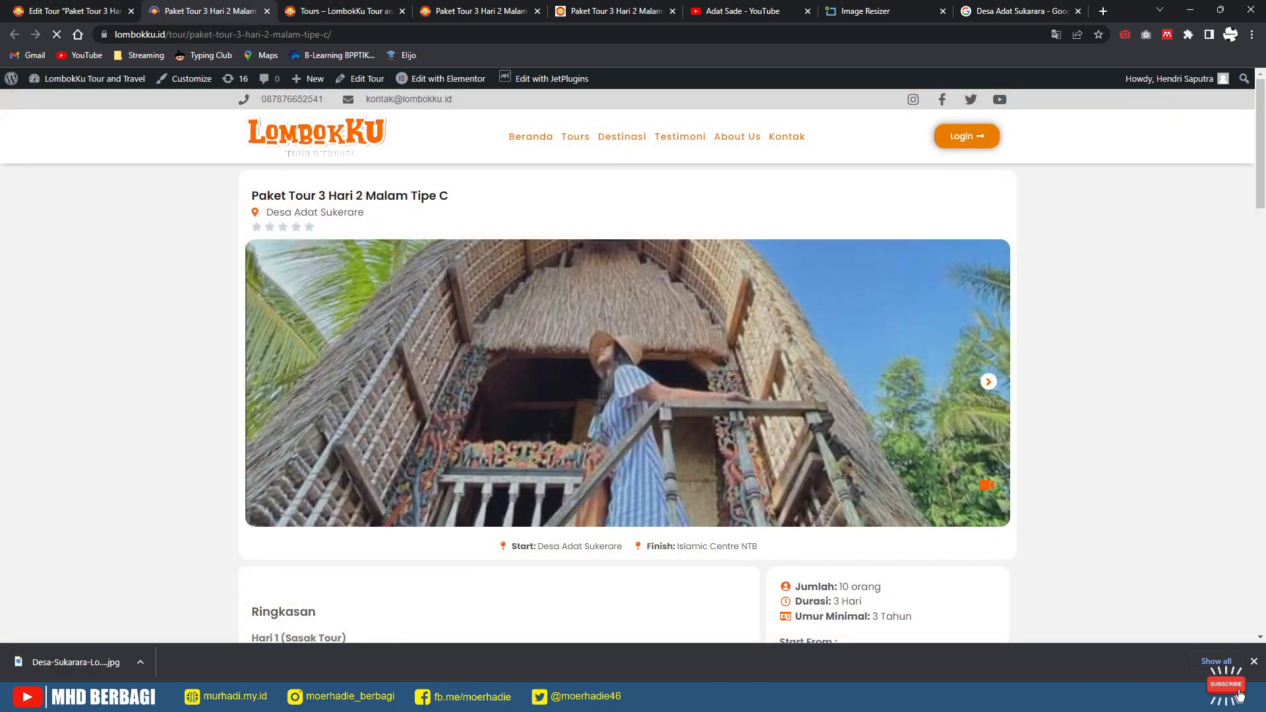
pyautogui.scroll(-3, 628, 383)
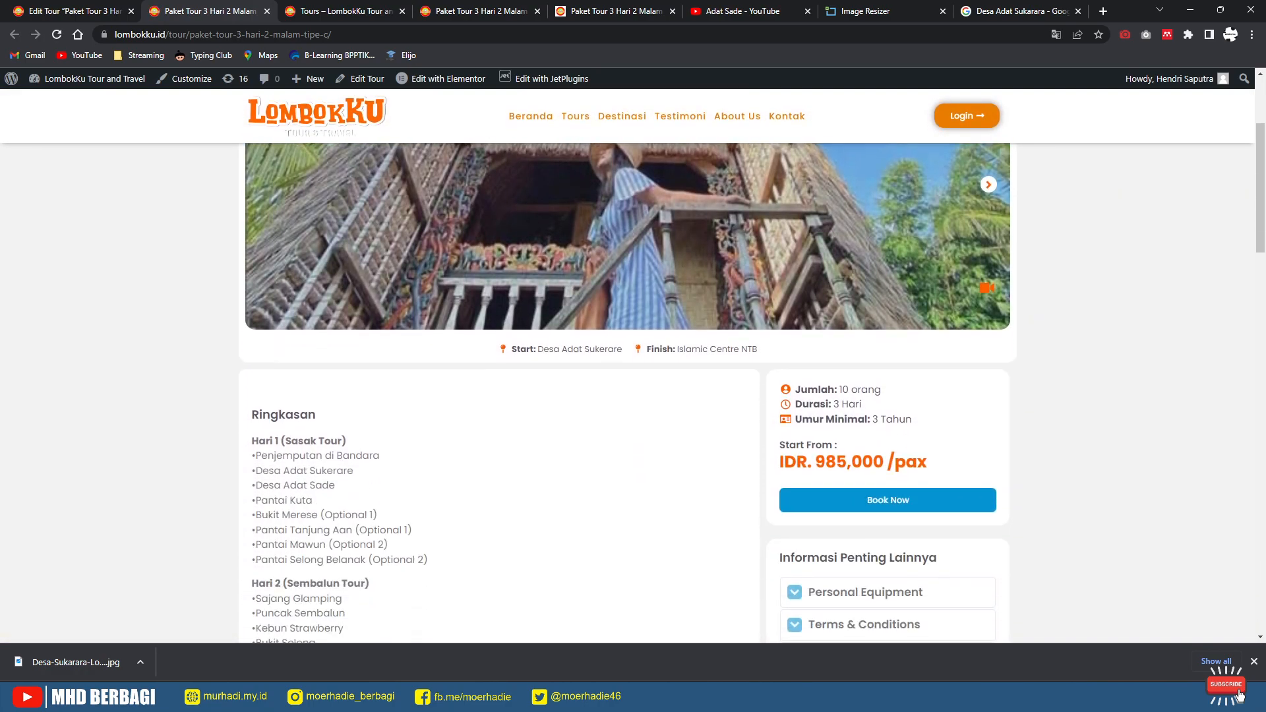
pyautogui.scroll(3, 628, 383)
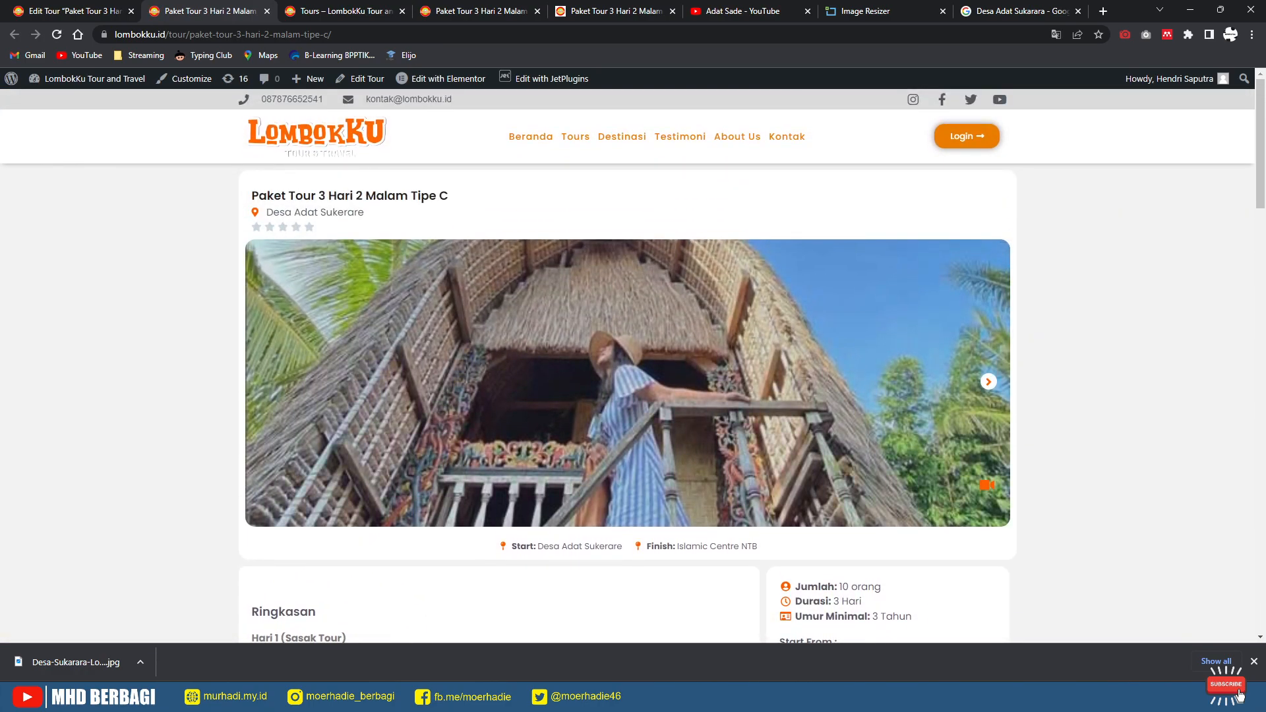
pyautogui.scroll(-15, 628, 369)
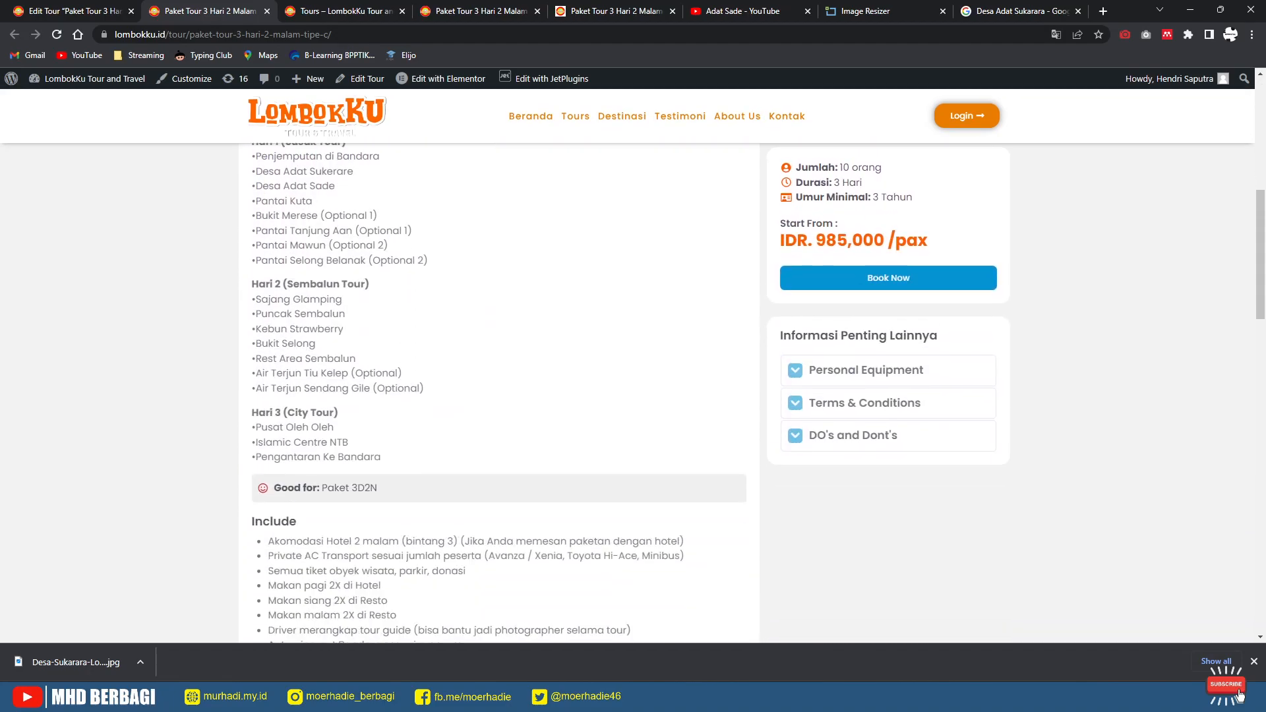
pyautogui.scroll(-5, 628, 369)
pyautogui.scroll(2, 628, 369)
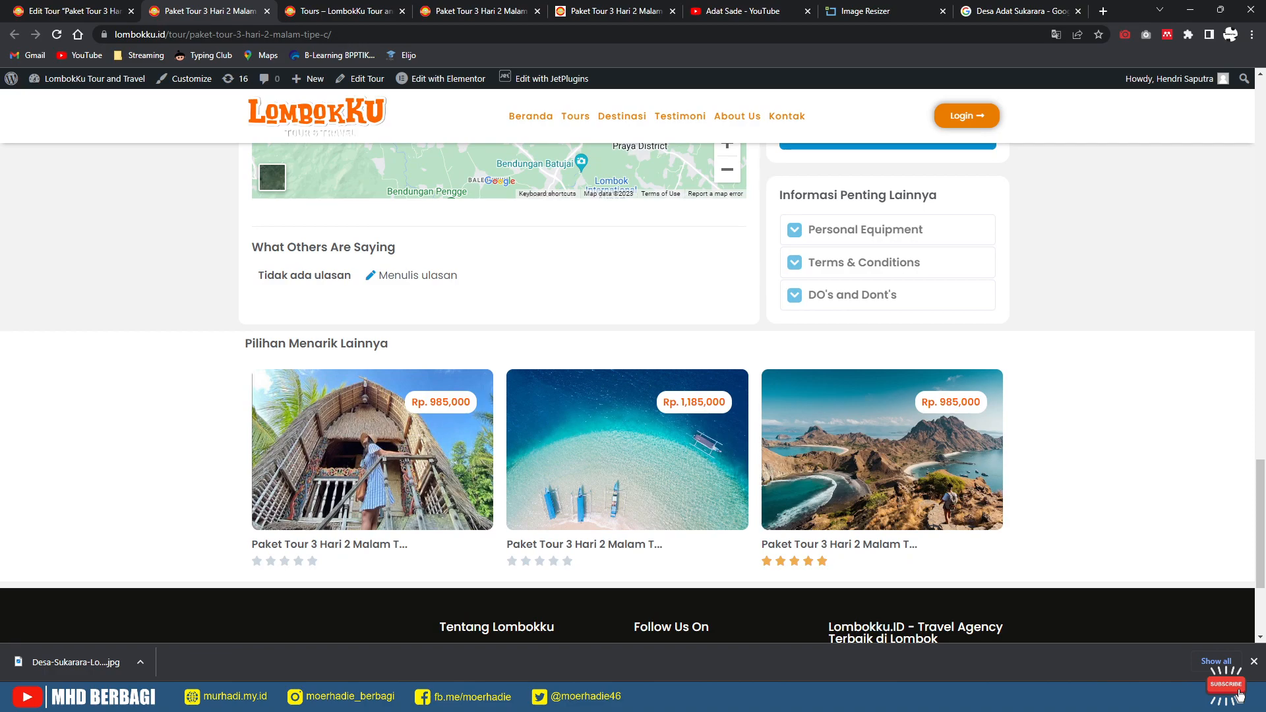
# Step: Submit a test review titled 'OK' with full ratings via Menulis ulasan
pyautogui.click(417, 276)
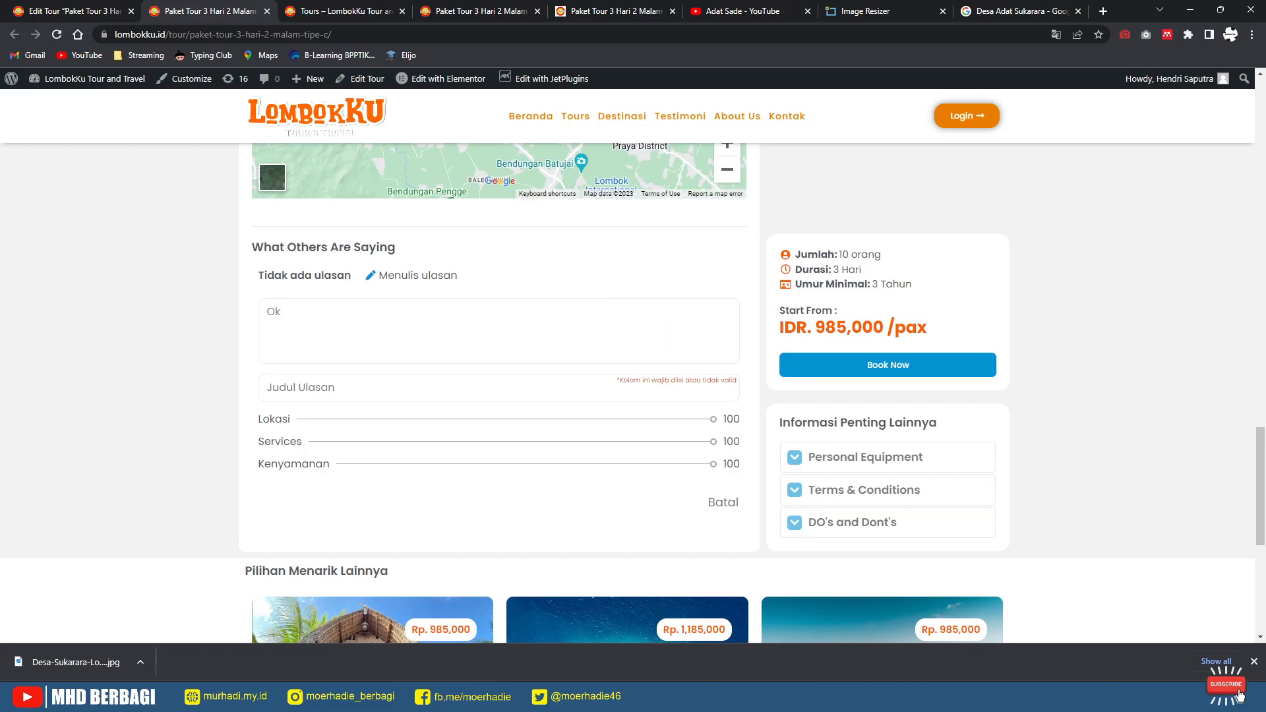
pyautogui.press('Tab')
pyautogui.write('OK')
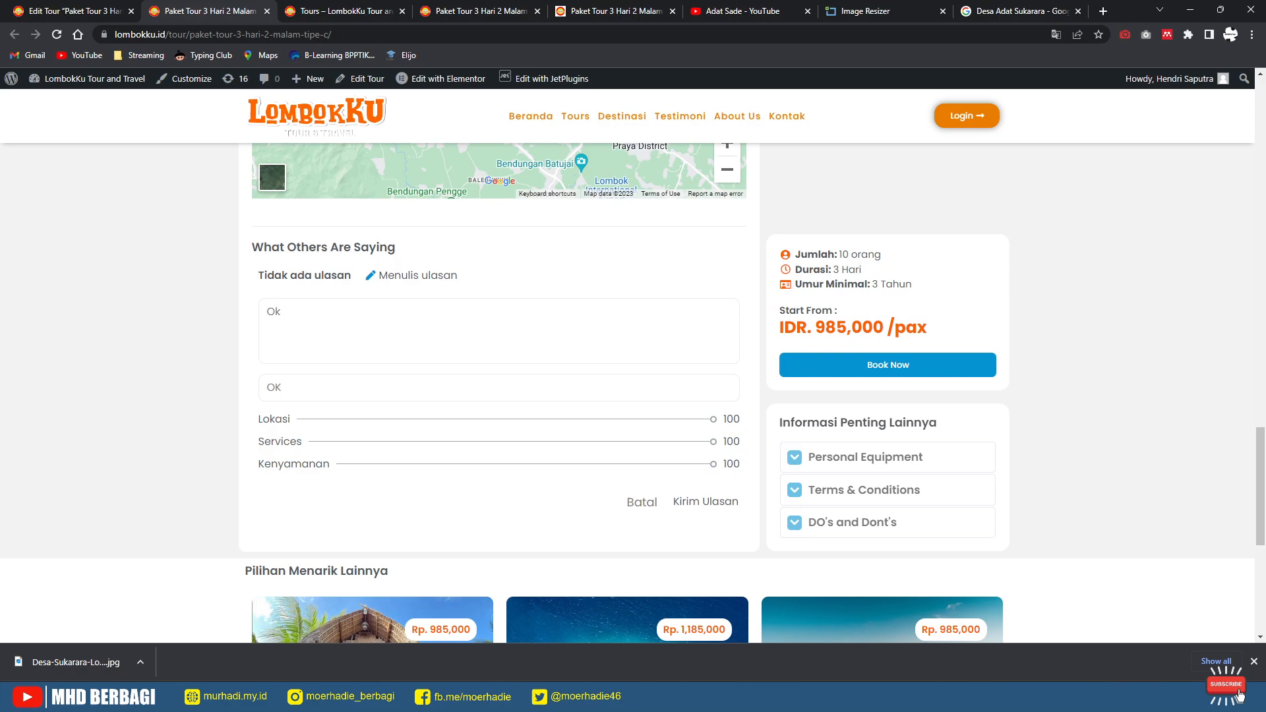
pyautogui.press('Tab')
pyautogui.press('Tab')
pyautogui.click(706, 502)
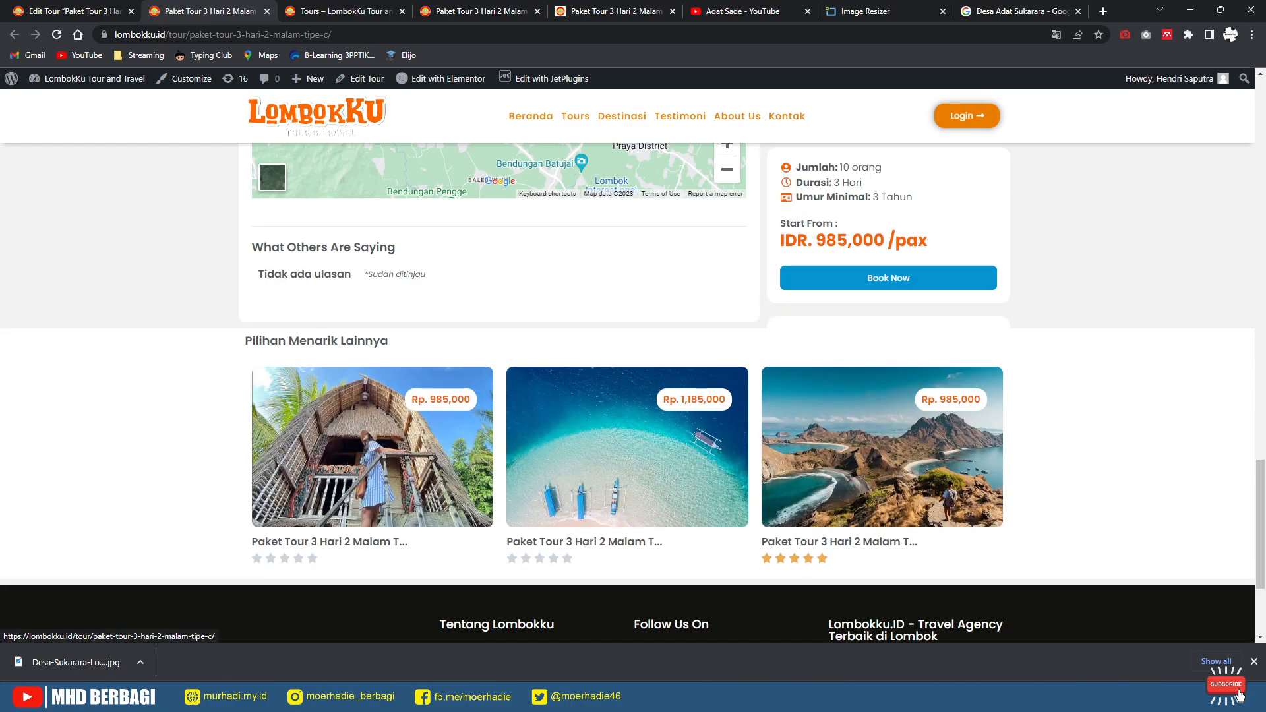
# Step: Scroll the tour page to check the review, then return to the Edit Tour tab
pyautogui.scroll(20, 396, 462)
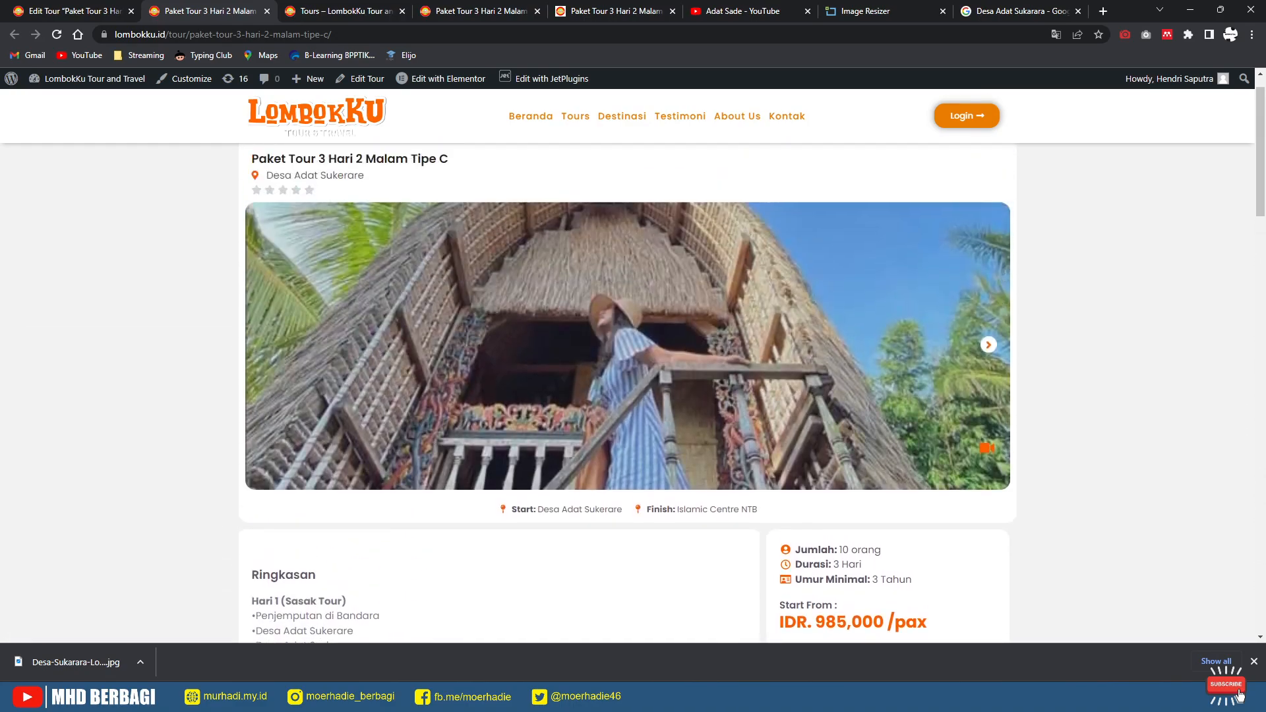
pyautogui.scroll(1, 627, 363)
pyautogui.scroll(-15, 627, 362)
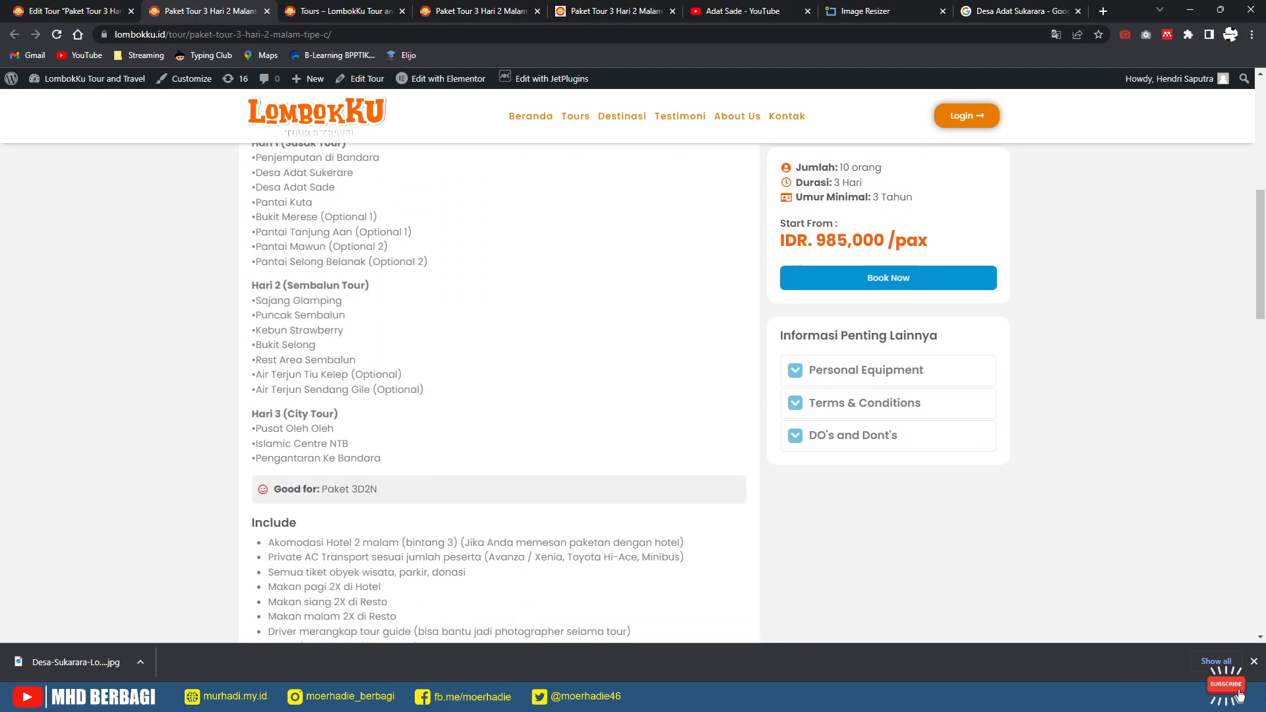
pyautogui.scroll(-3, 626, 389)
pyautogui.scroll(4, 626, 390)
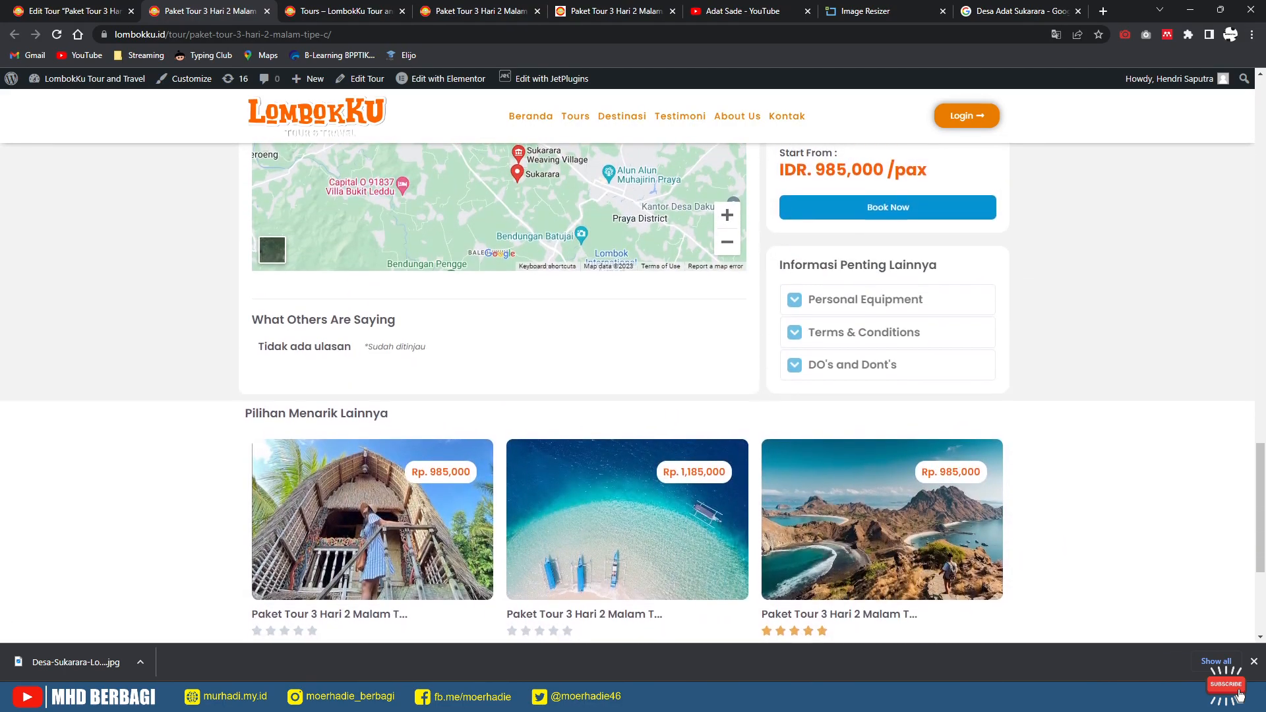
pyautogui.hotkey('ctrl', 'shift', 'Tab')
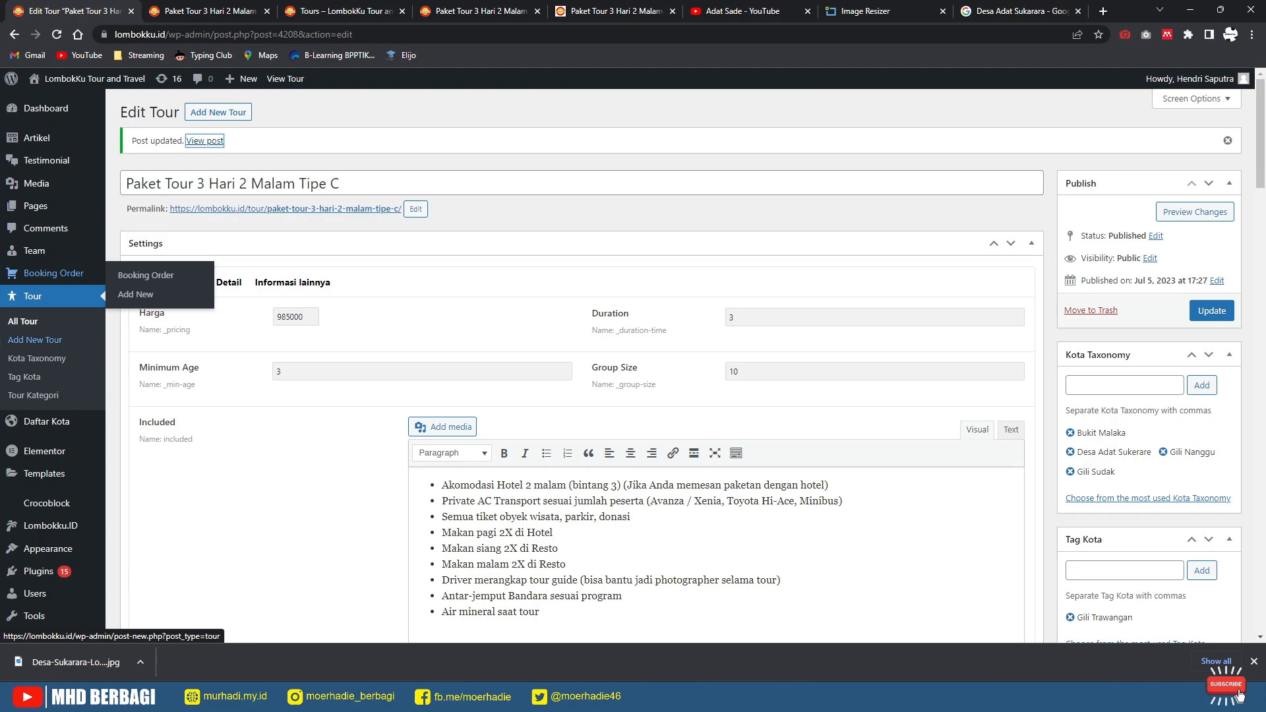
# Step: Reload the live Tipe C tour page to confirm the latest changes
pyautogui.scroll(-3, 52, 422)
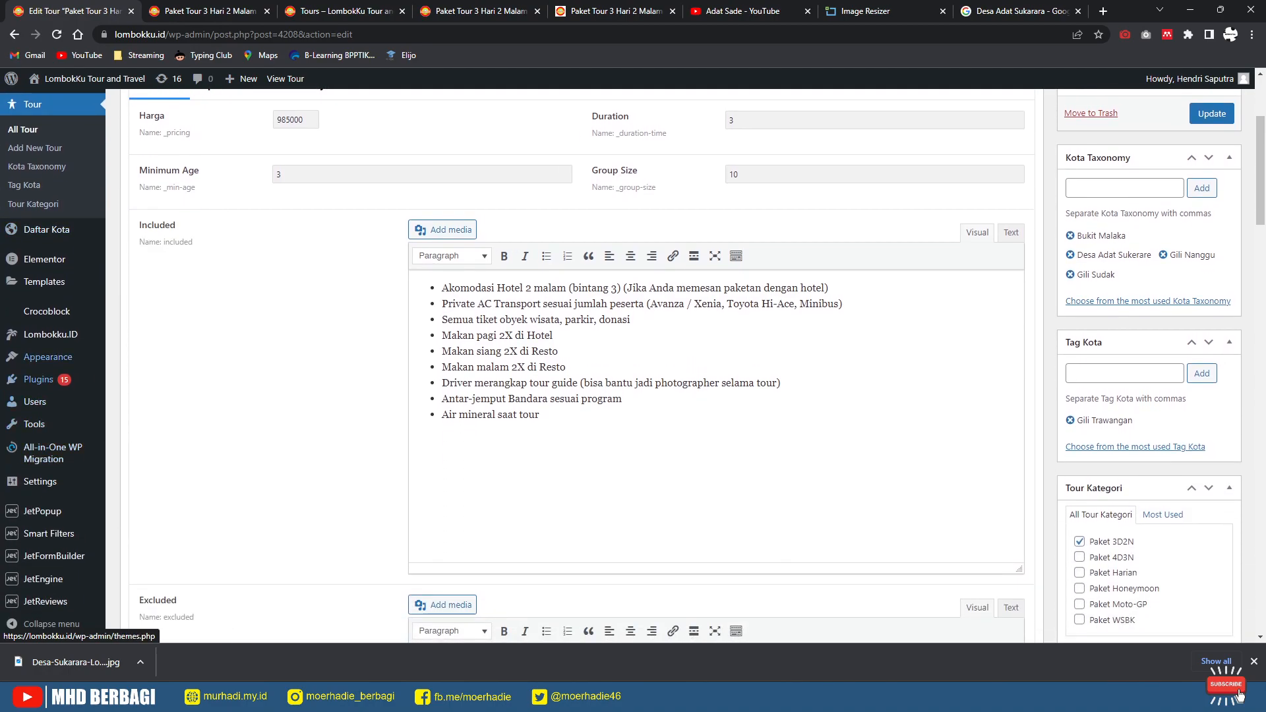
pyautogui.hotkey('ctrl', 'Tab')
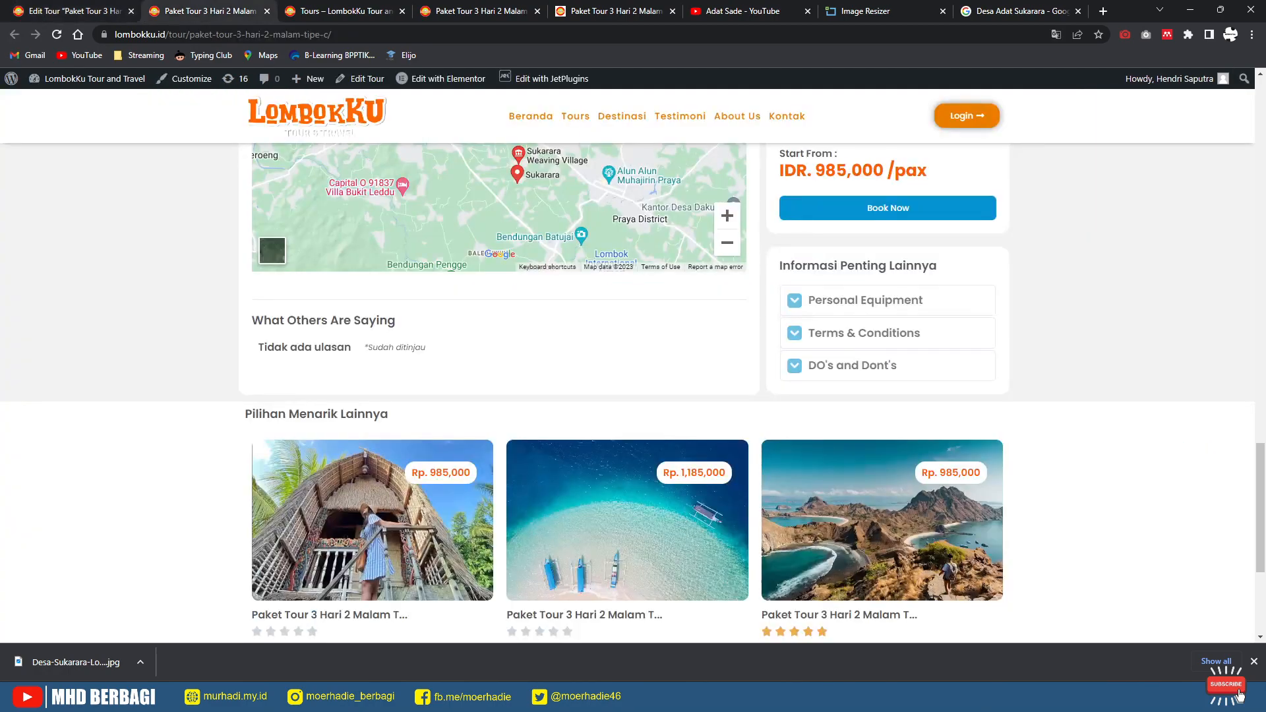
pyautogui.scroll(20, 633, 393)
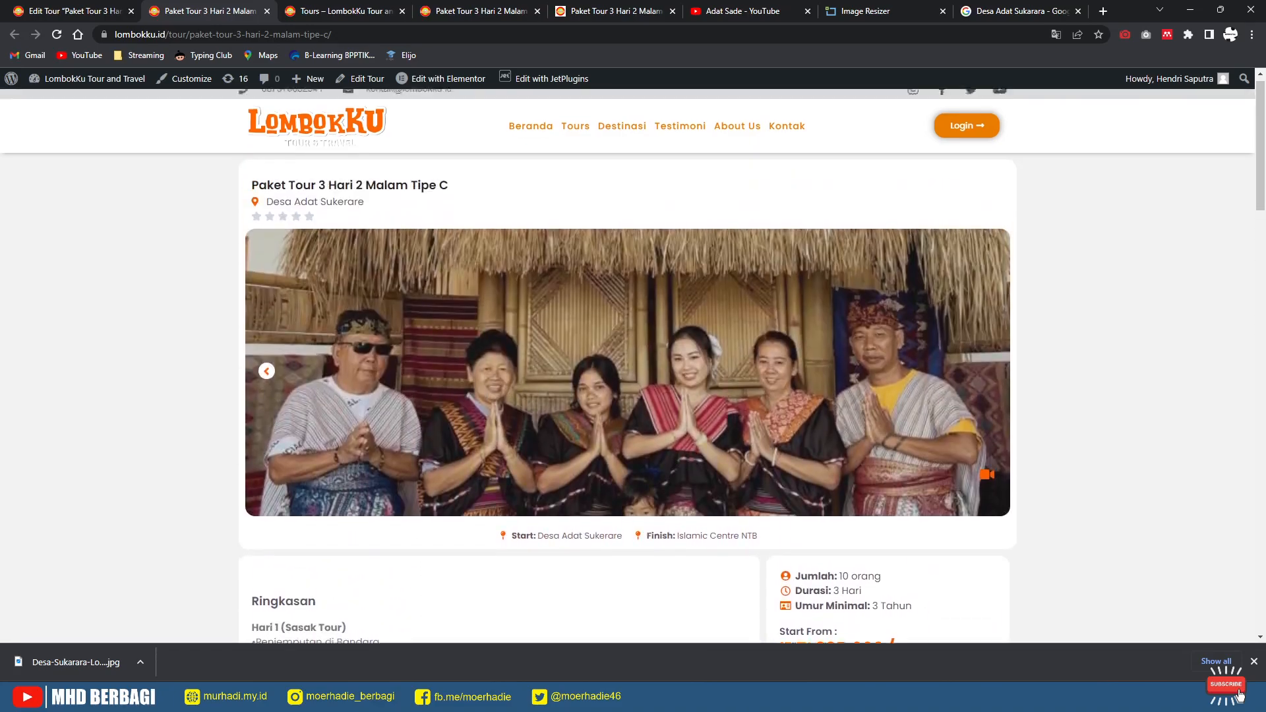
pyautogui.press('F5')
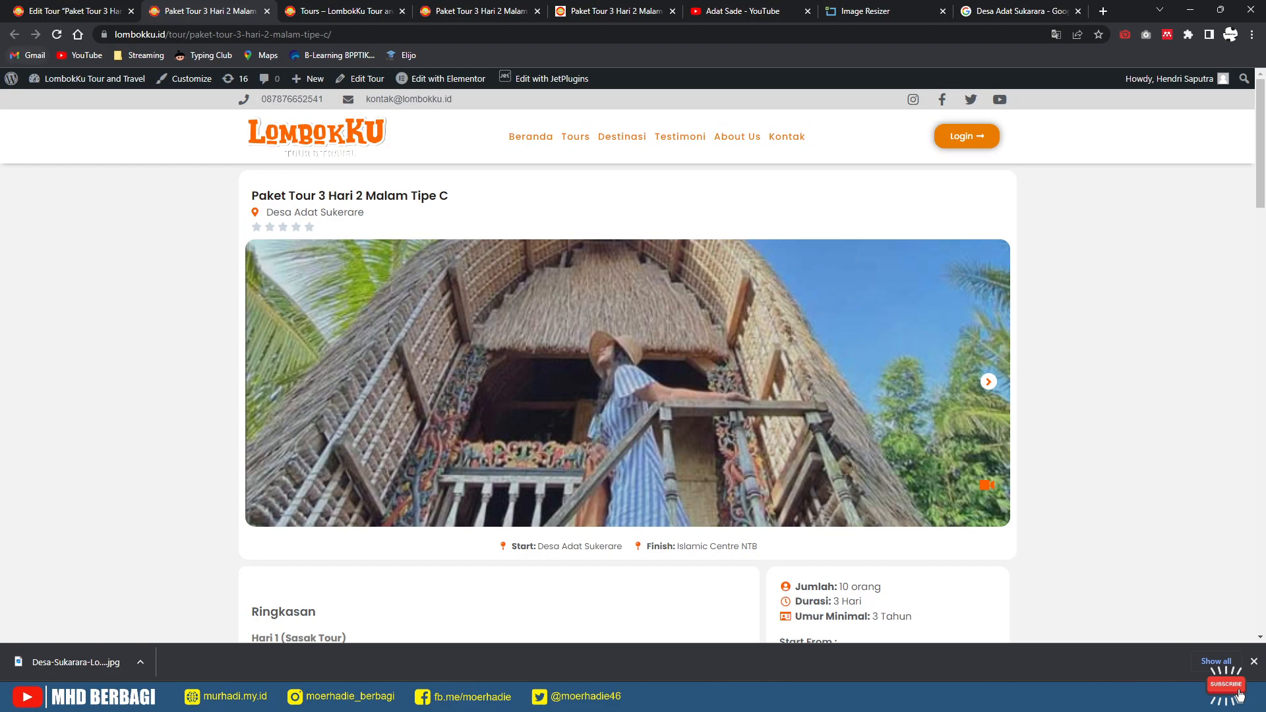
# Step: Reload the Tipe C editor and scroll to the JetReviews Review Fields and Summary settings
pyautogui.click(66, 11)
pyautogui.scroll(-13, 581, 363)
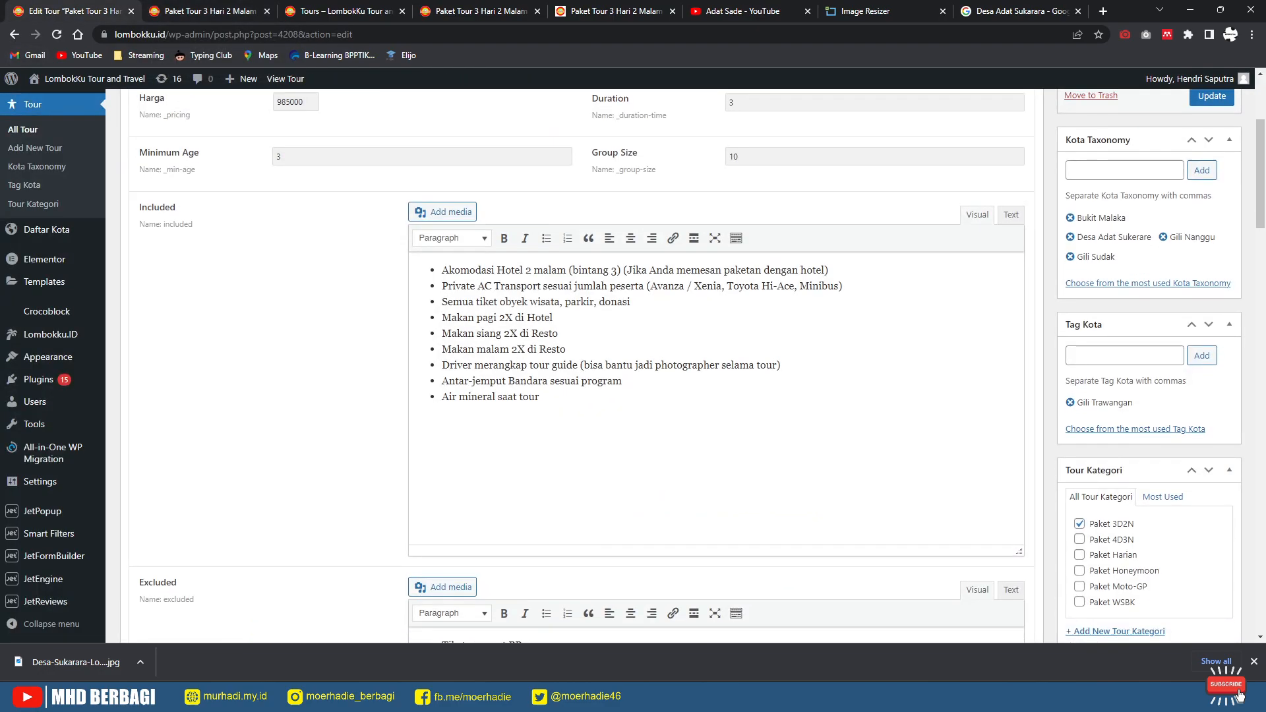
pyautogui.scroll(-15, 581, 363)
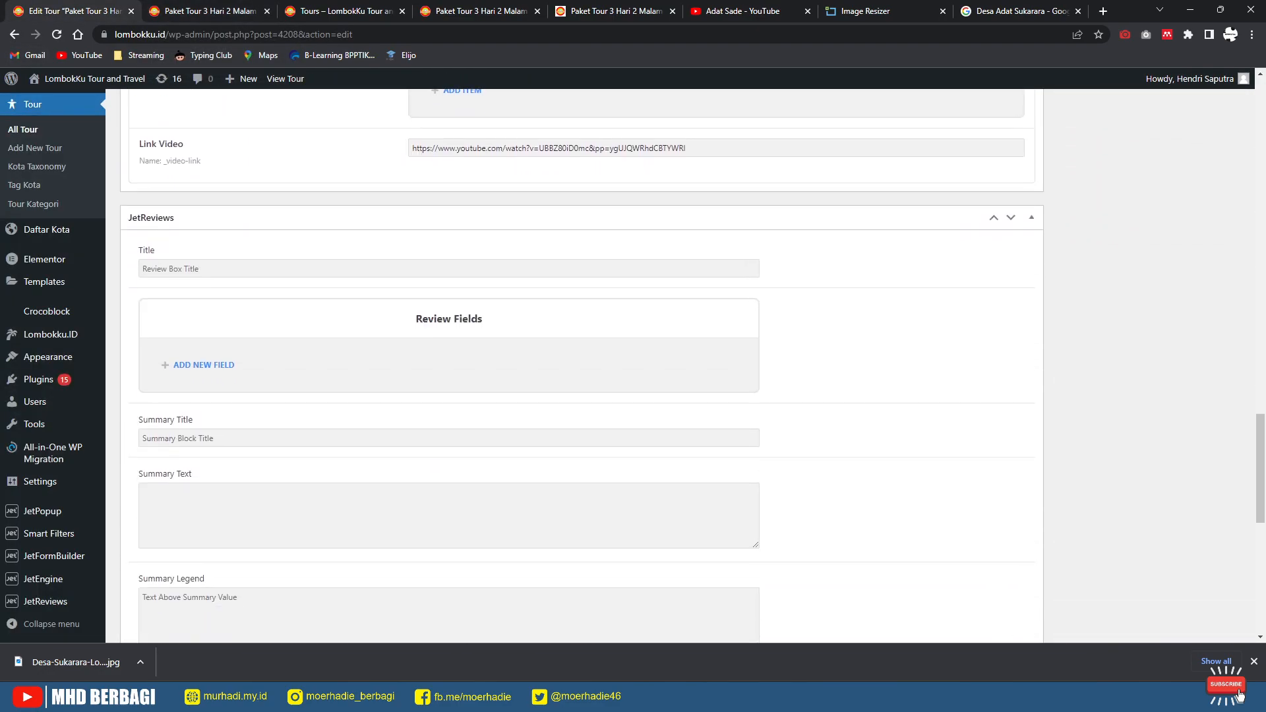
pyautogui.click(57, 35)
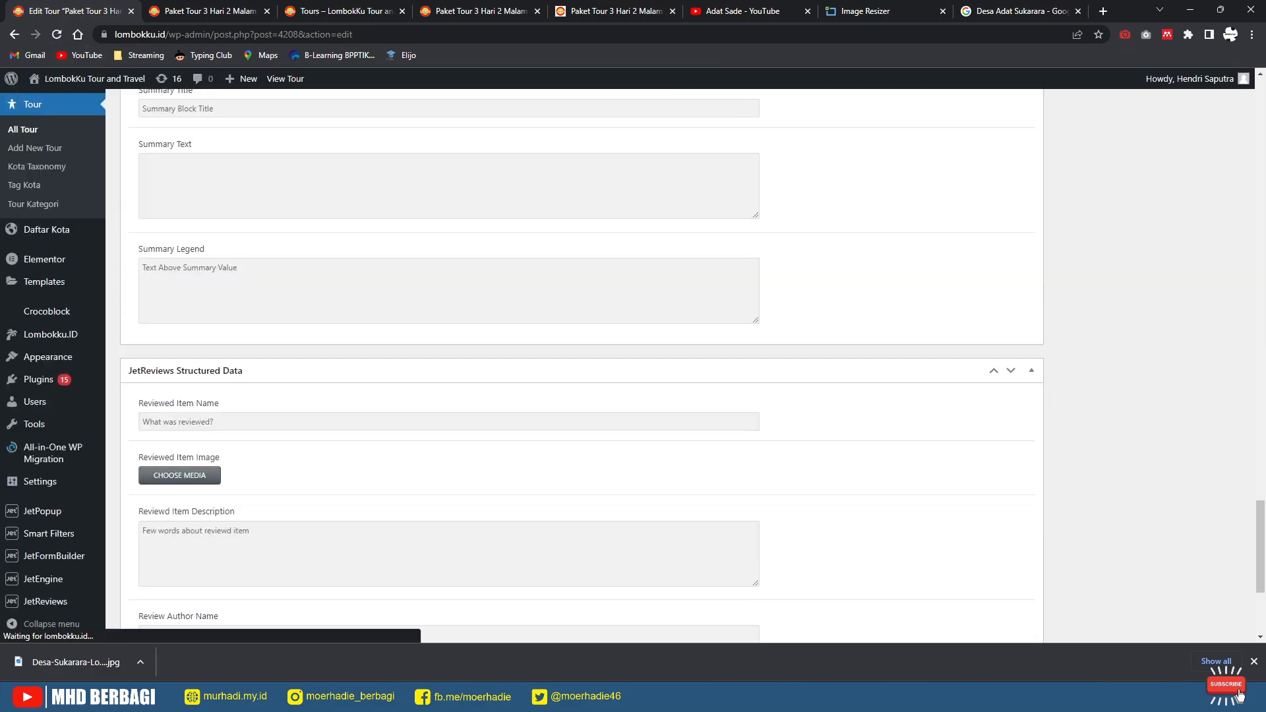
pyautogui.moveTo(44, 282)
pyautogui.moveTo(45, 259)
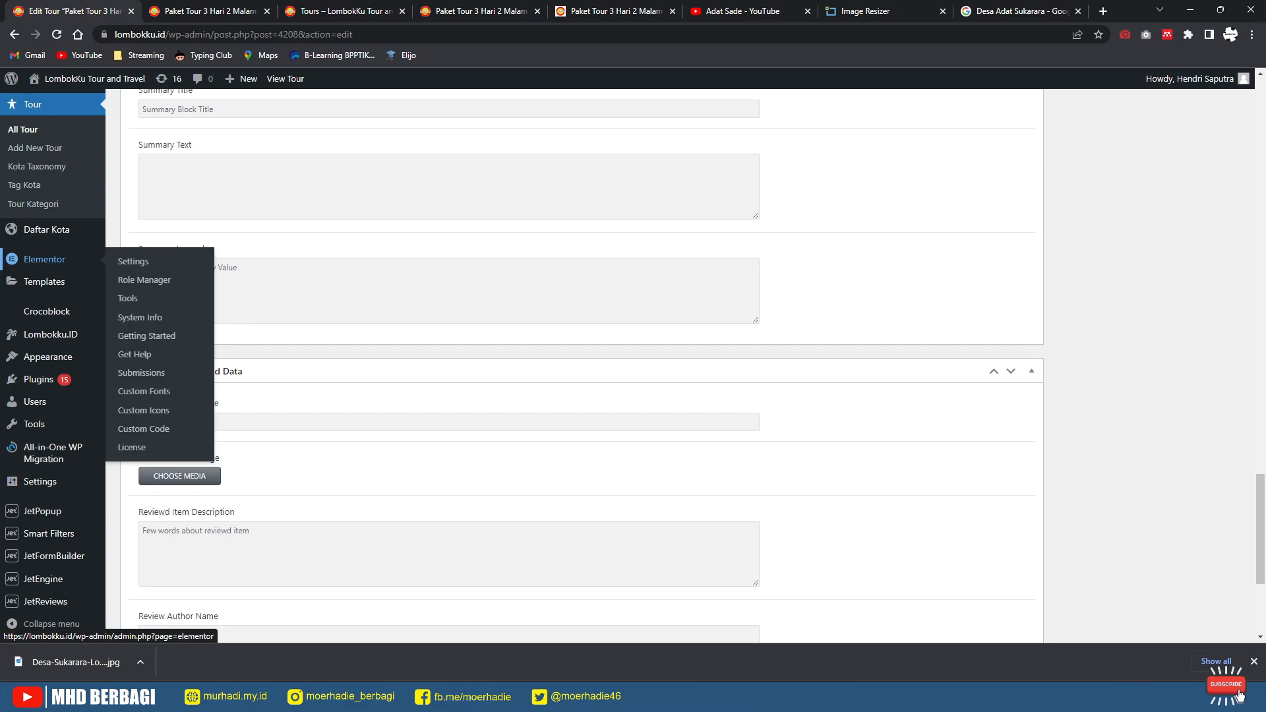
pyautogui.scroll(3, 39, 356)
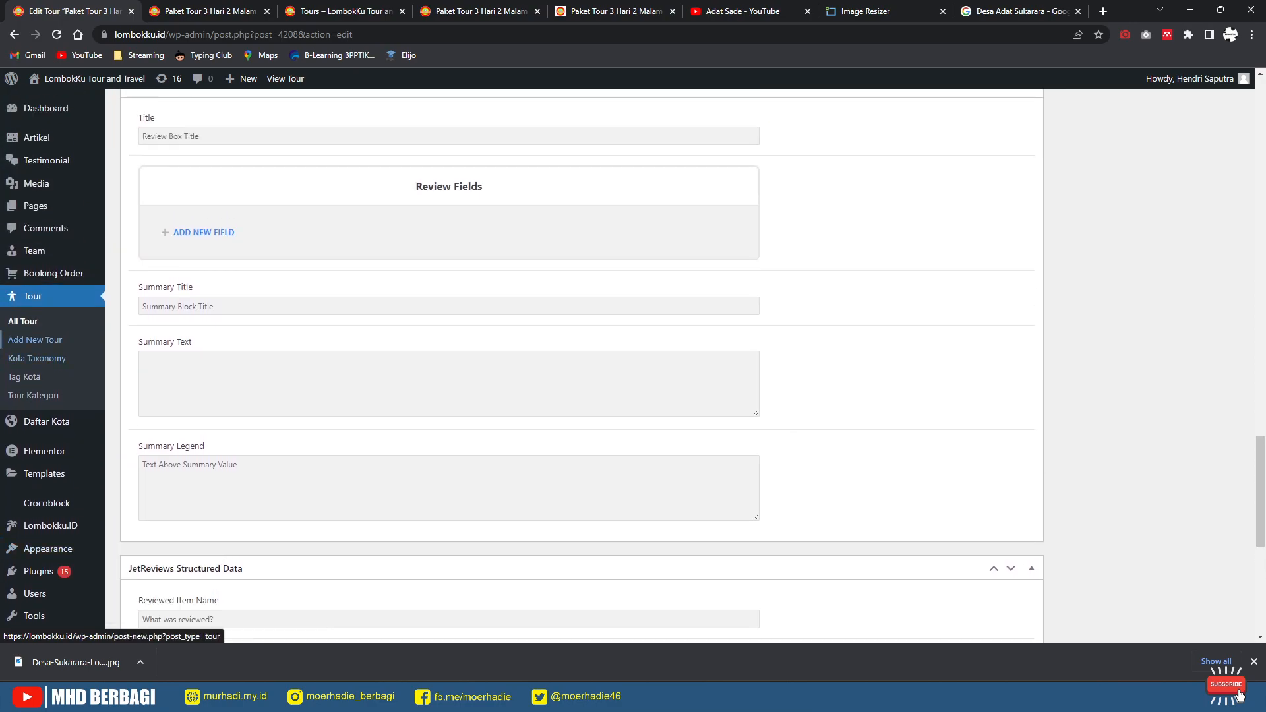
# Step: Go from Comments to the JetReviews dashboard and open its All Reviews list
pyautogui.click(45, 228)
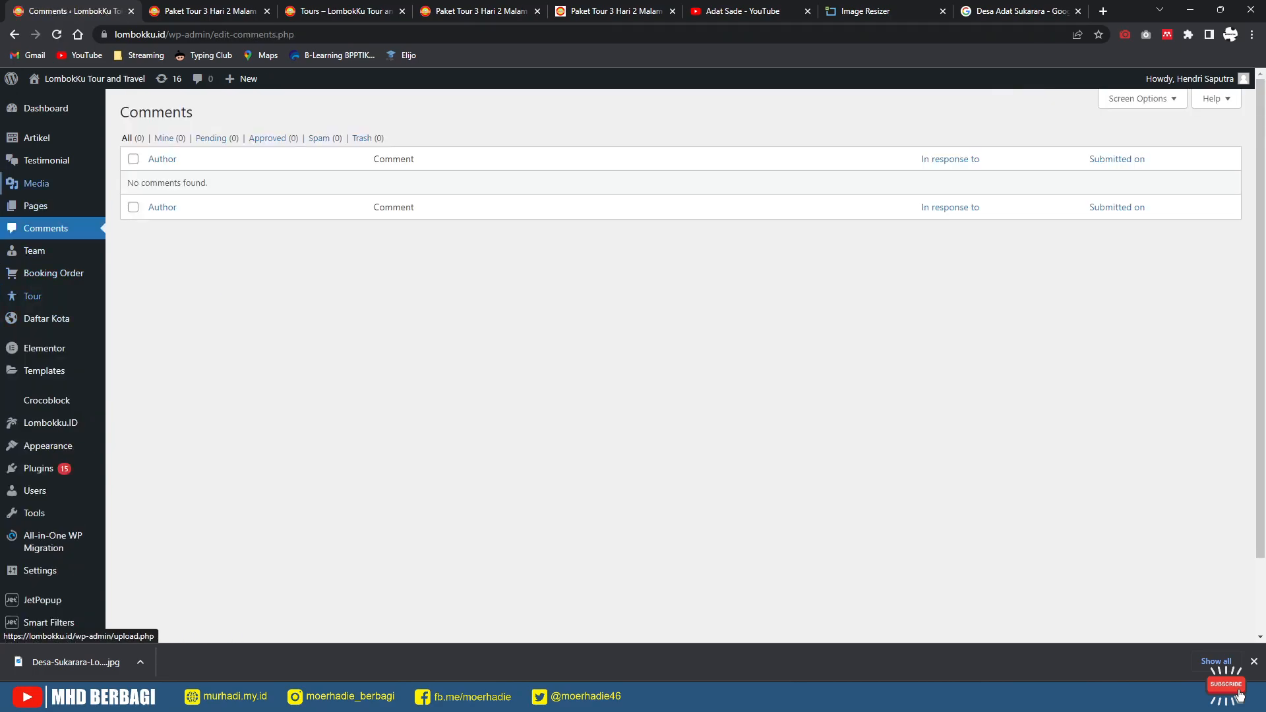
pyautogui.moveTo(44, 371)
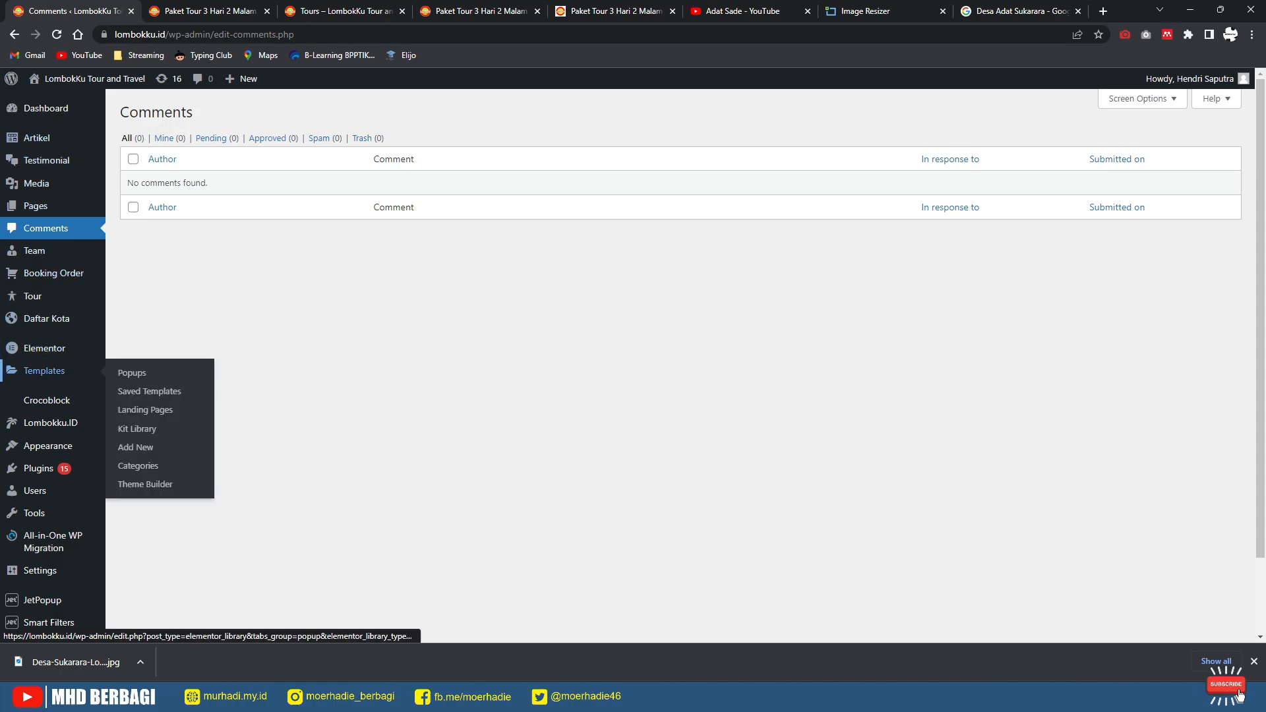
pyautogui.scroll(-2, 46, 395)
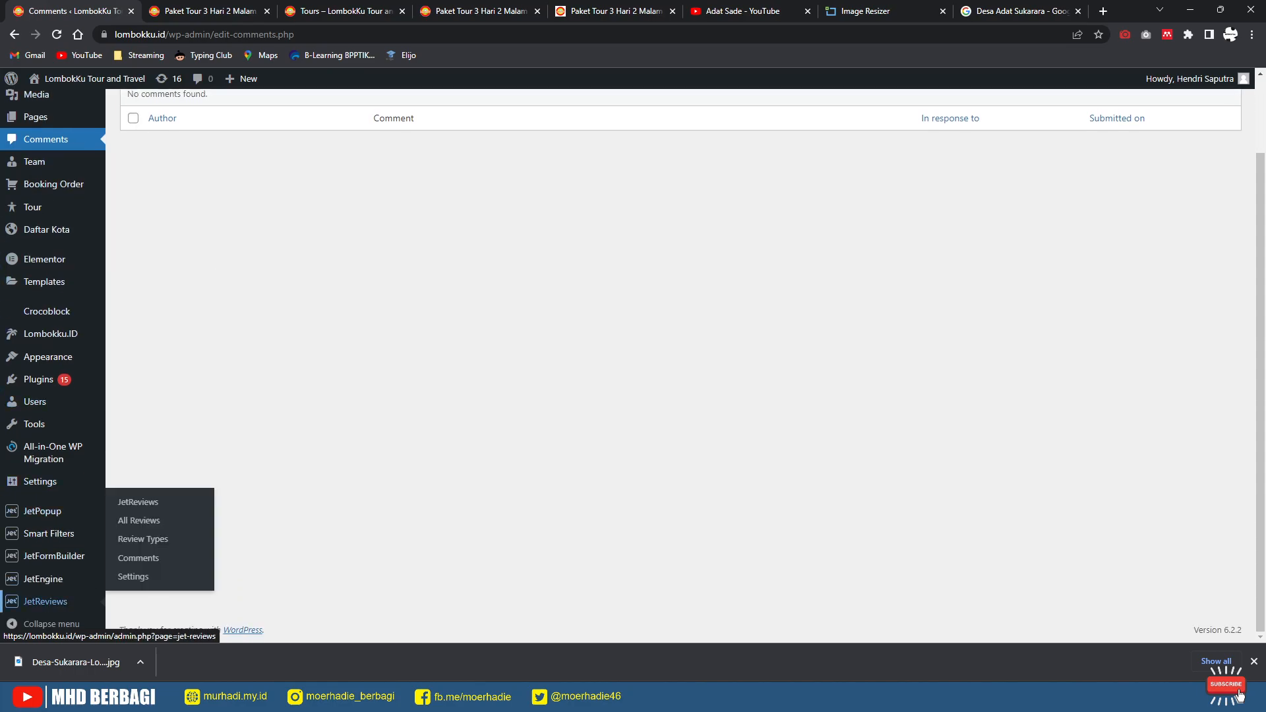
pyautogui.click(45, 601)
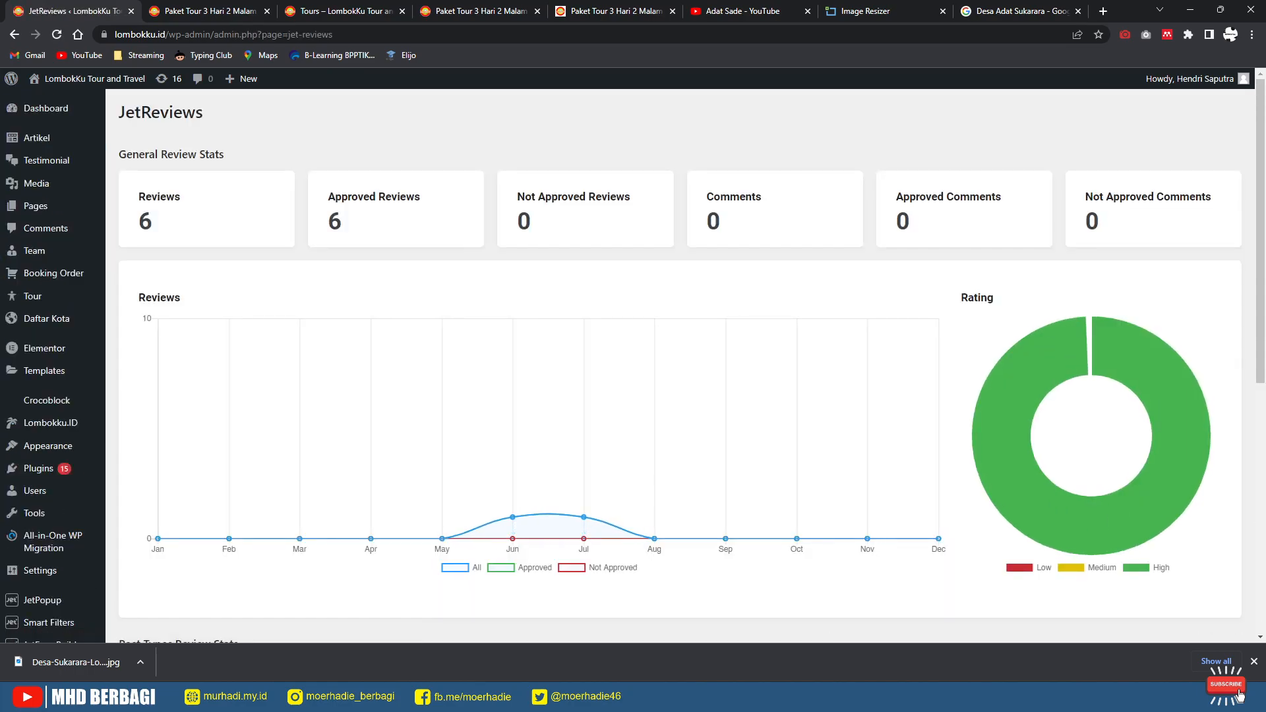
pyautogui.scroll(-3, 681, 366)
pyautogui.scroll(-3, 681, 366)
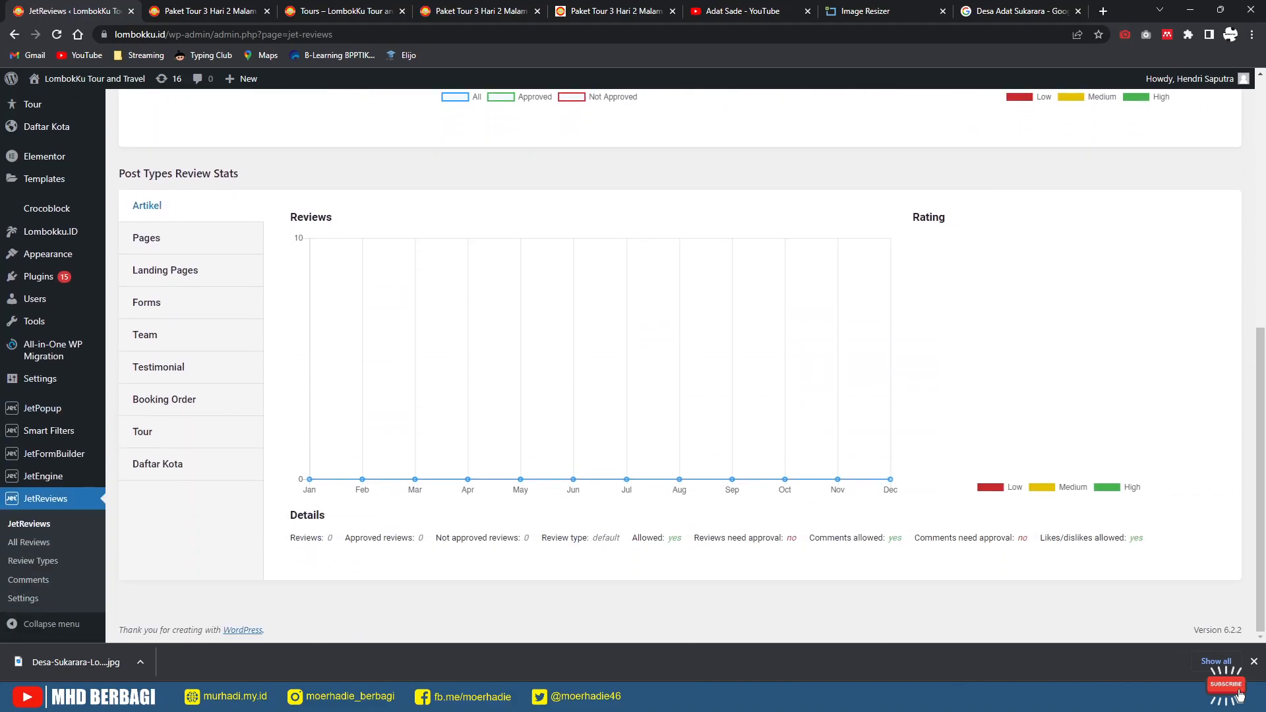
pyautogui.click(28, 542)
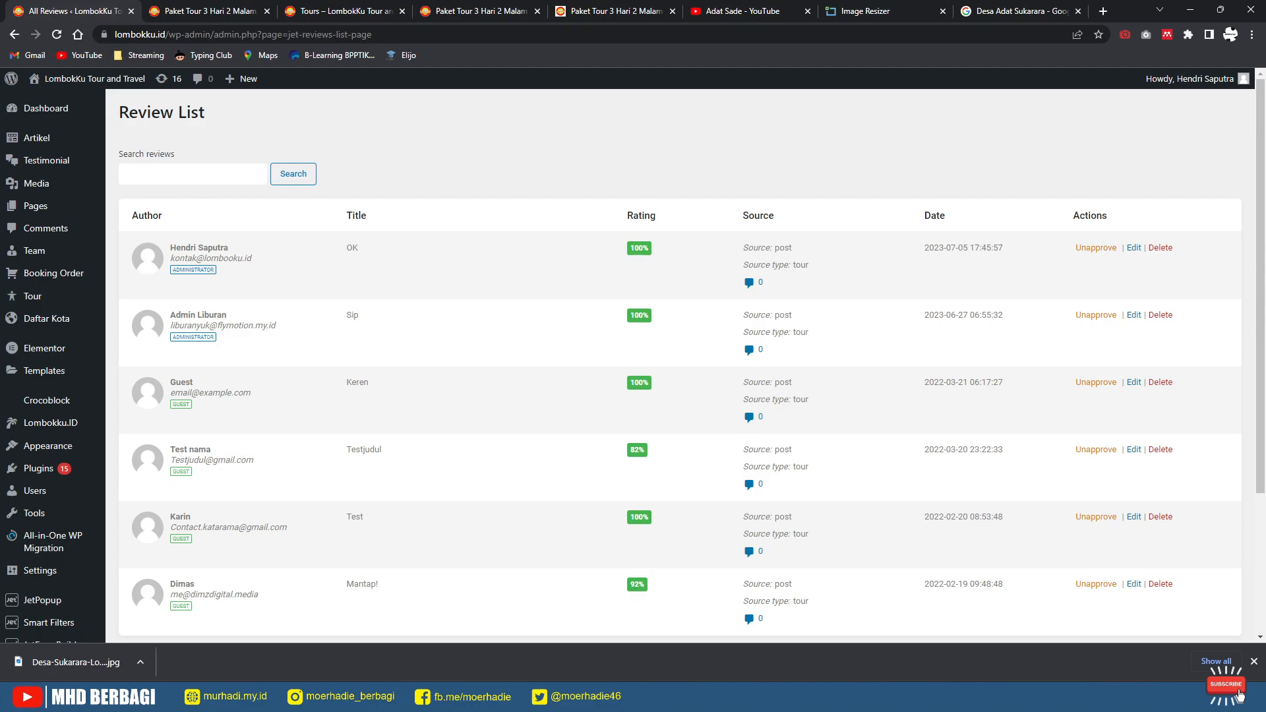
# Step: Open the OK review, save its review data and close the editor
pyautogui.click(1134, 248)
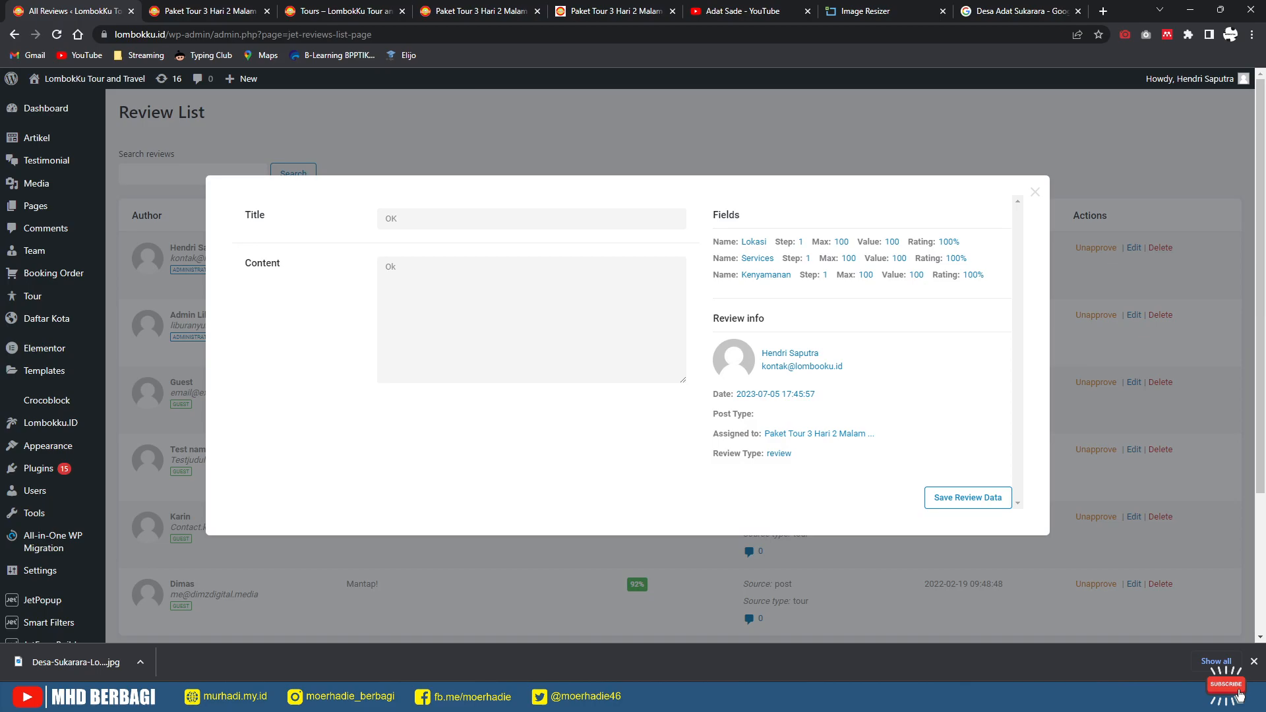
pyautogui.scroll(-3, 633, 395)
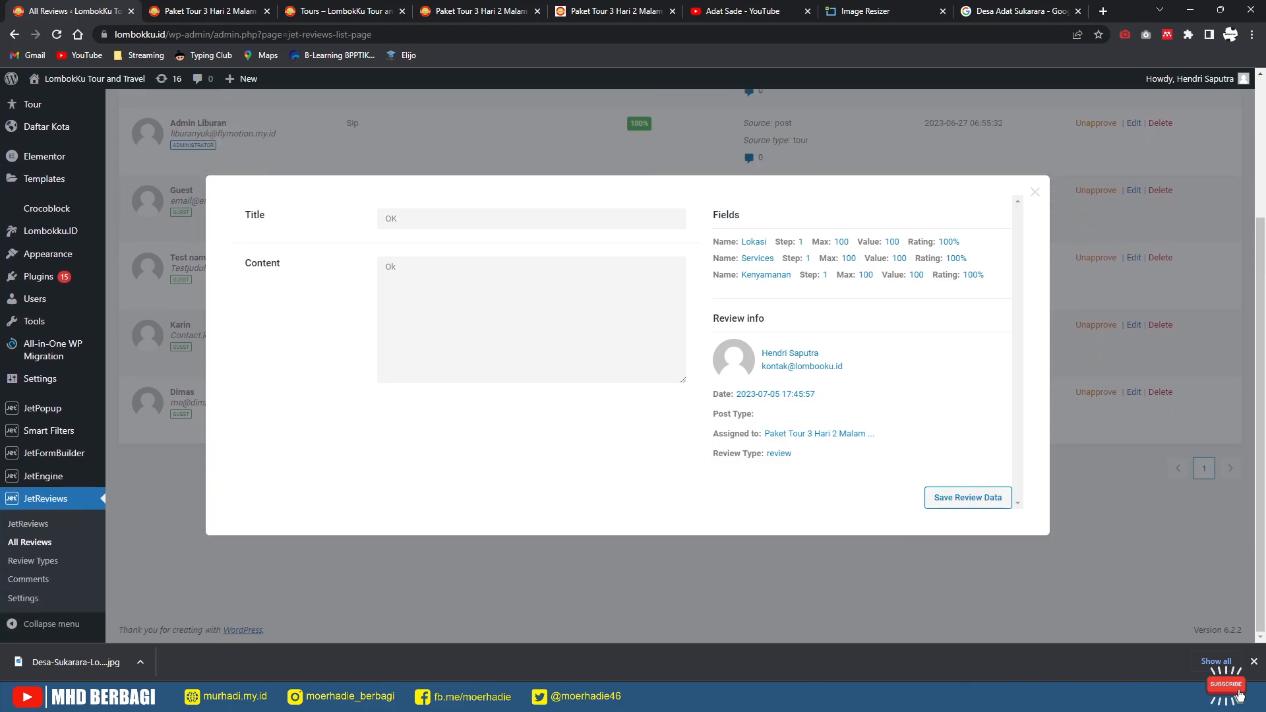
pyautogui.click(968, 498)
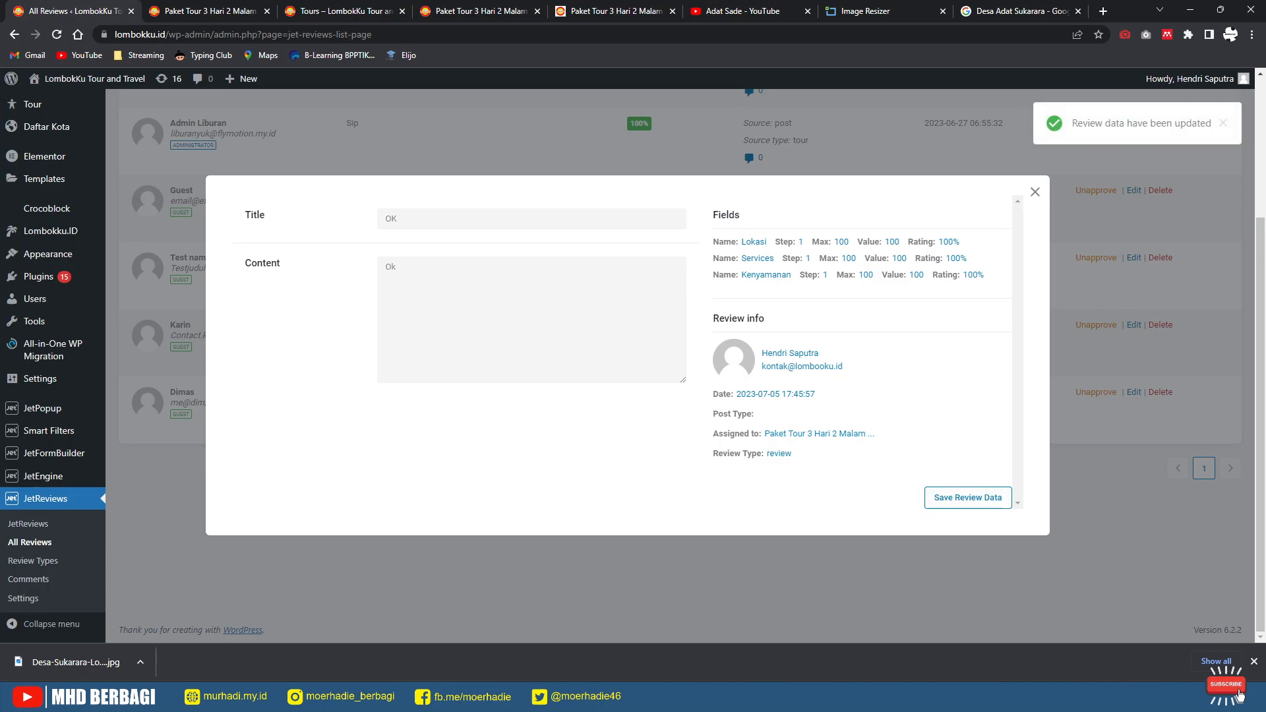
pyautogui.click(1036, 192)
# Step: Unapprove the OK and Sip reviews, then view the Tipe C tour page
pyautogui.scroll(3, 680, 366)
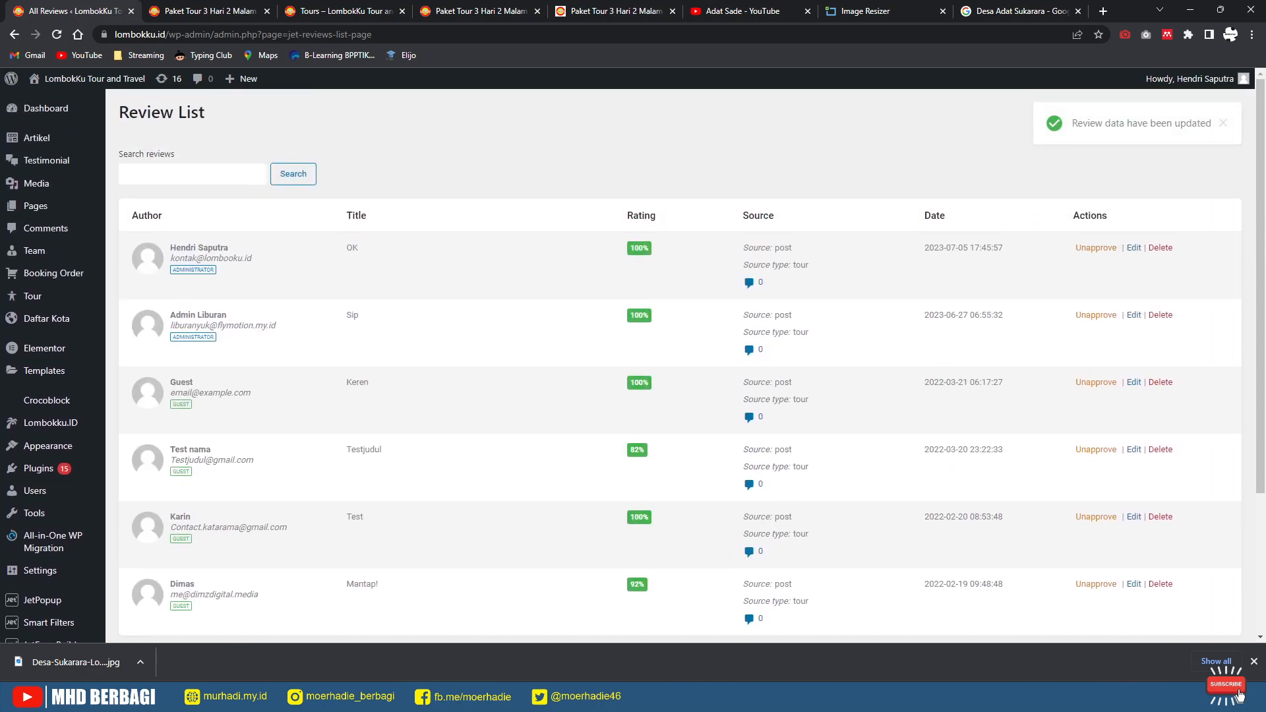
pyautogui.click(1096, 248)
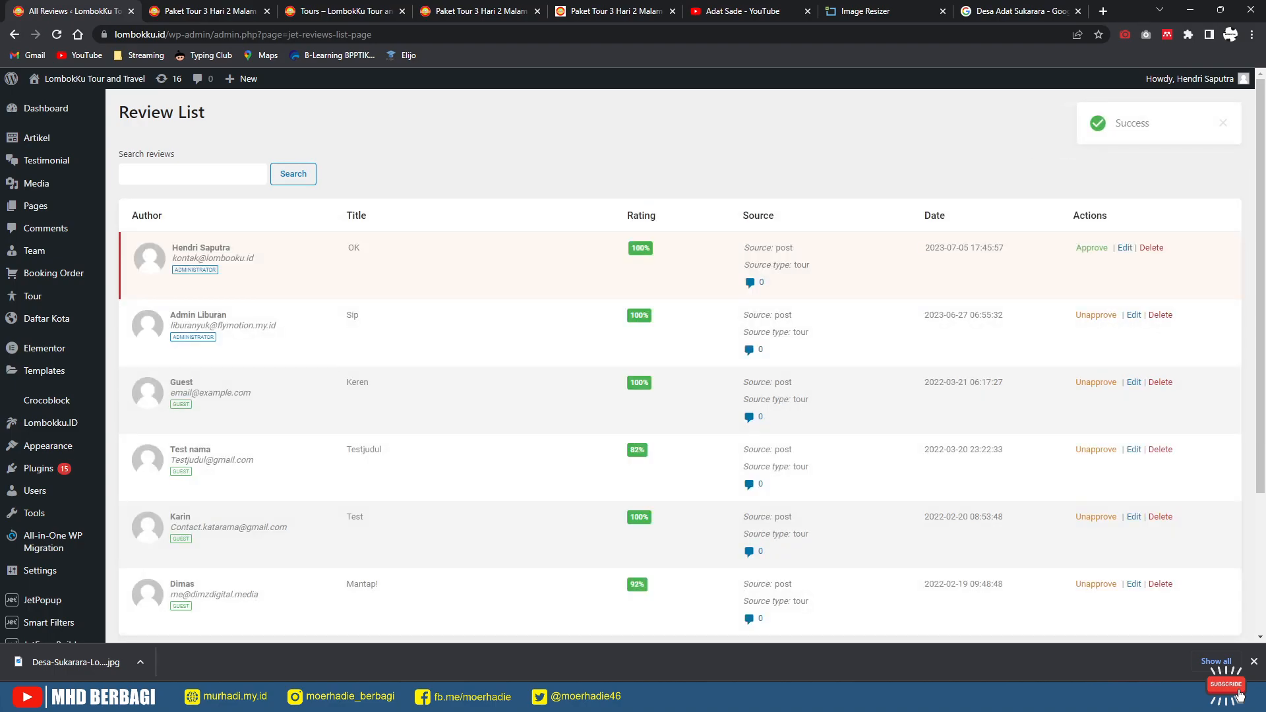
pyautogui.click(1096, 316)
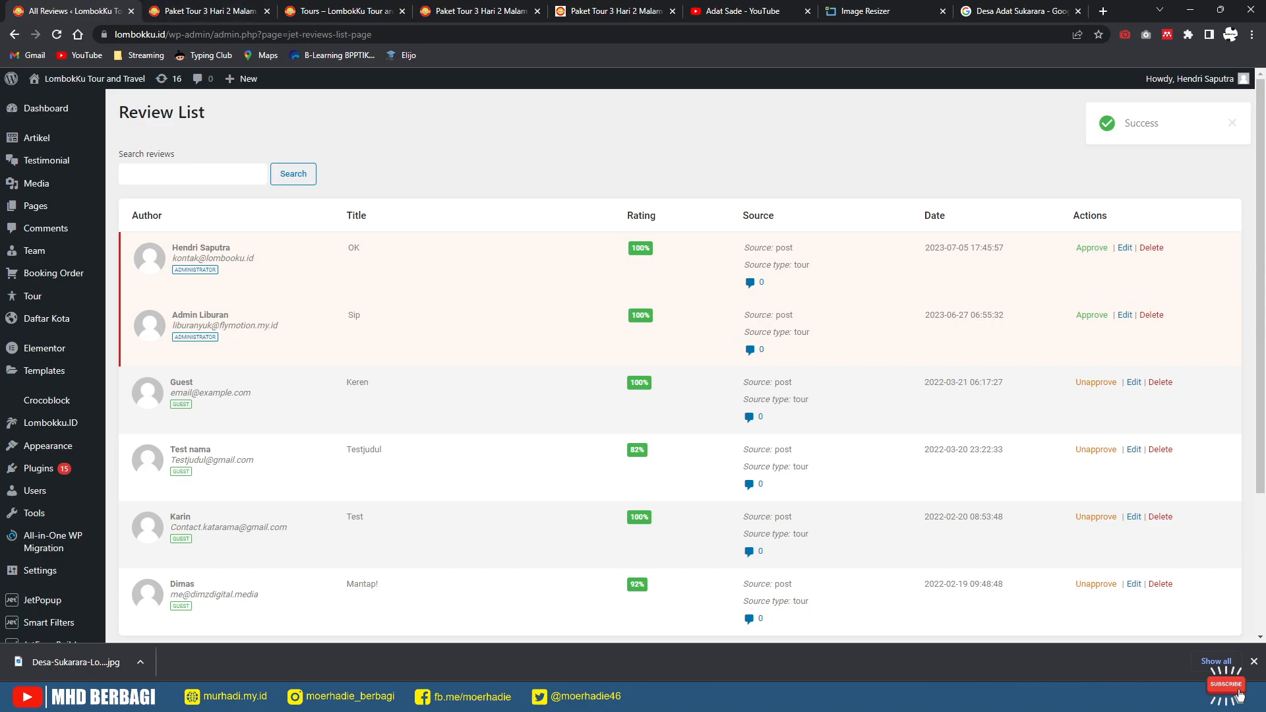
pyautogui.hotkey('ctrl', 'Tab')
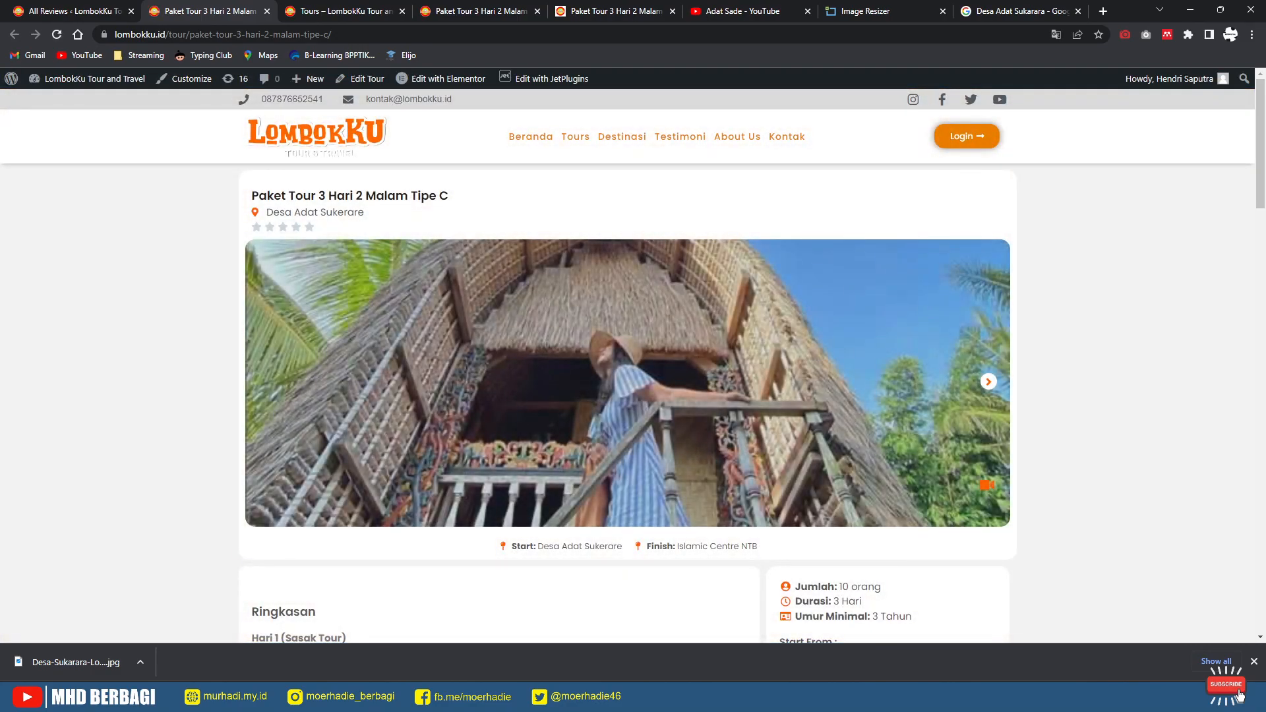
# Step: Check the tour page's reviews section, then reopen and close the OK review's details
pyautogui.scroll(-10, 633, 362)
pyautogui.scroll(-10, 633, 363)
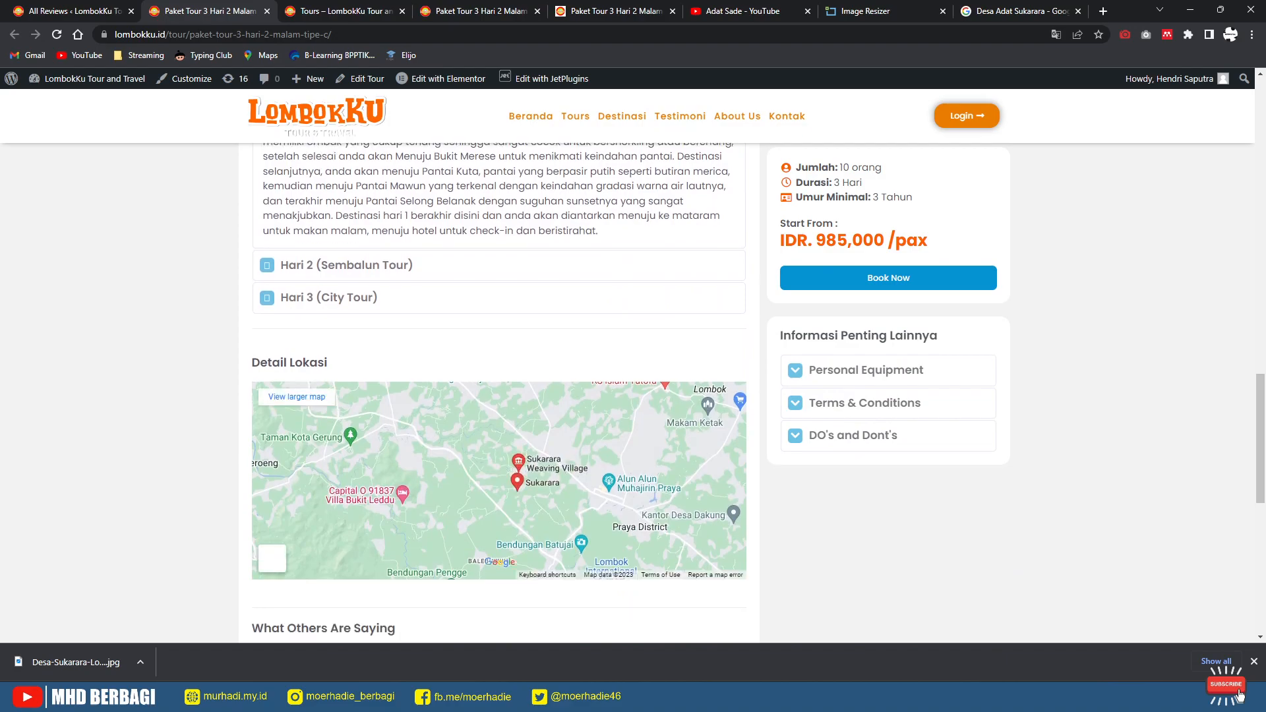
pyautogui.scroll(-5, 633, 363)
pyautogui.scroll(4, 633, 363)
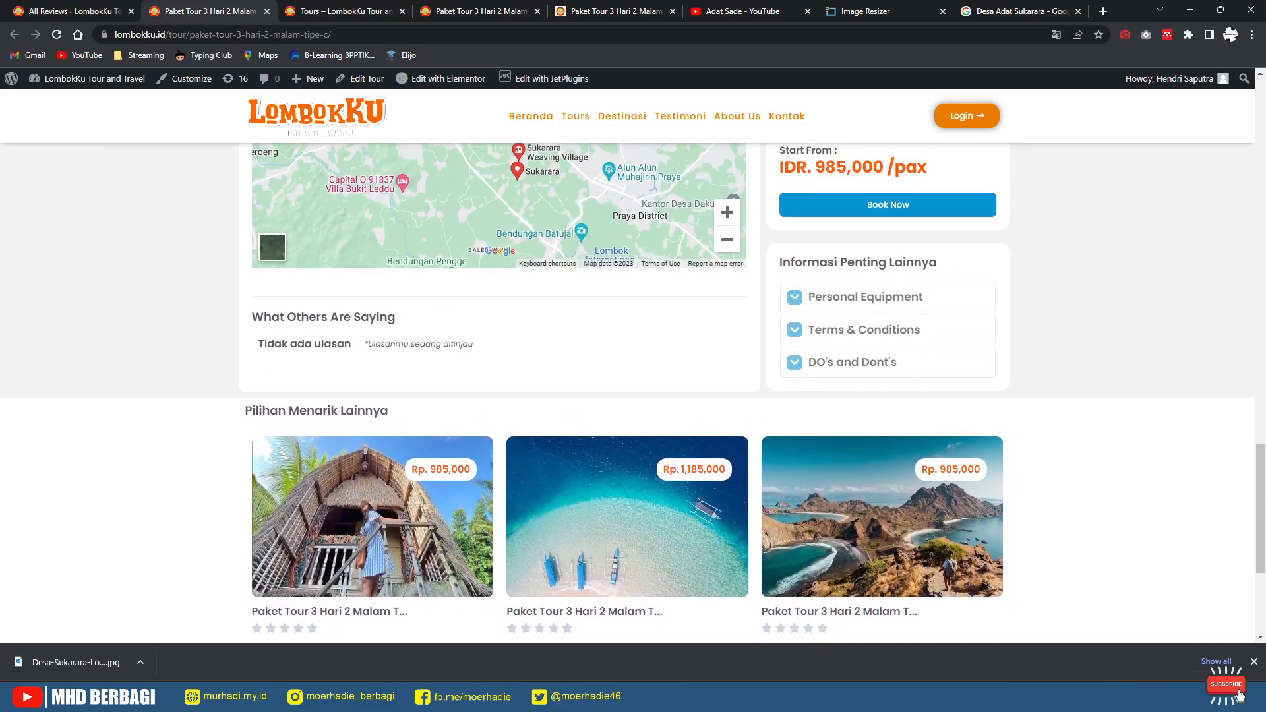
pyautogui.hotkey('ctrl', 'shift', 'Tab')
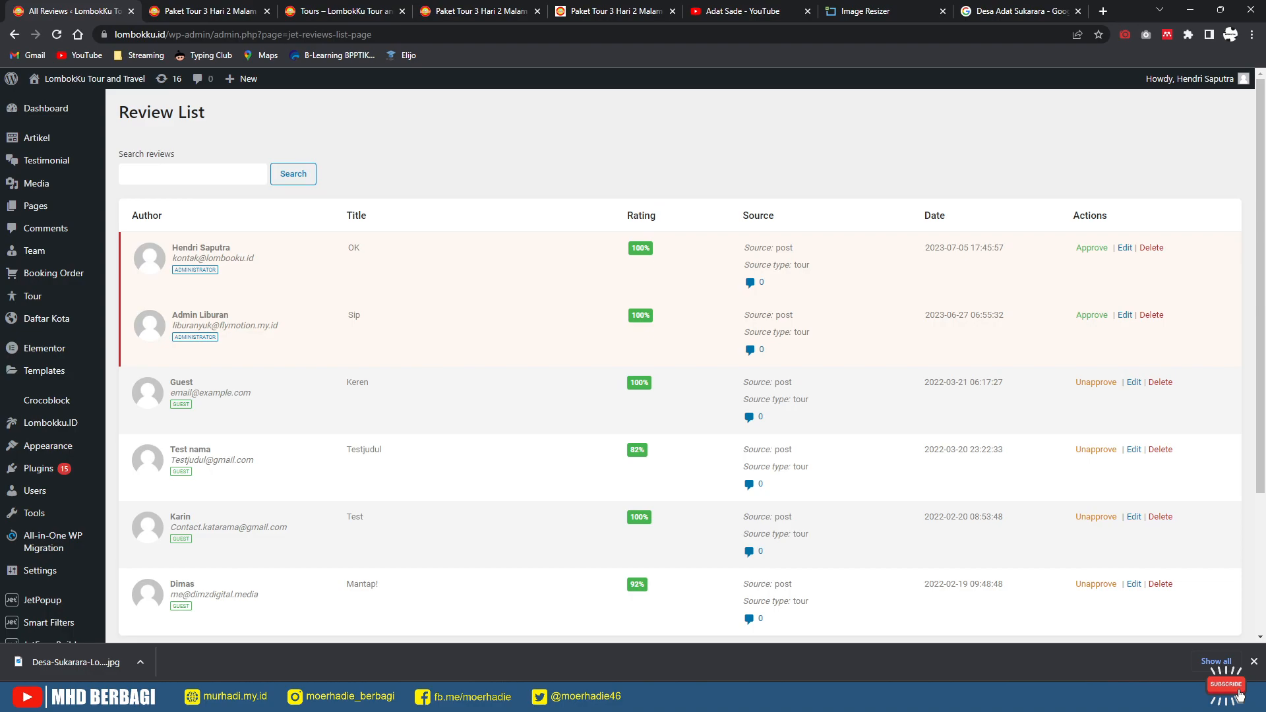
pyautogui.click(1125, 248)
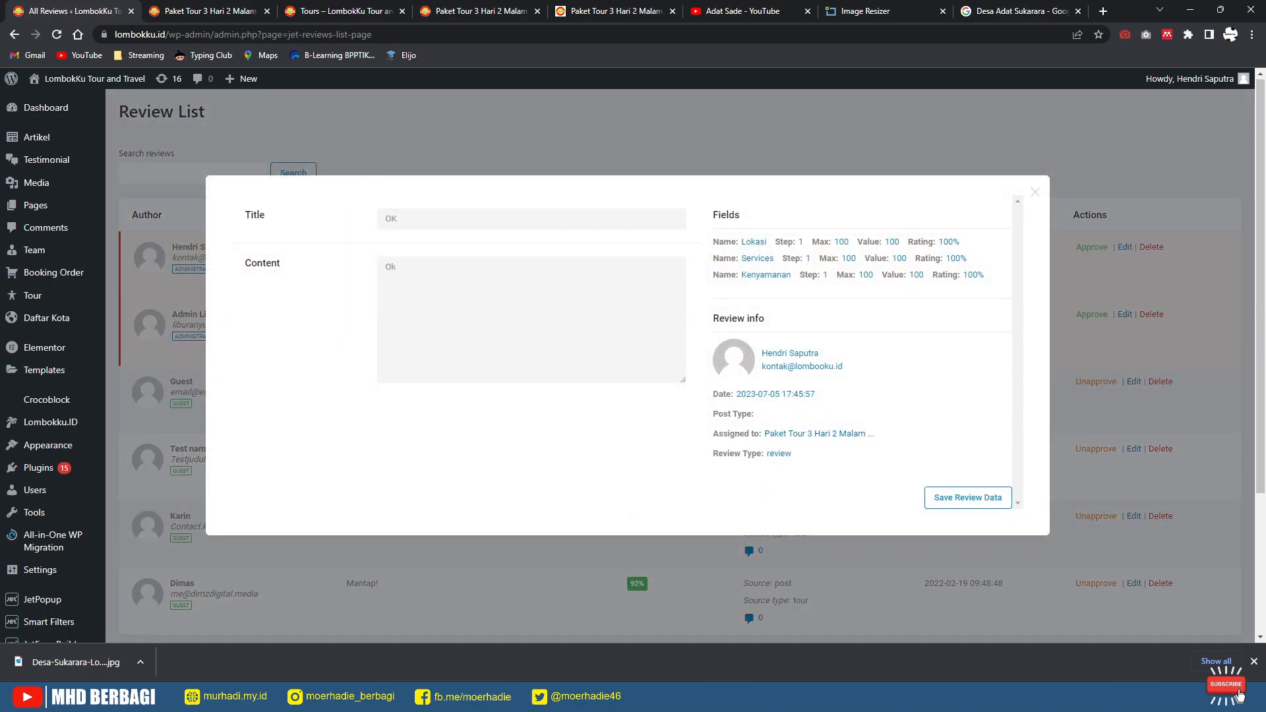
pyautogui.scroll(-3, 627, 356)
pyautogui.scroll(2, 628, 356)
pyautogui.click(1035, 192)
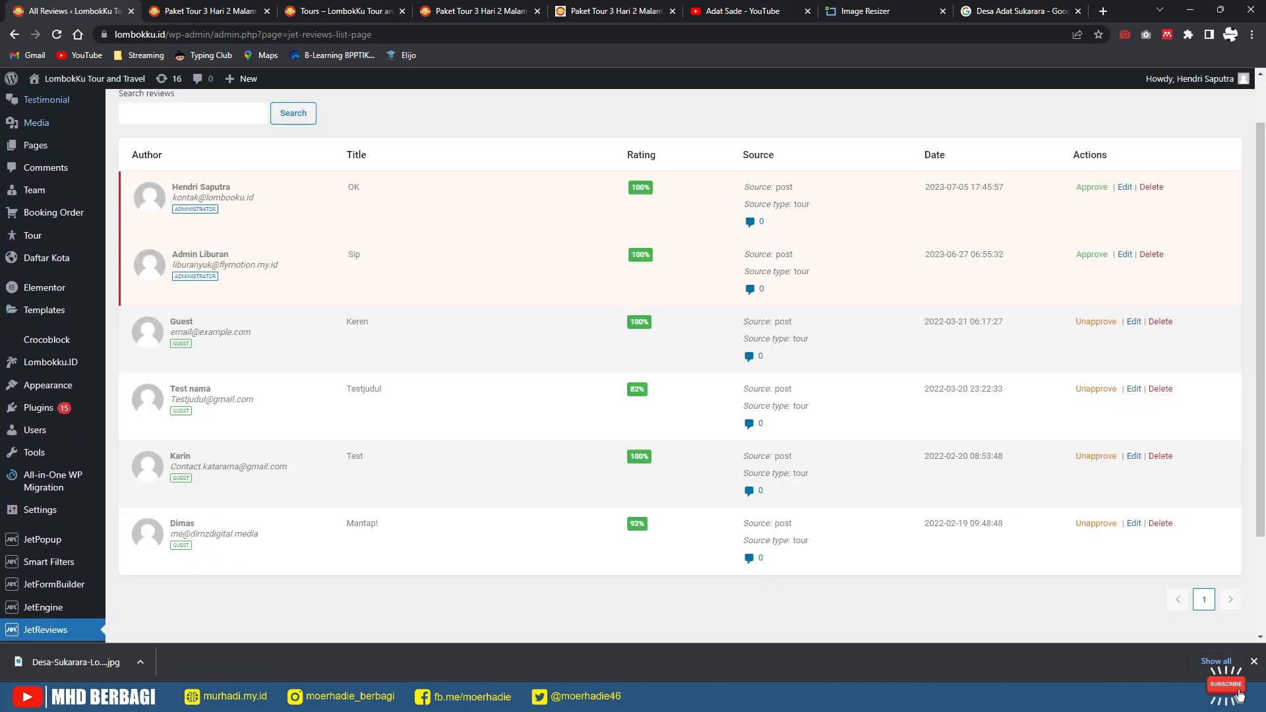
# Step: Reload the Tipe C tour page to confirm no reviews show, then return to All Reviews
pyautogui.hotkey('ctrl', 'Tab')
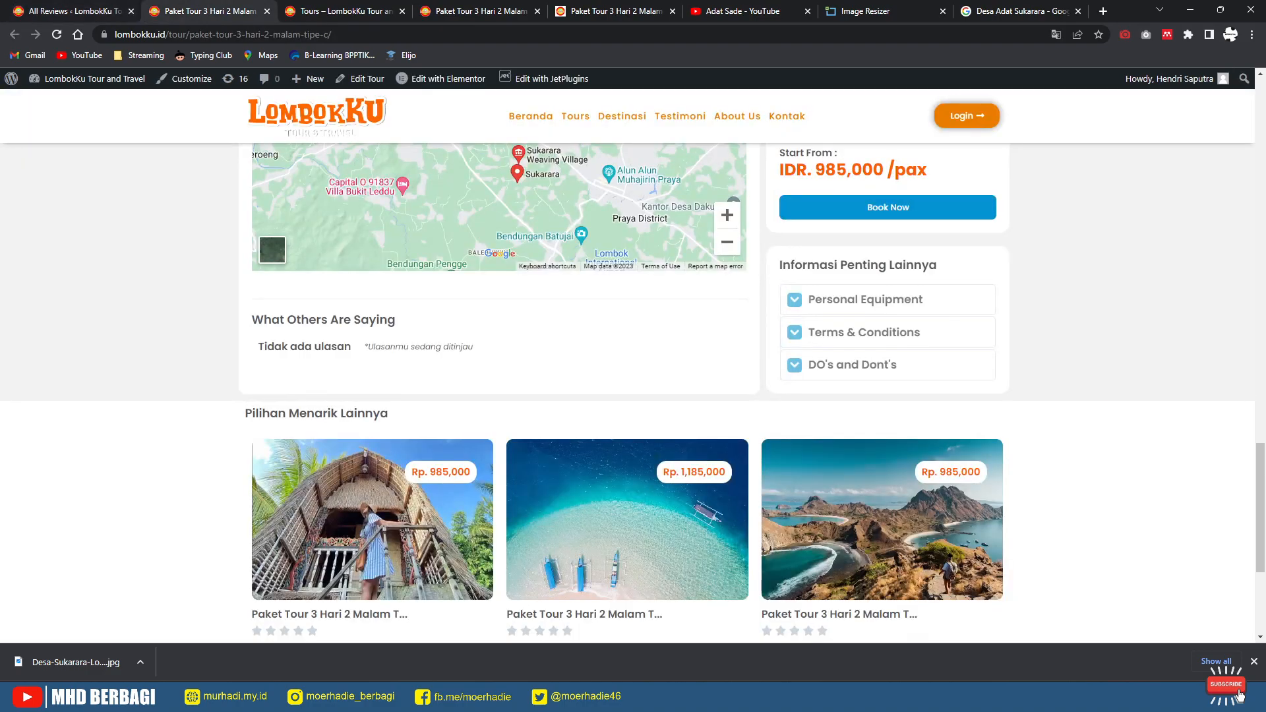
pyautogui.scroll(5, 499, 396)
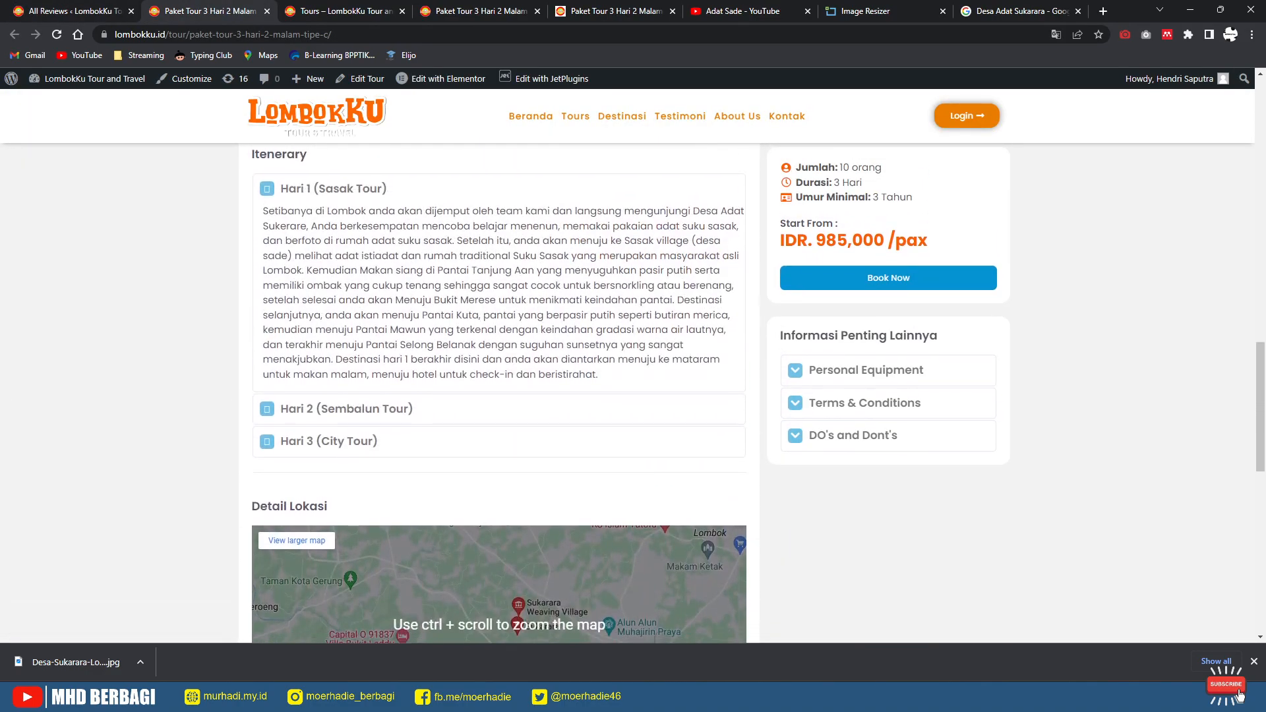
pyautogui.scroll(-3, 500, 396)
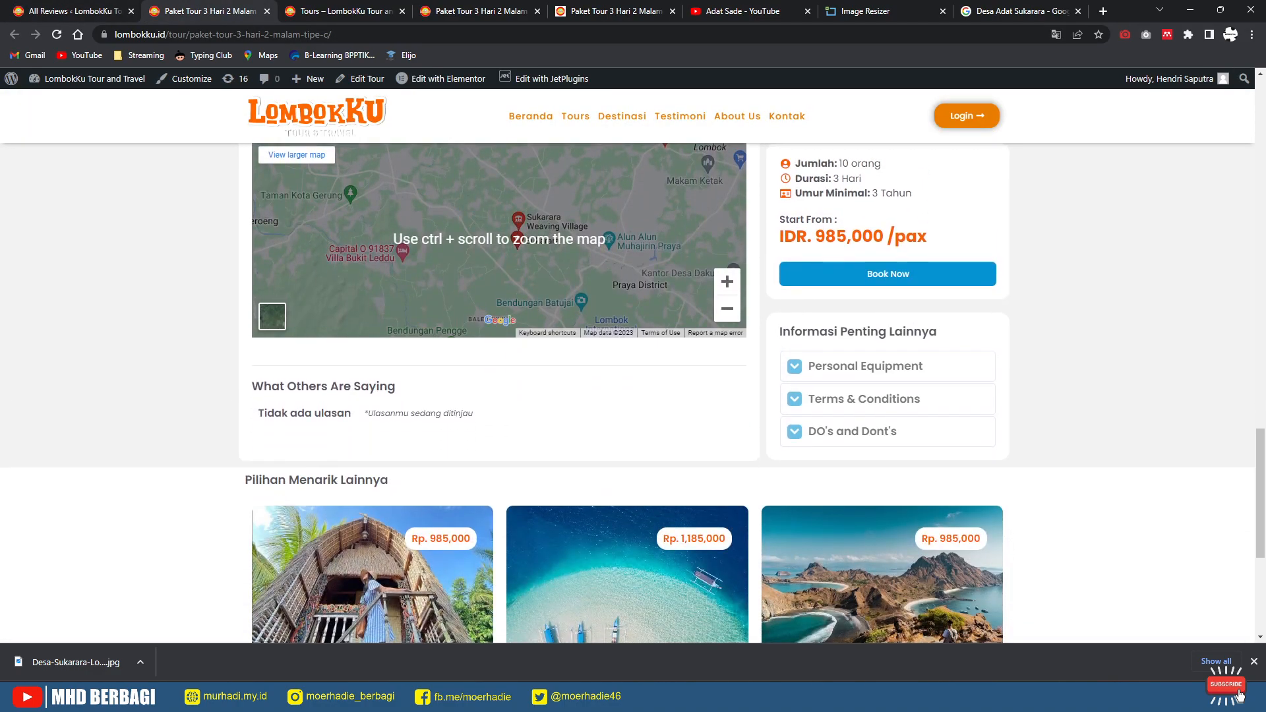
pyautogui.press('F5')
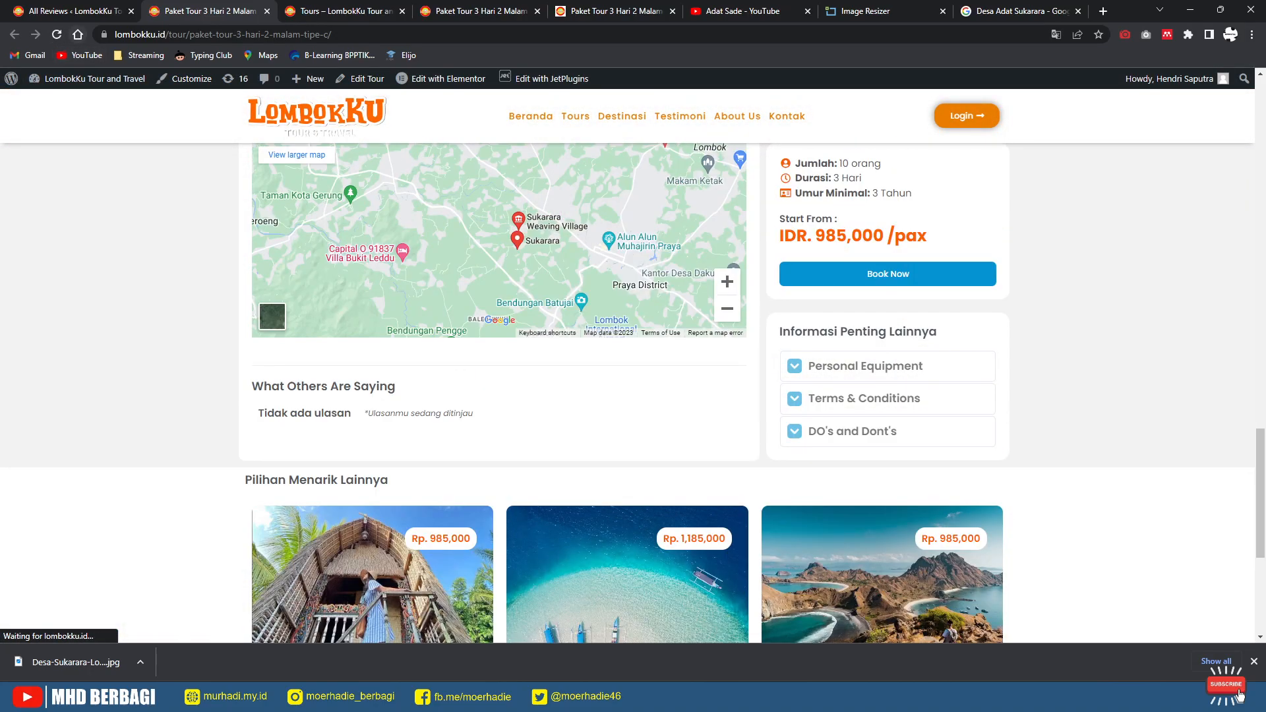
pyautogui.click(57, 34)
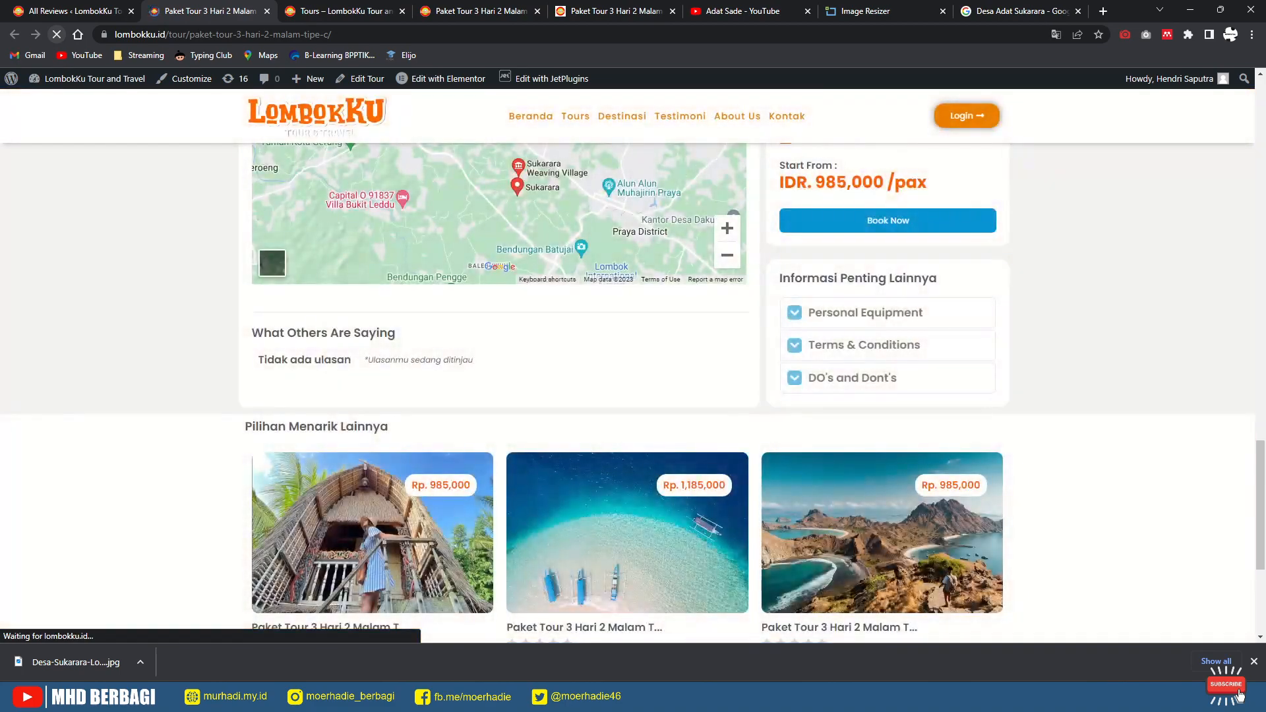
pyautogui.click(66, 11)
pyautogui.scroll(1, 633, 366)
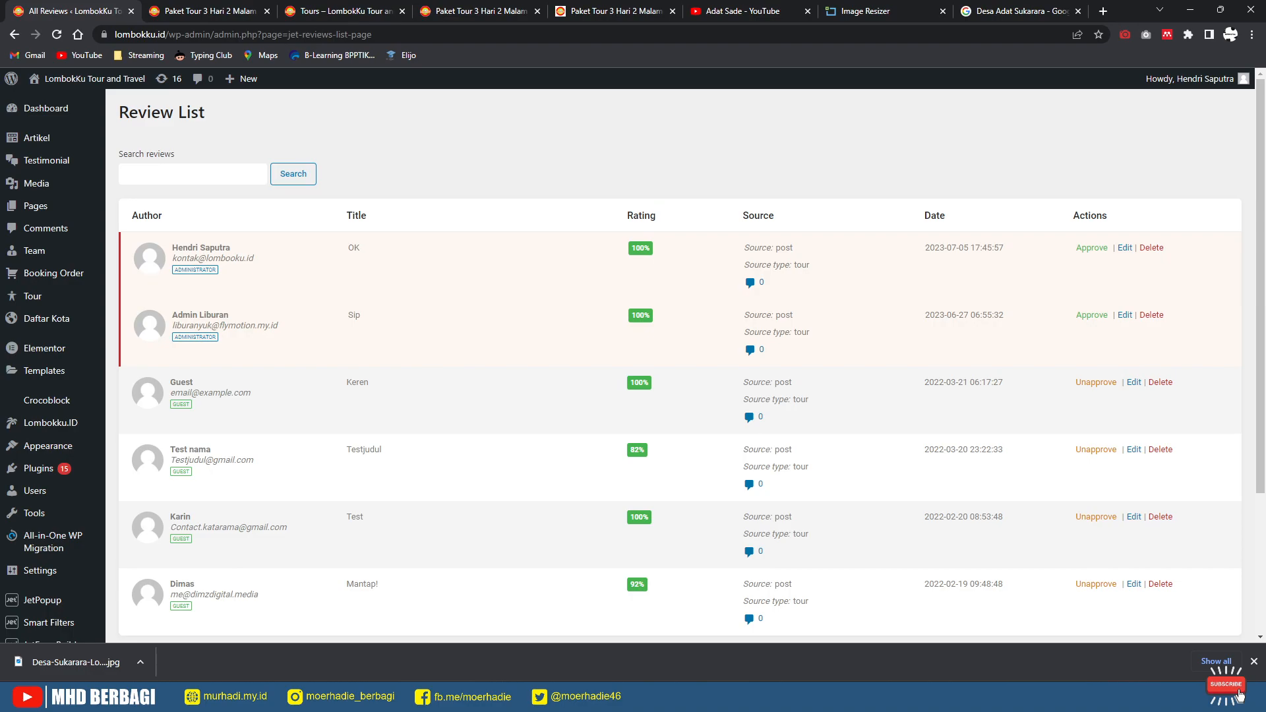
# Step: Delete the Mantap! and Test reviews, confirming each deletion
pyautogui.scroll(-3, 686, 366)
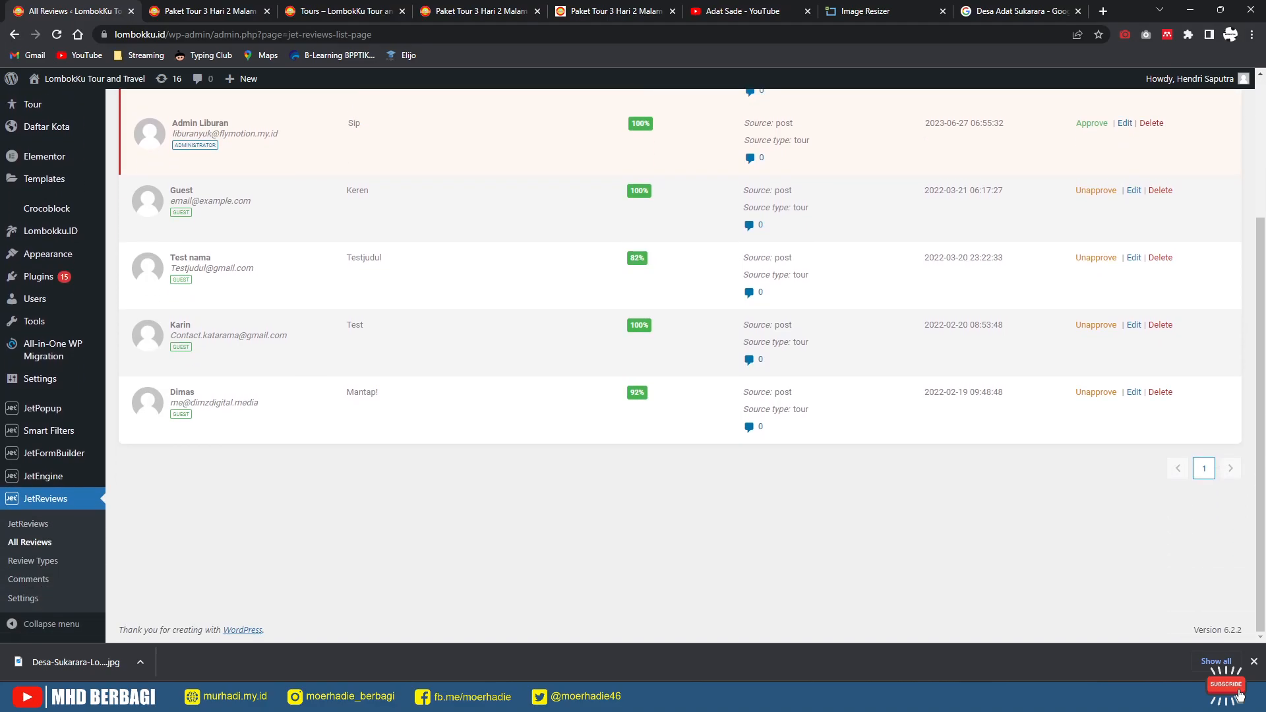
pyautogui.click(1160, 392)
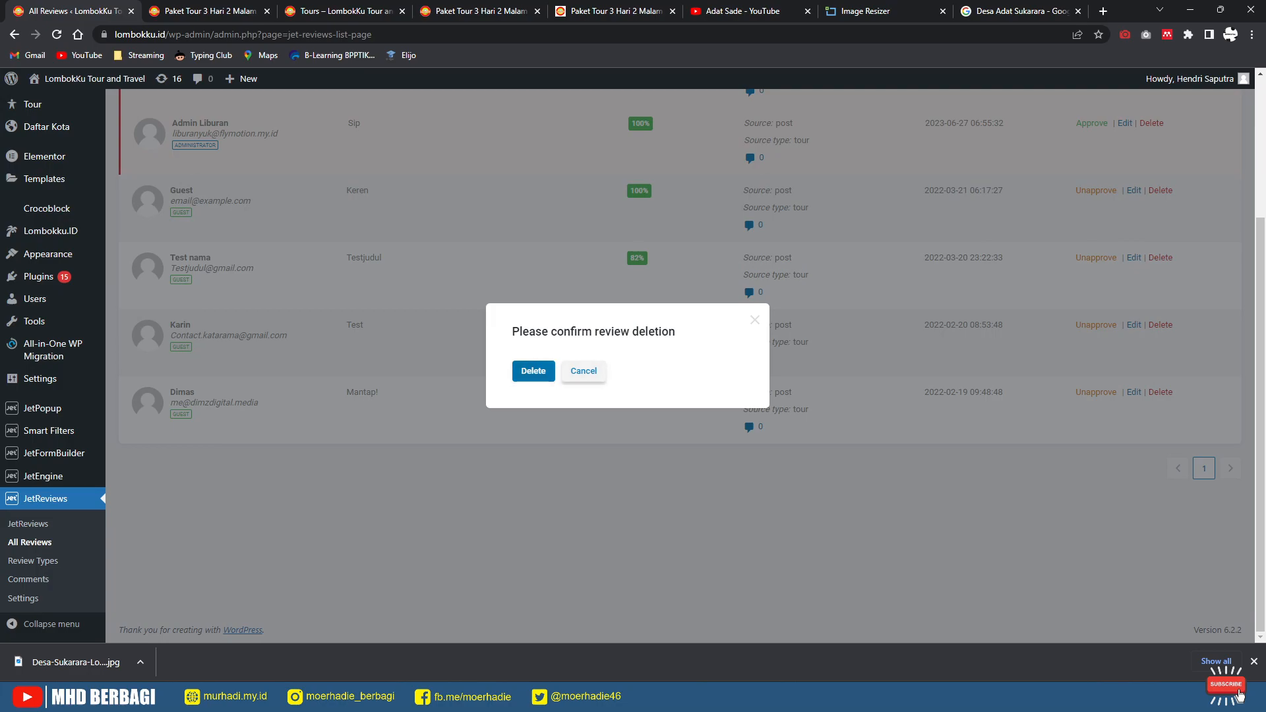
pyautogui.click(533, 371)
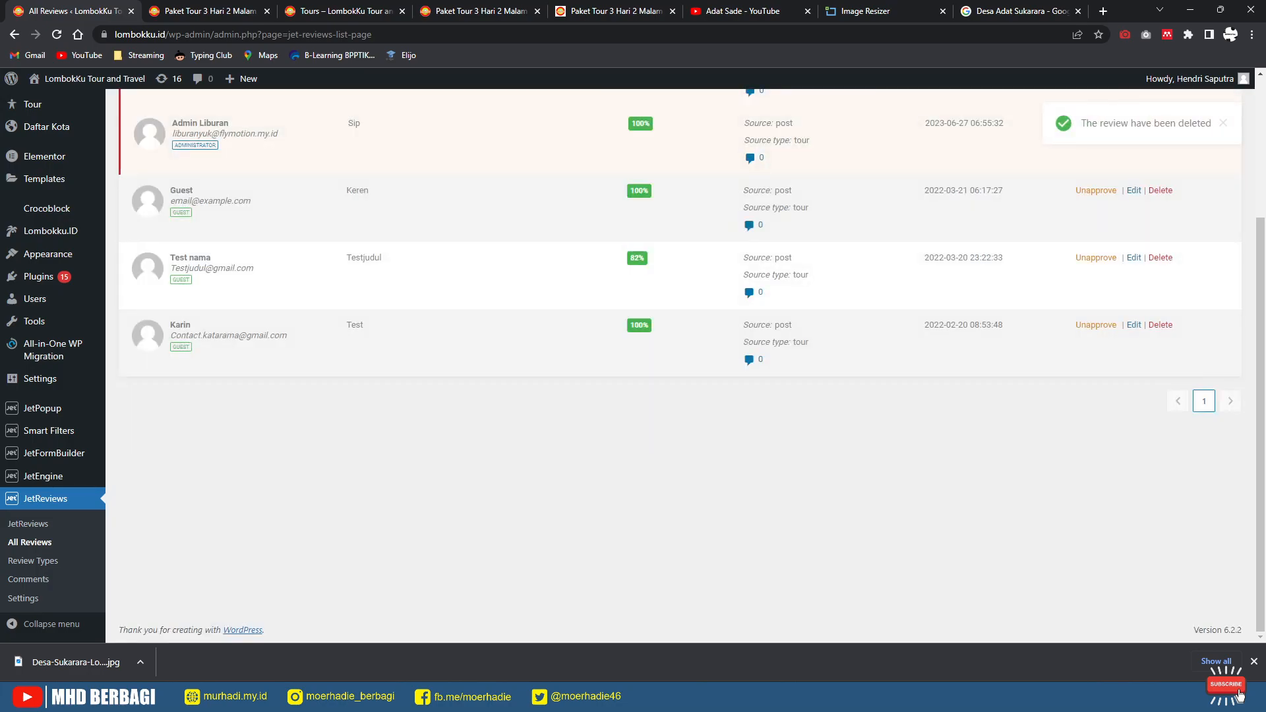
pyautogui.click(1160, 325)
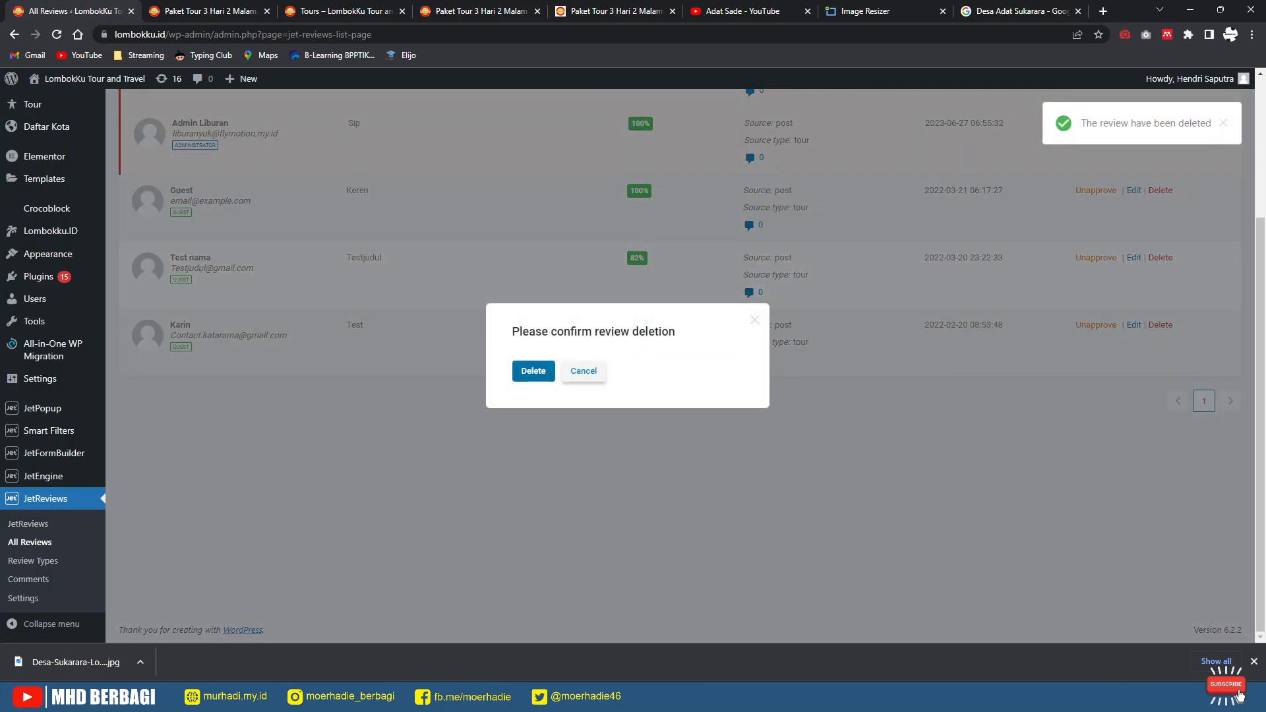
pyautogui.click(532, 370)
# Step: Check the tour page and Tours listing tabs, then open the list of all tours
pyautogui.scroll(2, 593, 366)
pyautogui.click(200, 10)
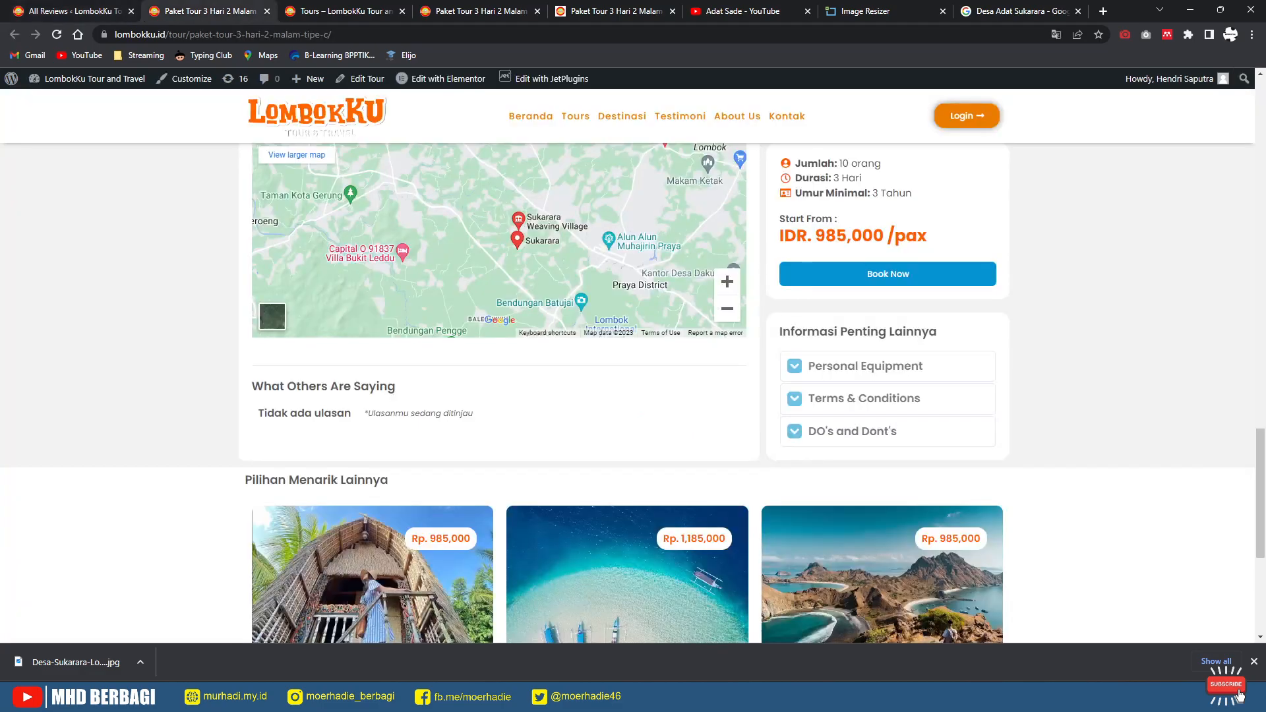
pyautogui.click(339, 10)
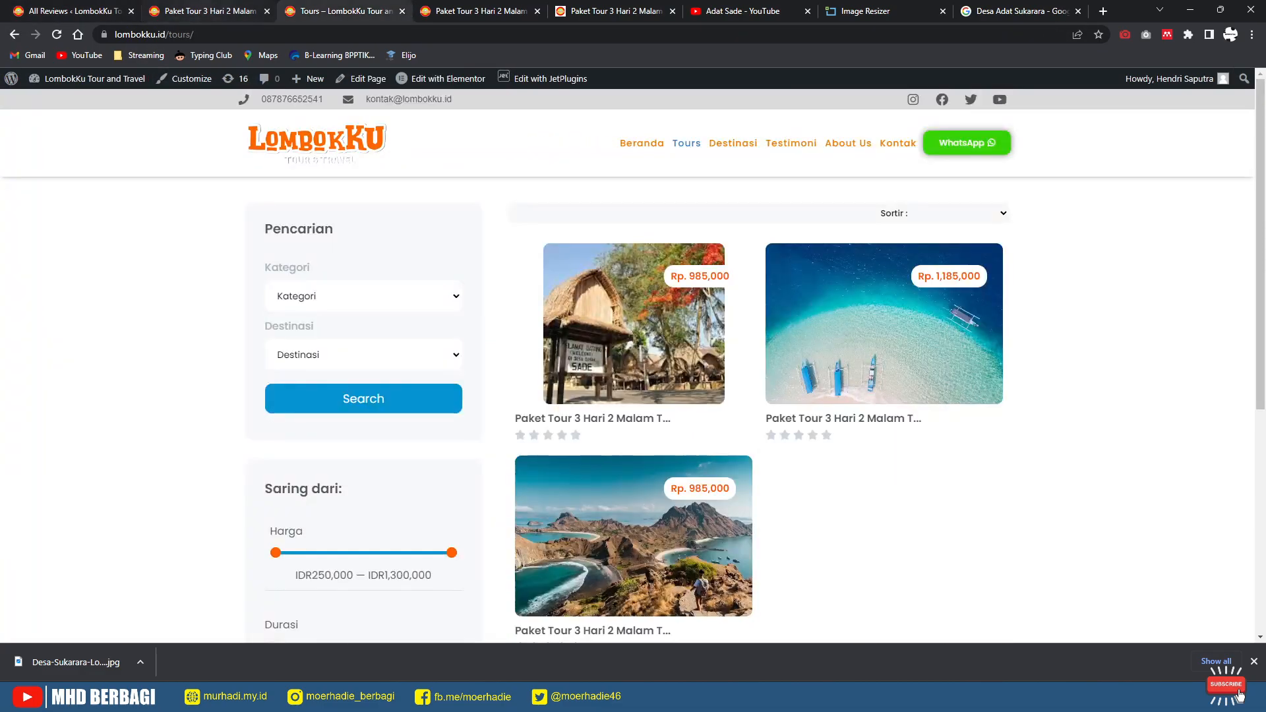
pyautogui.click(205, 11)
pyautogui.click(69, 11)
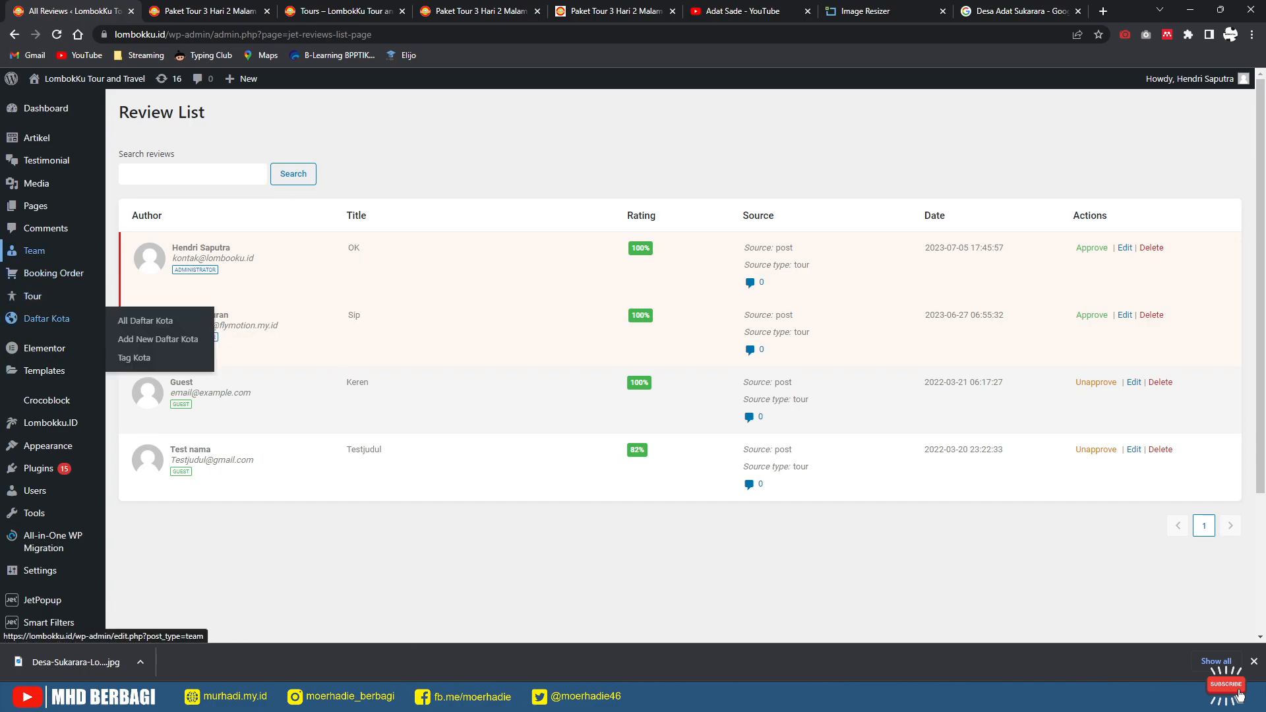
pyautogui.click(131, 298)
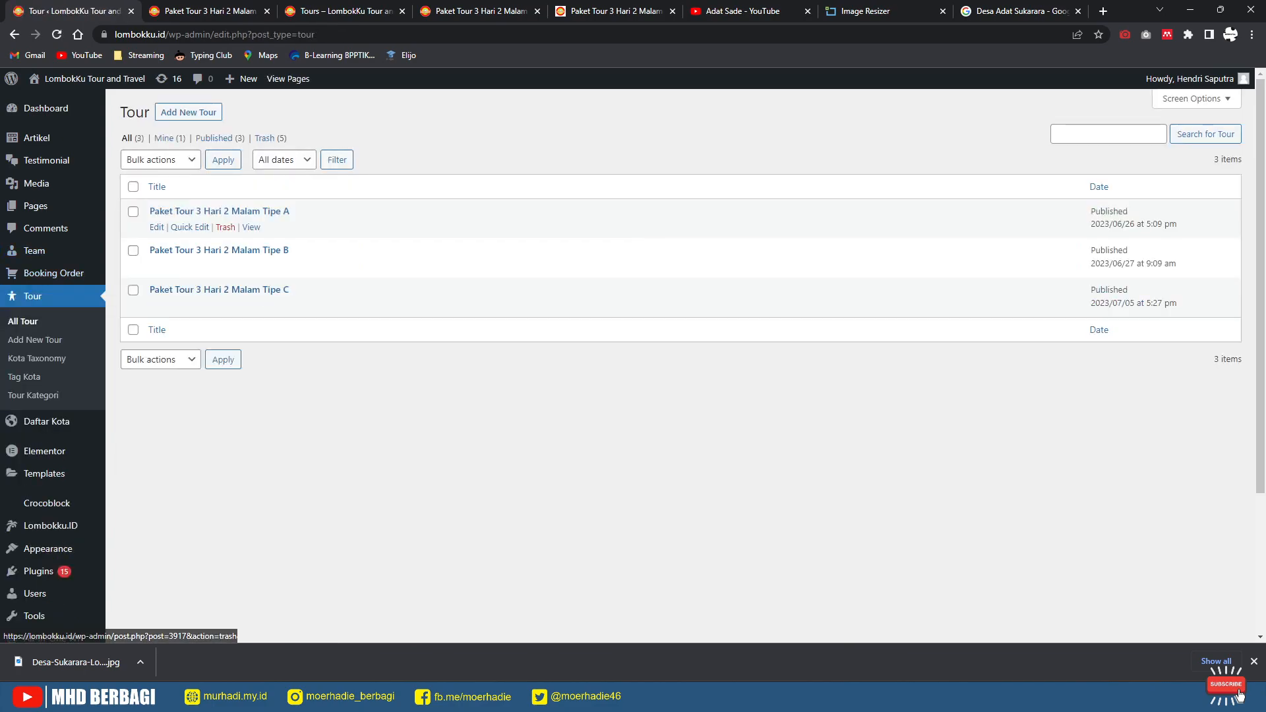
pyautogui.click(157, 306)
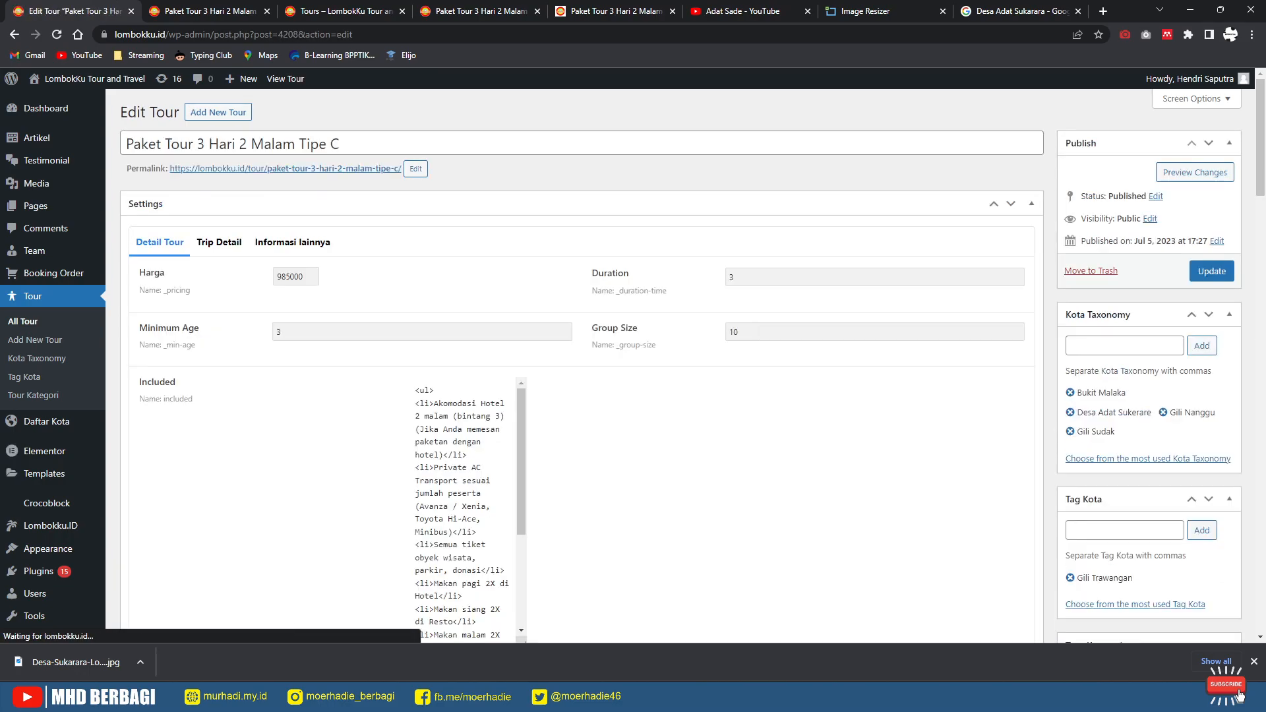
pyautogui.scroll(-20, 574, 363)
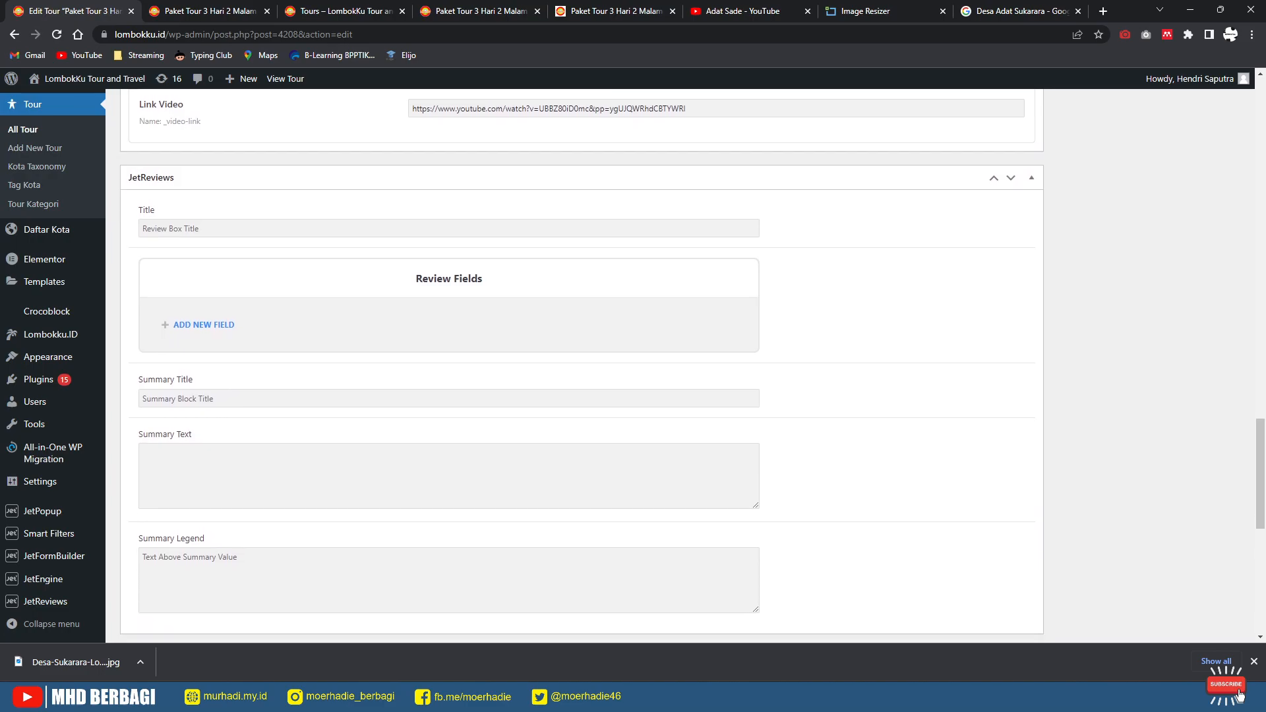
pyautogui.scroll(-6, 574, 363)
pyautogui.scroll(5, 574, 363)
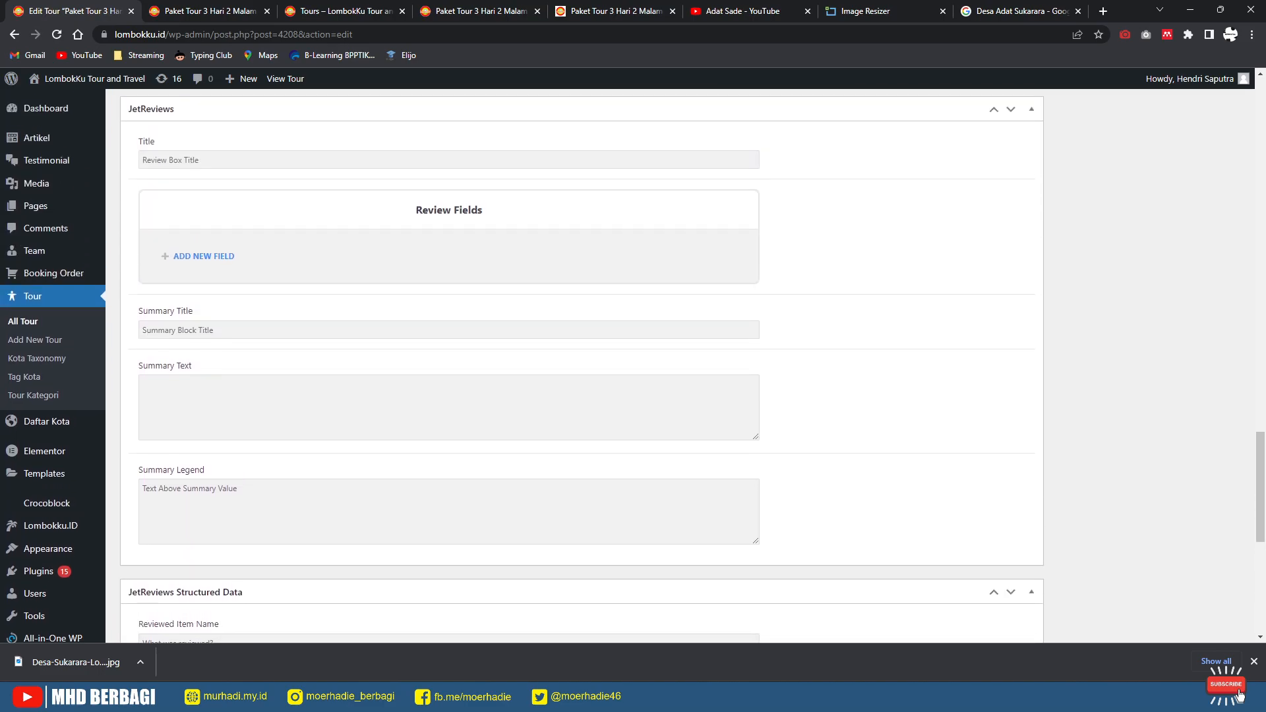
pyautogui.scroll(2, 574, 363)
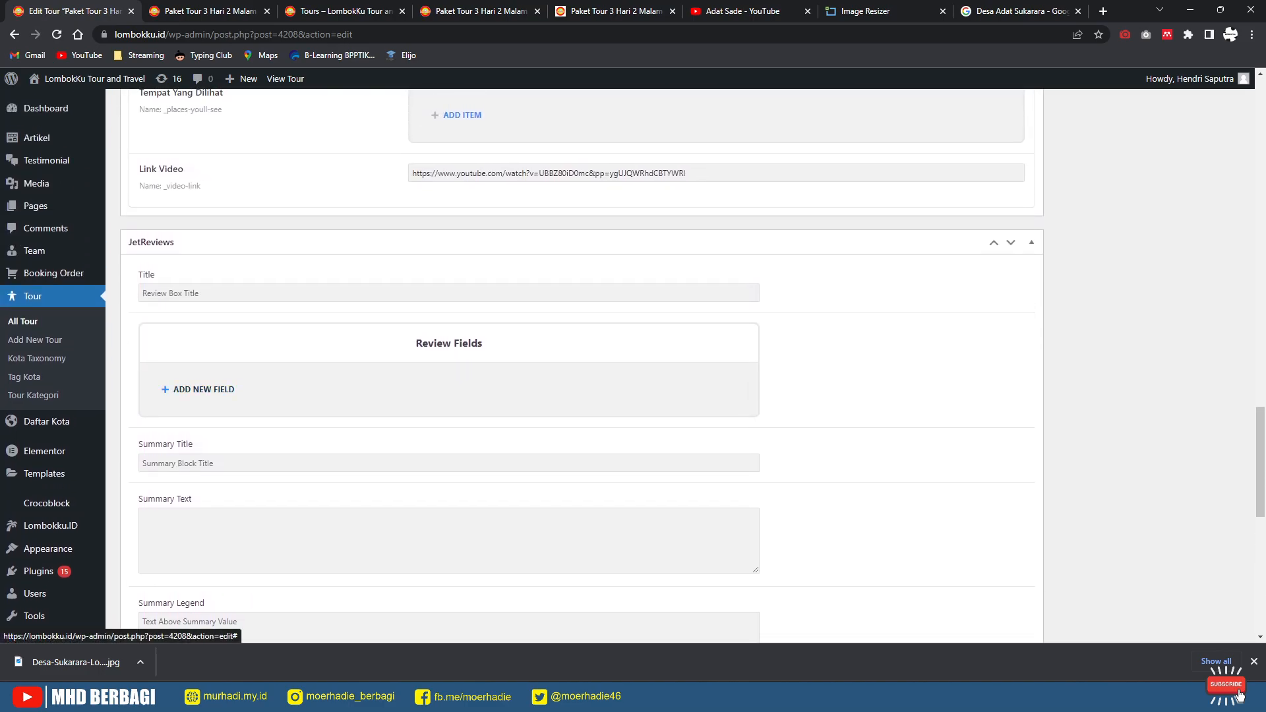
pyautogui.scroll(-9, 574, 363)
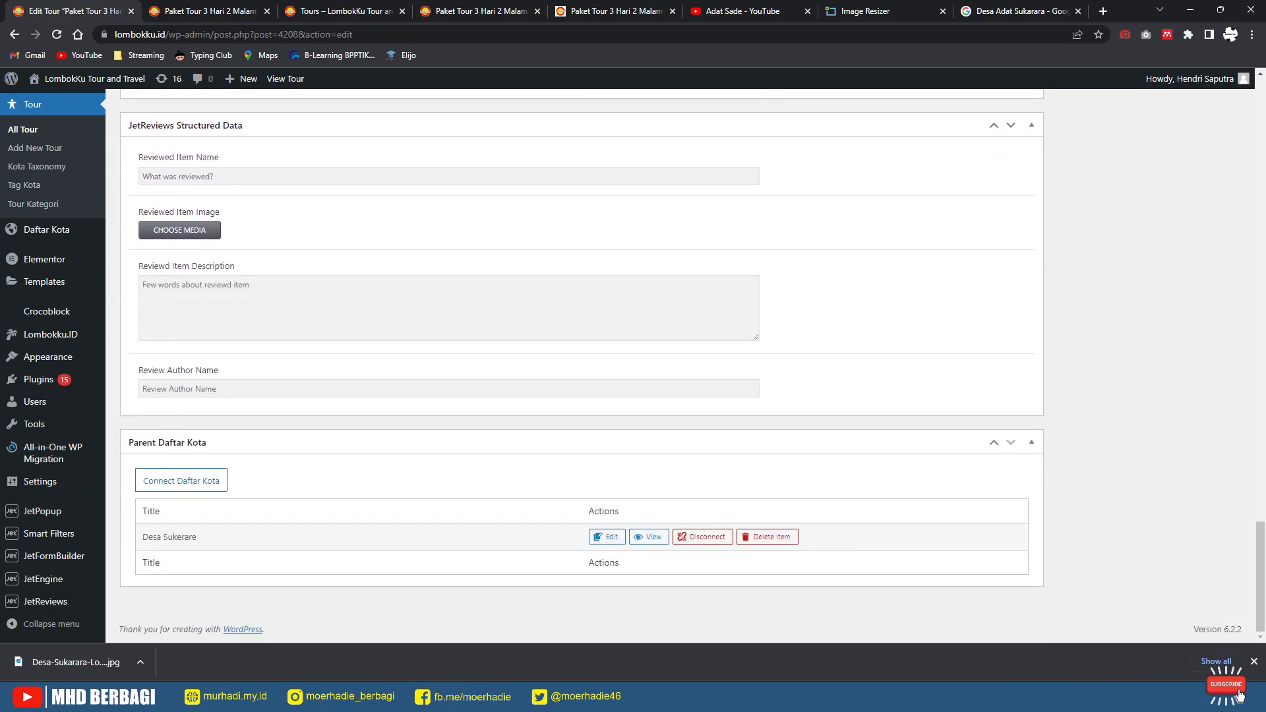
pyautogui.scroll(20, 573, 363)
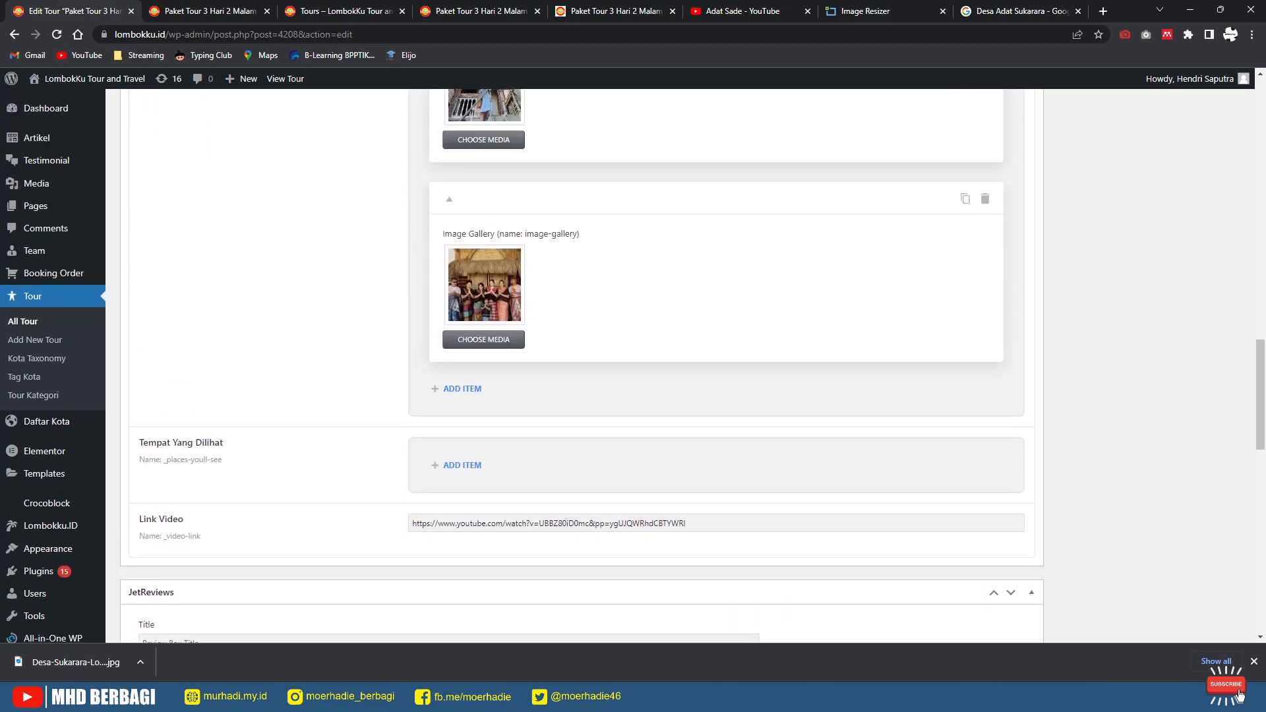
pyautogui.scroll(3, 574, 363)
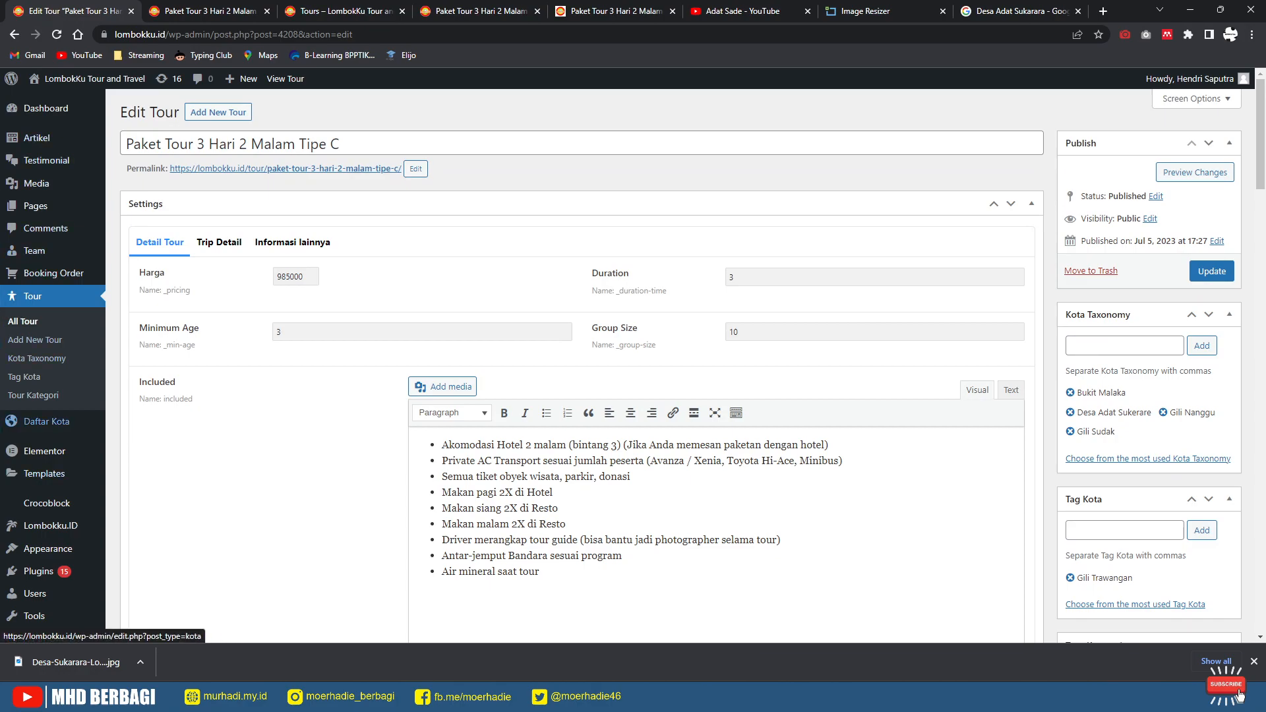
pyautogui.click(23, 322)
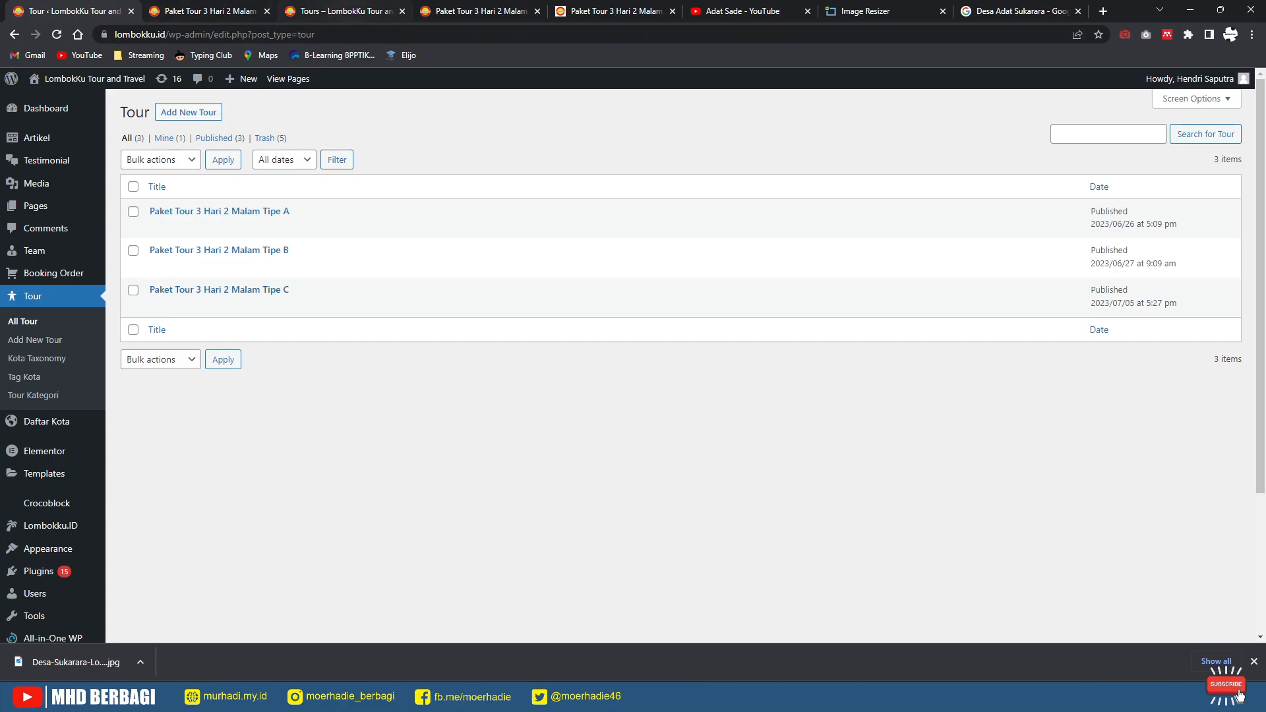
pyautogui.click(345, 11)
pyautogui.scroll(-2, 633, 396)
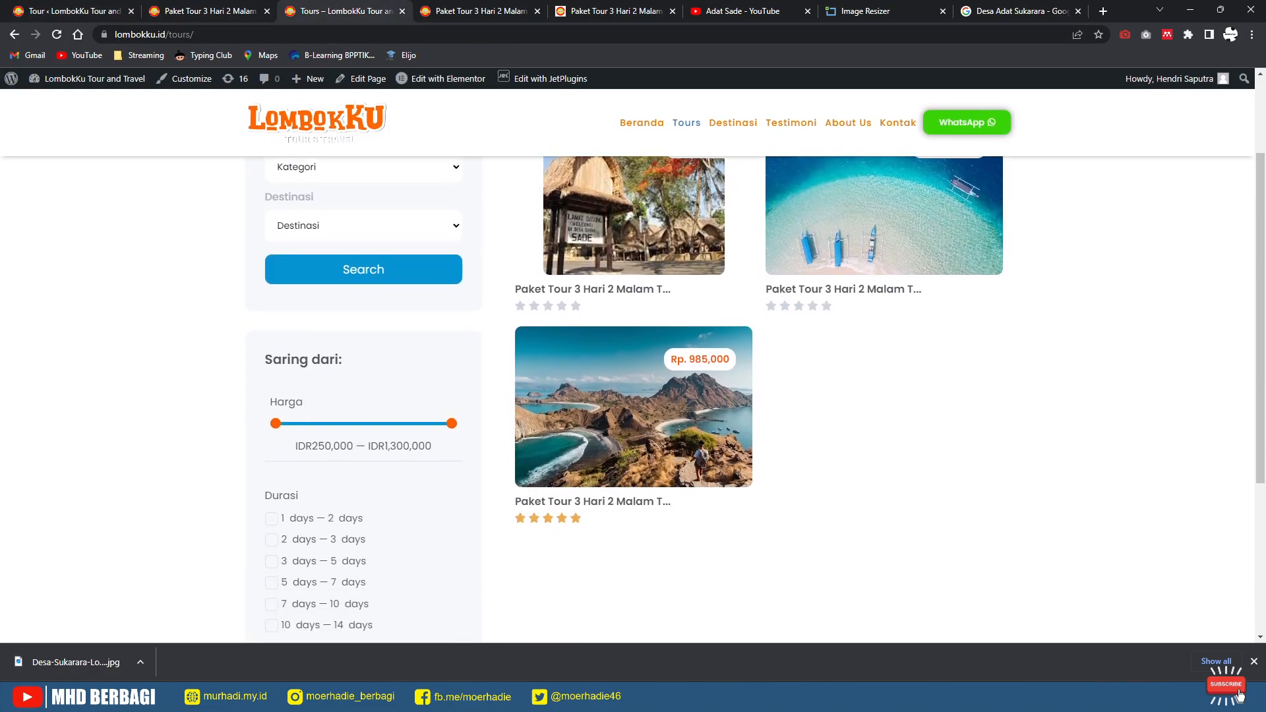
pyautogui.click(592, 500)
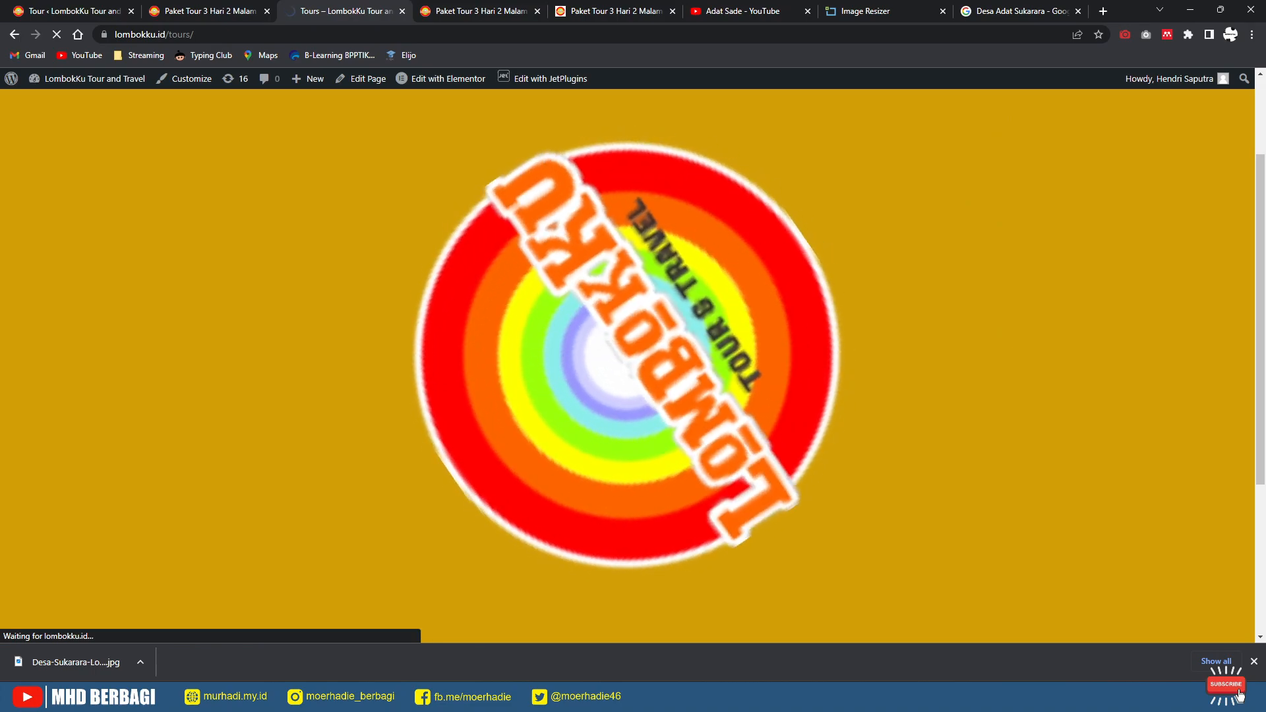
pyautogui.scroll(-15, 627, 363)
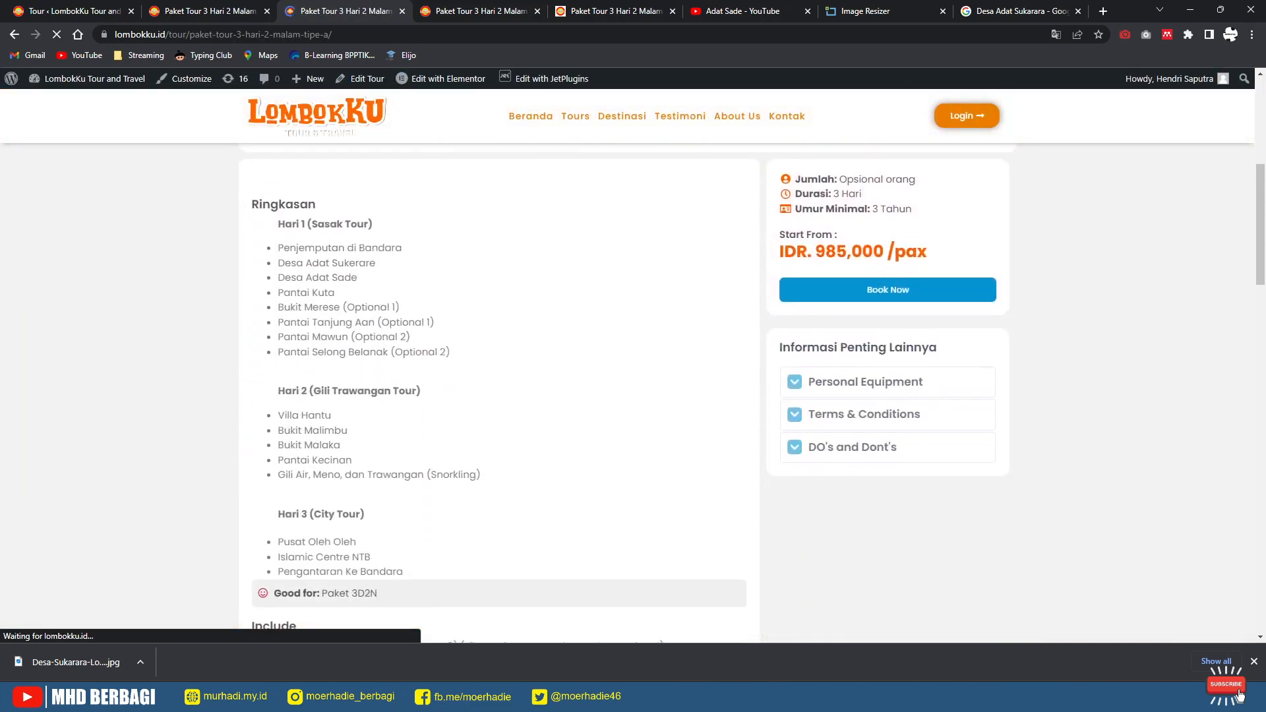
pyautogui.scroll(-8, 627, 396)
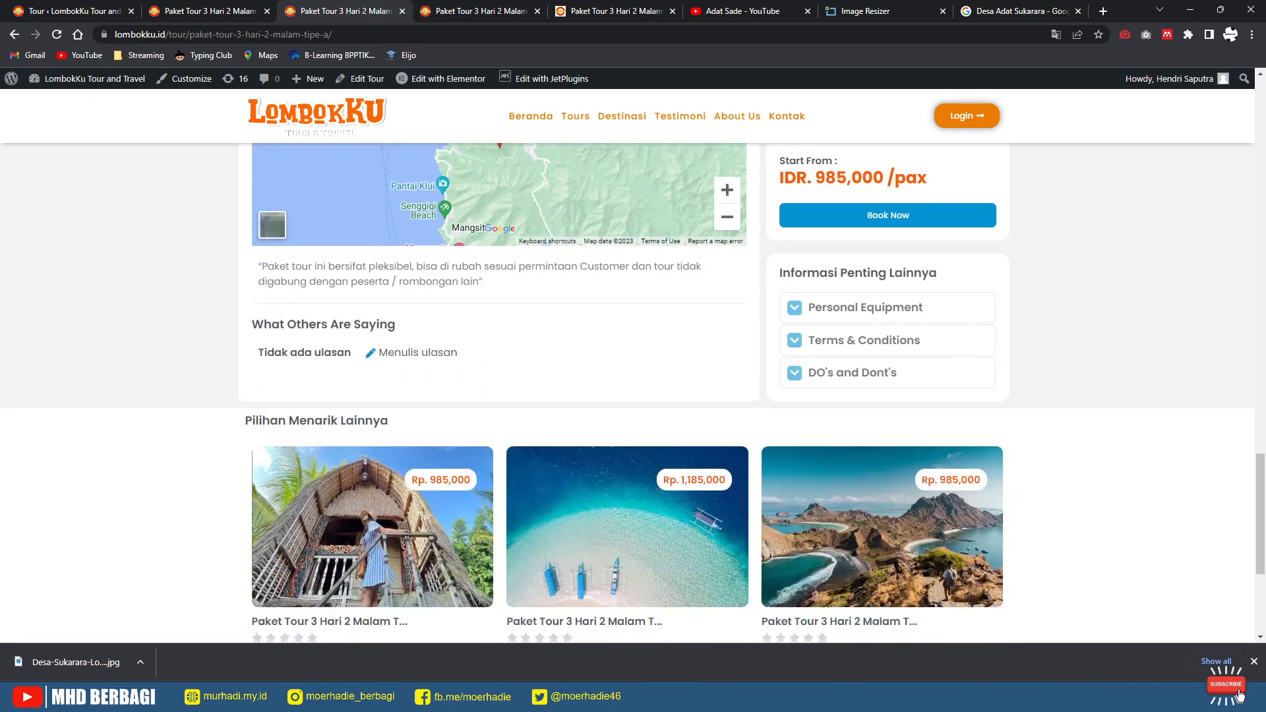
pyautogui.scroll(4, 626, 395)
pyautogui.scroll(-2, 626, 396)
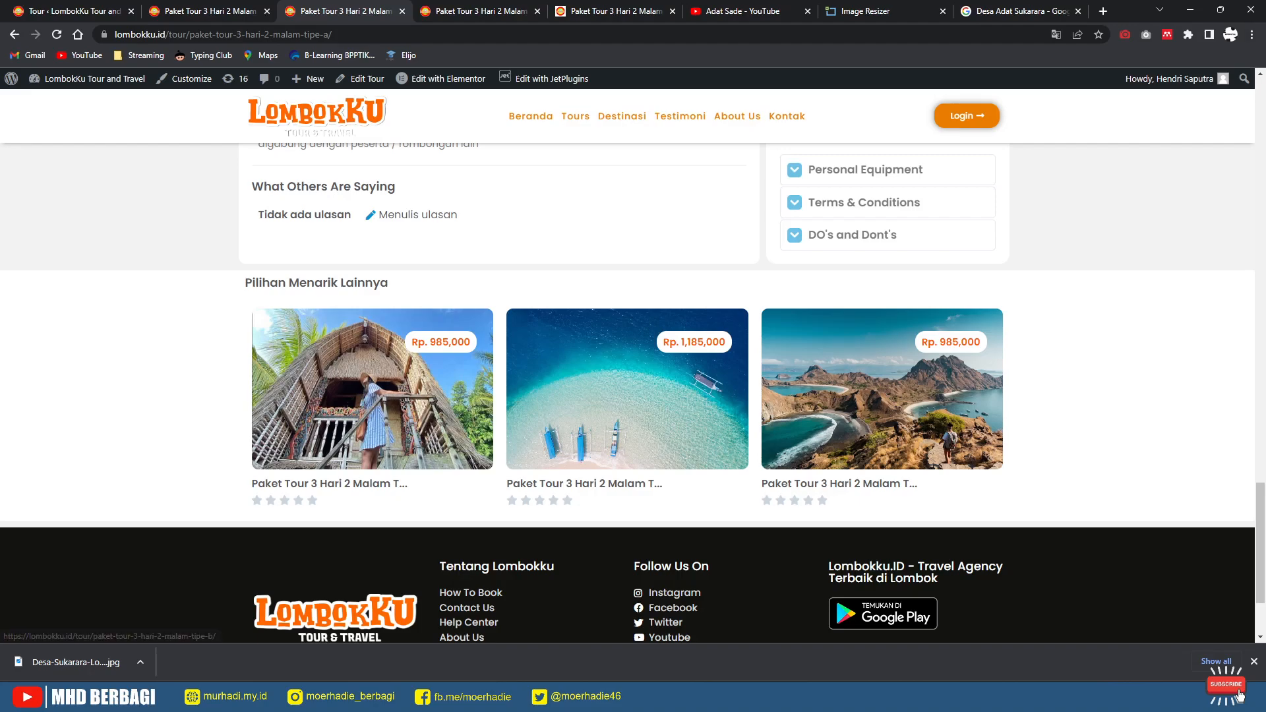
pyautogui.scroll(10, 627, 396)
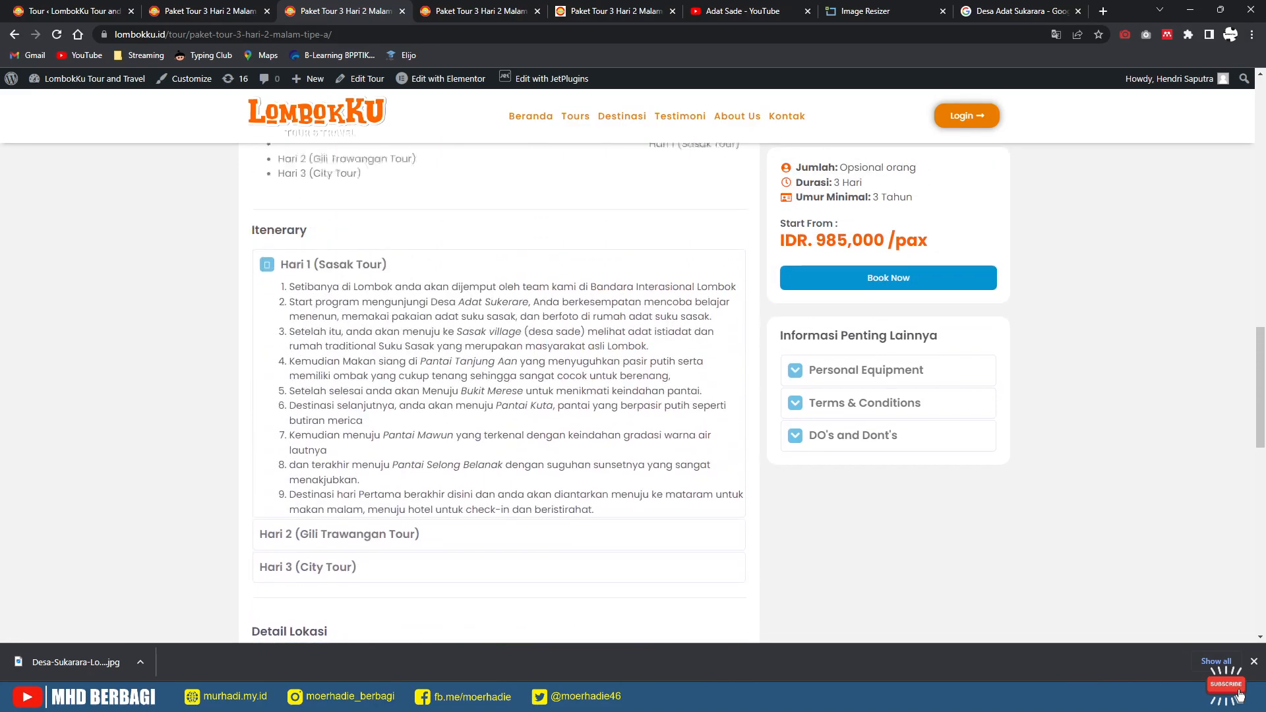
pyautogui.scroll(6, 626, 396)
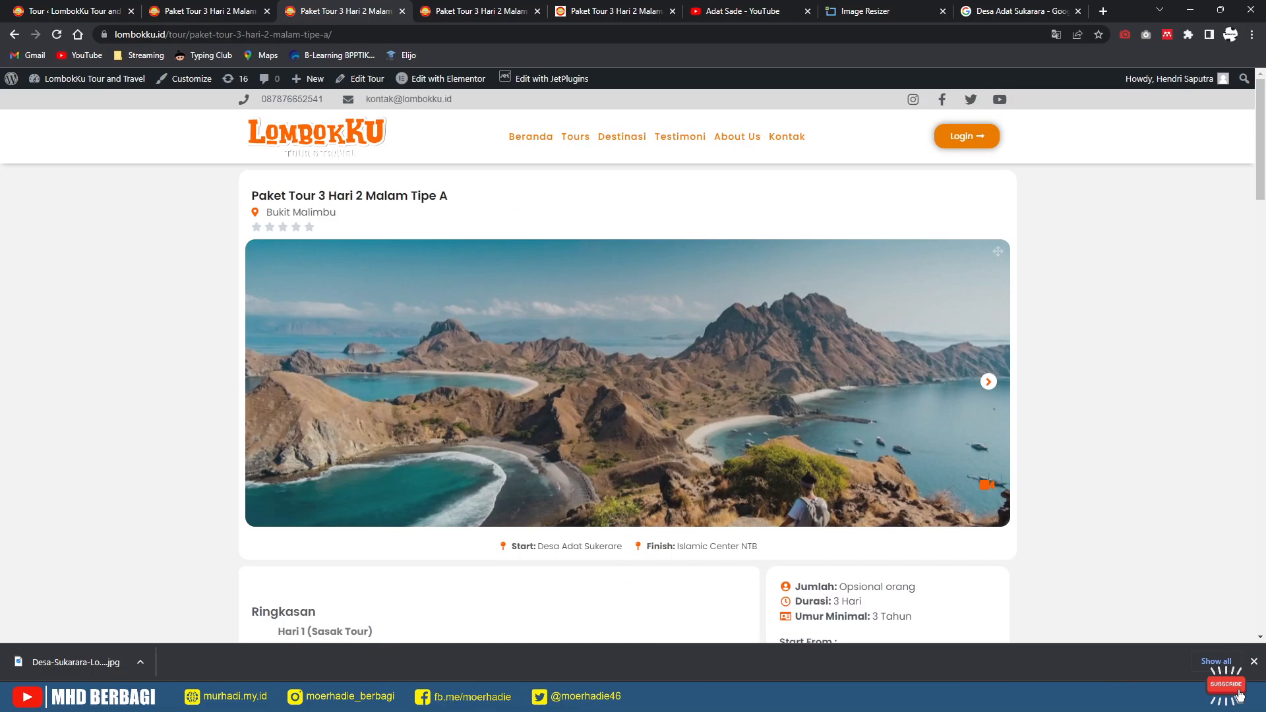
pyautogui.click(15, 34)
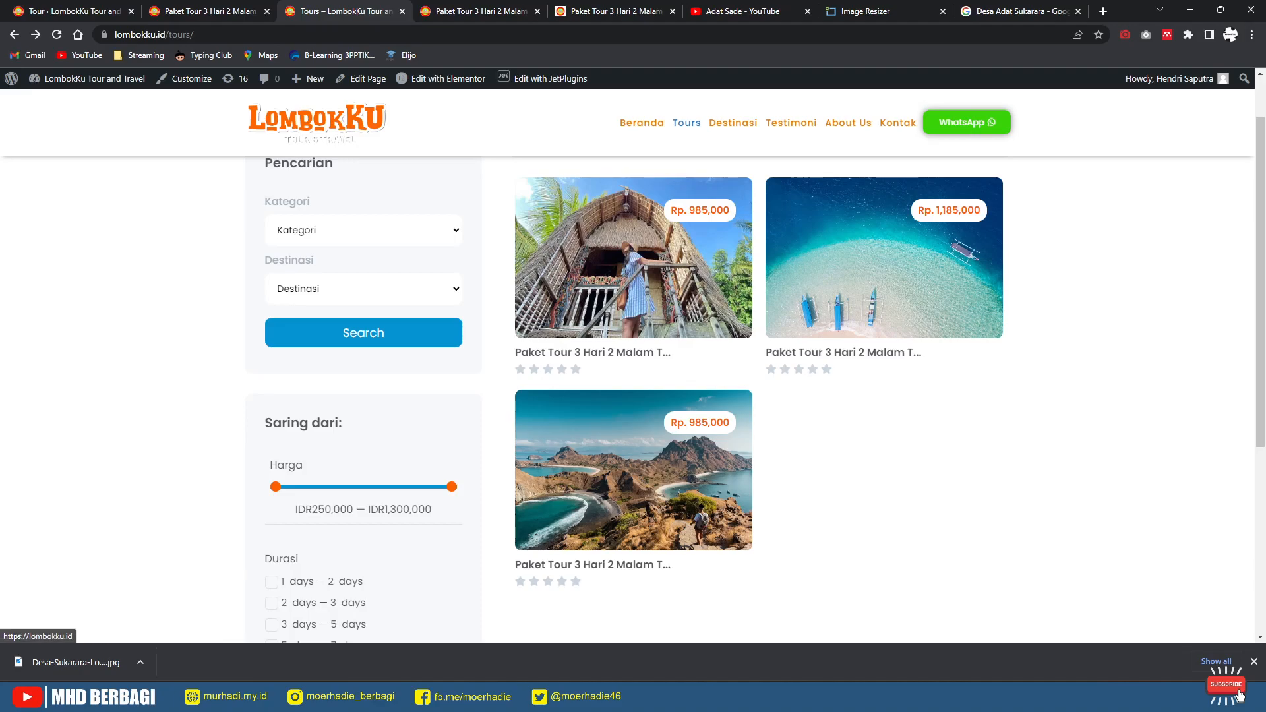
pyautogui.click(642, 123)
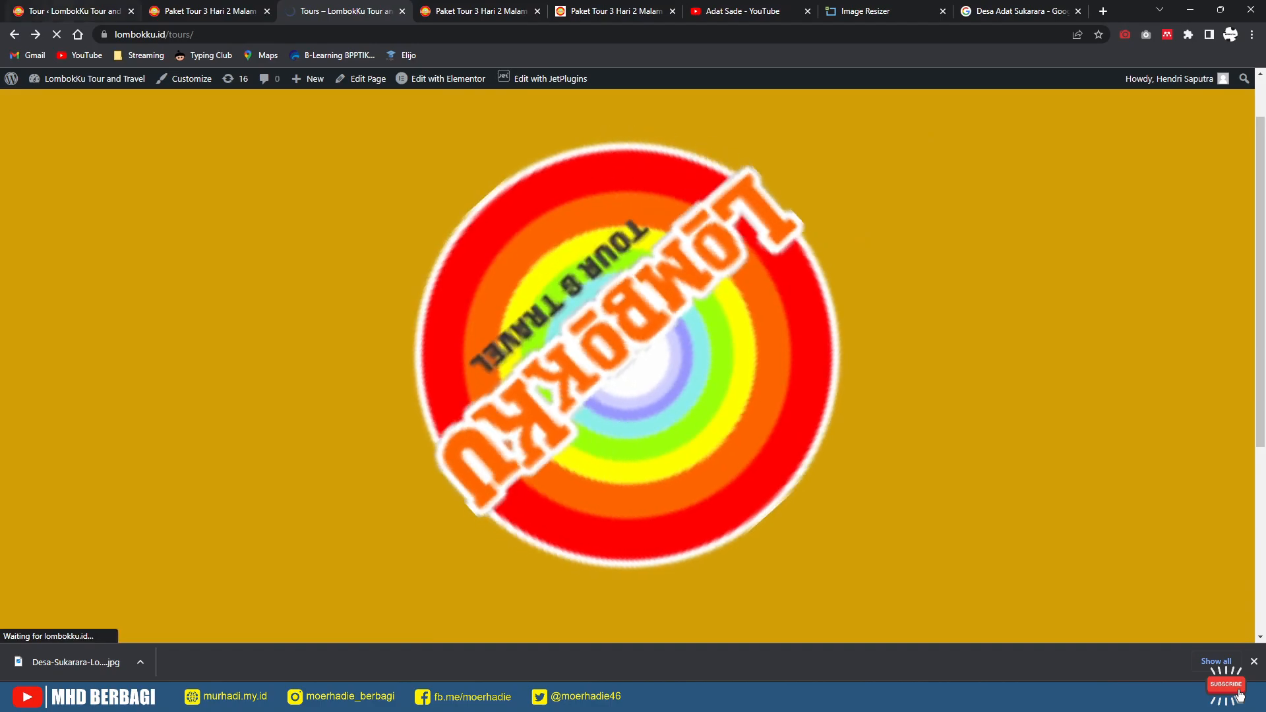
pyautogui.click(73, 11)
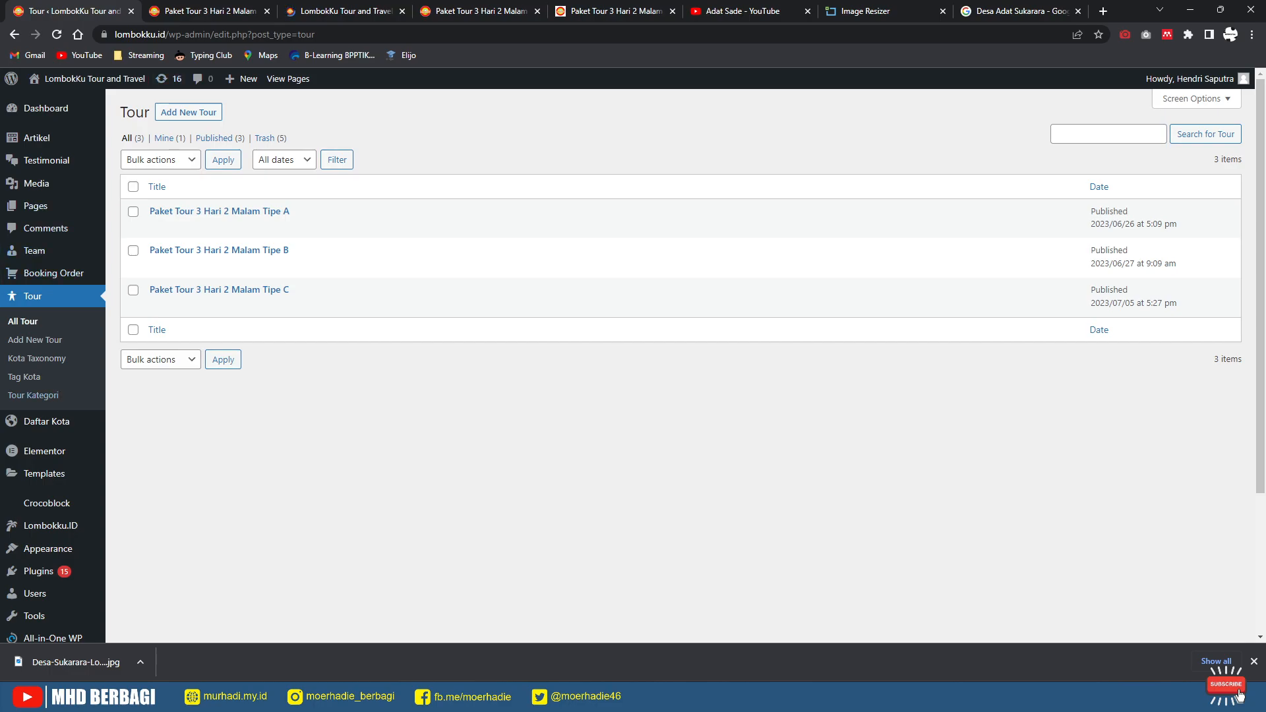
# Step: Dismiss the home page promo popup and open the Tipe C tour's booking form
pyautogui.click(337, 12)
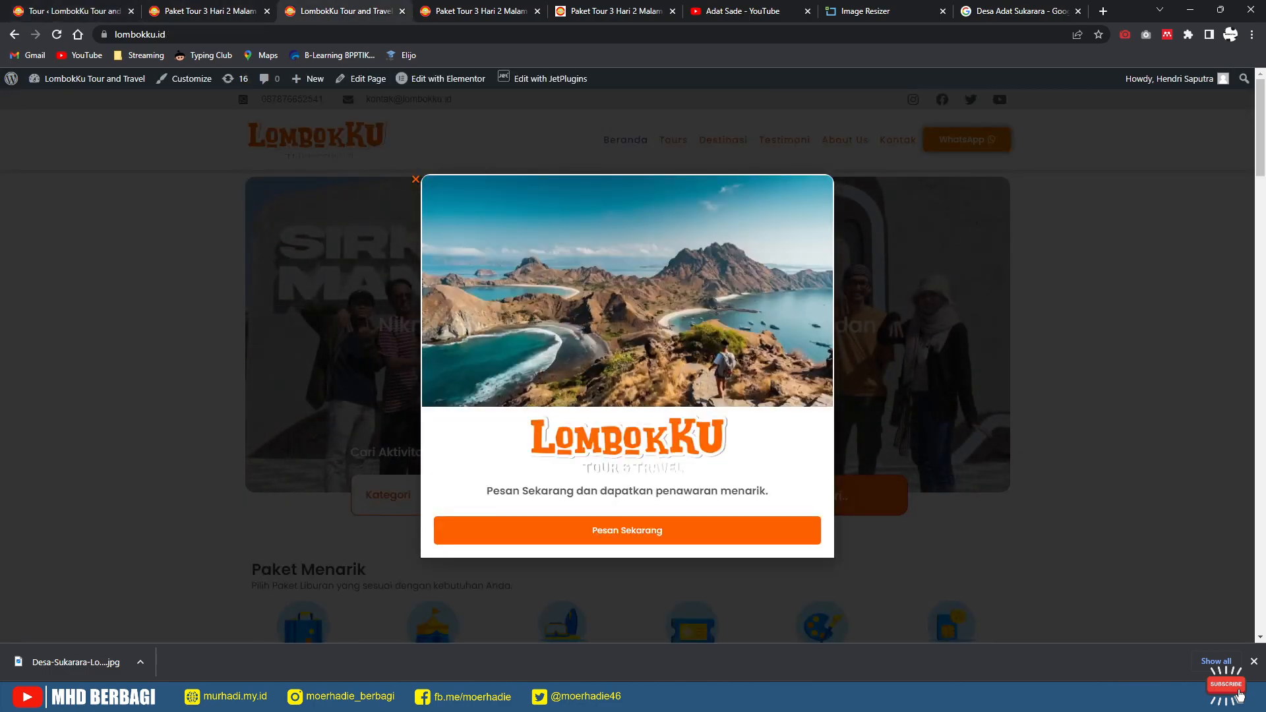
pyautogui.click(416, 179)
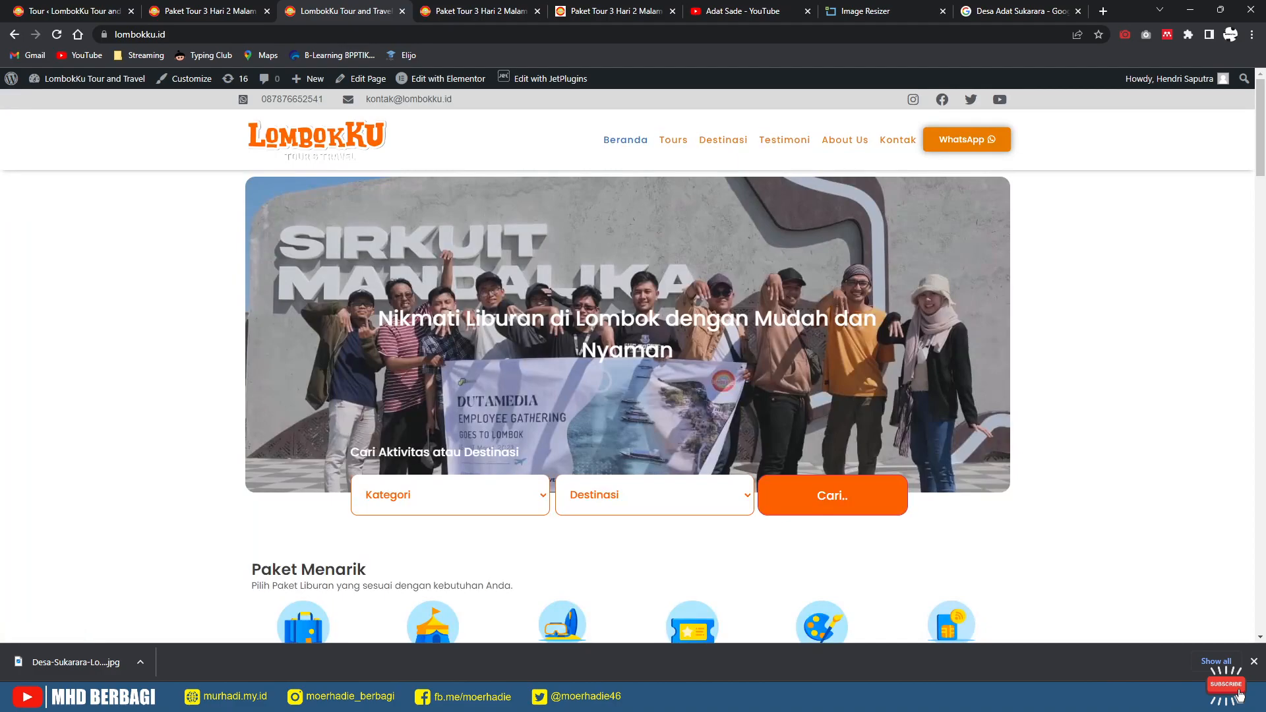
pyautogui.hotkey('ctrl', 'shift', 'Tab')
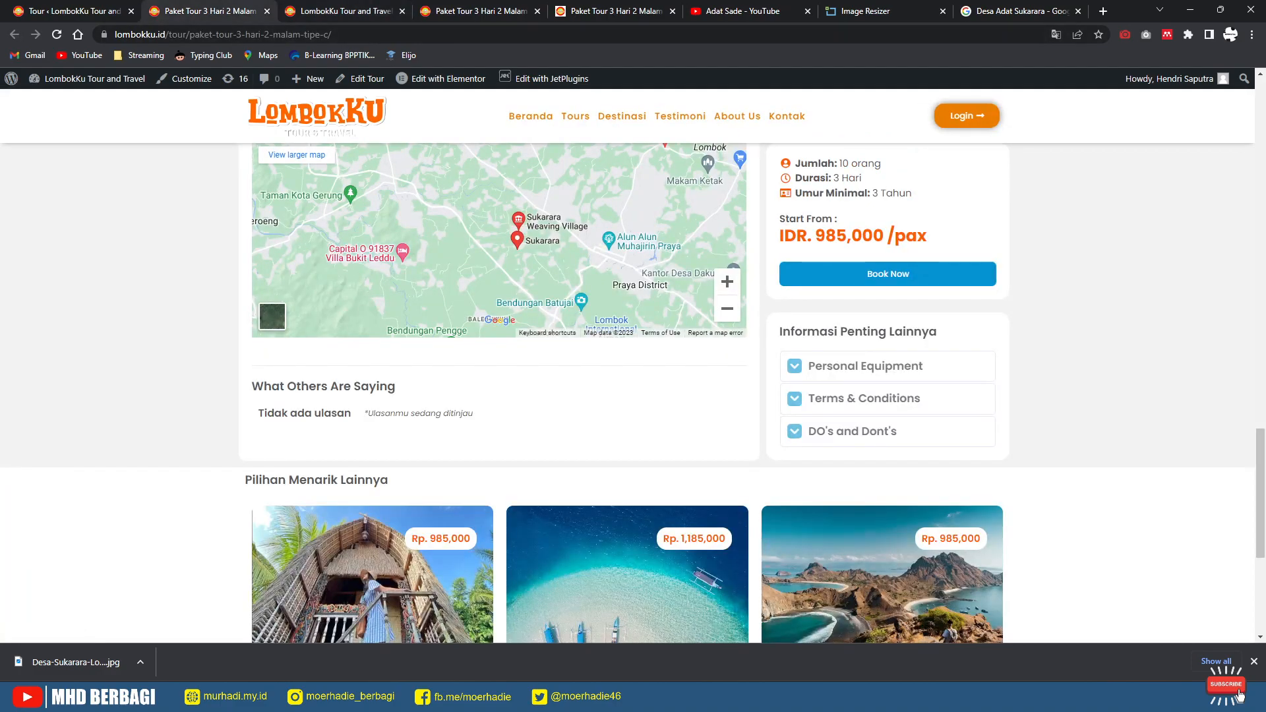
pyautogui.scroll(20, 501, 395)
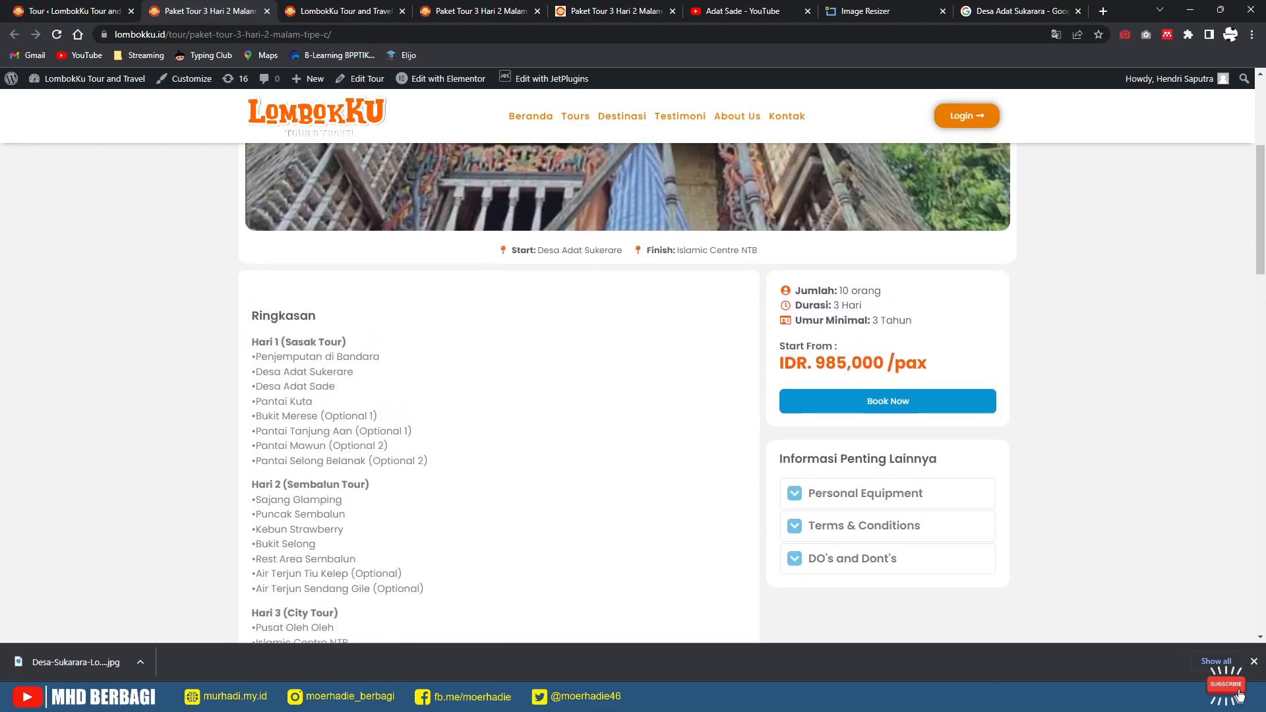
pyautogui.scroll(5, 627, 395)
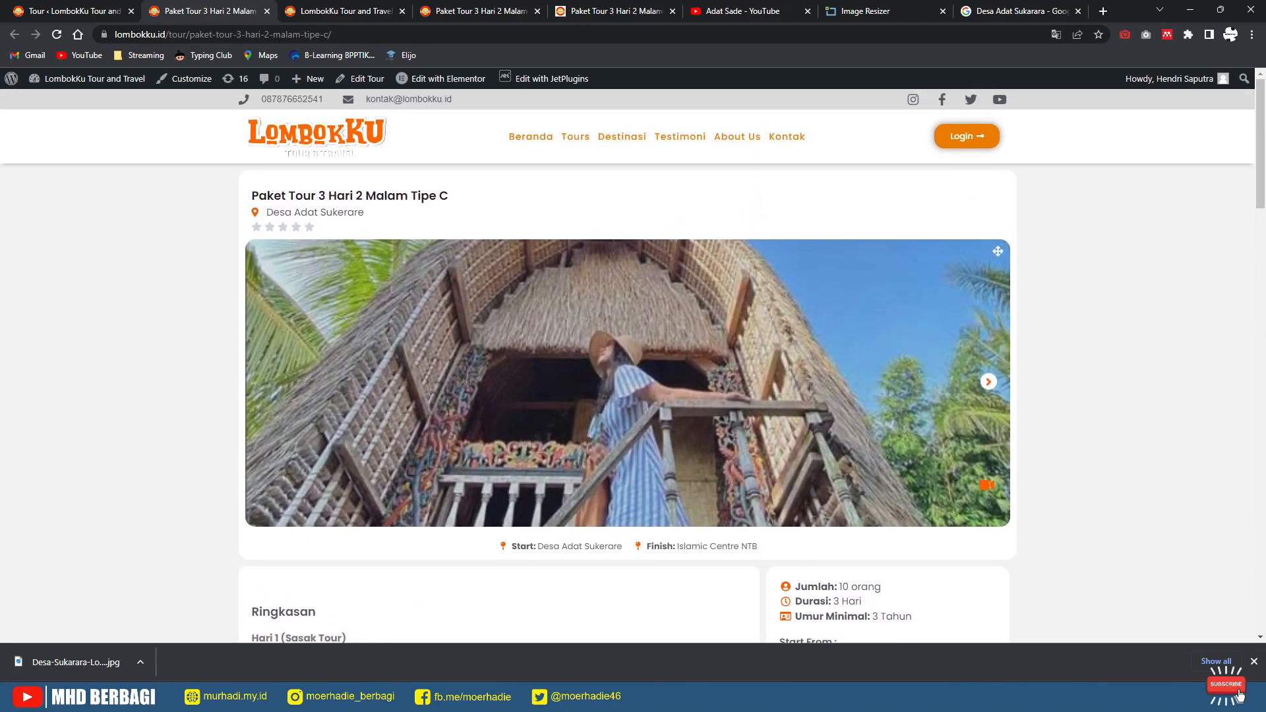
pyautogui.scroll(-5, 627, 396)
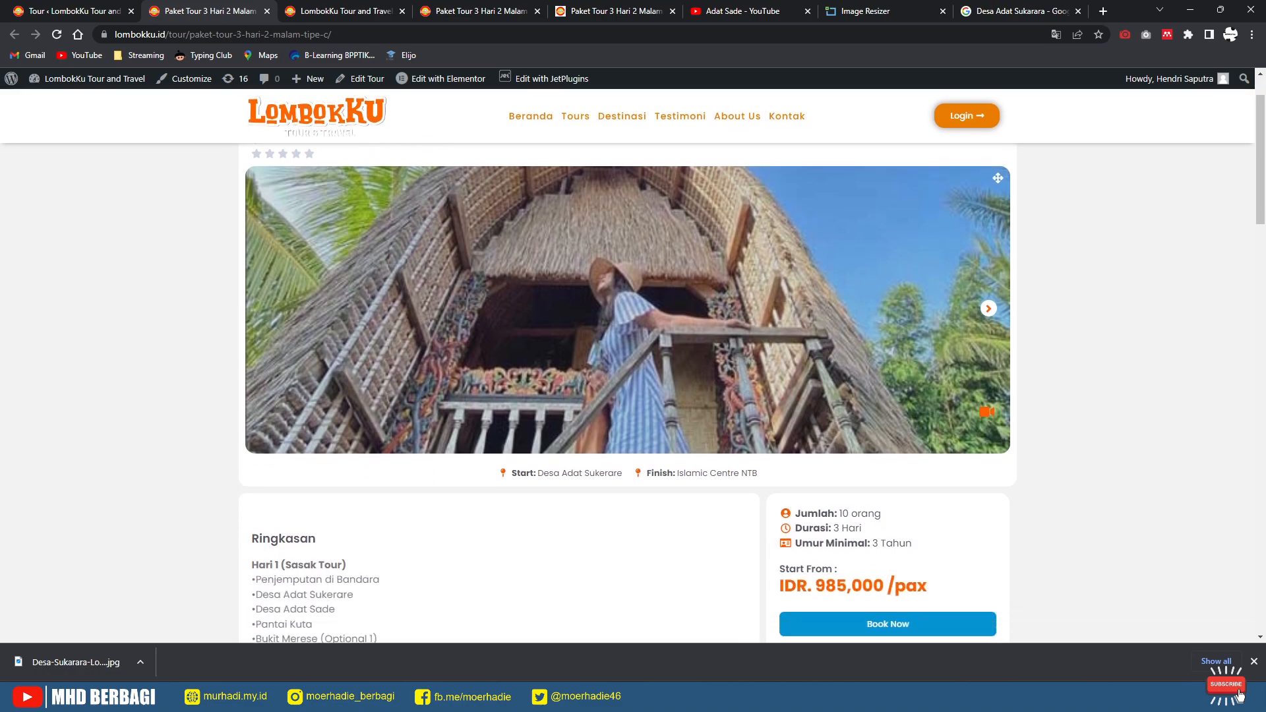
pyautogui.click(888, 303)
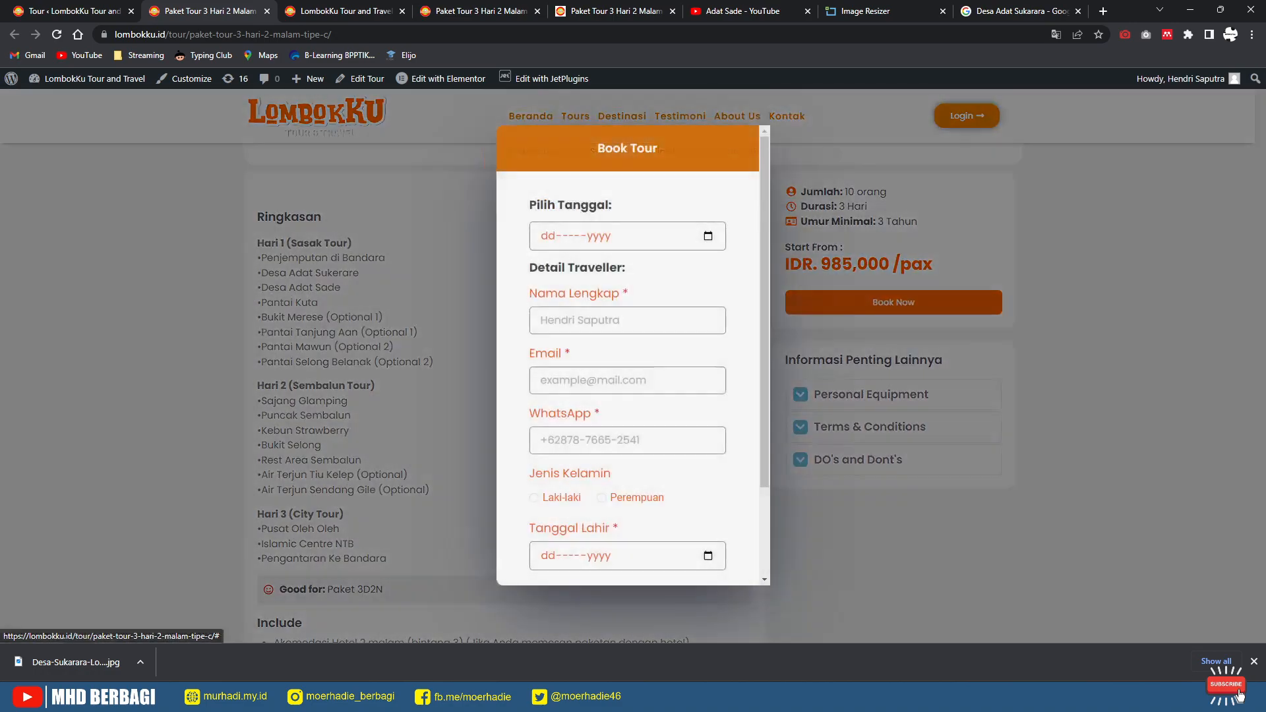
# Step: Fill the booking: tour date 05-Jul-2023, traveller contact details, Laki-laki, birth date 04-Jul-2023
pyautogui.click(708, 236)
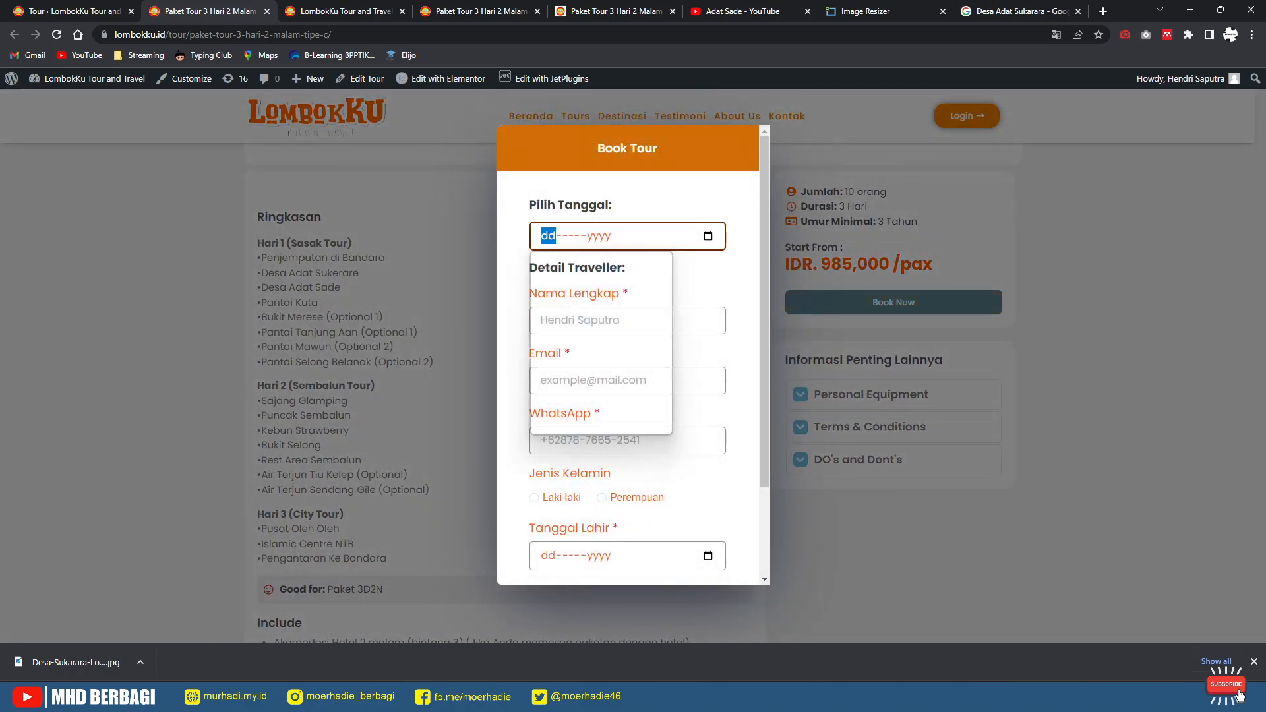
pyautogui.click(601, 327)
pyautogui.click(627, 320)
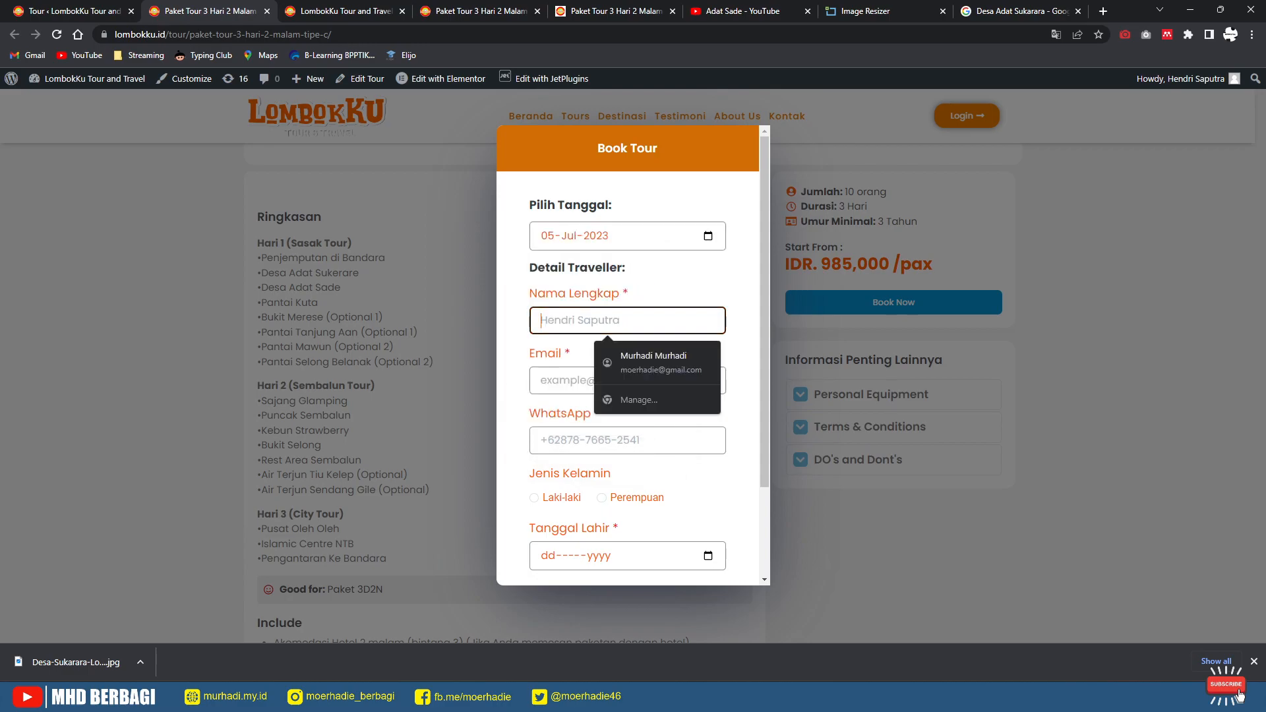
pyautogui.click(660, 361)
pyautogui.click(627, 441)
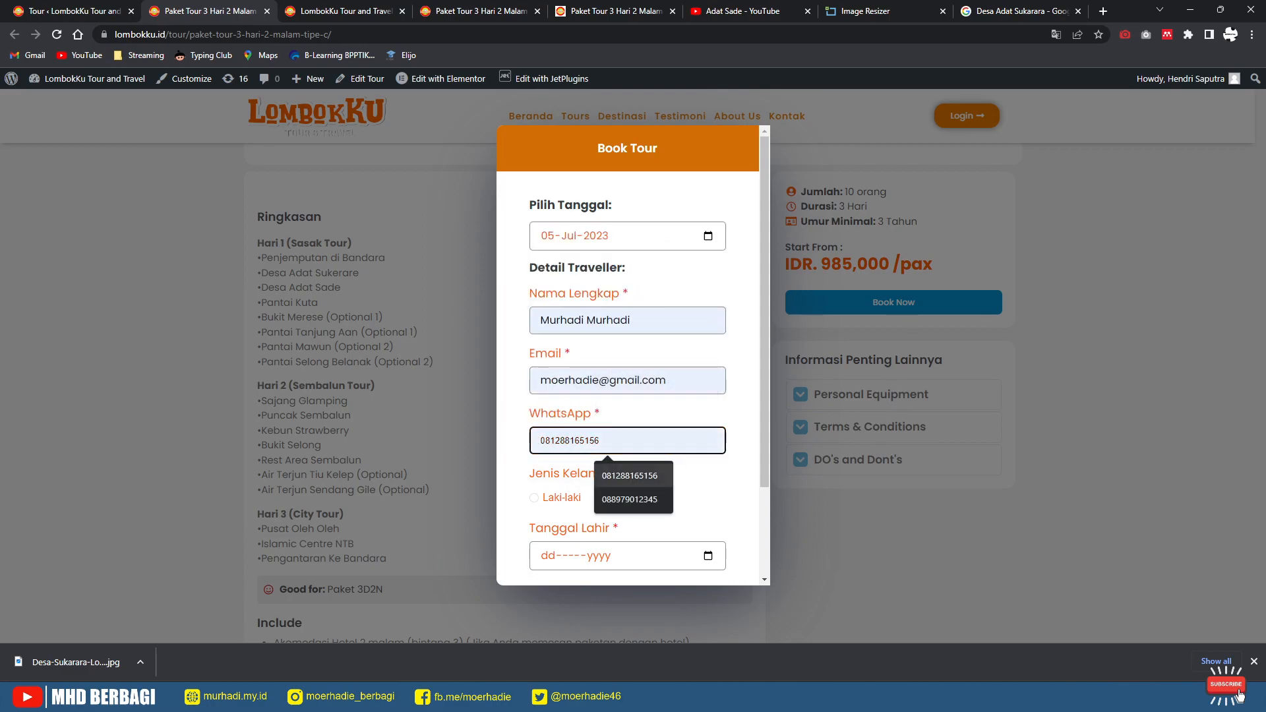
pyautogui.click(630, 500)
pyautogui.click(535, 498)
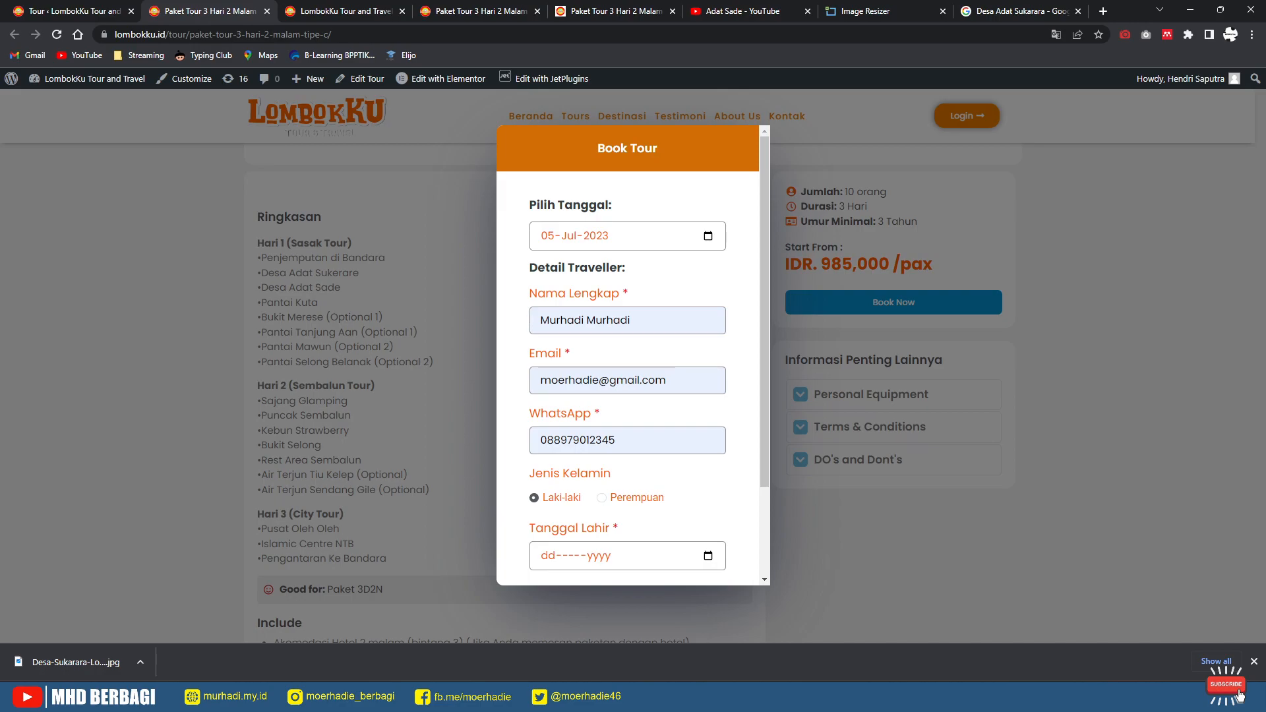
pyautogui.scroll(-3, 593, 502)
pyautogui.click(709, 441)
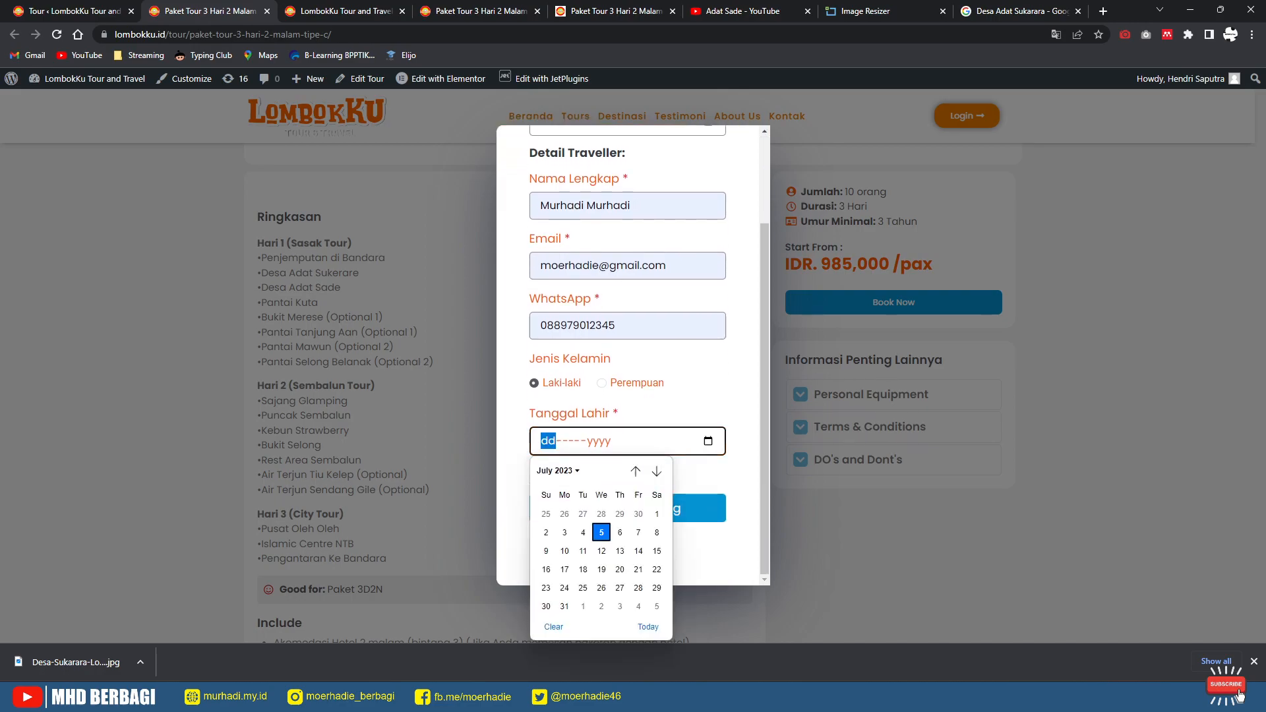
pyautogui.click(584, 533)
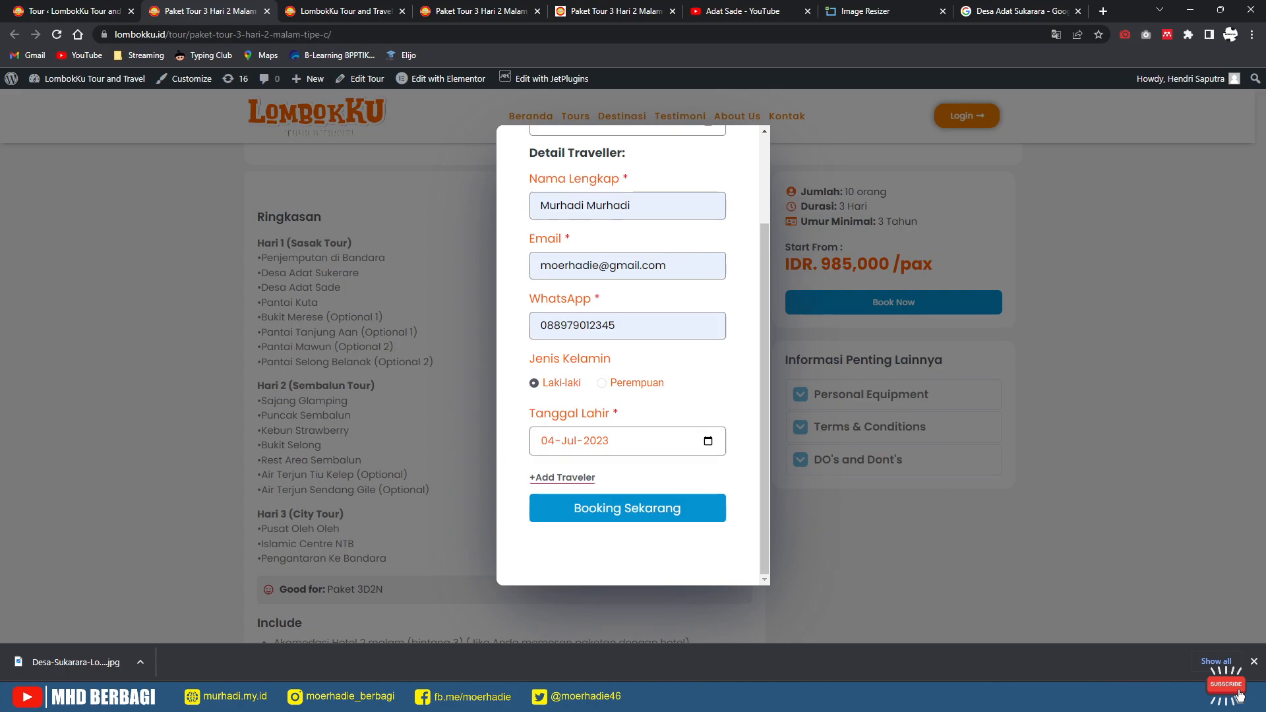
pyautogui.press('Escape')
# Step: Open the Booking Order list from the Dashboard and scroll to the oldest orders
pyautogui.moveTo(87, 79)
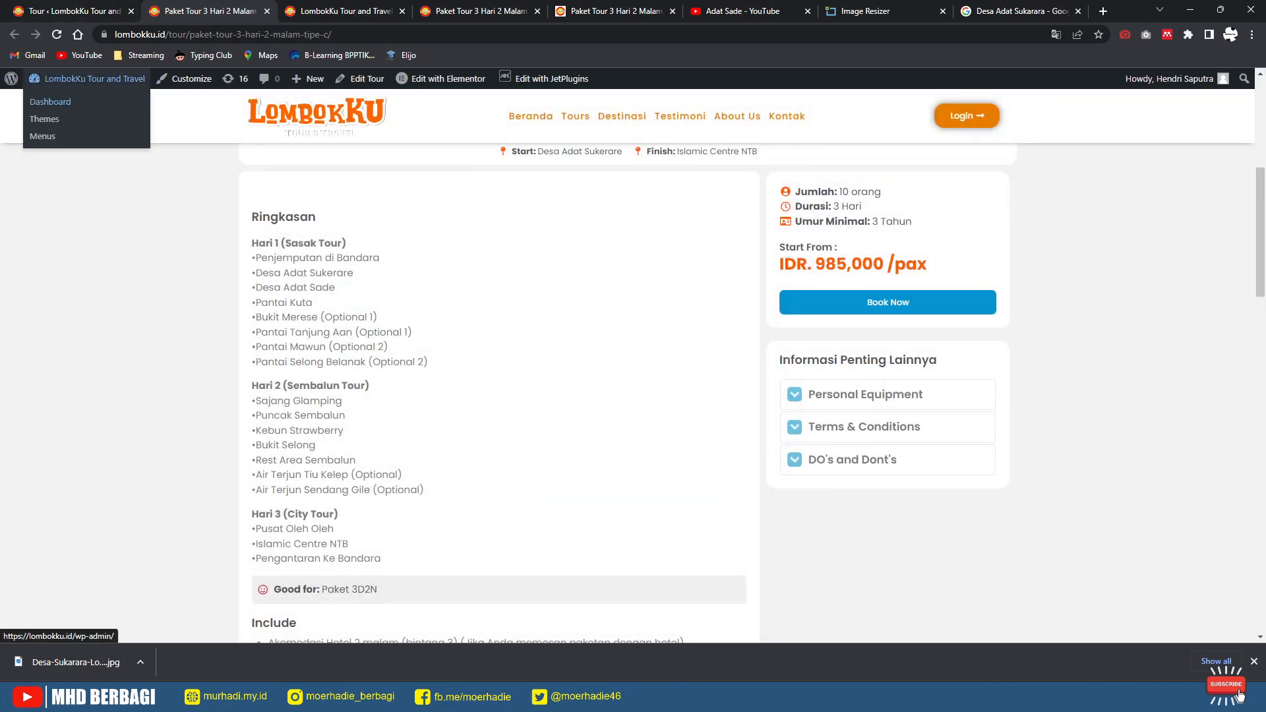
pyautogui.click(50, 101)
pyautogui.moveTo(54, 321)
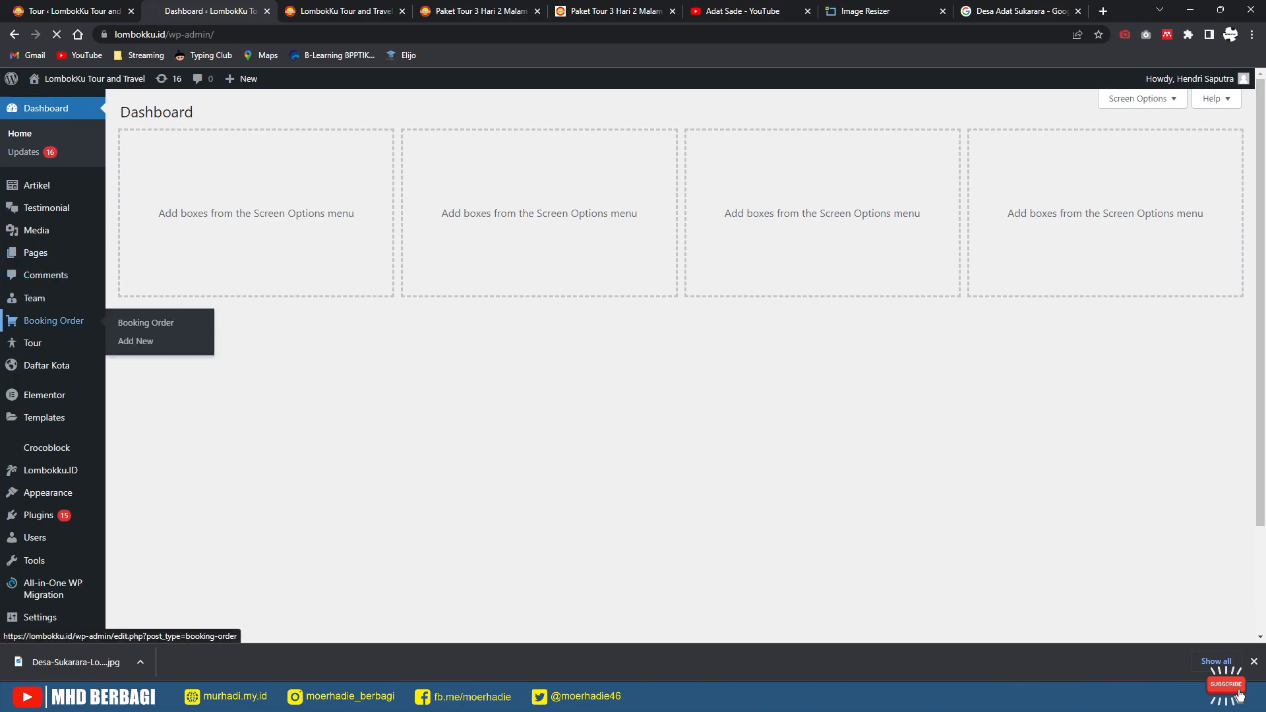
pyautogui.click(146, 323)
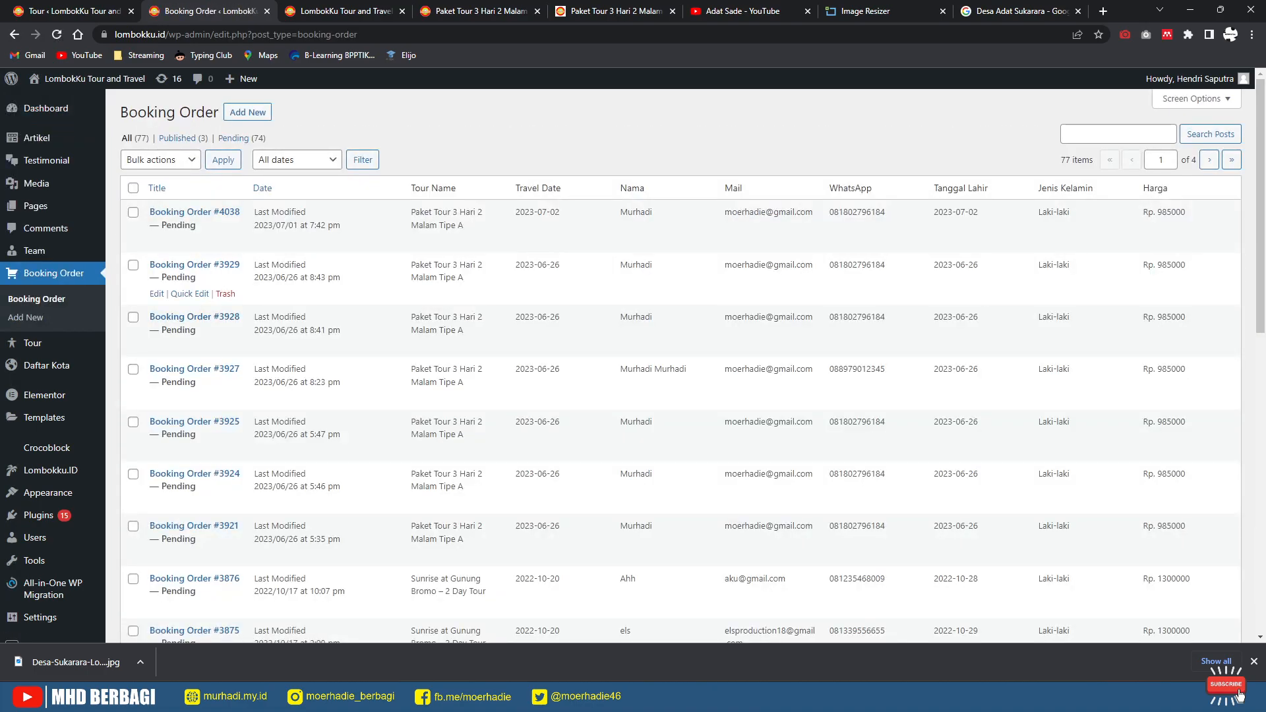
pyautogui.scroll(-6, 679, 367)
pyautogui.scroll(-4, 680, 366)
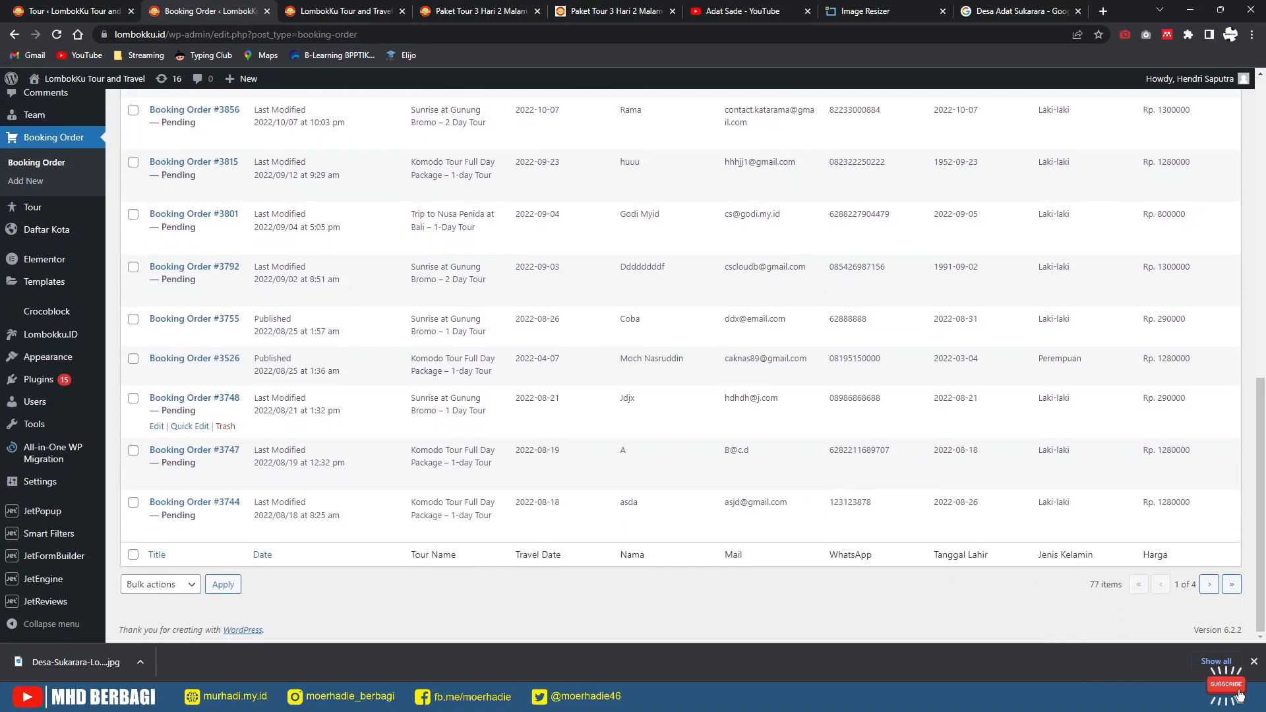
pyautogui.scroll(10, 679, 367)
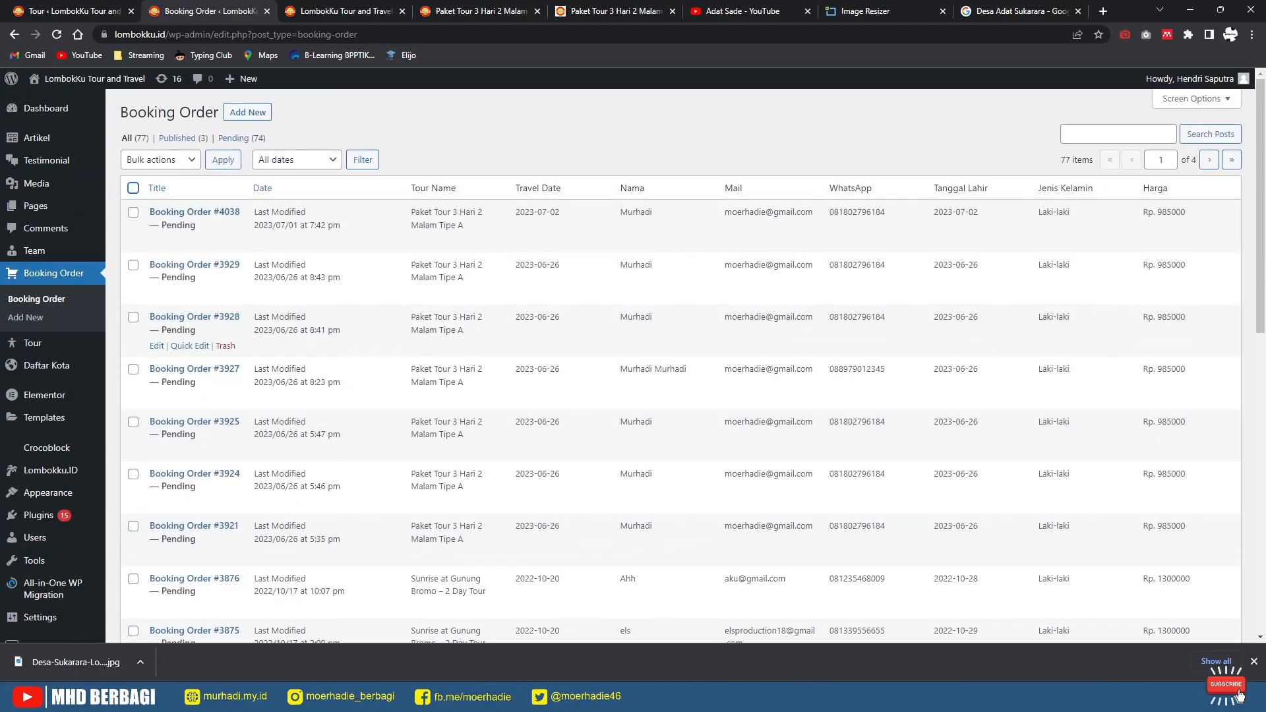
pyautogui.scroll(-5, 680, 310)
pyautogui.scroll(-1, 680, 528)
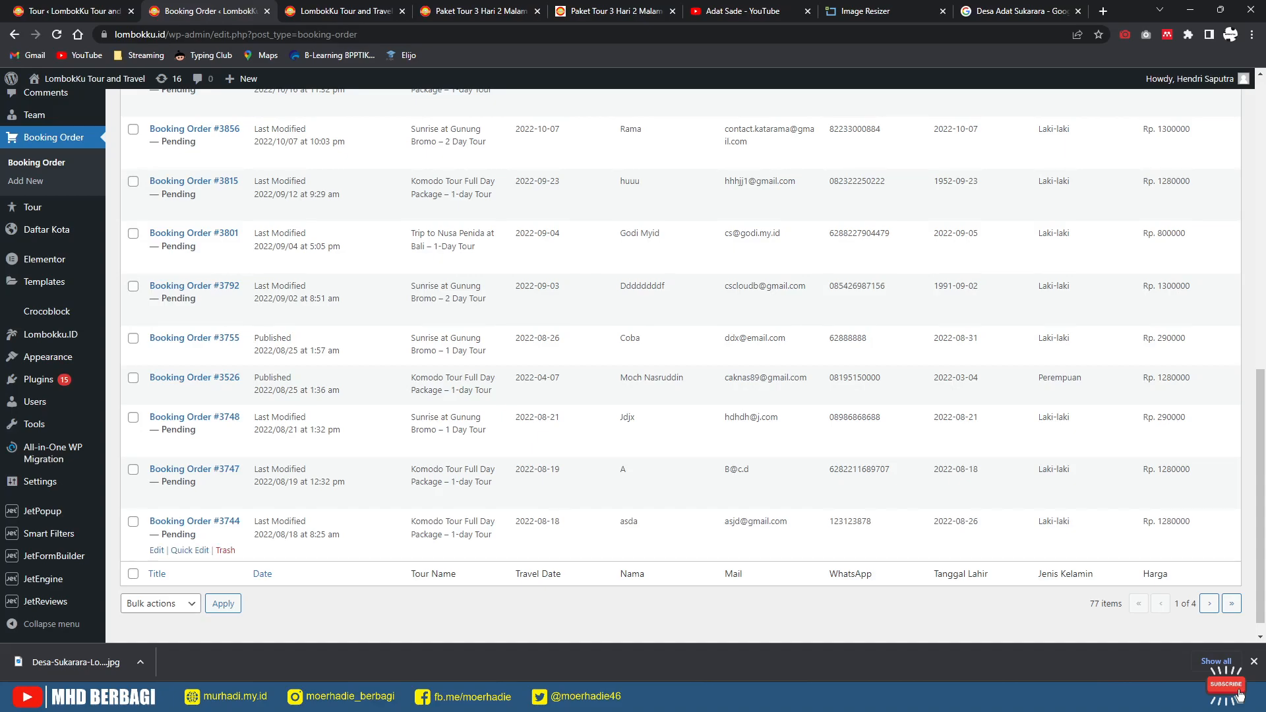
# Step: Tick the old test booking orders, up to the last 2022 Bromo booking
pyautogui.click(133, 522)
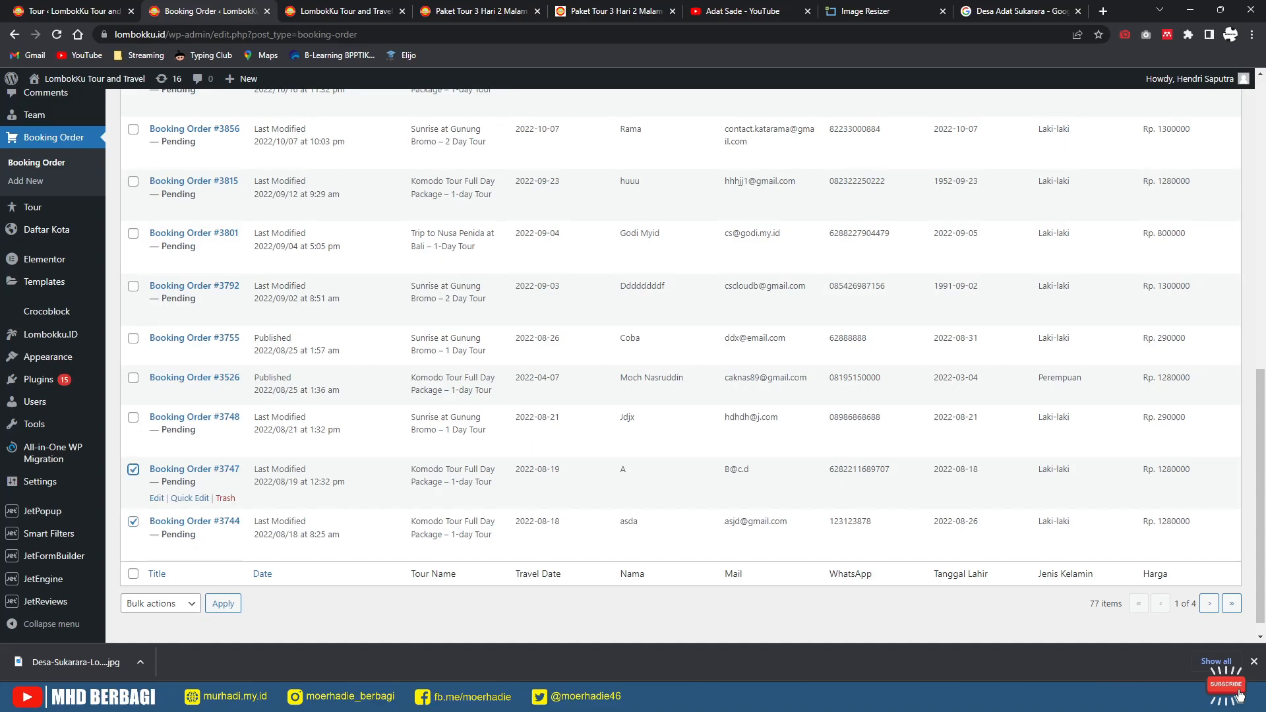
pyautogui.click(133, 418)
pyautogui.click(133, 378)
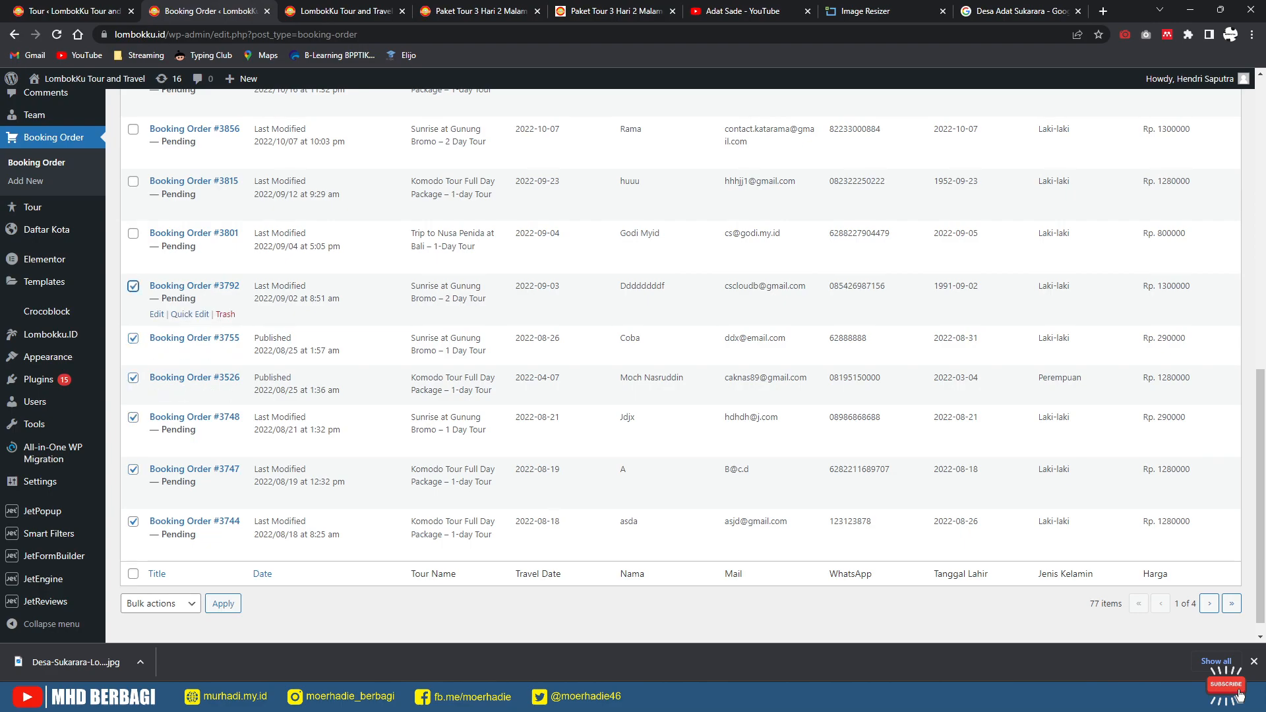
pyautogui.scroll(2, 680, 366)
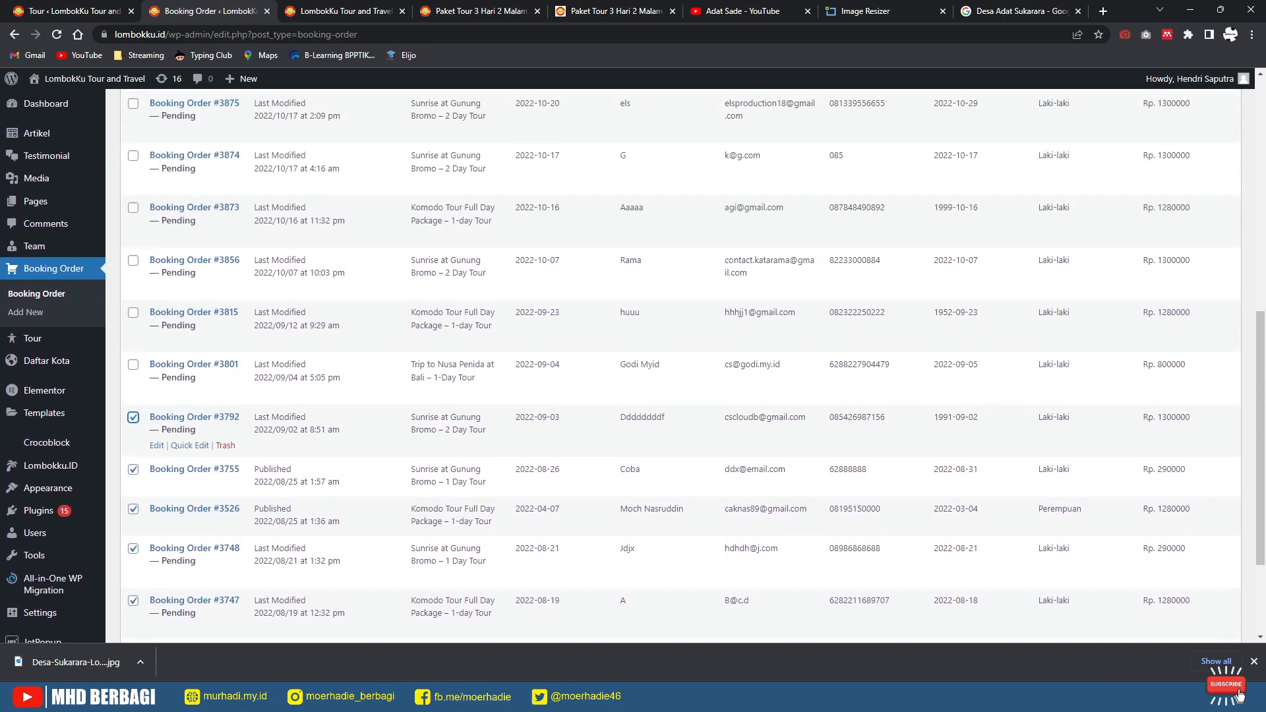
pyautogui.click(134, 417)
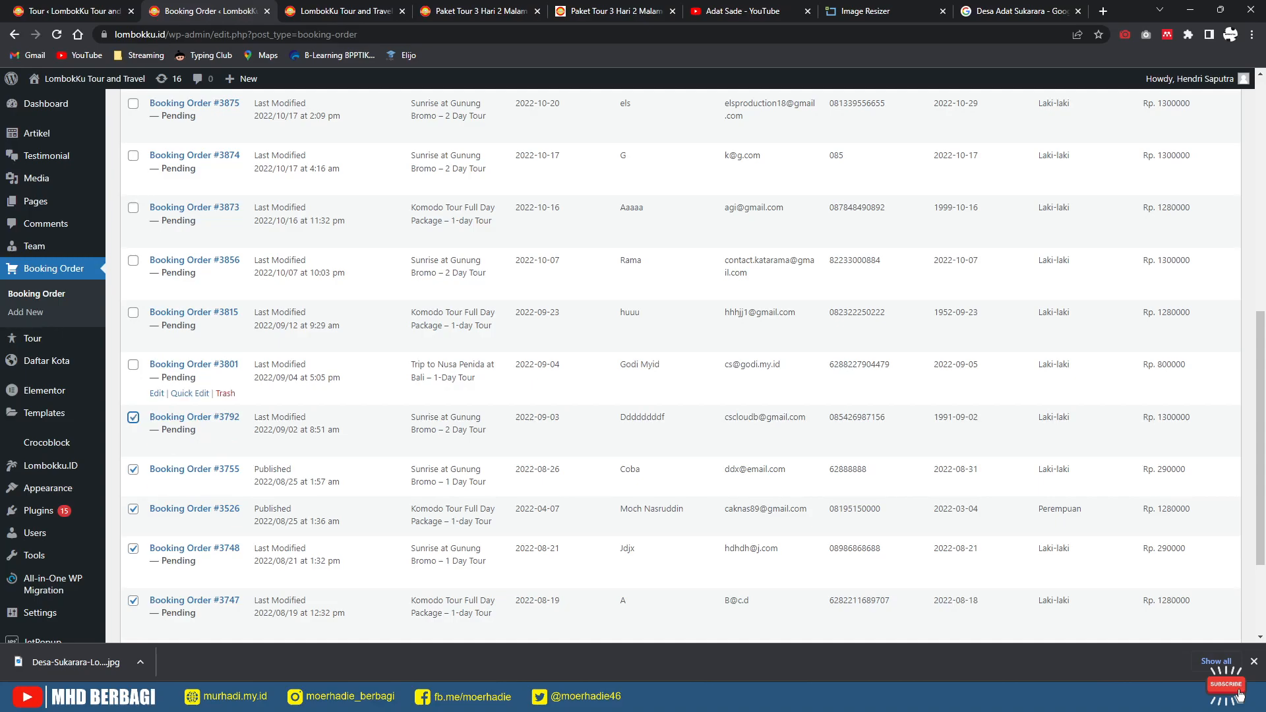
pyautogui.click(133, 313)
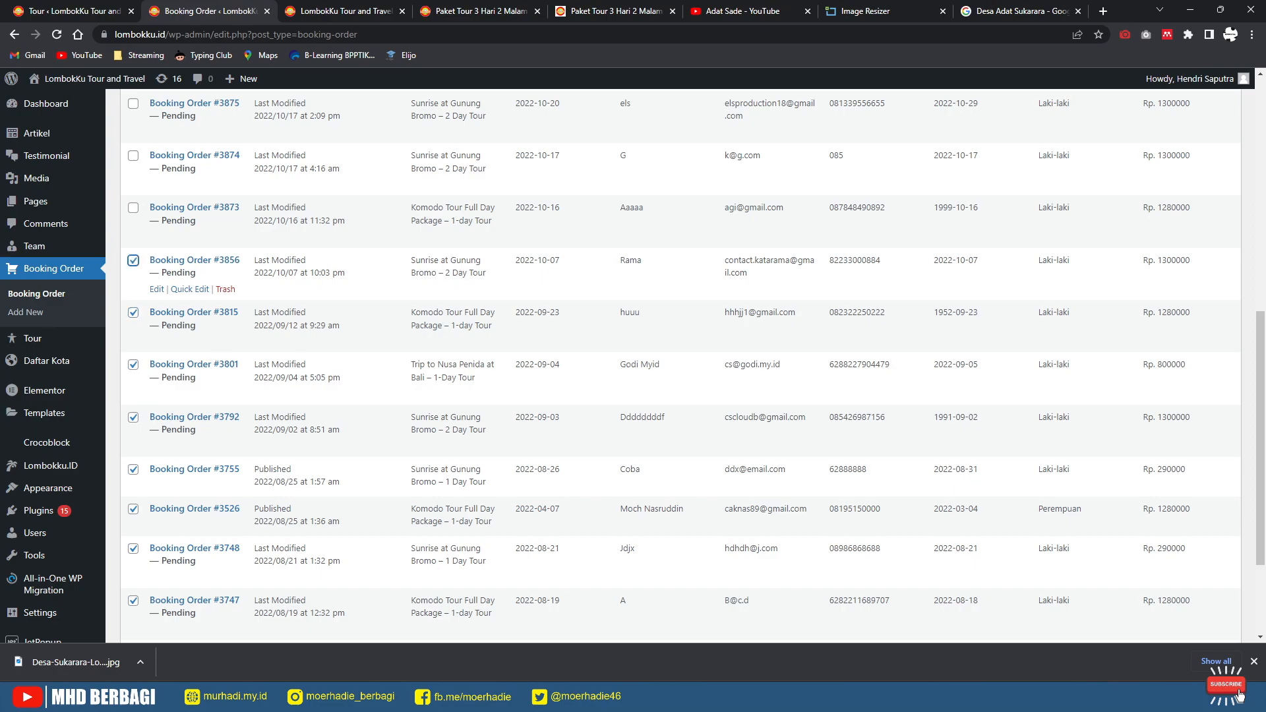
pyautogui.scroll(2, 139, 330)
pyautogui.click(134, 339)
pyautogui.click(134, 287)
pyautogui.click(134, 235)
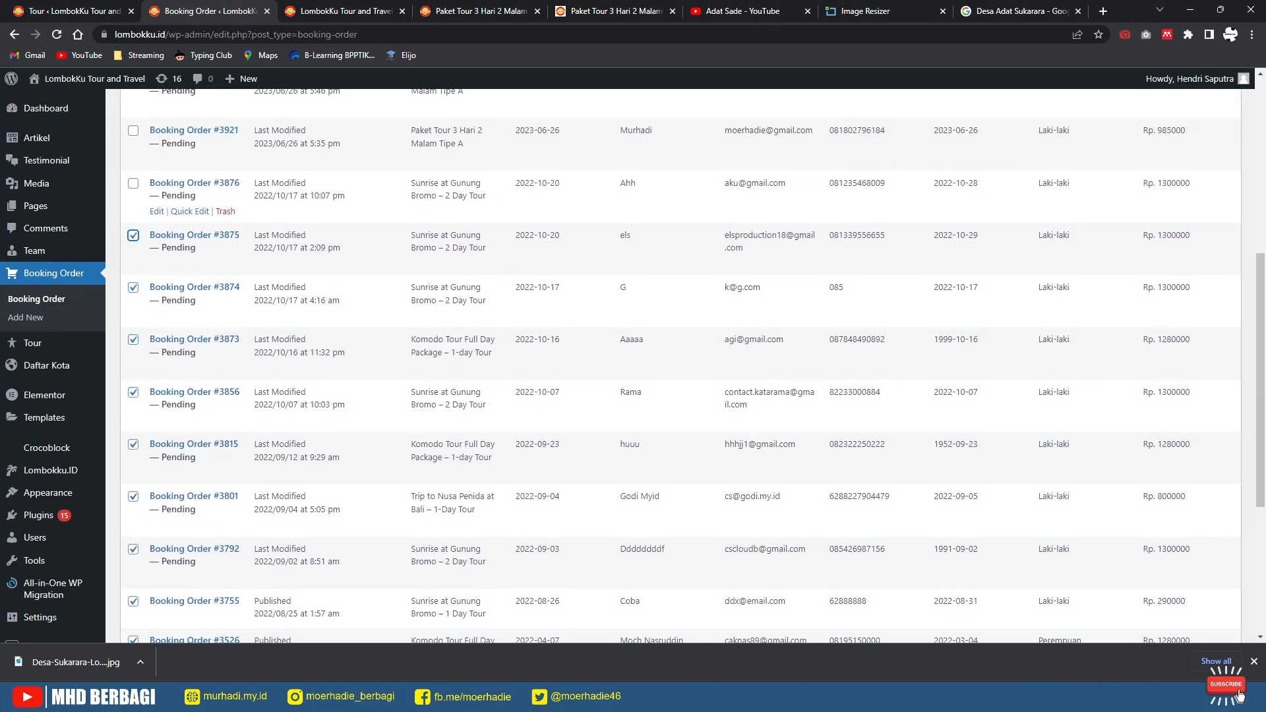
pyautogui.click(133, 183)
pyautogui.scroll(3, 133, 264)
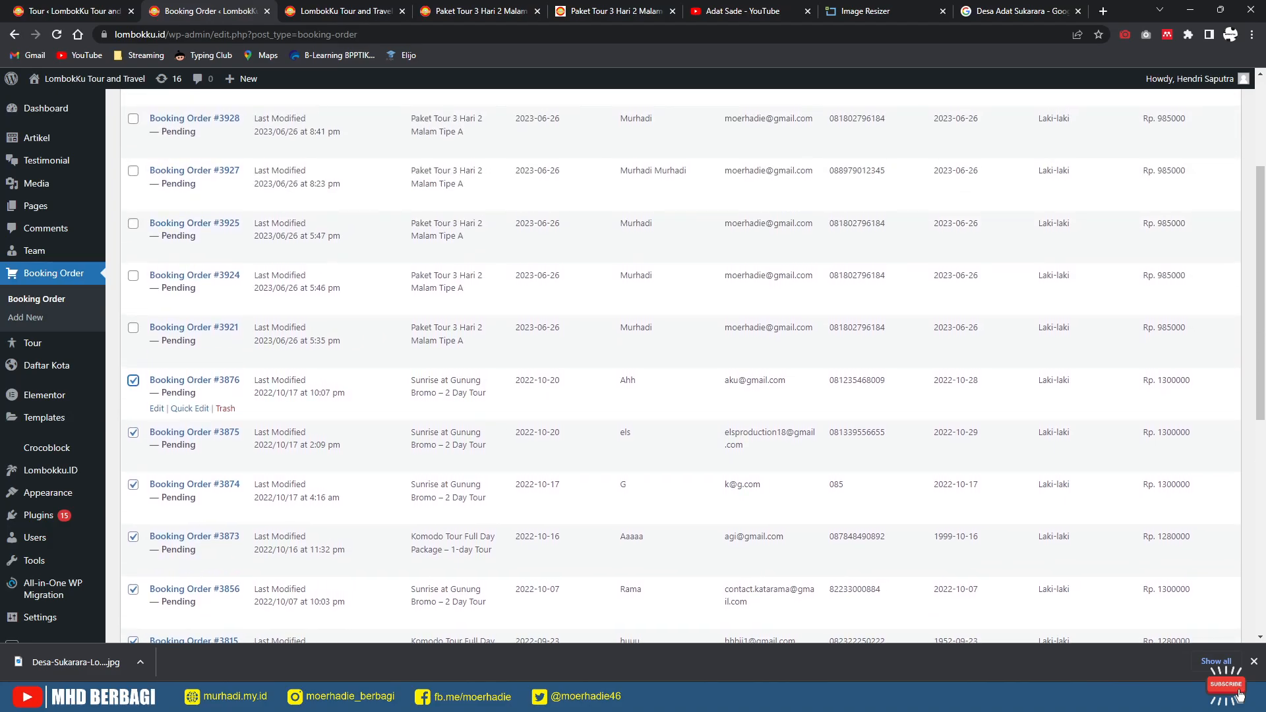
pyautogui.scroll(-7, 165, 395)
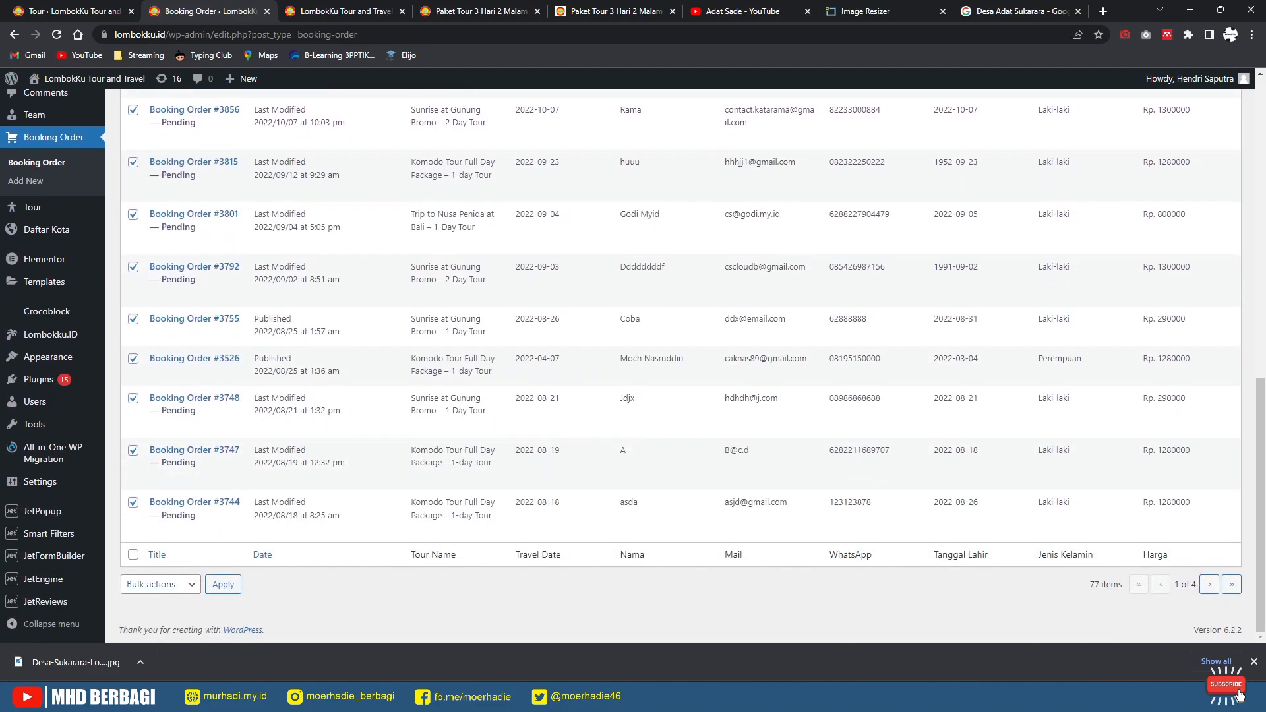
# Step: Move the 13 ticked orders to the trash via Bulk actions, leaving 64
pyautogui.click(161, 584)
pyautogui.click(148, 628)
pyautogui.click(223, 584)
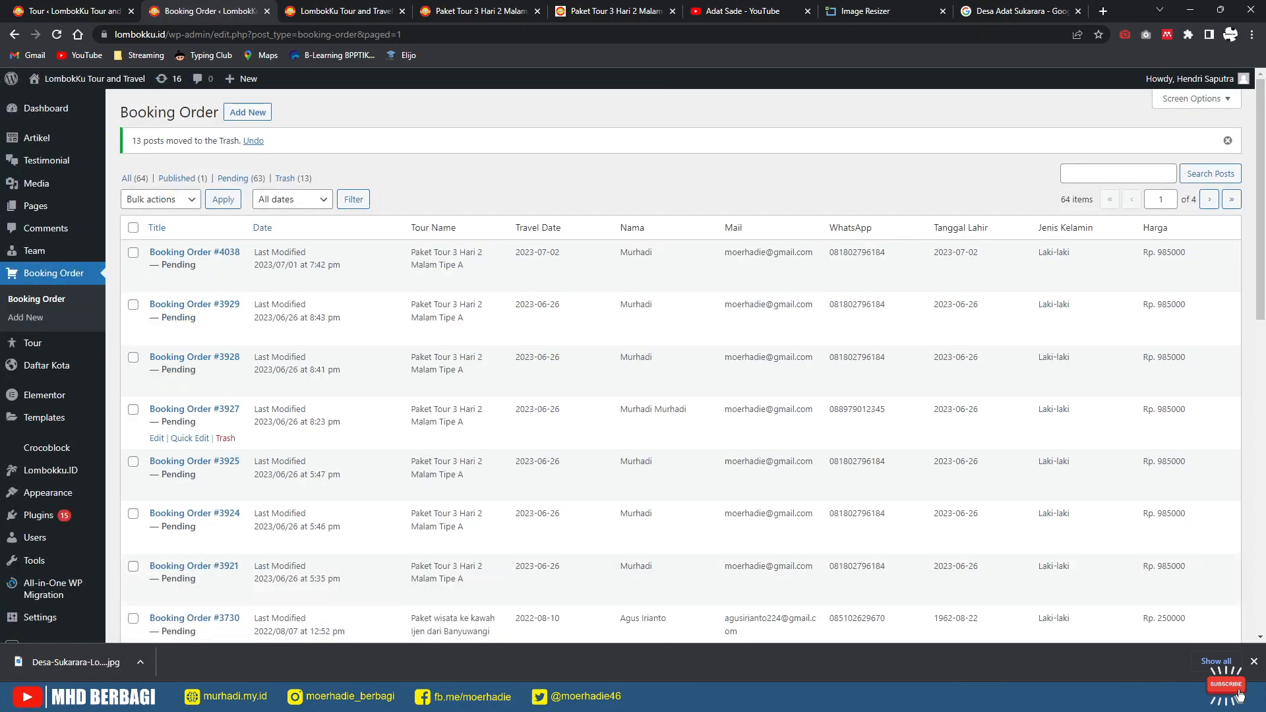
pyautogui.scroll(-2, 264, 461)
pyautogui.scroll(2, 264, 462)
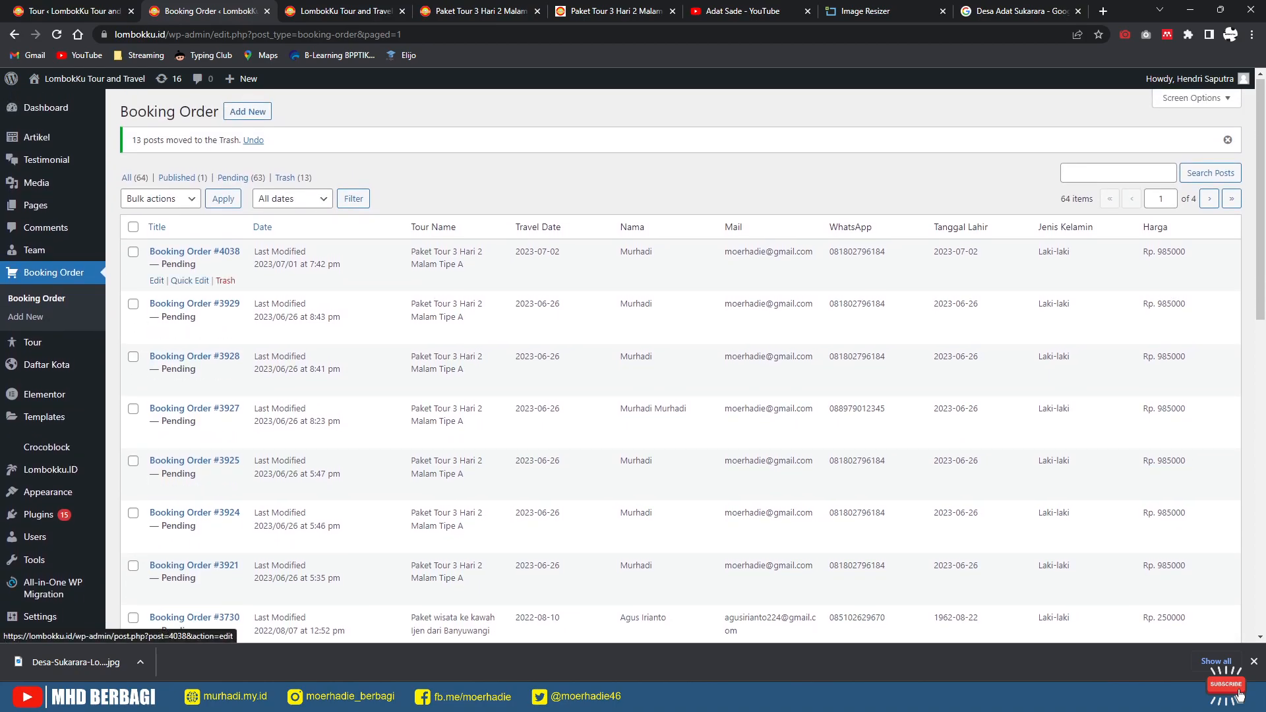
pyautogui.click(156, 280)
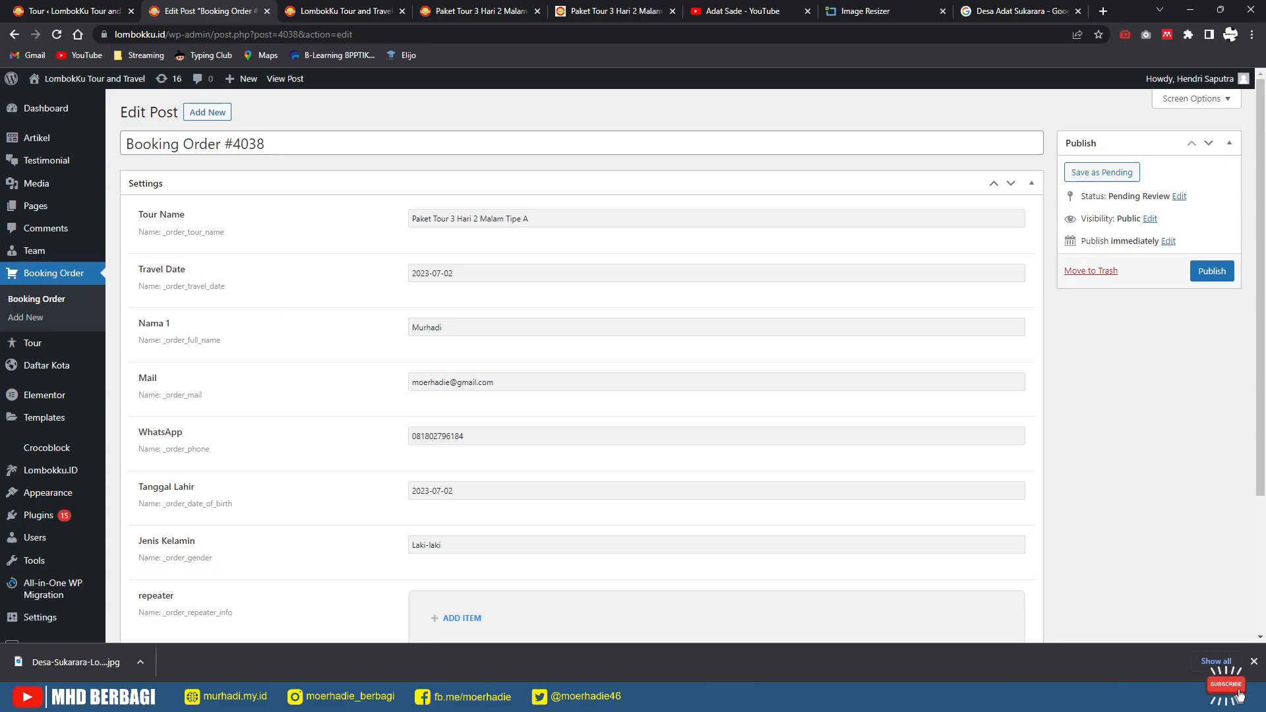
pyautogui.click(1179, 196)
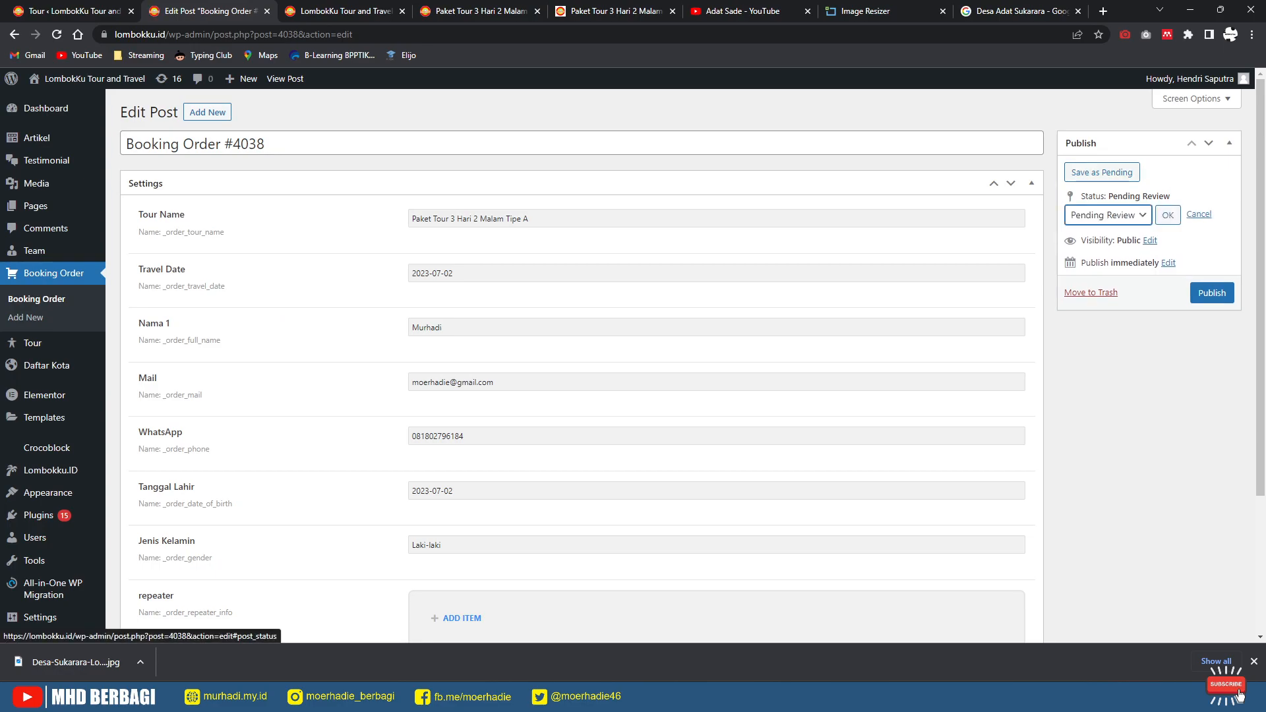
pyautogui.click(1109, 215)
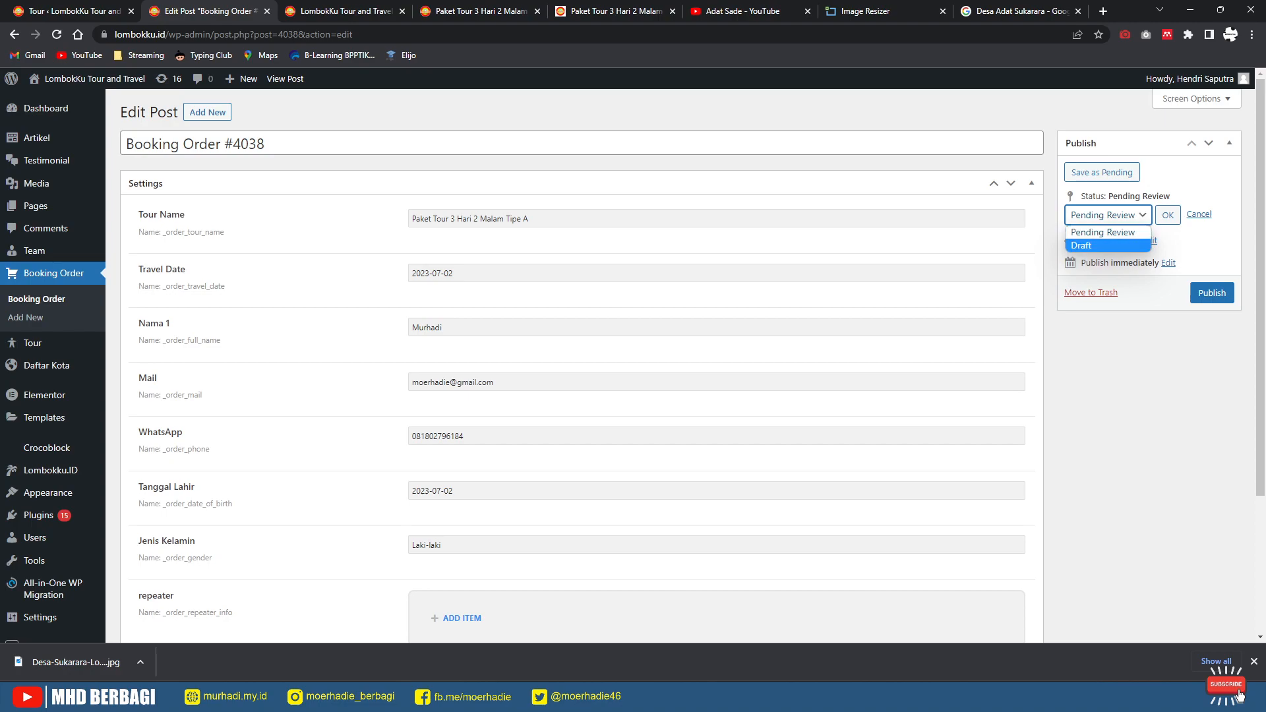
pyautogui.click(1134, 369)
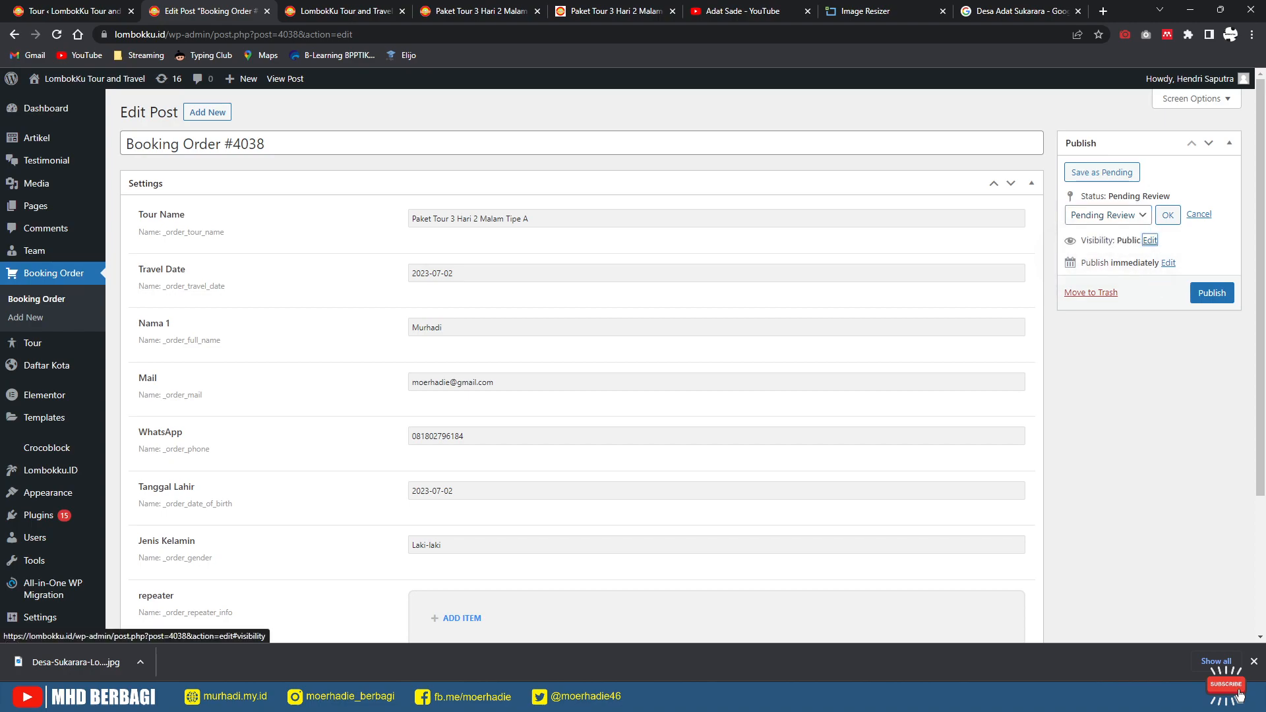
pyautogui.click(1151, 240)
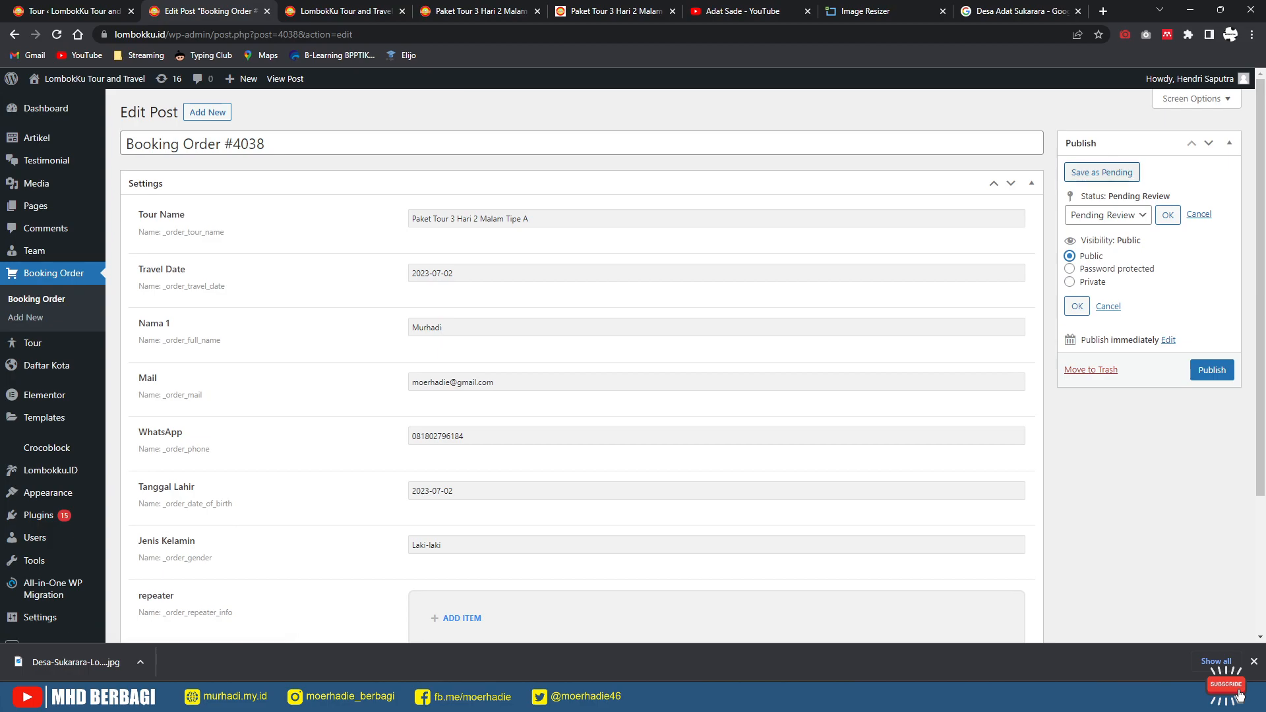
pyautogui.click(1109, 215)
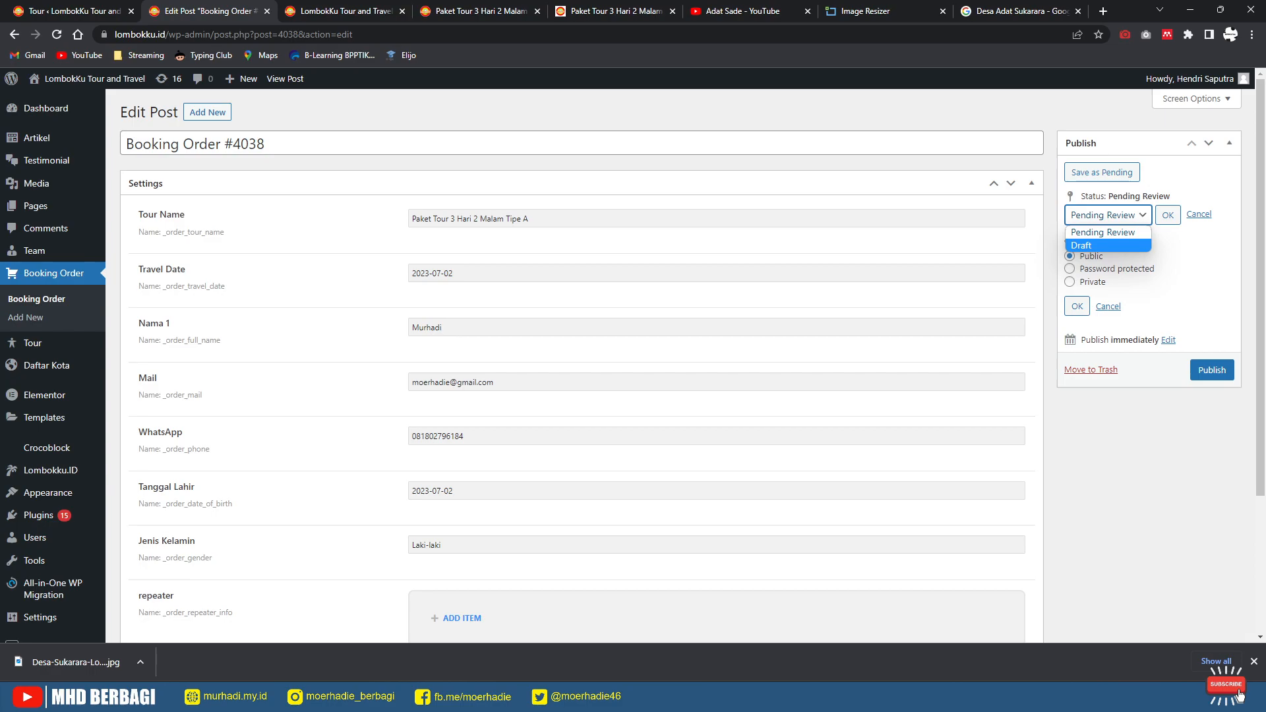
pyautogui.click(36, 299)
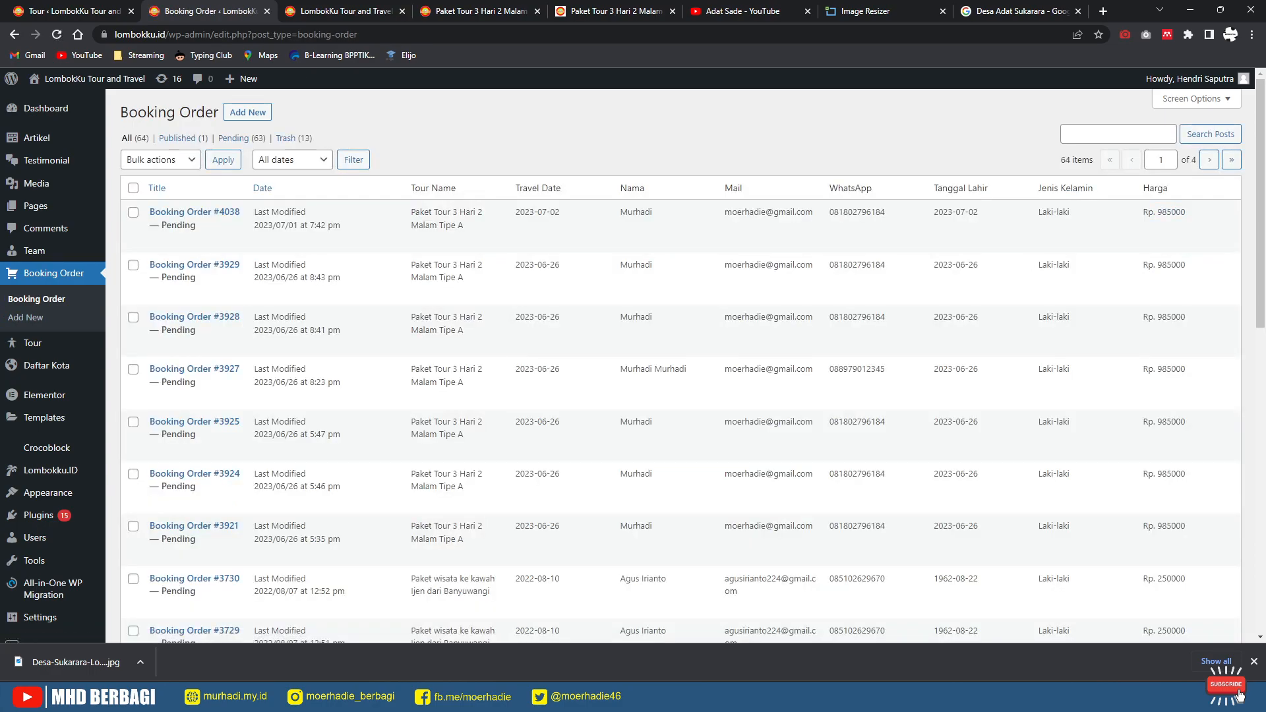
# Step: Tick the next batch of old Ijen, Nusa Penida, Bromo and Komodo bookings
pyautogui.scroll(-2, 198, 501)
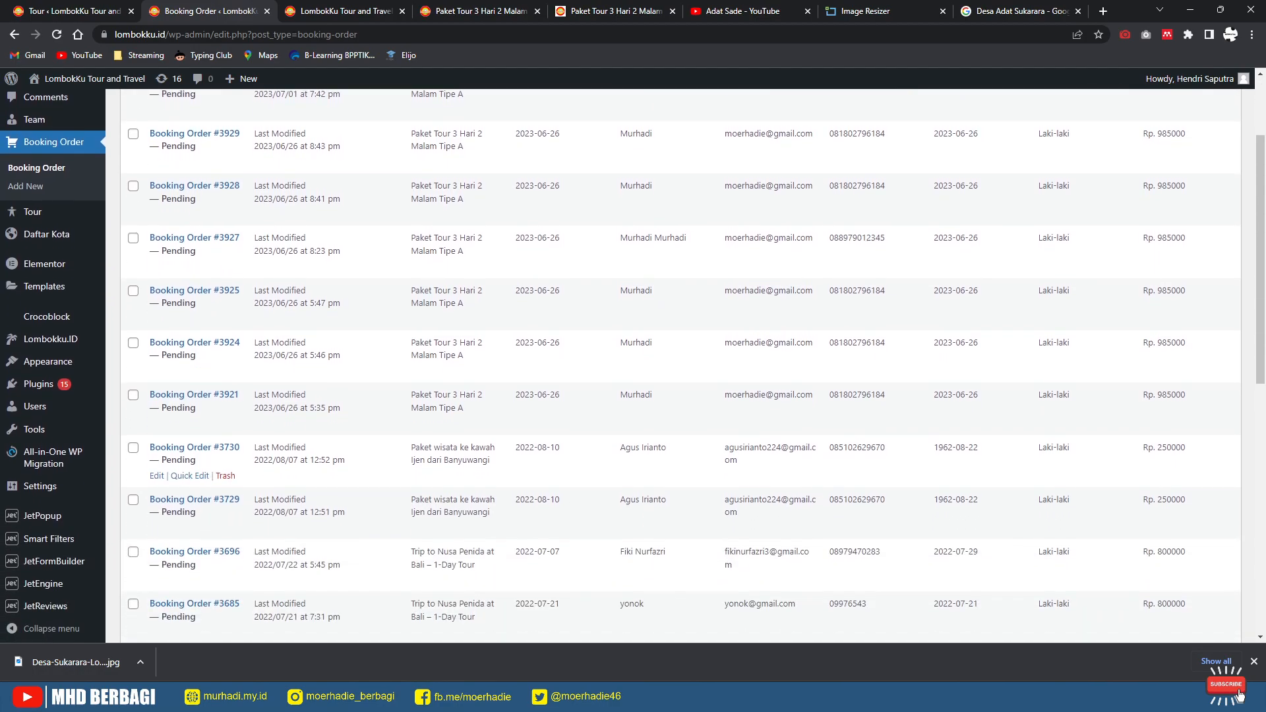
pyautogui.scroll(-4, 198, 514)
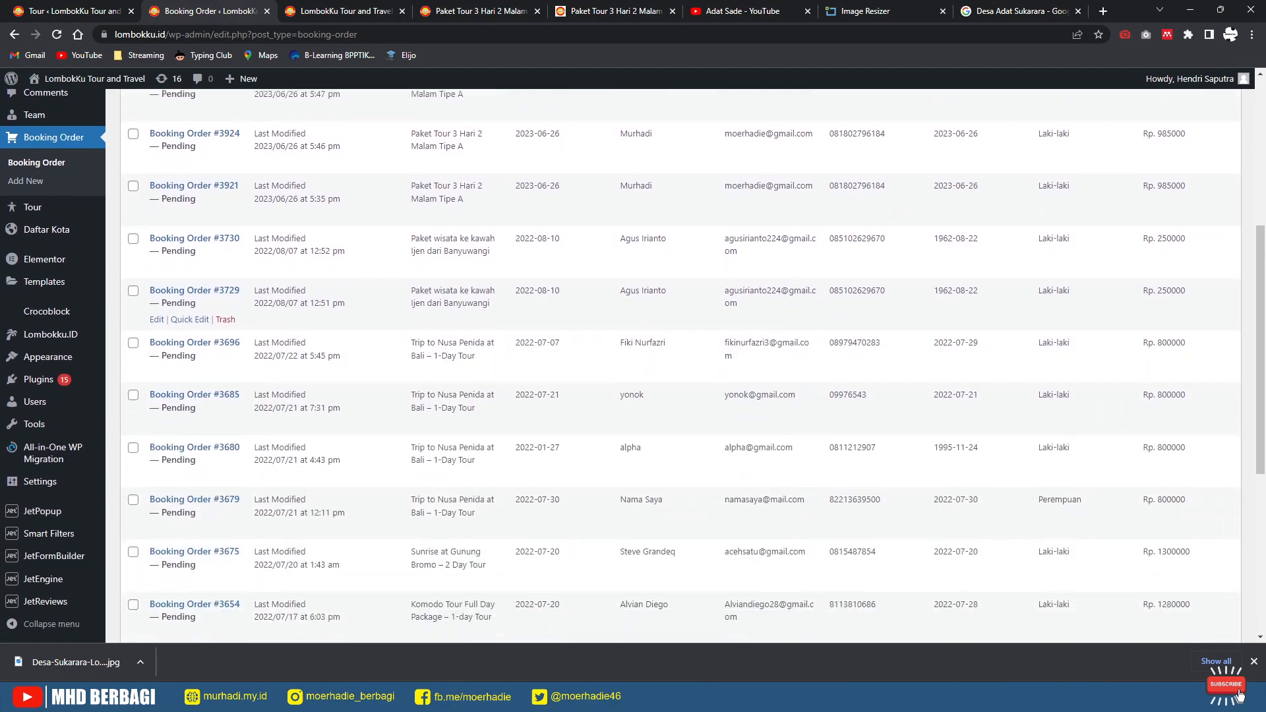
pyautogui.click(133, 237)
pyautogui.click(133, 289)
pyautogui.click(134, 341)
pyautogui.click(133, 394)
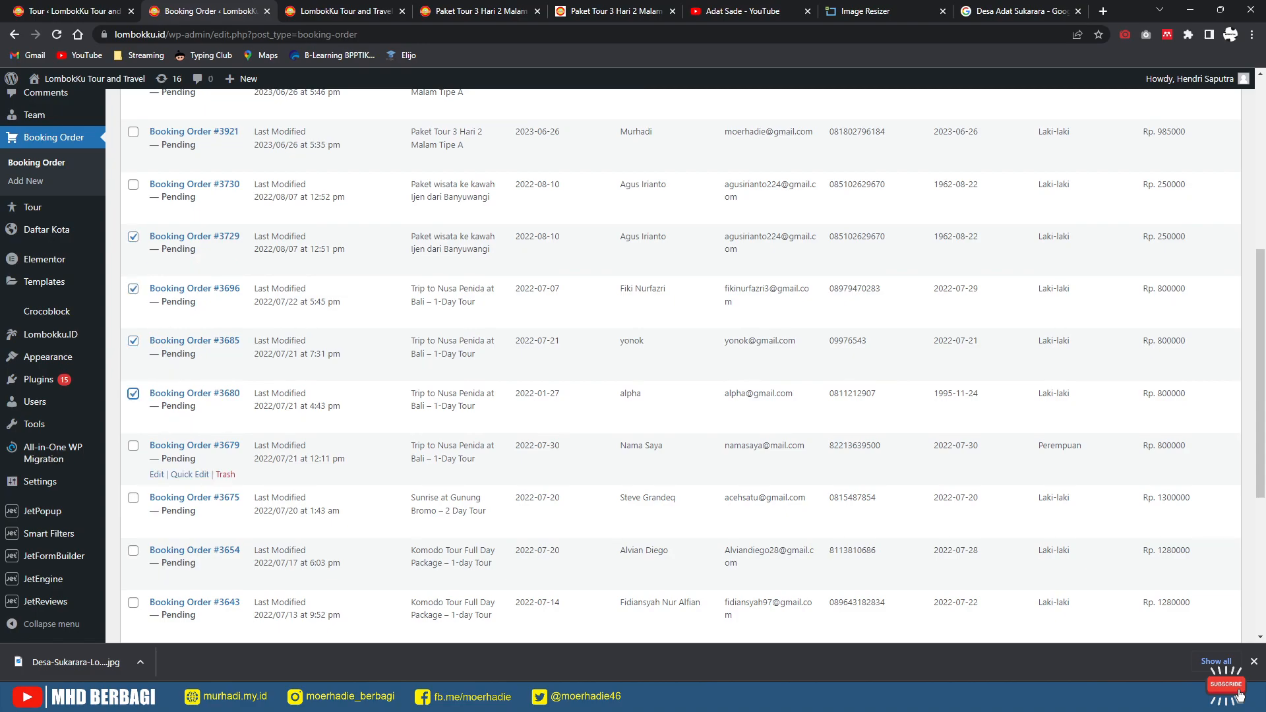
pyautogui.scroll(-3, 133, 299)
pyautogui.click(133, 299)
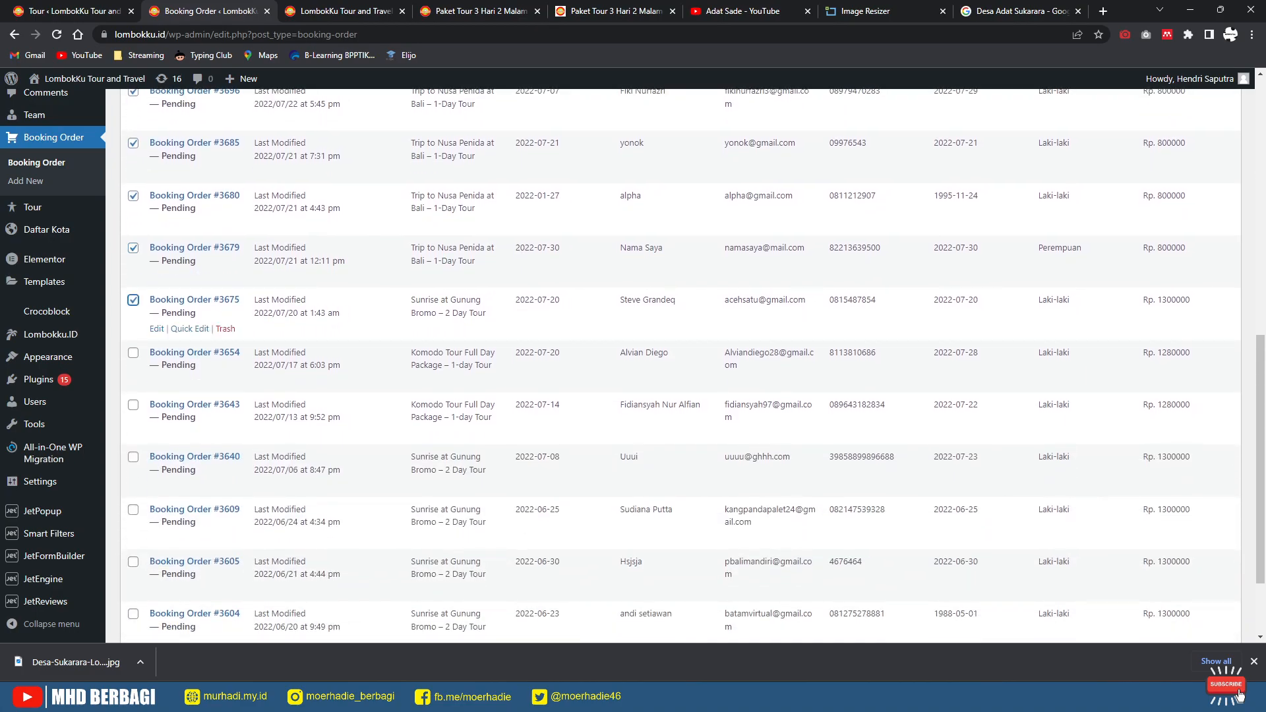
pyautogui.click(133, 352)
pyautogui.click(134, 457)
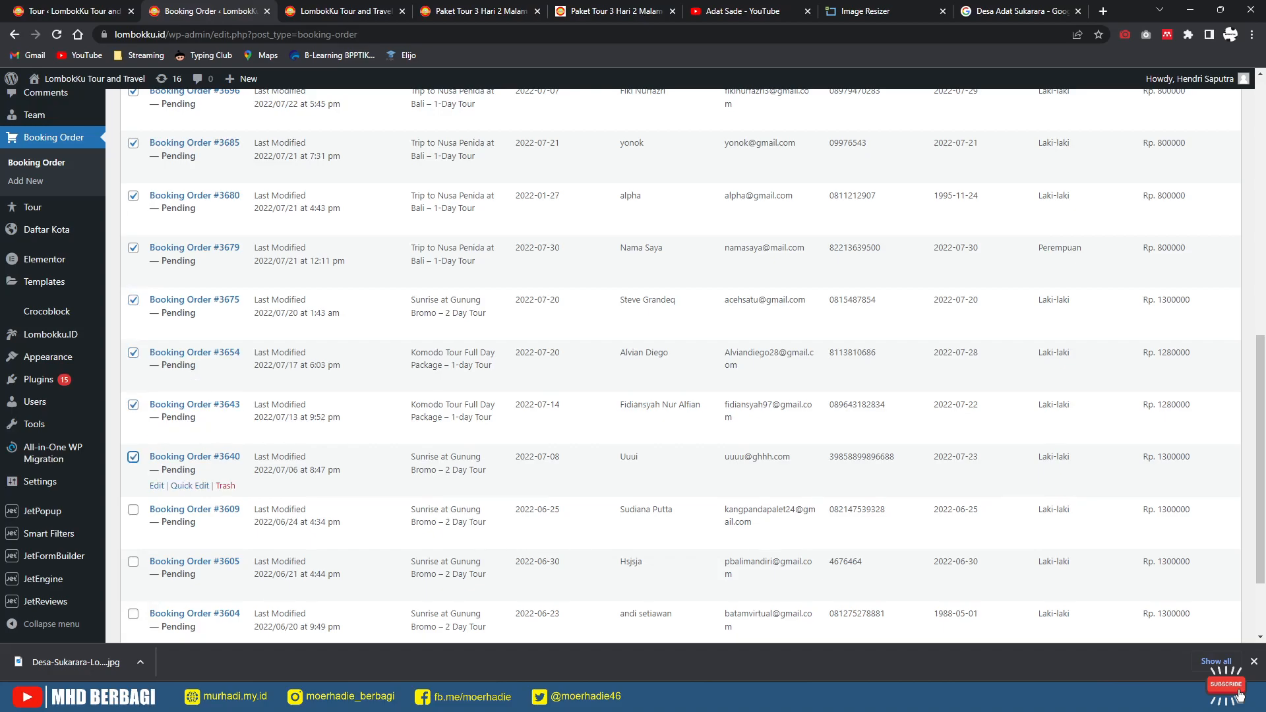
pyautogui.click(133, 510)
pyautogui.scroll(-2, 133, 510)
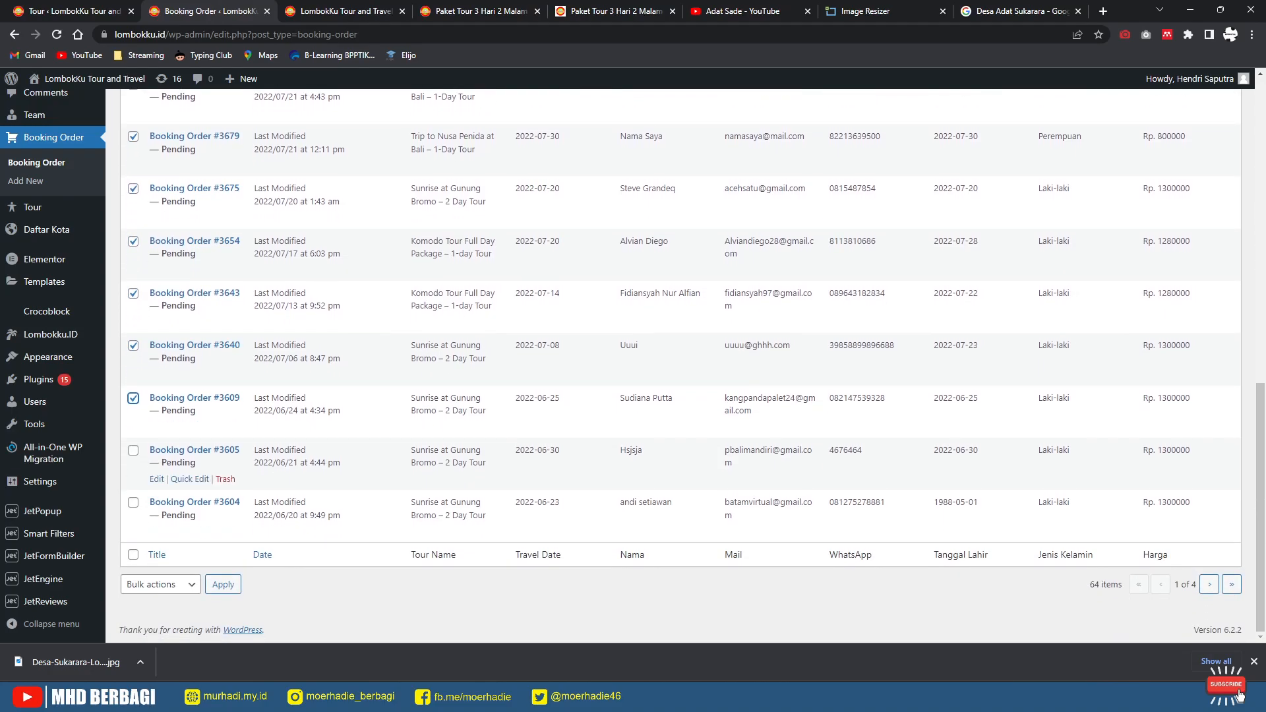
pyautogui.click(133, 502)
# Step: Move the 12 ticked orders to the trash via Bulk actions, leaving 52
pyautogui.click(160, 584)
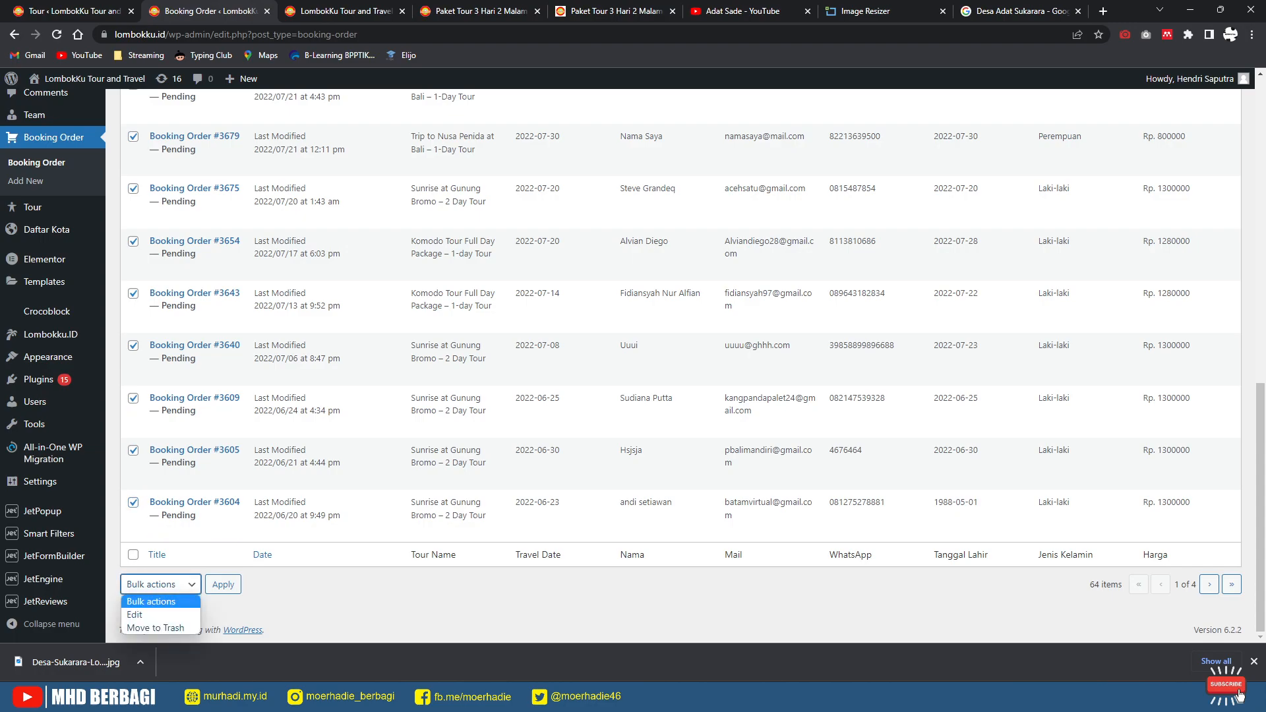
pyautogui.click(156, 628)
pyautogui.click(223, 584)
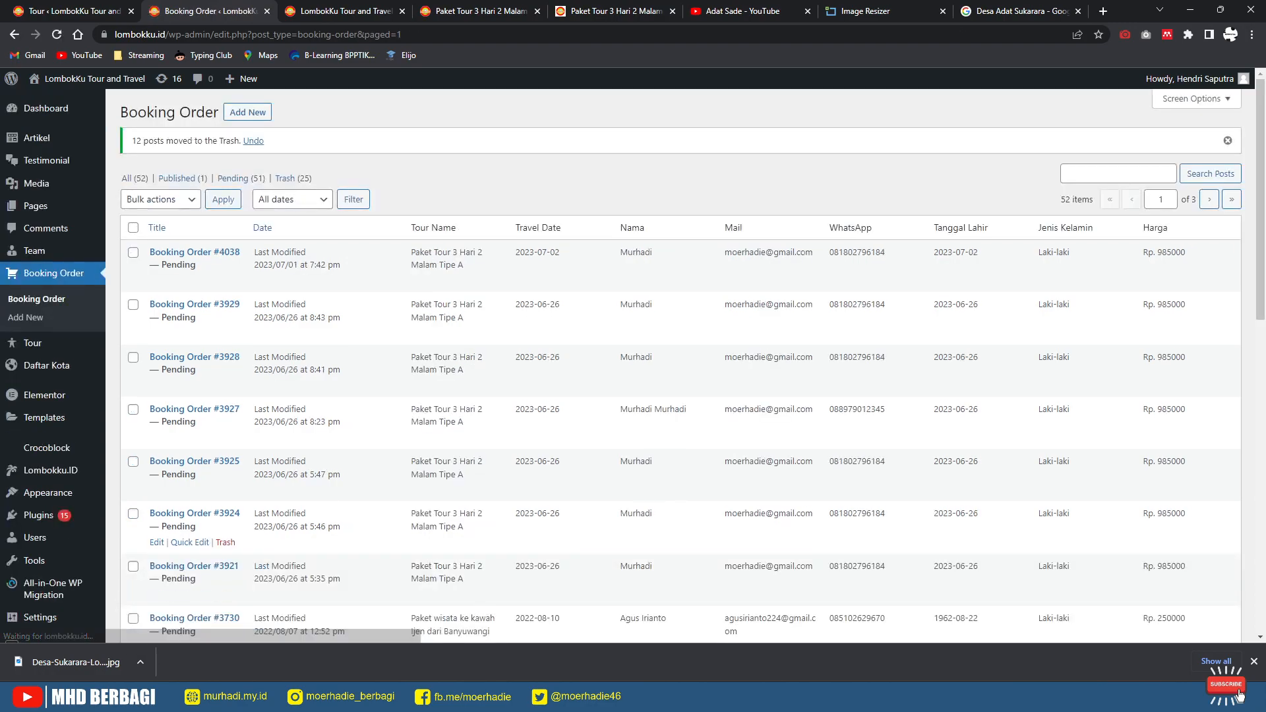
# Step: Tick the Ijen Banyuwangi test booking and the 2022 Komodo bookings (May 19–31, Aug 31)
pyautogui.scroll(-10, 680, 366)
pyautogui.scroll(-3, 679, 366)
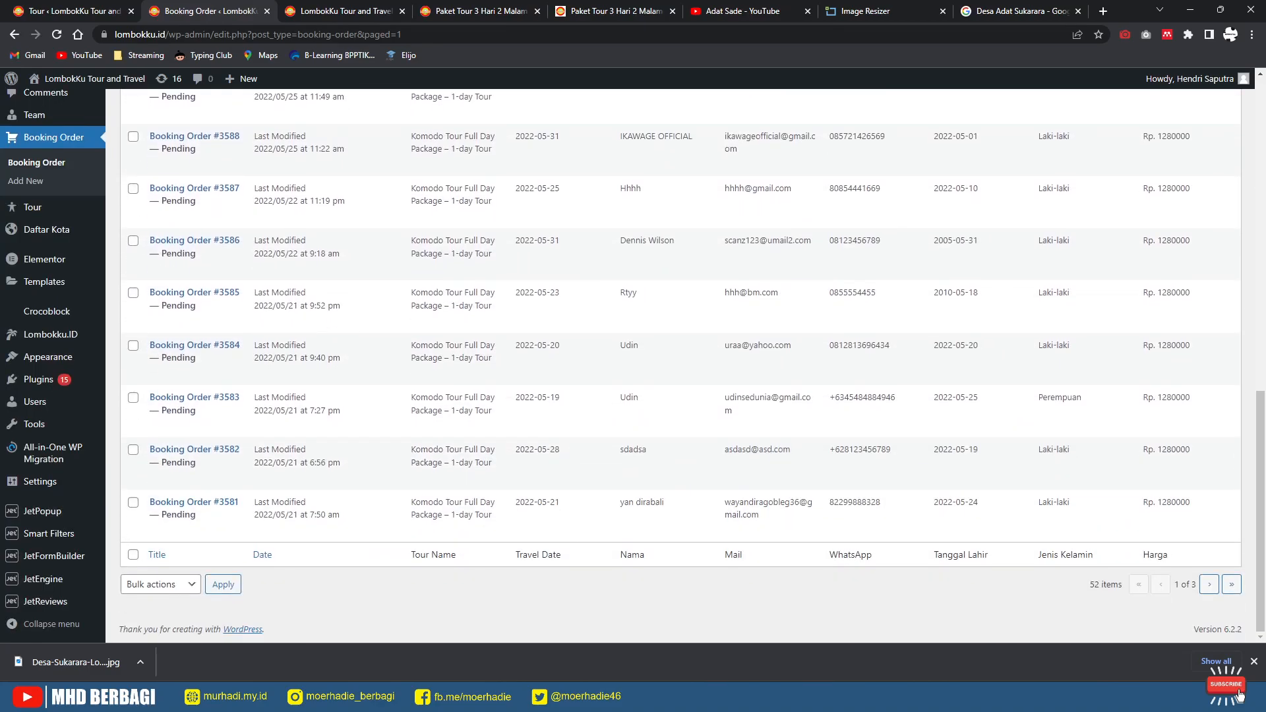
pyautogui.scroll(7, 679, 366)
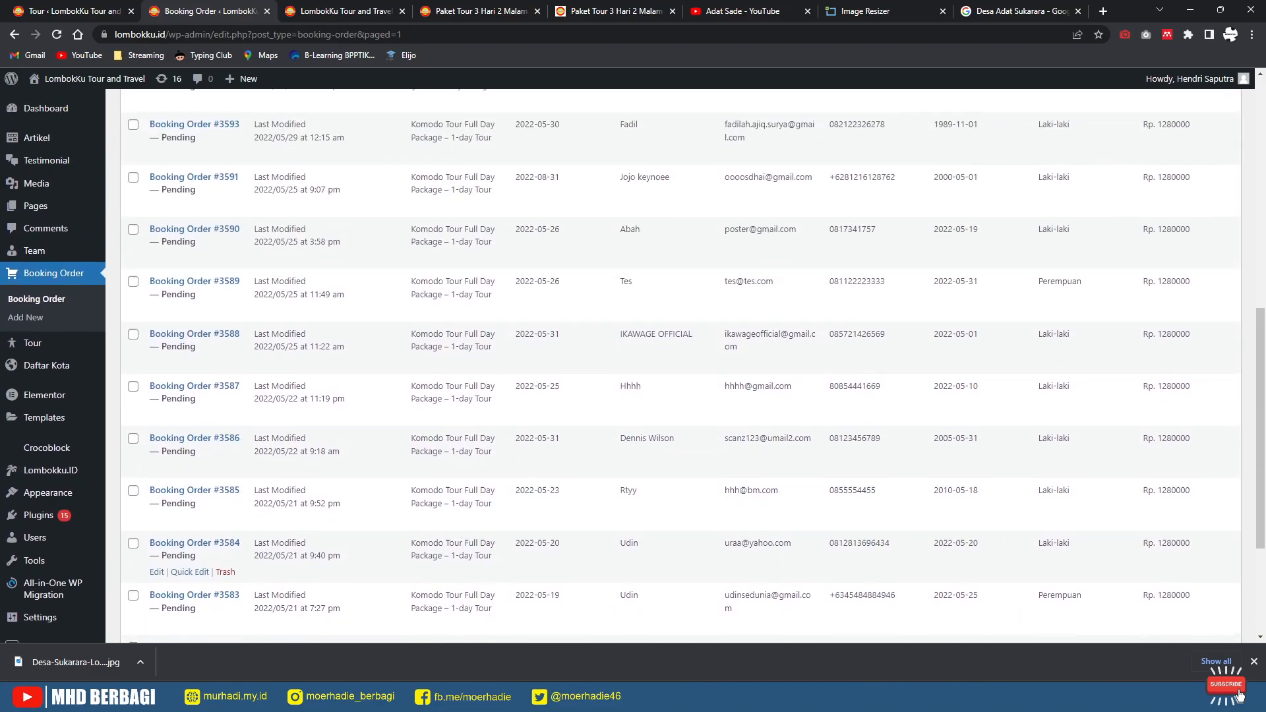
pyautogui.scroll(-3, 680, 366)
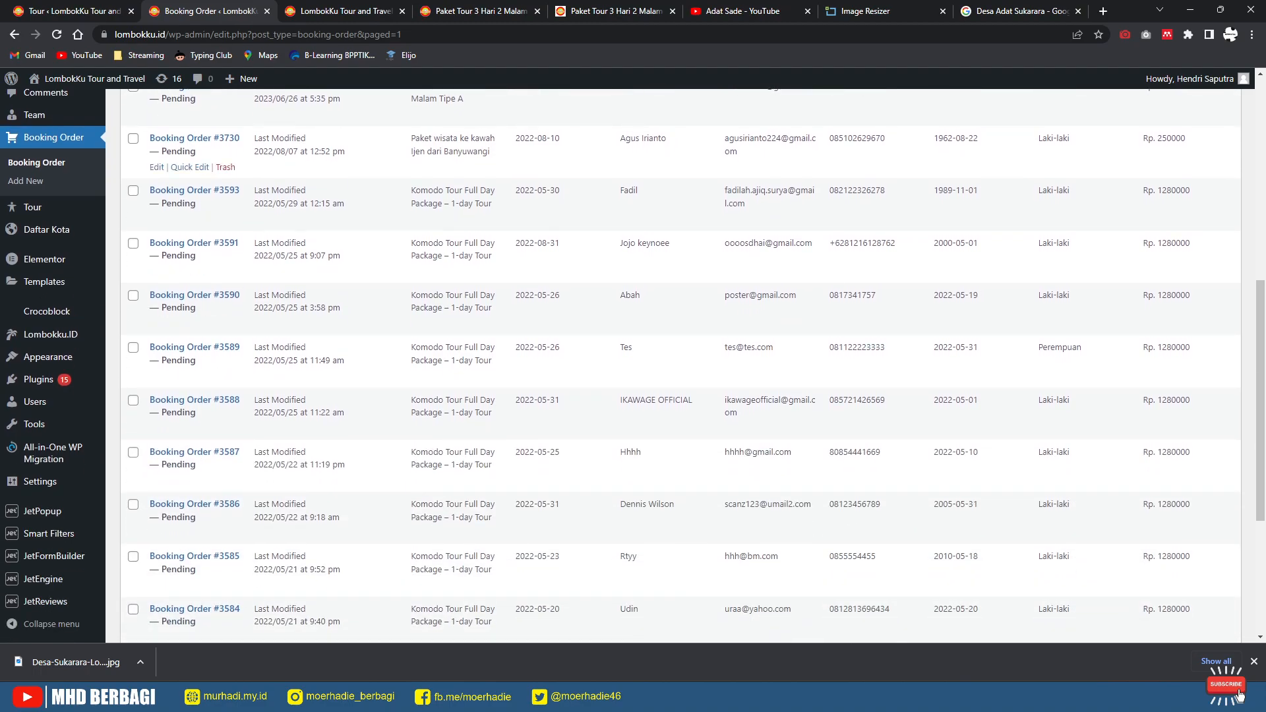
pyautogui.click(133, 191)
pyautogui.click(133, 243)
pyautogui.click(133, 296)
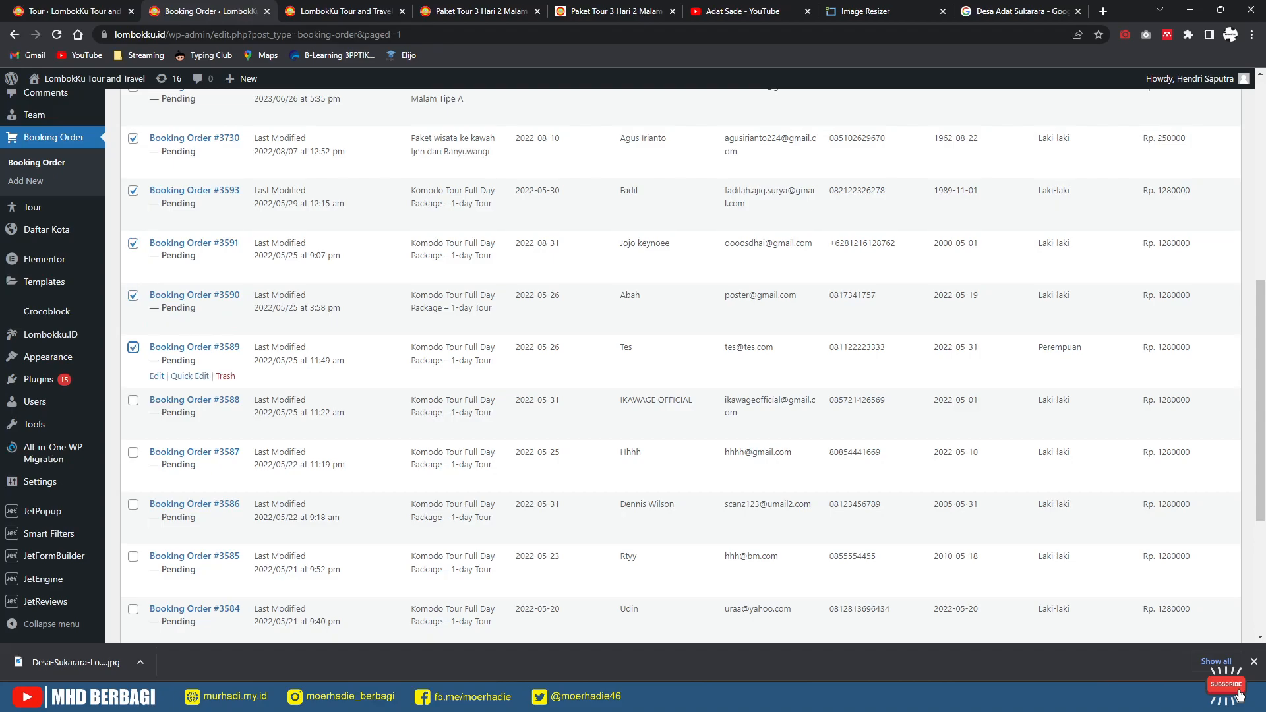
pyautogui.click(134, 400)
pyautogui.click(133, 453)
pyautogui.scroll(-2, 133, 453)
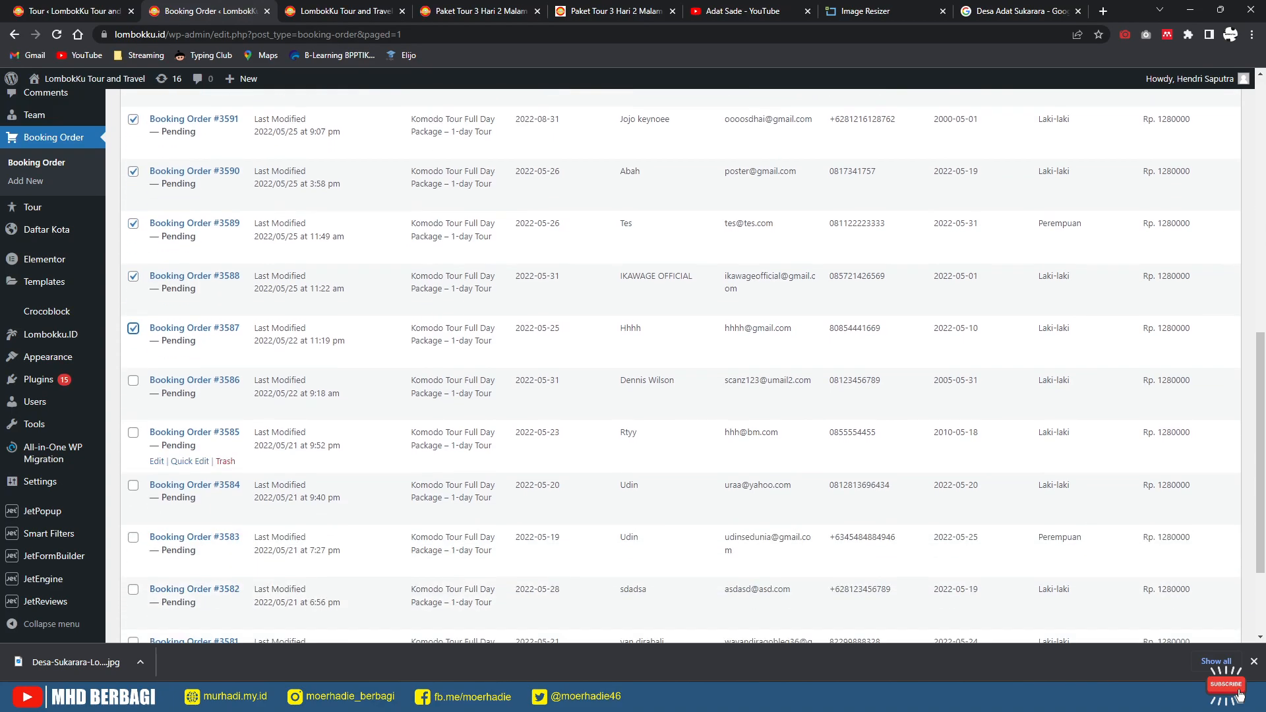
pyautogui.scroll(-2, 679, 356)
pyautogui.click(133, 569)
pyautogui.click(133, 516)
pyautogui.click(133, 465)
pyautogui.click(133, 413)
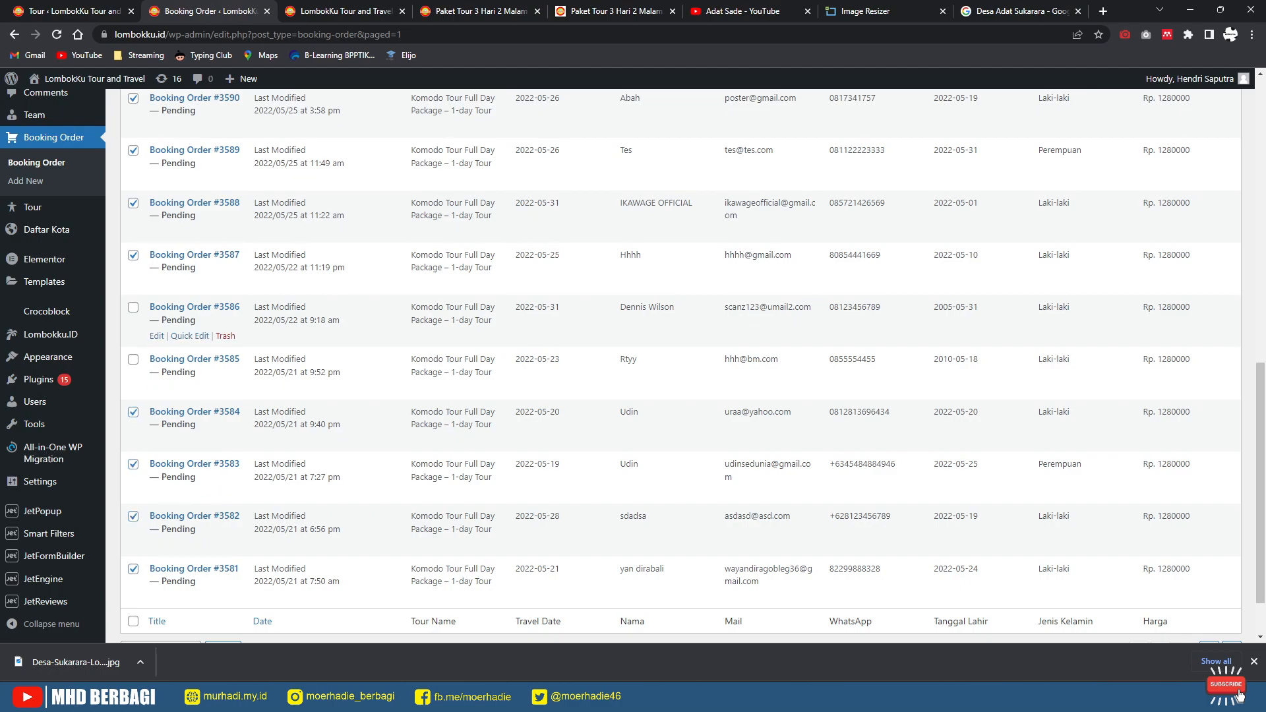
pyautogui.click(133, 359)
# Step: Move the 13 ticked orders to the trash via Bulk actions, leaving 39
pyautogui.scroll(-1, 680, 367)
pyautogui.click(161, 584)
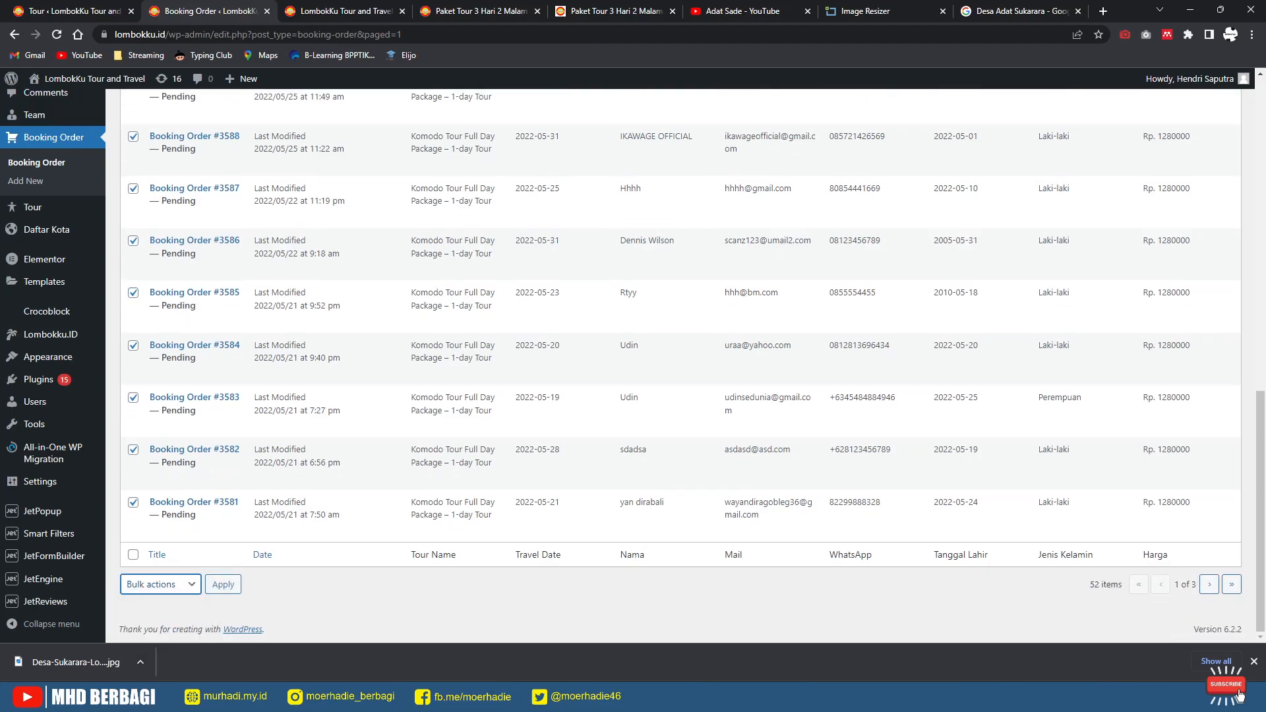
pyautogui.click(161, 585)
pyautogui.click(155, 623)
pyautogui.click(223, 584)
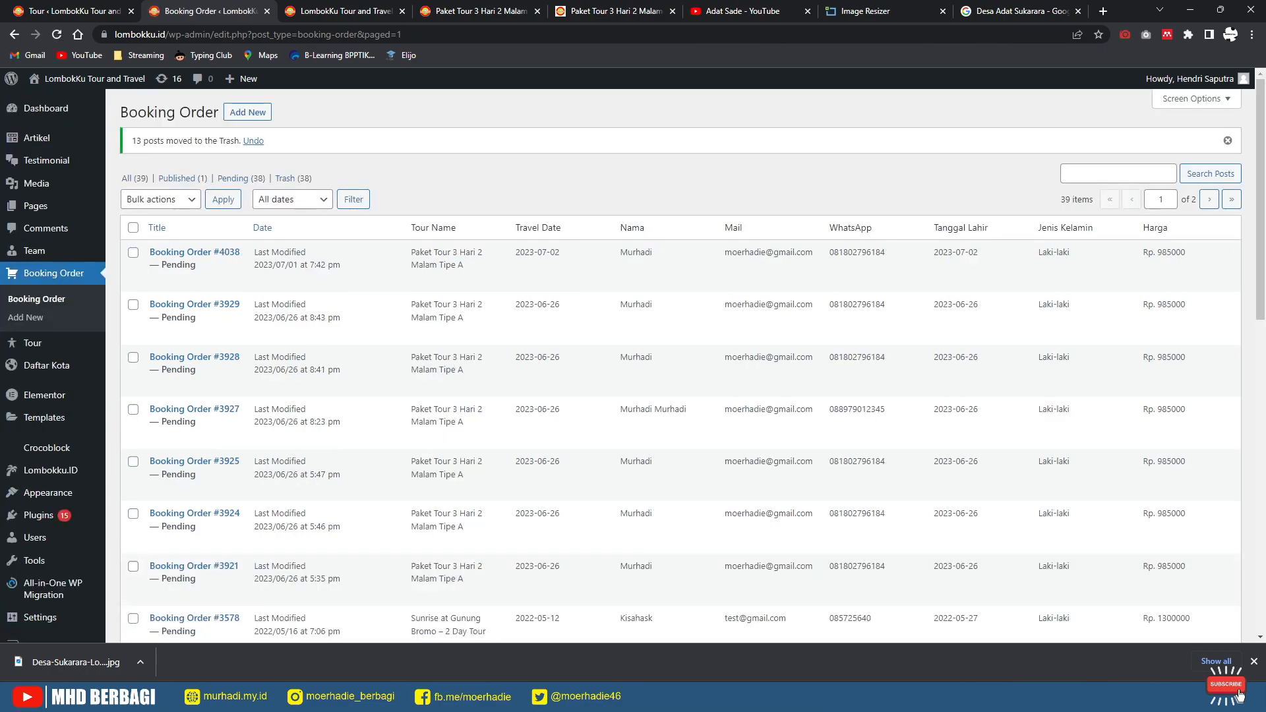
# Step: Tick the Bromo 1-day booking for 2022-04-10 for the next batch
pyautogui.scroll(-8, 679, 367)
pyautogui.scroll(-2, 680, 367)
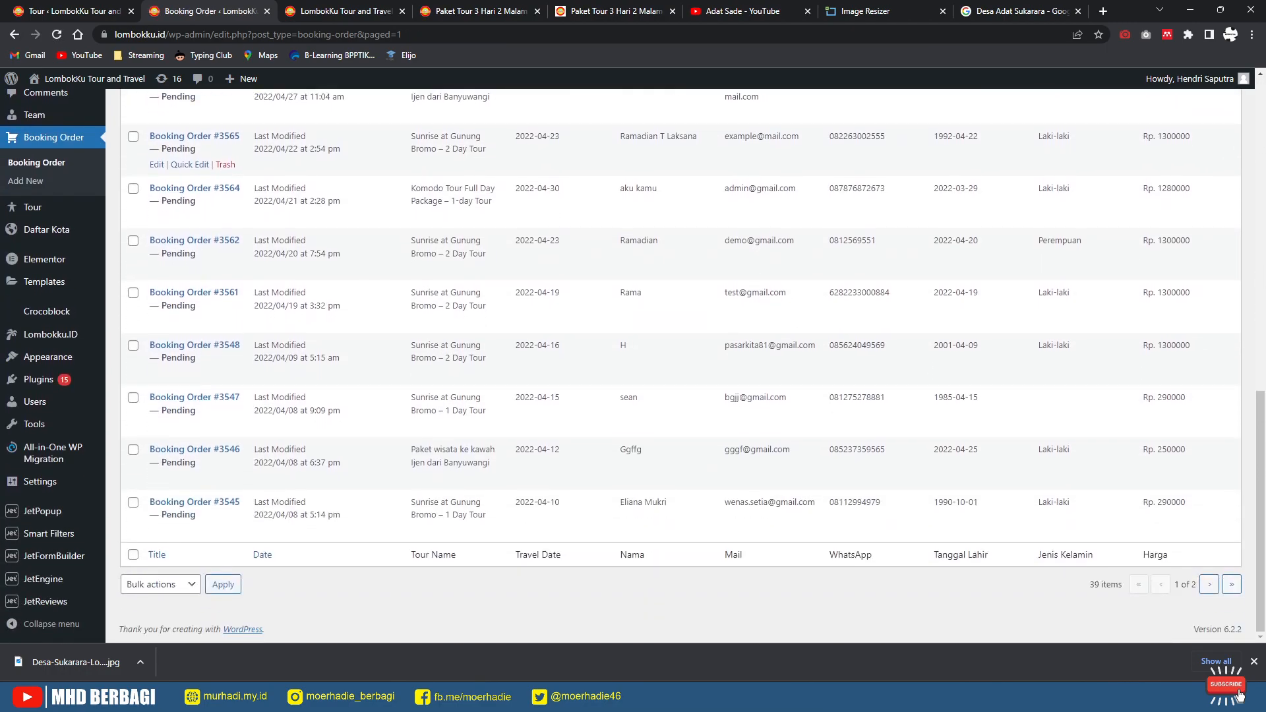
pyautogui.click(133, 503)
# Step: Tick the older April 2022 Ijen, Bromo and Komodo test bookings for removal
pyautogui.click(134, 450)
pyautogui.click(133, 397)
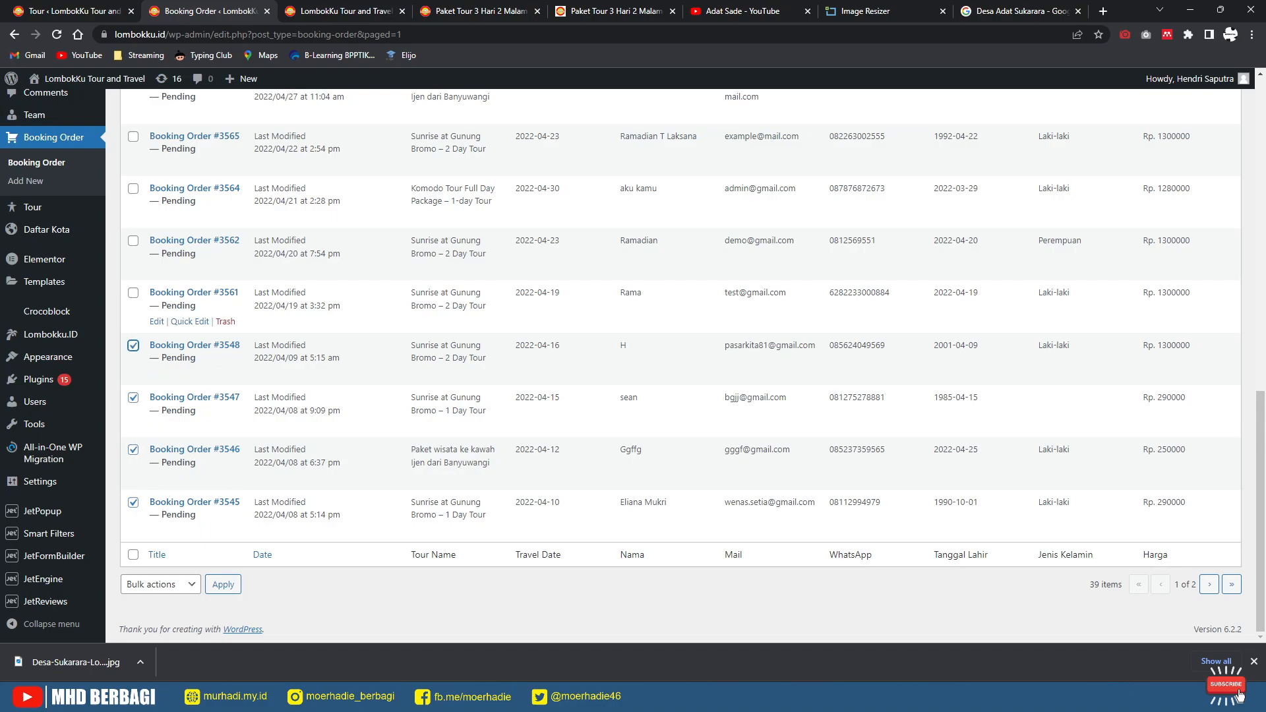
pyautogui.click(133, 292)
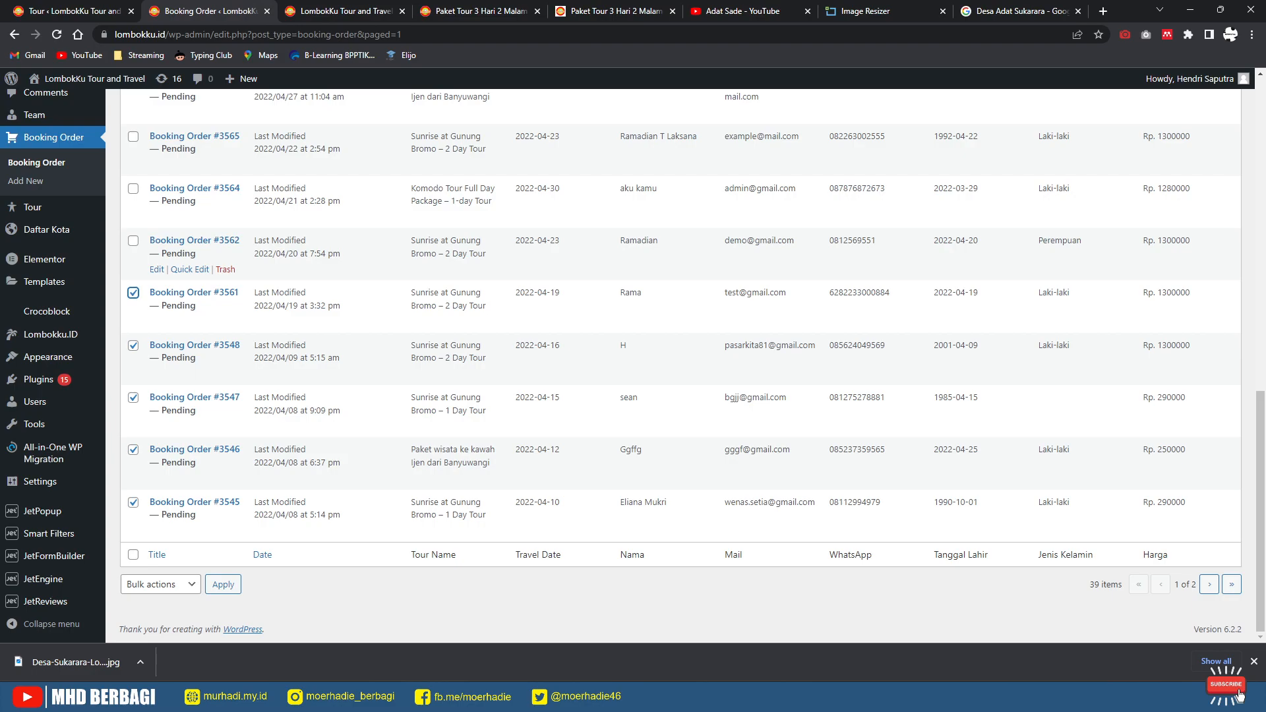
pyautogui.click(134, 189)
pyautogui.click(133, 136)
# Step: Untick the recent Paket Tour 3 Hari 2 Malam bookings, re-ticking one of them
pyautogui.scroll(5, 133, 136)
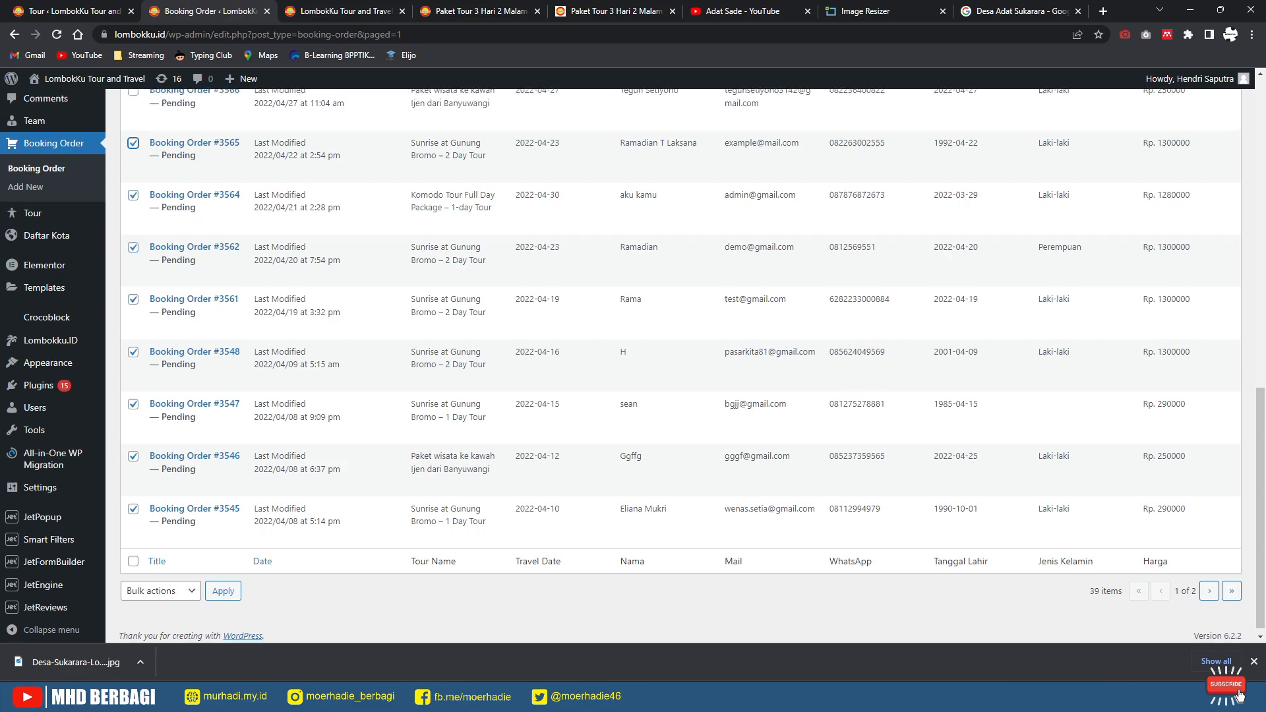
pyautogui.scroll(6, 679, 363)
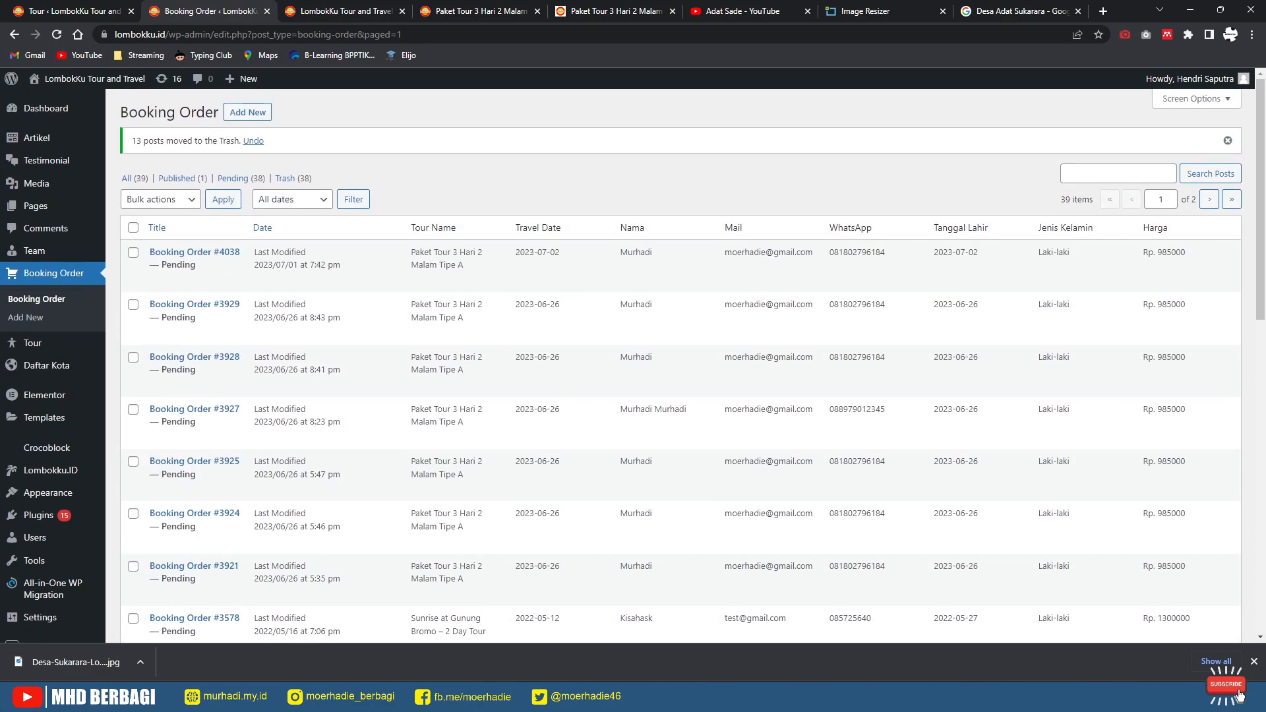
pyautogui.click(134, 253)
pyautogui.click(134, 305)
pyautogui.scroll(-3, 679, 369)
pyautogui.click(133, 265)
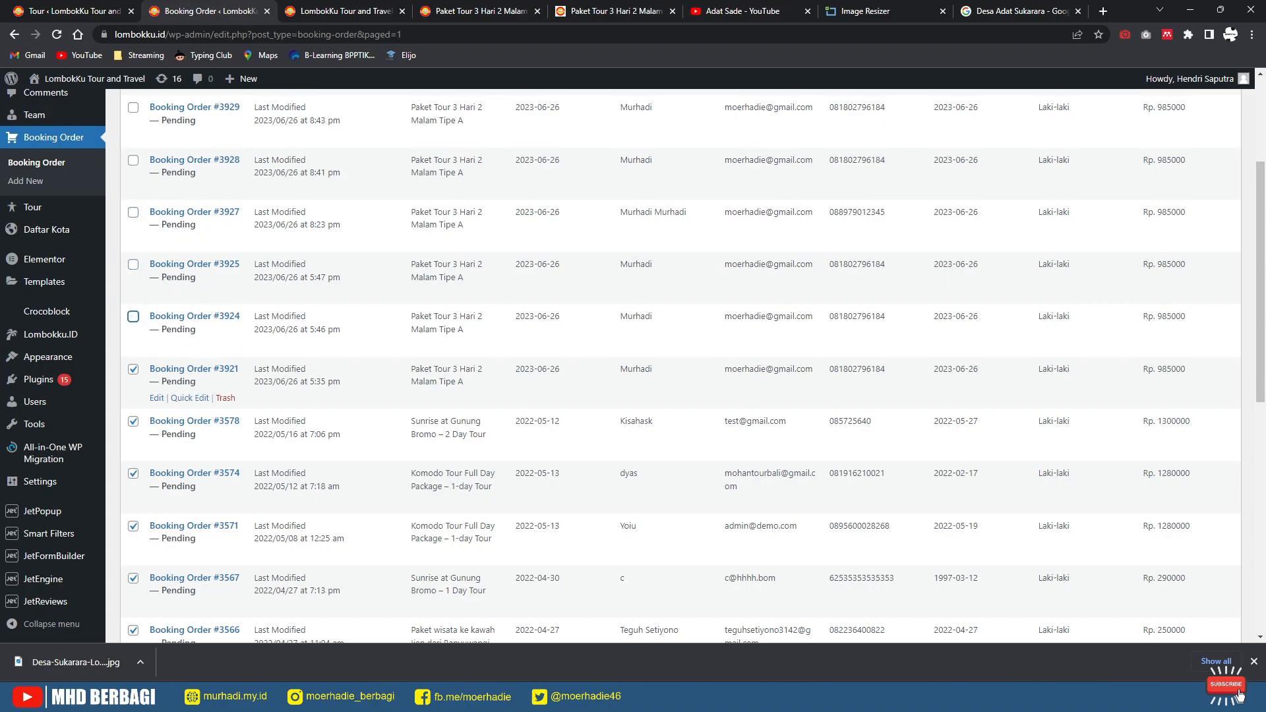
pyautogui.click(133, 369)
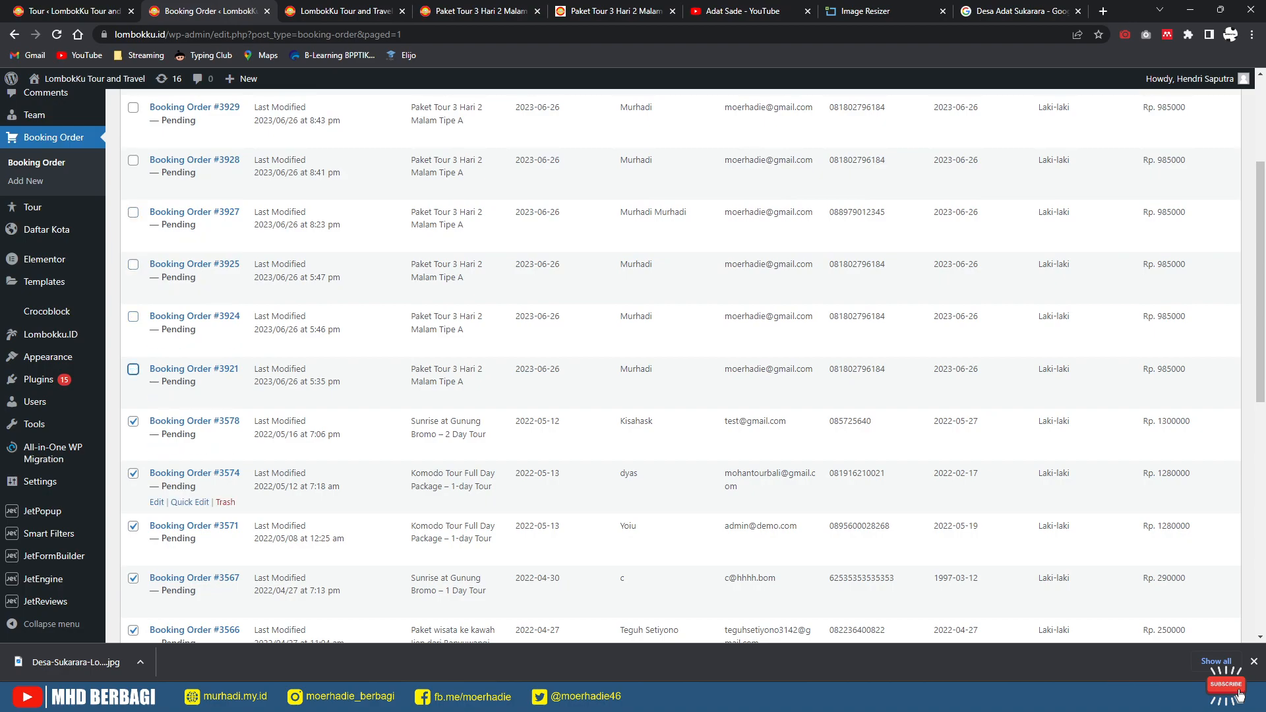
pyautogui.scroll(2, 679, 367)
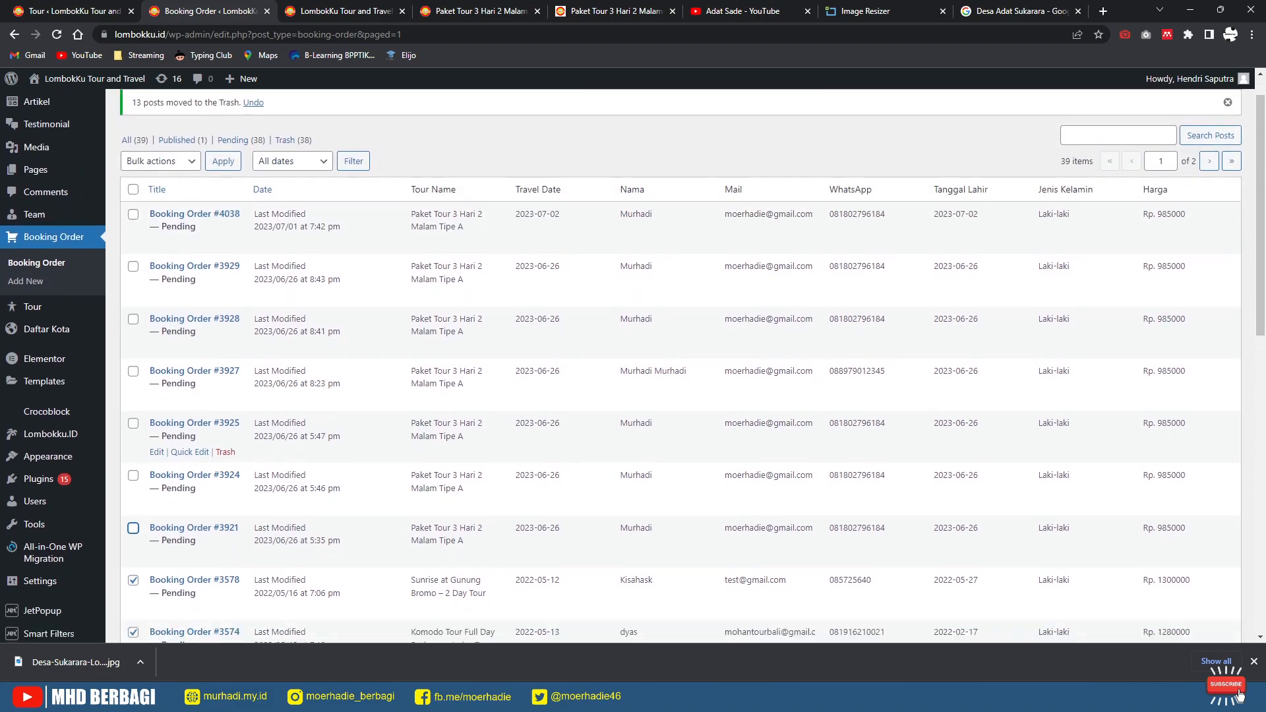
pyautogui.scroll(-3, 679, 367)
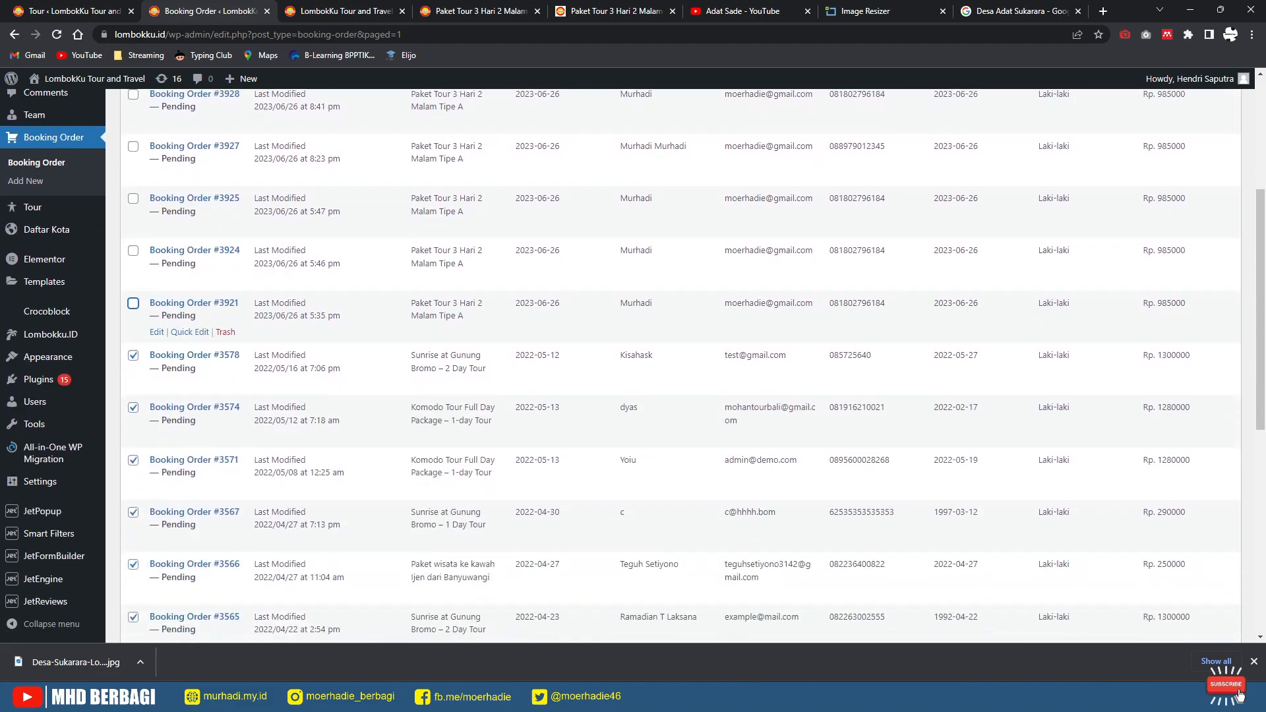
pyautogui.click(134, 304)
pyautogui.scroll(4, 152, 432)
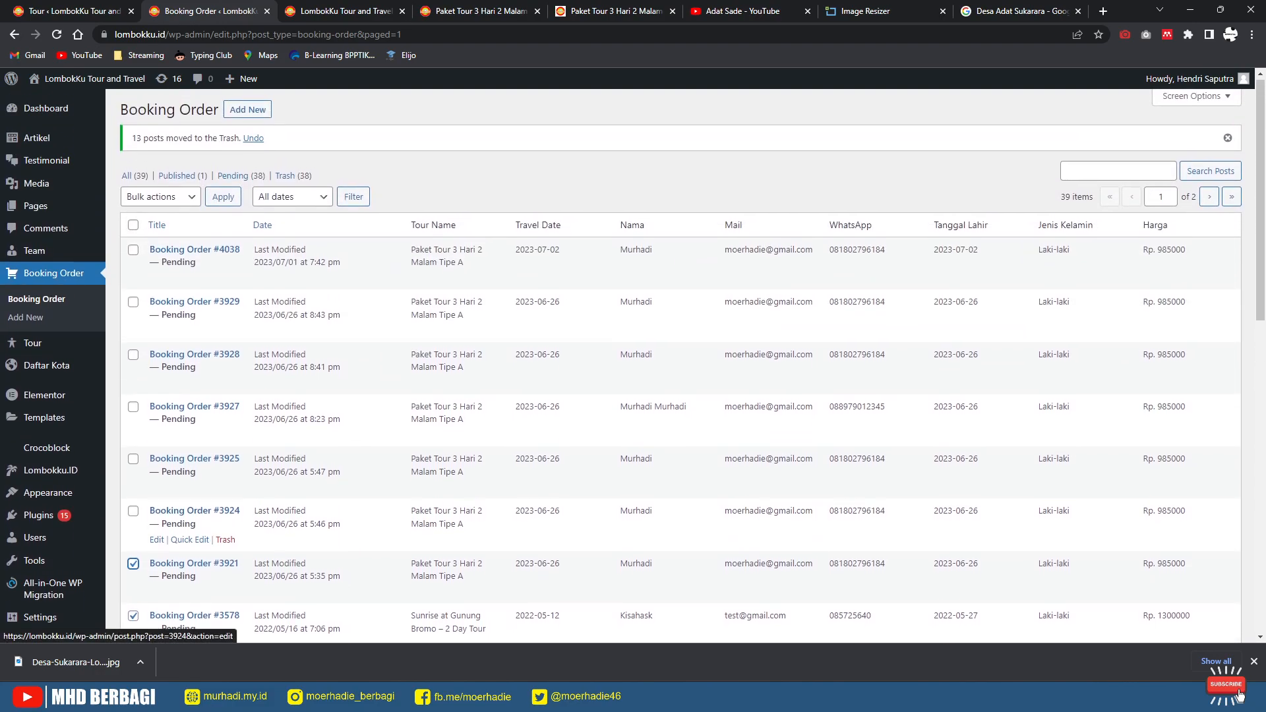
# Step: Move the 14 ticked booking orders to the trash, leaving 25 orders
pyautogui.click(160, 199)
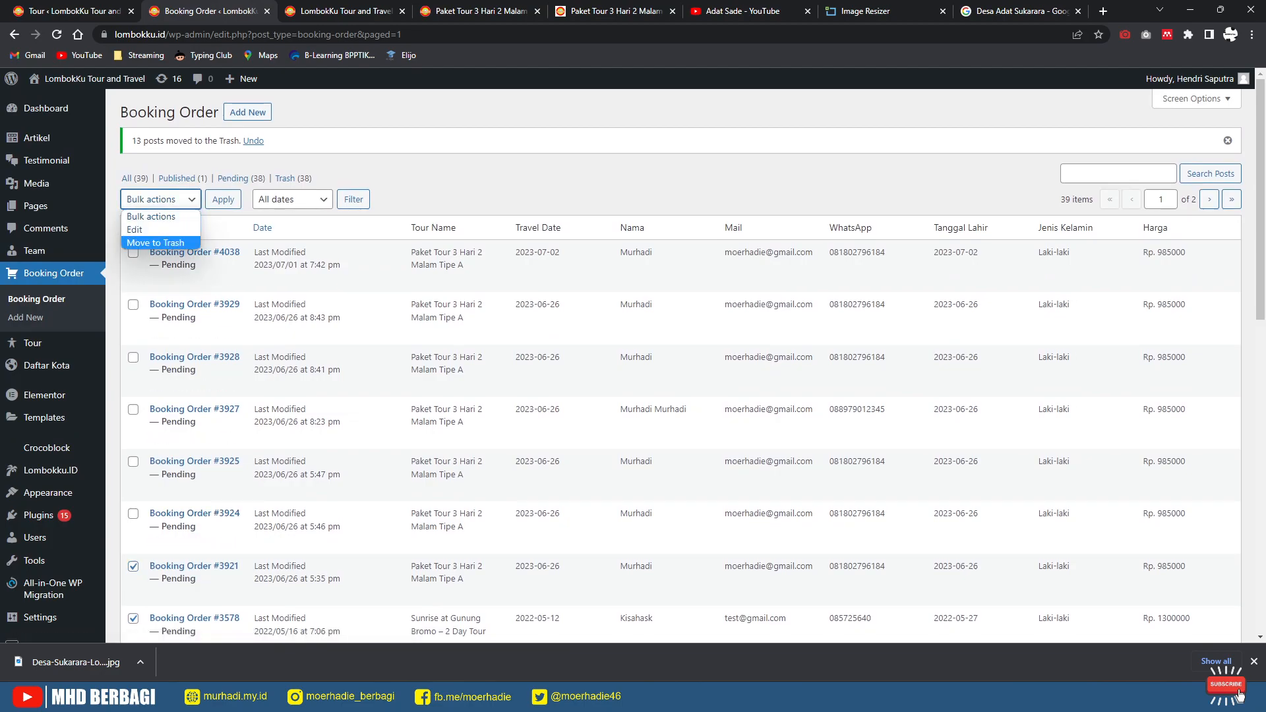
pyautogui.click(152, 243)
pyautogui.click(223, 199)
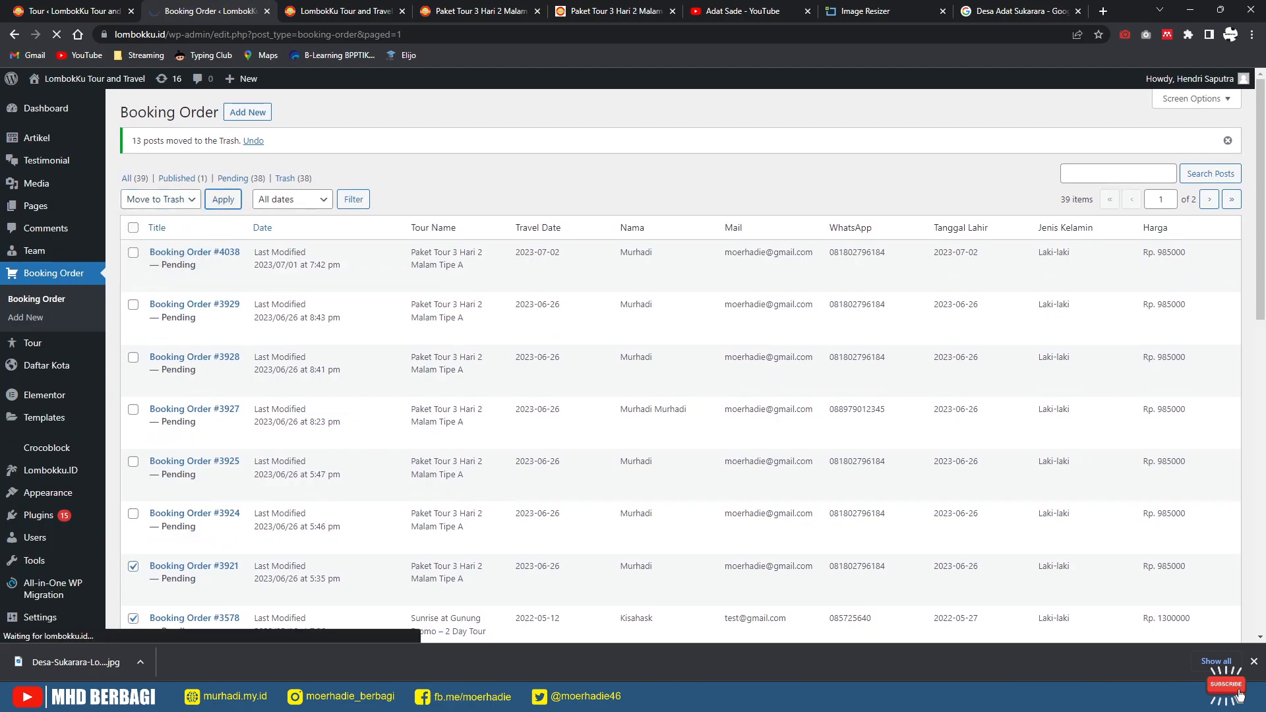
pyautogui.scroll(-15, 633, 362)
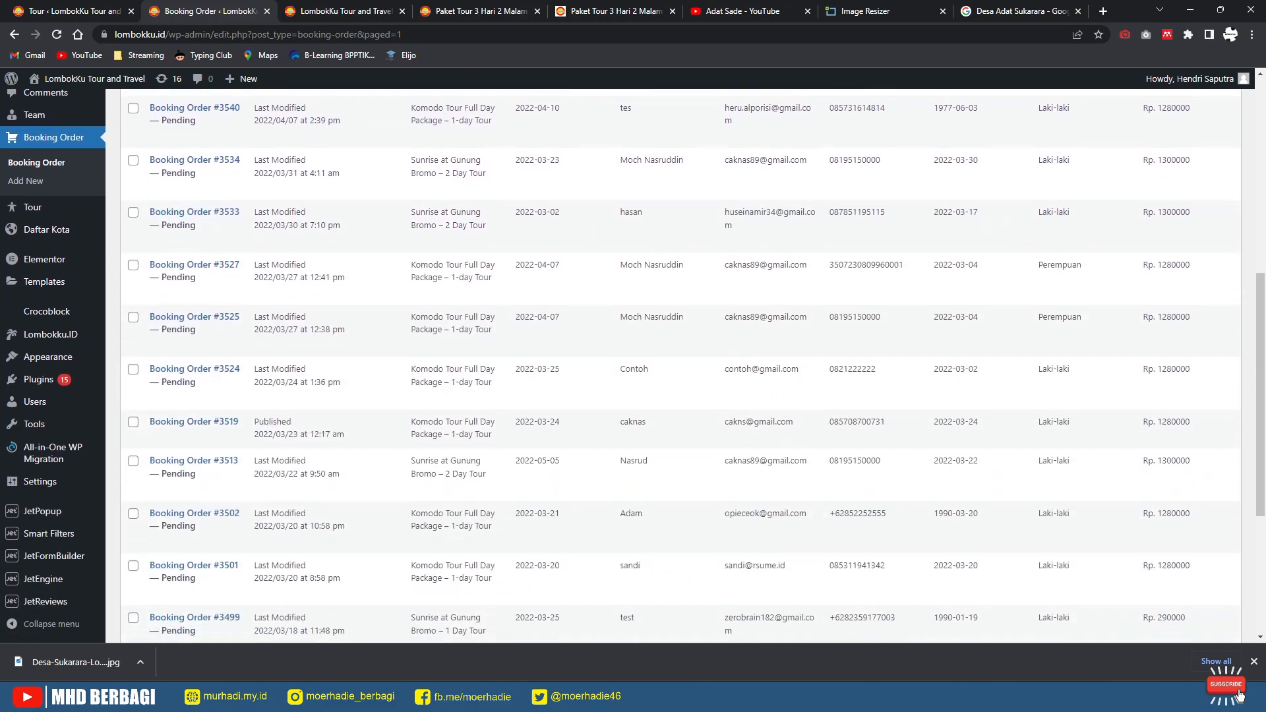
pyautogui.scroll(-1, 633, 409)
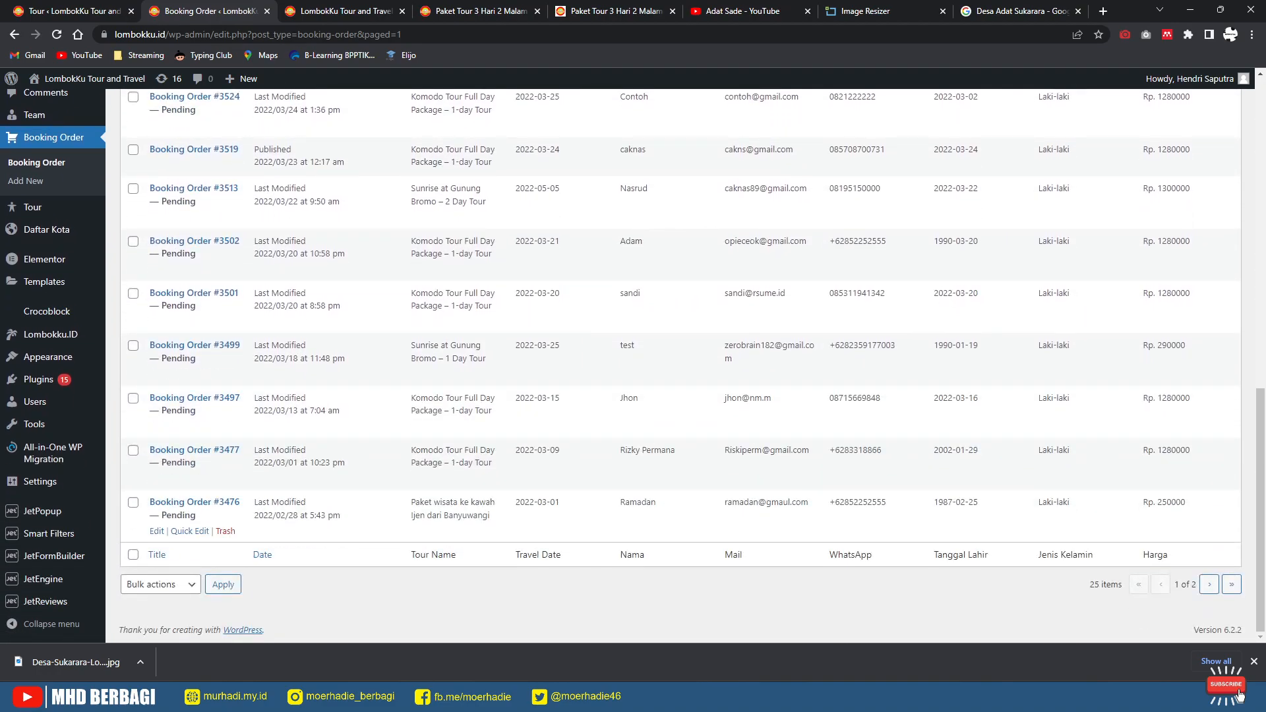
pyautogui.scroll(7, 633, 366)
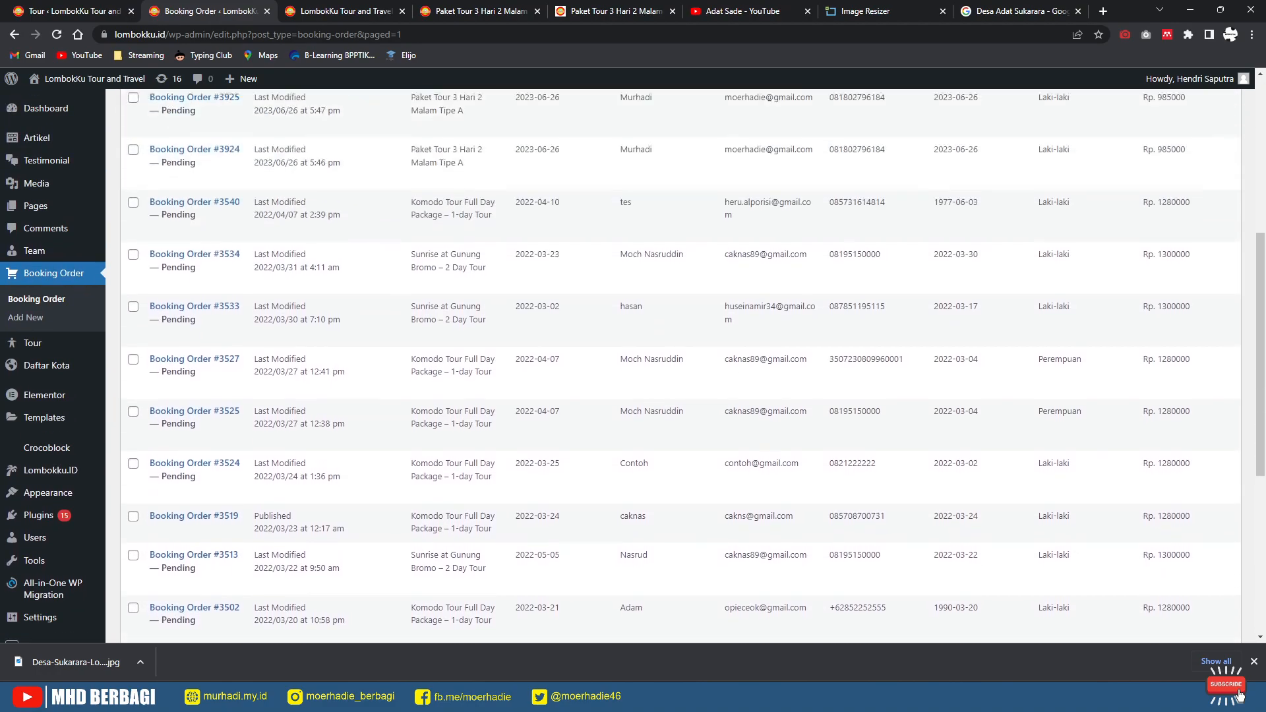
pyautogui.scroll(4, 633, 367)
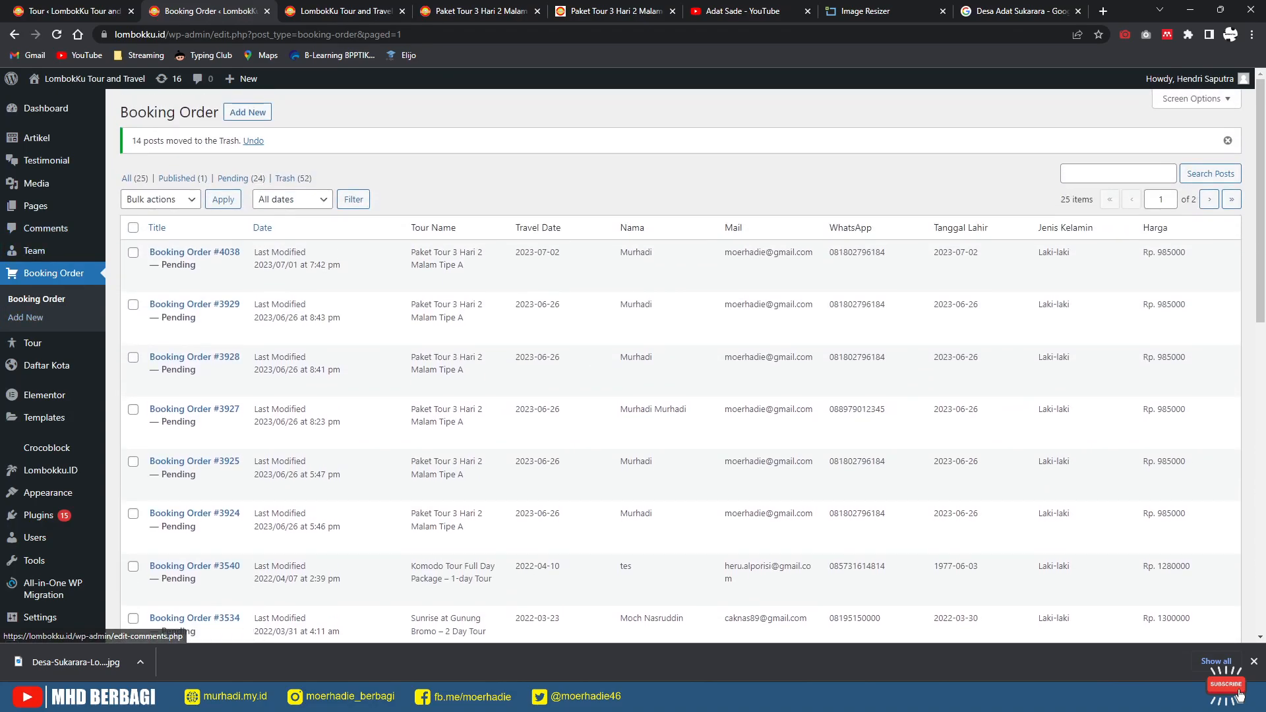
# Step: Tick the March–April 2022 Ijen, Komodo and Bromo test bookings, including the published Komodo one
pyautogui.scroll(-11, 633, 366)
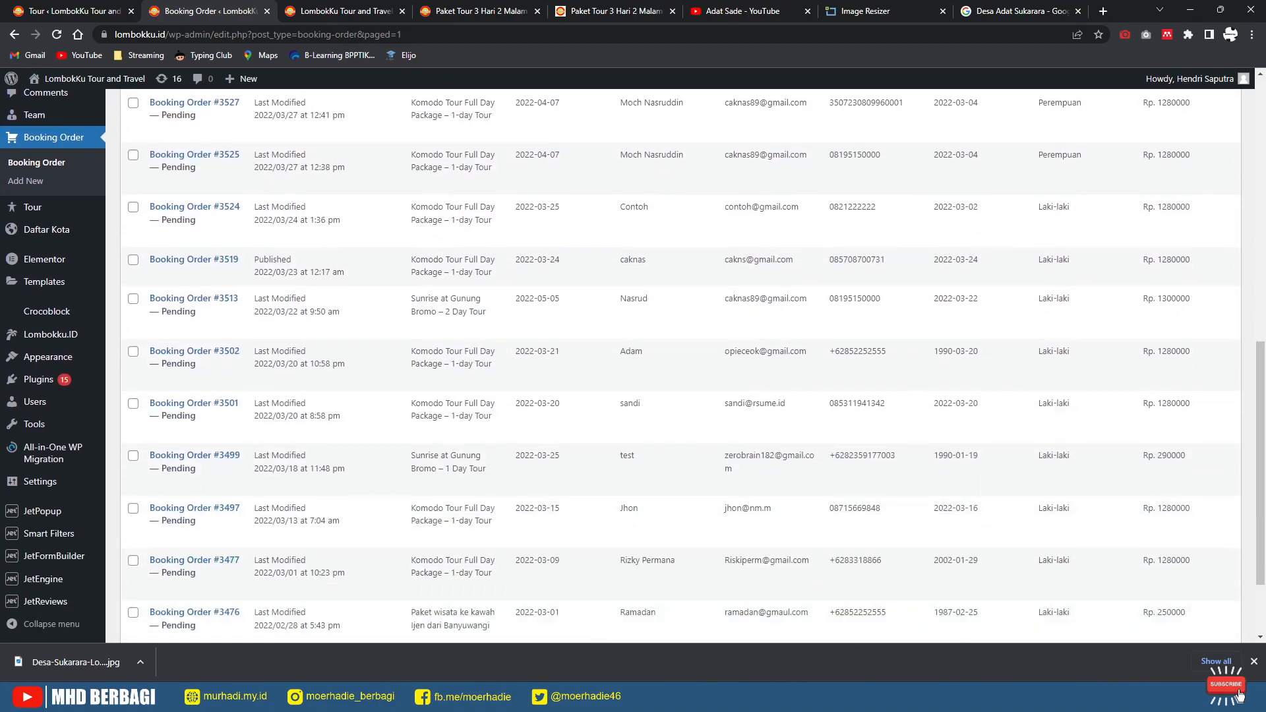
pyautogui.click(133, 503)
pyautogui.click(133, 450)
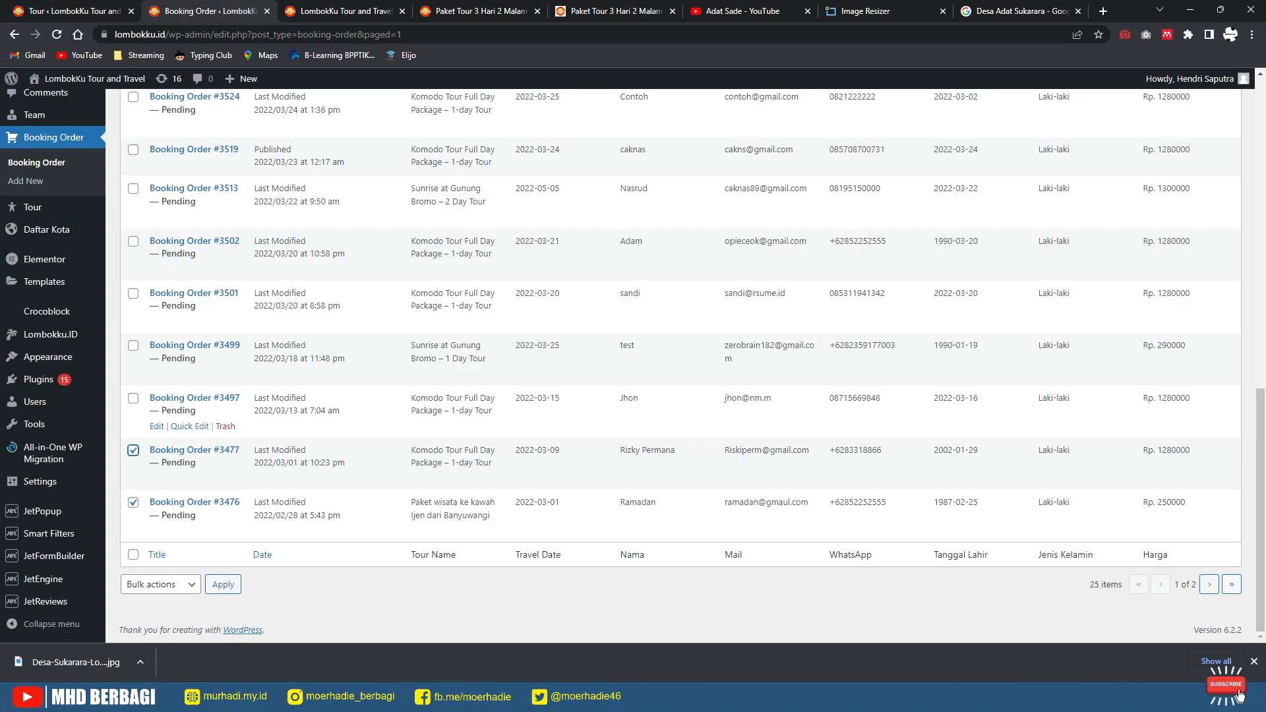
pyautogui.click(133, 398)
pyautogui.click(134, 346)
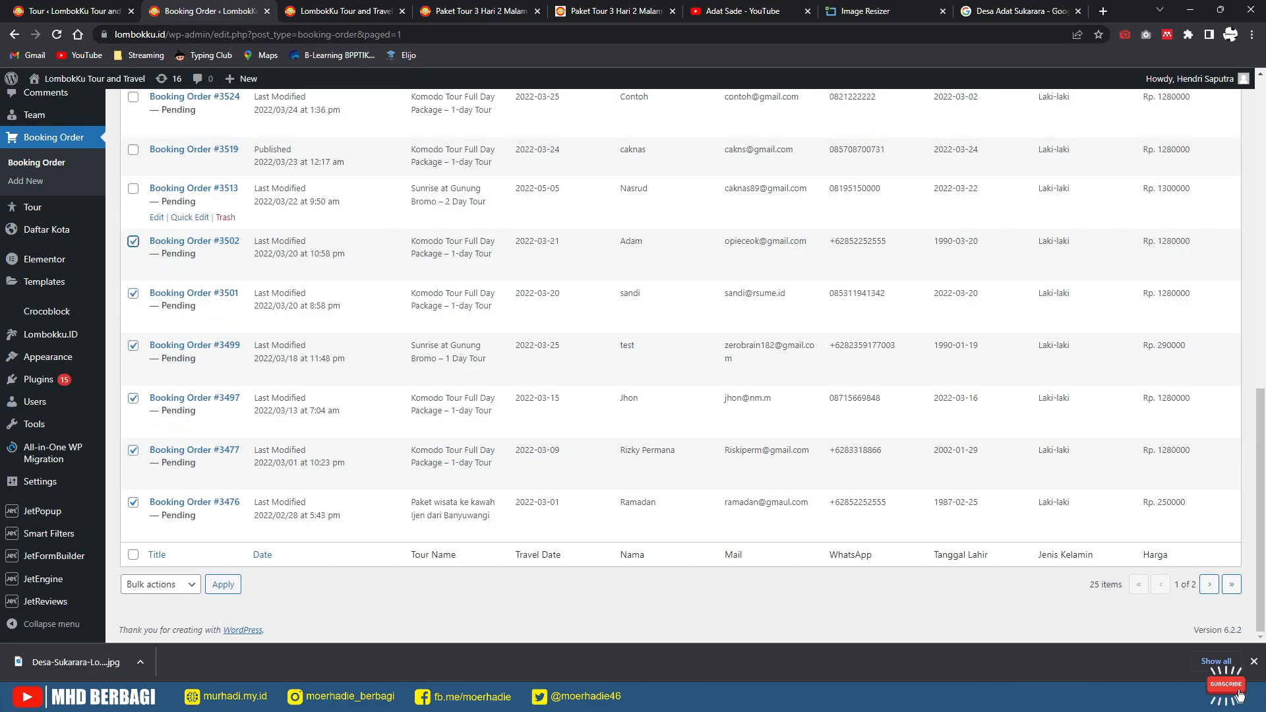
pyautogui.click(134, 150)
pyautogui.scroll(3, 133, 198)
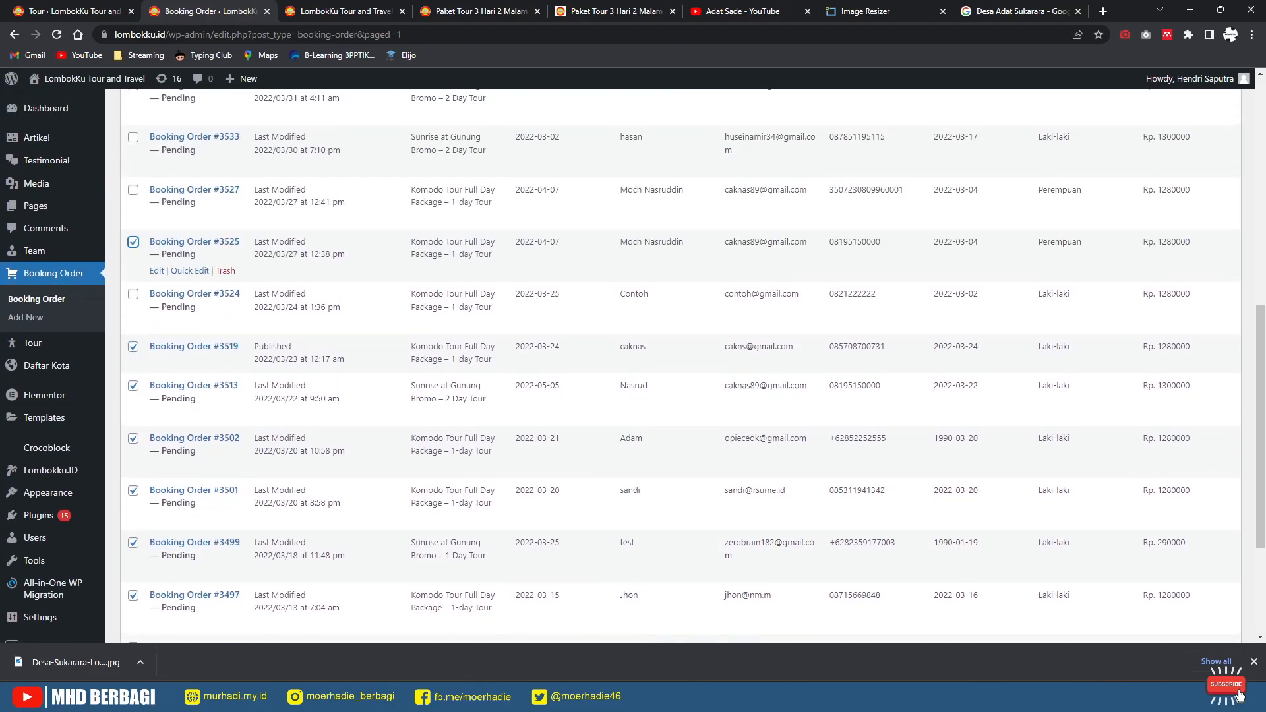
pyautogui.click(134, 294)
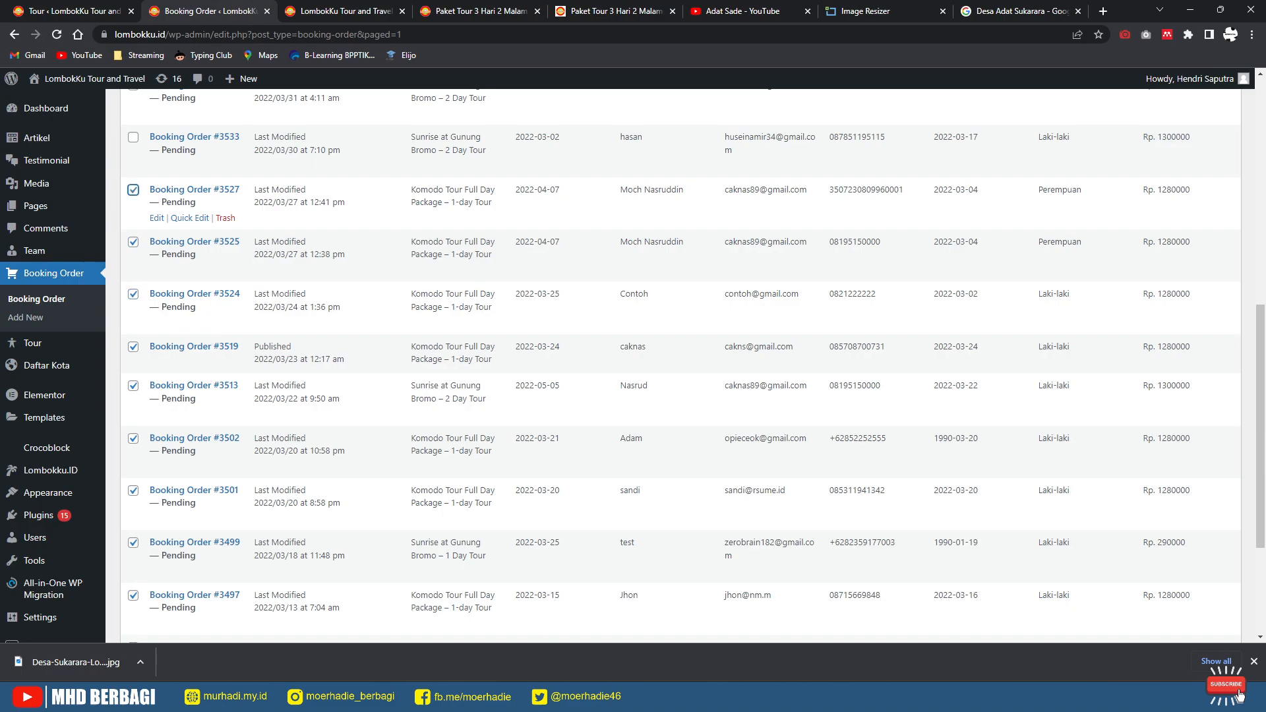
pyautogui.click(133, 137)
pyautogui.scroll(3, 133, 350)
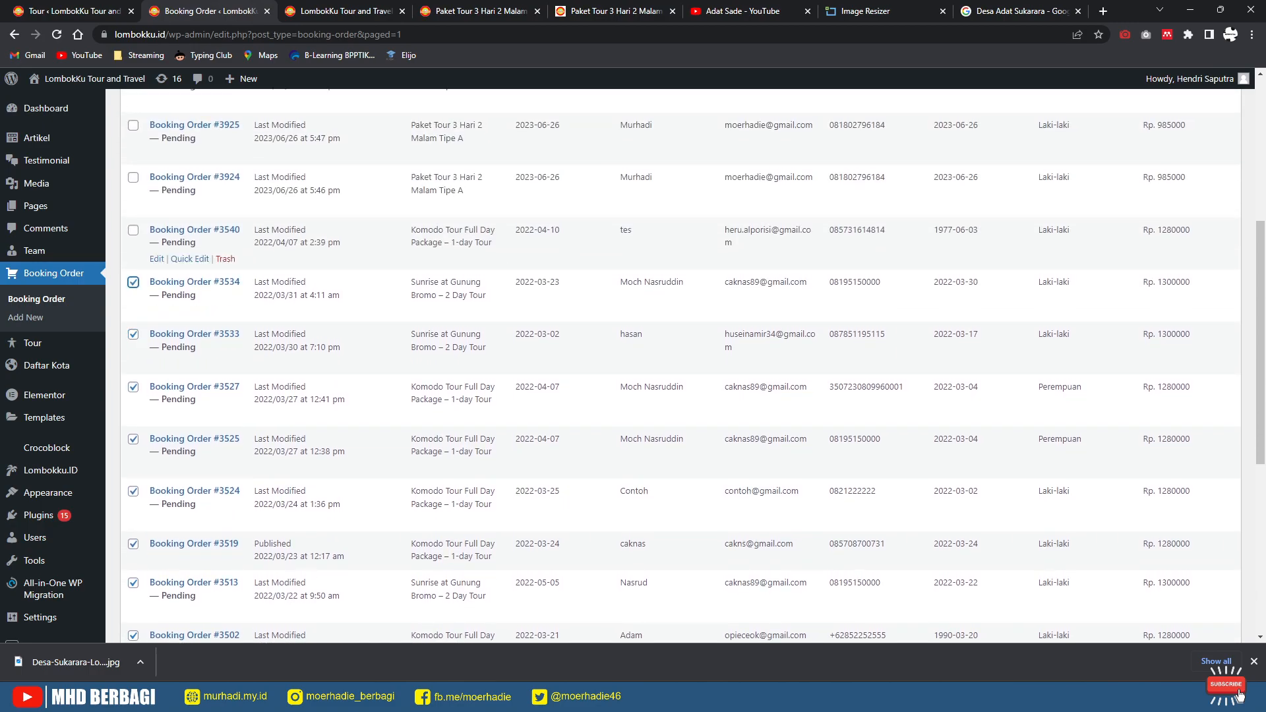
pyautogui.click(133, 230)
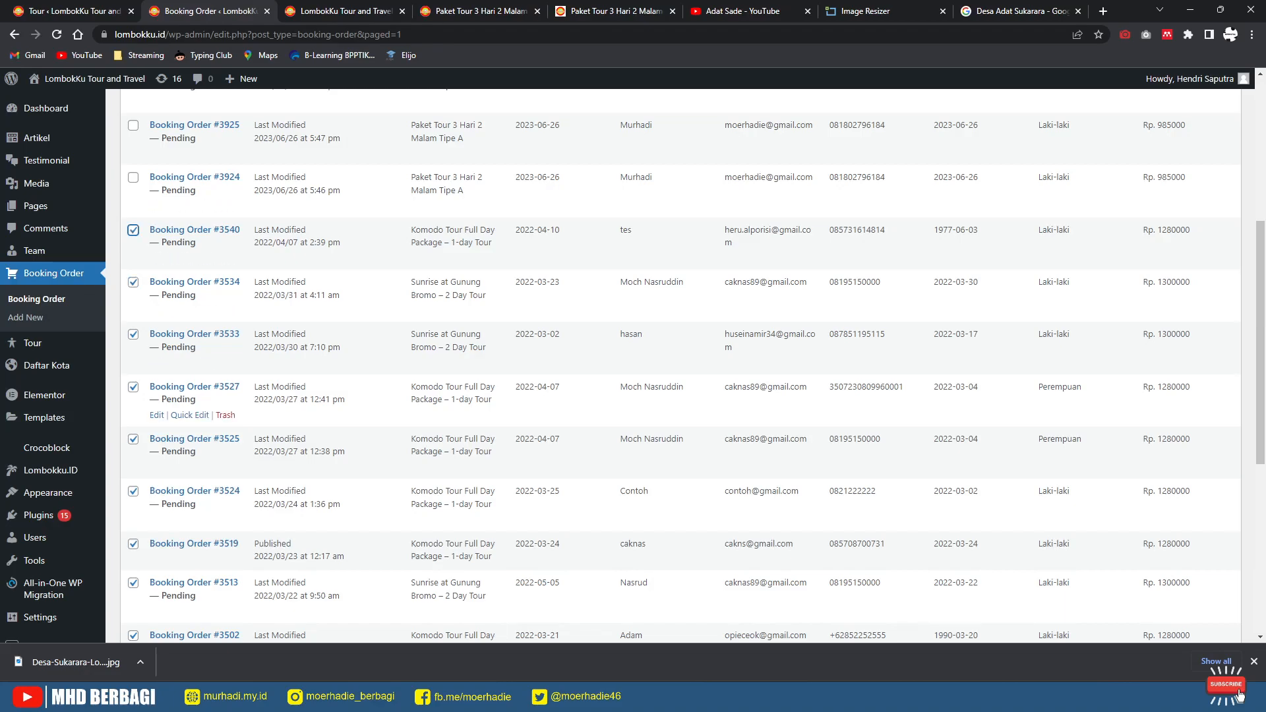
pyautogui.scroll(-6, 672, 366)
# Step: Move the ticked booking orders to the trash with Bulk actions
pyautogui.click(161, 584)
pyautogui.click(161, 584)
pyautogui.click(161, 584)
pyautogui.click(155, 628)
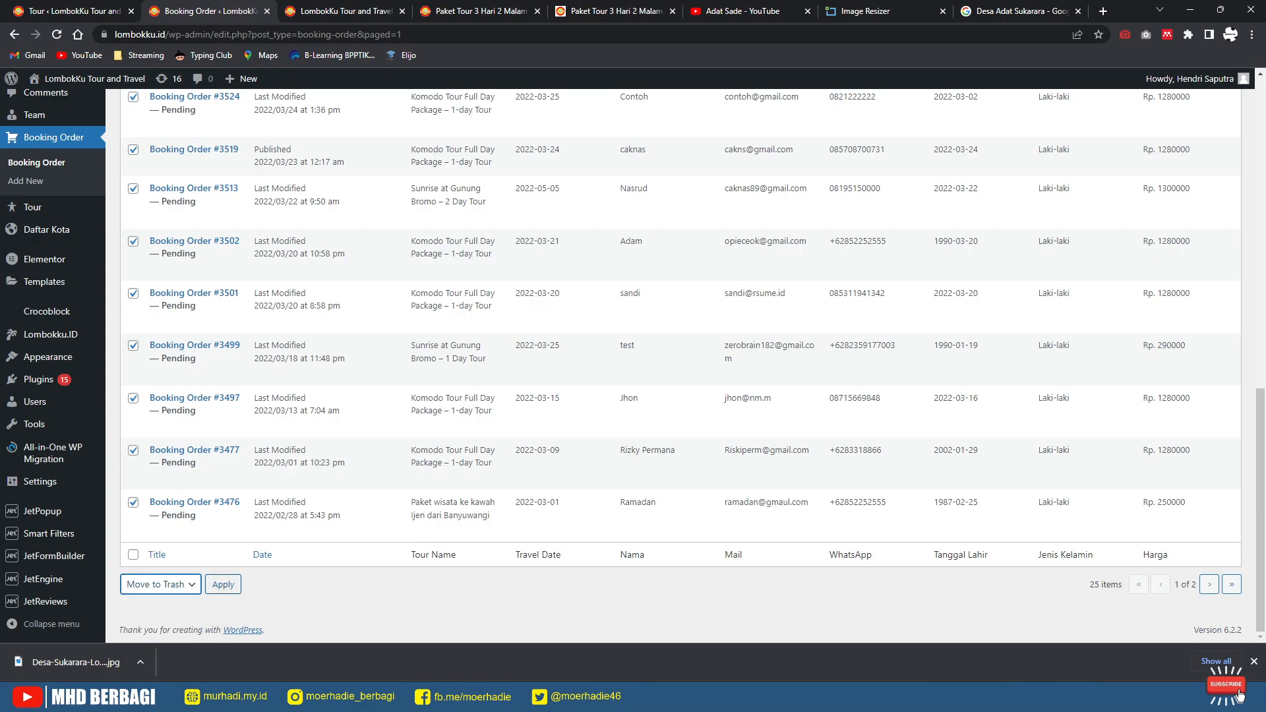
pyautogui.click(223, 584)
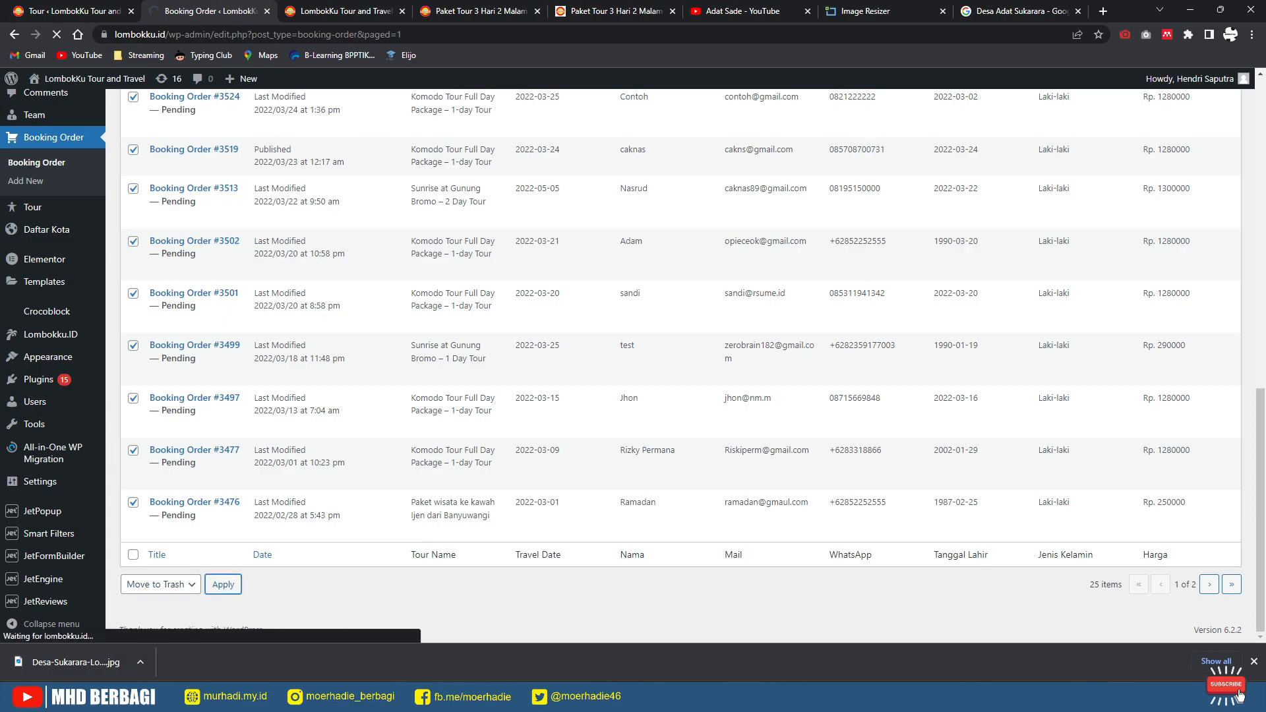
# Step: Tick the remaining 2022 Nusa Penida and Komodo test orders and trash them too
pyautogui.scroll(-4, 634, 396)
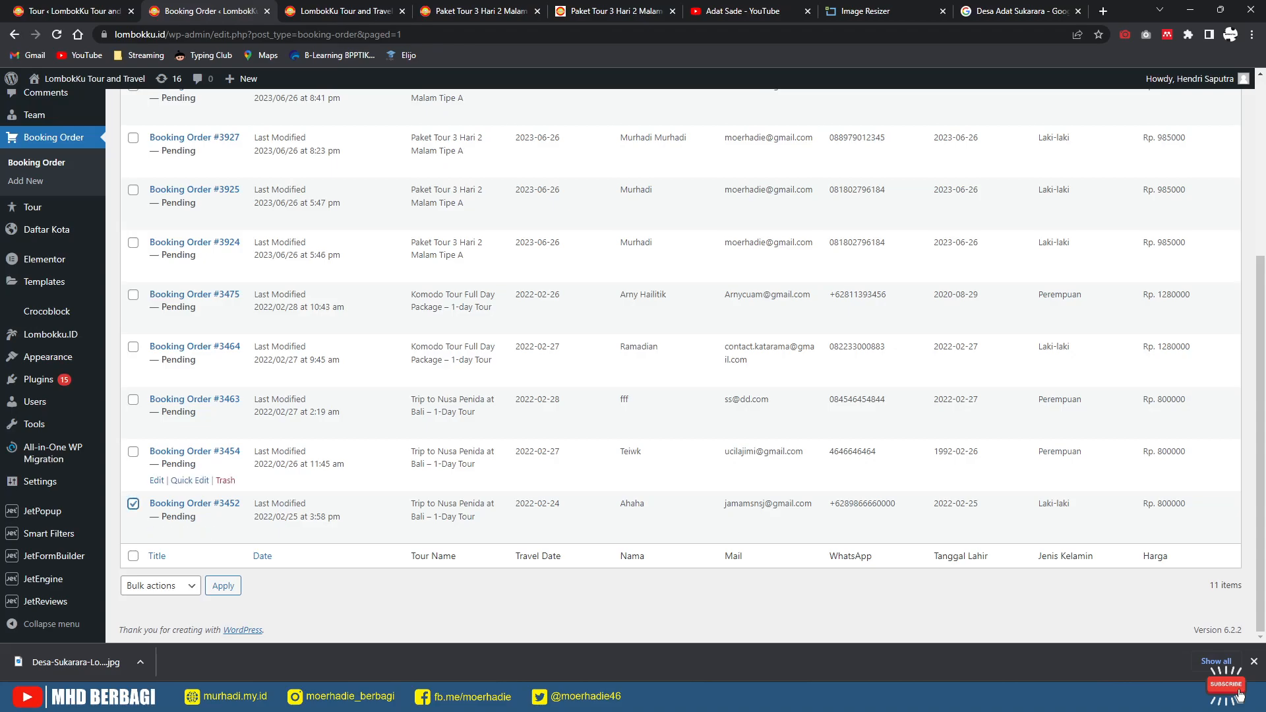
pyautogui.click(133, 452)
pyautogui.click(133, 400)
pyautogui.click(133, 347)
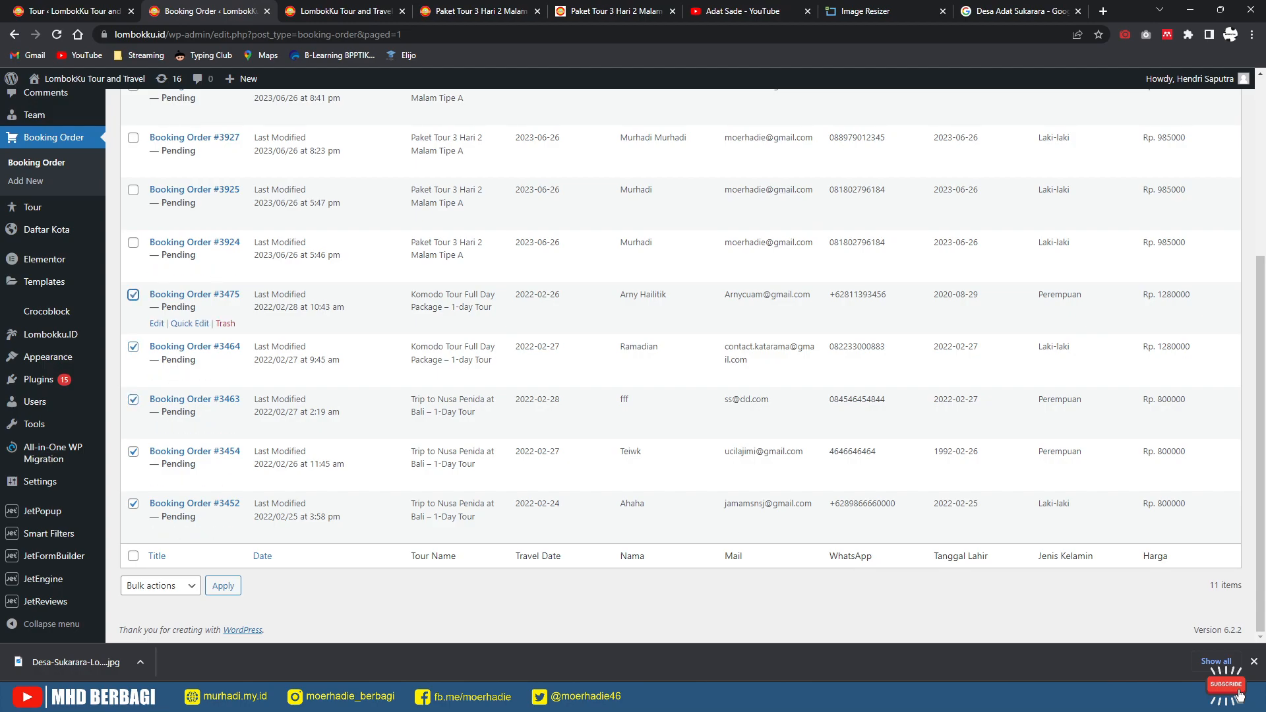
pyautogui.click(133, 294)
pyautogui.click(160, 586)
pyautogui.click(142, 628)
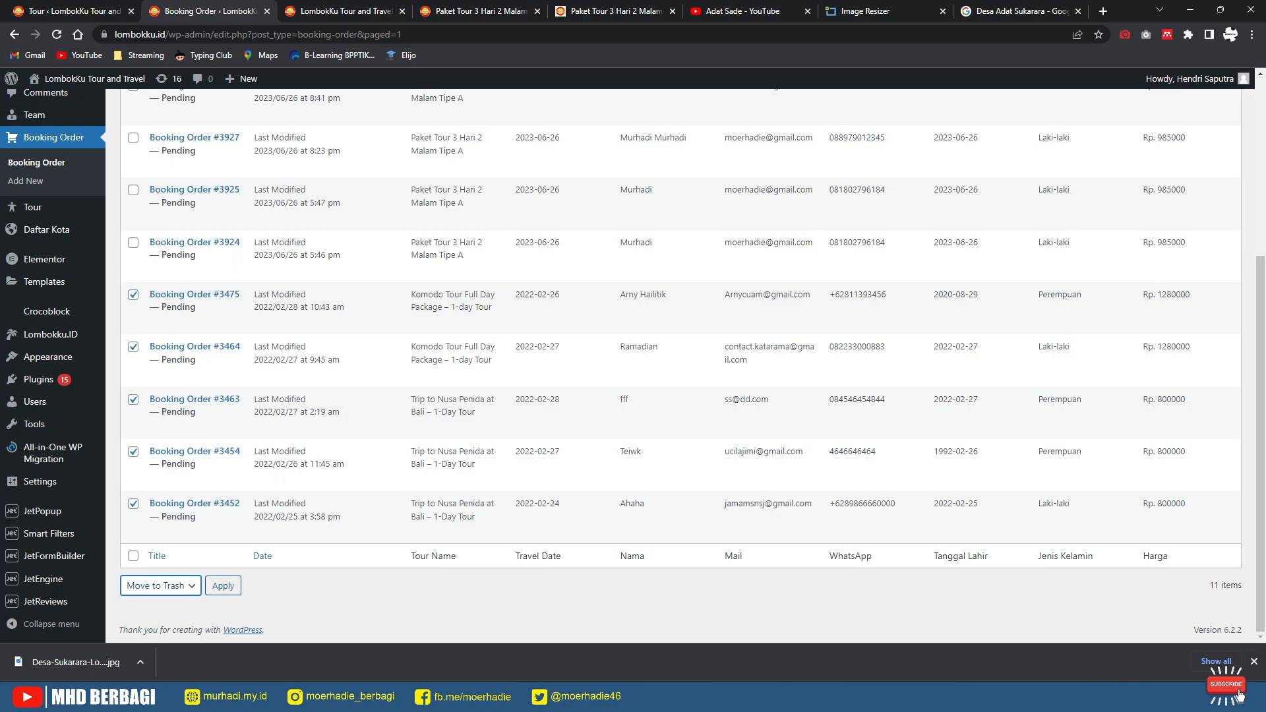
pyautogui.click(223, 585)
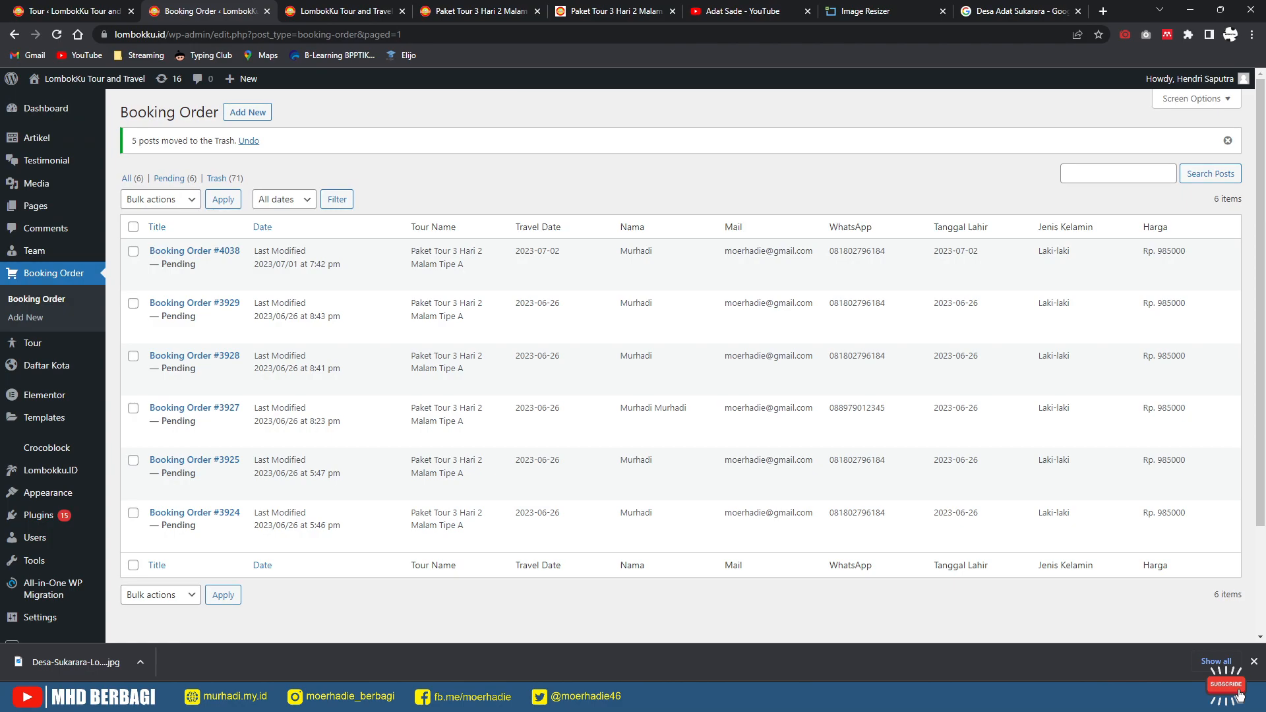
# Step: Open the booking order Trash and permanently delete the first page of trashed orders
pyautogui.click(217, 178)
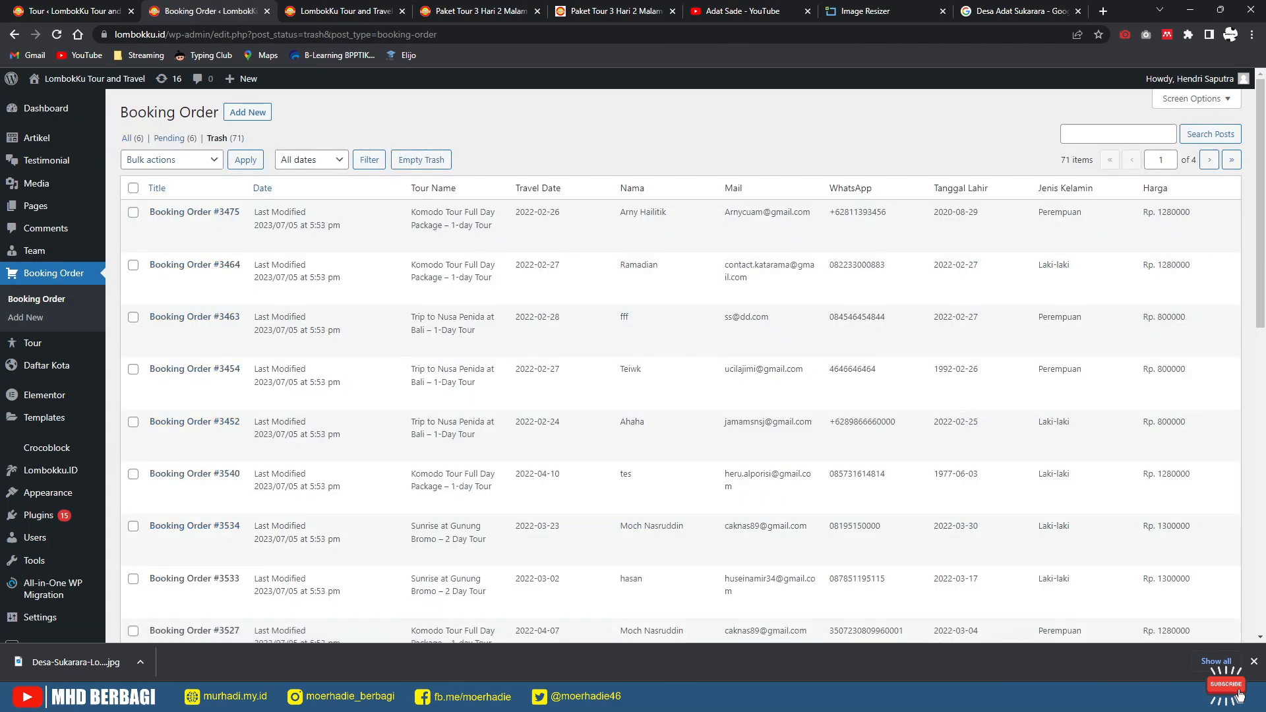
pyautogui.scroll(-7, 462, 304)
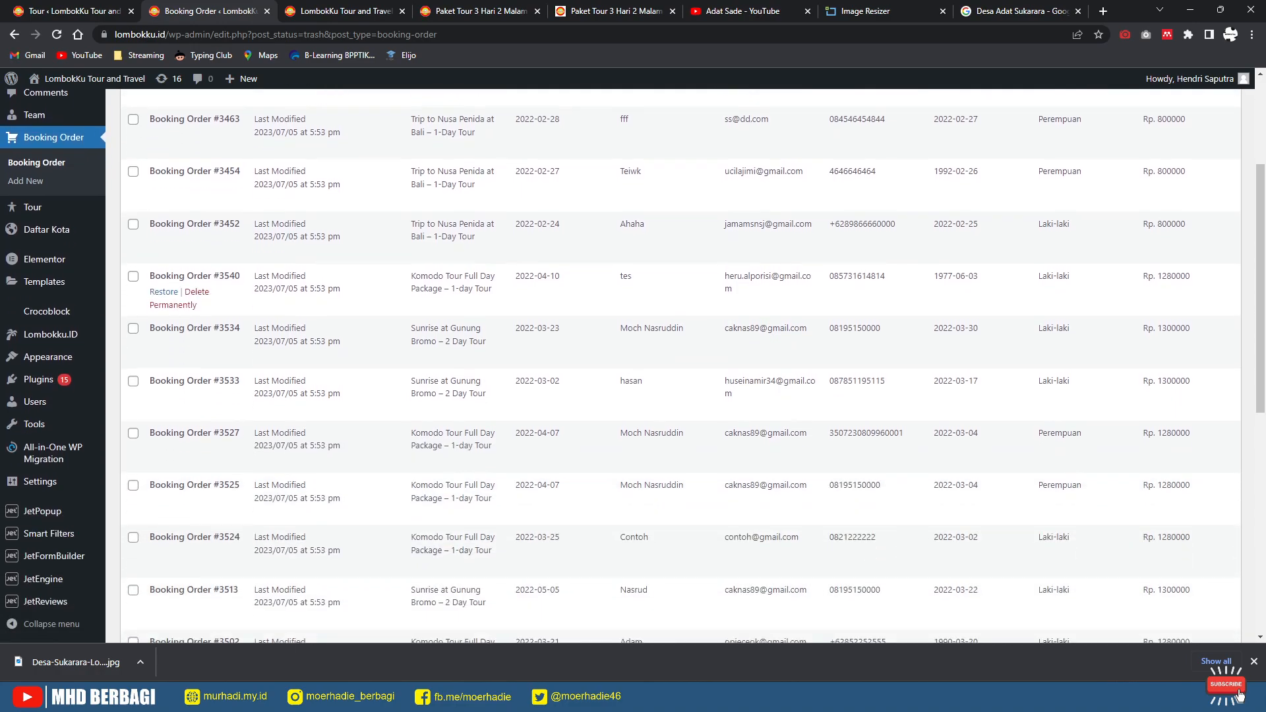
pyautogui.scroll(-4, 673, 366)
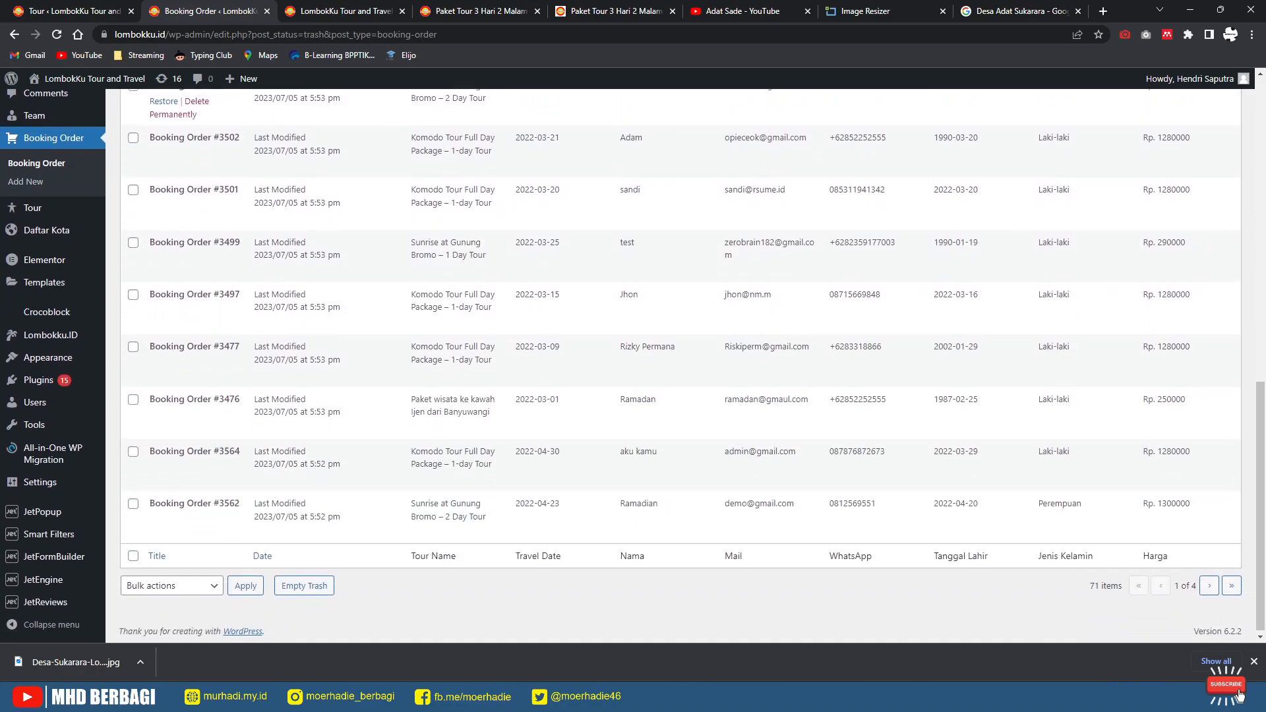
pyautogui.scroll(9, 673, 367)
pyautogui.scroll(2, 672, 366)
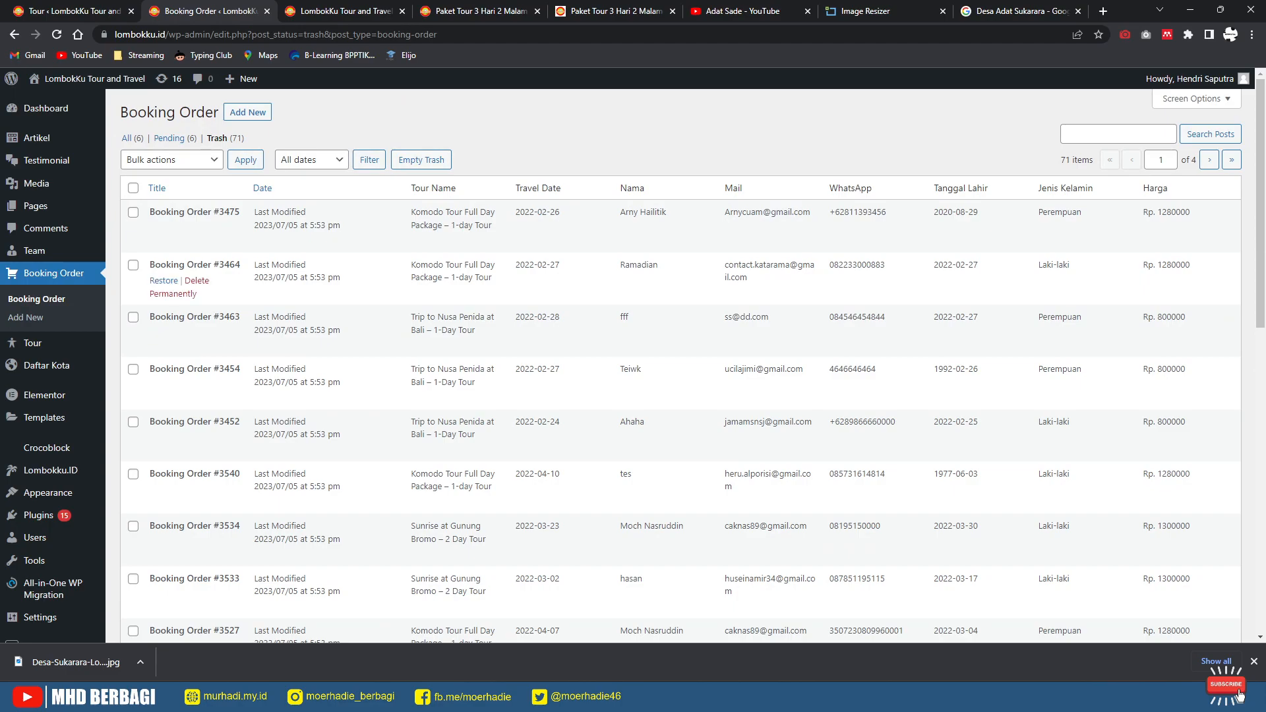
pyautogui.click(171, 160)
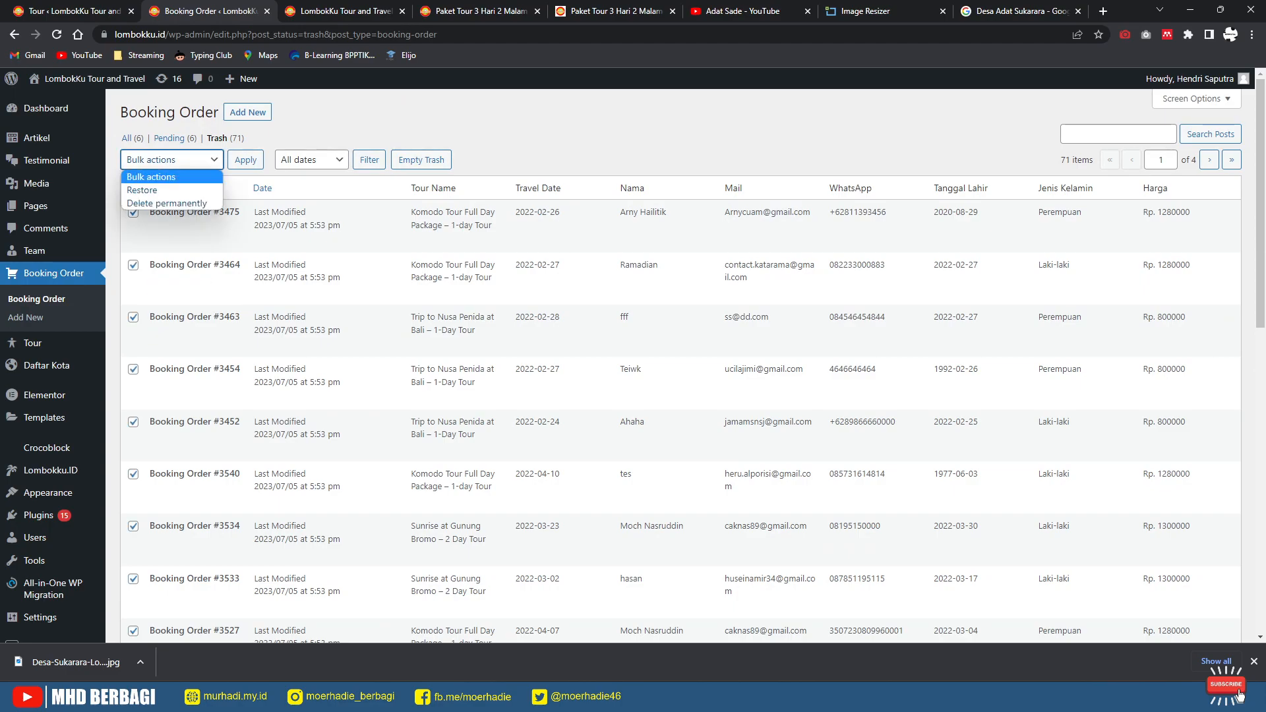
pyautogui.click(161, 204)
pyautogui.click(245, 159)
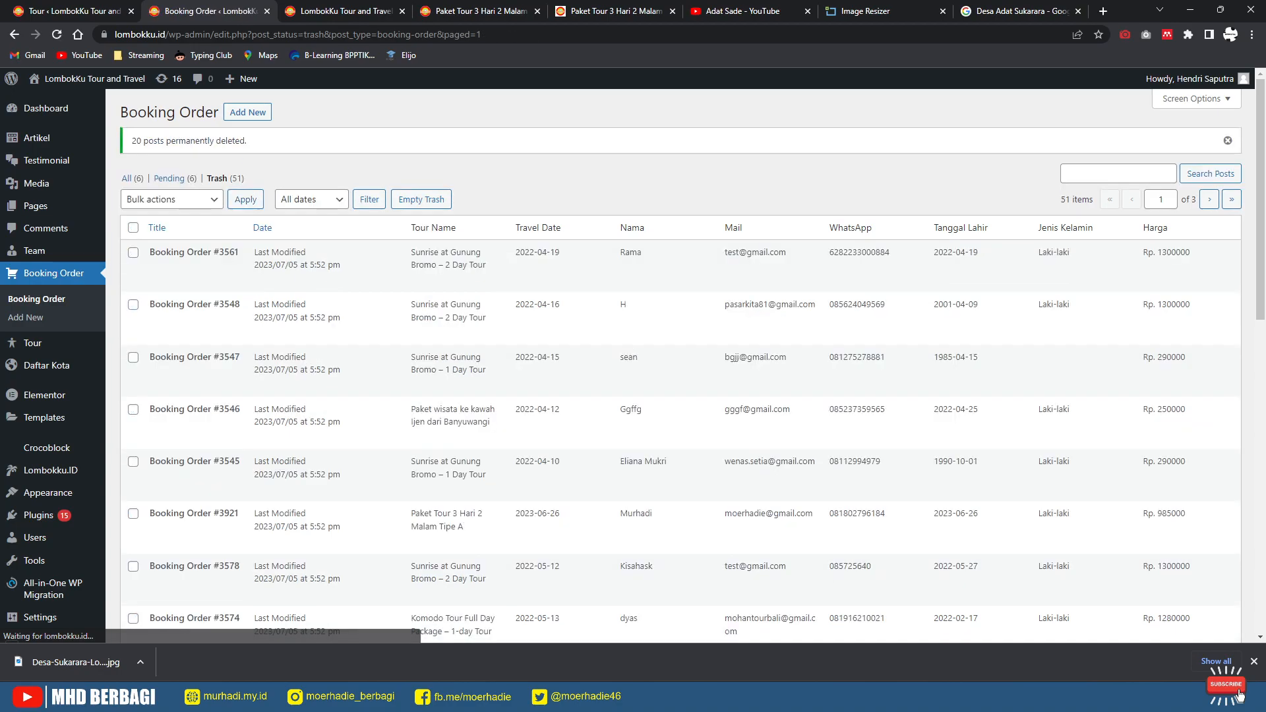
# Step: Permanently delete the next two pages of trashed booking orders
pyautogui.click(172, 199)
pyautogui.click(198, 276)
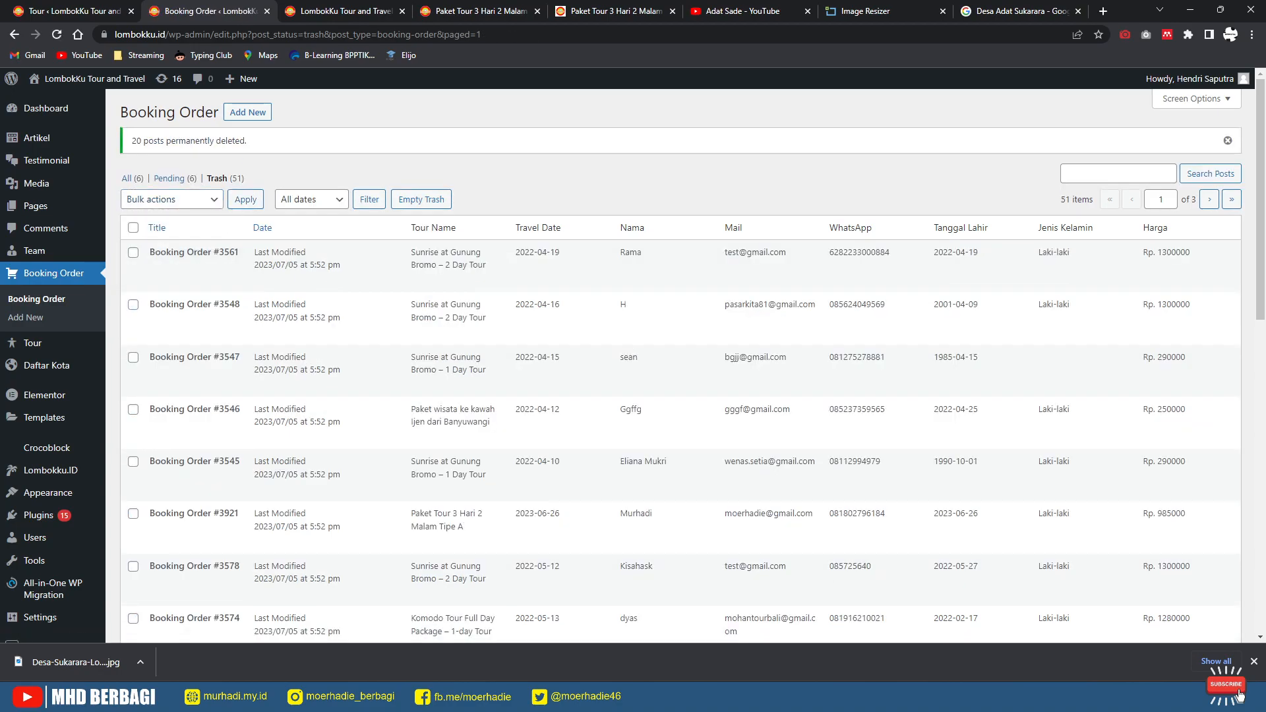
pyautogui.click(171, 199)
pyautogui.click(159, 244)
pyautogui.click(246, 199)
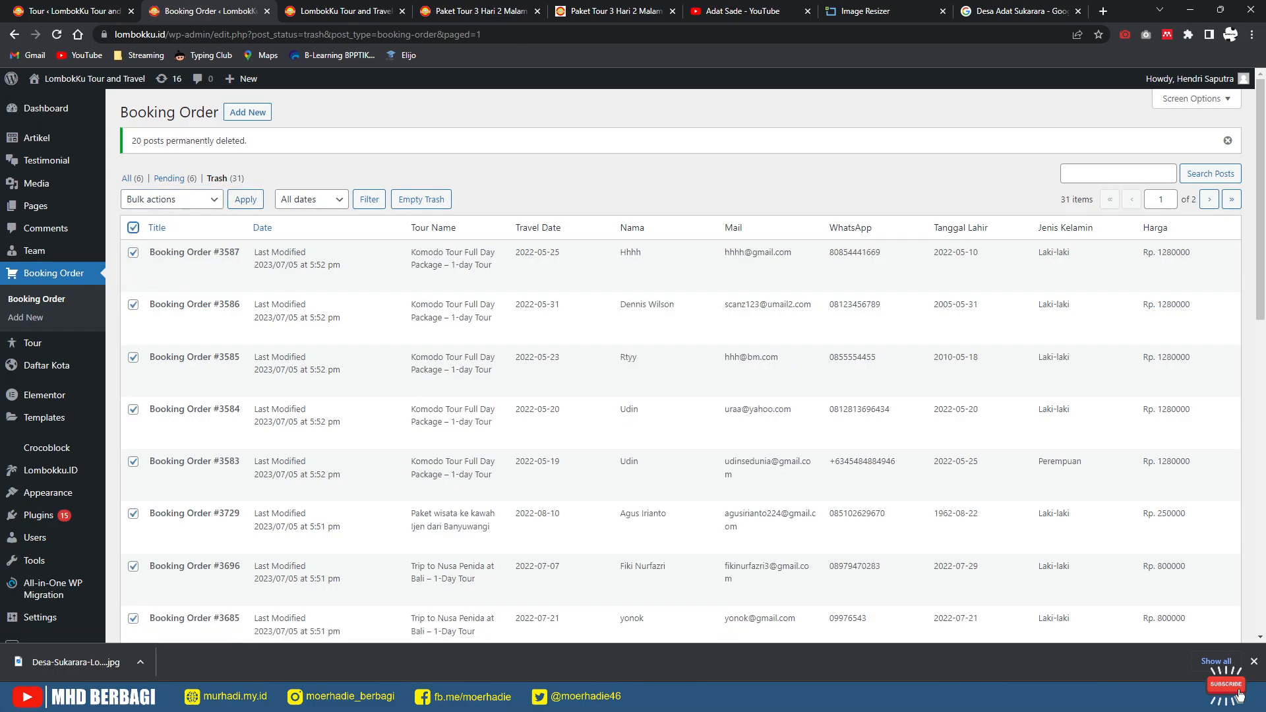
pyautogui.click(172, 200)
pyautogui.click(158, 243)
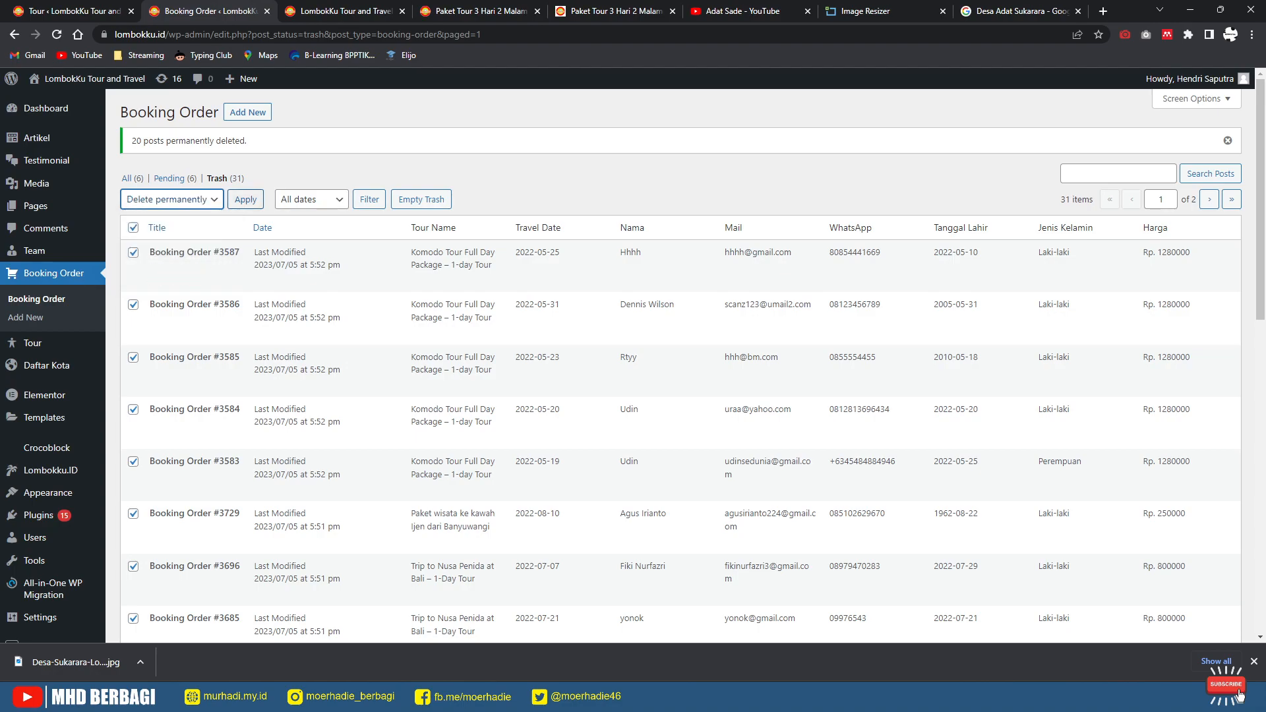
pyautogui.click(246, 200)
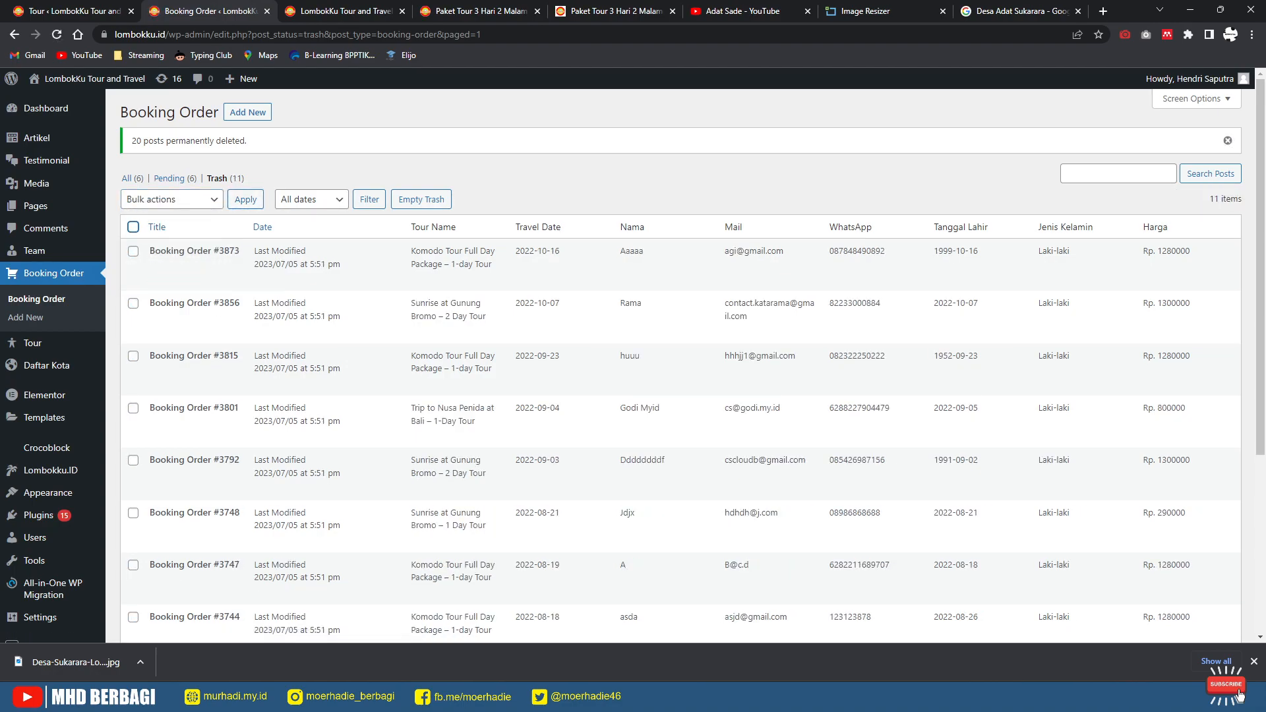
# Step: Permanently delete the last eleven trashed orders and return to All booking orders
pyautogui.click(133, 227)
pyautogui.click(171, 199)
pyautogui.click(158, 243)
pyautogui.click(245, 199)
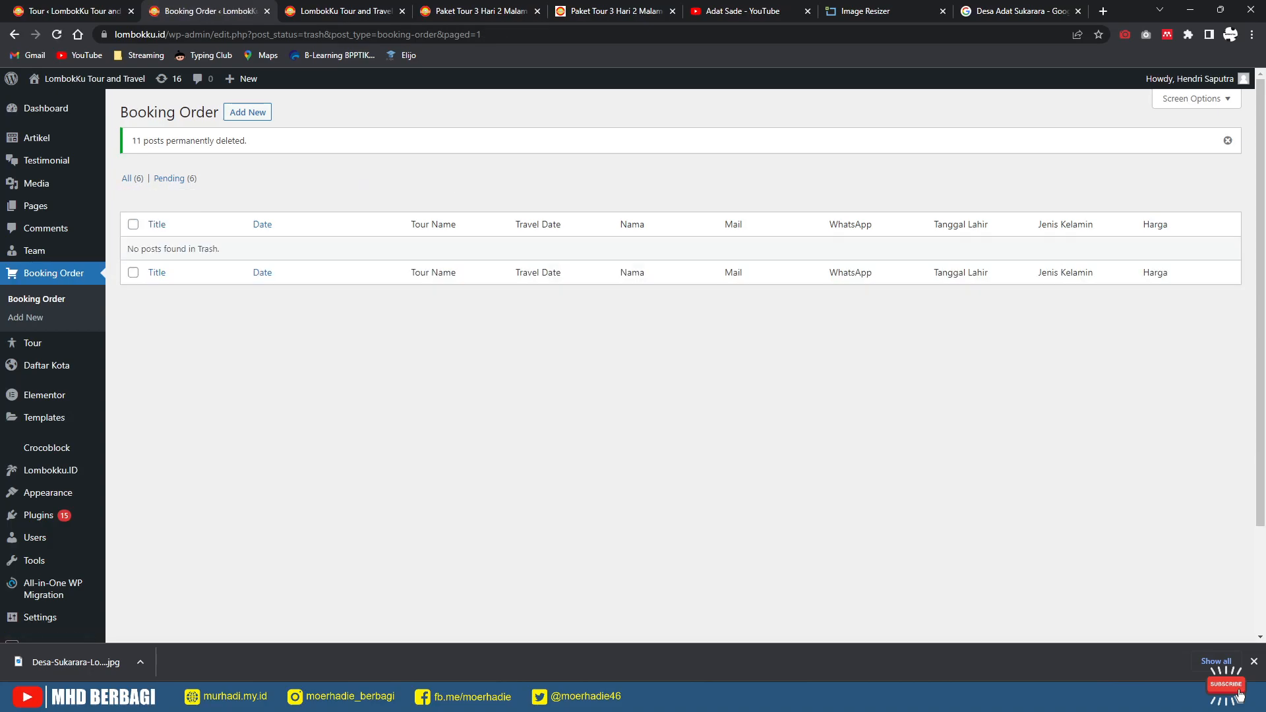
pyautogui.click(127, 179)
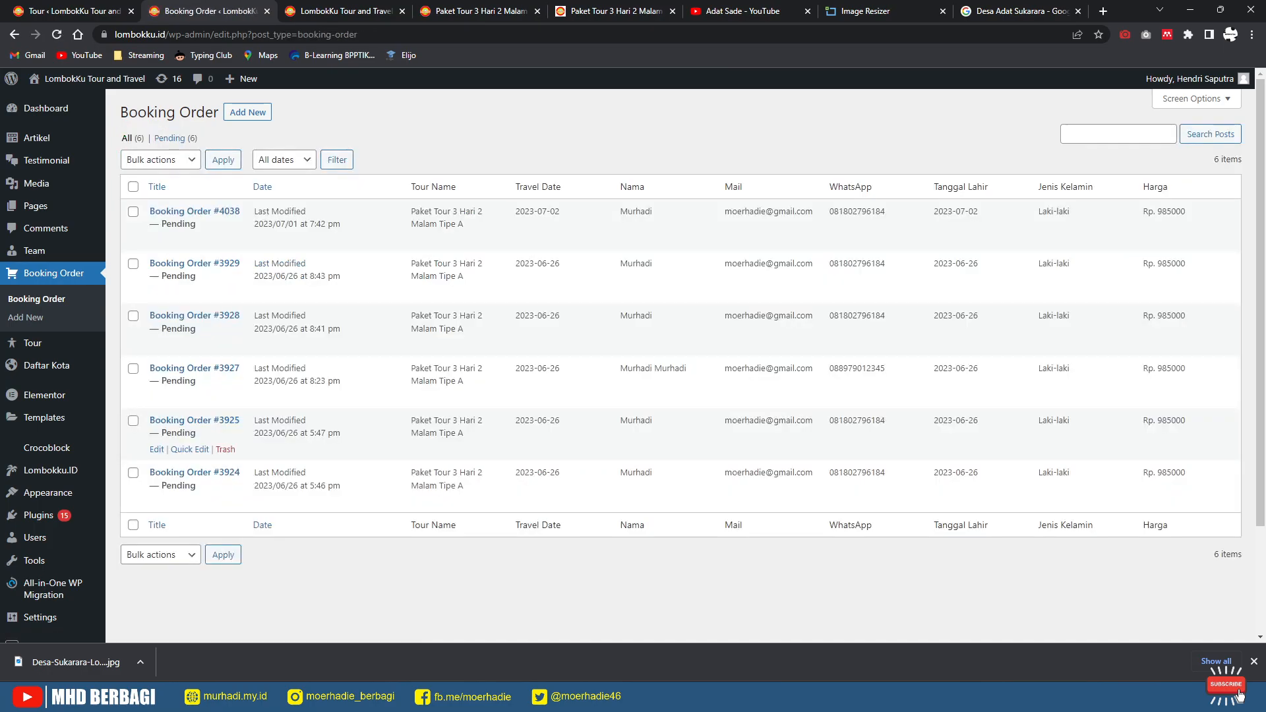
# Step: Quick-edit booking order #3925 (modified 5:47 pm) and set its status to Published
pyautogui.click(190, 450)
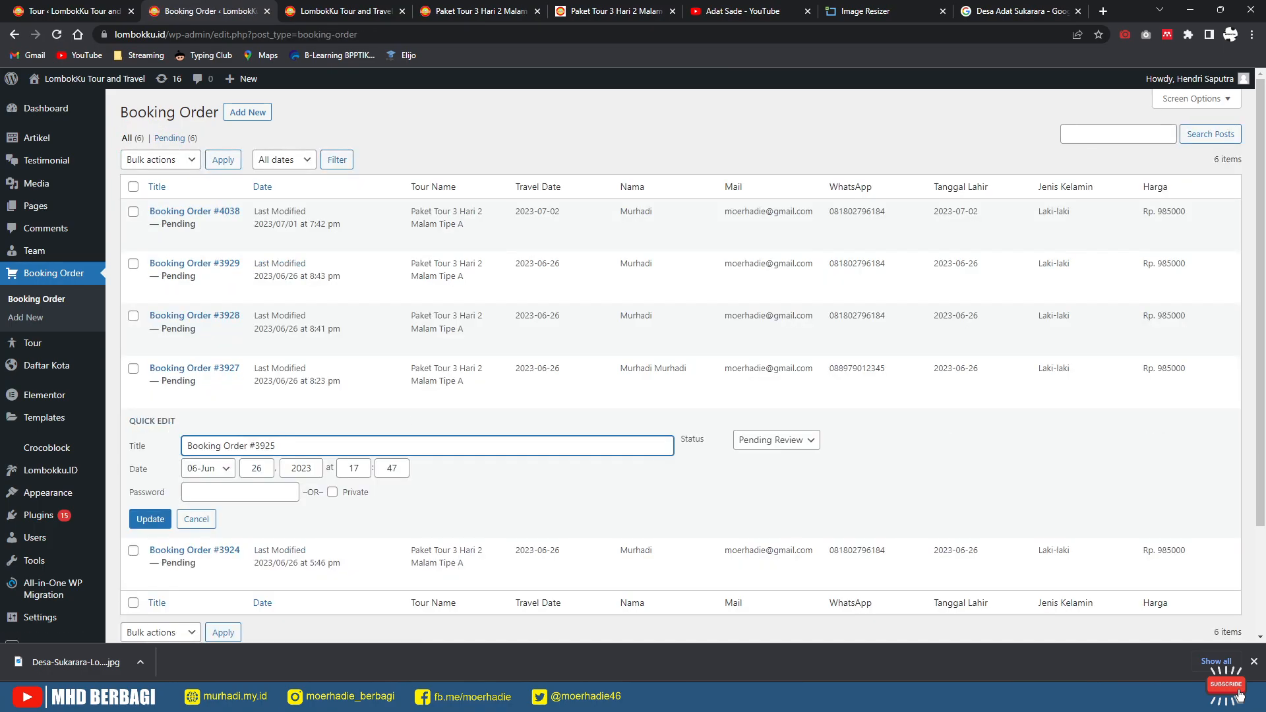
pyautogui.click(776, 440)
pyautogui.click(769, 457)
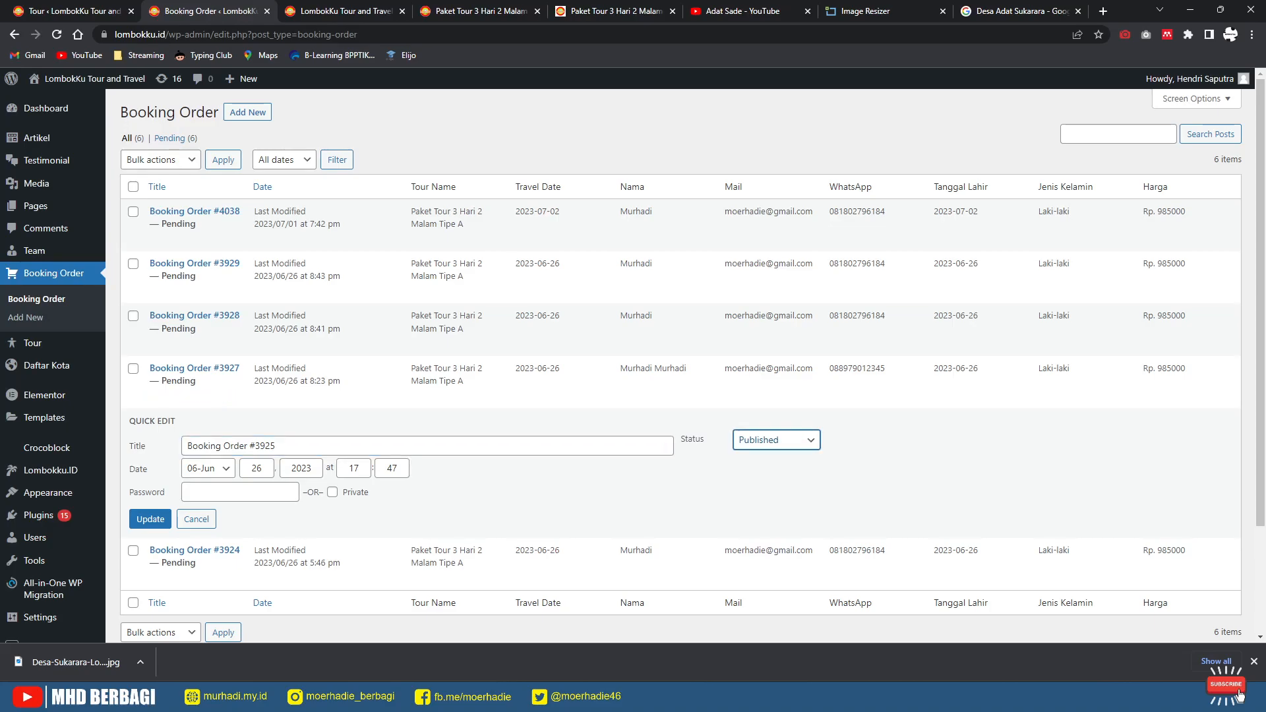
pyautogui.click(150, 519)
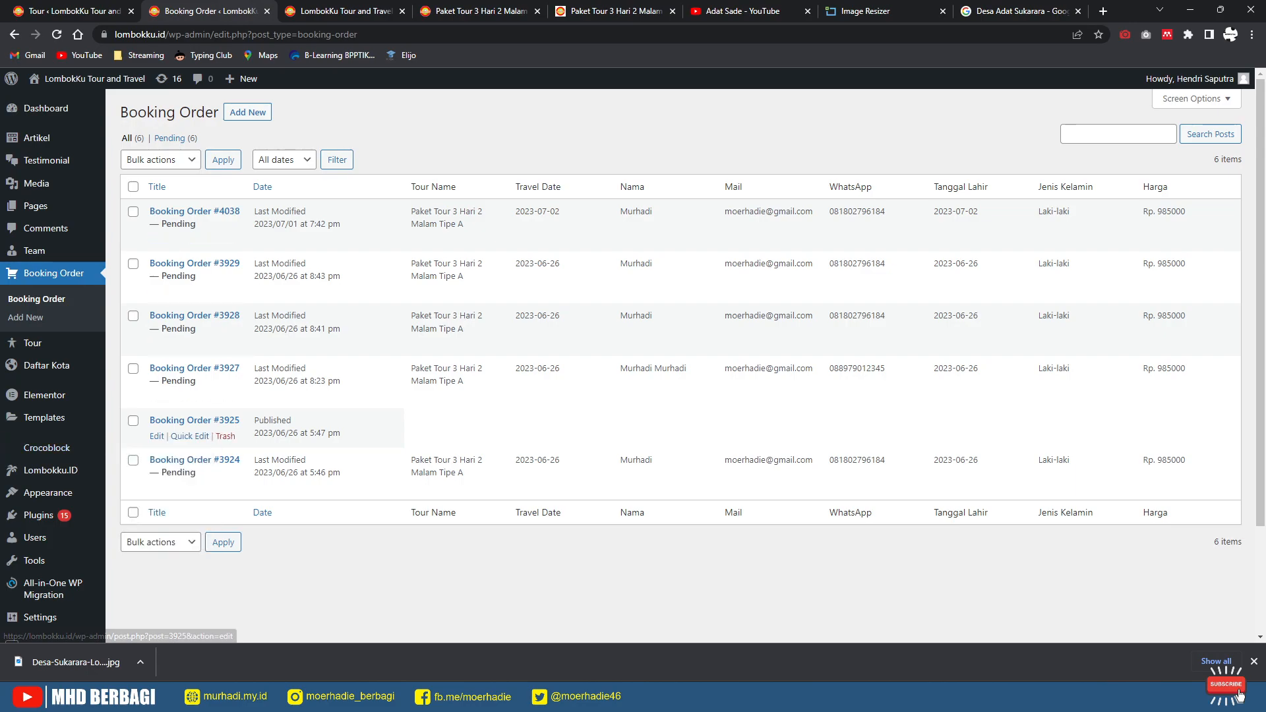
# Step: Trash the published booking order #3925, then go to the live Tipe C tour page
pyautogui.click(226, 436)
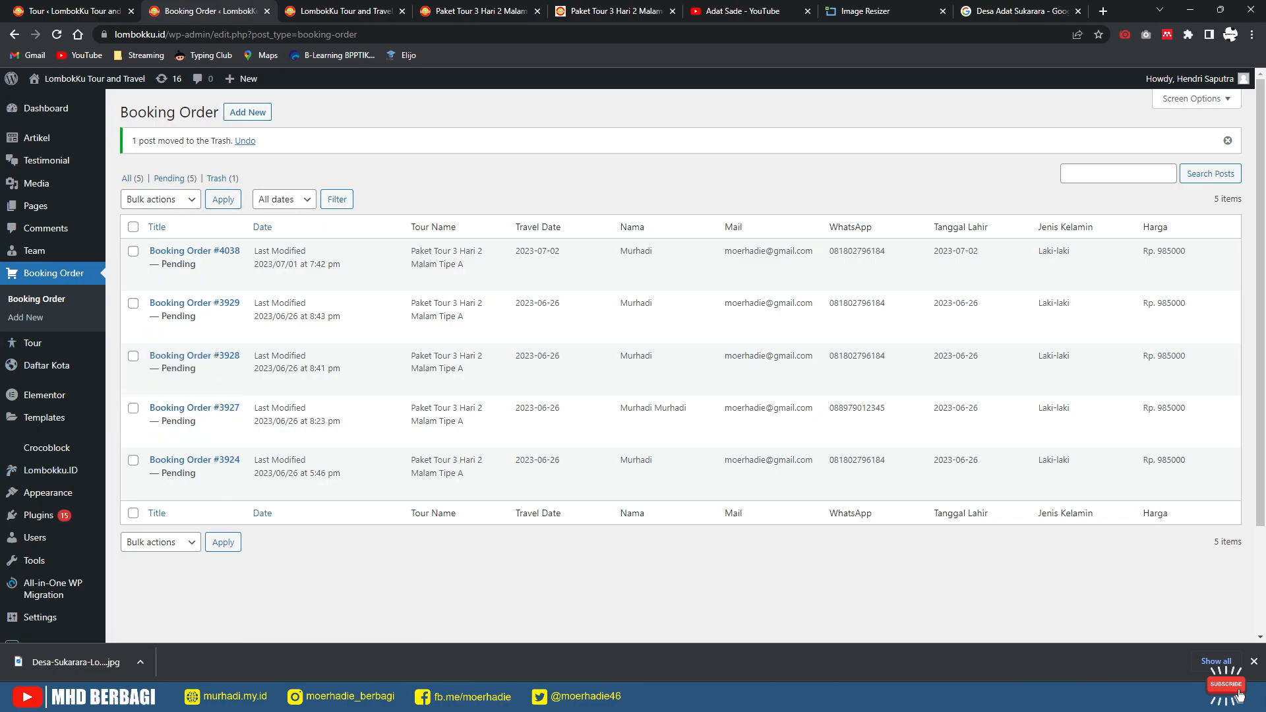
pyautogui.moveTo(37, 138)
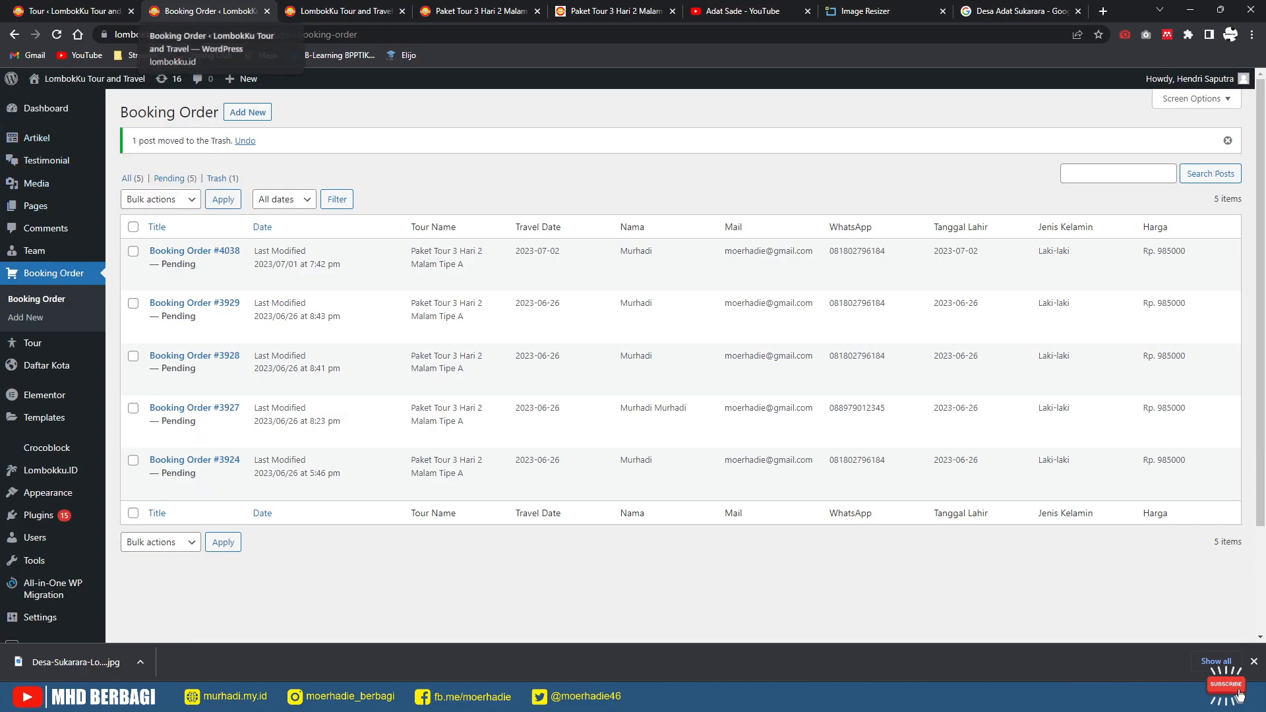
pyautogui.click(613, 11)
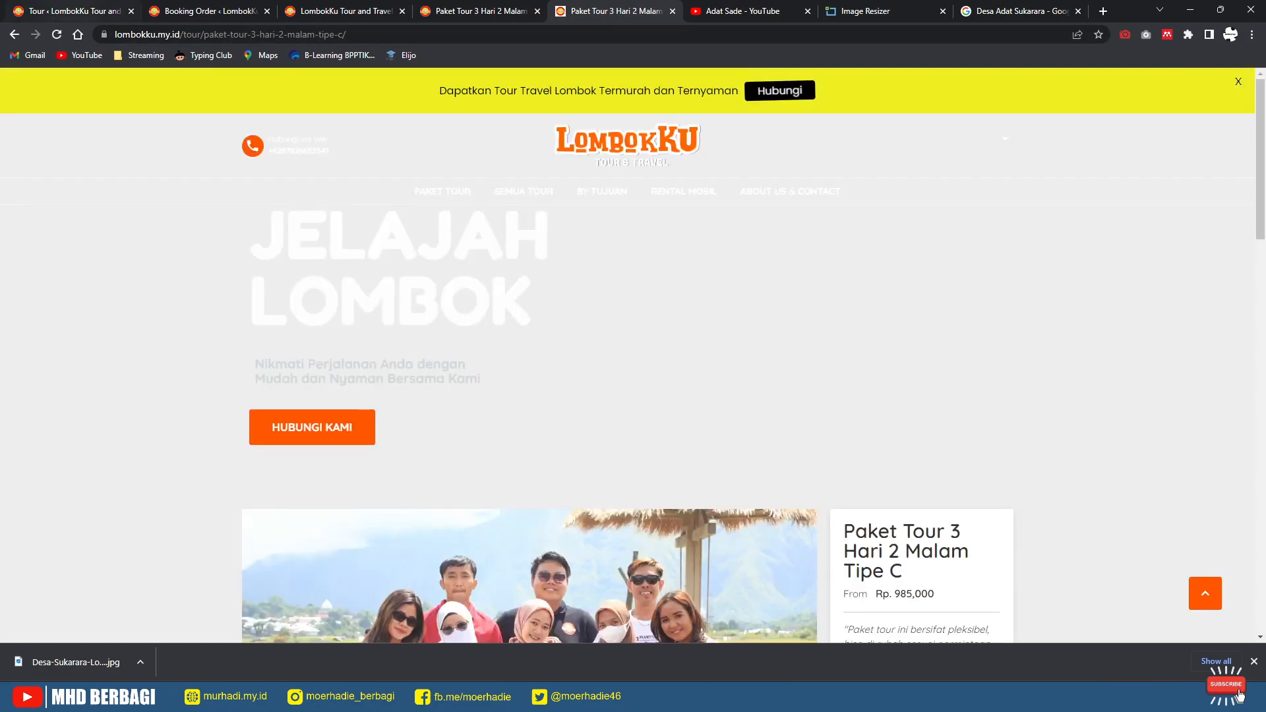
# Step: Save the Tipe C tour's group photo as IMG_1059-scaled.jpg in Downloads, then return to the Tour admin list
pyautogui.click(72, 11)
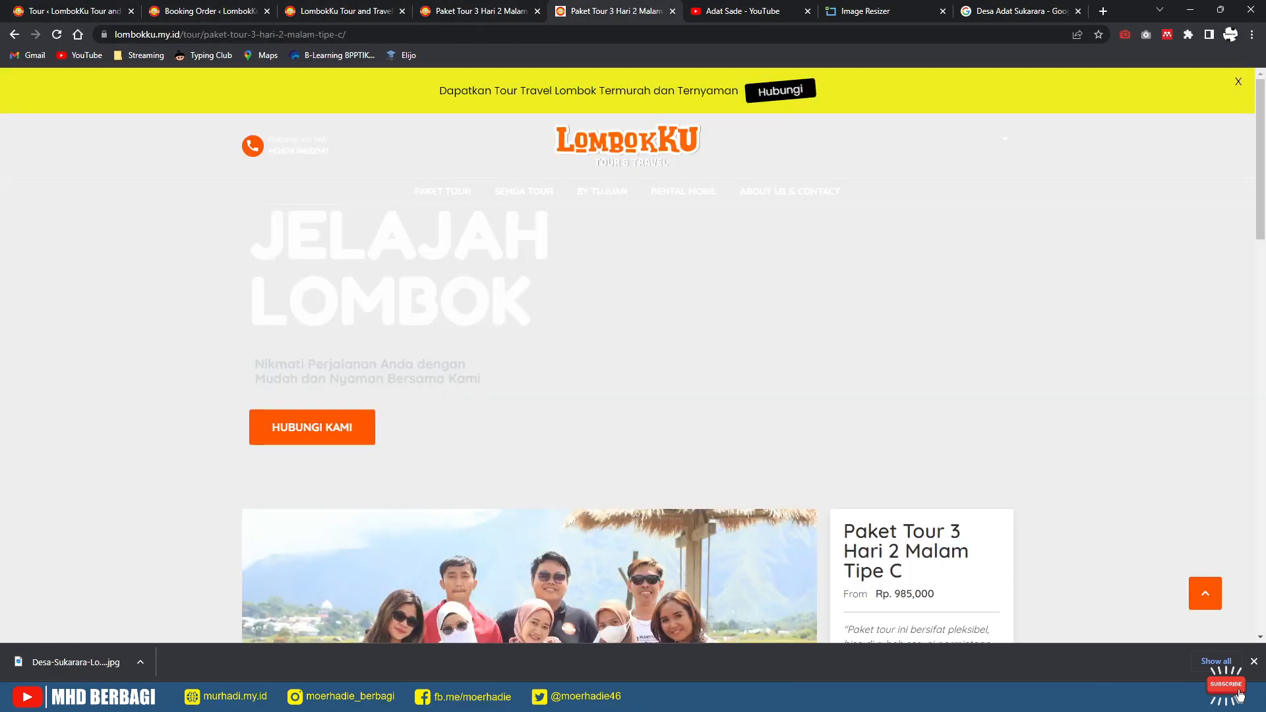
pyautogui.click(614, 11)
pyautogui.scroll(-6, 627, 395)
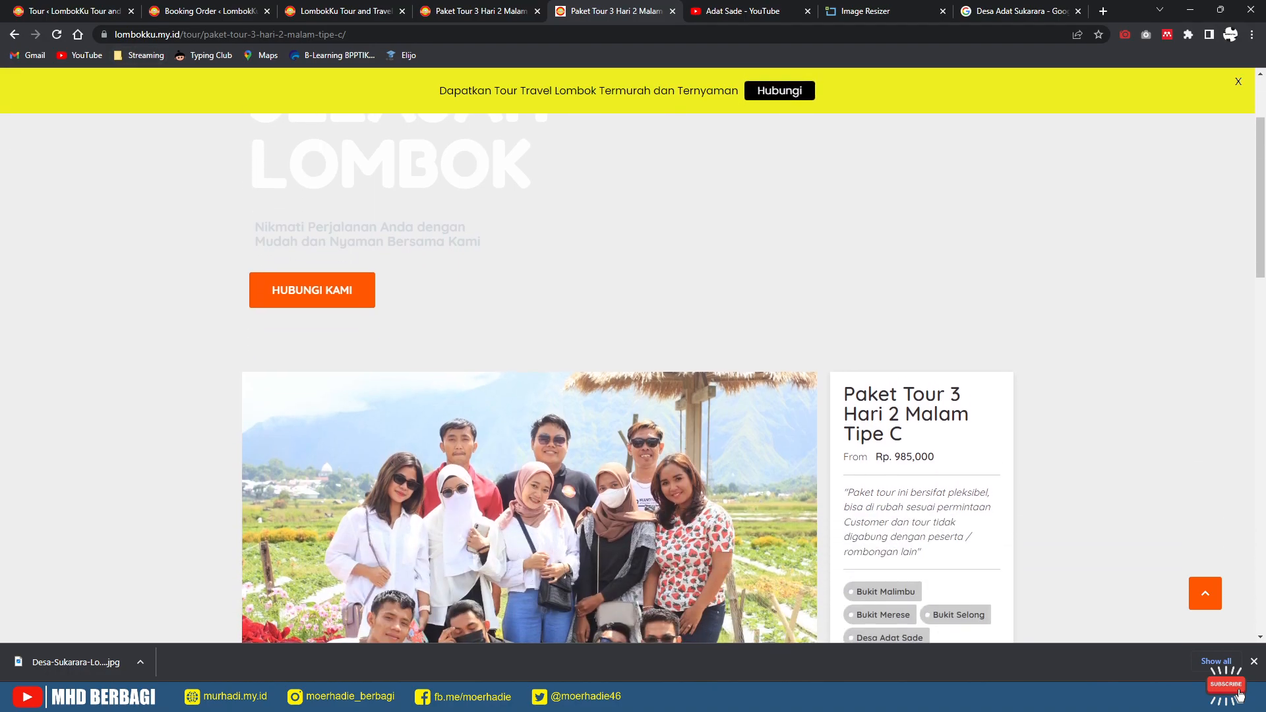
pyautogui.scroll(-7, 627, 396)
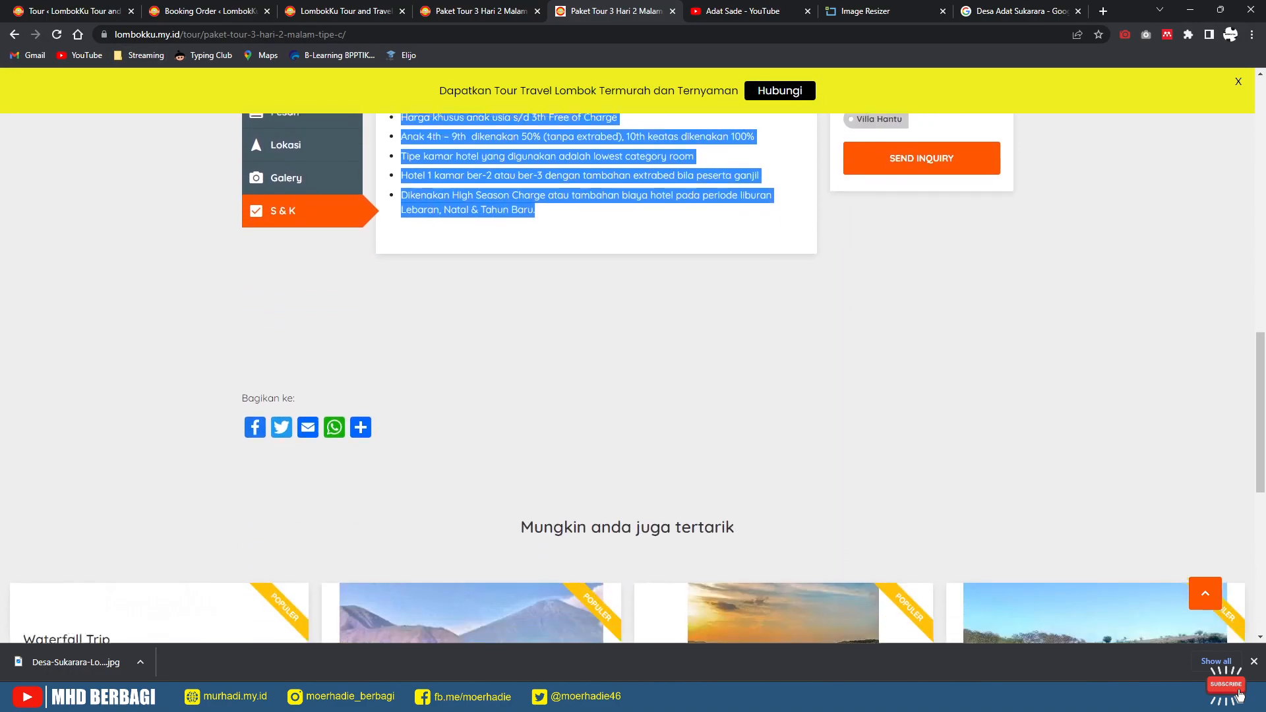
pyautogui.scroll(3, 627, 396)
pyautogui.scroll(1, 294, 364)
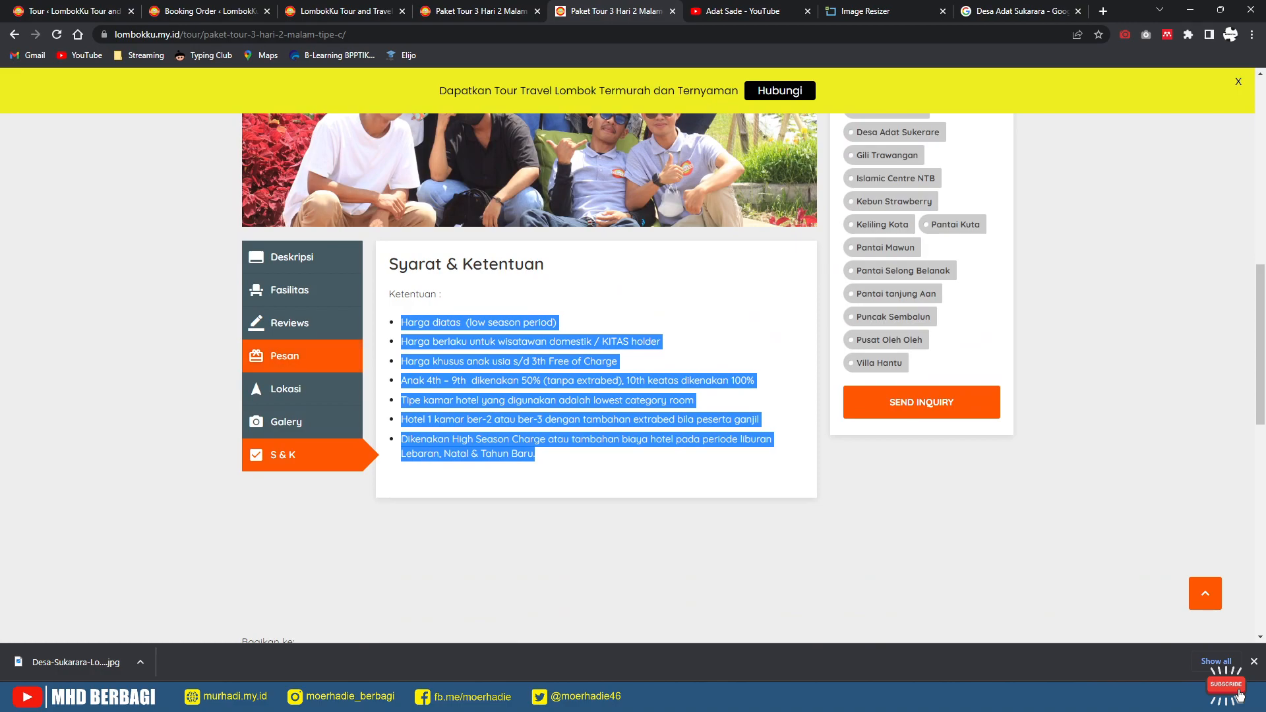
pyautogui.scroll(6, 293, 364)
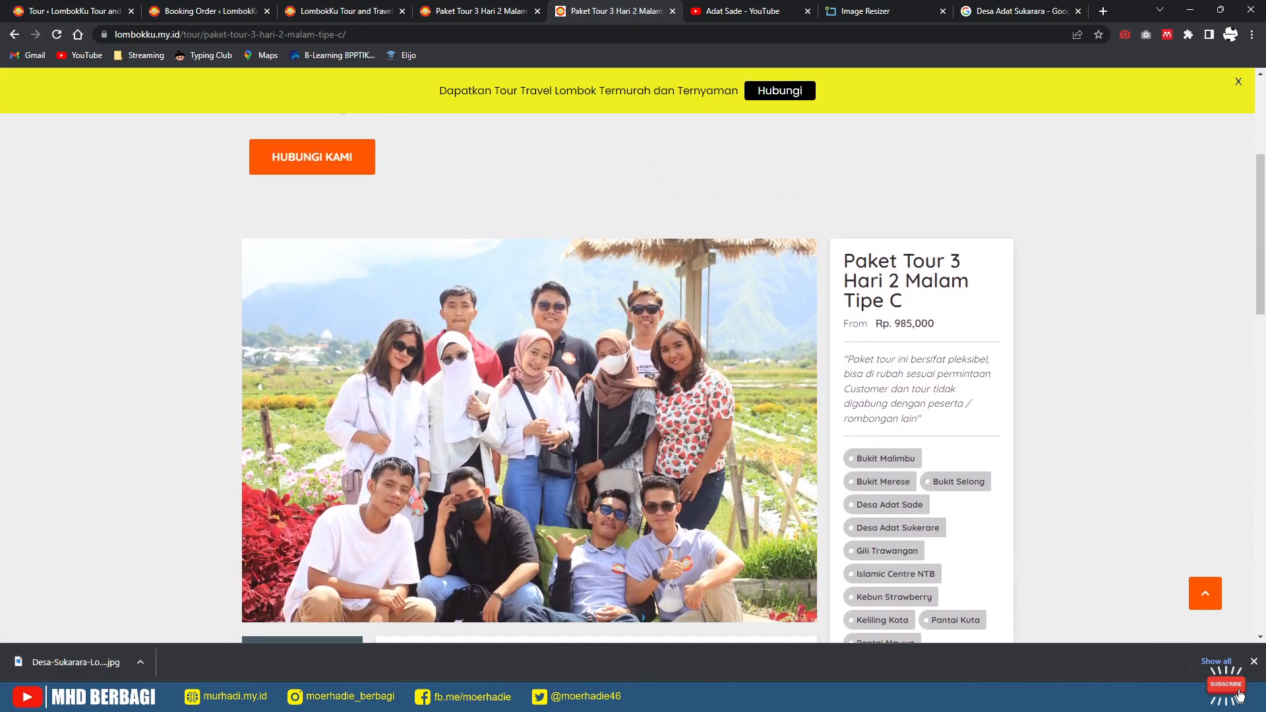
pyautogui.rightClick(561, 359)
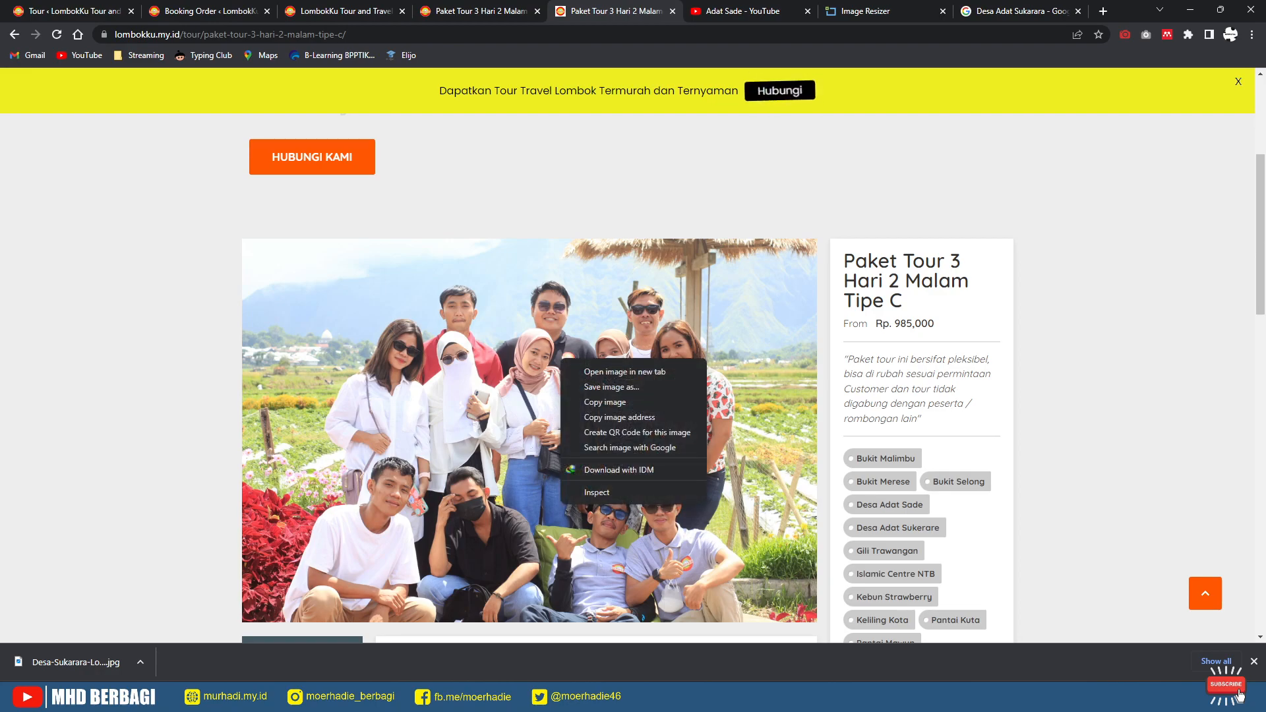
pyautogui.click(612, 387)
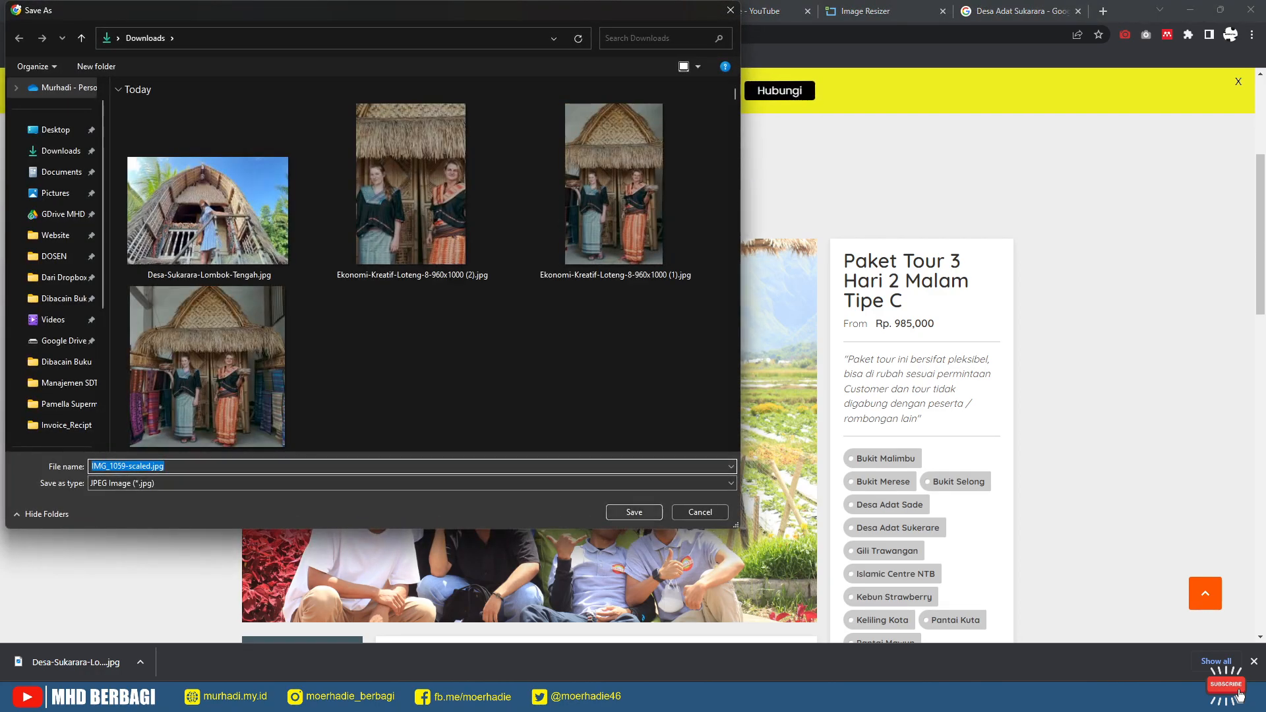
pyautogui.press('Return')
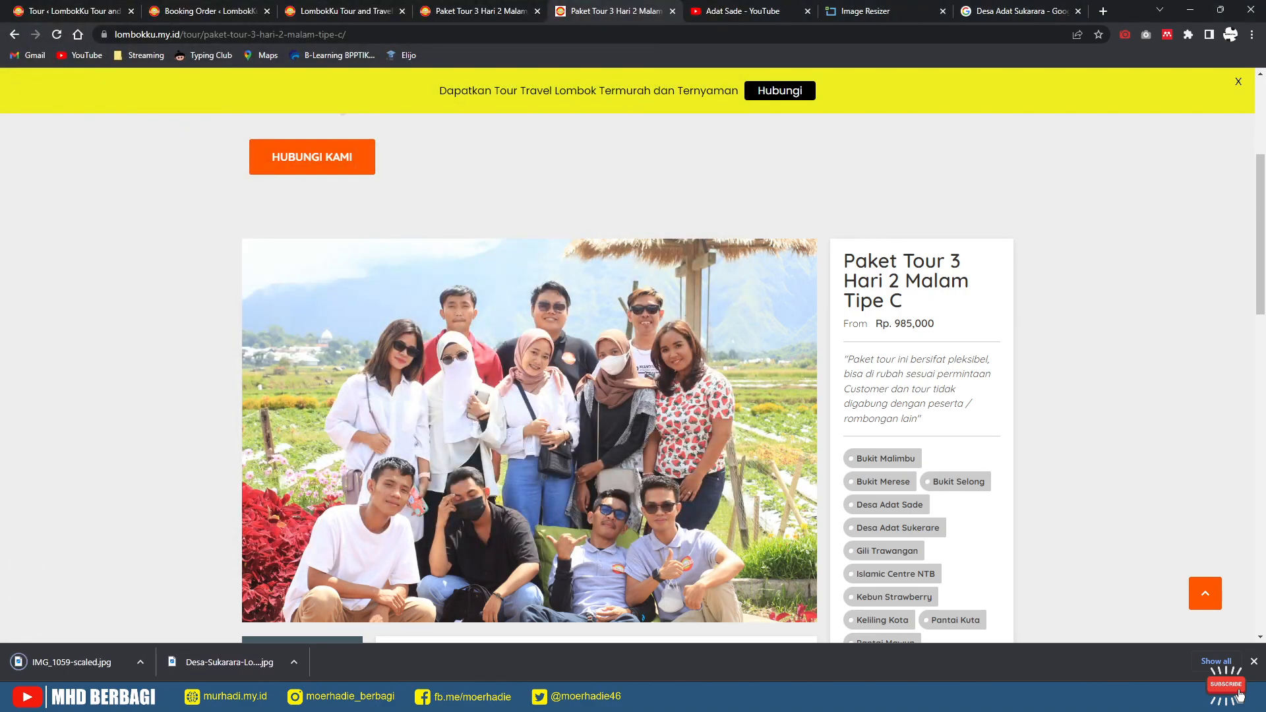
pyautogui.hotkey('ctrl', '1')
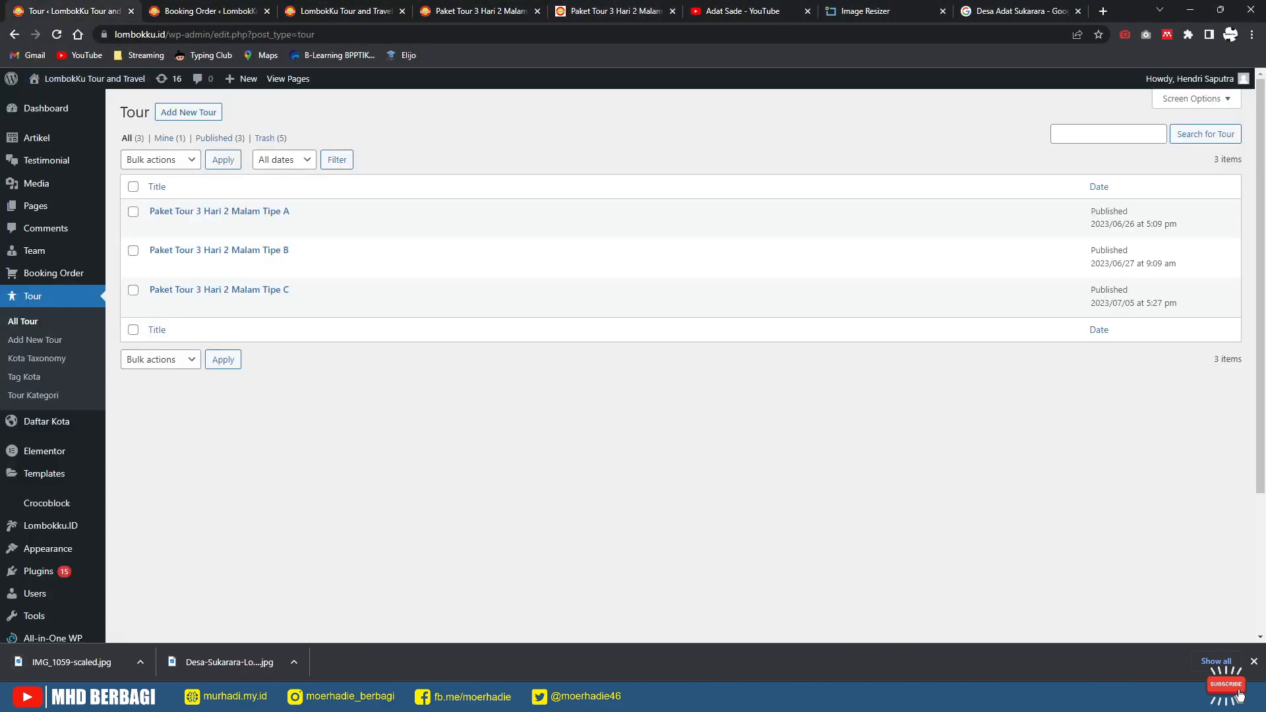
# Step: Open the public site in a new tab and close the homepage promo popup
pyautogui.moveTo(46, 108)
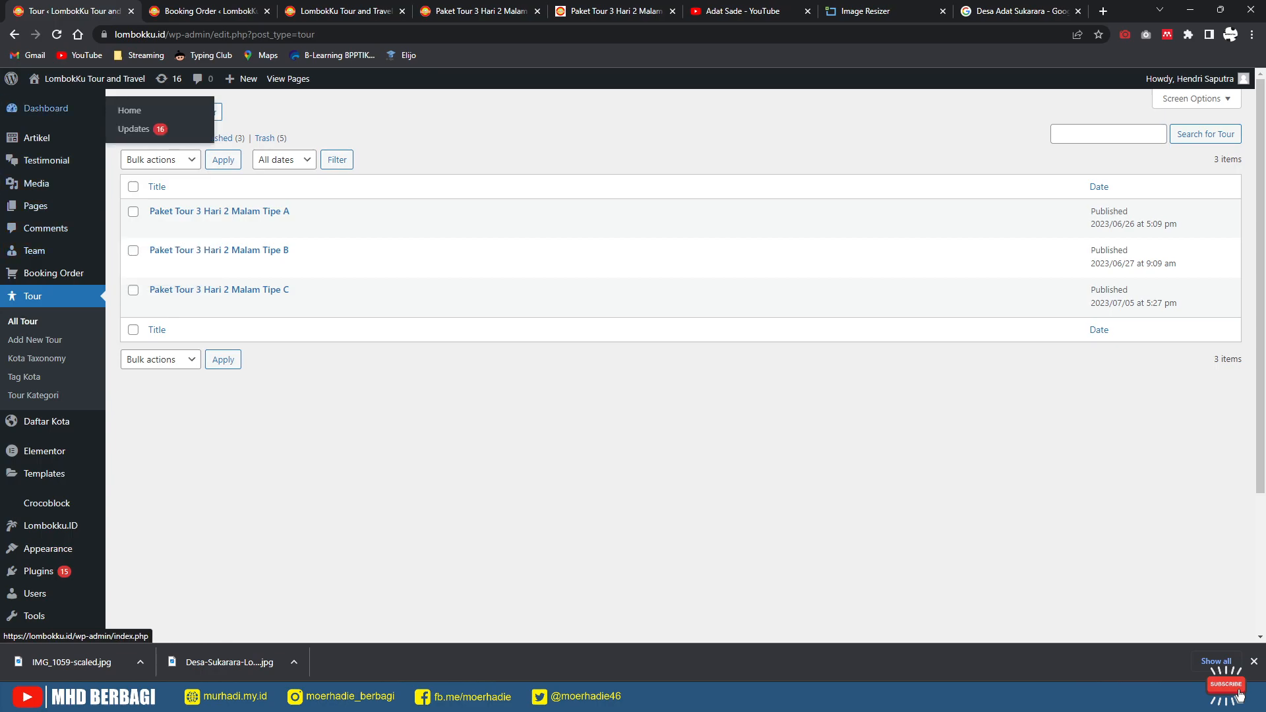
pyautogui.moveTo(92, 79)
pyautogui.rightClick(46, 101)
pyautogui.click(99, 113)
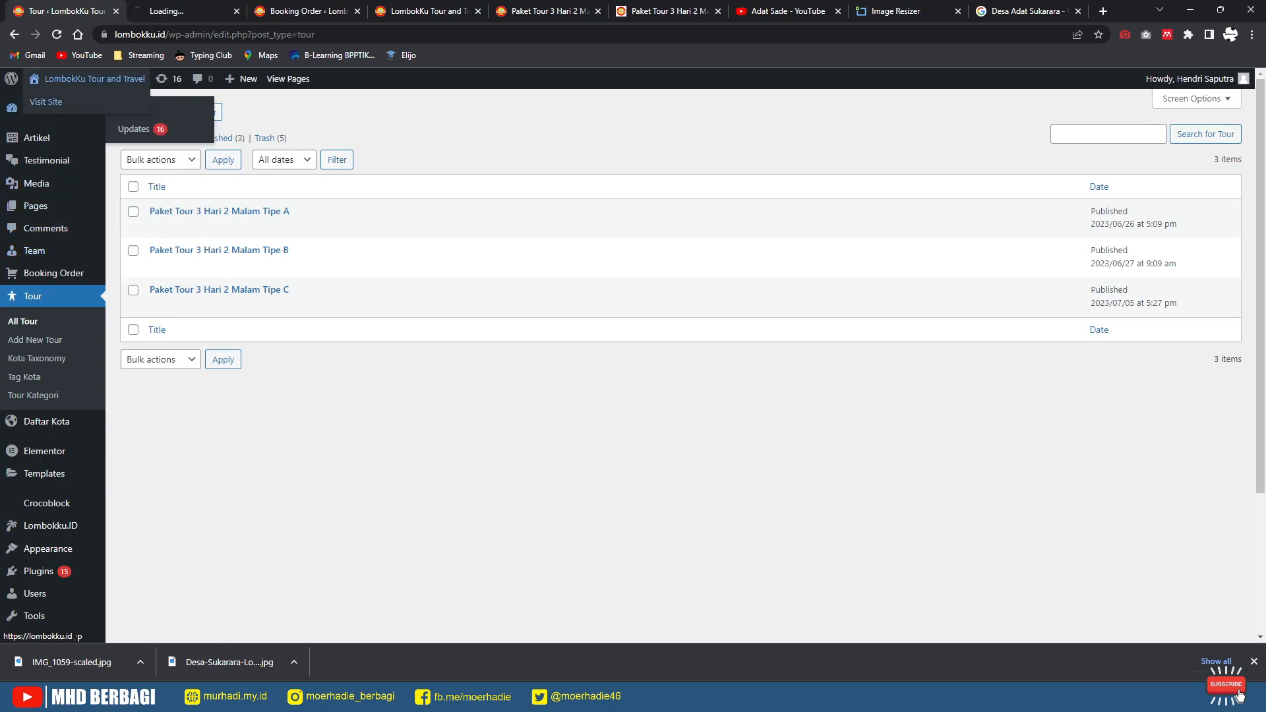
pyautogui.hotkey('ctrl', 'Tab')
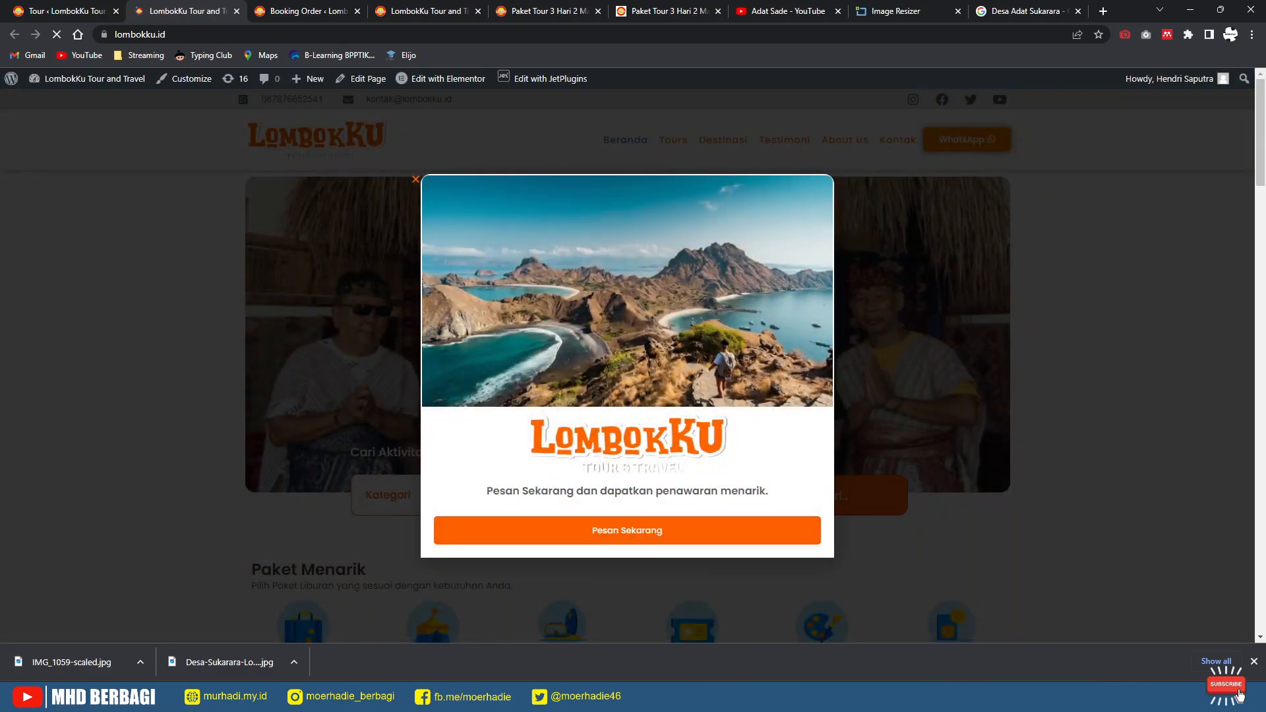
pyautogui.click(416, 180)
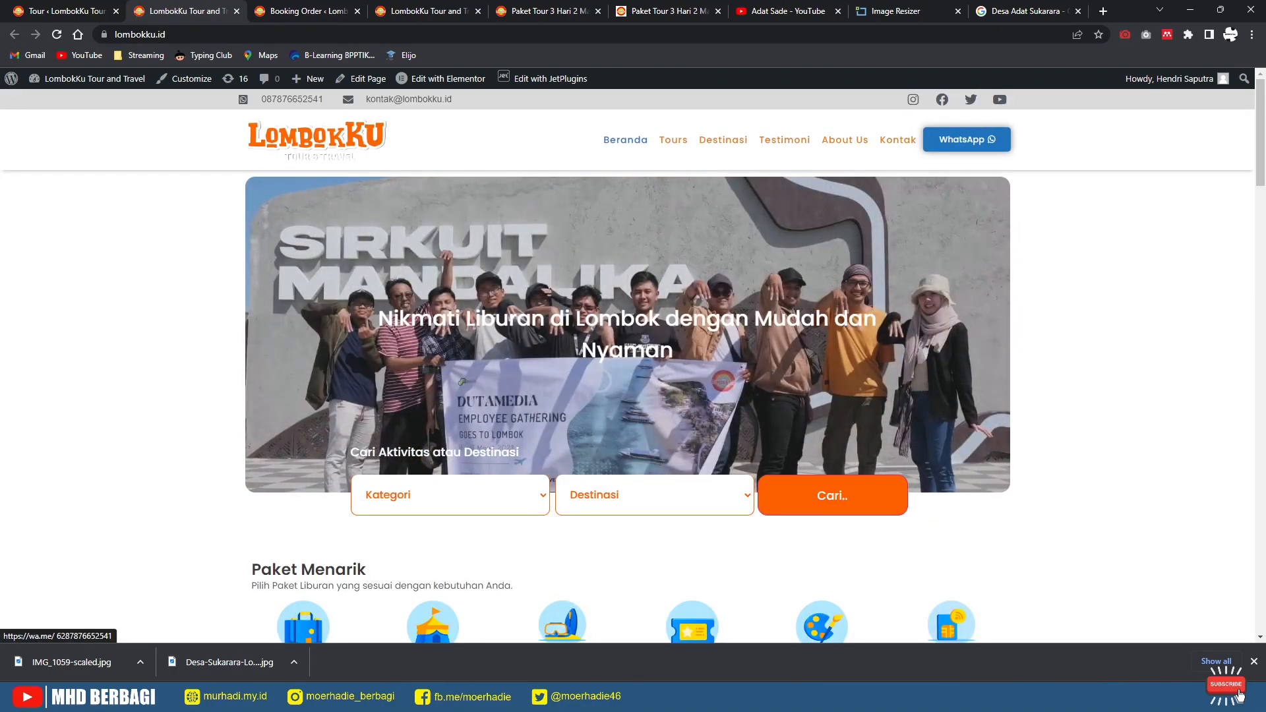
pyautogui.scroll(-10, 633, 297)
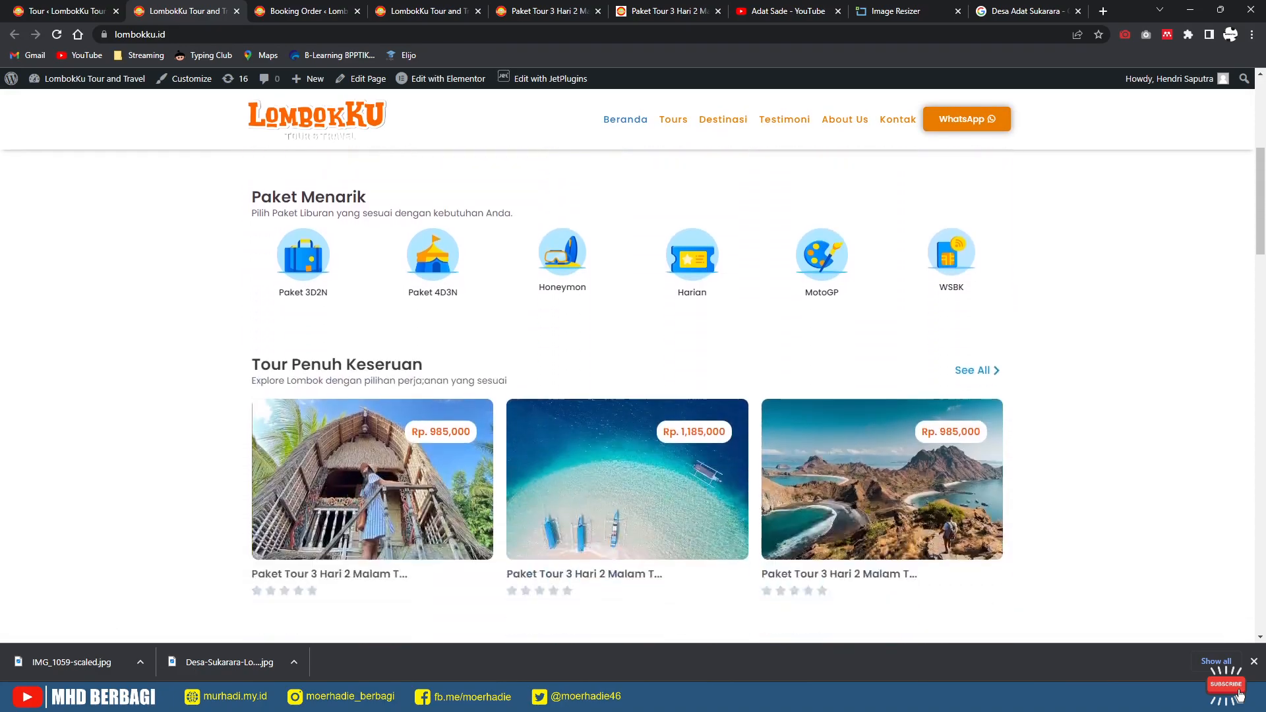
pyautogui.scroll(-20, 627, 396)
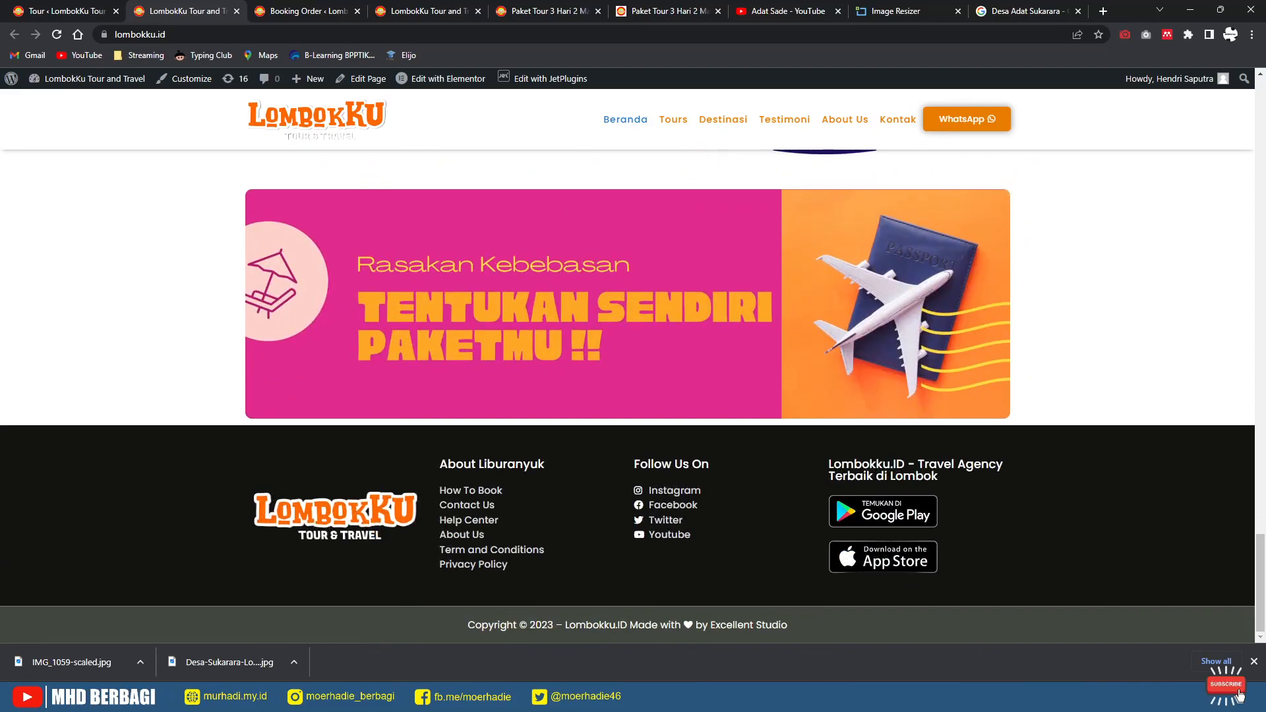
pyautogui.scroll(20, 676, 469)
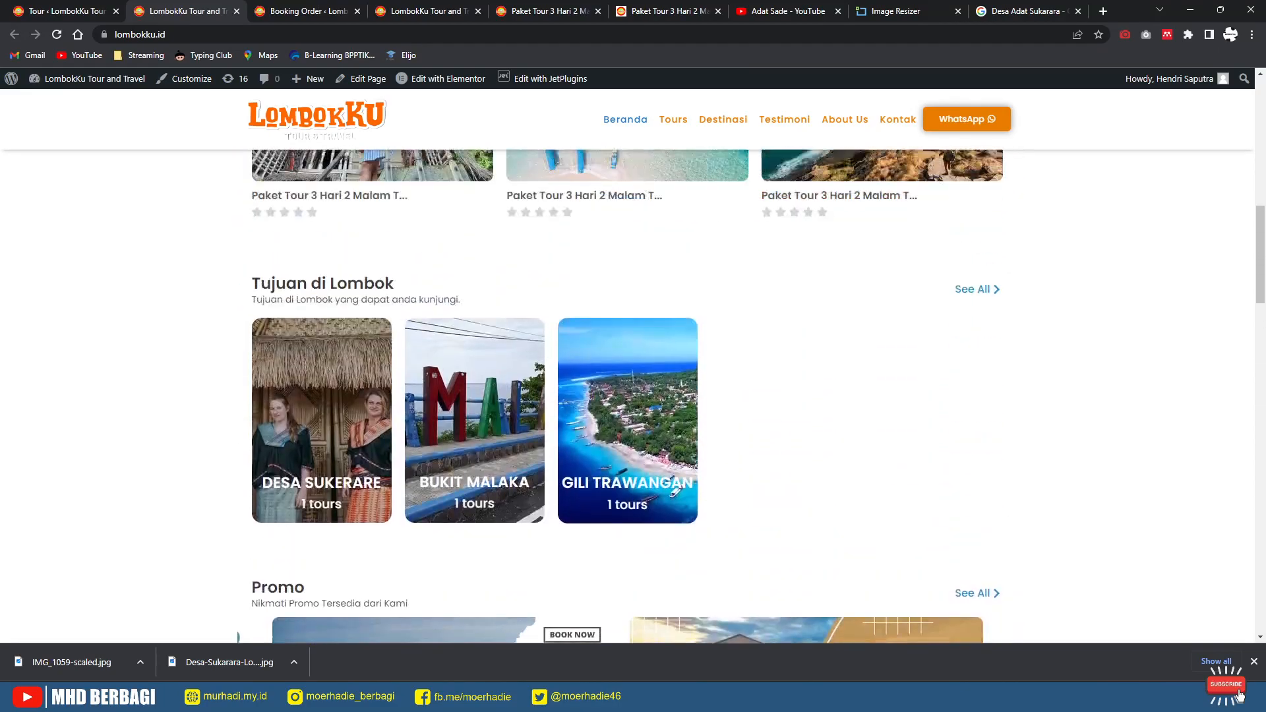
pyautogui.scroll(5, 676, 470)
pyautogui.scroll(-1, 676, 470)
pyautogui.scroll(1, 676, 470)
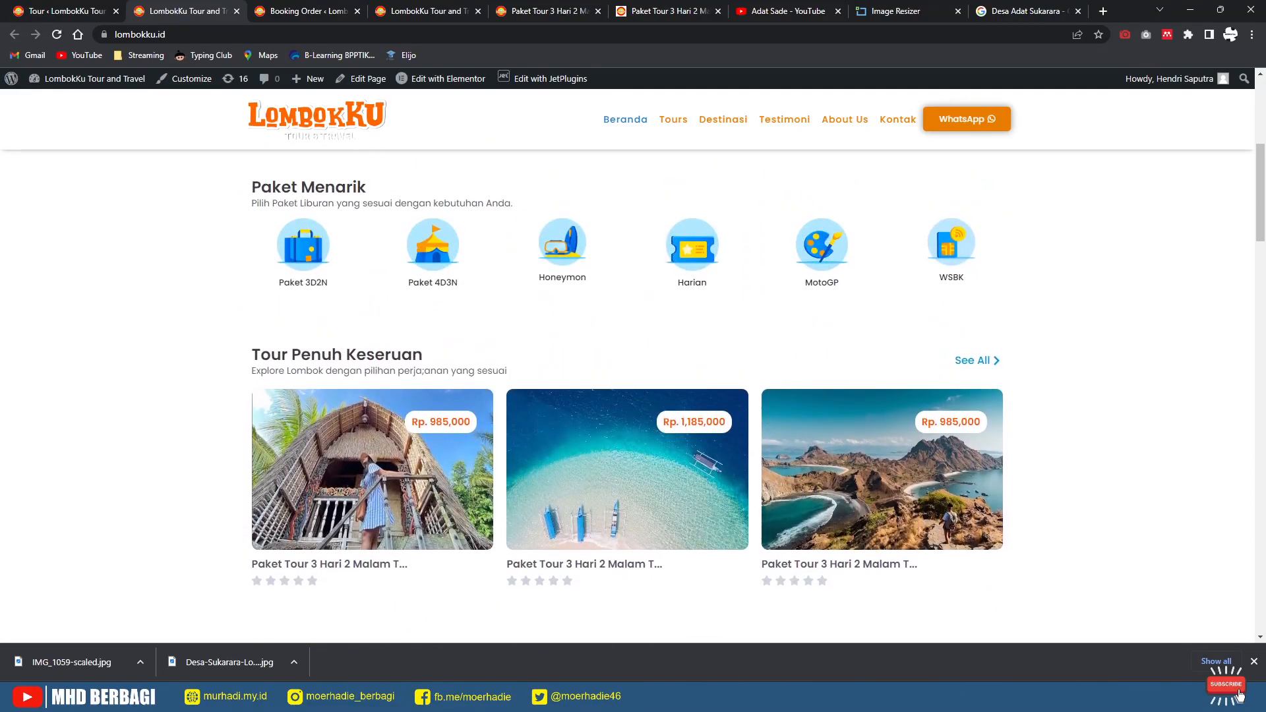
# Step: View the Paket 3D2N category page and select its 'Paket 3 Hari 2 Malam' subtitle
pyautogui.click(303, 251)
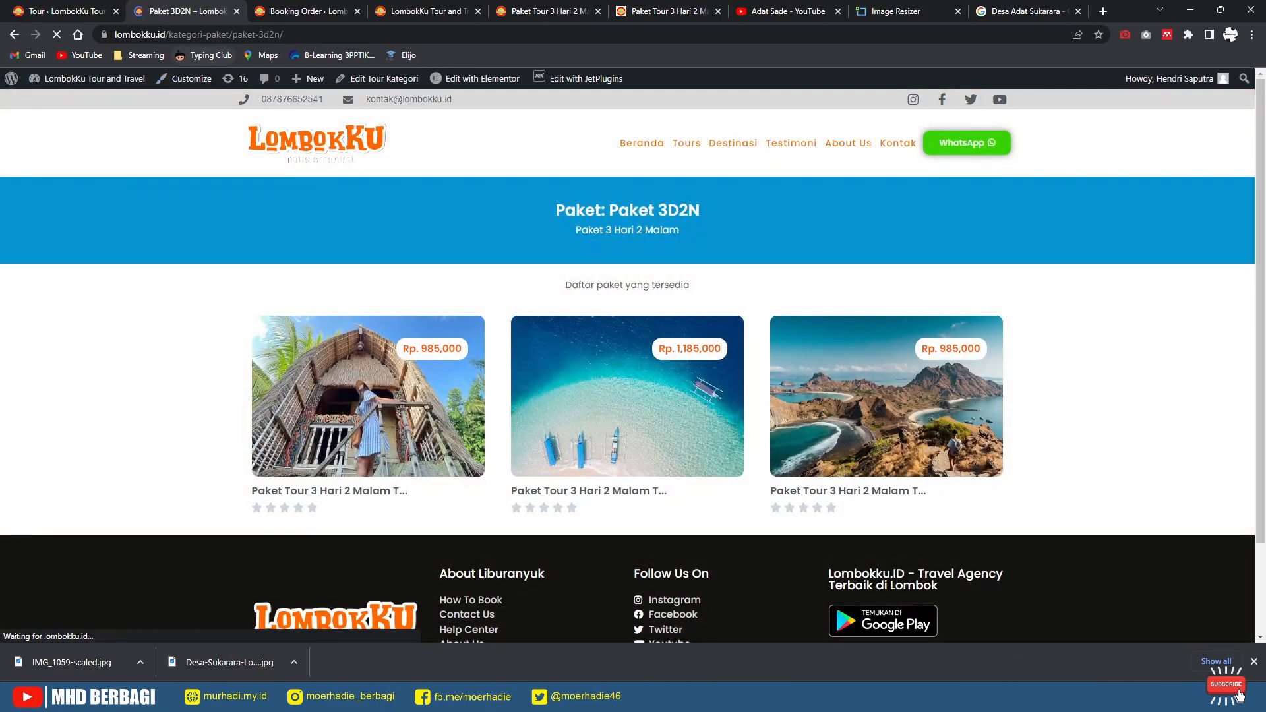
pyautogui.scroll(-2, 628, 395)
pyautogui.scroll(2, 627, 396)
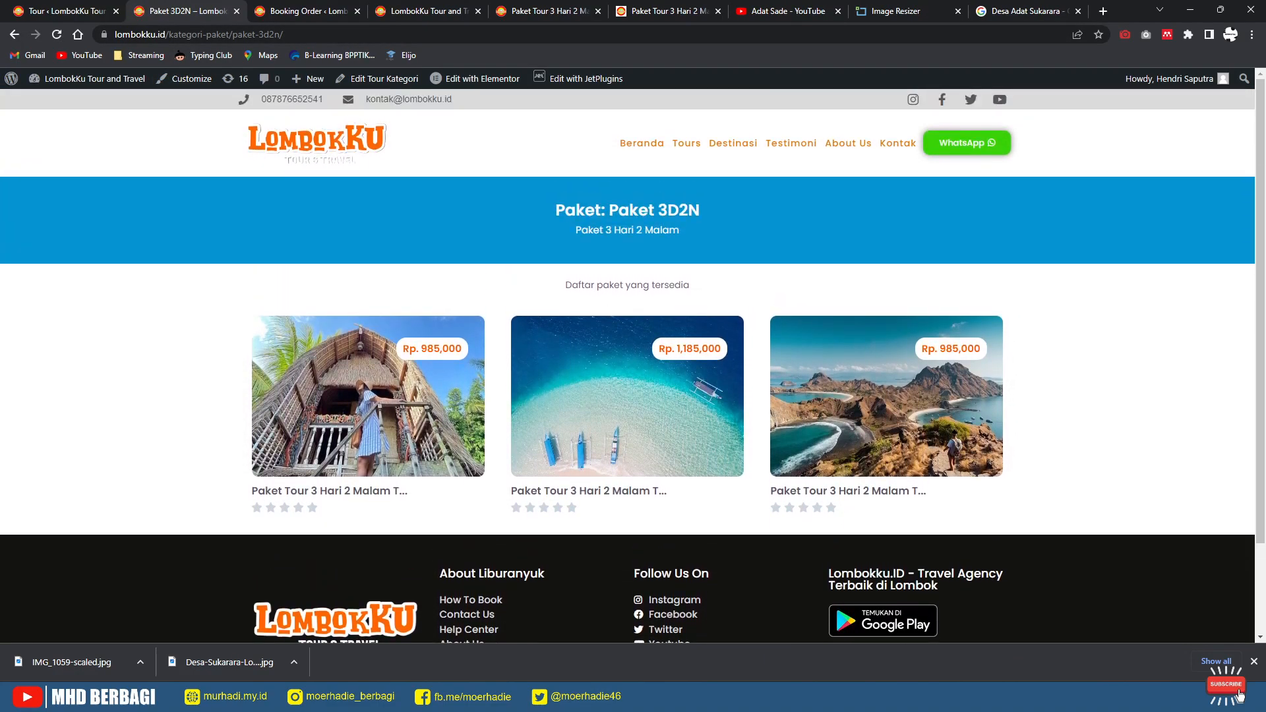
pyautogui.moveTo(576, 230); pyautogui.dragTo(679, 231)
pyautogui.click(66, 12)
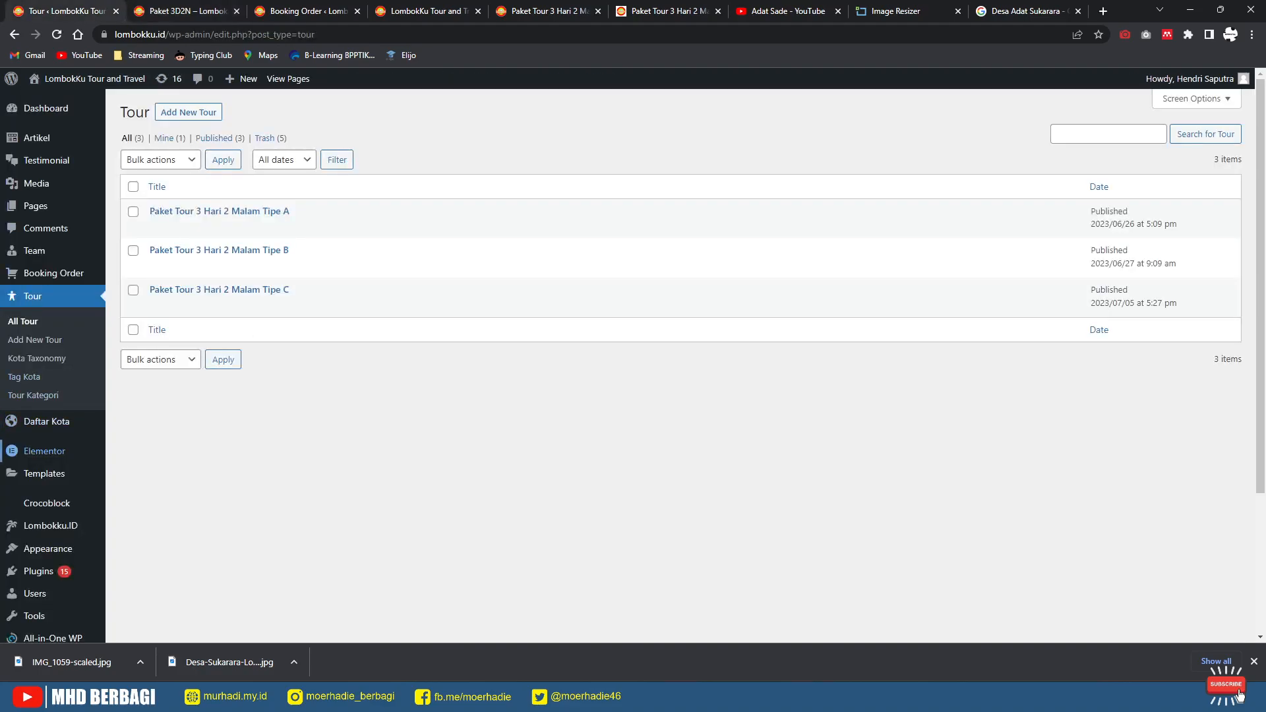
# Step: Insert 'Tour' into the Paket 3D2N category description so it reads 'Paket Tour 3 Hari 2 Malam'
pyautogui.moveTo(45, 451)
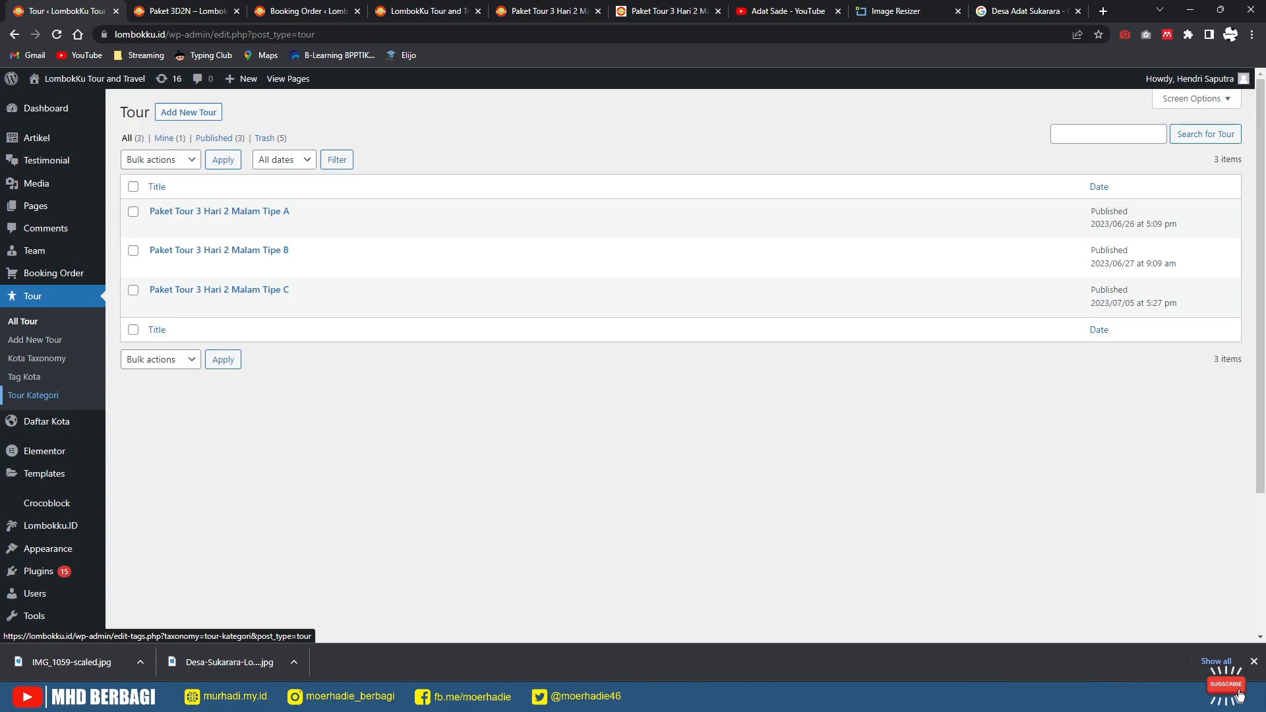
pyautogui.click(33, 395)
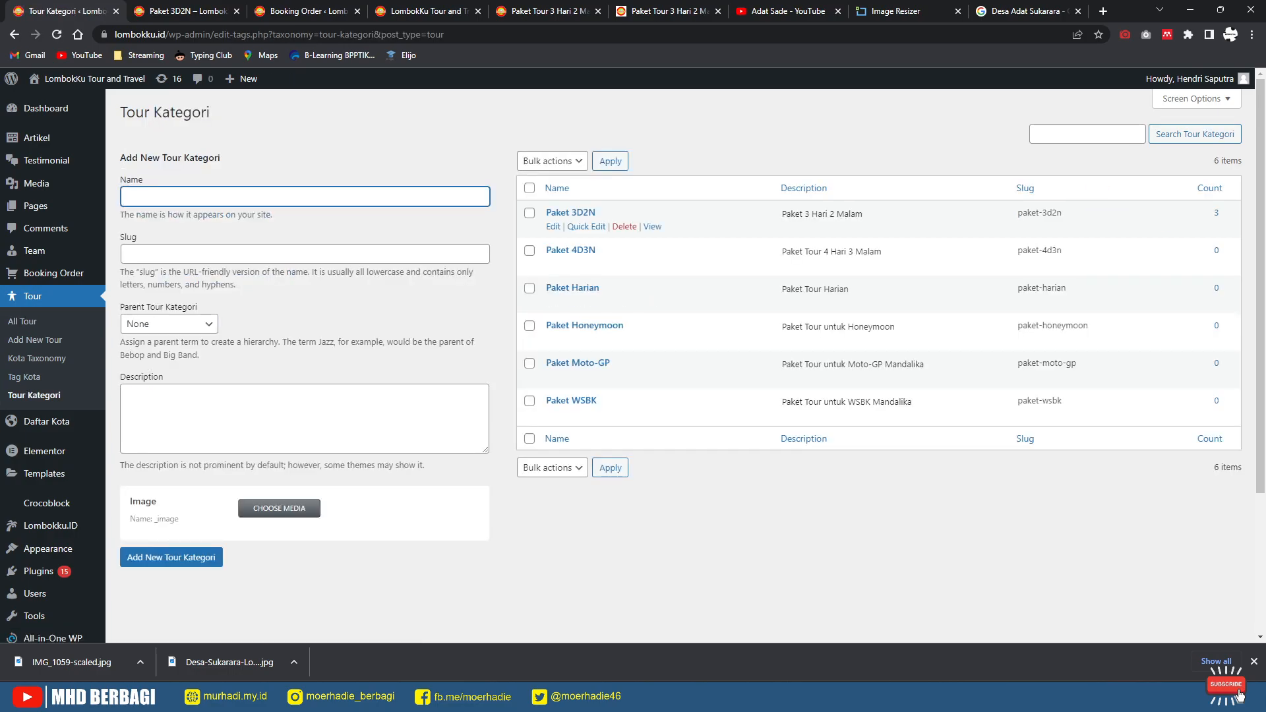
pyautogui.click(553, 227)
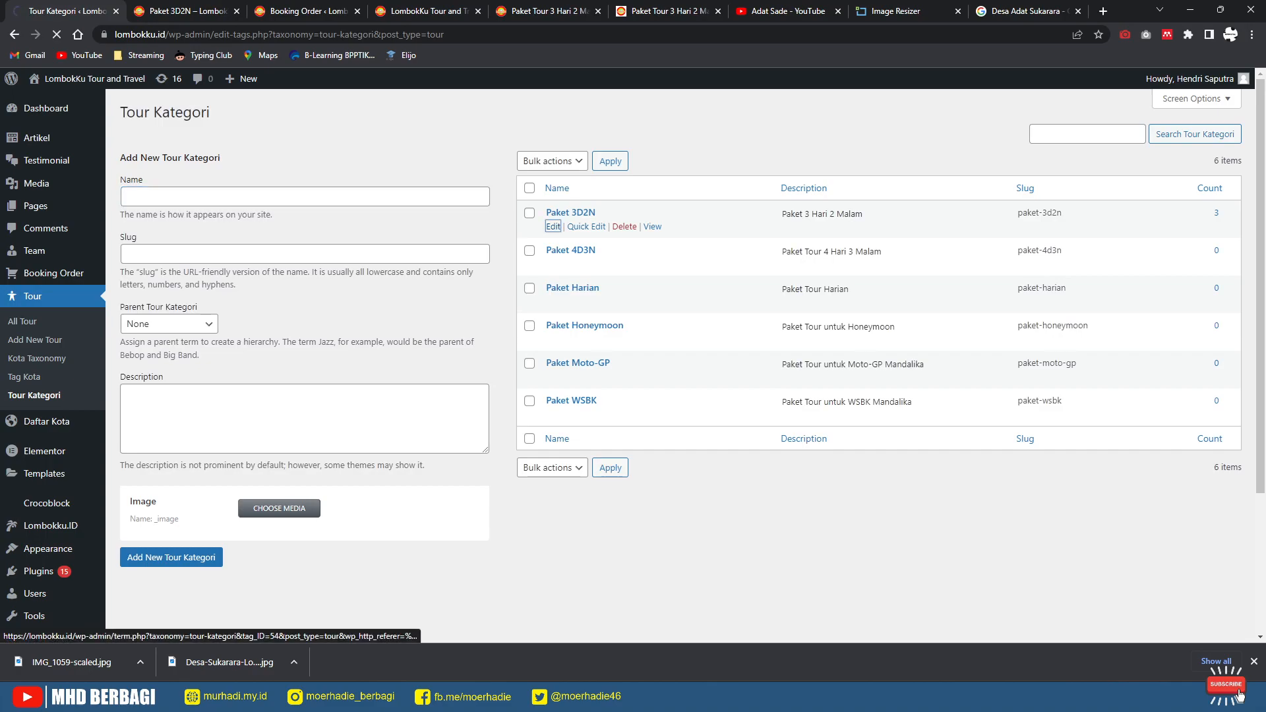
pyautogui.click(294, 343)
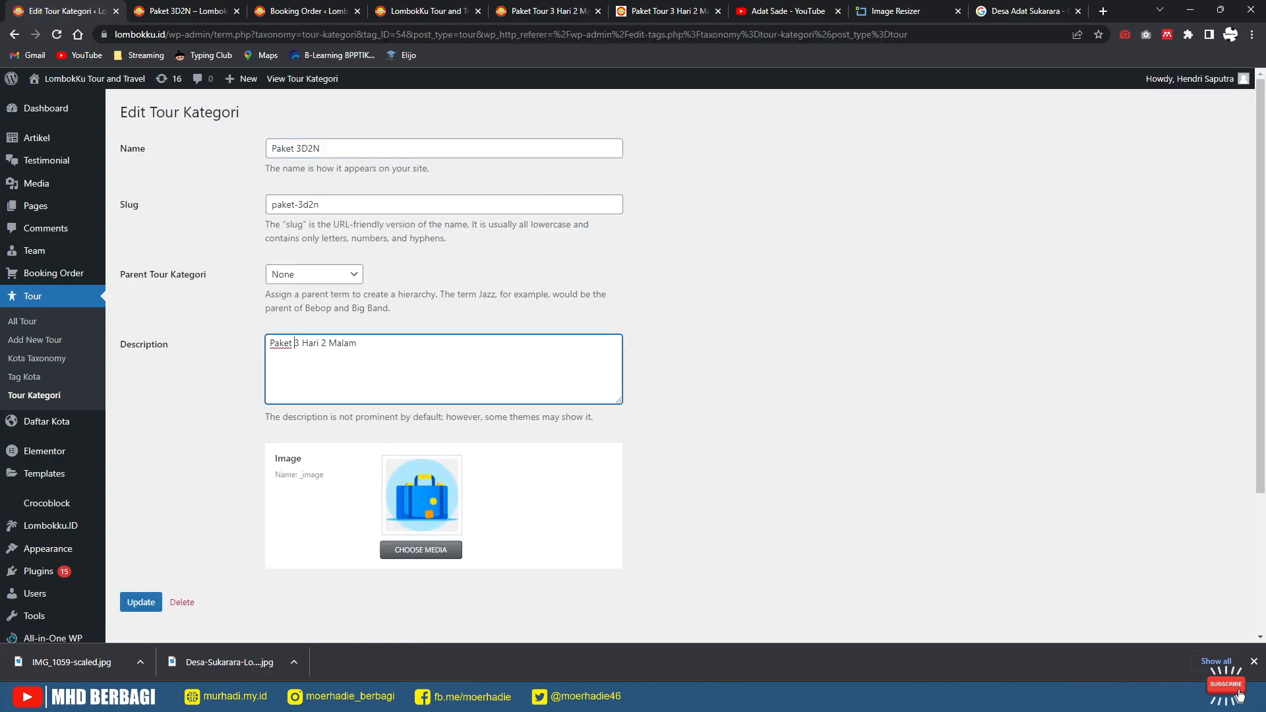
pyautogui.write('Tour')
pyautogui.click(141, 602)
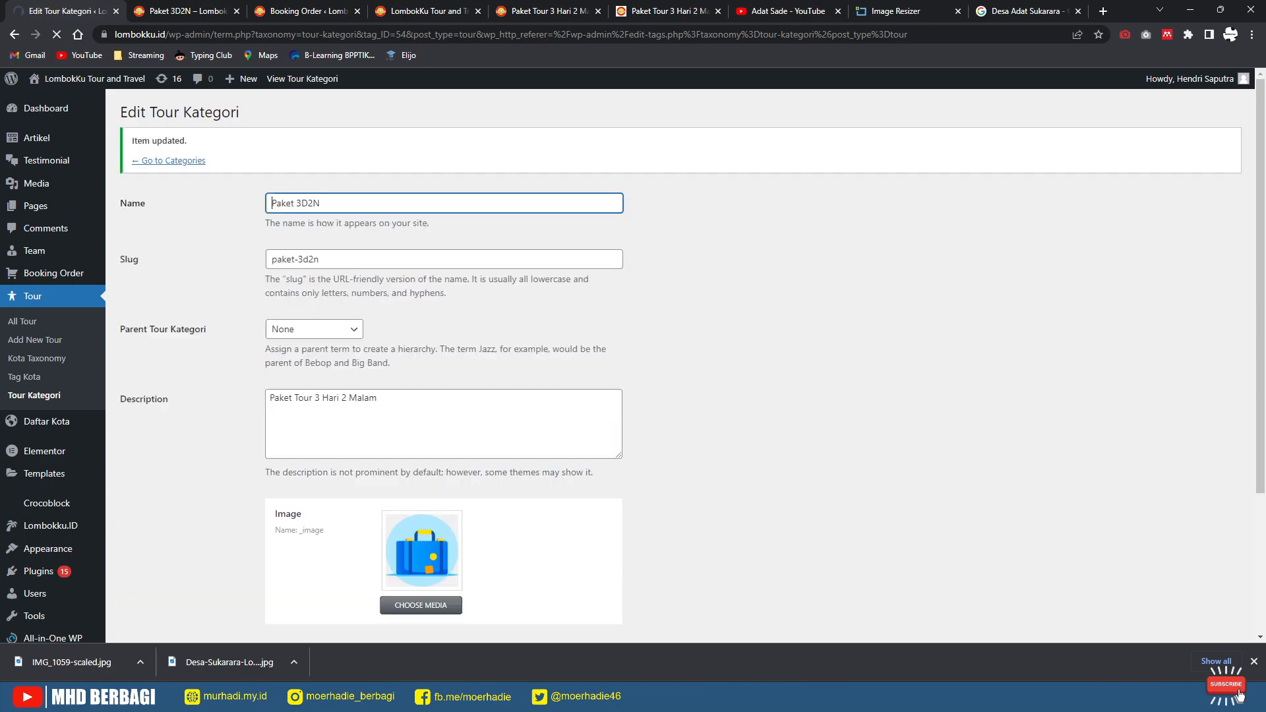
pyautogui.click(169, 161)
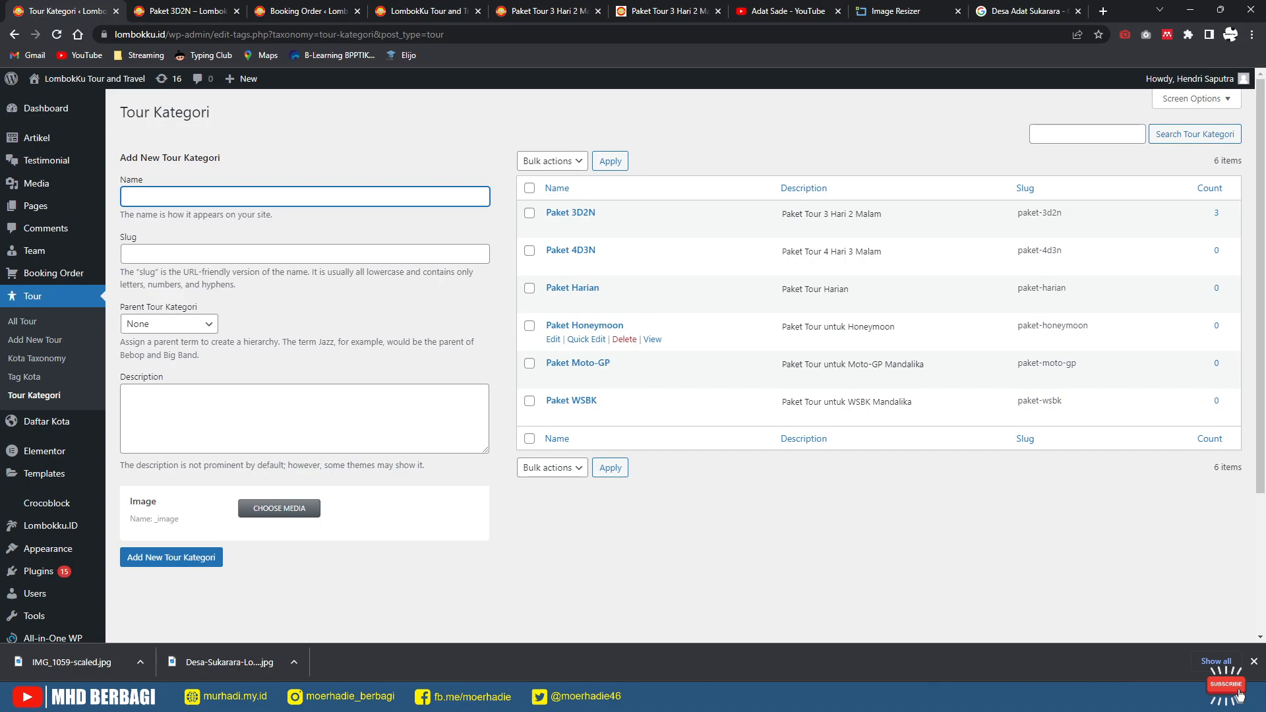
# Step: Reload the public Paket 3D2N category page to confirm the new description
pyautogui.click(180, 12)
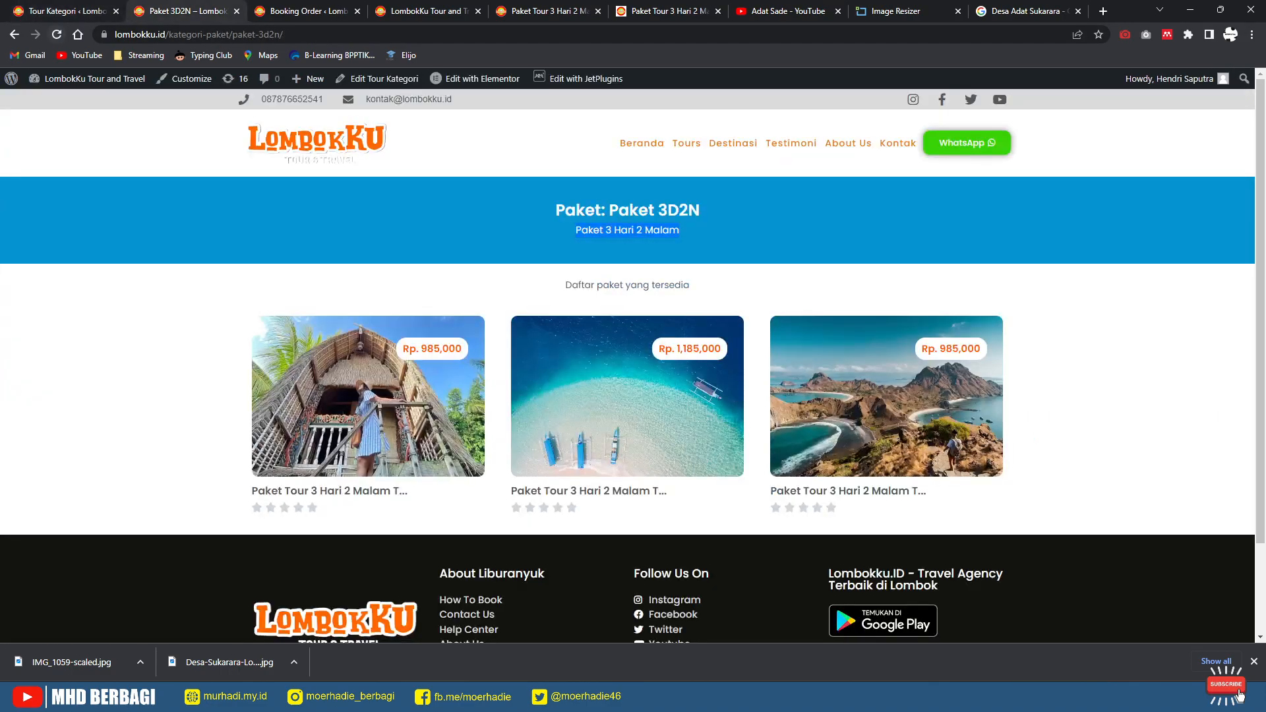
pyautogui.click(57, 34)
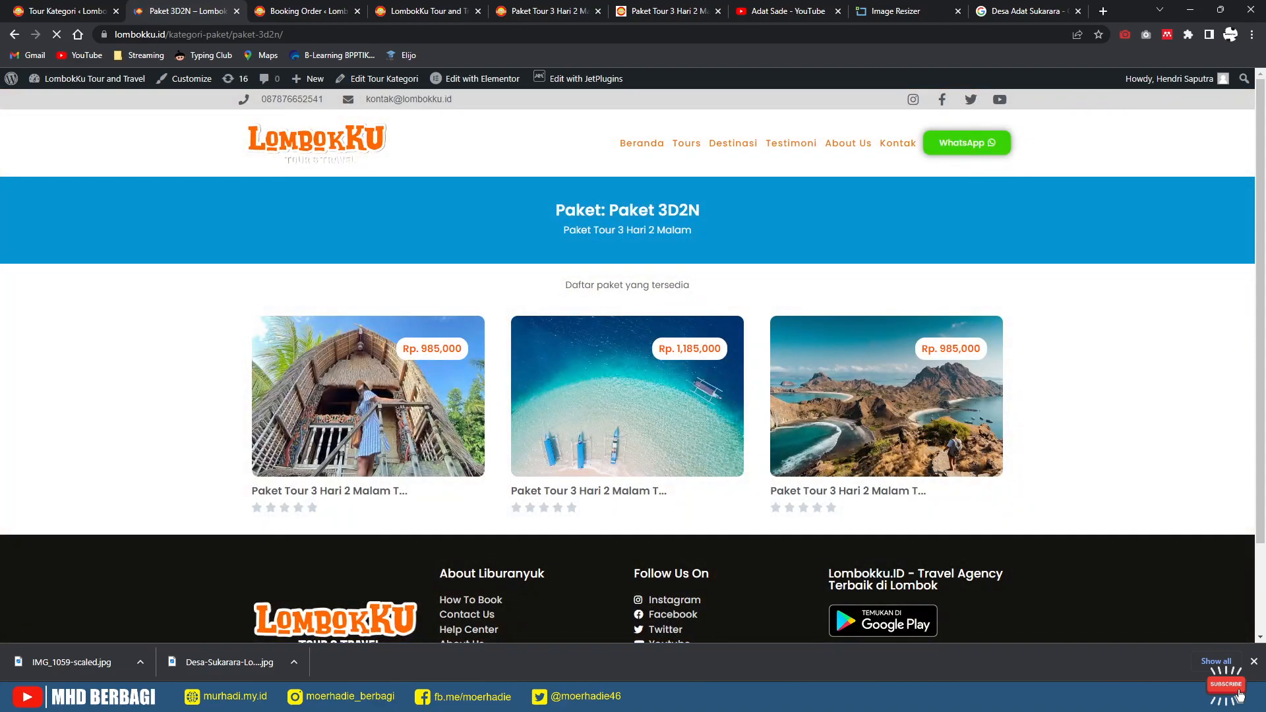
pyautogui.hotkey('ctrl', 'shift', 'Tab')
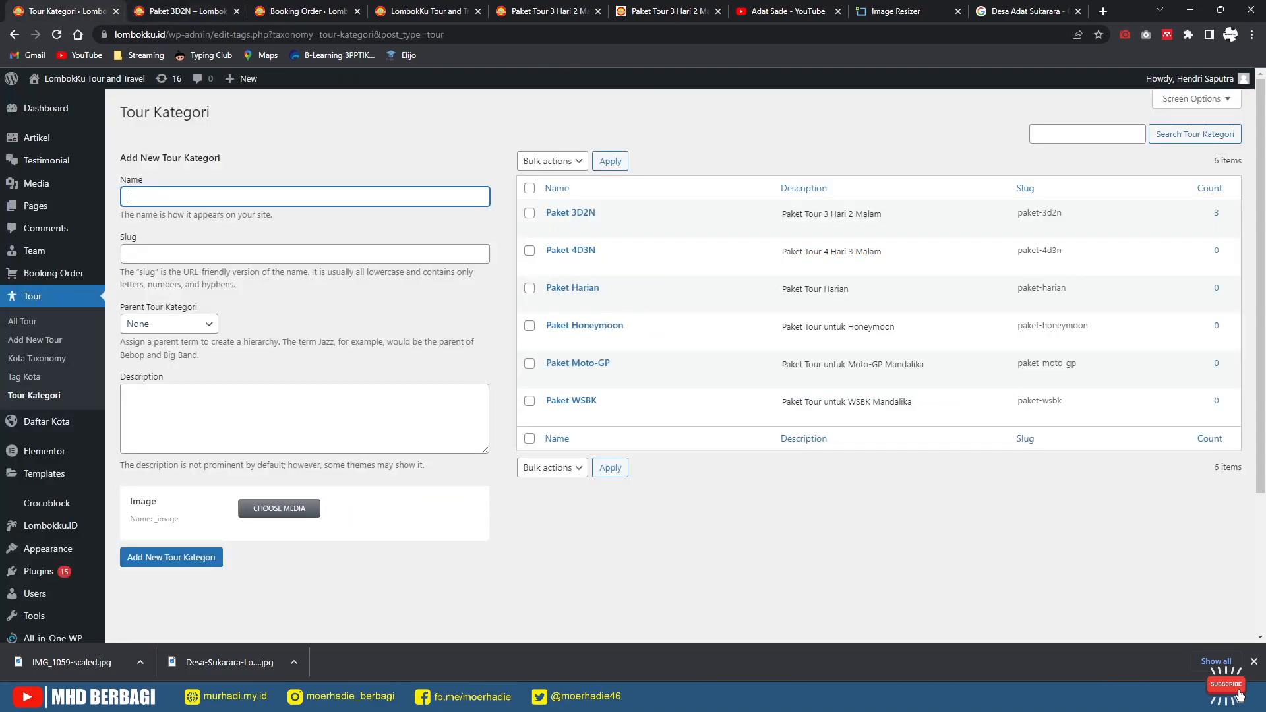
# Step: Review the updated Paket 3D2N category page after closing the downloads bar
pyautogui.click(422, 11)
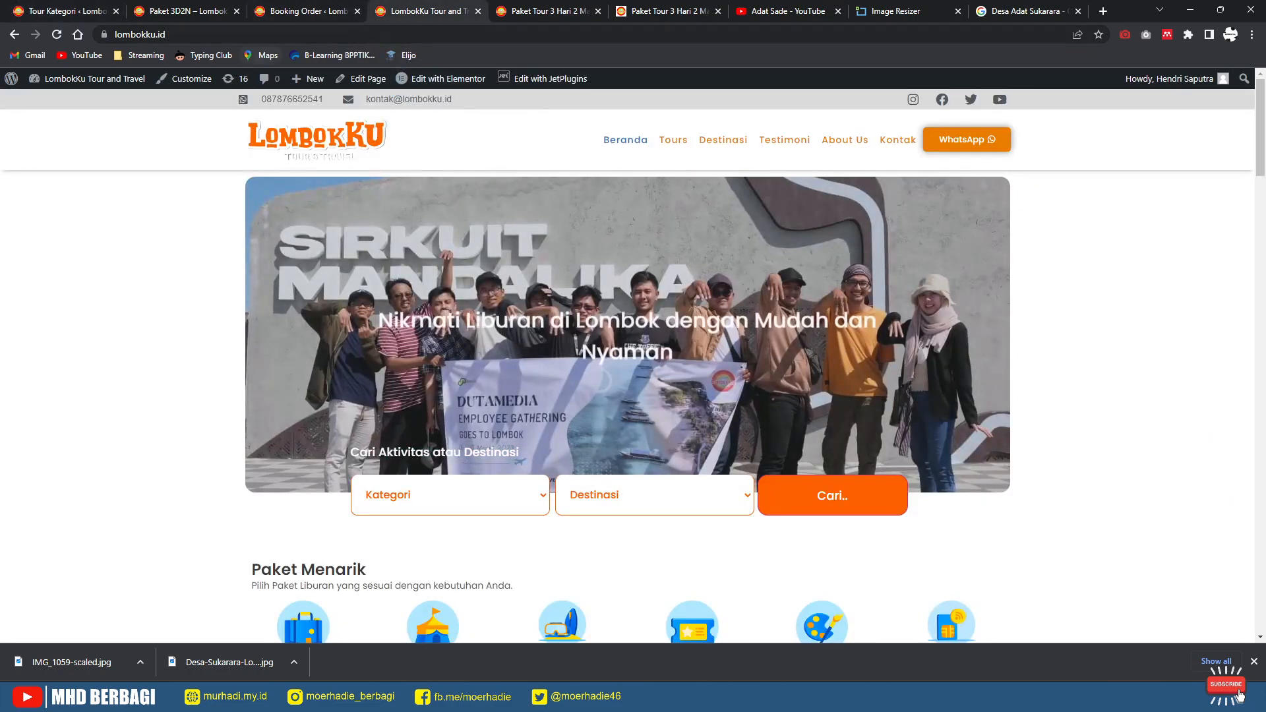
pyautogui.hotkey('ctrl', 'shift', 'Tab')
pyautogui.hotkey('ctrl', 'shift', 'Tab')
pyautogui.hotkey('ctrl', 'shift', 'Tab')
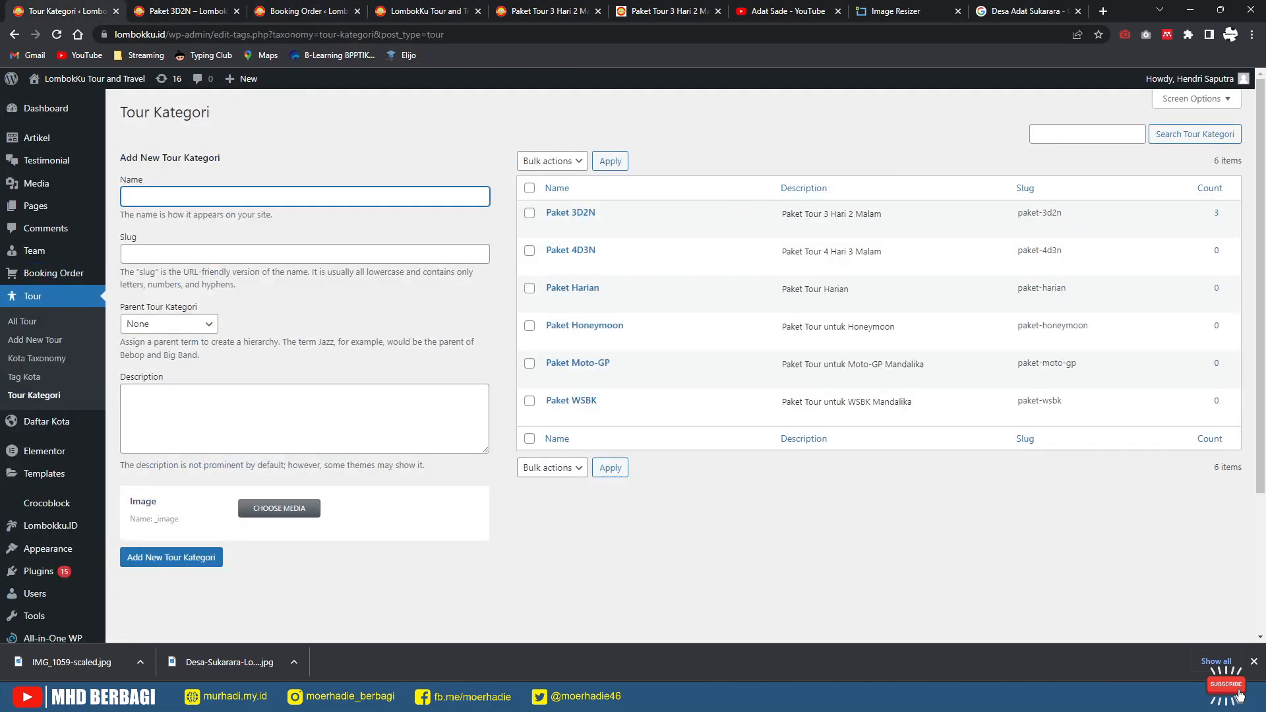
pyautogui.hotkey('ctrl', 'Tab')
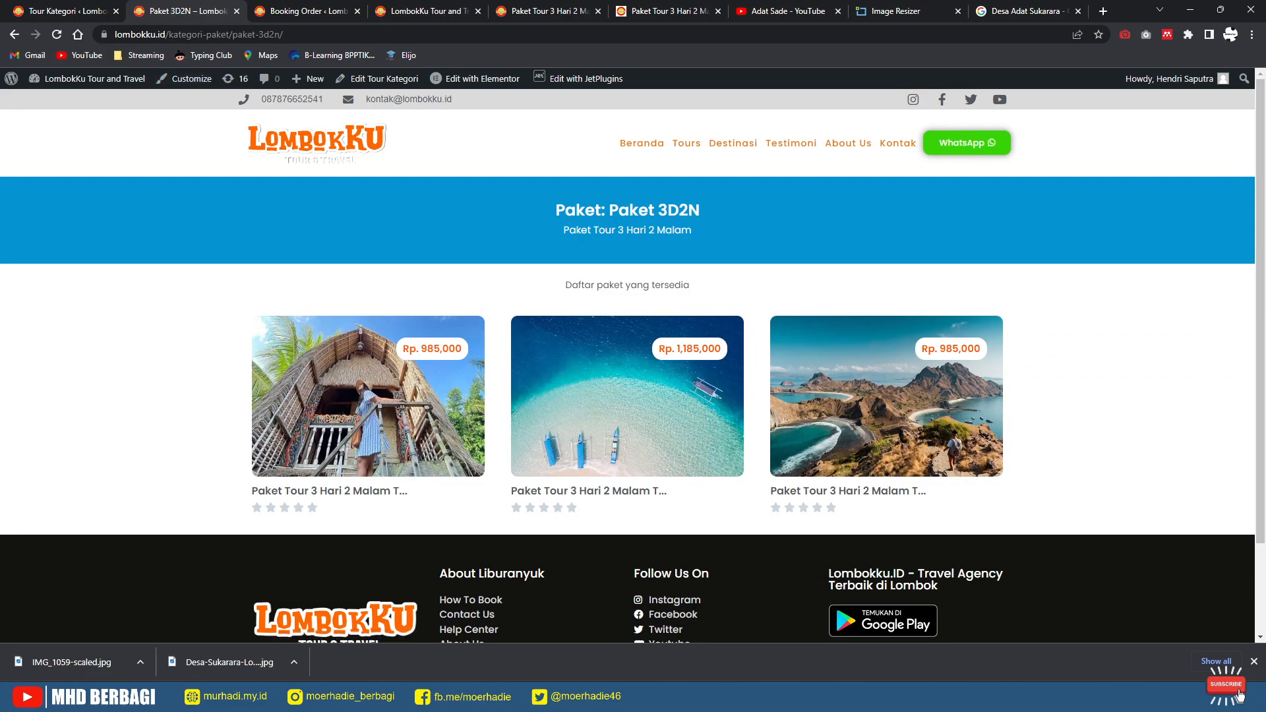
pyautogui.click(1254, 662)
pyautogui.scroll(-2, 627, 372)
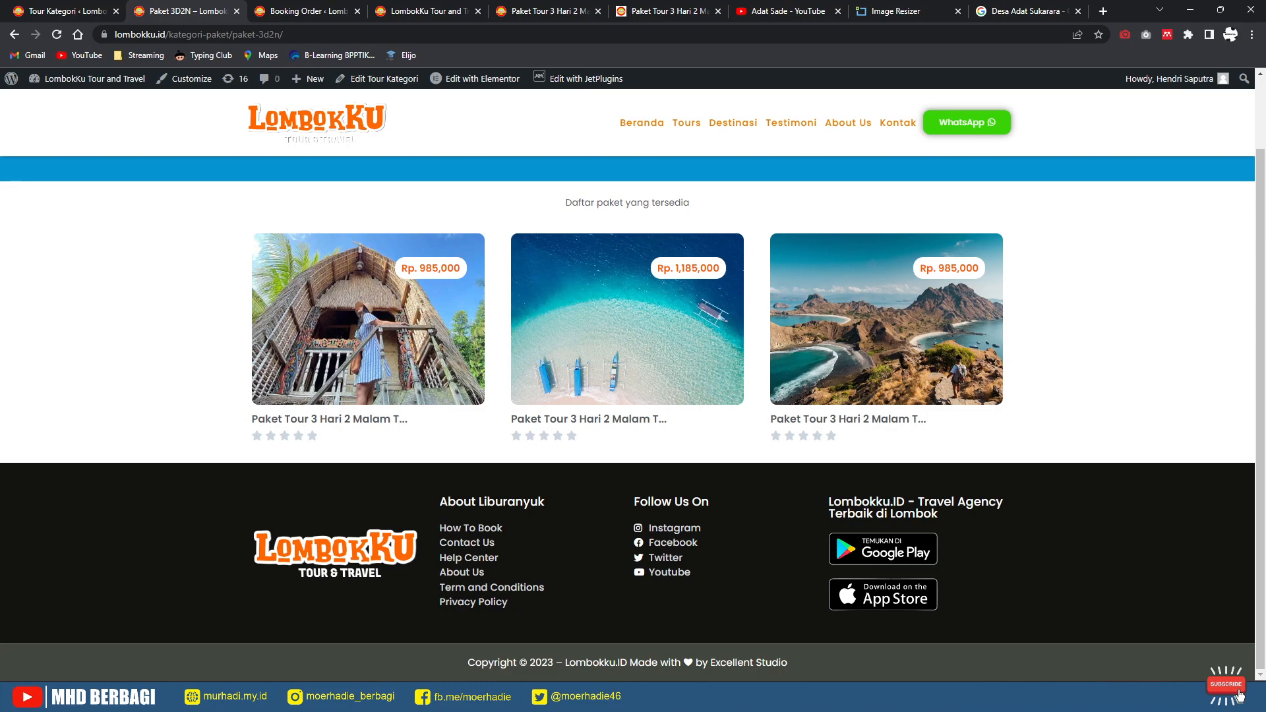
pyautogui.scroll(2, 1240, 694)
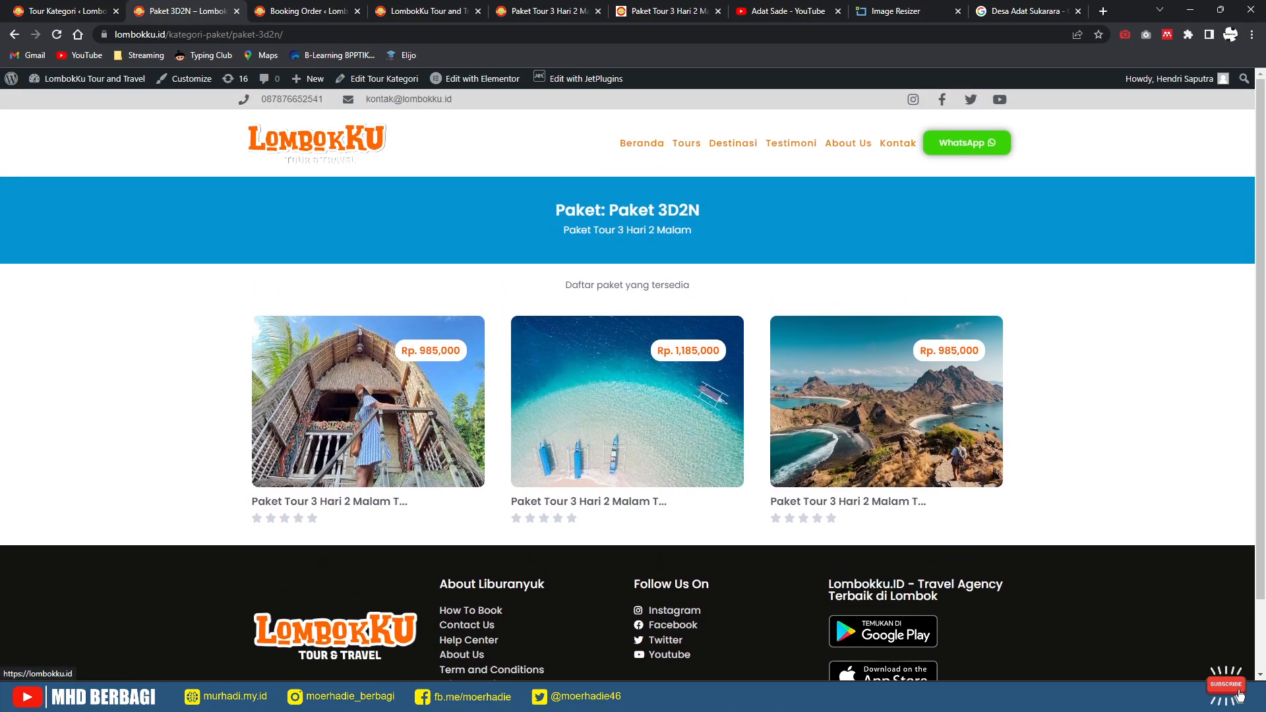
# Step: Reload the LombokKu homepage, dismiss its promo popup, and scroll down to the tour packages
pyautogui.press('F5')
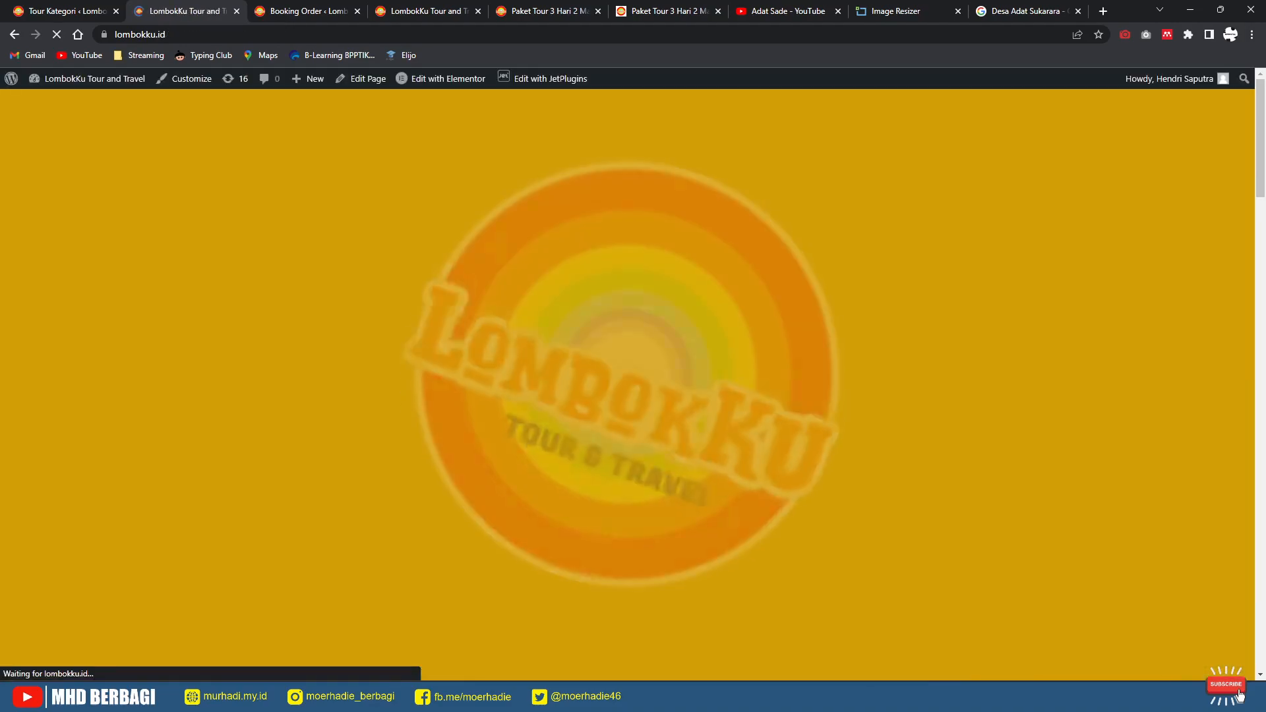
pyautogui.press('Escape')
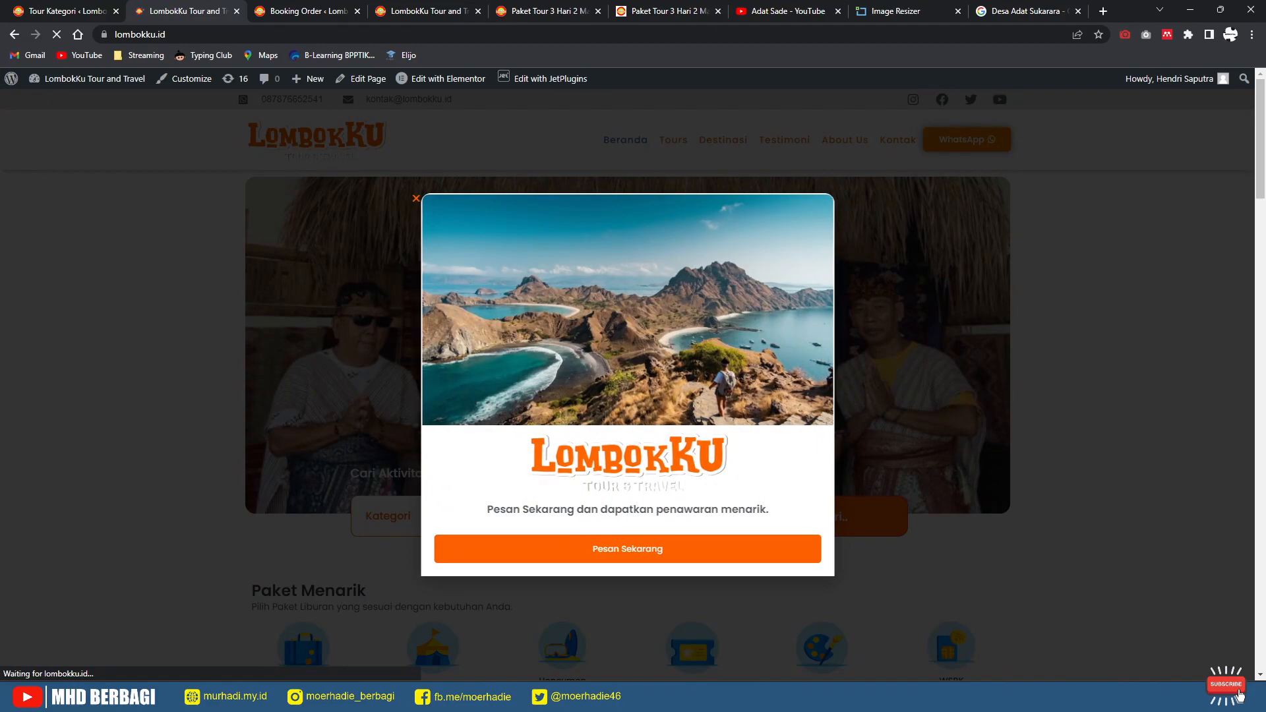
pyautogui.scroll(-2, 627, 385)
pyautogui.scroll(-5, 627, 385)
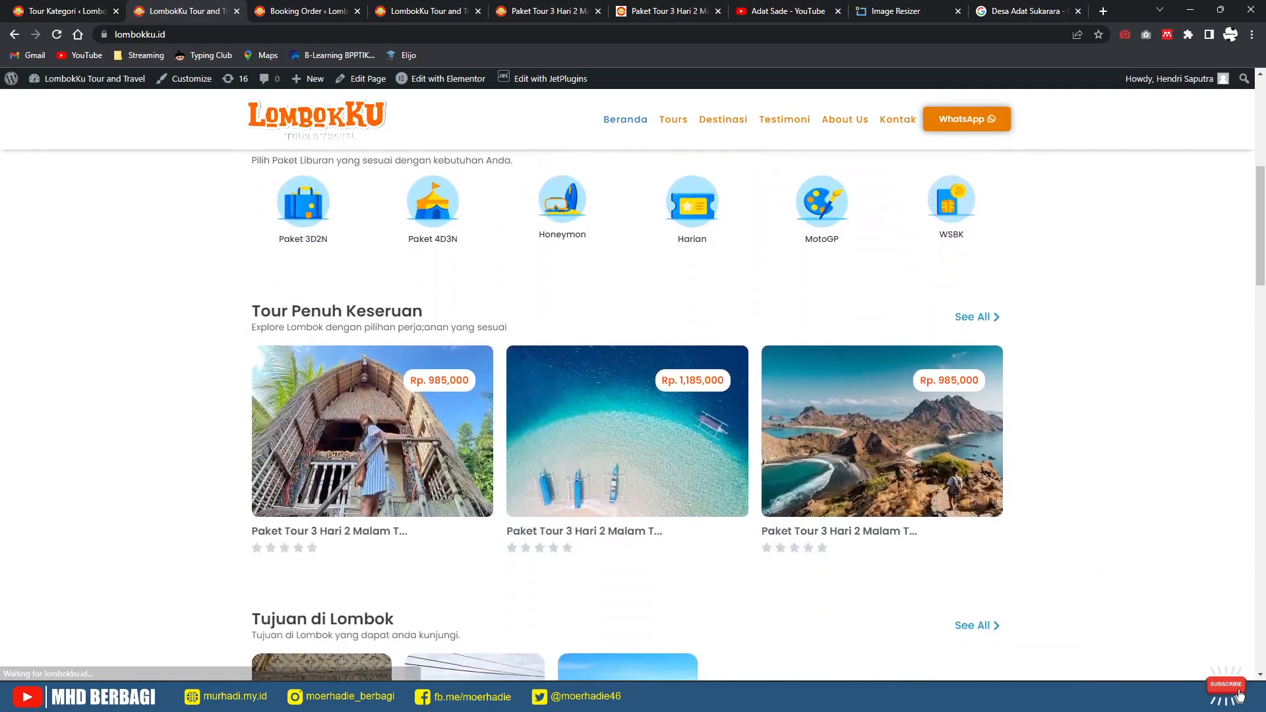